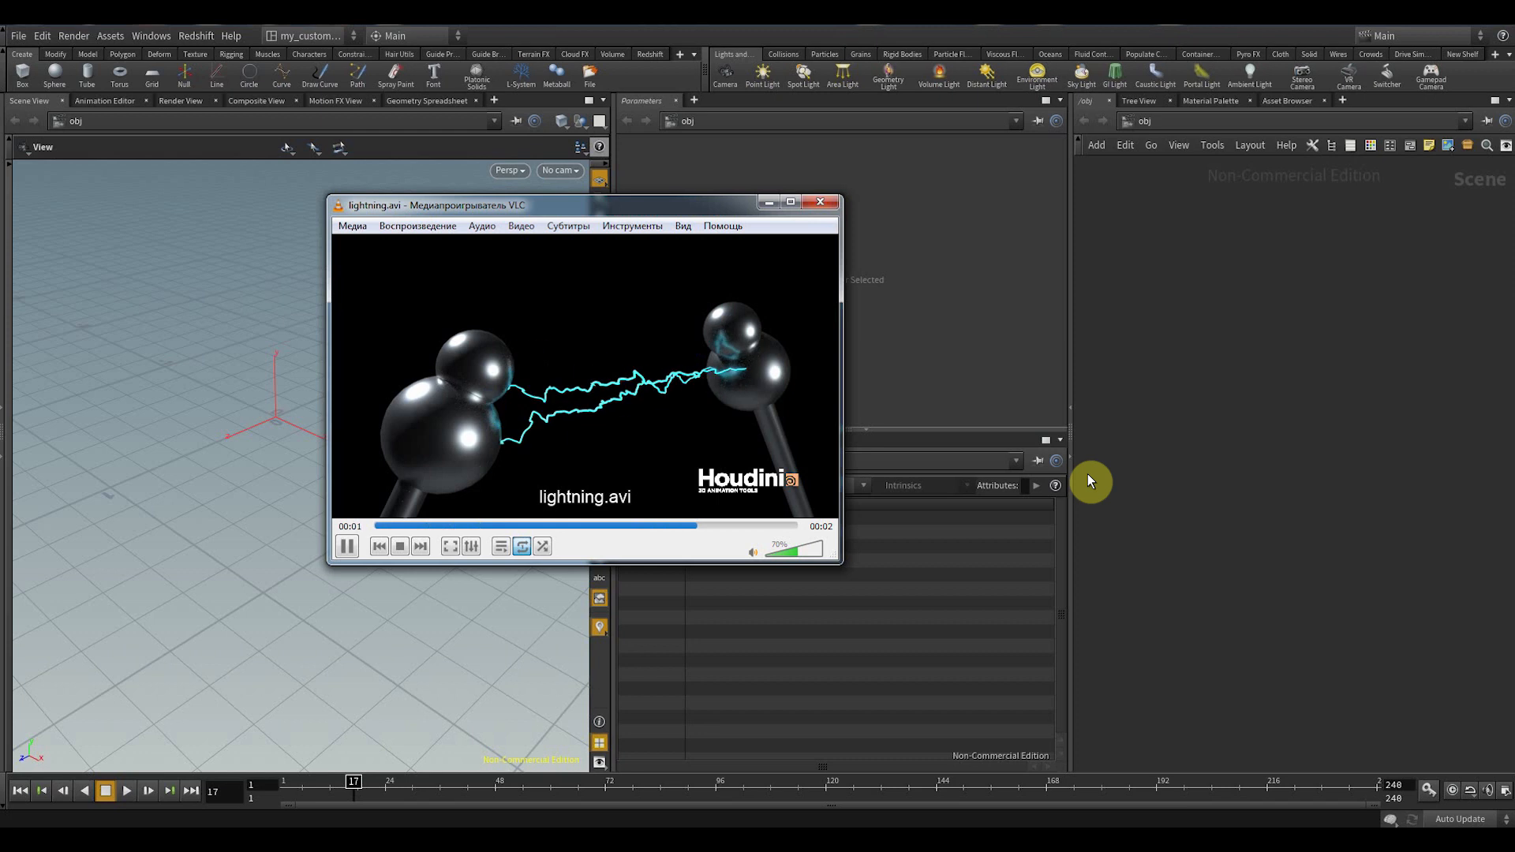
- Create a Geometry object, go inside its network, and delete the default file node
key(Tab)
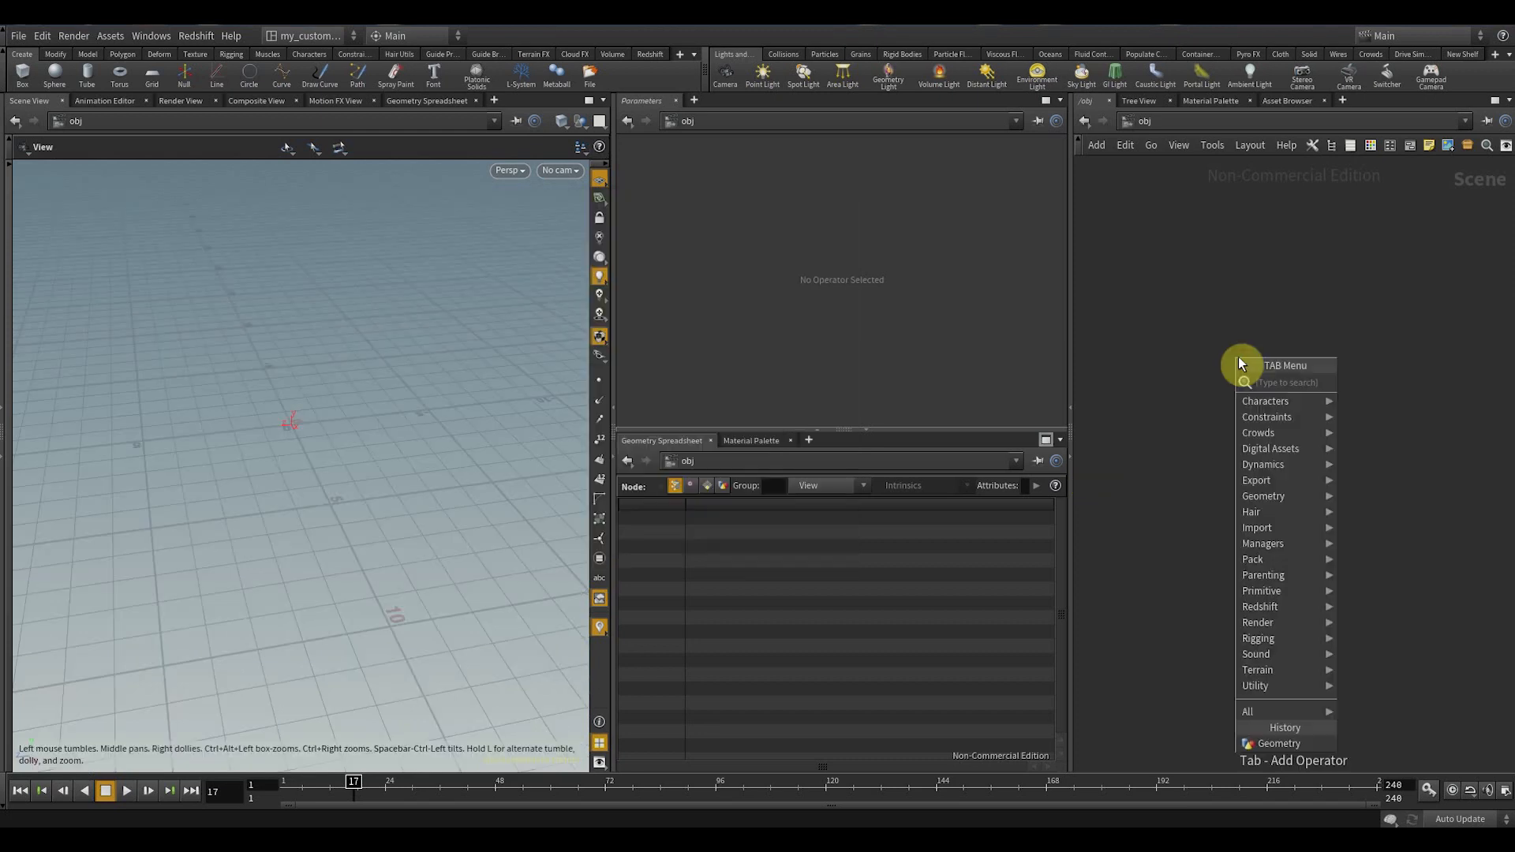
click(1256, 376)
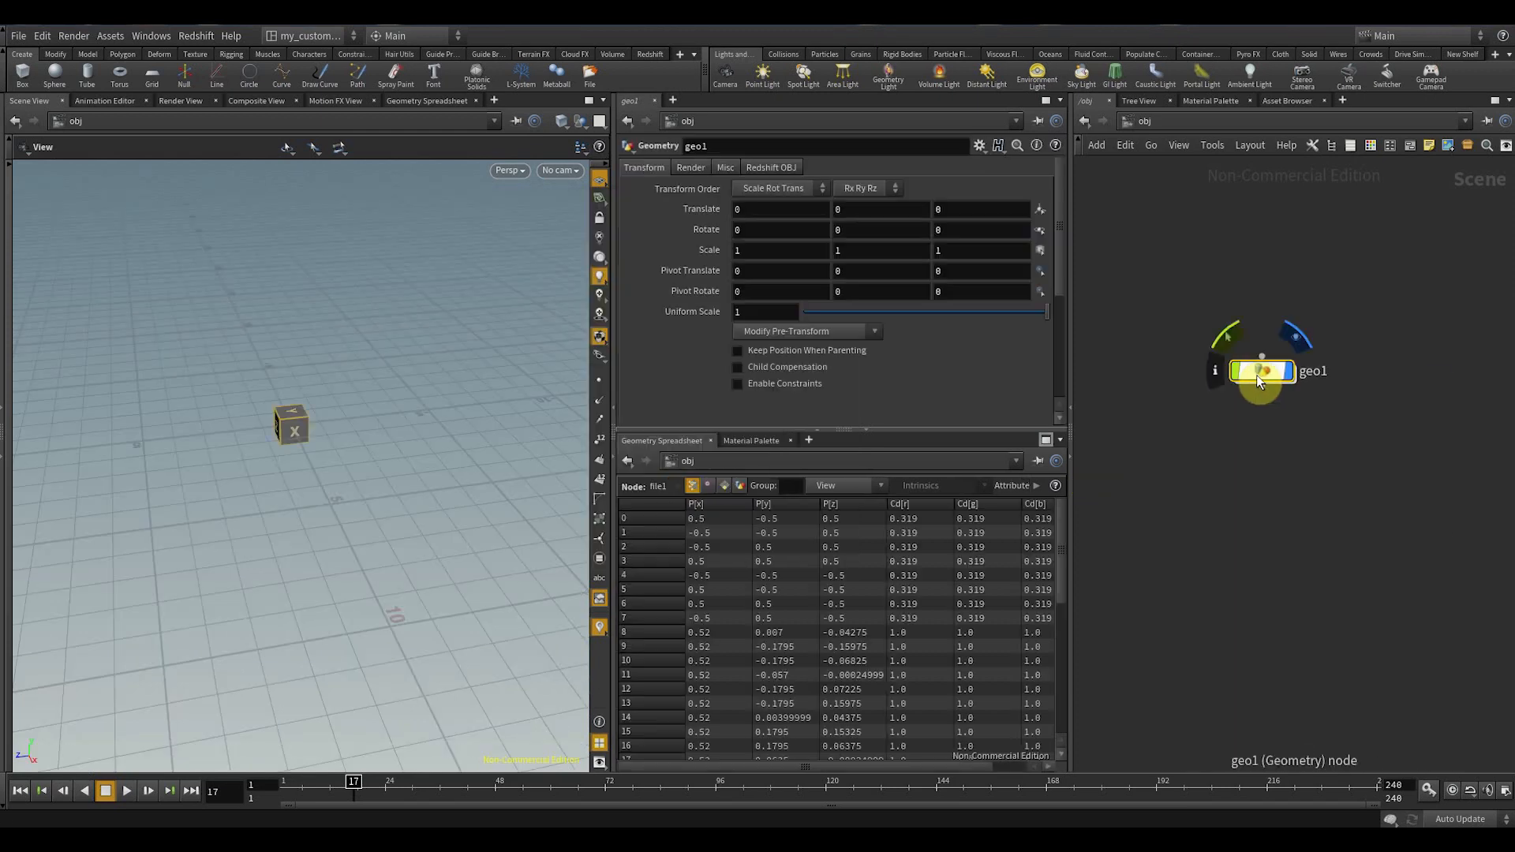
double_click(1256, 376)
drag(1159, 370, 1389, 555)
key(Delete)
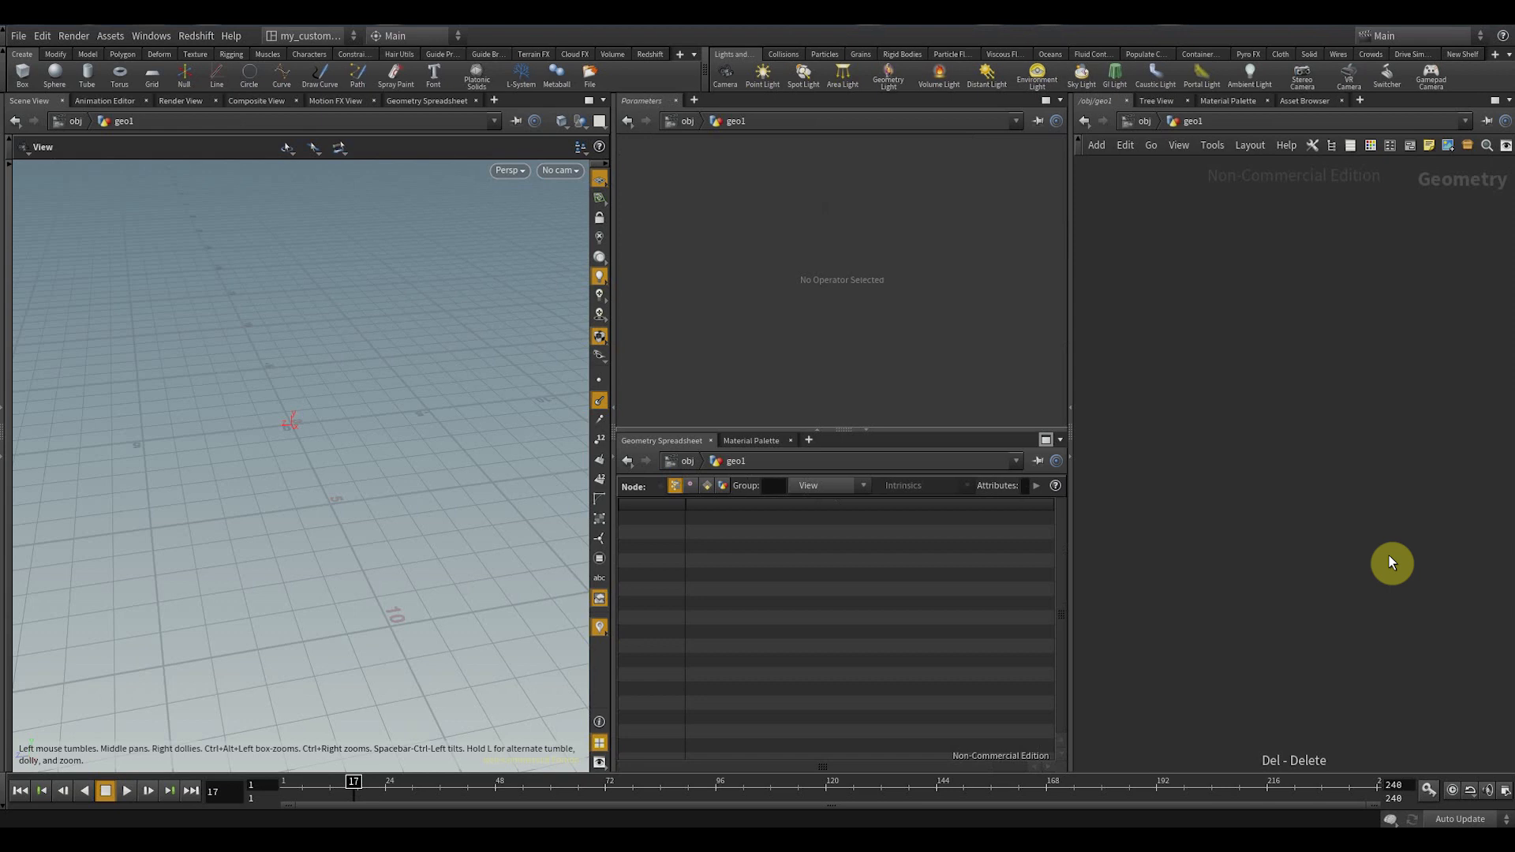
- Add a Sphere node to the empty geometry network
key(Tab)
text(sph)
key(Return)
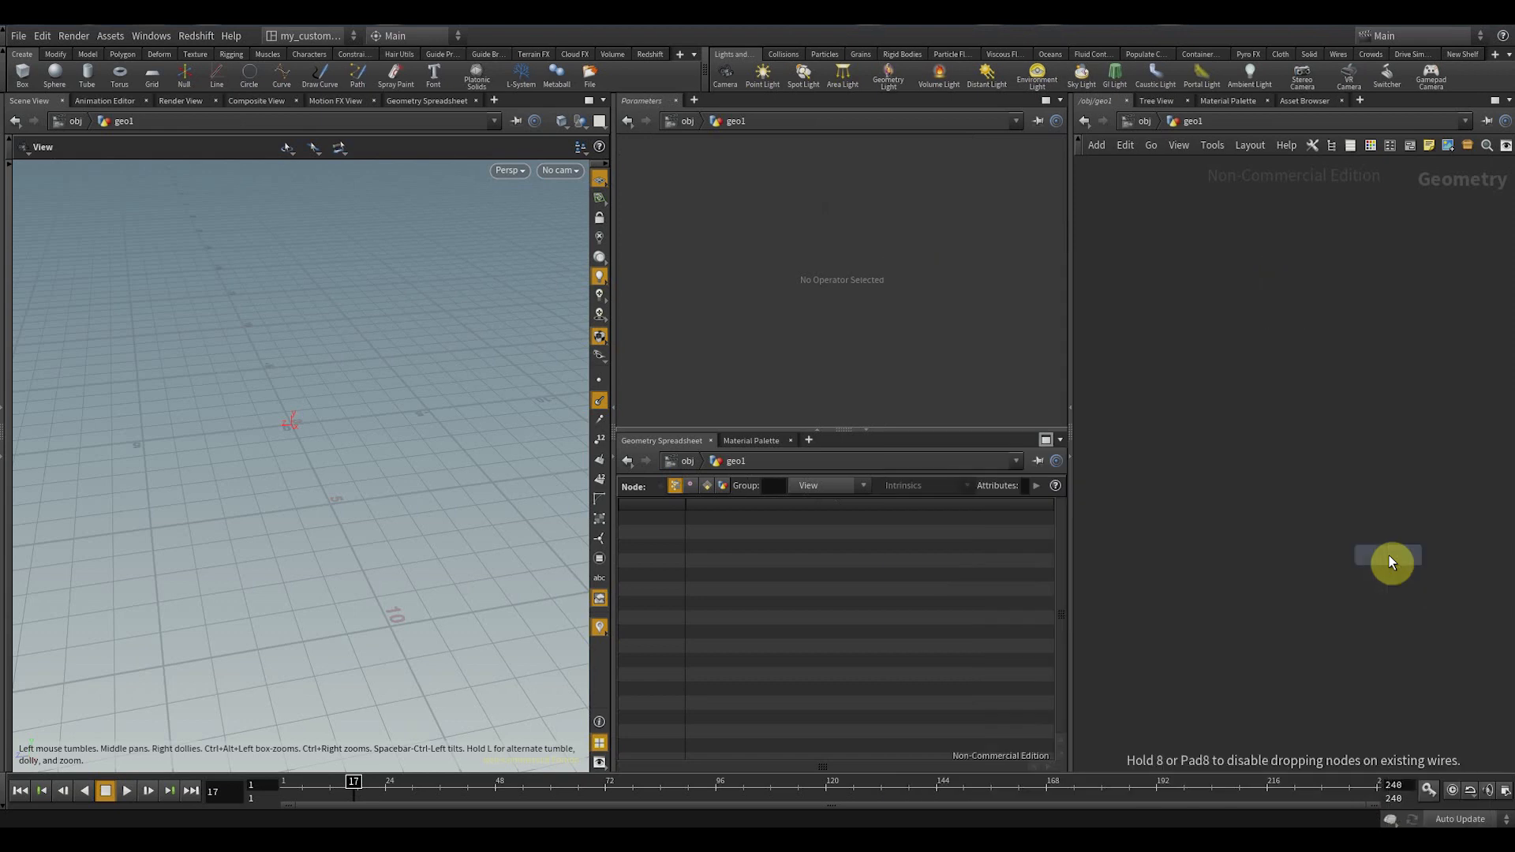
click(1358, 396)
click(1339, 410)
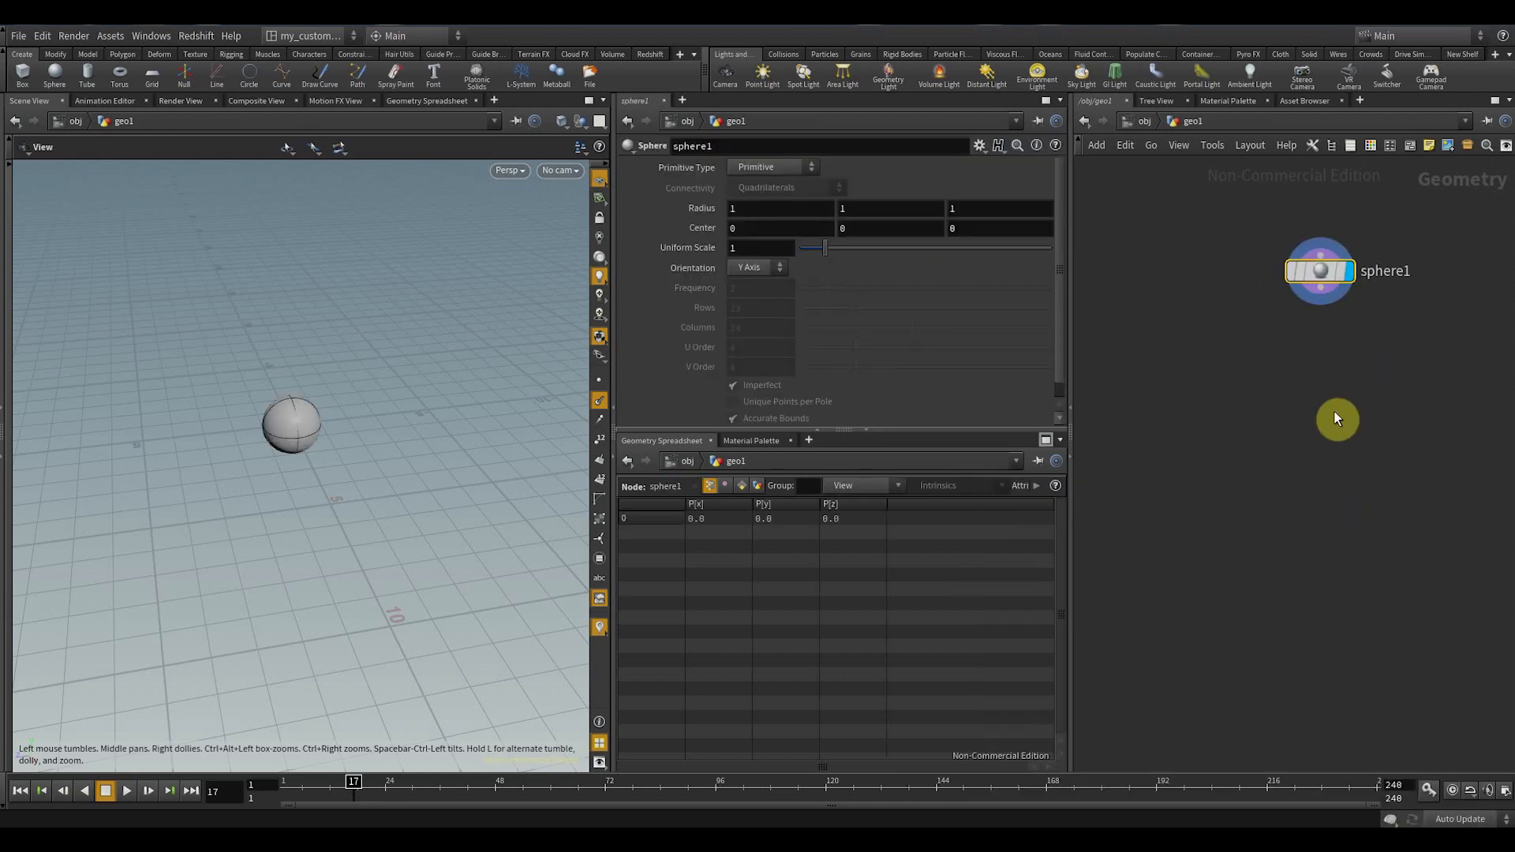
- Set the sphere's primitive type to Polygon and its frequency to 5
click(803, 169)
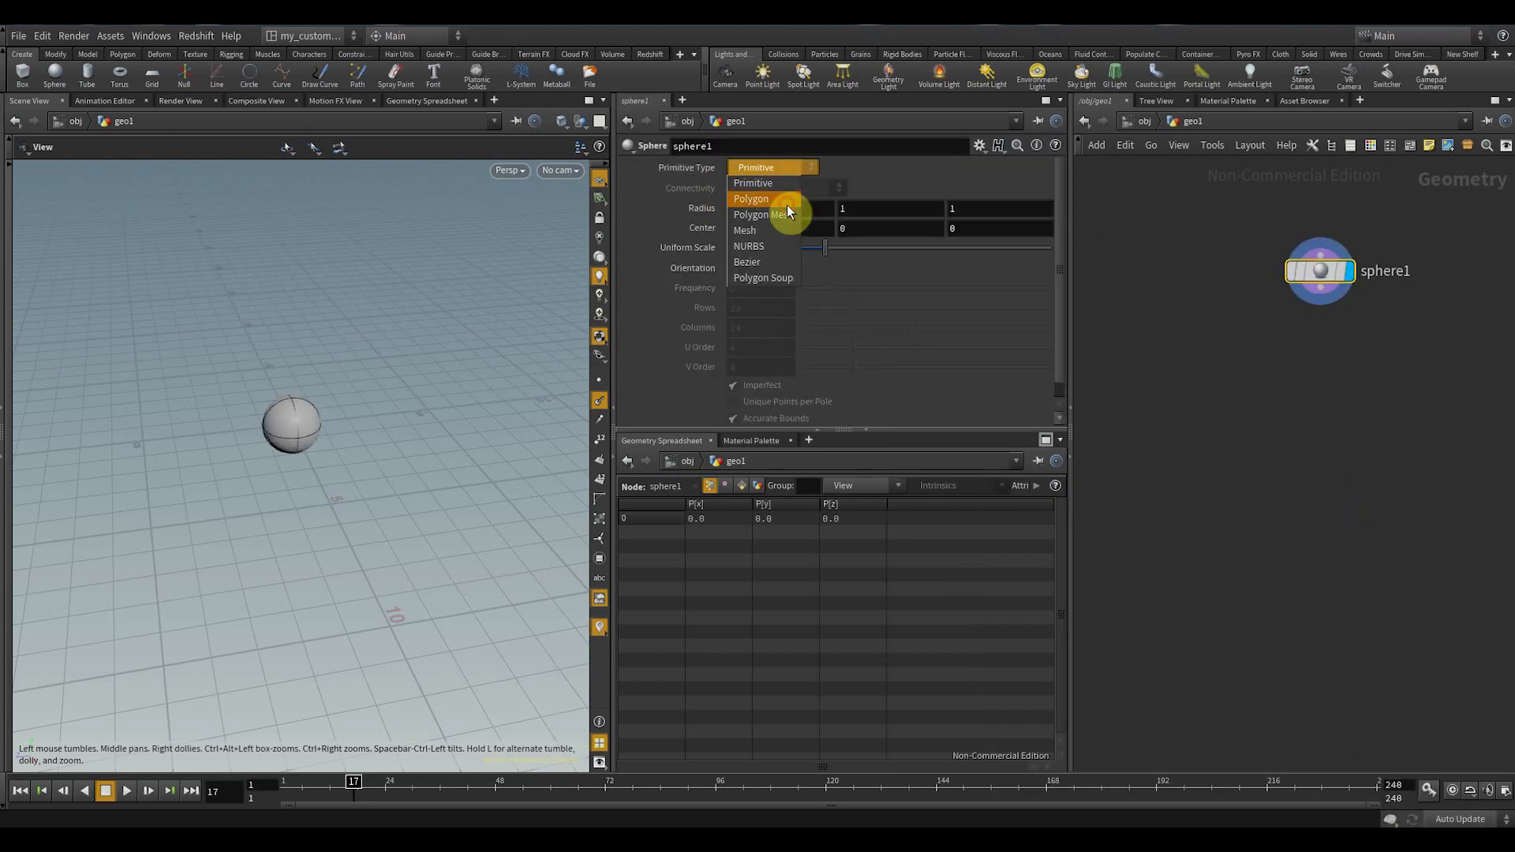
click(787, 204)
click(685, 292)
text(4)
key(Return)
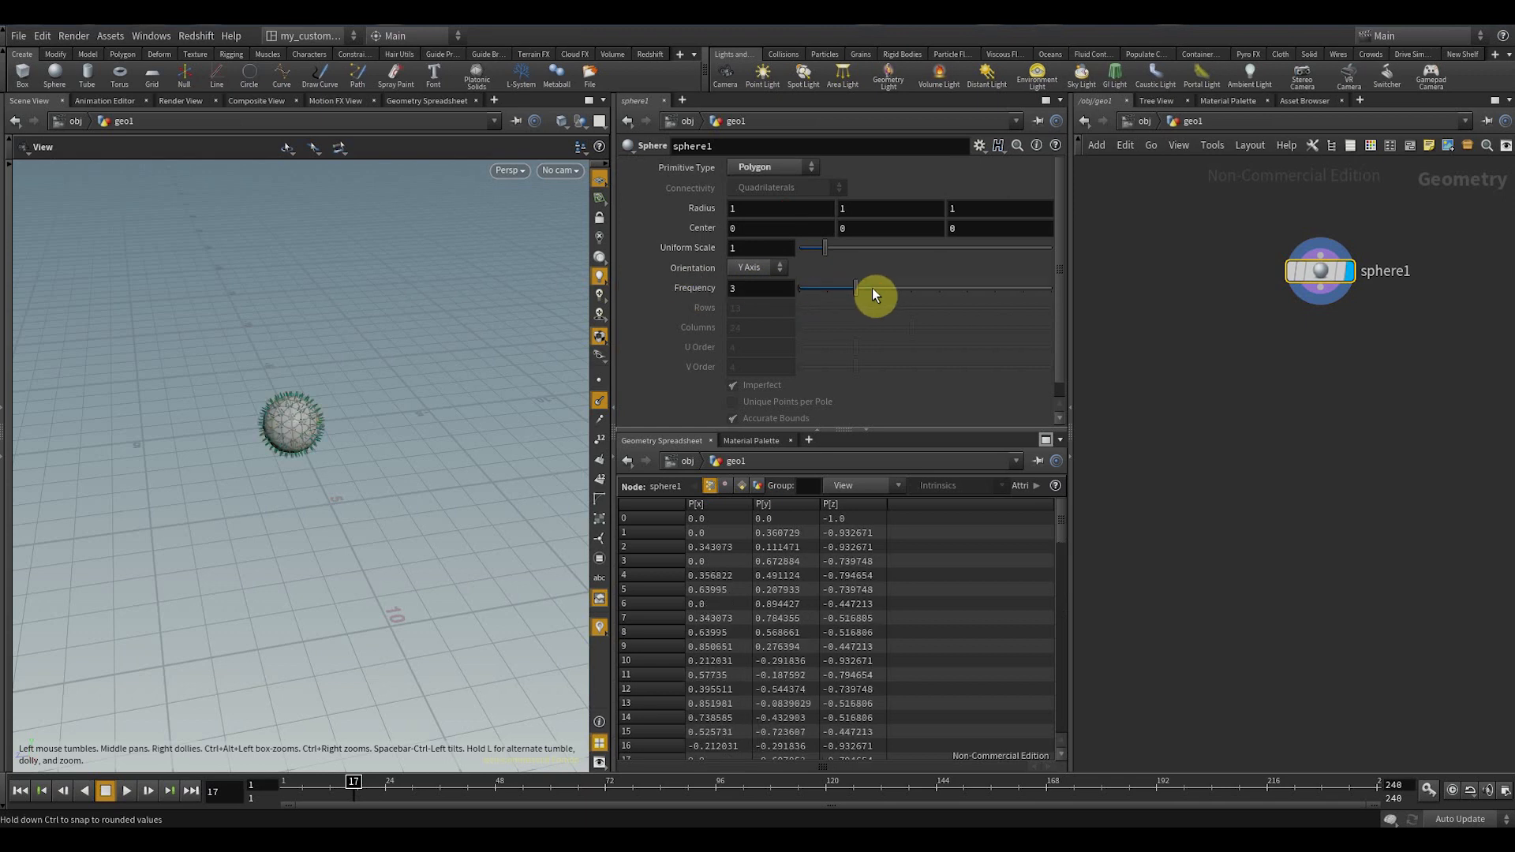
drag(885, 295, 915, 290)
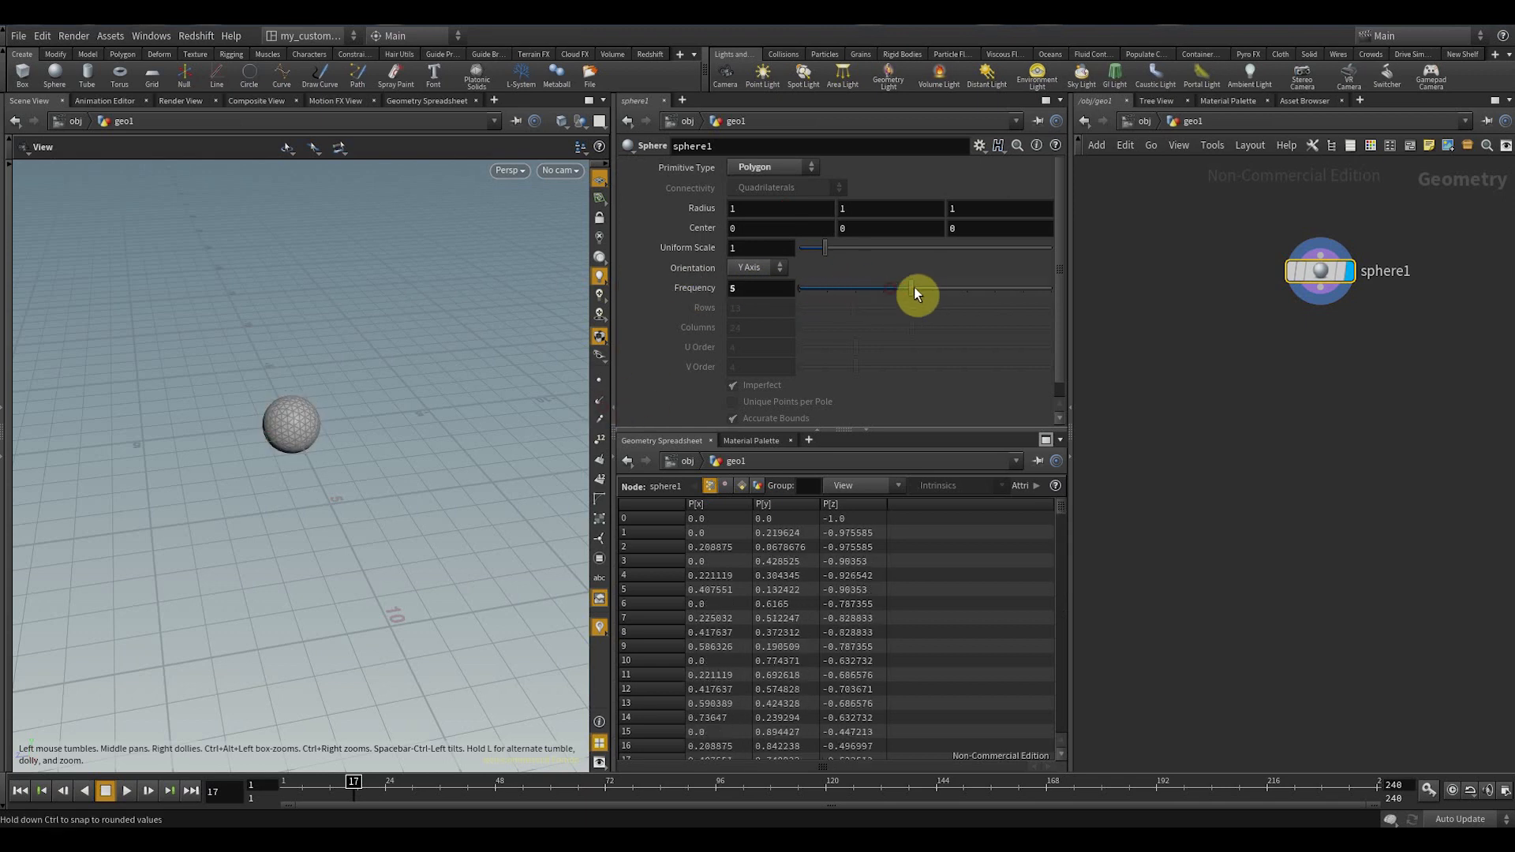
- Add a Transform node fed by the sphere
key(Tab)
text(tra)
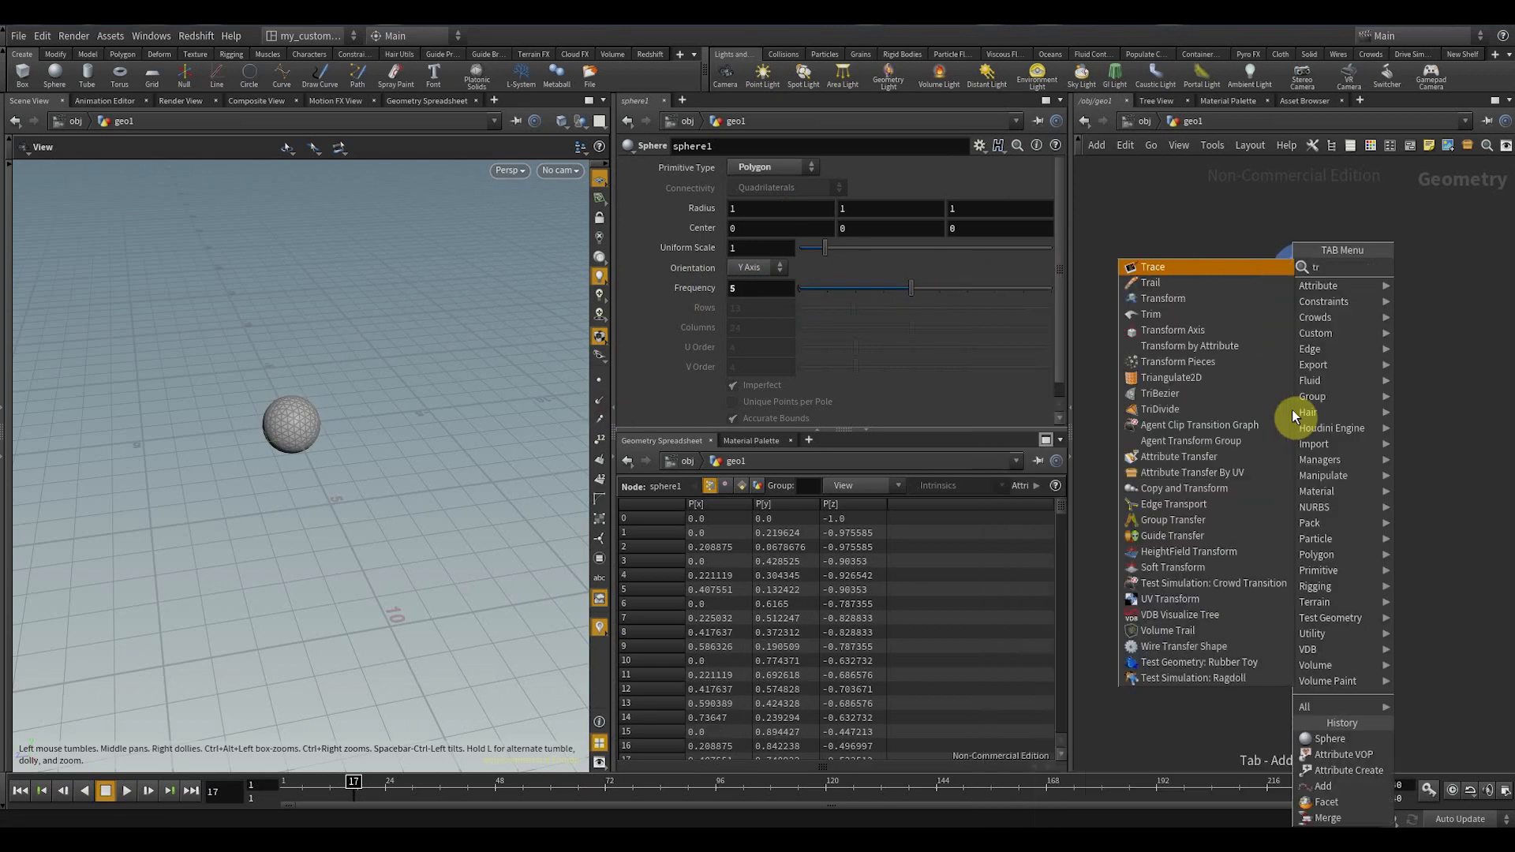
click(1214, 299)
click(1303, 377)
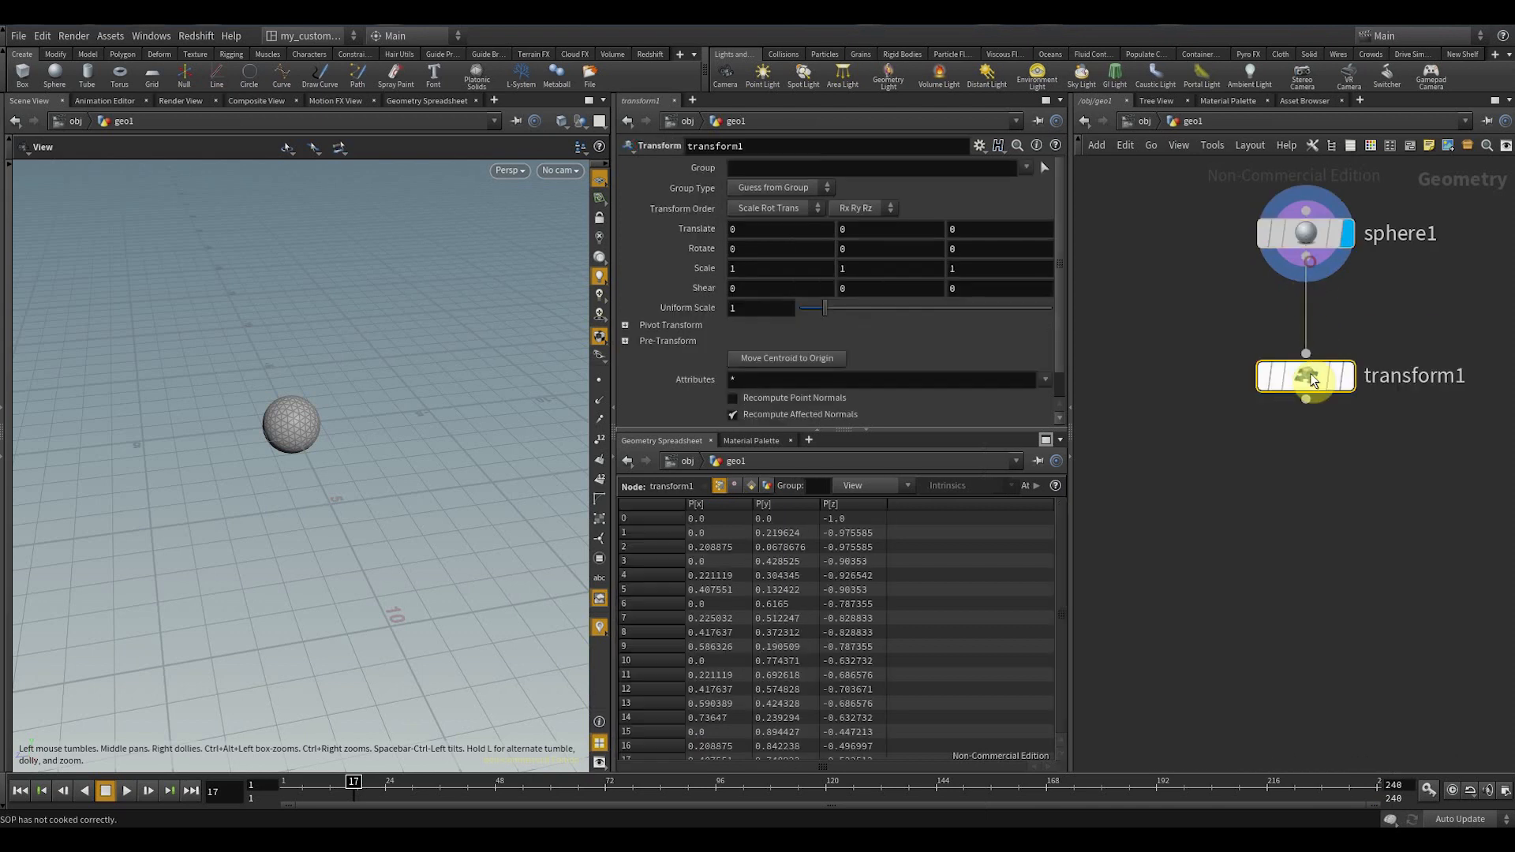
- Set the Transform node's Z translation to 5 and display its result in the viewport
click(982, 228)
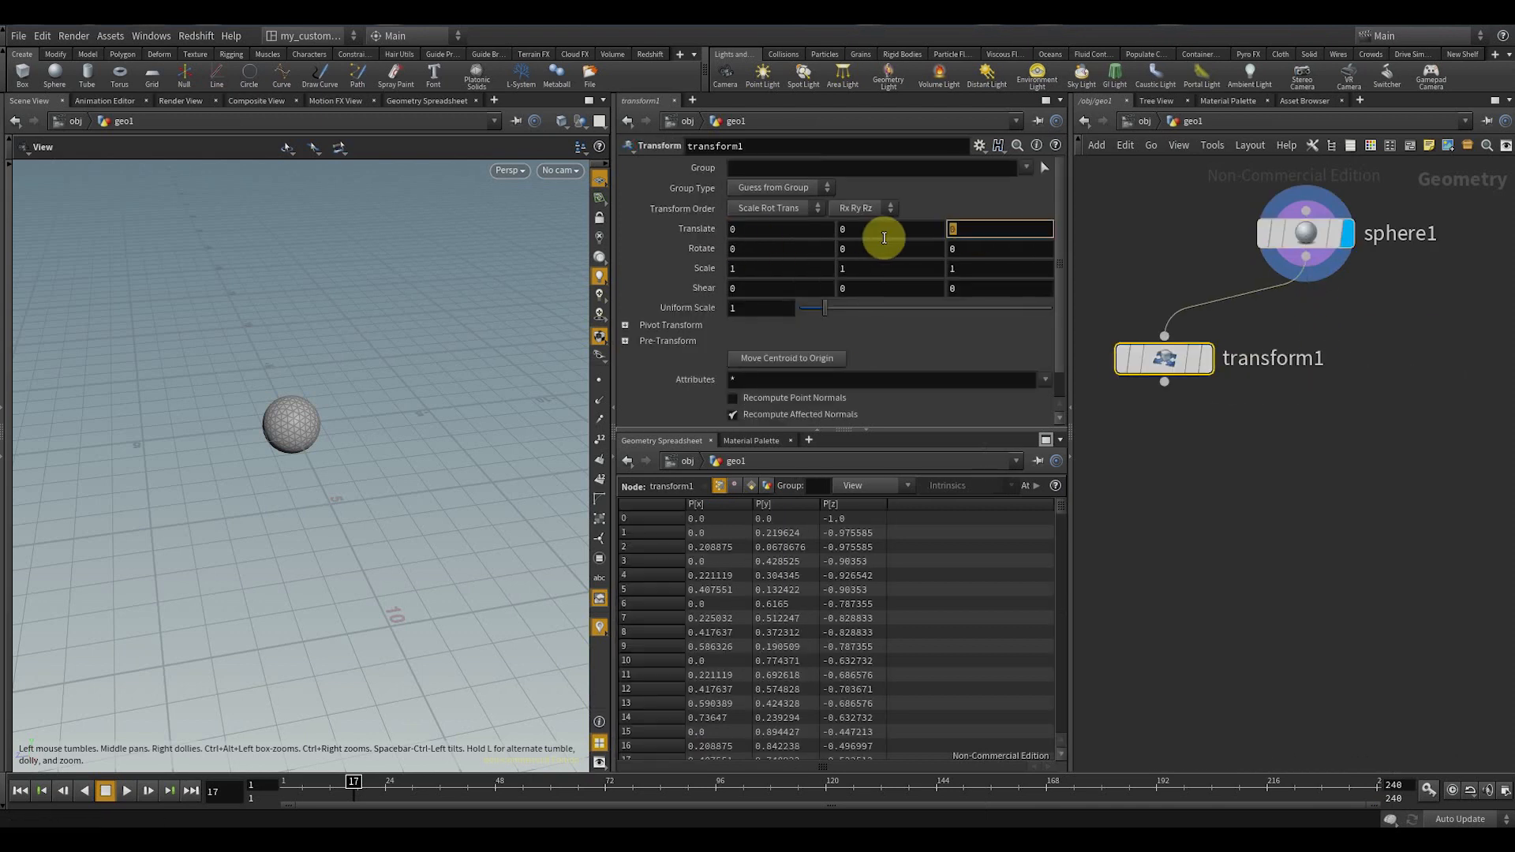
text(5)
key(Return)
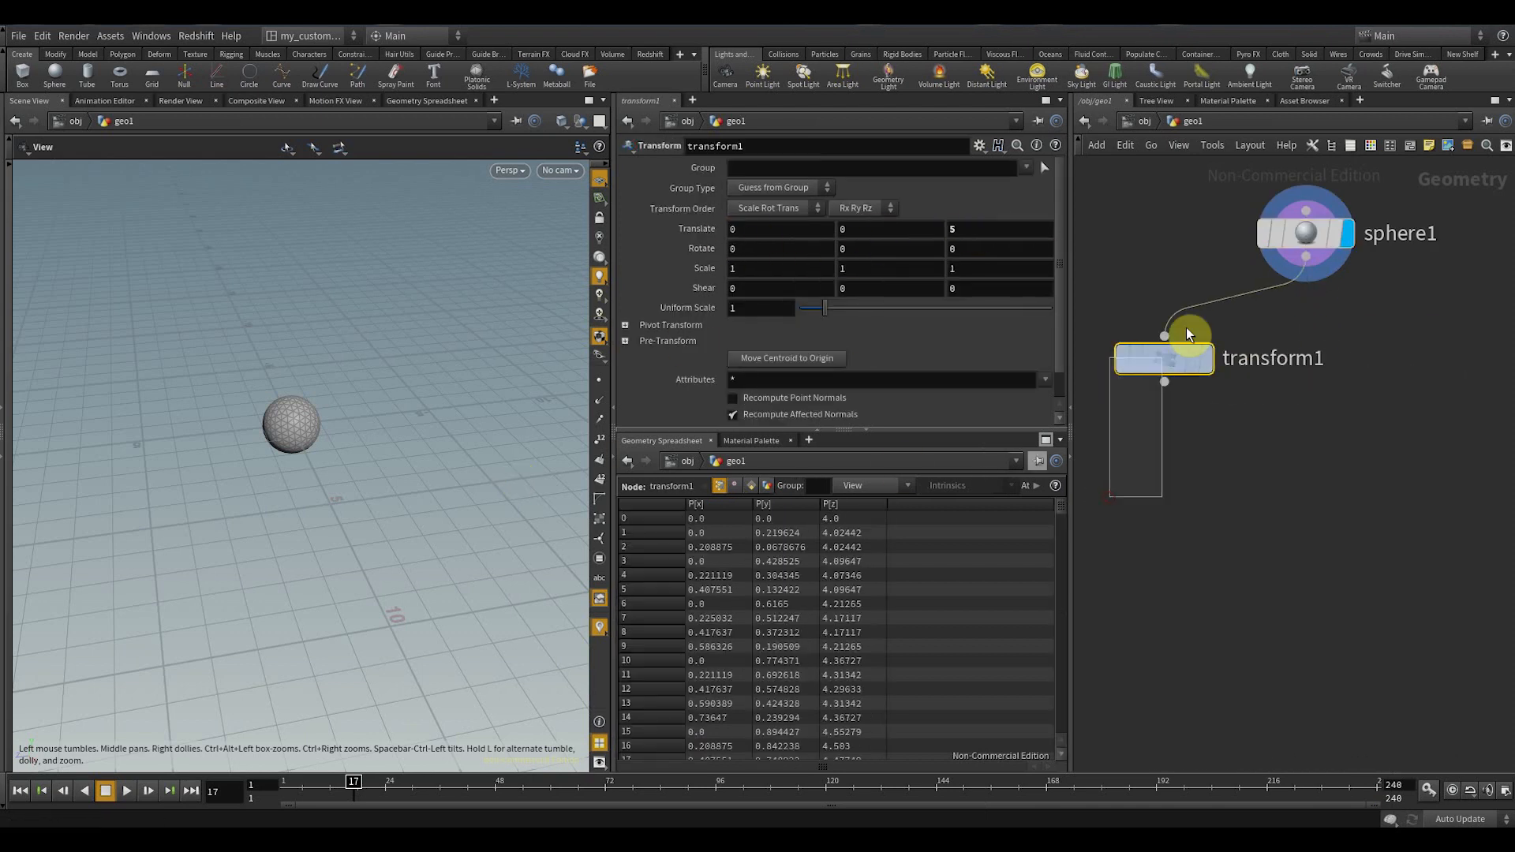
click(1206, 358)
scroll(364, 464, down, 4)
mouse_move(344, 496)
mouse_down()
mouse_move(328, 507)
mouse_move(340, 489)
mouse_up()
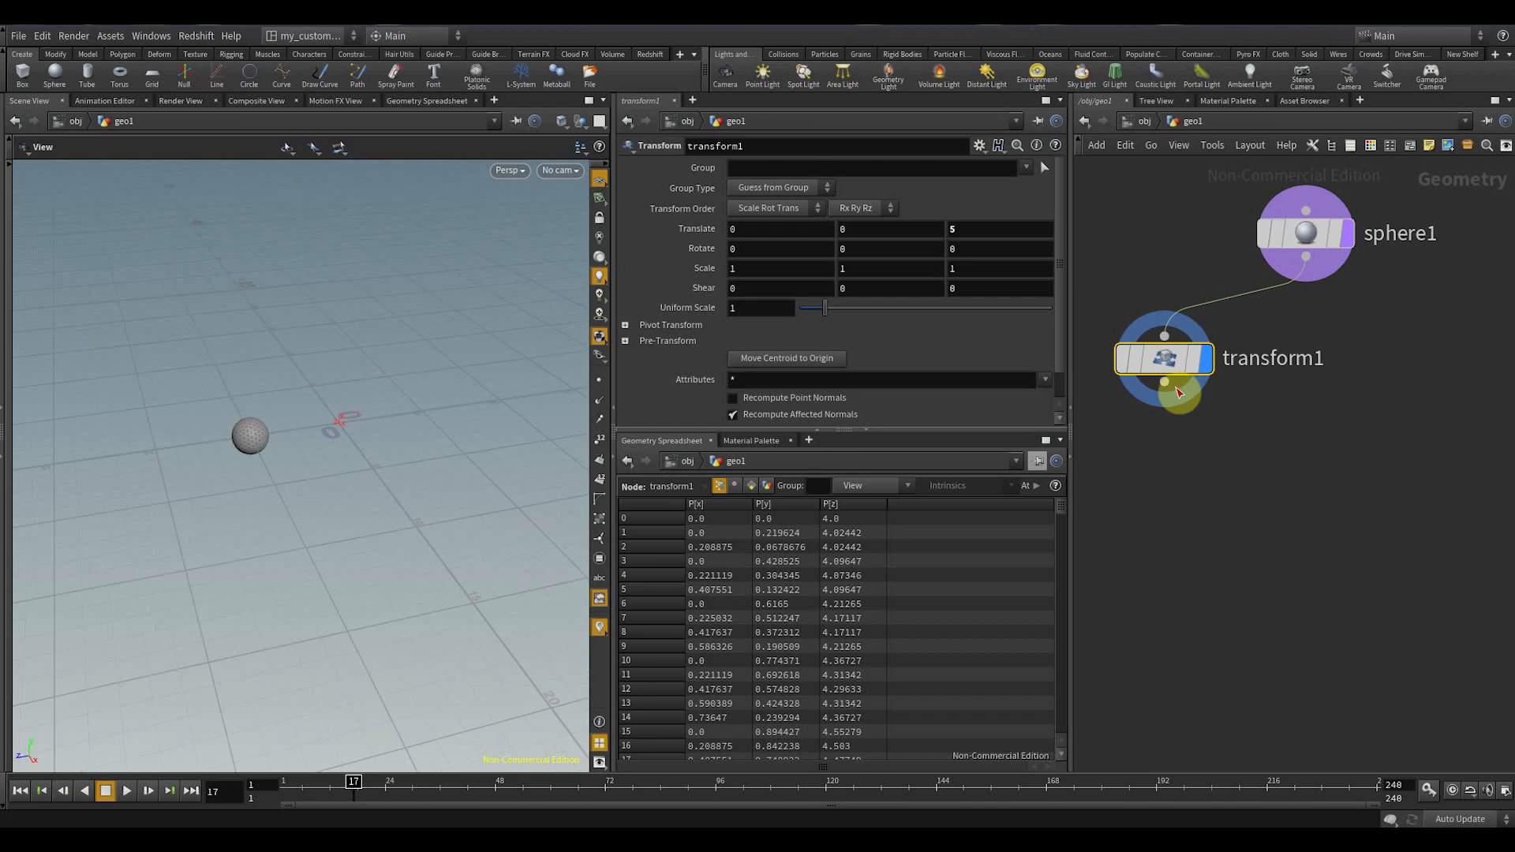
- Duplicate the Transform node with its sphere connection and set the copy's Z translation to -5
drag(1154, 364, 1407, 359)
key(ctrl+z)
alt+drag(1136, 341, 1454, 352)
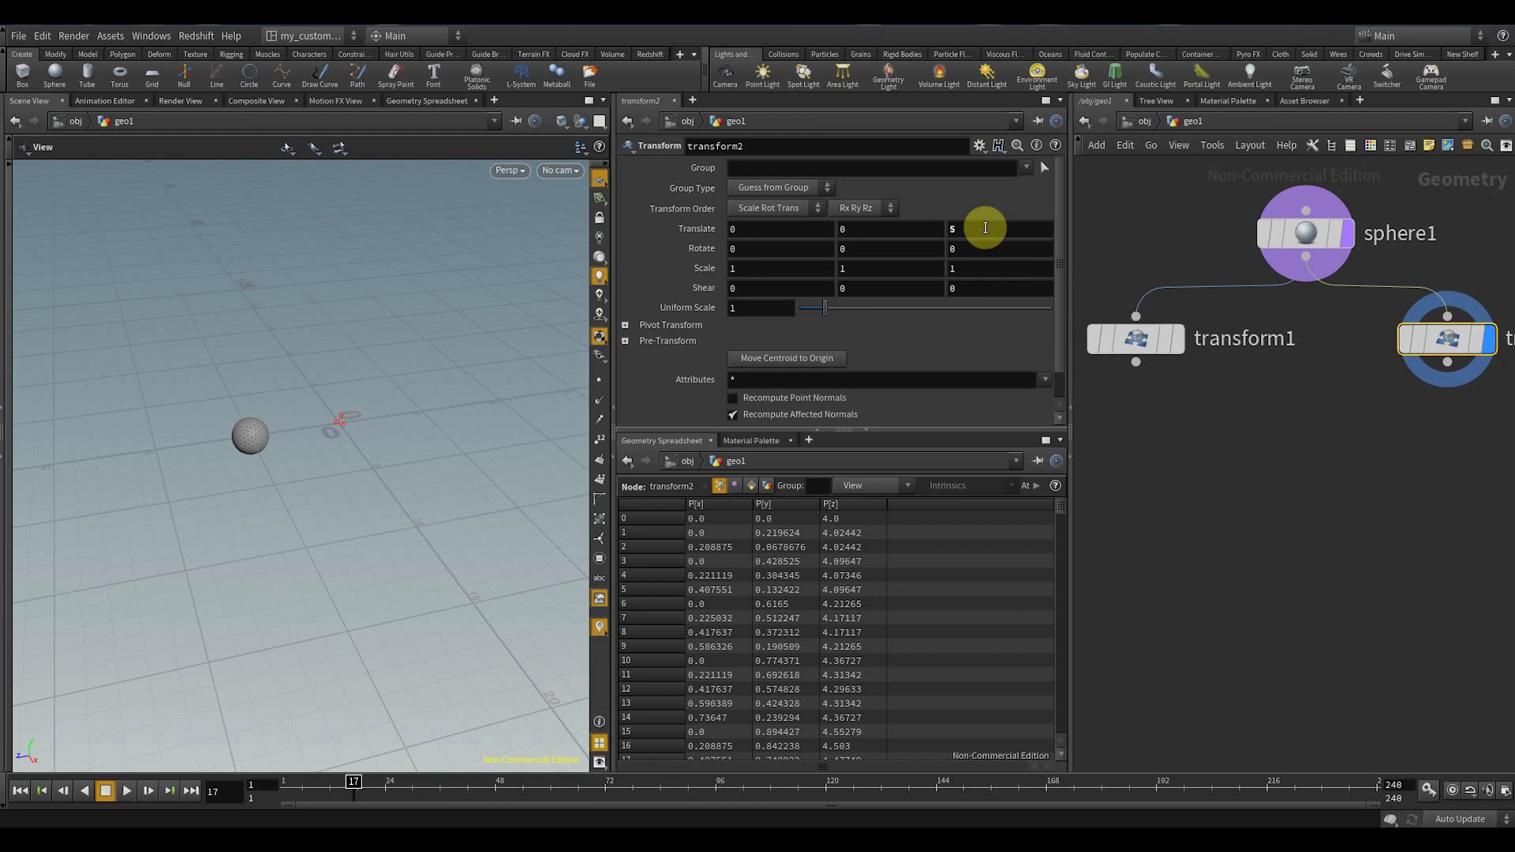
click(947, 229)
text(-)
key(Return)
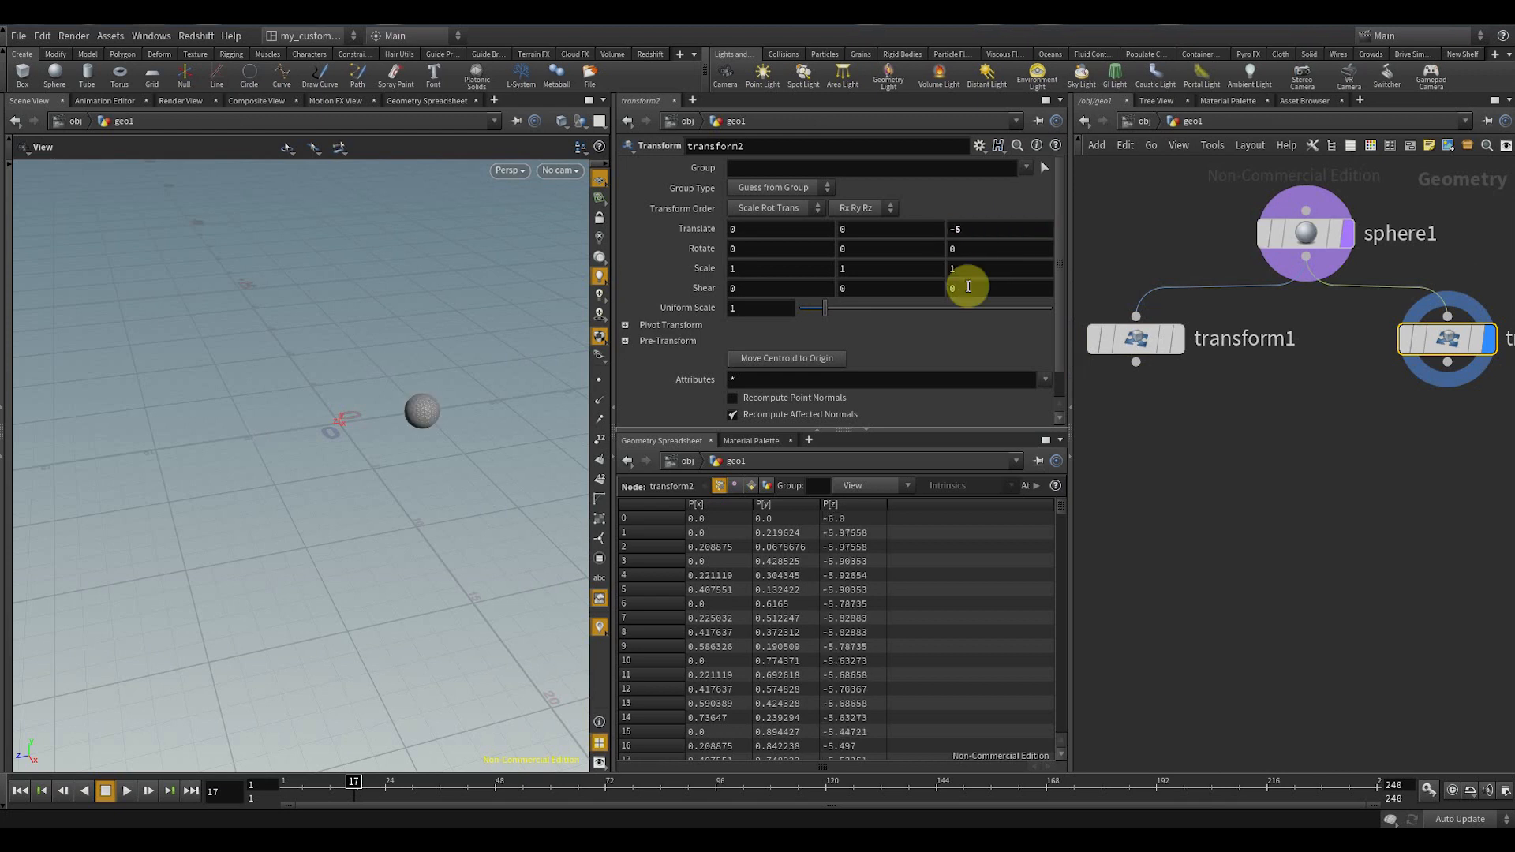
- Add a Merge node combining transform1 and transform2, and display its result
key(Tab)
text(mer)
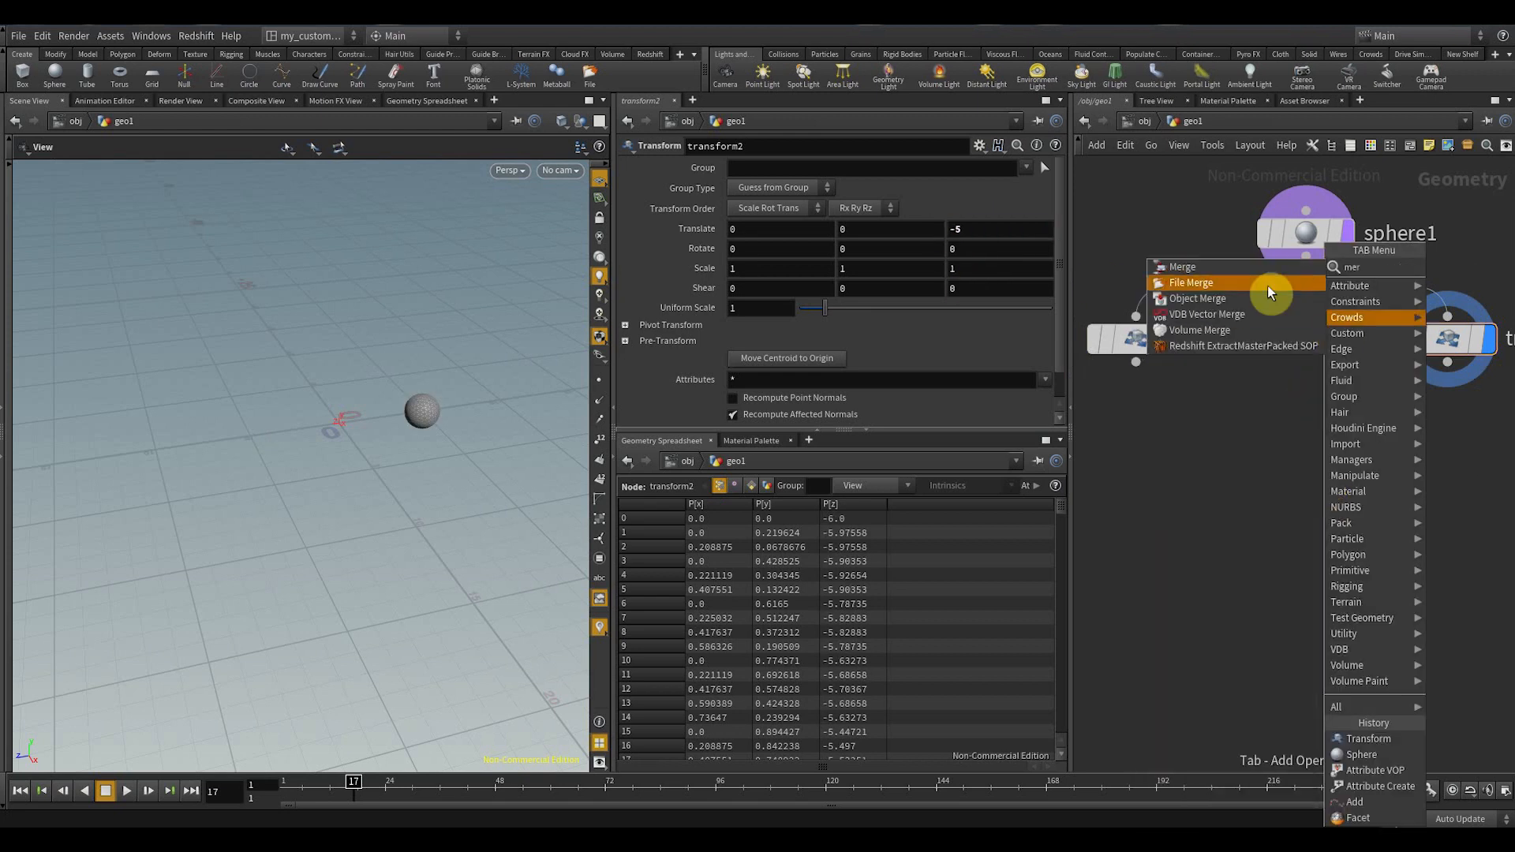
click(1256, 271)
click(1281, 437)
drag(1281, 436, 1303, 480)
click(1325, 448)
click(1290, 451)
- Add a Scatter node fed by transform1 and duplicate it for transform2
middle_drag(1181, 537, 1298, 496)
scroll(1298, 497, down, 1)
drag(309, 453, 356, 432)
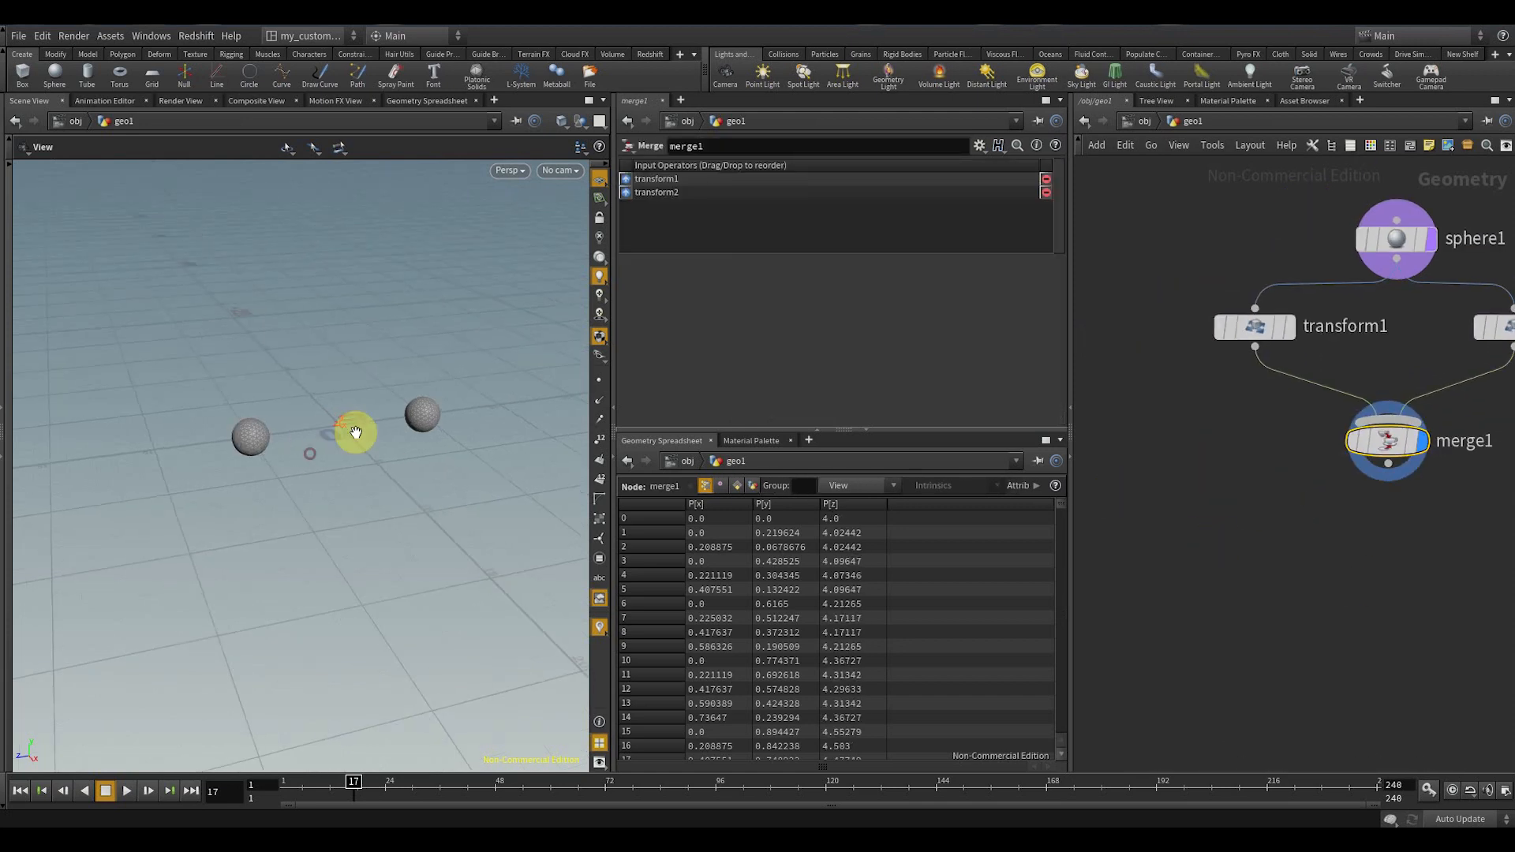
scroll(1333, 447, down, 1)
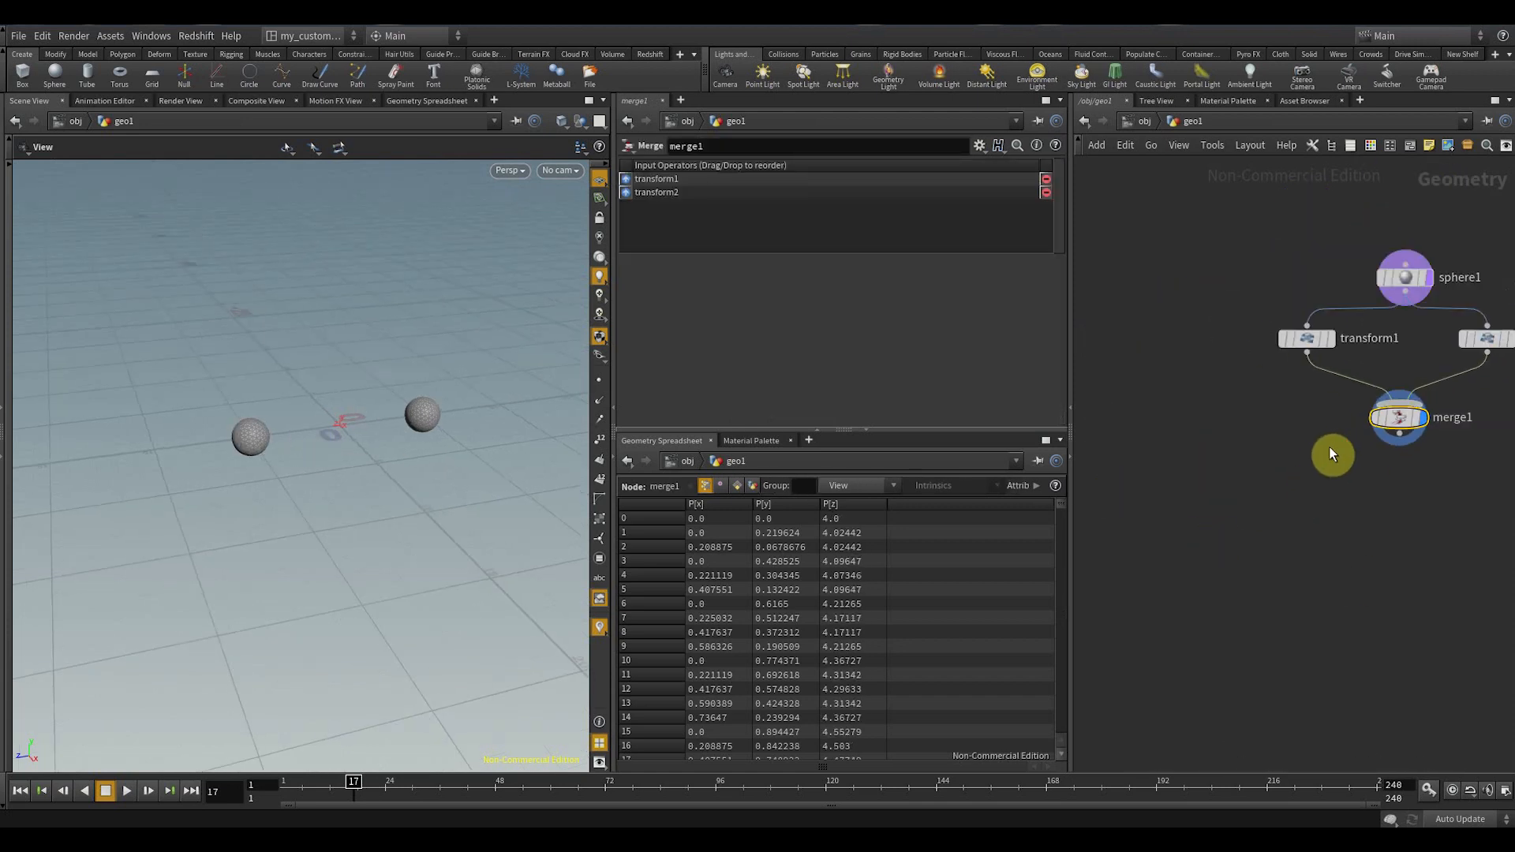
middle_drag(1216, 466, 1210, 458)
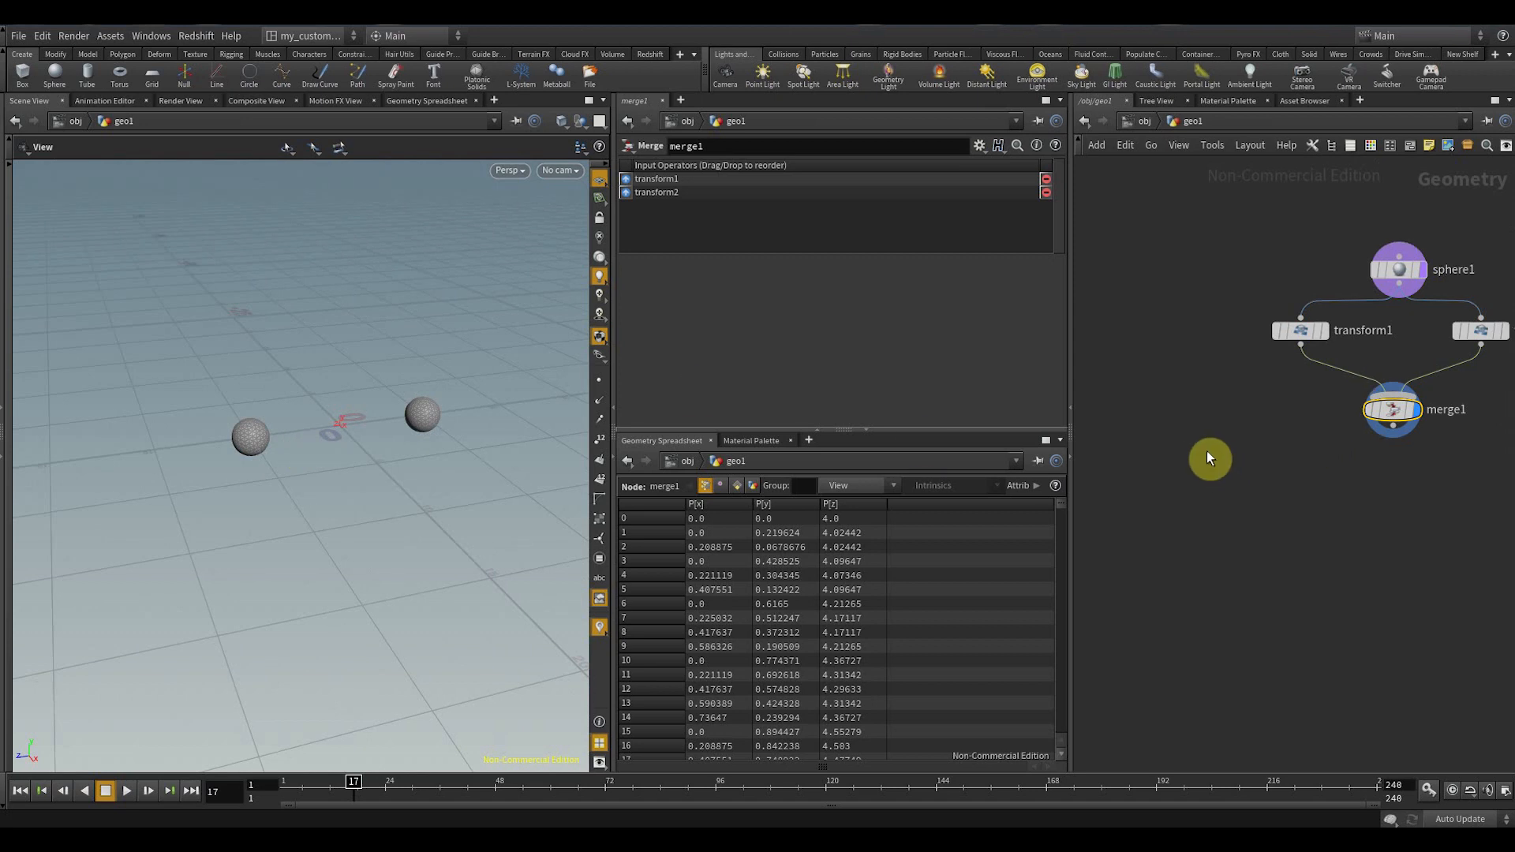
drag(245, 427, 293, 458)
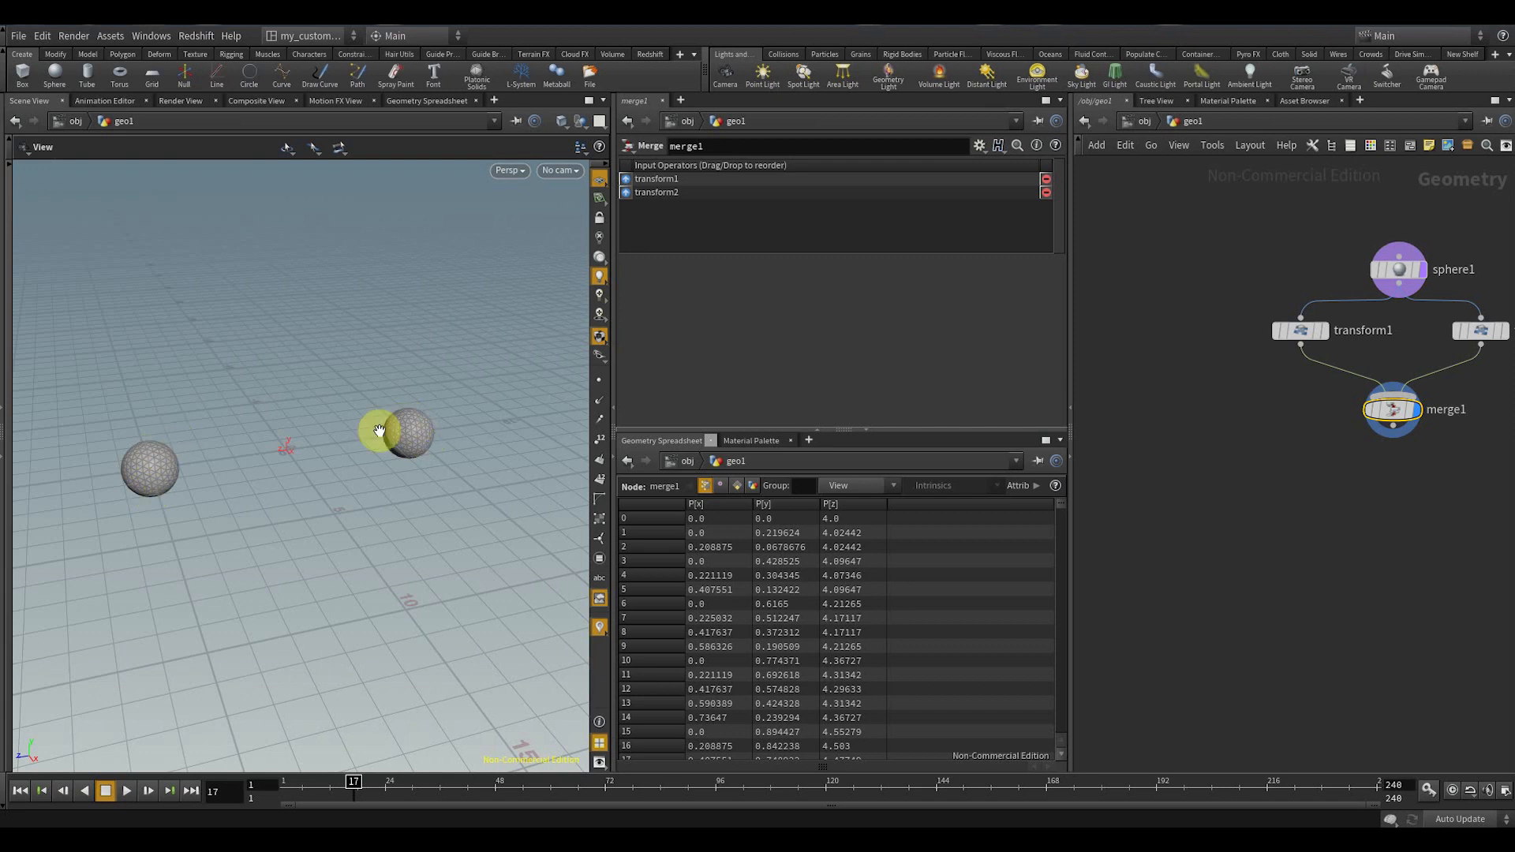
middle_drag(1163, 566, 1219, 517)
scroll(1219, 518, down, 2)
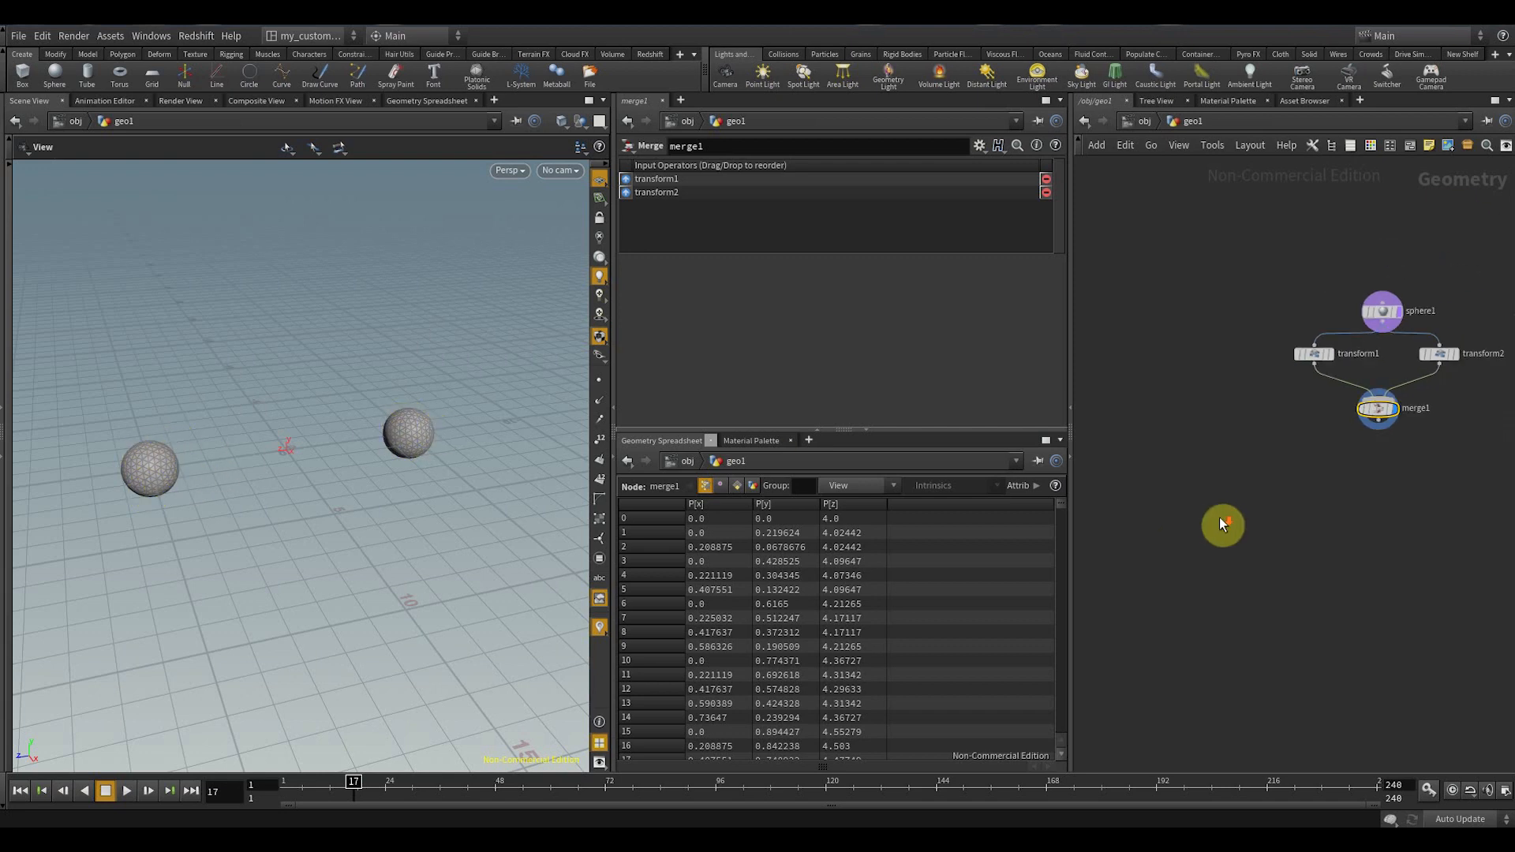
scroll(1218, 514, up, 1)
key(Tab)
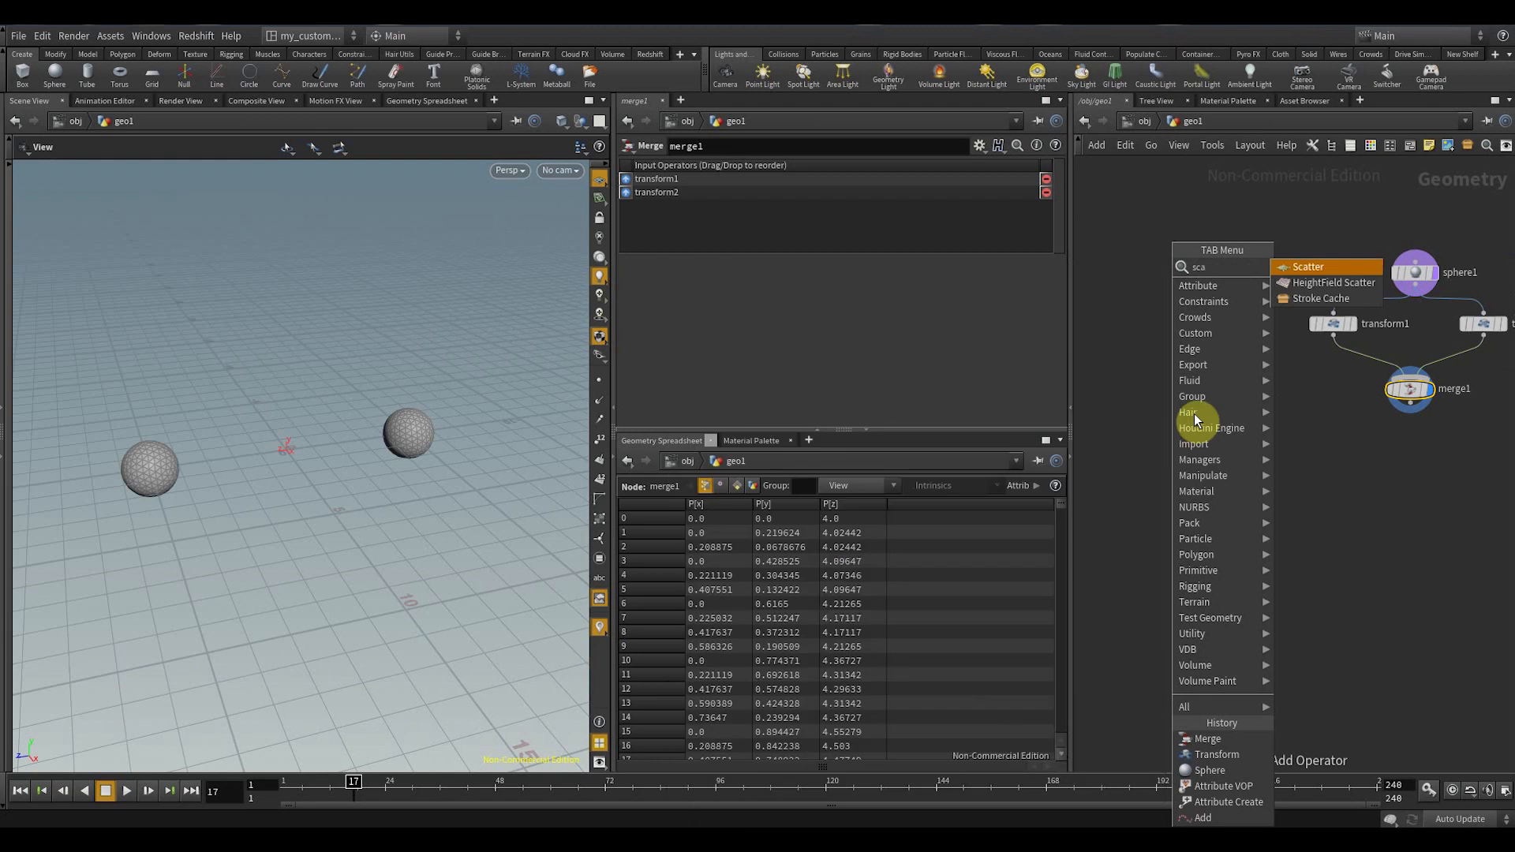
drag(1333, 336, 1120, 400)
alt+drag(1213, 397, 1480, 352)
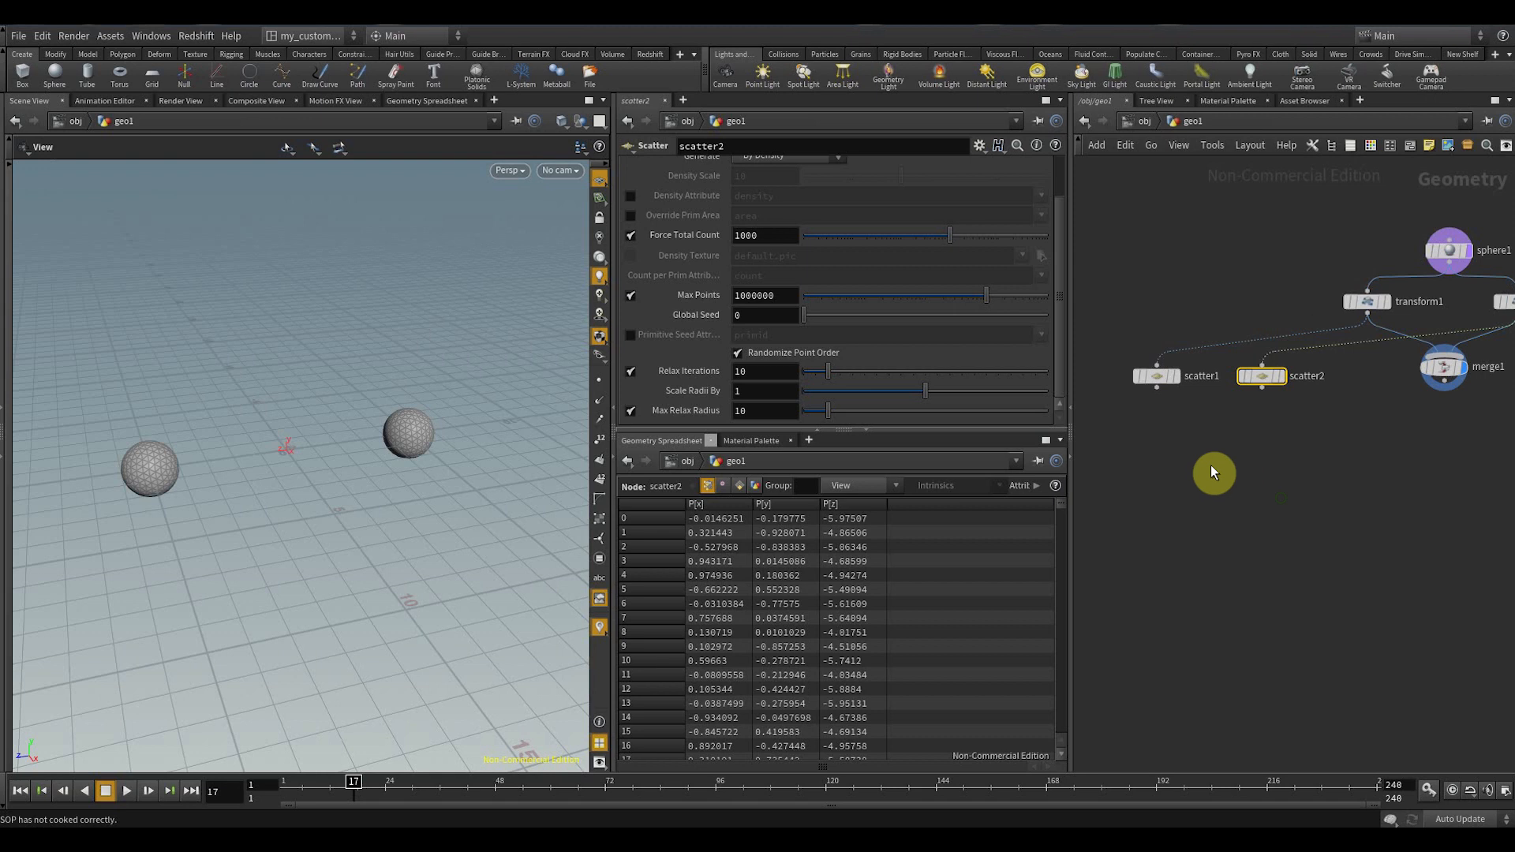
- Add a second Merge node combining scatter1 and scatter2, and display the scattered points
key(Tab)
text(mer)
click(1360, 268)
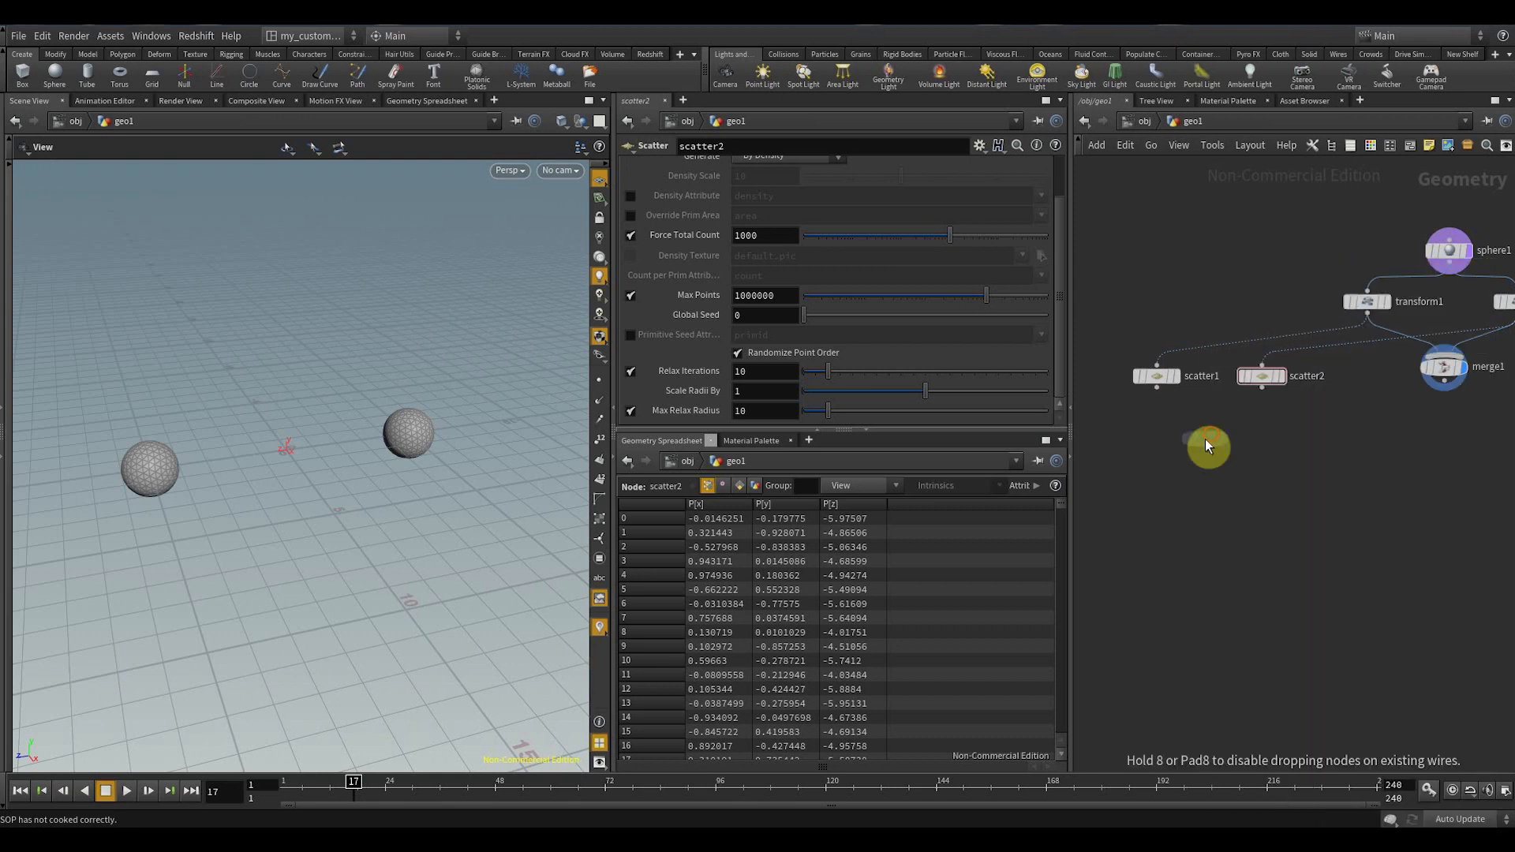
click(1205, 438)
drag(1129, 348, 1309, 404)
drag(1261, 387, 1205, 427)
click(1199, 442)
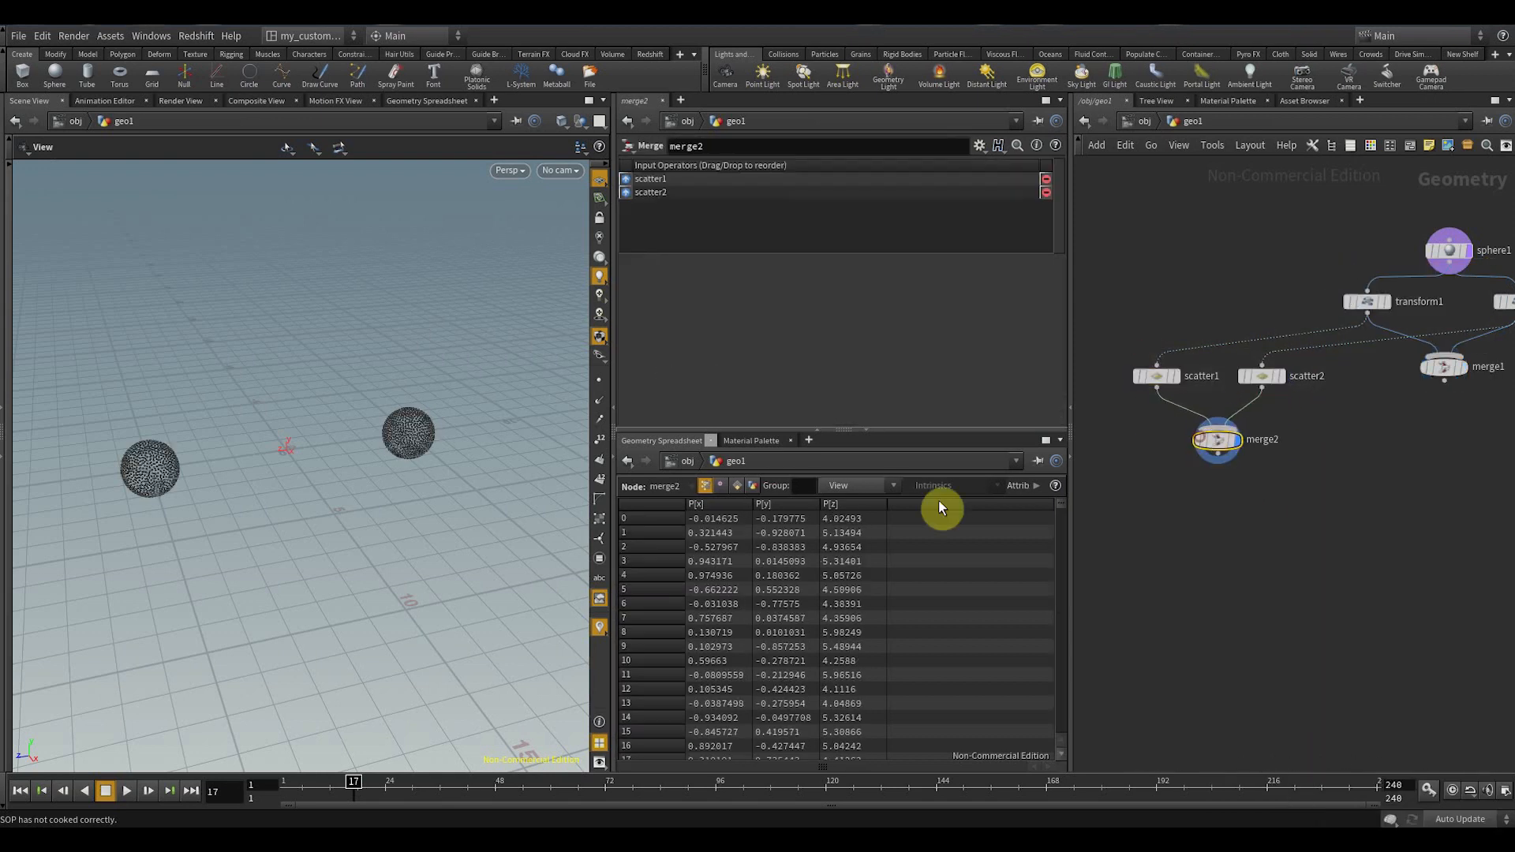
- Link scatter2's Force Total Count to the same parameter on scatter1 with a relative reference
right_drag(341, 484, 370, 471)
drag(1142, 318, 1153, 411)
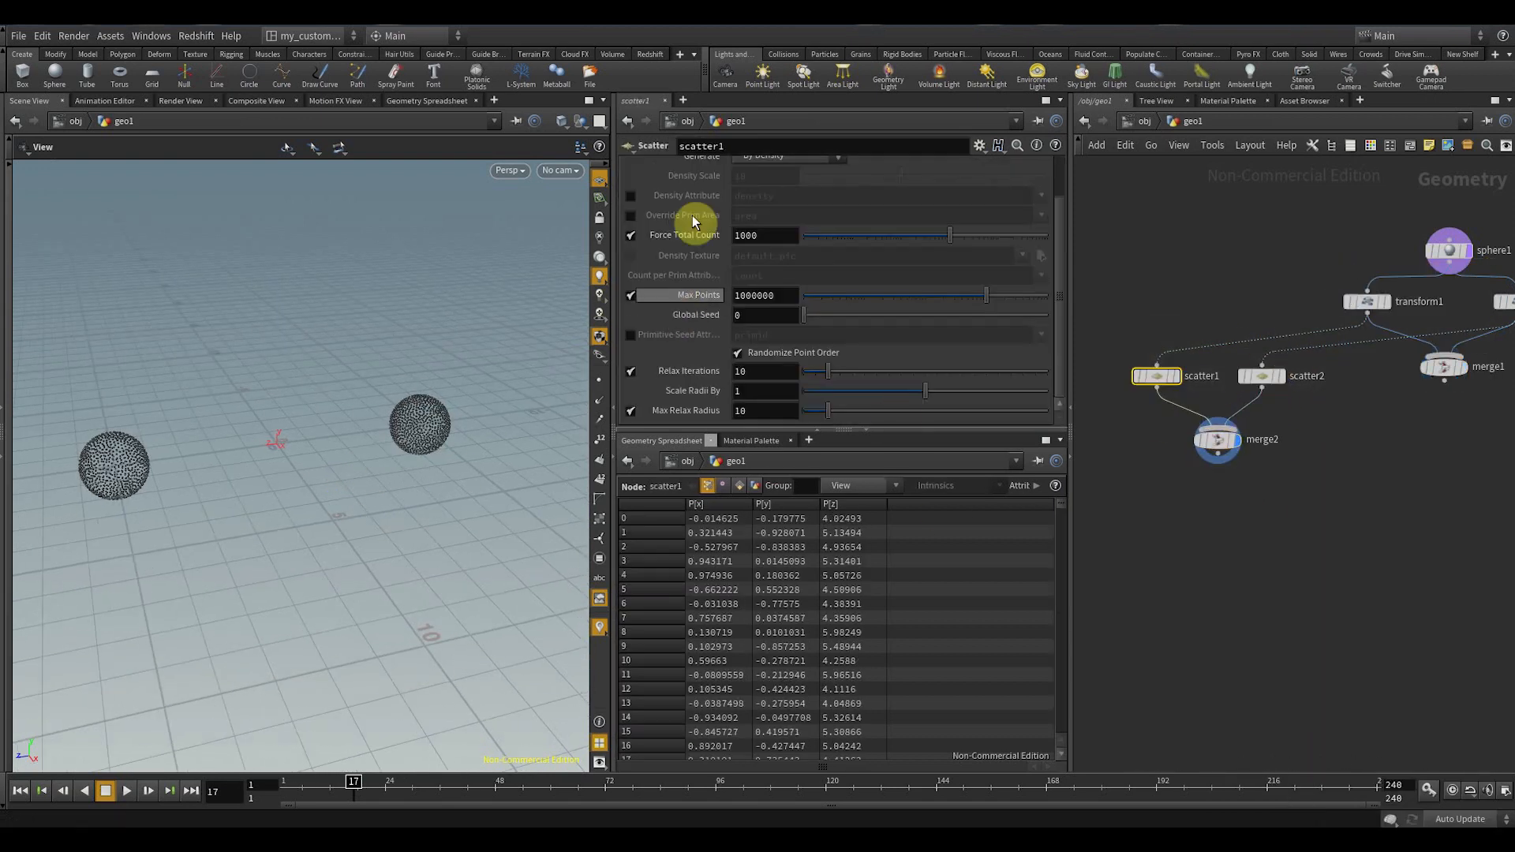
scroll(680, 278, up, 1)
right_click(677, 273)
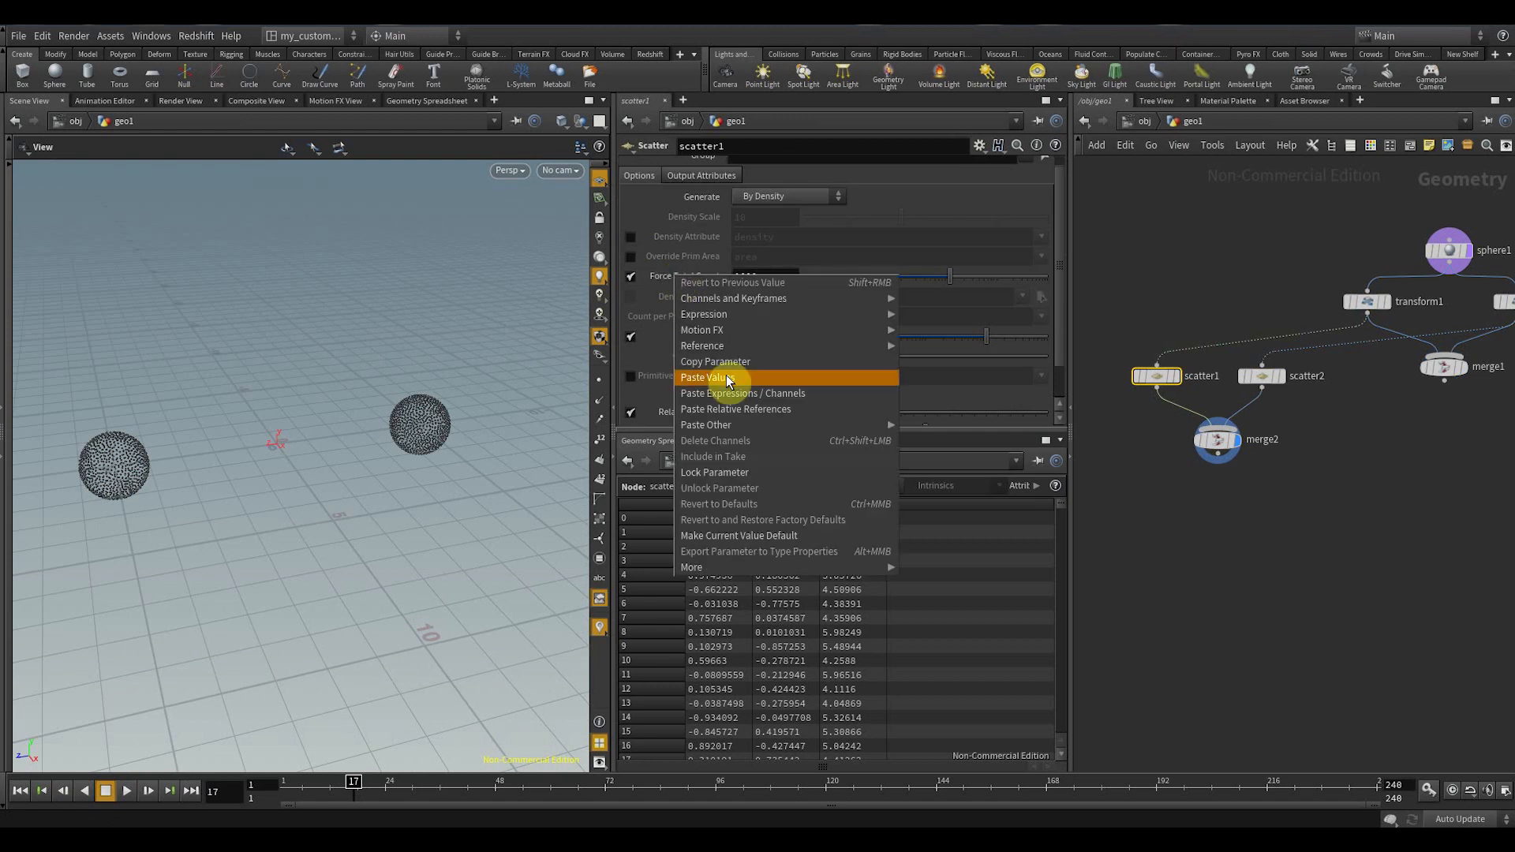
click(737, 366)
drag(1301, 417, 1198, 365)
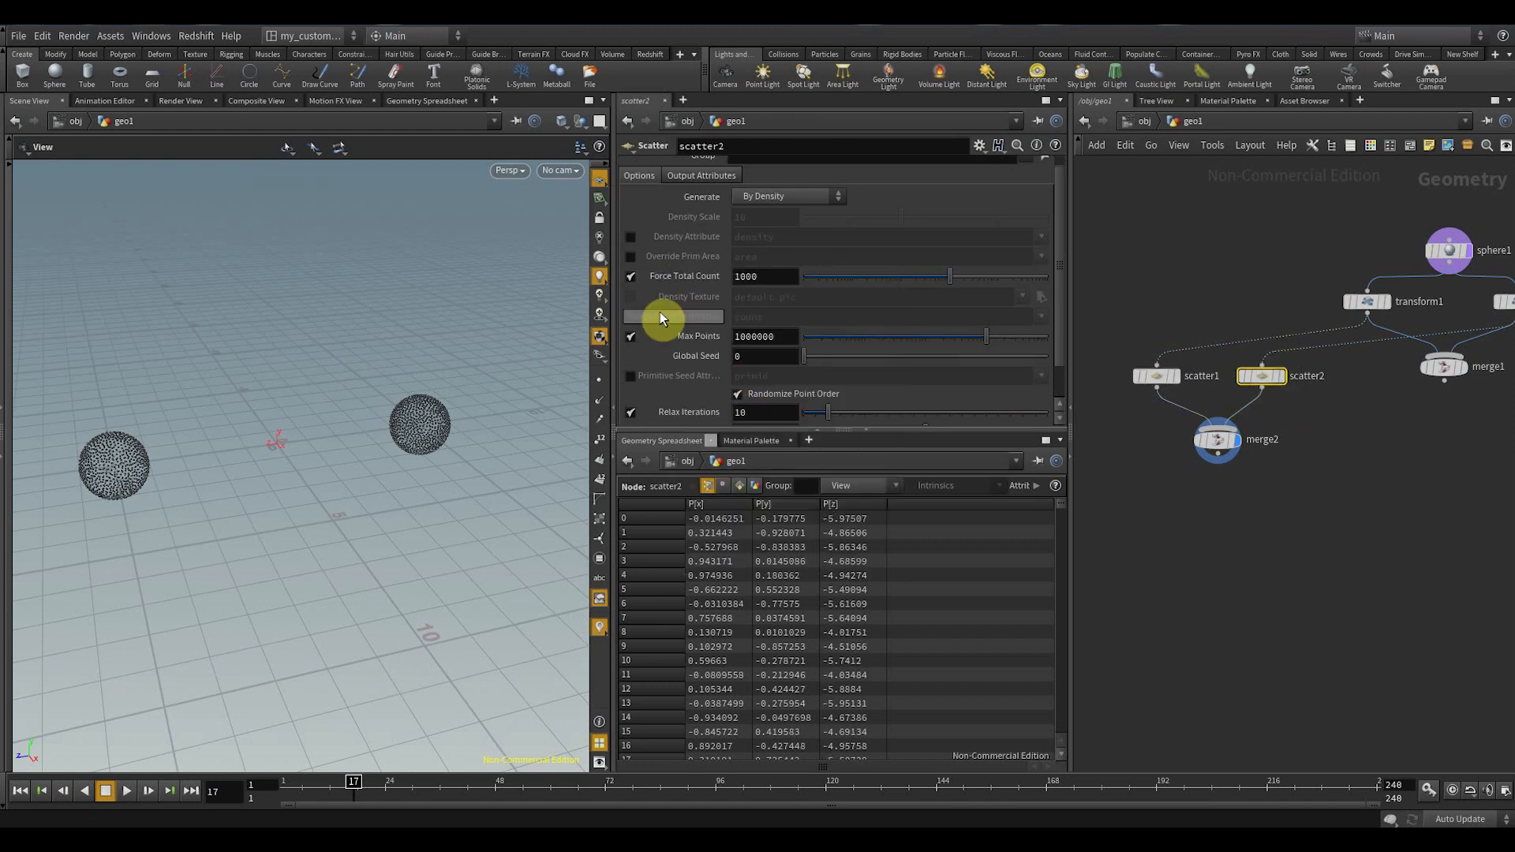
right_click(676, 277)
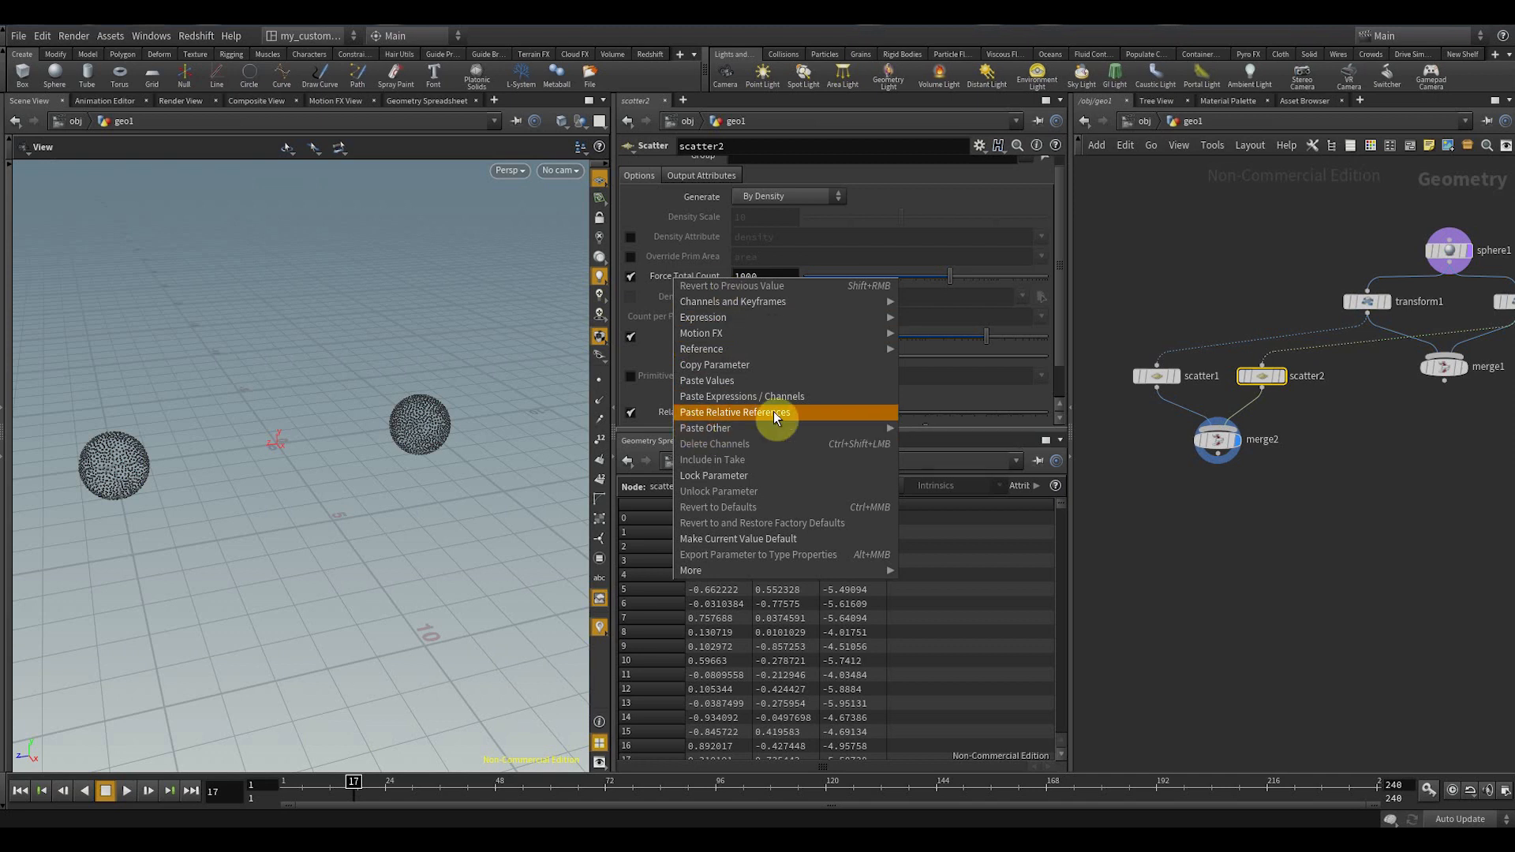
click(797, 410)
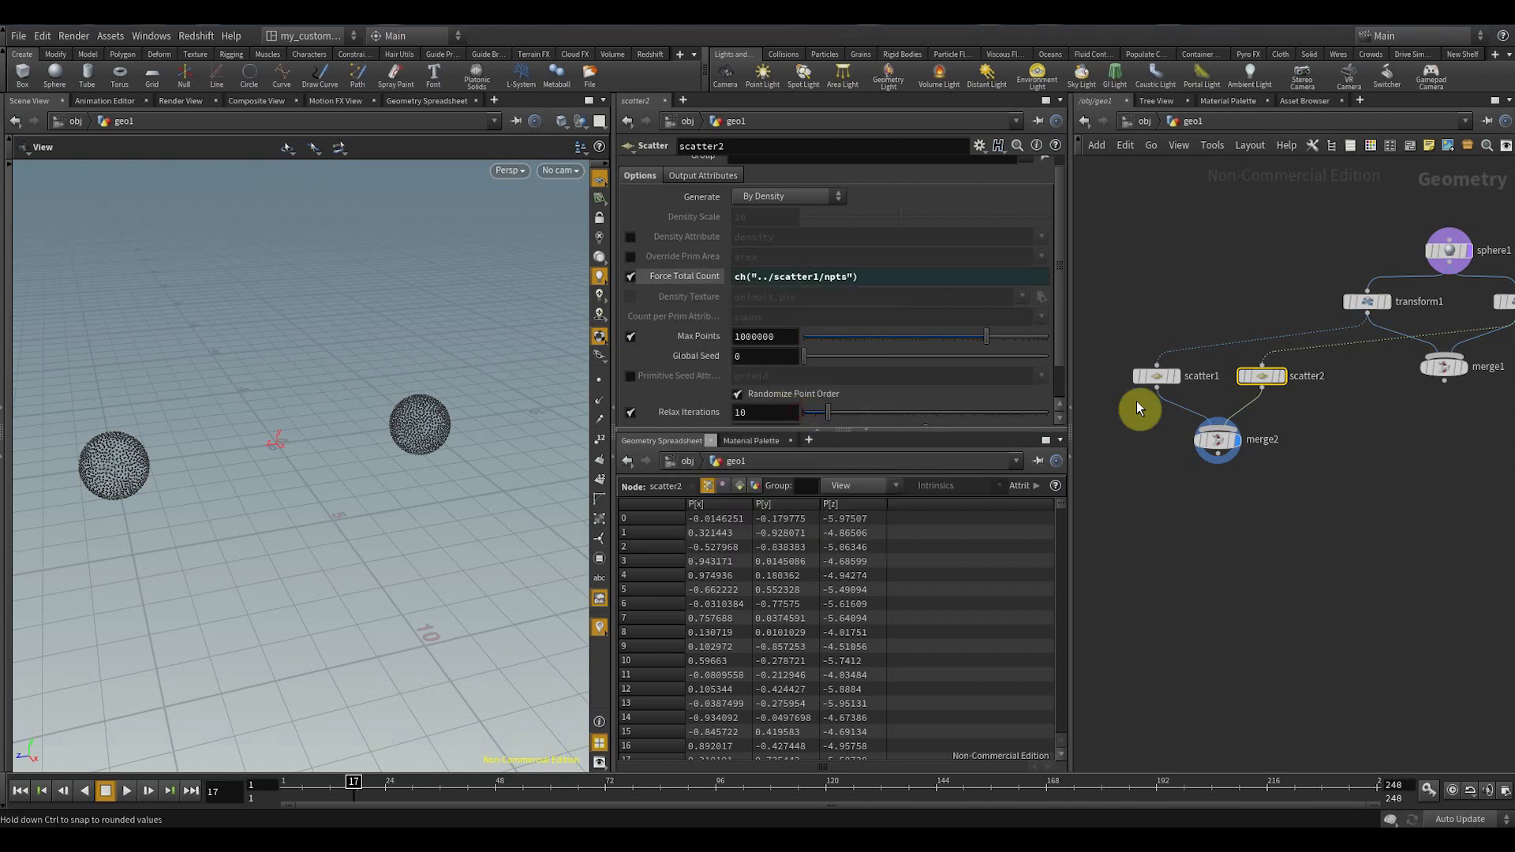
click(714, 280)
- Set scatter1's Force Total Count to 3
middle_drag(1239, 489, 1296, 459)
drag(1178, 281, 1243, 413)
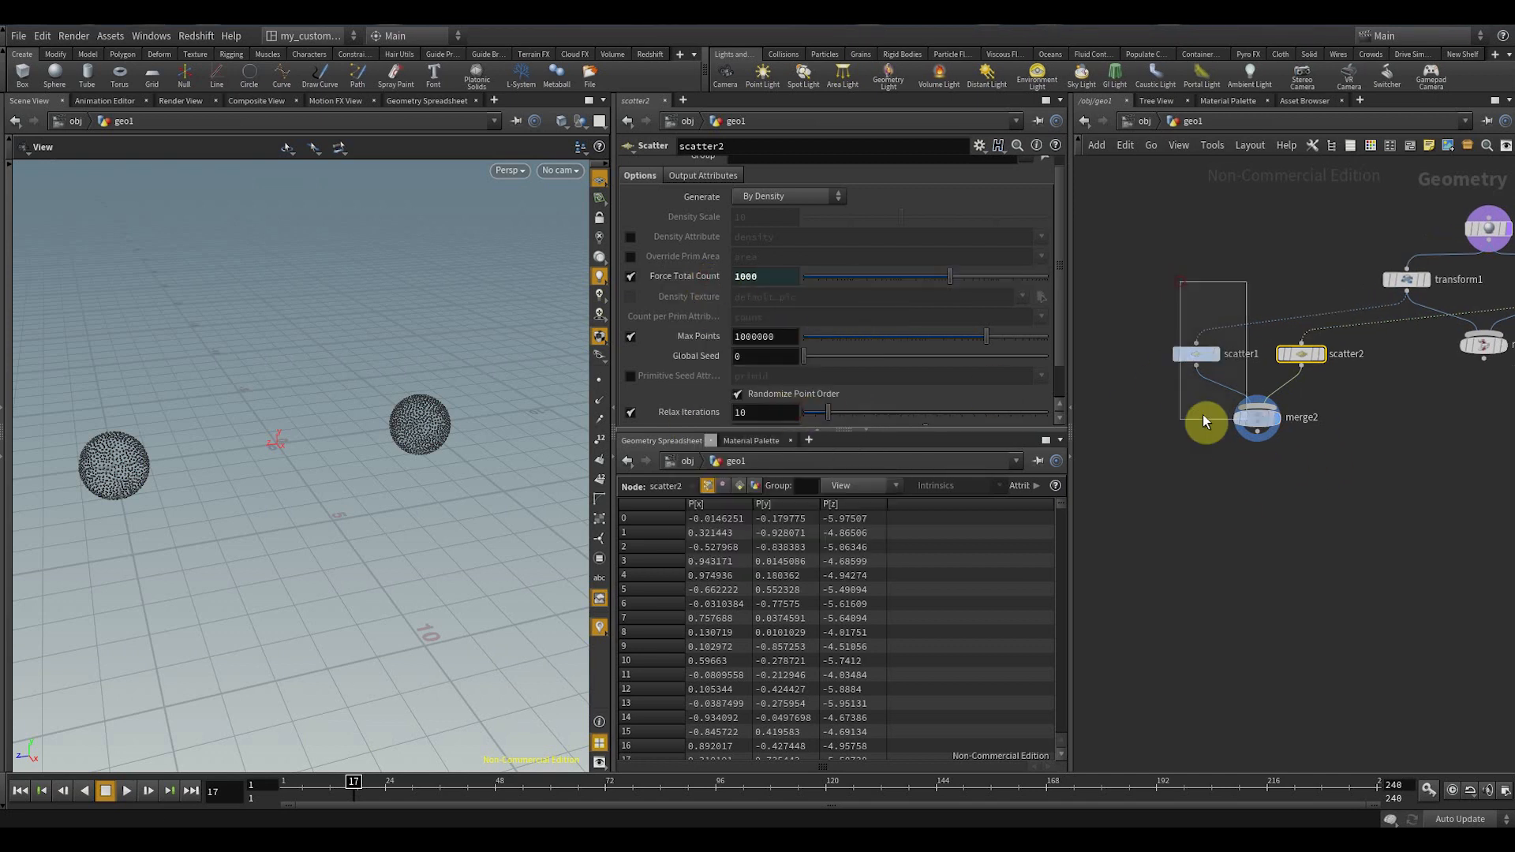
drag(1153, 313, 1195, 391)
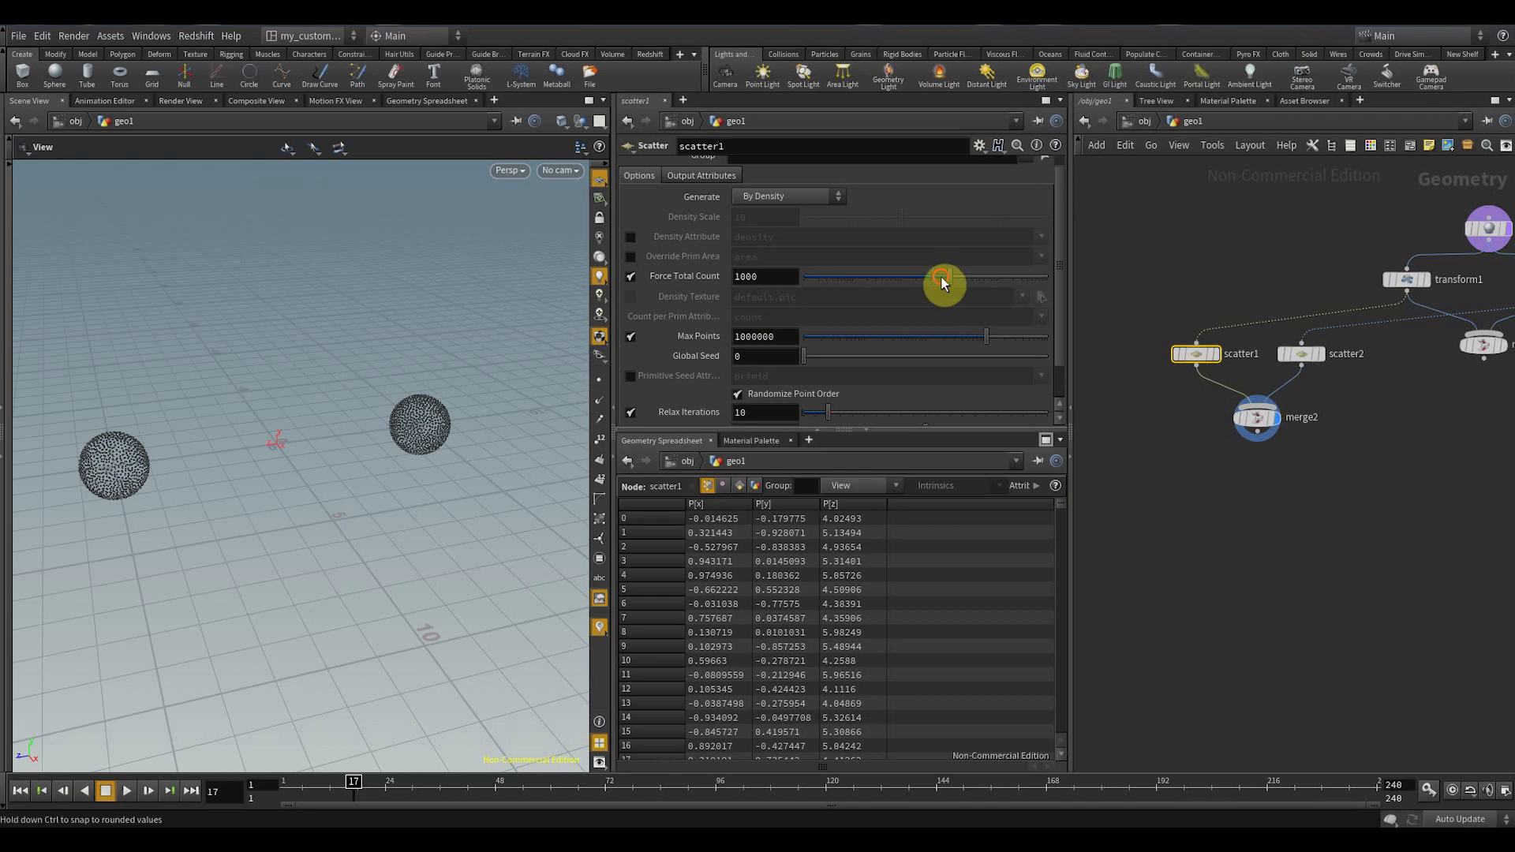
drag(942, 278, 852, 281)
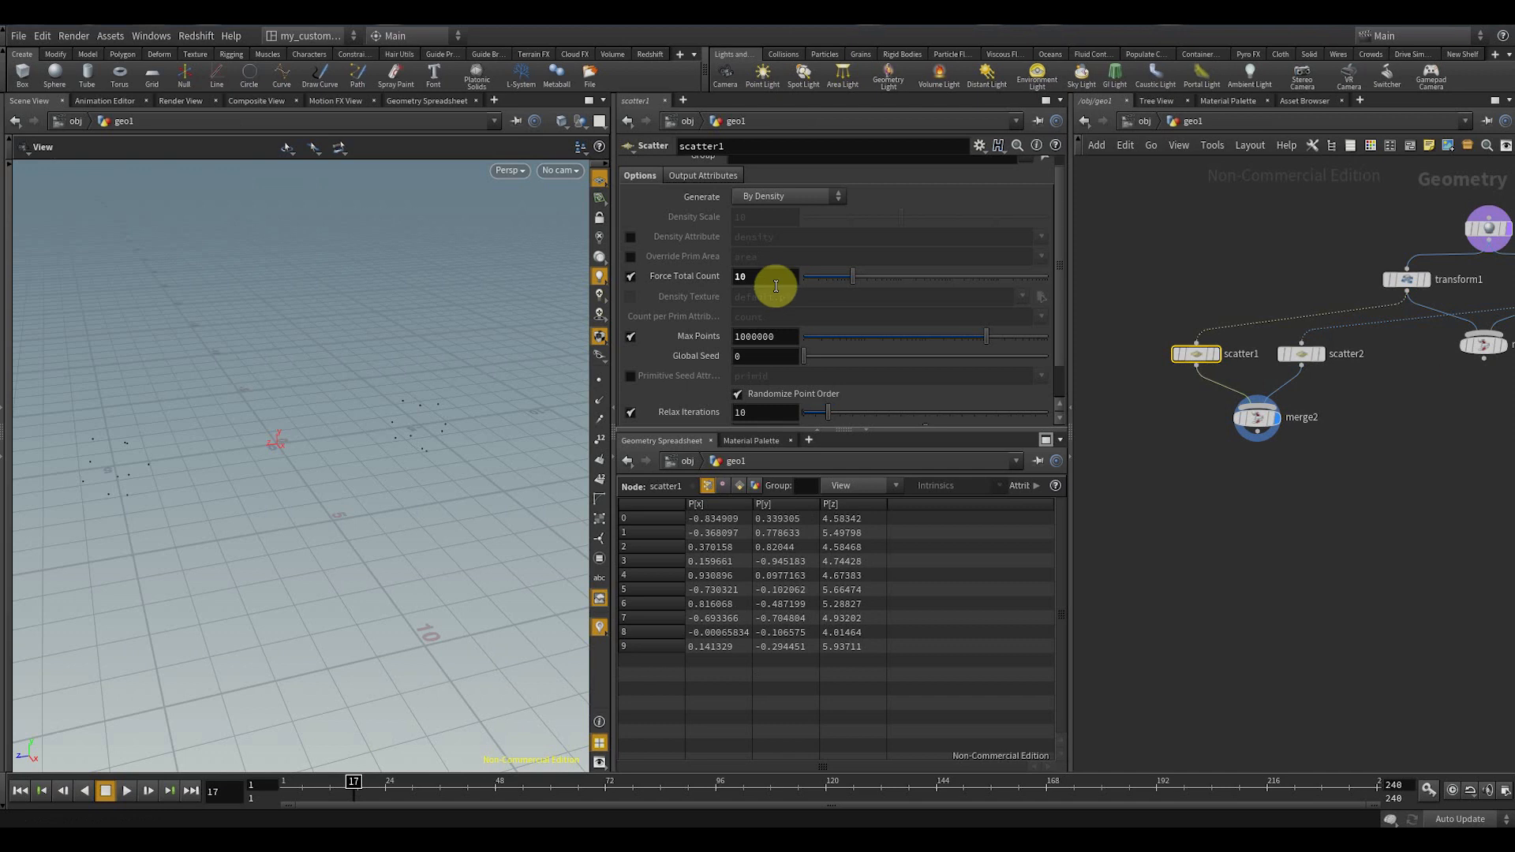
click(775, 281)
text(3)
key(Return)
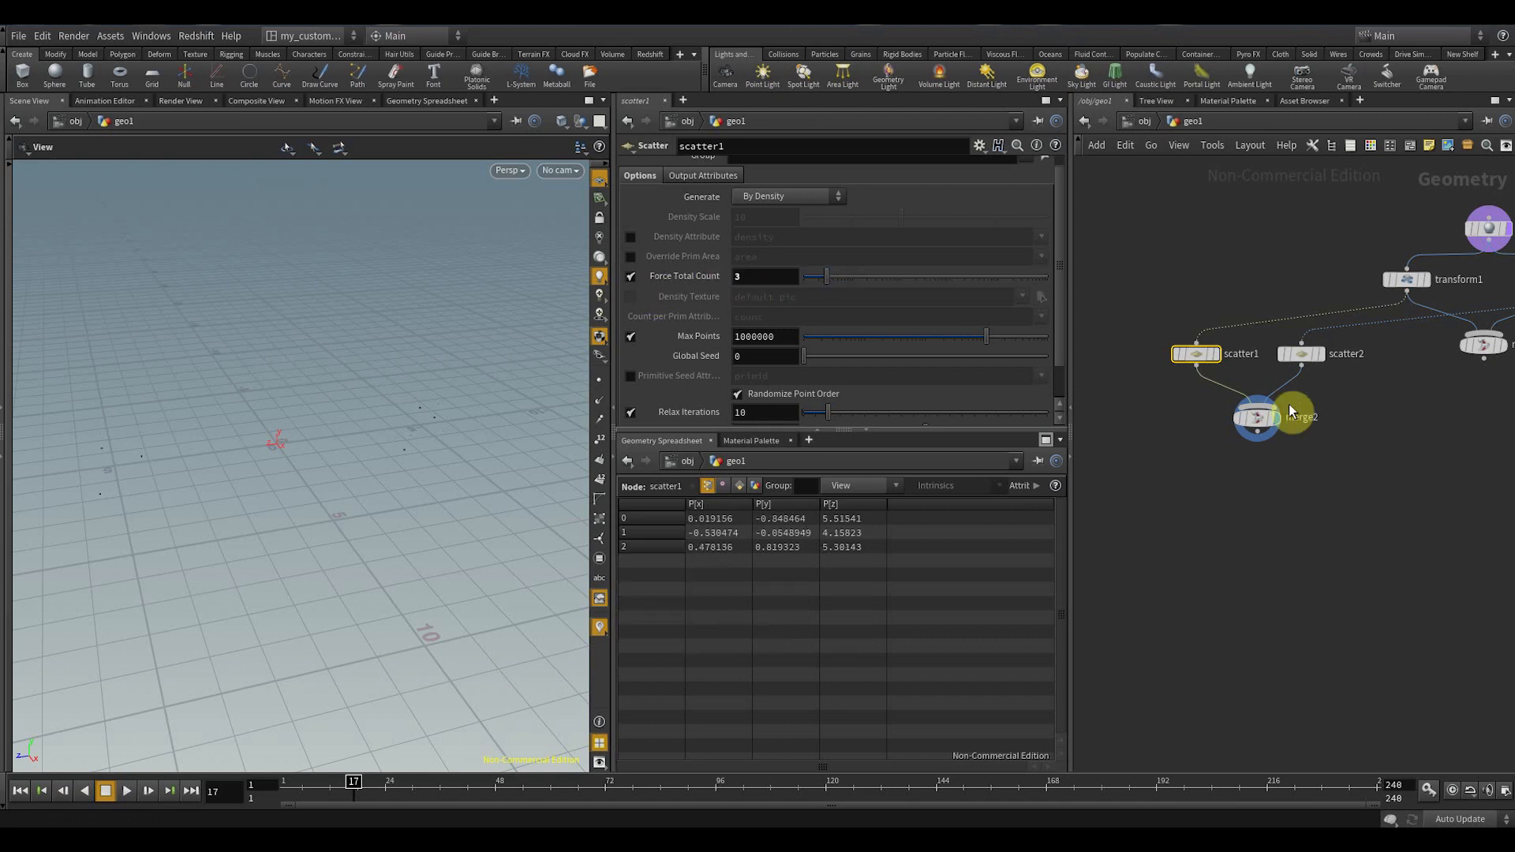
- Set scatter2's Global Seed to 1.66 so its point distribution differs from scatter1's
drag(1284, 314, 1284, 314)
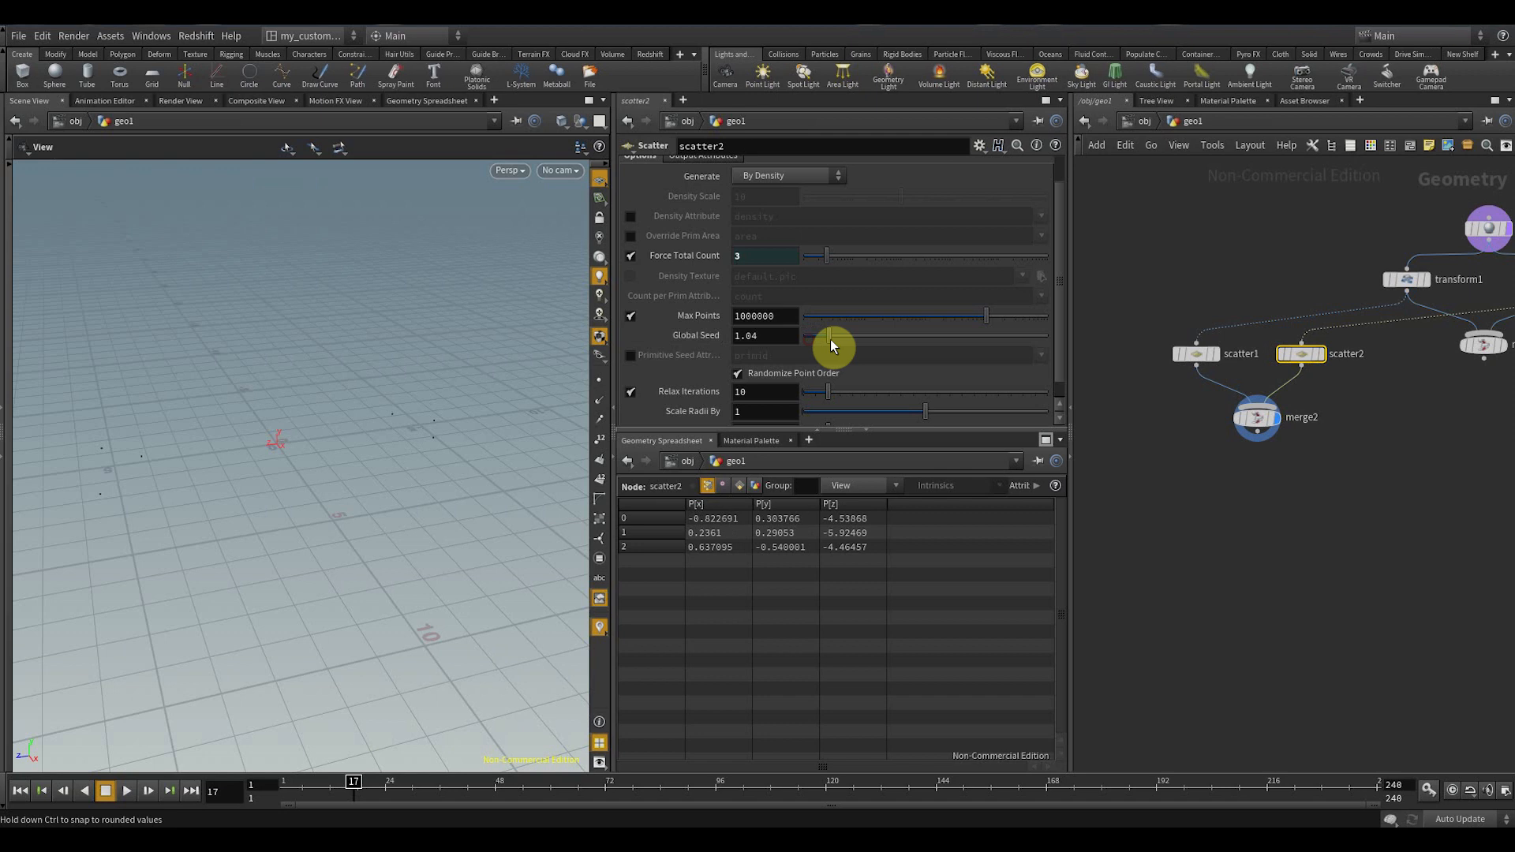
drag(844, 343, 844, 343)
scroll(1353, 456, down, 5)
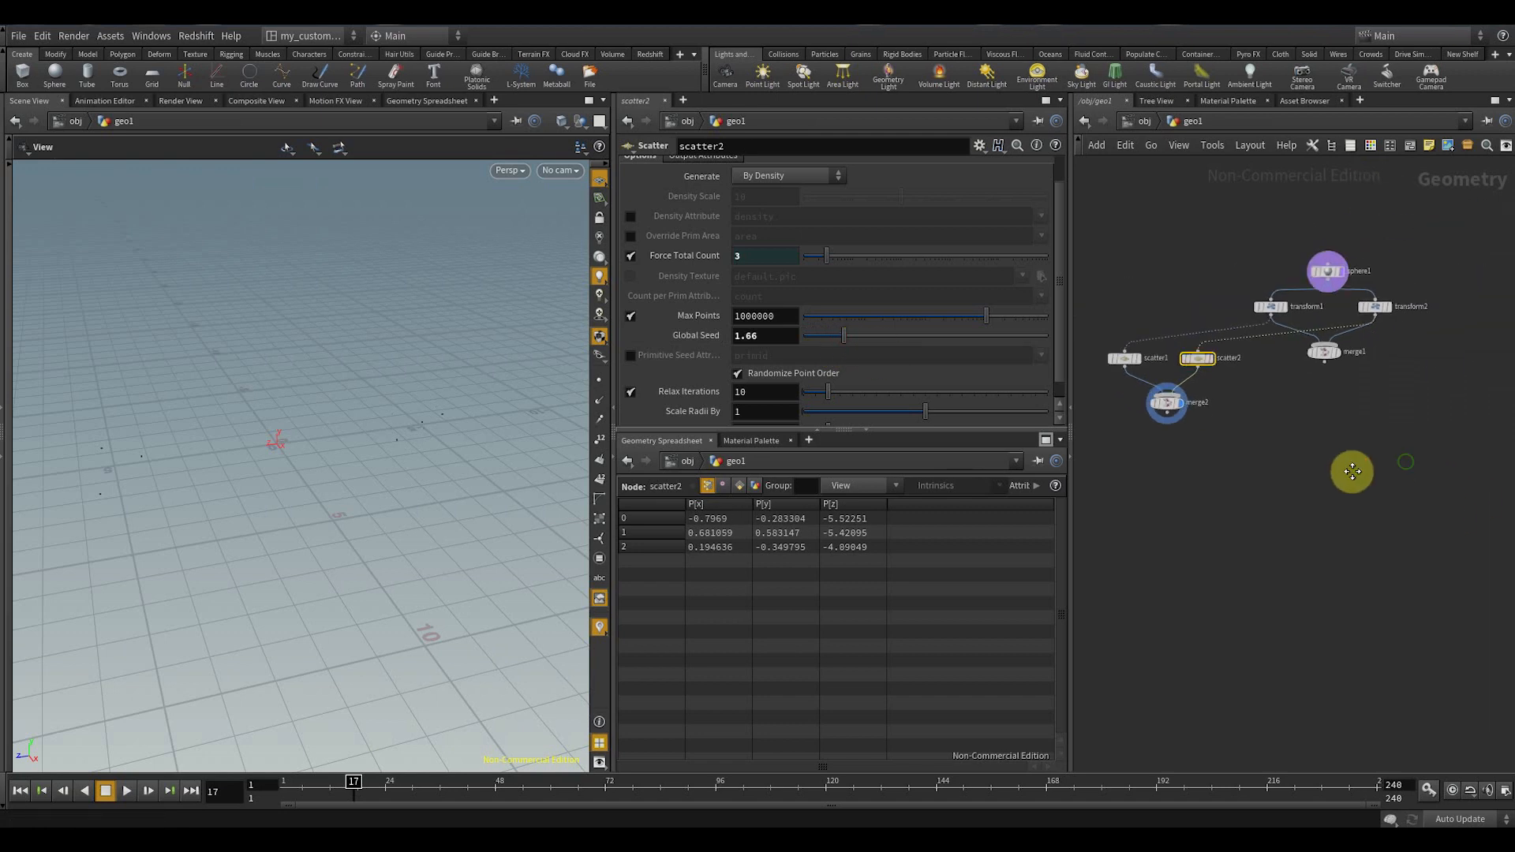
- Move scatter1, scatter2 and merge2 together away from the sphere and transform nodes
middle_drag(1320, 437, 1372, 442)
drag(1180, 346, 1311, 436)
drag(1300, 377, 1235, 375)
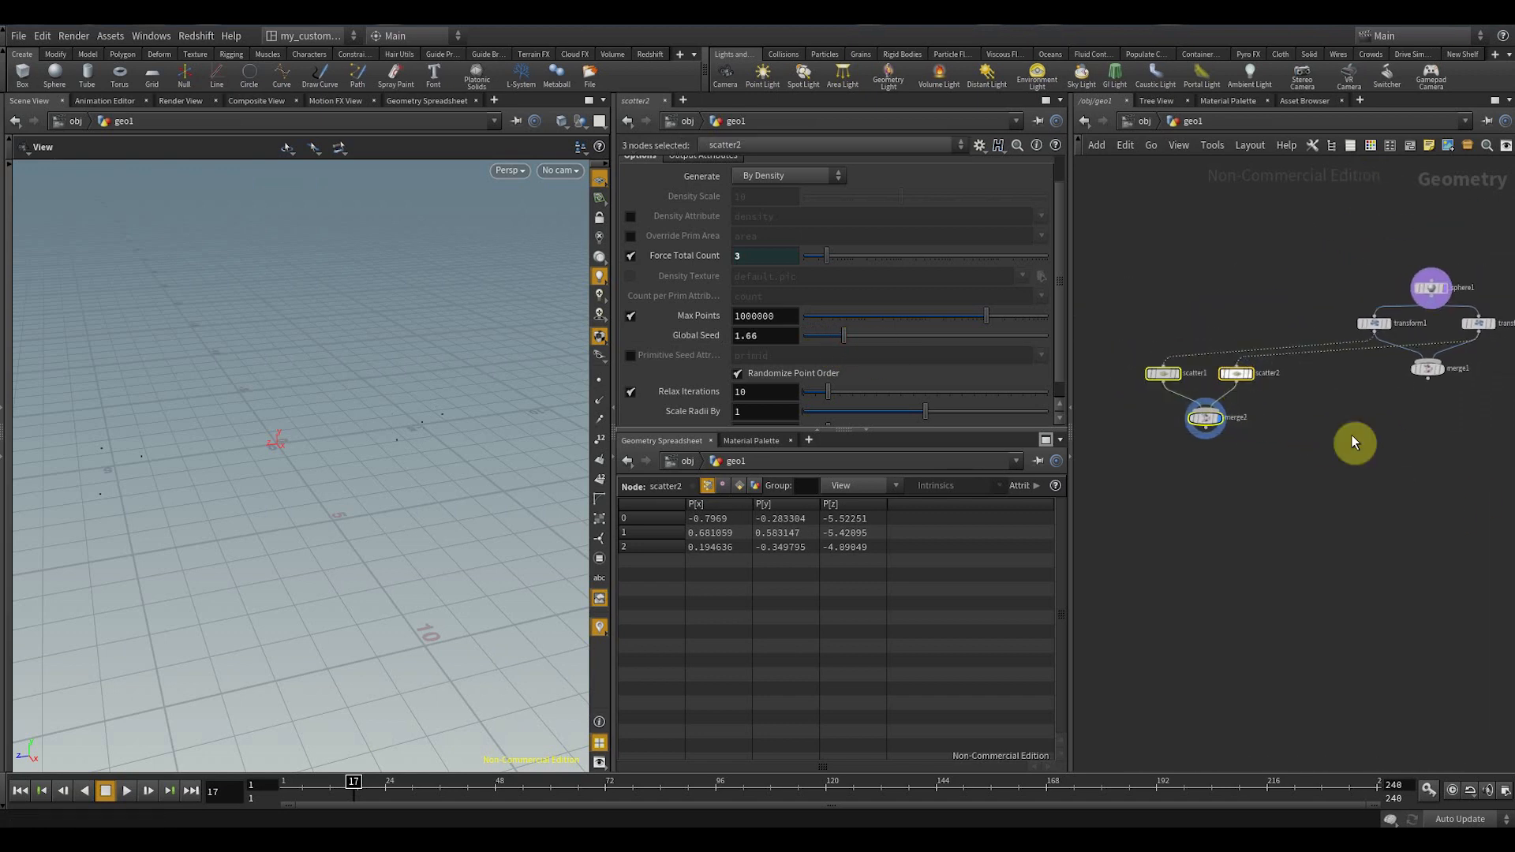
click(1353, 438)
- Display merge1 and examine the two spheres in the viewport
middle_drag(1450, 454, 1231, 472)
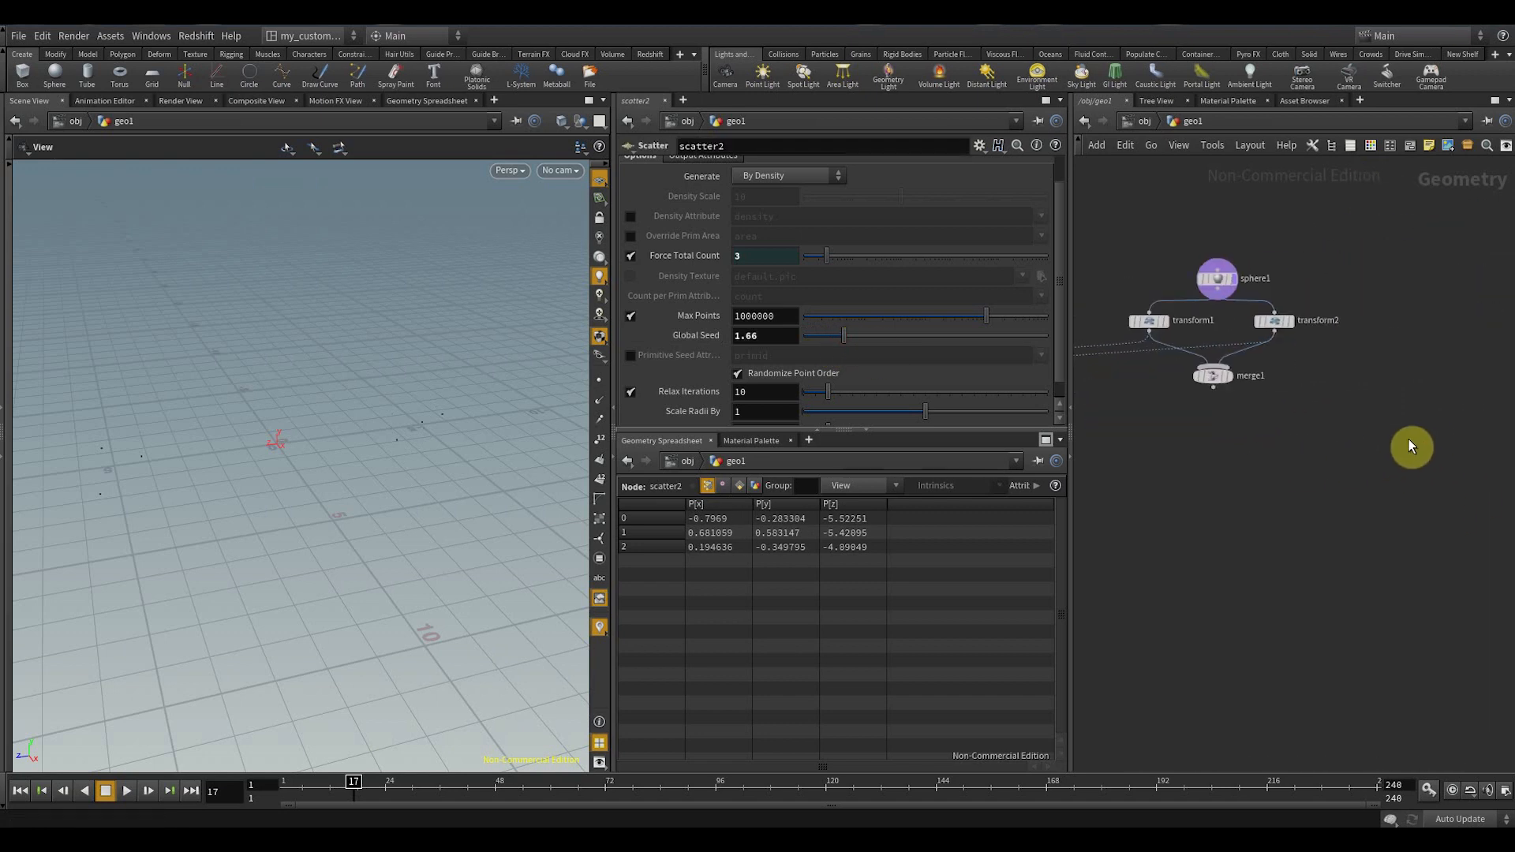
click(1204, 369)
click(1180, 375)
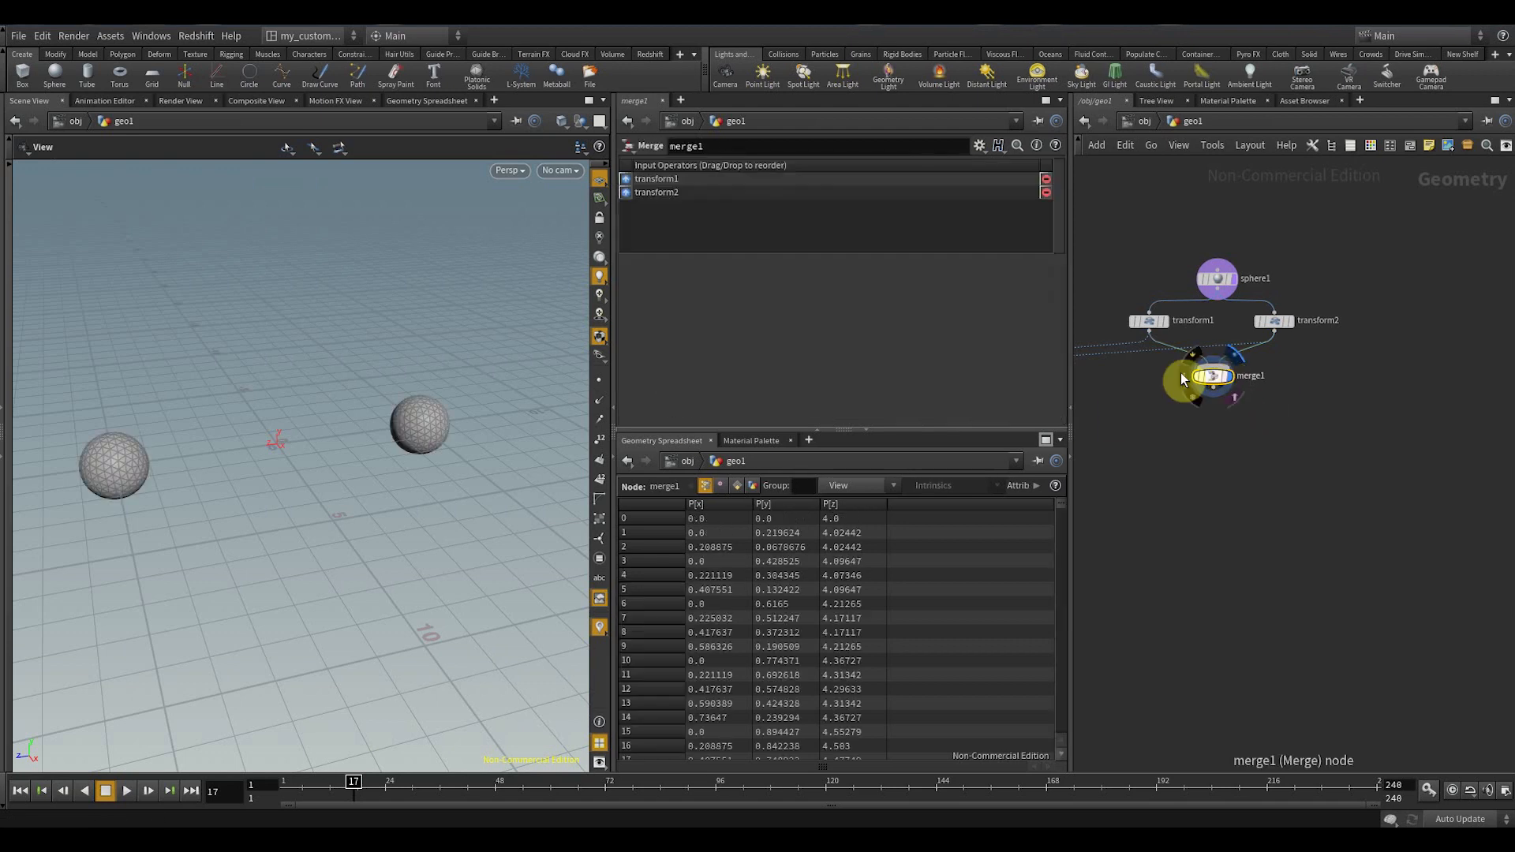
middle_drag(378, 381, 403, 424)
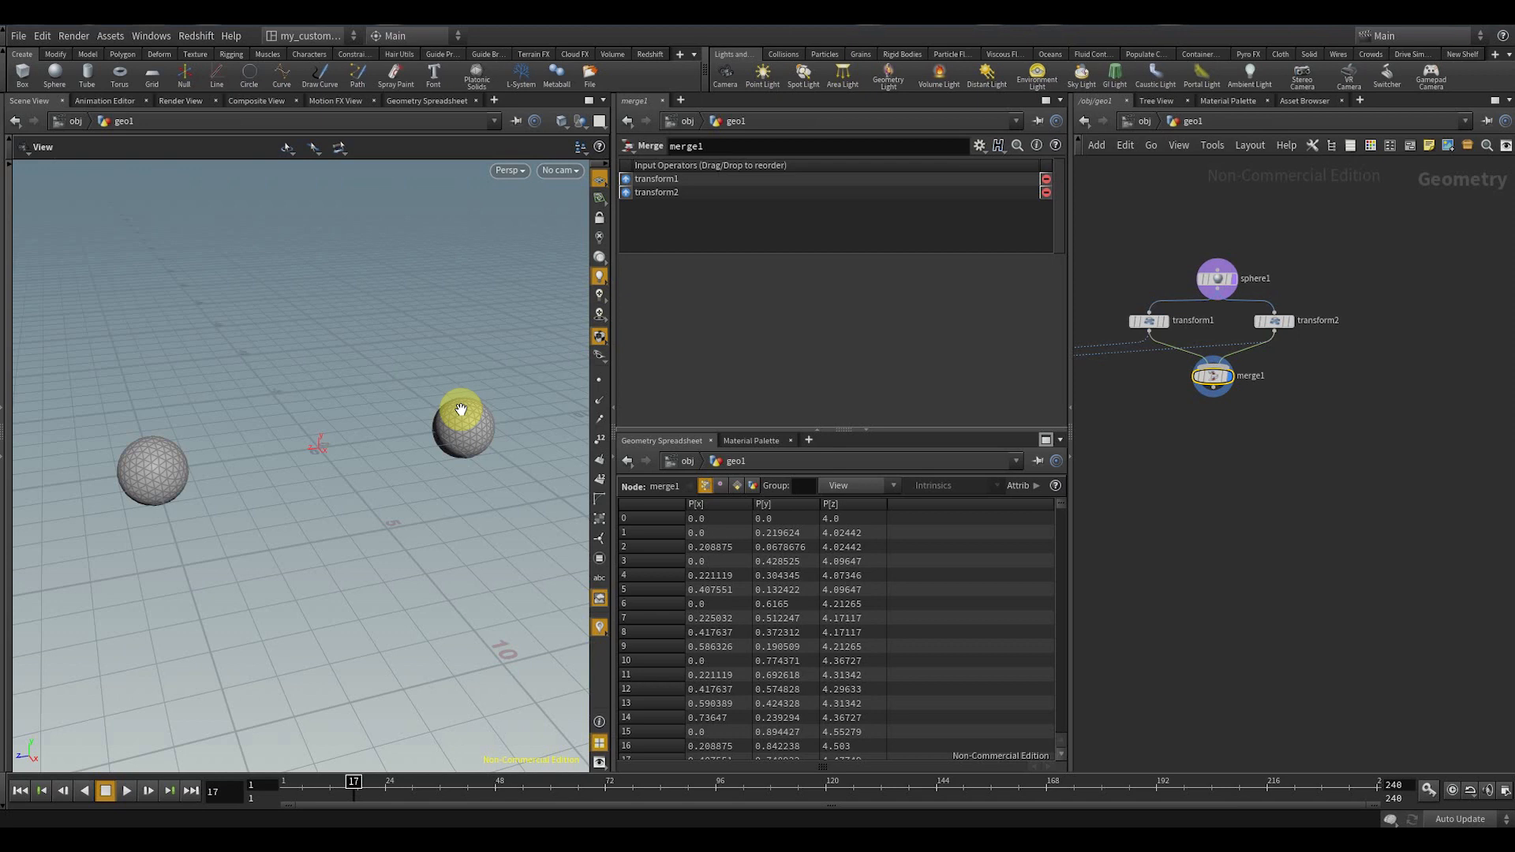
drag(463, 443, 473, 436)
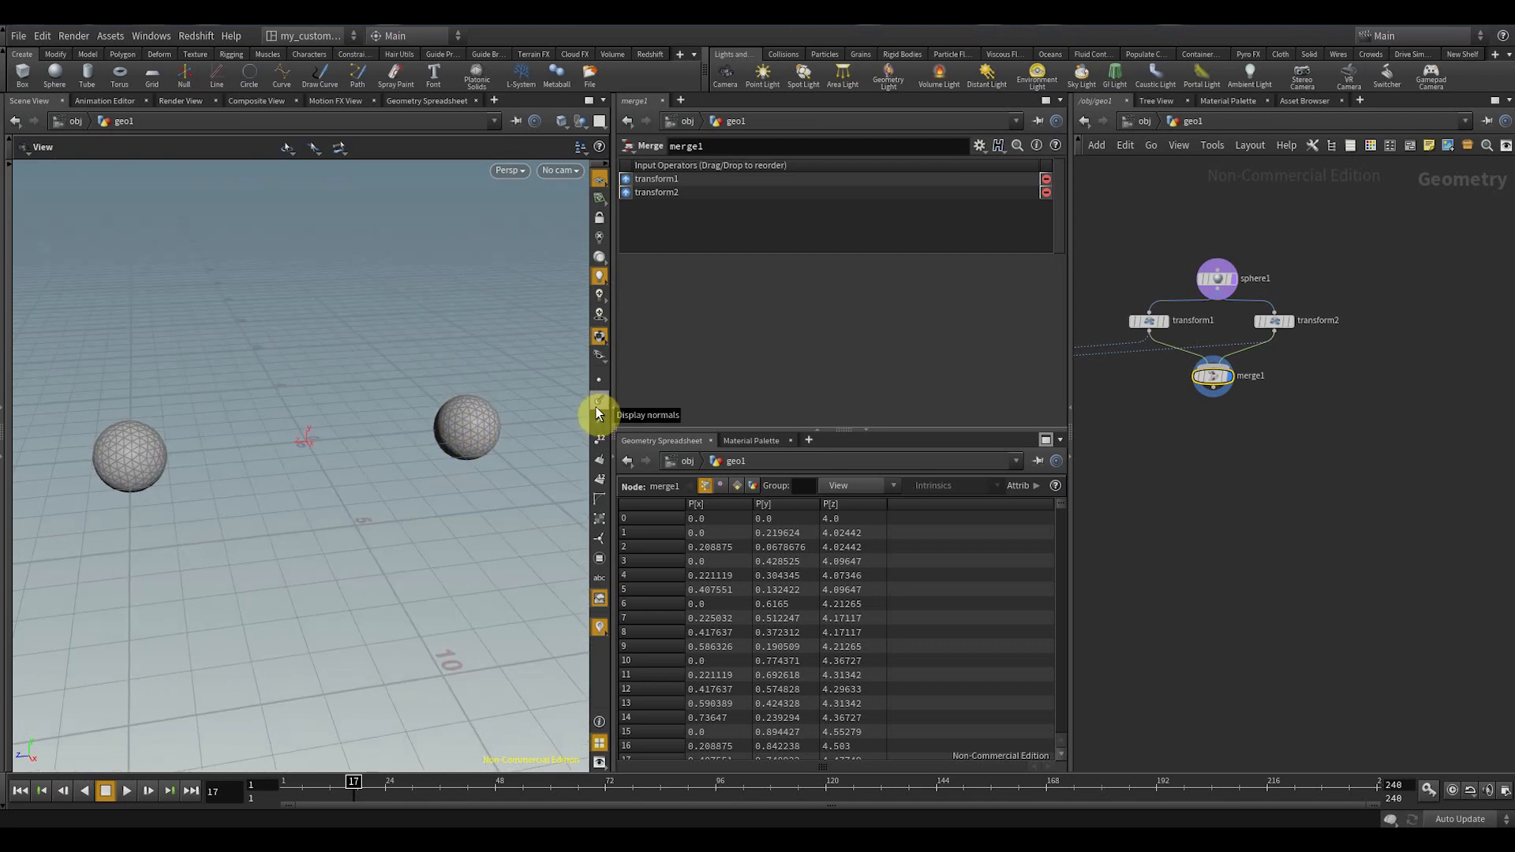
- Add a Facet node fed by merge1, display it and enable Post-Compute Normals
middle_drag(1210, 456, 1219, 442)
key(Tab)
text(face)
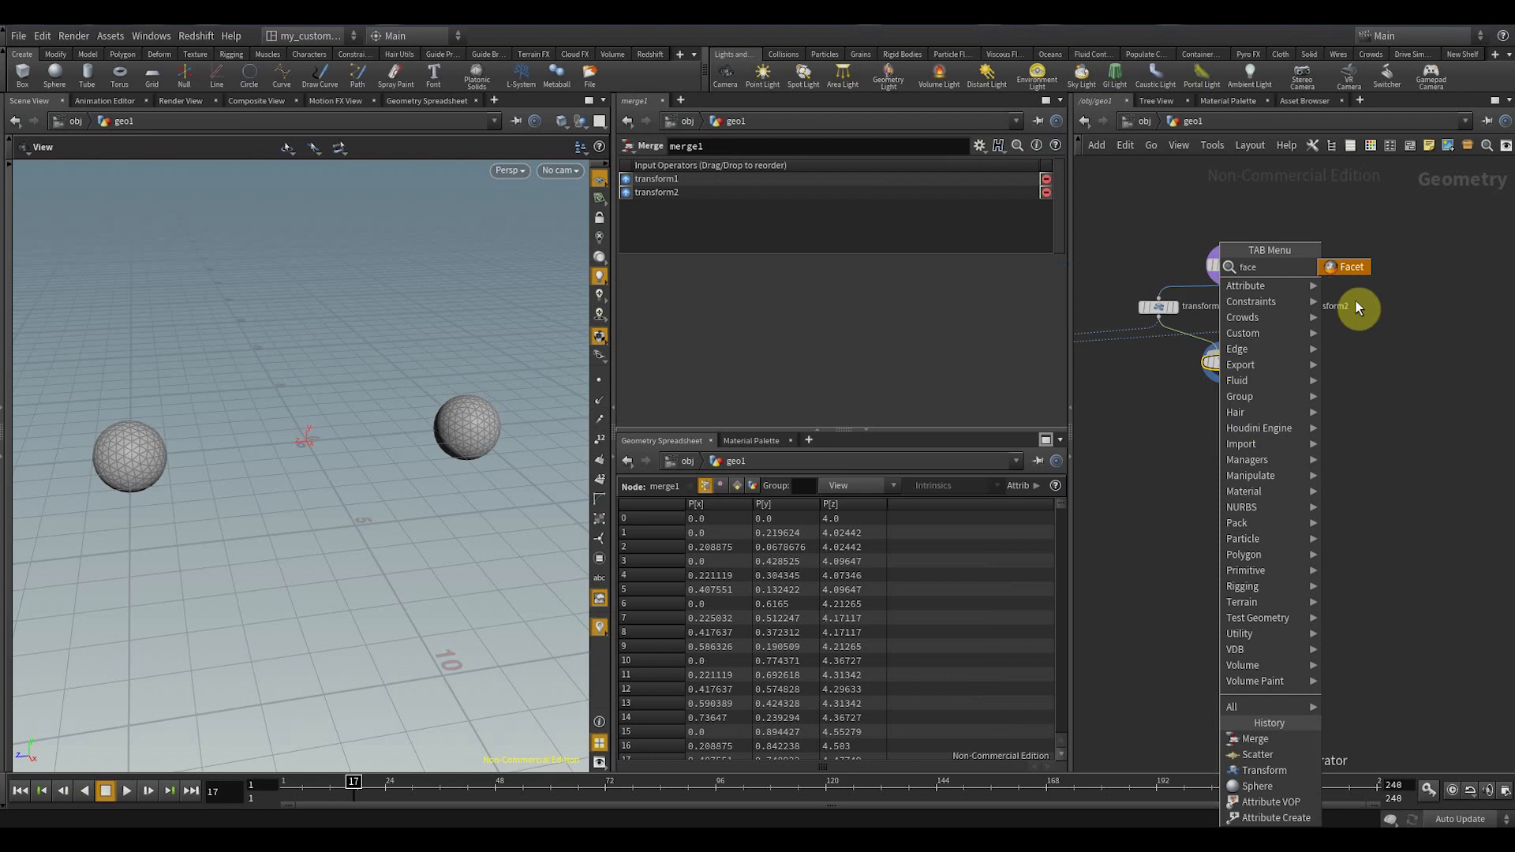
key(Return)
click(1227, 430)
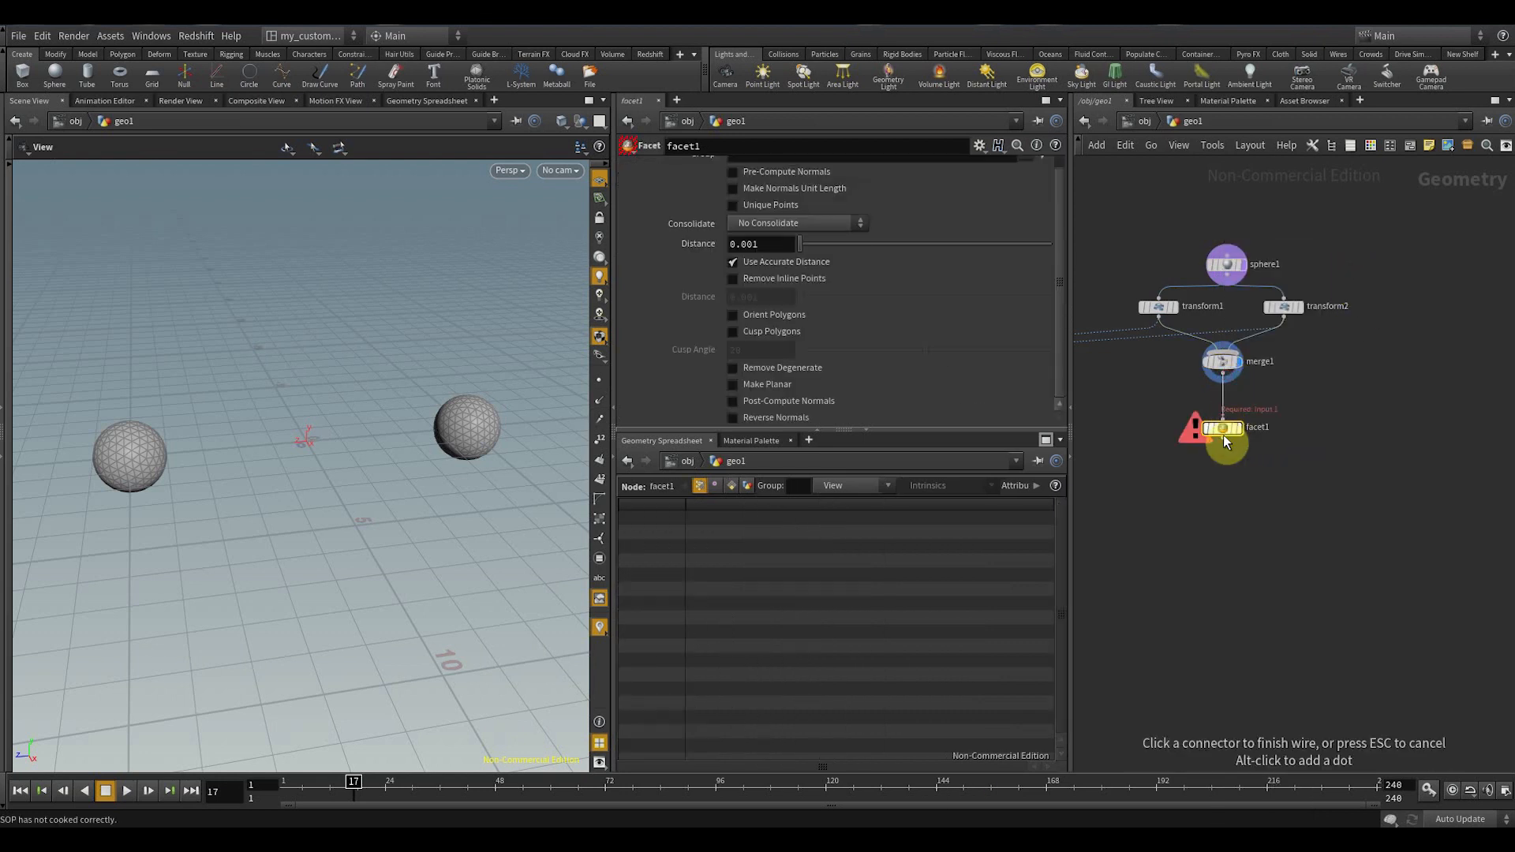
click(746, 403)
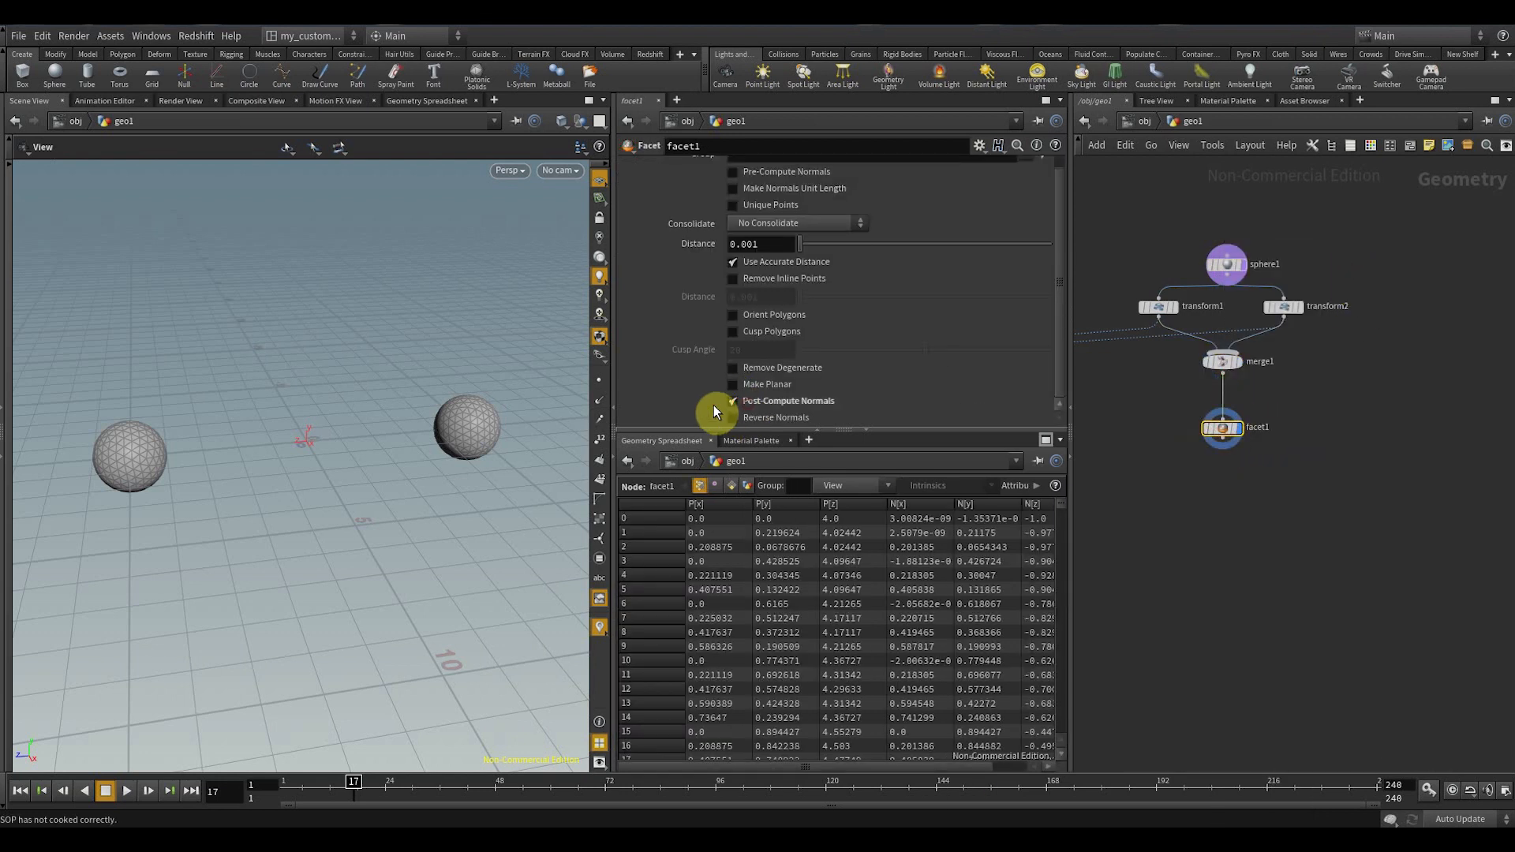
- Turn on the viewport display of normals and inspect them on both spheres
click(599, 400)
scroll(313, 478, up, 1)
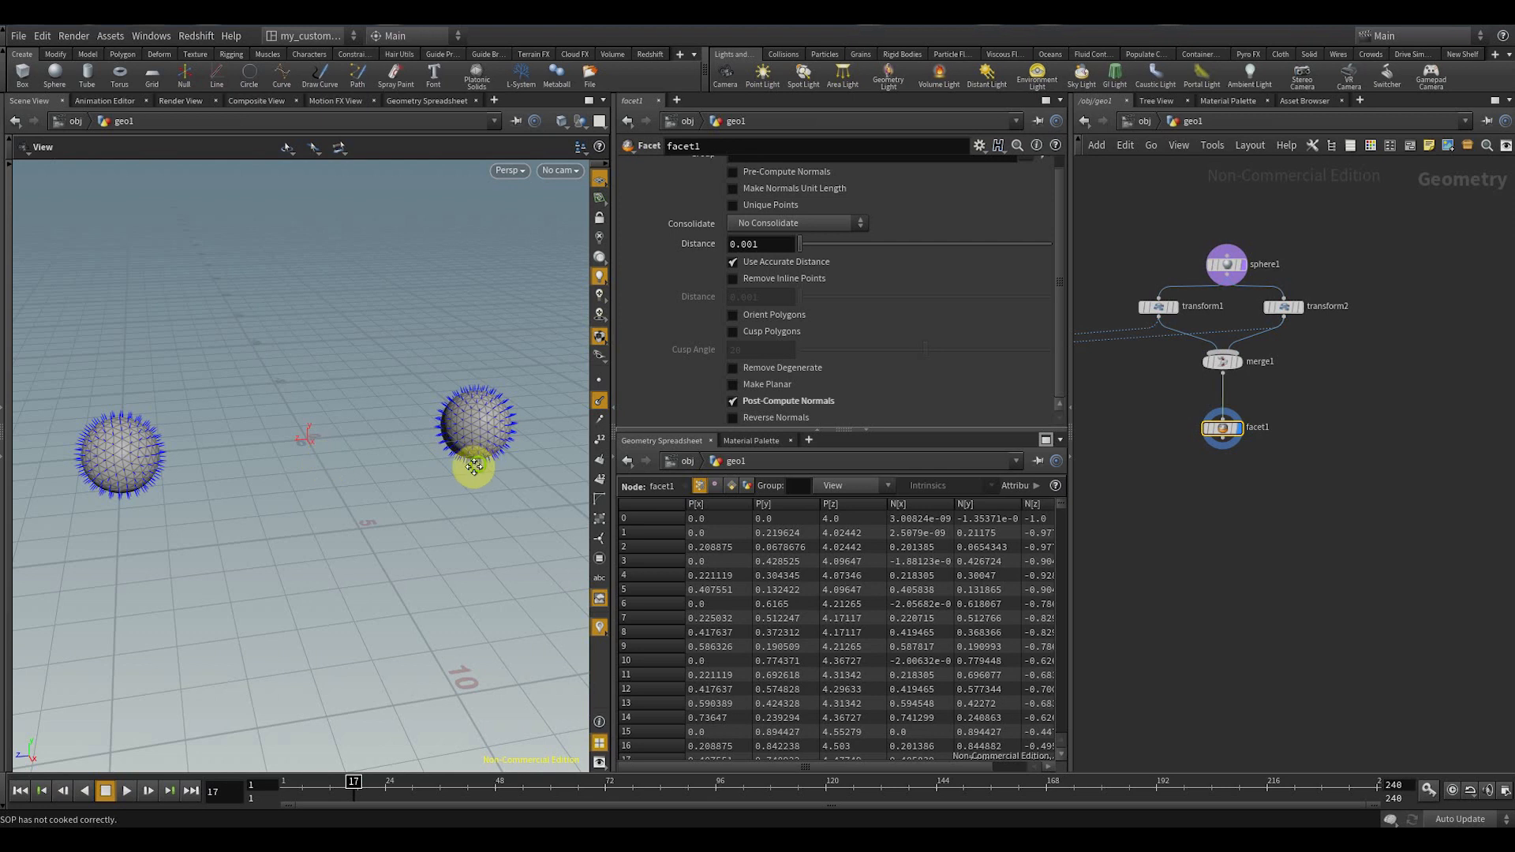
middle_drag(474, 464, 414, 472)
- Create a standalone Add node beside the sphere network, display it and enable Point 0 at the origin
middle_drag(1456, 500, 1278, 513)
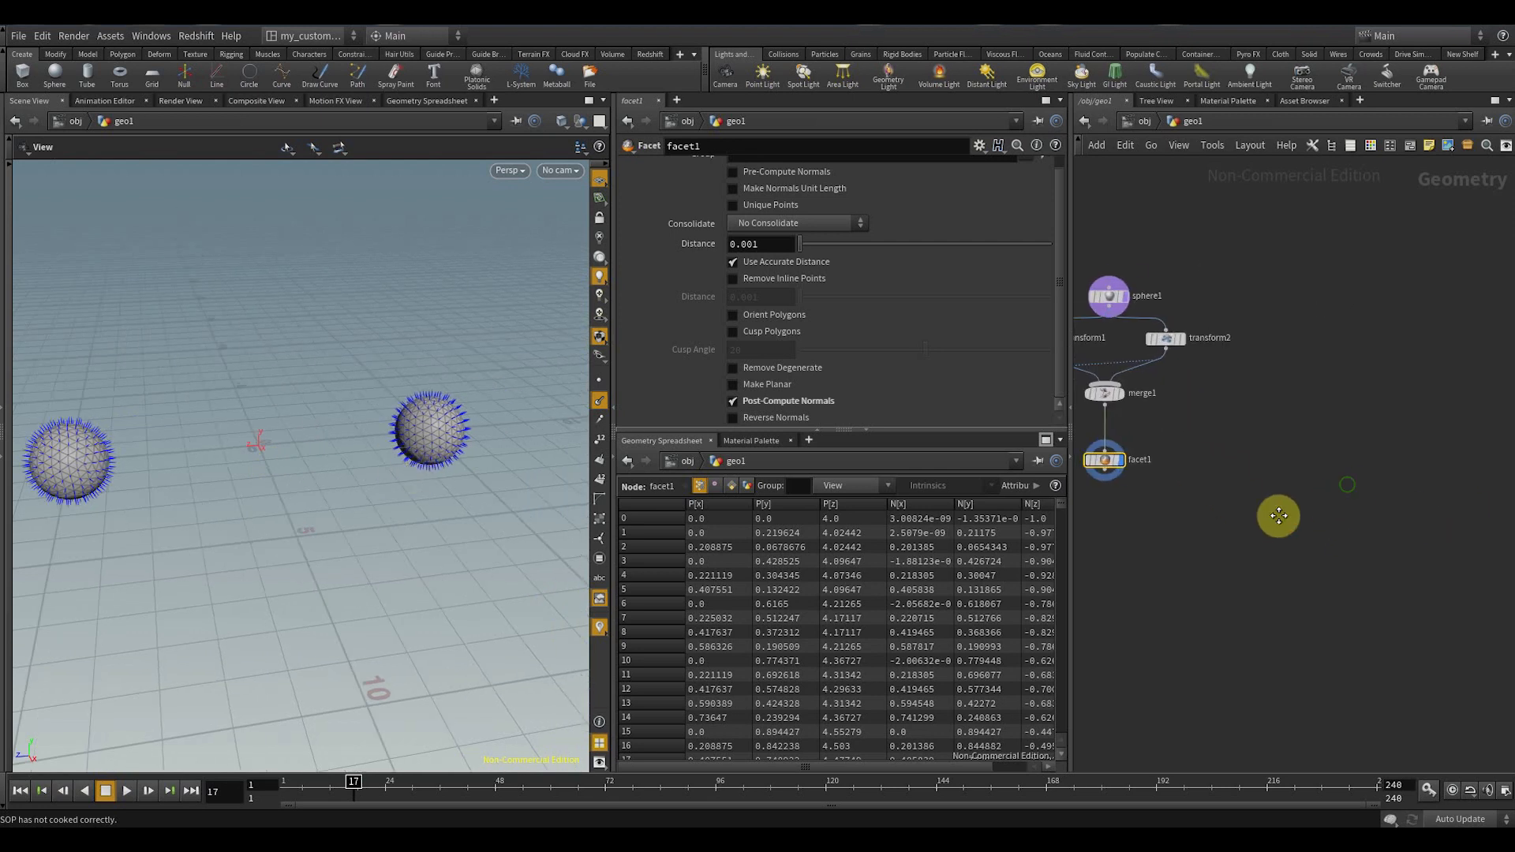
key(Tab)
text(add)
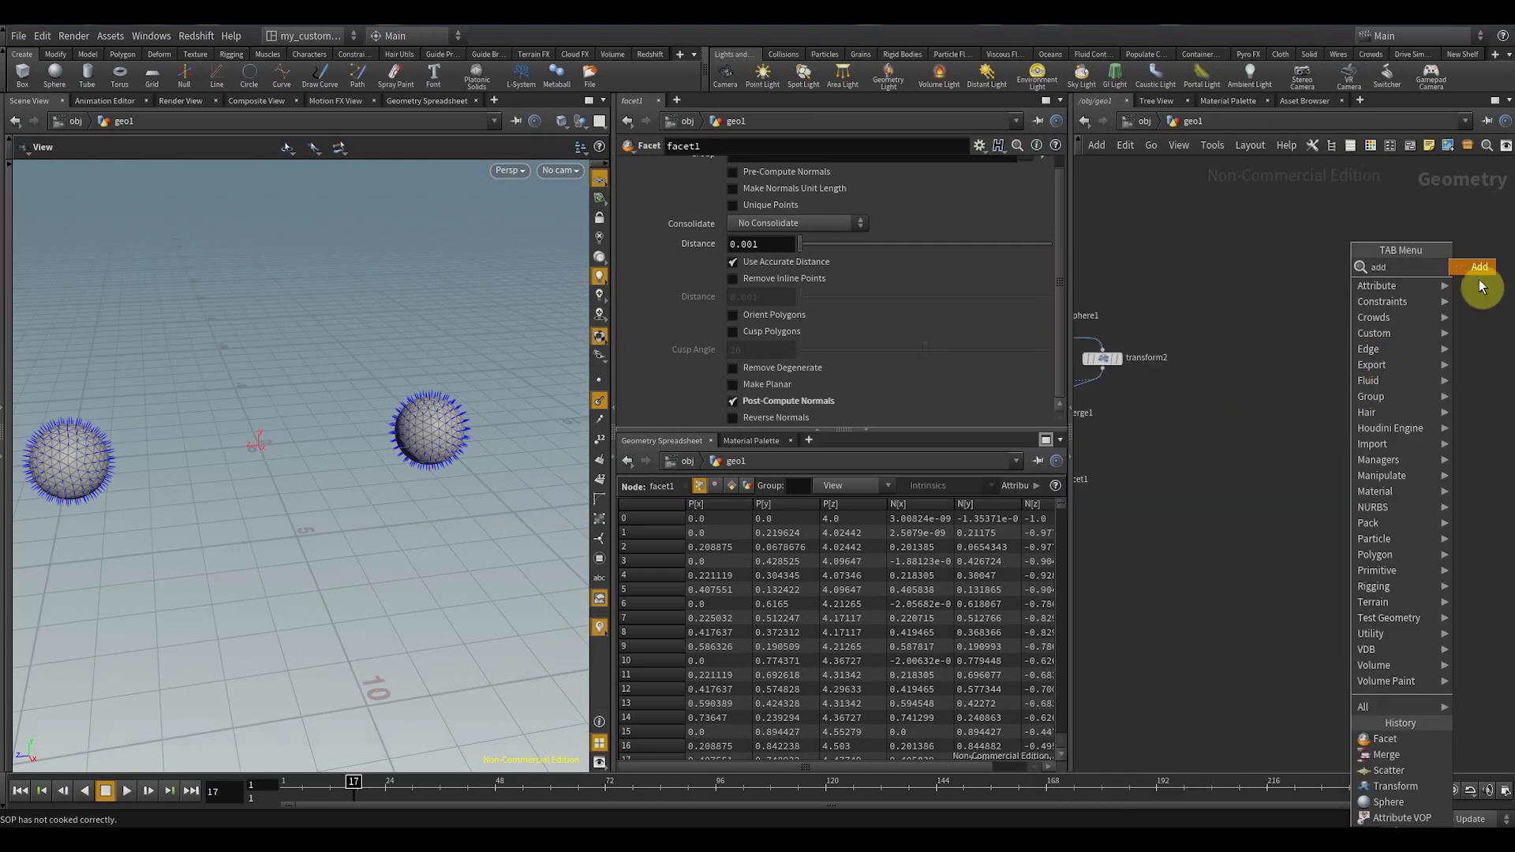
click(1474, 267)
click(1381, 331)
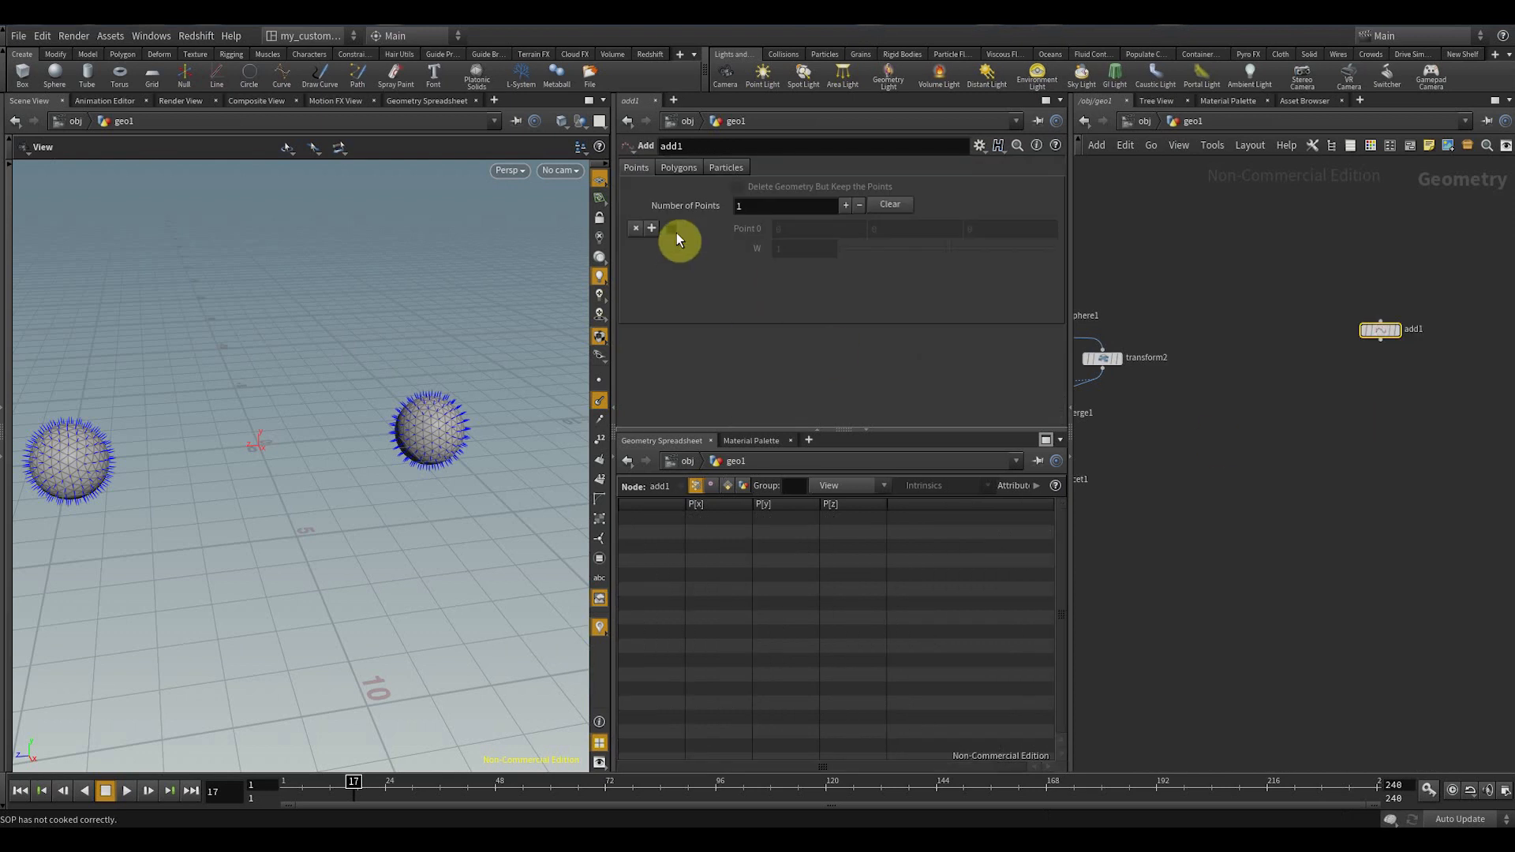
click(1395, 330)
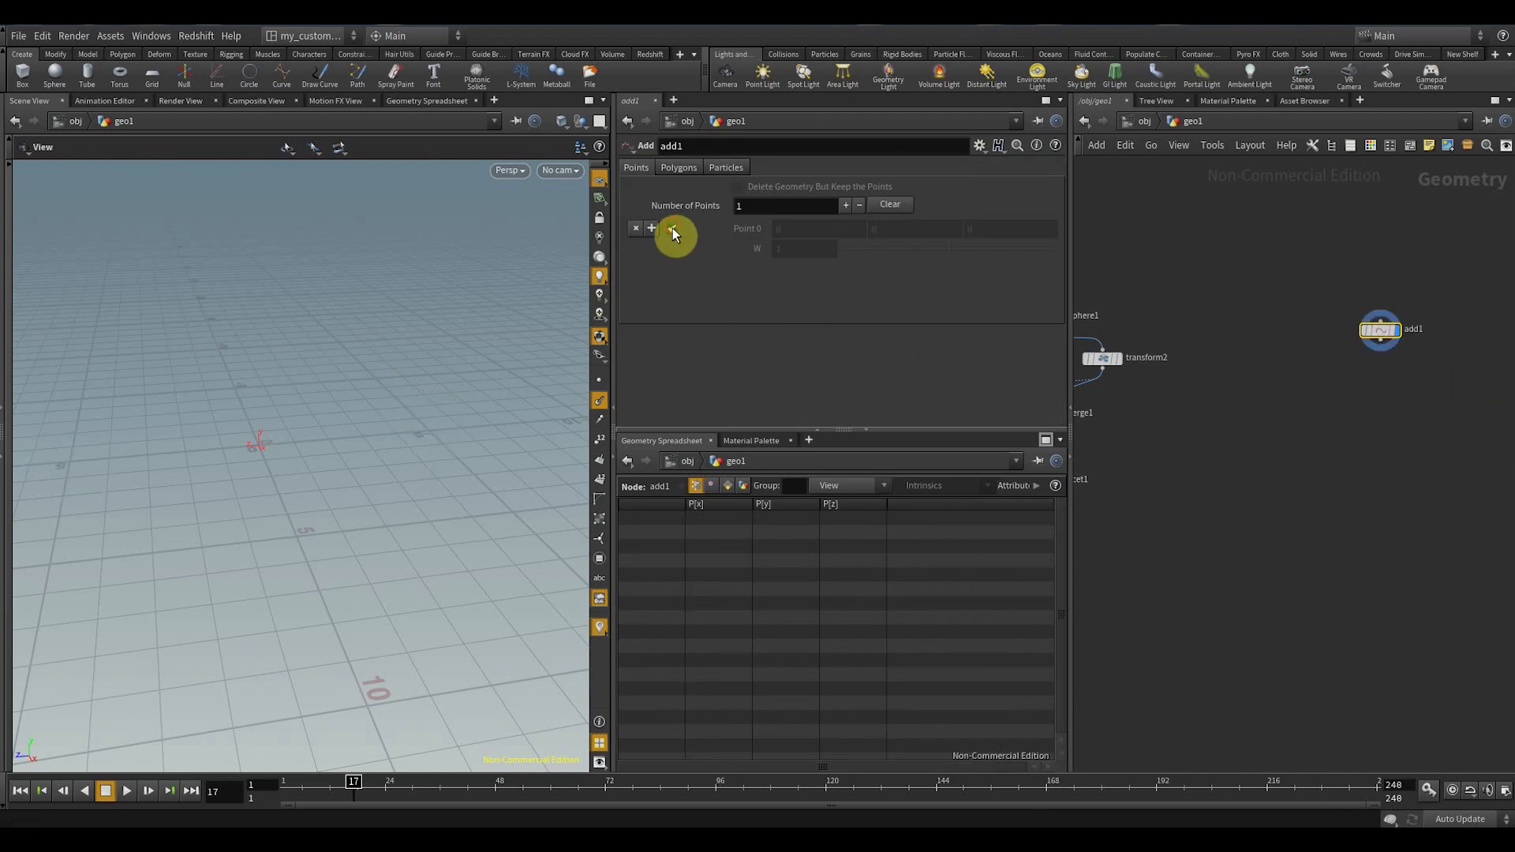
click(672, 229)
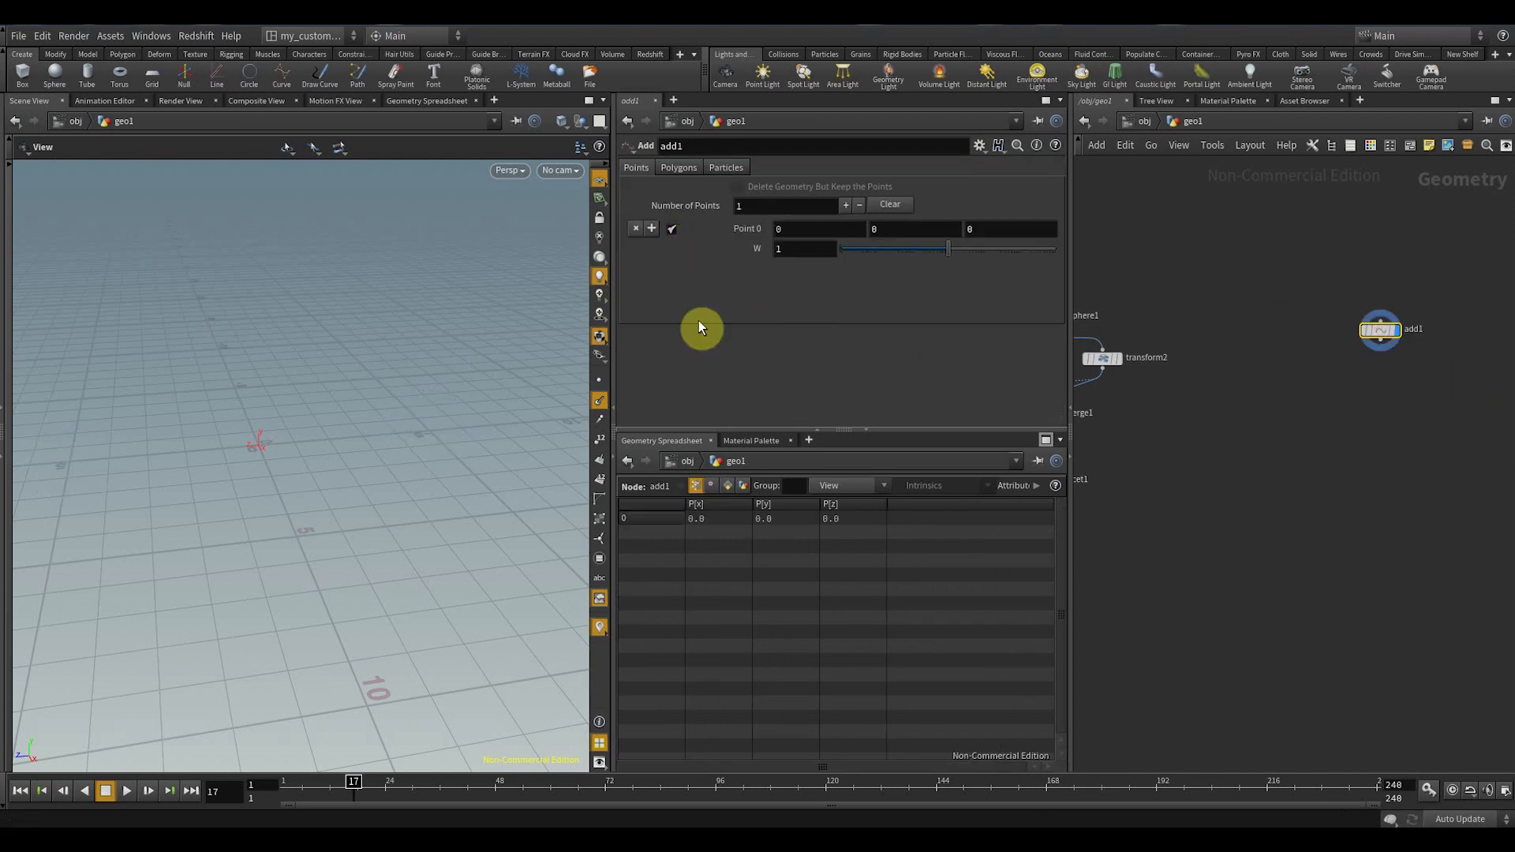
- Turn on point number display and frame the single point at the origin in the viewport
click(600, 439)
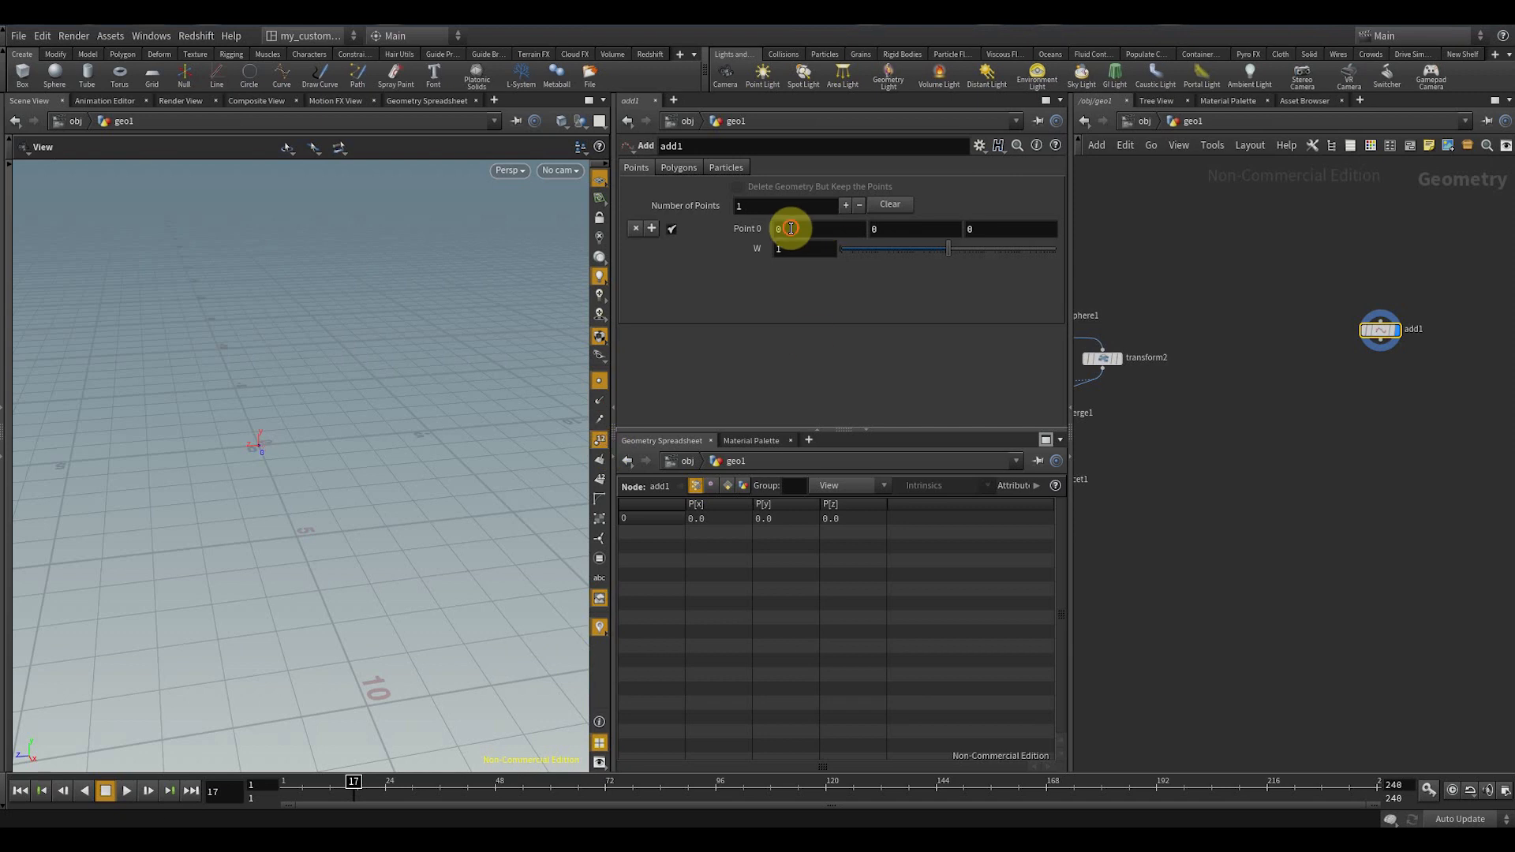
click(920, 228)
drag(31, 484, 120, 496)
scroll(120, 497, down, 3)
key(space+g)
scroll(363, 446, down, 5)
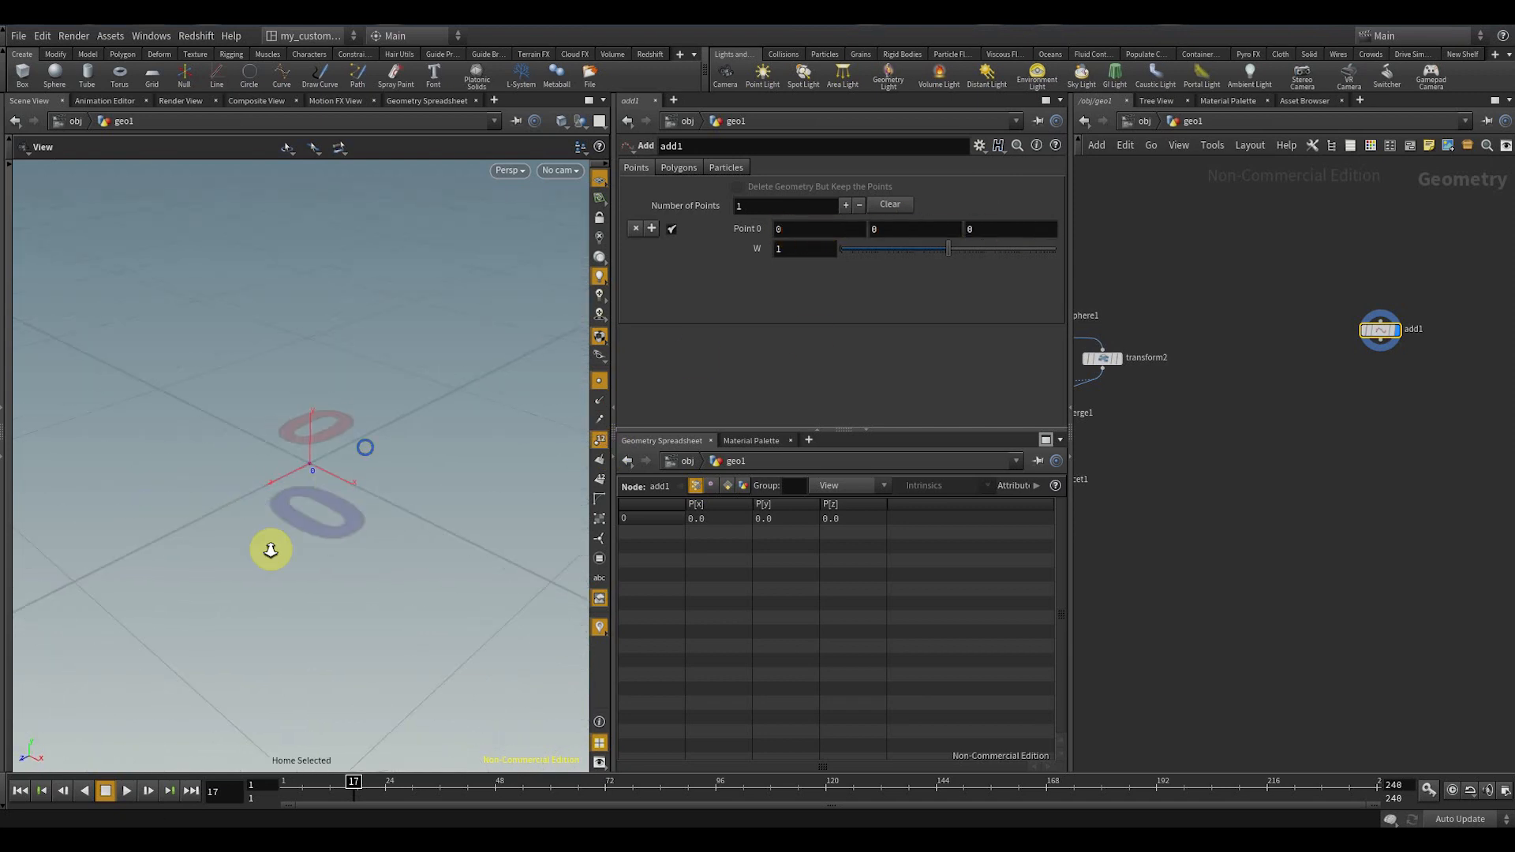
drag(289, 558, 273, 558)
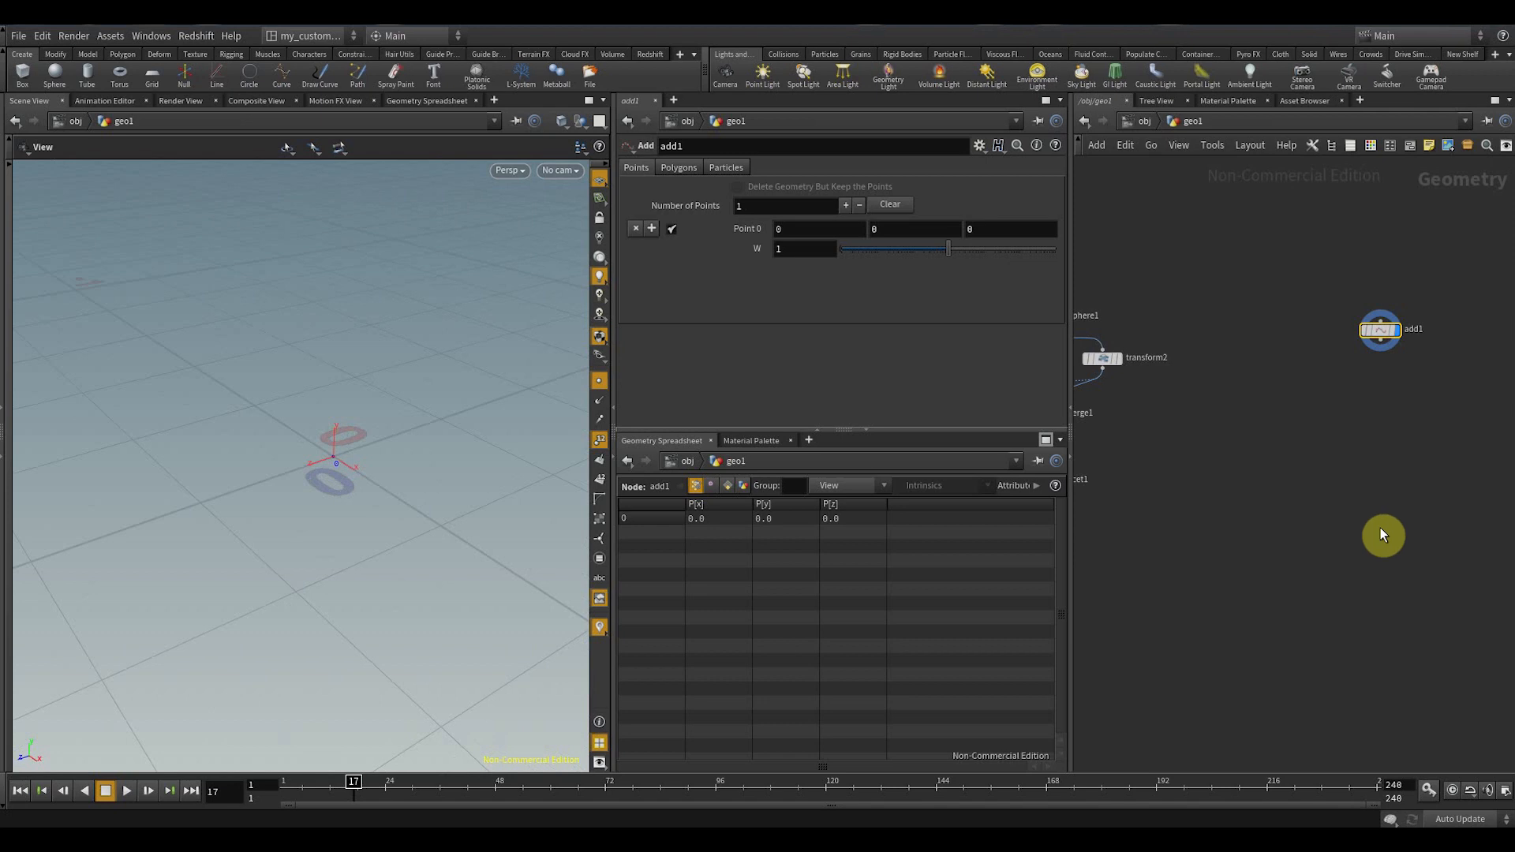
- Add an Attribute Create node fed by add1 and display it
key(Tab)
text(attribcr)
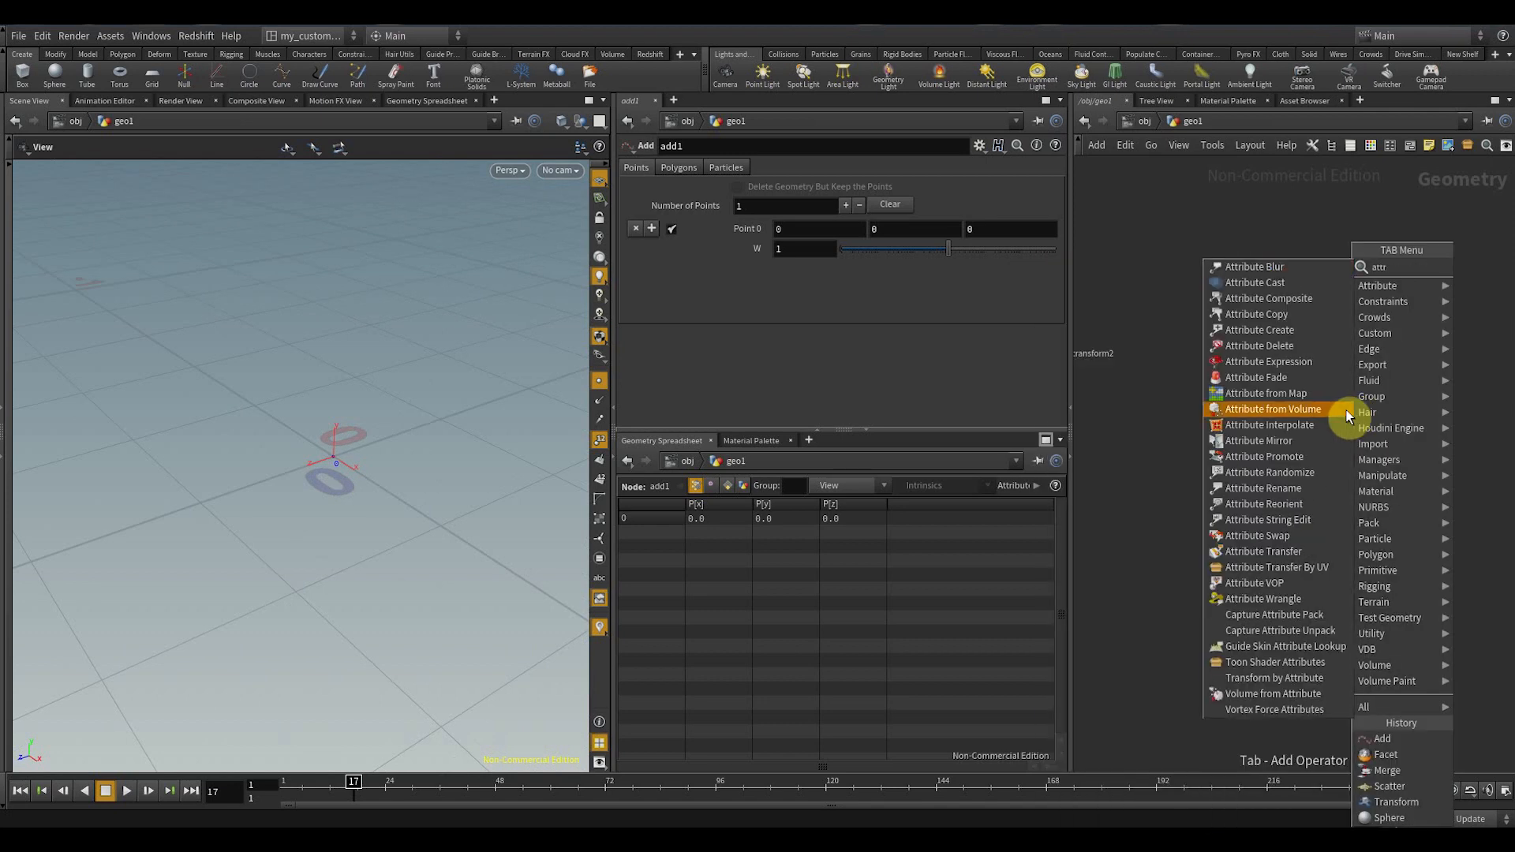
click(1338, 266)
click(1320, 369)
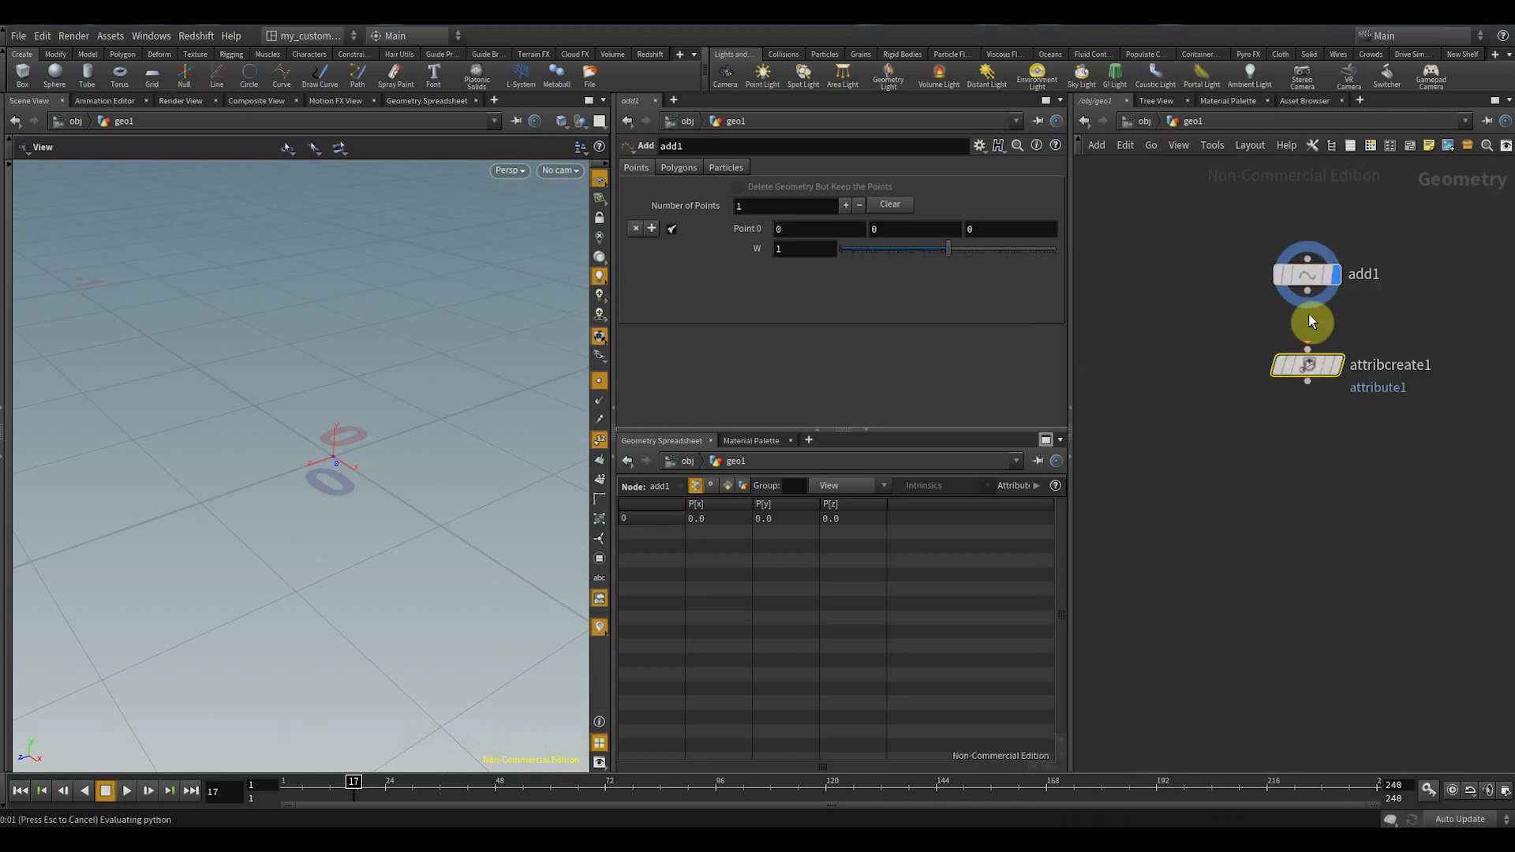
- Name the attribute in attribcreate1 "a"
double_click(840, 227)
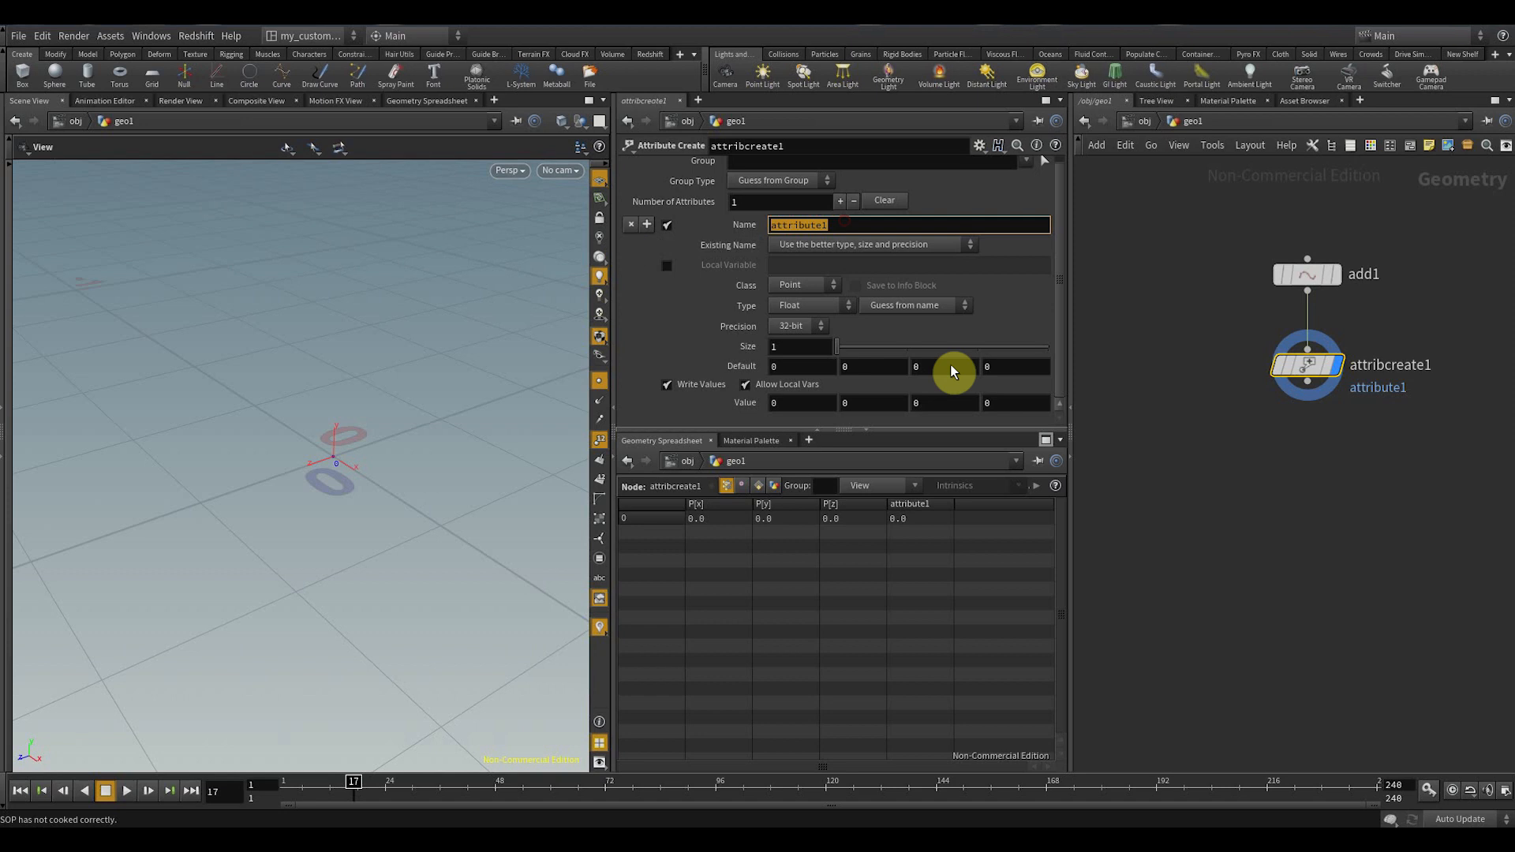
text(a)
key(Return)
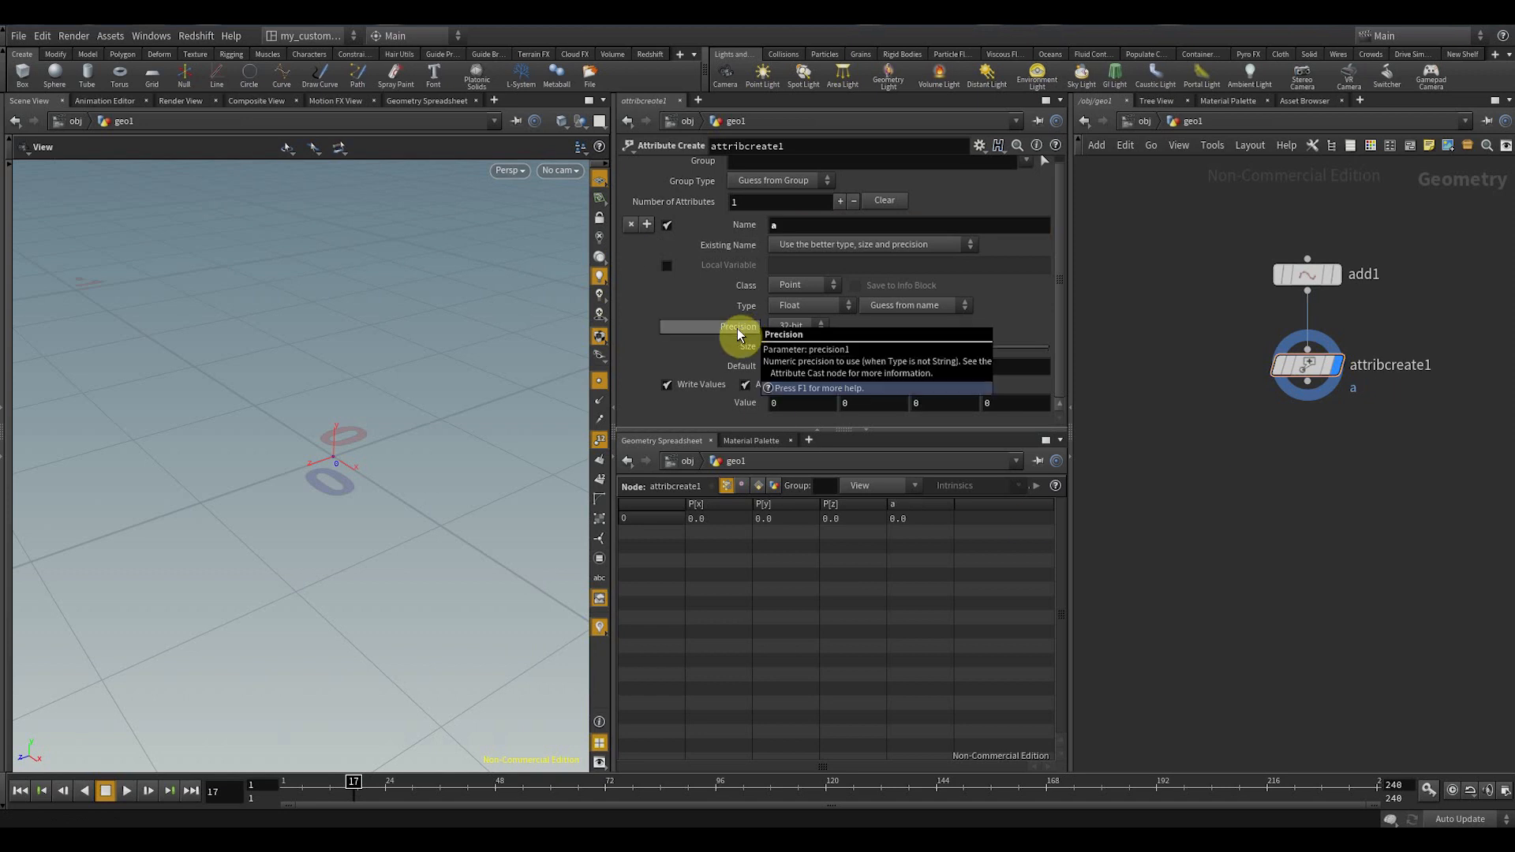
- Add a second attribute to attribcreate1 and name it "b"
click(647, 227)
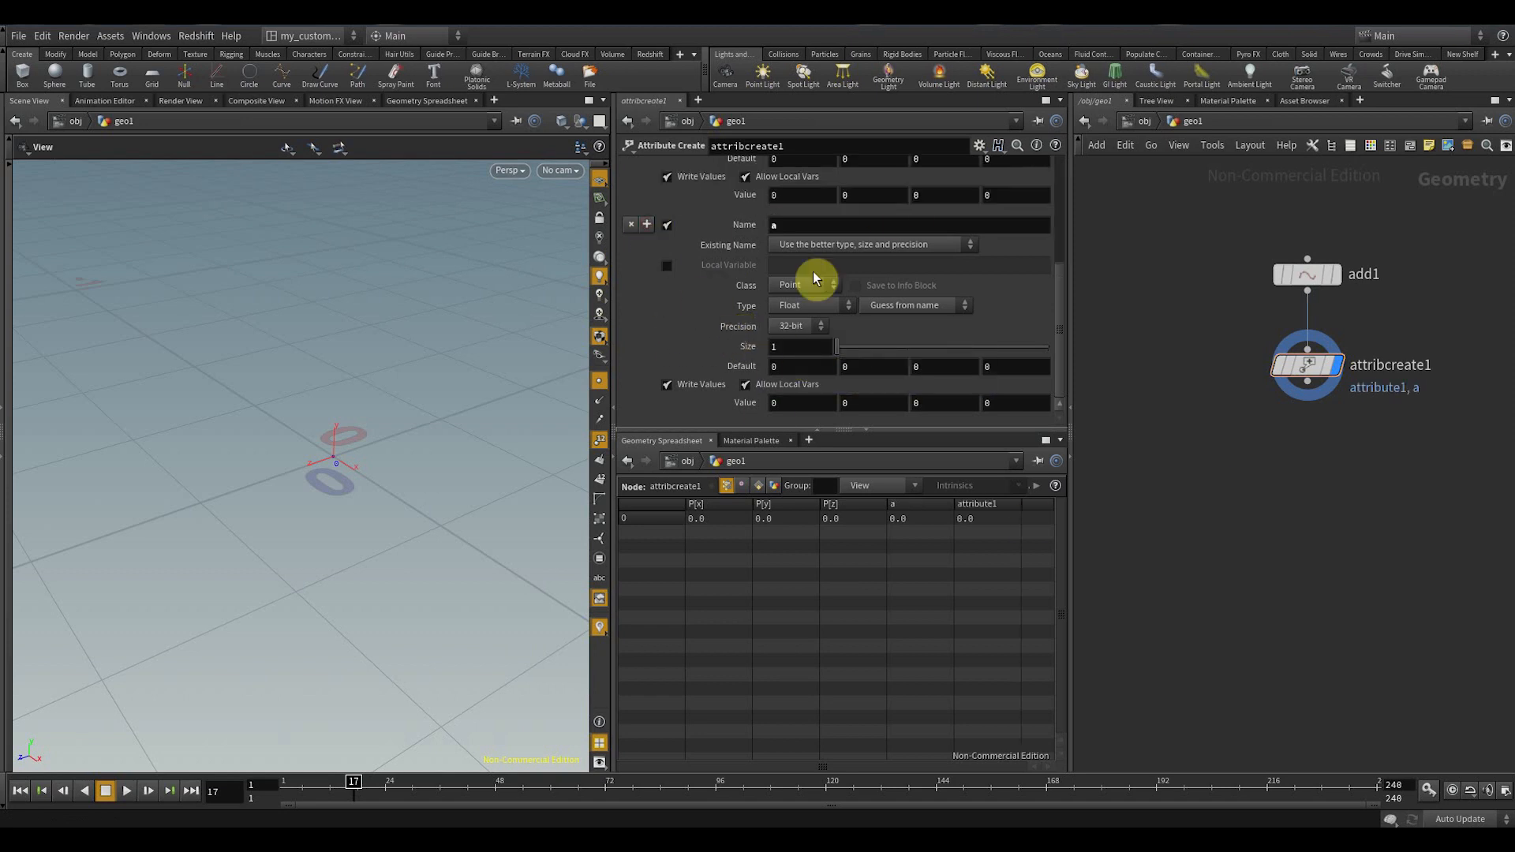
scroll(813, 271, down, 3)
scroll(805, 213, up, 3)
double_click(815, 231)
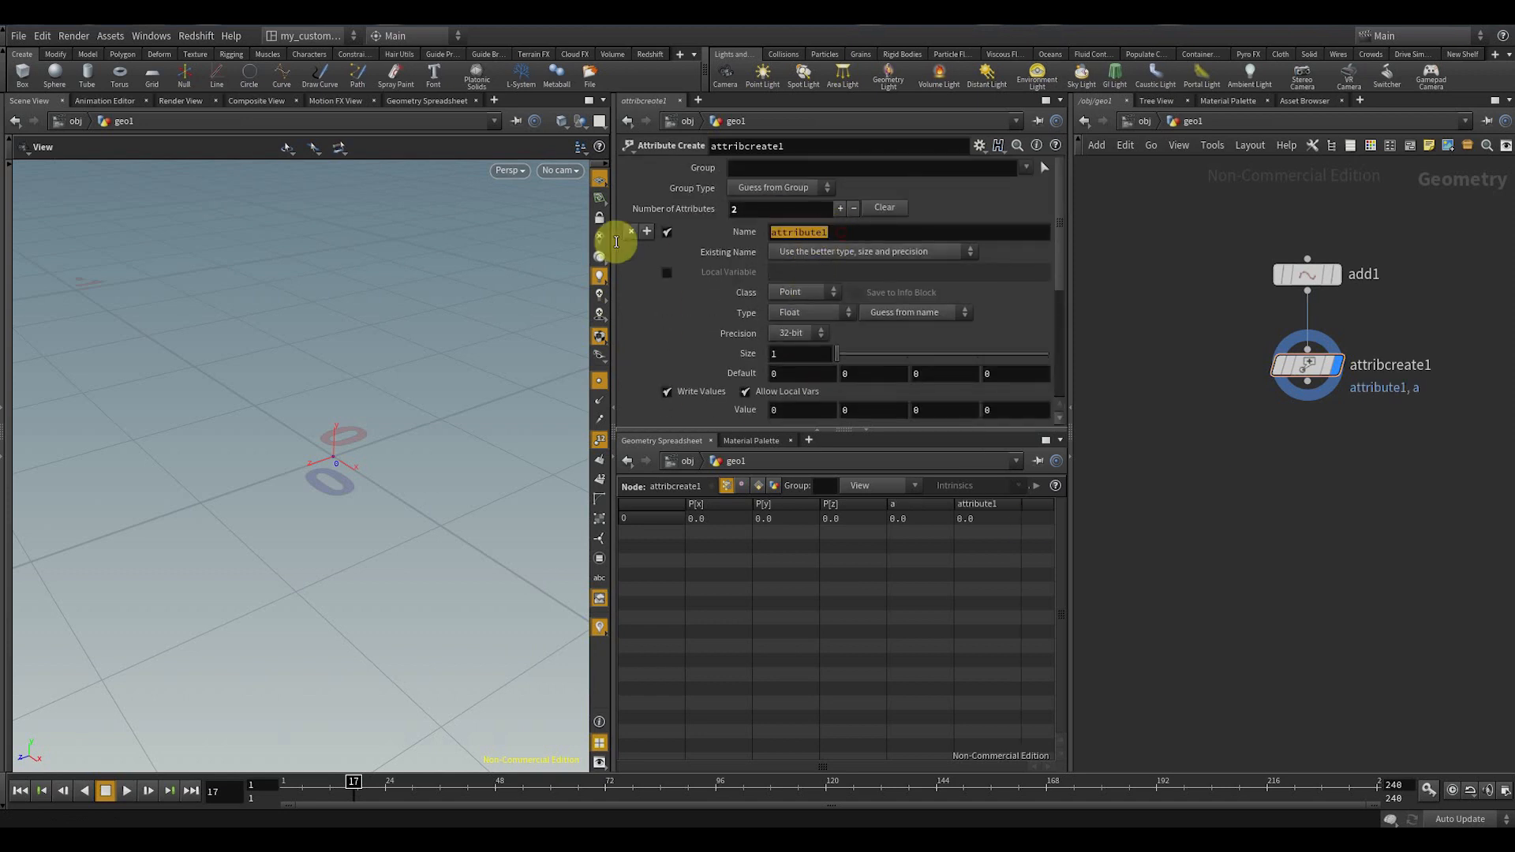
text(b)
key(Return)
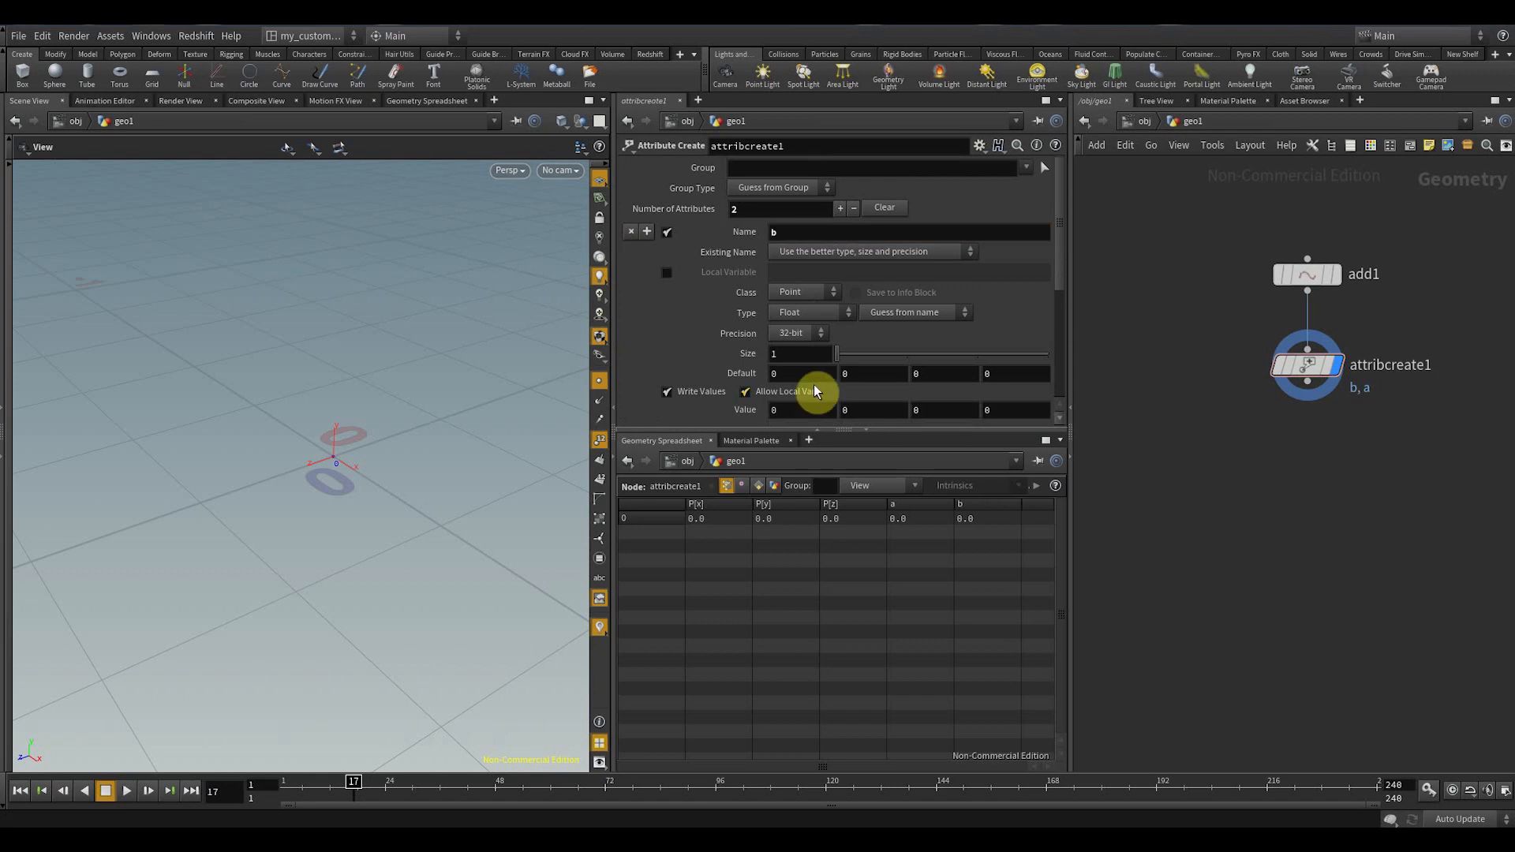
- Set the type of both attributes b and a to Vector
click(817, 314)
click(812, 363)
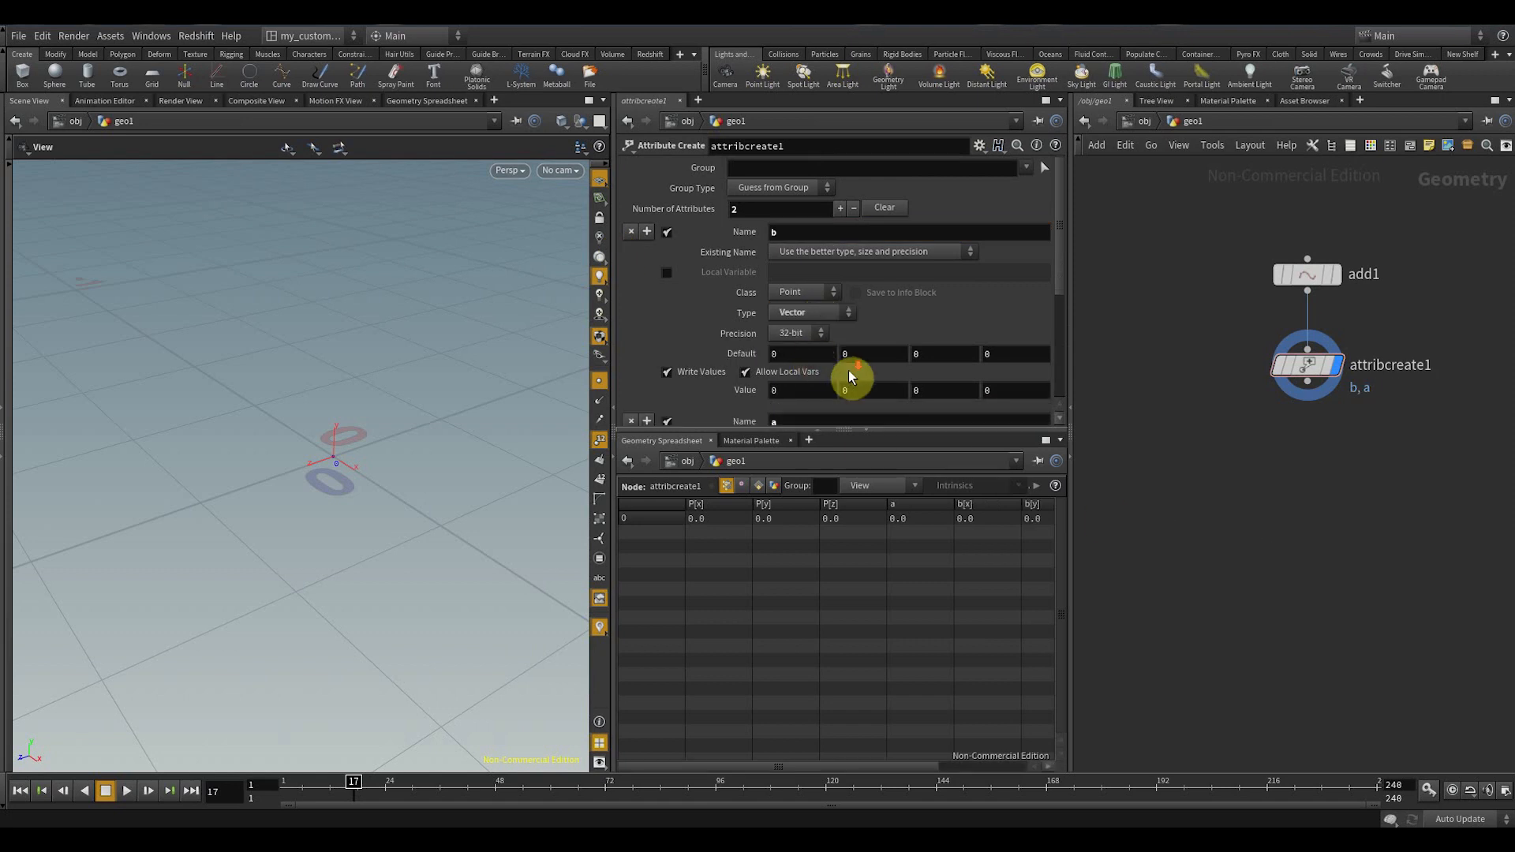
scroll(850, 376, down, 3)
scroll(850, 376, down, 2)
click(839, 306)
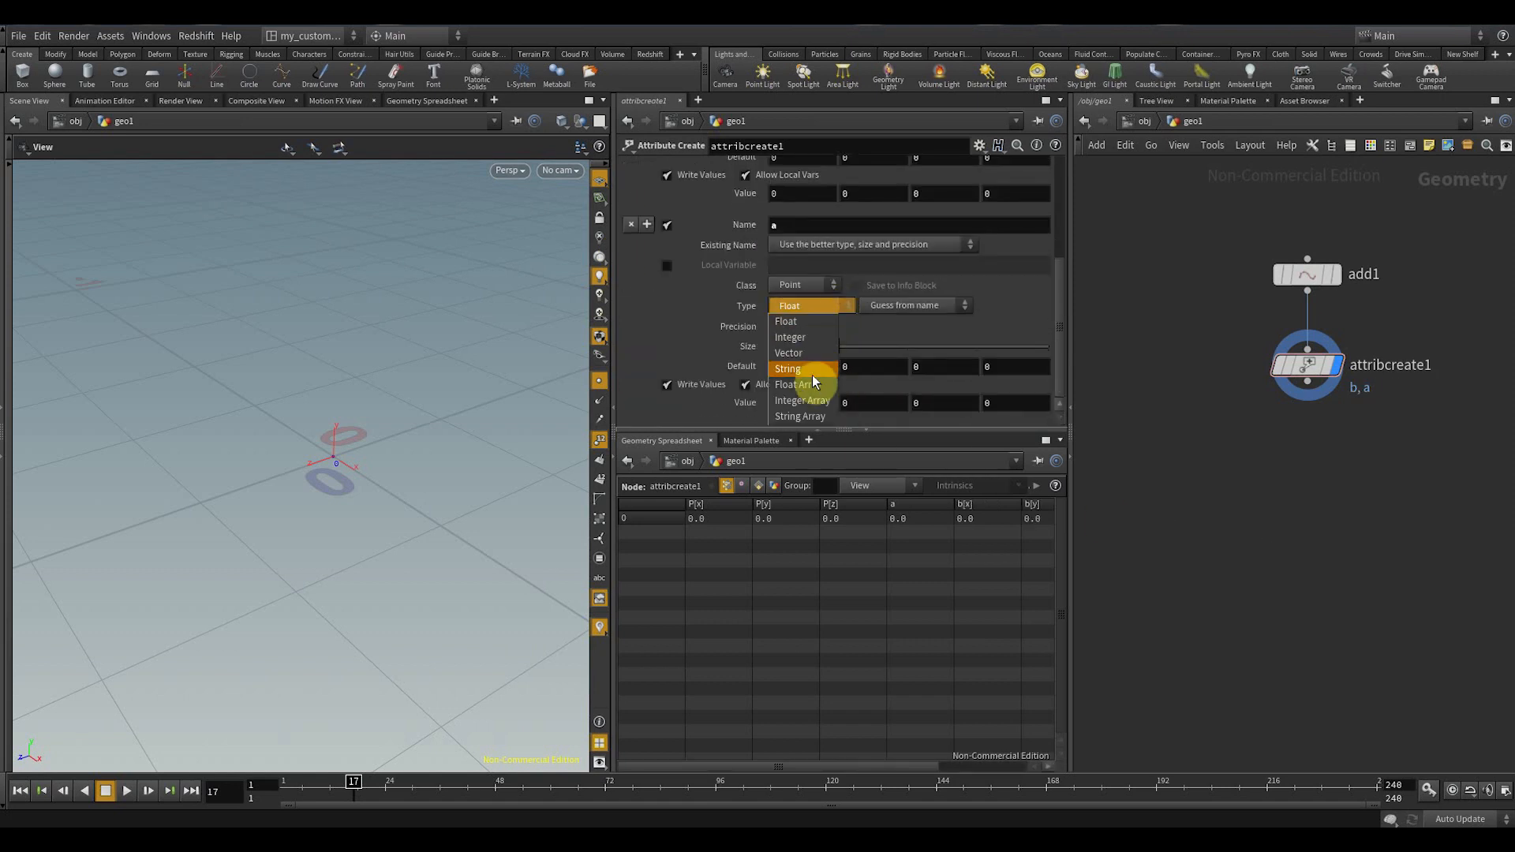
click(789, 353)
- Set the Z component of attribute b's Value to 5 and the Y component of attribute a's Value to 5
scroll(950, 385, up, 5)
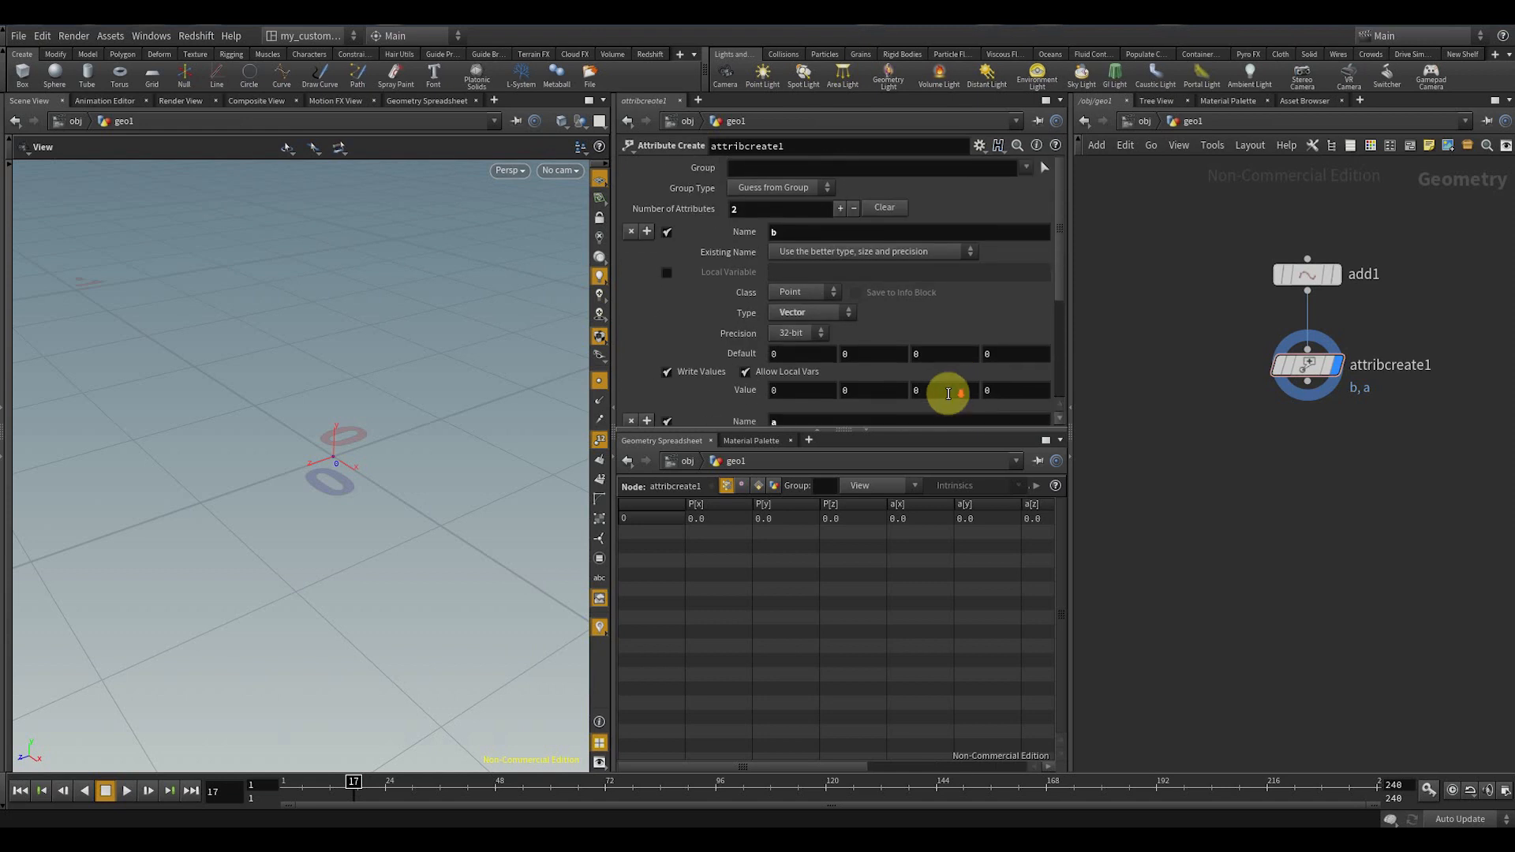
scroll(947, 393, down, 2)
drag(804, 330, 707, 353)
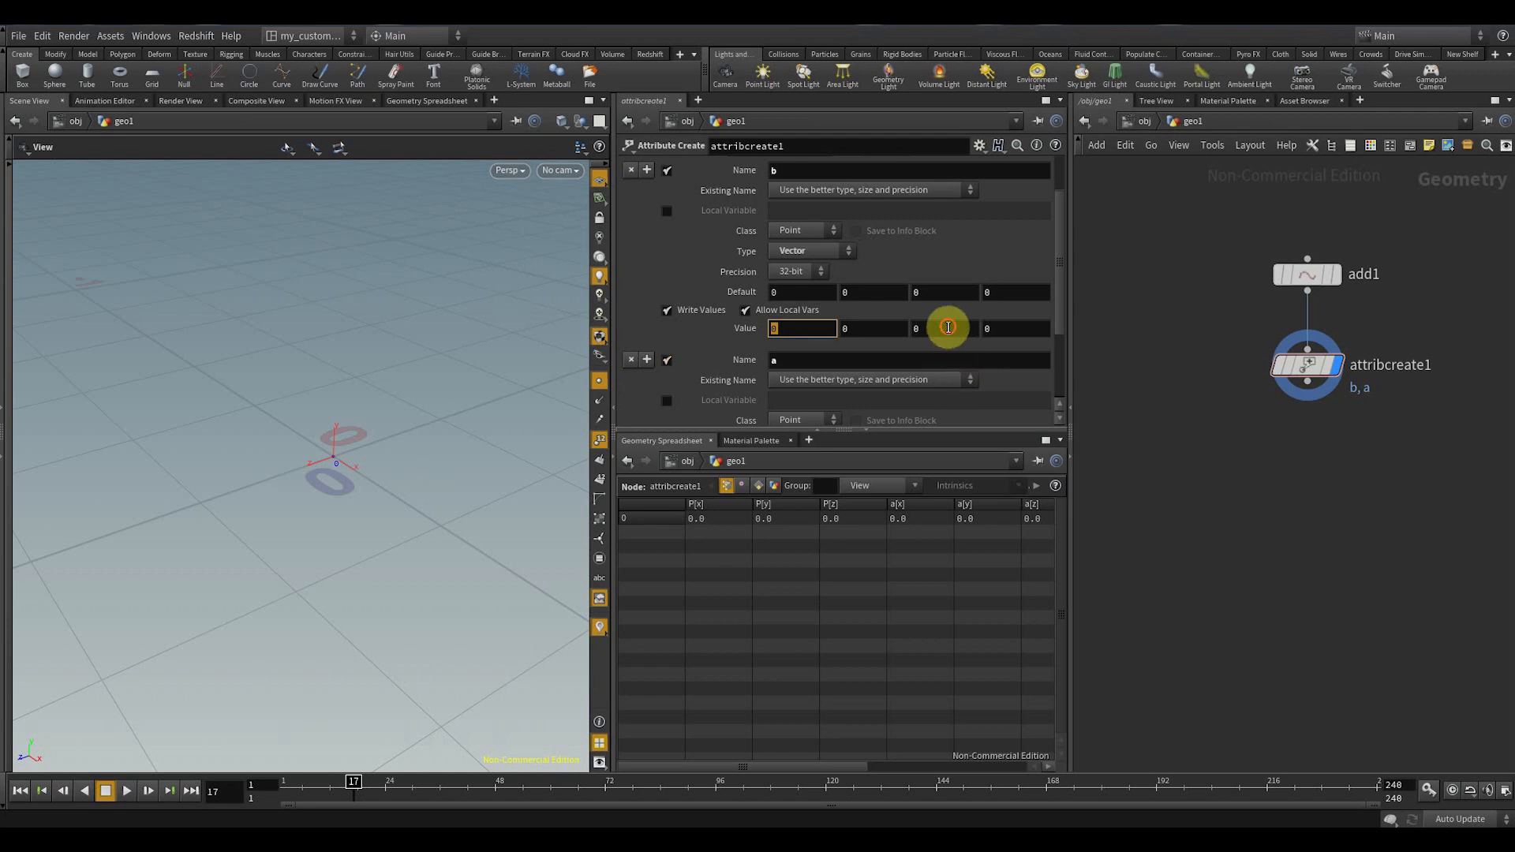
drag(947, 326, 867, 335)
scroll(871, 335, down, 3)
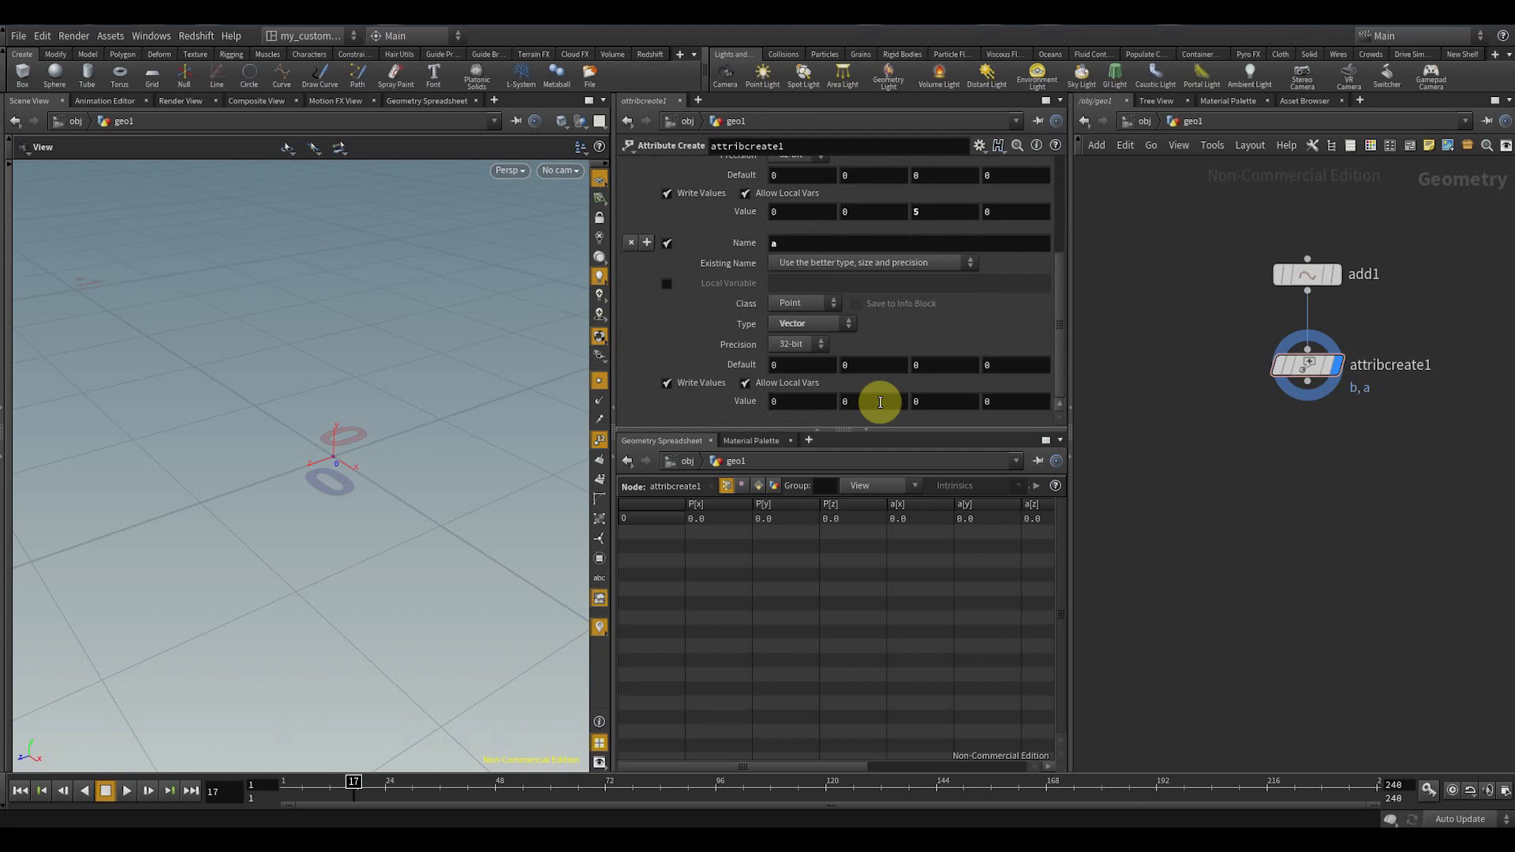
click(891, 399)
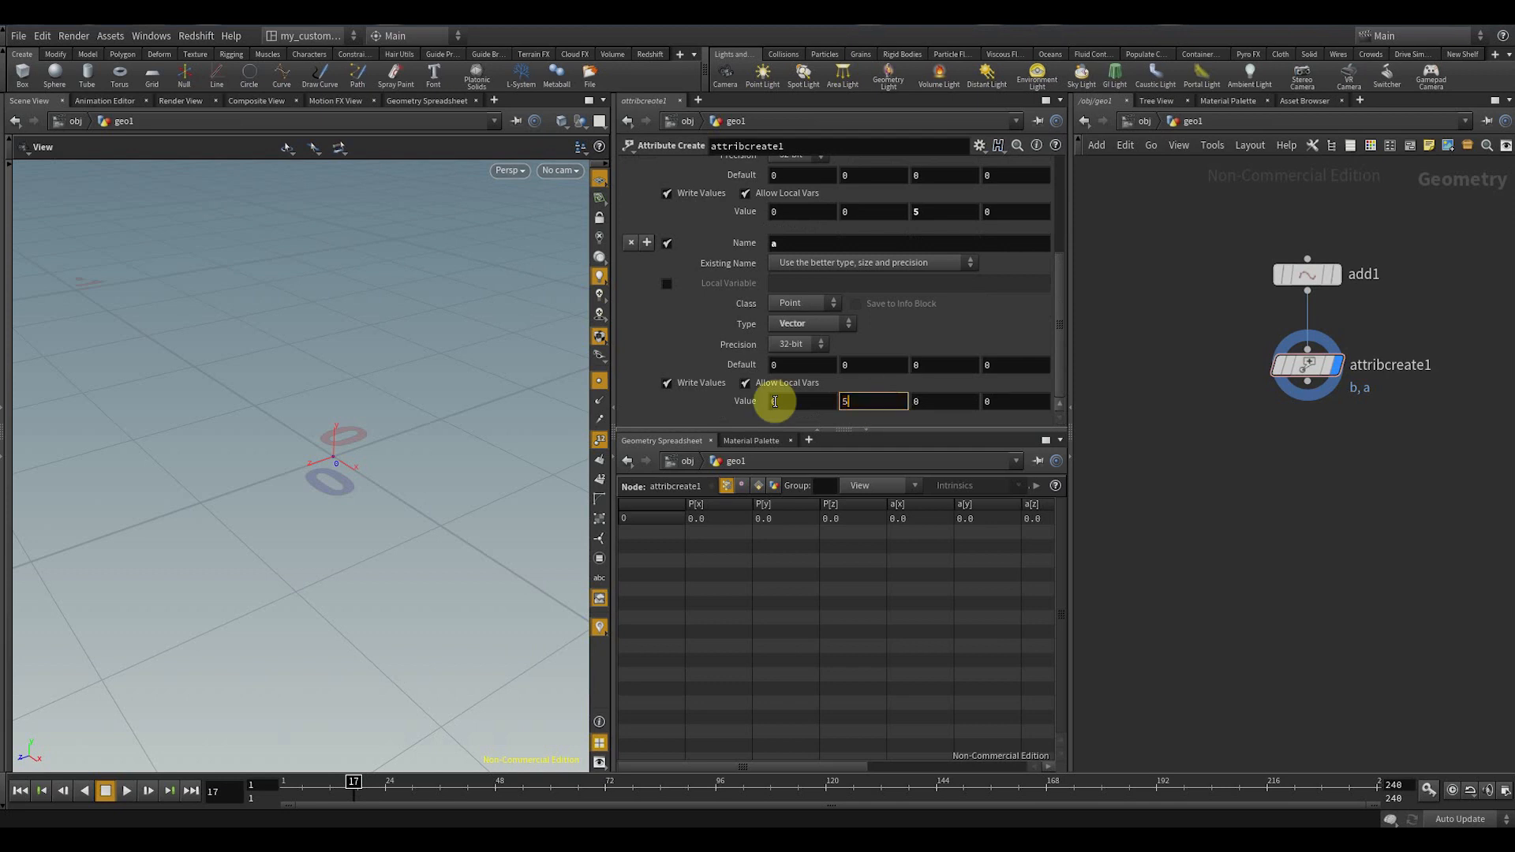
- Add an Attribute VOP node below attribcreate1 and wire attribcreate1 into its first input
key(Tab)
text(a)
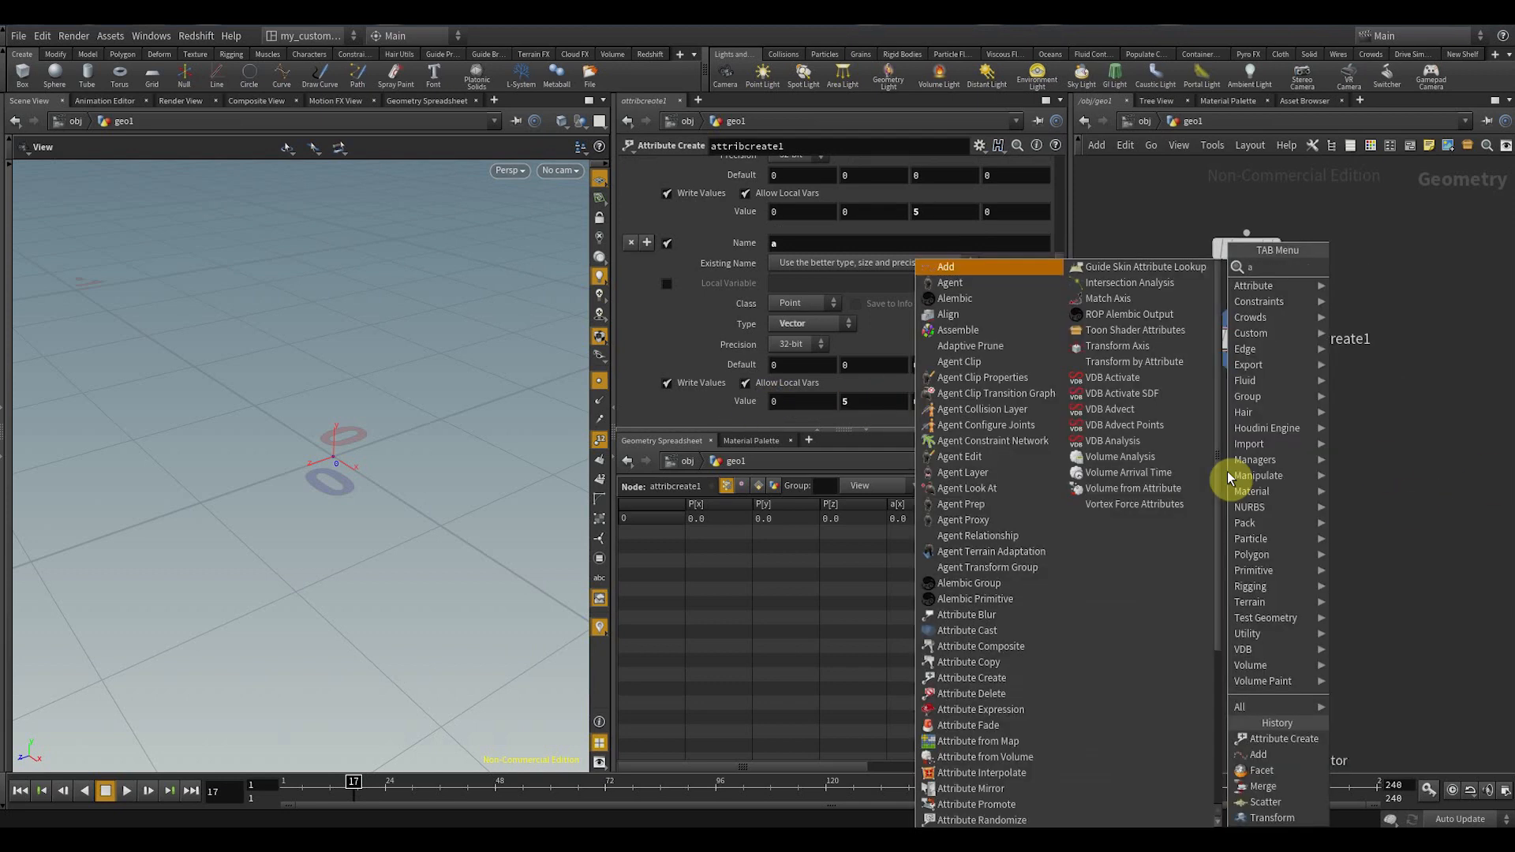
text(ttr v)
click(1396, 269)
scroll(1271, 458, up, 3)
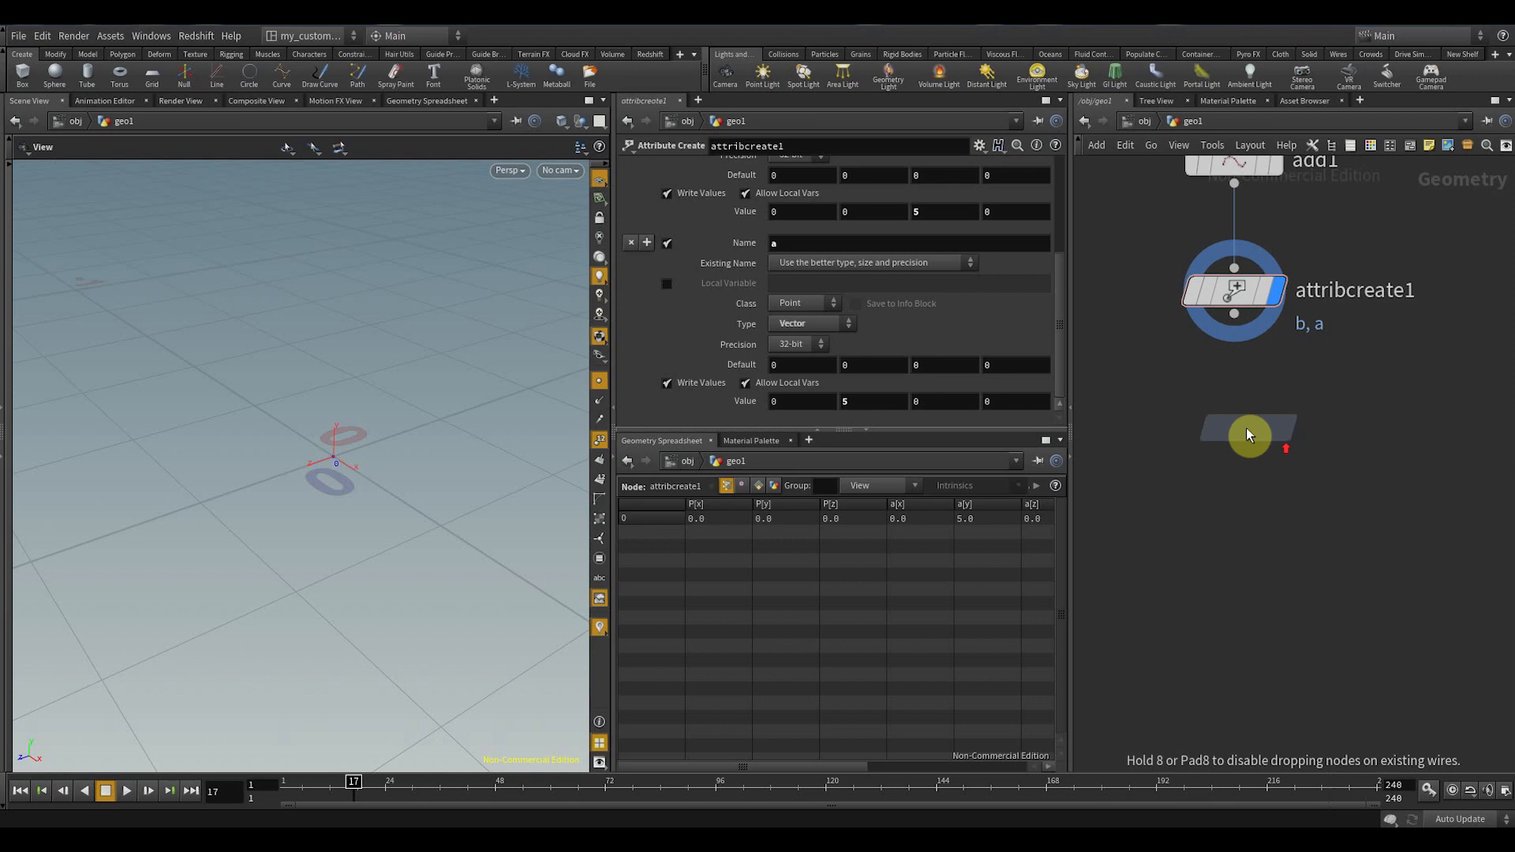
click(1237, 427)
drag(1239, 333, 1396, 412)
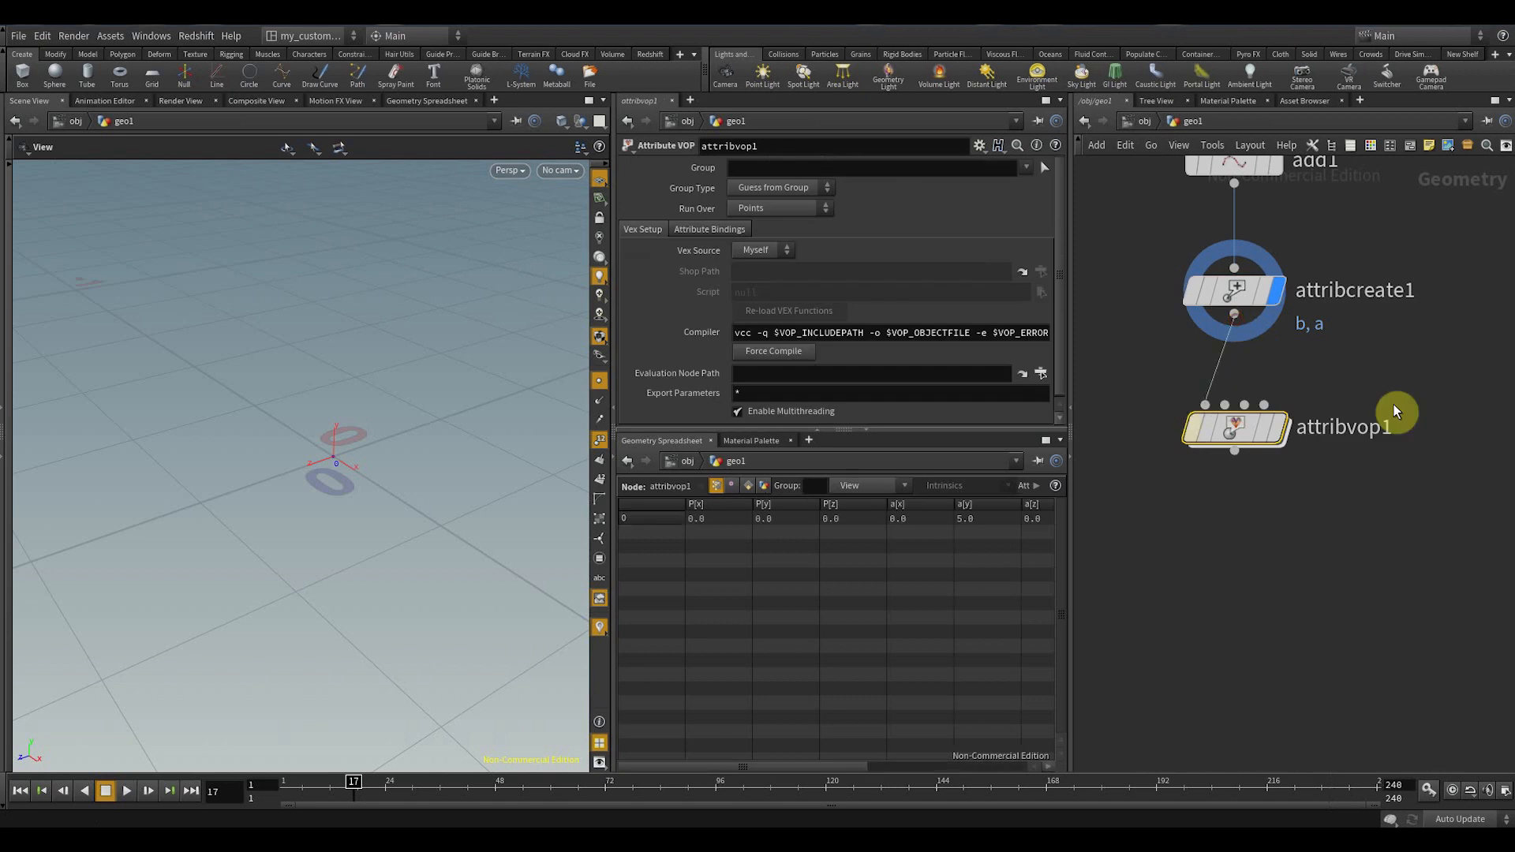
- Open attribvop1's network and move geometryvopoutput1 farther away from geometryvopglobal1
double_click(1234, 432)
drag(1307, 371, 1466, 329)
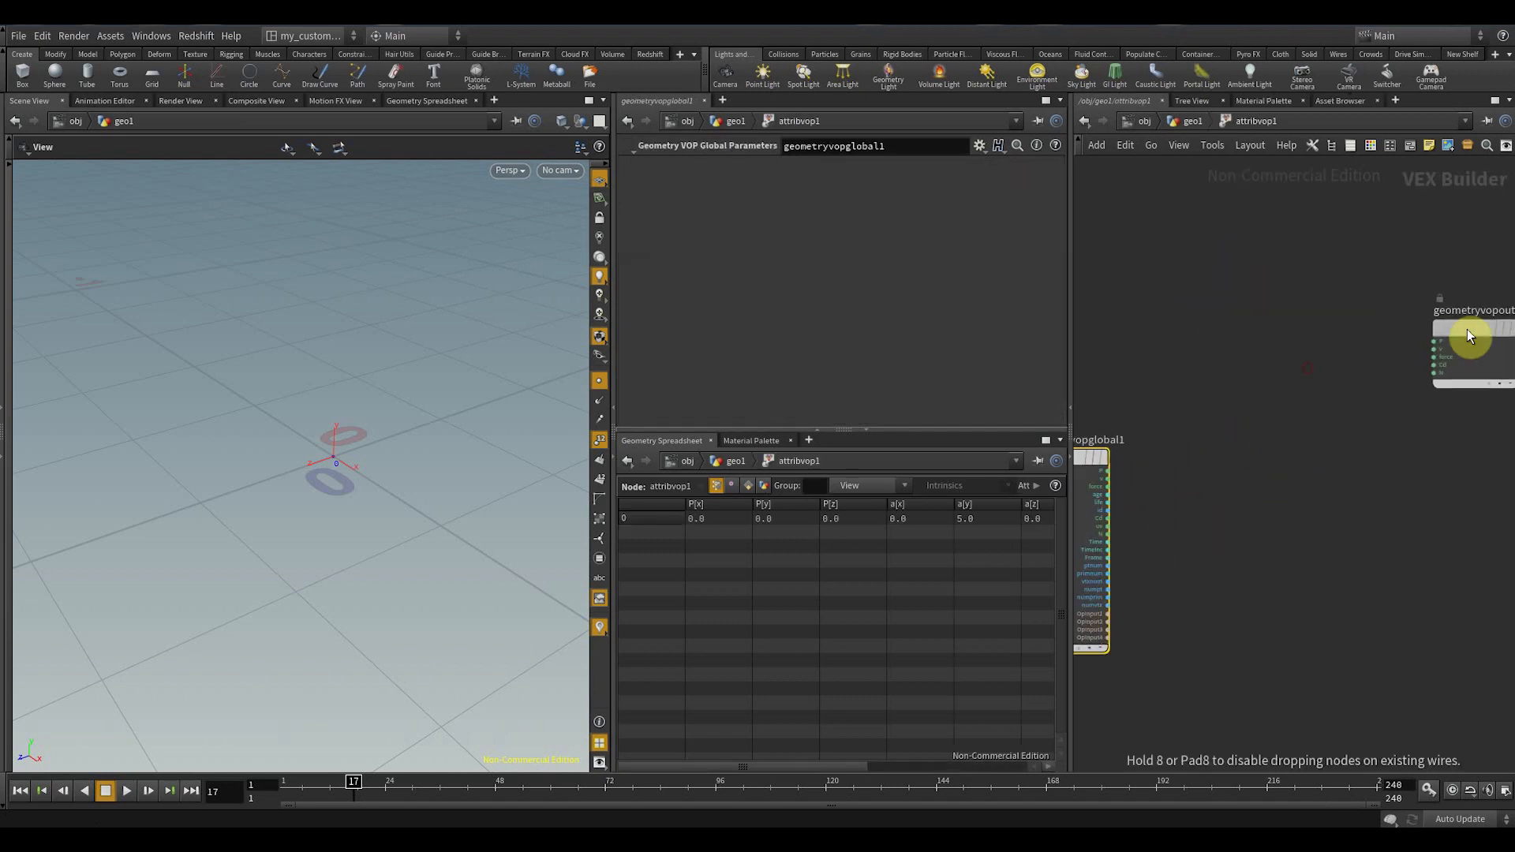
middle_drag(1260, 478, 1270, 419)
scroll(1266, 418, down, 2)
middle_drag(1212, 339, 1200, 442)
- Add a Bind node, name its attribute "a" and set its type to 3 Floats (vector)
key(Tab)
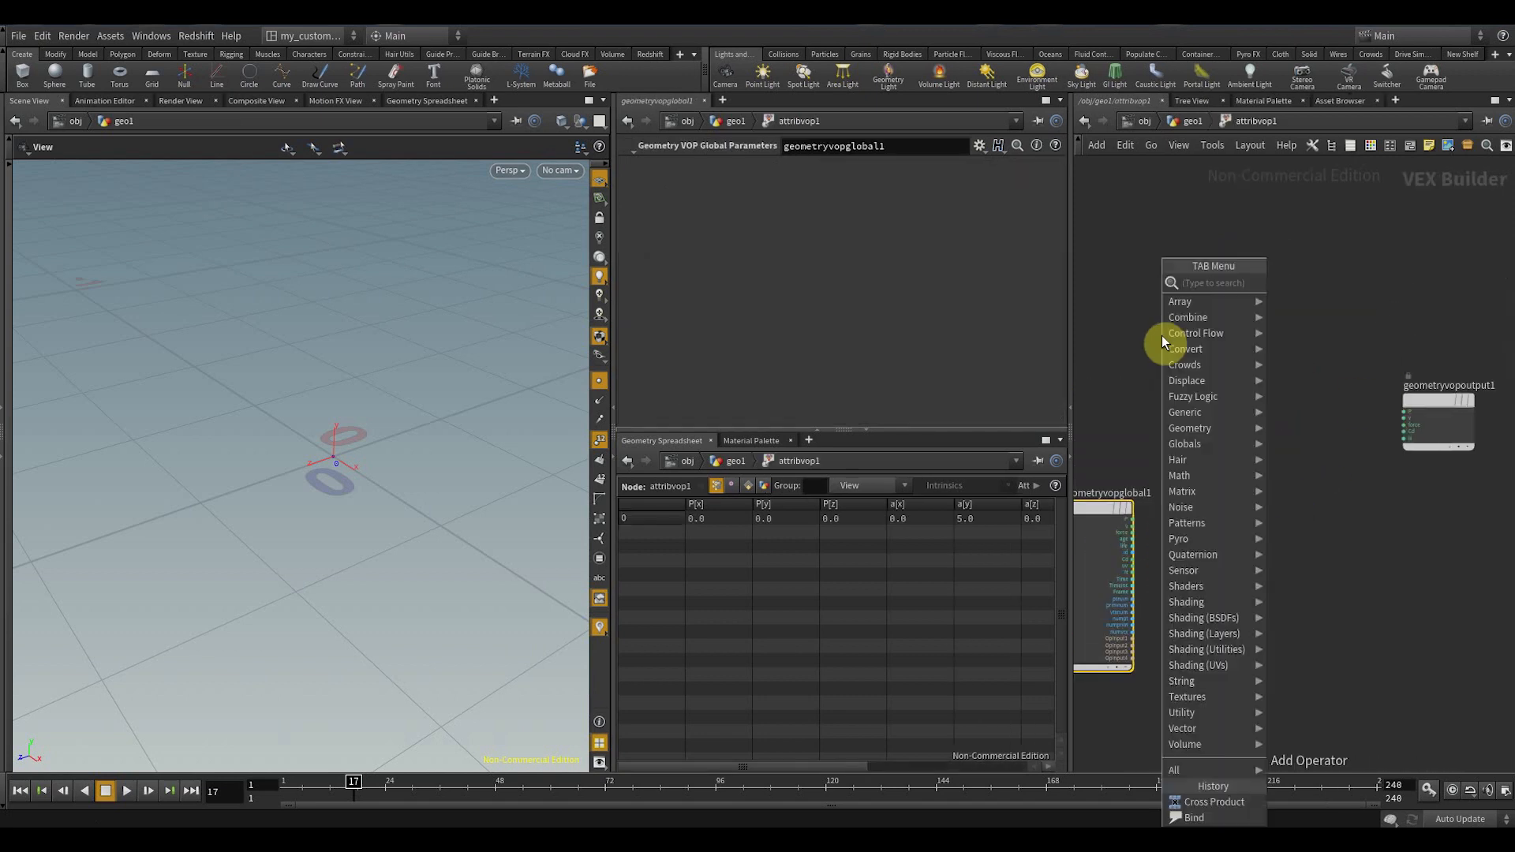
text(bind)
click(1290, 282)
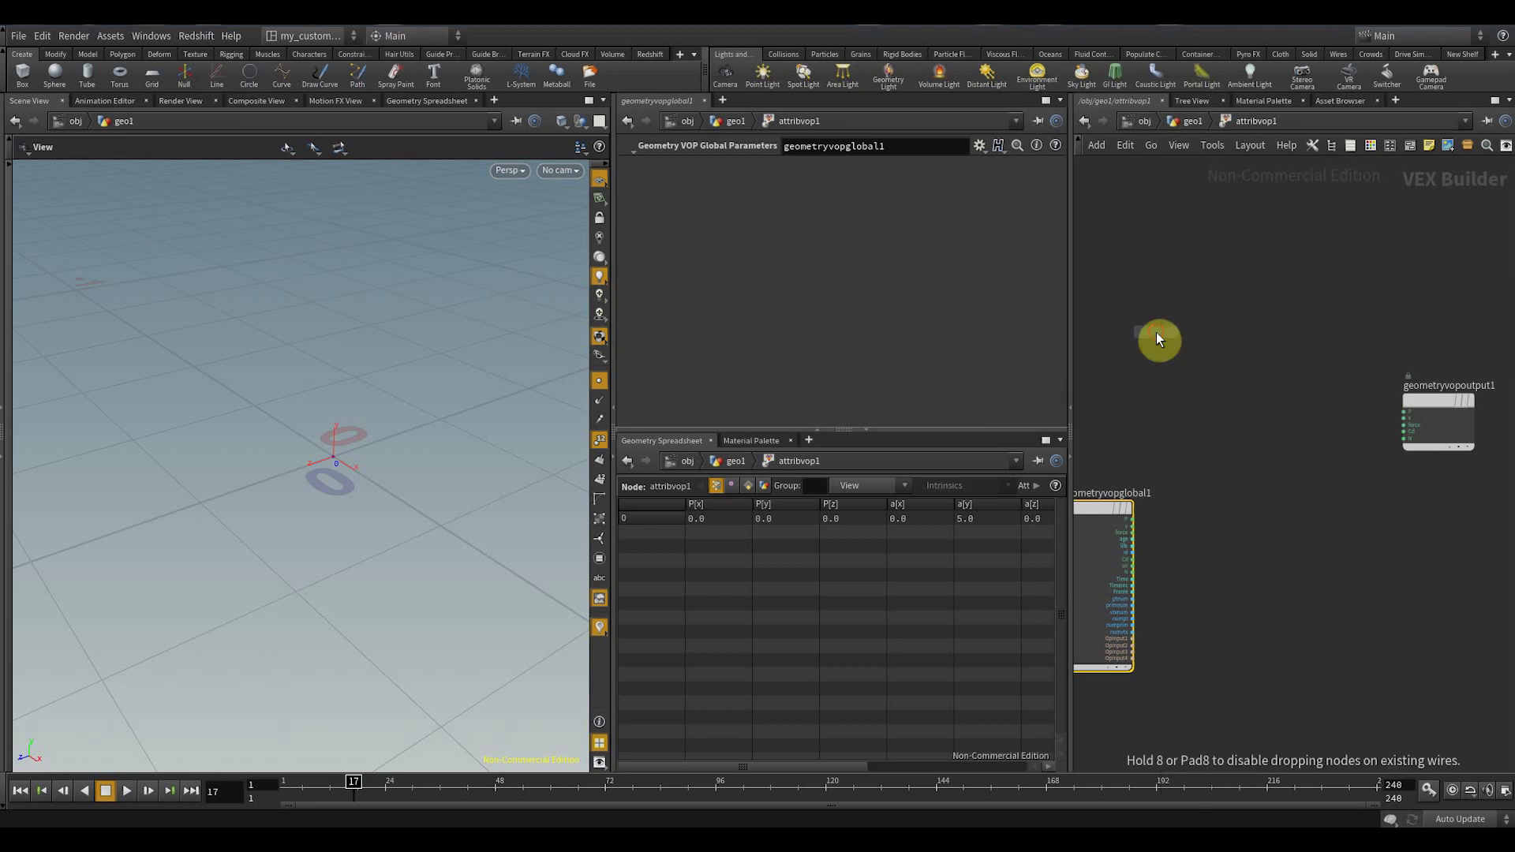
click(1156, 333)
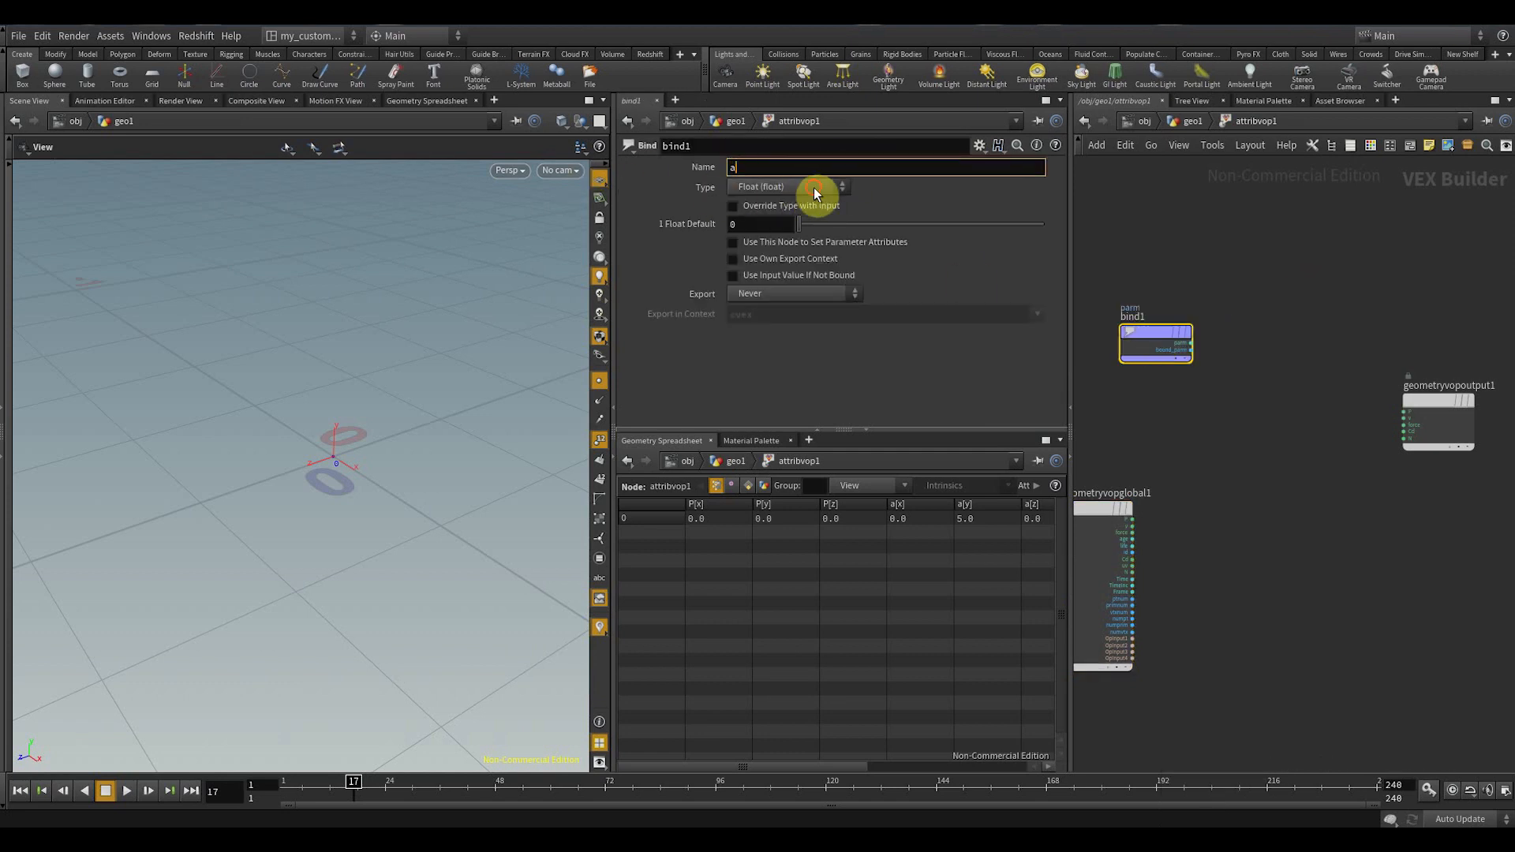
click(813, 188)
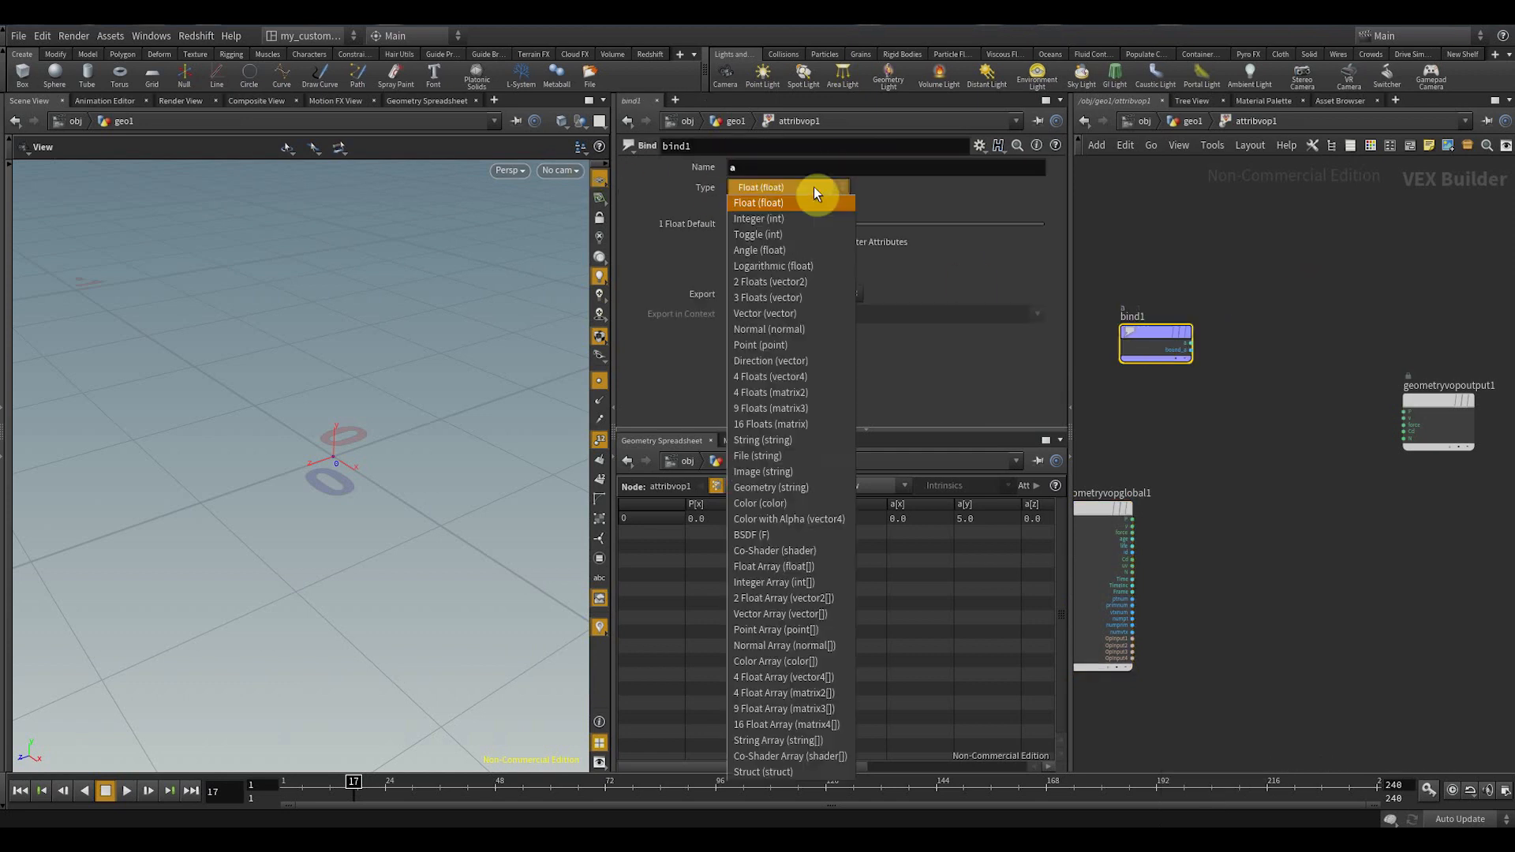
click(773, 299)
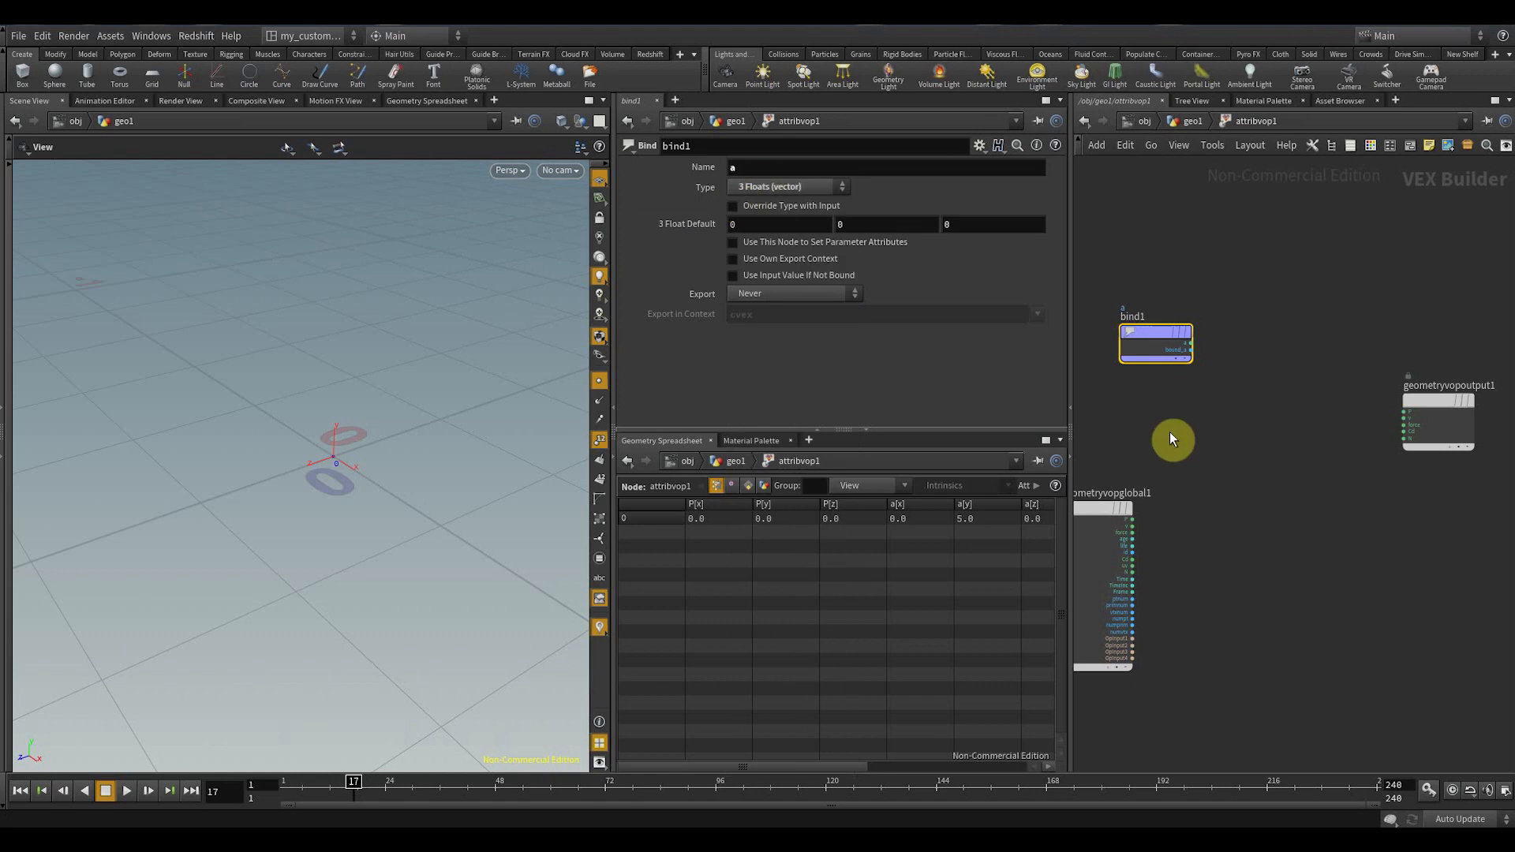
- Duplicate the Bind node just below the original and set the copy's attribute name to "b"
alt+drag(1154, 341, 1149, 395)
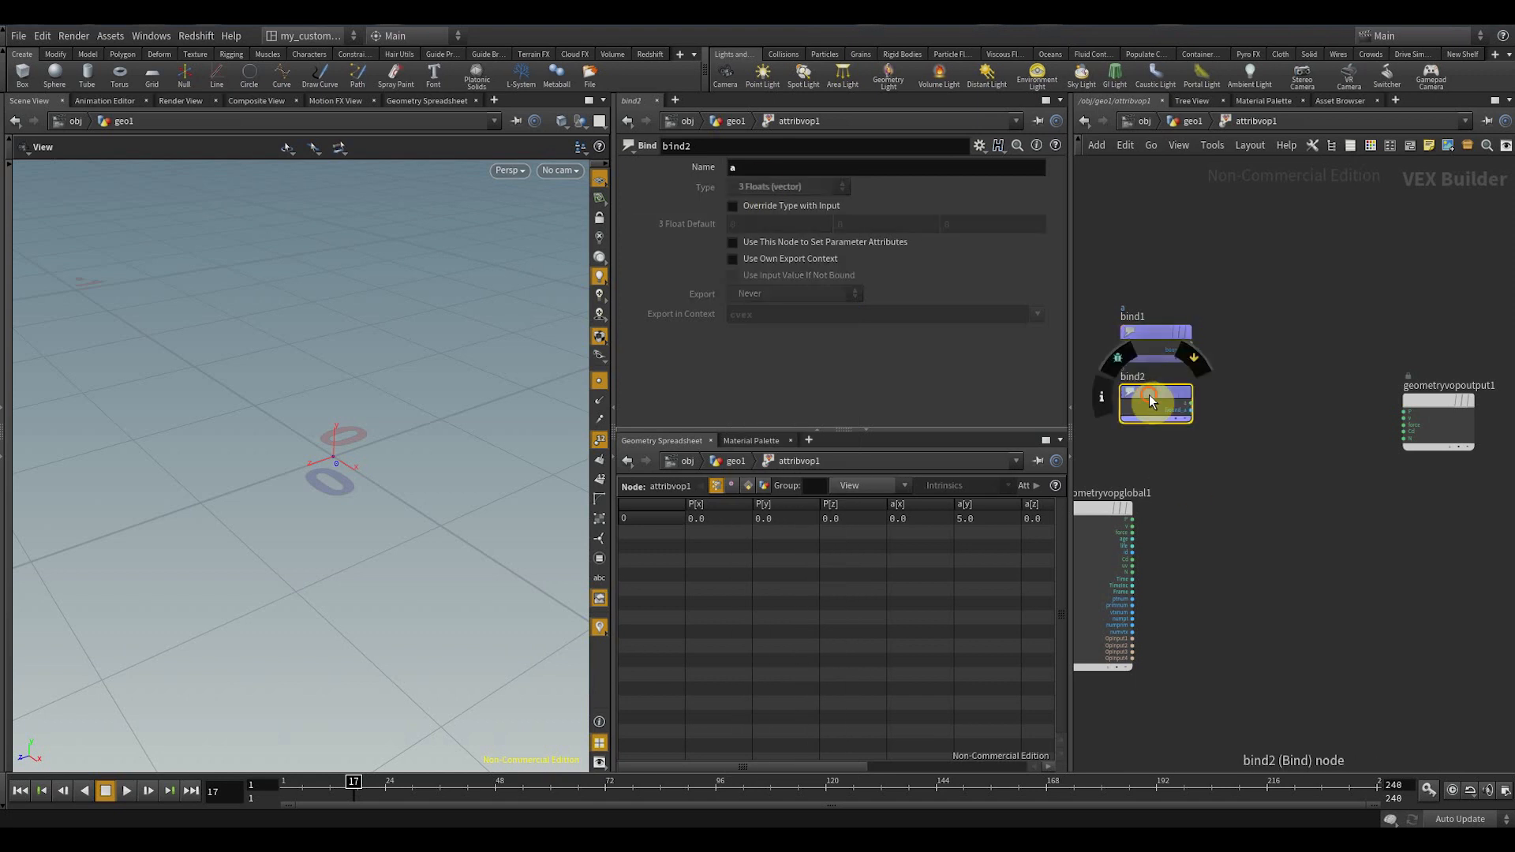
click(768, 165)
text(b)
key(Return)
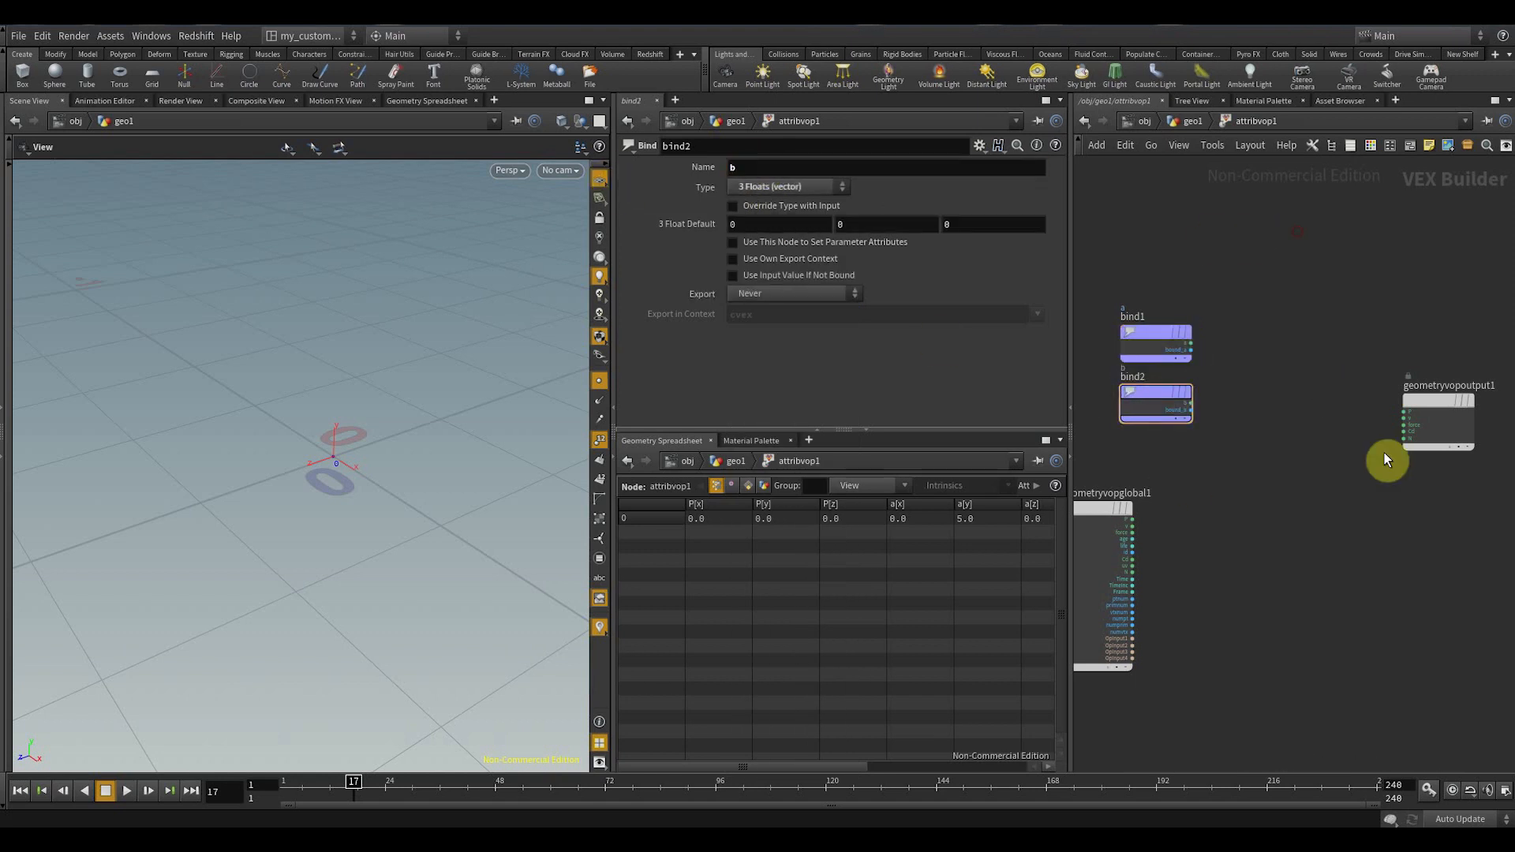
- Wire bind1's output a into the N input of geometryvopoutput1 and turn on point normals in the viewport
drag(367, 430, 372, 478)
drag(1221, 319, 1433, 408)
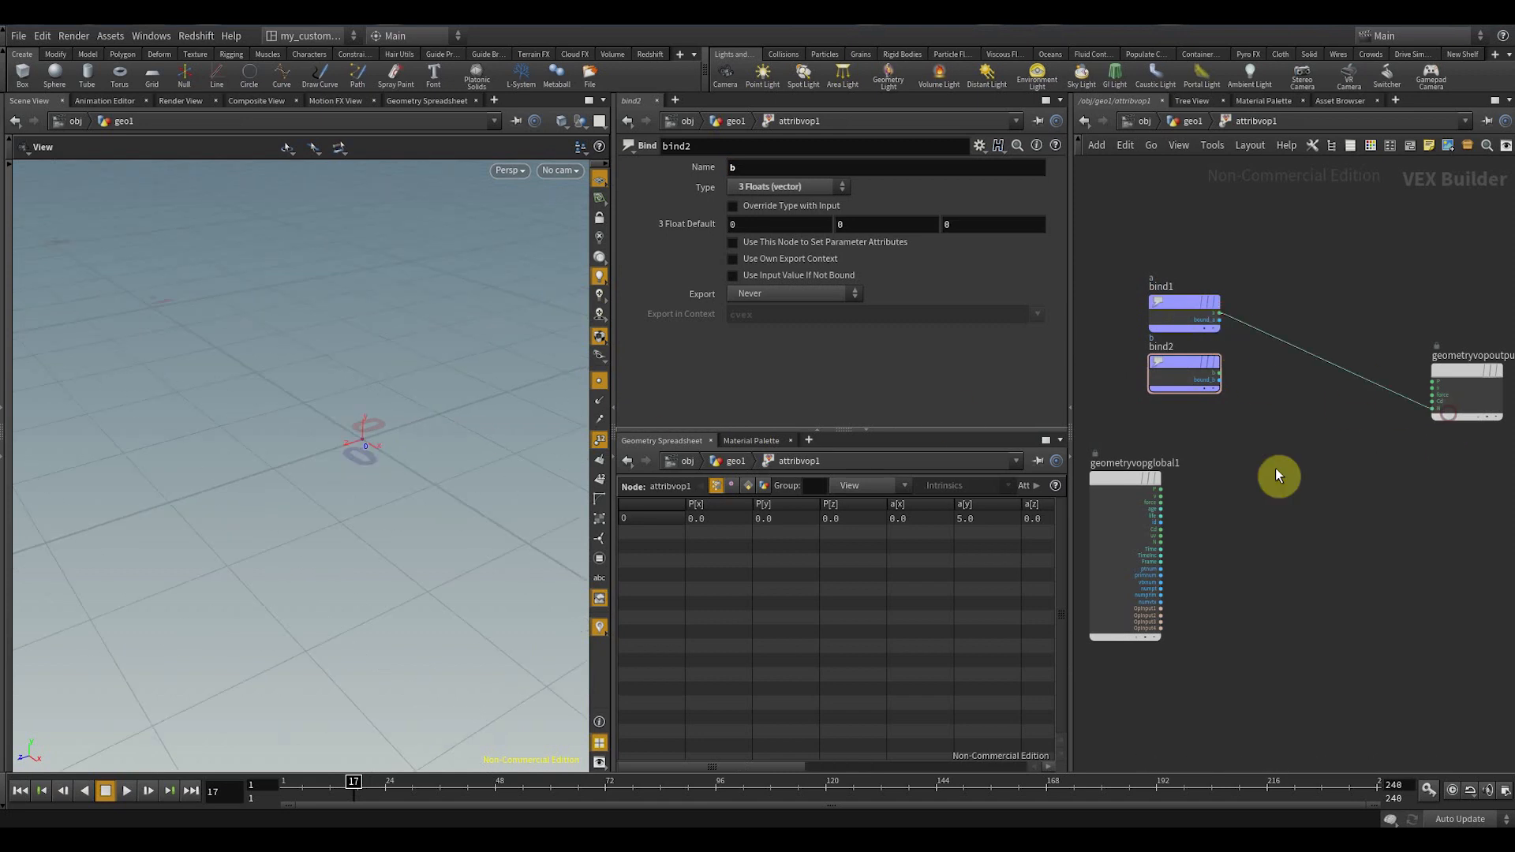
click(600, 400)
drag(481, 406, 398, 475)
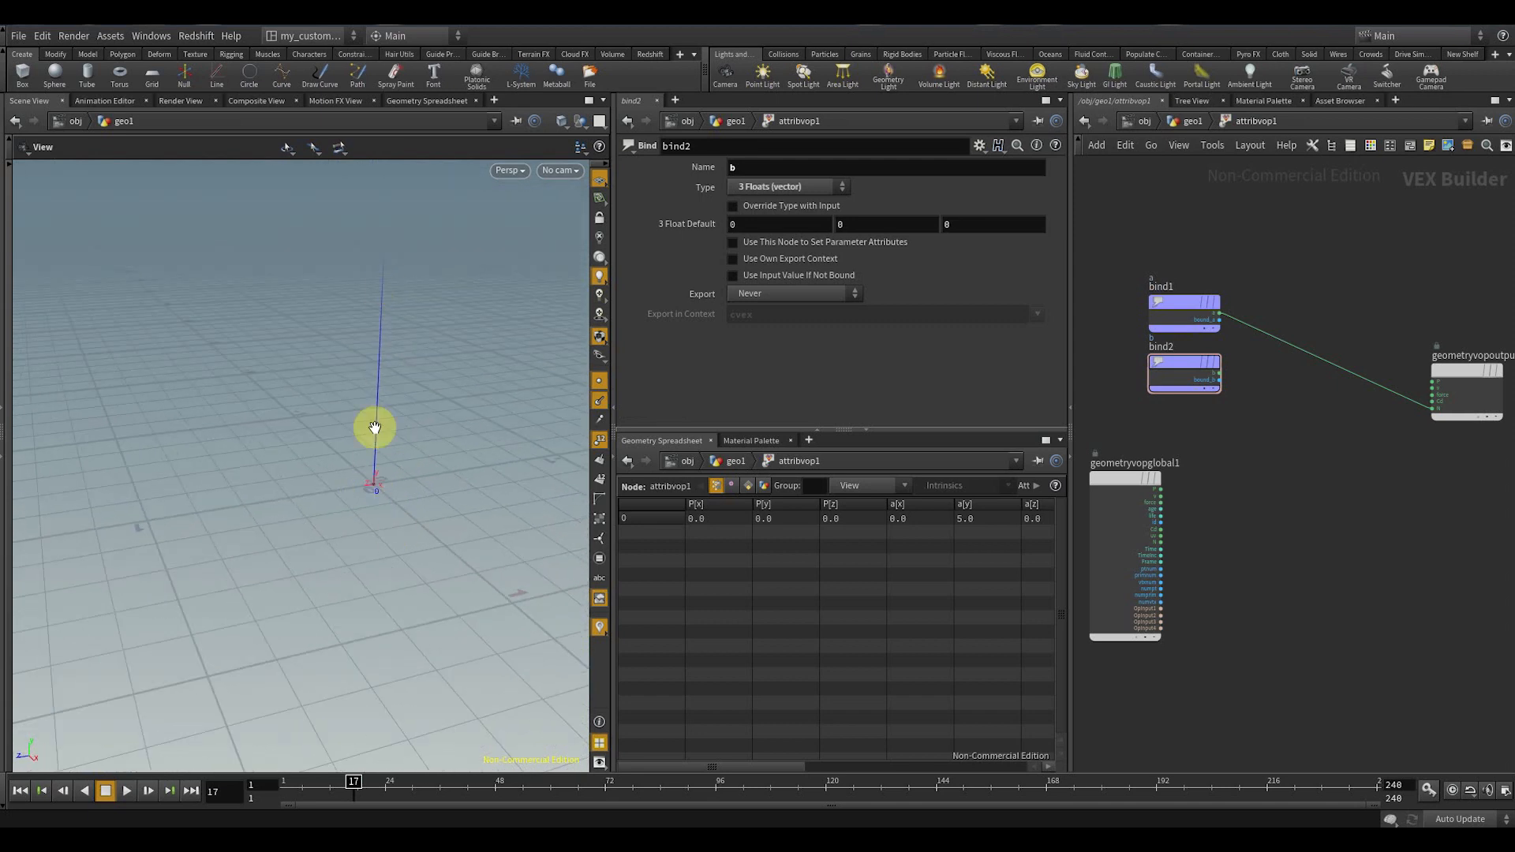
- Wire bind2's output b into geometryvopoutput1's N input in place of a, and inspect the resulting vector
scroll(1253, 411, up, 2)
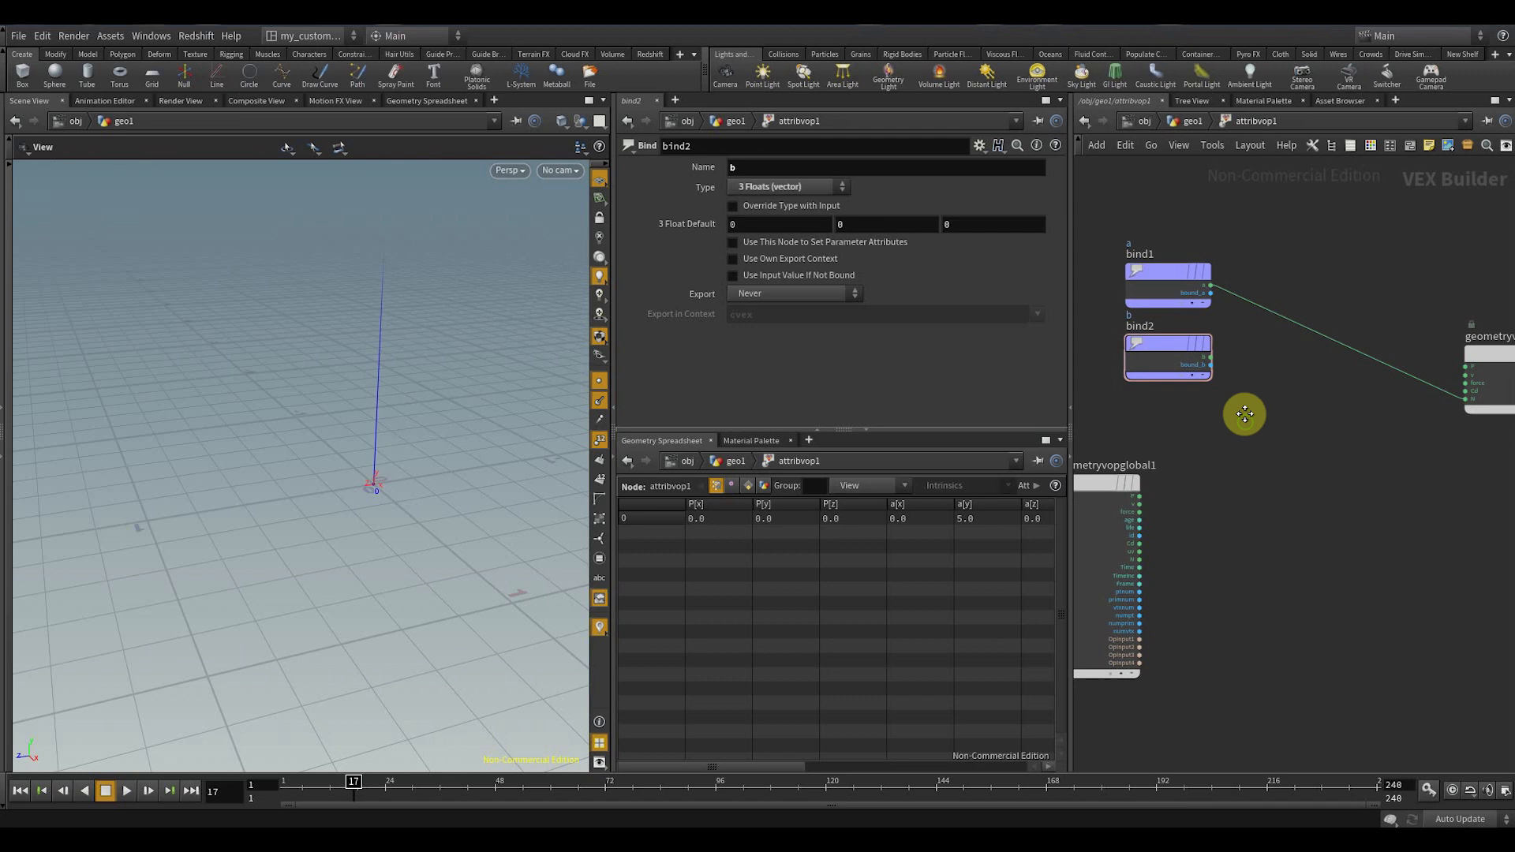
middle_drag(1244, 412, 1185, 411)
click(1153, 364)
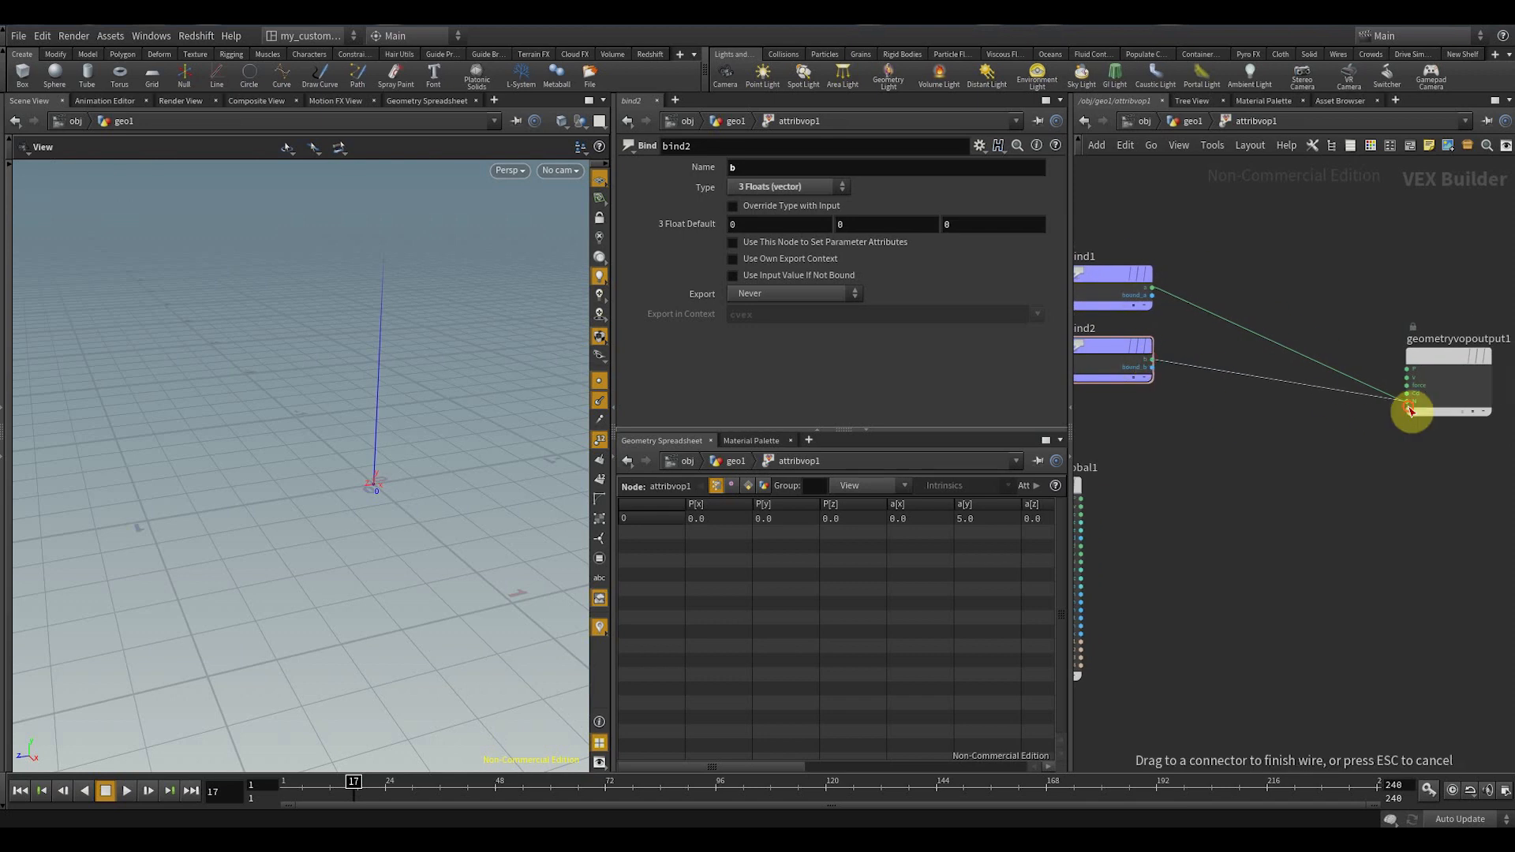
click(1410, 410)
drag(403, 469, 302, 517)
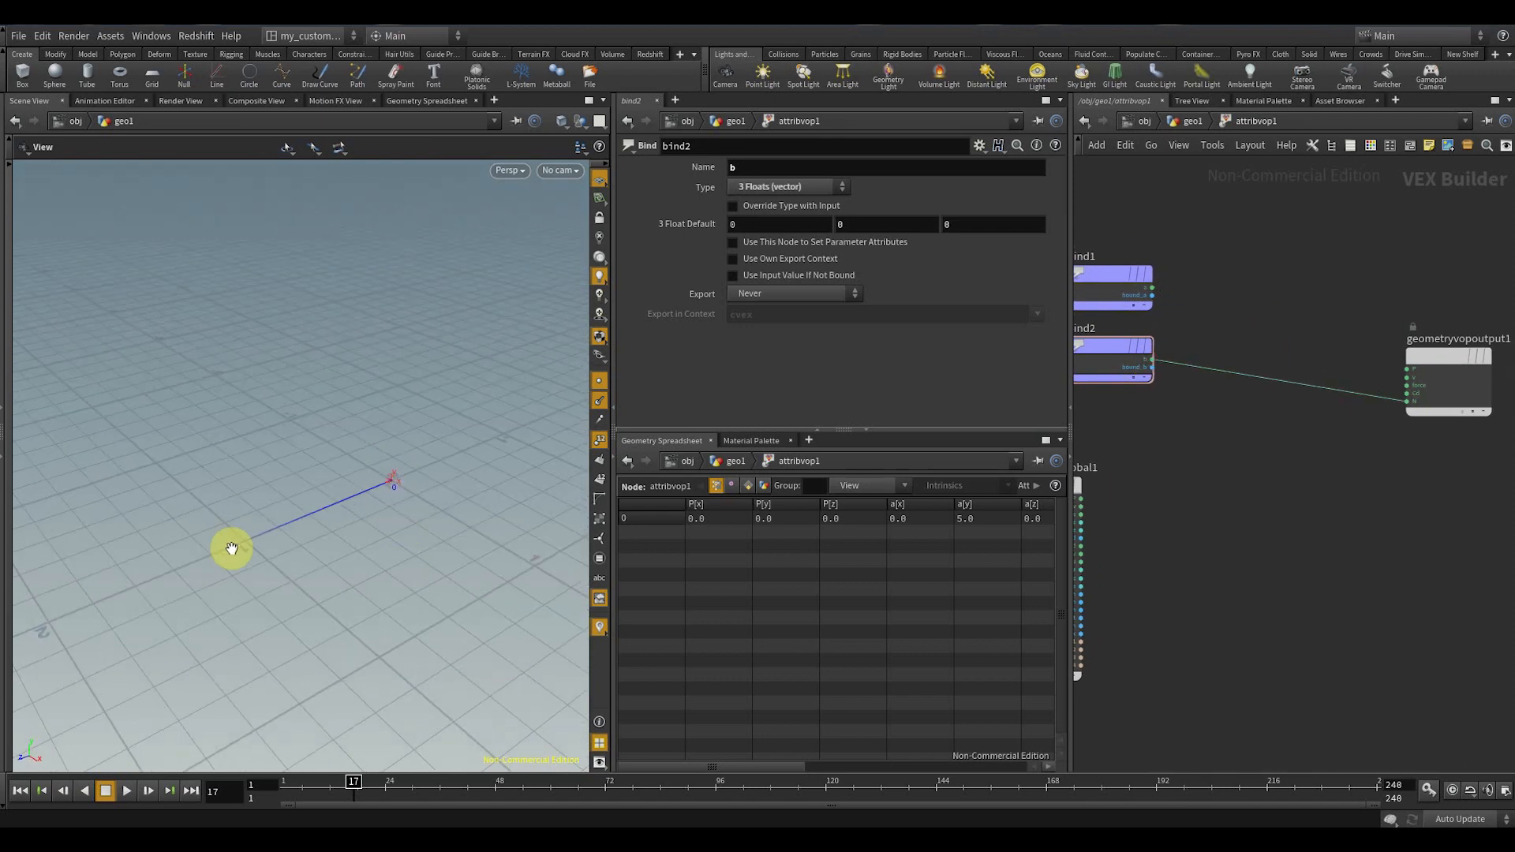
drag(318, 547, 308, 536)
- Add a Cross Product node between the Bind nodes and the geometry output
middle_drag(1175, 572, 1230, 543)
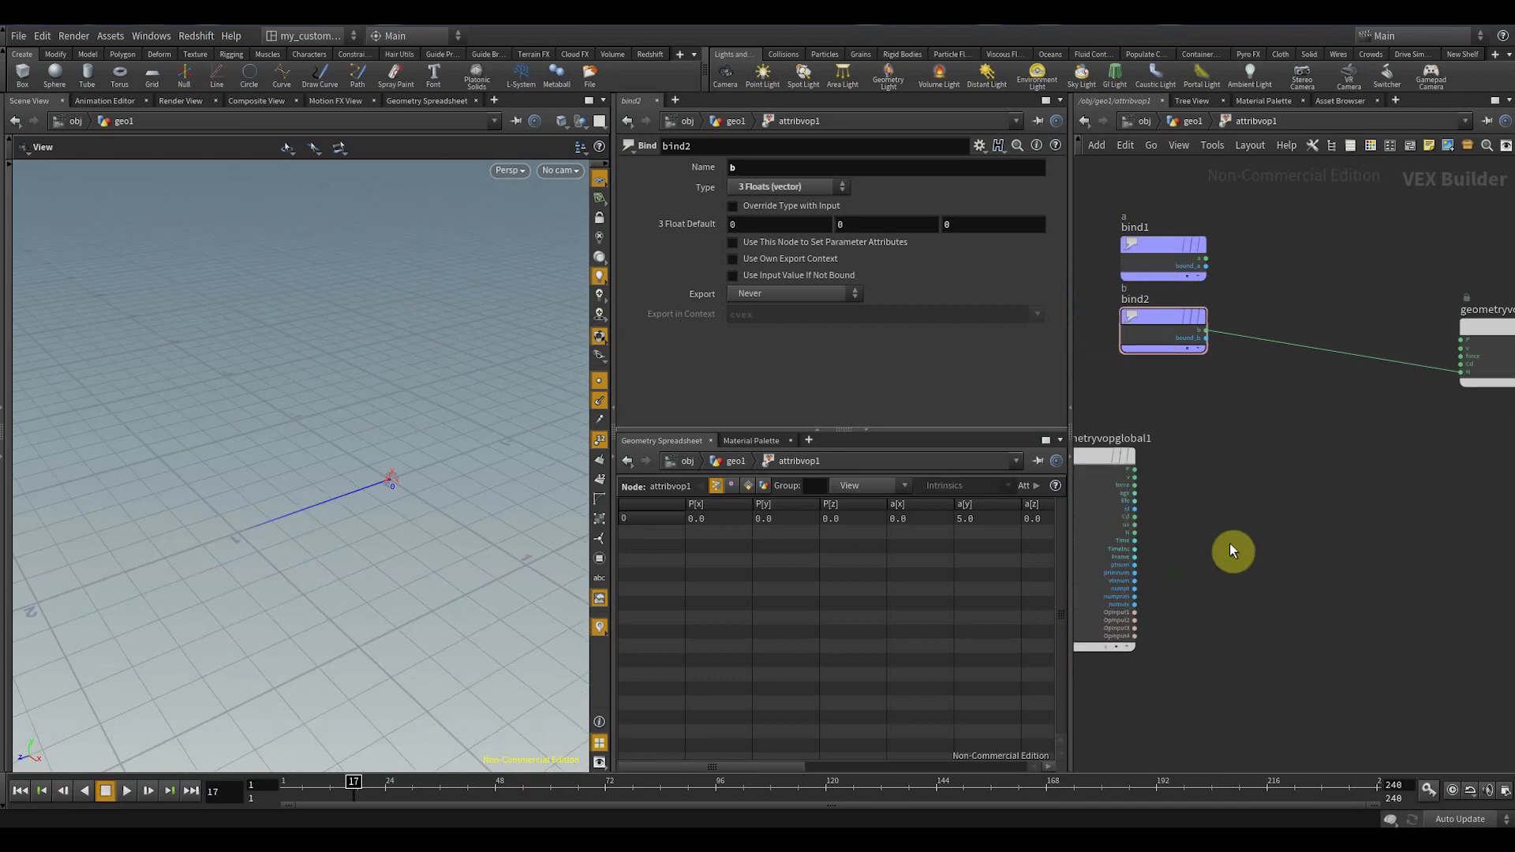
key(Tab)
text(cro)
key(Return)
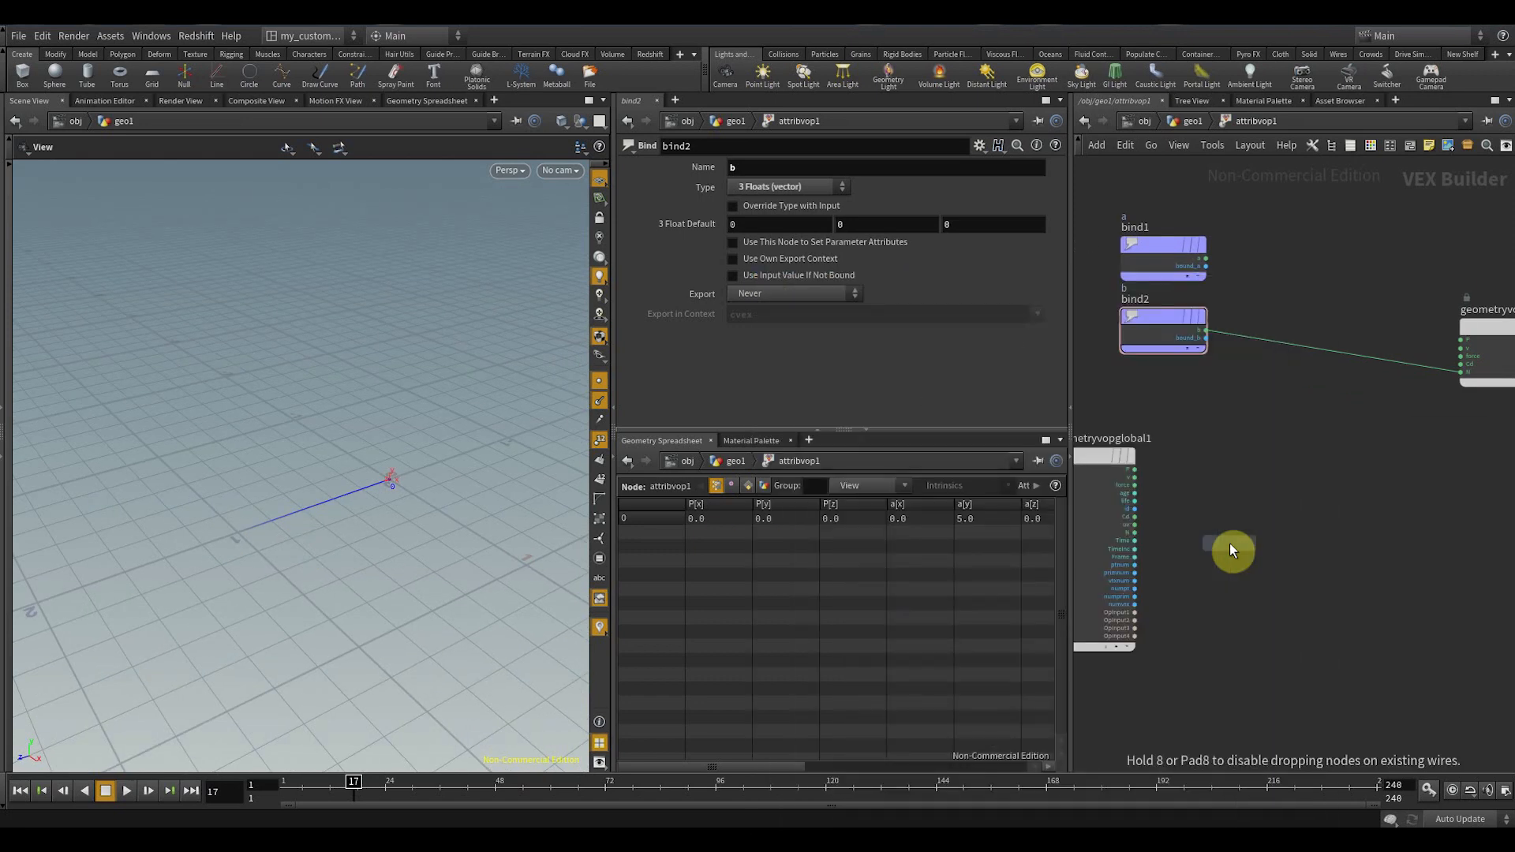
click(1255, 472)
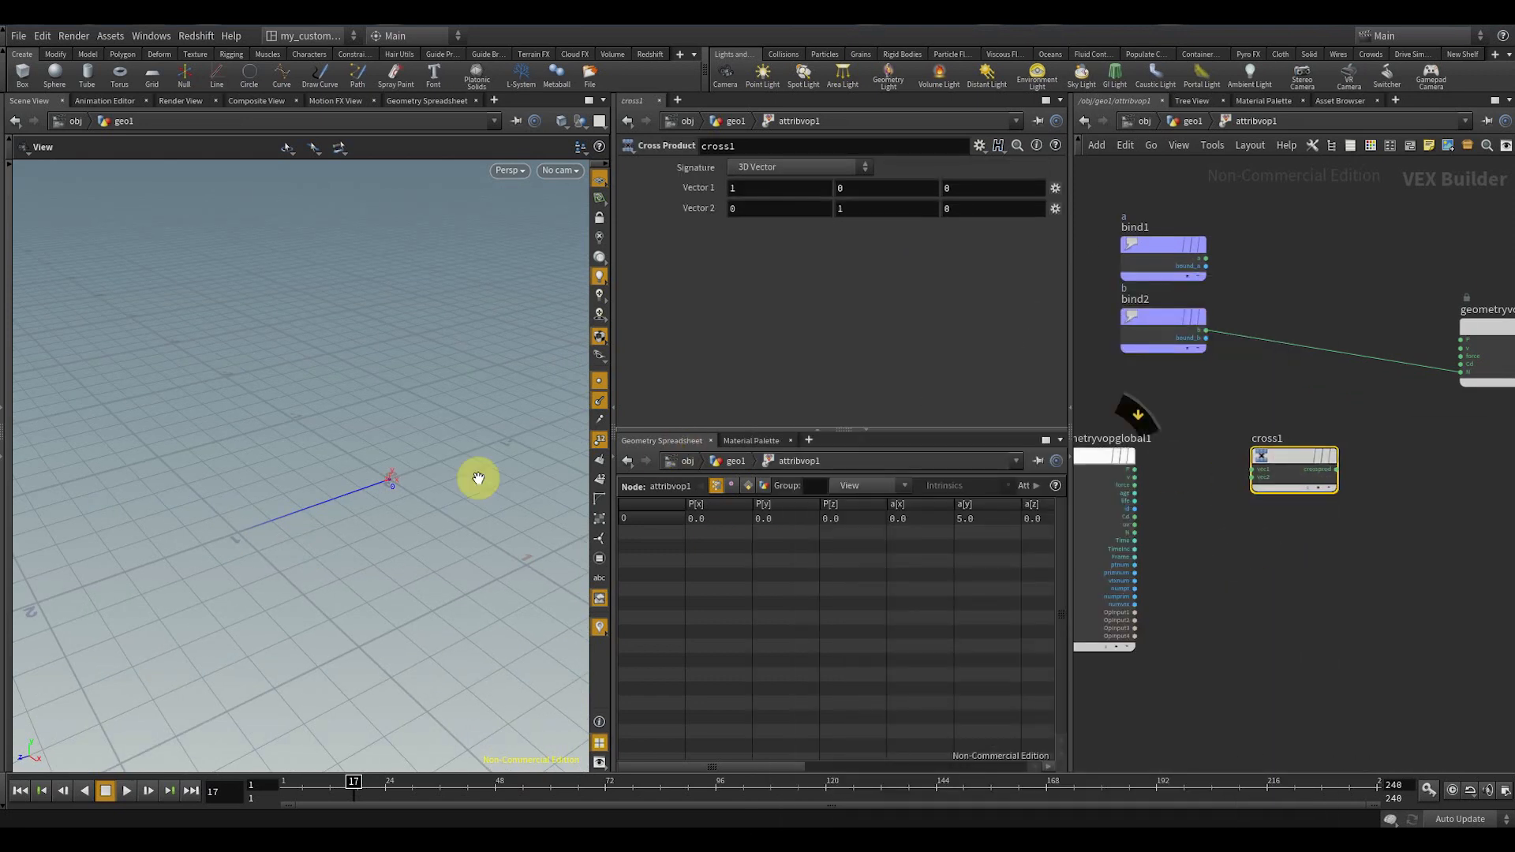
drag(480, 477, 314, 484)
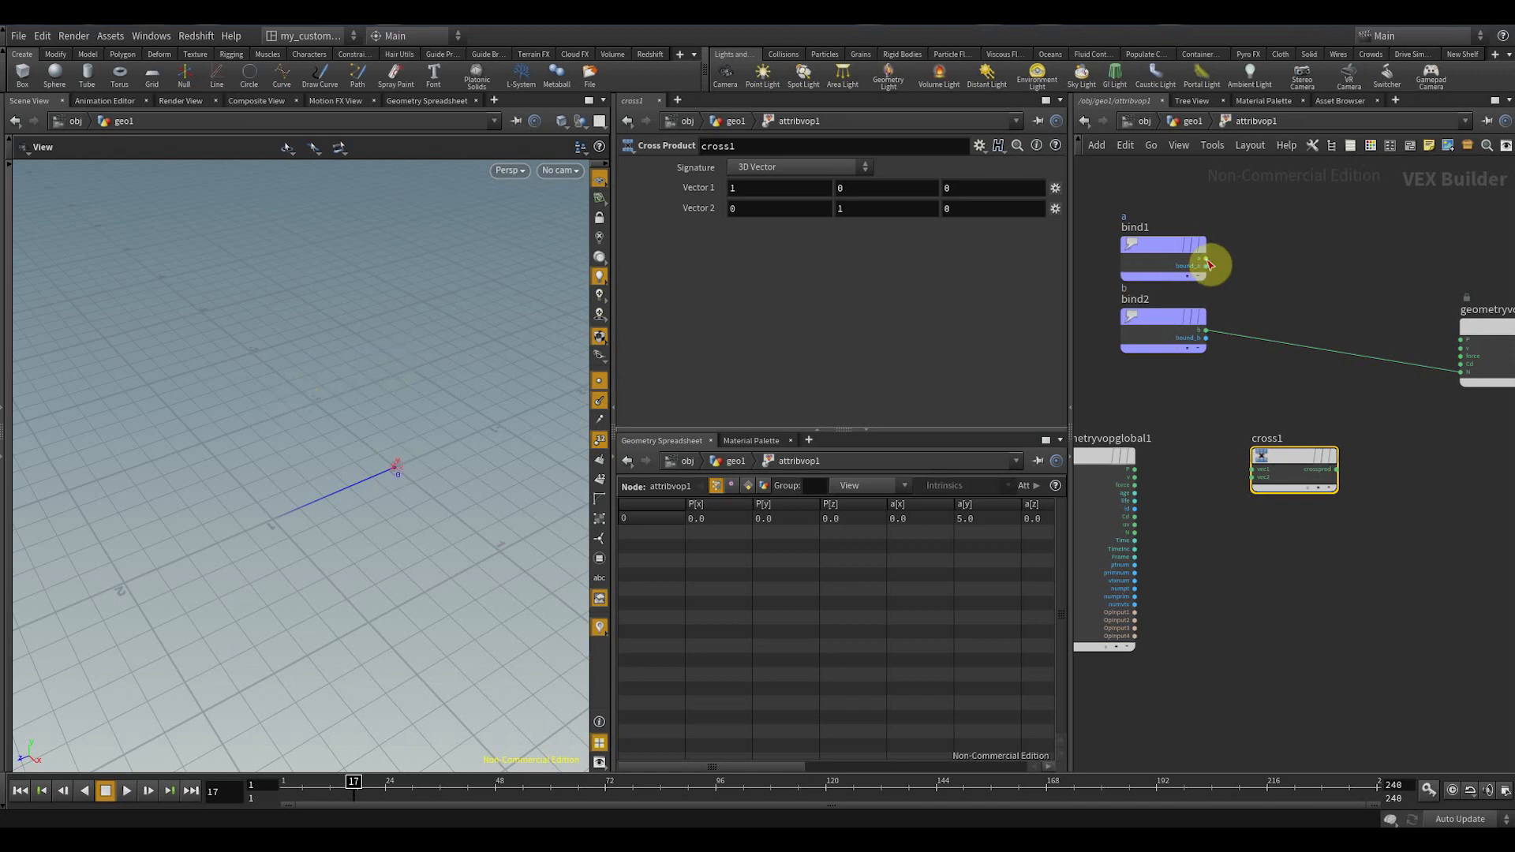
- Wire attributes a and b into the Cross Product node's two inputs and its result into geometryvopoutput1's N input
drag(1208, 260, 1470, 376)
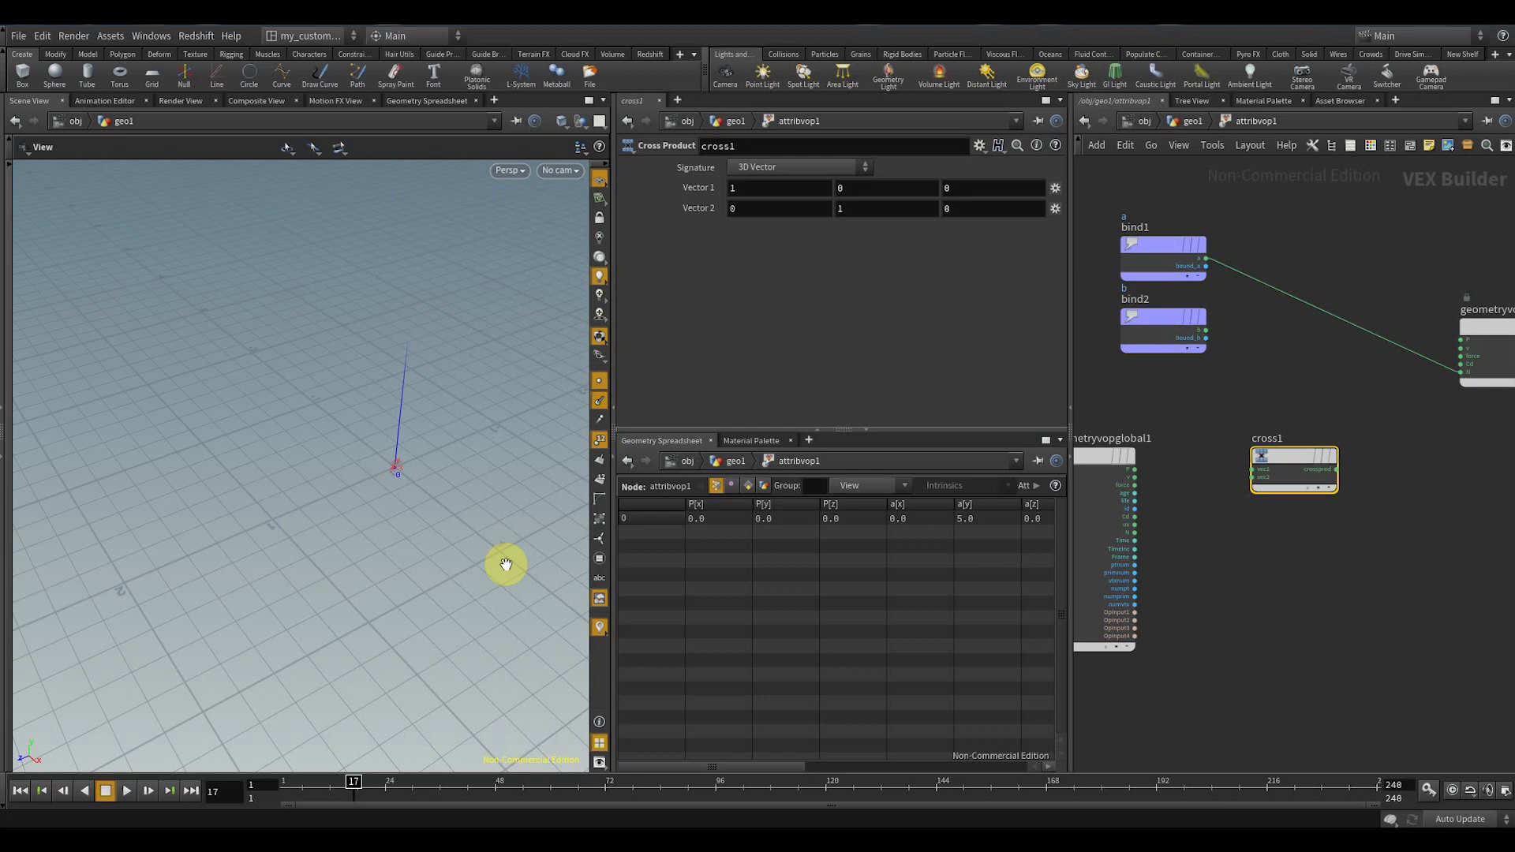
drag(1205, 261, 1207, 331)
drag(1336, 469, 1463, 380)
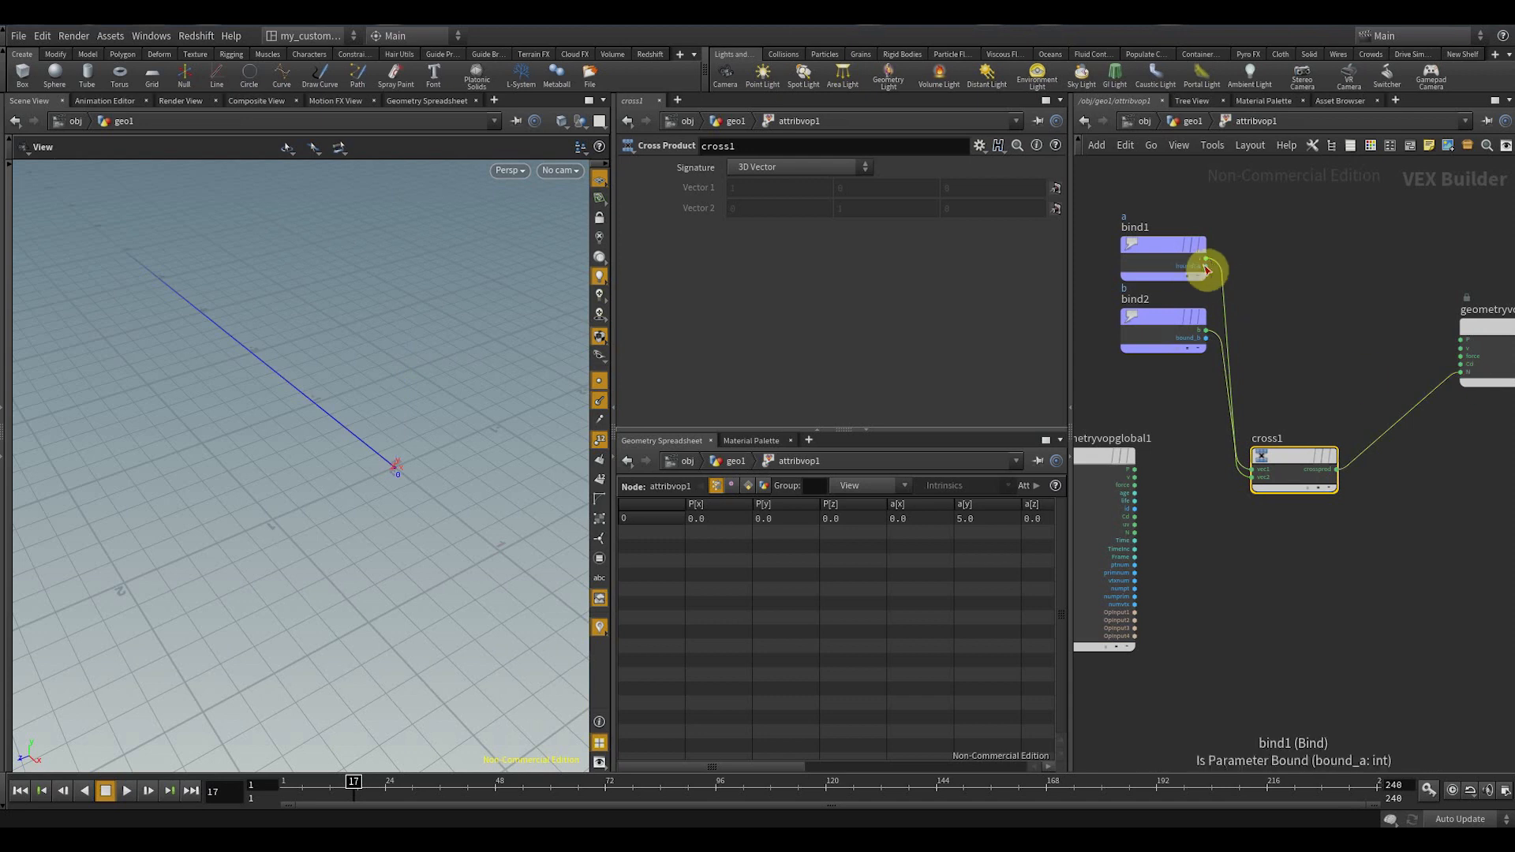
- Swap the Cross Product inputs so a feeds vec1 and b feeds vec2, and move cross1 beside the Bind nodes
drag(1207, 260, 1254, 476)
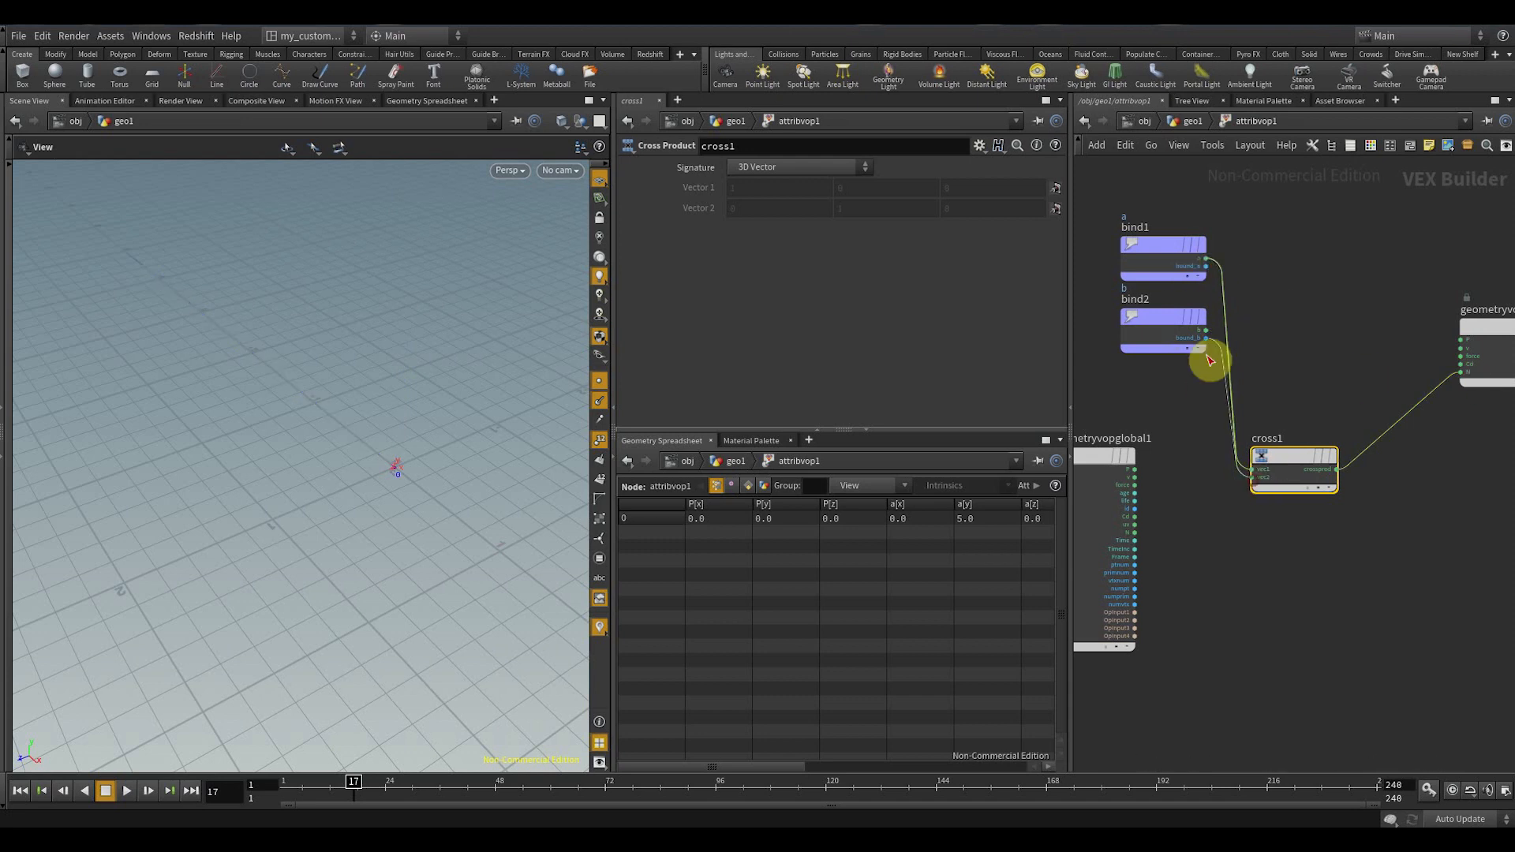
drag(1210, 341, 1207, 331)
right_drag(322, 604, 404, 499)
middle_drag(404, 498, 332, 496)
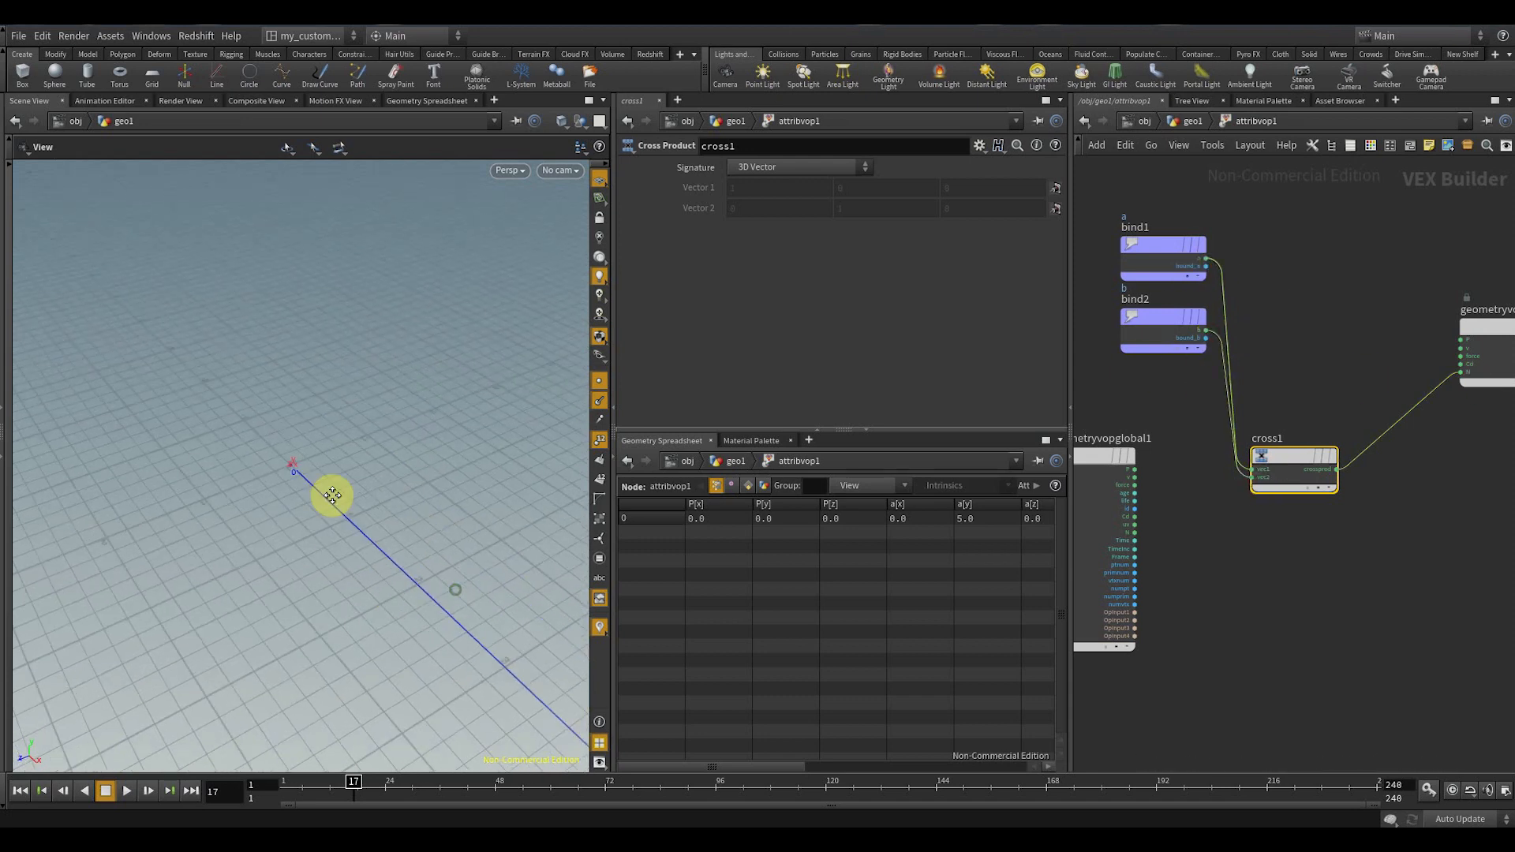
drag(332, 495, 355, 460)
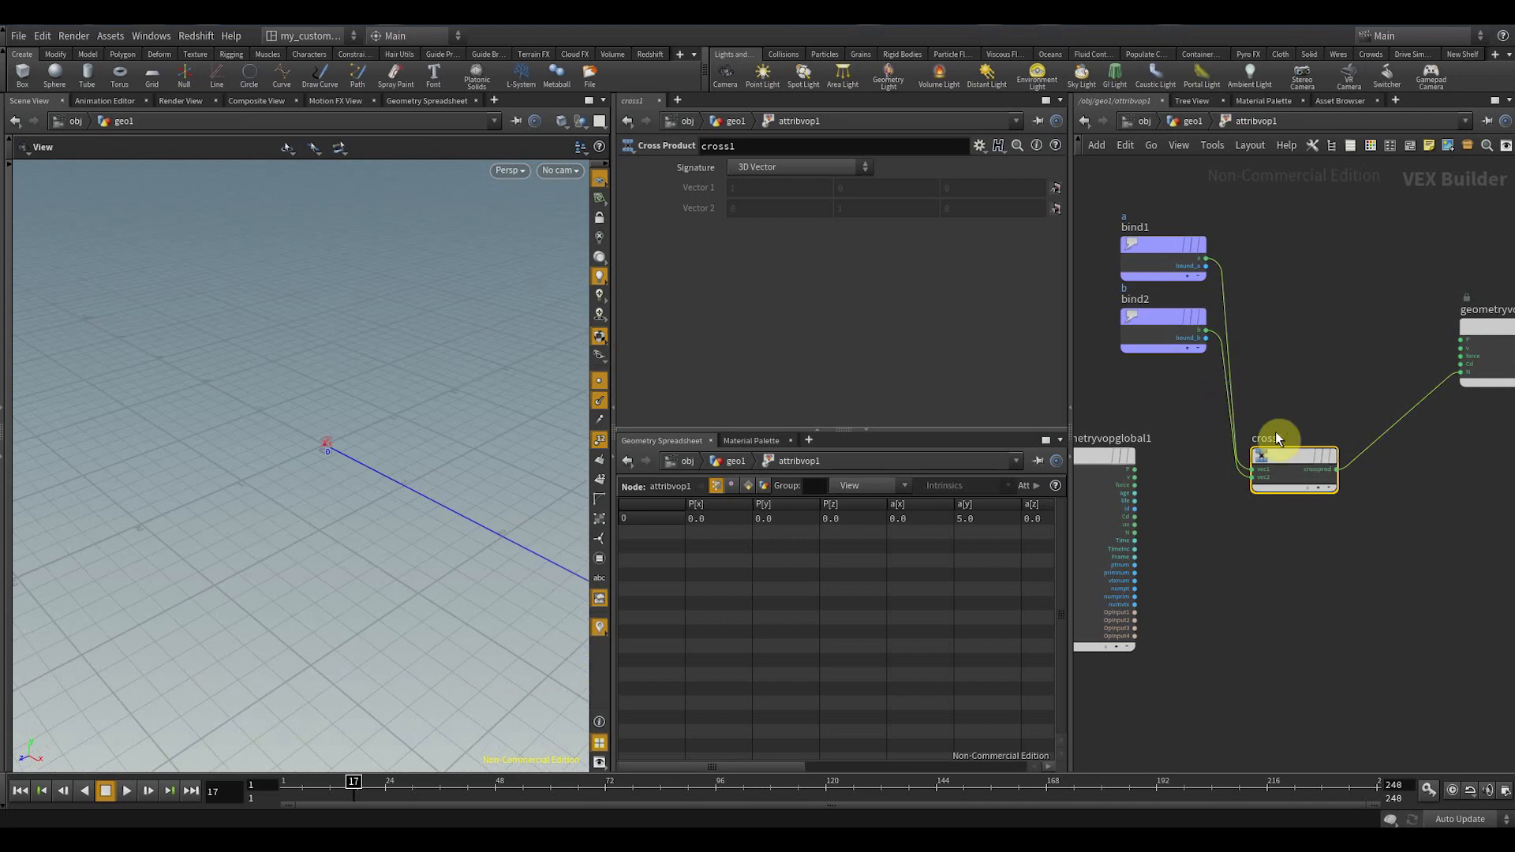
drag(1275, 434, 1272, 276)
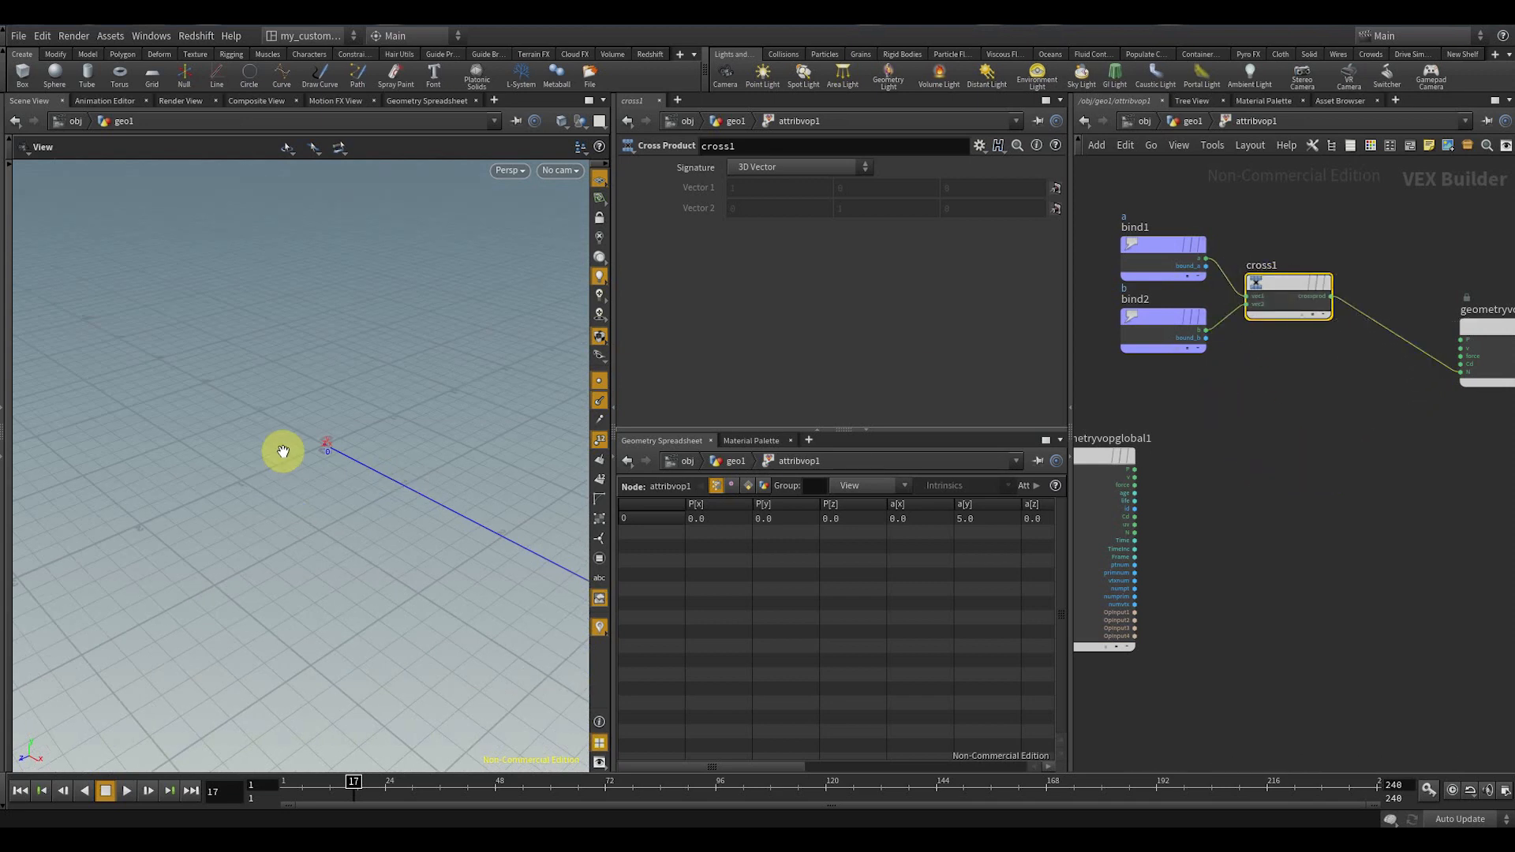
drag(329, 456, 311, 484)
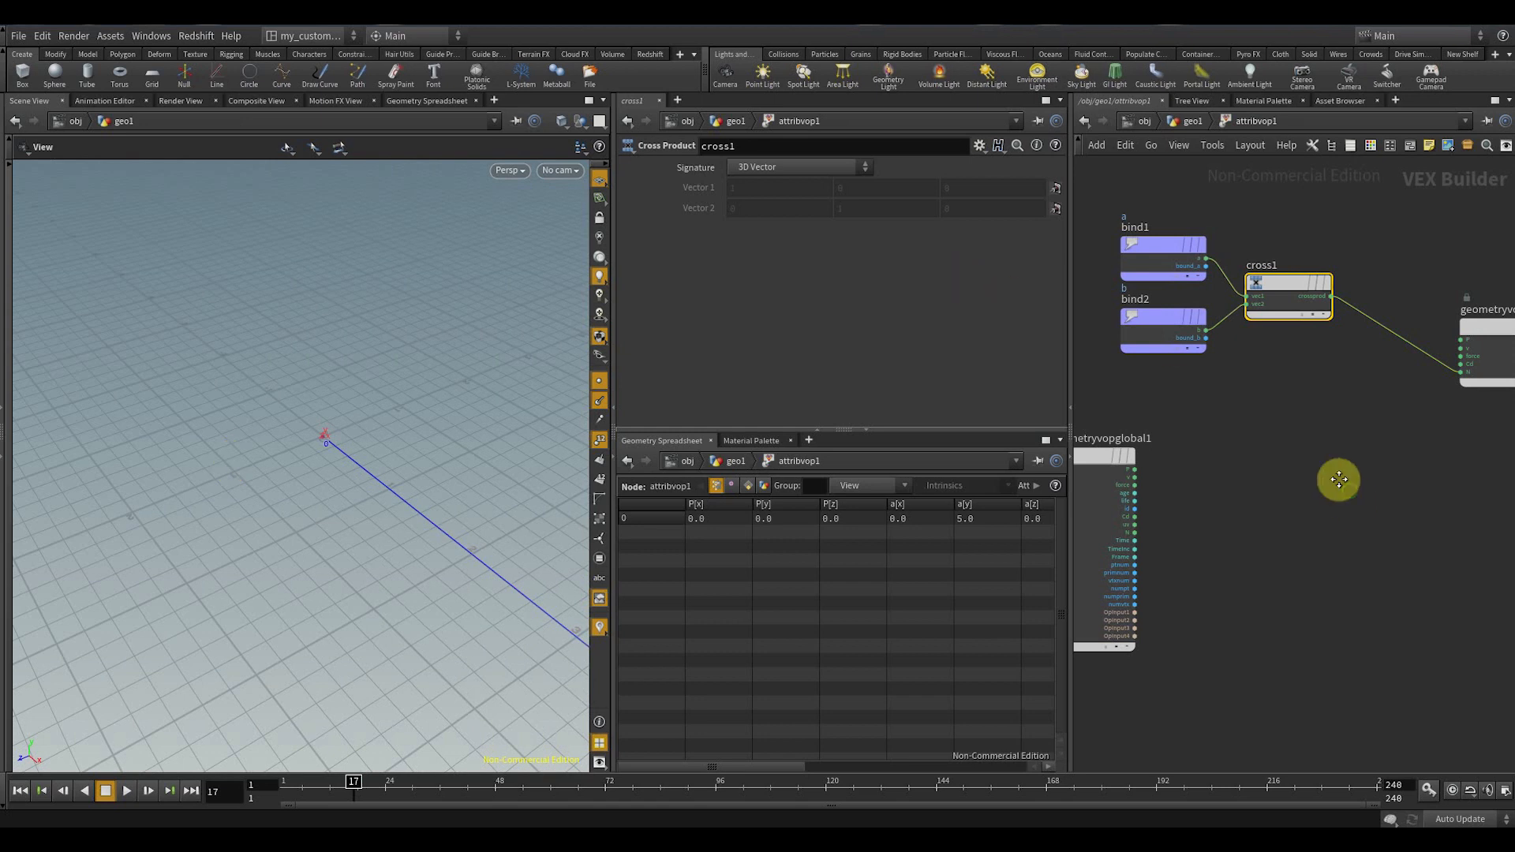
- Return to the geo1 network and delete the add1, attribcreate1 and attribvop1 nodes
key(u)
scroll(1297, 483, down, 3)
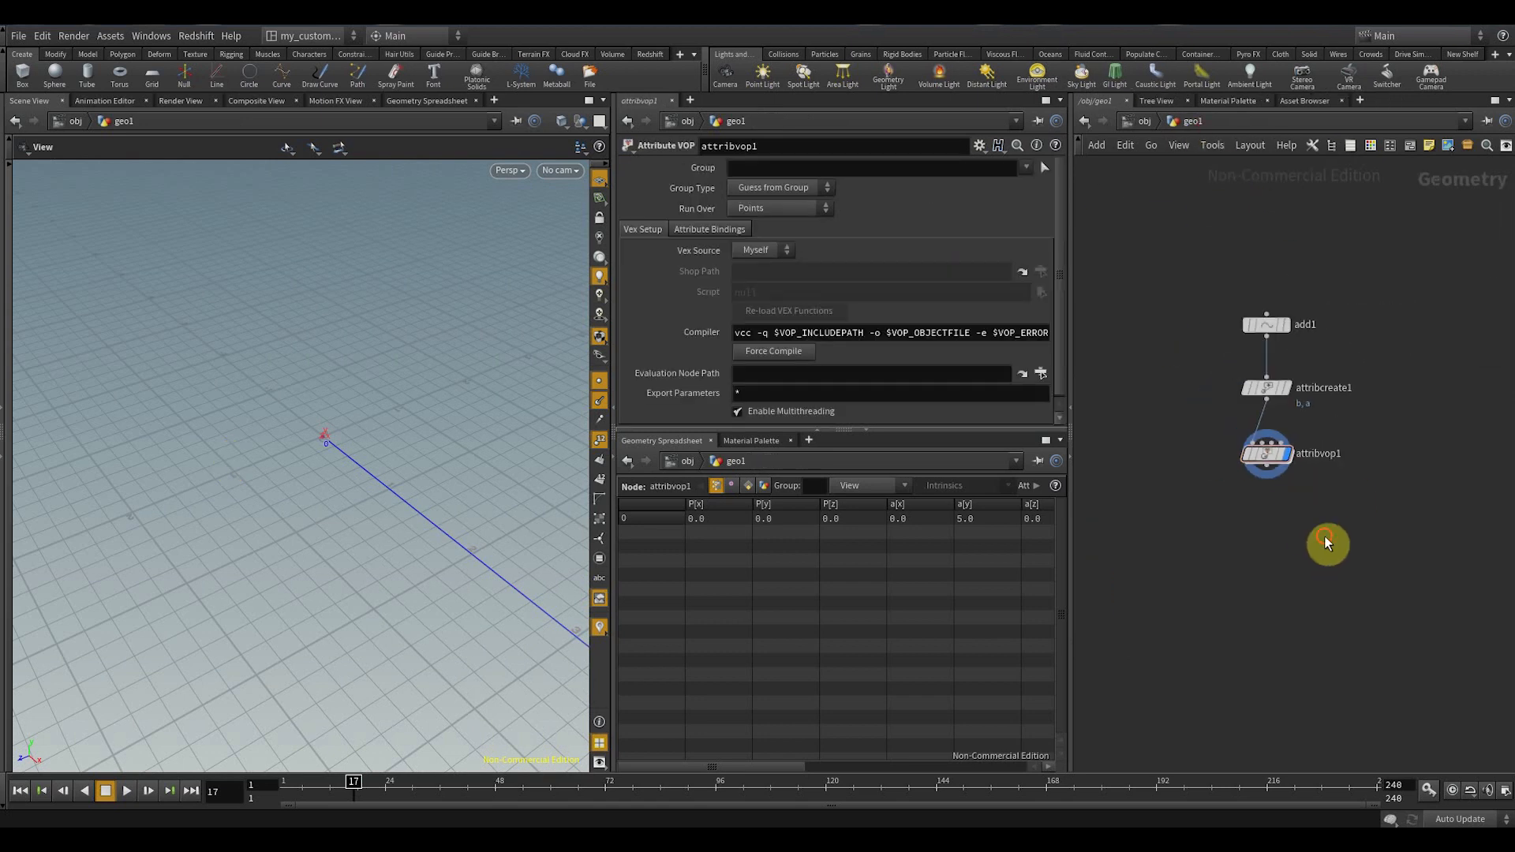
drag(1328, 541, 1207, 234)
key(Delete)
- Turn off the display of point markers and point numbers on the two spheres, leaving their normals displayed
middle_drag(1238, 505, 1369, 457)
middle_drag(1199, 458, 1390, 395)
scroll(1391, 393, down, 1)
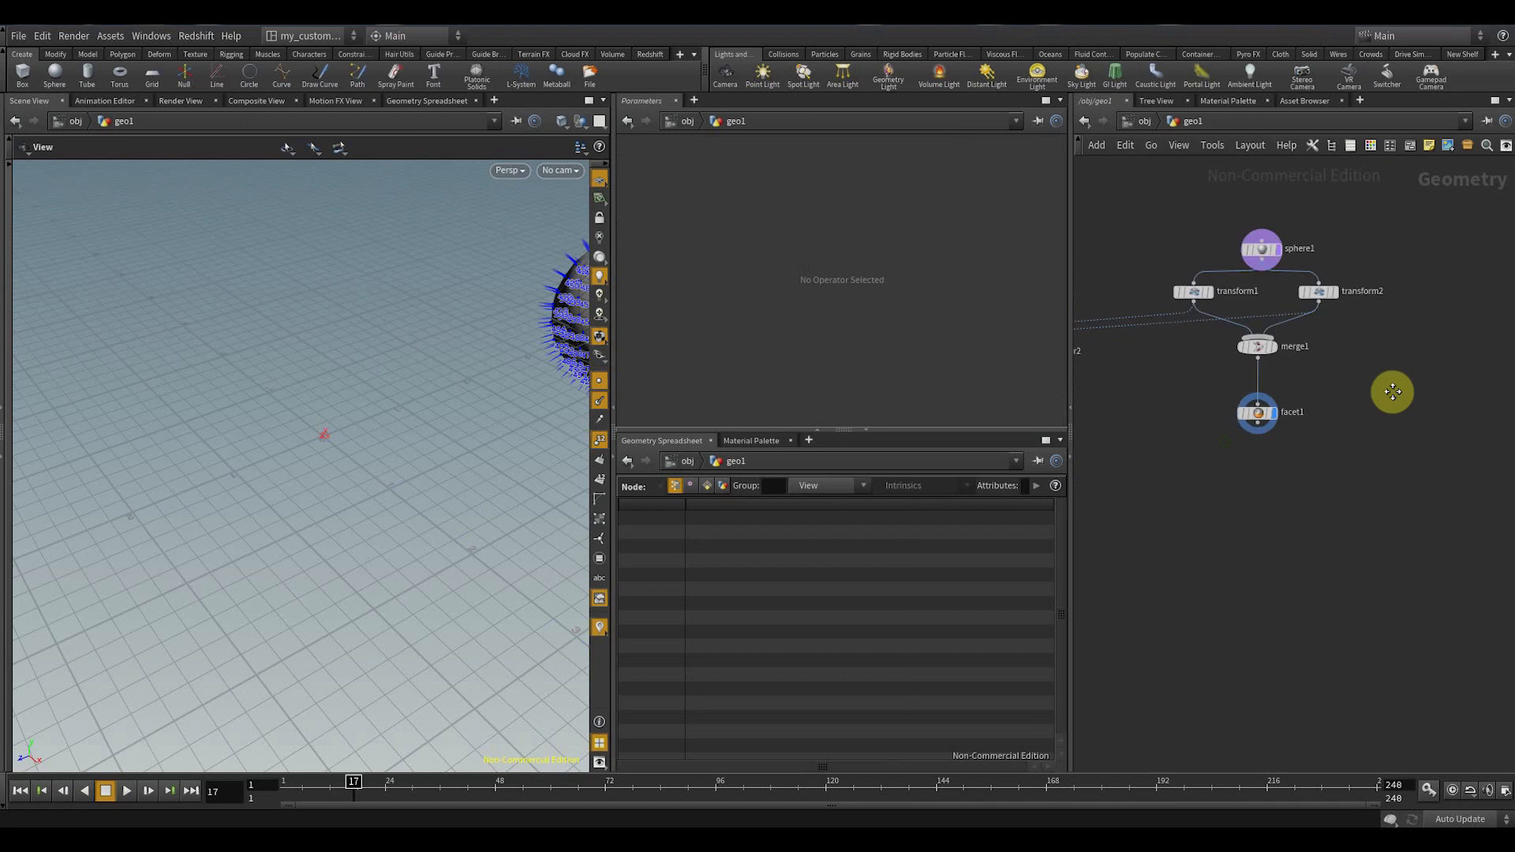
scroll(1281, 419, up, 1)
right_drag(314, 353, 281, 443)
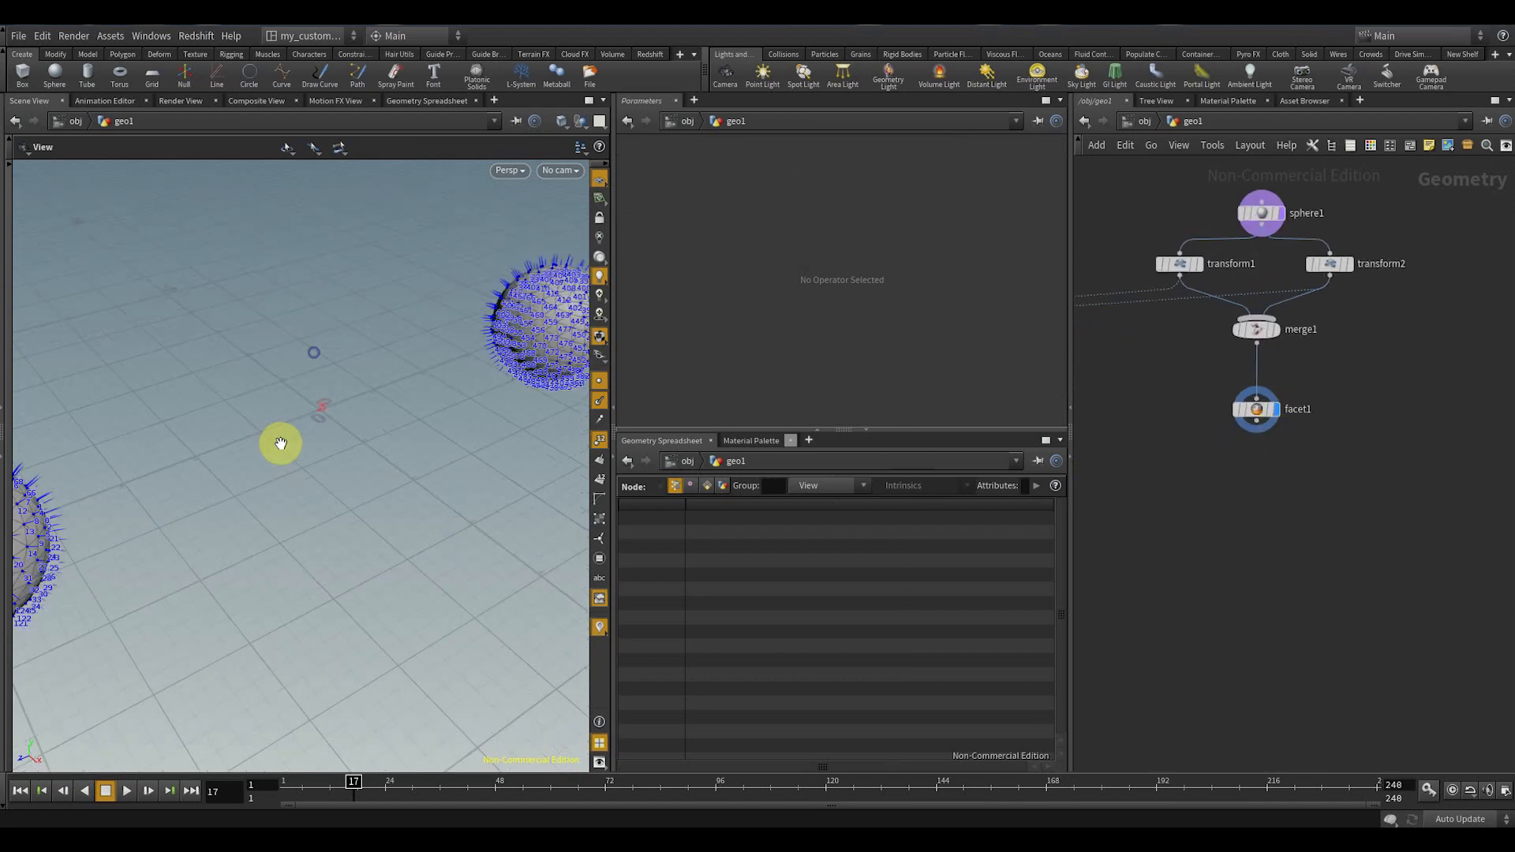
click(599, 440)
click(599, 400)
click(599, 380)
mouse_move(413, 400)
mouse_down()
mouse_move(436, 418)
mouse_move(381, 398)
mouse_move(454, 374)
mouse_up()
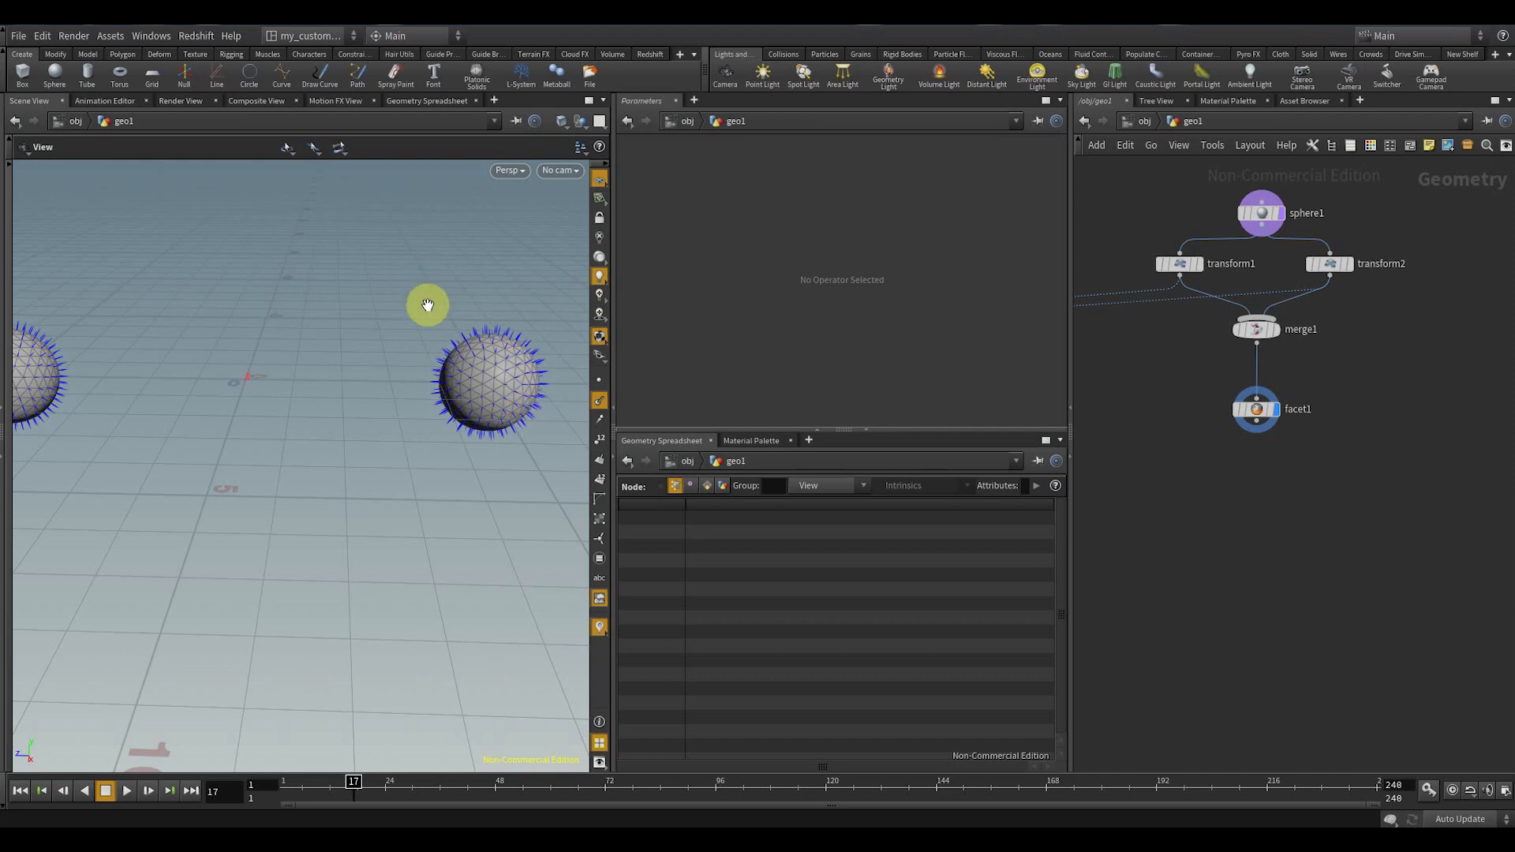
drag(335, 348, 335, 382)
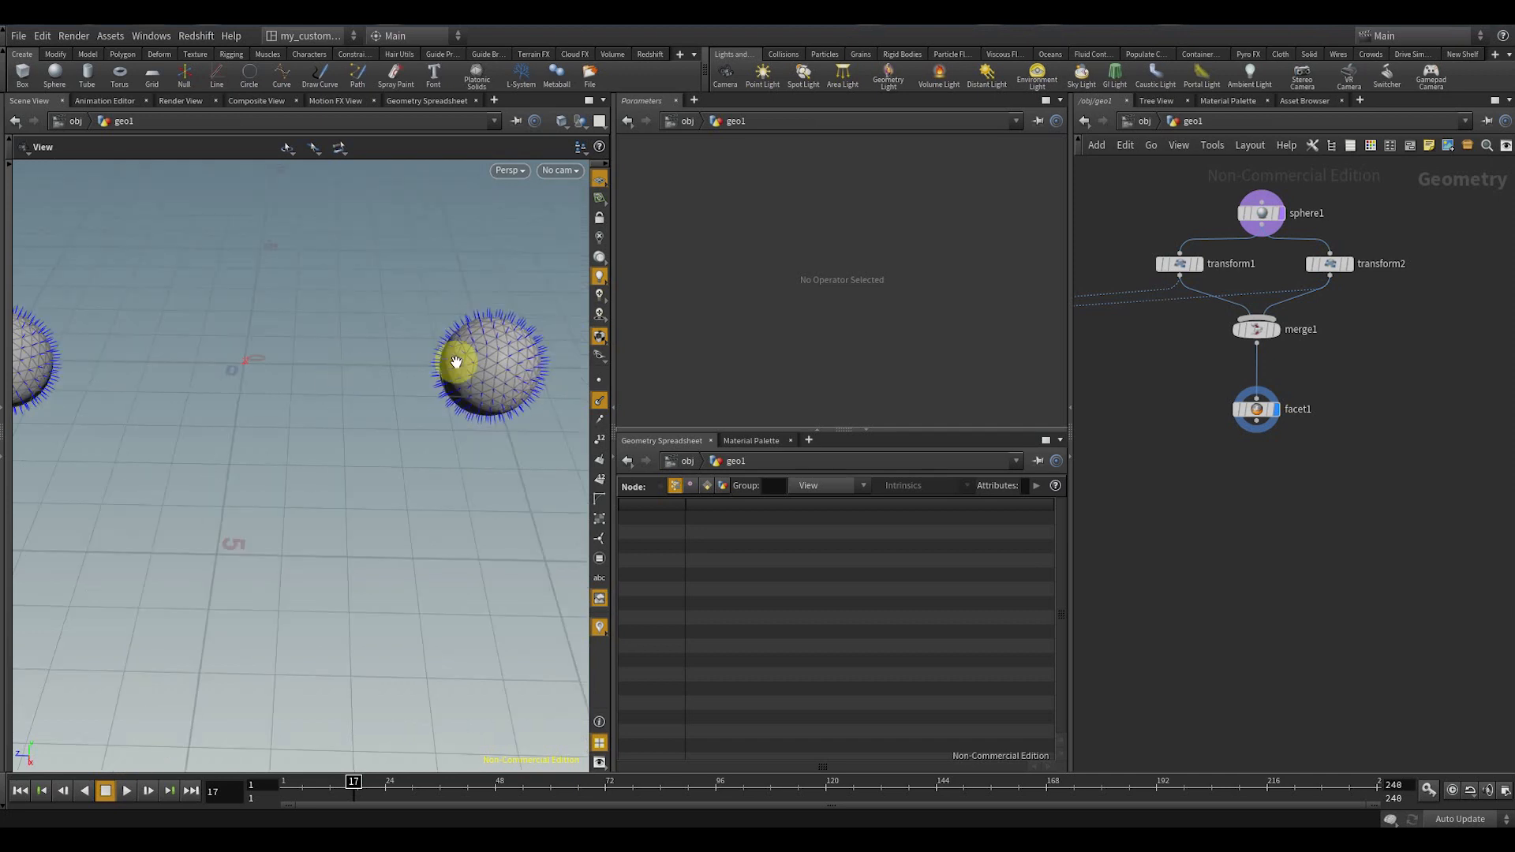
drag(466, 378, 440, 355)
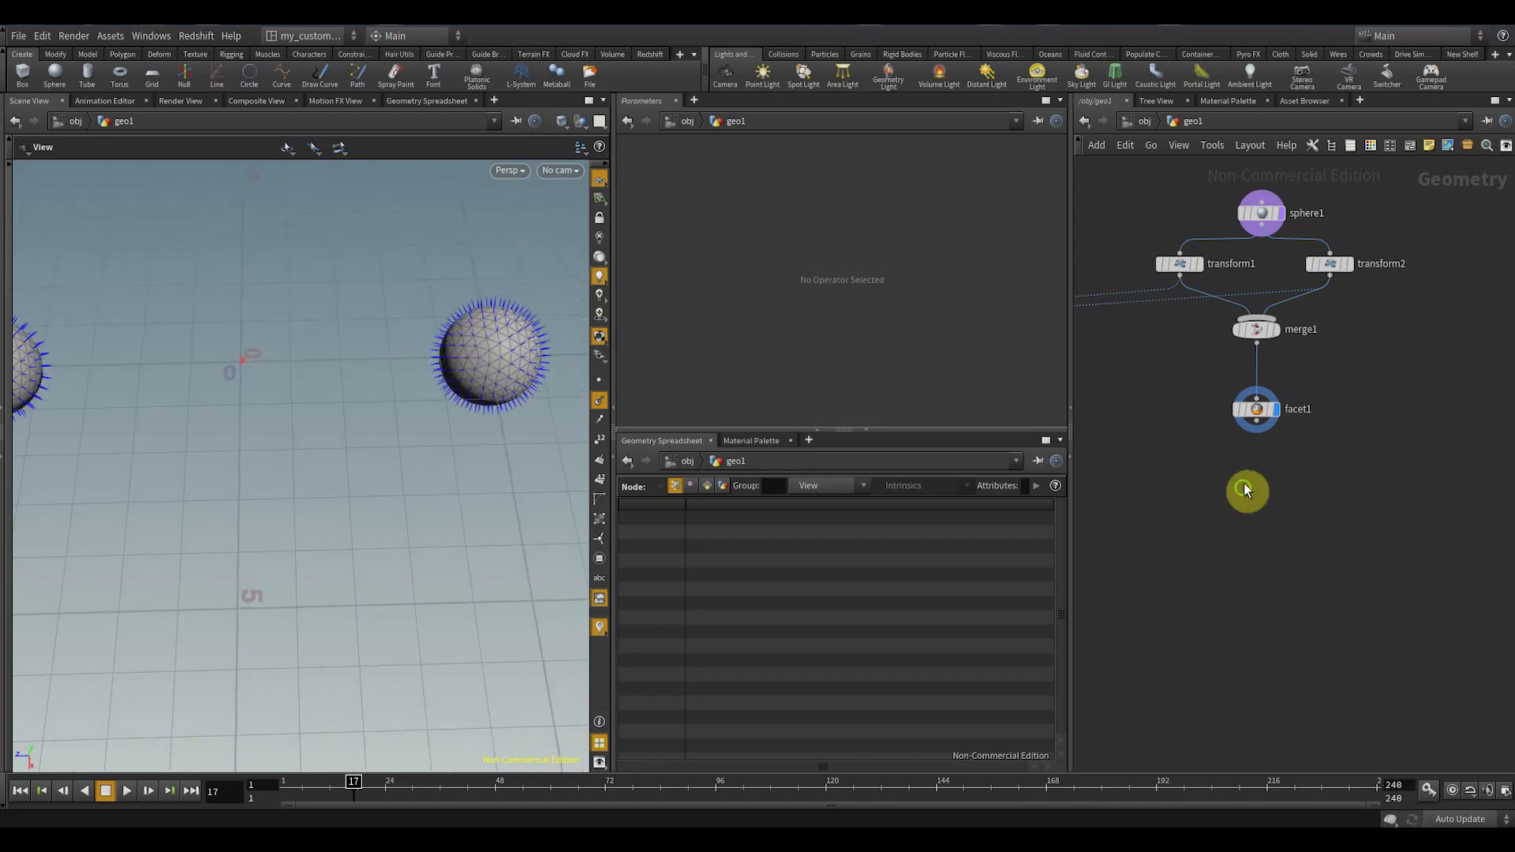
- Add an Attribute VOP node below facet1, fed by facet1 through its first input, and open its network
scroll(1255, 467, up, 2)
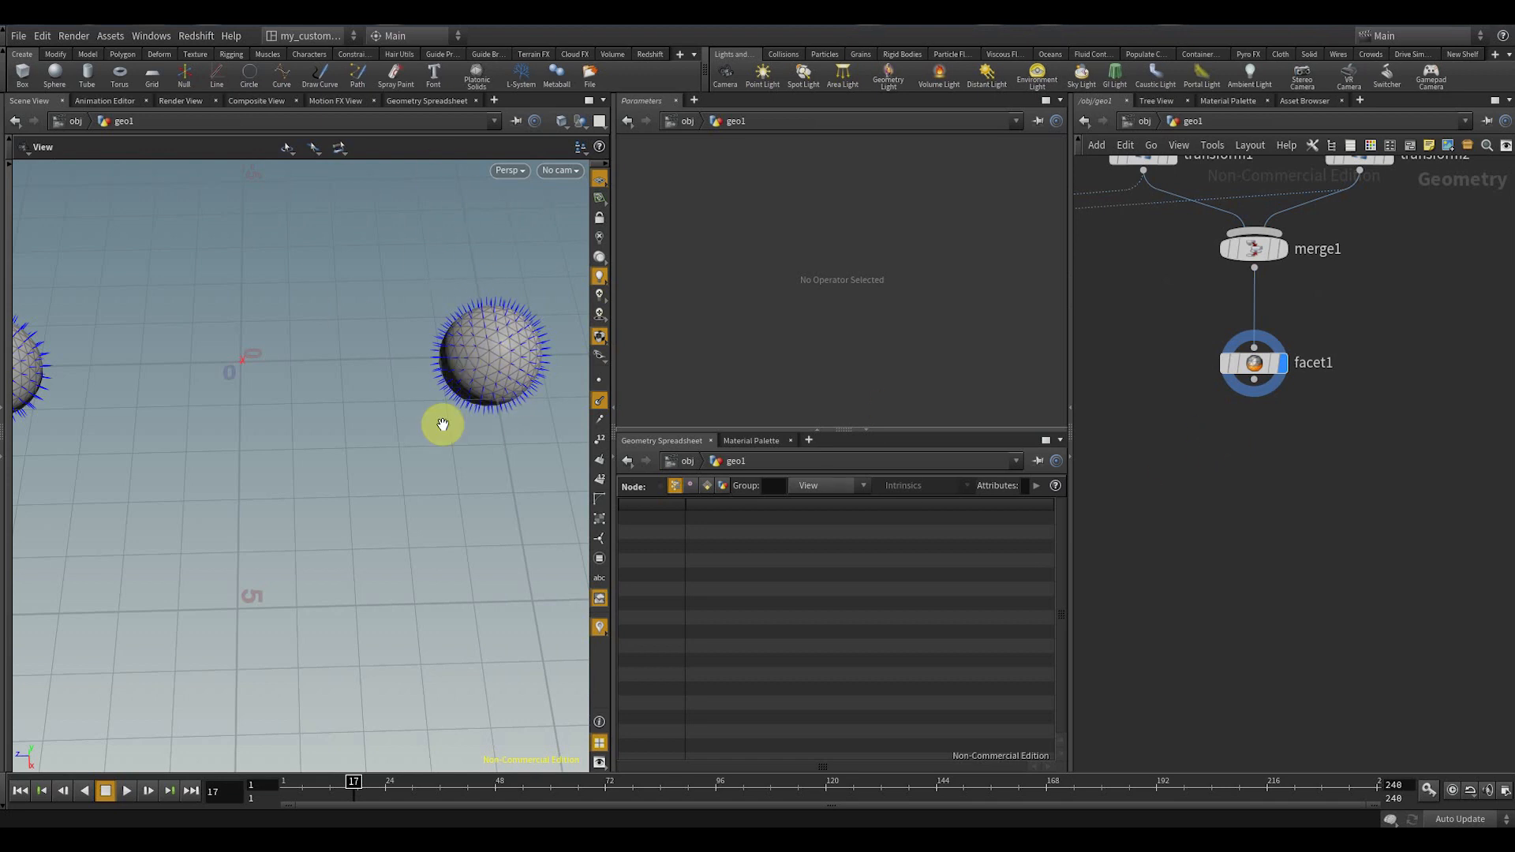
middle_drag(1234, 479, 1242, 424)
key(Tab)
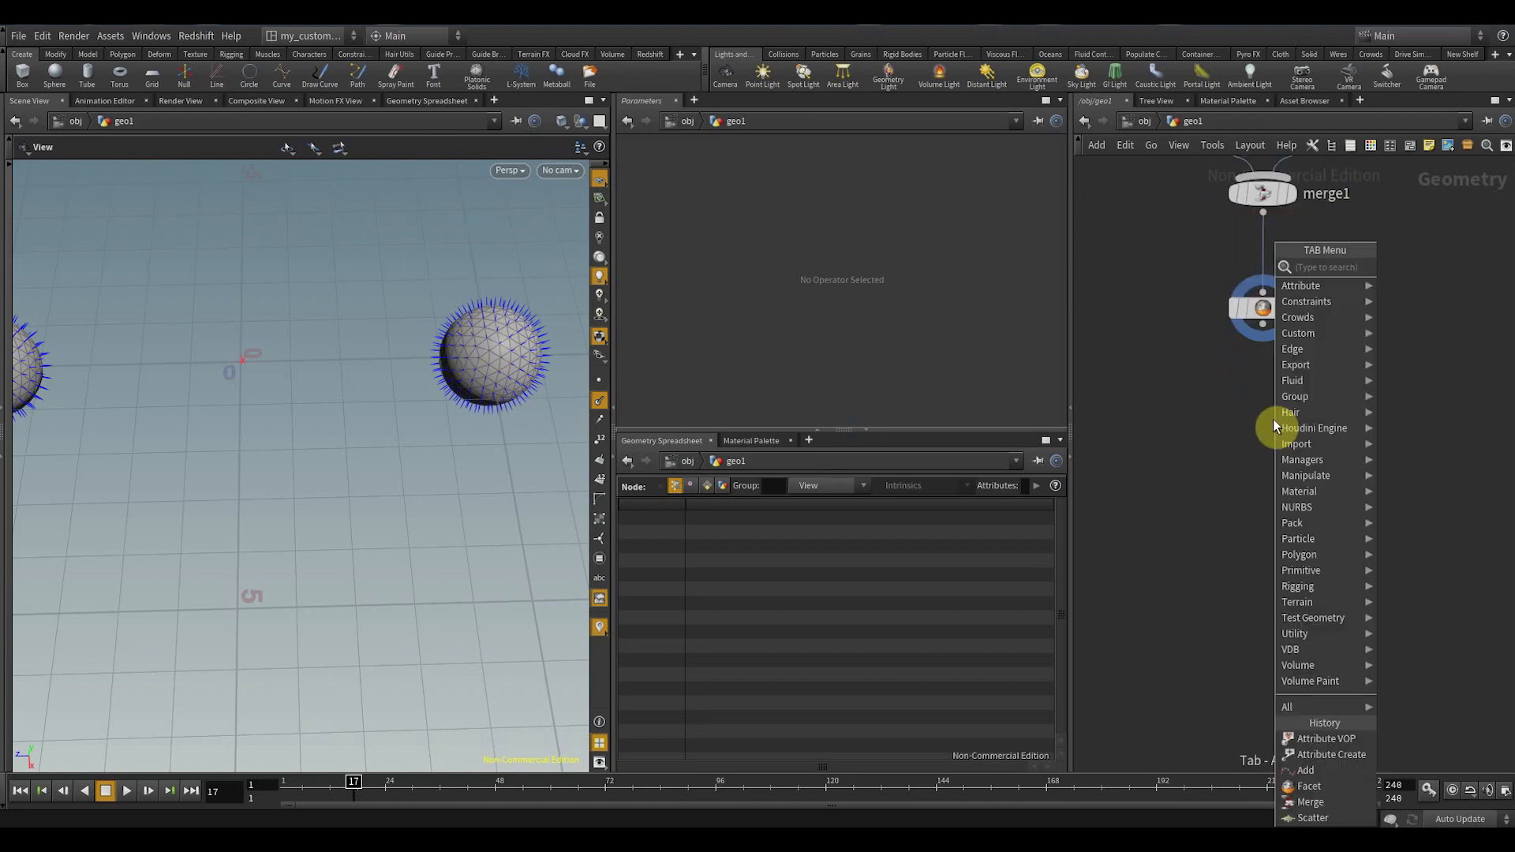
text(atv)
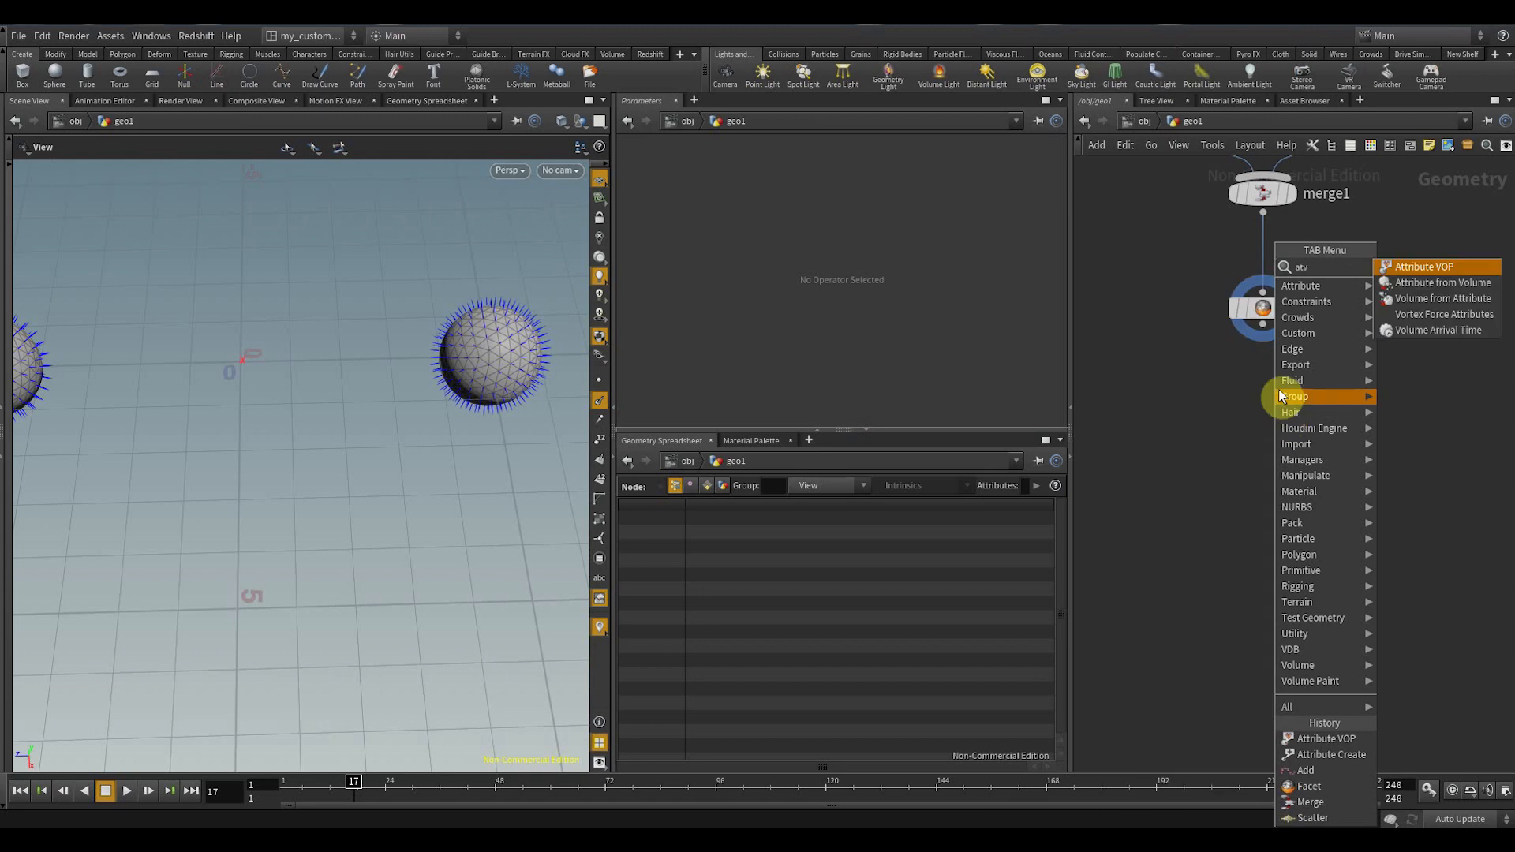
click(1436, 288)
click(1273, 400)
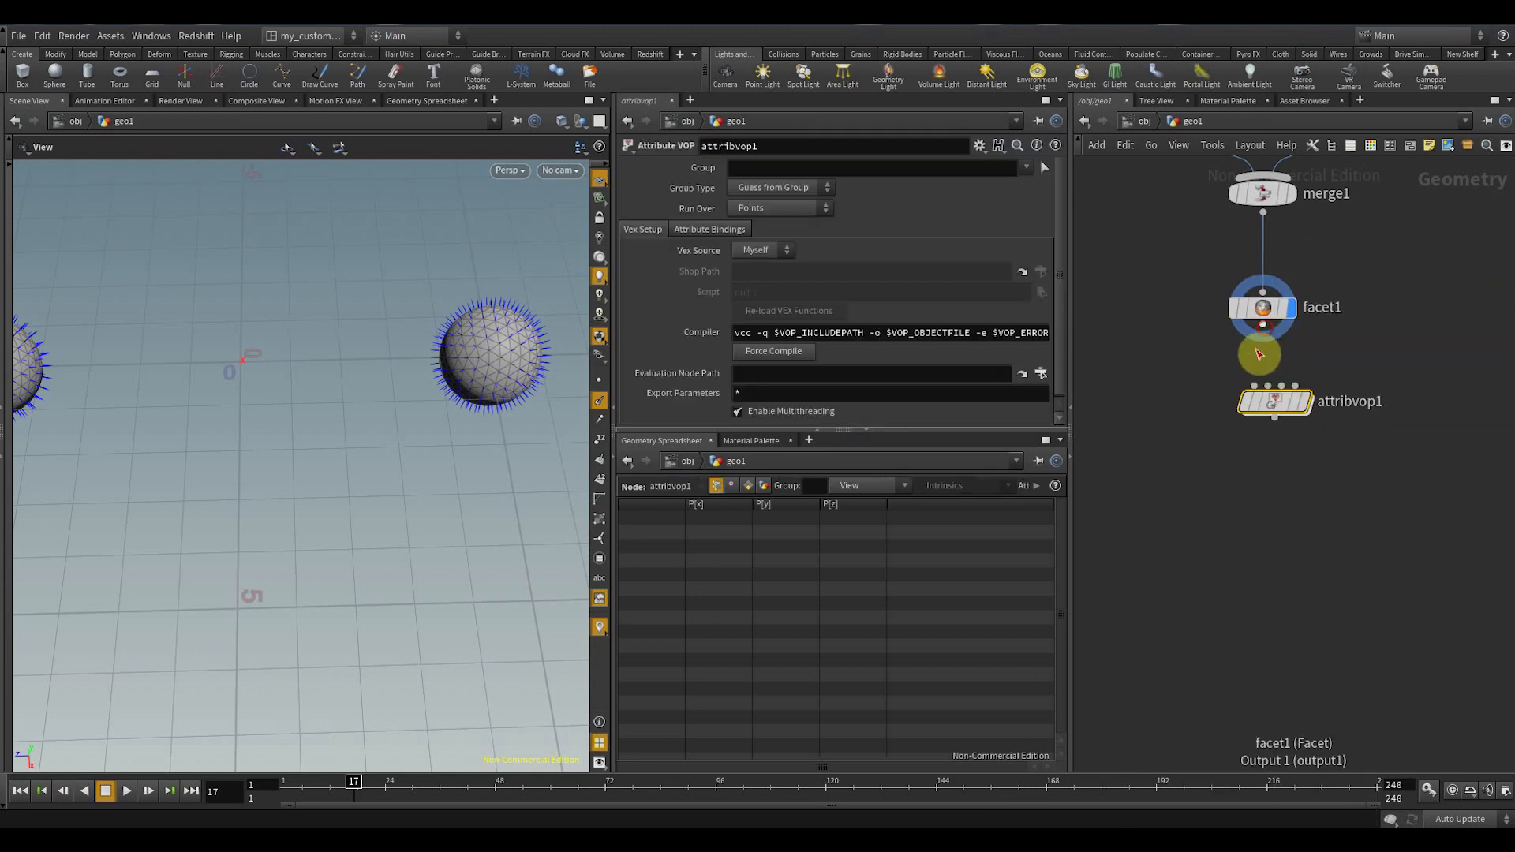
double_click(1269, 404)
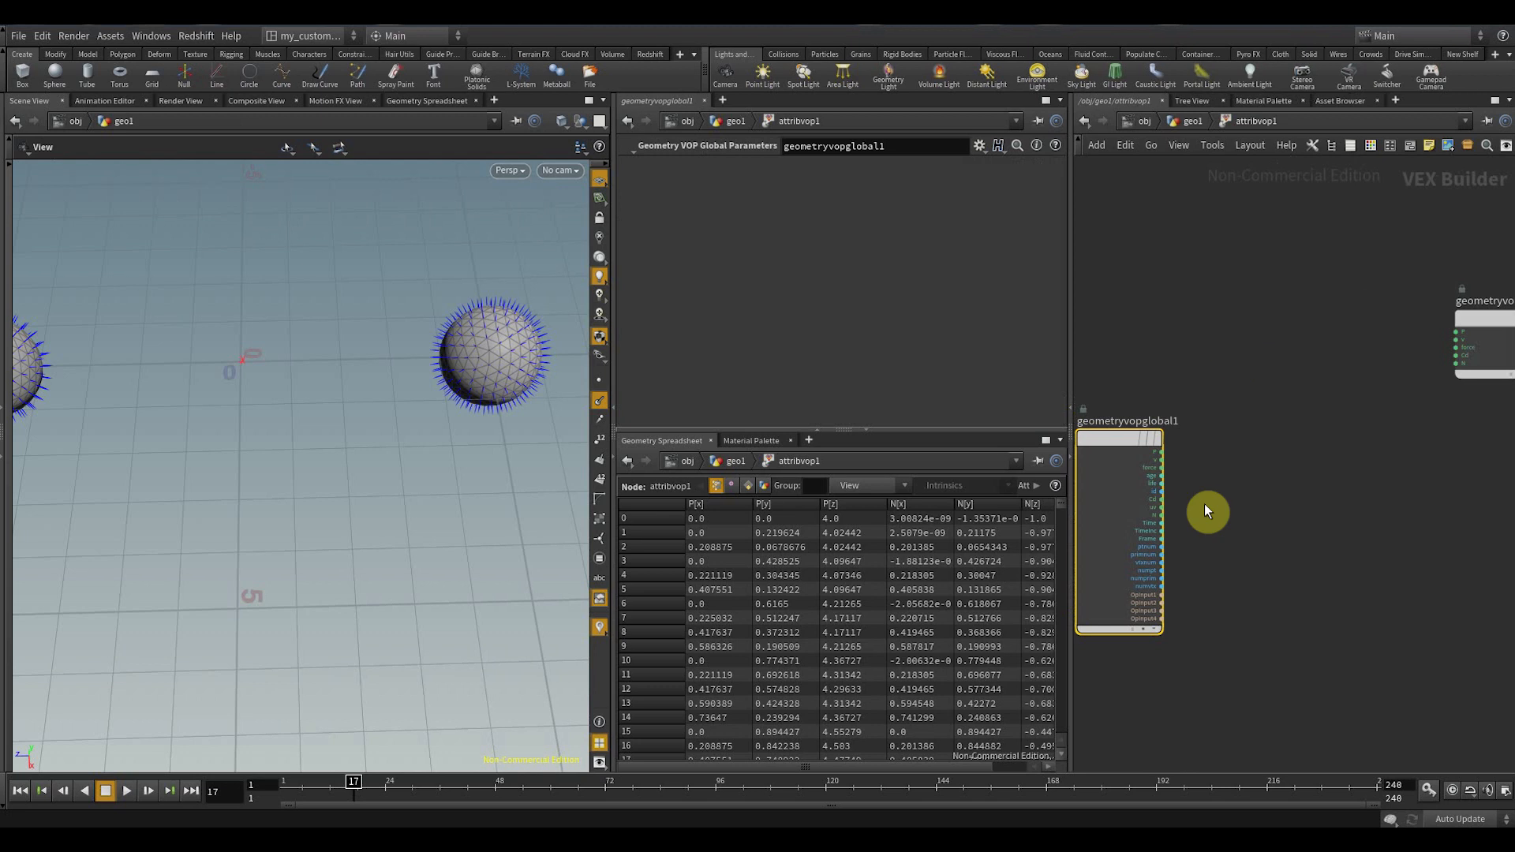
- Add a Cross Product node in the attribvop1 network and feed the global N into its vec1 input
key(Tab)
key(Escape)
click(1346, 418)
scroll(1349, 426, up, 2)
drag(1363, 387, 1294, 407)
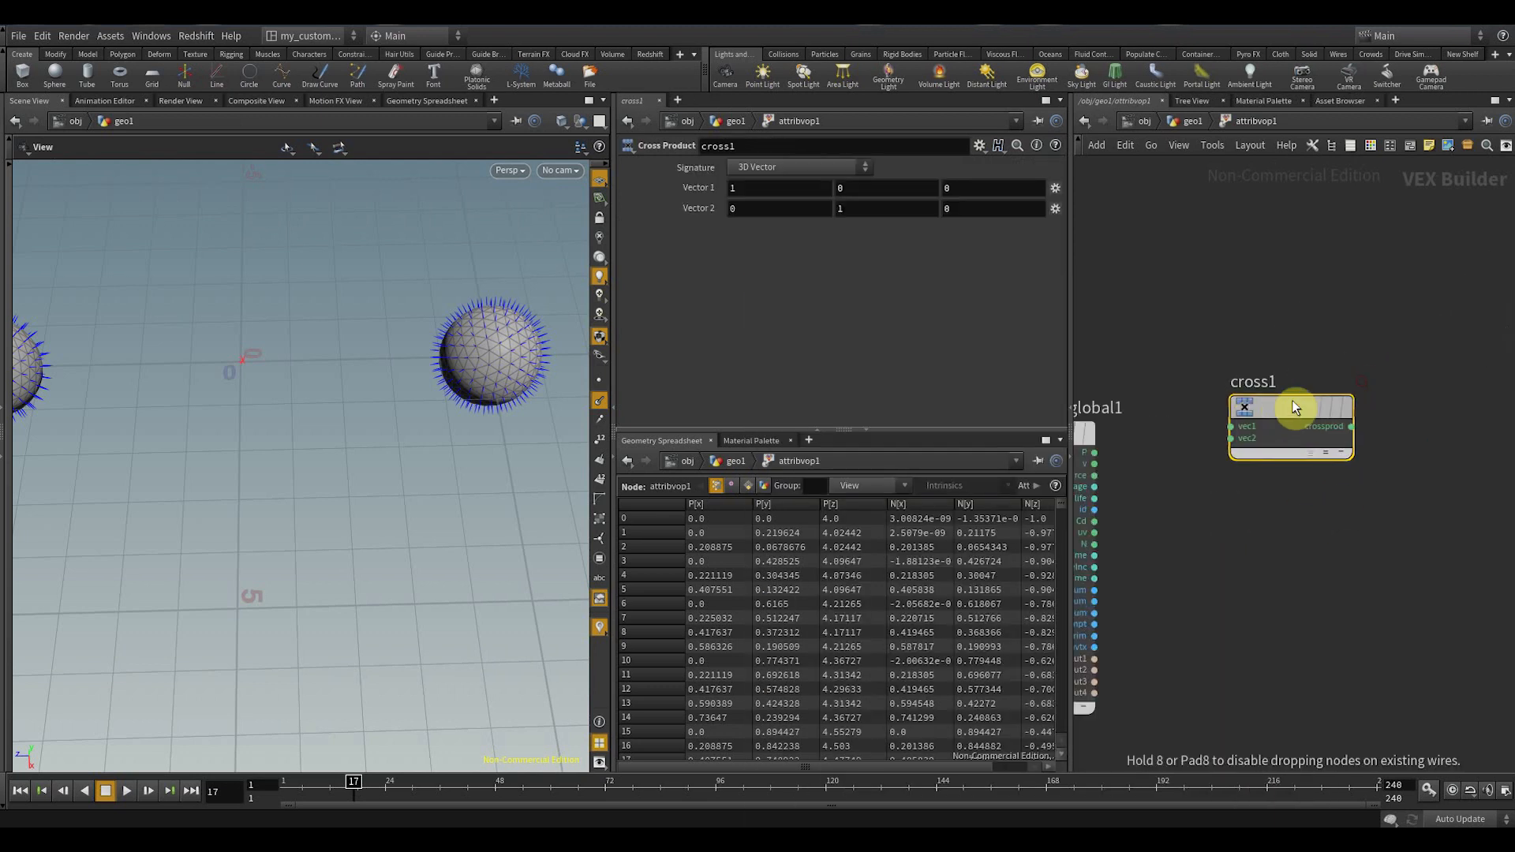
middle_drag(1133, 573, 1237, 490)
drag(1198, 459, 1334, 341)
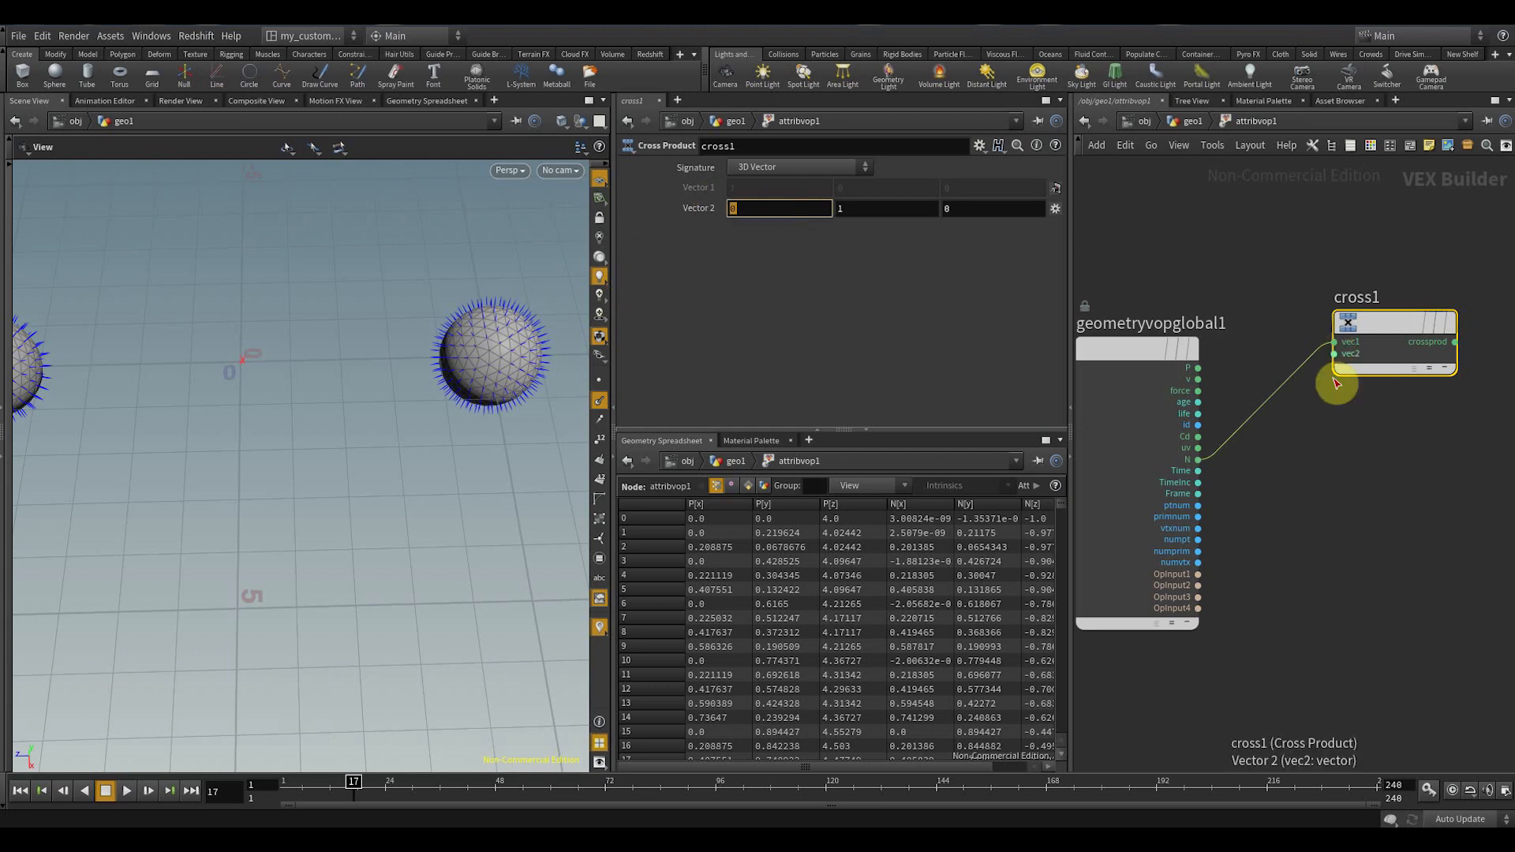
- Set the Cross Product's Vector 2 to 1, 0, 0
key(Tab)
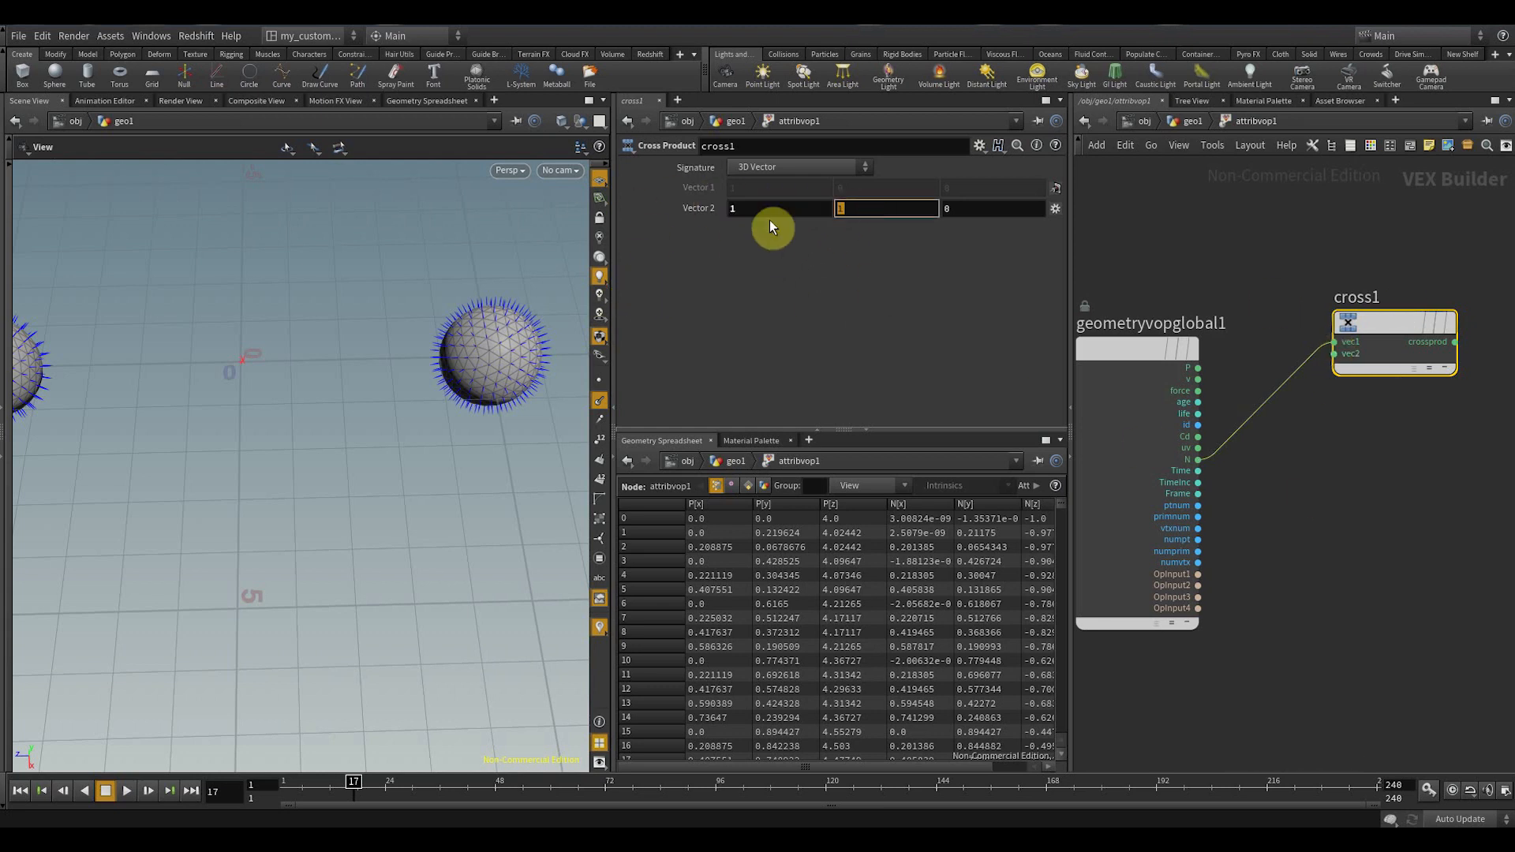
text(0)
key(Return)
- Wire the crossprod output of cross1 into the N input of geometryvopoutput1
middle_drag(1418, 514, 1407, 517)
scroll(1407, 517, down, 3)
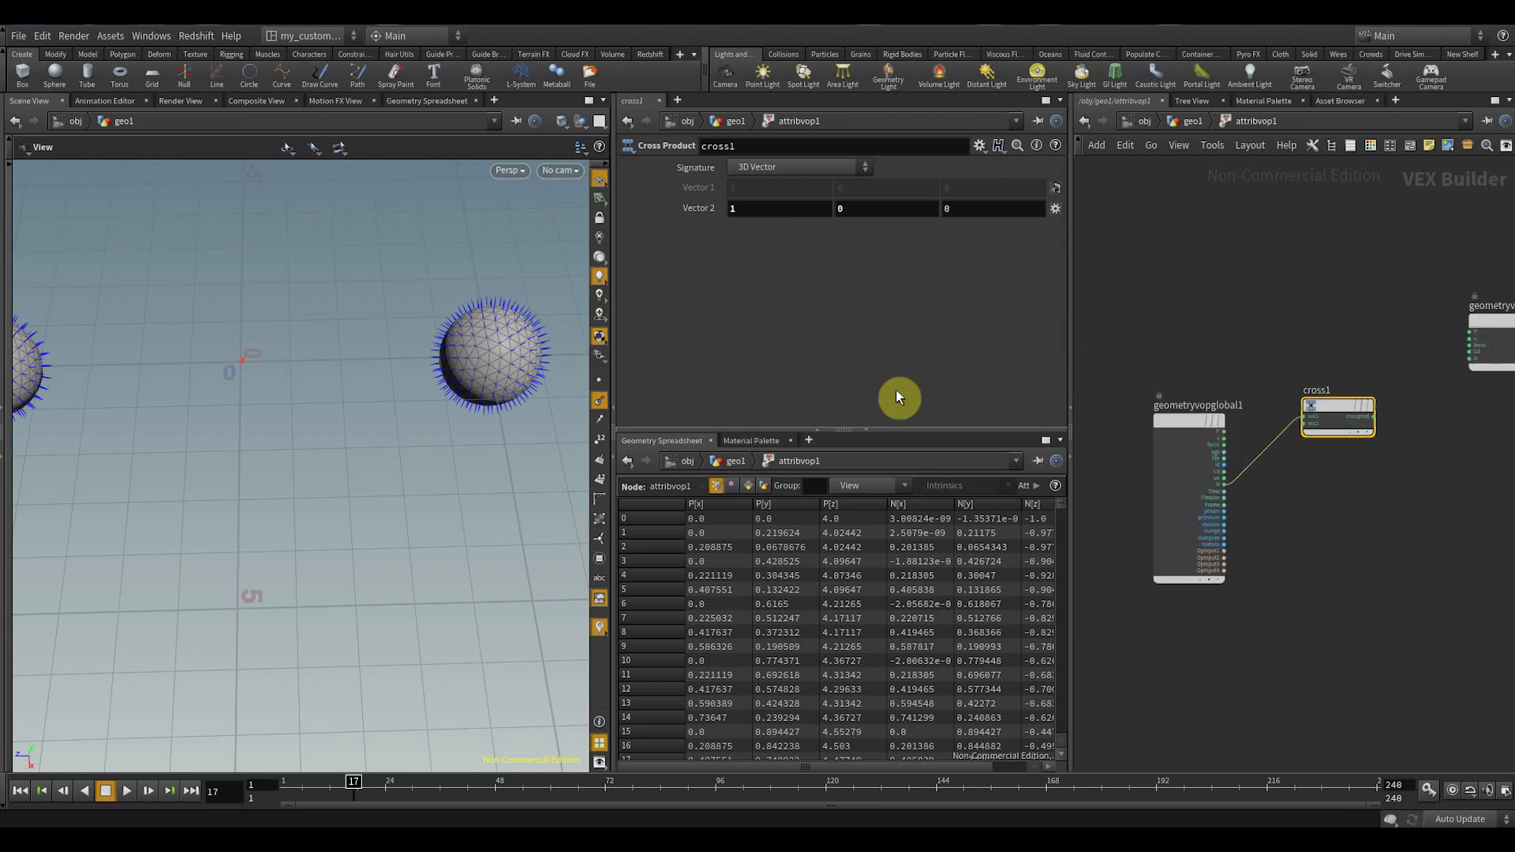
middle_drag(1454, 445, 1262, 491)
scroll(1253, 472, up, 3)
drag(1156, 464, 1315, 355)
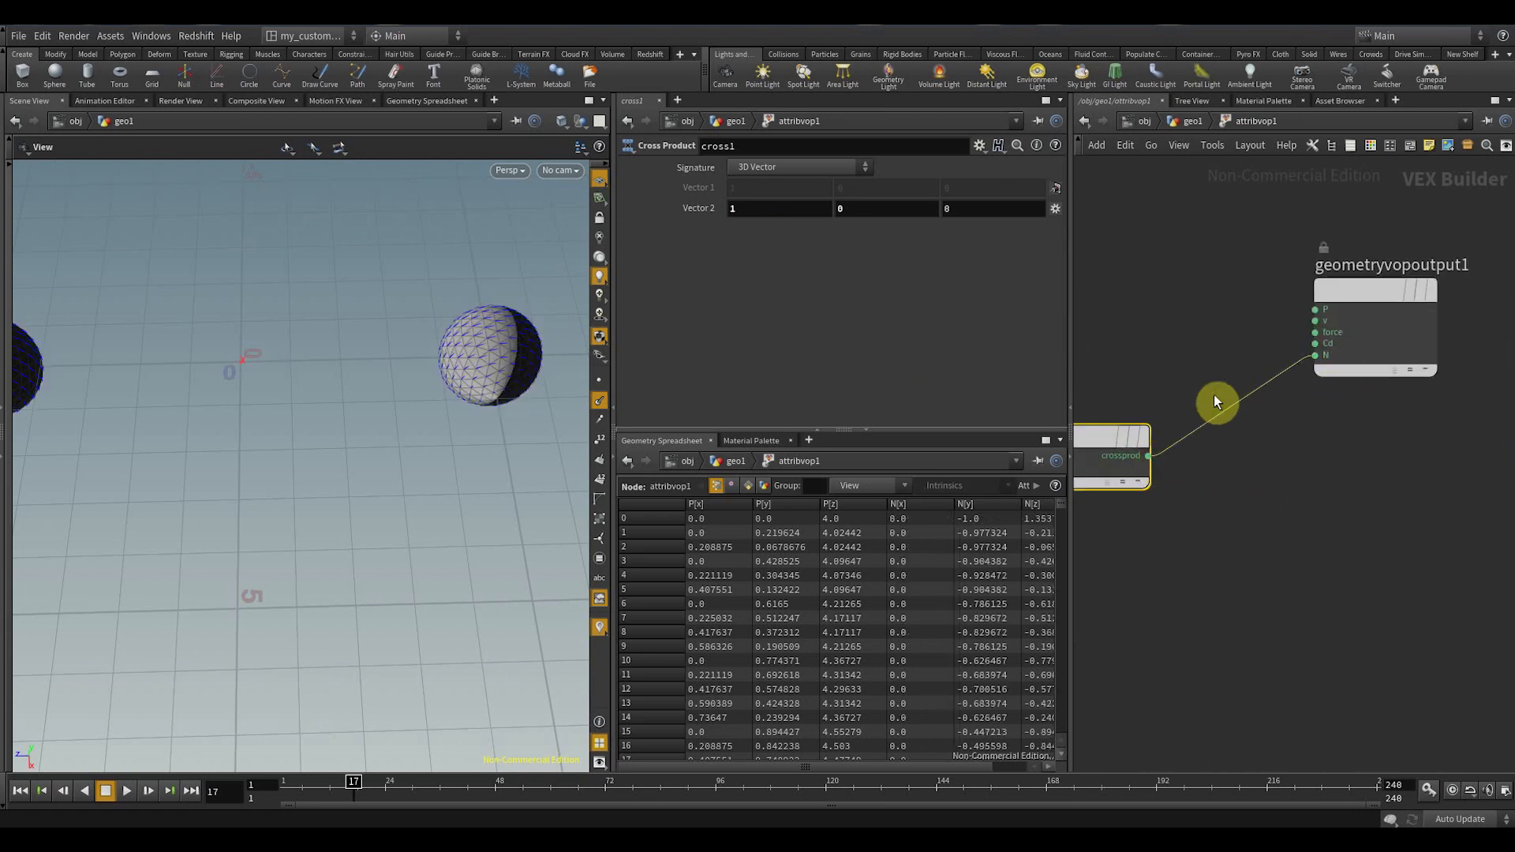
- Examine the recalculated normals on both spheres up close from several angles
drag(416, 339, 388, 369)
middle_drag(387, 369, 44, 419)
right_drag(44, 419, 531, 335)
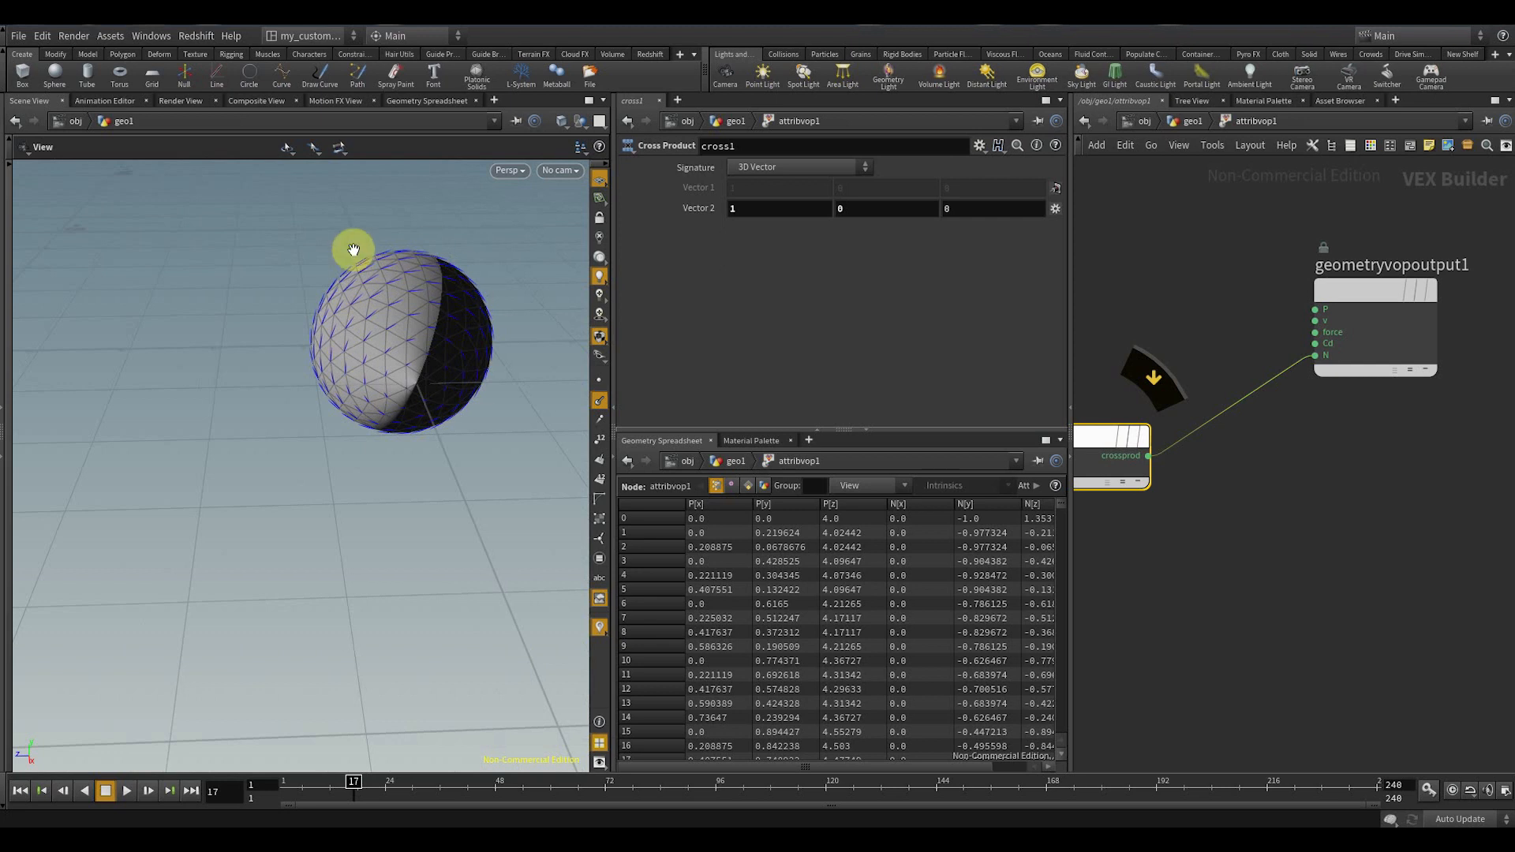
drag(300, 306, 321, 366)
middle_drag(450, 410, 307, 396)
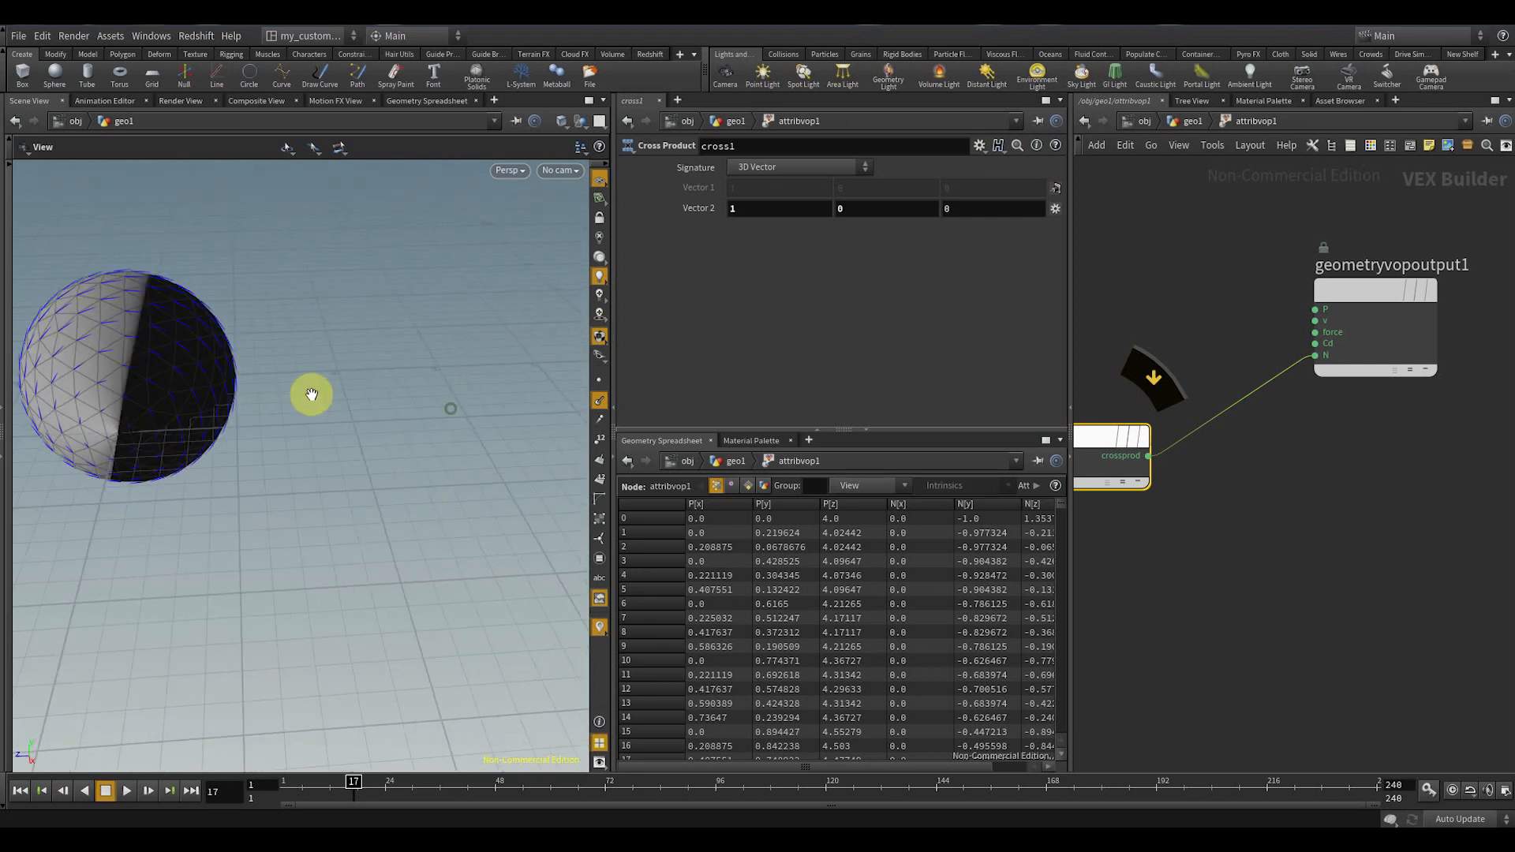
right_drag(307, 396, 413, 439)
right_drag(445, 354, 298, 456)
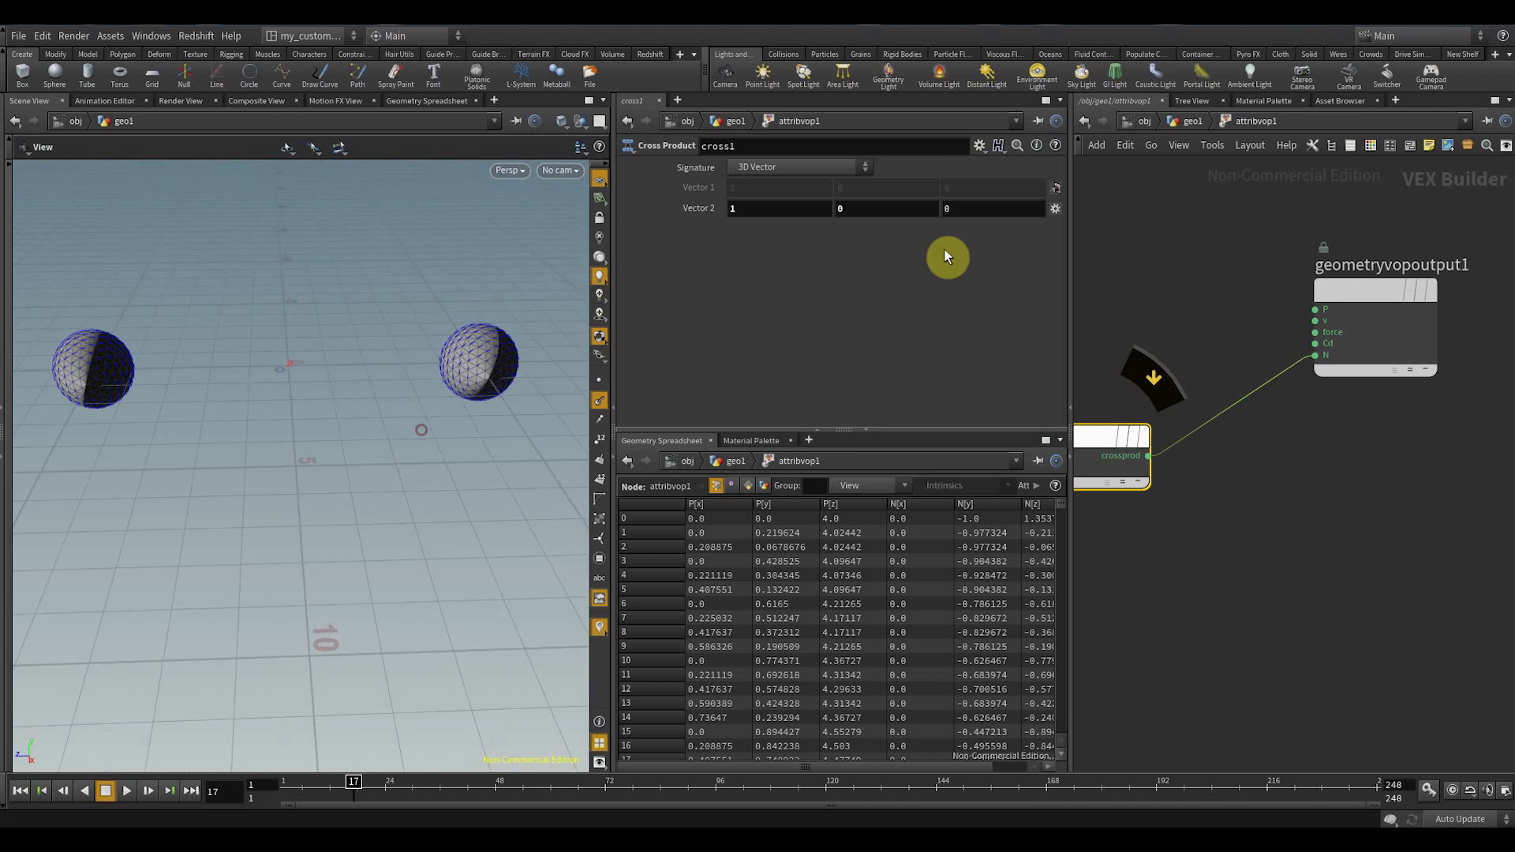
- Return to the geo1 network and move facet1 slightly farther above attribvop1
click(1193, 121)
middle_drag(1291, 501, 1296, 460)
scroll(1296, 458, down, 4)
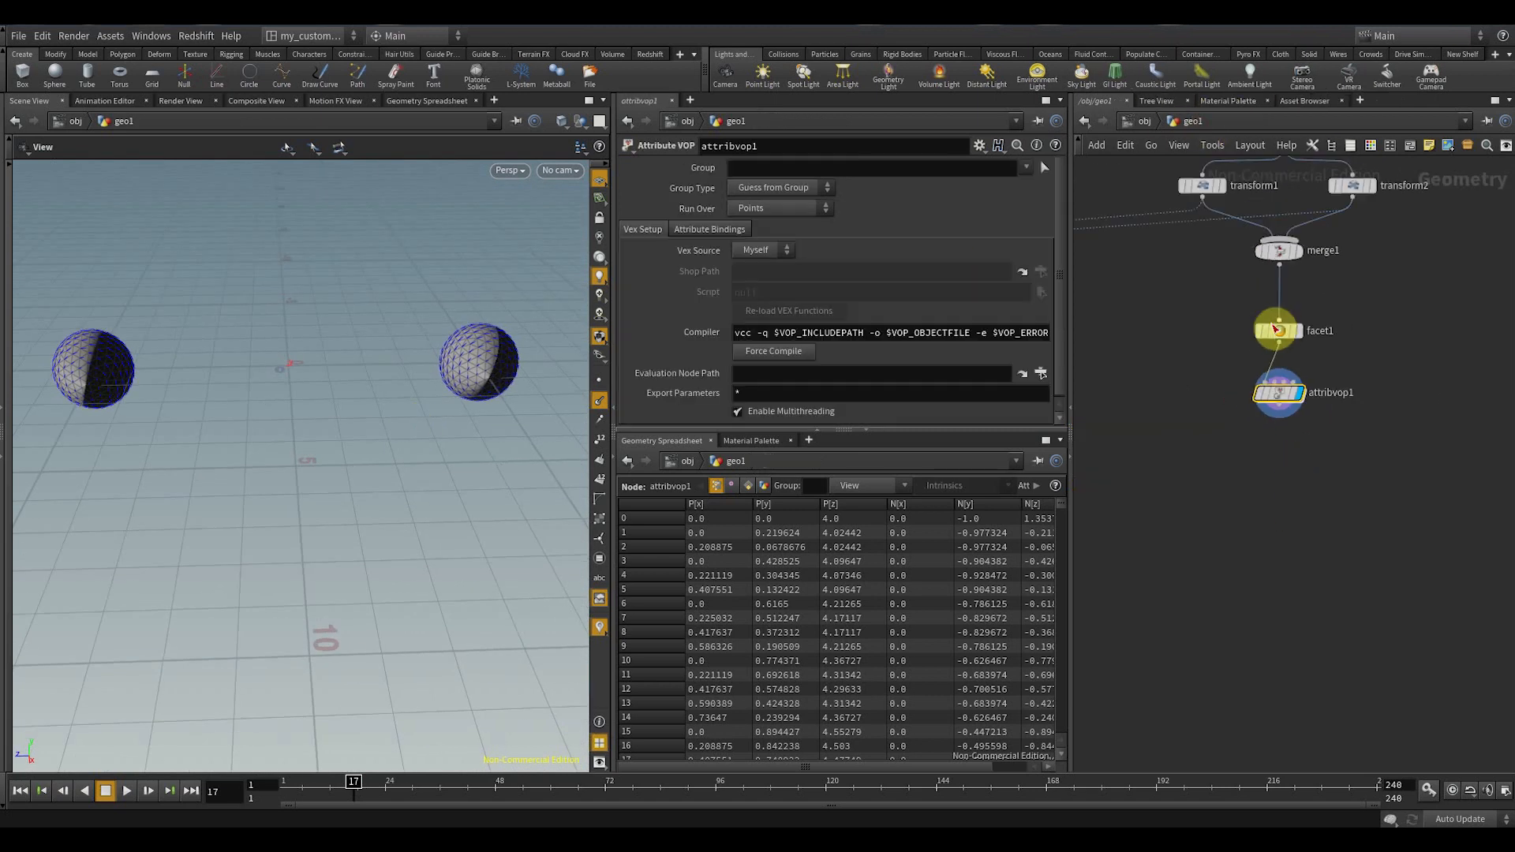
drag(1275, 330, 1278, 319)
drag(1167, 360, 1427, 452)
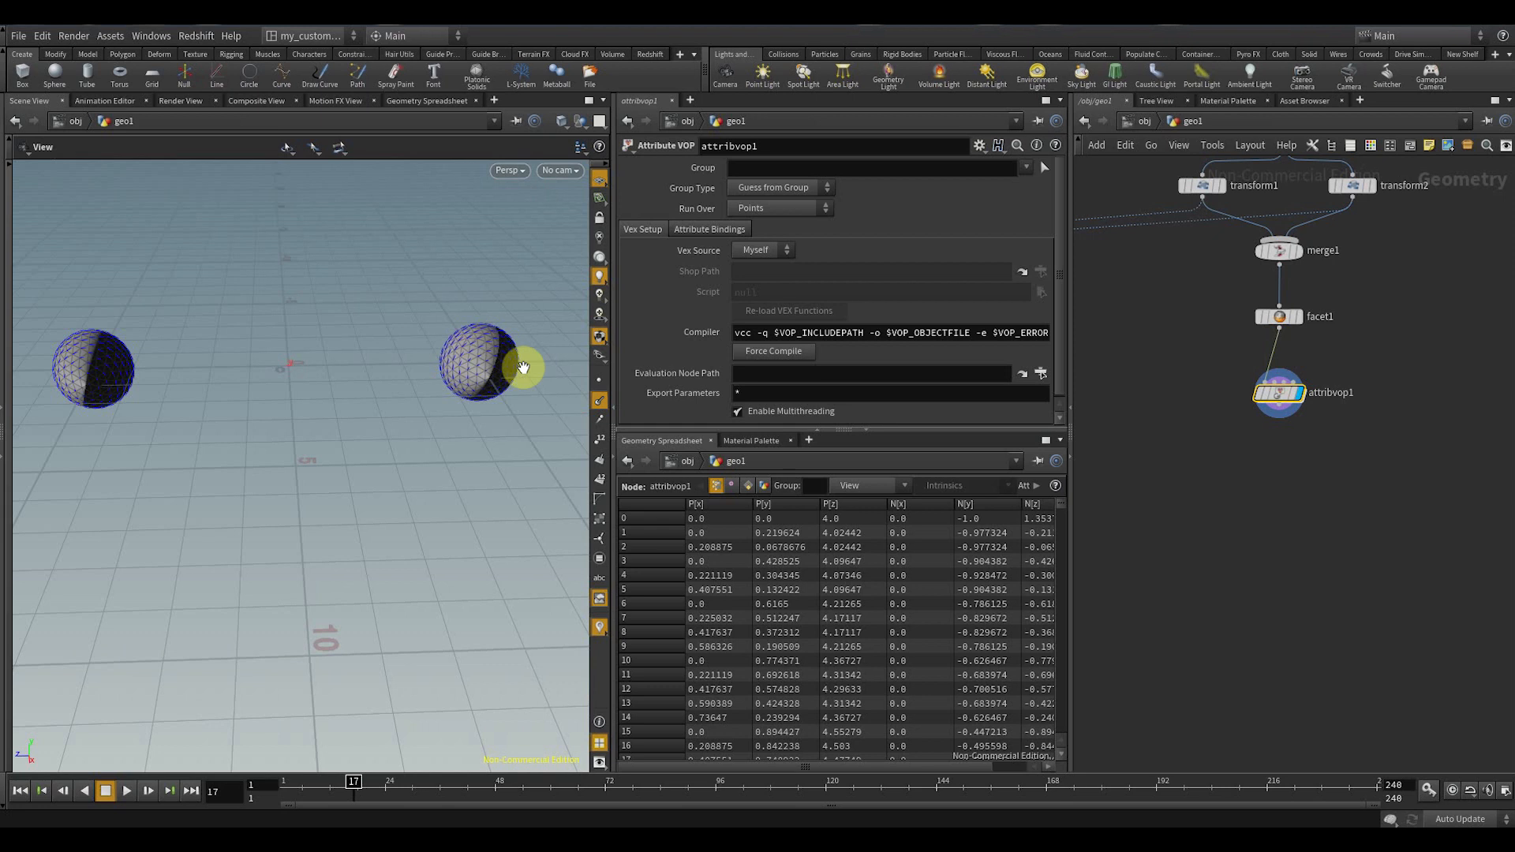
- Add a Solver node below attribvop1 in the geo1 network
scroll(1221, 489, down, 2)
middle_drag(1157, 539, 1275, 448)
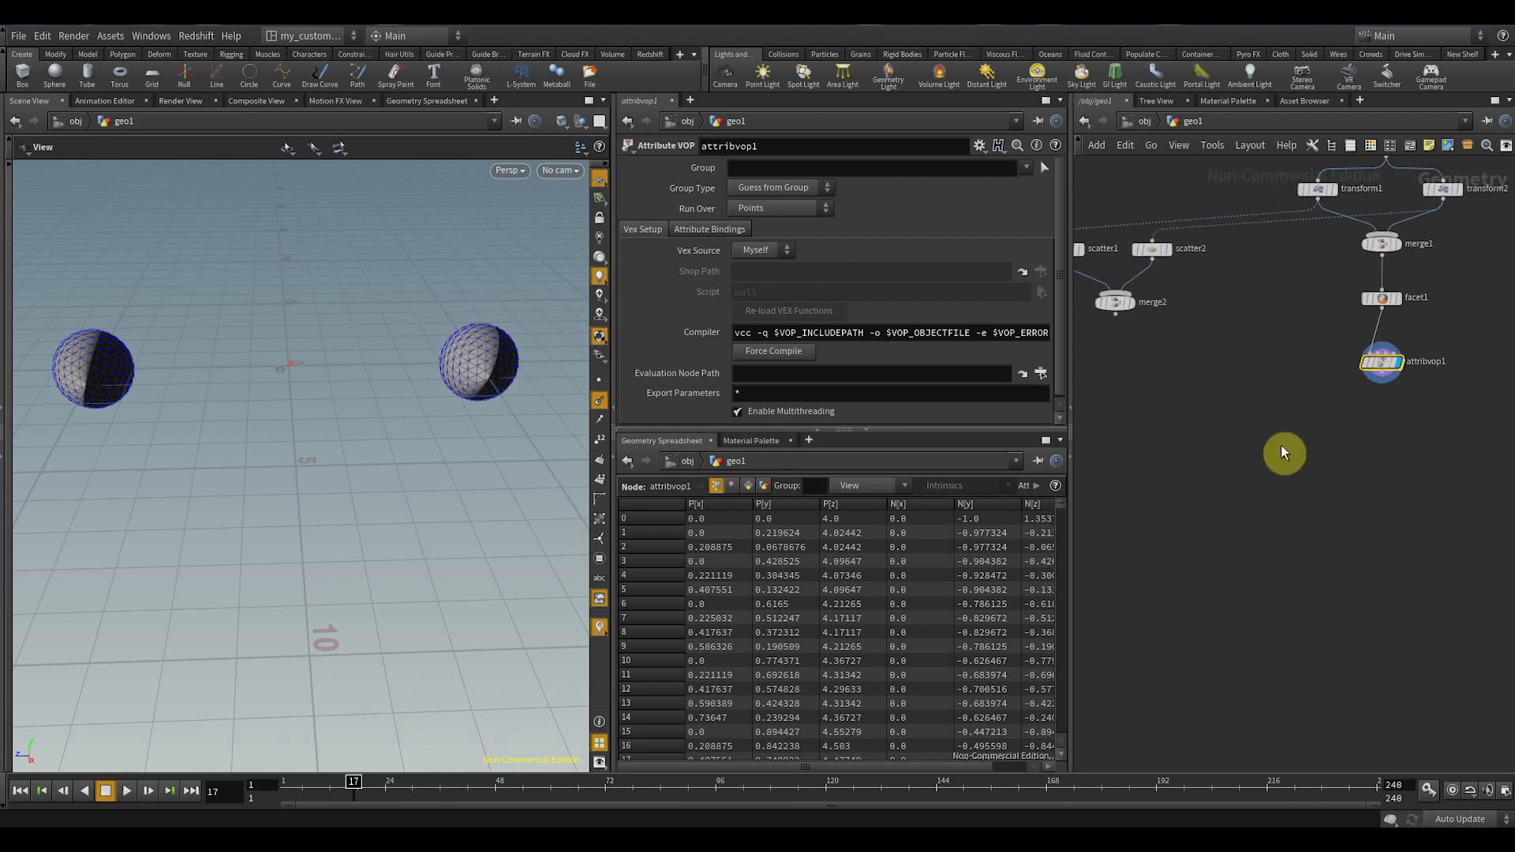
key(Tab)
text(sol)
key(Return)
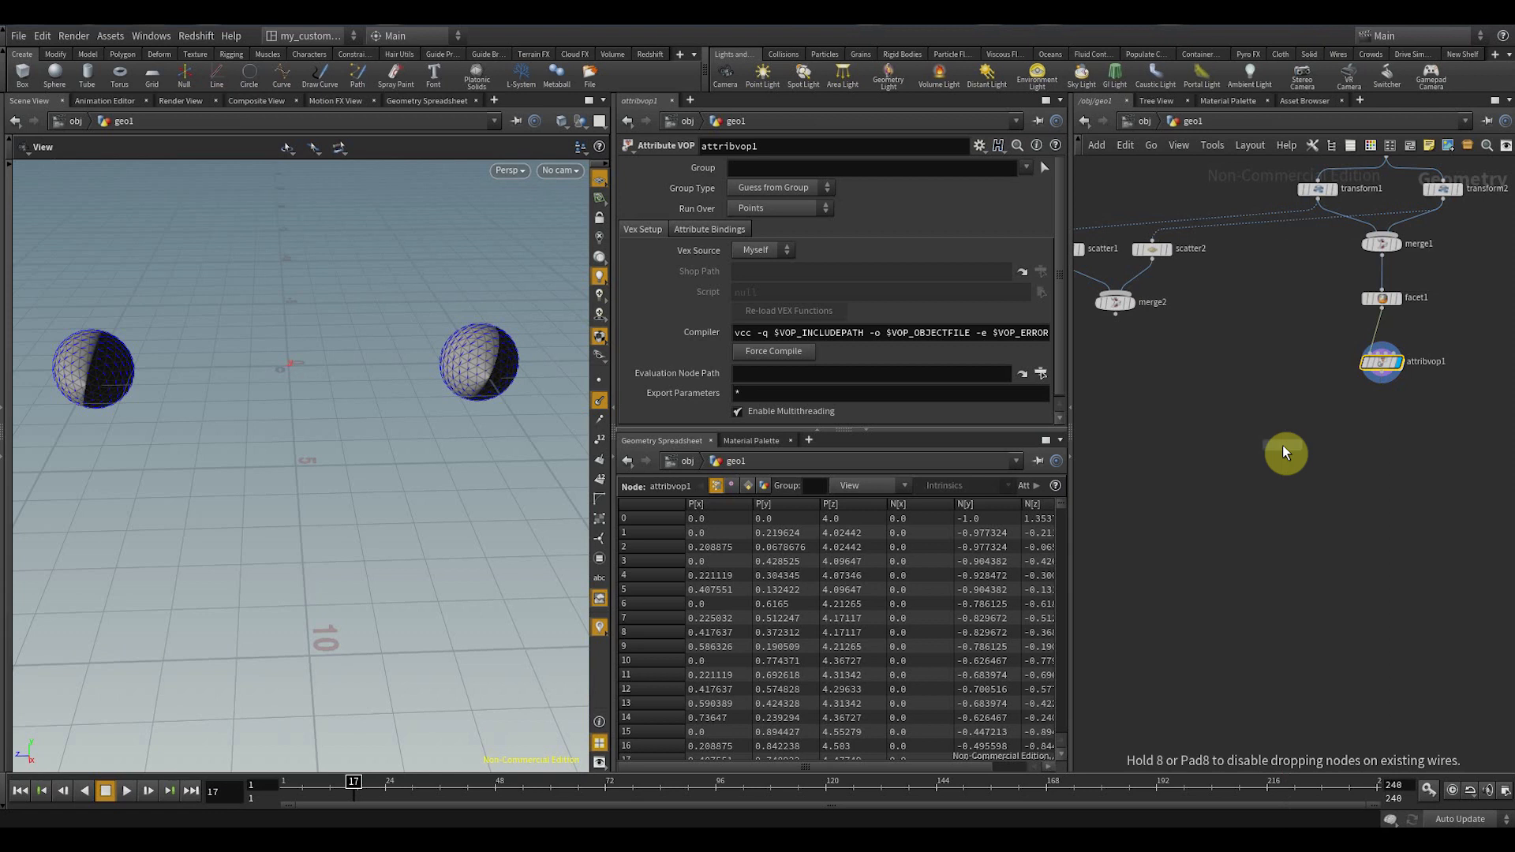
scroll(1302, 442, up, 2)
click(1316, 414)
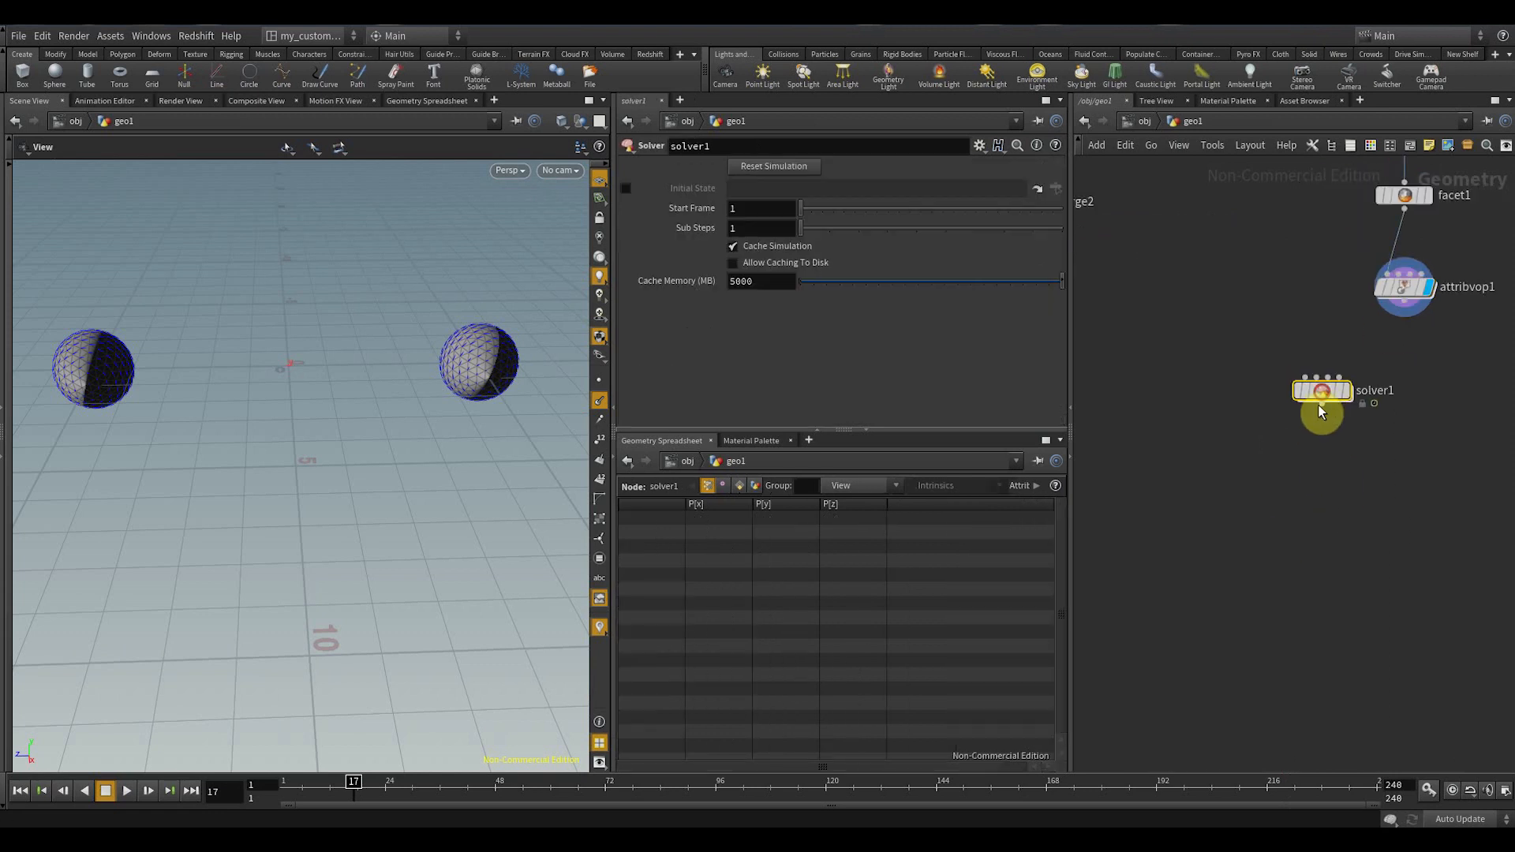
- Feed merge2 into the first input of solver1 and attribvop1 into its second input
middle_drag(1317, 405, 1420, 502)
click(1100, 270)
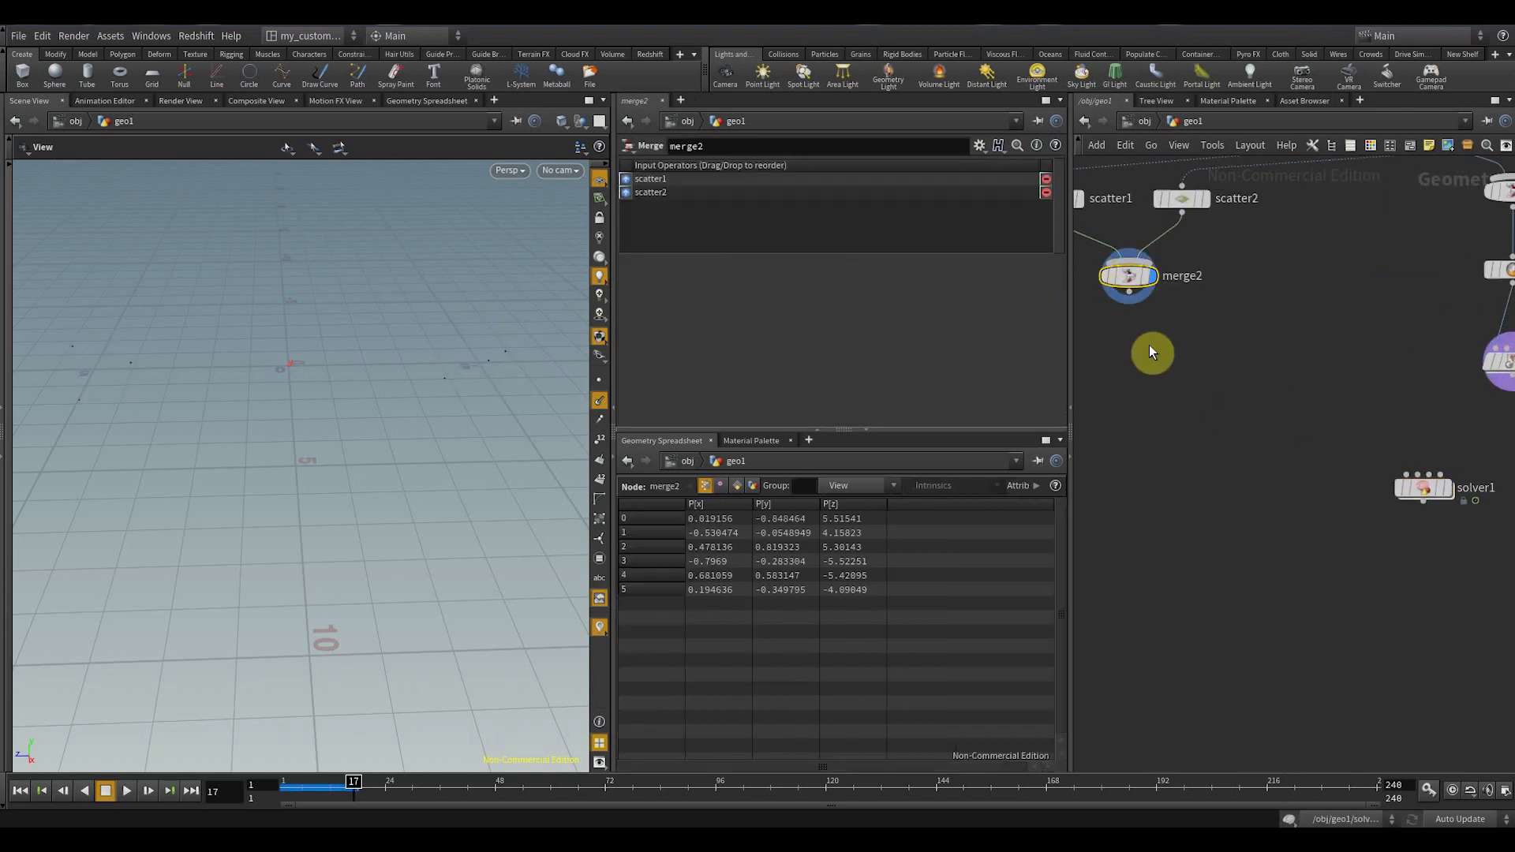
drag(1129, 298, 1405, 473)
middle_drag(1443, 435, 1361, 413)
scroll(1361, 414, up, 2)
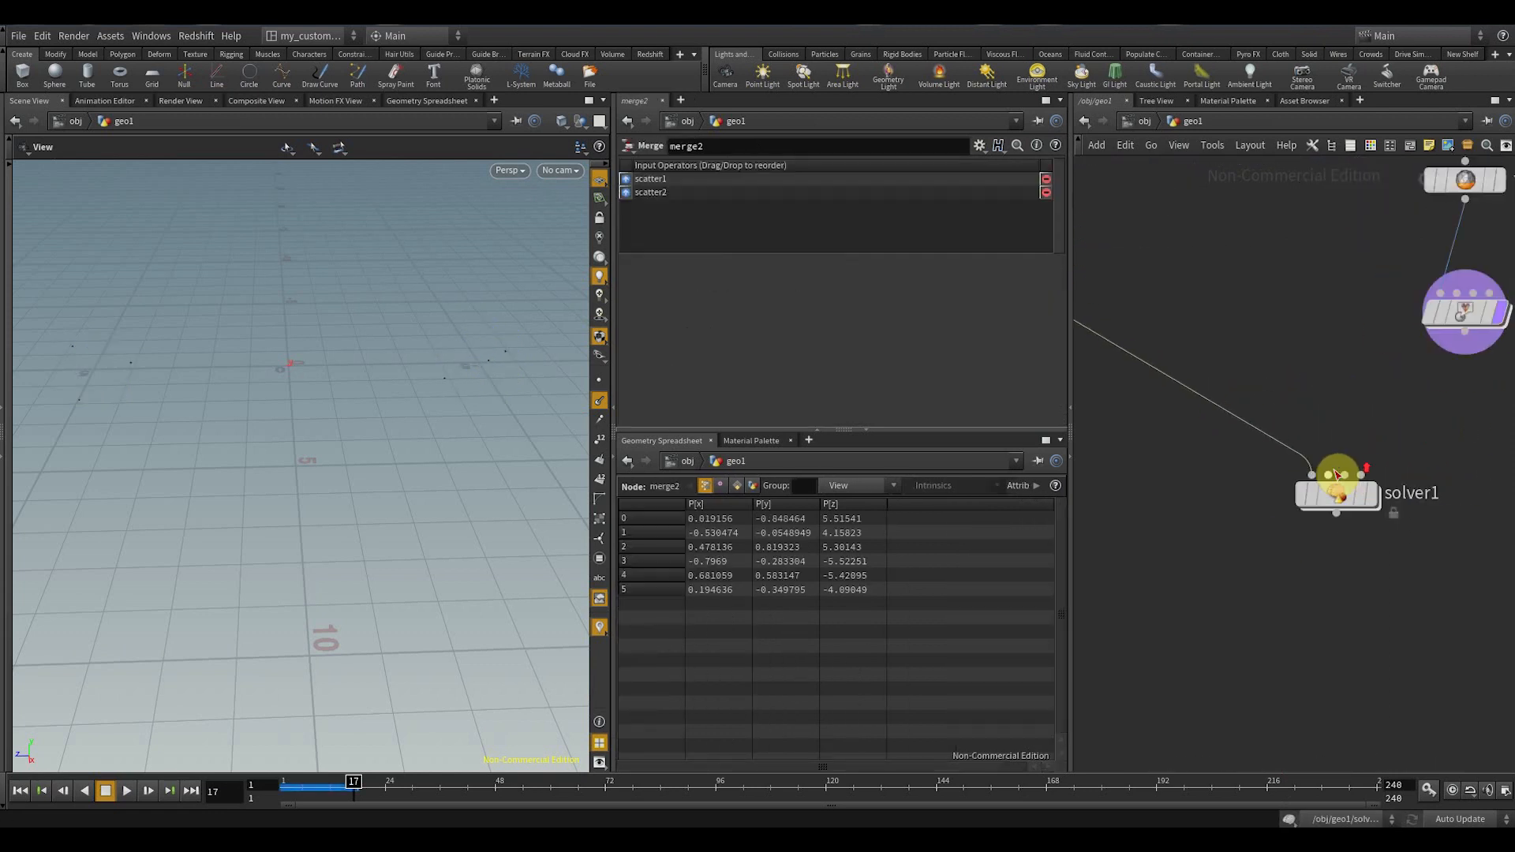
drag(1328, 475, 1469, 365)
middle_drag(1486, 418, 1314, 446)
drag(1388, 405, 1192, 299)
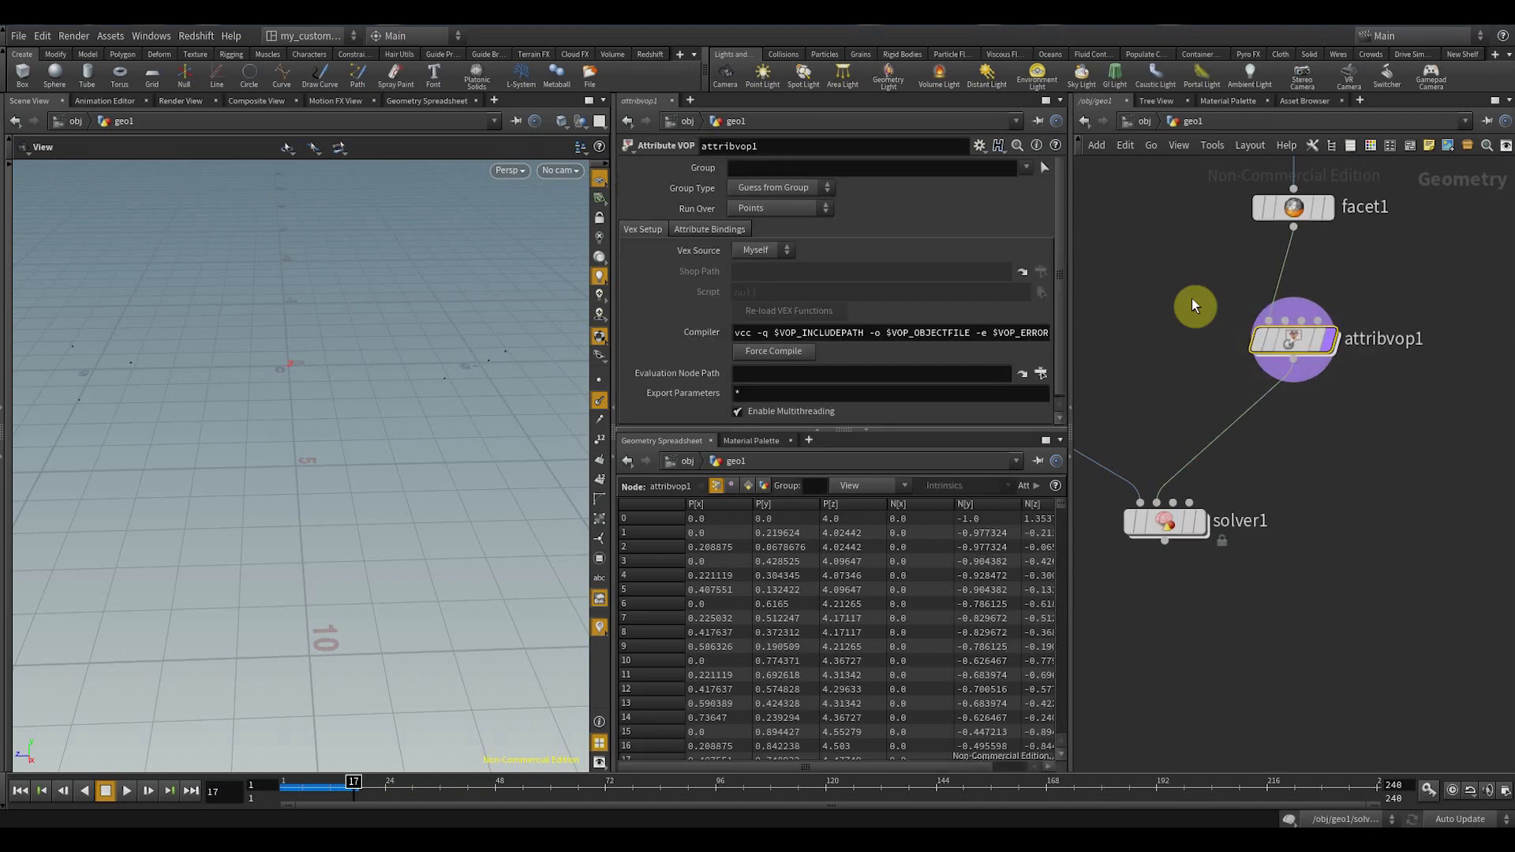
- Display attribvop1 and rewind the timeline to frame 1
click(1306, 352)
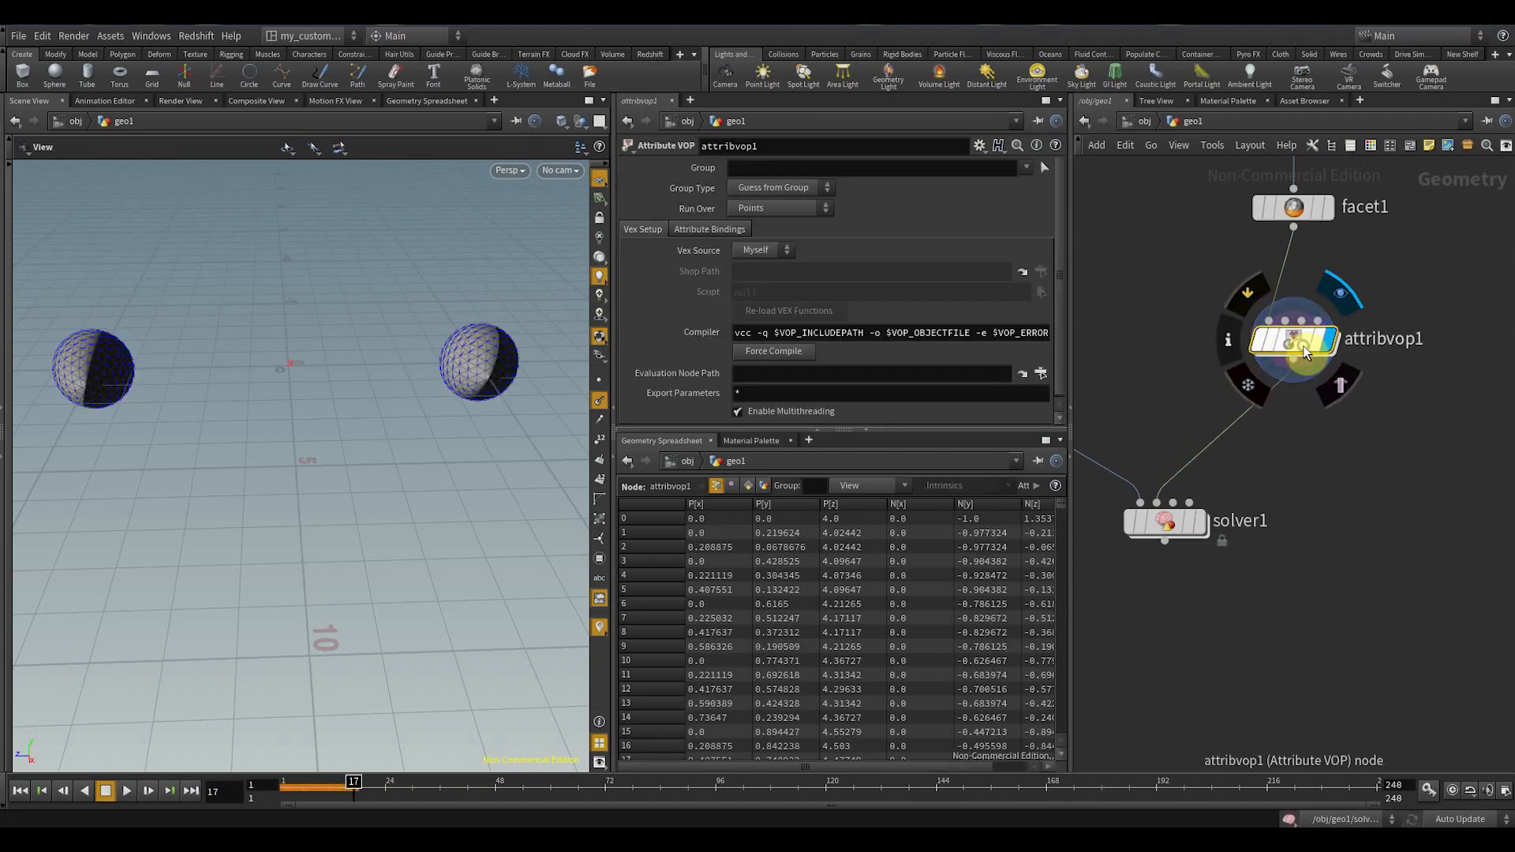
middle_drag(1283, 461, 1322, 380)
drag(309, 781, 179, 781)
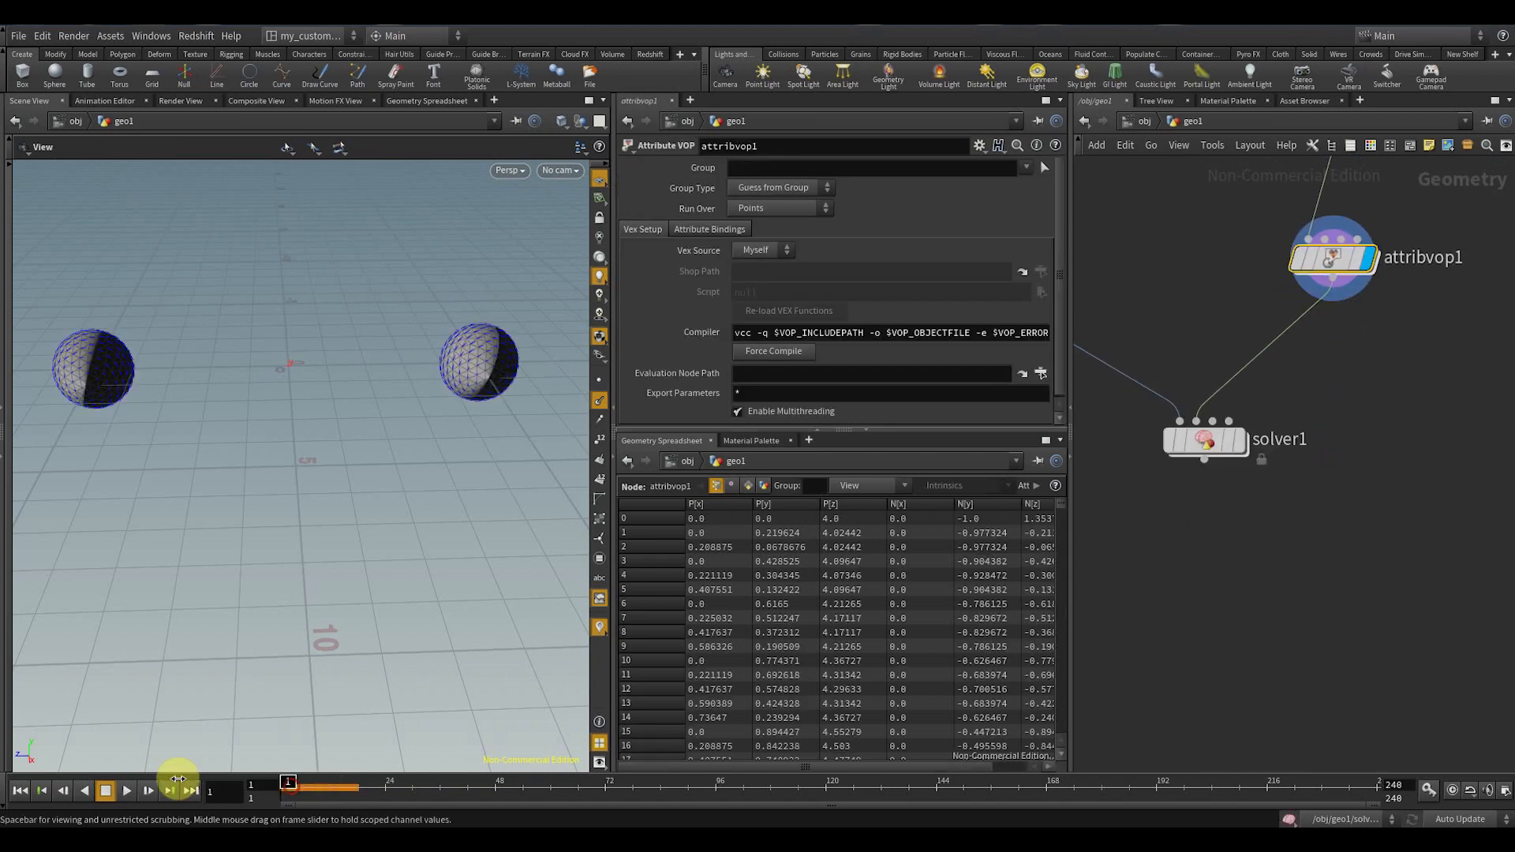
- Display solver1, open its inner network and move Prev_Frame farther away from the Input_1 node
click(1207, 442)
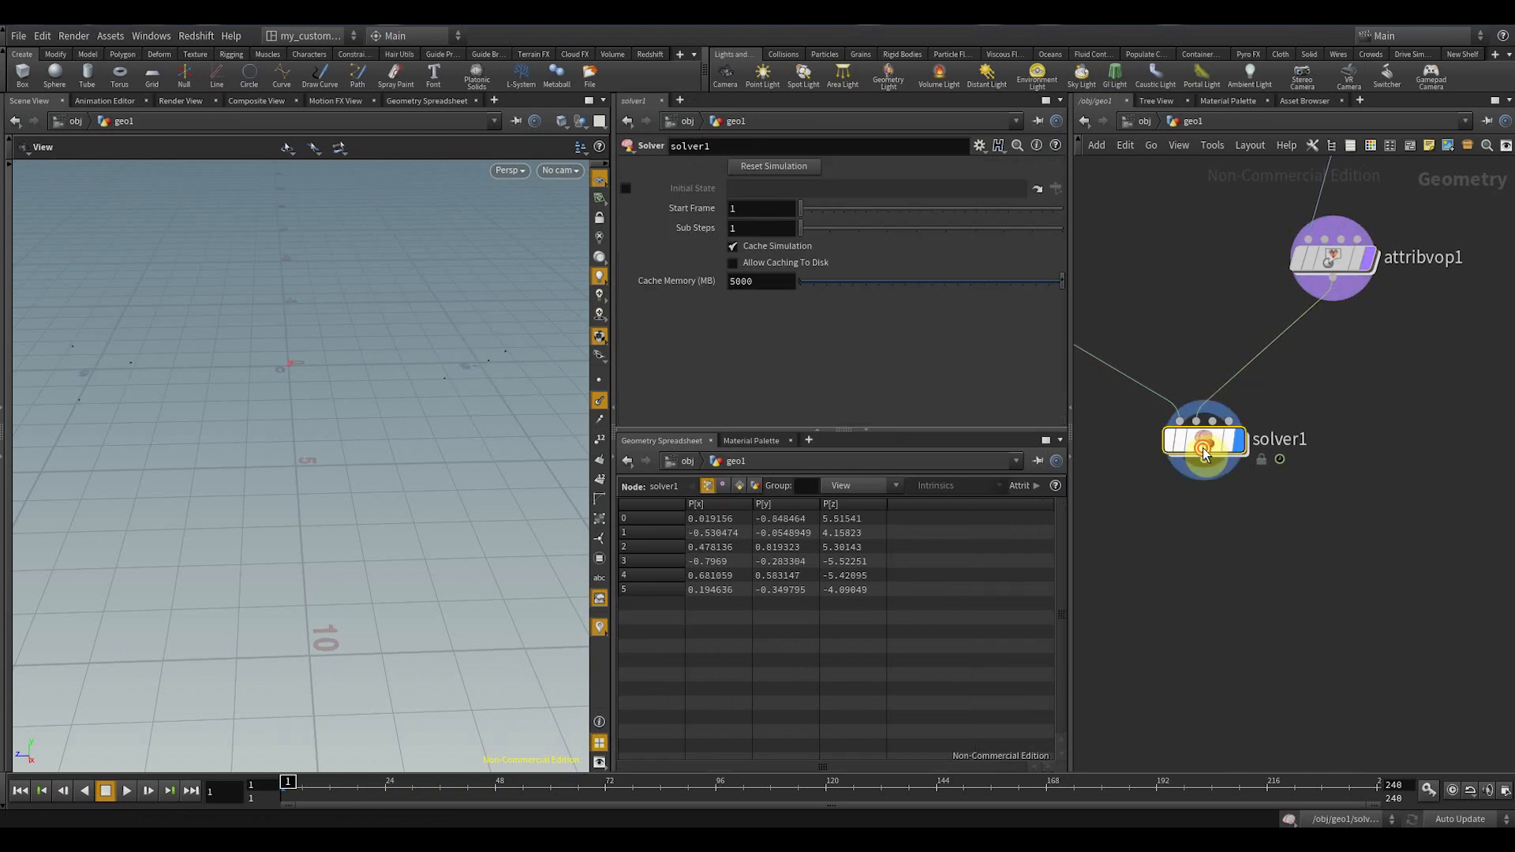
double_click(1207, 441)
middle_drag(1202, 638, 1192, 574)
scroll(1194, 553, up, 2)
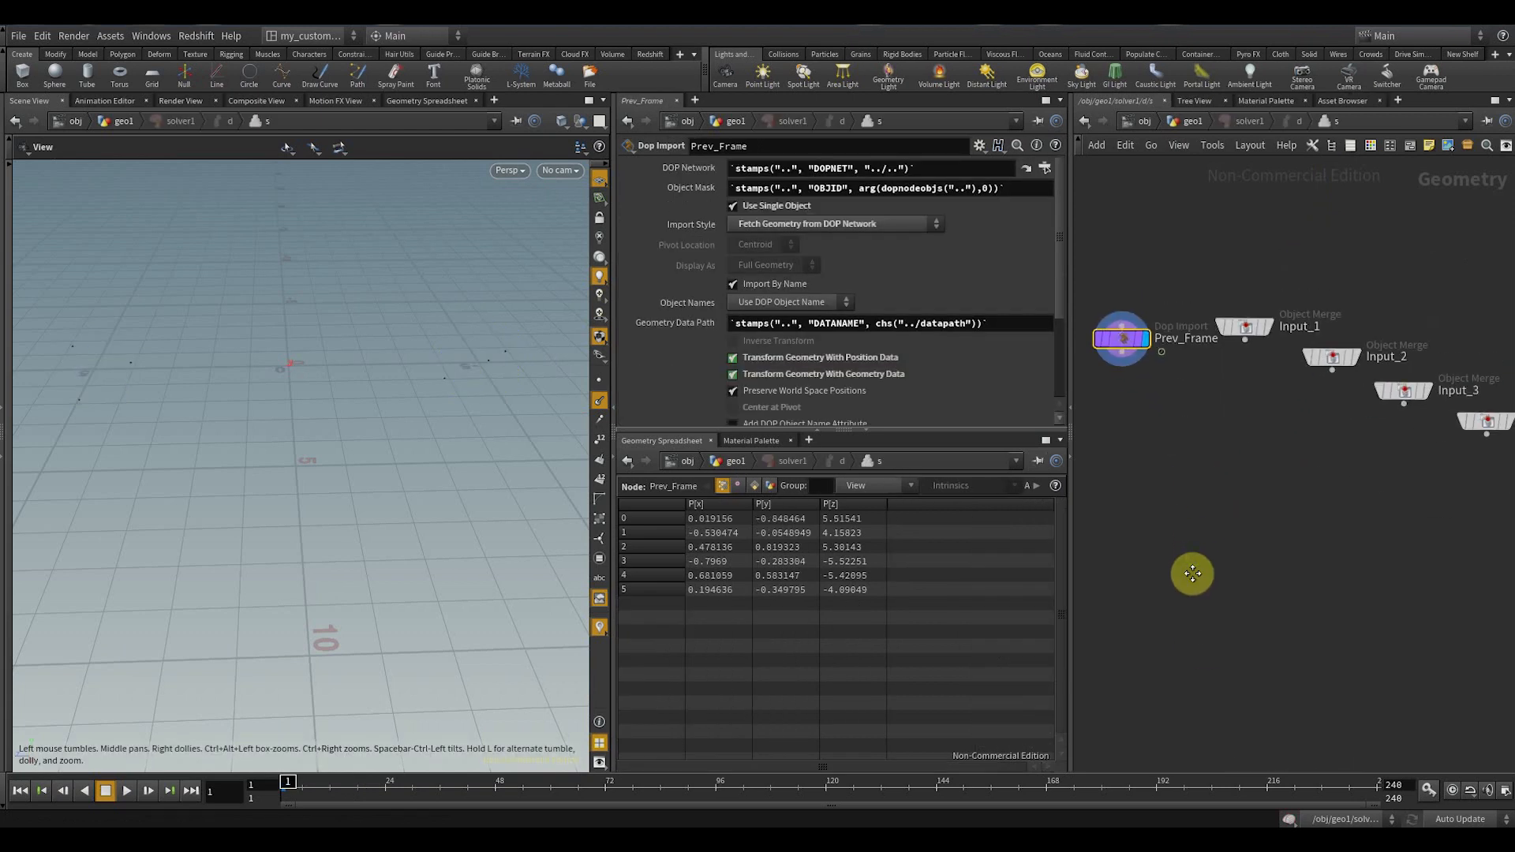
middle_drag(1149, 405, 1229, 425)
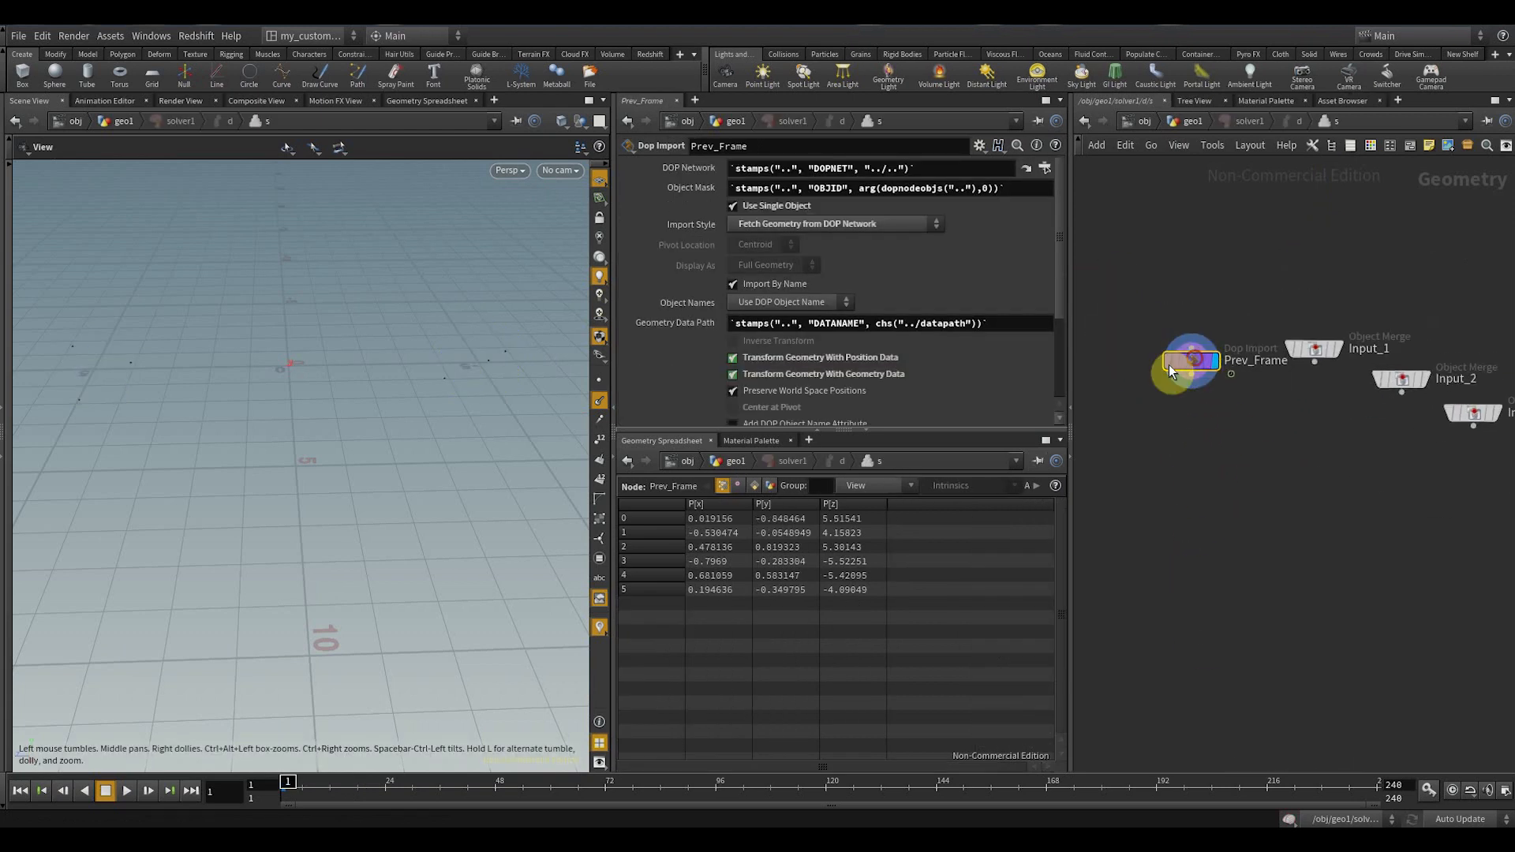
drag(1170, 370, 1129, 376)
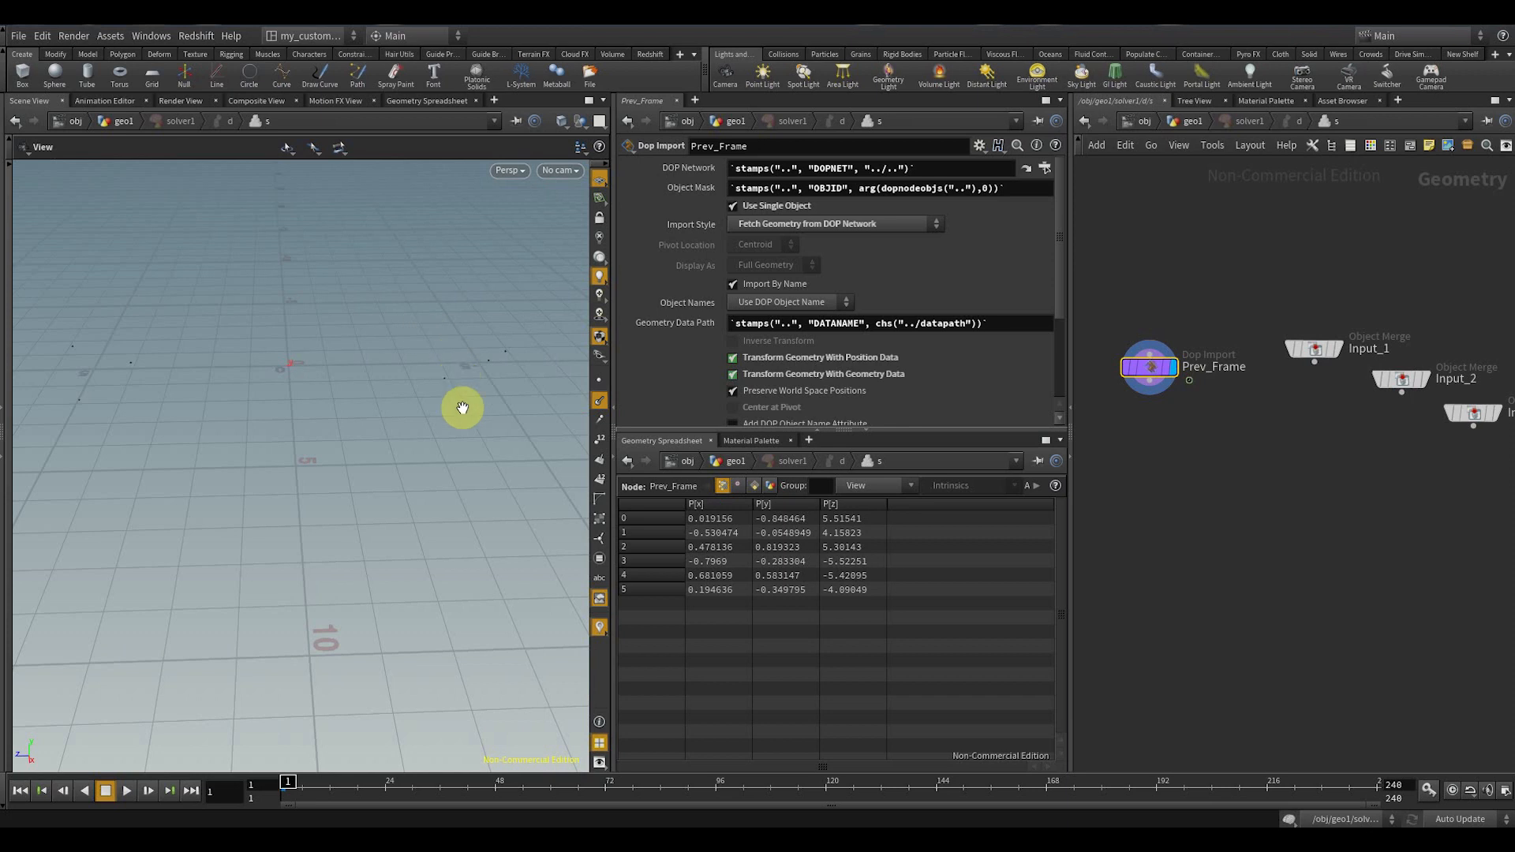
- Add an Attribute VOP inside the solver, feeding Prev_Frame into its first input and Input_2 into its second
middle_drag(1277, 523, 1255, 501)
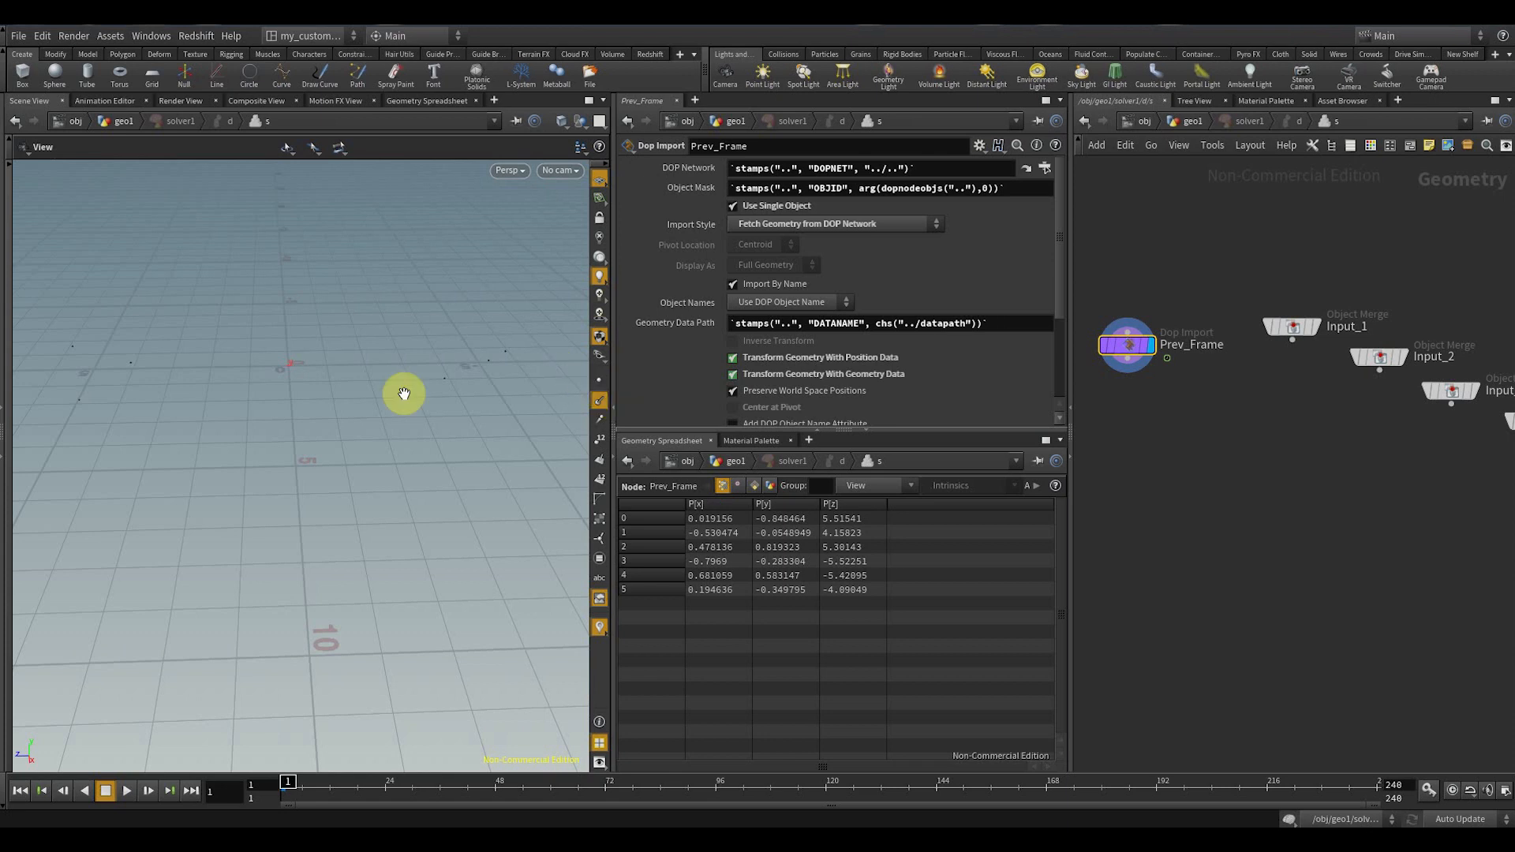
drag(444, 373, 452, 391)
key(Tab)
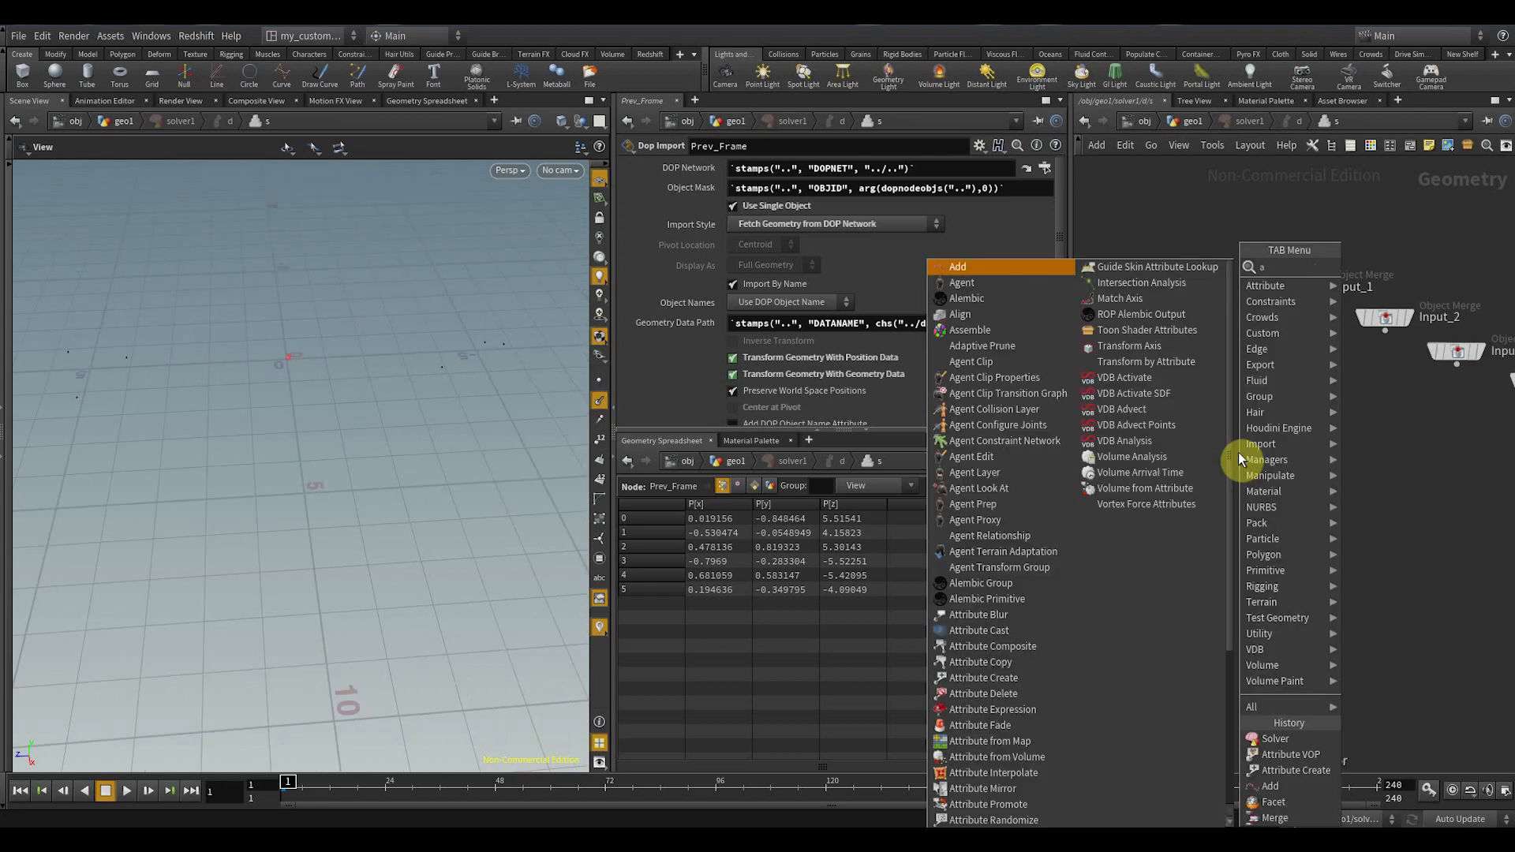
click(1408, 287)
click(1280, 459)
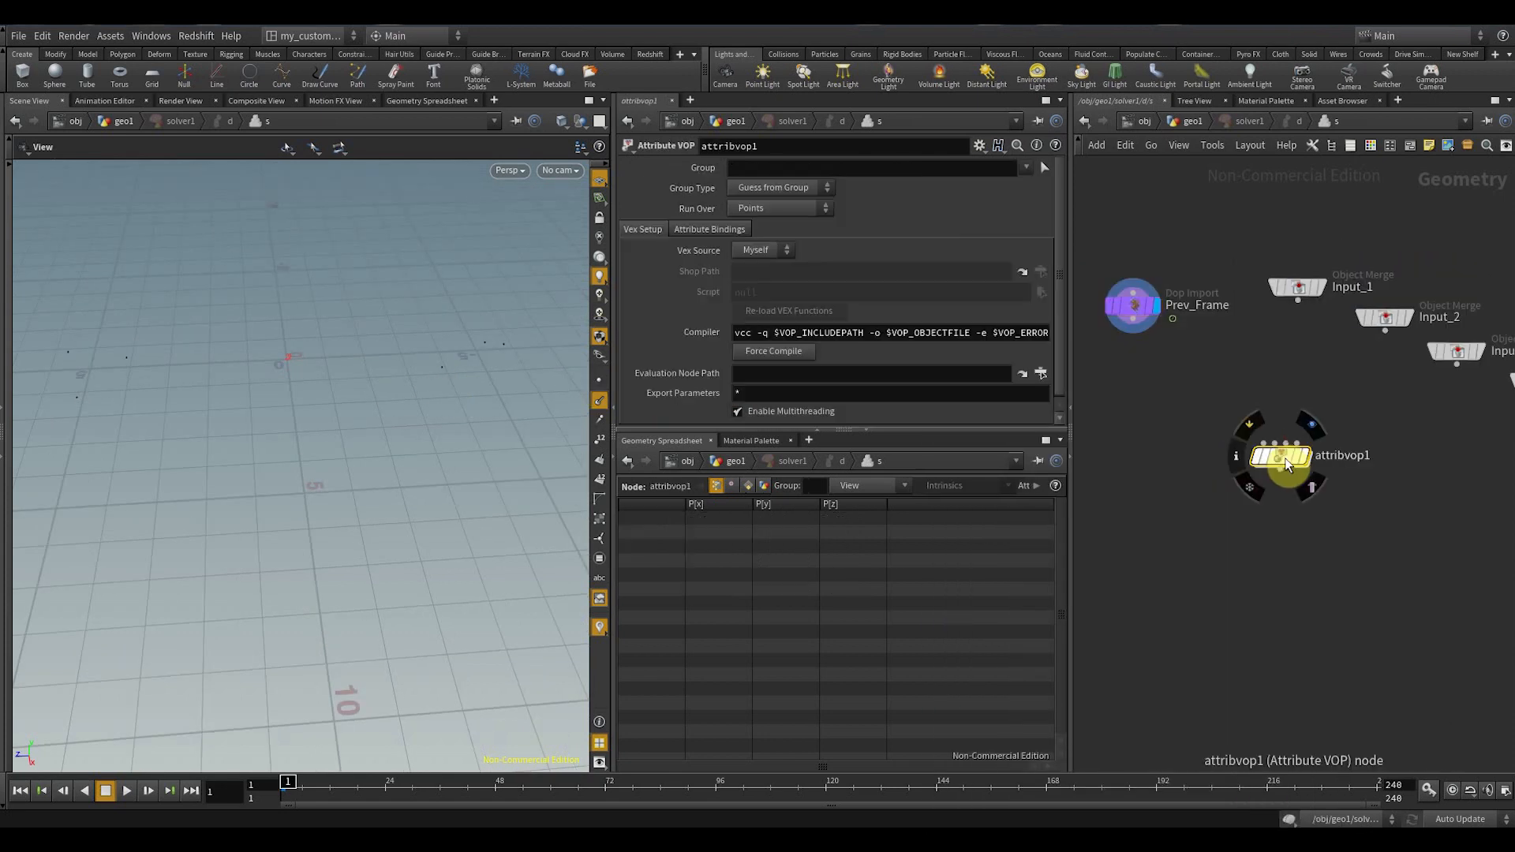
scroll(1255, 473, up, 2)
drag(1252, 457, 1108, 294)
middle_drag(1352, 382, 1326, 418)
drag(1239, 493, 1383, 340)
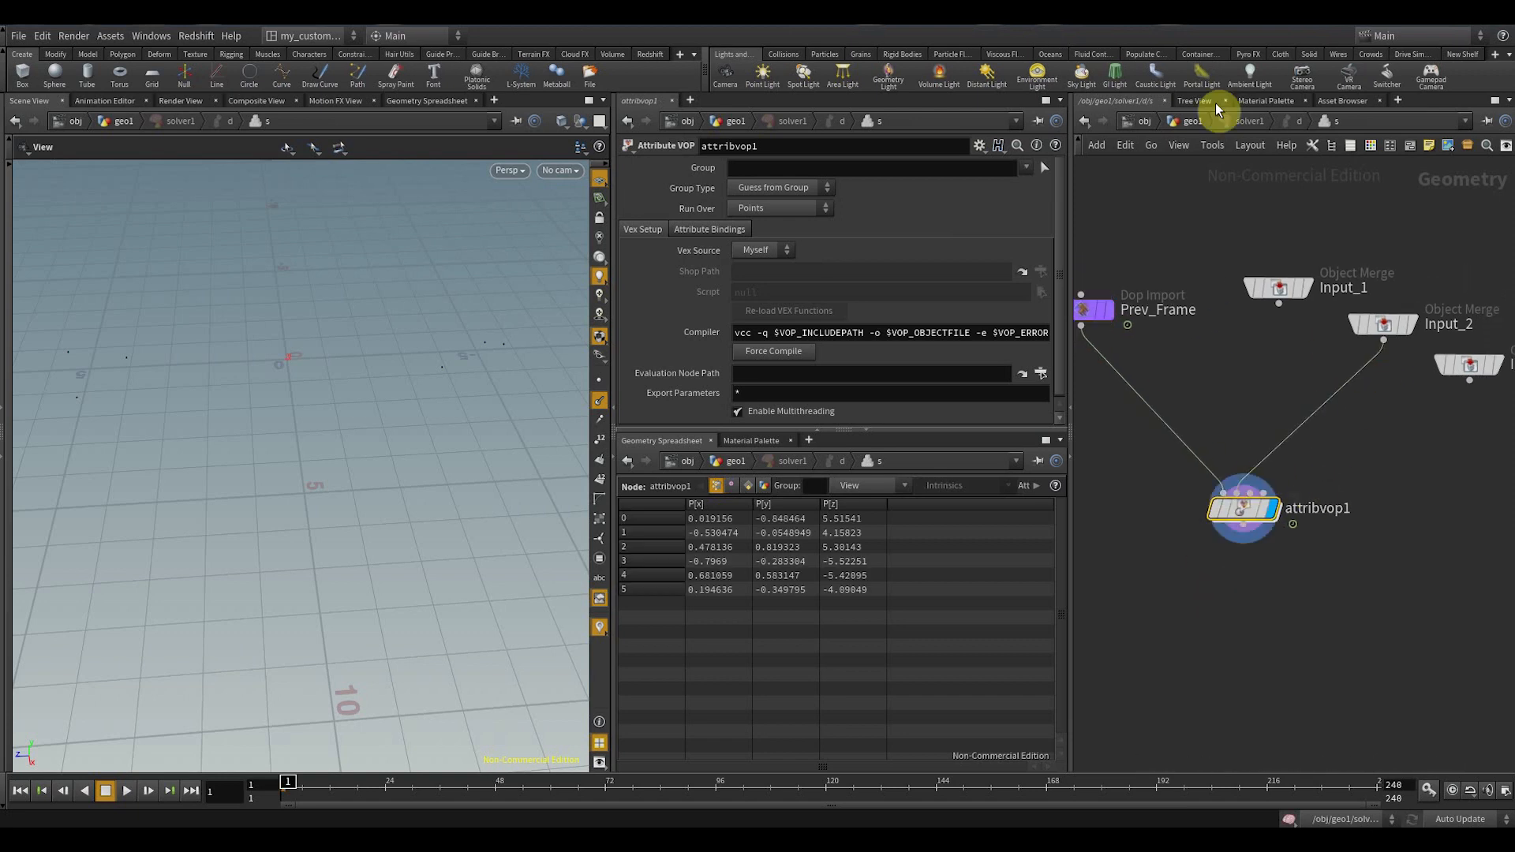
- Return to the geo1 network, pin the scene view to it and turn on point numbers
click(1192, 122)
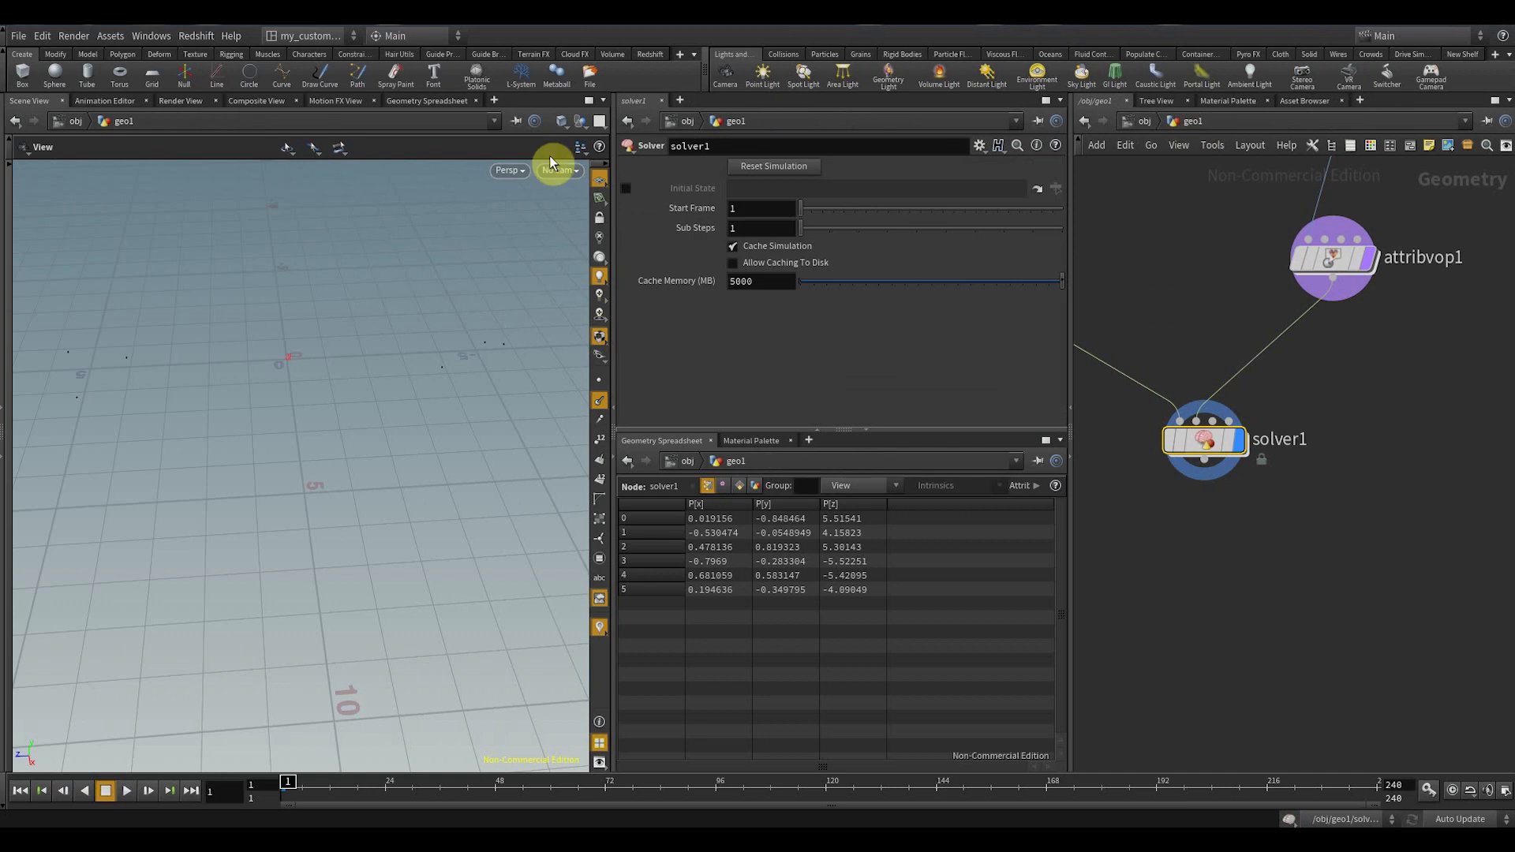
click(514, 121)
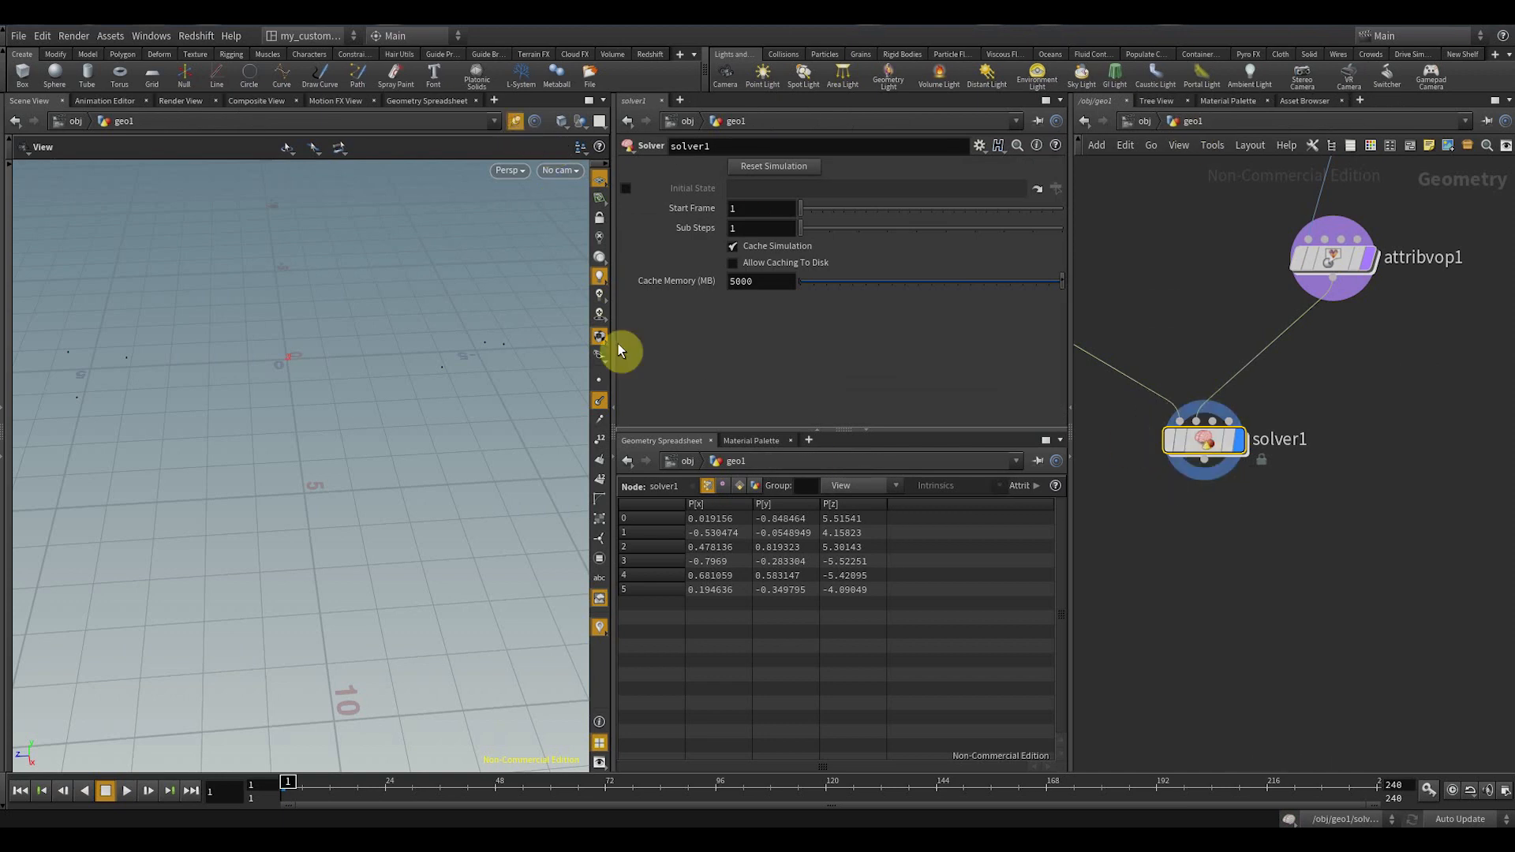
click(600, 439)
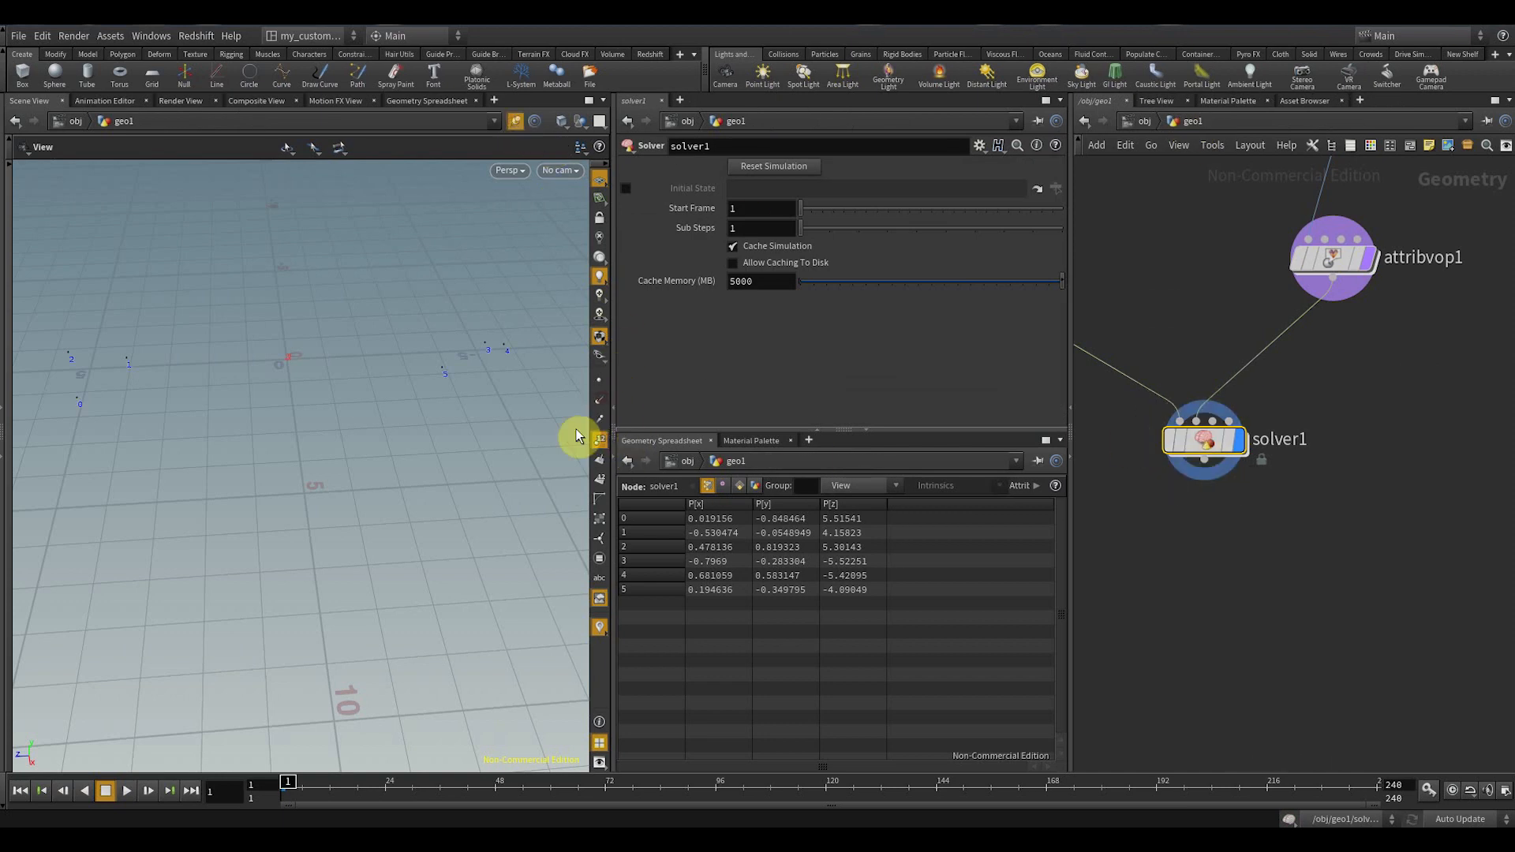
scroll(405, 401, down, 2)
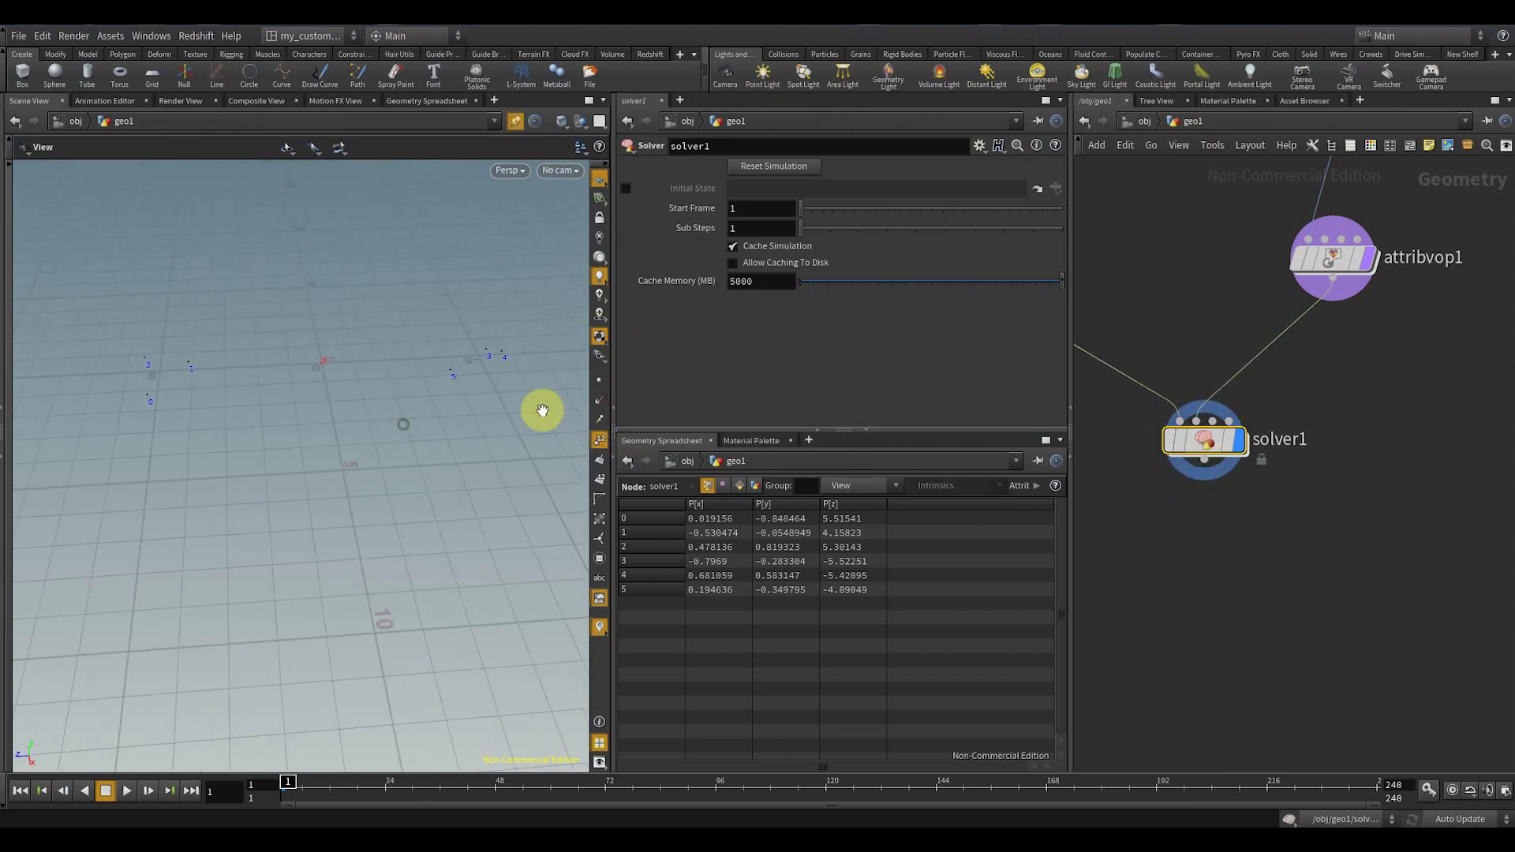
- Reopen solver1 and enter the network of the attribvop1 node inside it
double_click(1205, 447)
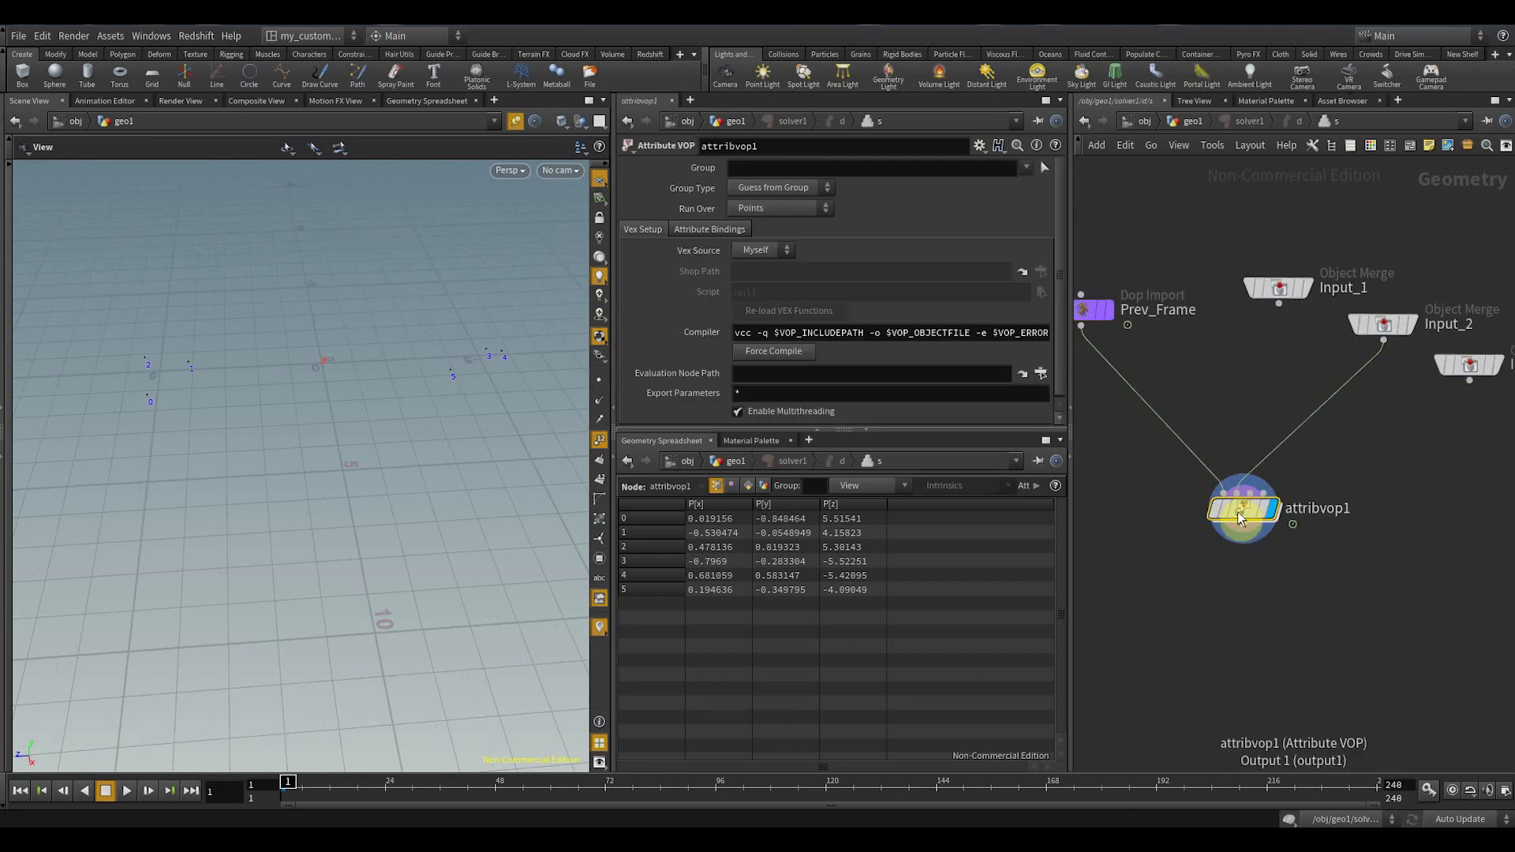
mouse_move(1240, 518)
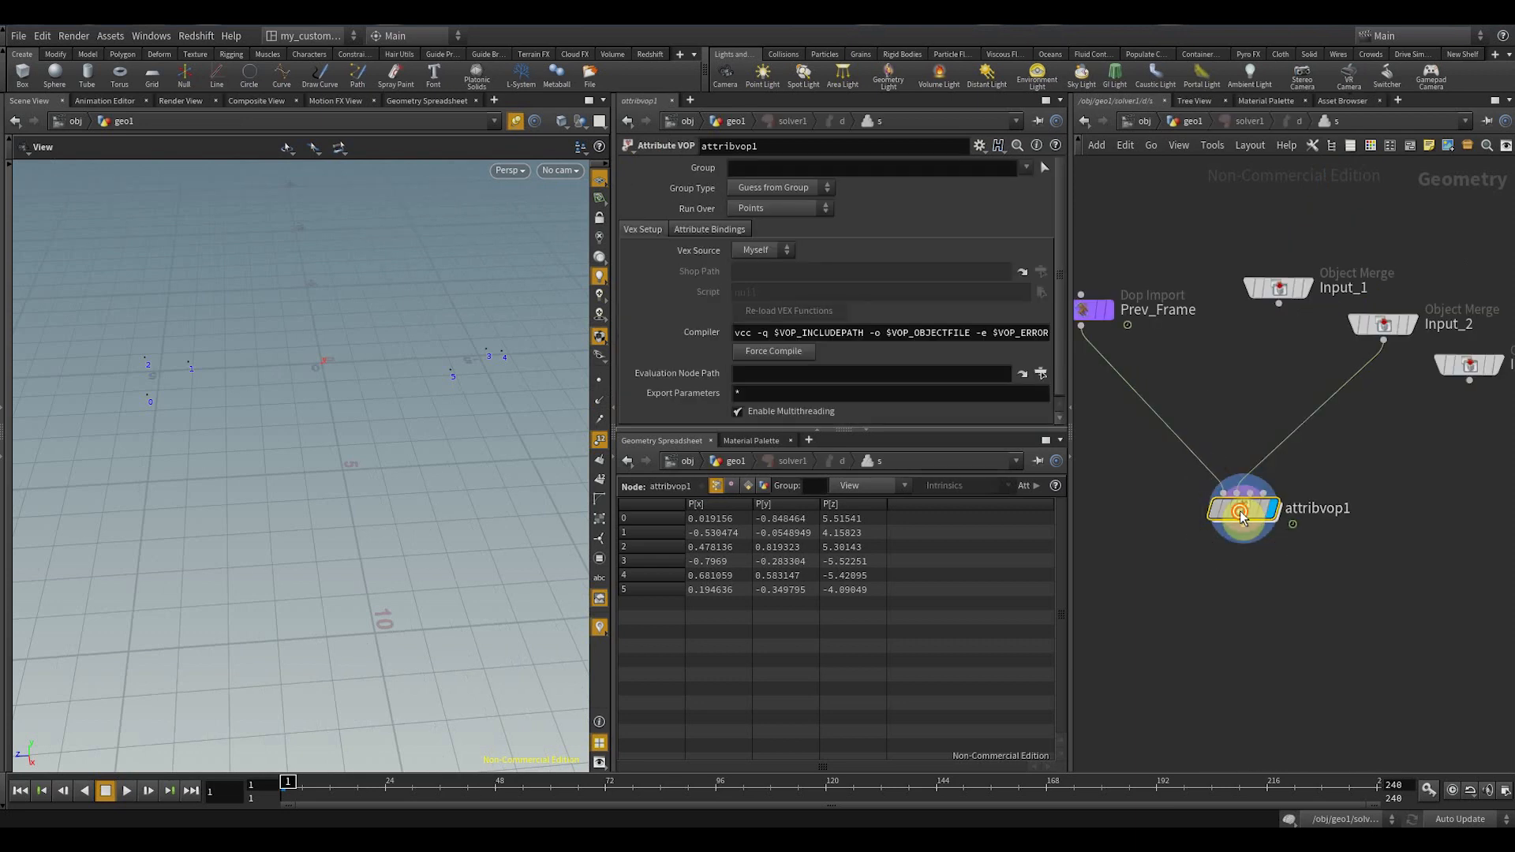
double_click(1240, 513)
drag(1484, 306, 1450, 315)
middle_drag(1202, 535, 1251, 457)
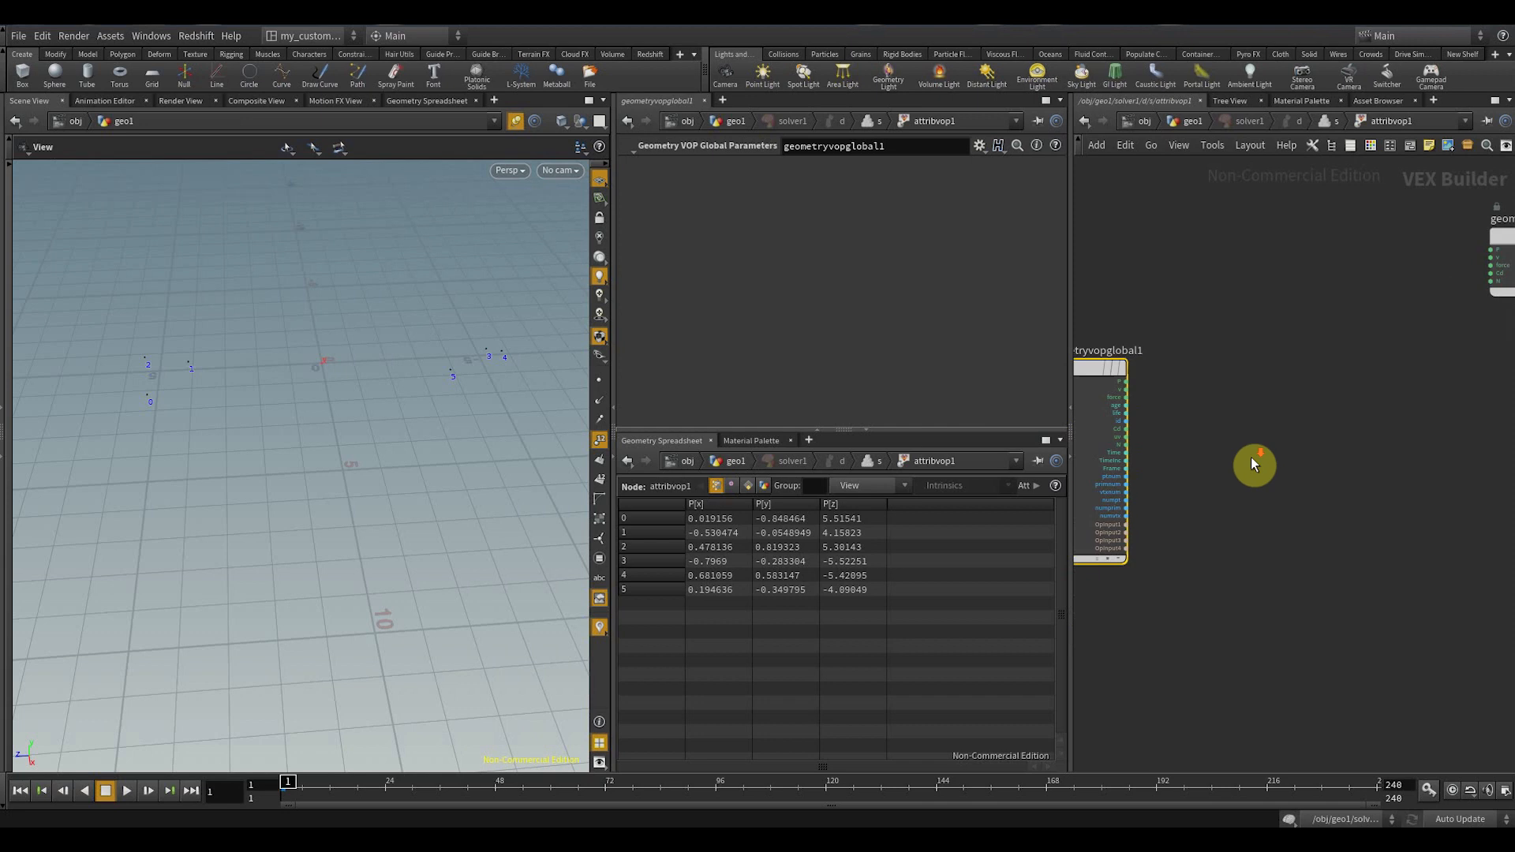
scroll(1245, 455, down, 1)
drag(386, 398, 486, 336)
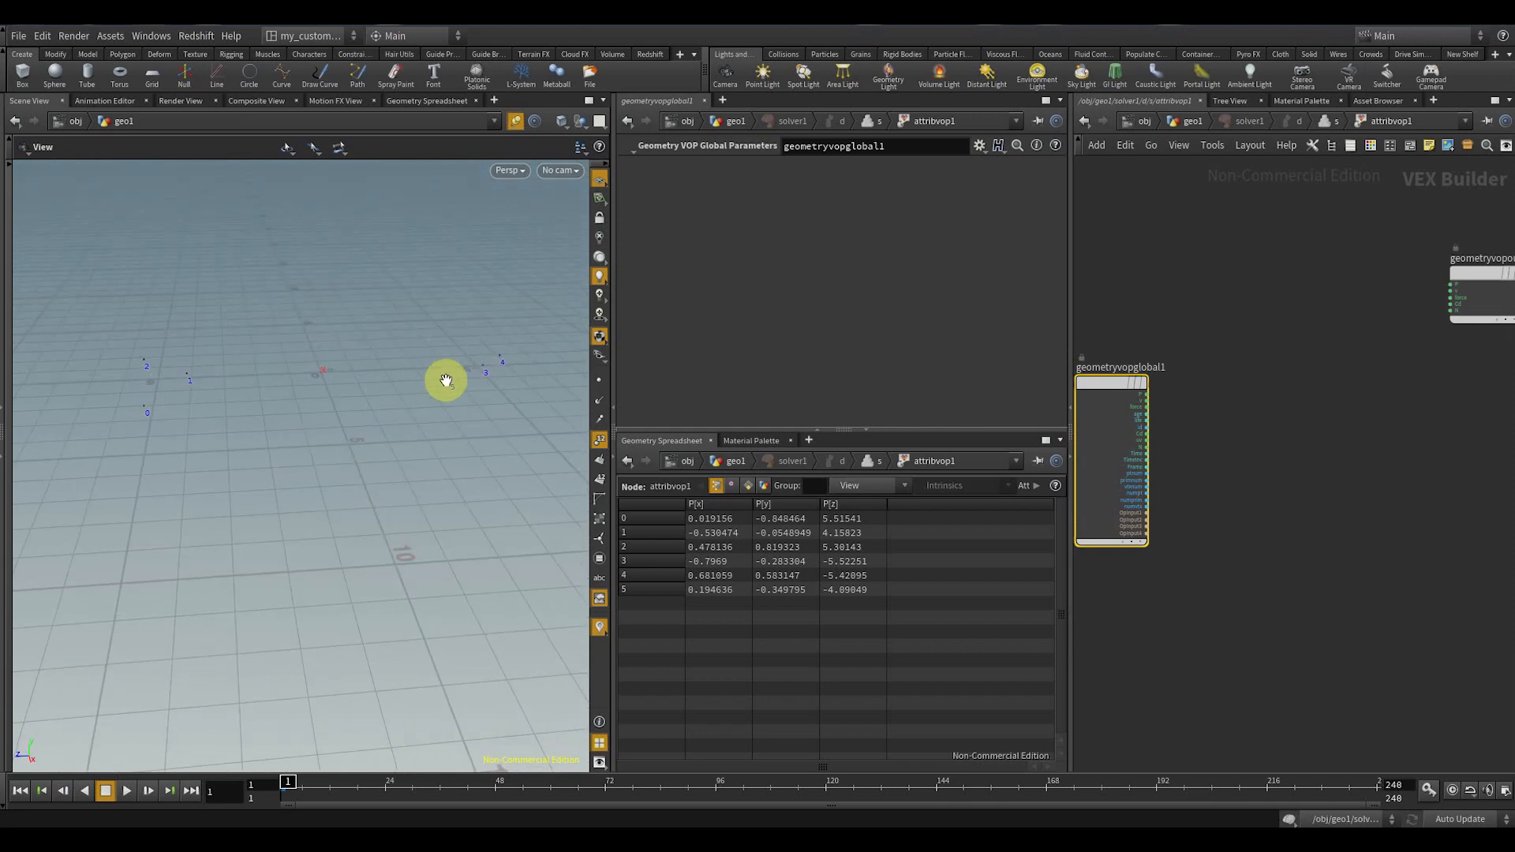
- Add a Point Cloud Open node and connect OpInput2 of geometryvopglobal1 to its file input
scroll(1228, 438, up, 2)
key(Tab)
mouse_move(1227, 446)
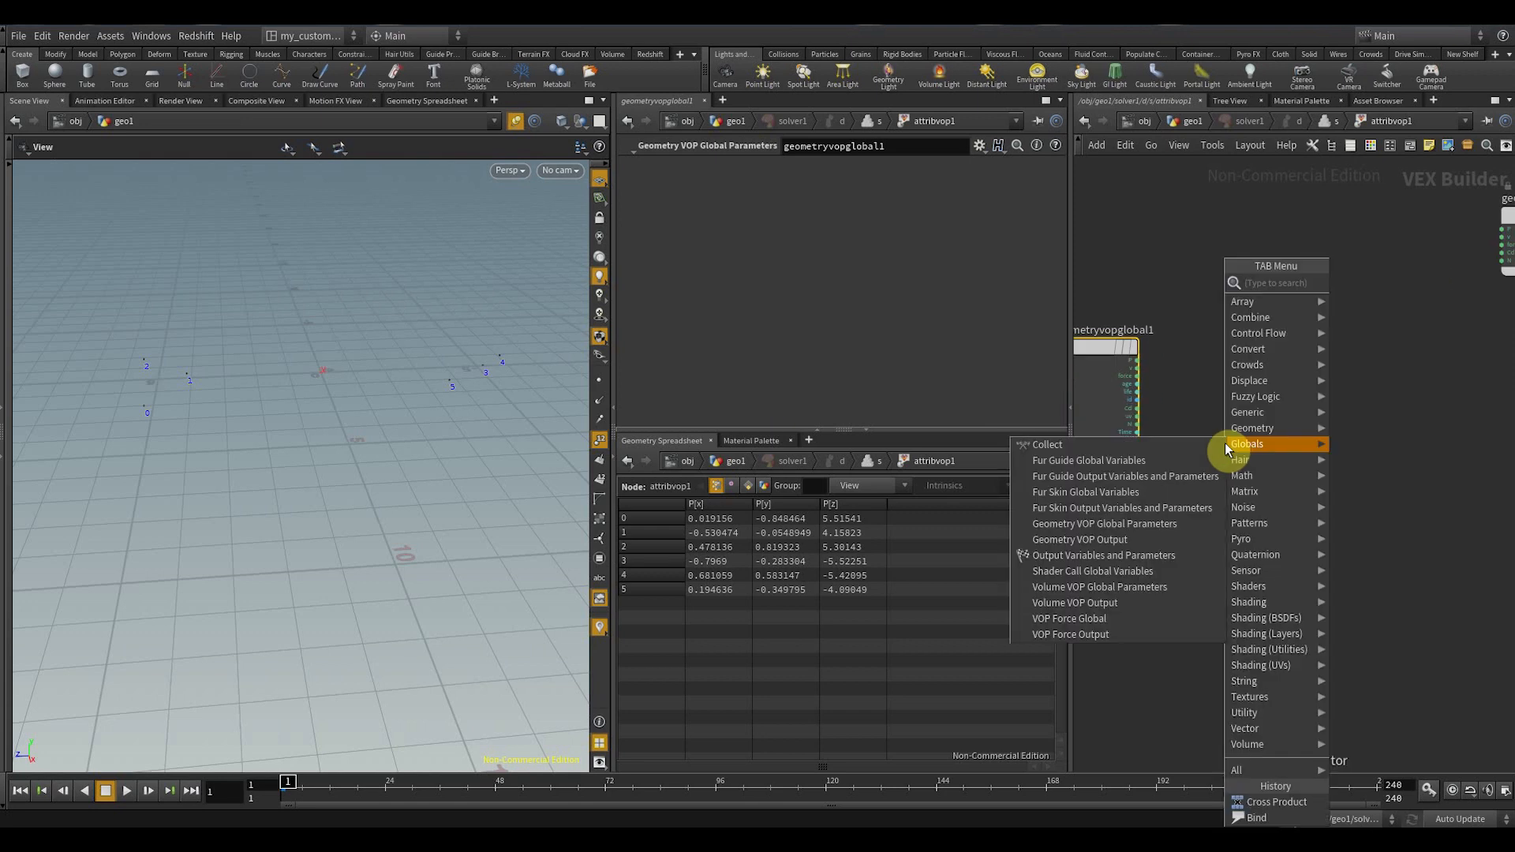
text(pcop)
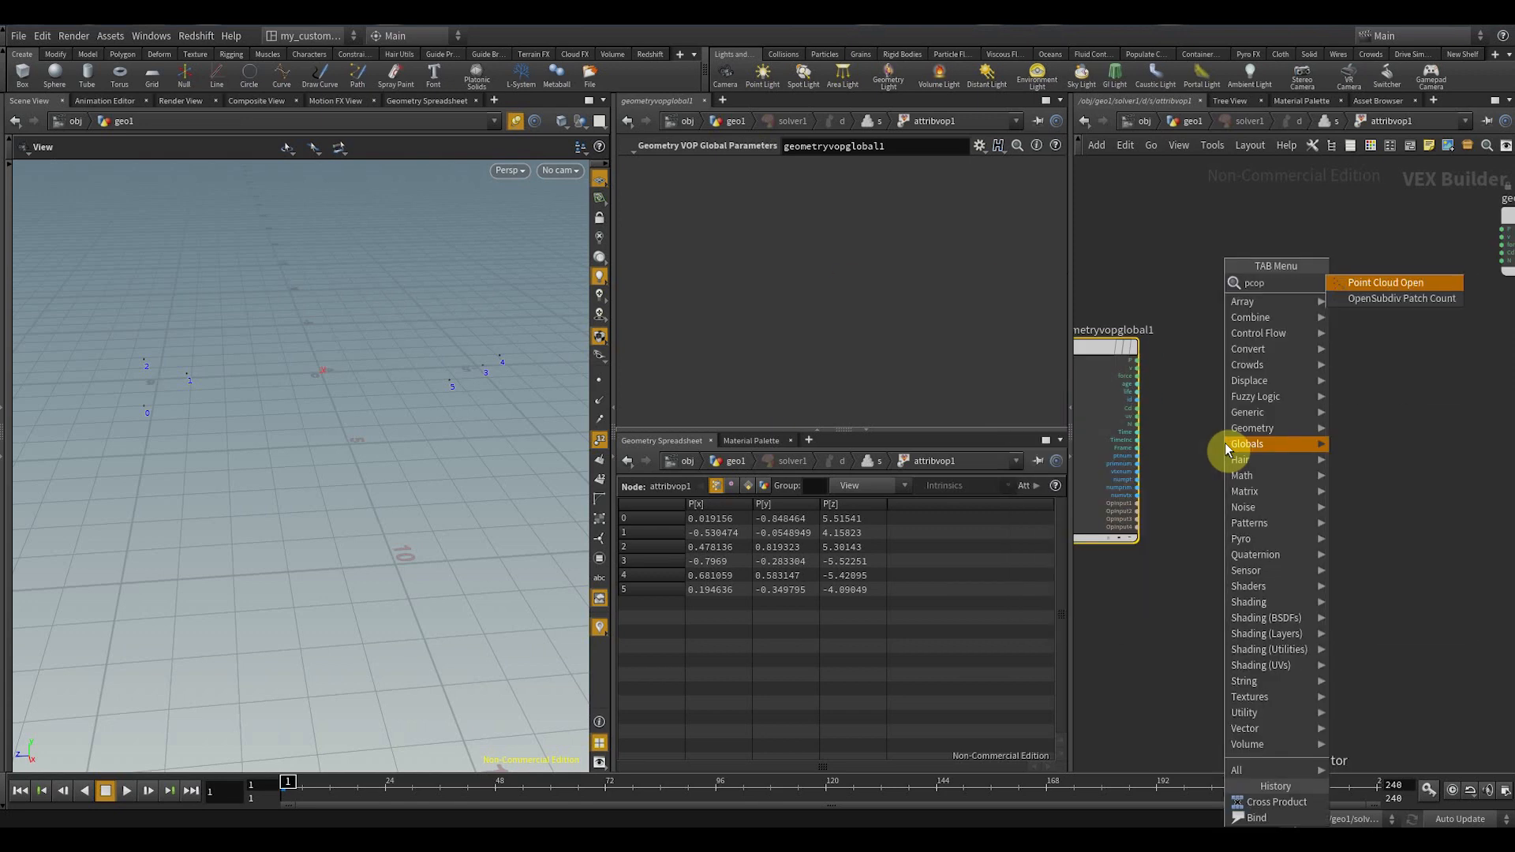
key(Return)
scroll(1224, 443, up, 2)
click(1257, 462)
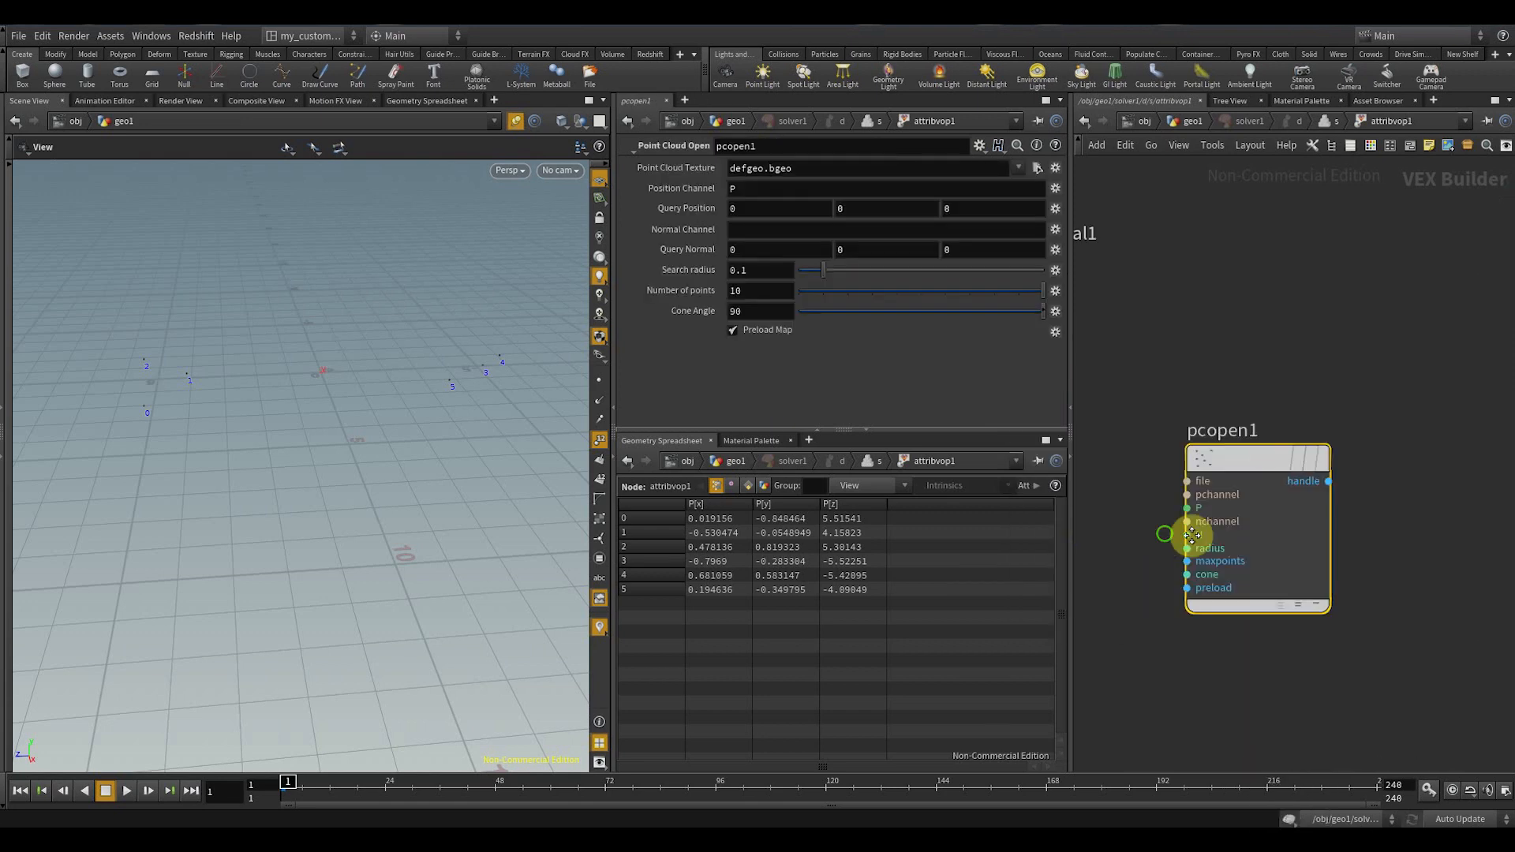
scroll(1278, 515, down, 1)
middle_drag(1192, 536, 1222, 513)
drag(1298, 462, 1161, 531)
scroll(1223, 500, up, 2)
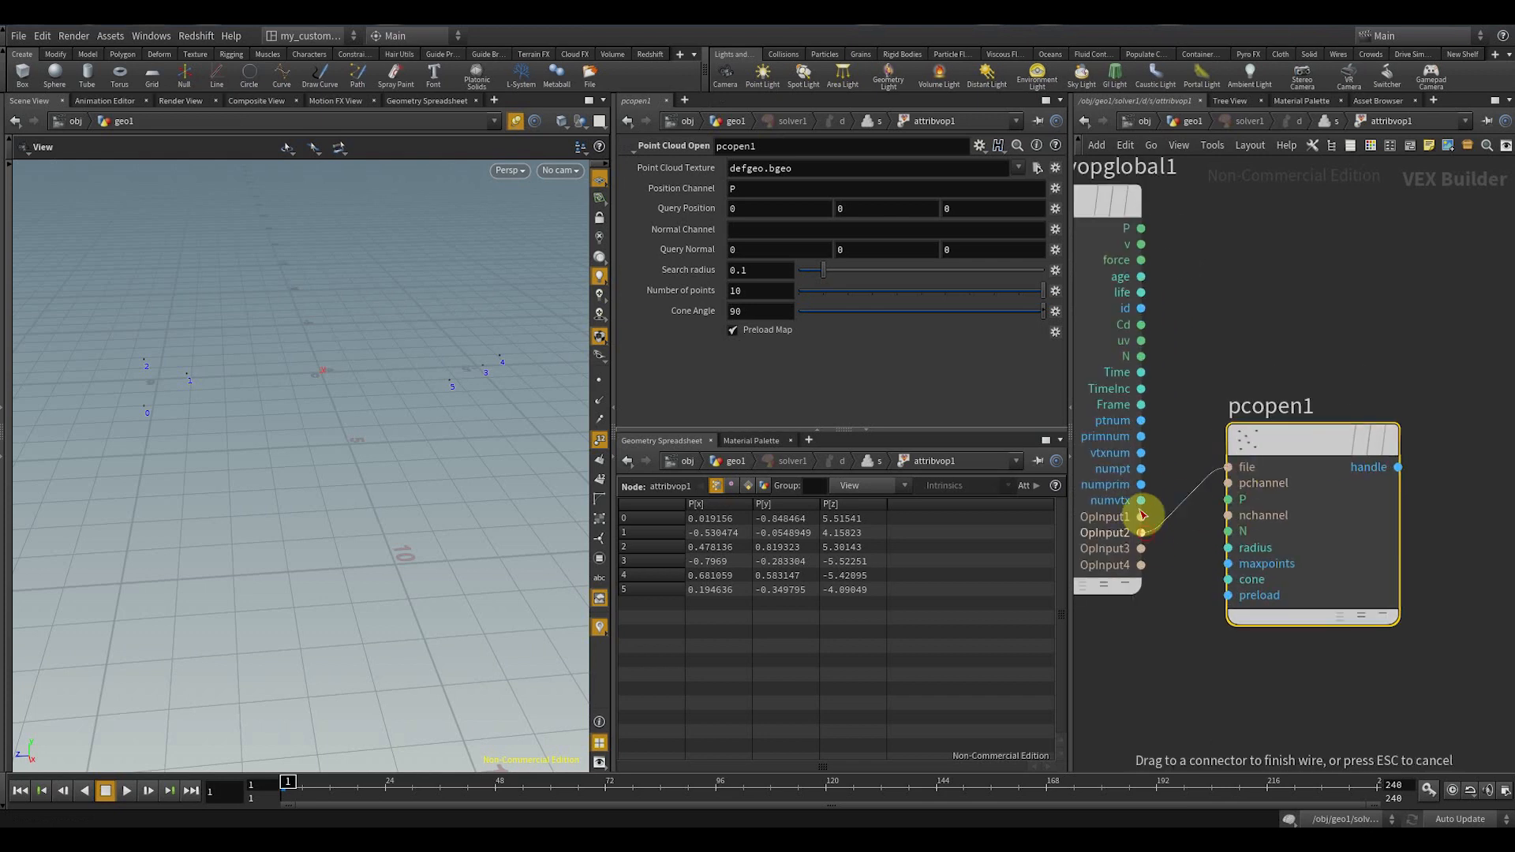
click(1141, 516)
- Check how attribvop1 and solver1 are wired in the outer networks, and return inside attribvop1
click(1334, 122)
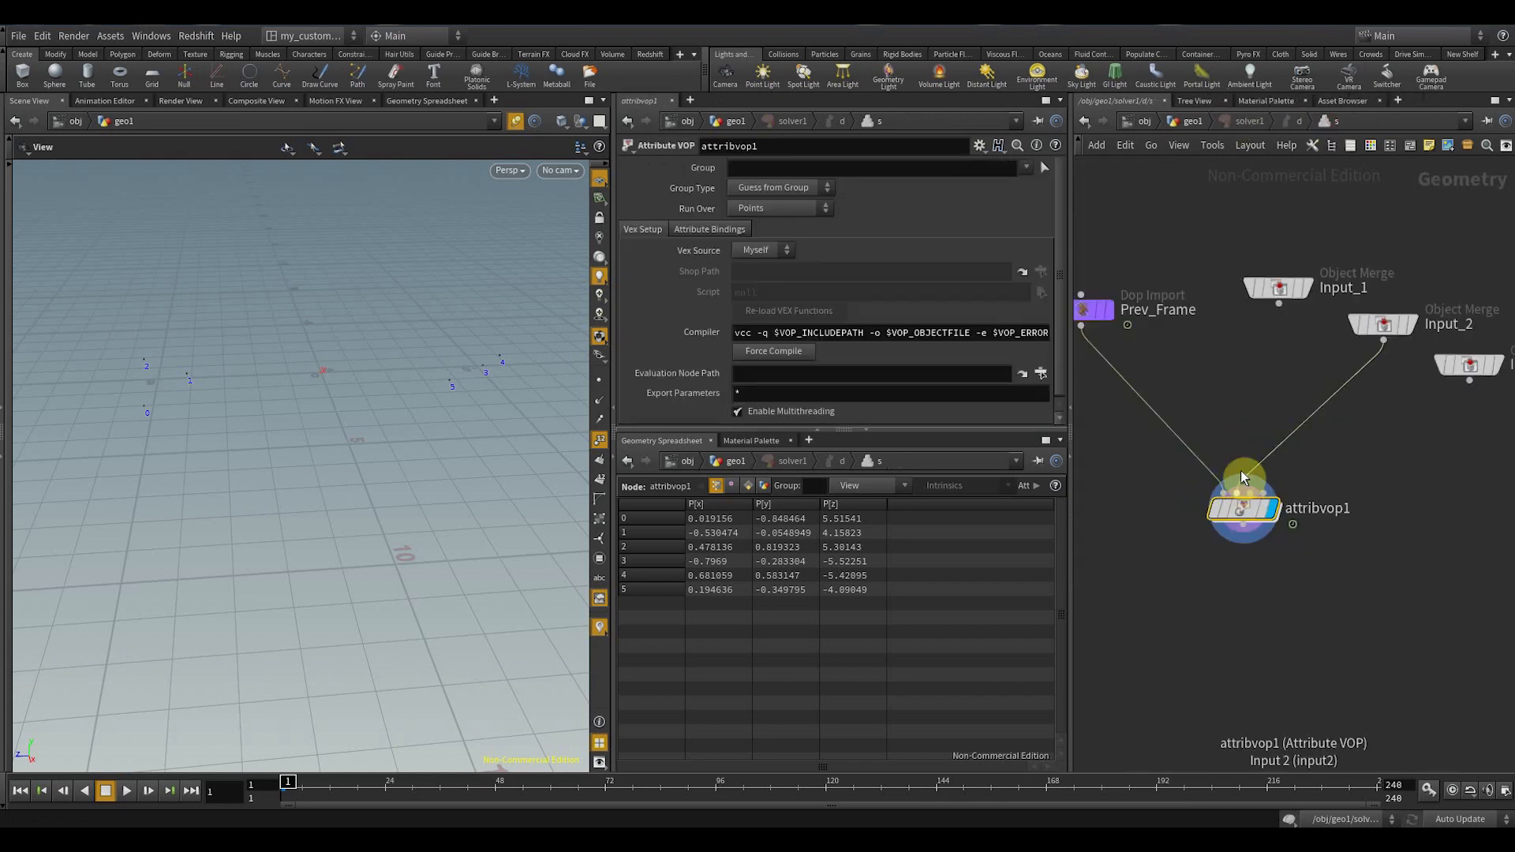
click(1191, 120)
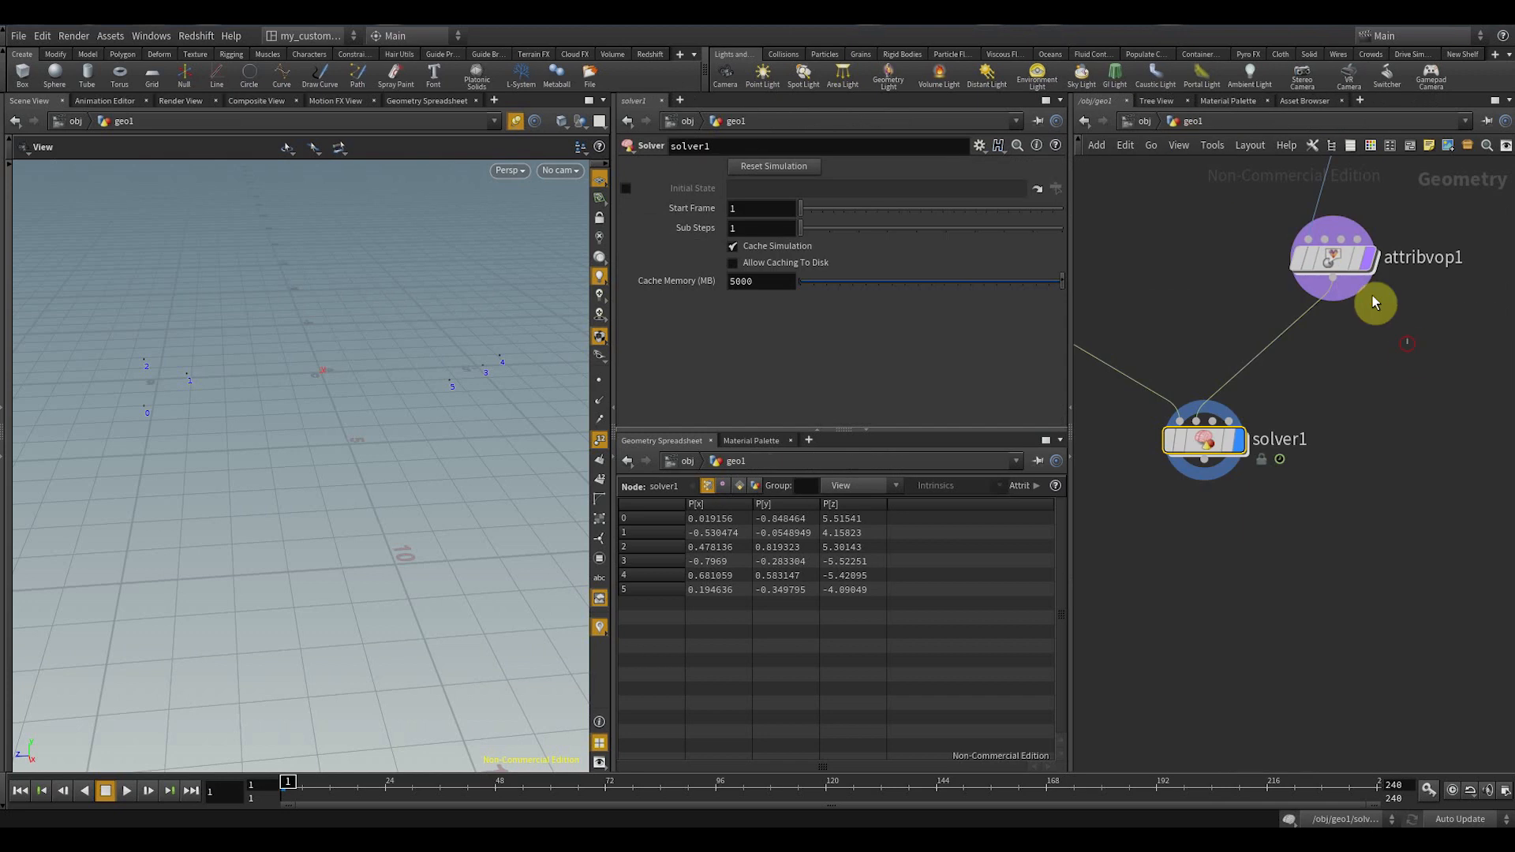
click(1344, 263)
double_click(1210, 448)
double_click(1241, 511)
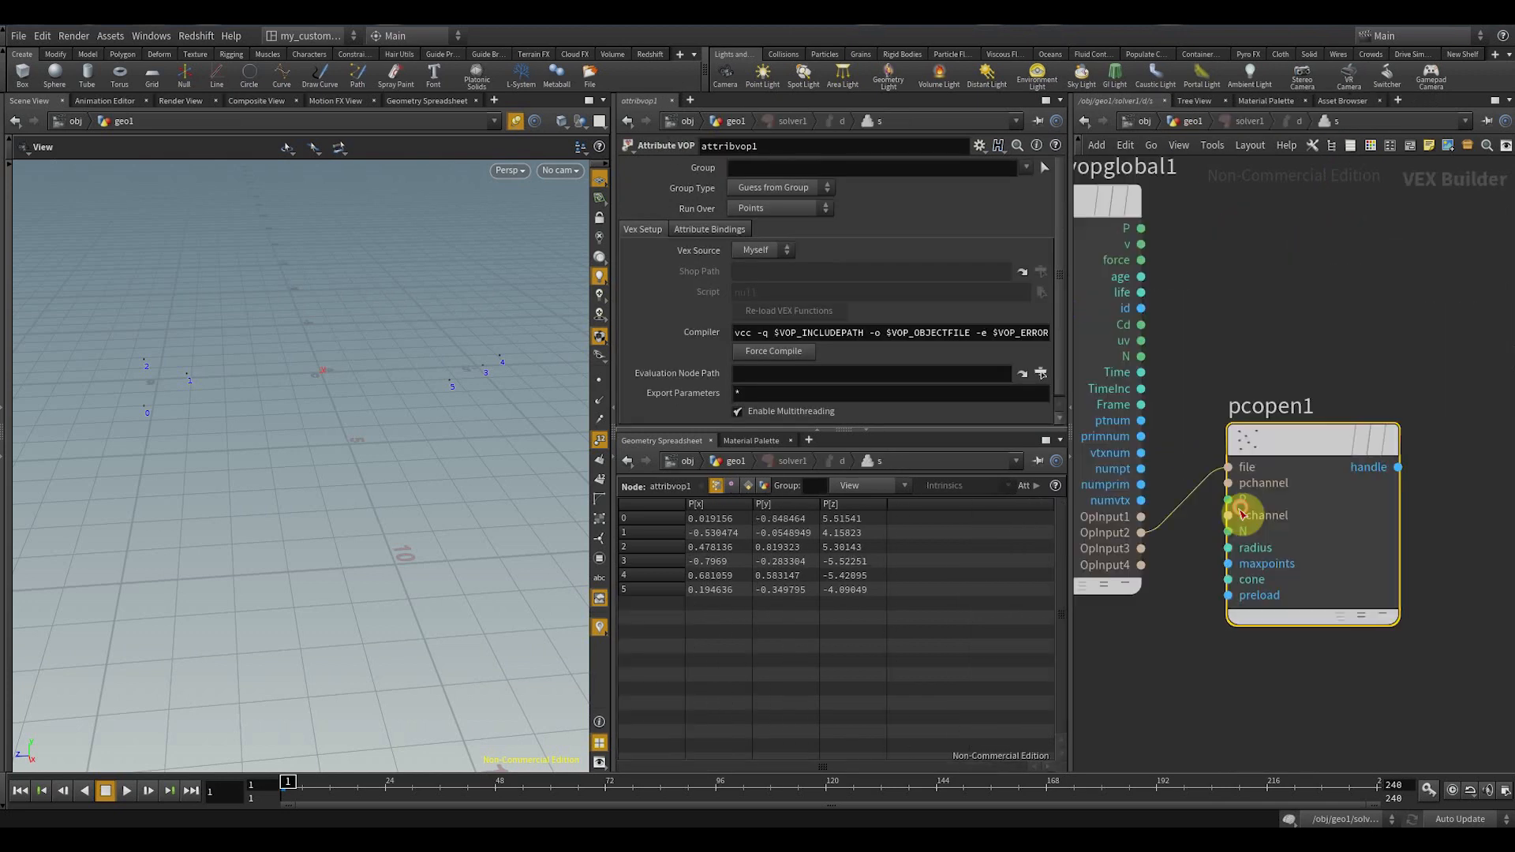
- Connect the P output of geometryvopglobal1 to the P query position input of pcopen1
middle_drag(1184, 575, 1202, 644)
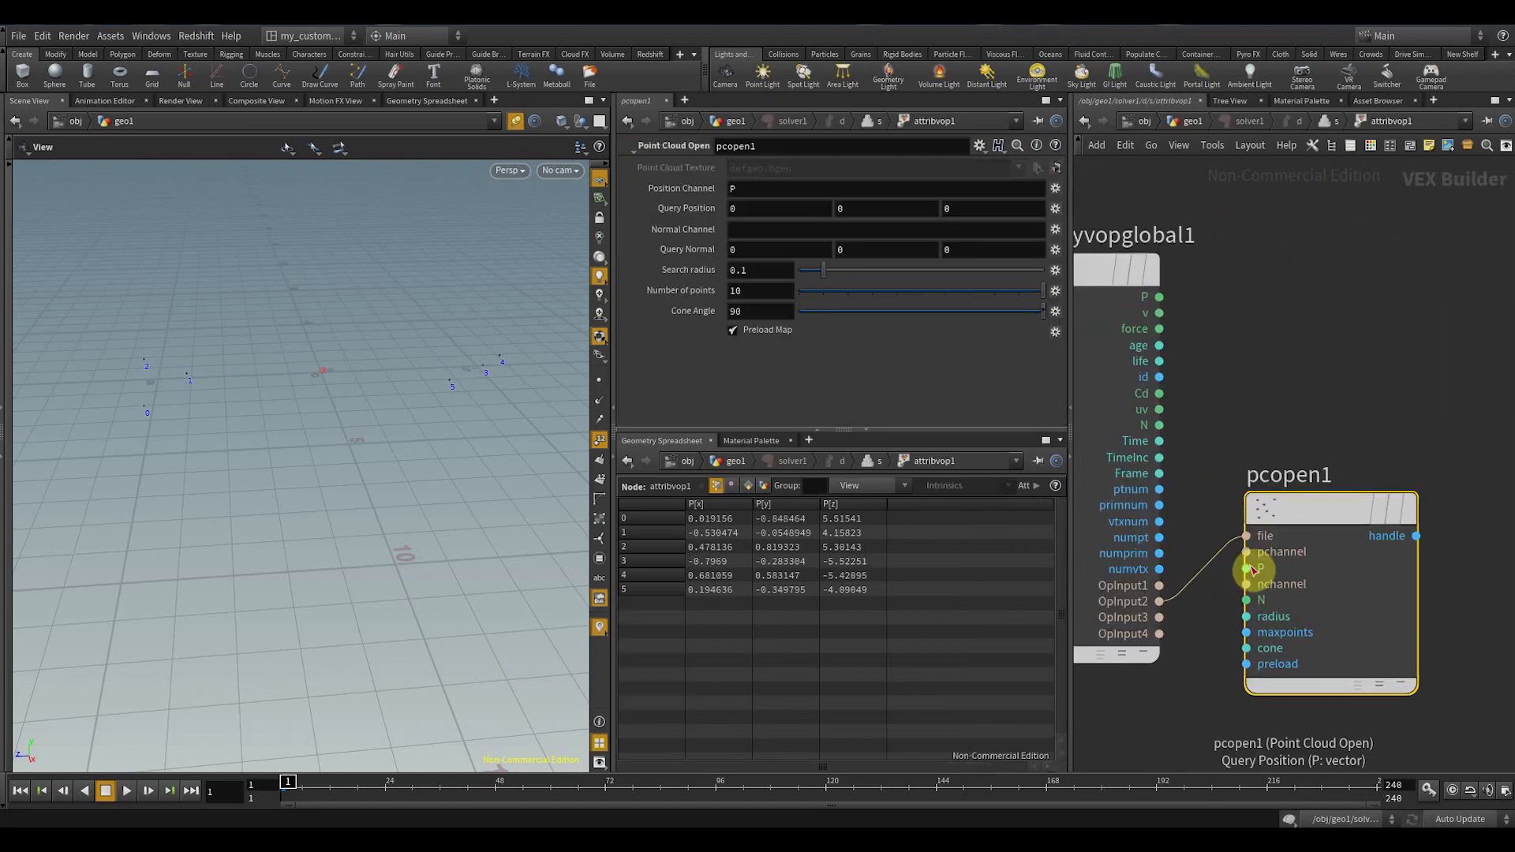
drag(1247, 568, 1160, 296)
scroll(1316, 408, down, 5)
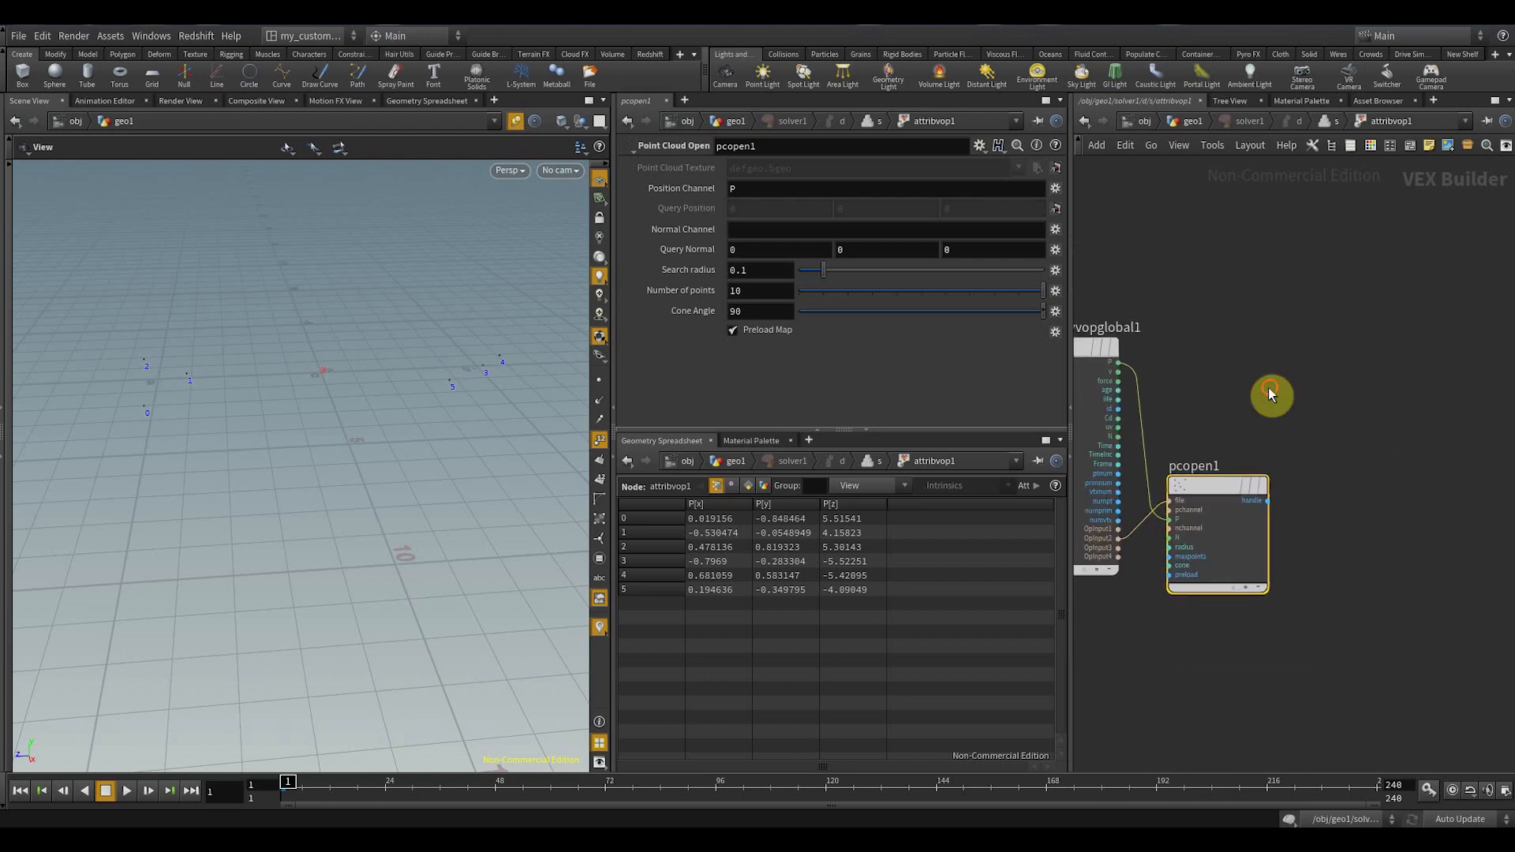
- Add a Point Cloud Filter fed by the handle of pcopen1 and set its channel to N
middle_drag(1432, 531, 1310, 509)
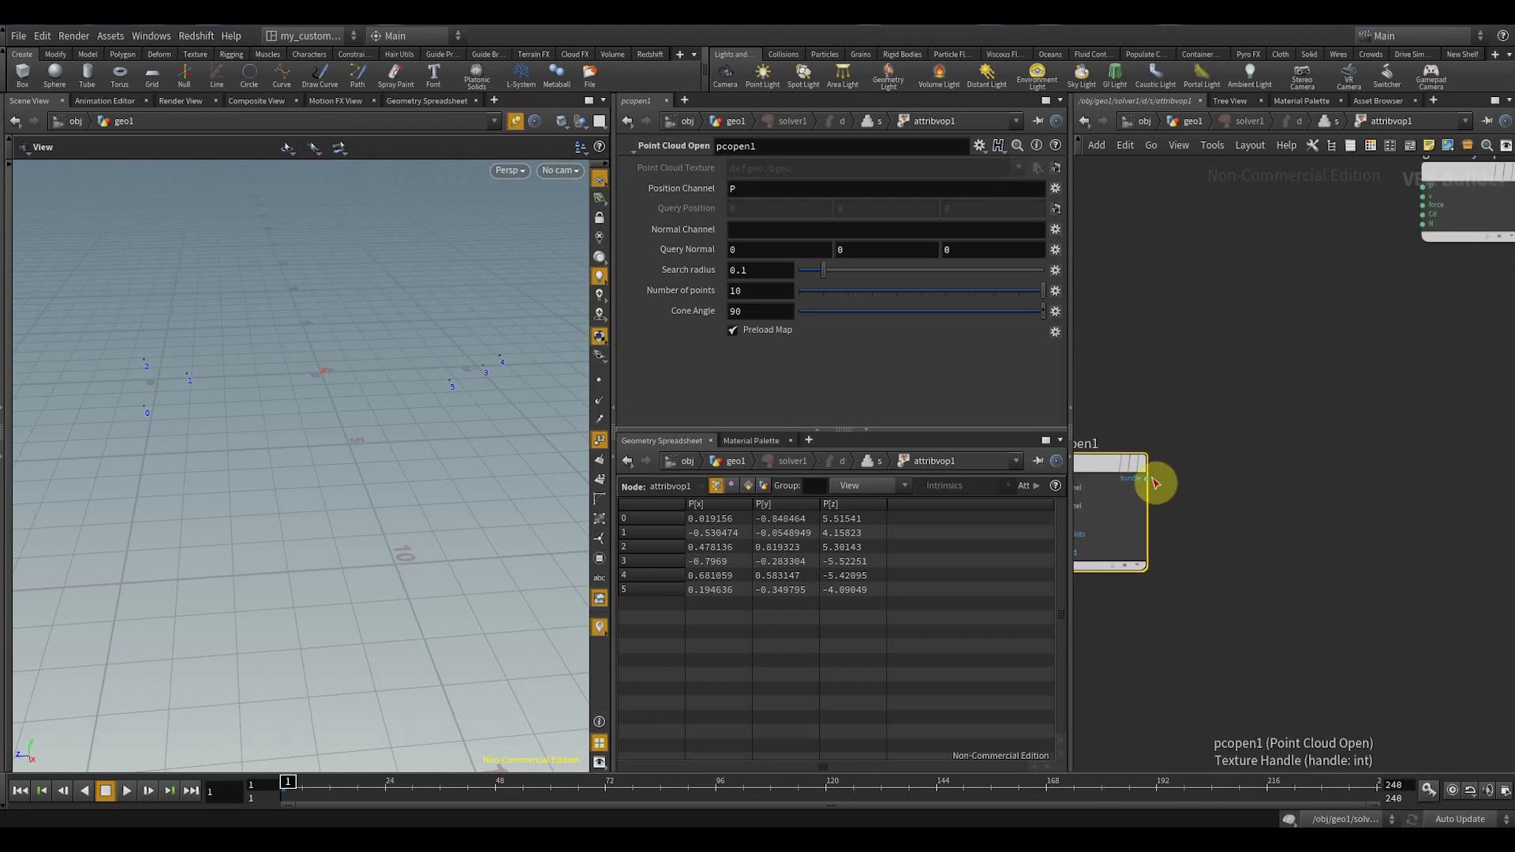
middle_drag(1201, 473, 1271, 448)
key(Tab)
text(p)
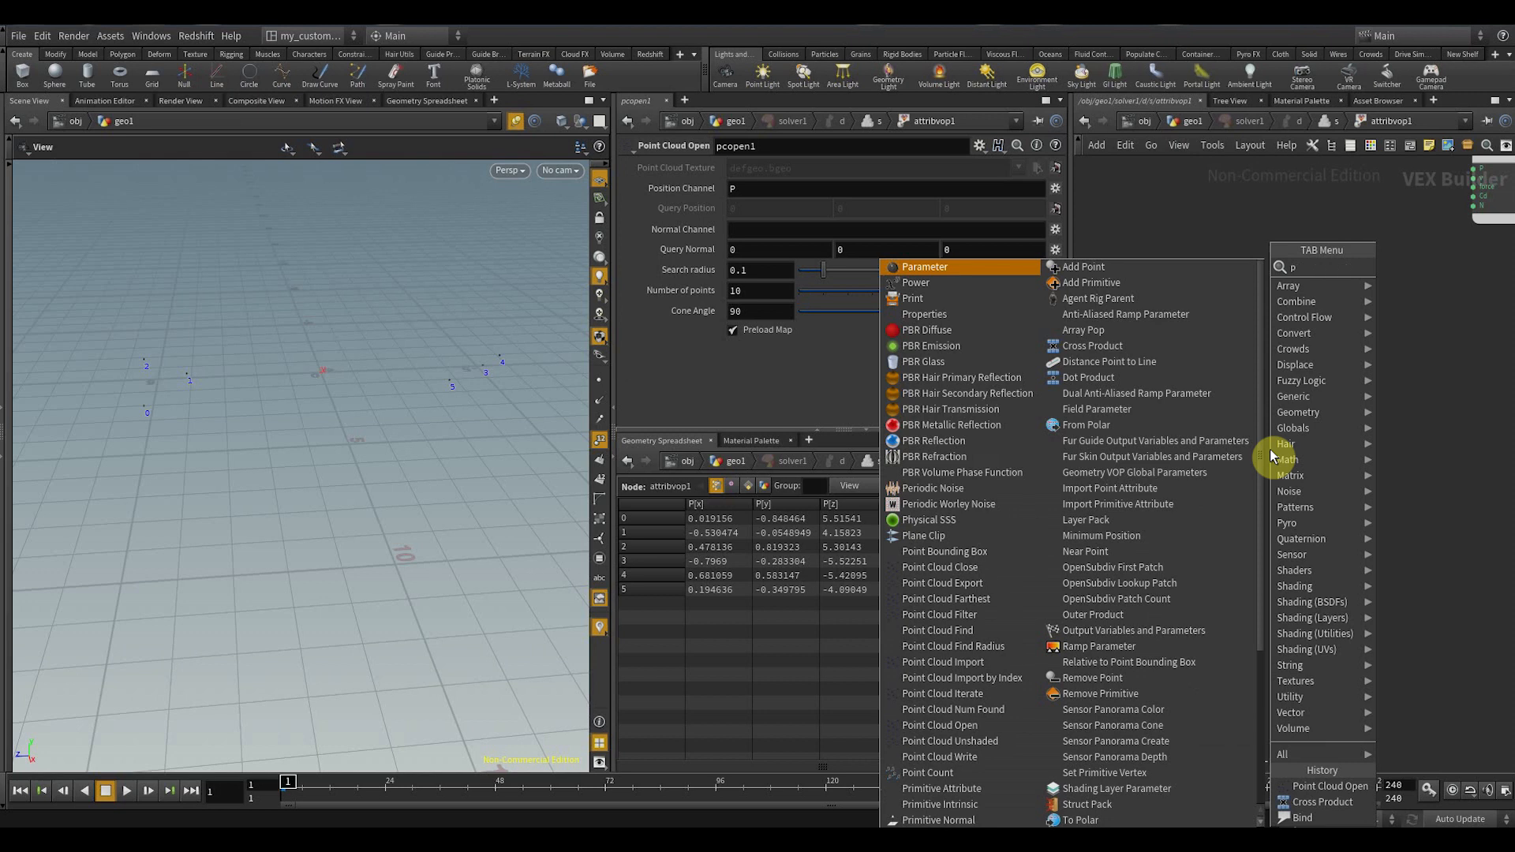
text(cfi)
key(Return)
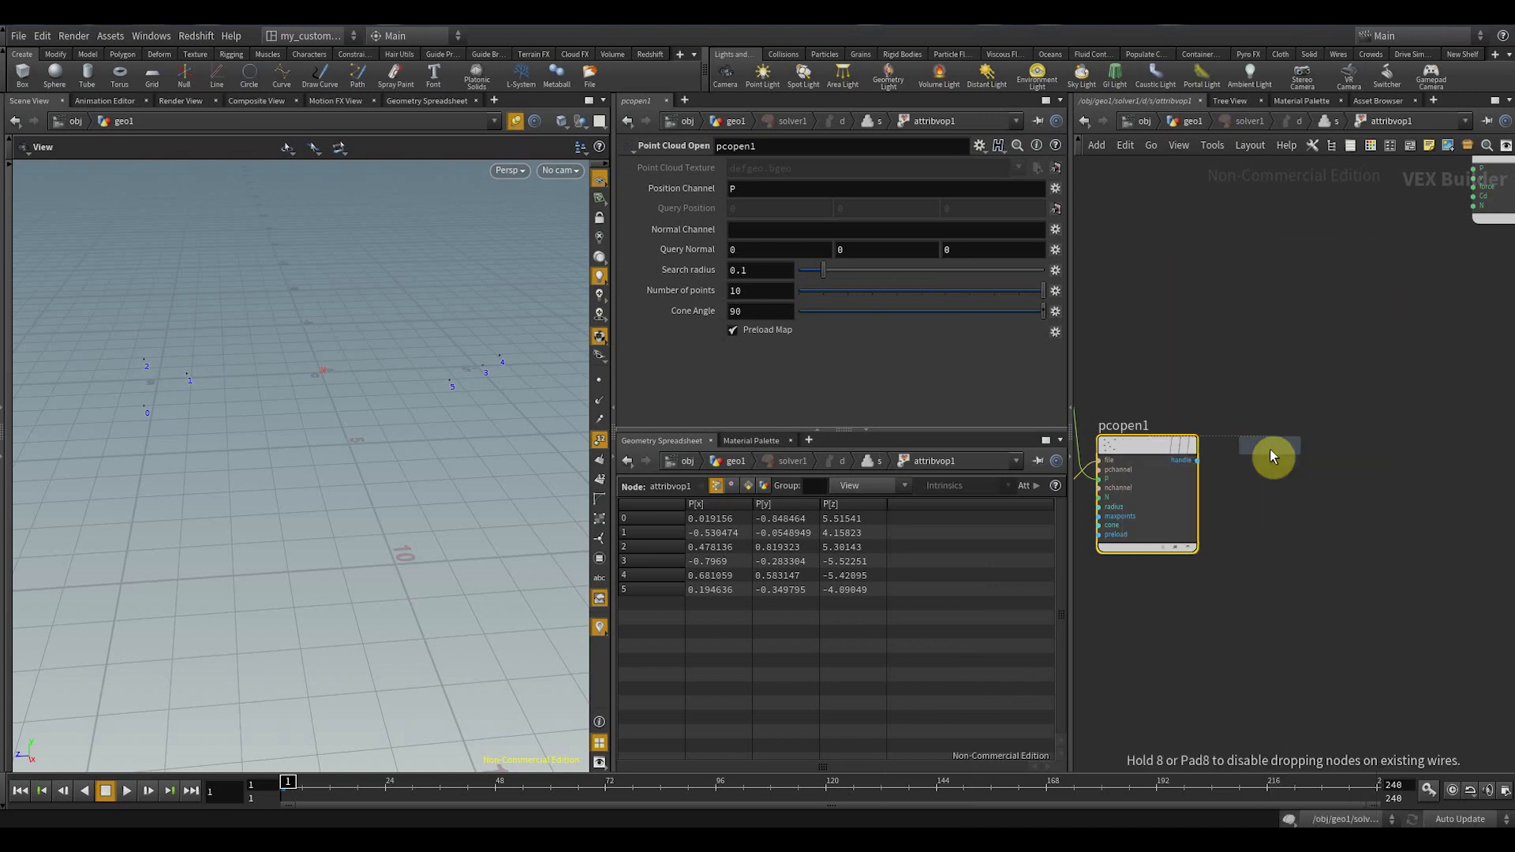
click(1272, 454)
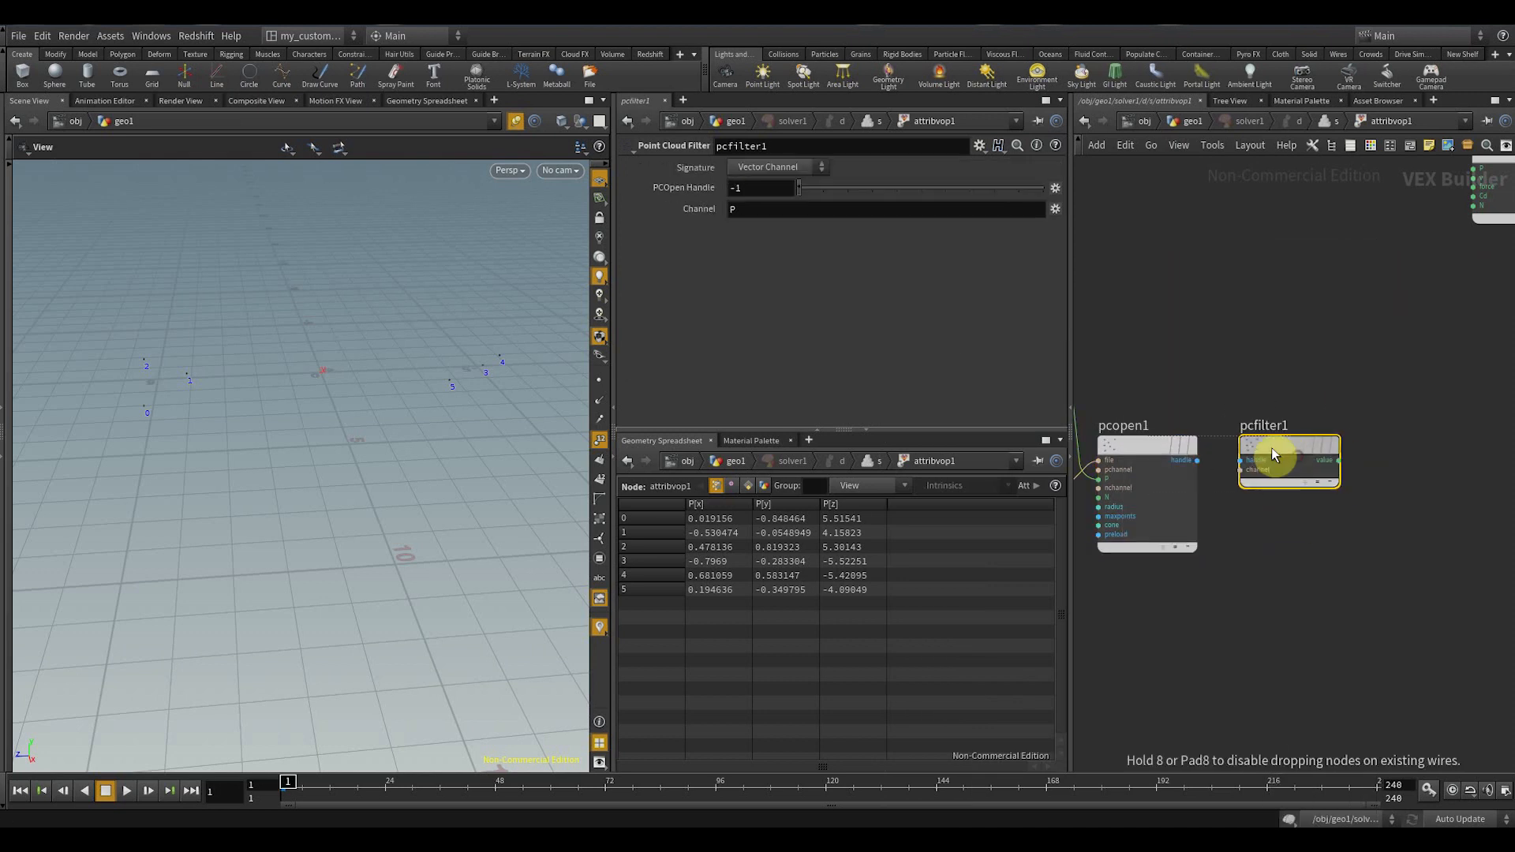
drag(1272, 455, 1248, 462)
drag(812, 208, 687, 210)
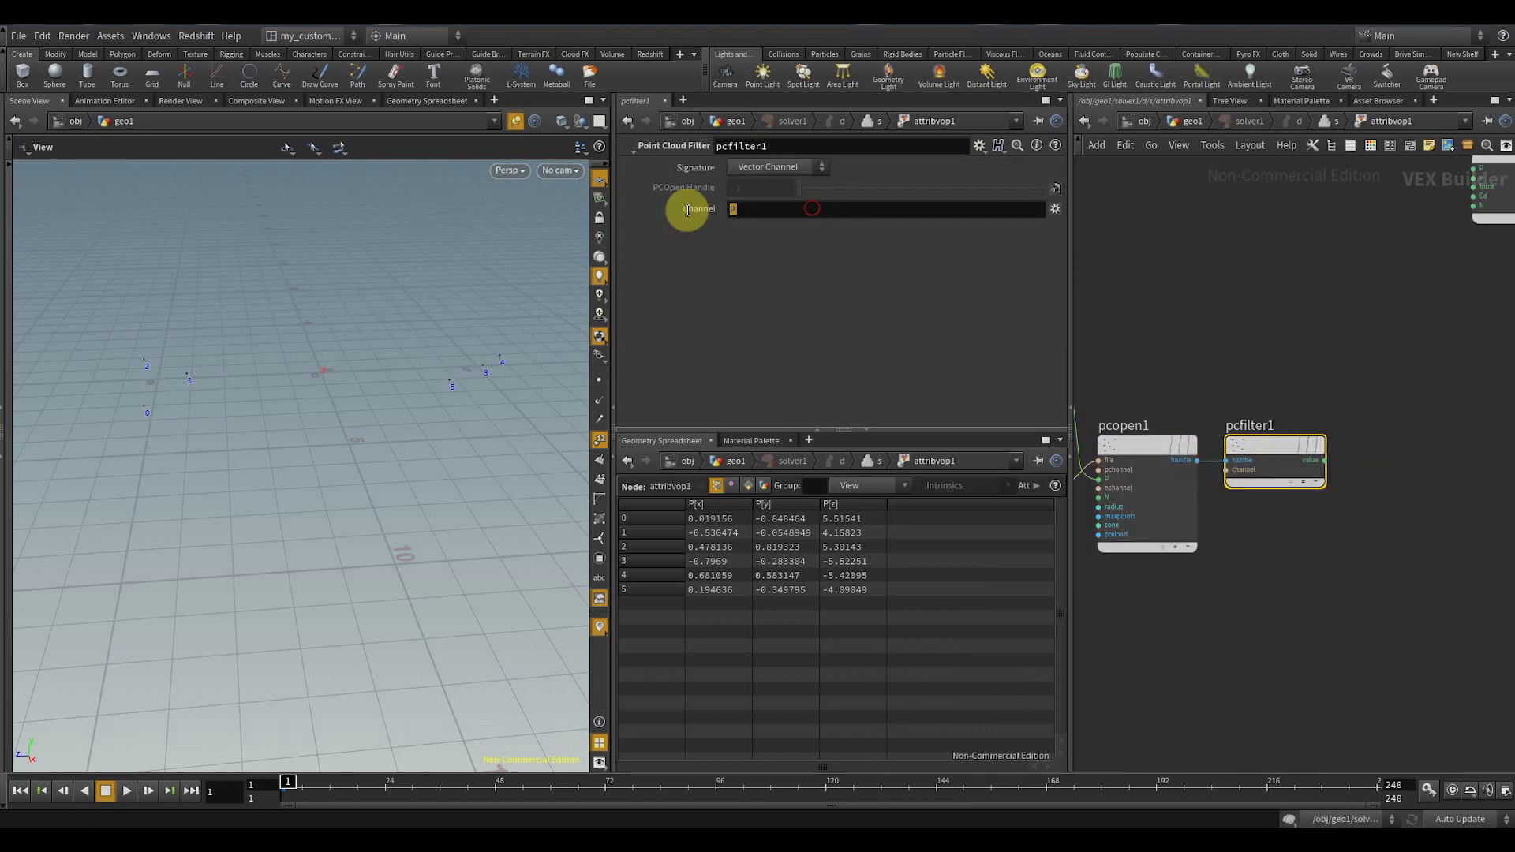
click(1274, 365)
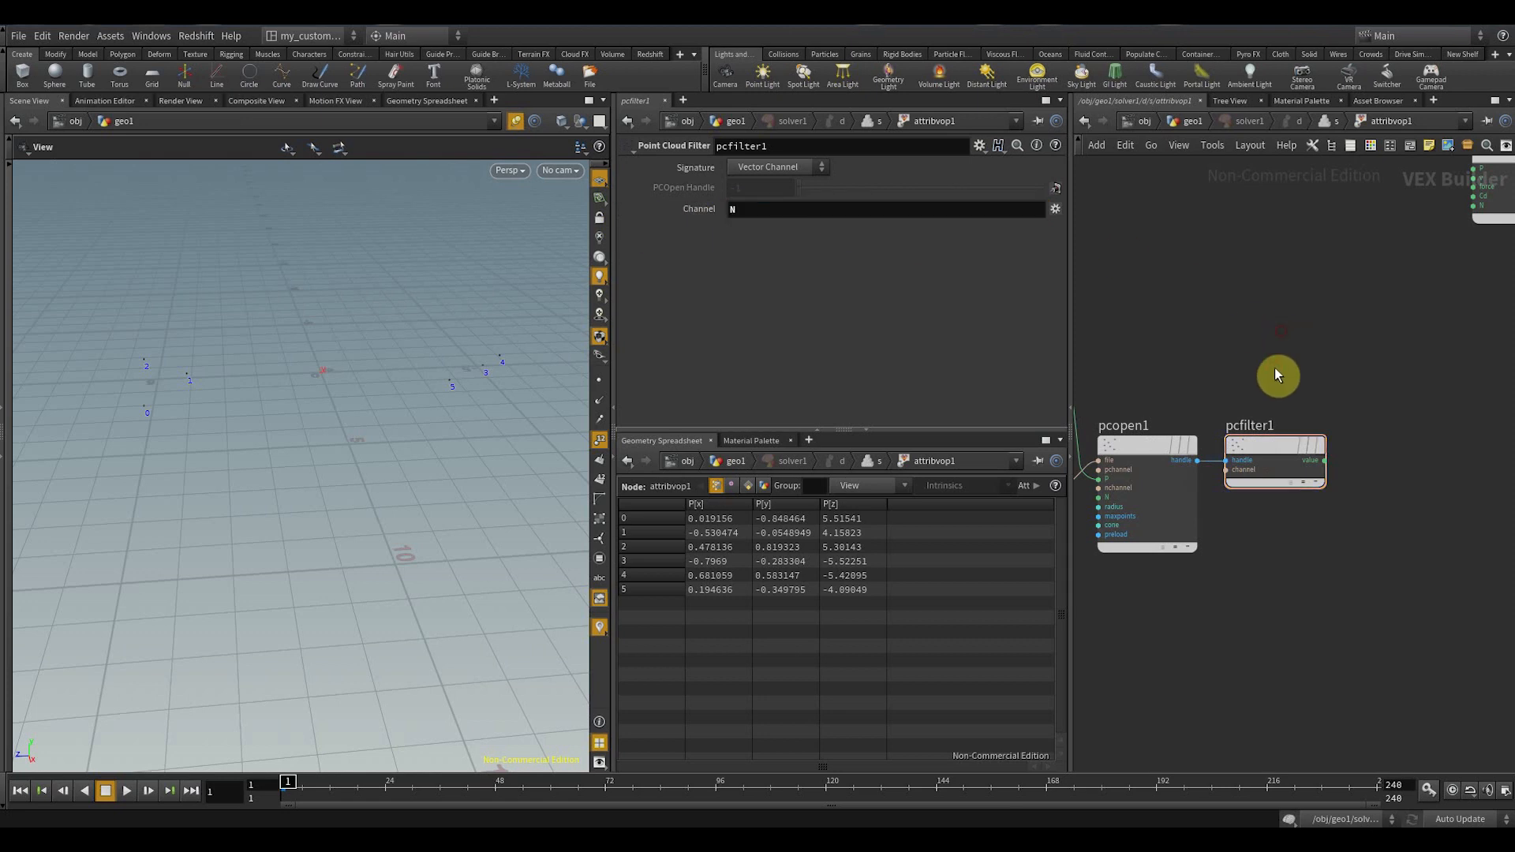
- Set the search radius of pcopen1 to 1000 and its number of points to 1
middle_drag(1118, 396, 1253, 360)
scroll(1253, 360, up, 4)
drag(1282, 311, 1333, 660)
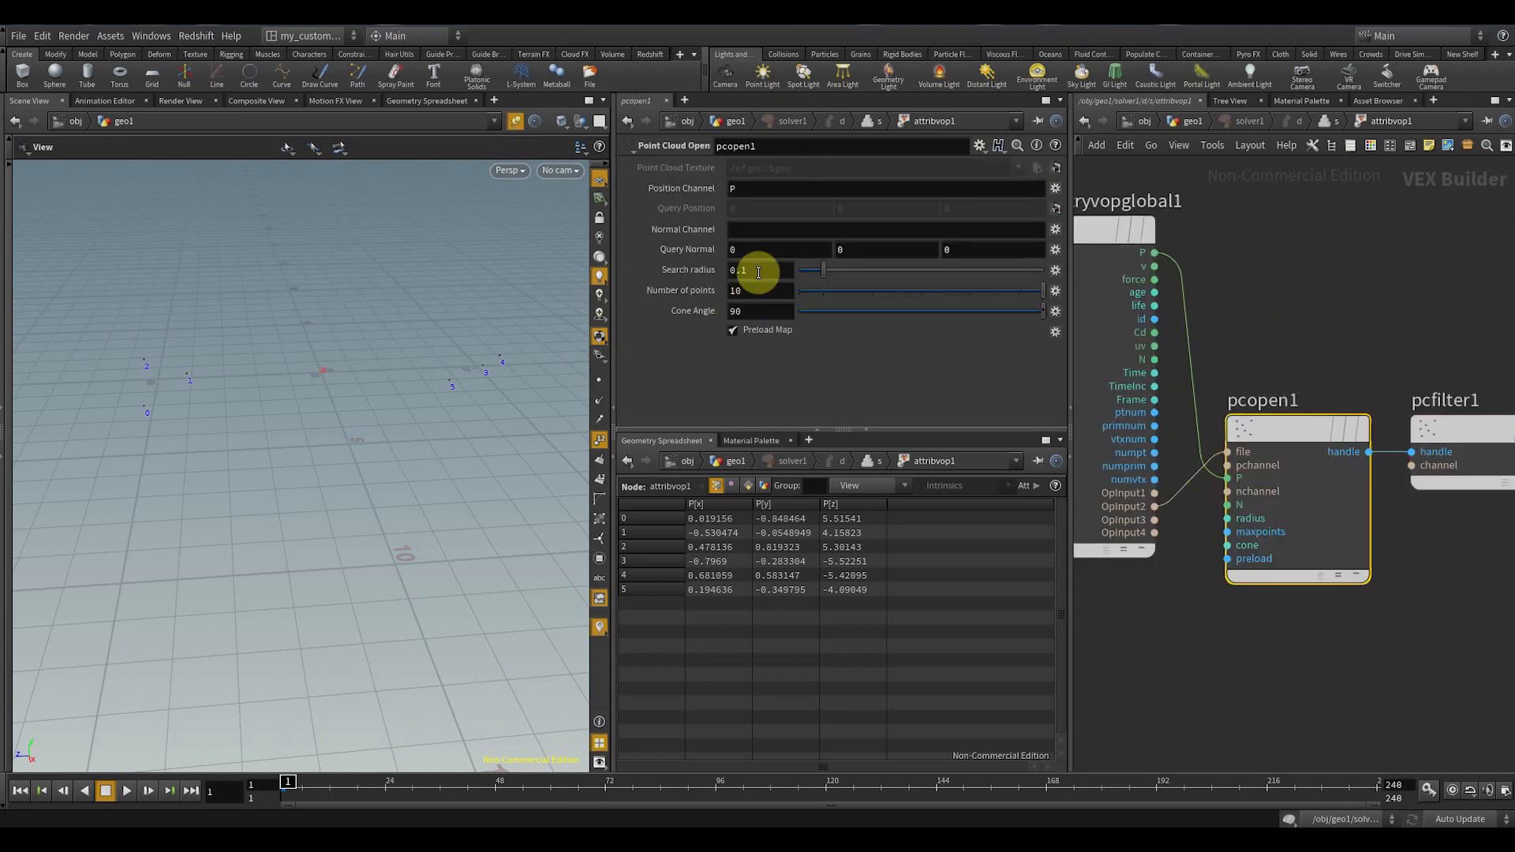
drag(785, 272, 706, 271)
text(1000)
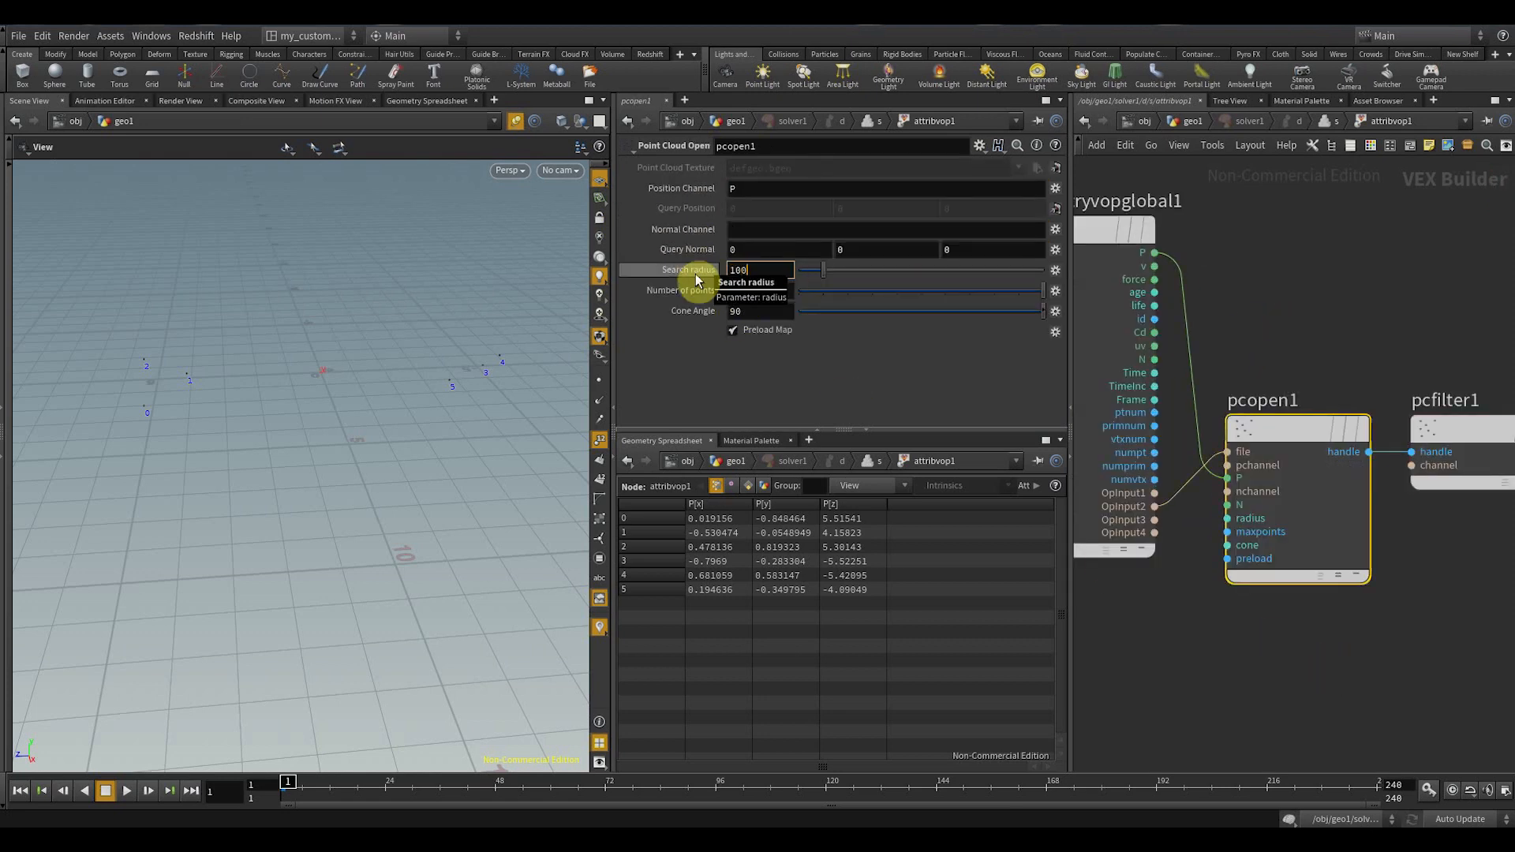
key(Return)
drag(758, 289, 629, 312)
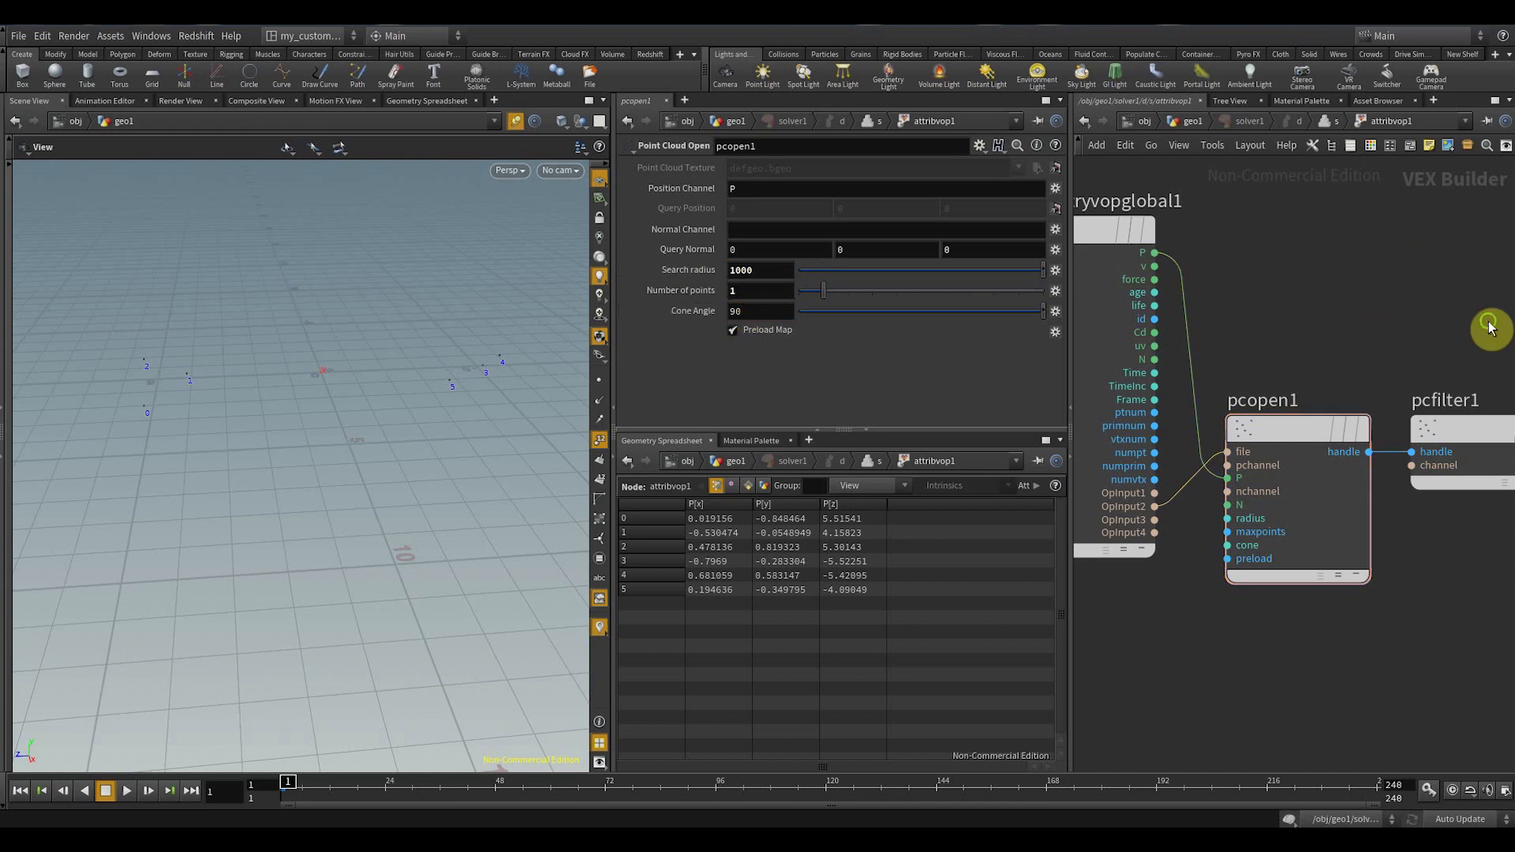
- Add an Add node and connect the P output of geometryvopglobal1 to its first input
scroll(1343, 355, down, 3)
middle_drag(1342, 340, 1310, 336)
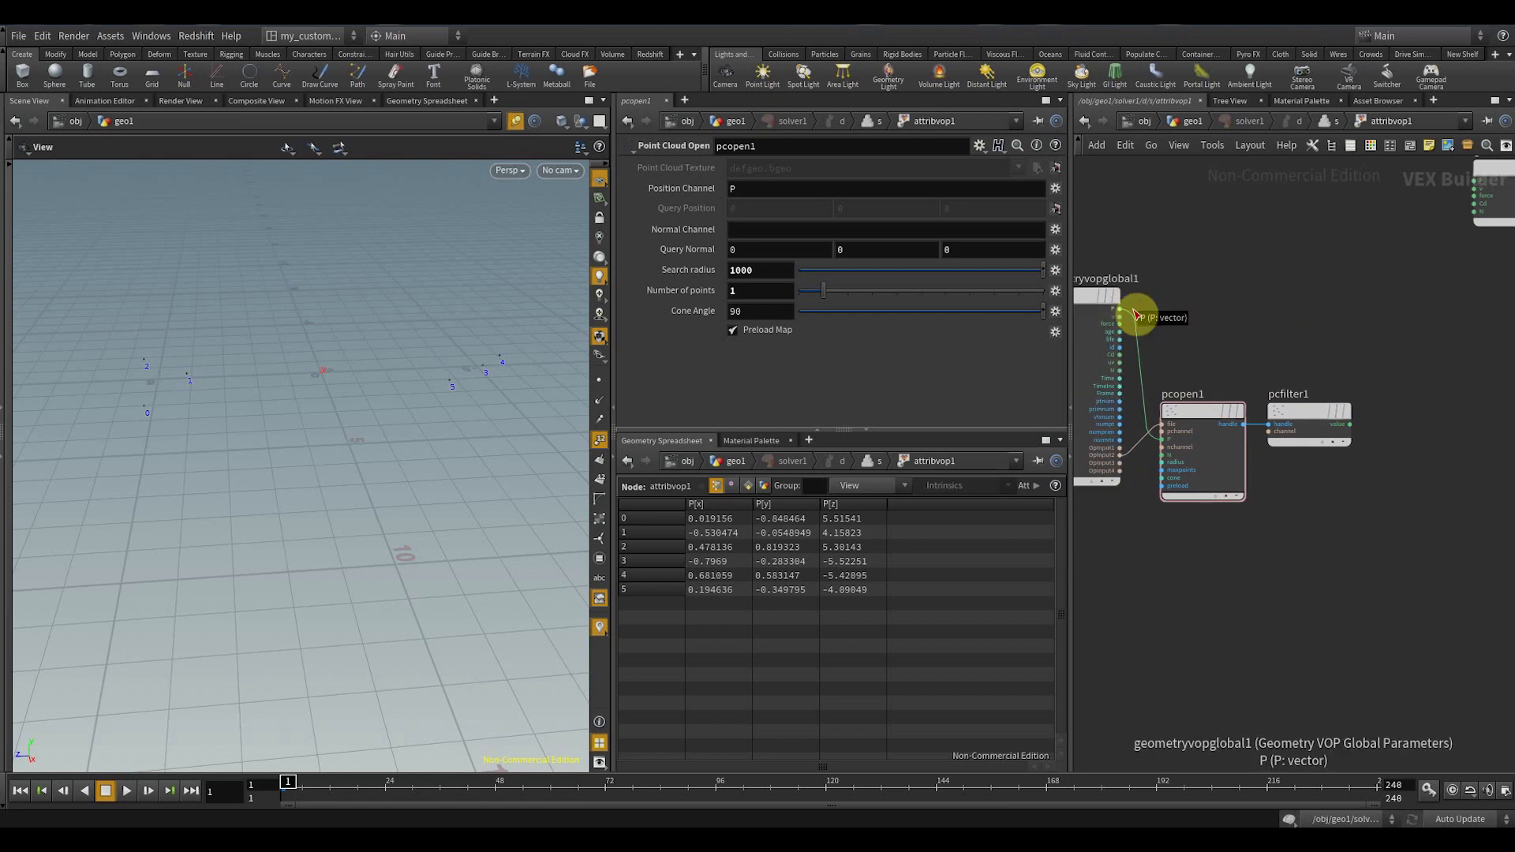
key(Tab)
text(add)
click(1284, 257)
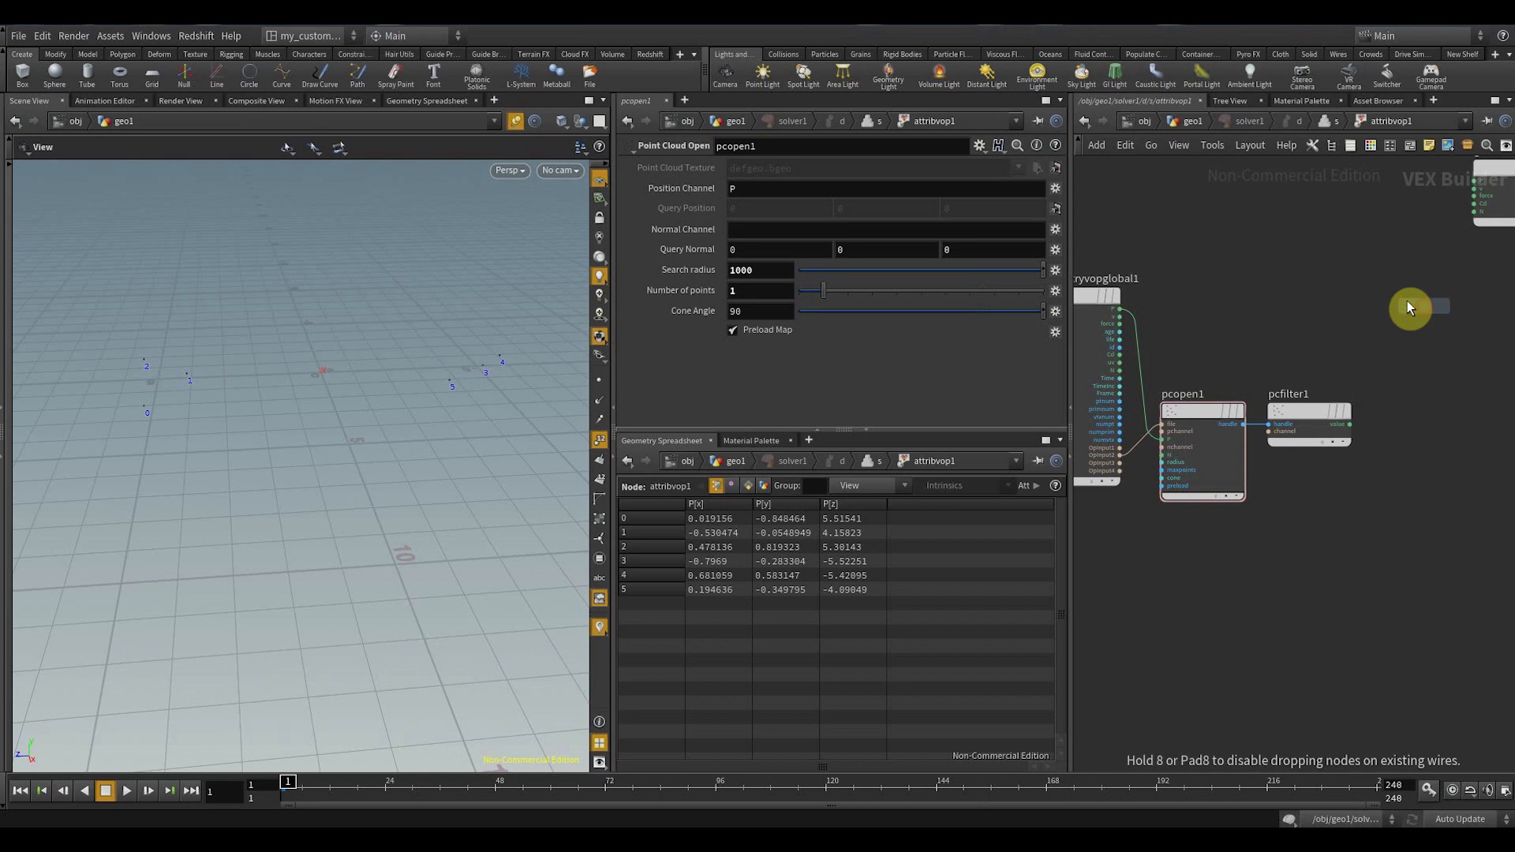
click(1410, 308)
drag(1120, 309, 1409, 310)
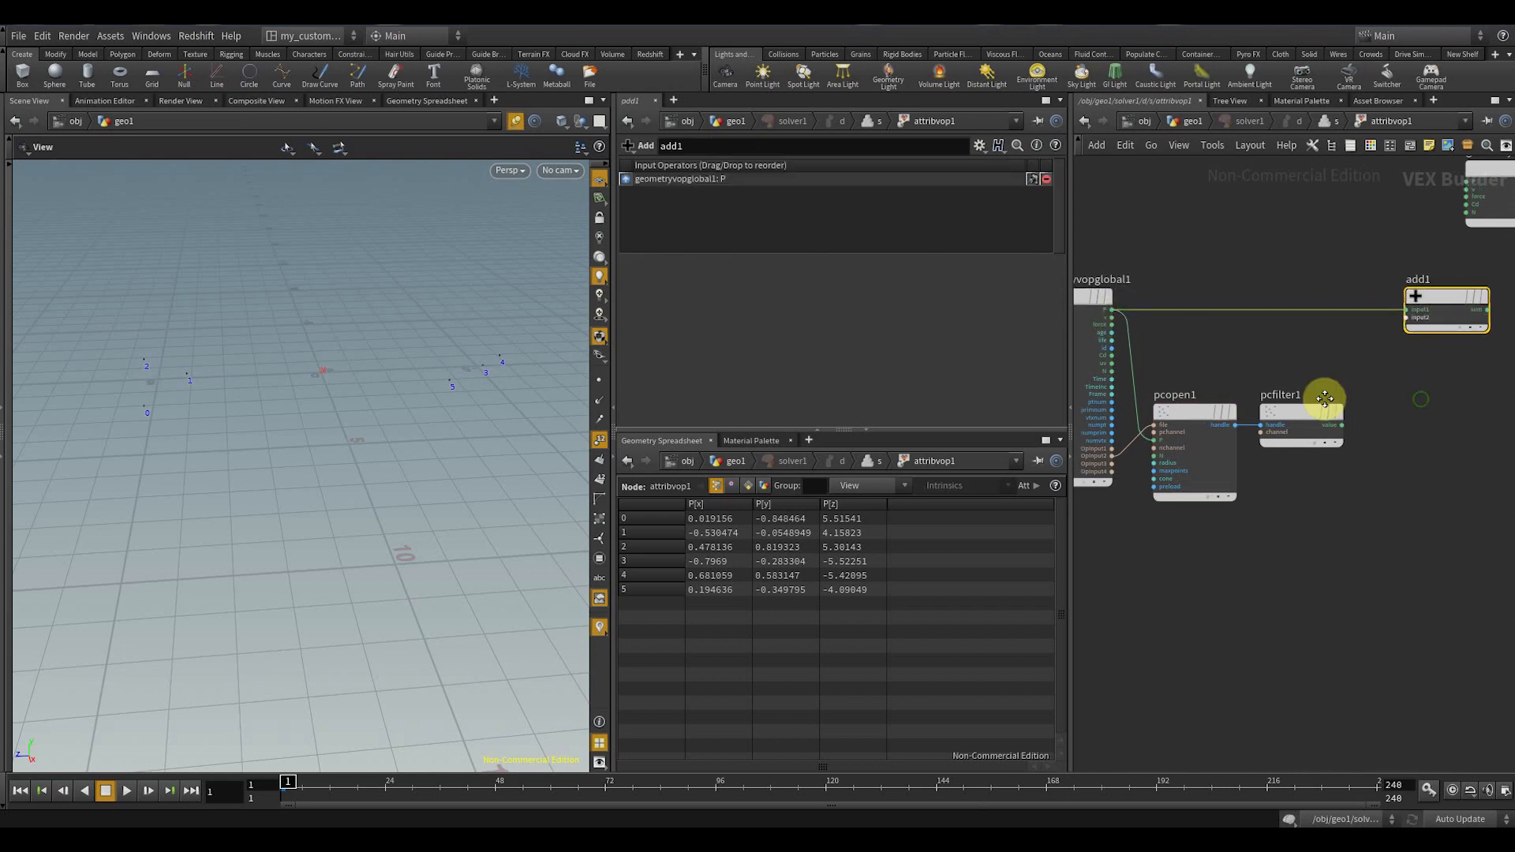
- Move add1 slightly away and add a Normalize node fed by the value output of pcfilter1
middle_drag(1420, 399, 1166, 437)
scroll(1288, 419, up, 1)
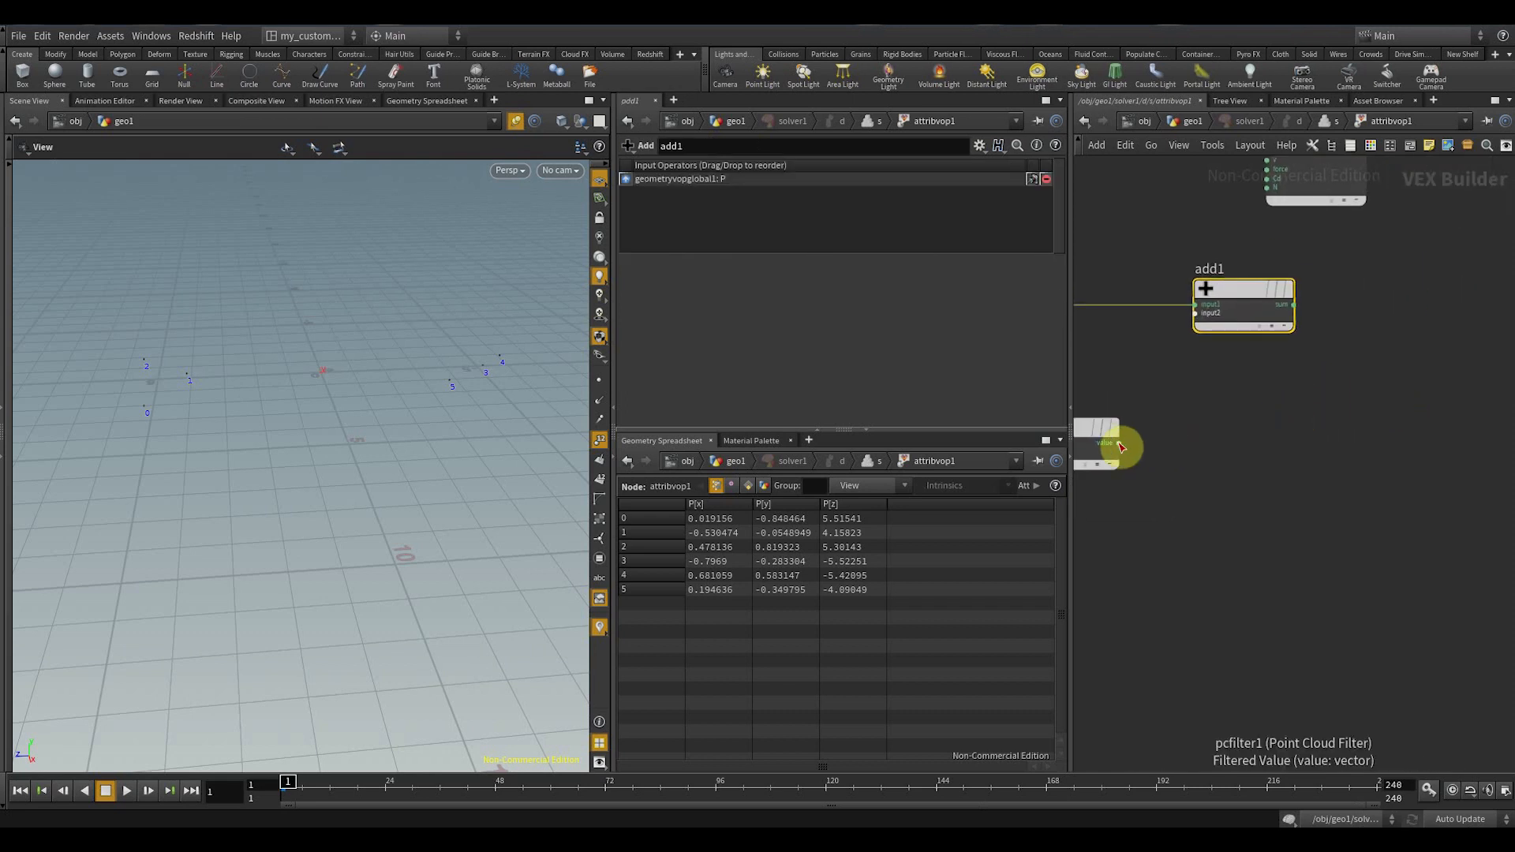
drag(1235, 291, 1265, 284)
scroll(1314, 286, down, 1)
middle_drag(1238, 352, 1212, 385)
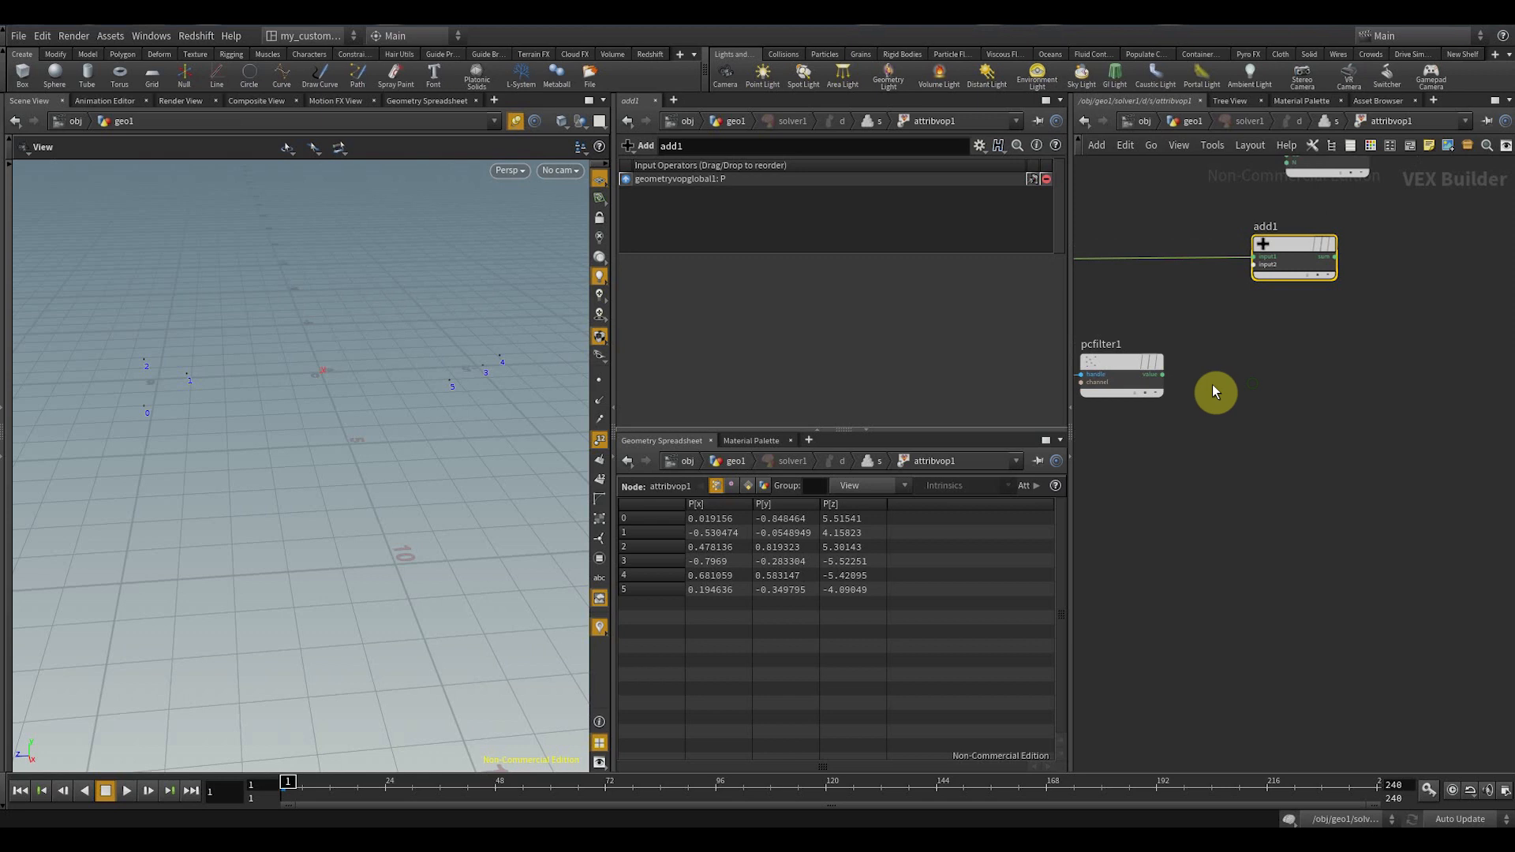
key(Tab)
text(nor)
key(Return)
scroll(1238, 366, up, 2)
click(1213, 362)
drag(1125, 379, 1157, 379)
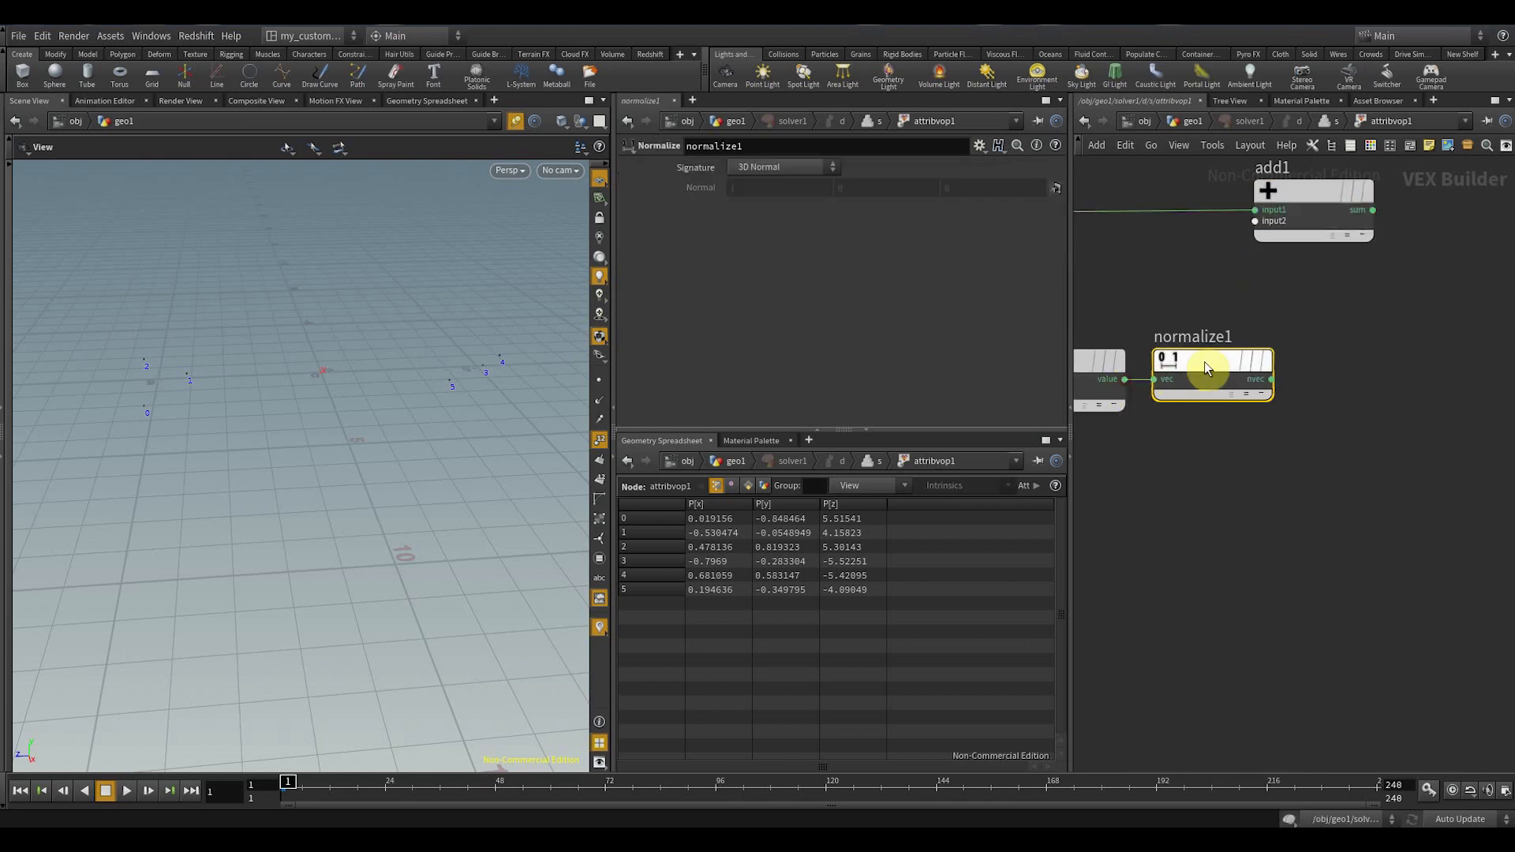
- Move geometryvopoutput1 and add1 farther from the other nodes to make room for wiring
middle_drag(1396, 423, 1268, 498)
scroll(1267, 472, down, 2)
scroll(1266, 466, down, 3)
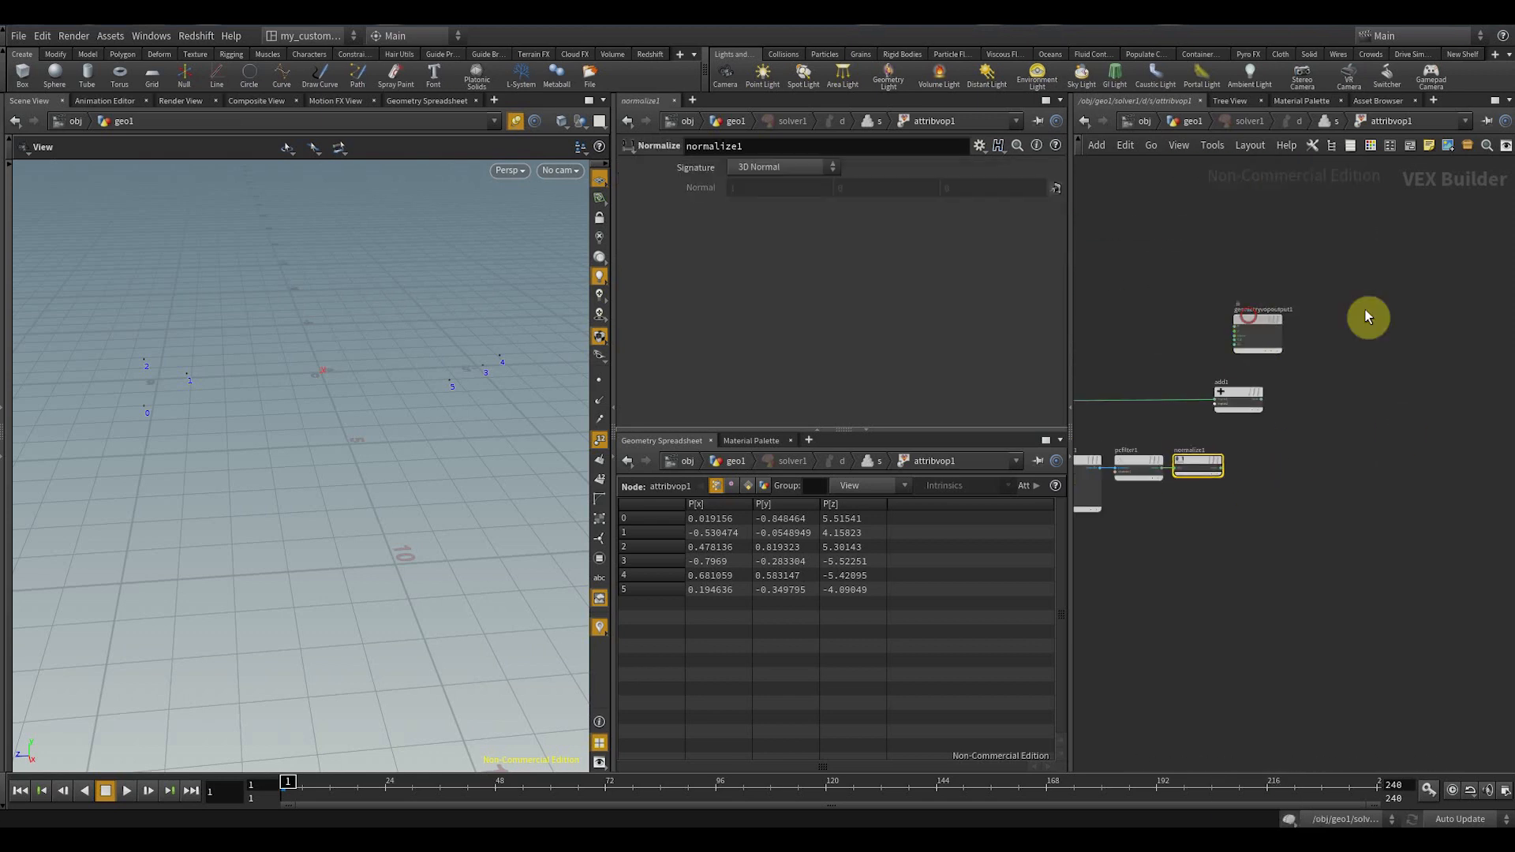
drag(1247, 315, 1382, 307)
drag(1237, 392, 1304, 391)
scroll(1246, 465, up, 2)
middle_drag(1239, 478, 1210, 479)
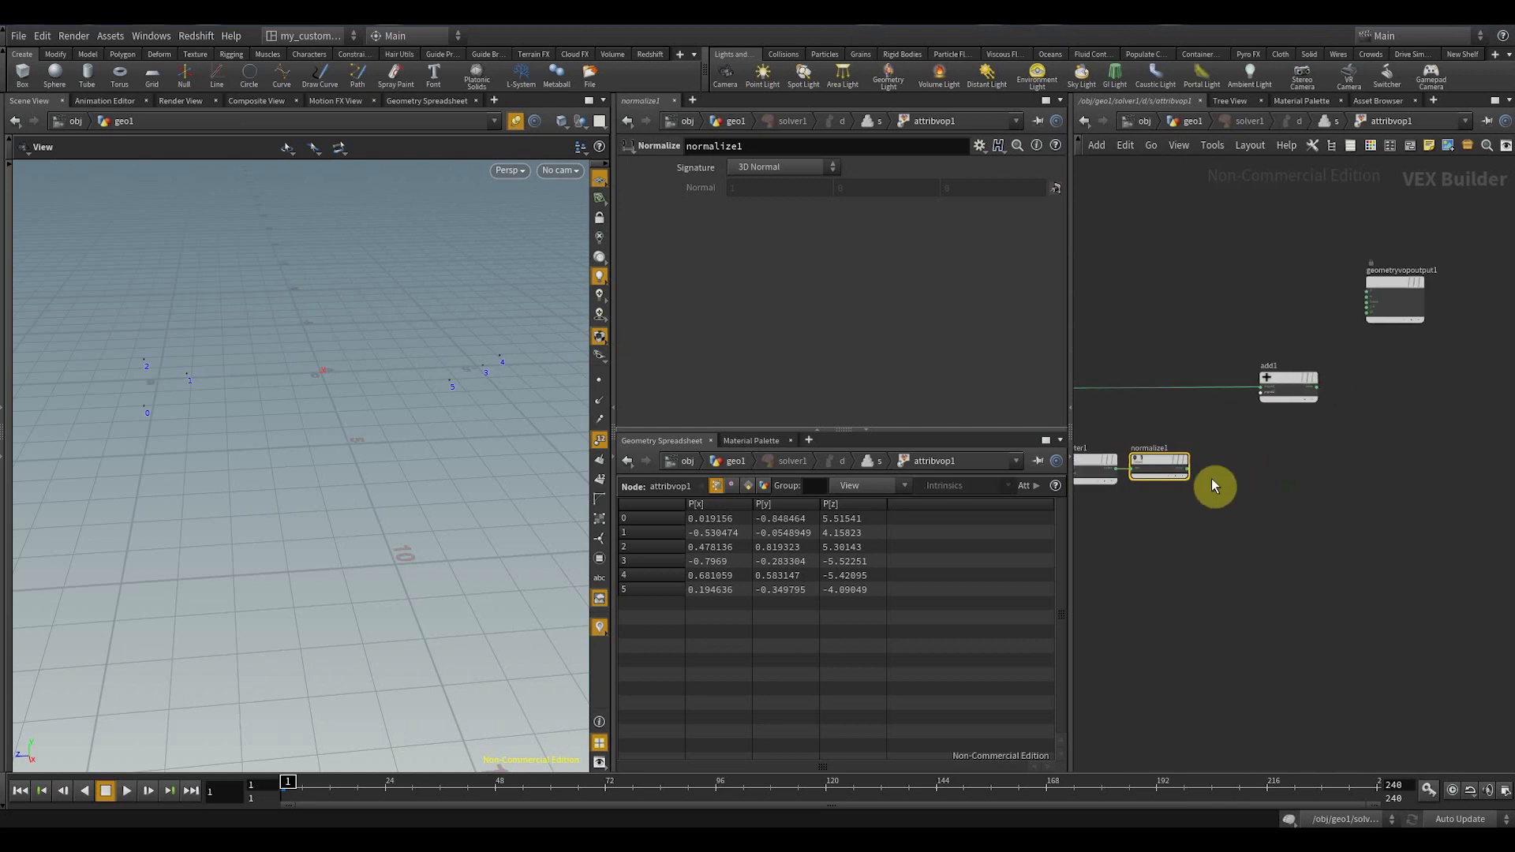
- Connect normalize1 to the second input of add1 and the sum of add1 to P on geometryvopoutput1
drag(1174, 461, 1191, 461)
drag(1261, 393, 1212, 469)
middle_drag(1338, 431, 1295, 472)
scroll(1295, 472, up, 3)
drag(1256, 442, 1341, 279)
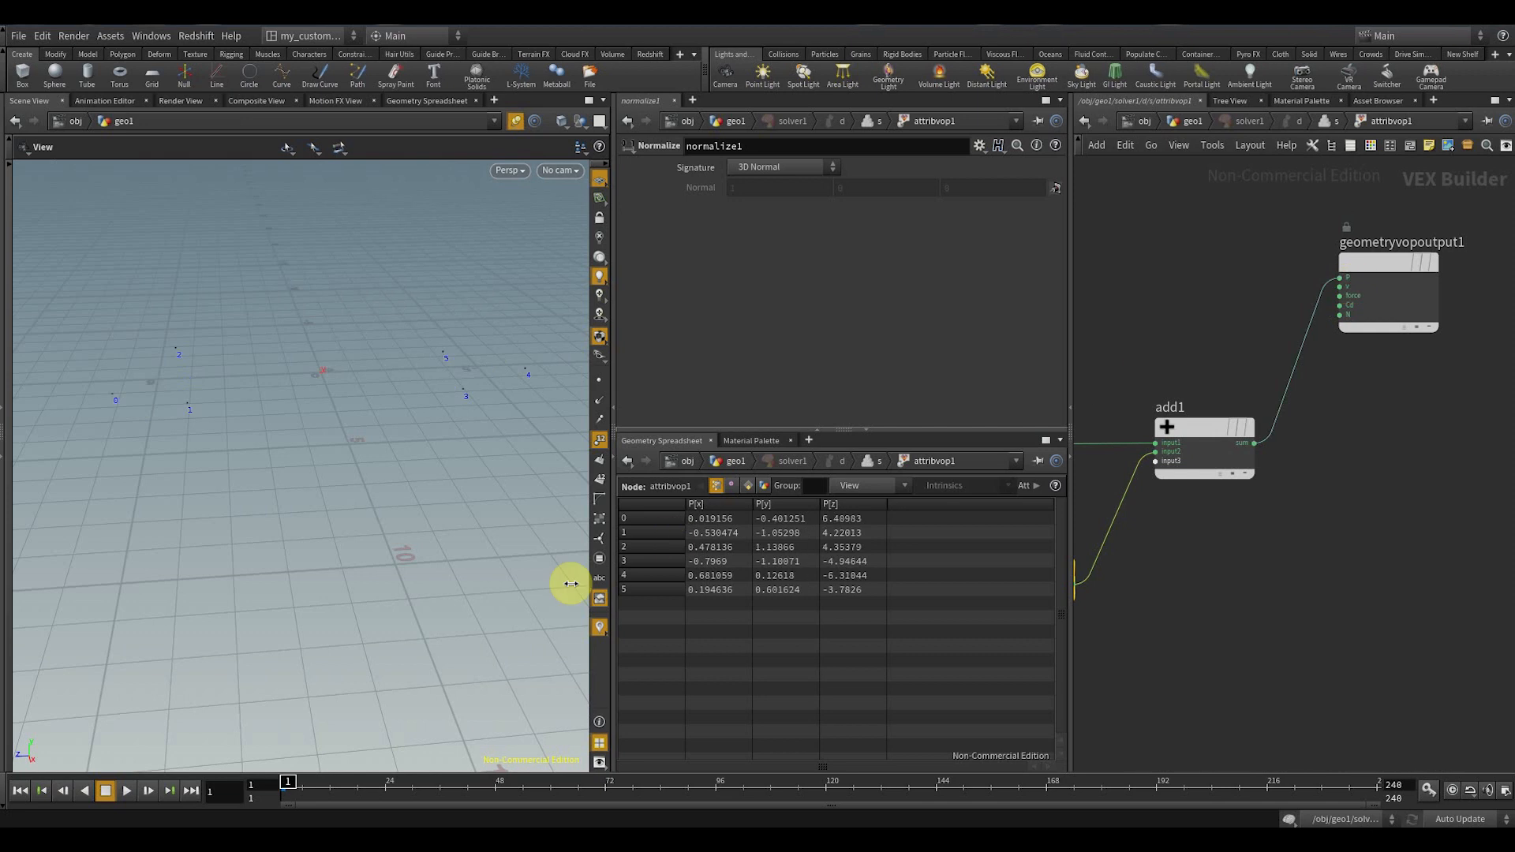
- Play the simulation and scrub through its early frames to examine the point motion, ending on frame 1
click(128, 792)
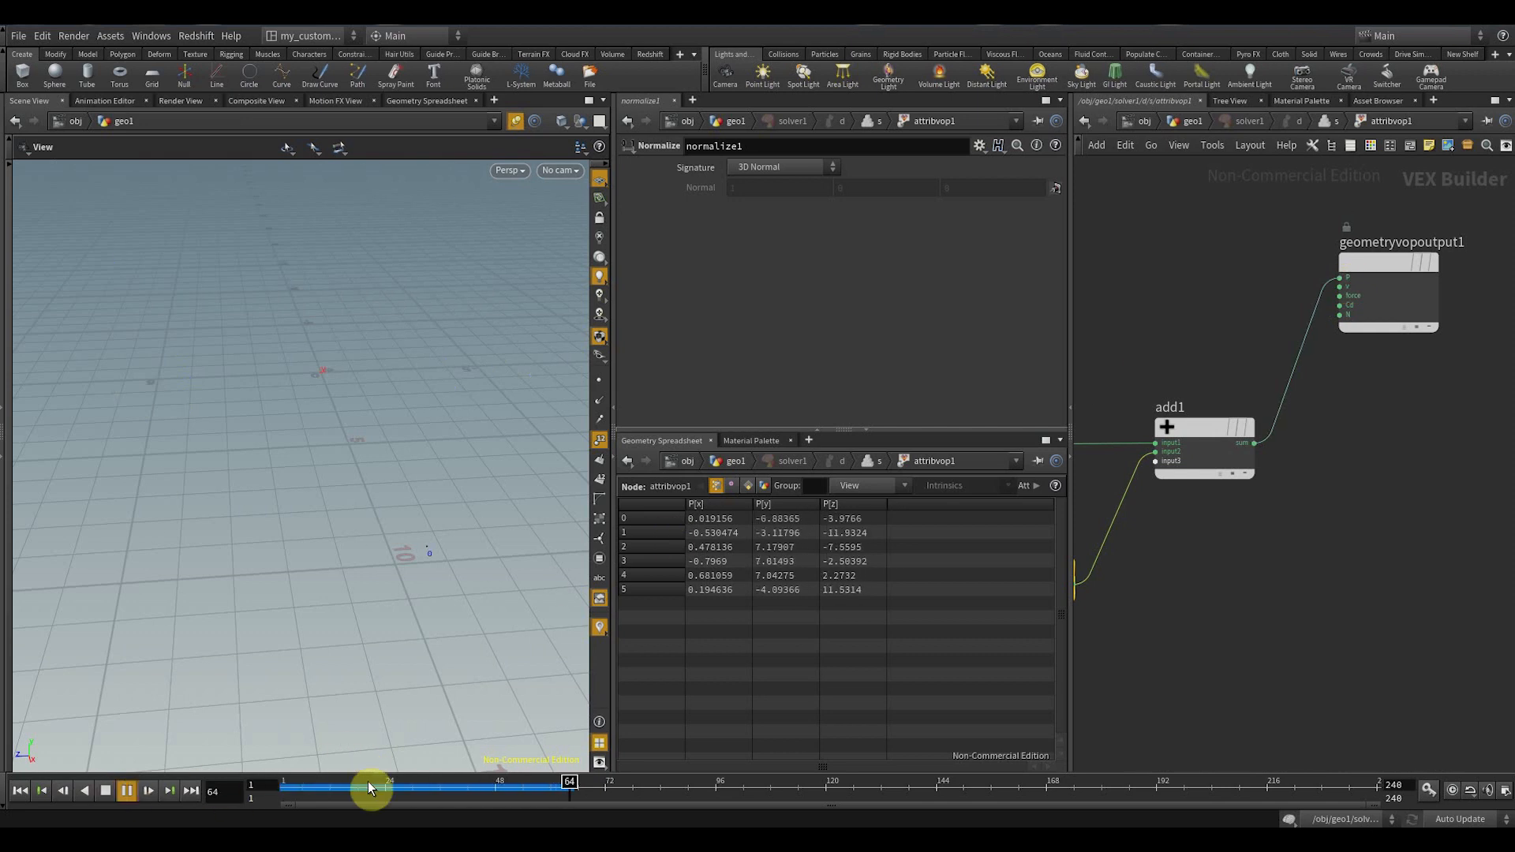
click(304, 785)
mouse_move(304, 785)
mouse_down()
mouse_move(378, 786)
mouse_move(312, 787)
mouse_up()
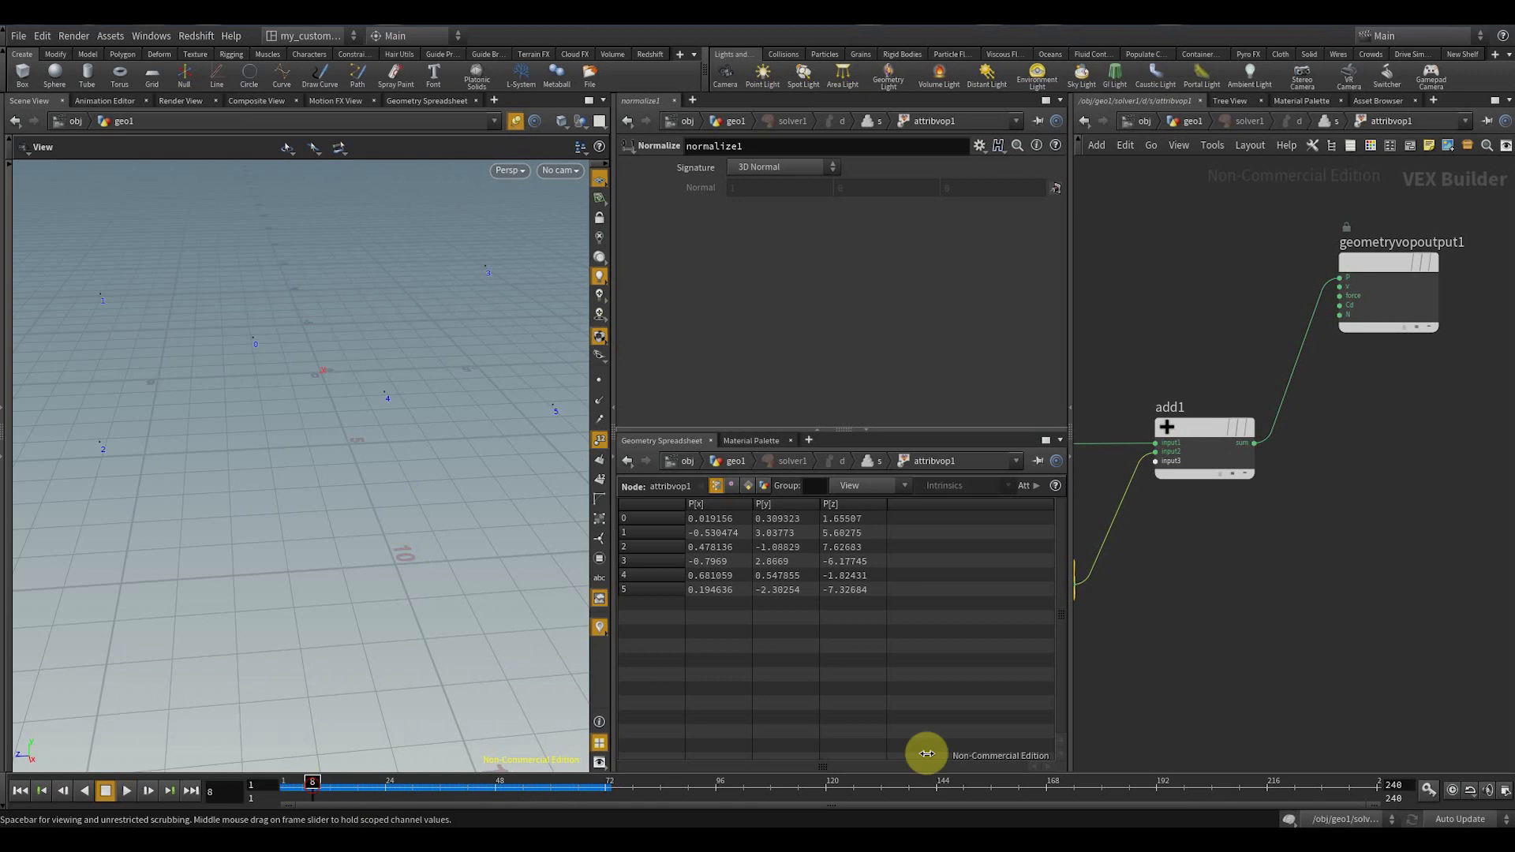
middle_drag(1152, 706, 1329, 628)
mouse_move(315, 781)
mouse_down()
mouse_move(406, 795)
mouse_move(226, 803)
mouse_up()
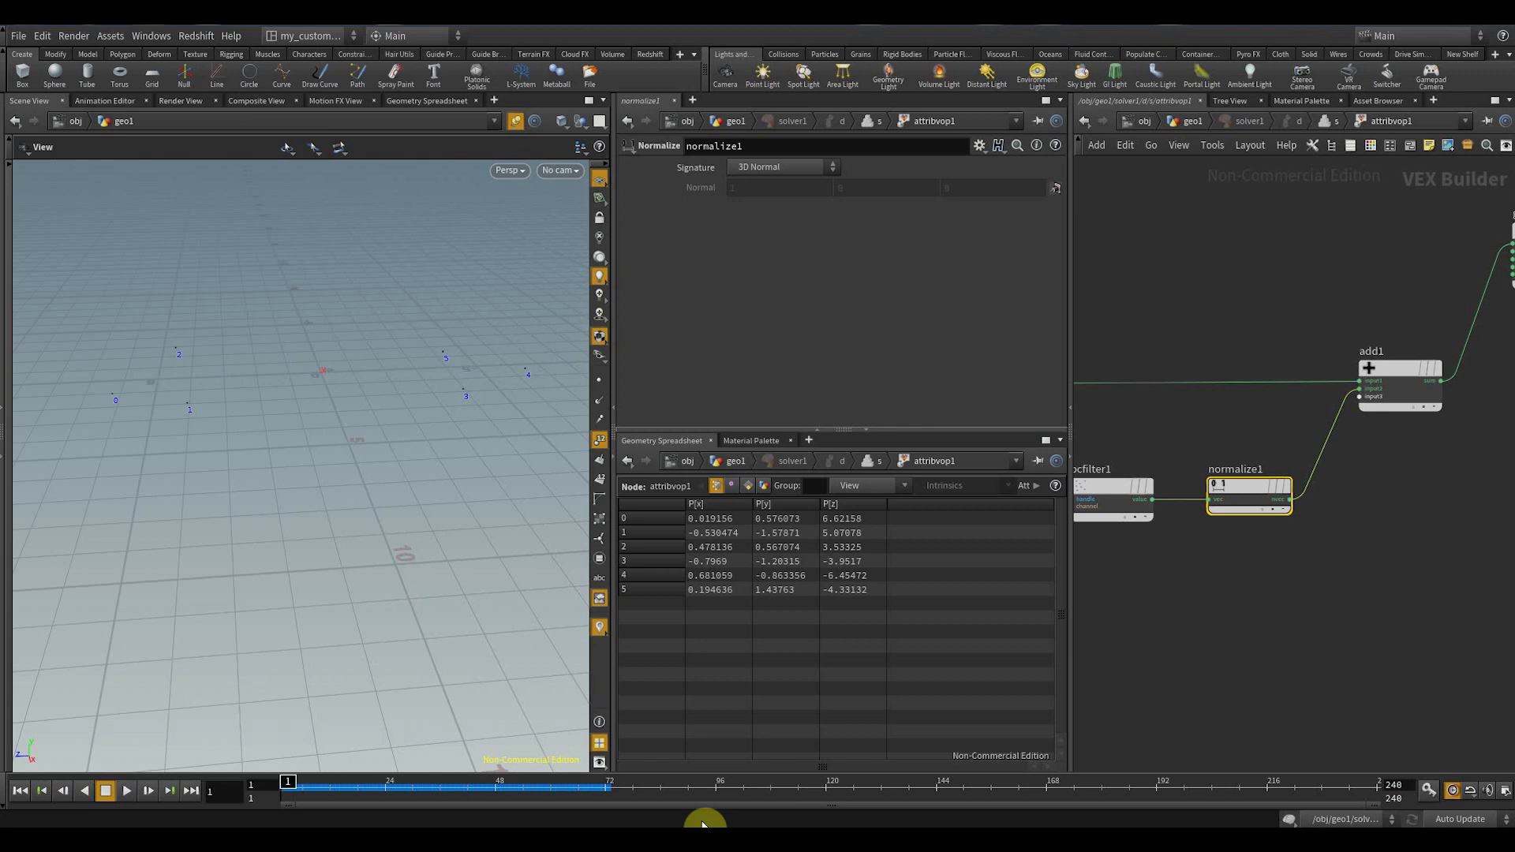
drag(401, 786, 168, 761)
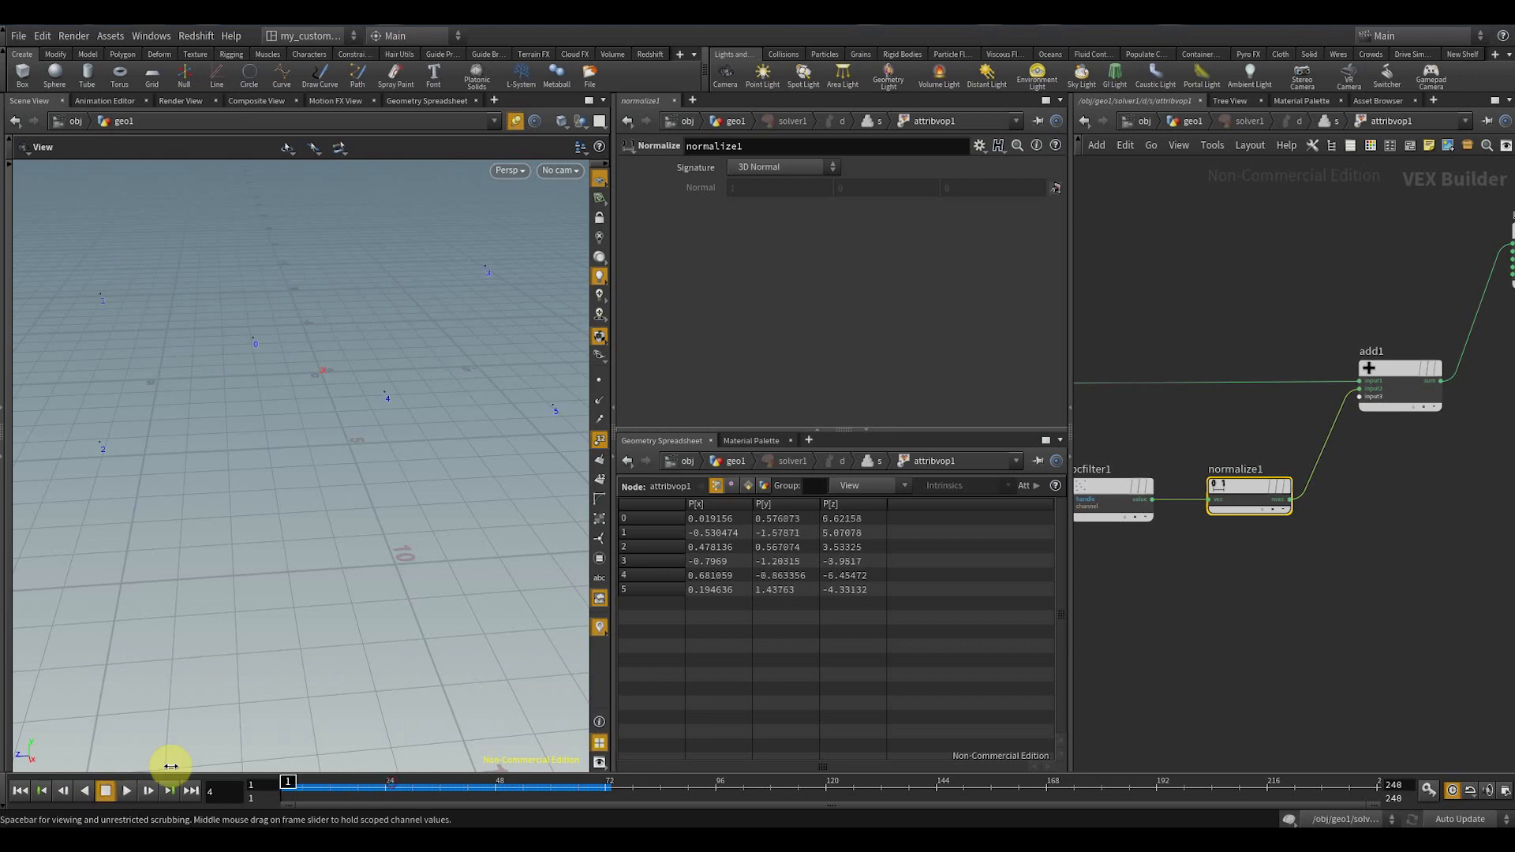
- Move add1 and geometryvopoutput1 together farther away from normalize1
scroll(1238, 633, down, 2)
middle_drag(1339, 614, 1153, 651)
scroll(1238, 638, down, 2)
drag(1149, 399, 1351, 580)
drag(1251, 466, 1374, 468)
scroll(1258, 595, up, 3)
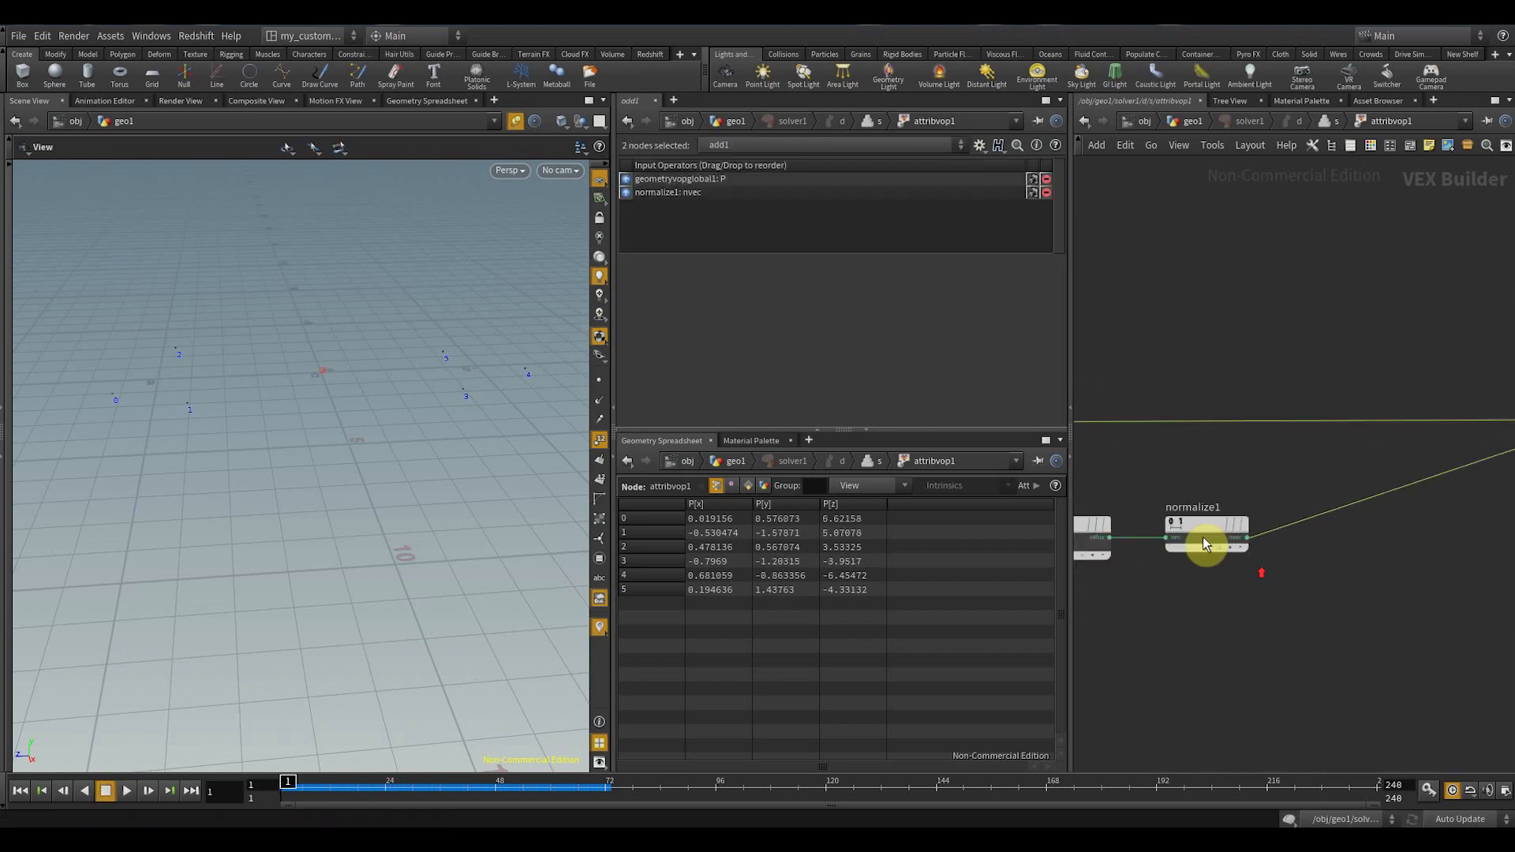
drag(1193, 520, 1190, 519)
- Insert a Multiply Constant node on the wire between normalize1 and add1
key(Tab)
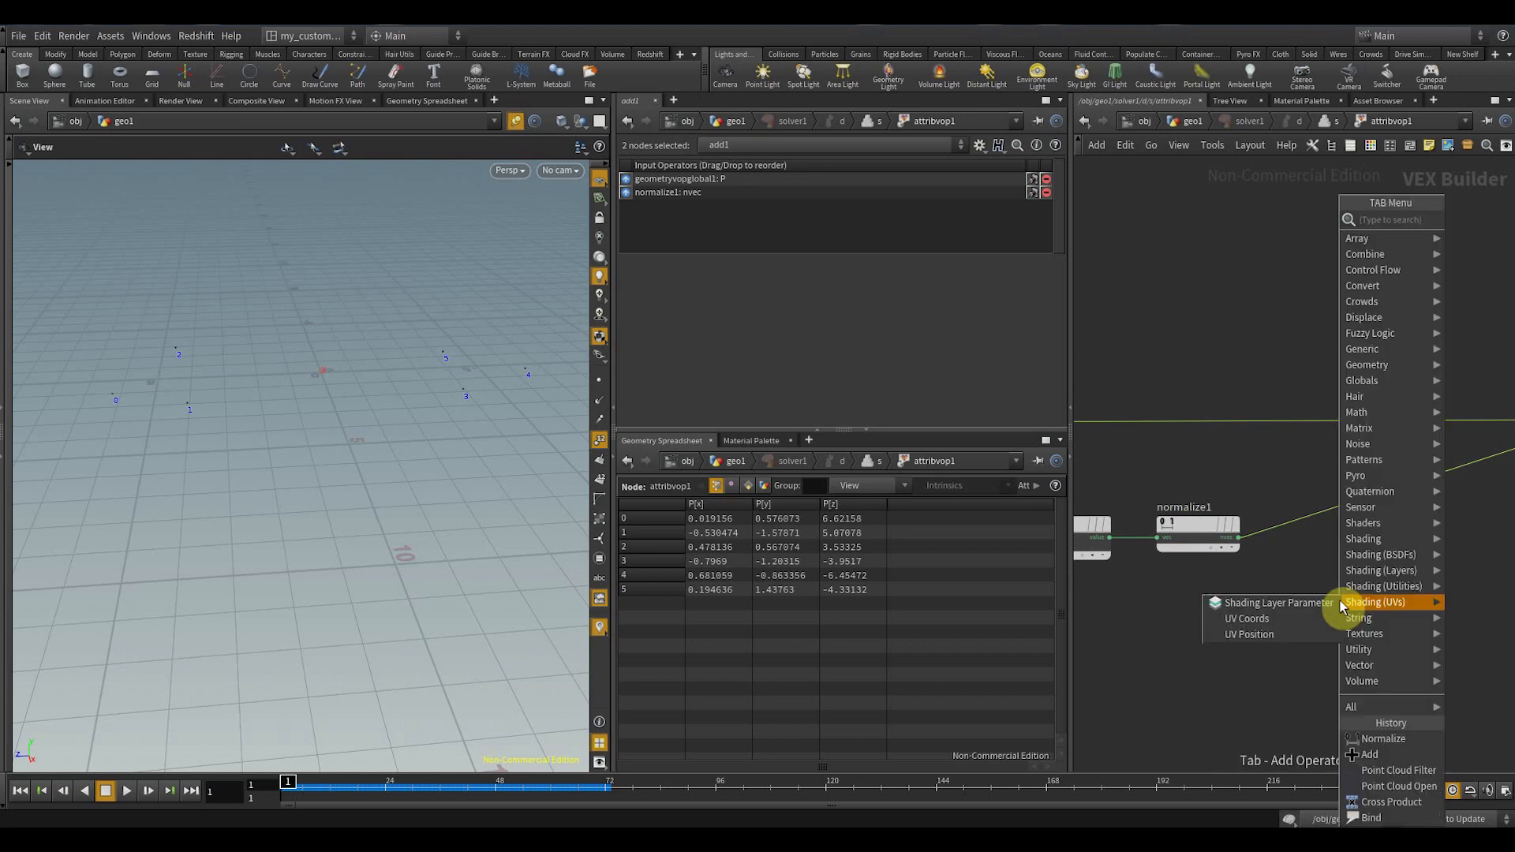
text(mul)
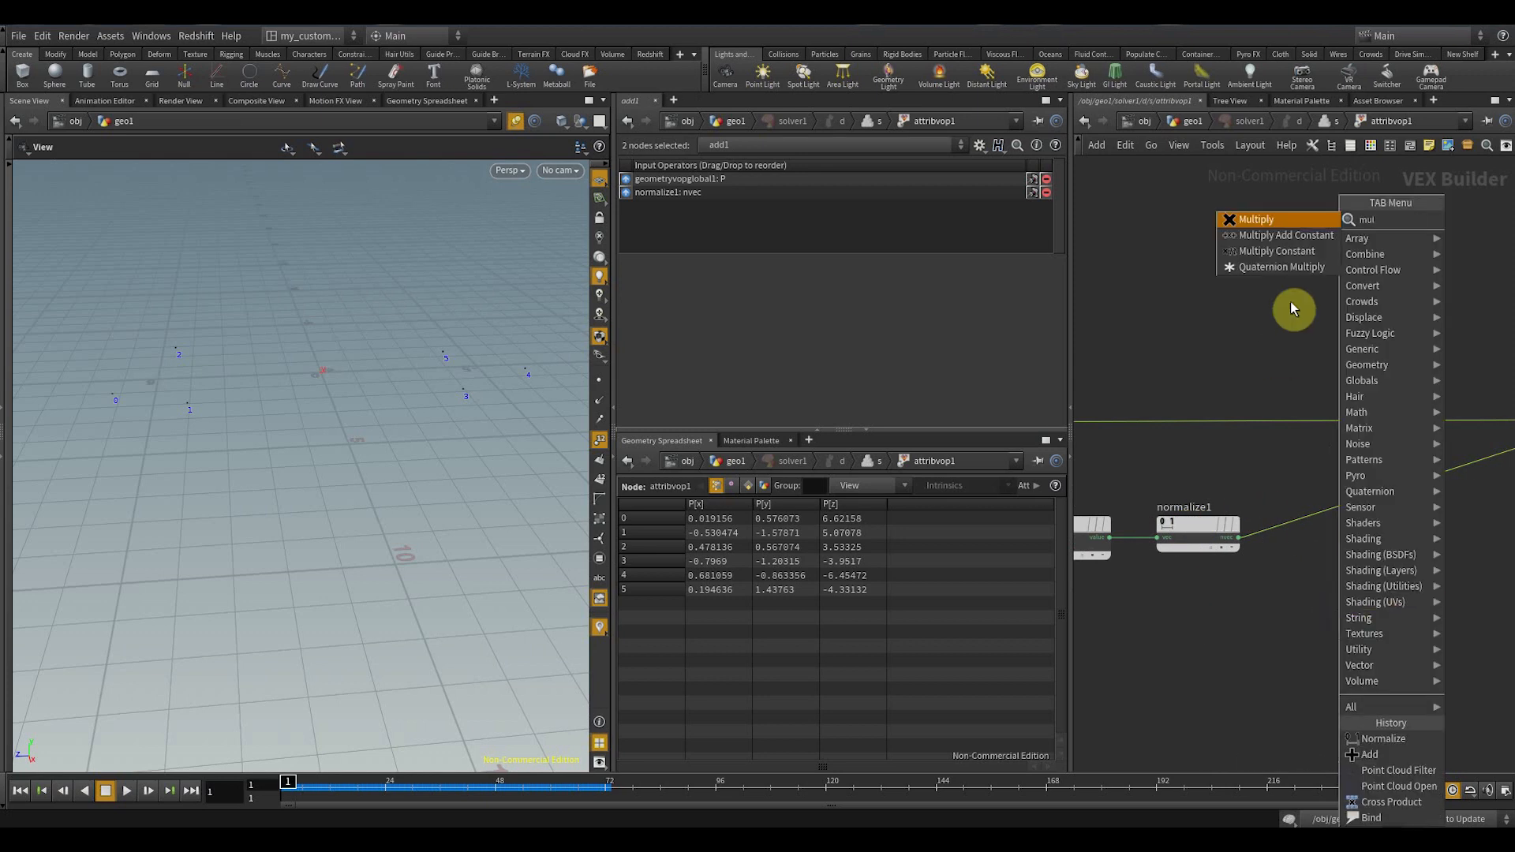
click(1277, 251)
click(1339, 526)
drag(1338, 520, 1334, 521)
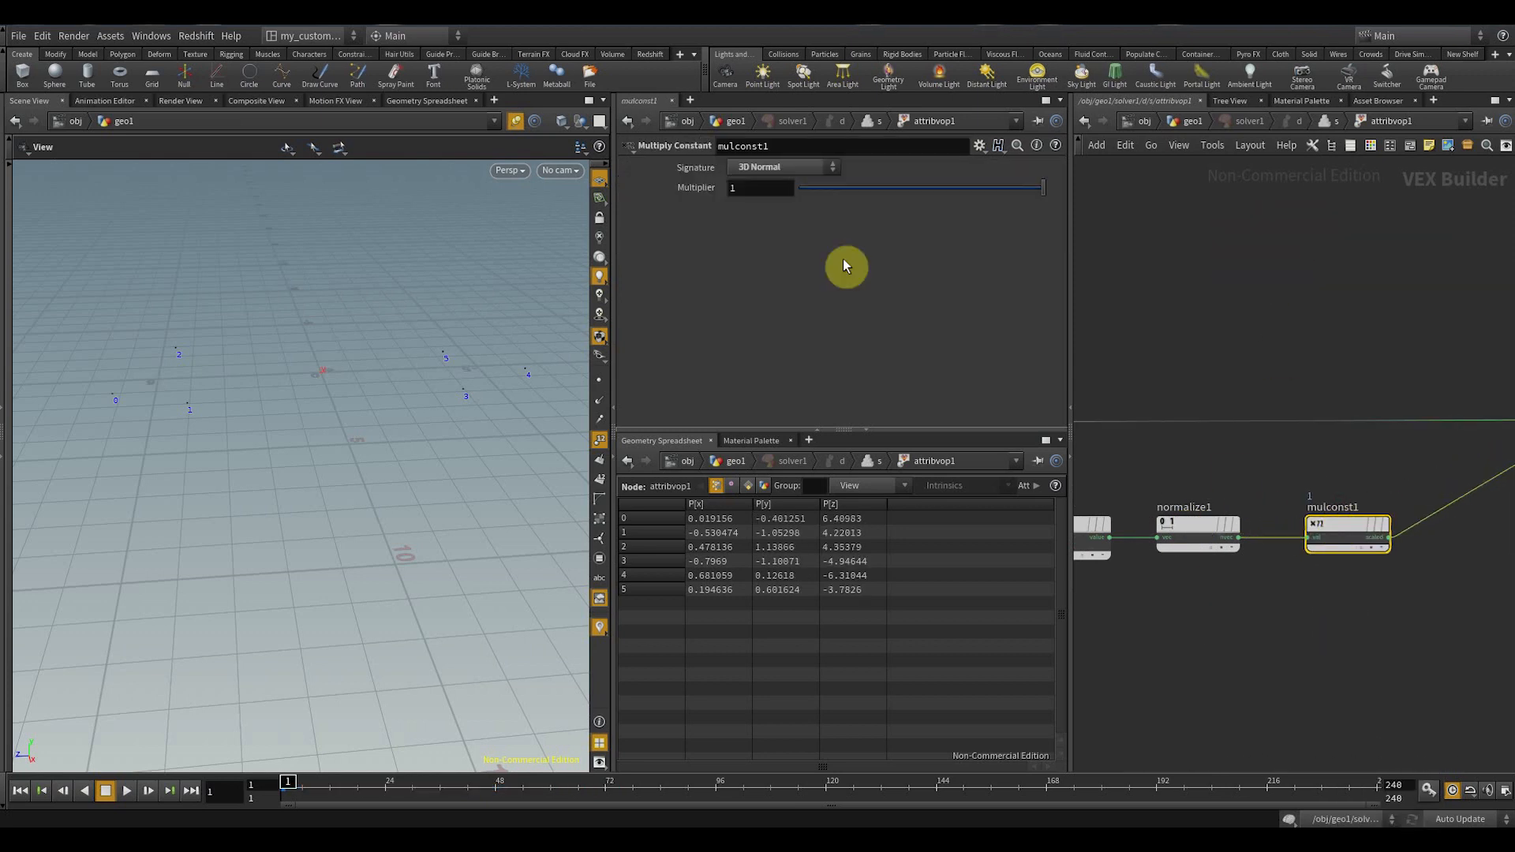
- Set the multiplier of mulconst1 to 0.2 and play the simulation to check the slower motion, stopping on frame 77
text(.2)
key(Return)
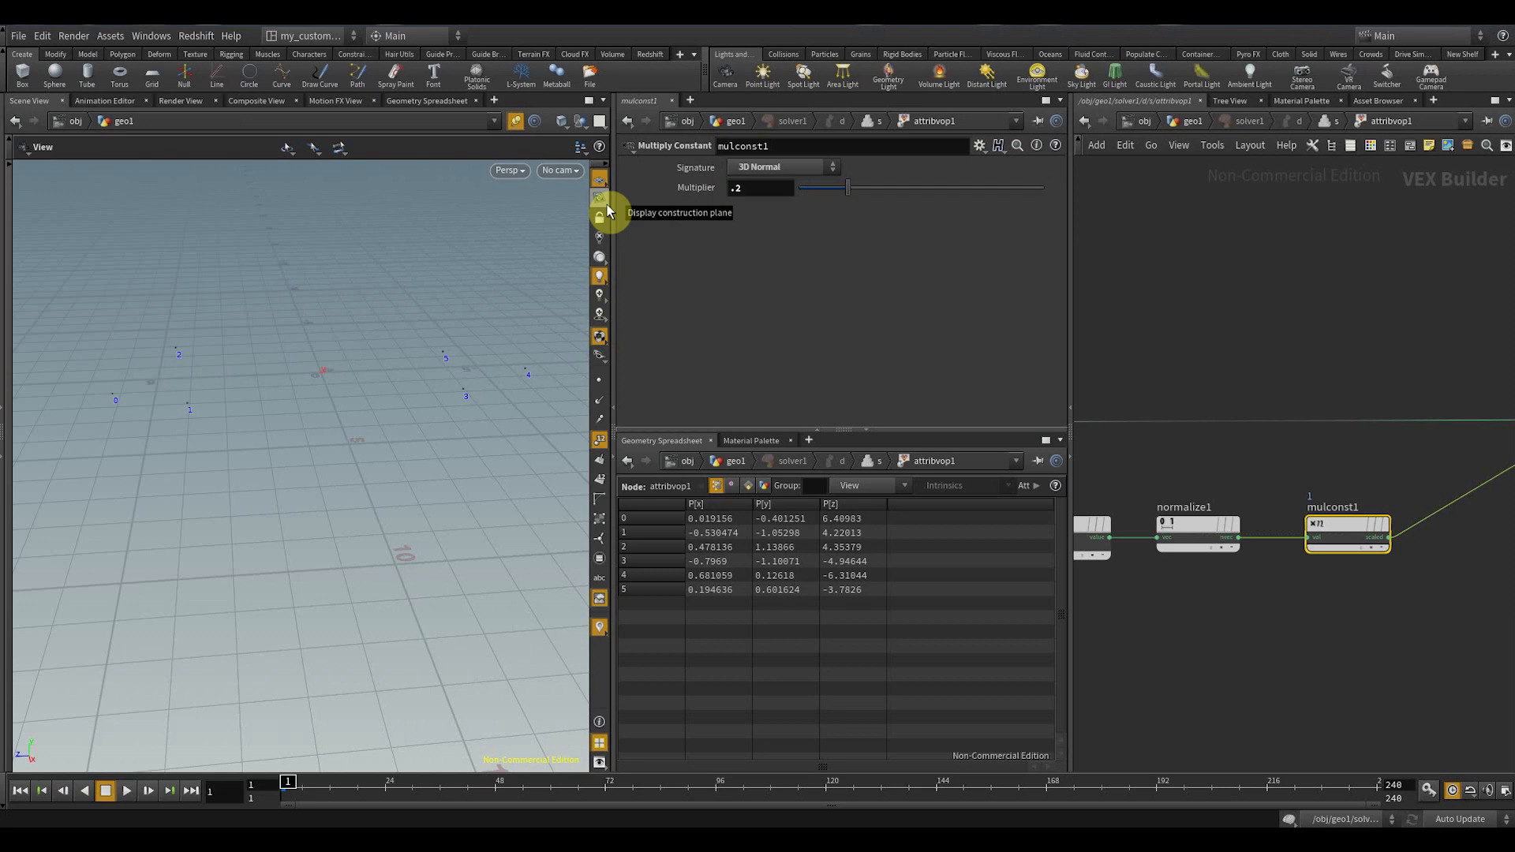
click(128, 799)
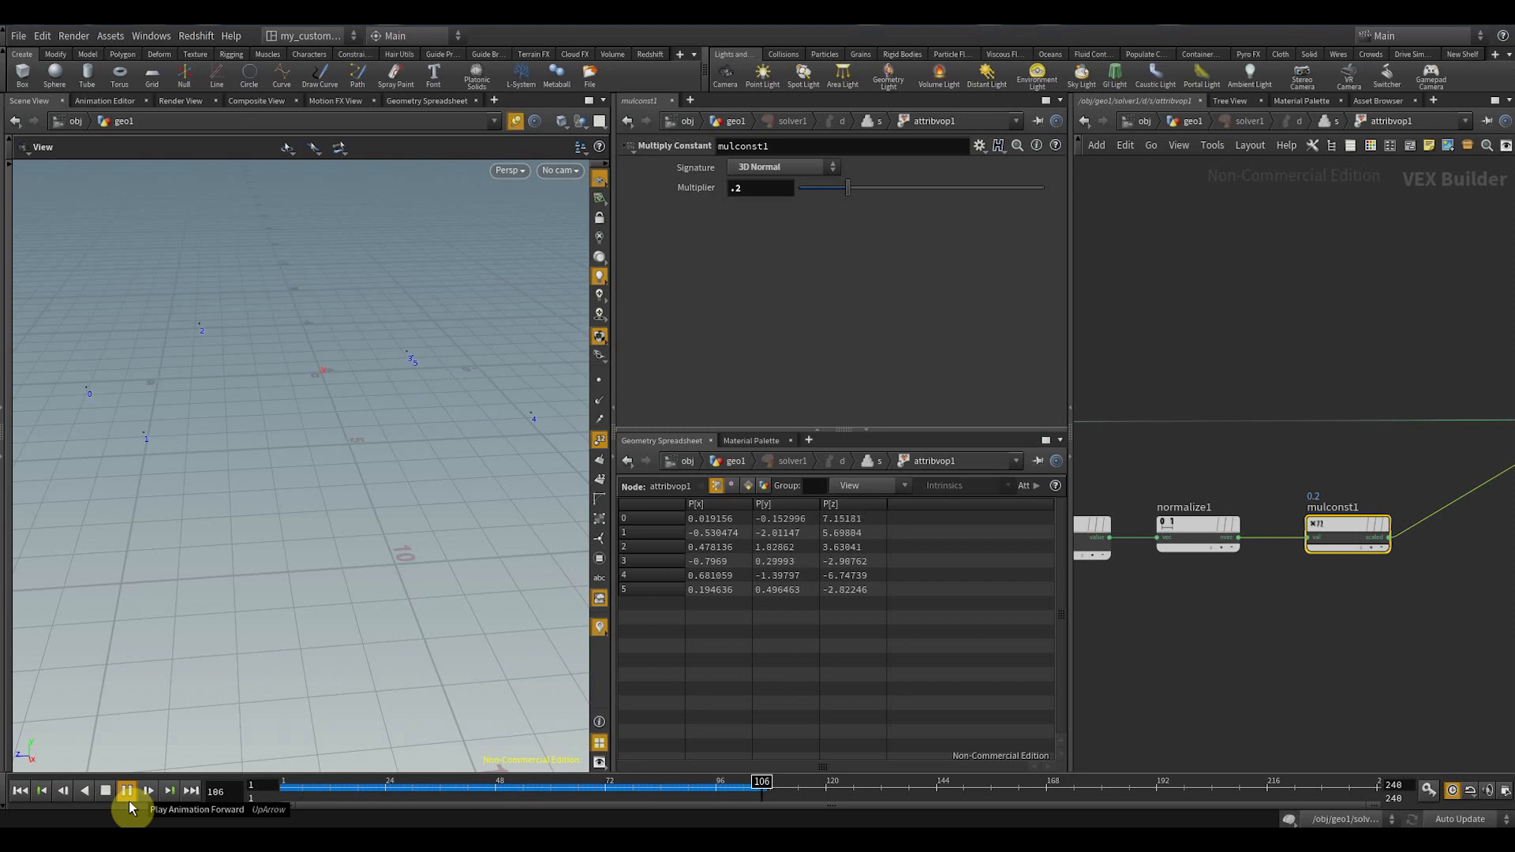
click(629, 812)
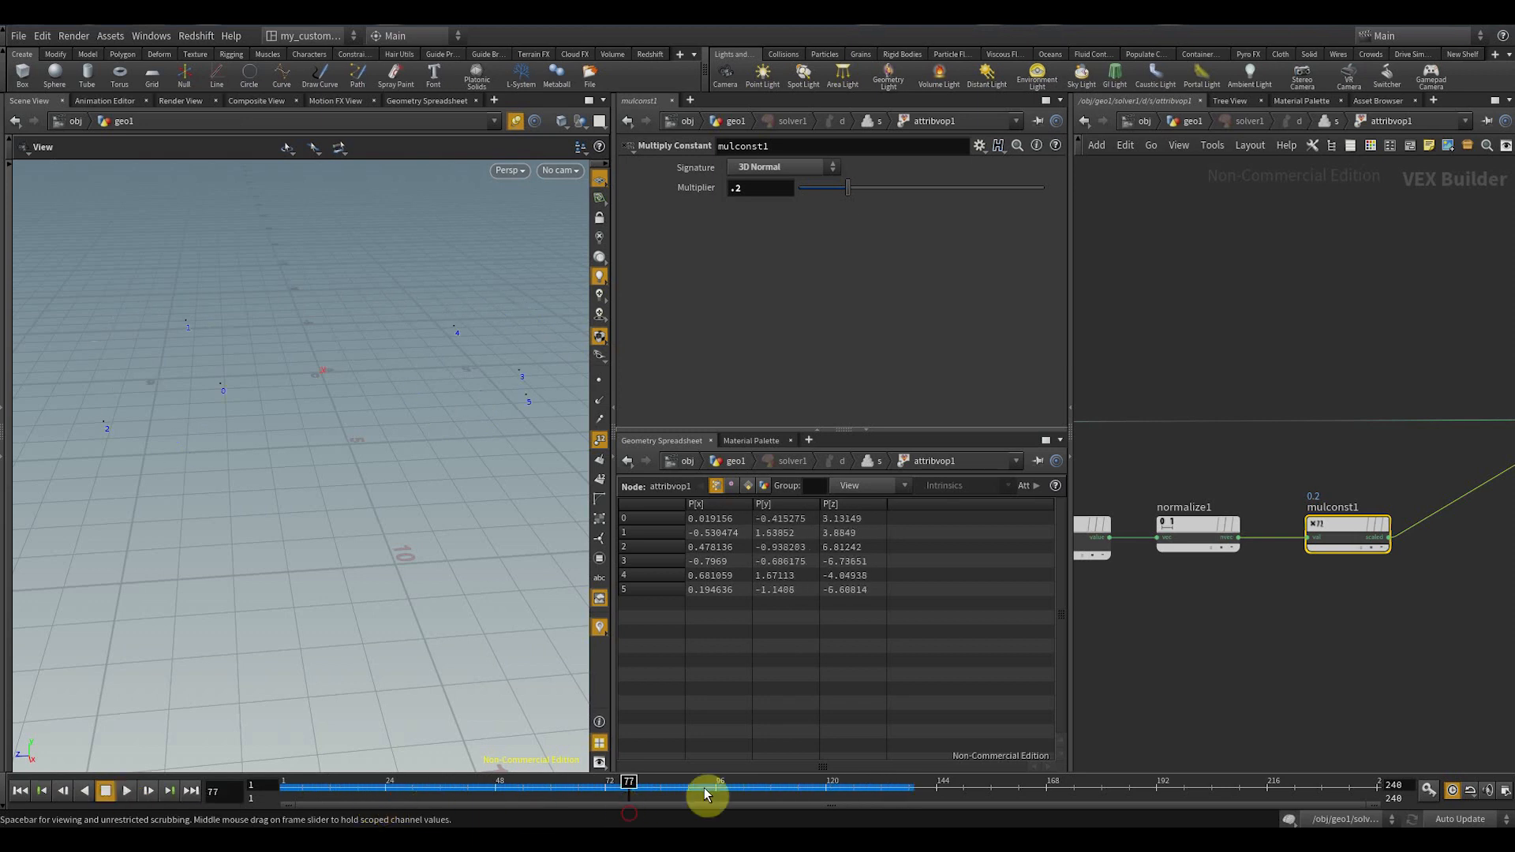
- At the geo1 level, template merge1 to show the spheres as reference, and replay the simulation from frame 1
scroll(1268, 595, down, 3)
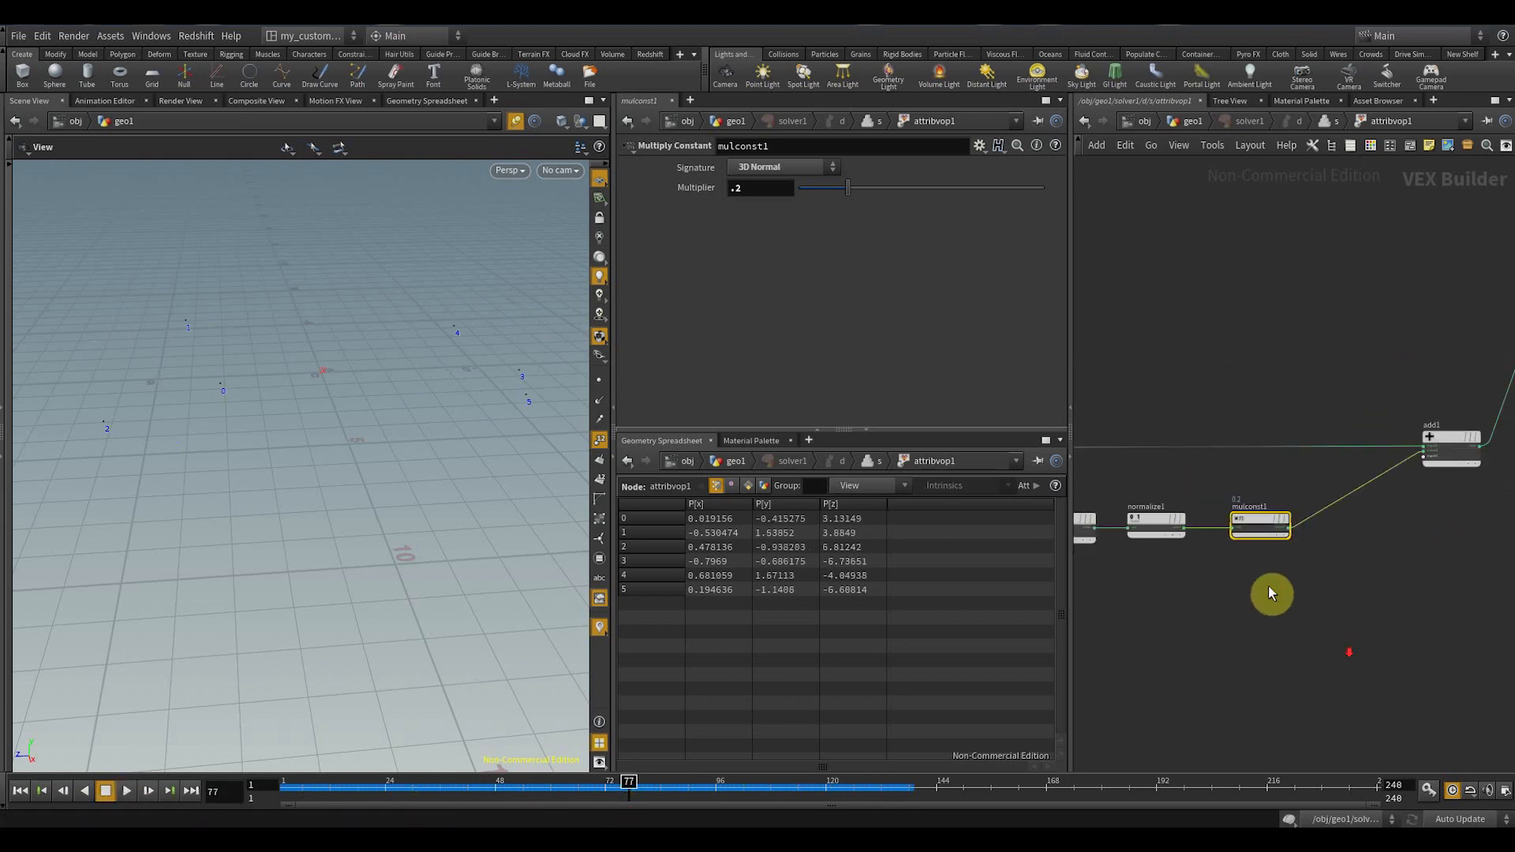
click(1193, 129)
scroll(1341, 497, down, 4)
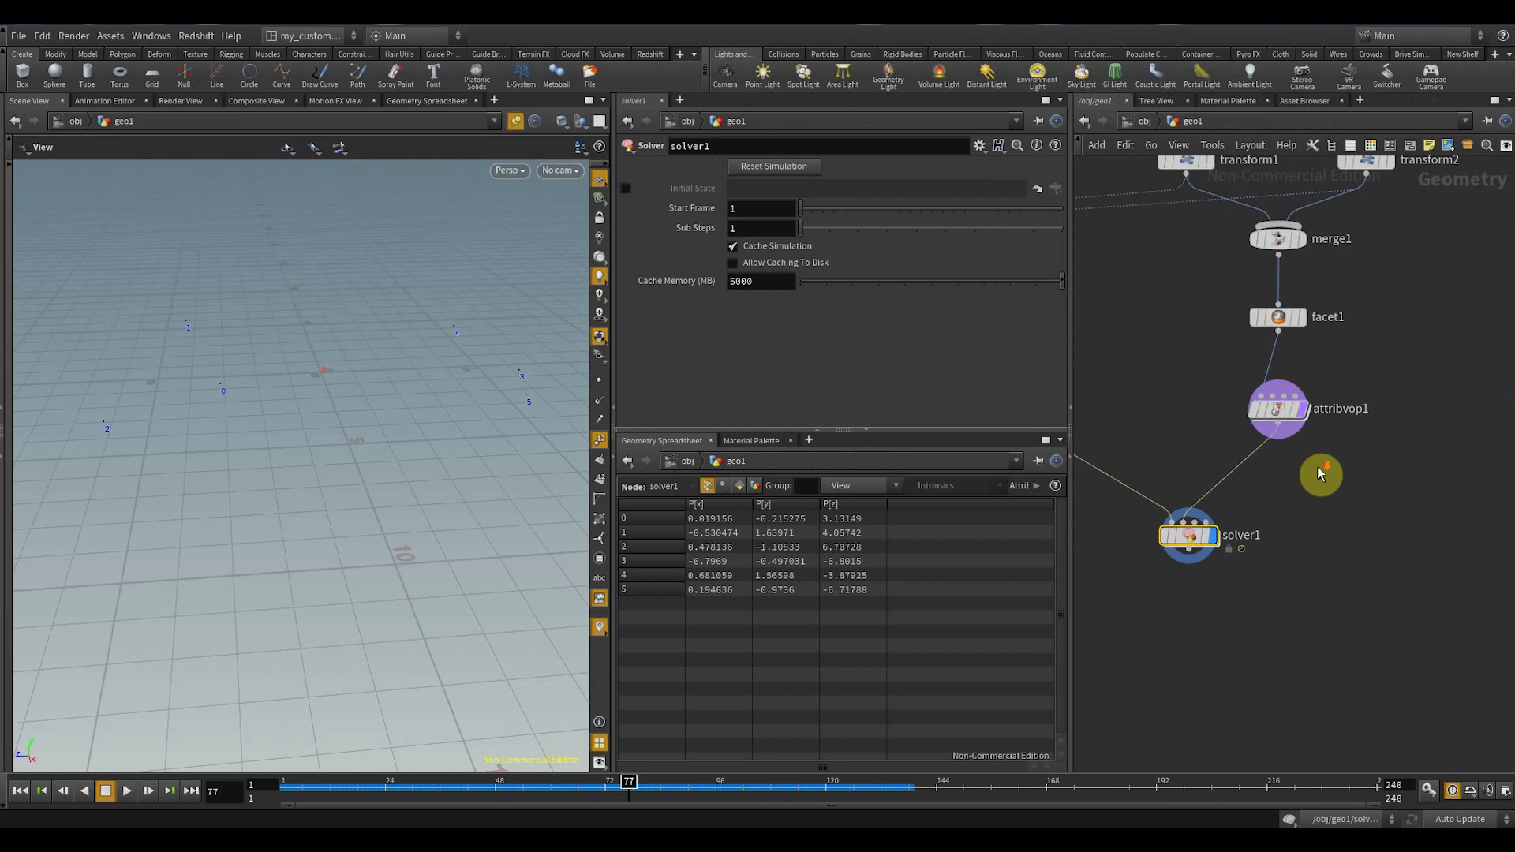
scroll(1319, 471, down, 2)
middle_drag(1306, 521, 1231, 560)
scroll(1222, 317, up, 2)
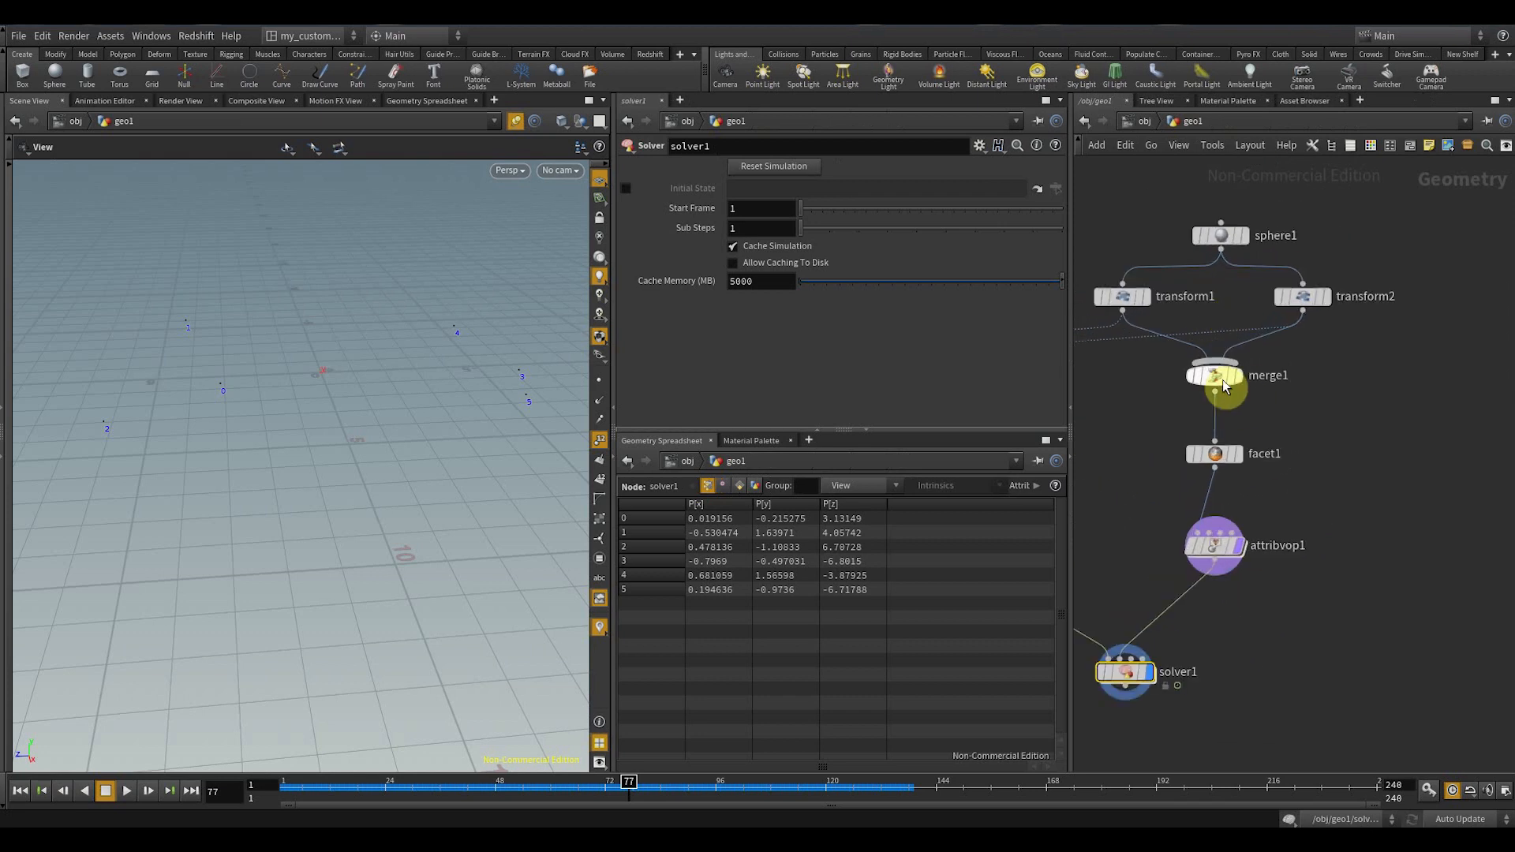
click(1247, 409)
middle_drag(1313, 607, 1334, 483)
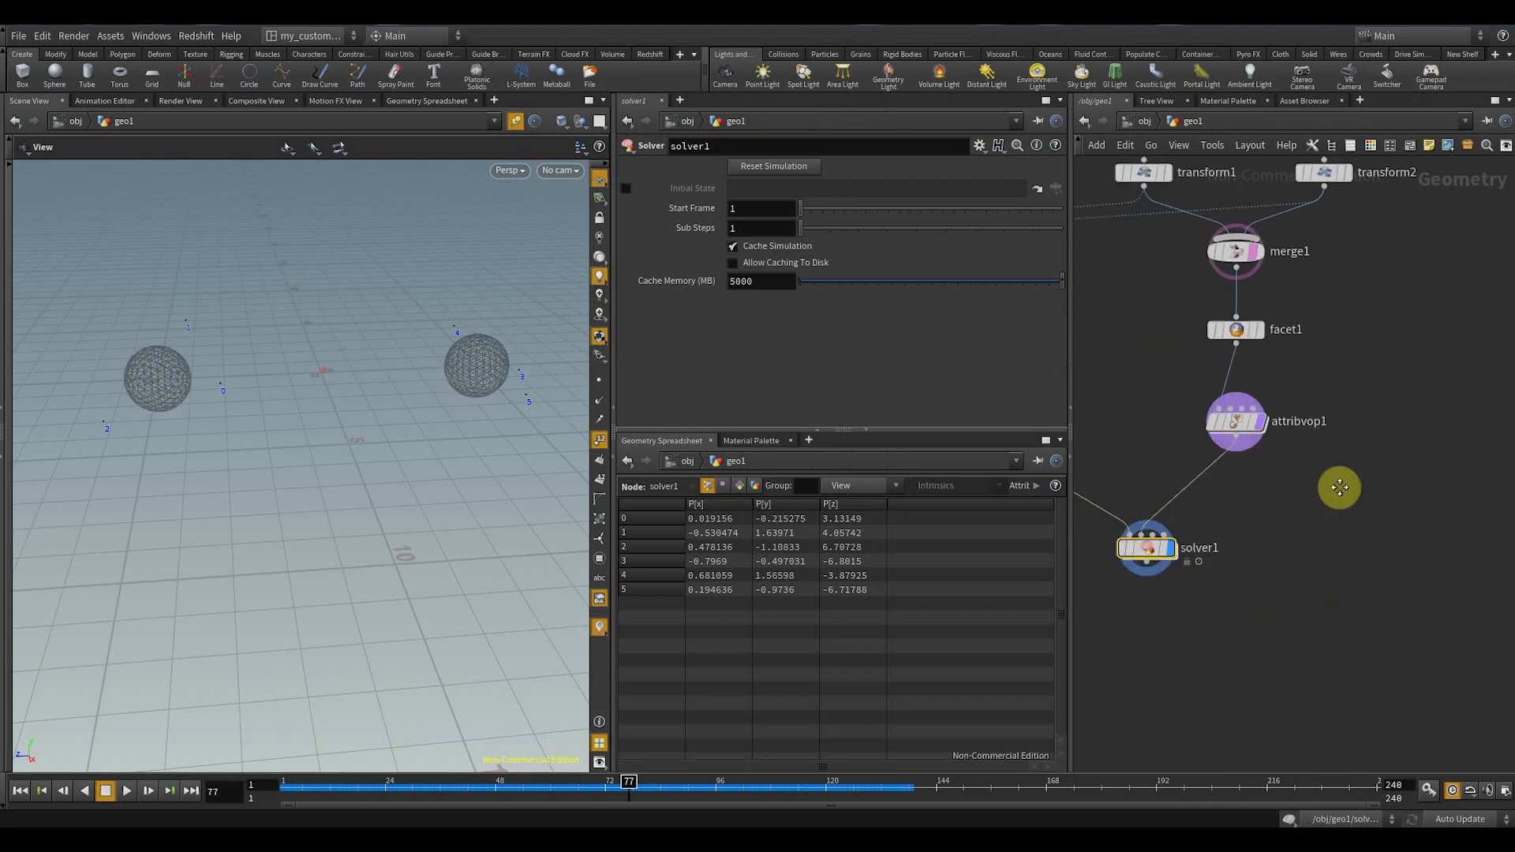
drag(300, 793, 173, 800)
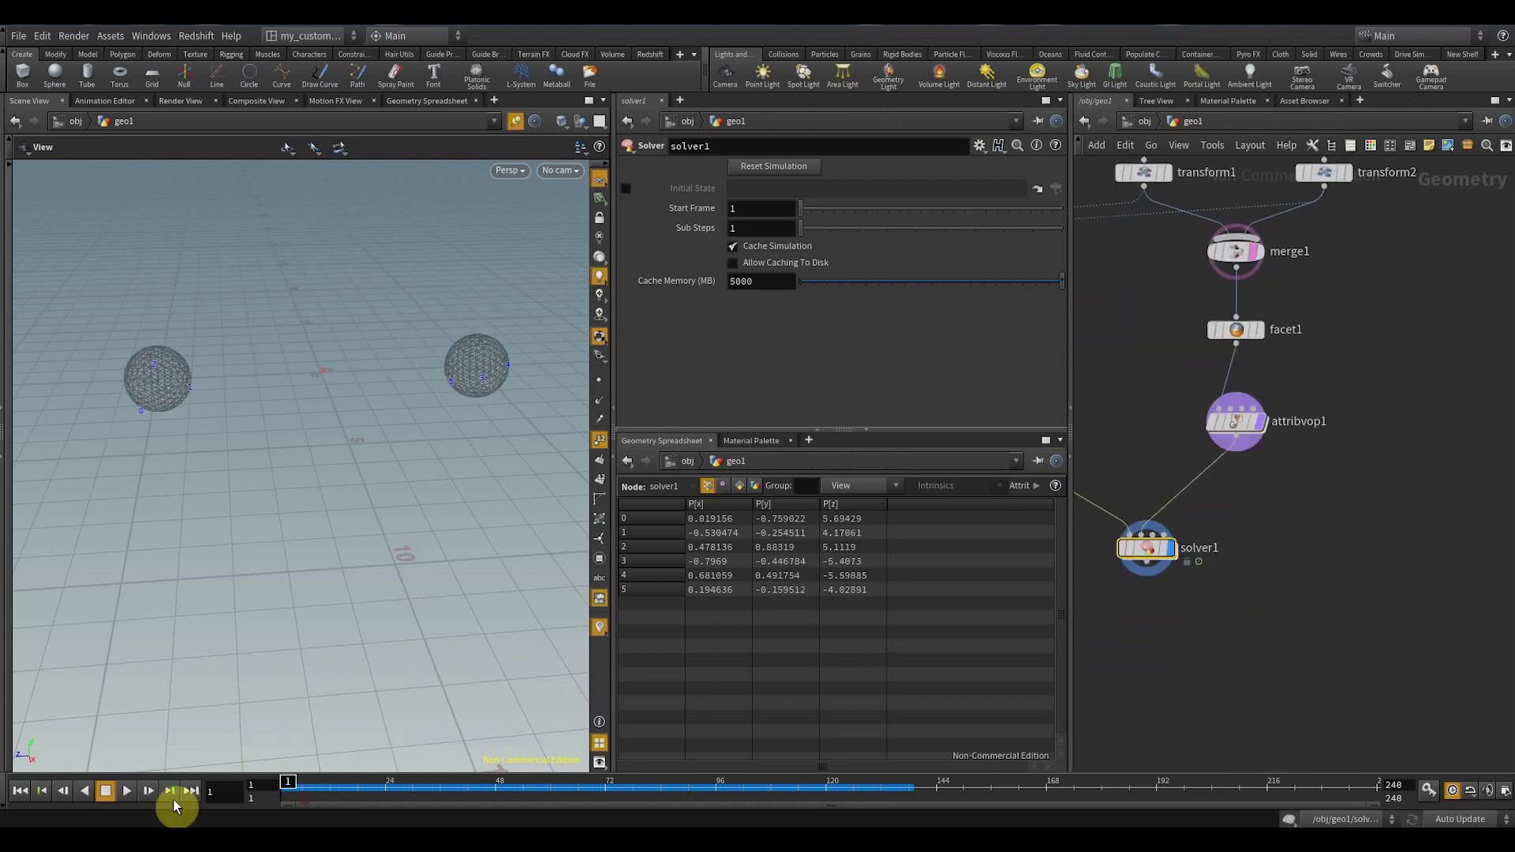
click(106, 791)
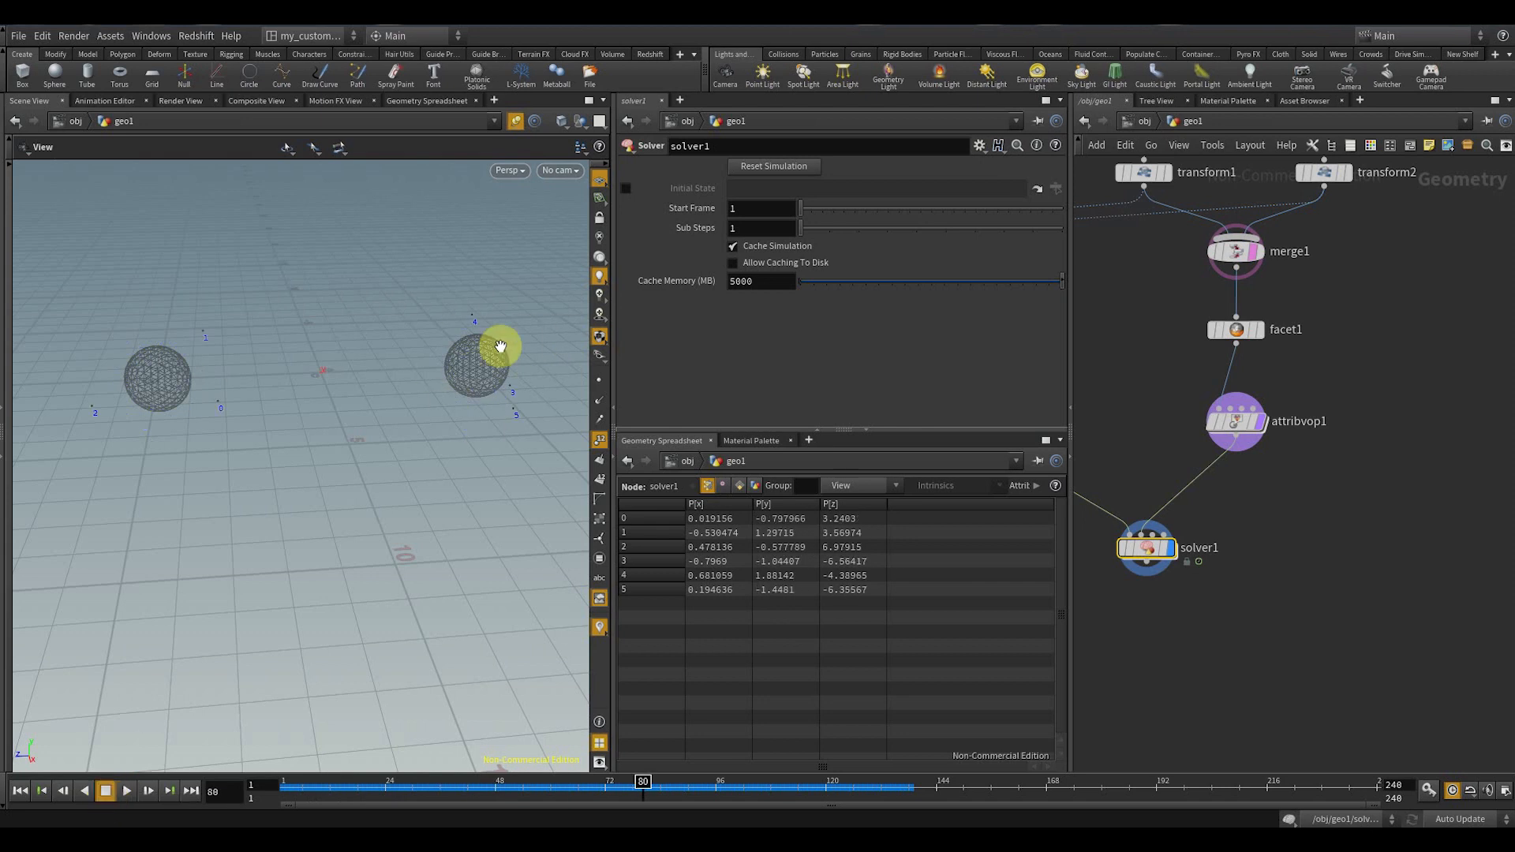
- Inside solver1, add a Ray node and place it below attribvop1
double_click(1147, 548)
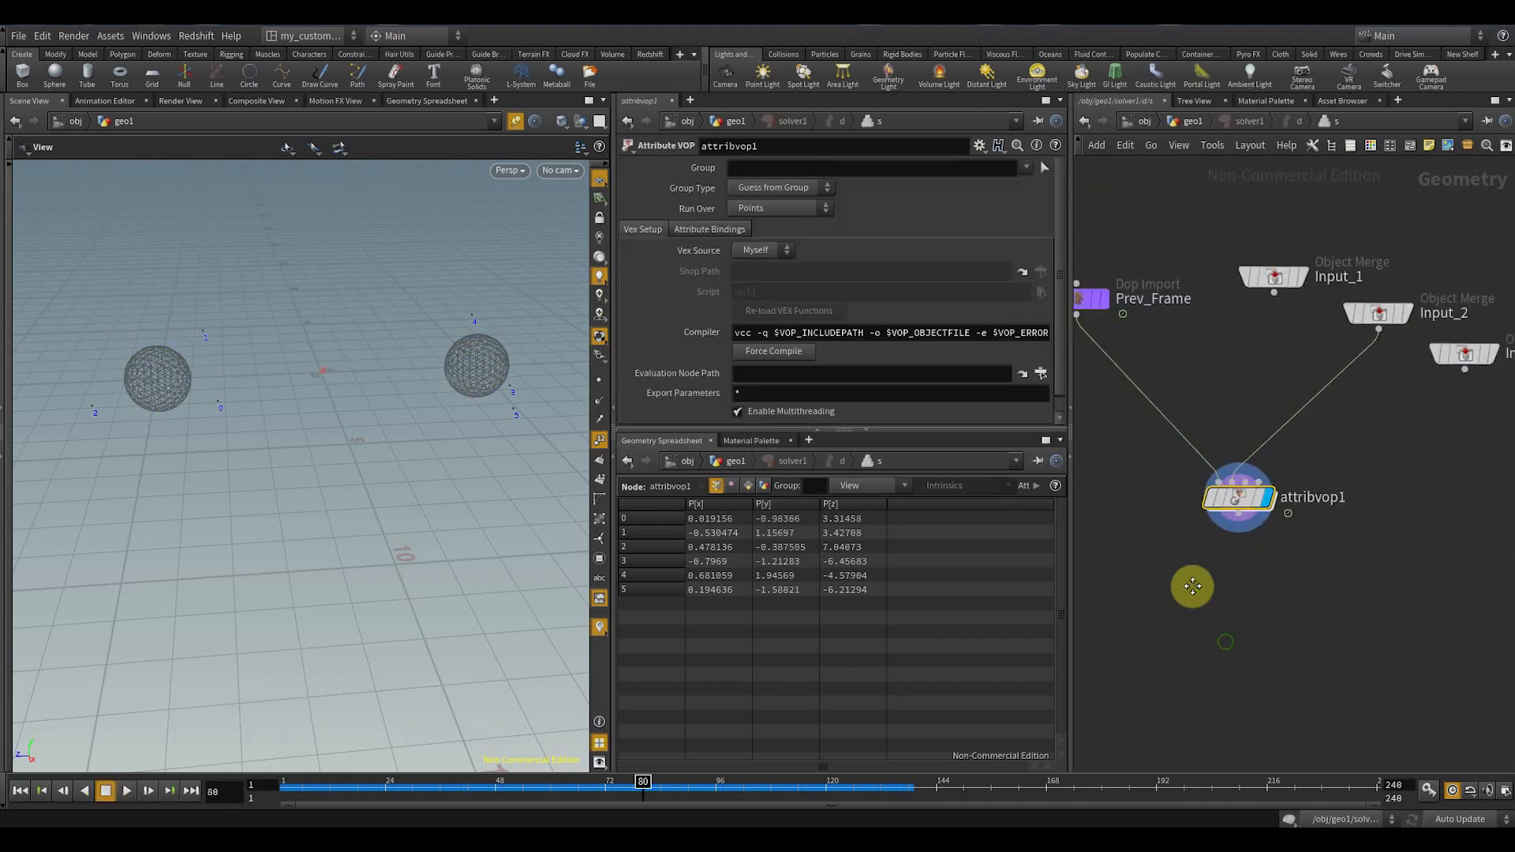
key(Tab)
text(ray)
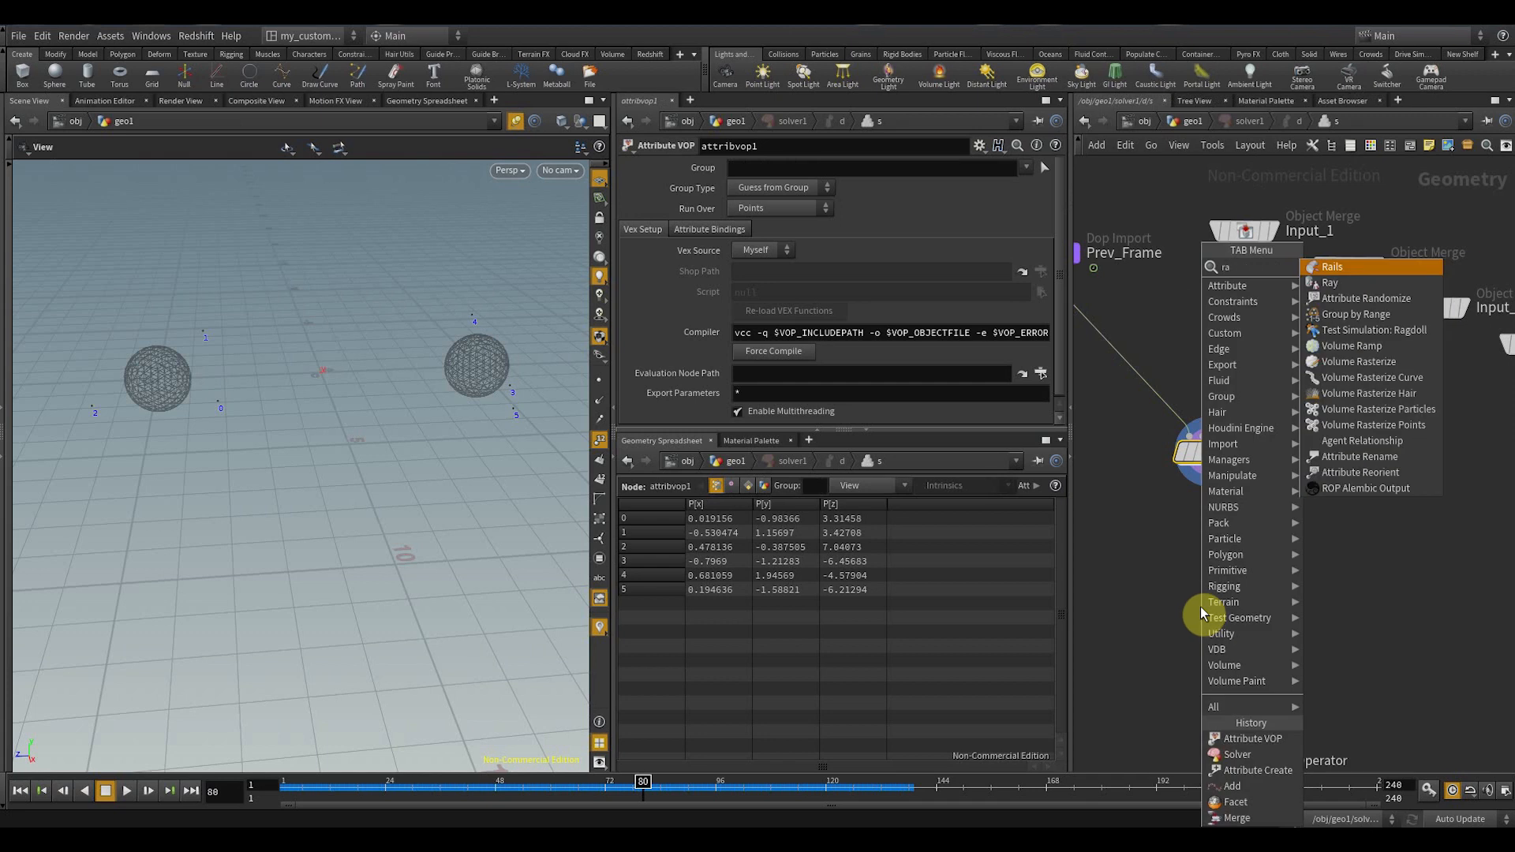
key(Return)
scroll(1242, 548, up, 3)
click(1188, 569)
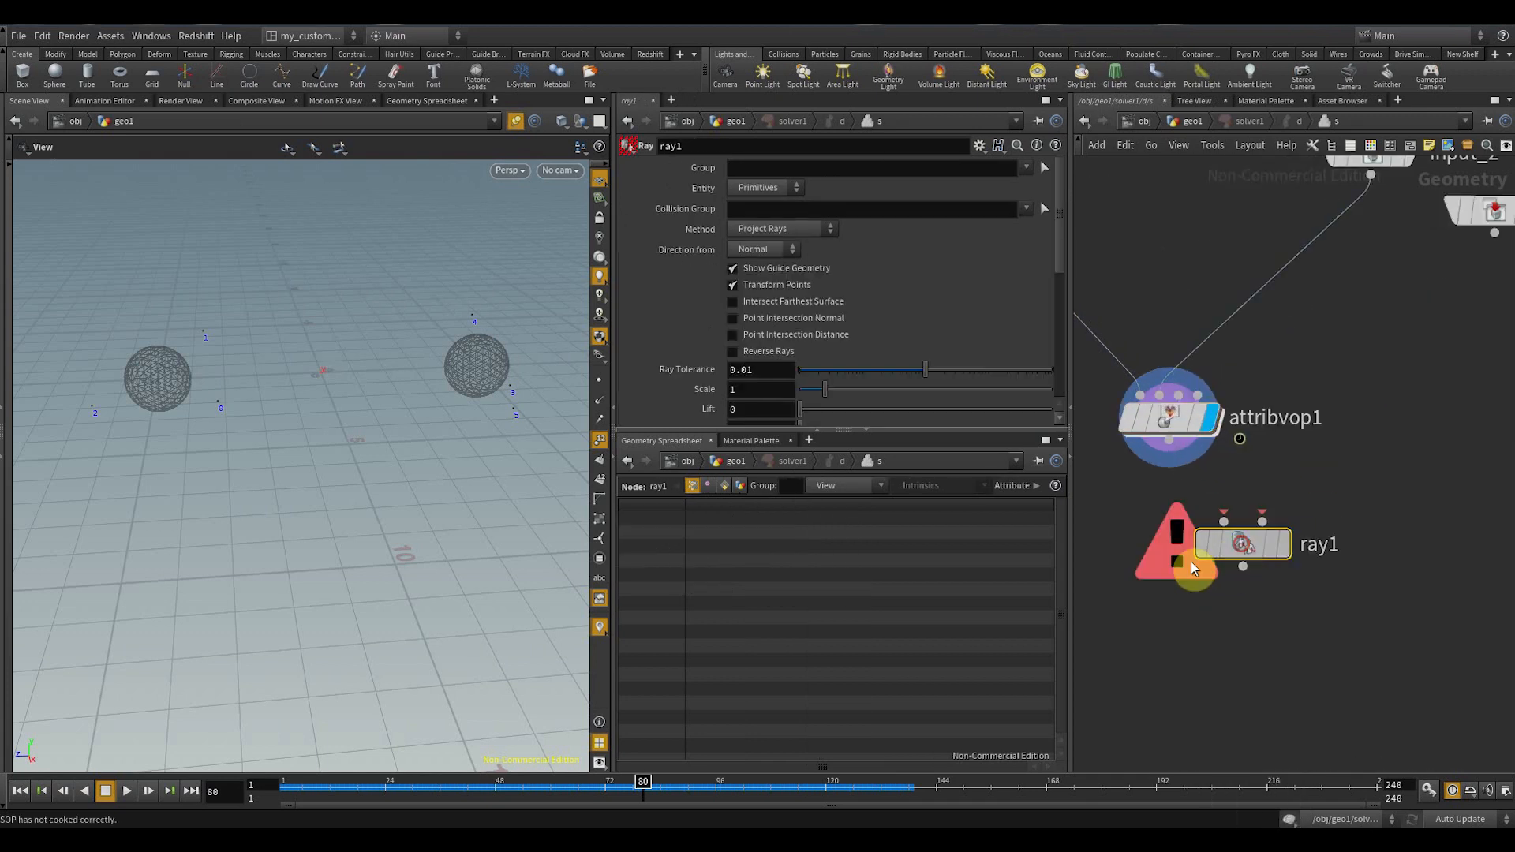
drag(1183, 578, 1170, 599)
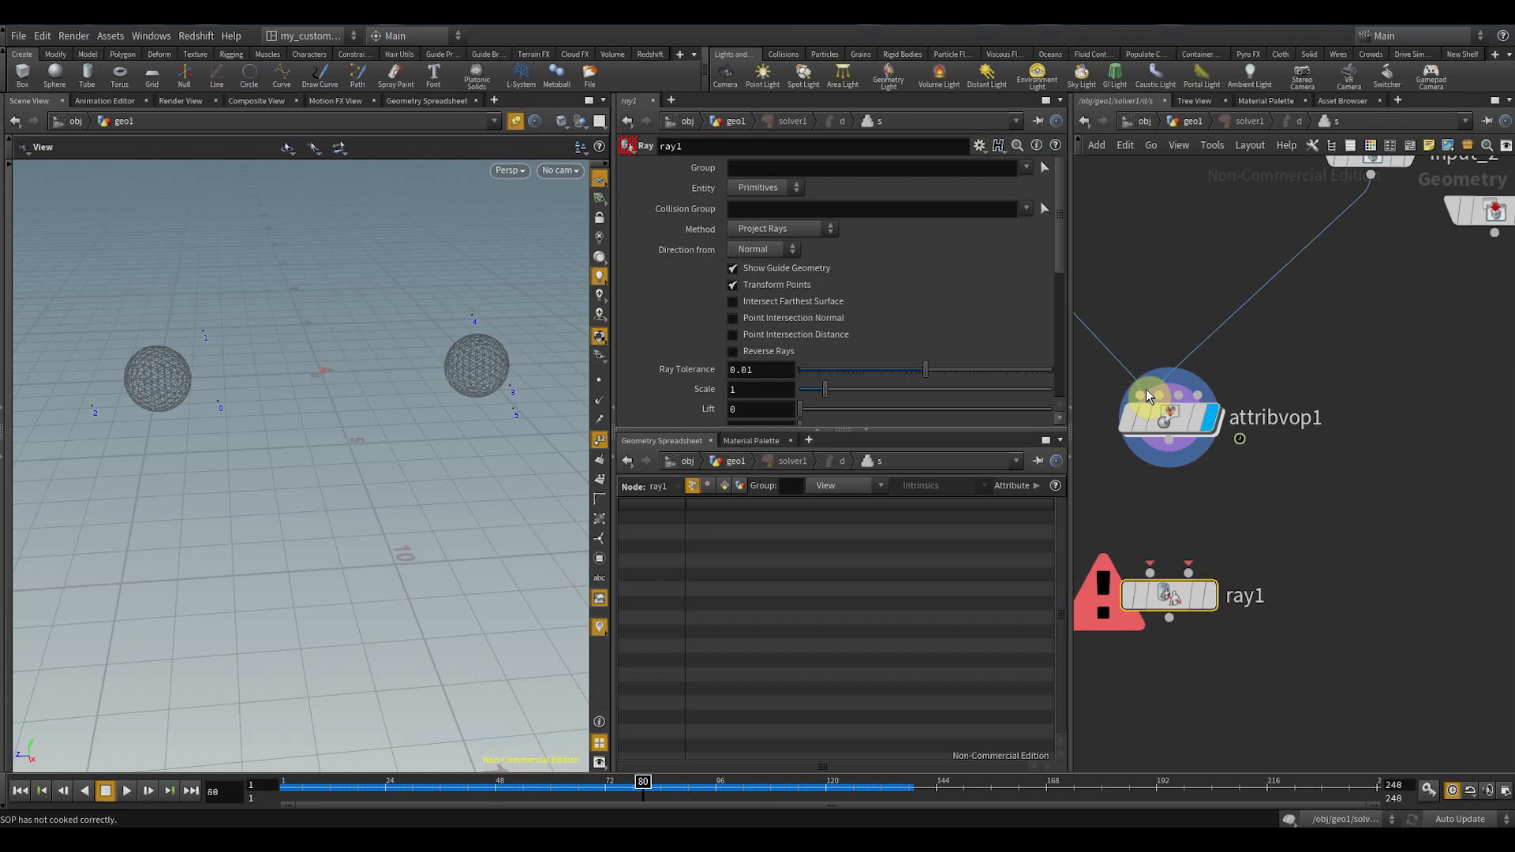
- Wire attribvop1 and Input_2 into ray1's first and second inputs, make ray1 the display and render node, and return to frame 1
scroll(1203, 521, down, 3)
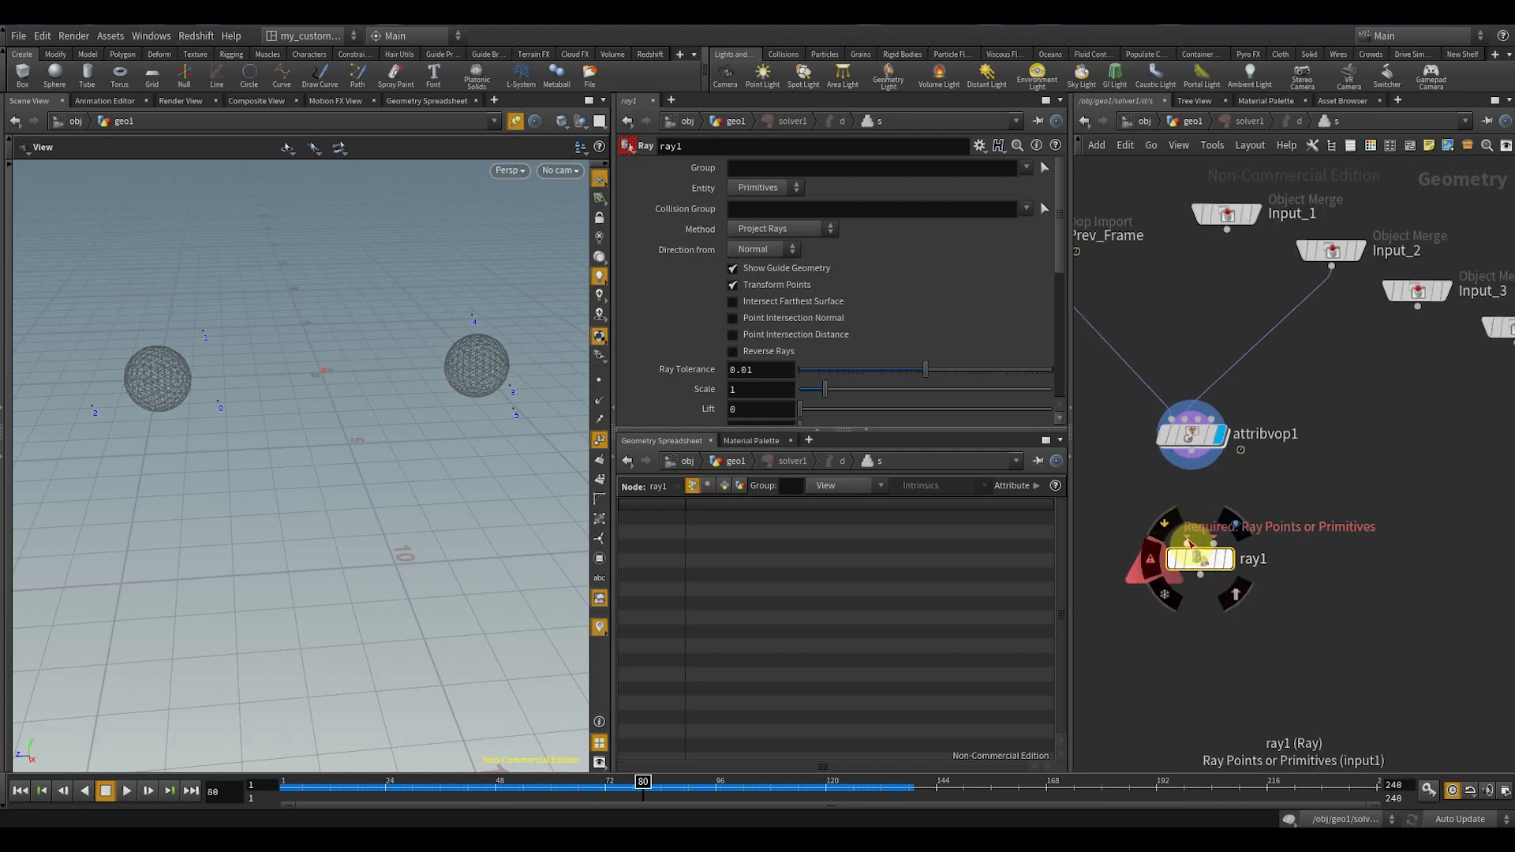
drag(1188, 543, 1191, 452)
mouse_move(1214, 568)
mouse_down()
mouse_move(1260, 565)
mouse_move(1332, 266)
mouse_up()
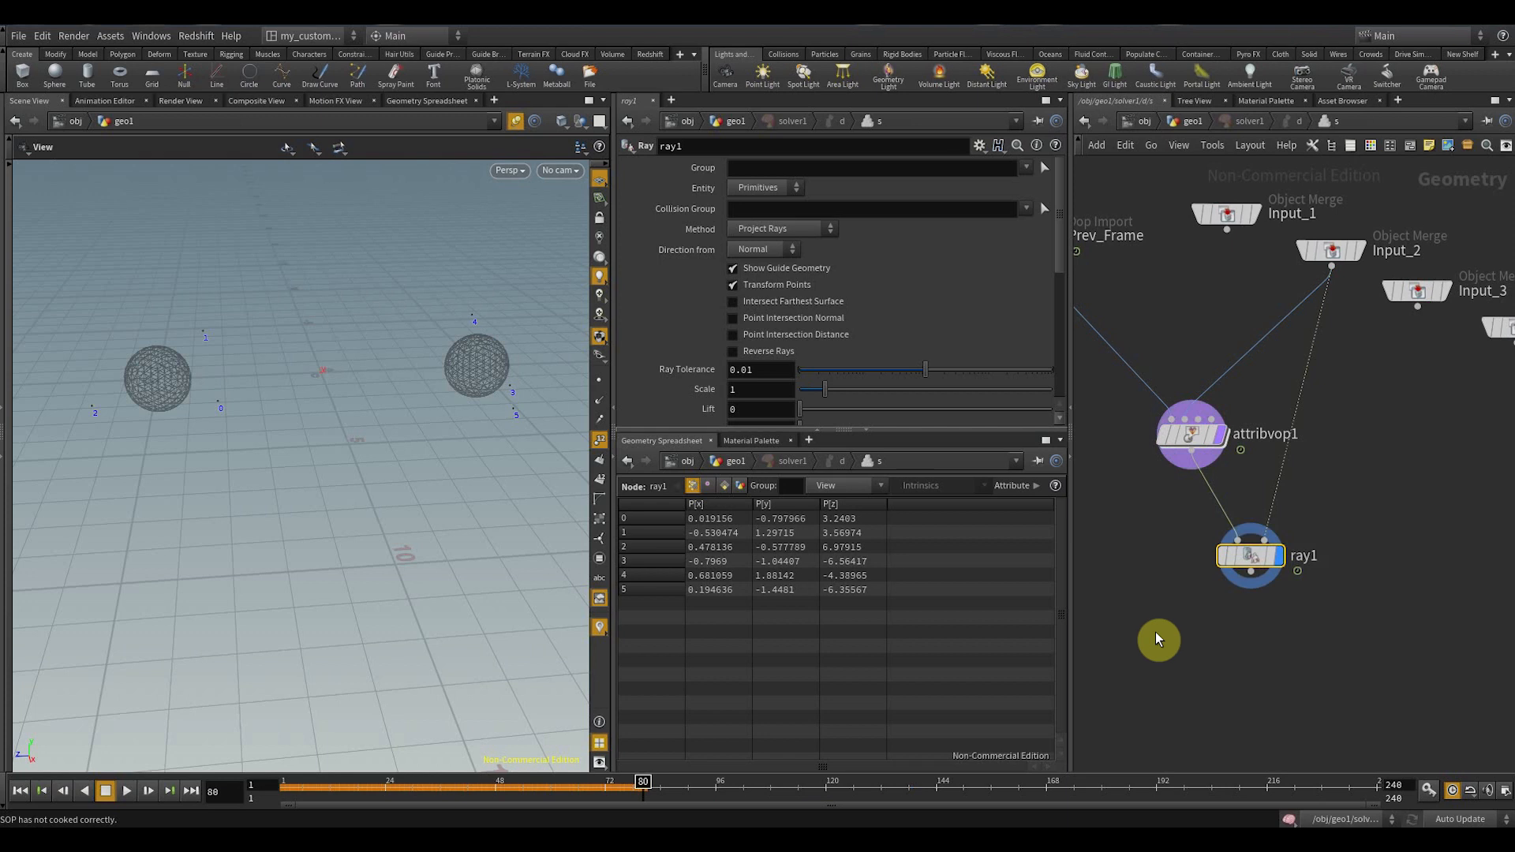
key(t)
drag(1359, 613, 1215, 559)
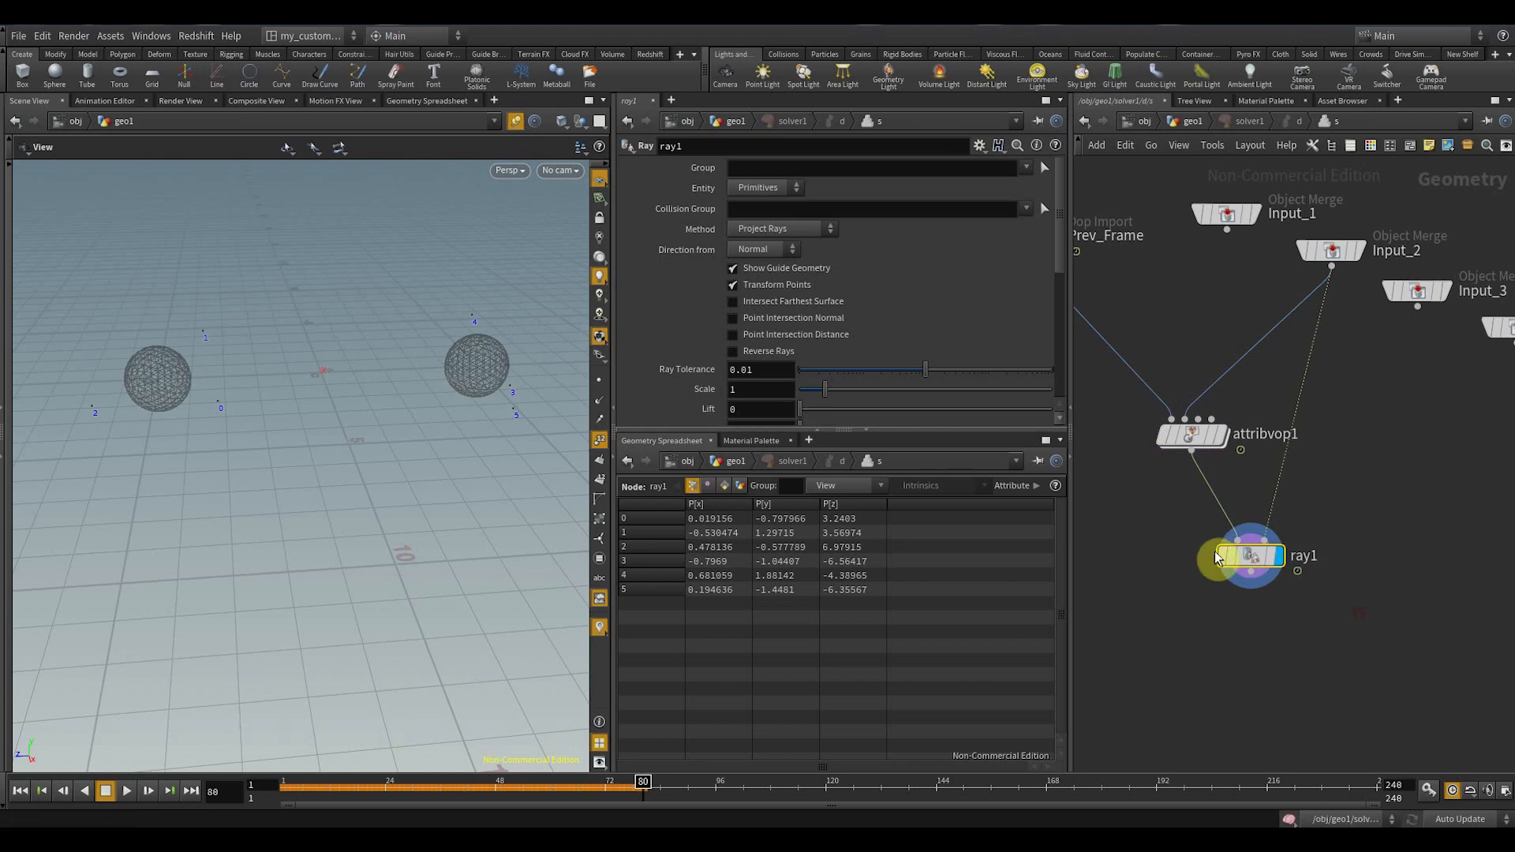
drag(1326, 528, 1180, 624)
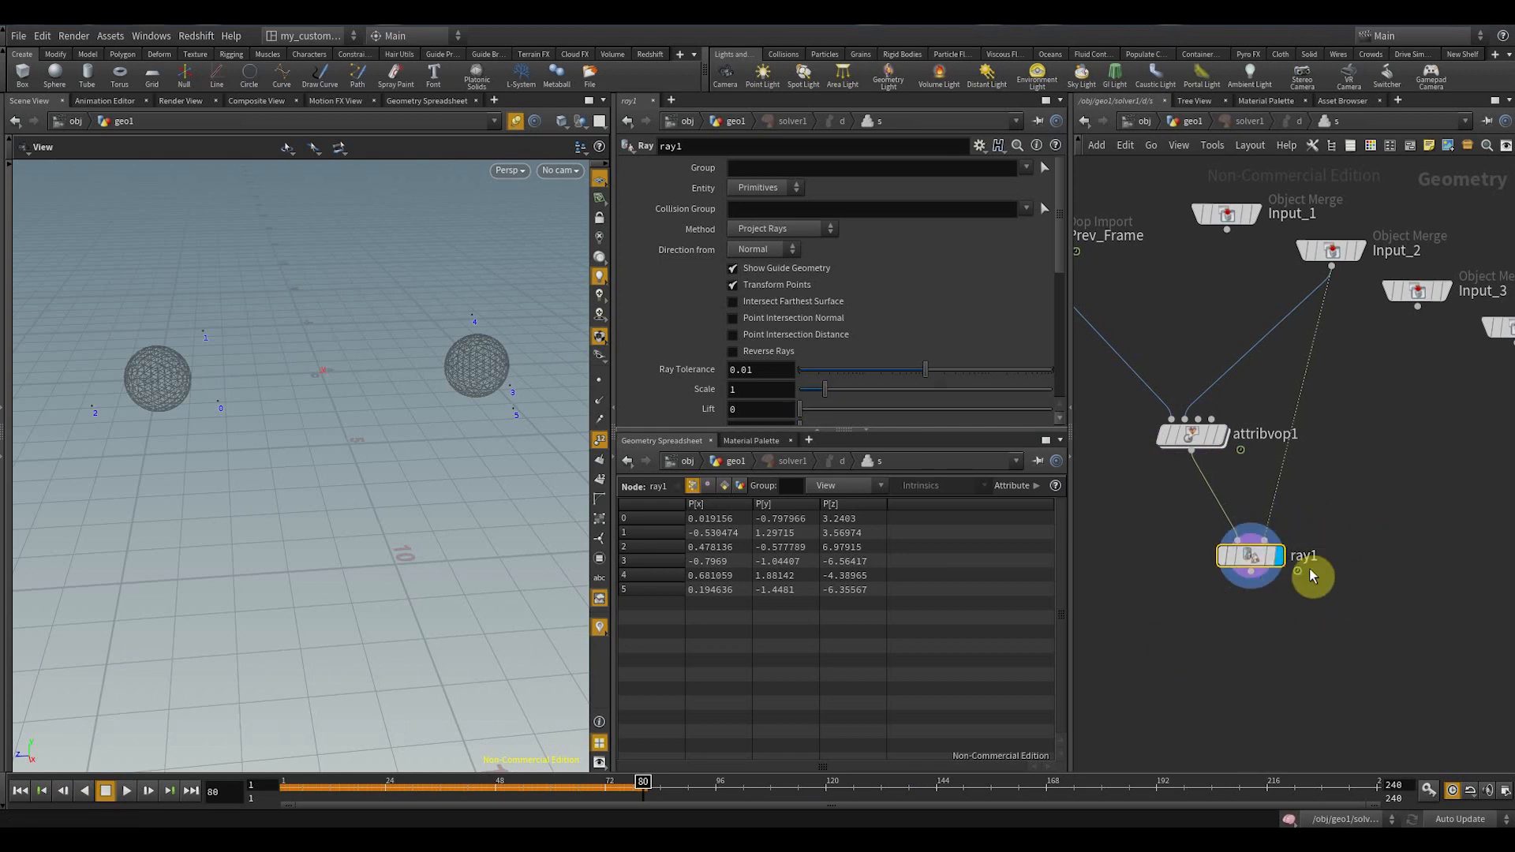
drag(311, 794, 212, 784)
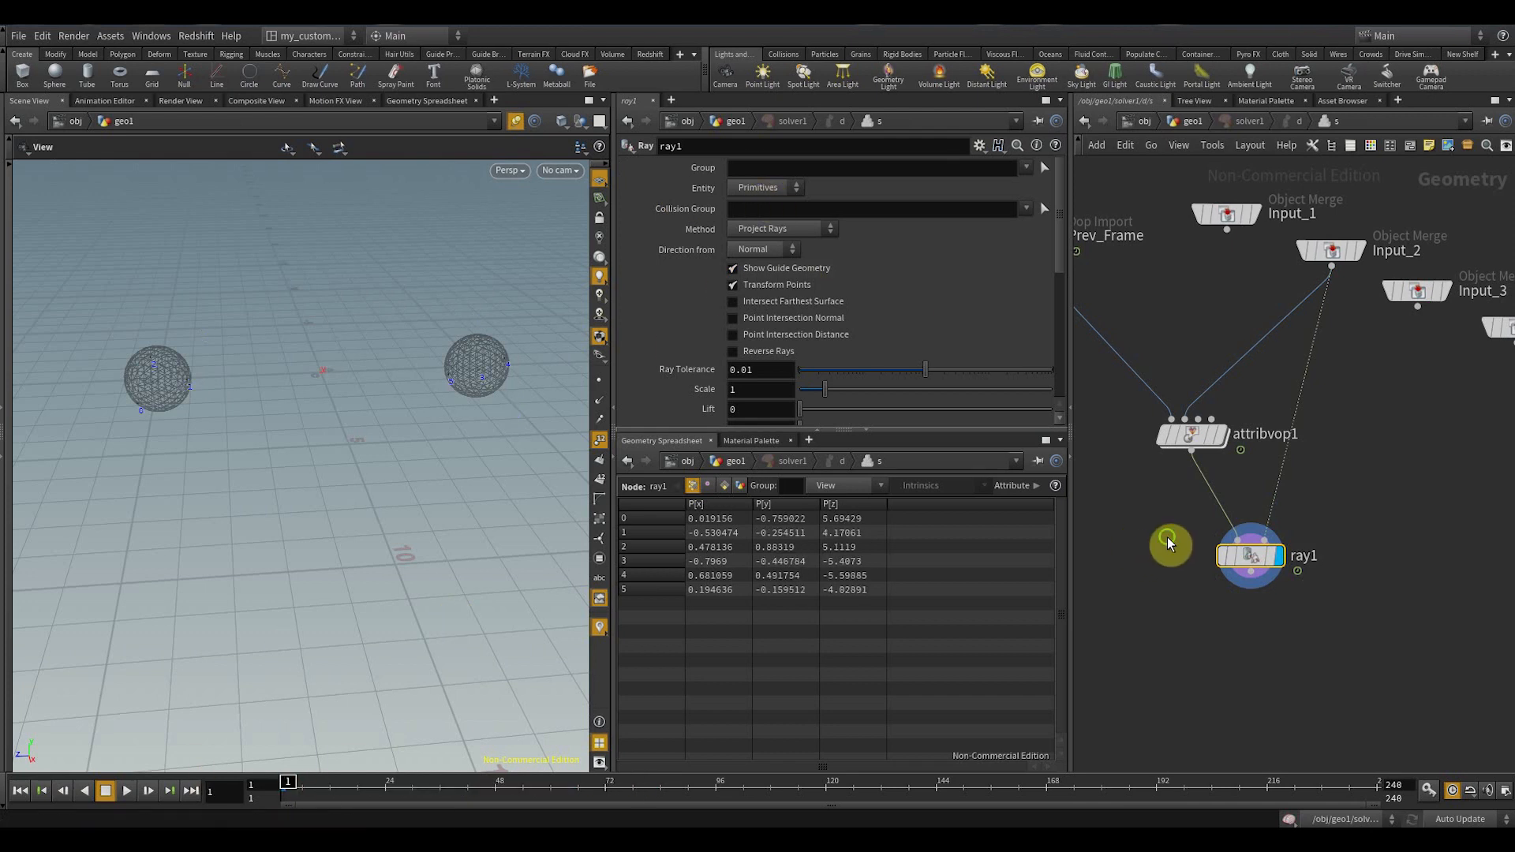
- Set ray1's method to Minimum Distance and play the simulation from the geo1 level
middle_drag(1171, 541, 1169, 506)
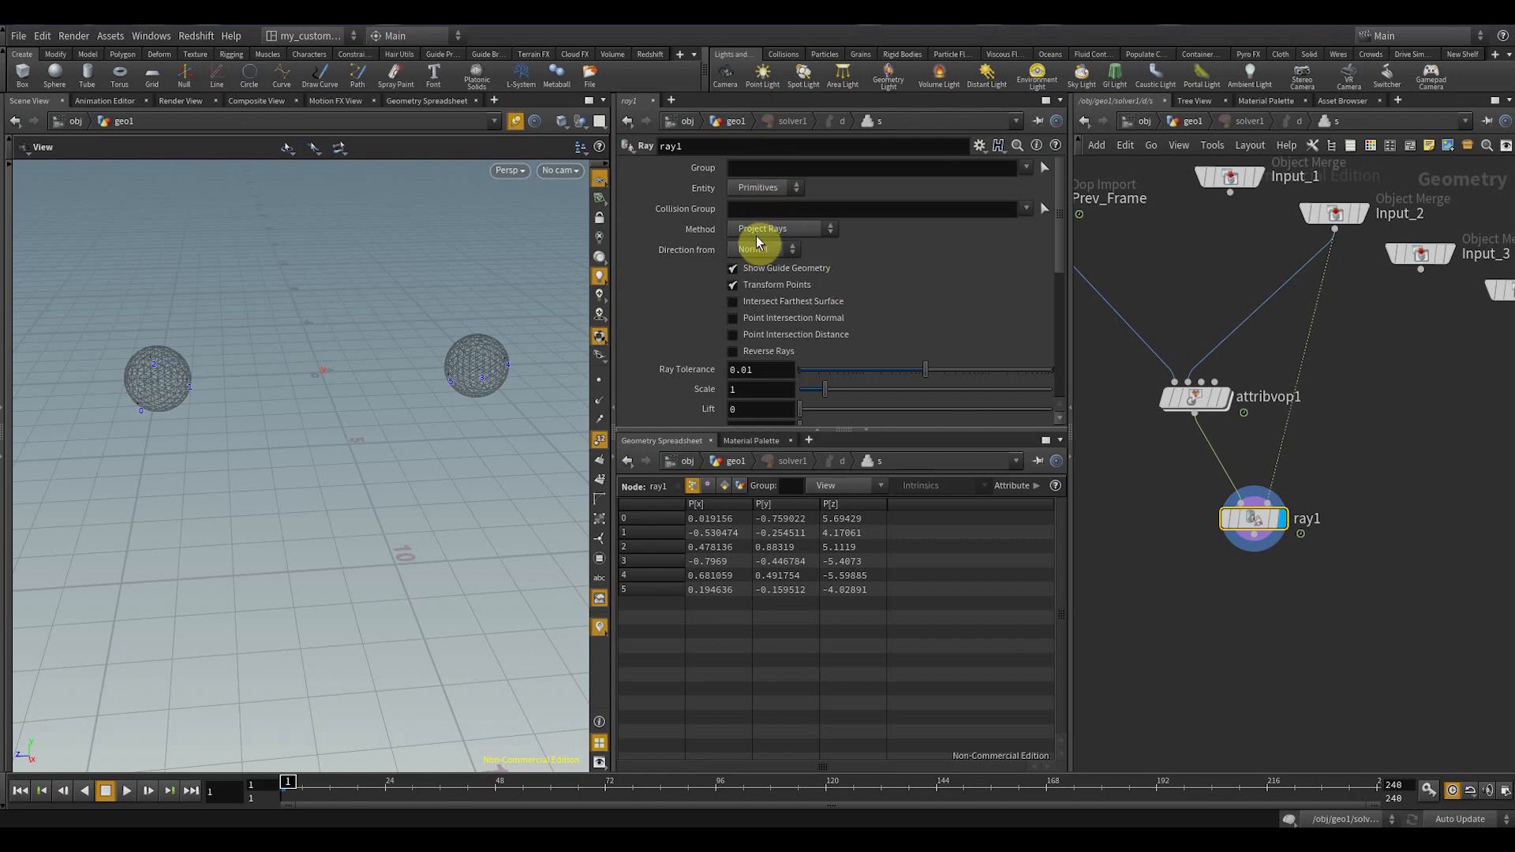
click(815, 237)
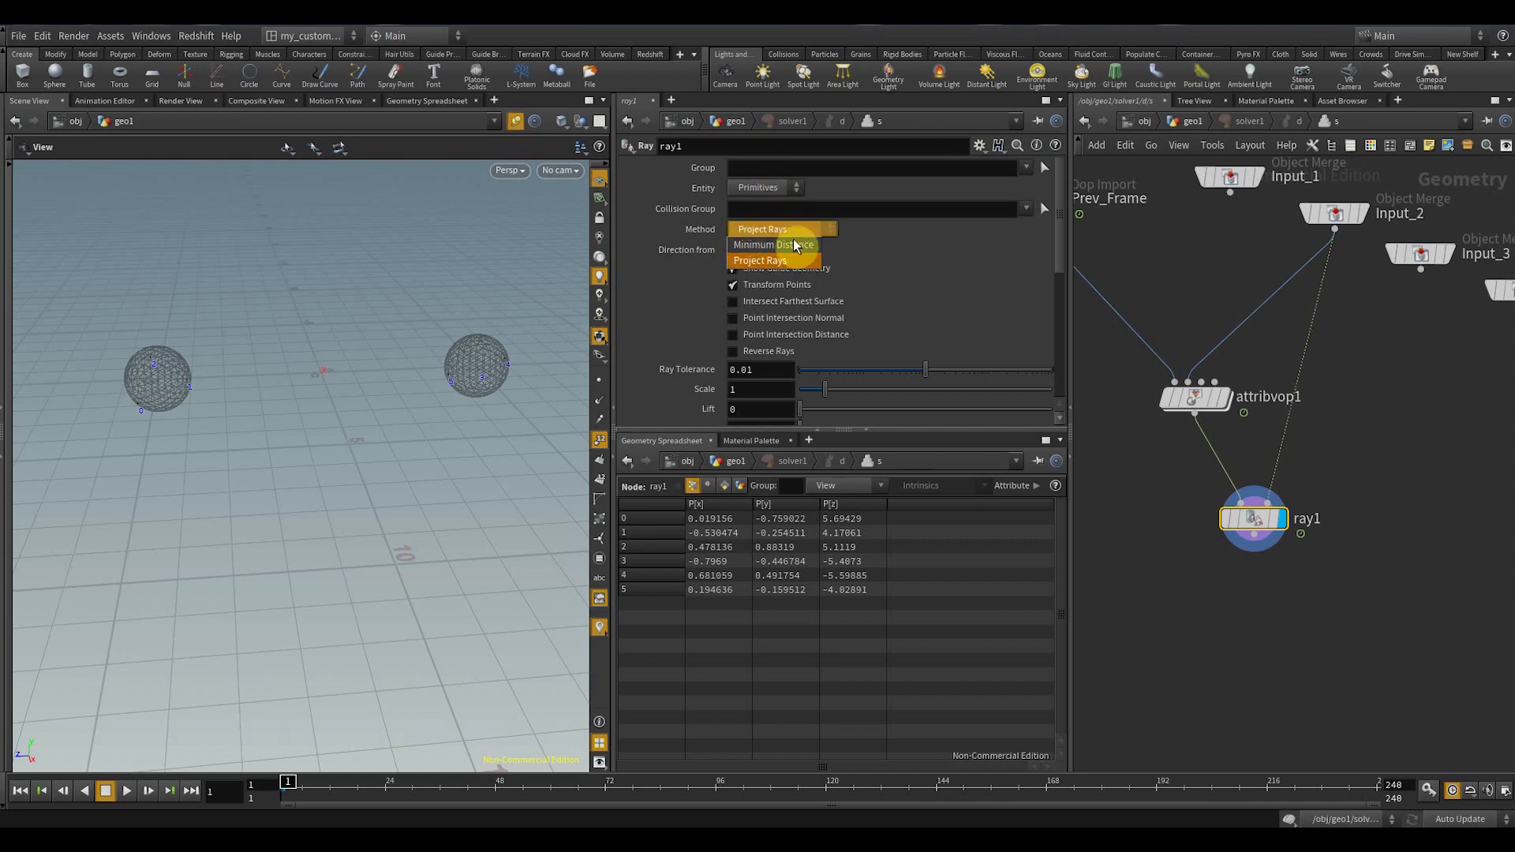
click(805, 245)
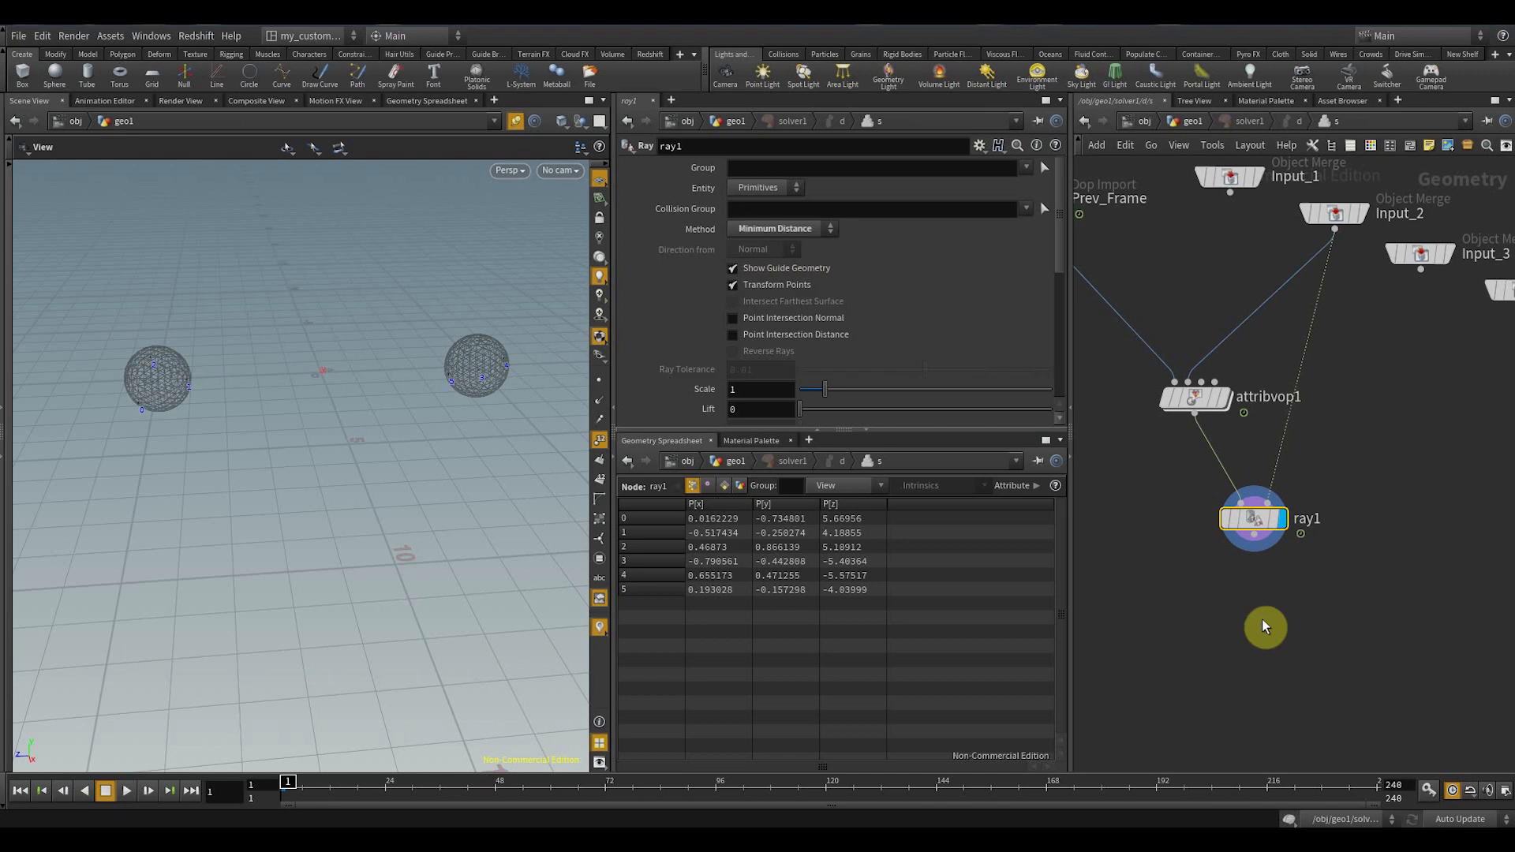
middle_drag(1193, 352, 1171, 292)
click(1176, 121)
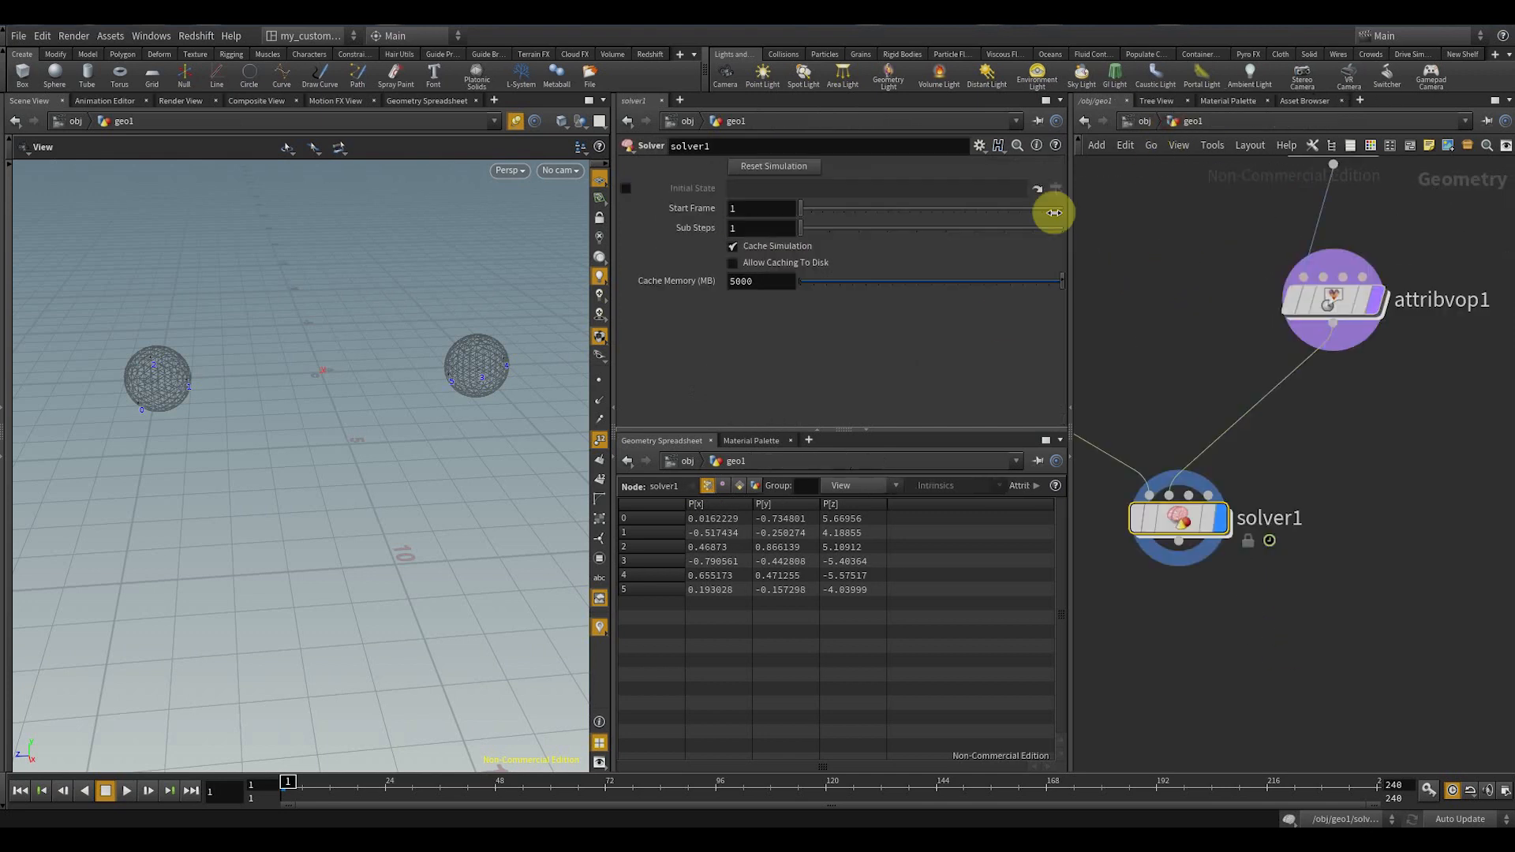
click(121, 796)
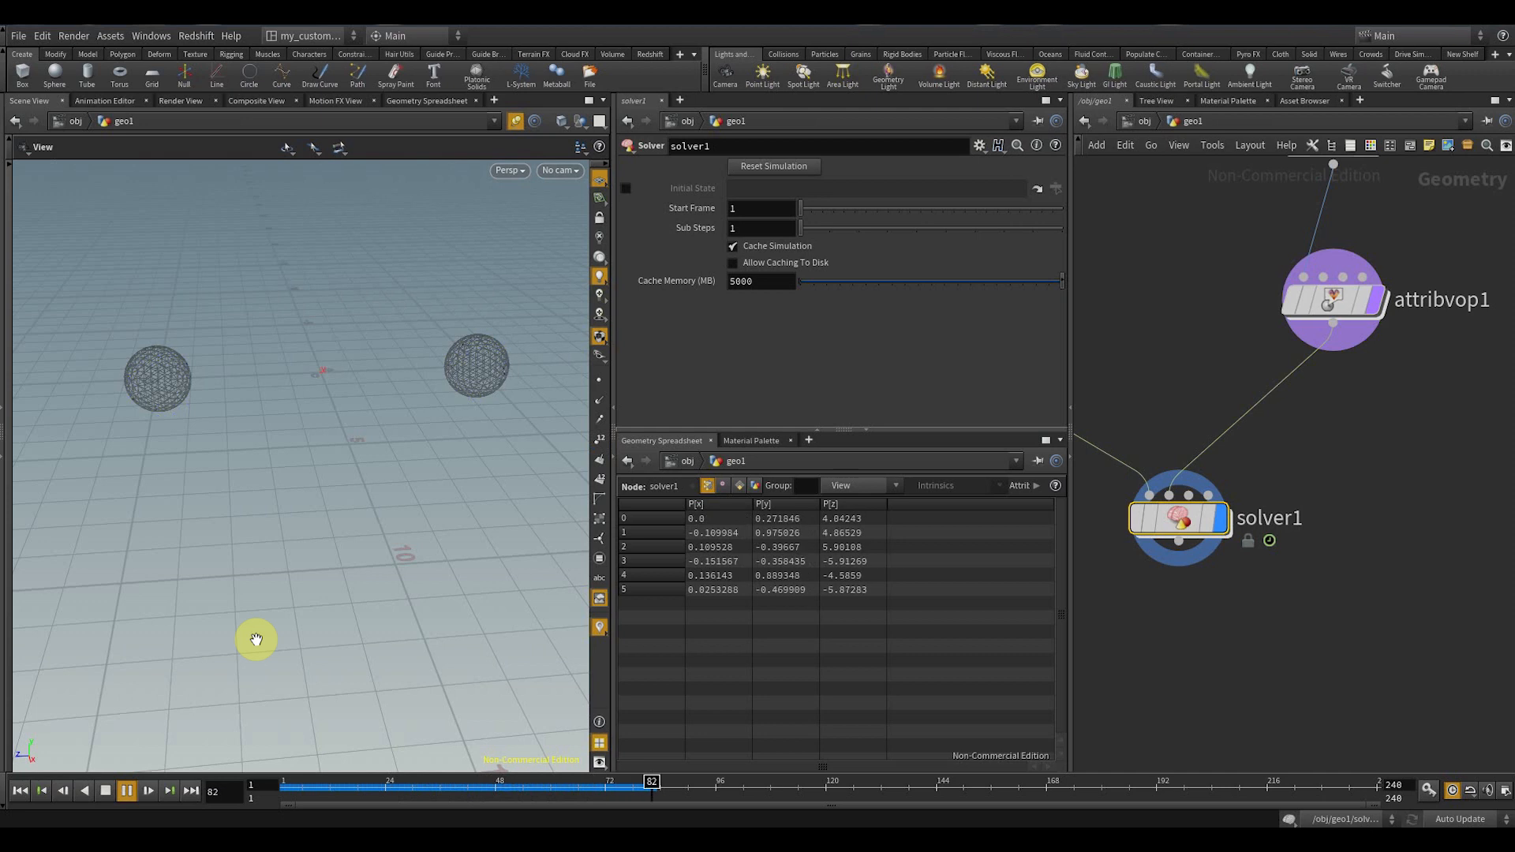
- Change the multiplier of mulconst1 inside the solver's attribvop1, replay the simulation at the geo1 level, and return to frame 1
double_click(1180, 520)
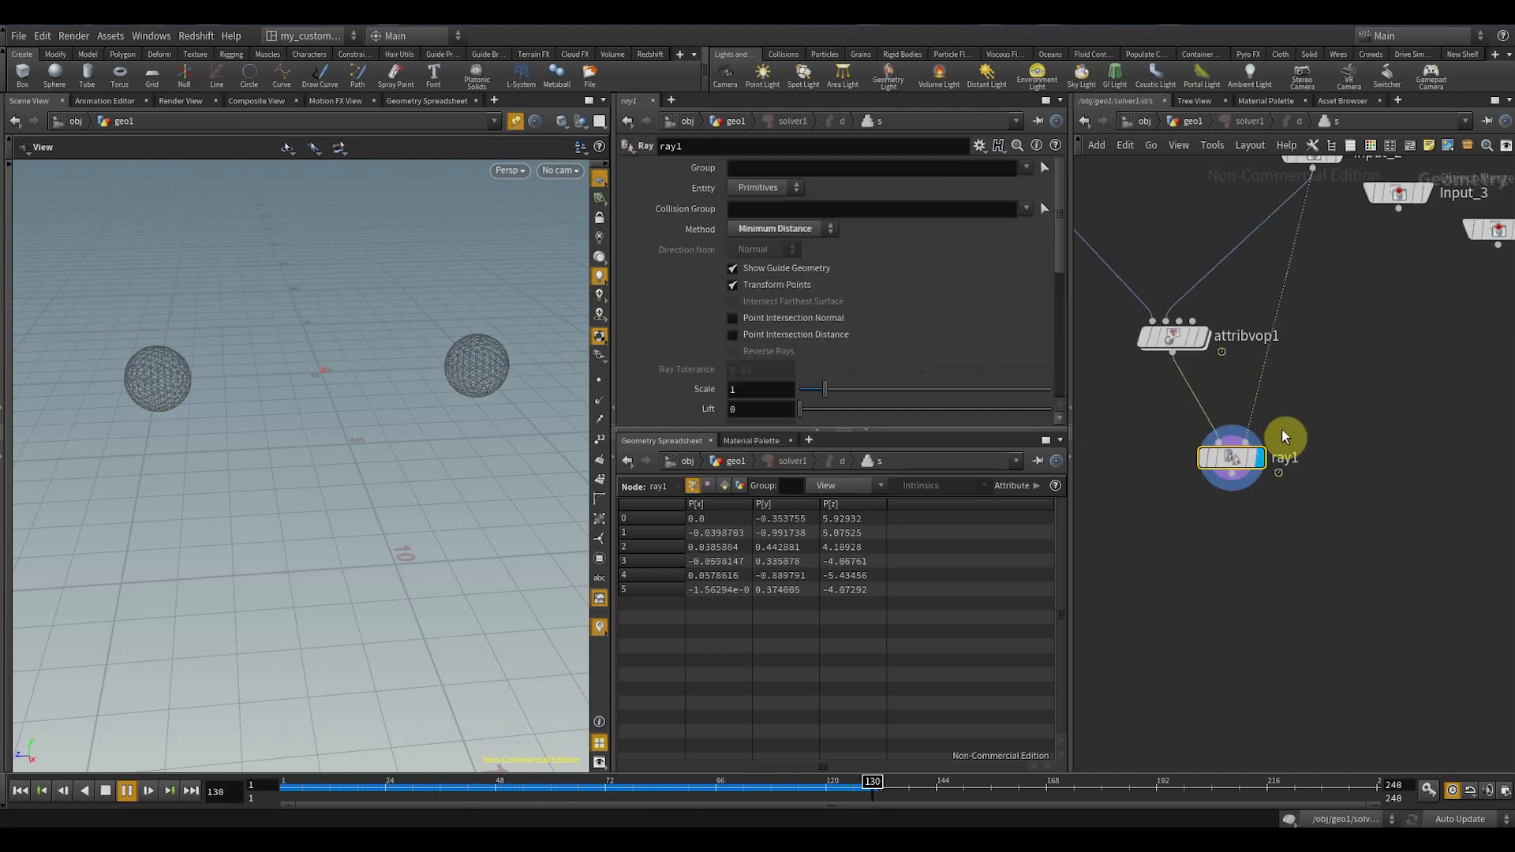
double_click(1181, 343)
click(744, 187)
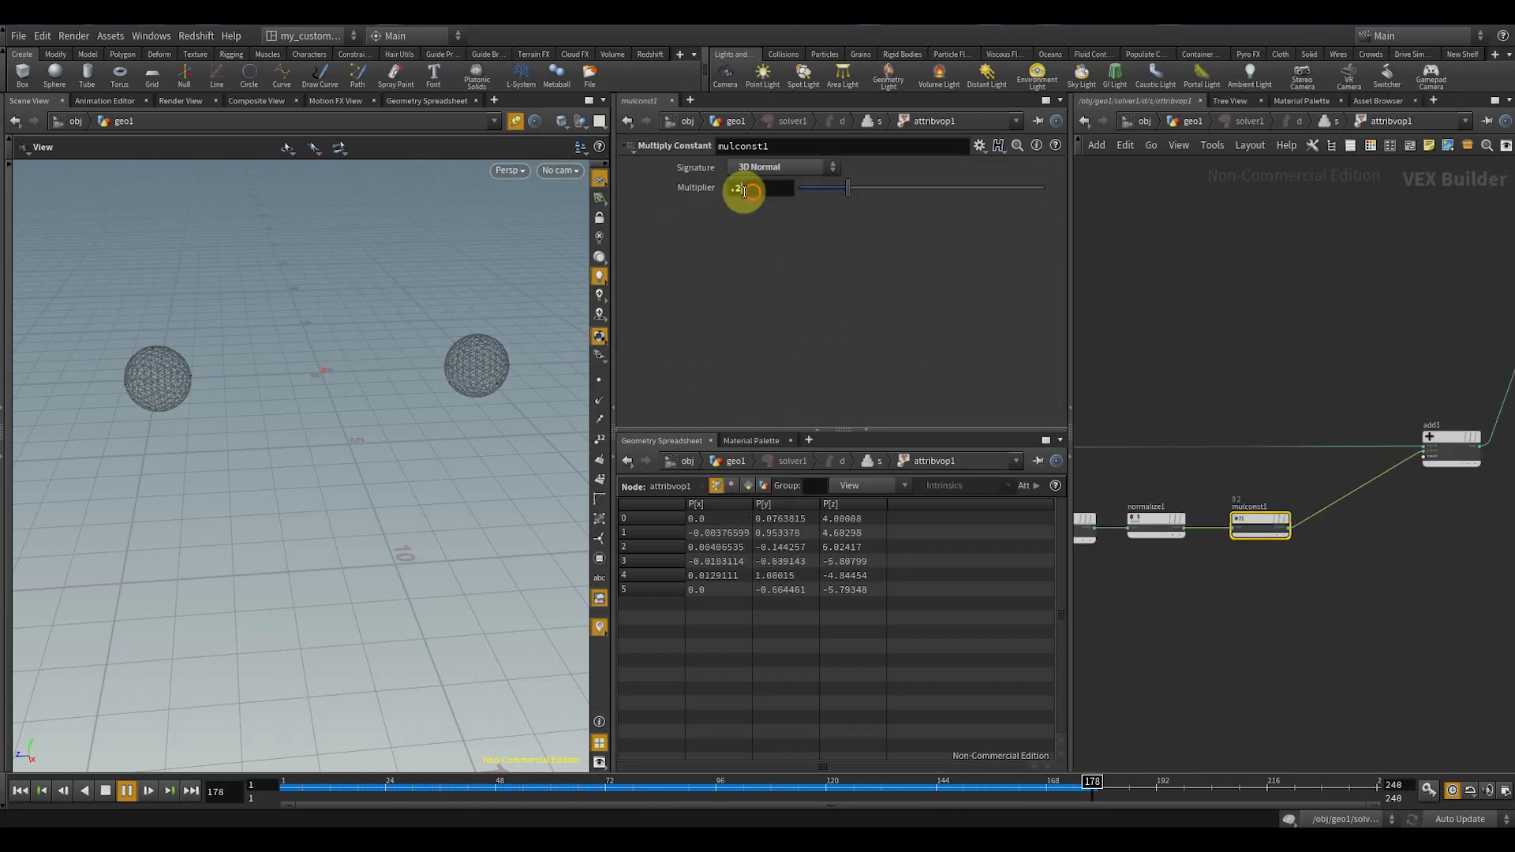
click(1185, 121)
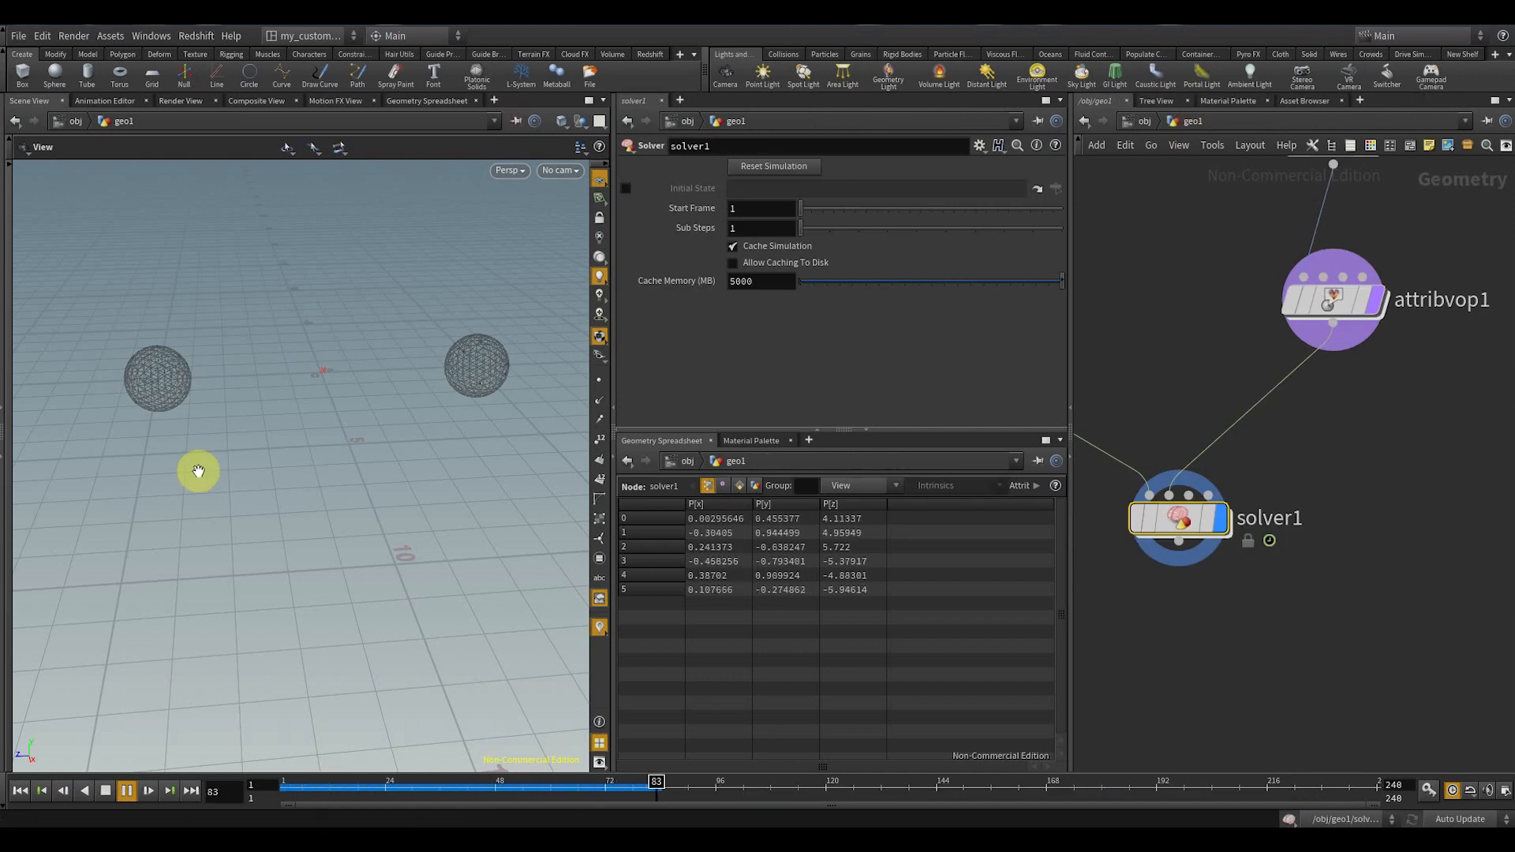
click(286, 787)
- Add an Add node connected below solver1 and make it the displayed node
scroll(1390, 639, down, 5)
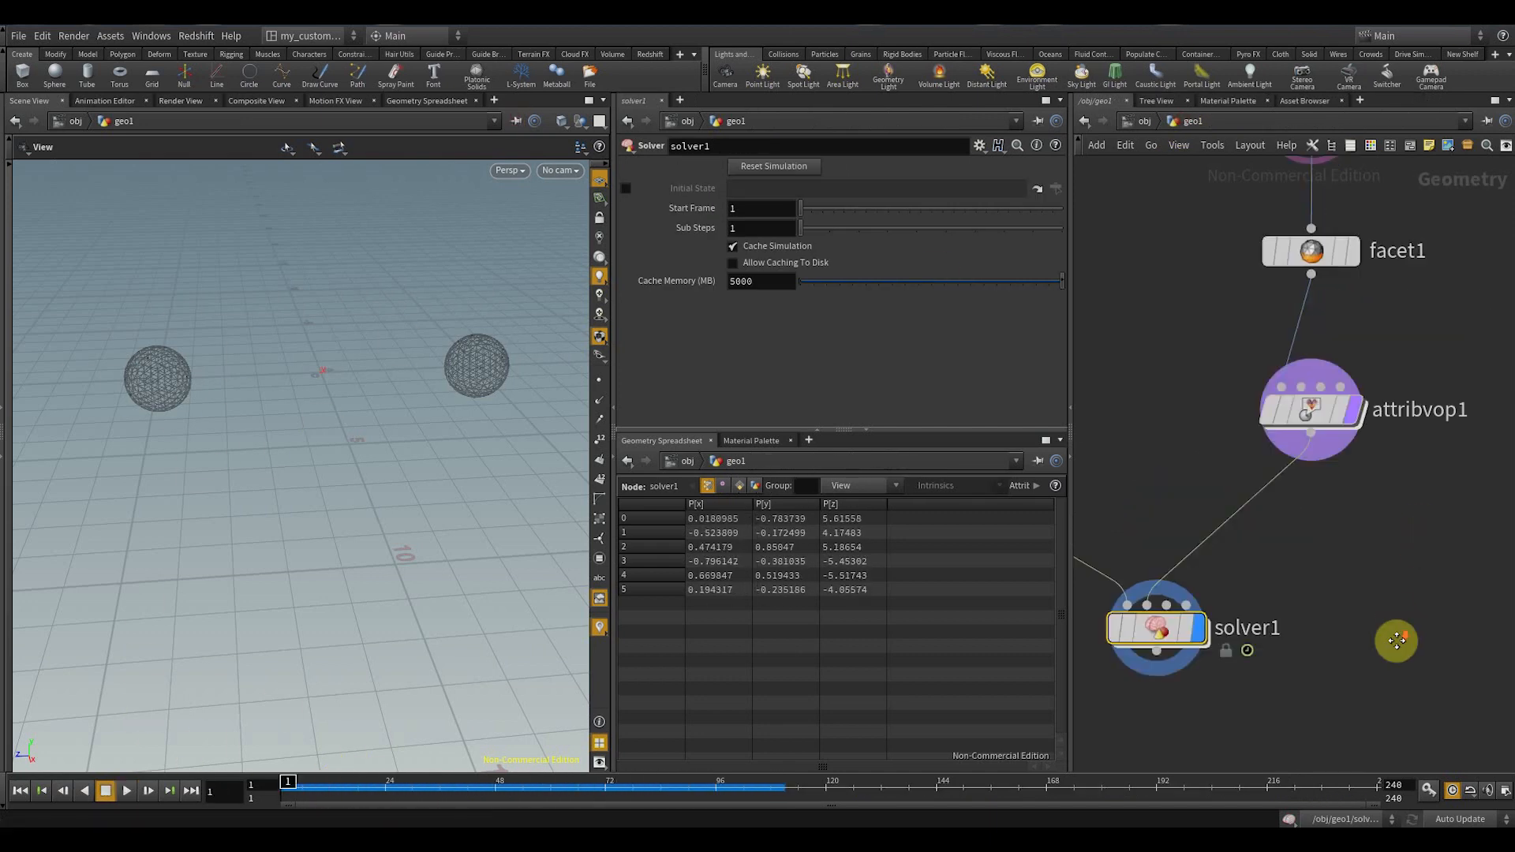
scroll(1397, 644, up, 5)
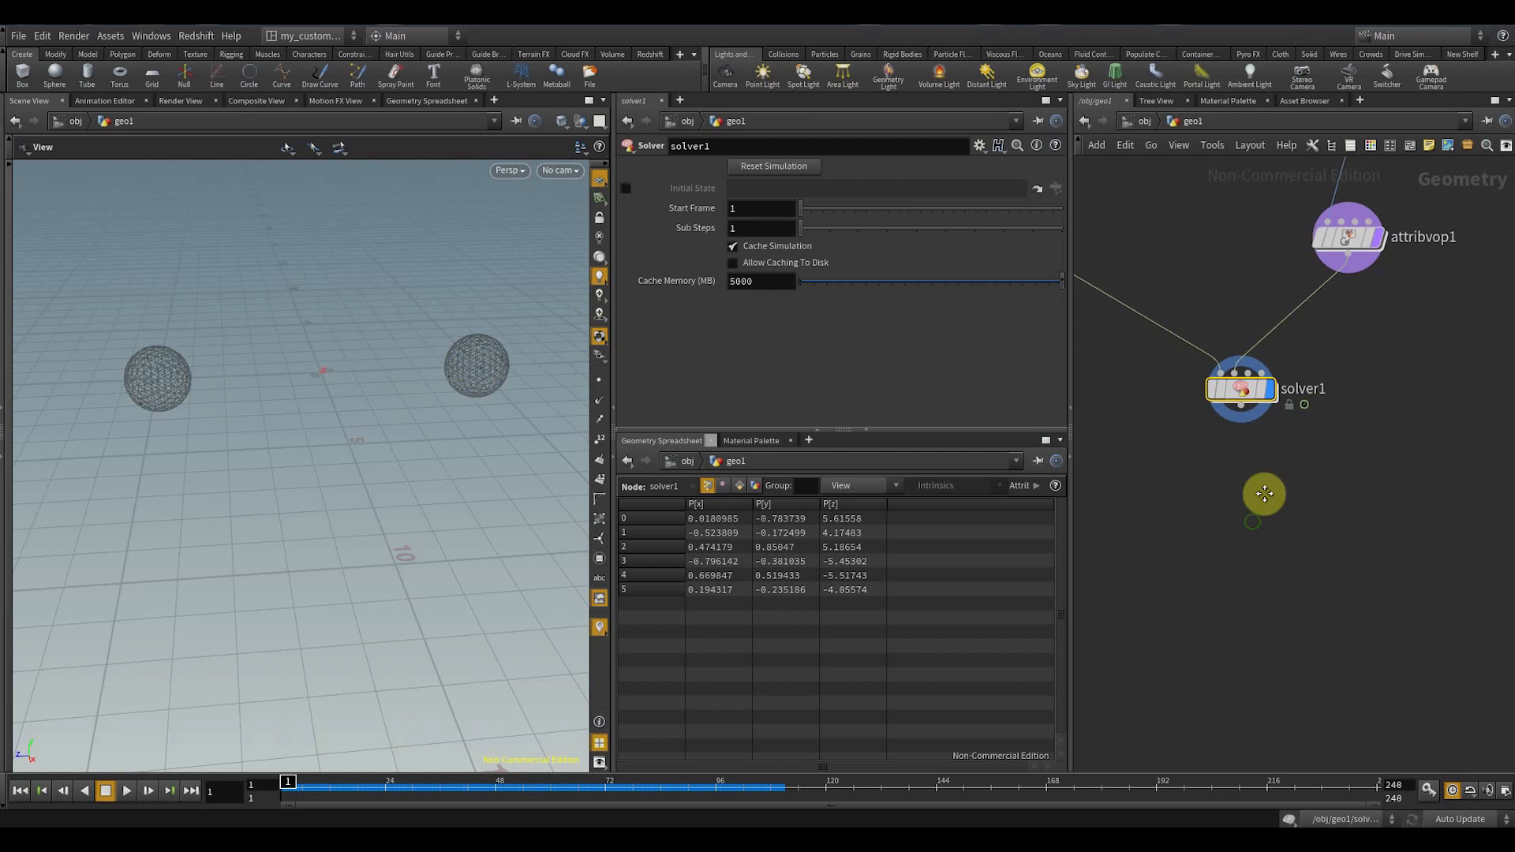
key(Tab)
text(add)
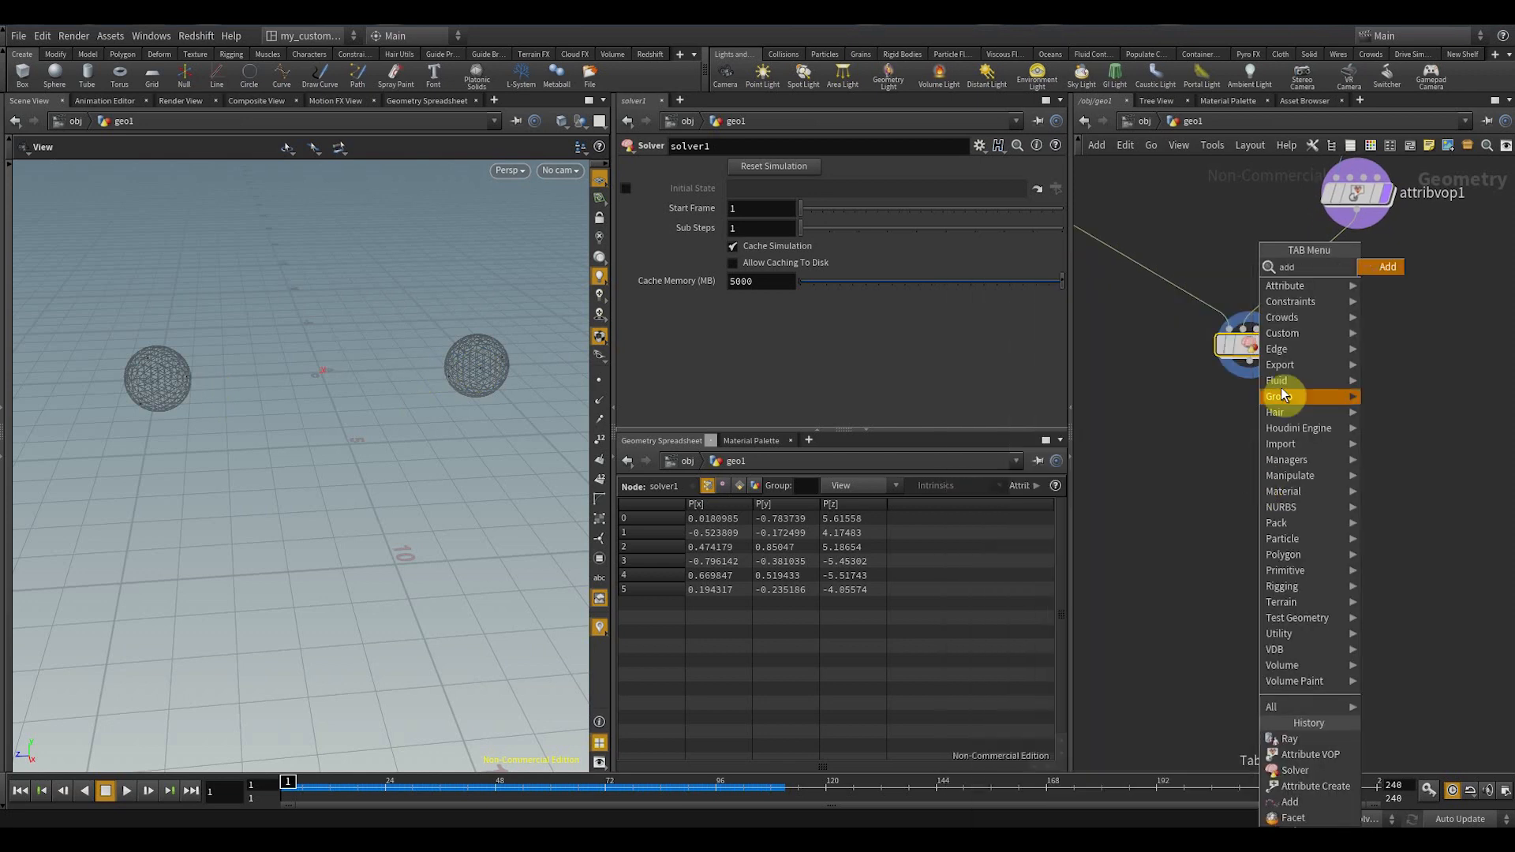
click(1383, 268)
click(1248, 435)
key(r)
click(1248, 441)
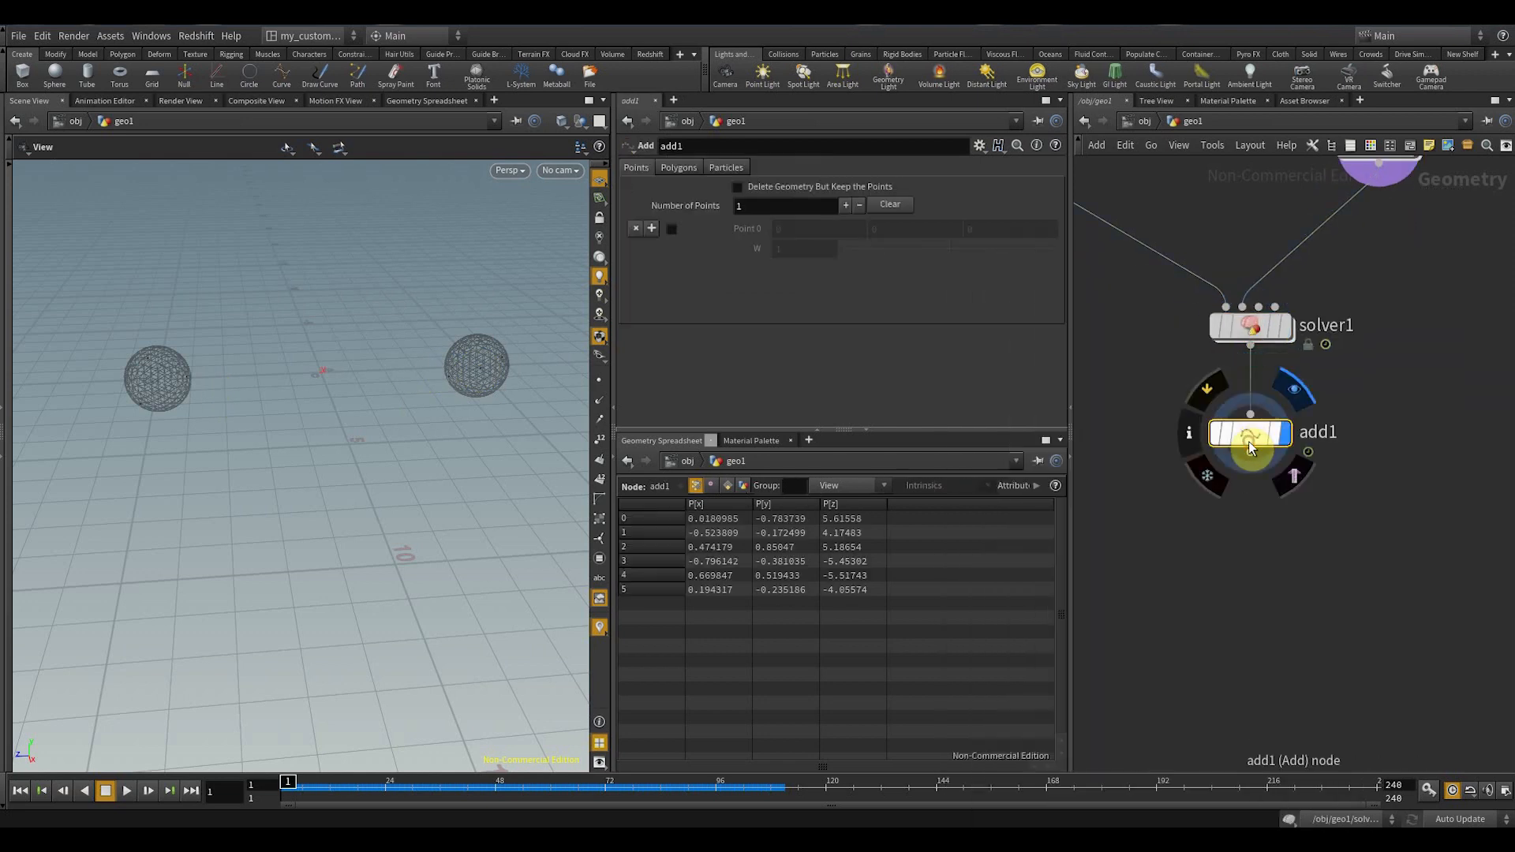
- Set add1 to create polygons by group, and scrub to frame 74 to inspect the line between the spheres
click(670, 169)
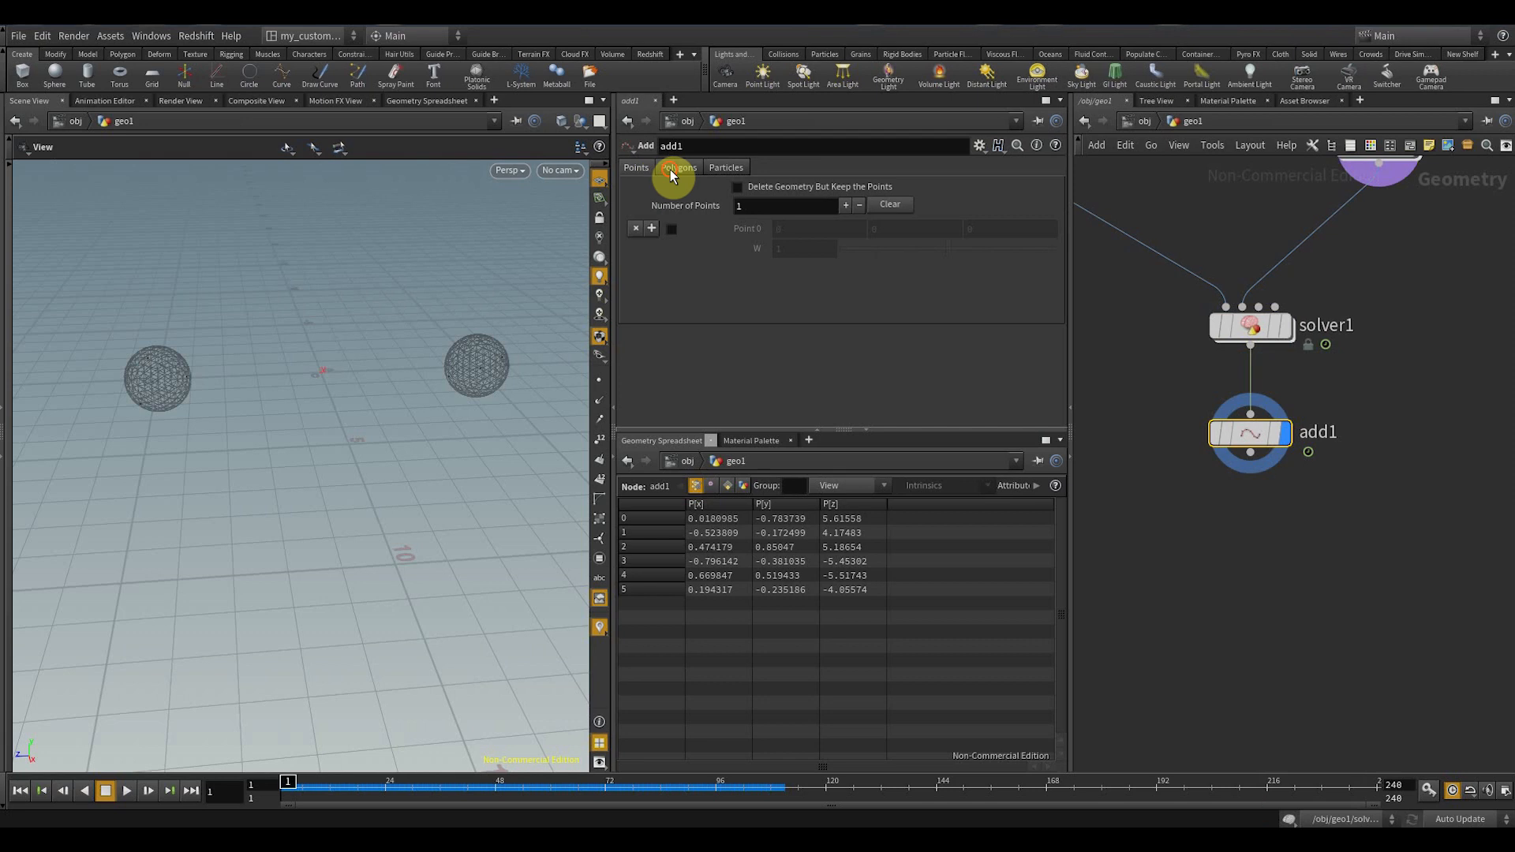
click(721, 210)
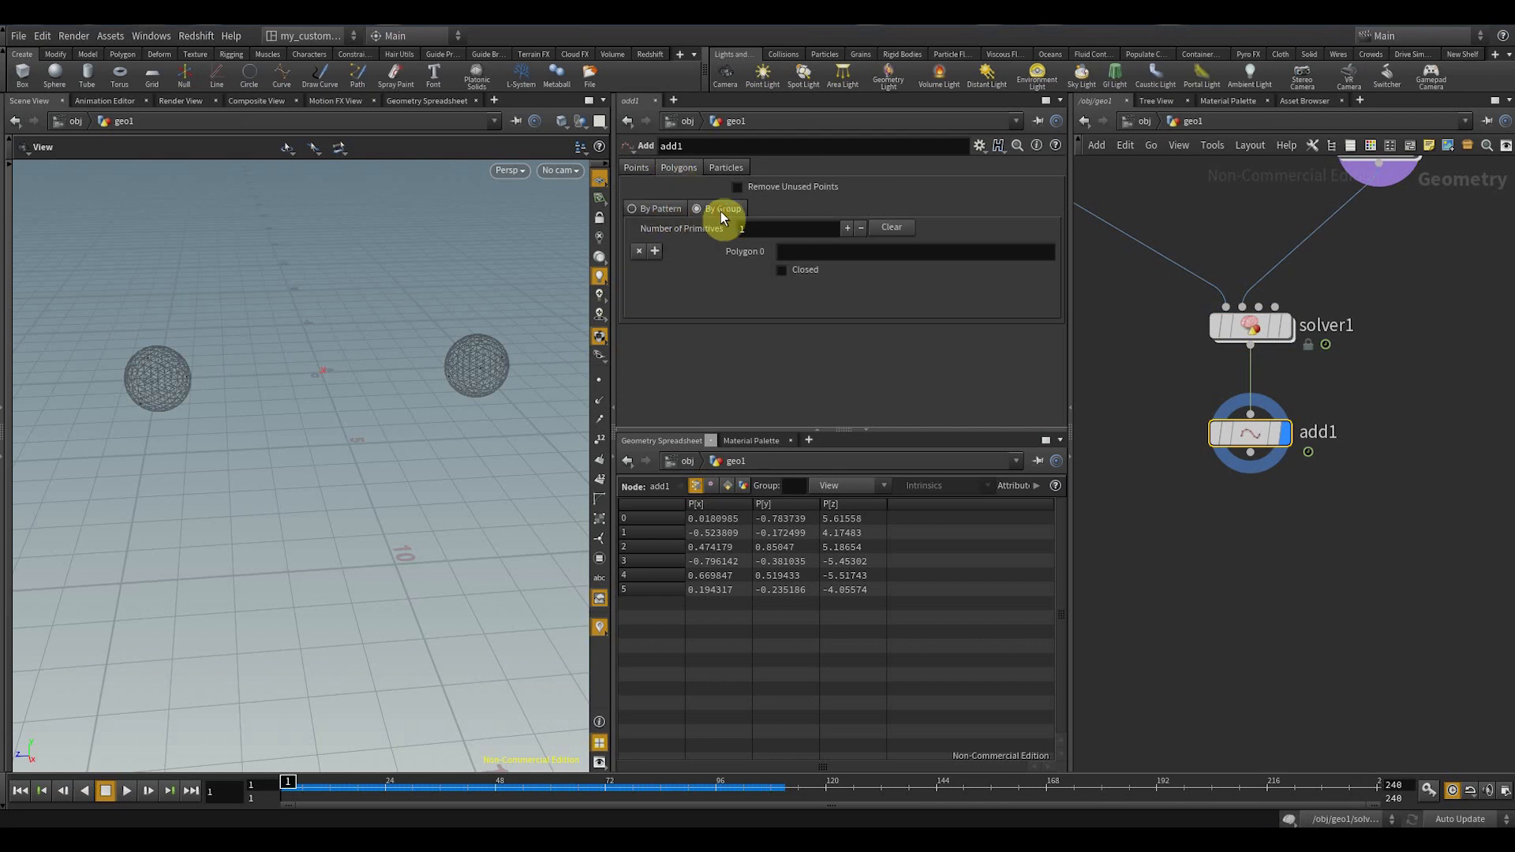
drag(257, 402, 314, 581)
drag(296, 789, 630, 807)
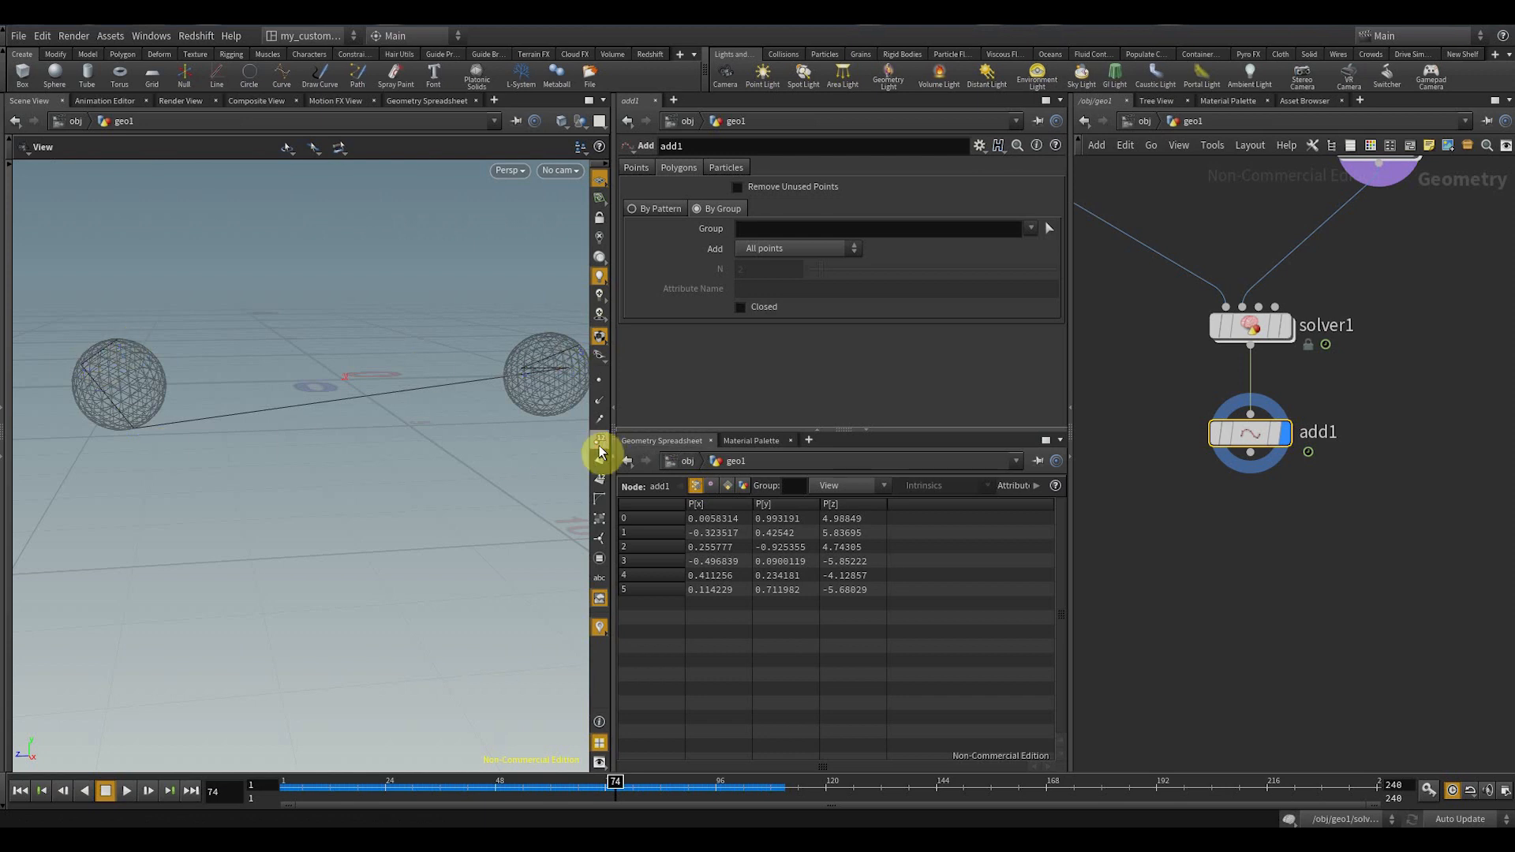
drag(287, 392, 311, 528)
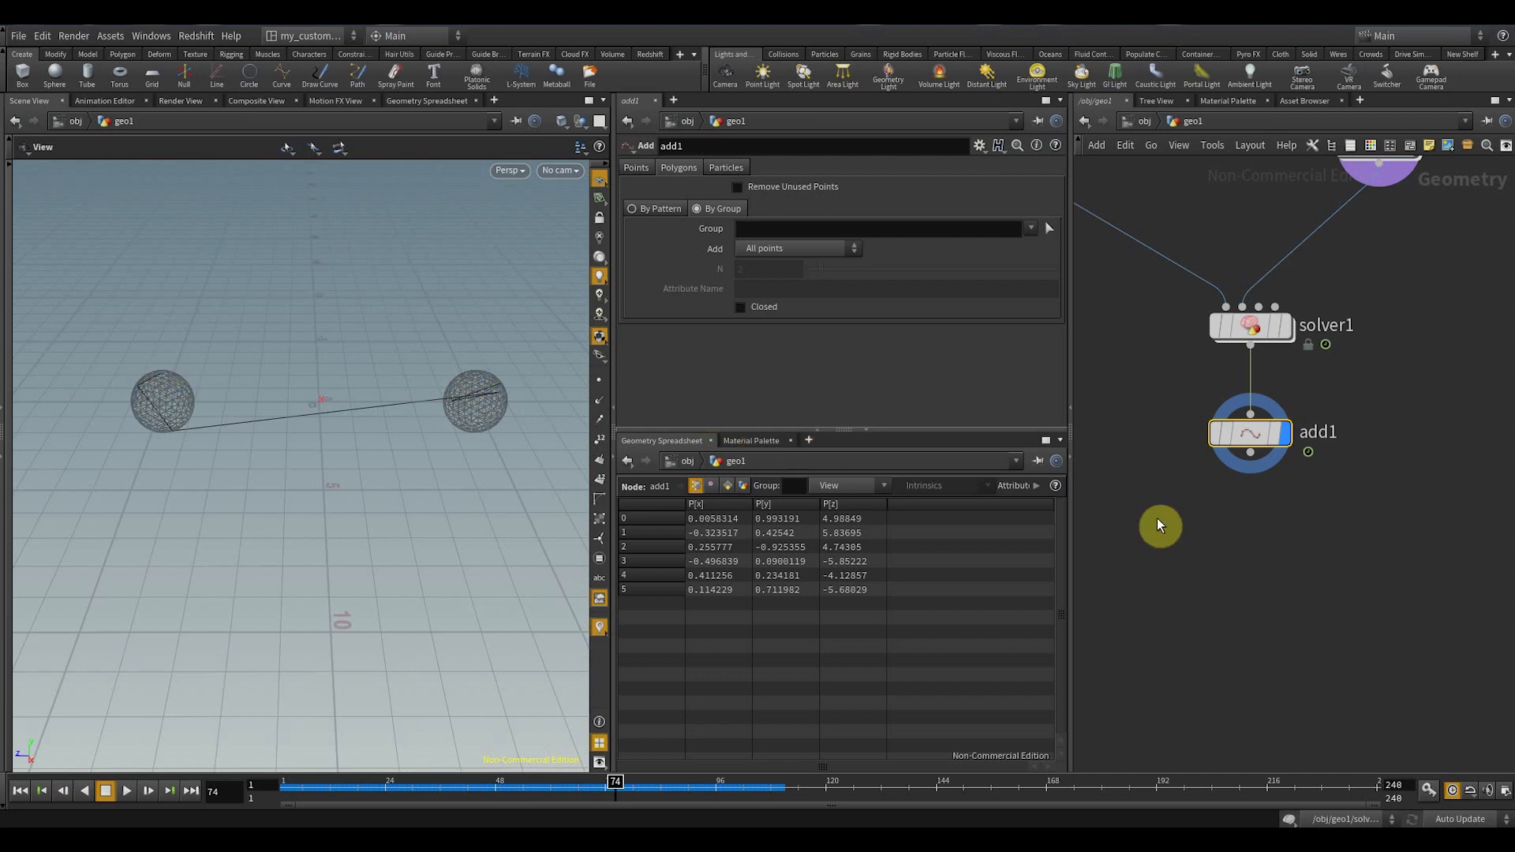
- Set add1's polygon grouping to By Attribute and check the spheres from a closer view
scroll(1329, 600, down, 5)
middle_drag(1164, 477, 1141, 424)
click(795, 244)
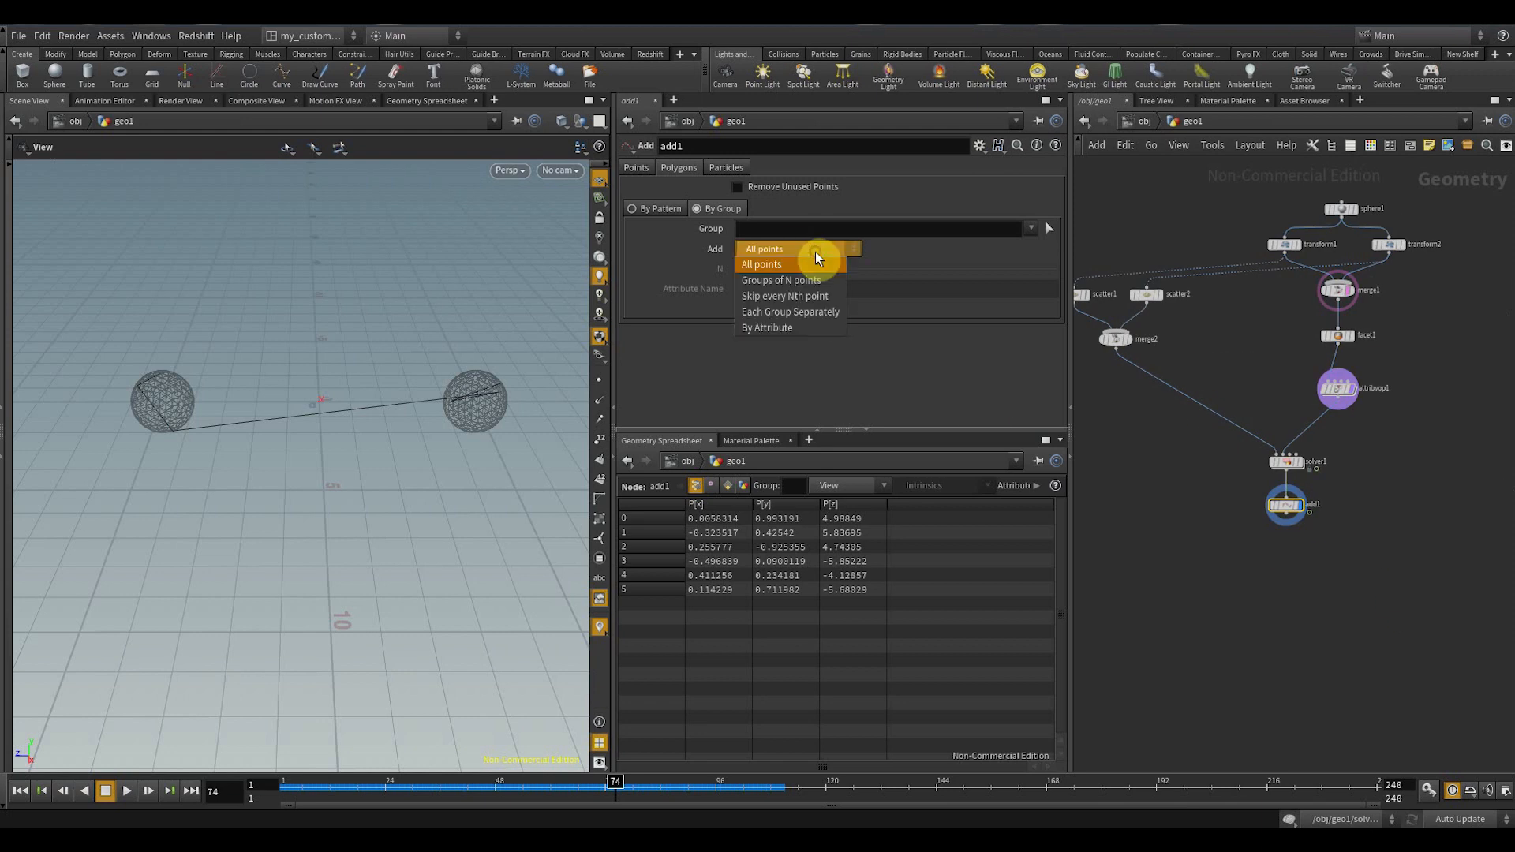
click(816, 333)
scroll(163, 401, up, 2)
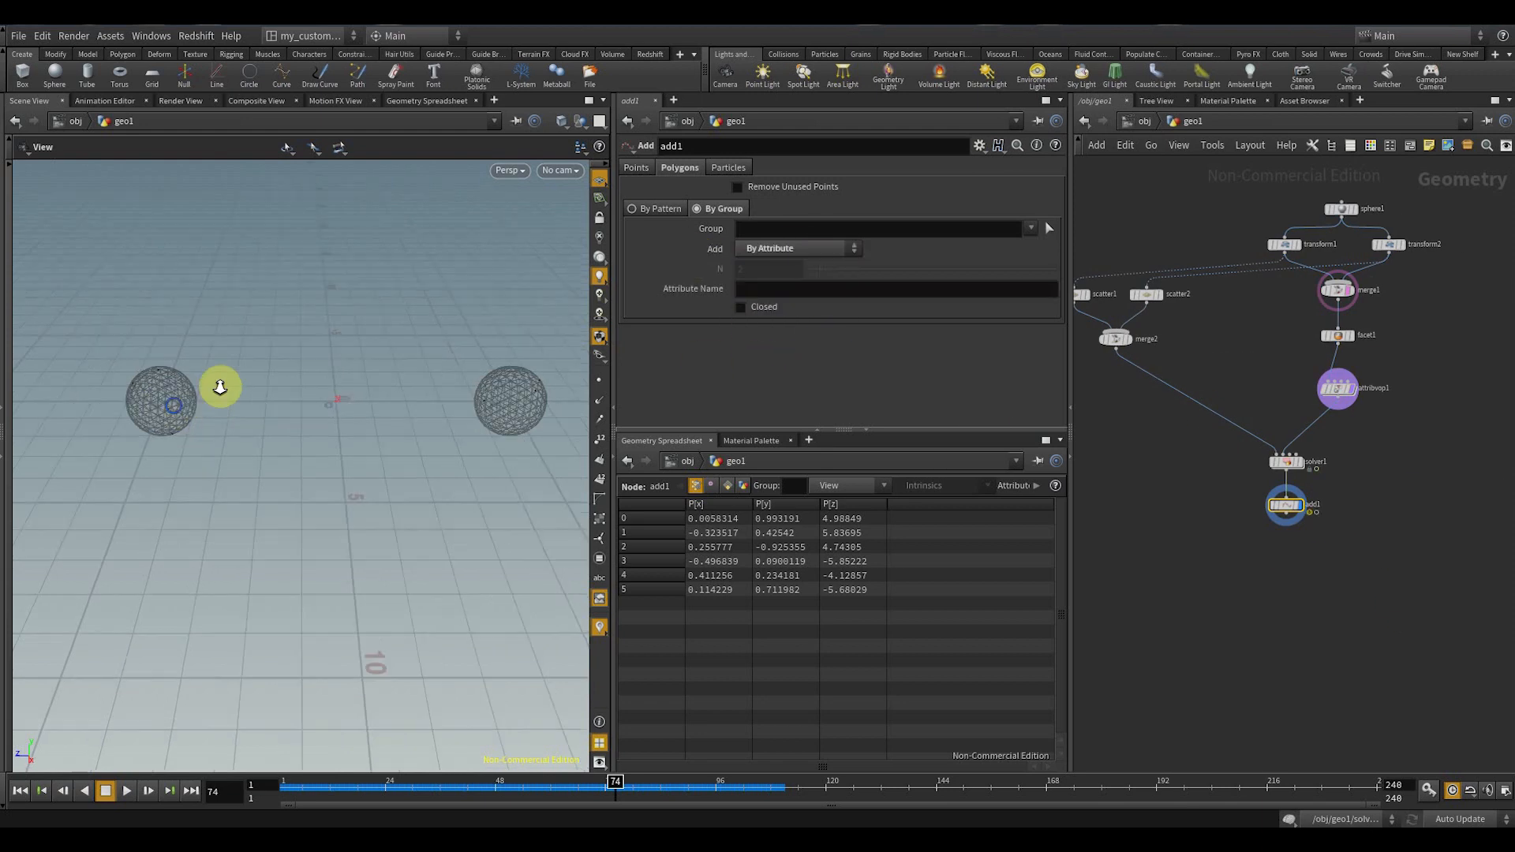
right_drag(220, 387, 362, 410)
middle_drag(362, 409, 339, 399)
right_drag(338, 399, 305, 450)
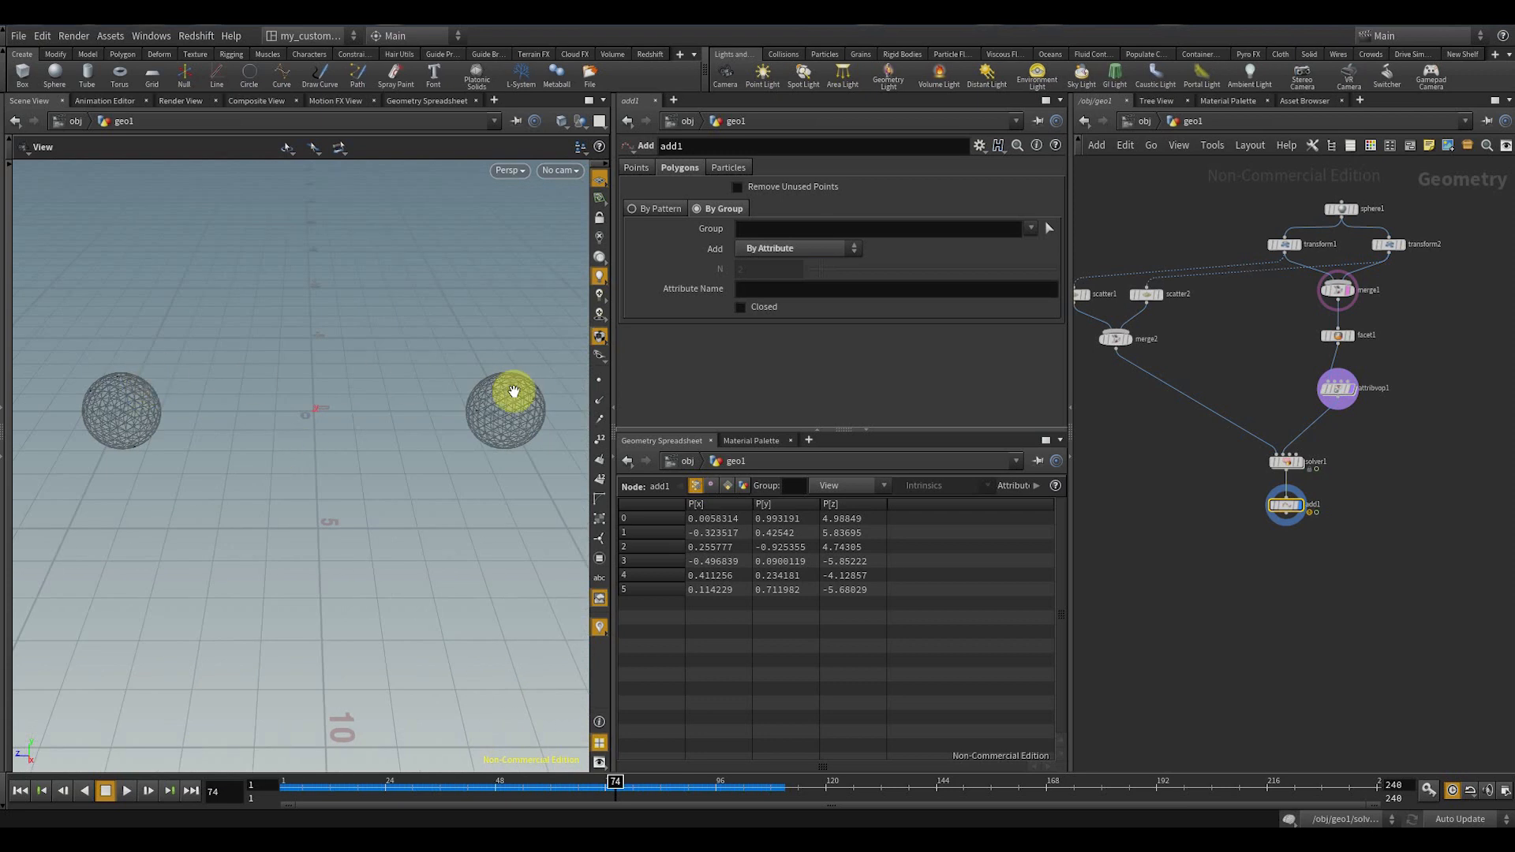
click(781, 293)
- Make scatter1 the displayed node
middle_drag(1183, 514, 1267, 642)
scroll(1219, 423, up, 3)
drag(1089, 328, 1240, 363)
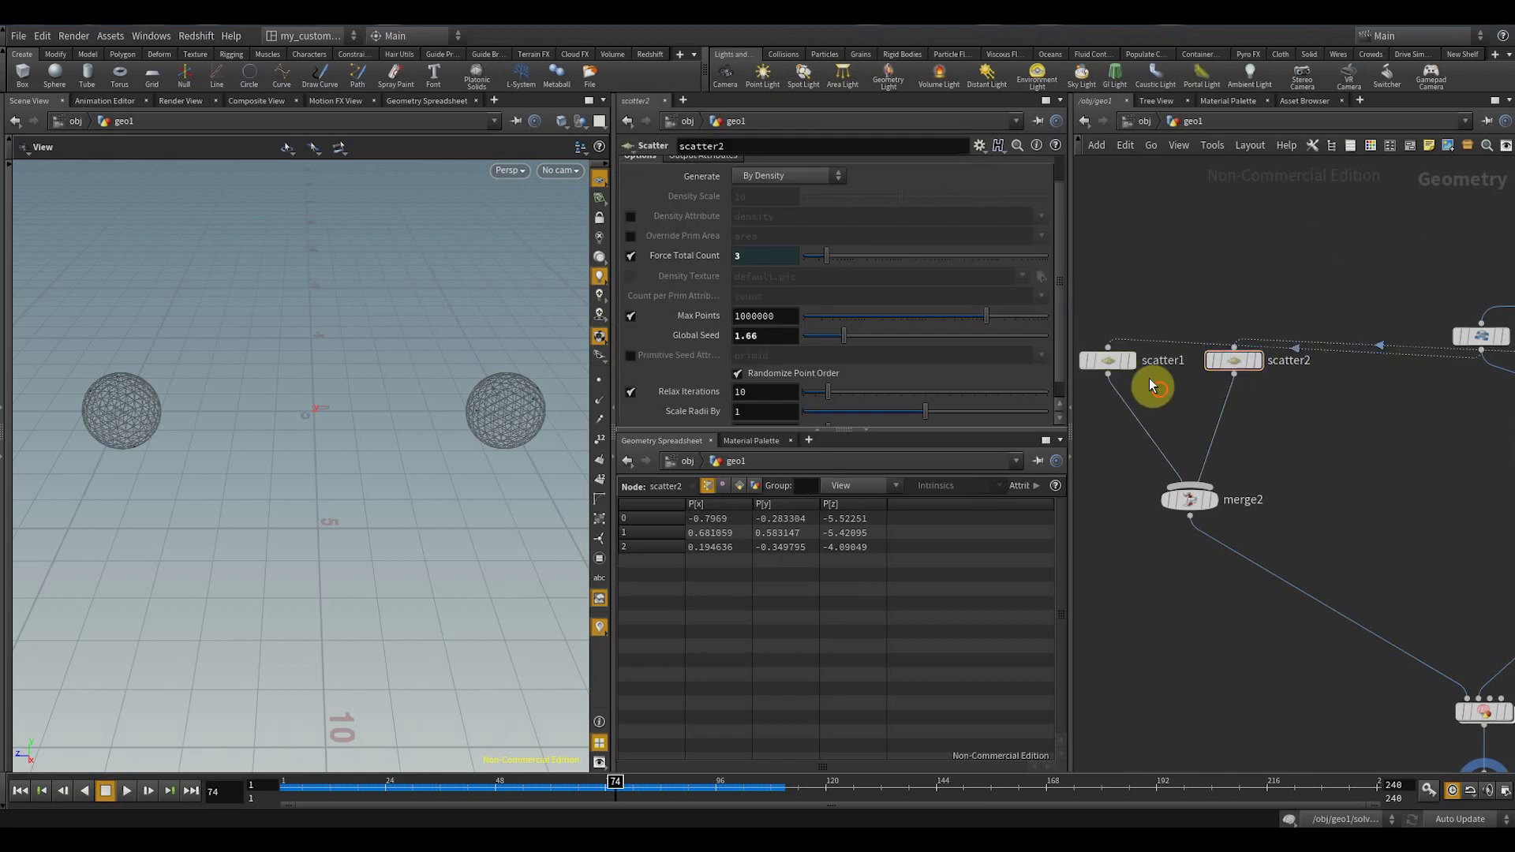
click(1107, 361)
middle_drag(1163, 399, 1192, 377)
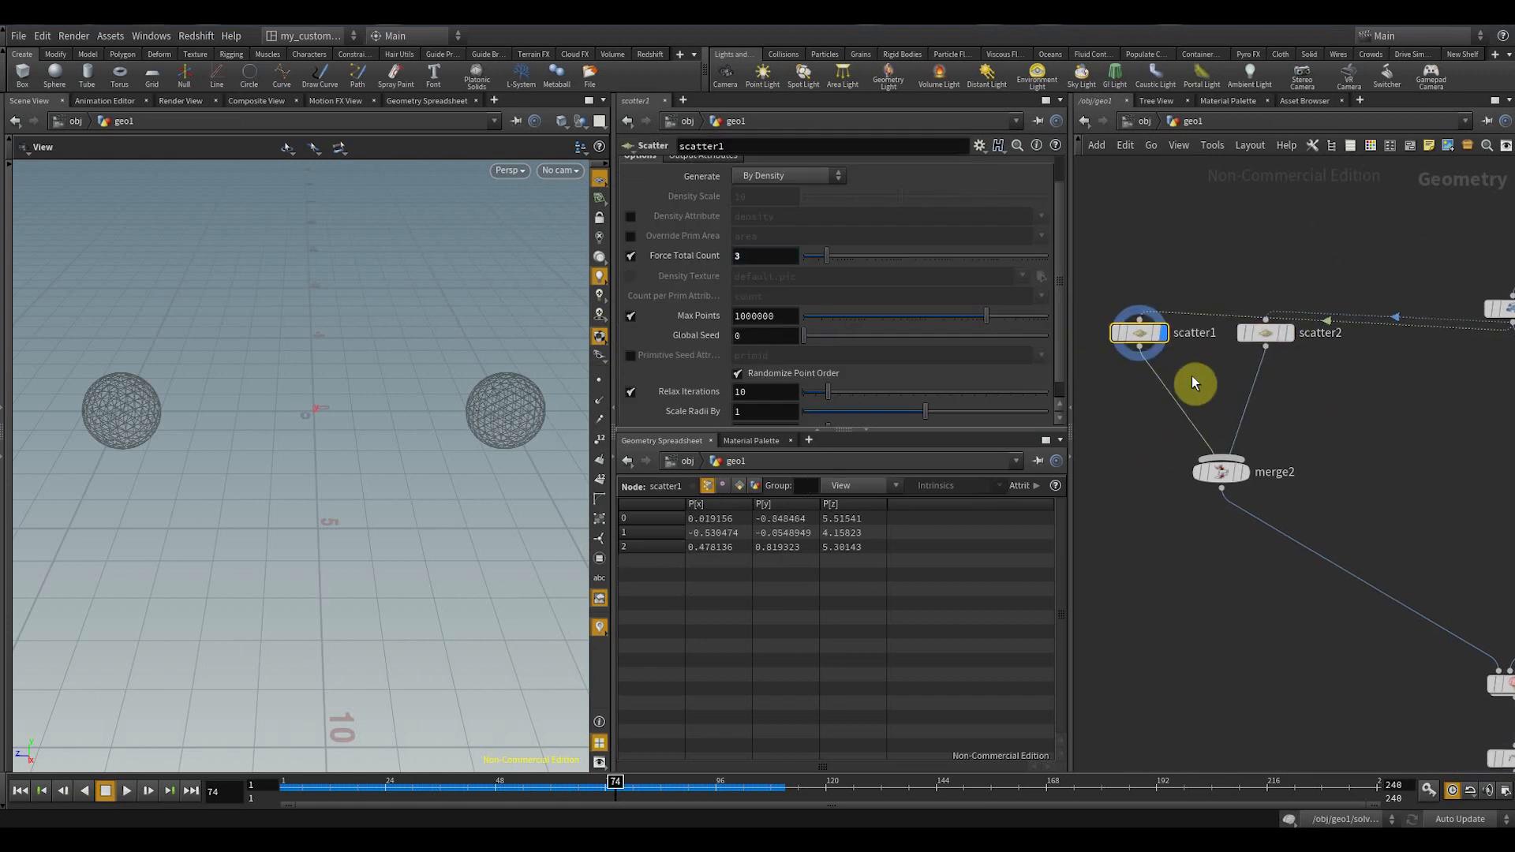
key(Tab)
text(atrcre)
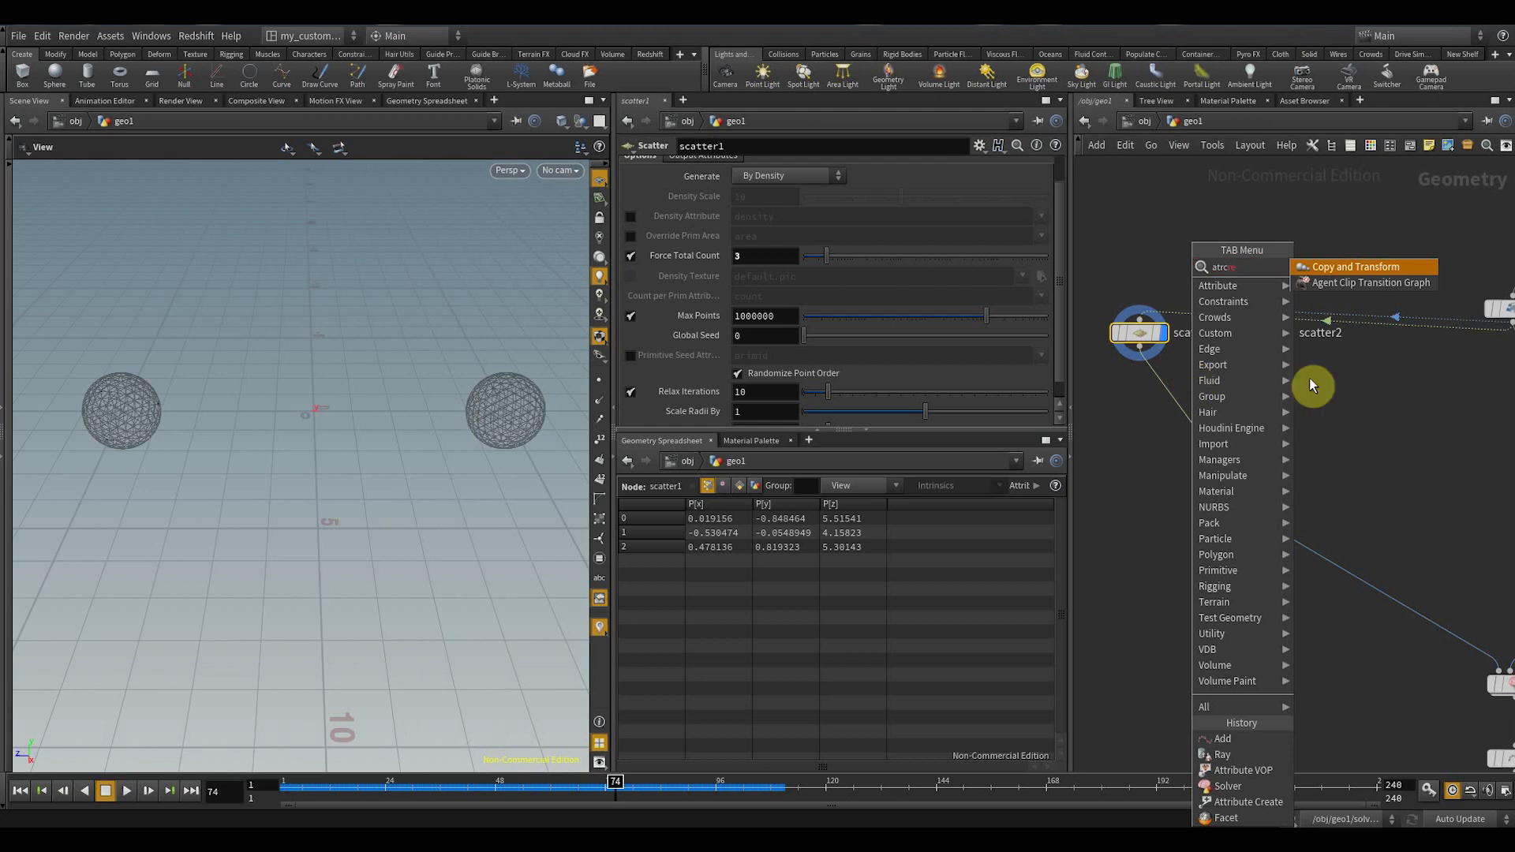
key(Escape)
- Insert an Attribute Create node between scatter1 and merge2 and display it
key(Tab)
text(attrc)
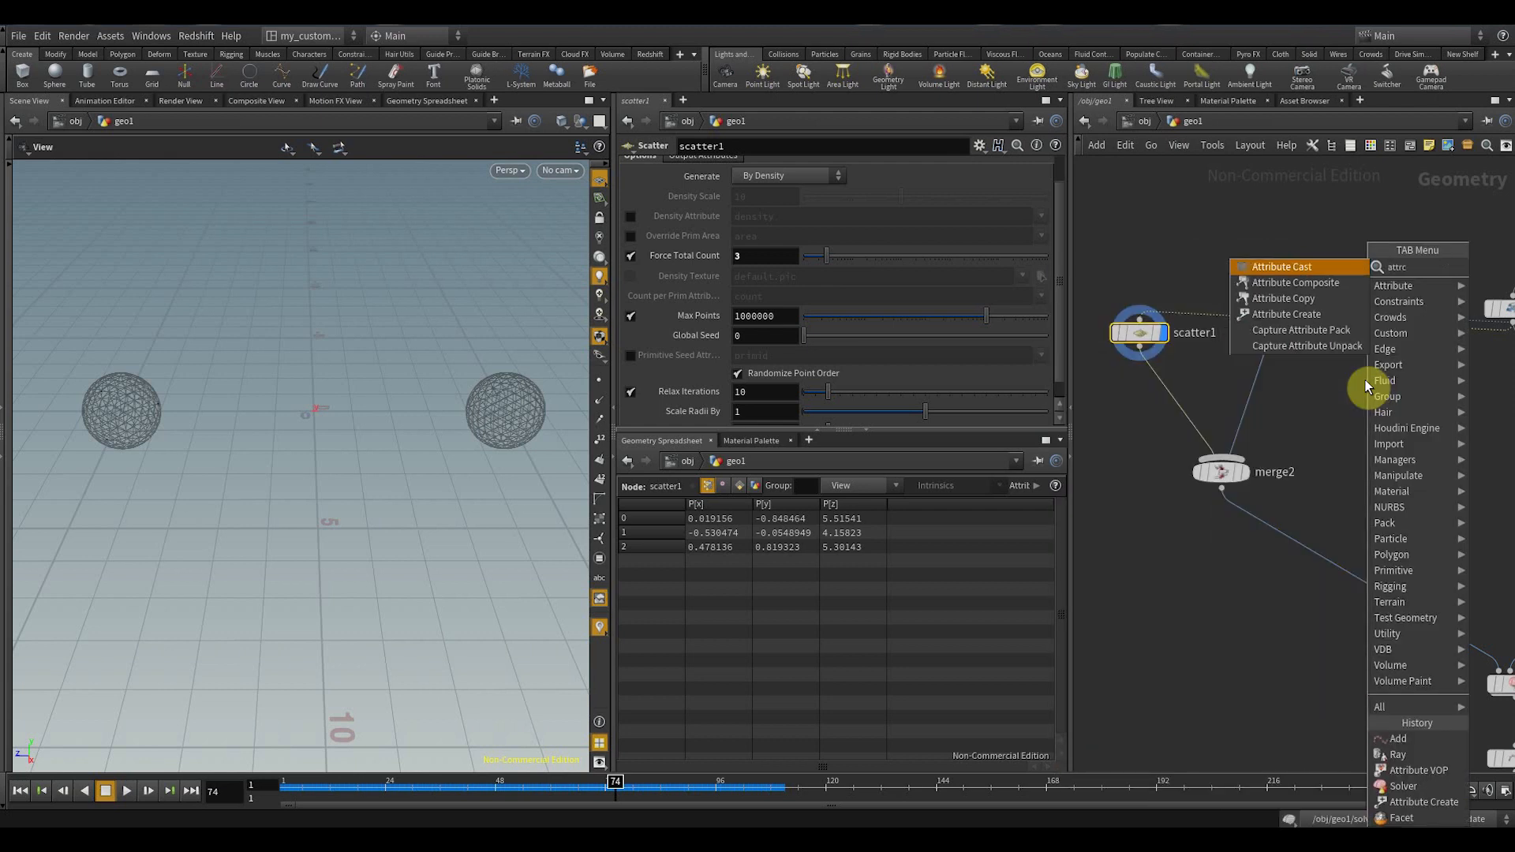
click(1310, 314)
click(1170, 387)
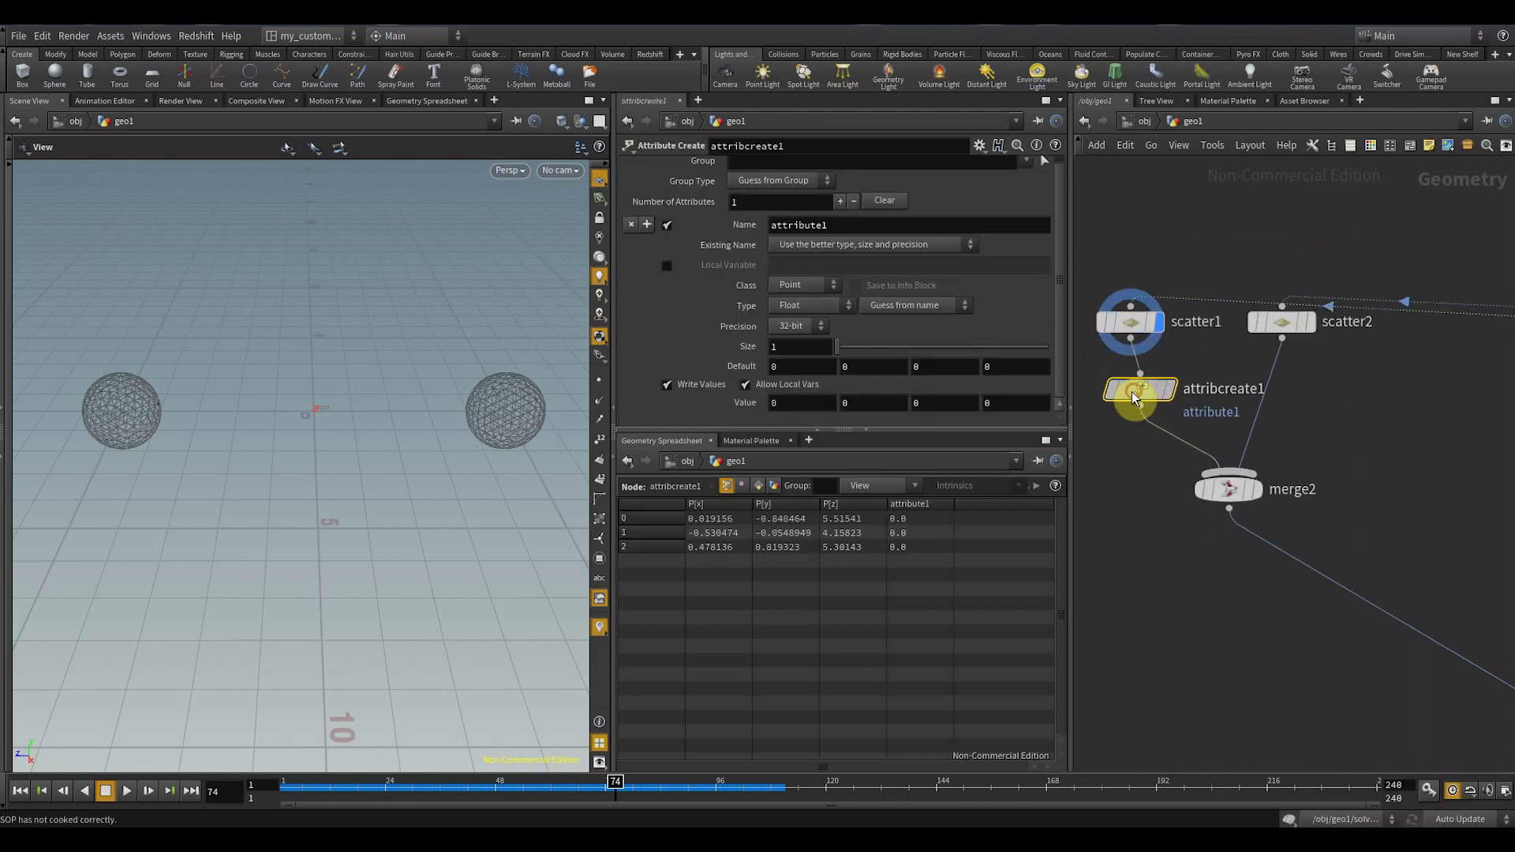
- Name attribcreate1's attribute id and set its first value to $PT
drag(863, 224, 563, 244)
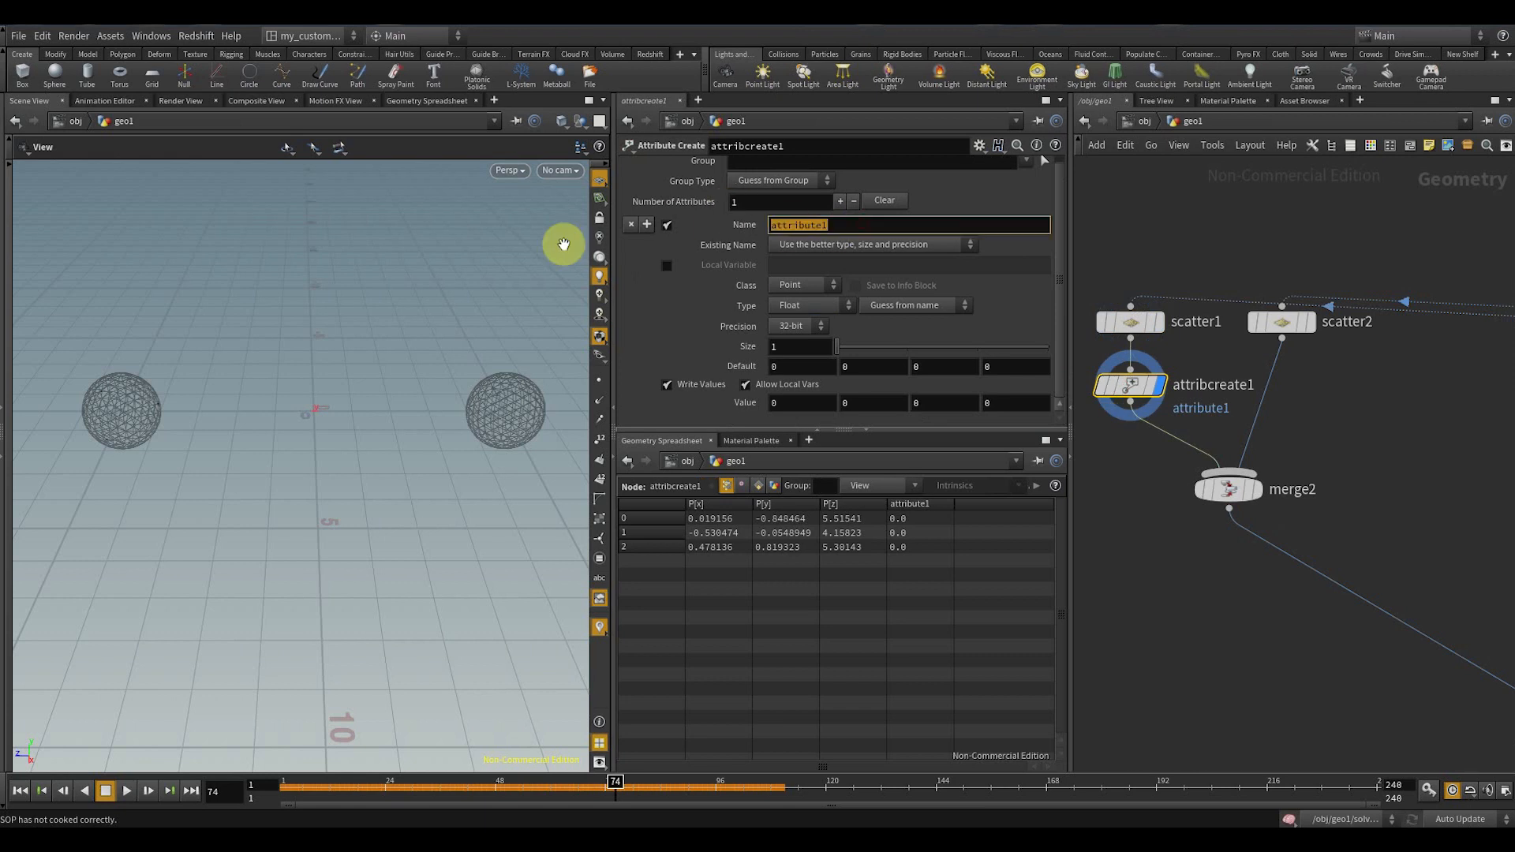
text(id)
key(Return)
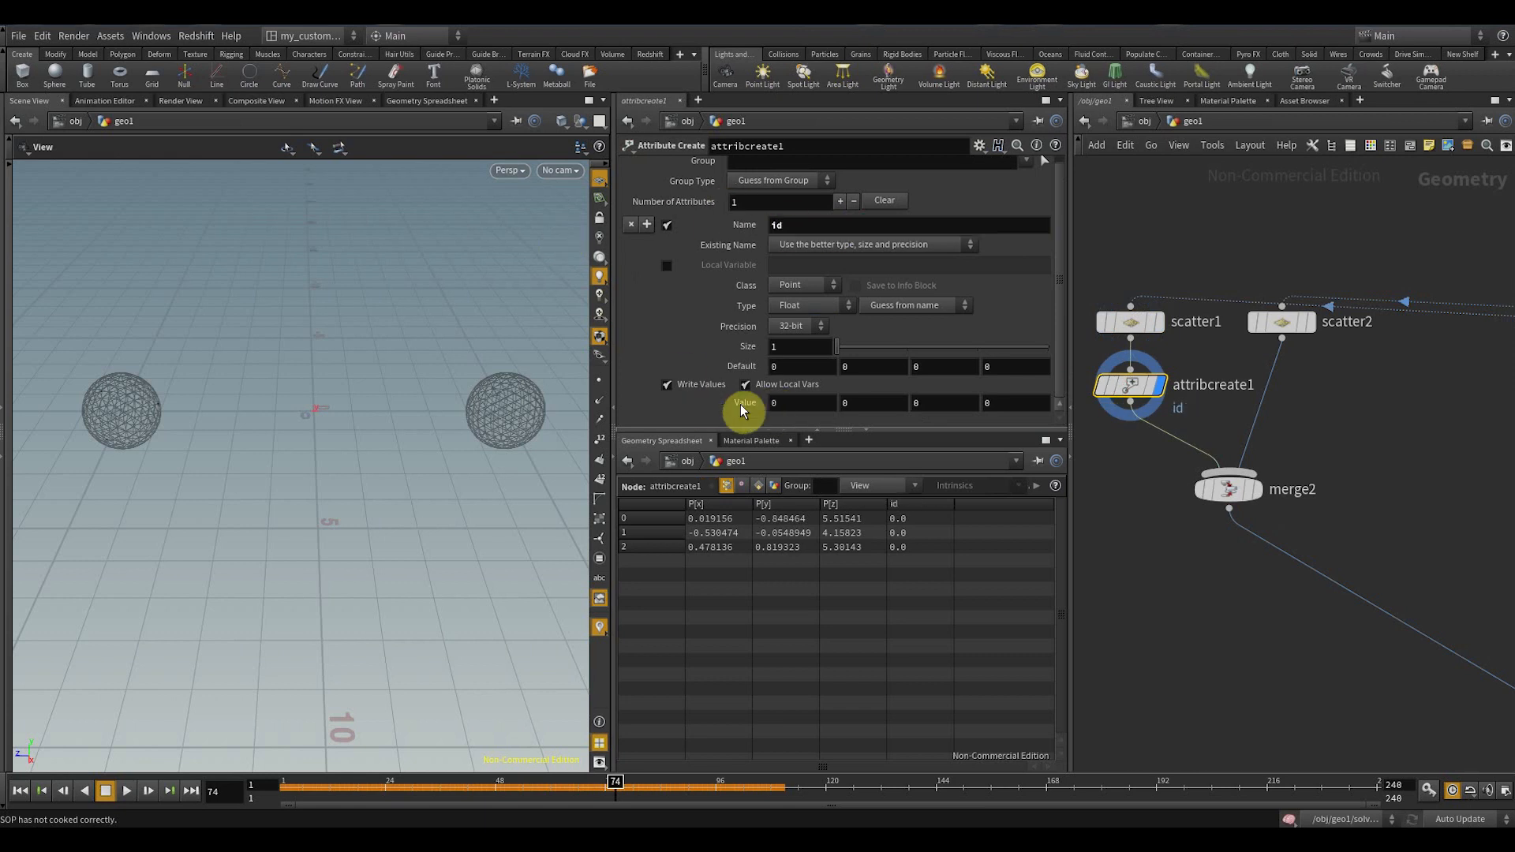
drag(811, 408, 662, 412)
text($PT)
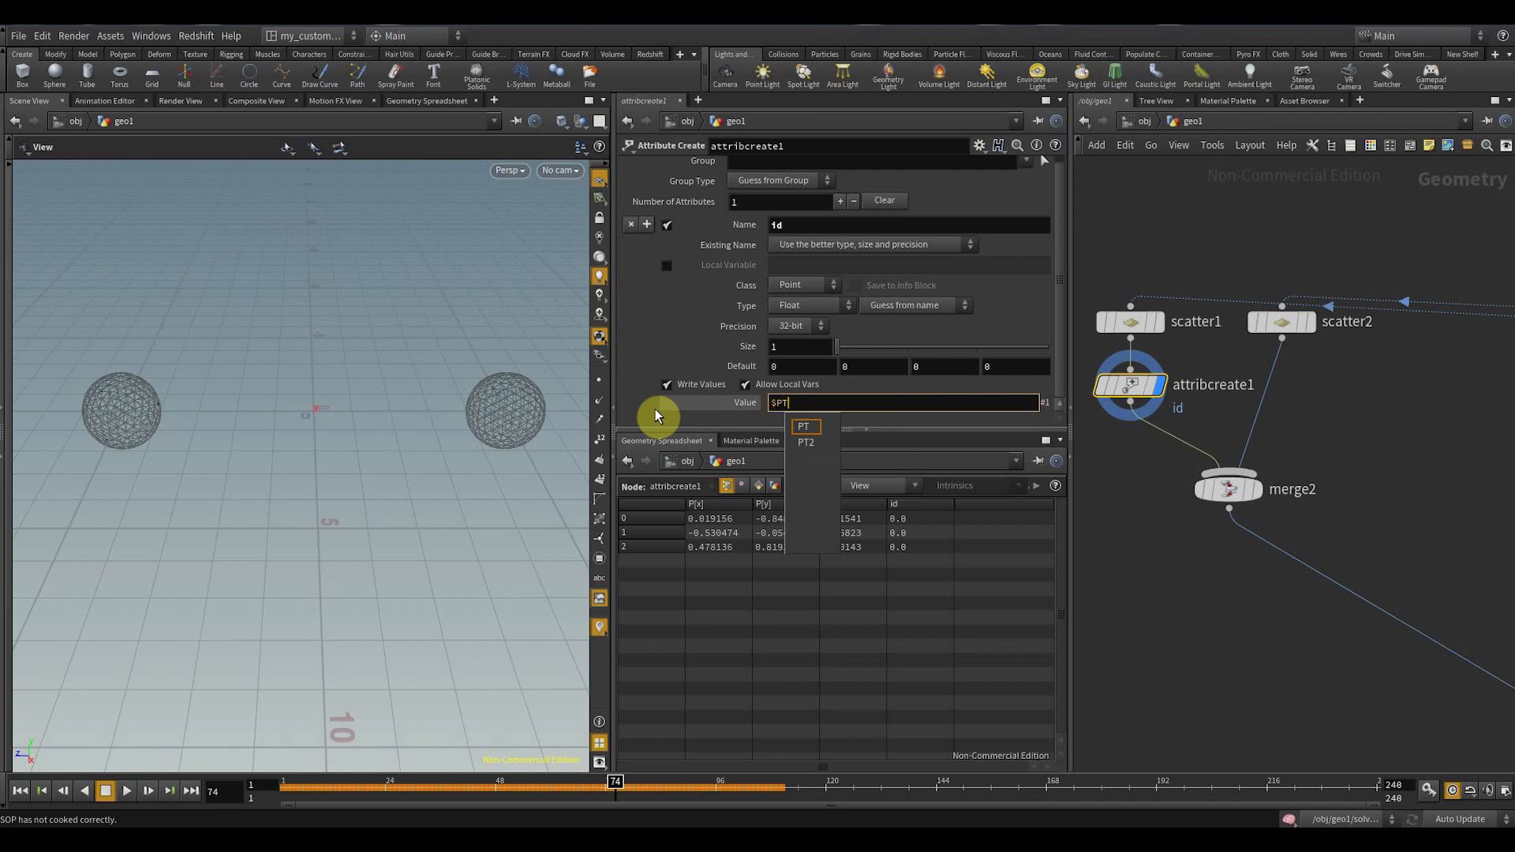
click(1131, 474)
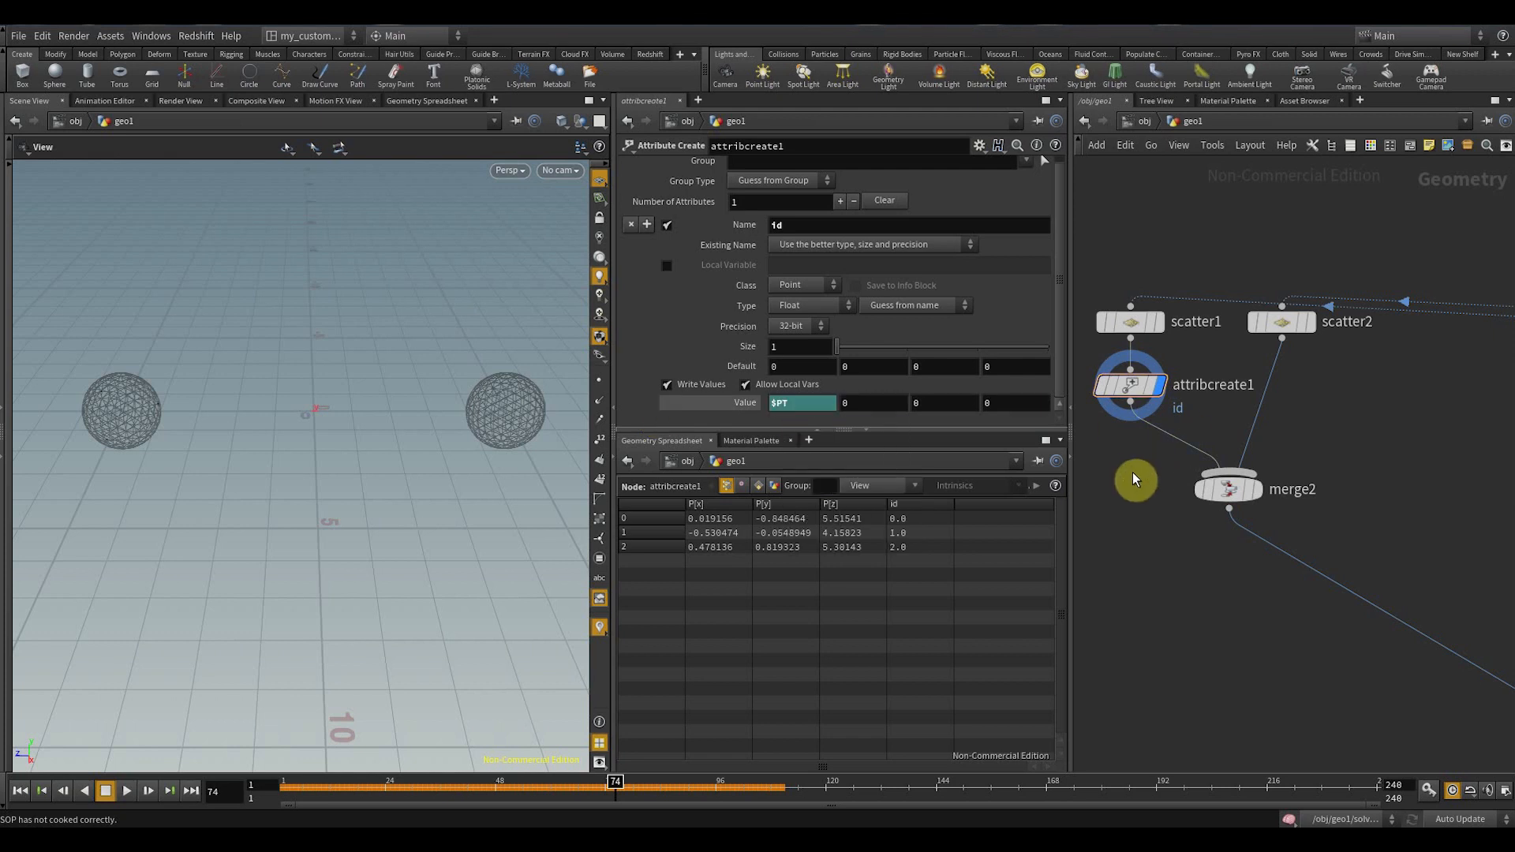
- Insert a copy of attribcreate1 between scatter2 and merge2, and display merge2 to check the id values of the points
drag(1091, 254, 1186, 343)
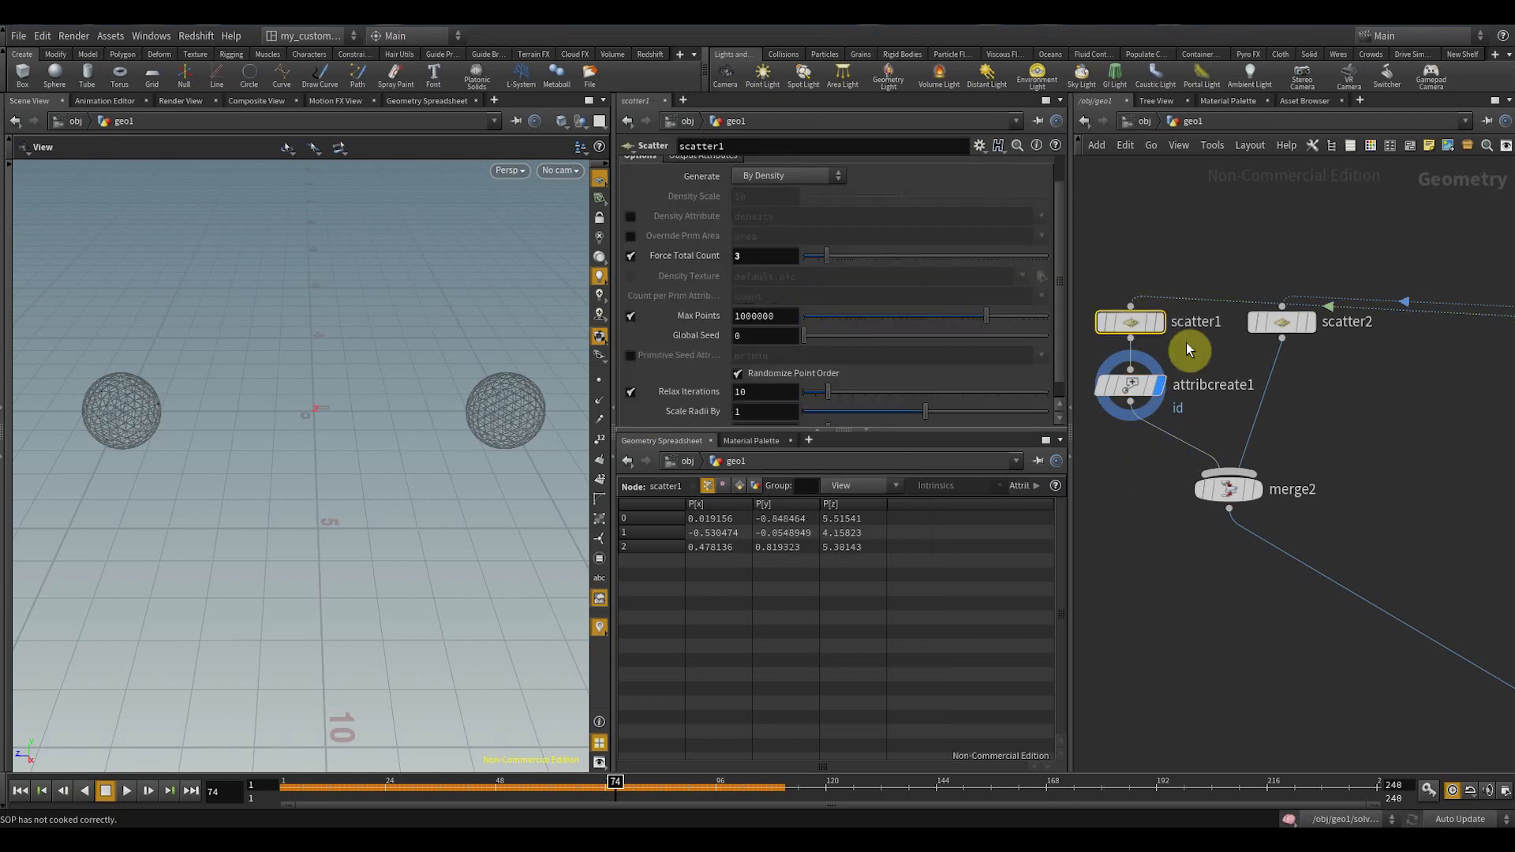
click(1138, 327)
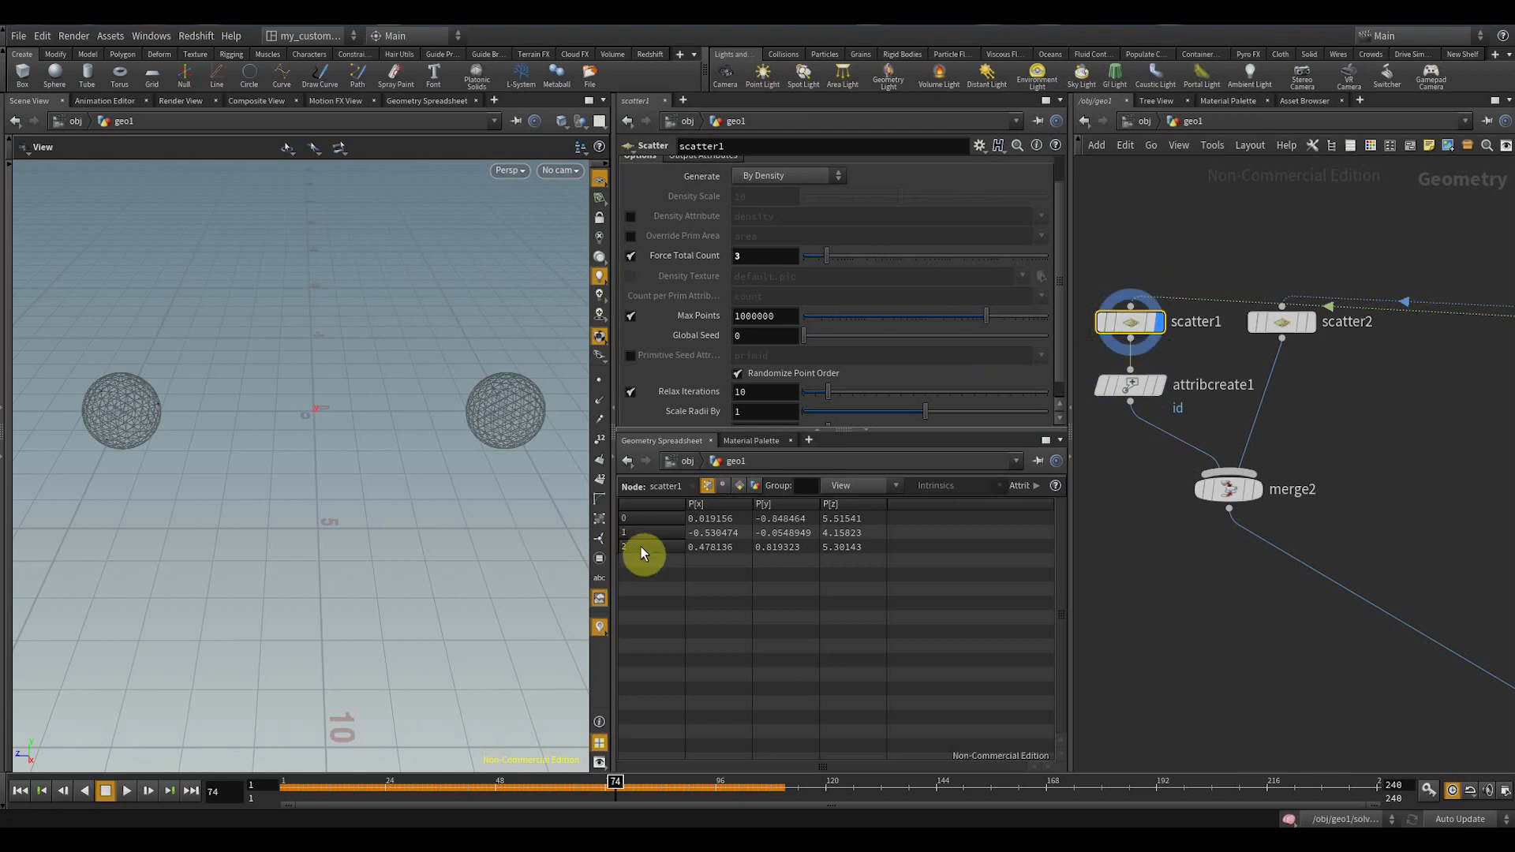
click(1282, 322)
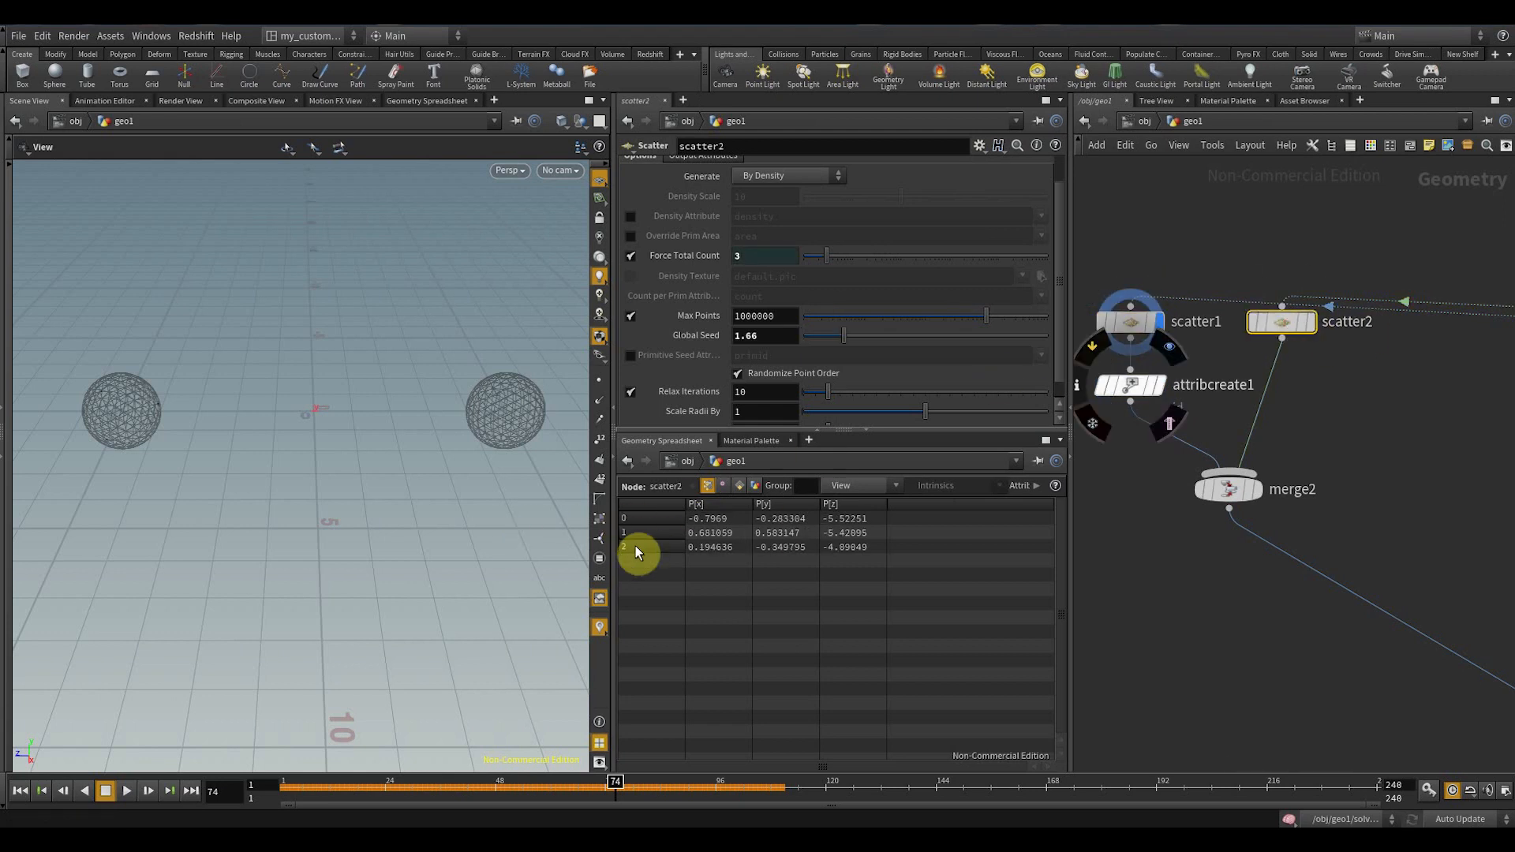
click(1130, 389)
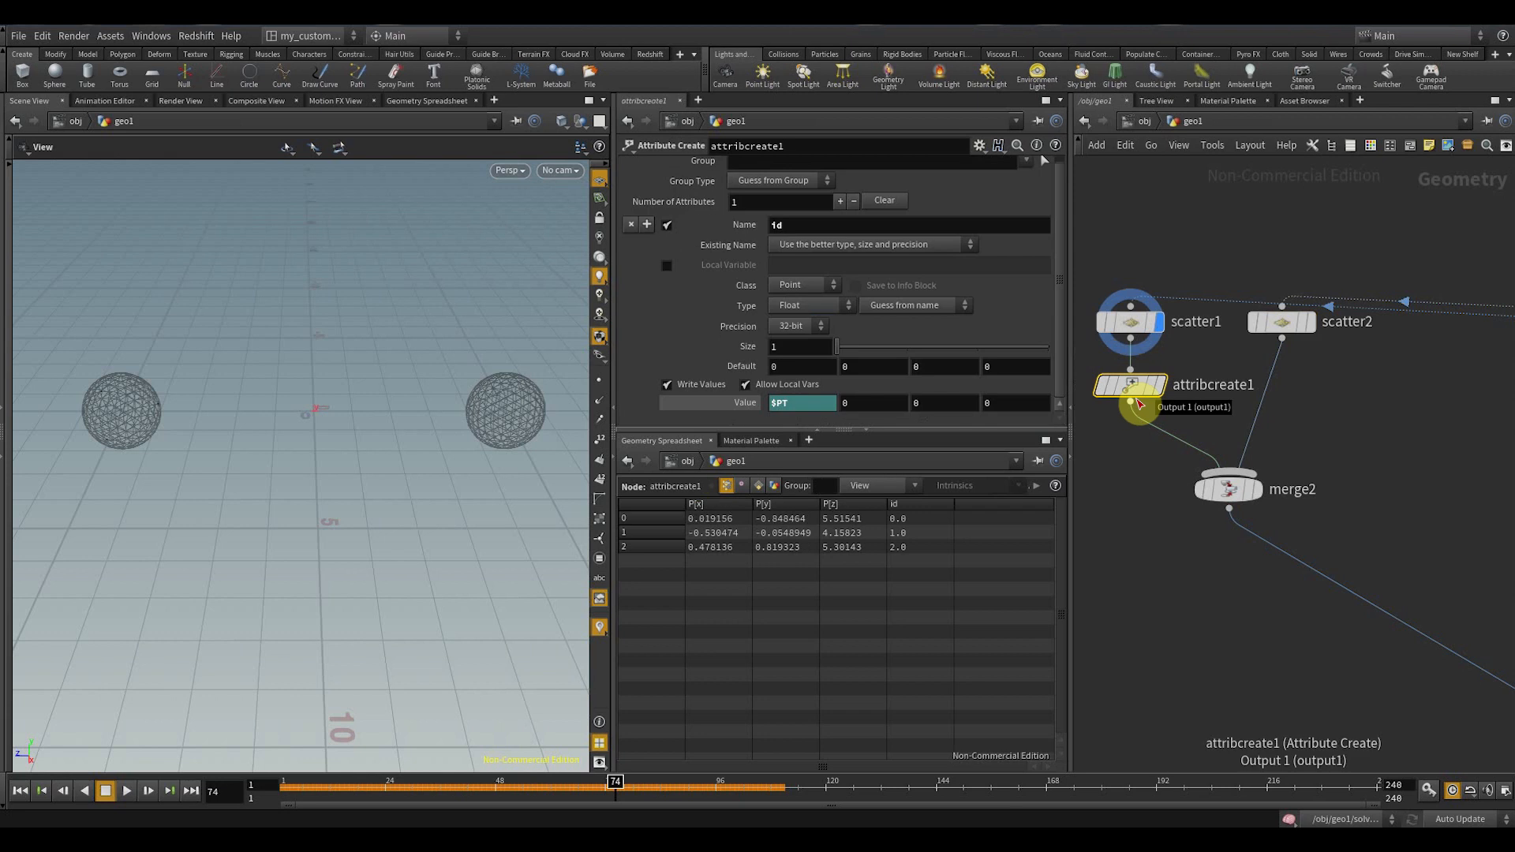
key(ctrl+c)
key(ctrl+v)
drag(1310, 398, 1269, 391)
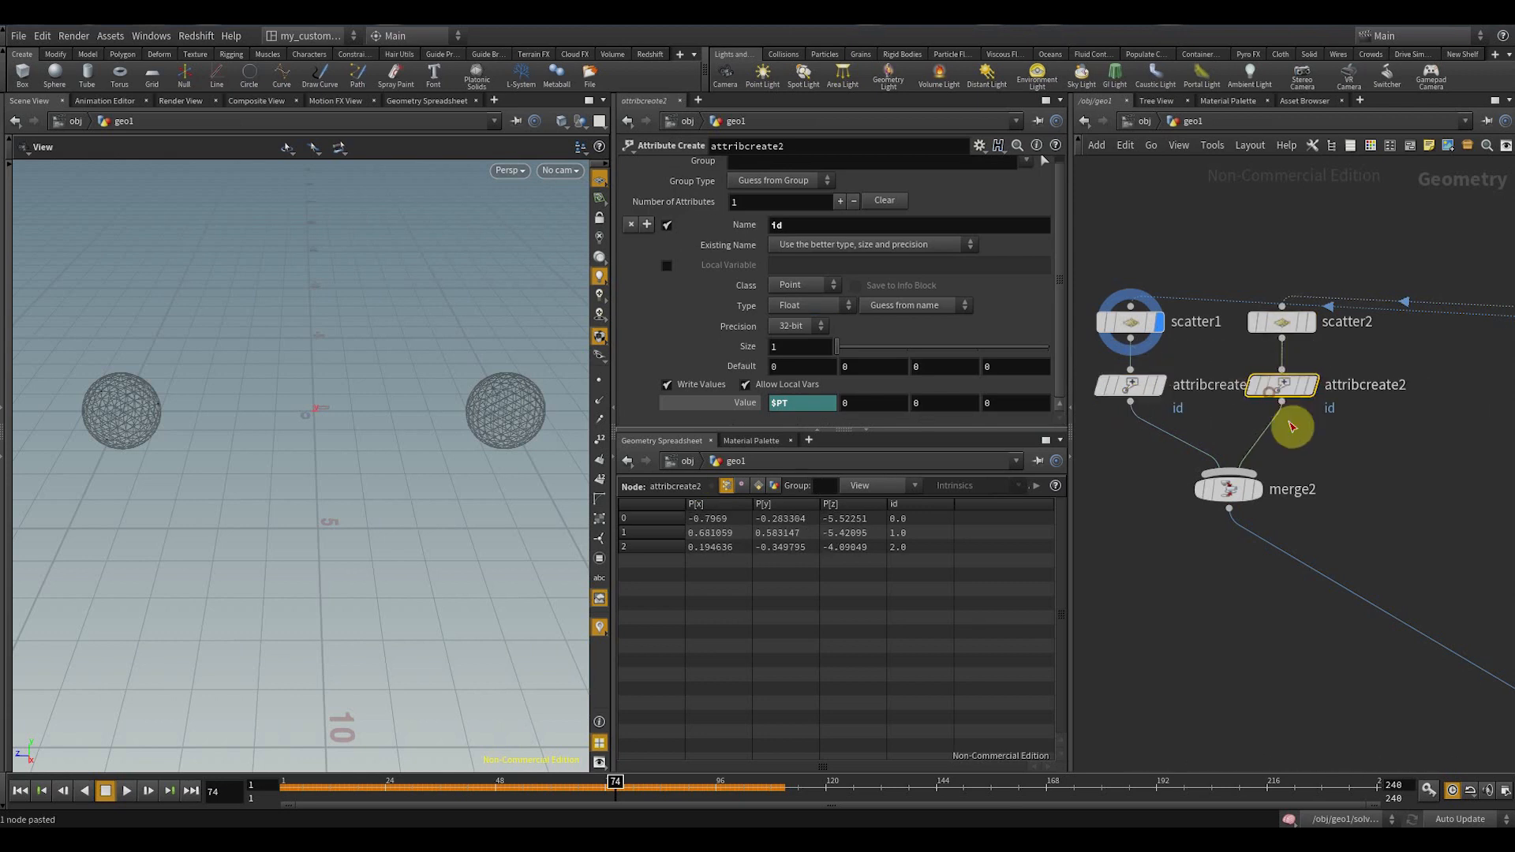
click(1228, 489)
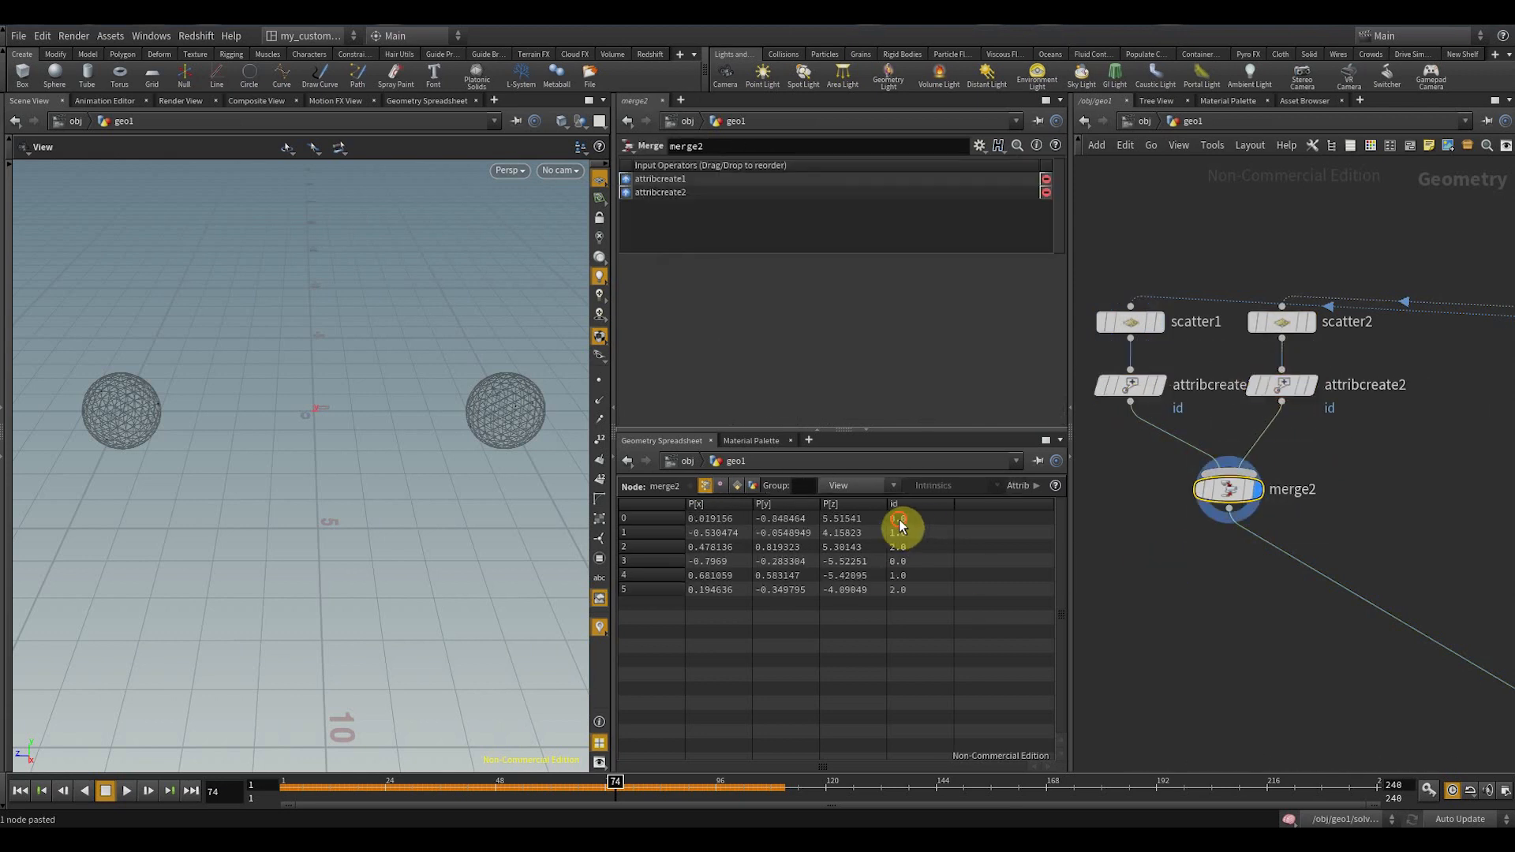
click(899, 520)
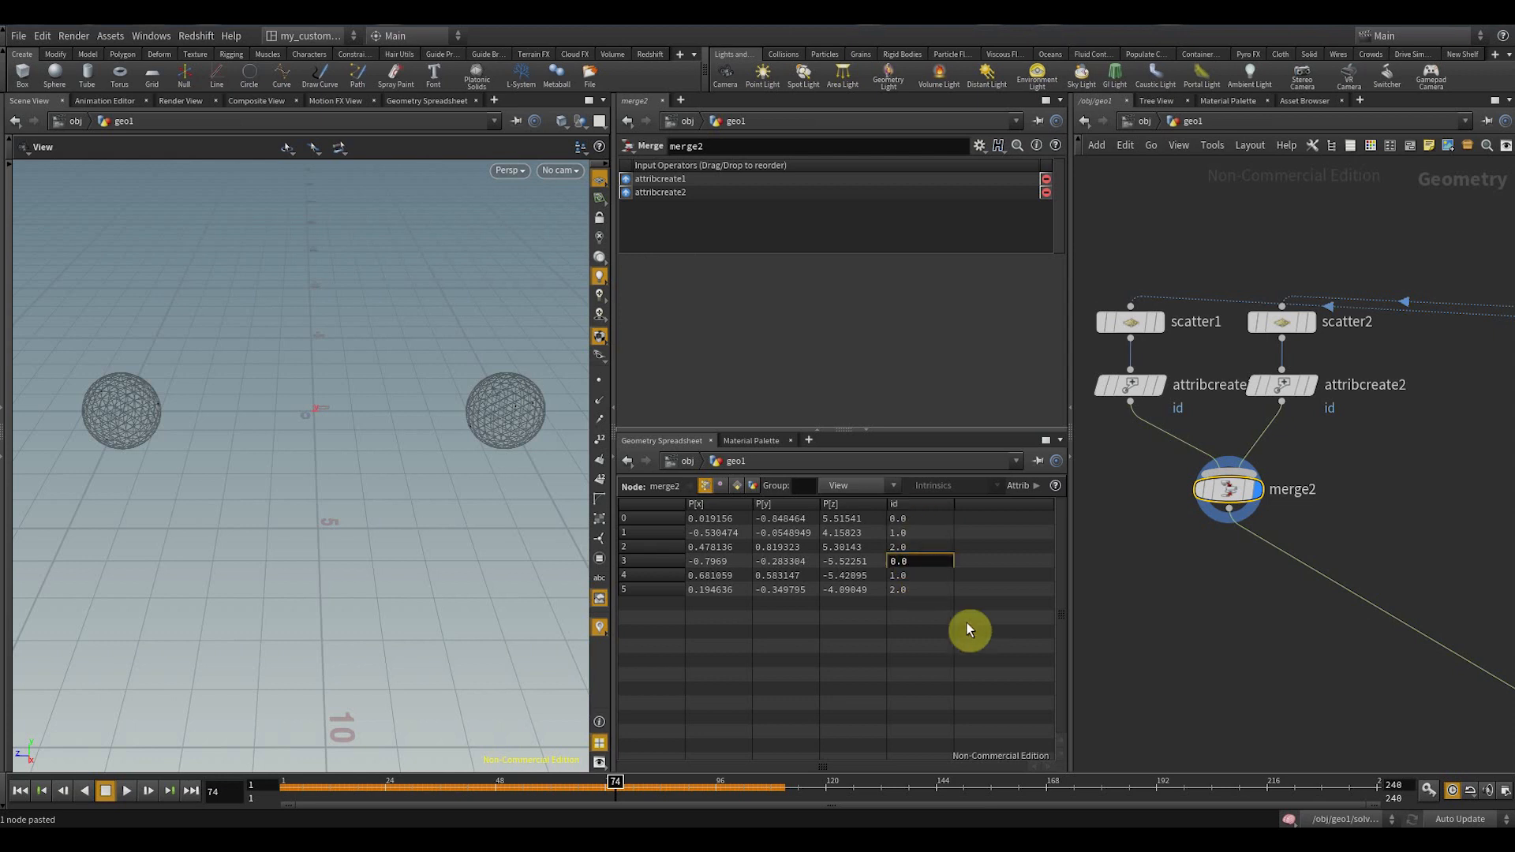
- Display solver1 and replay the simulation from its start so the points carry the id attribute, stopping at frame 47
middle_drag(1427, 618, 1186, 467)
scroll(1234, 491, down, 5)
scroll(1296, 544, up, 4)
click(1286, 512)
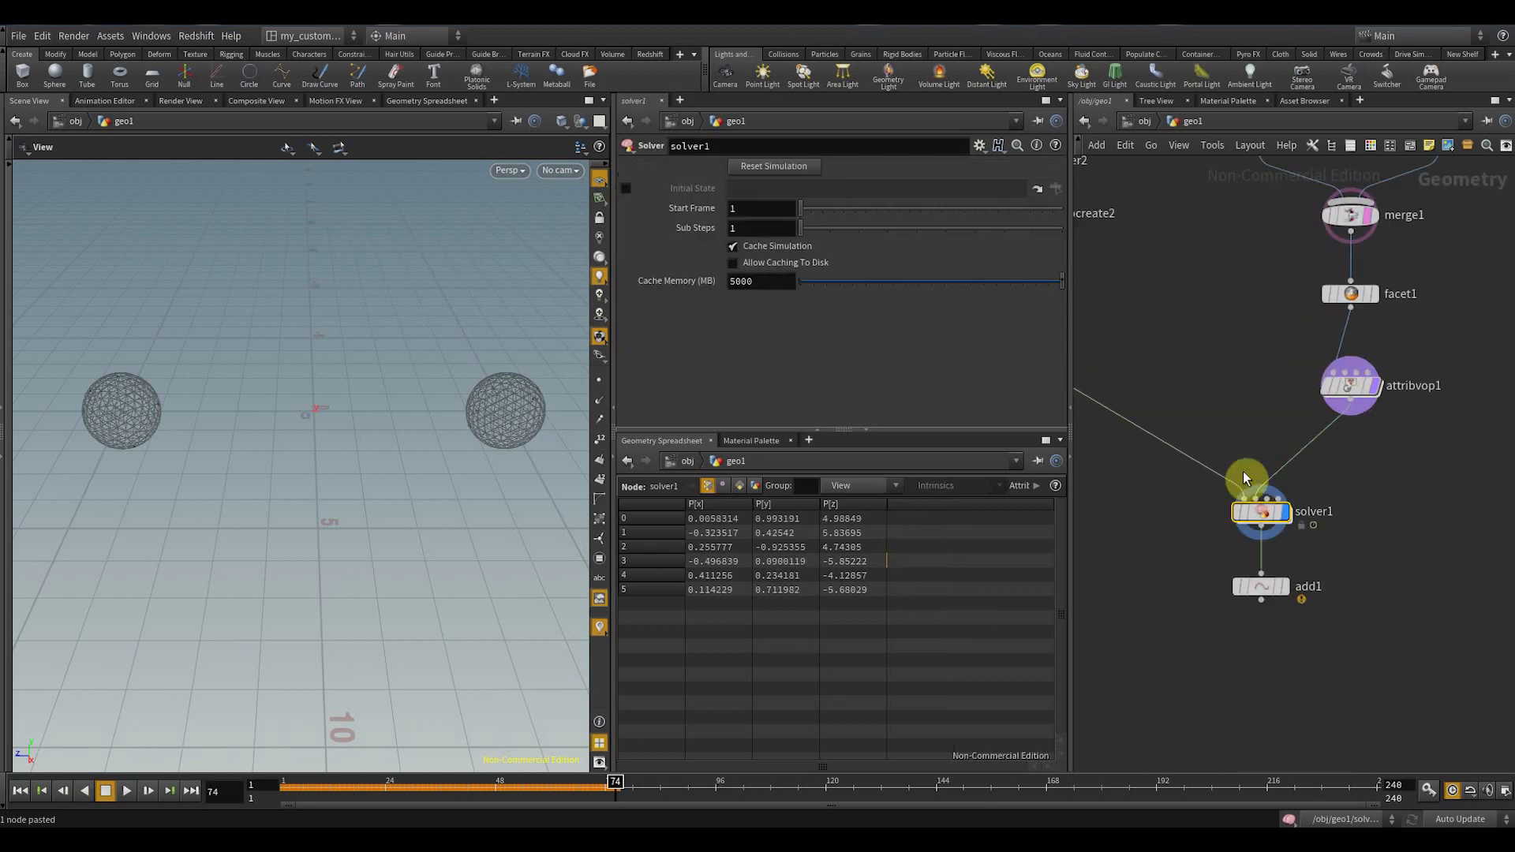
click(286, 785)
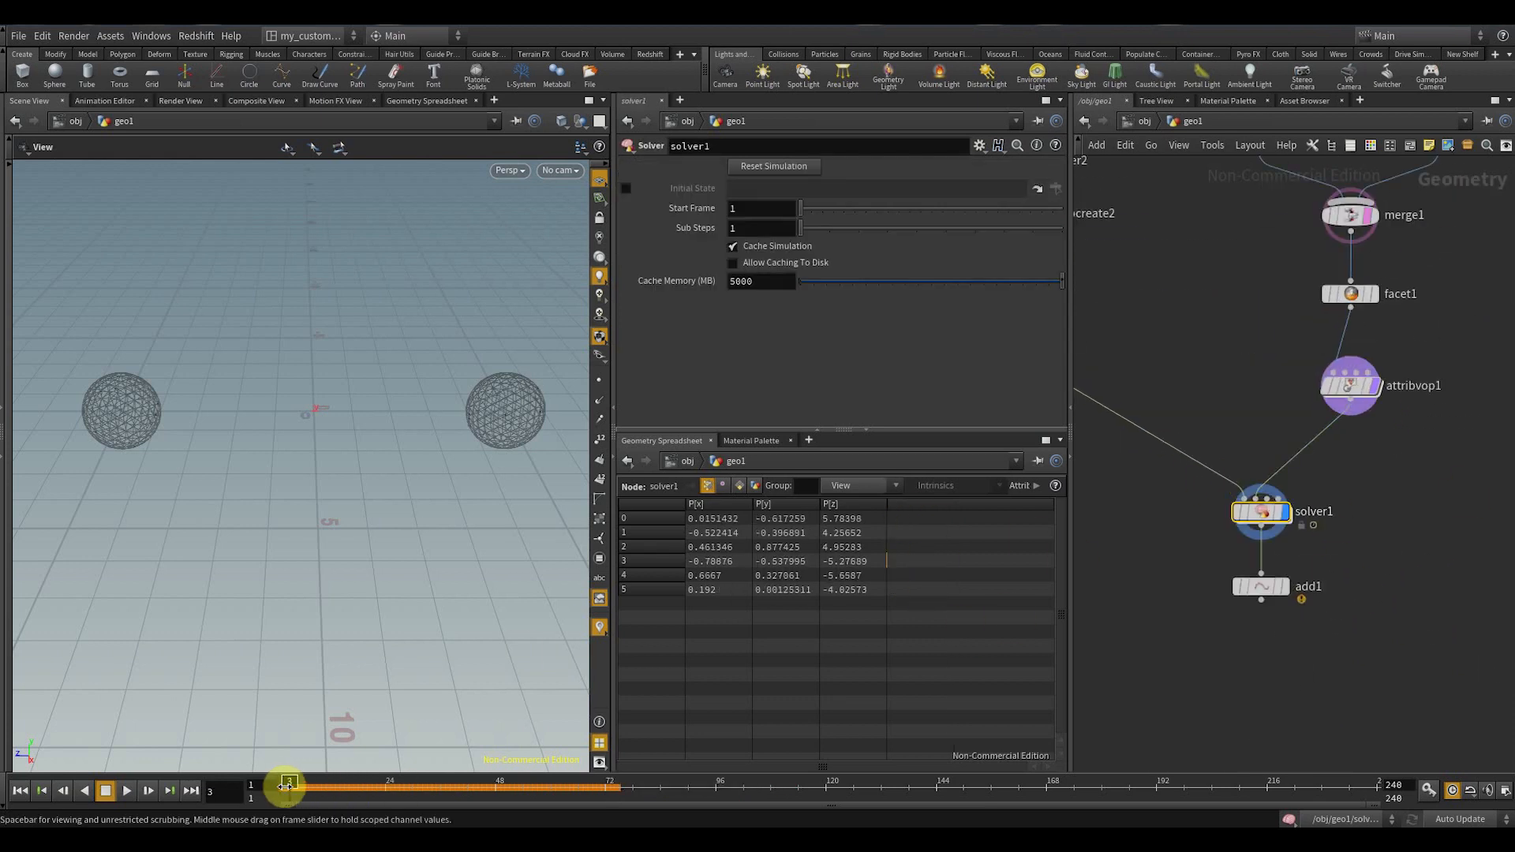
drag(285, 786, 299, 792)
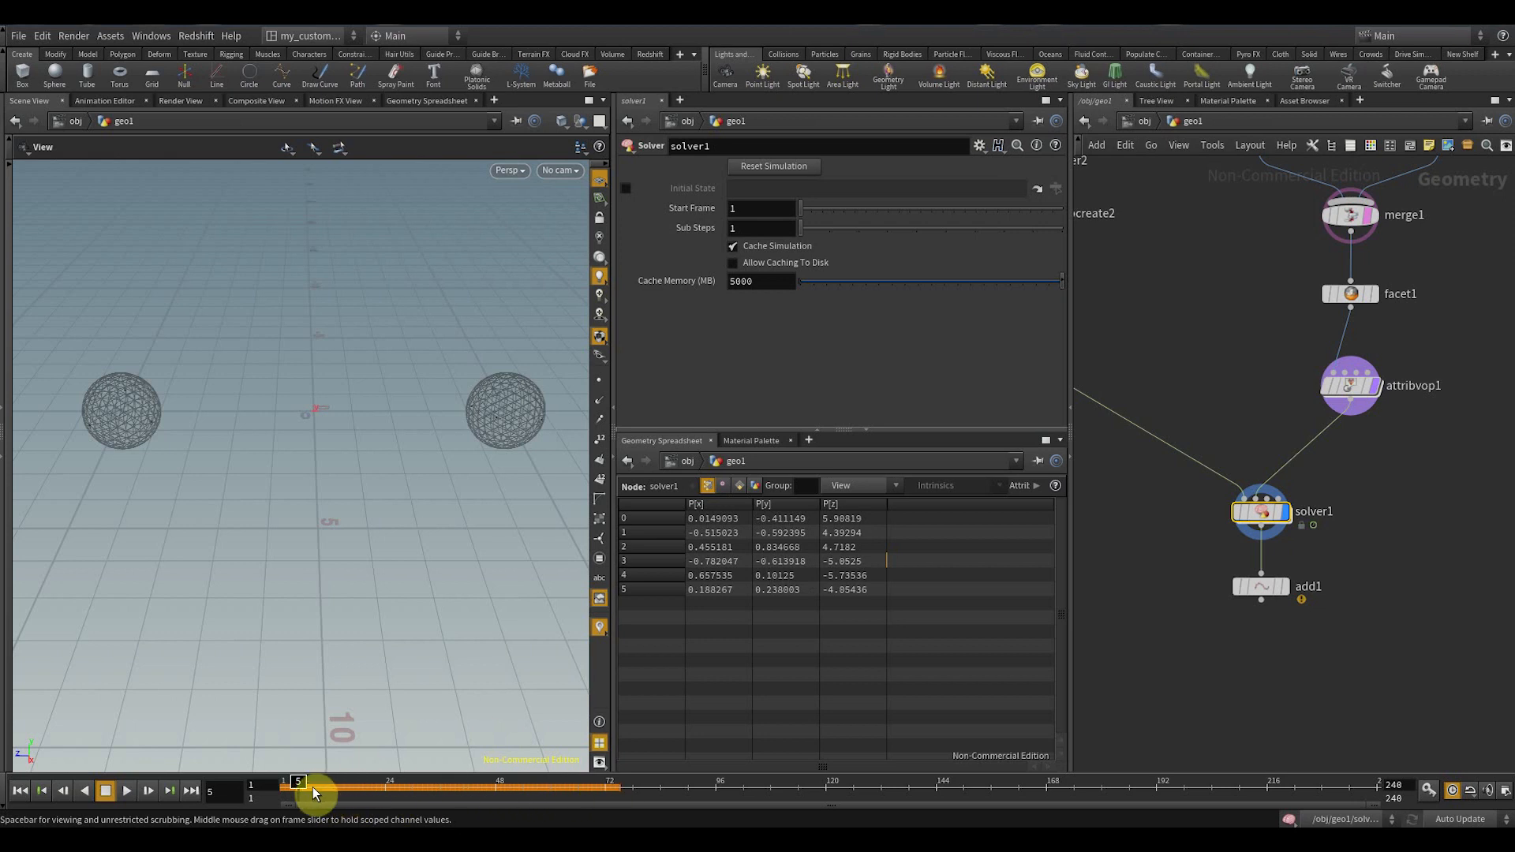
click(127, 790)
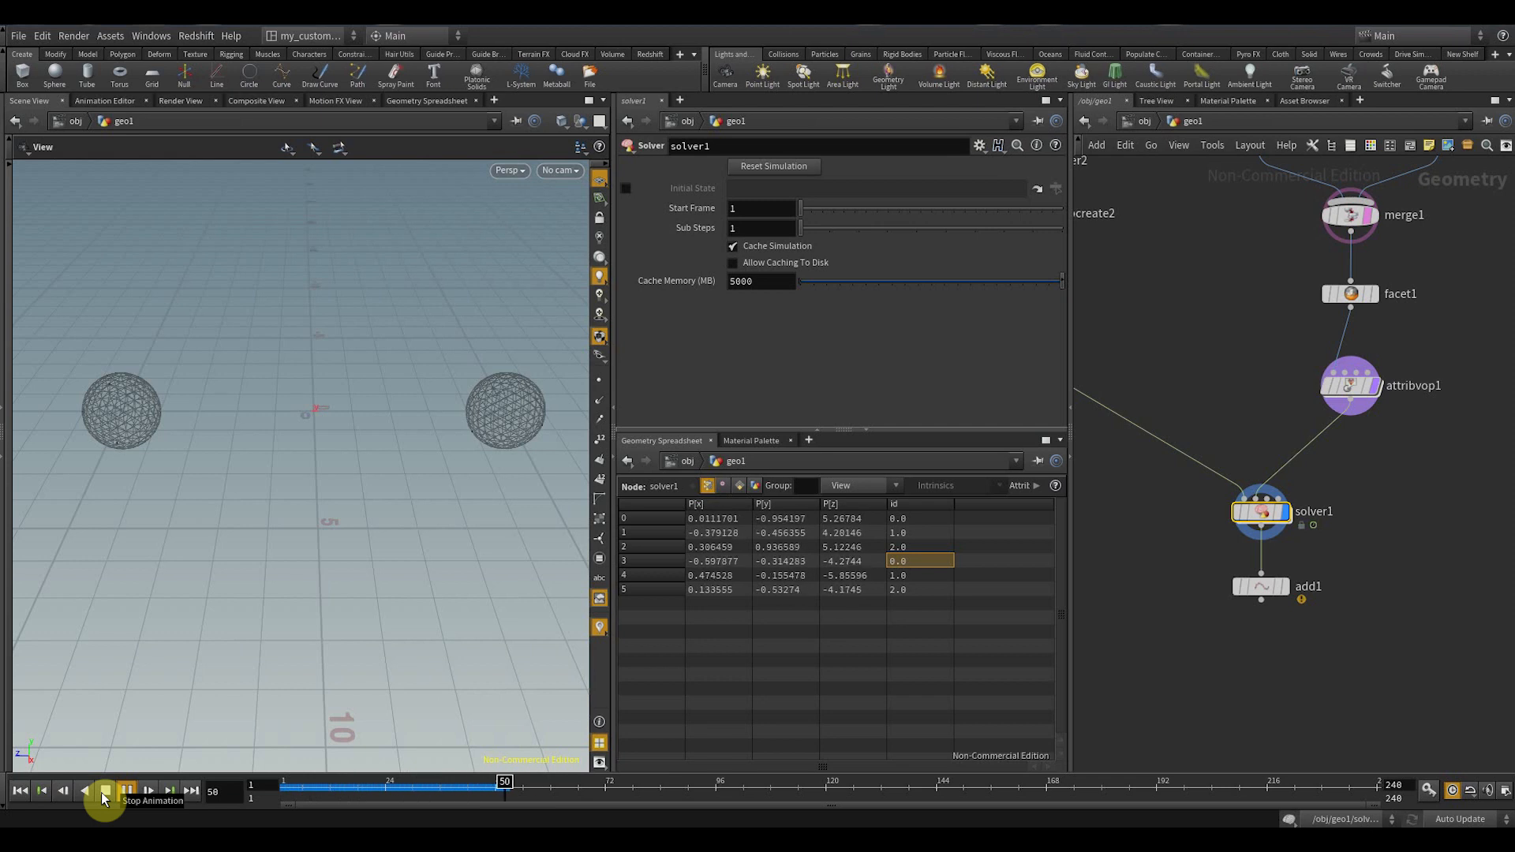
click(104, 791)
click(490, 787)
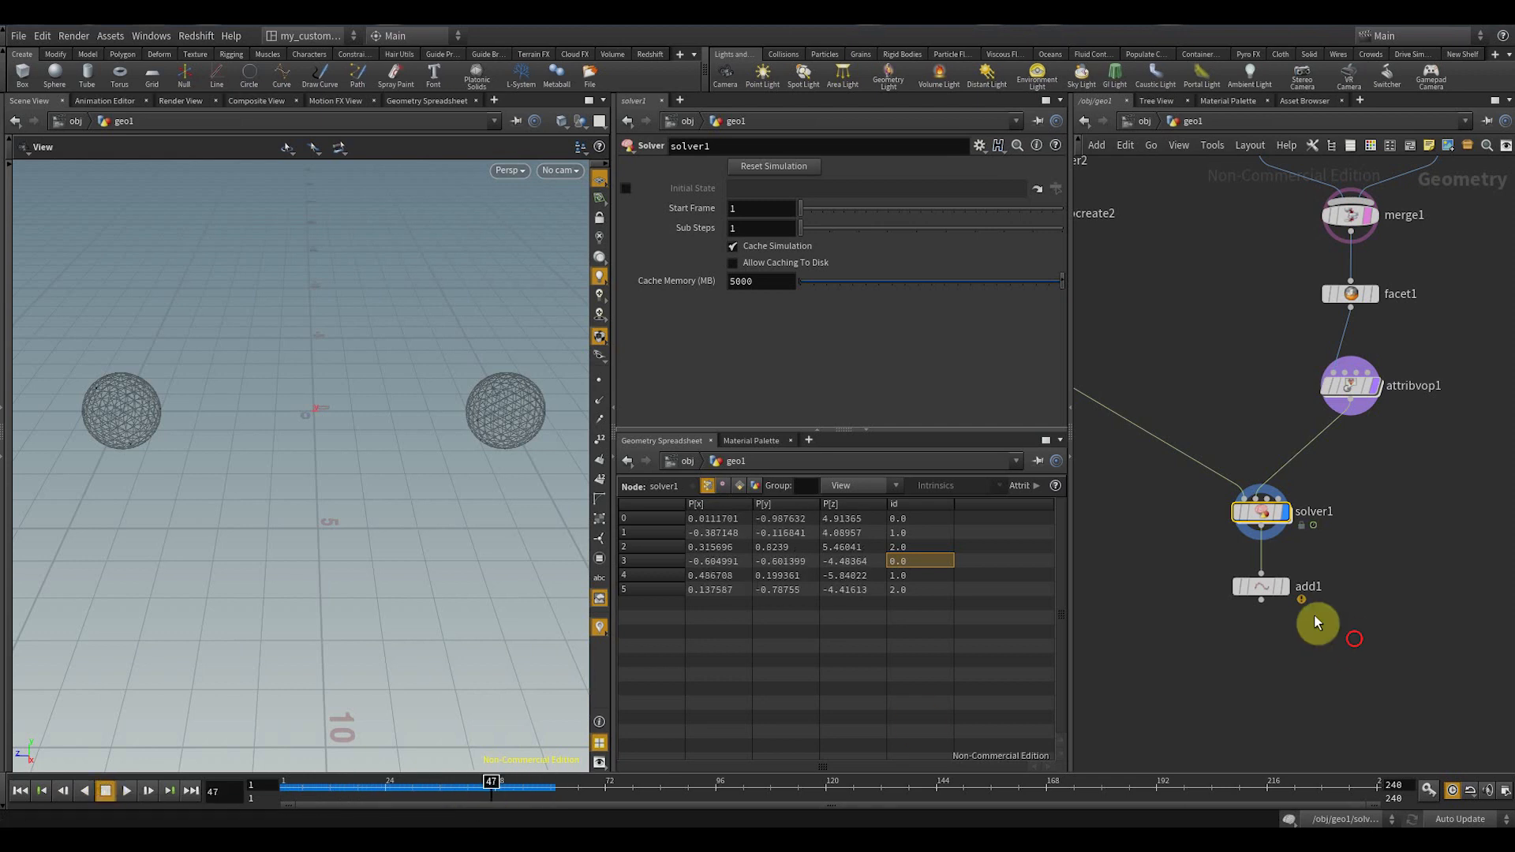
- Display add1 and set its Attribute Name to id so points with matching ids are connected
click(1261, 586)
scroll(1276, 598, up, 1)
scroll(1273, 590, up, 2)
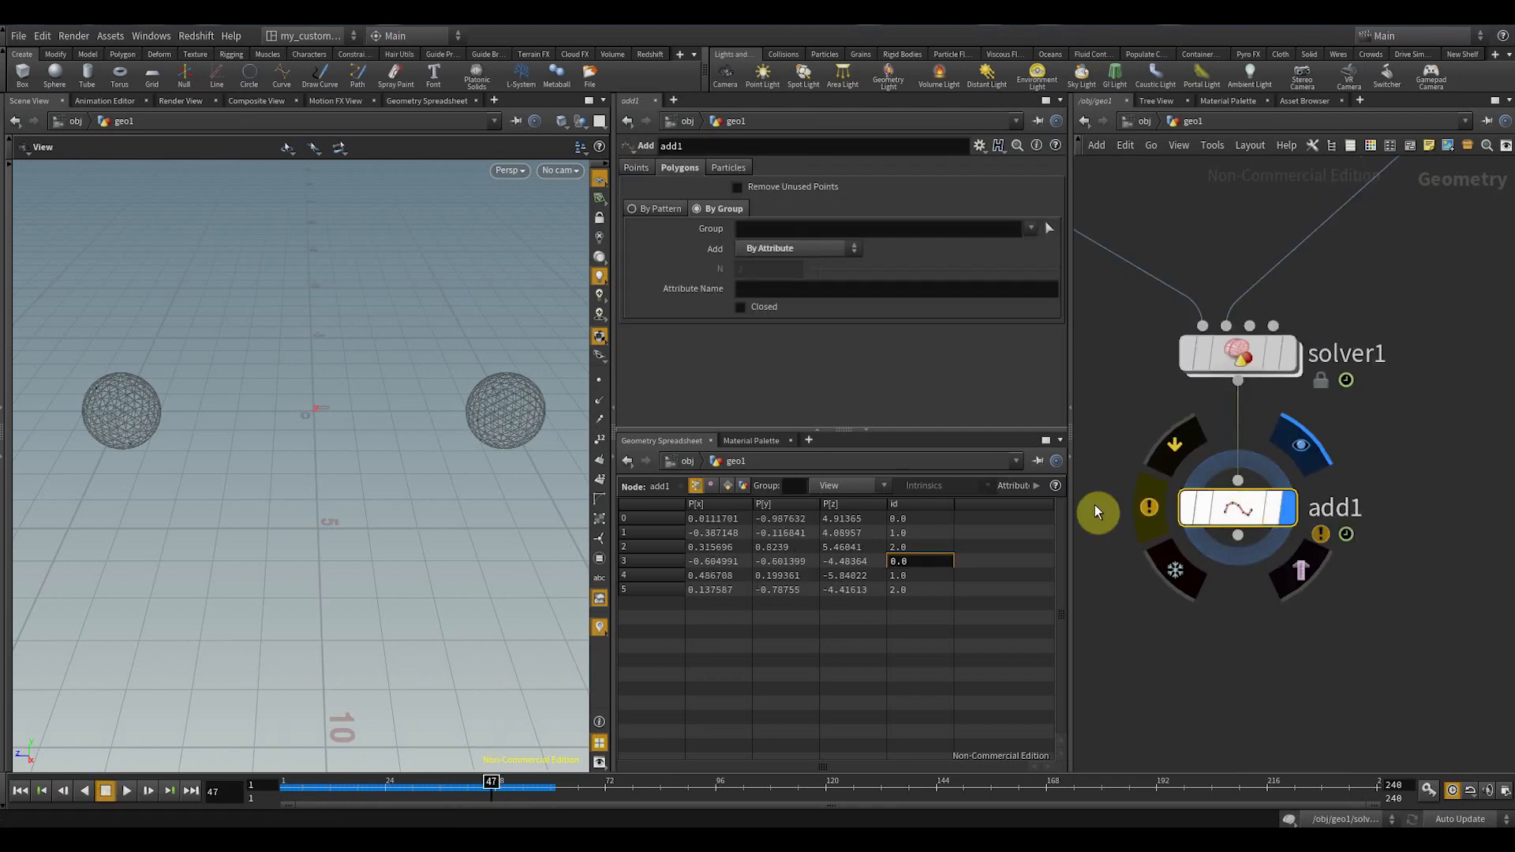
click(766, 286)
text(id)
key(Return)
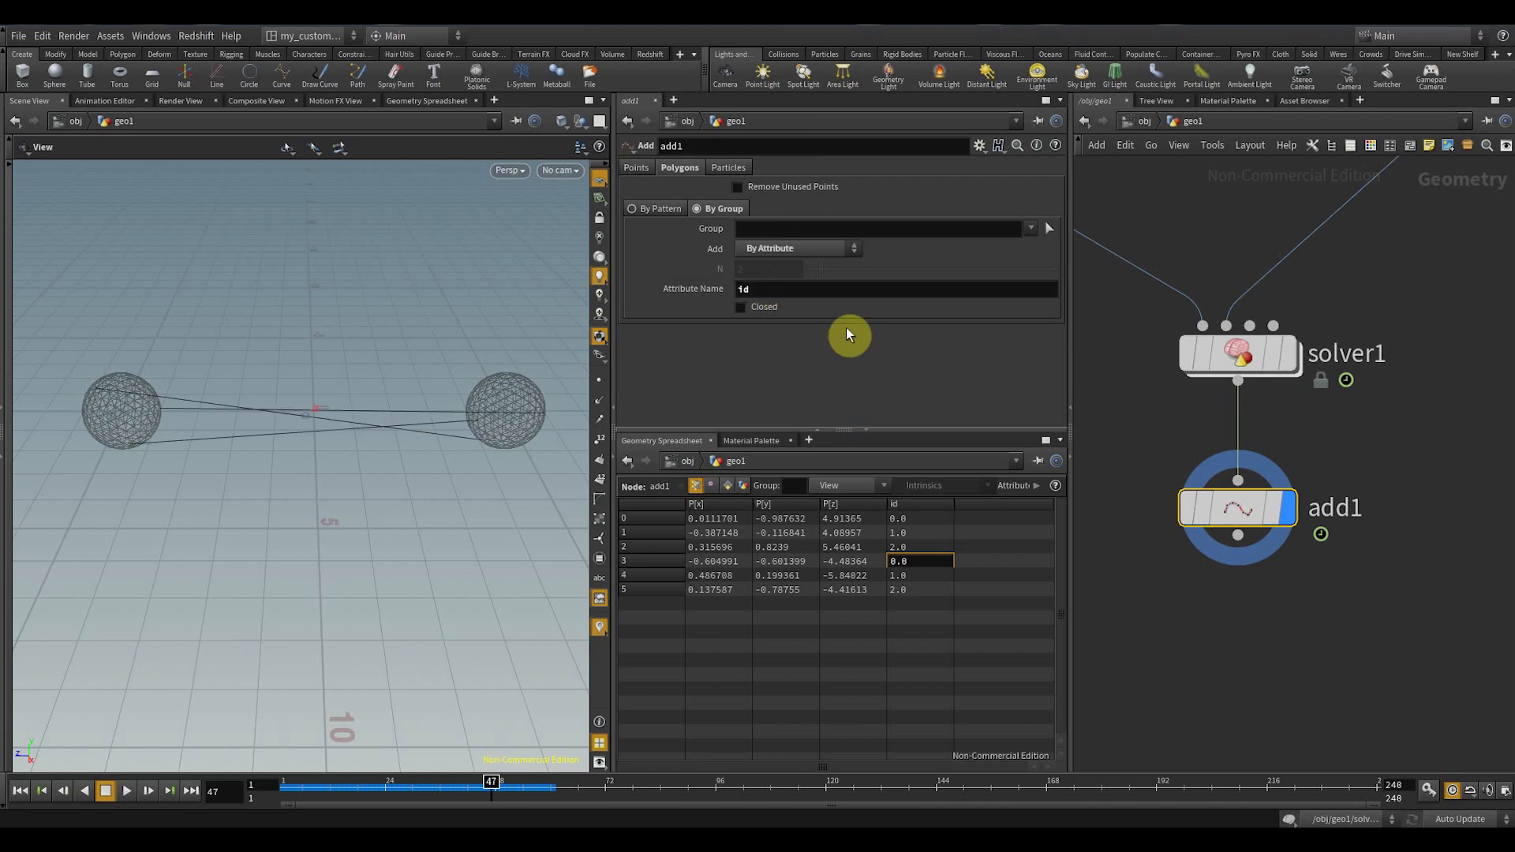
- Scrub to frame 150 and inspect the connecting lines between the spheres from different angles
drag(457, 616, 376, 494)
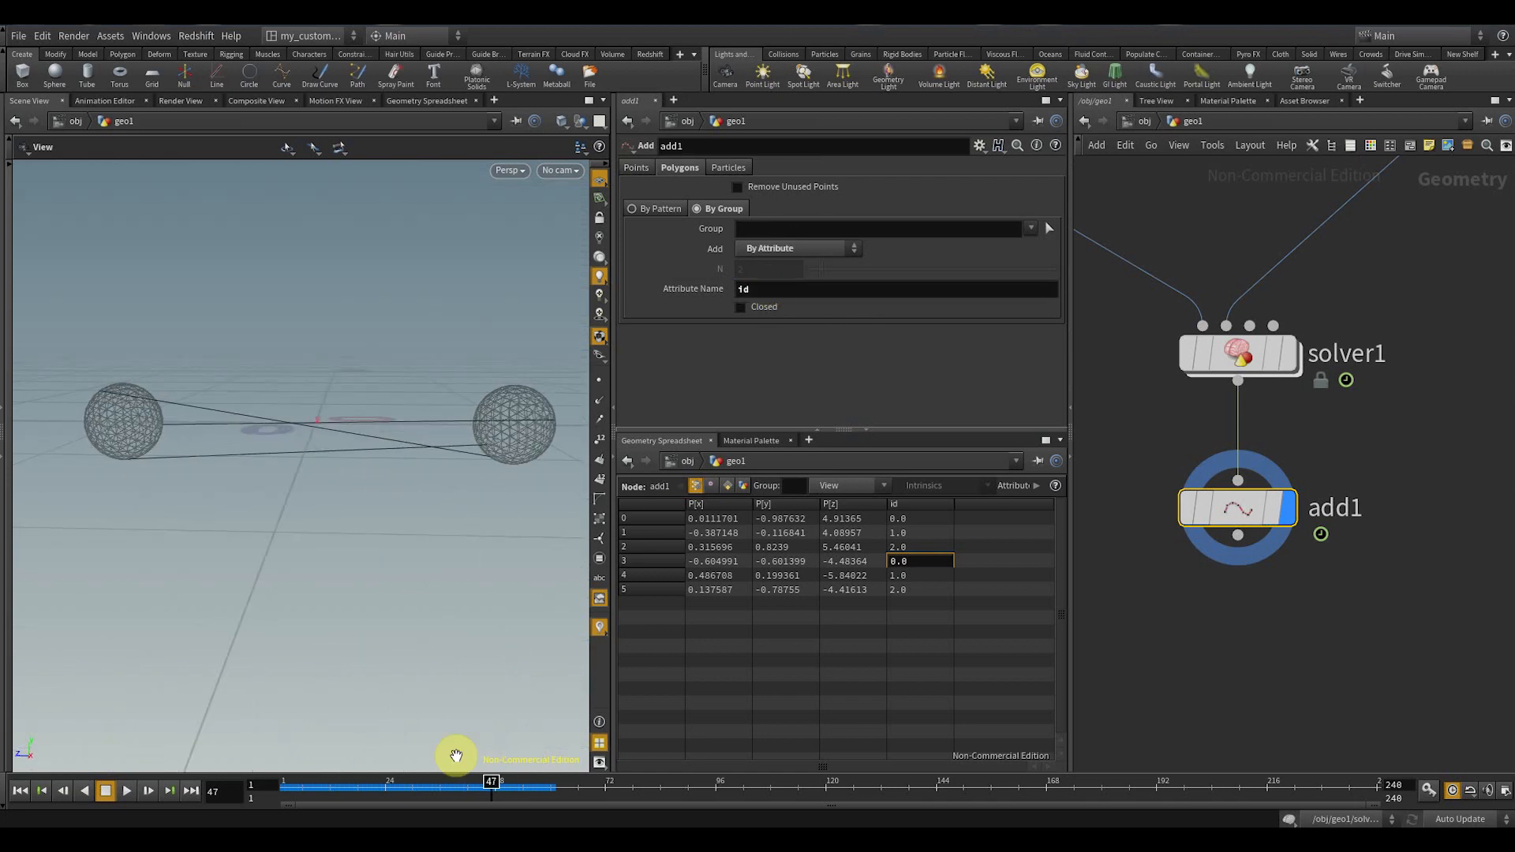
drag(496, 790, 964, 789)
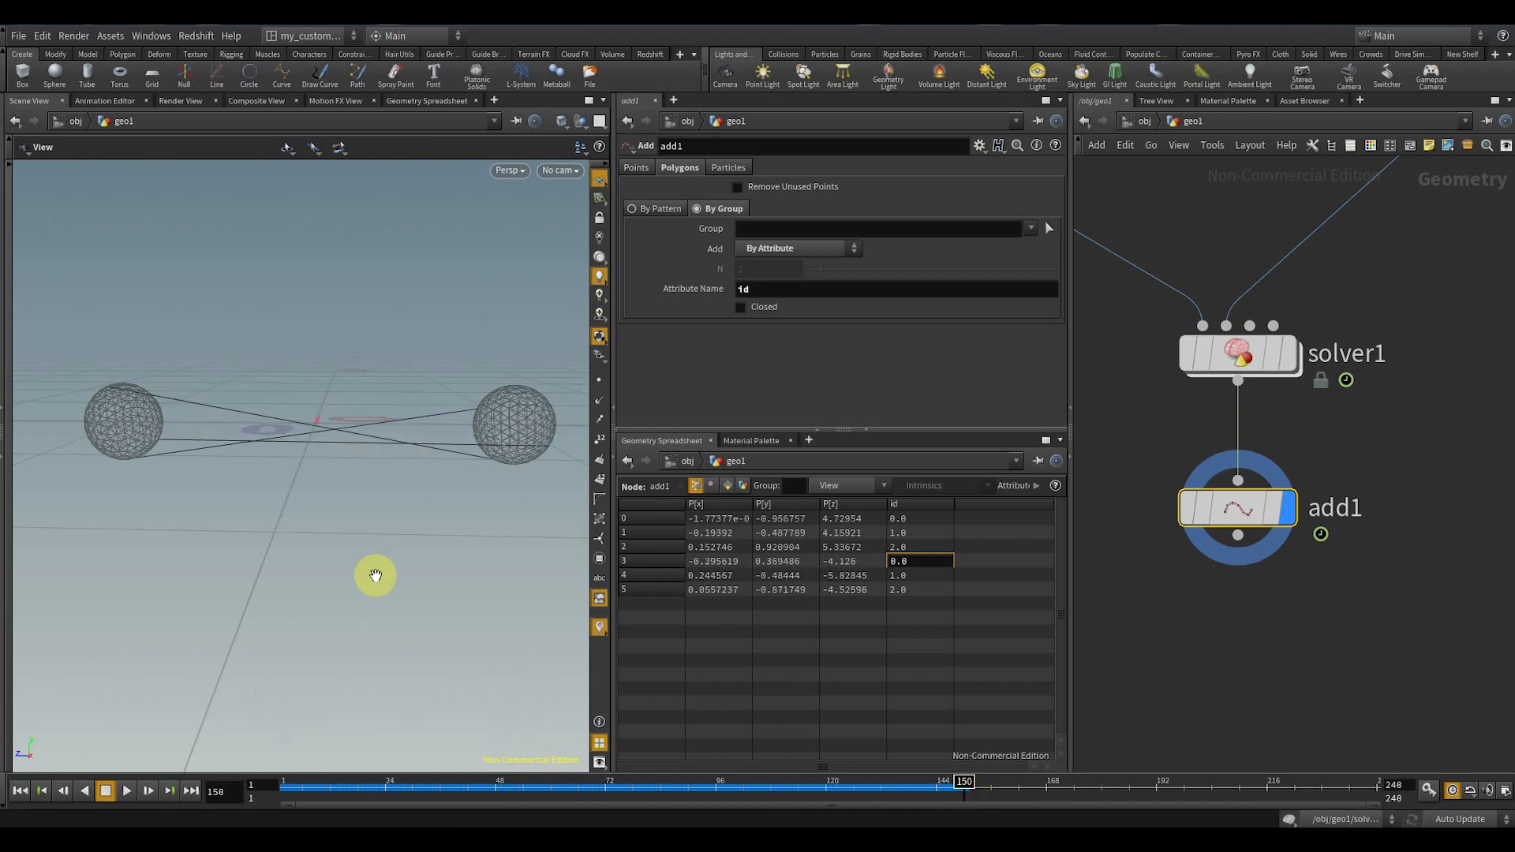
drag(394, 426, 399, 510)
scroll(1265, 639, down, 5)
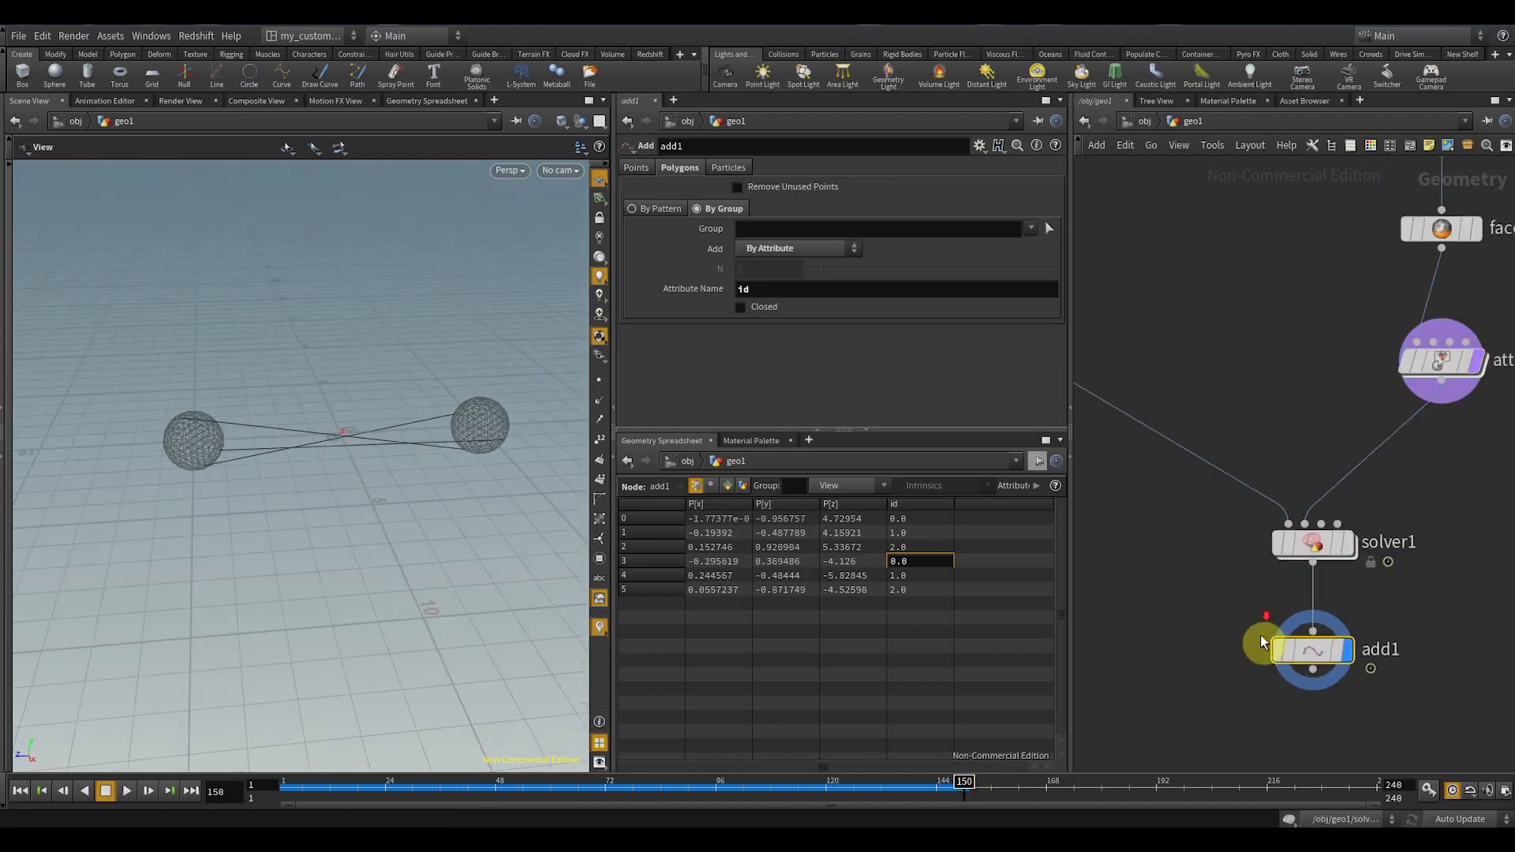
- Raise scatter1's Force Total Count to 7 and return to frame 1
middle_drag(1215, 493, 1400, 565)
scroll(1257, 441, up, 3)
click(1135, 303)
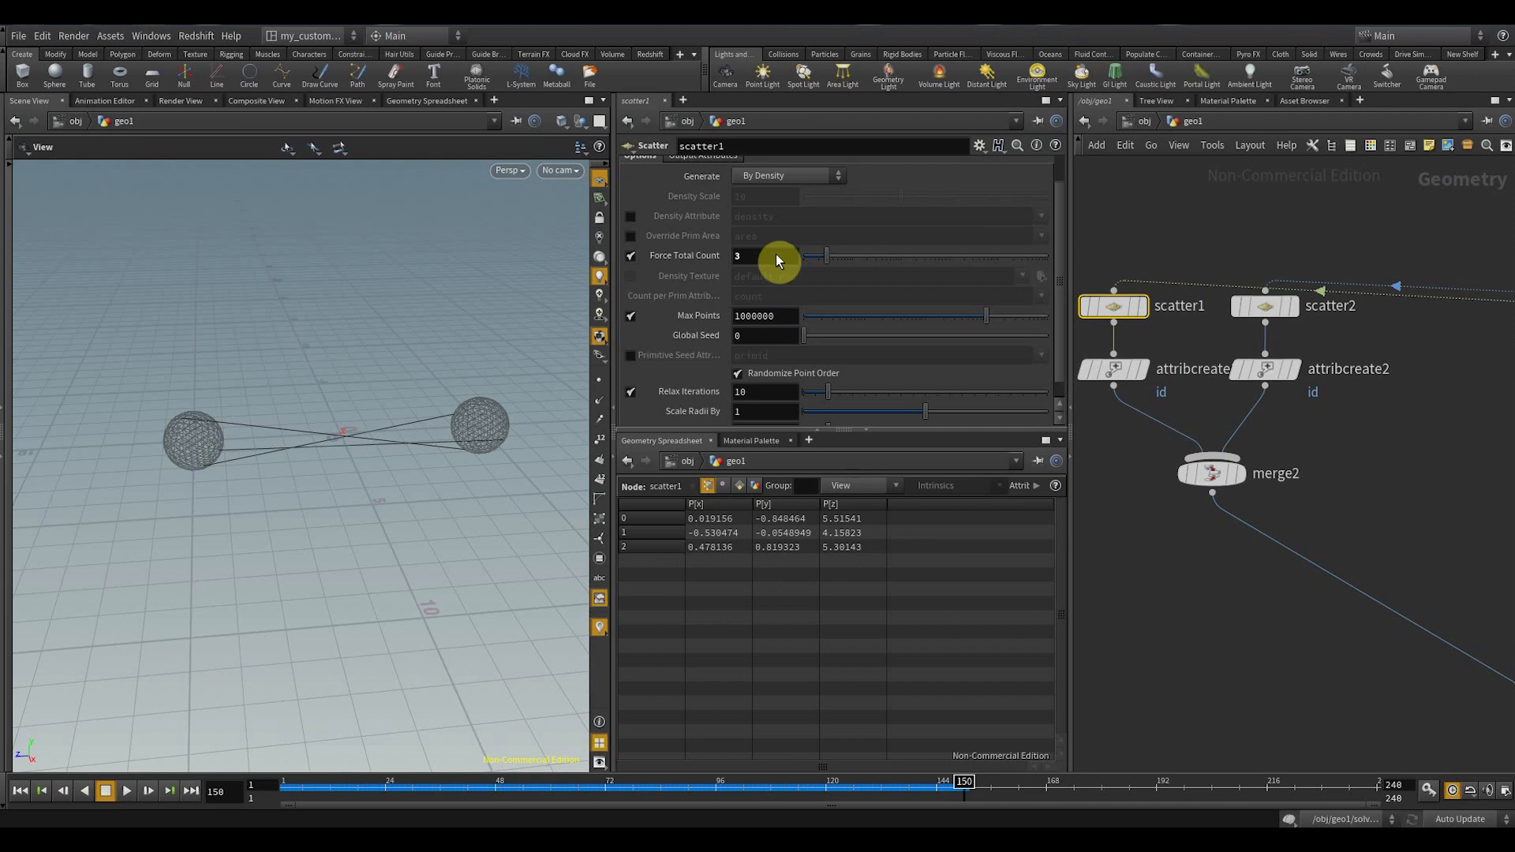
drag(772, 259, 724, 265)
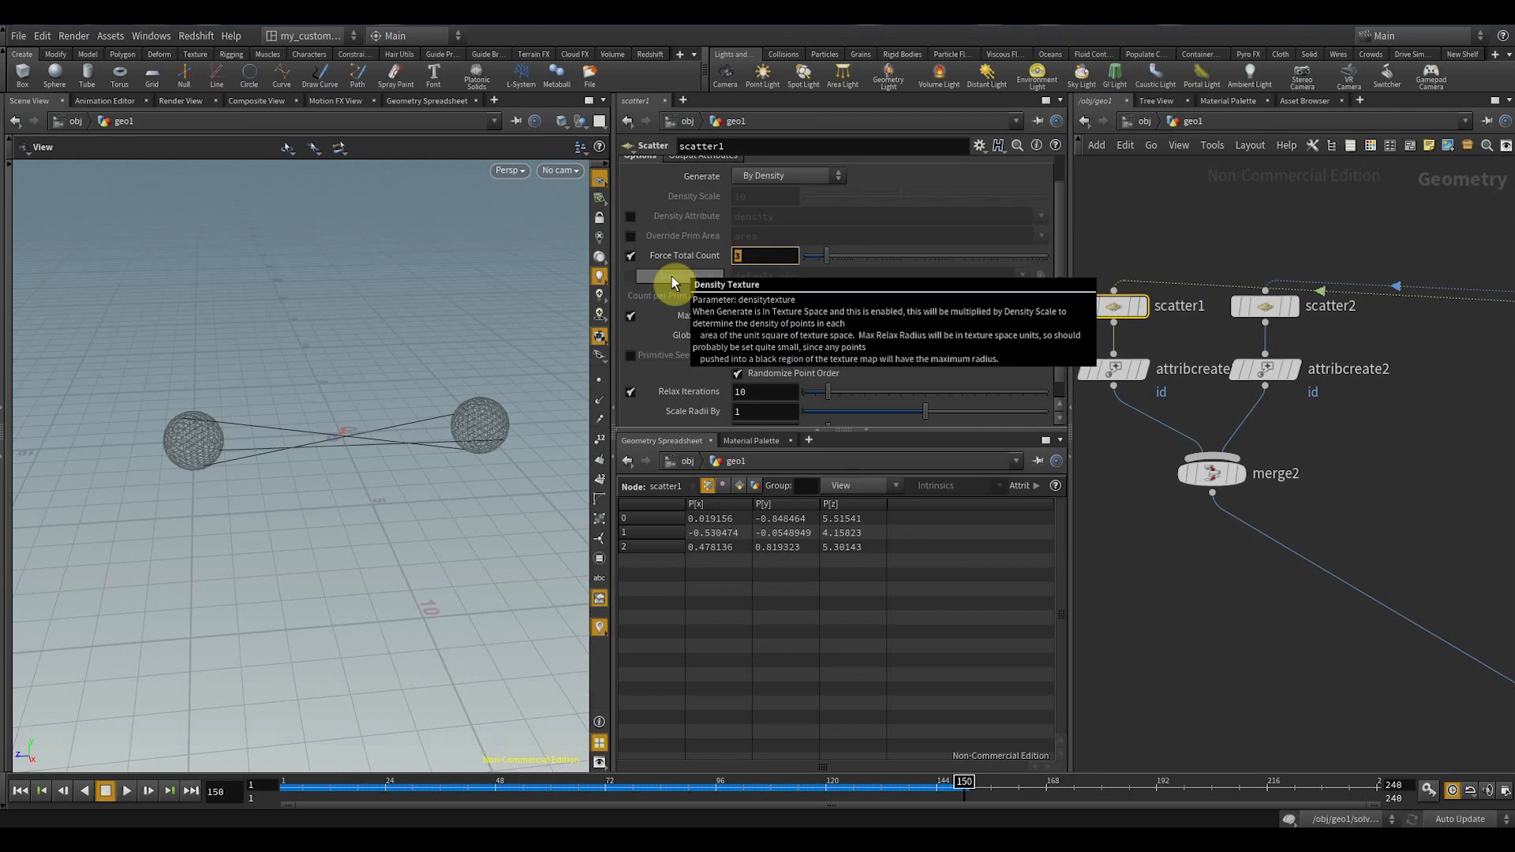
text(6)
key(Return)
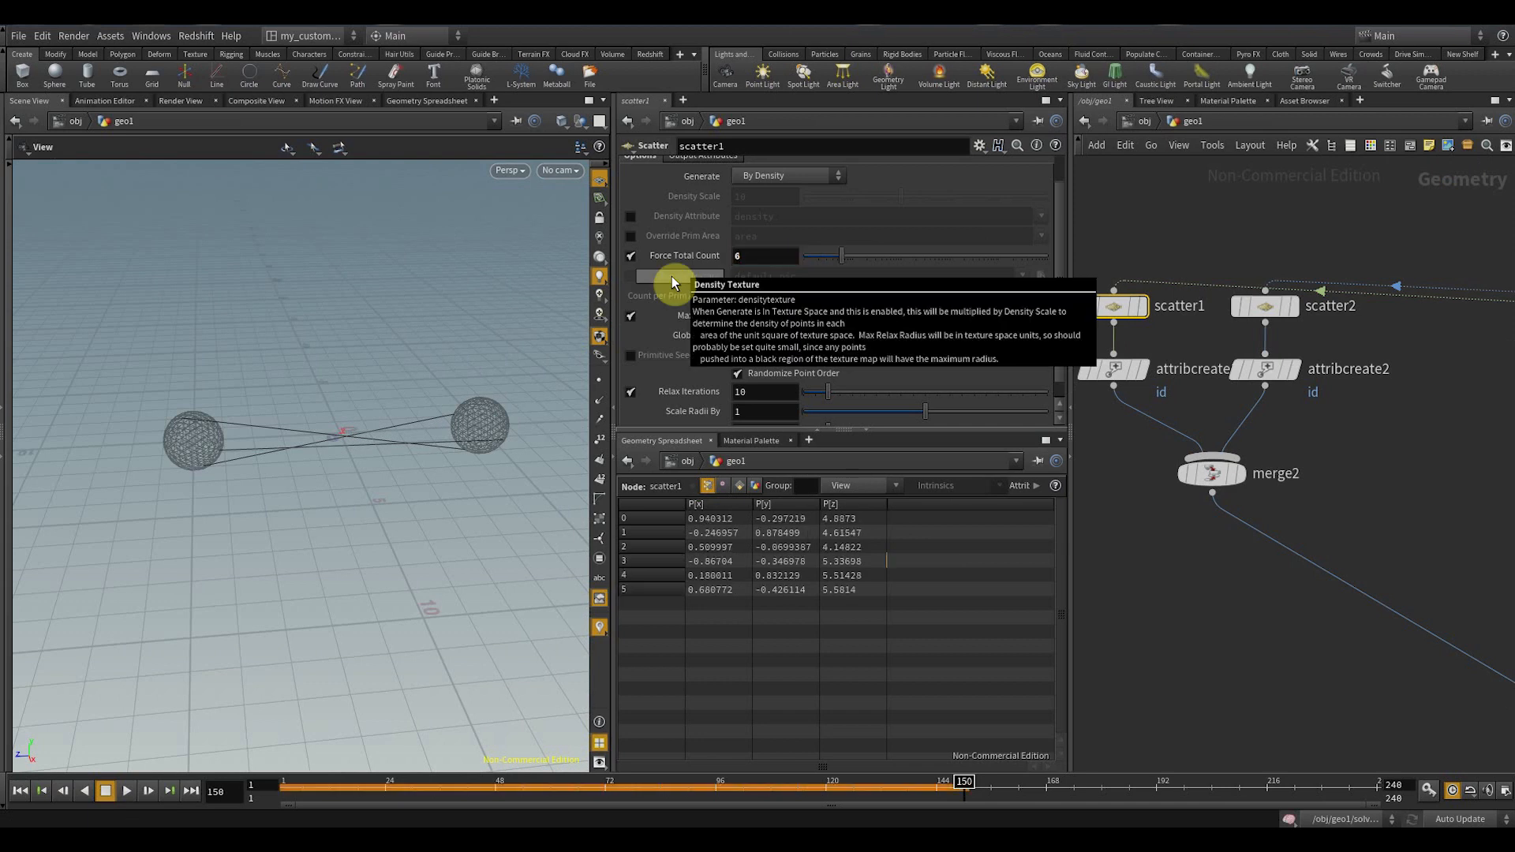
click(294, 789)
text(7)
key(Return)
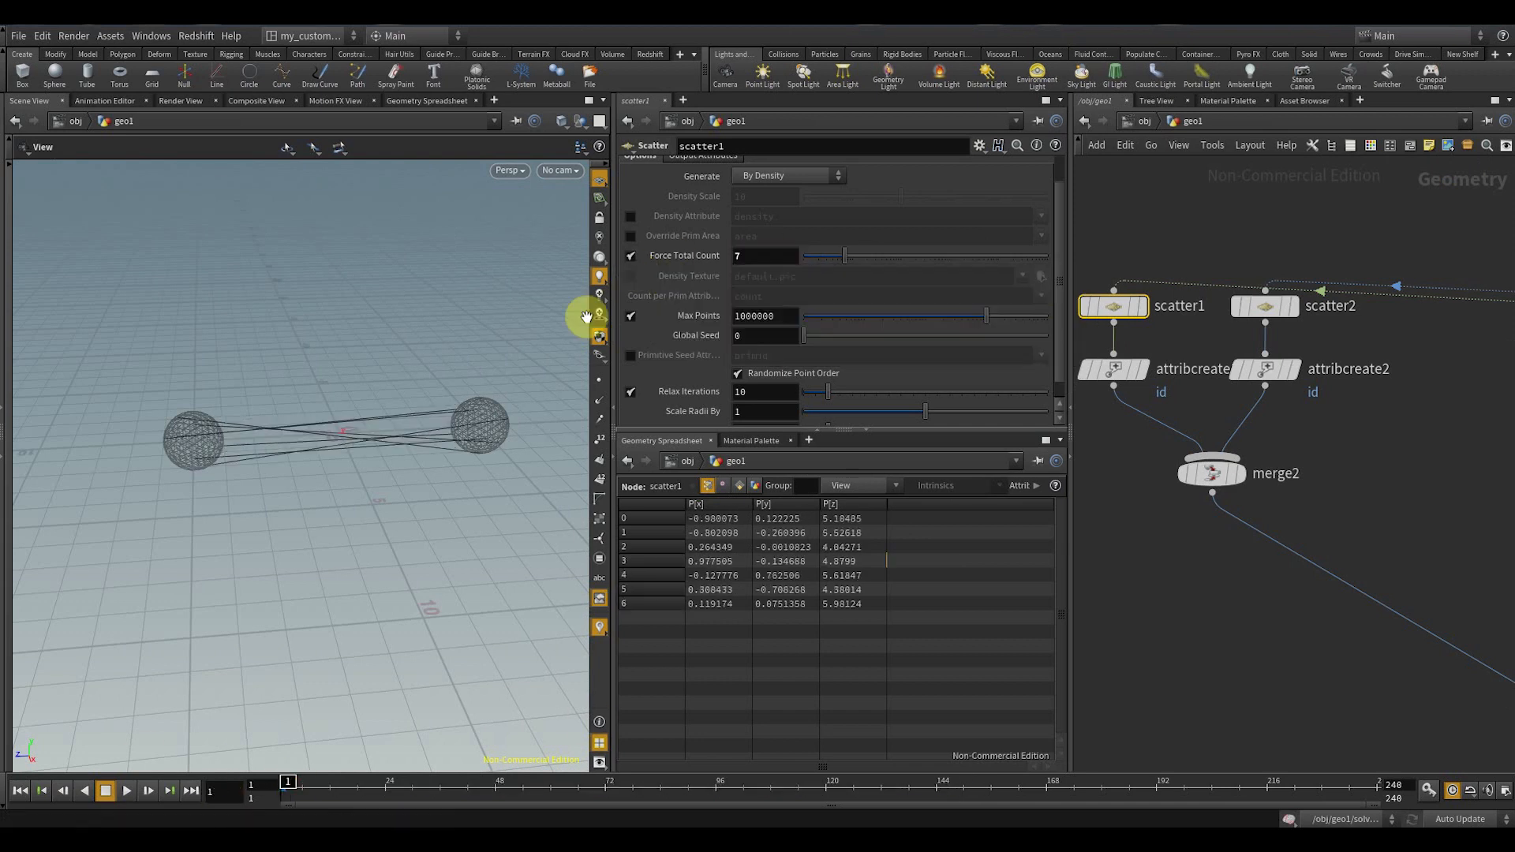
- Play the simulation through to frame 148 with add1 selected and inspect the connecting lines between the spheres
click(126, 790)
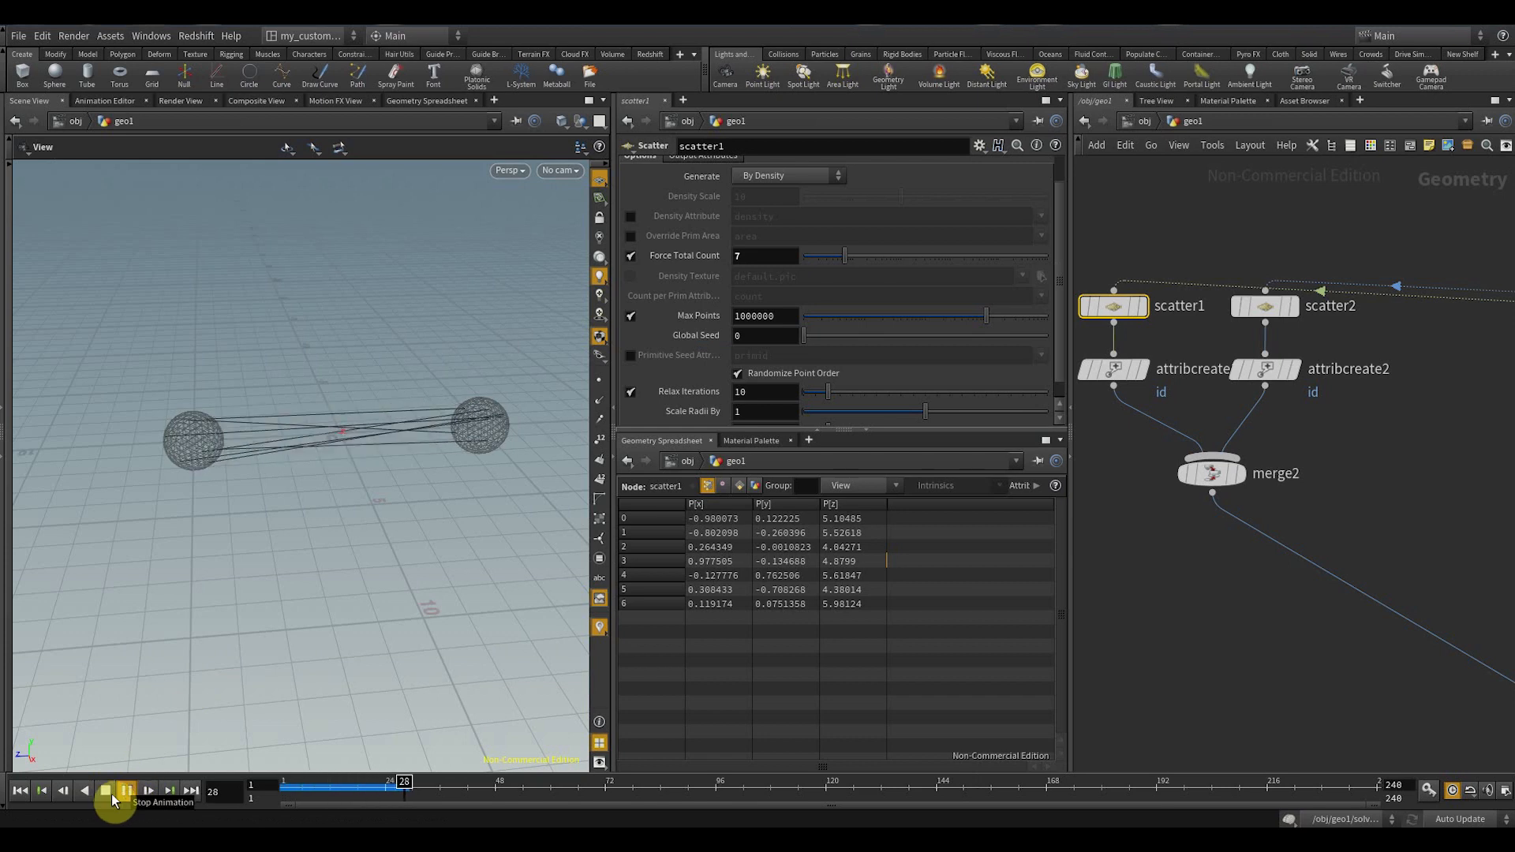
middle_drag(1300, 676, 976, 430)
scroll(1305, 599, down, 2)
scroll(1306, 601, up, 2)
drag(1294, 544, 1092, 647)
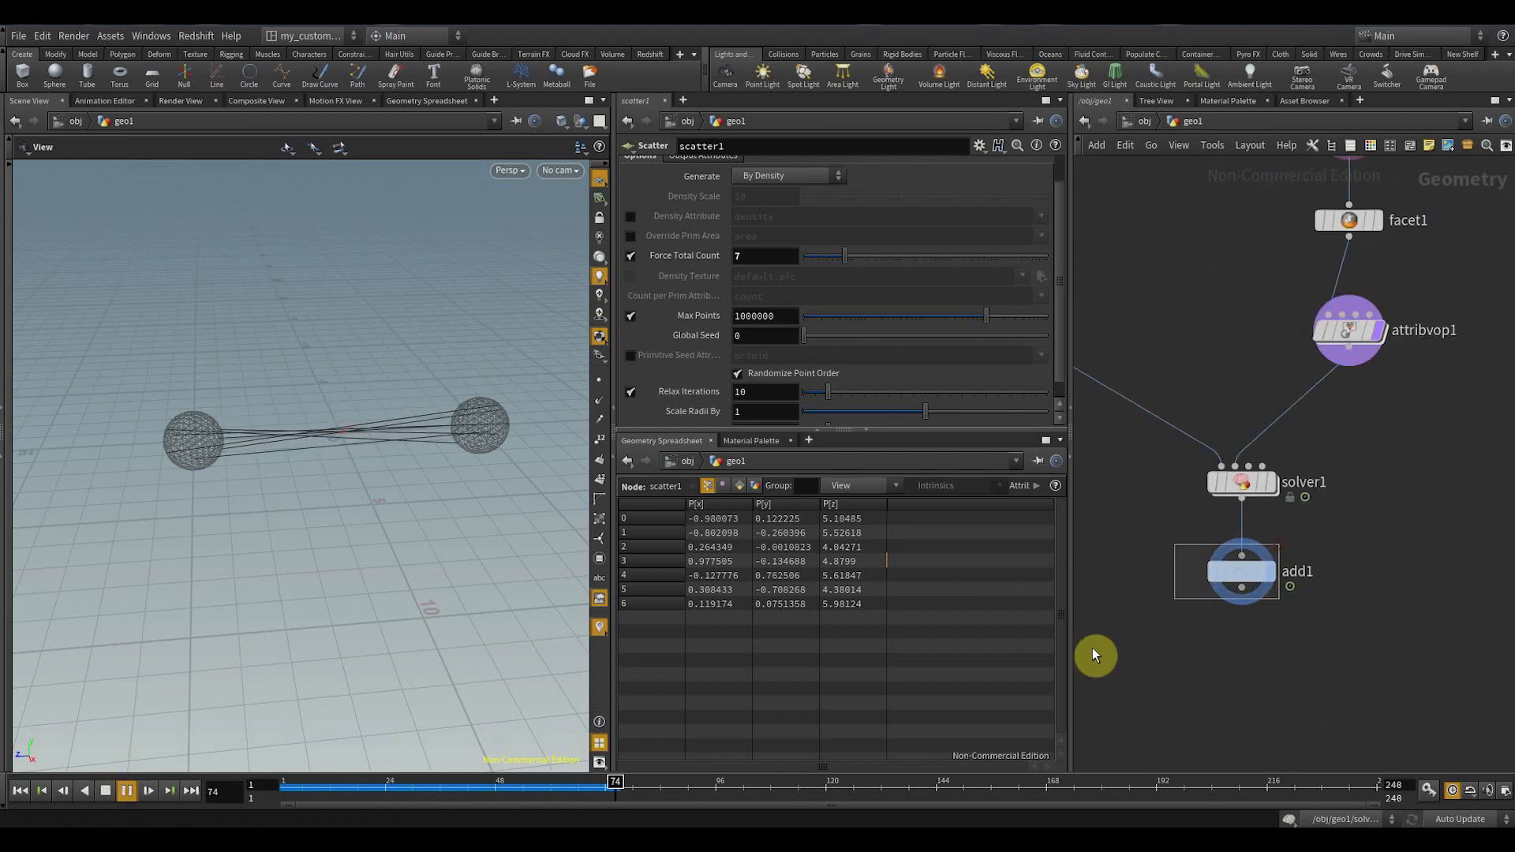
drag(366, 791, 956, 809)
drag(392, 544, 237, 430)
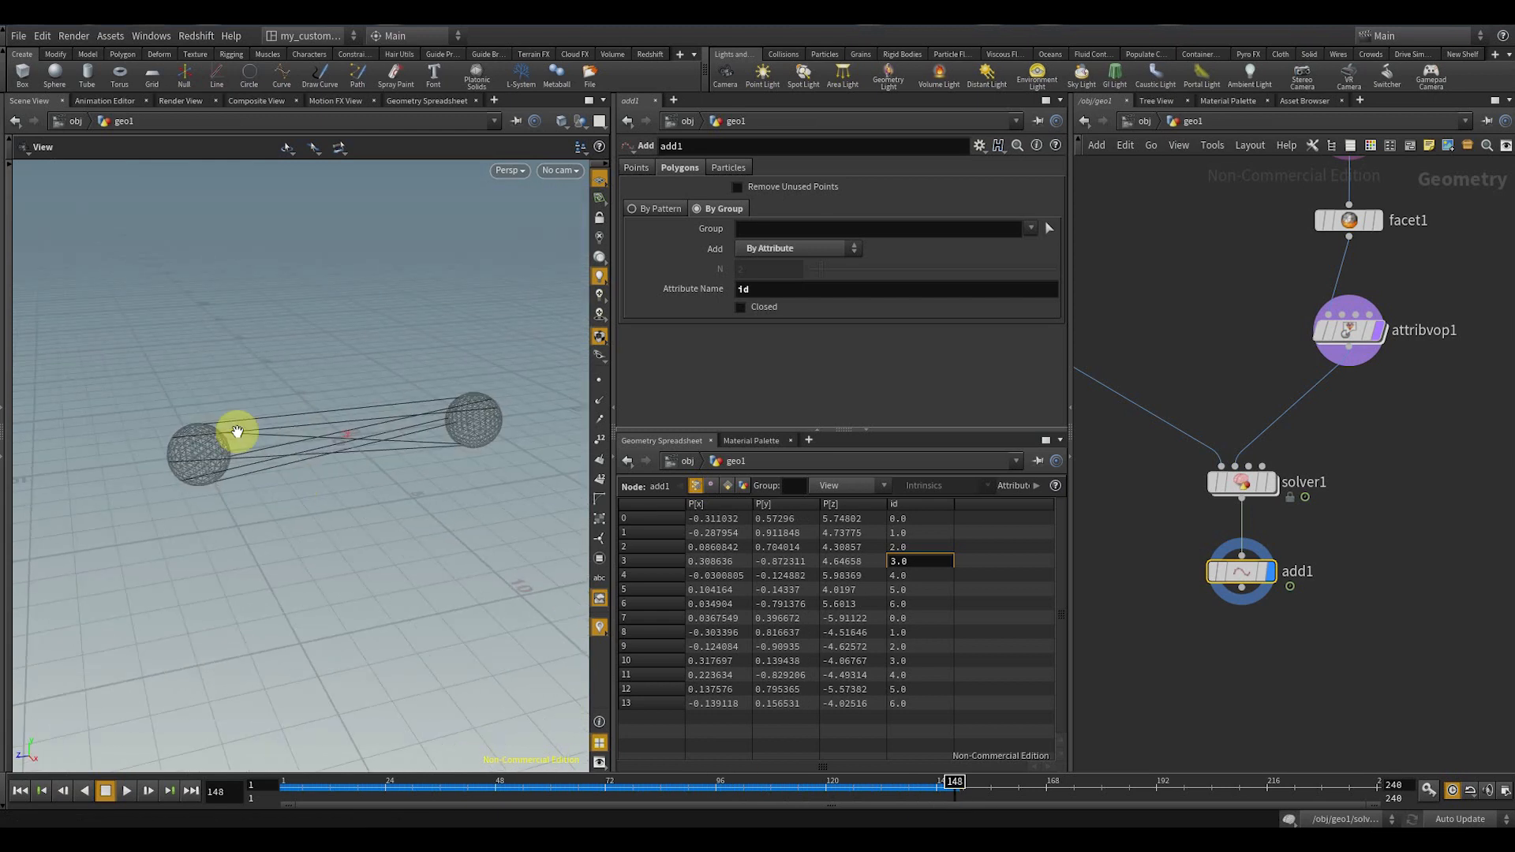
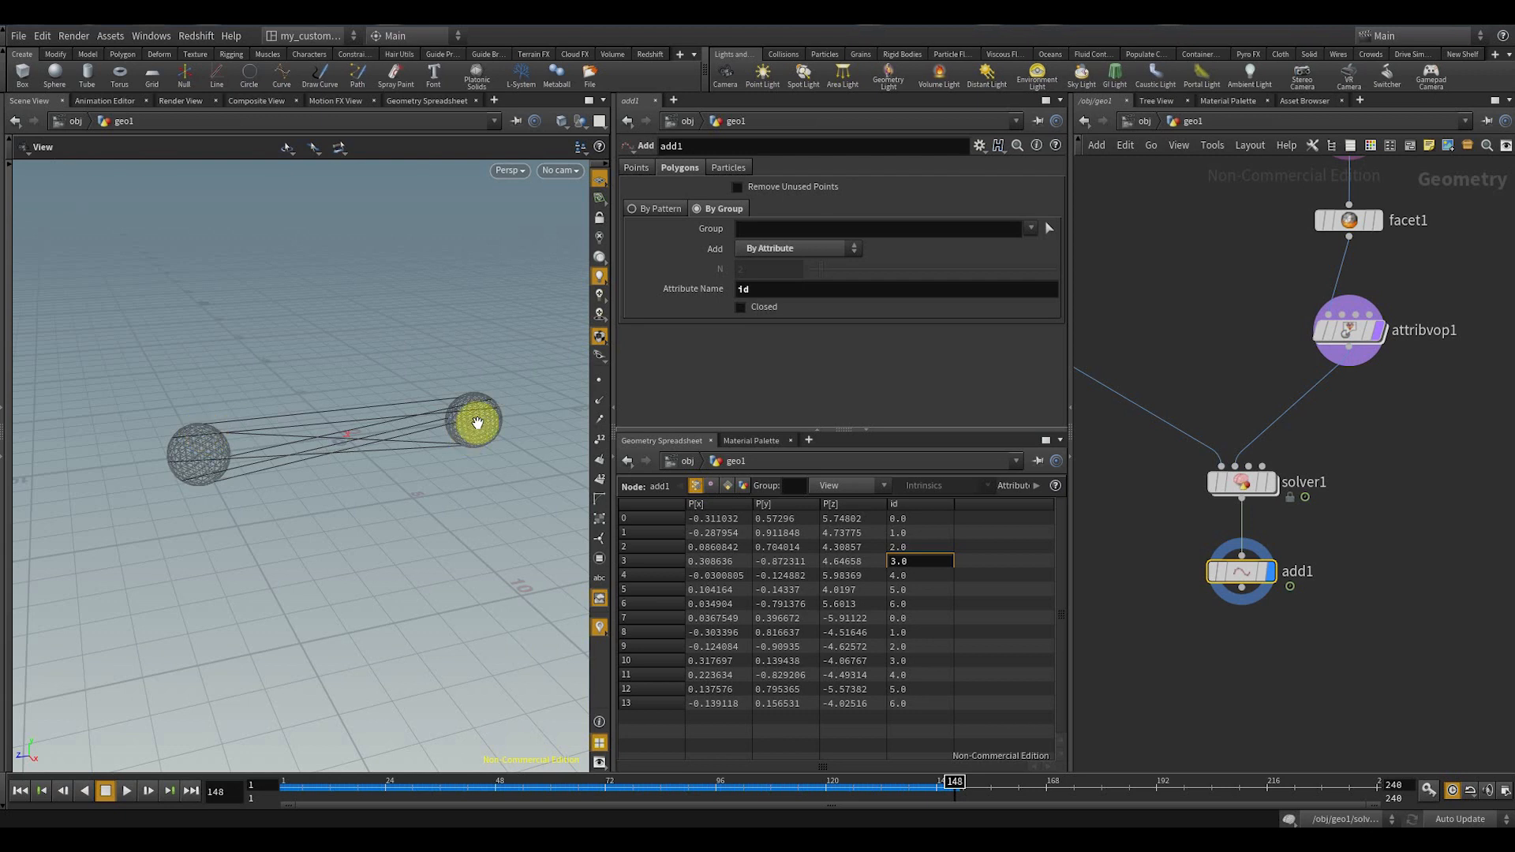
- Add a Measure node of type Perimeter, wire it after add1 and display it
middle_drag(1148, 671, 1229, 525)
scroll(1207, 517, up, 1)
key(Tab)
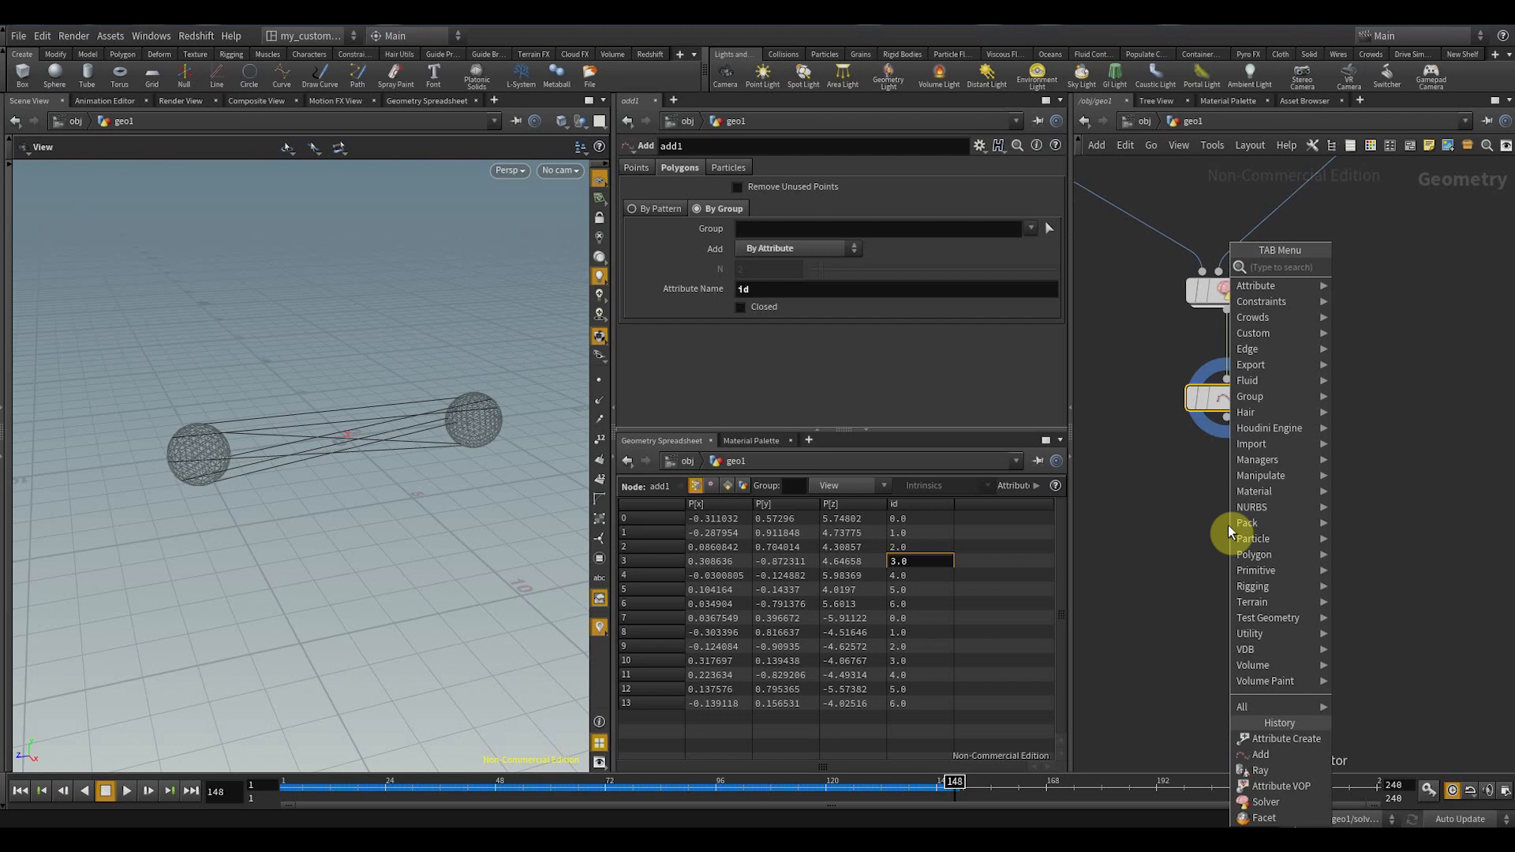
text(mea)
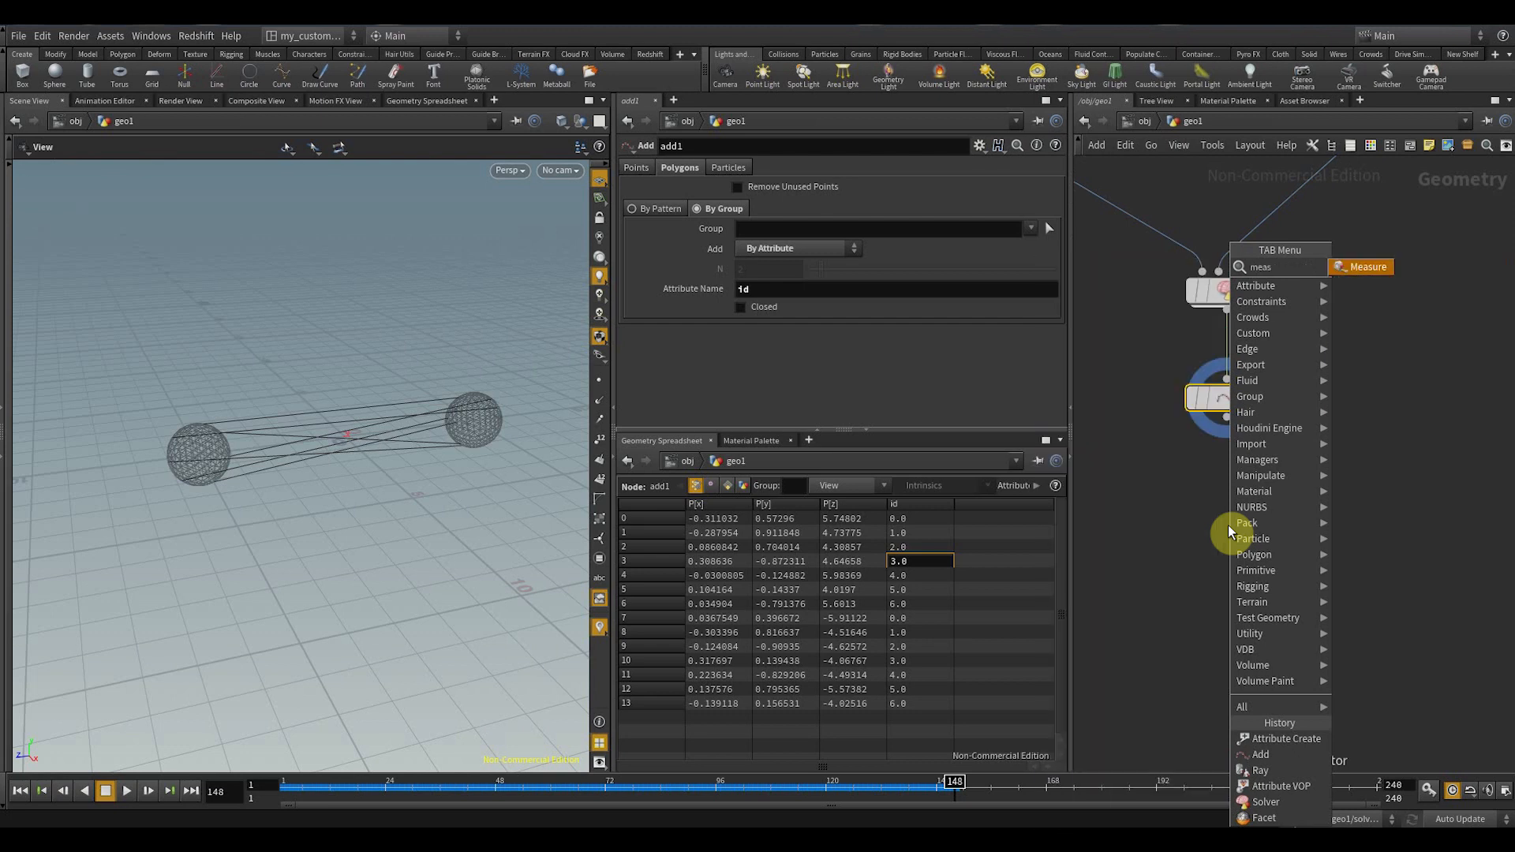
text(s)
key(Return)
click(1216, 524)
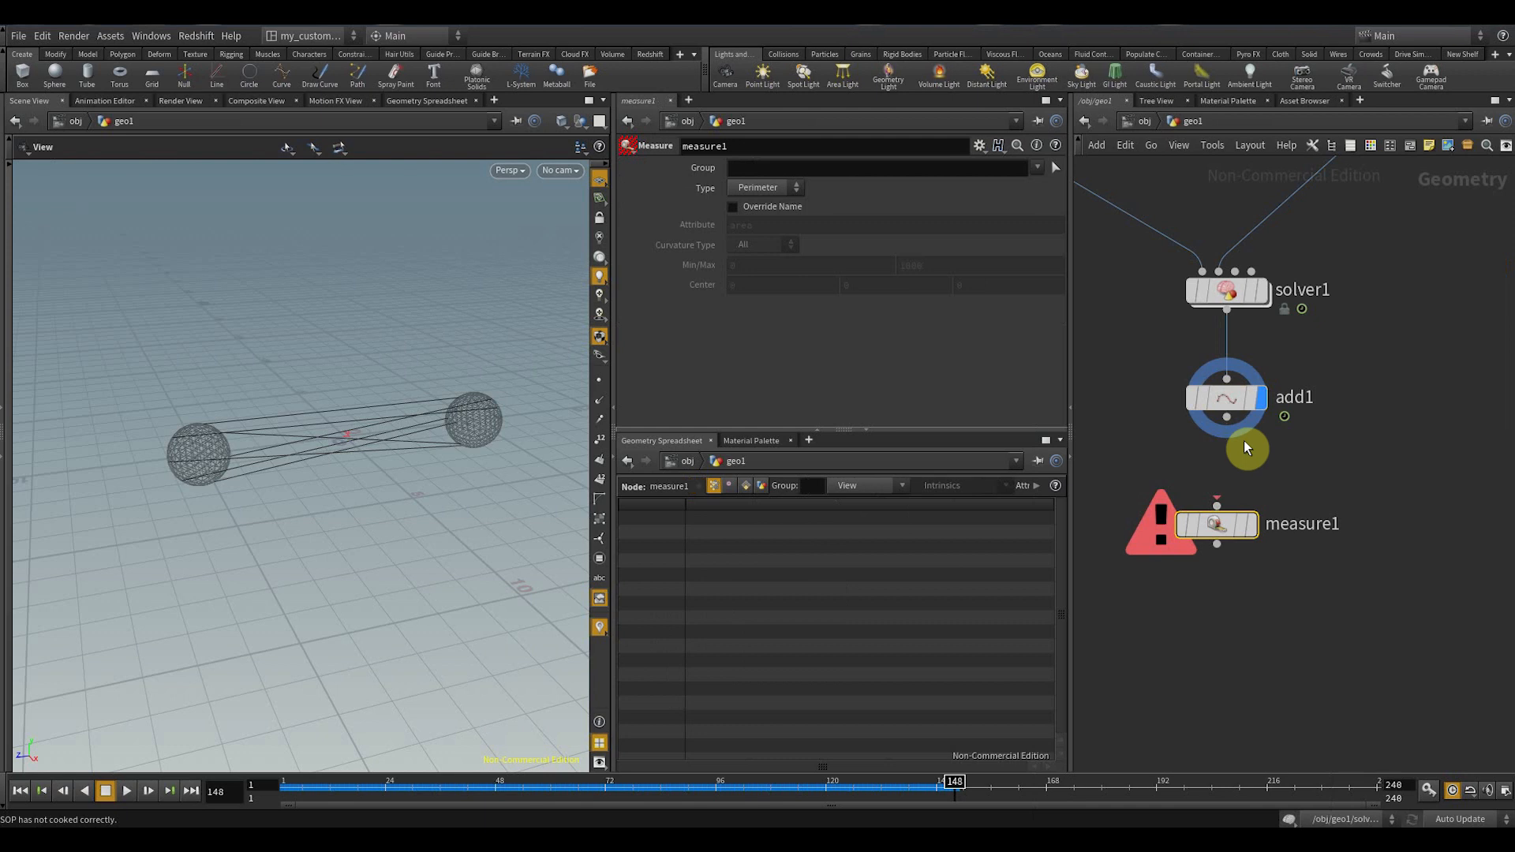
drag(1226, 416, 1230, 529)
drag(1237, 533, 1246, 504)
key(r)
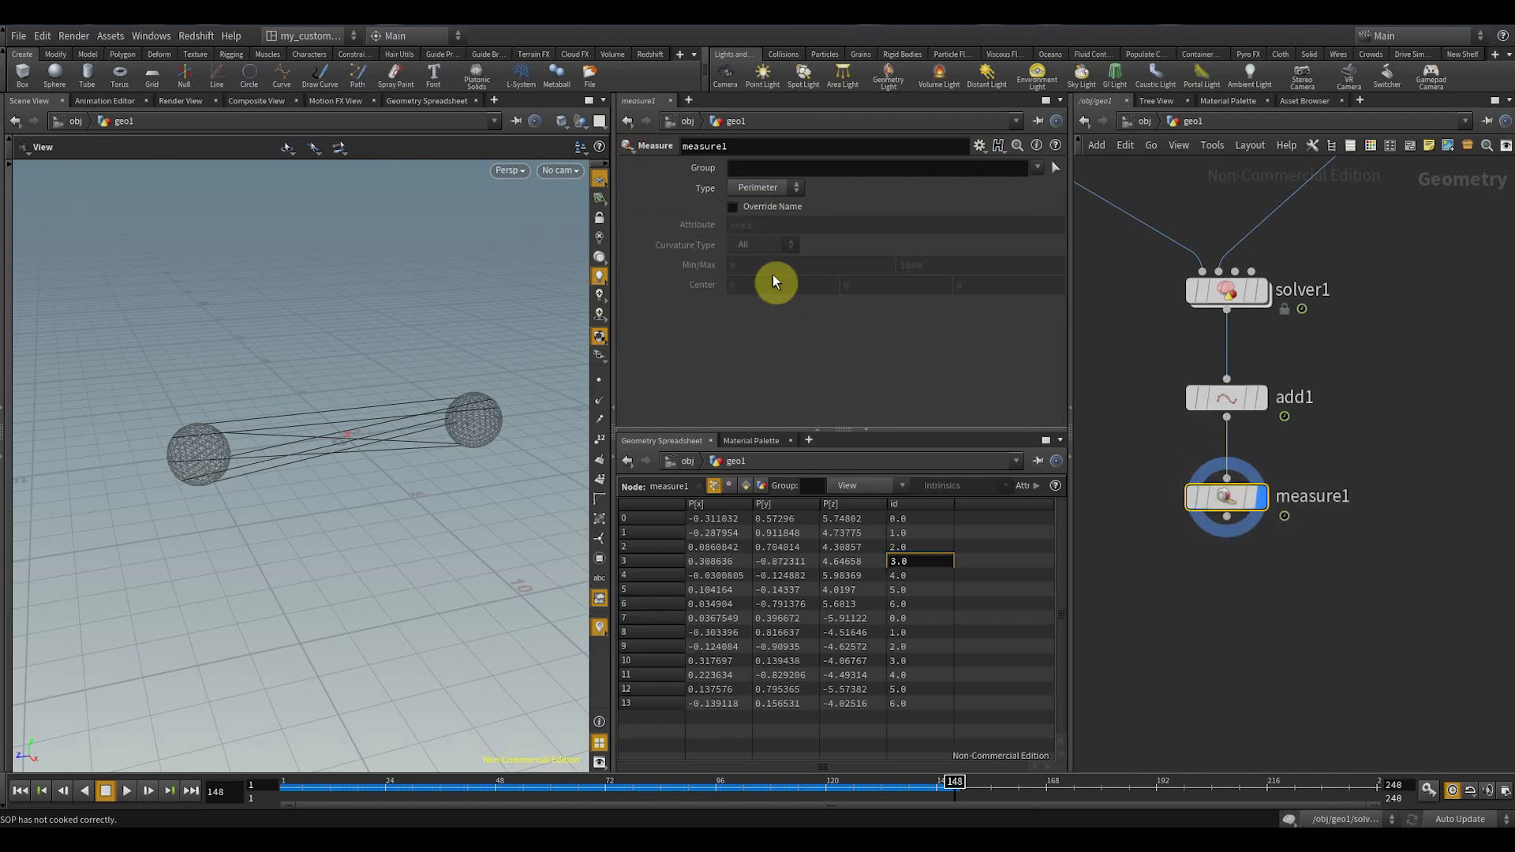
- Examine measure1's primitive perimeter values in the spreadsheet and compare them with the connecting lines in the viewport
click(746, 487)
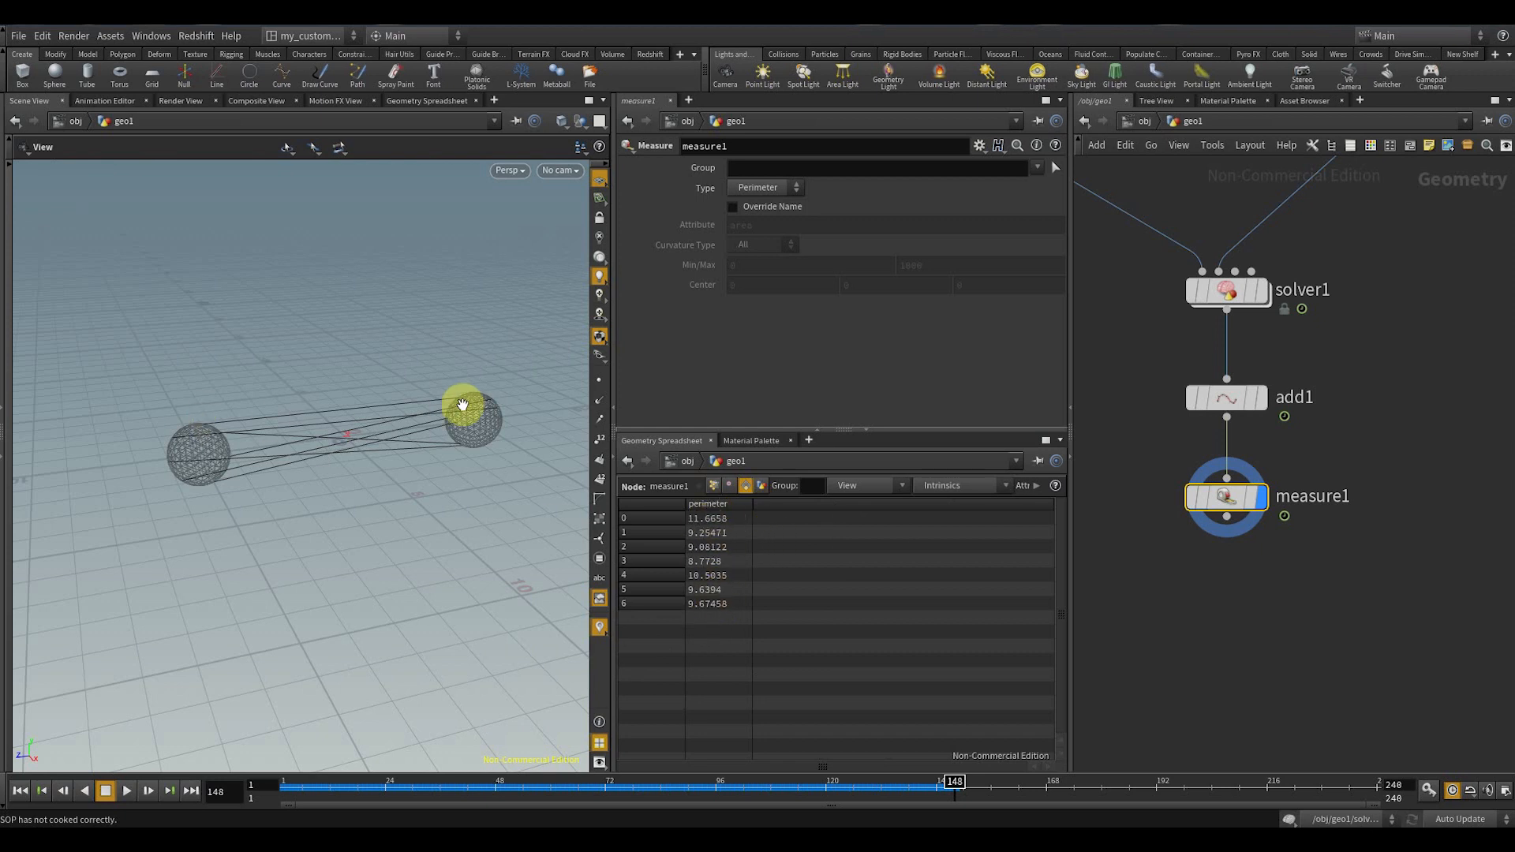
drag(384, 457, 375, 449)
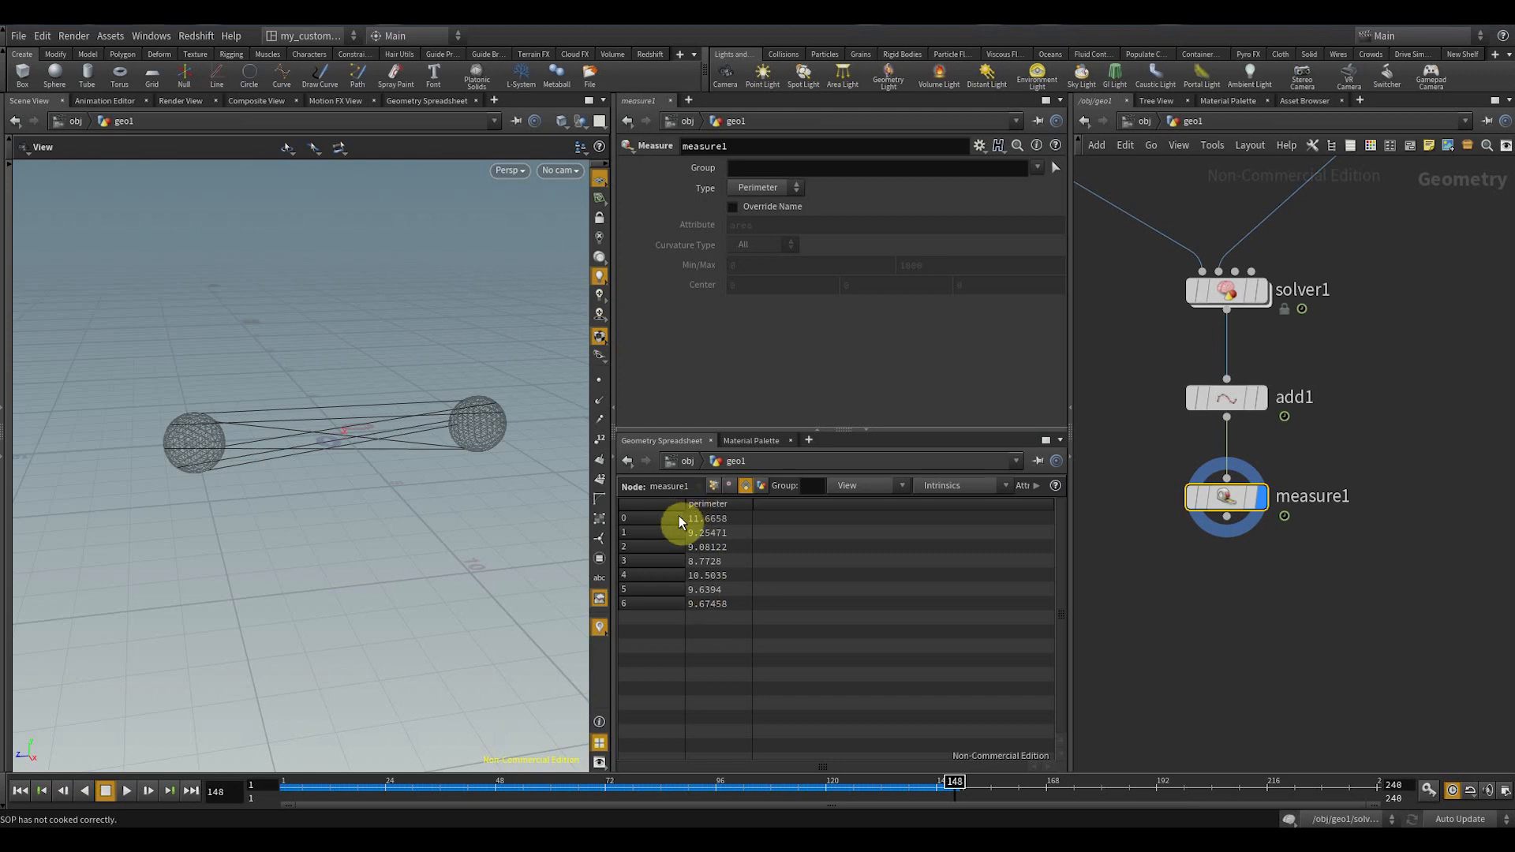
middle_drag(1329, 595, 1294, 495)
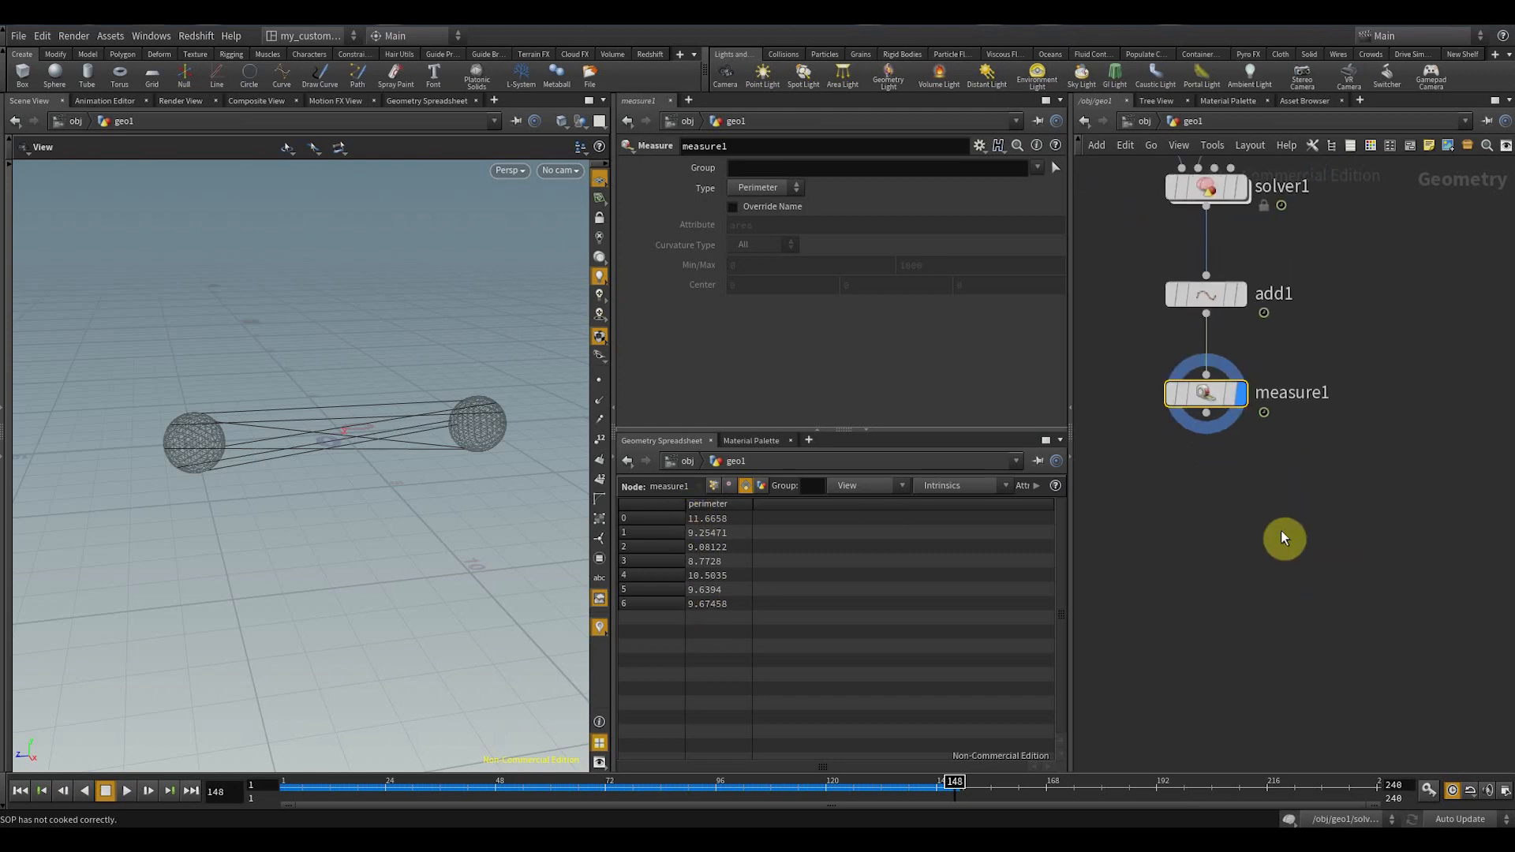
middle_drag(1256, 593, 1242, 555)
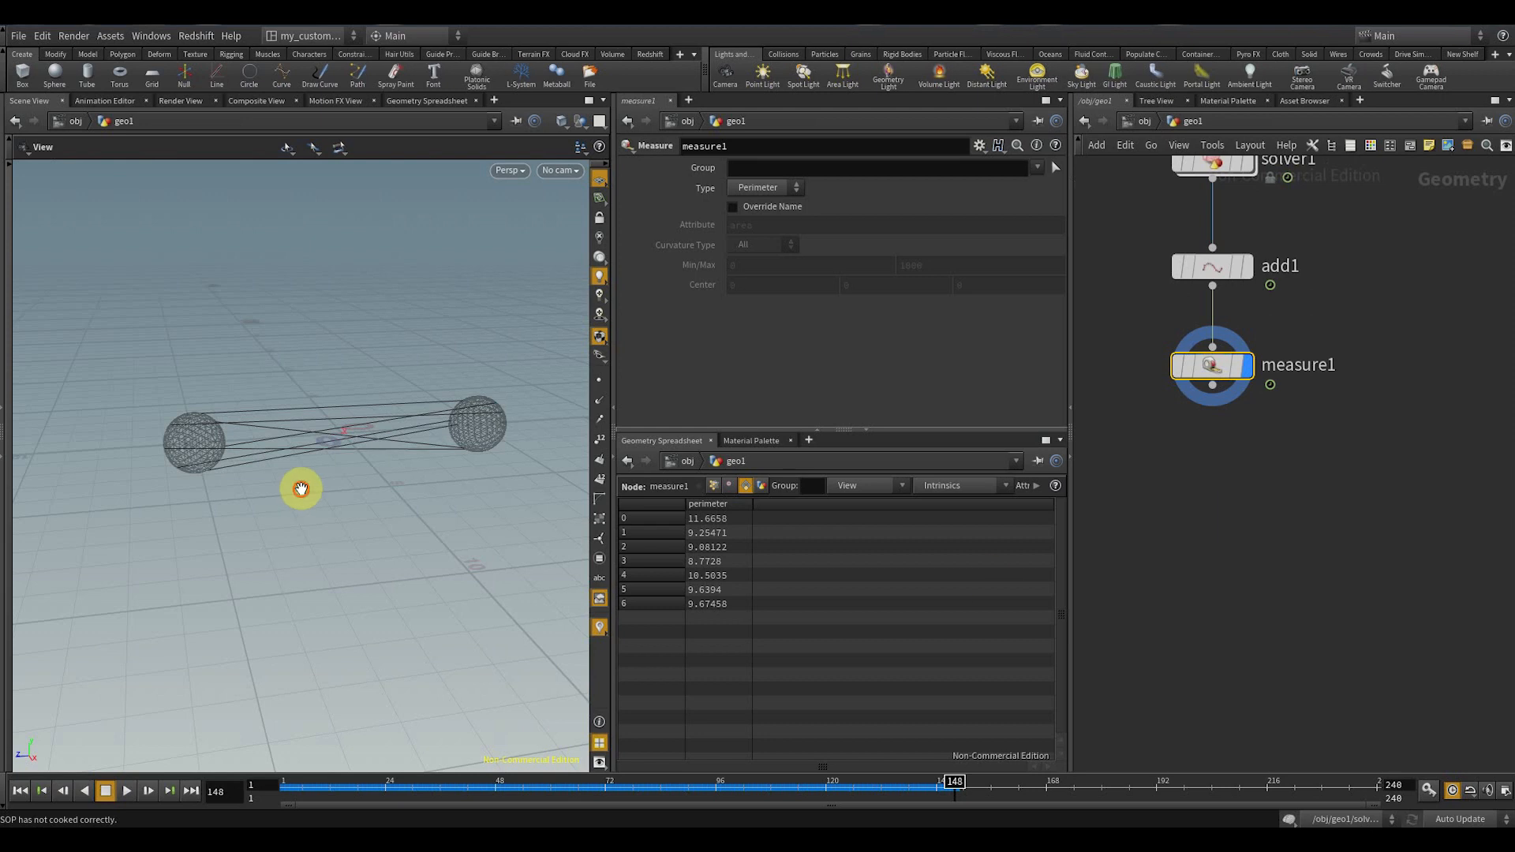
drag(300, 489, 277, 463)
scroll(362, 447, up, 4)
scroll(390, 456, down, 3)
drag(355, 500, 500, 490)
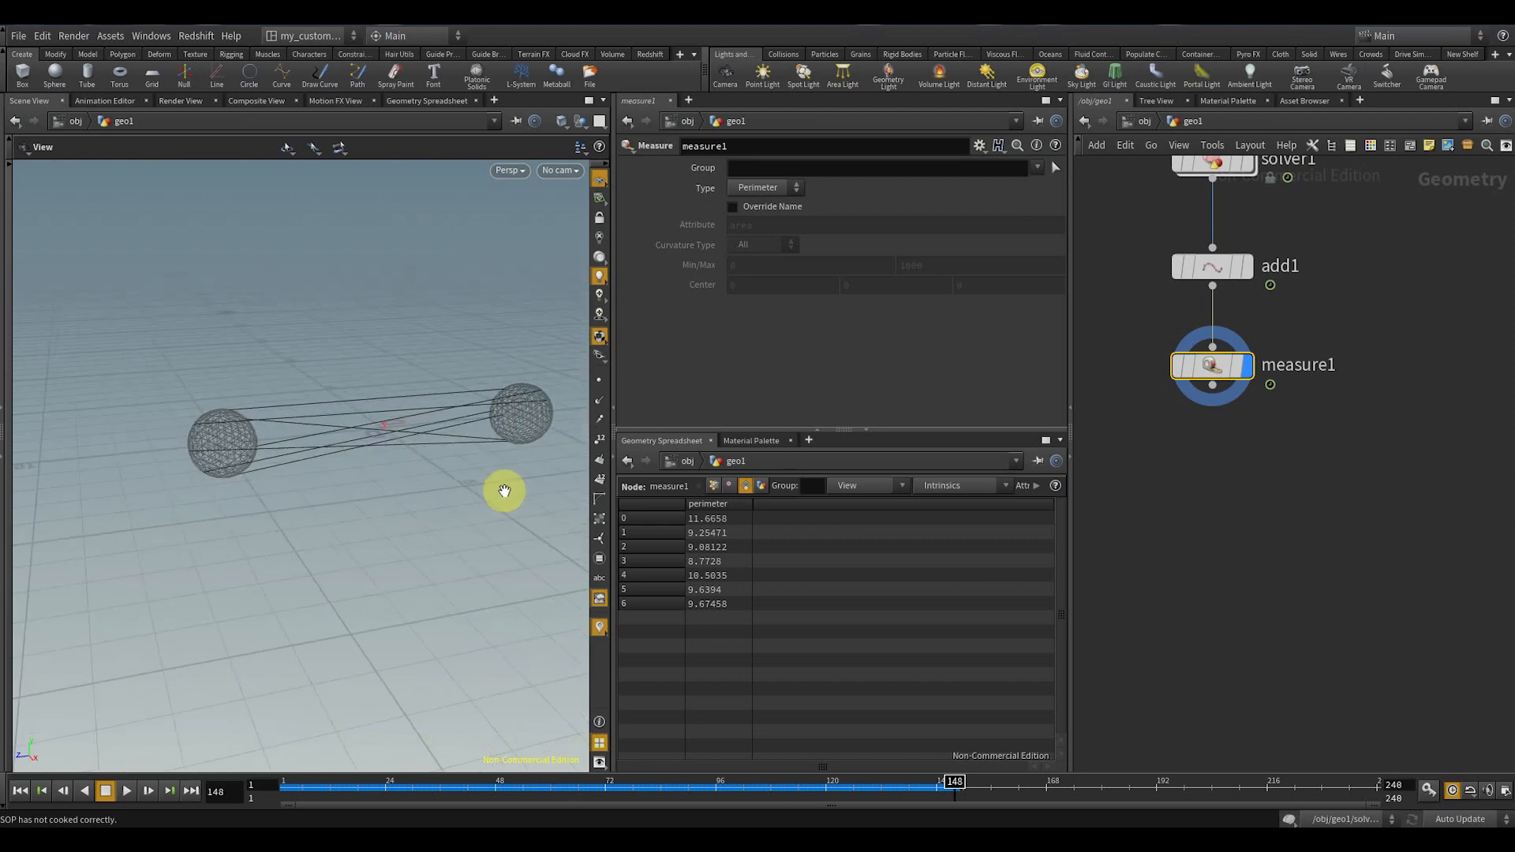
- Add a Delete node, wire it after measure1 and display it
middle_drag(1198, 498, 1196, 533)
key(Tab)
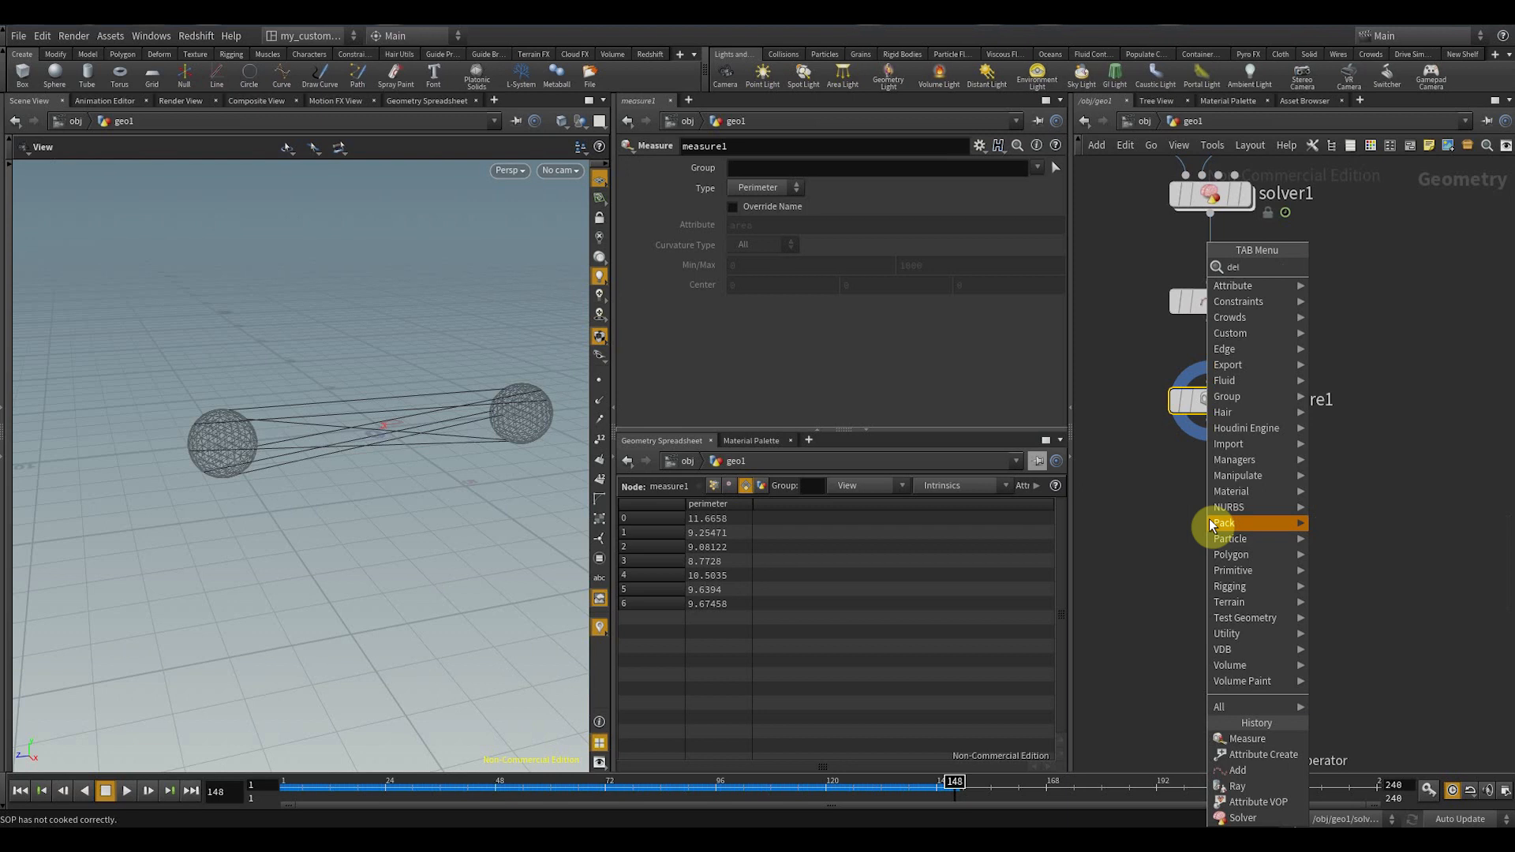
key(Return)
click(1208, 518)
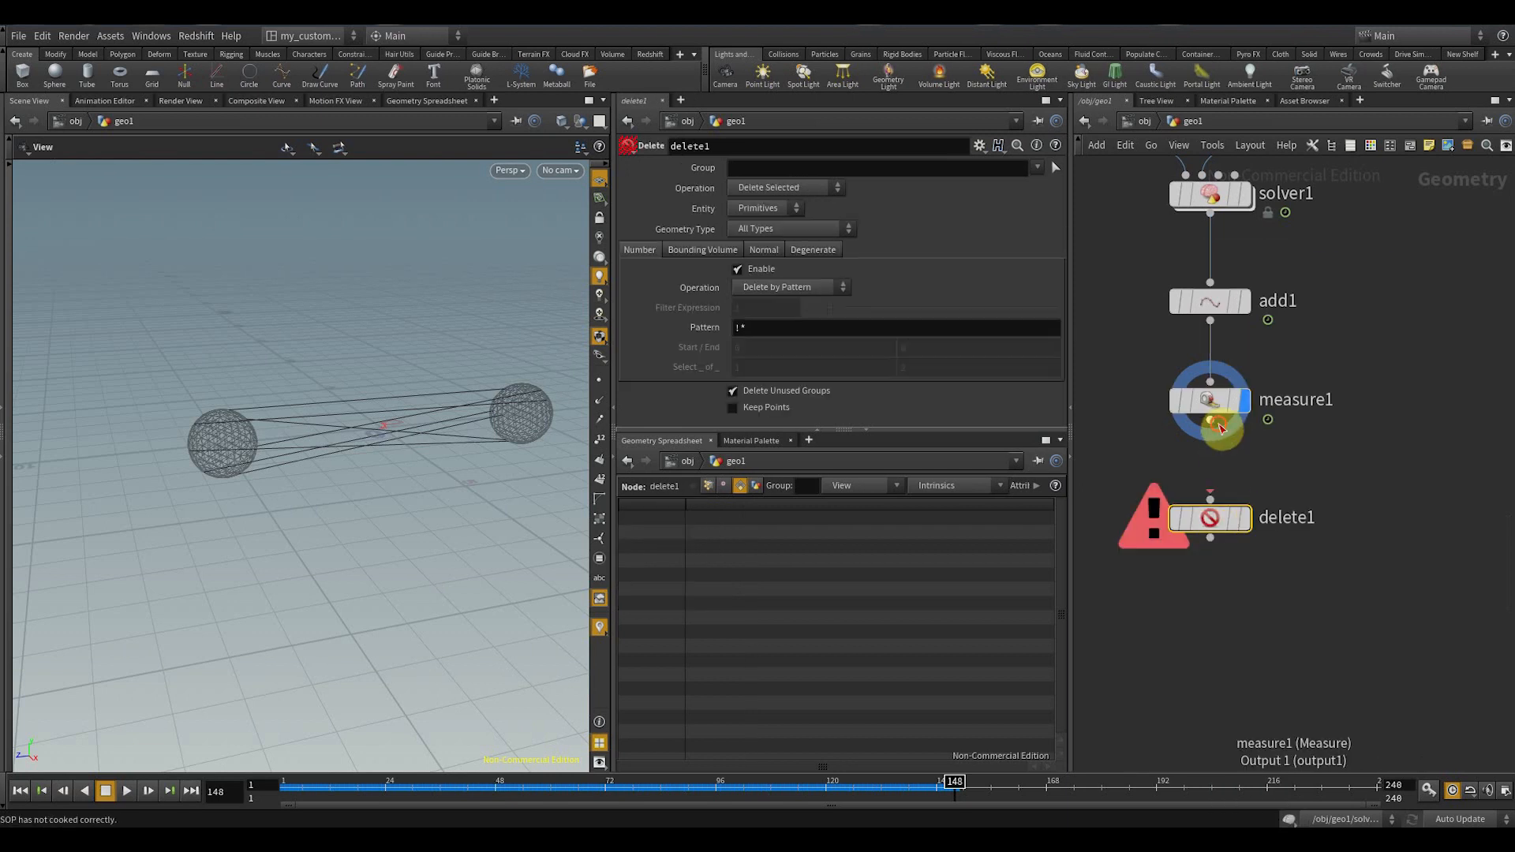
drag(1214, 421, 1219, 518)
click(1245, 519)
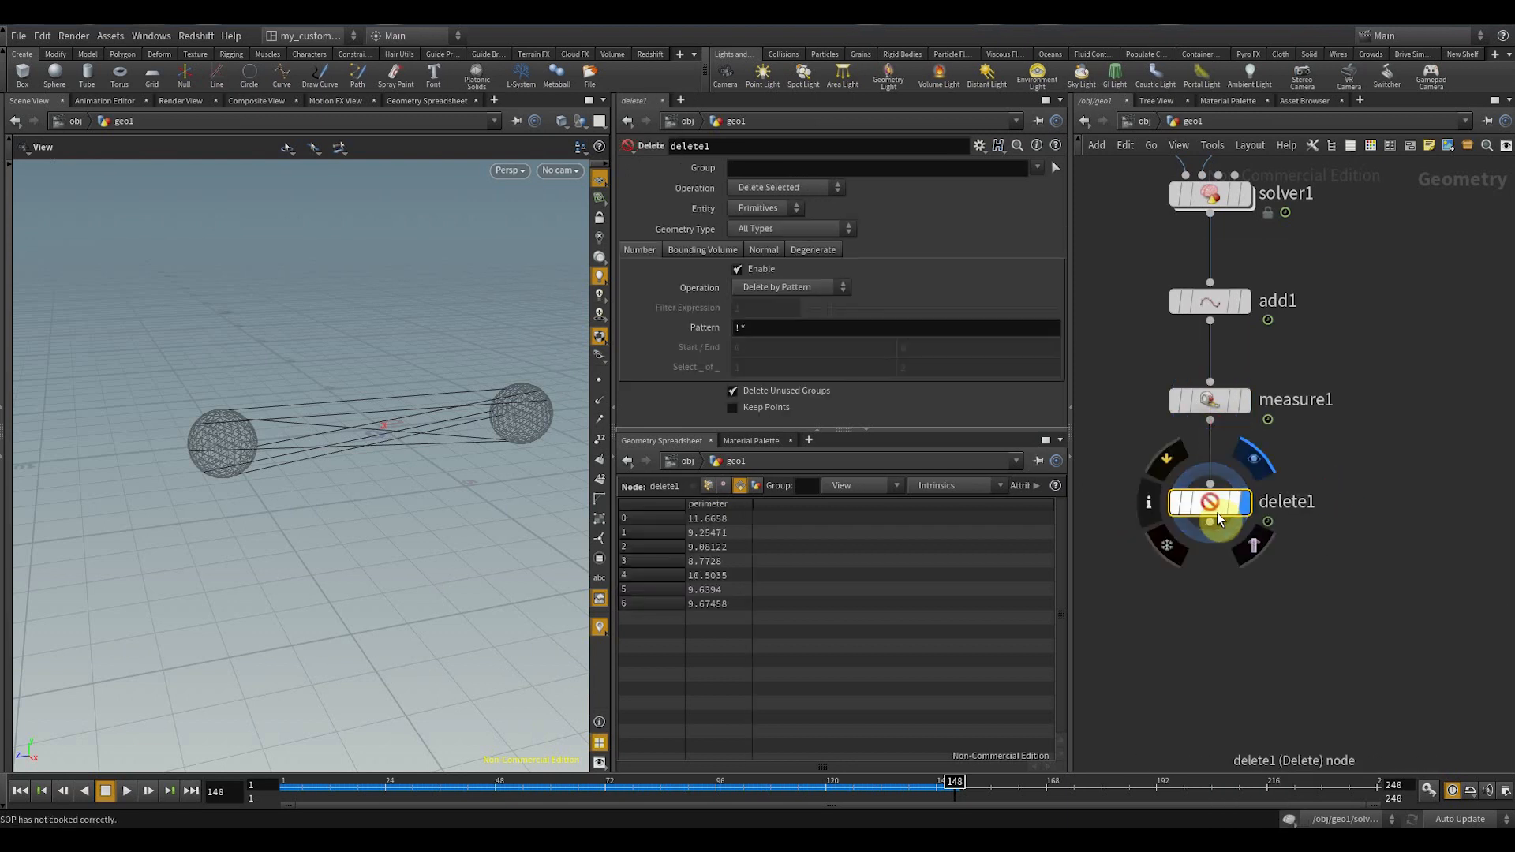
- Set delete1's Entity to Points and its Operation to Delete by Expression
click(786, 210)
click(769, 225)
click(825, 289)
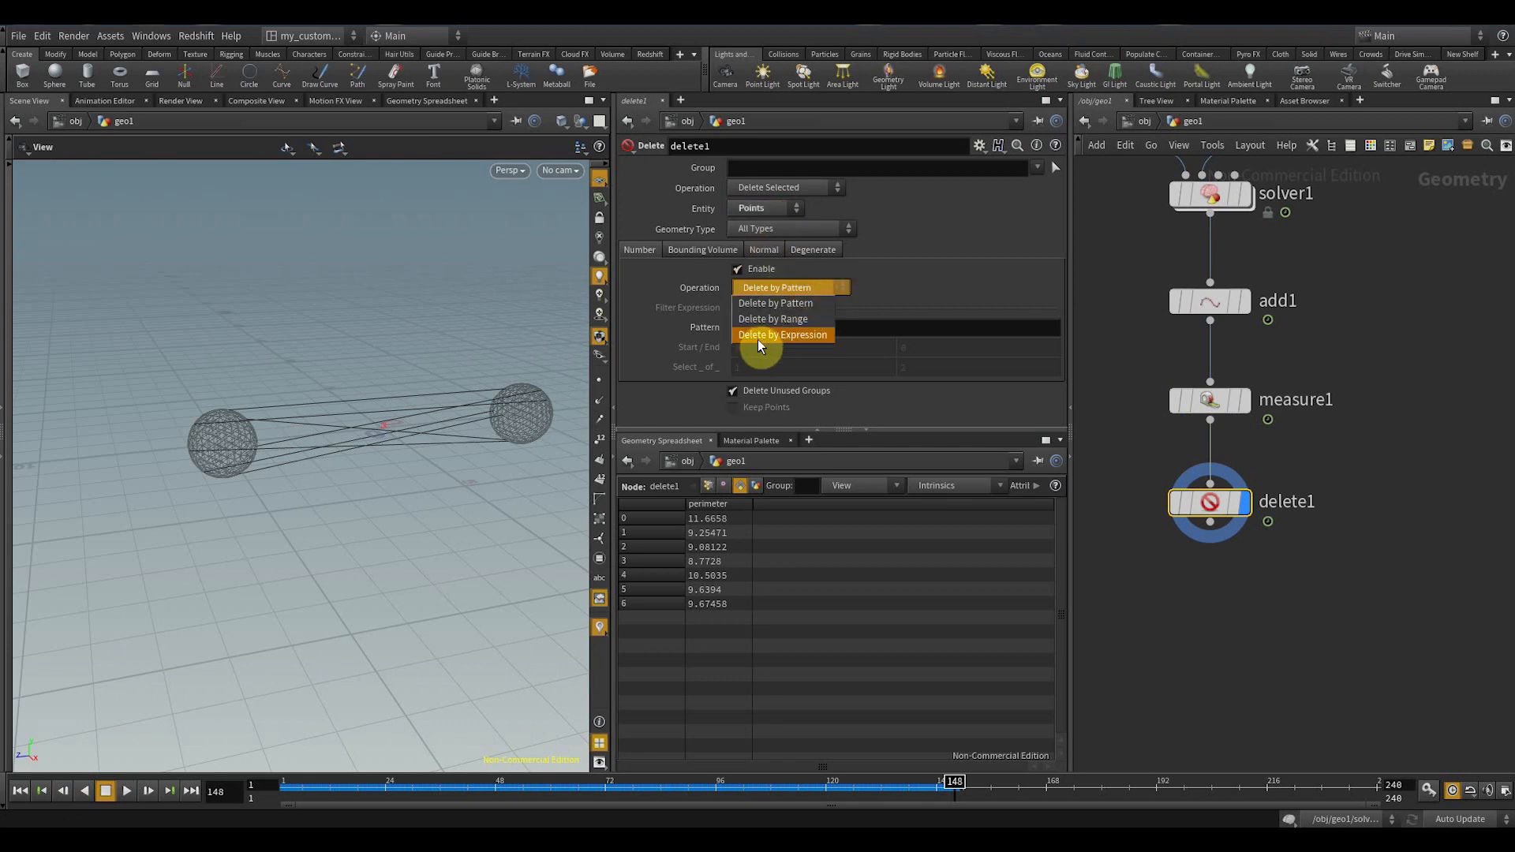
click(806, 335)
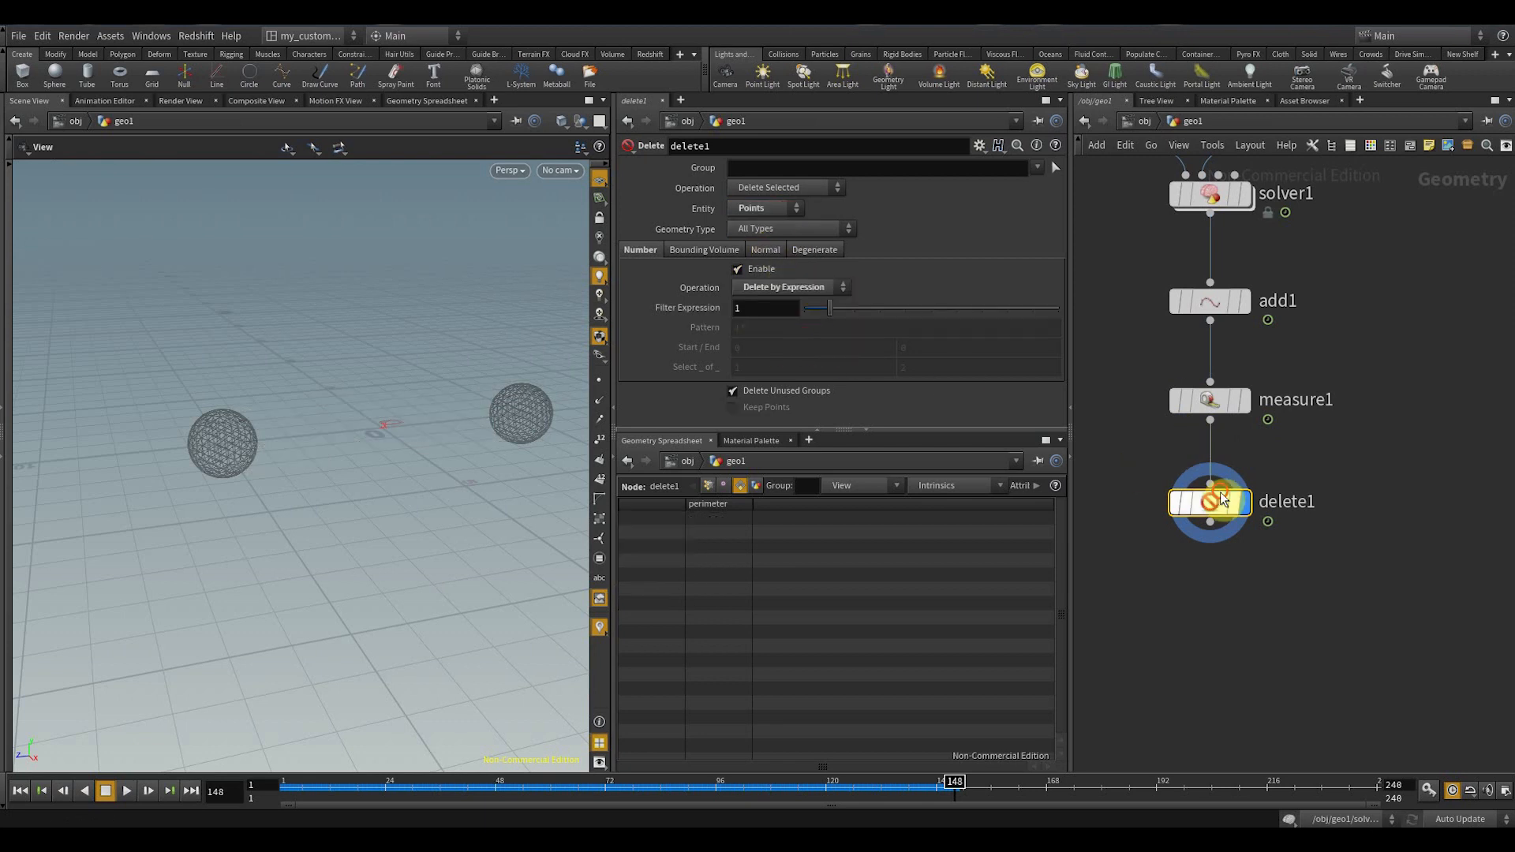
- Make room below measure1, insert an Attribute Promote node between measure1 and delete1, and display it
drag(1197, 501, 1204, 594)
click(1212, 404)
key(r)
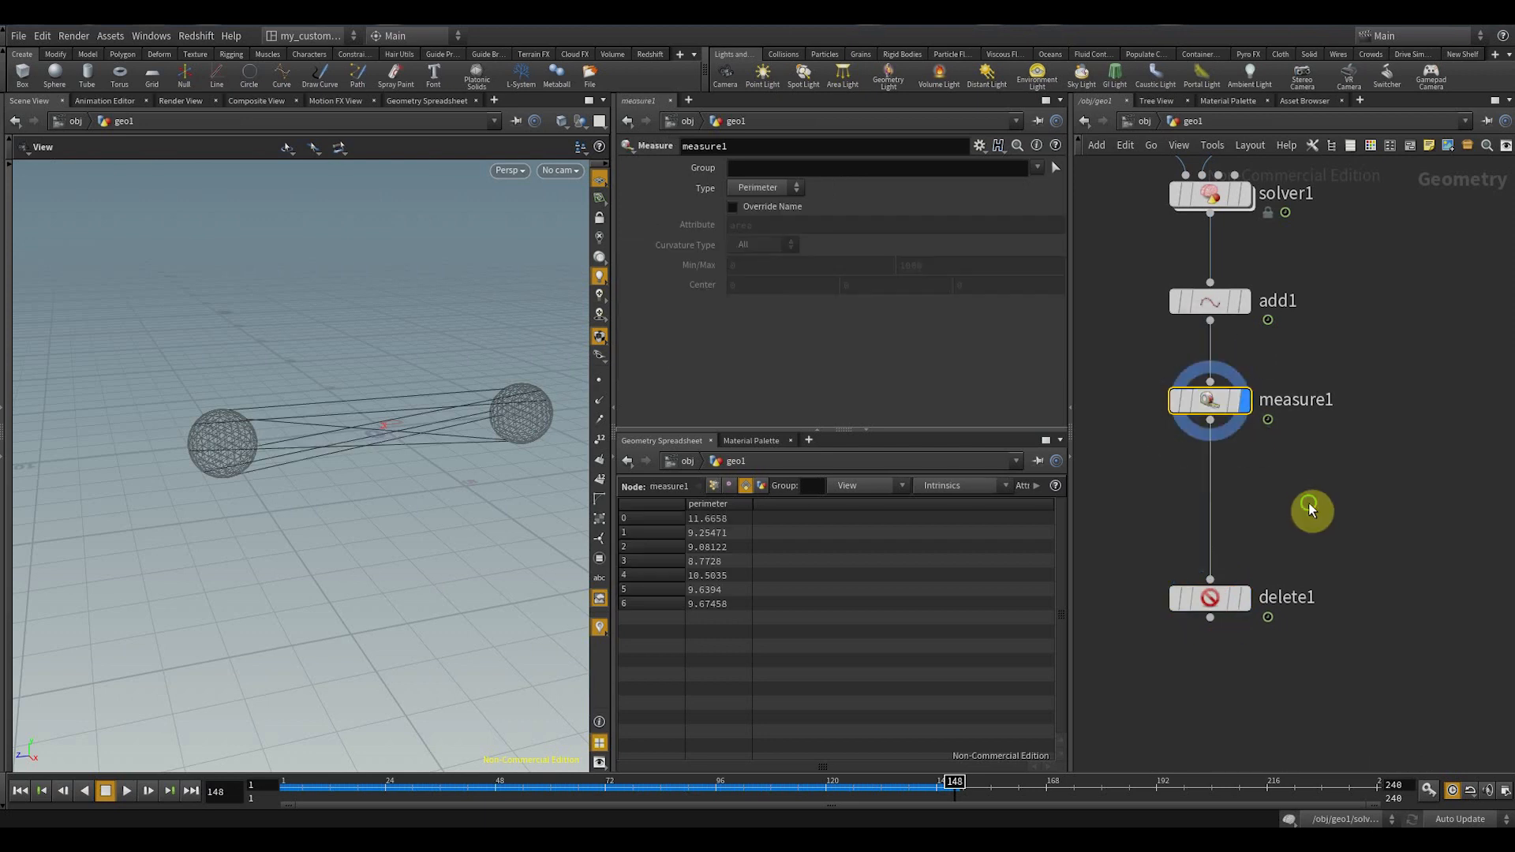
middle_drag(1308, 505, 1275, 452)
key(Tab)
text(attr pro)
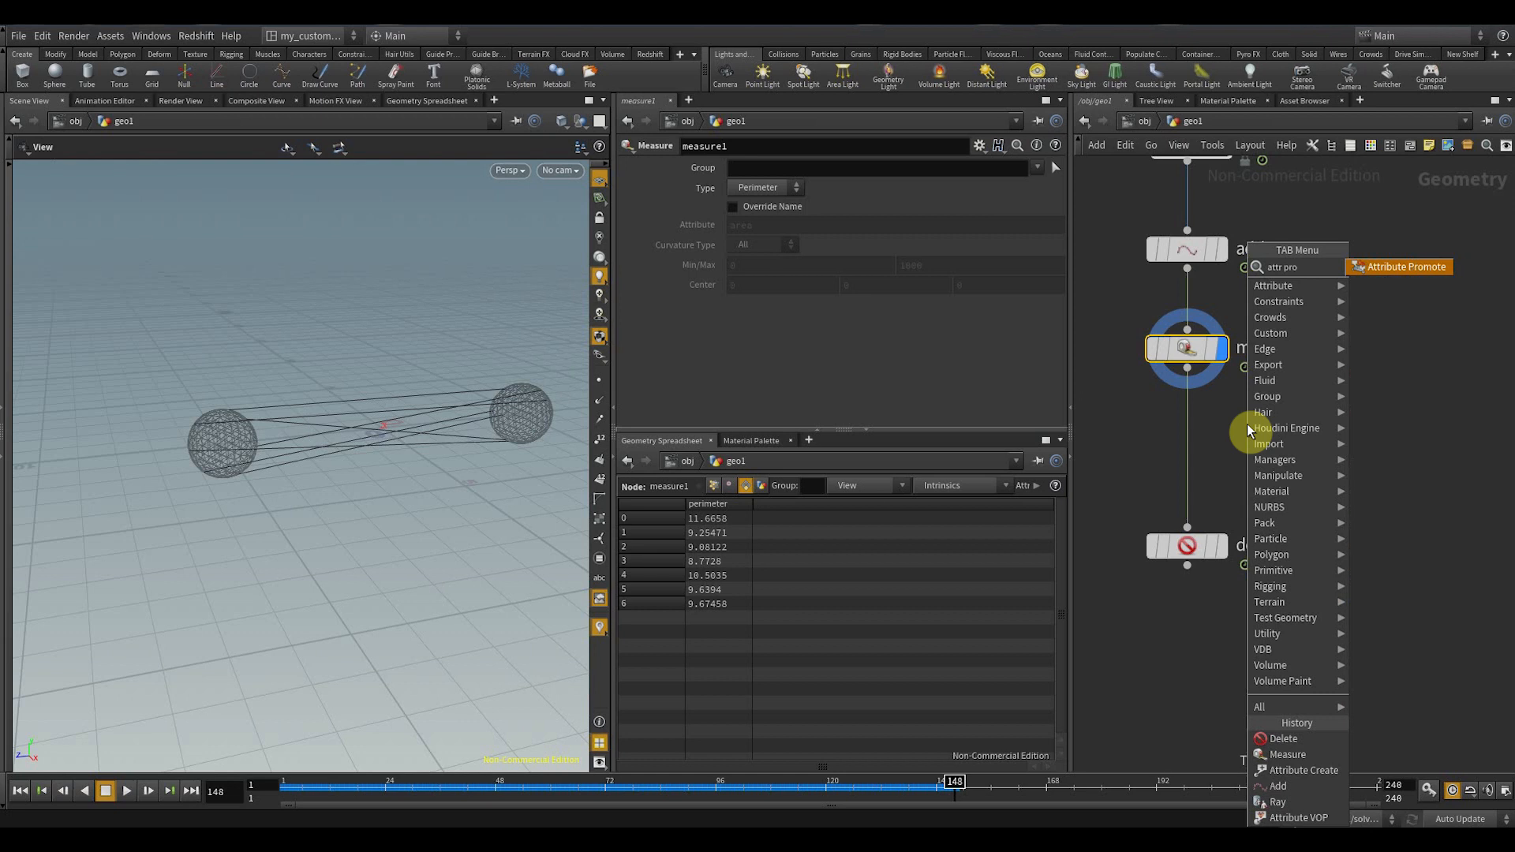
key(Return)
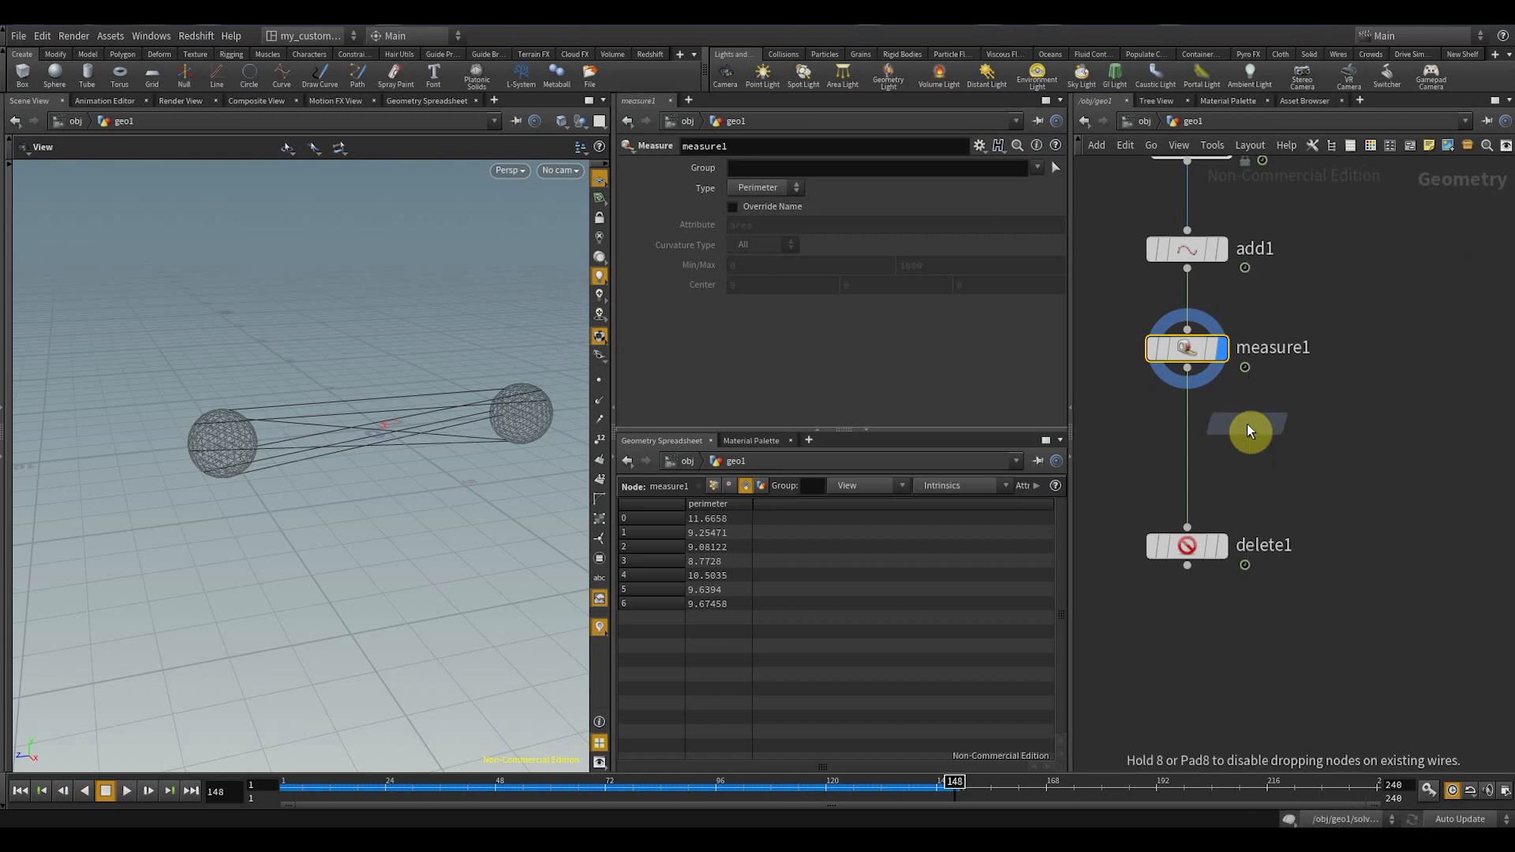
click(1247, 426)
key(r)
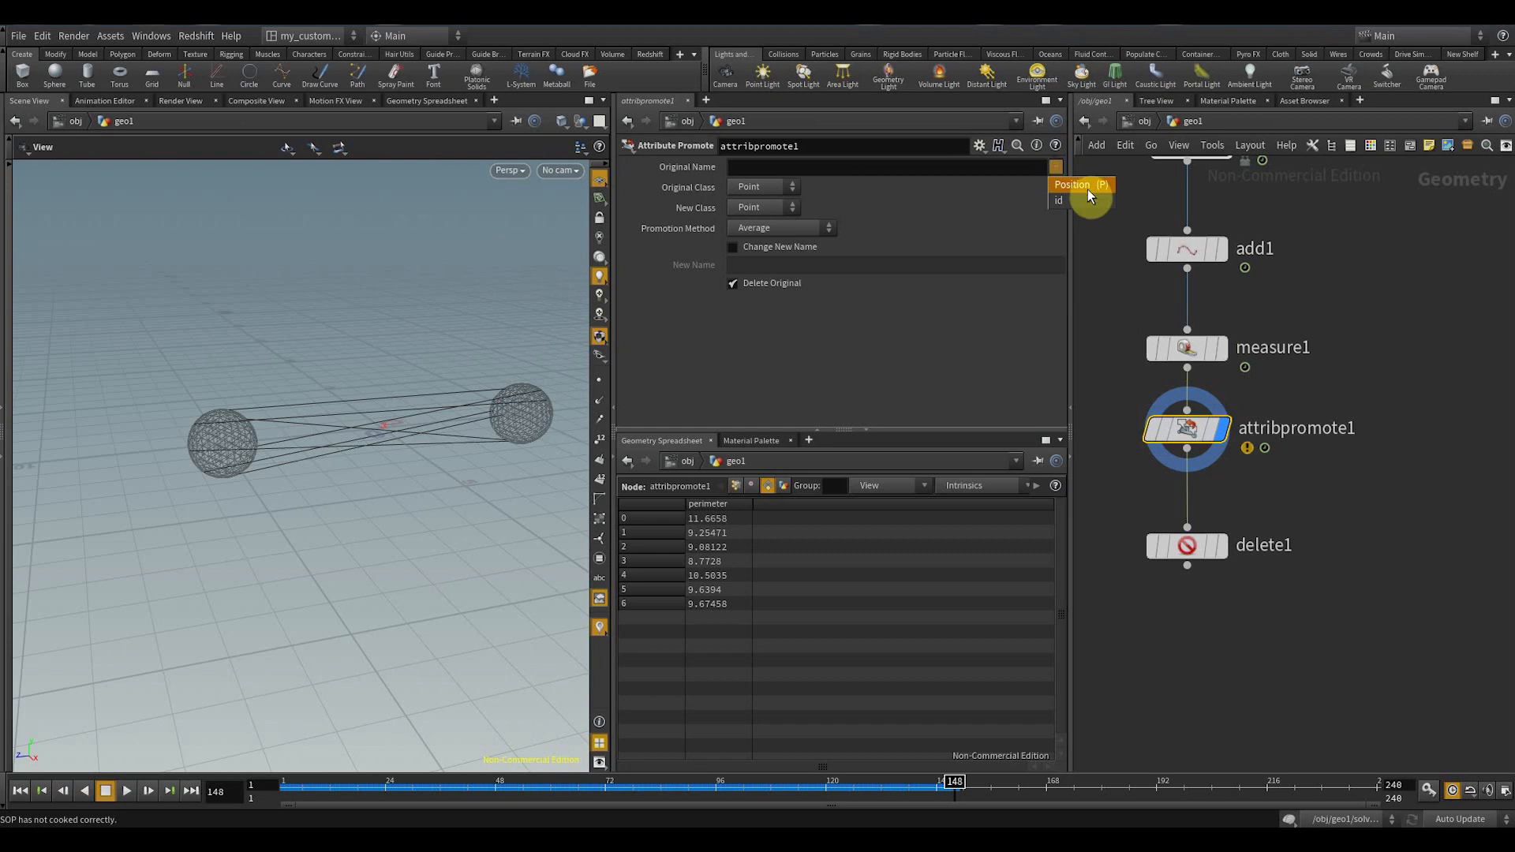
- Promote the perimeter attribute from Primitive to Point class in attribpromote1
click(840, 207)
click(764, 187)
click(751, 212)
click(1071, 191)
middle_drag(1329, 543, 1313, 400)
click(1161, 423)
key(r)
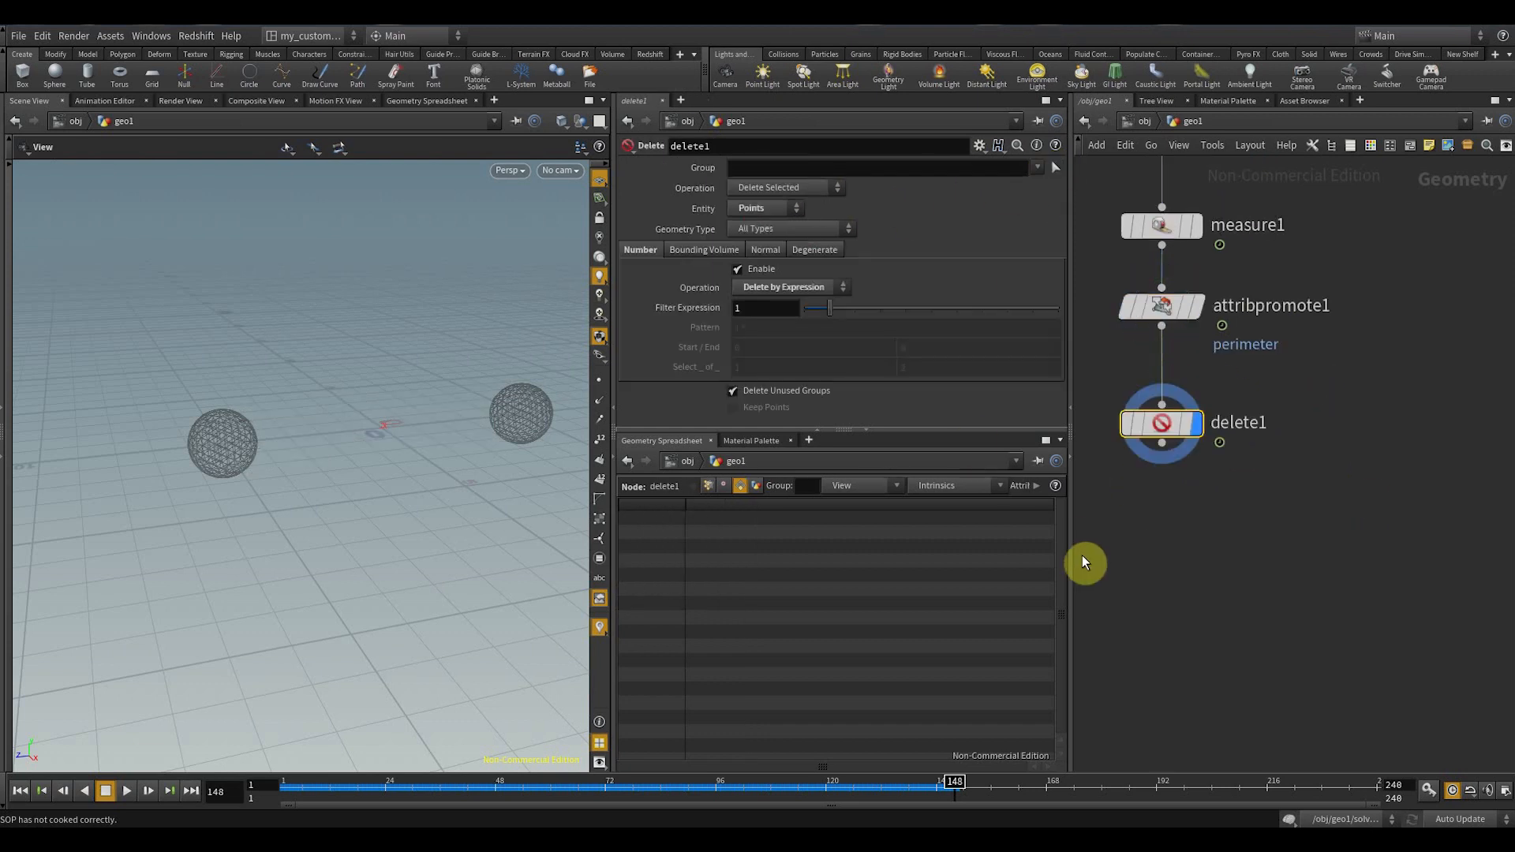
mouse_move(1158, 306)
drag(1159, 306, 1158, 321)
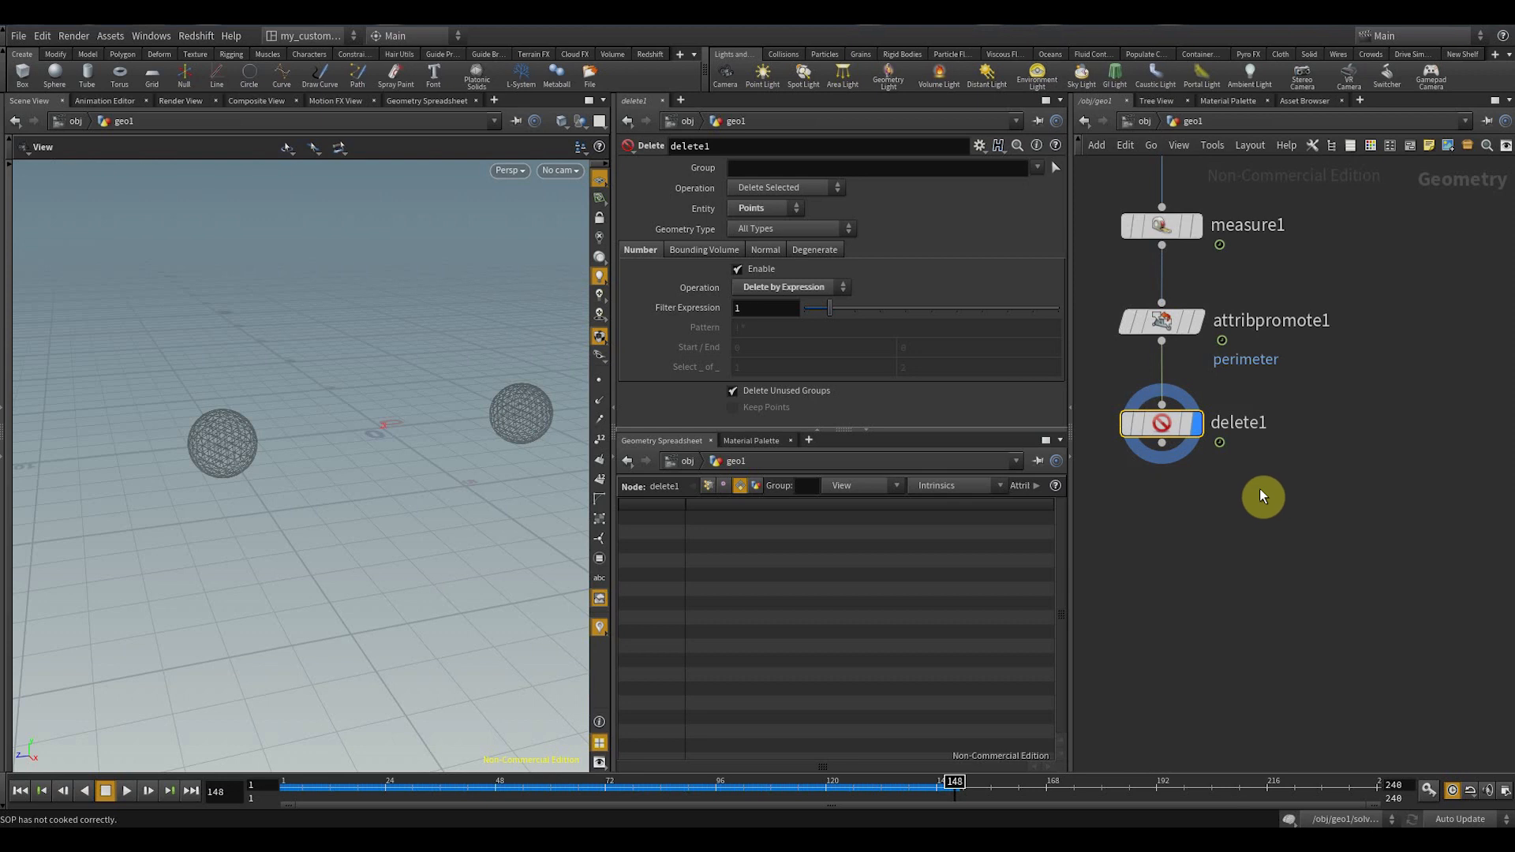
drag(763, 306, 707, 307)
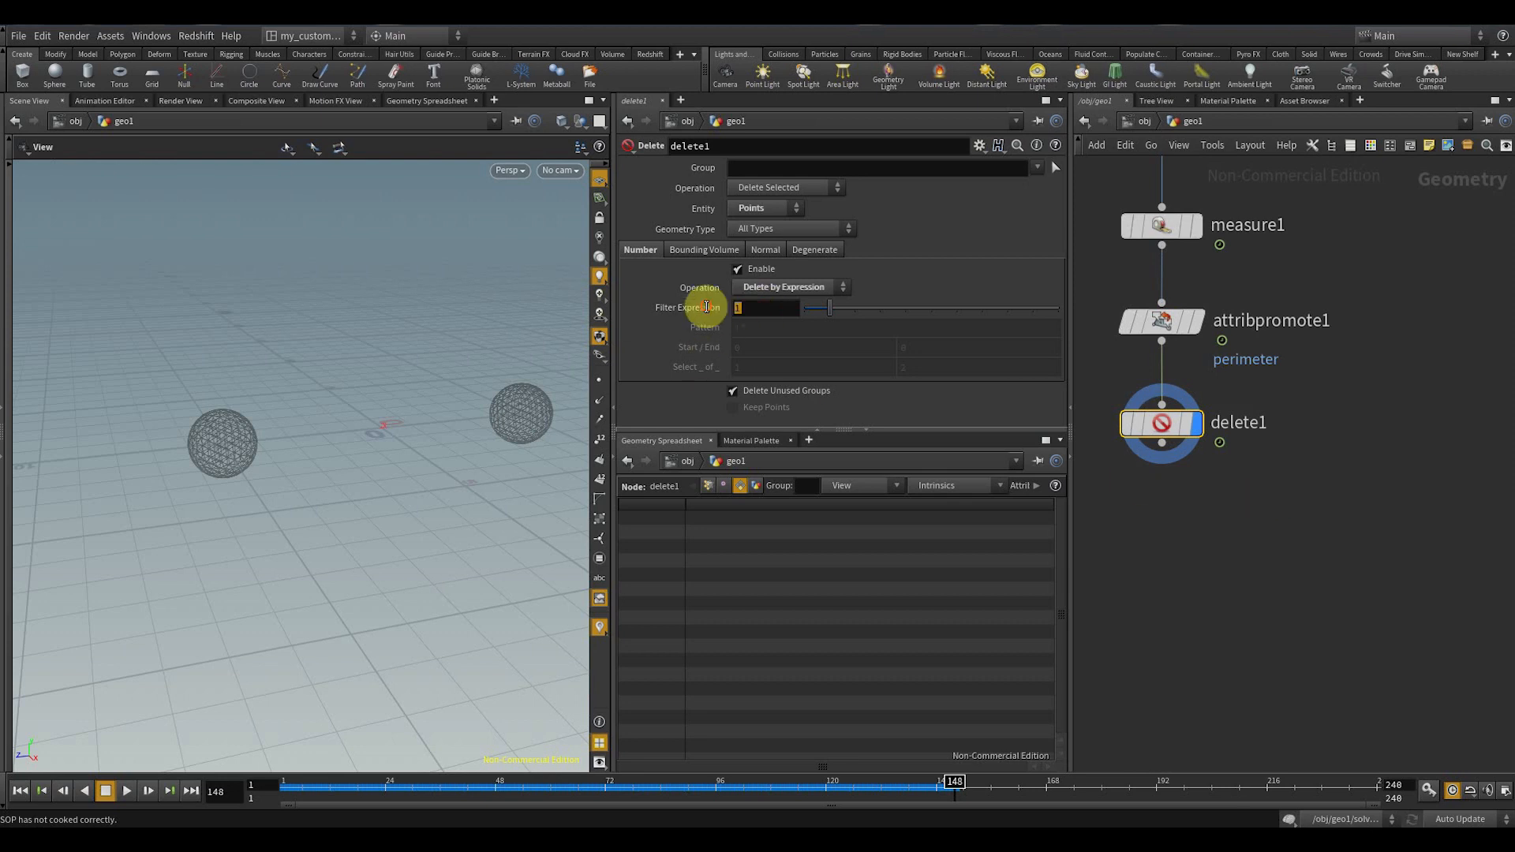
key(BackSpace)
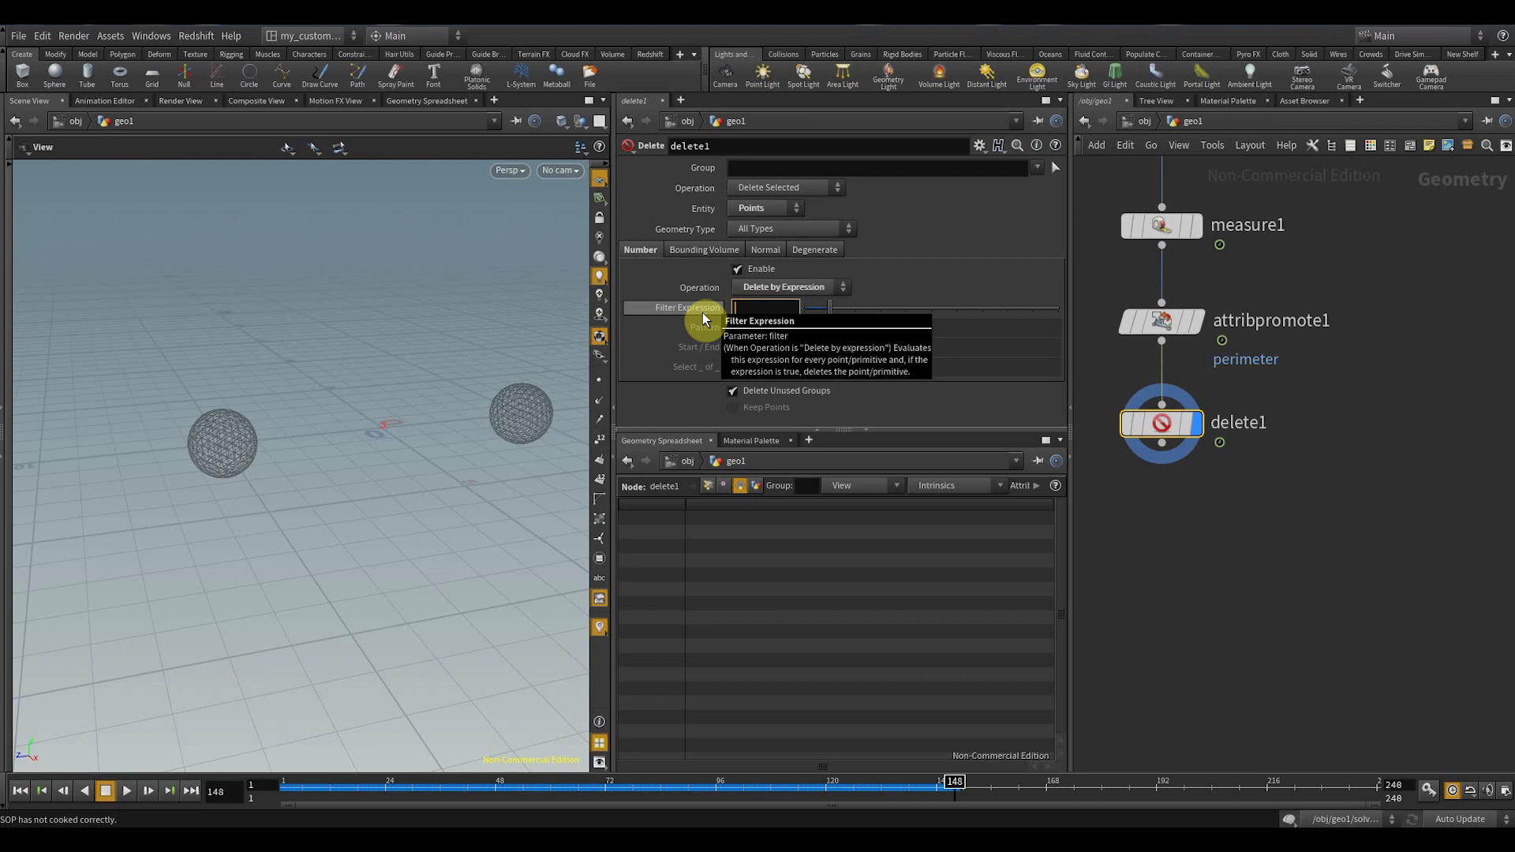
text(@pe)
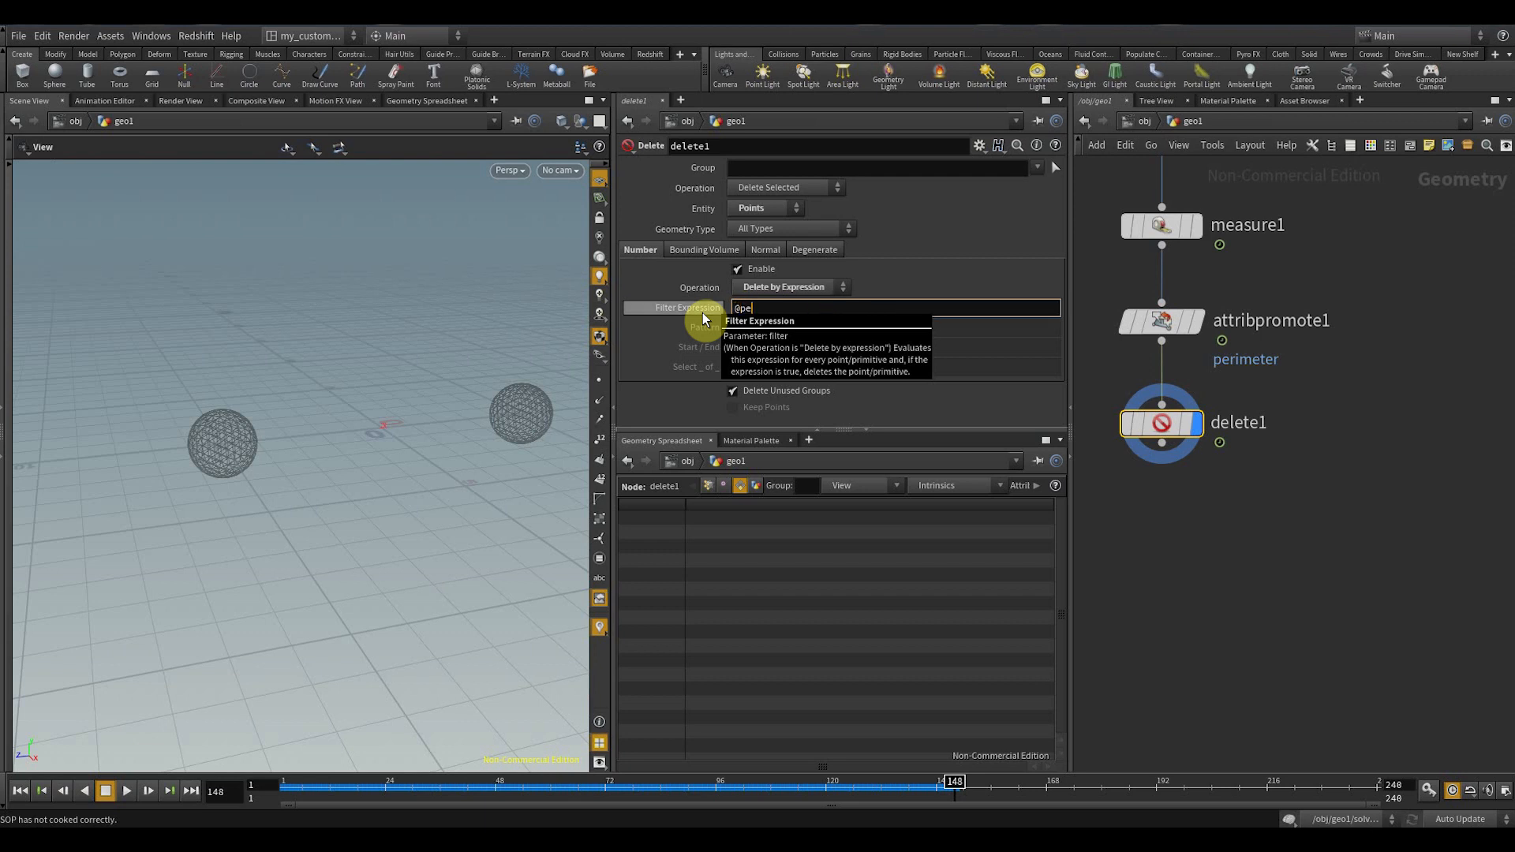
text(rimeter > 9)
key(Return)
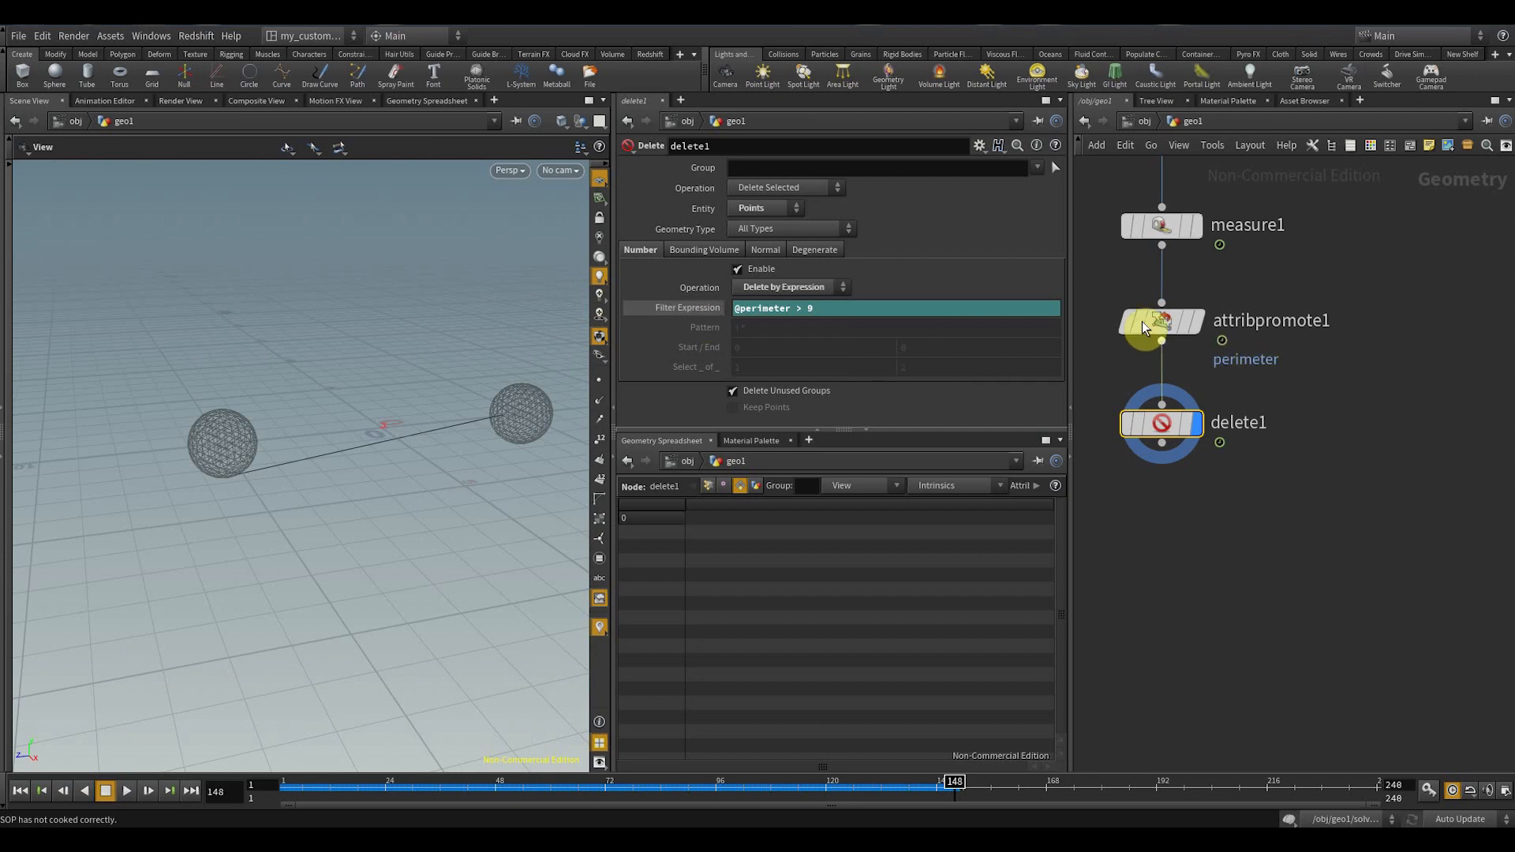
click(1193, 322)
click(738, 486)
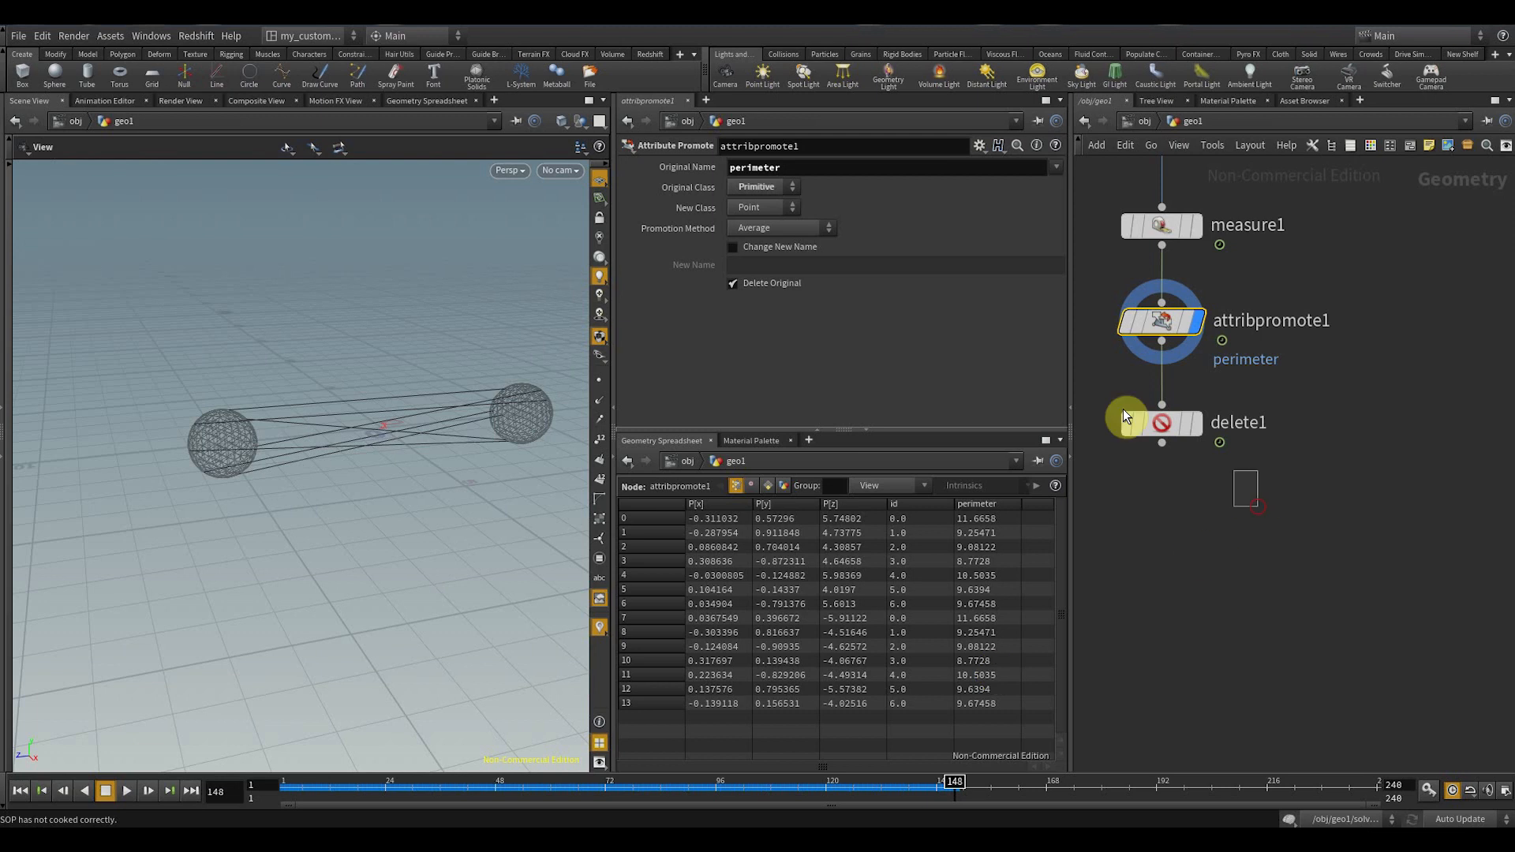
drag(1123, 408, 1111, 400)
text(r > 9.5)
key(Return)
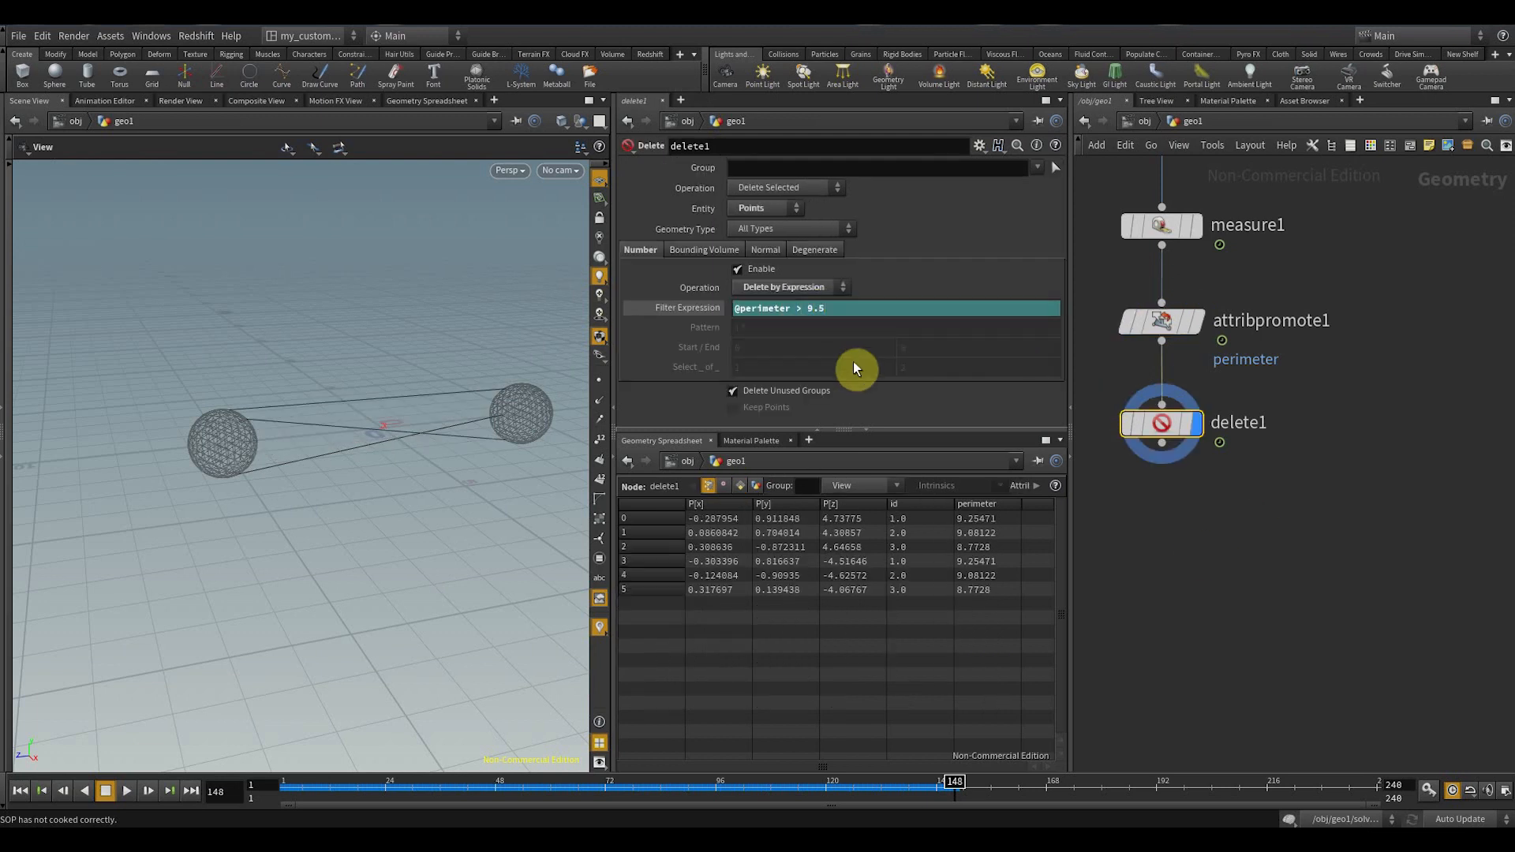
drag(730, 311, 797, 322)
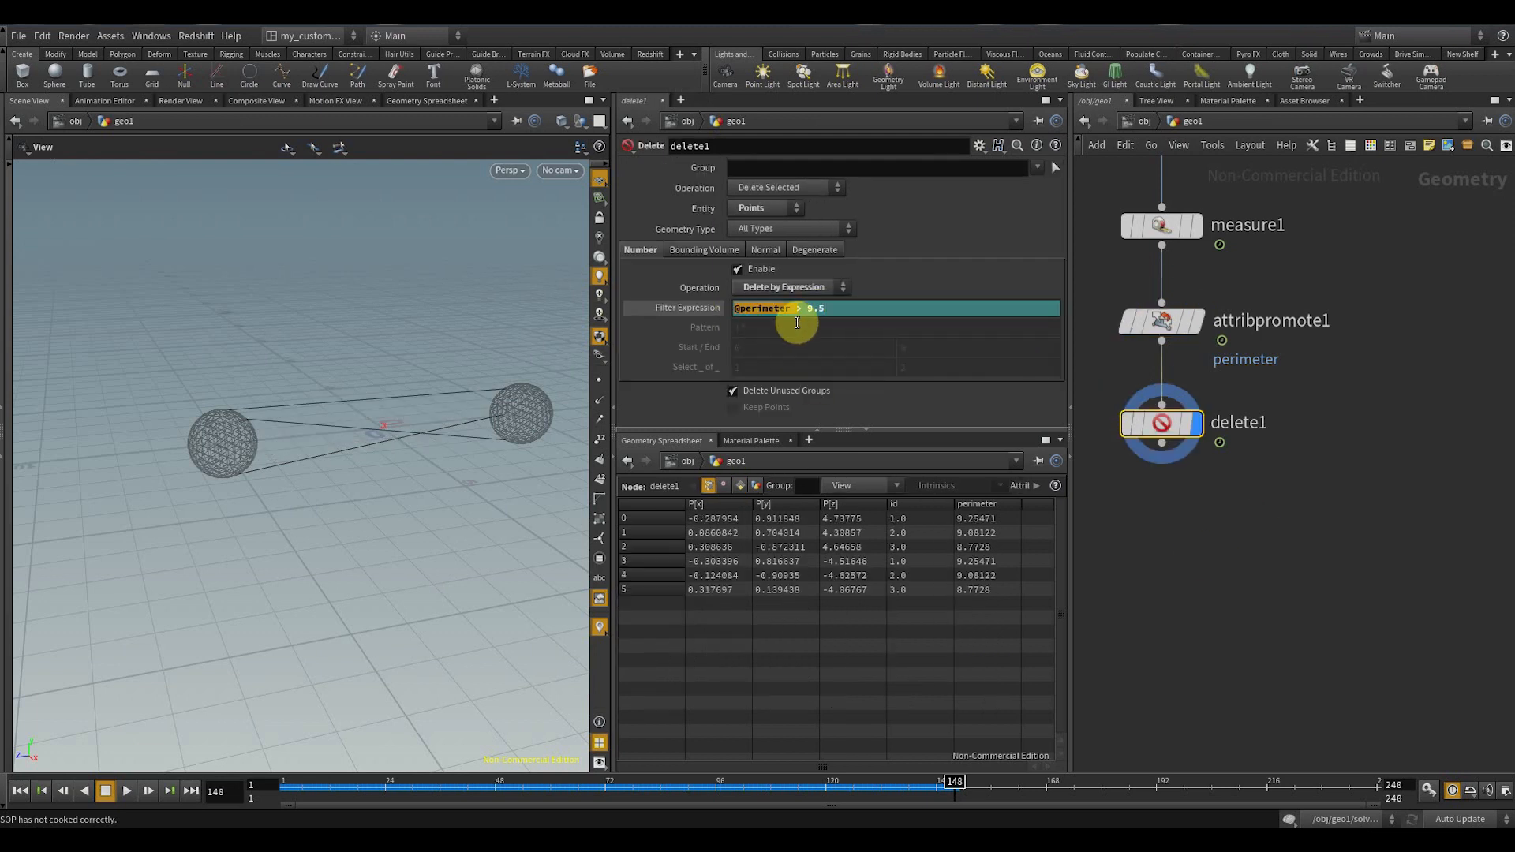
drag(1268, 497, 1104, 379)
middle_drag(1138, 378, 1142, 378)
middle_drag(1166, 319, 738, 319)
click(741, 311)
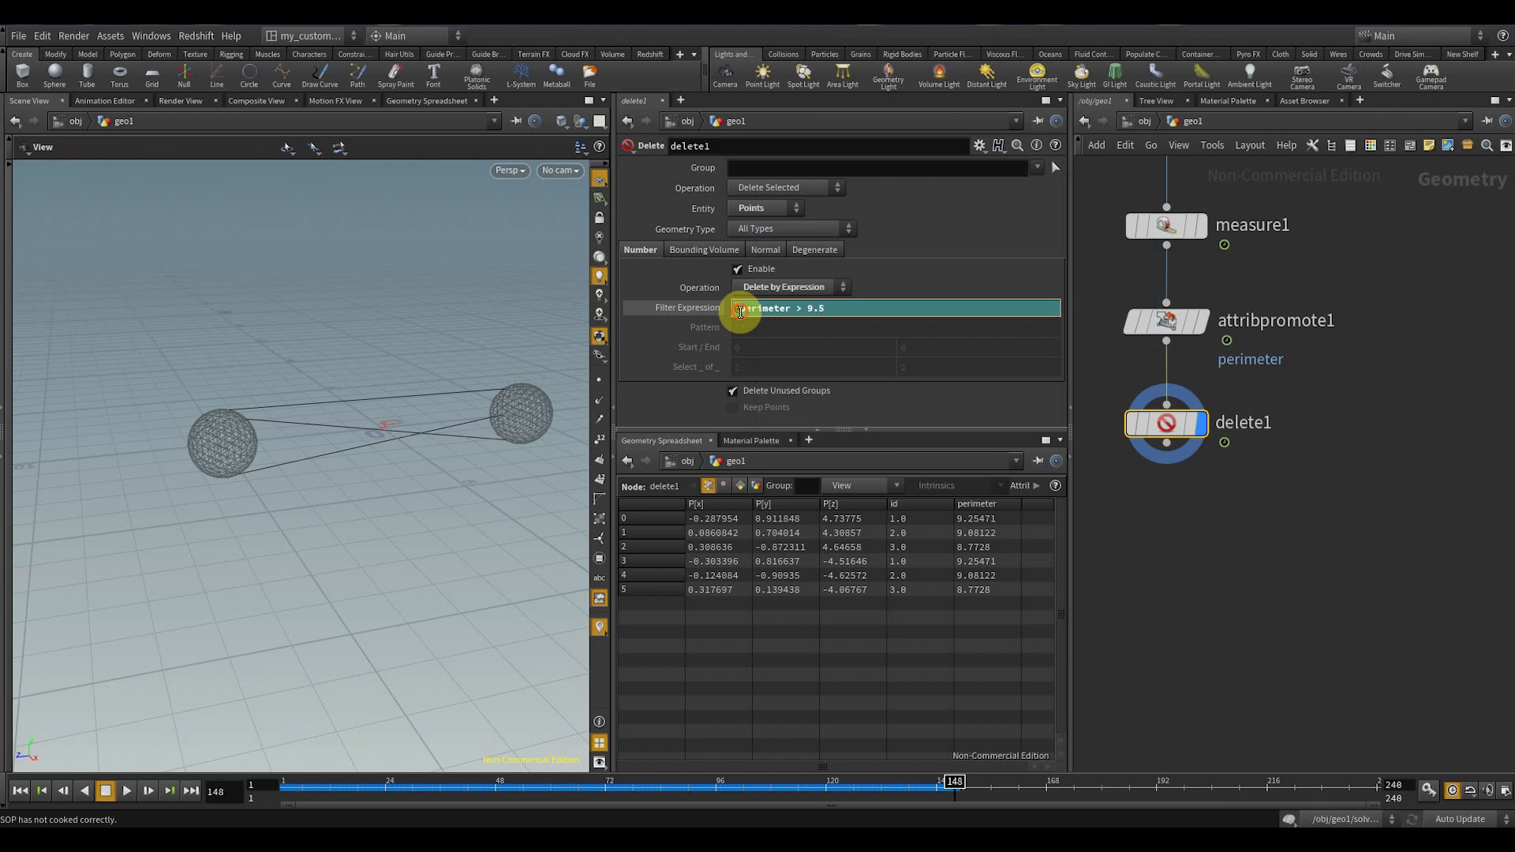
drag(740, 314, 784, 313)
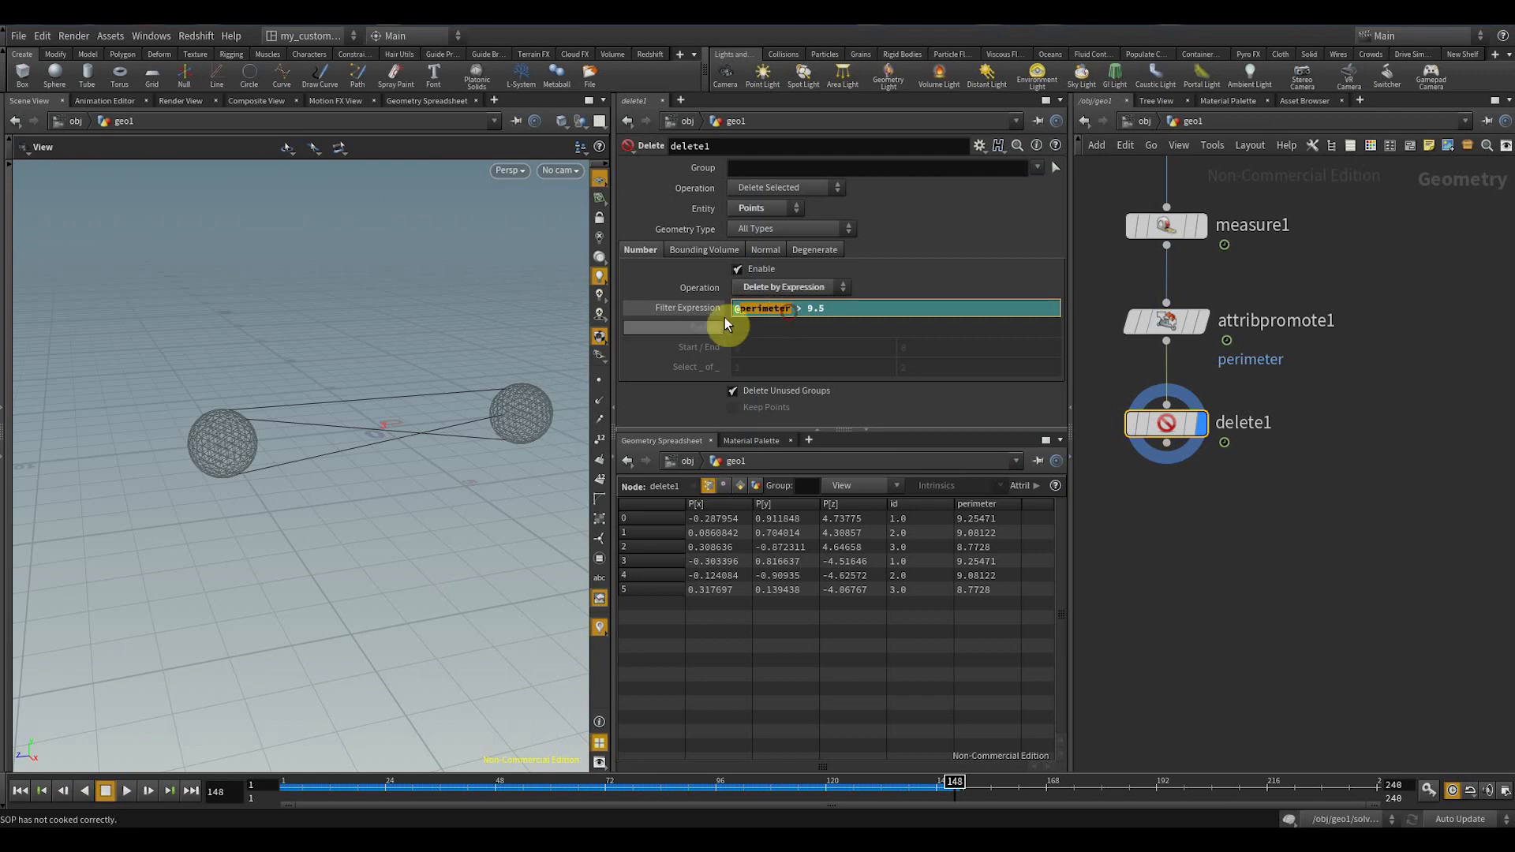
click(1340, 507)
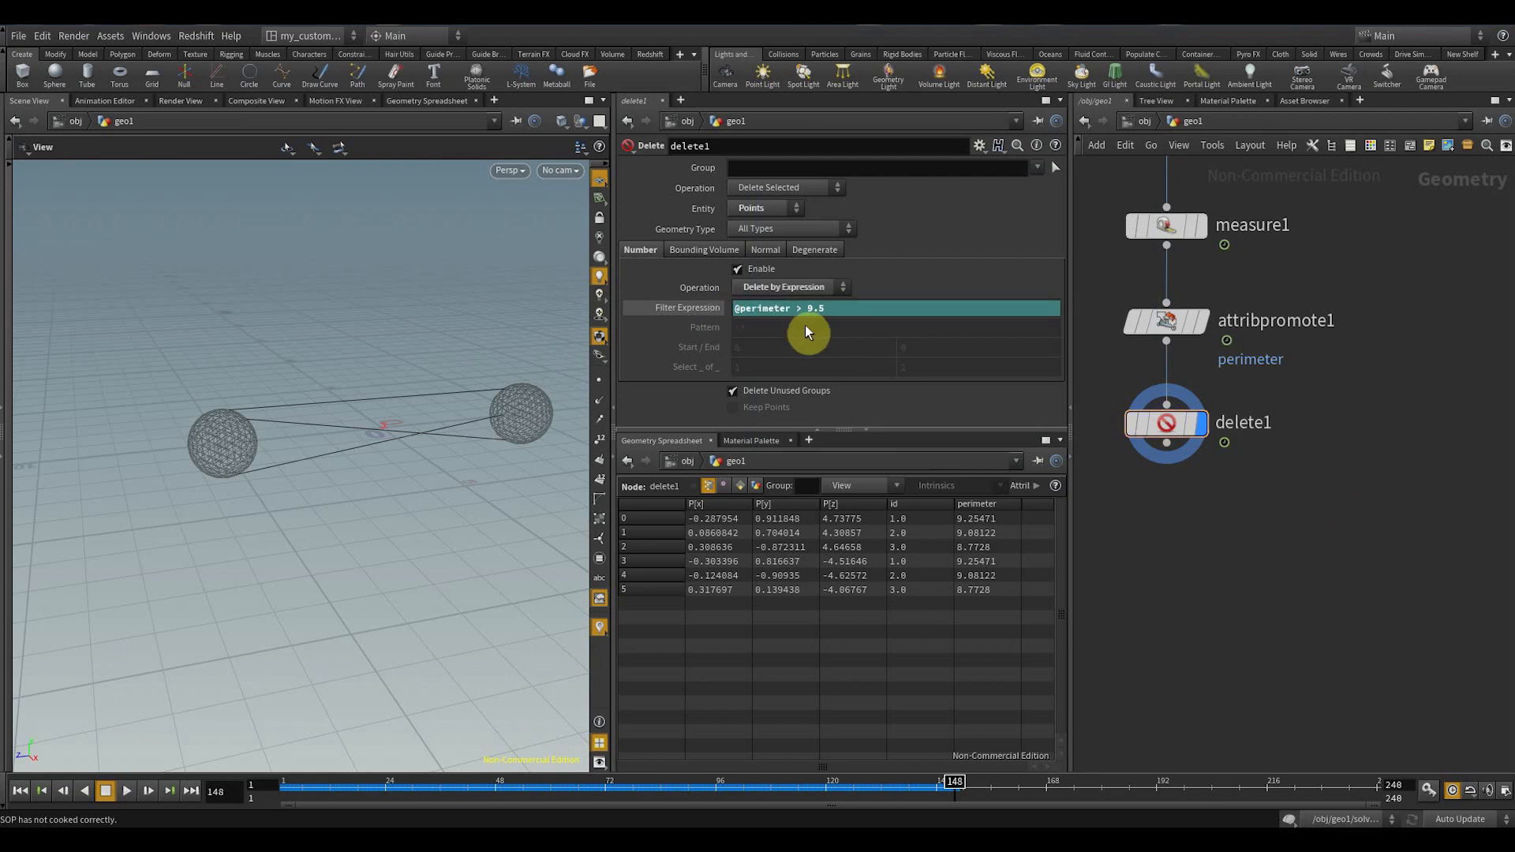
drag(790, 307, 685, 313)
click(1350, 559)
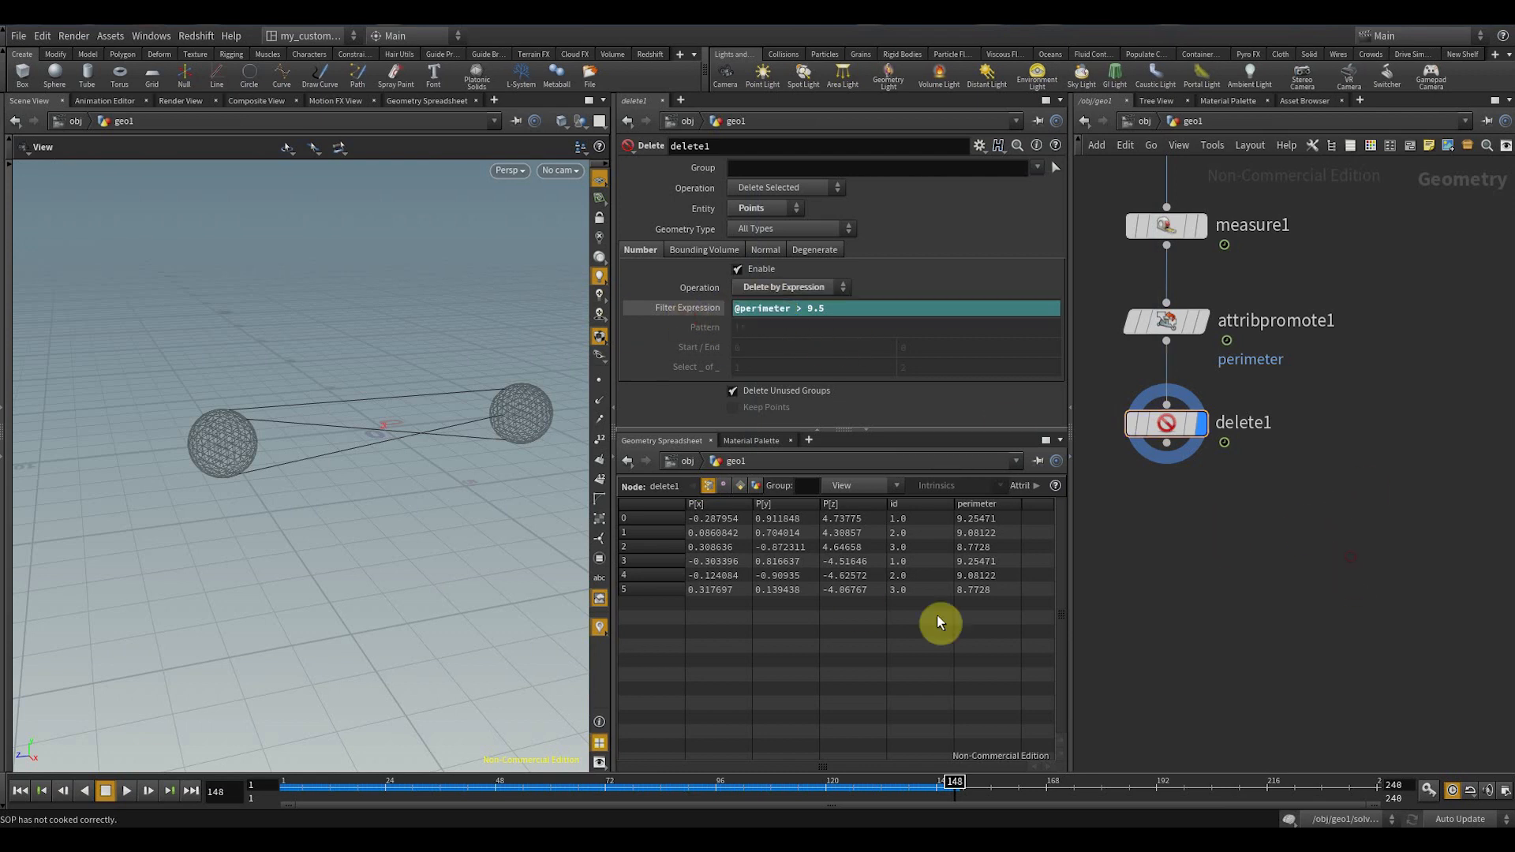
- Play and scrub through the timeline to examine which lines stay connected between the spheres at the current perimeter threshold
drag(295, 789, 453, 796)
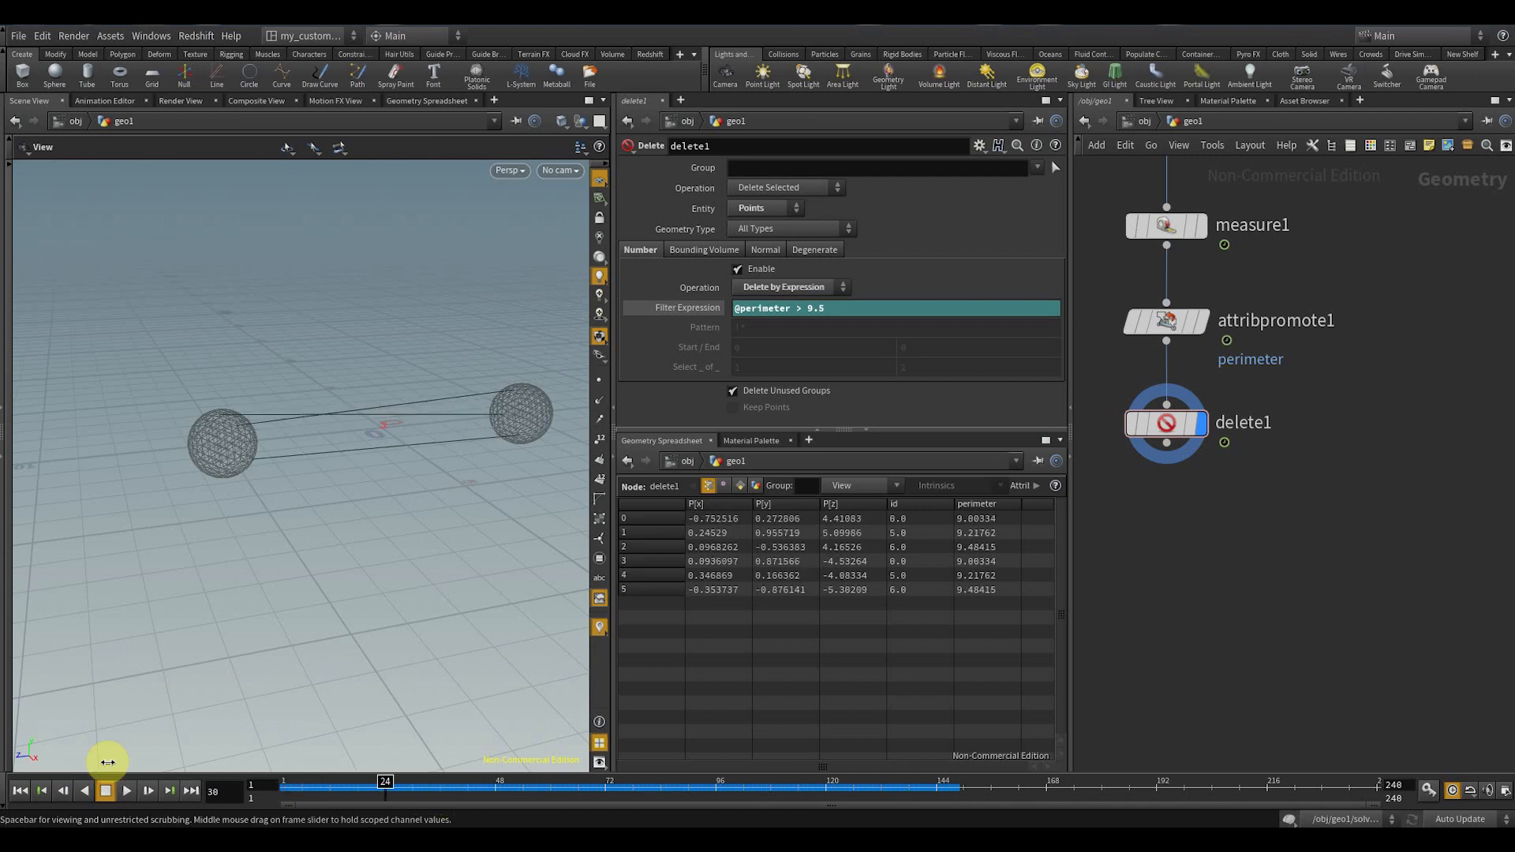
click(124, 792)
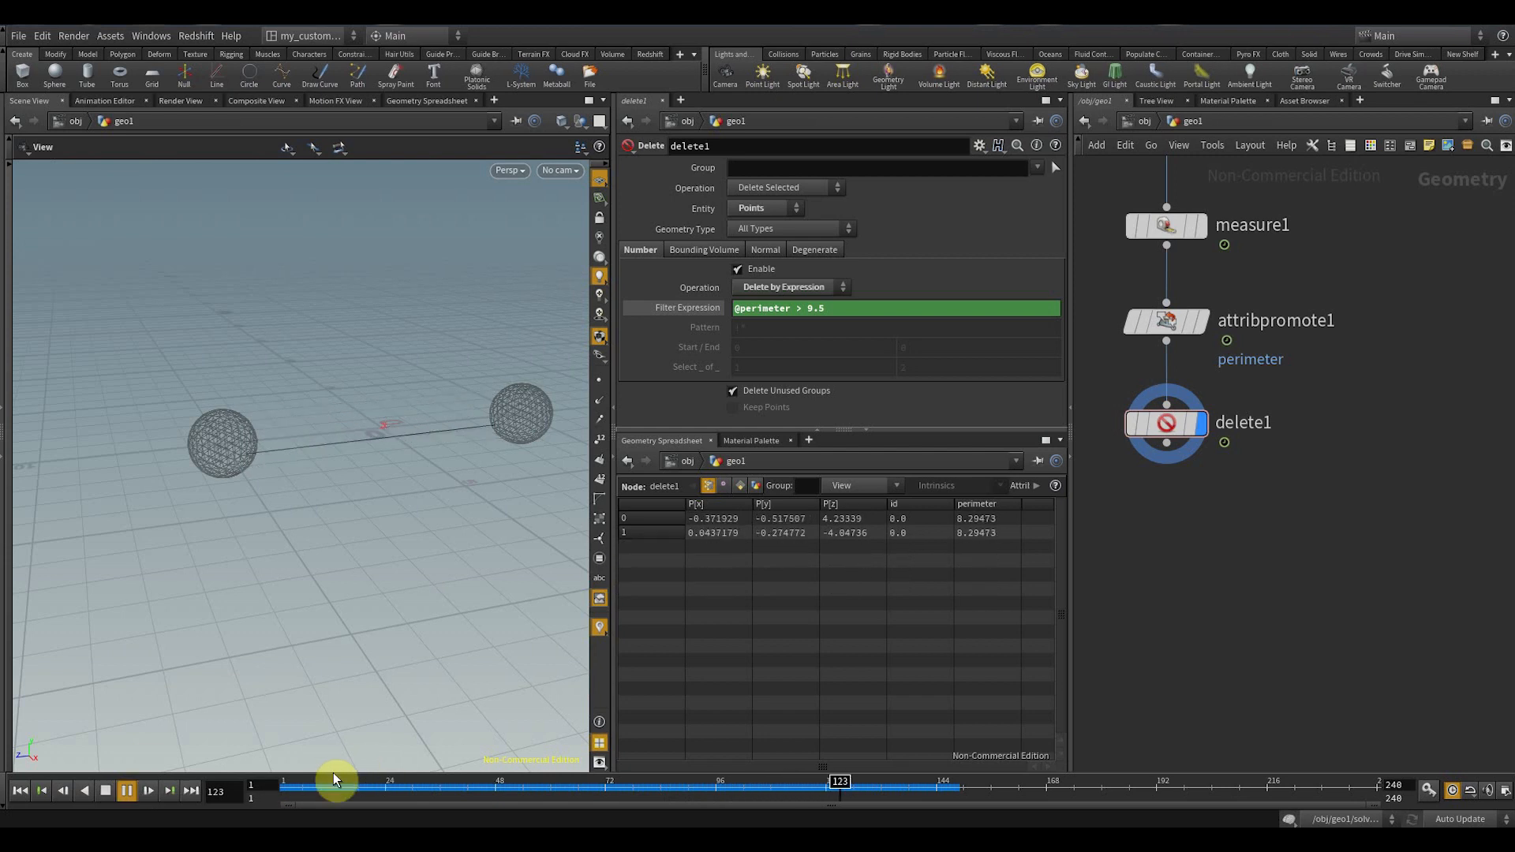
drag(333, 779, 766, 783)
click(824, 311)
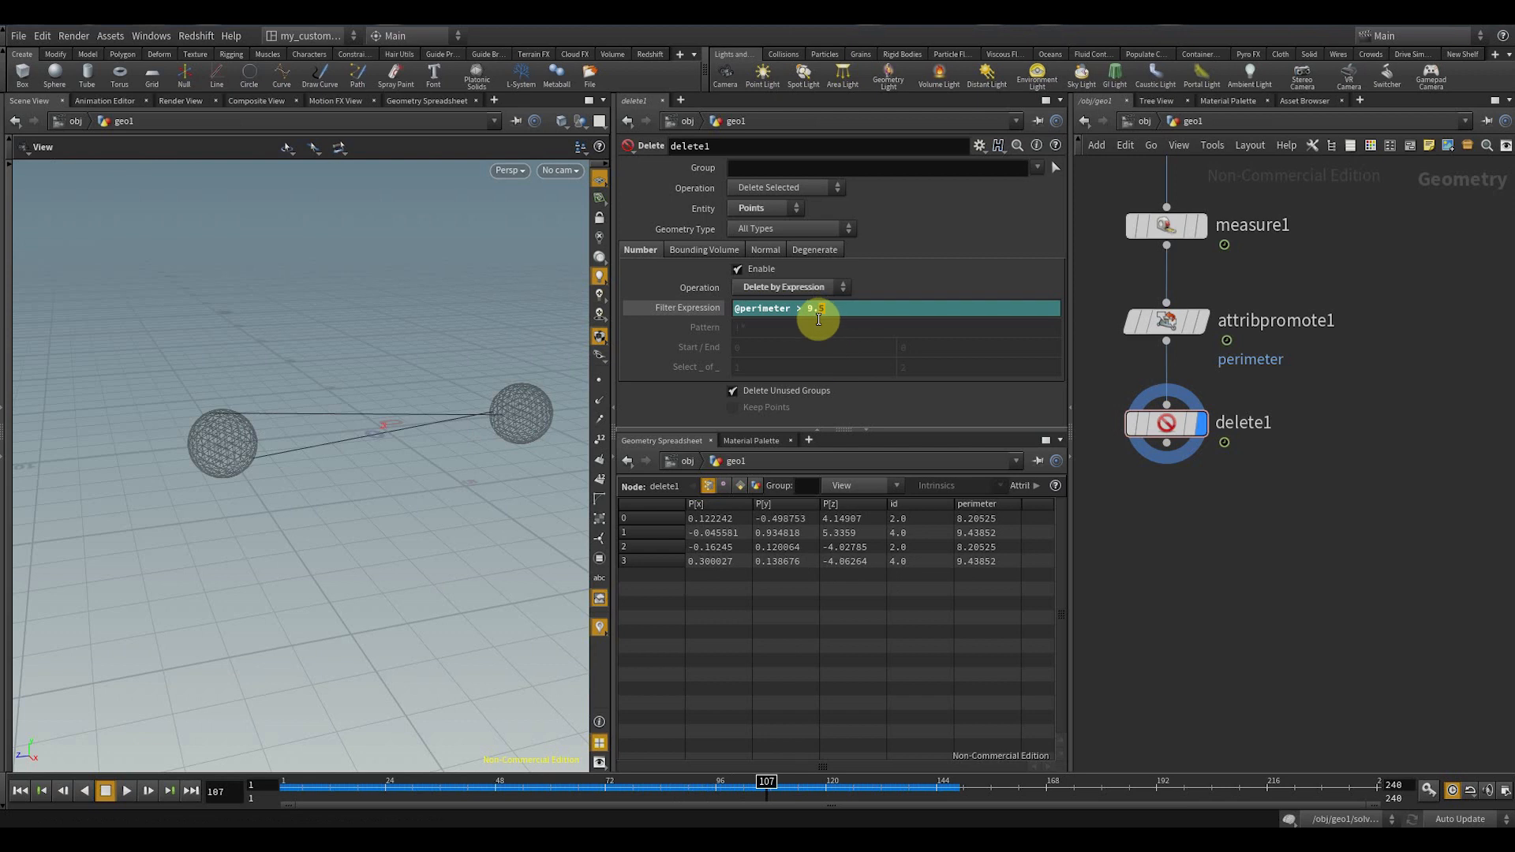
key(BackSpace)
key(BackSpace)
key(Return)
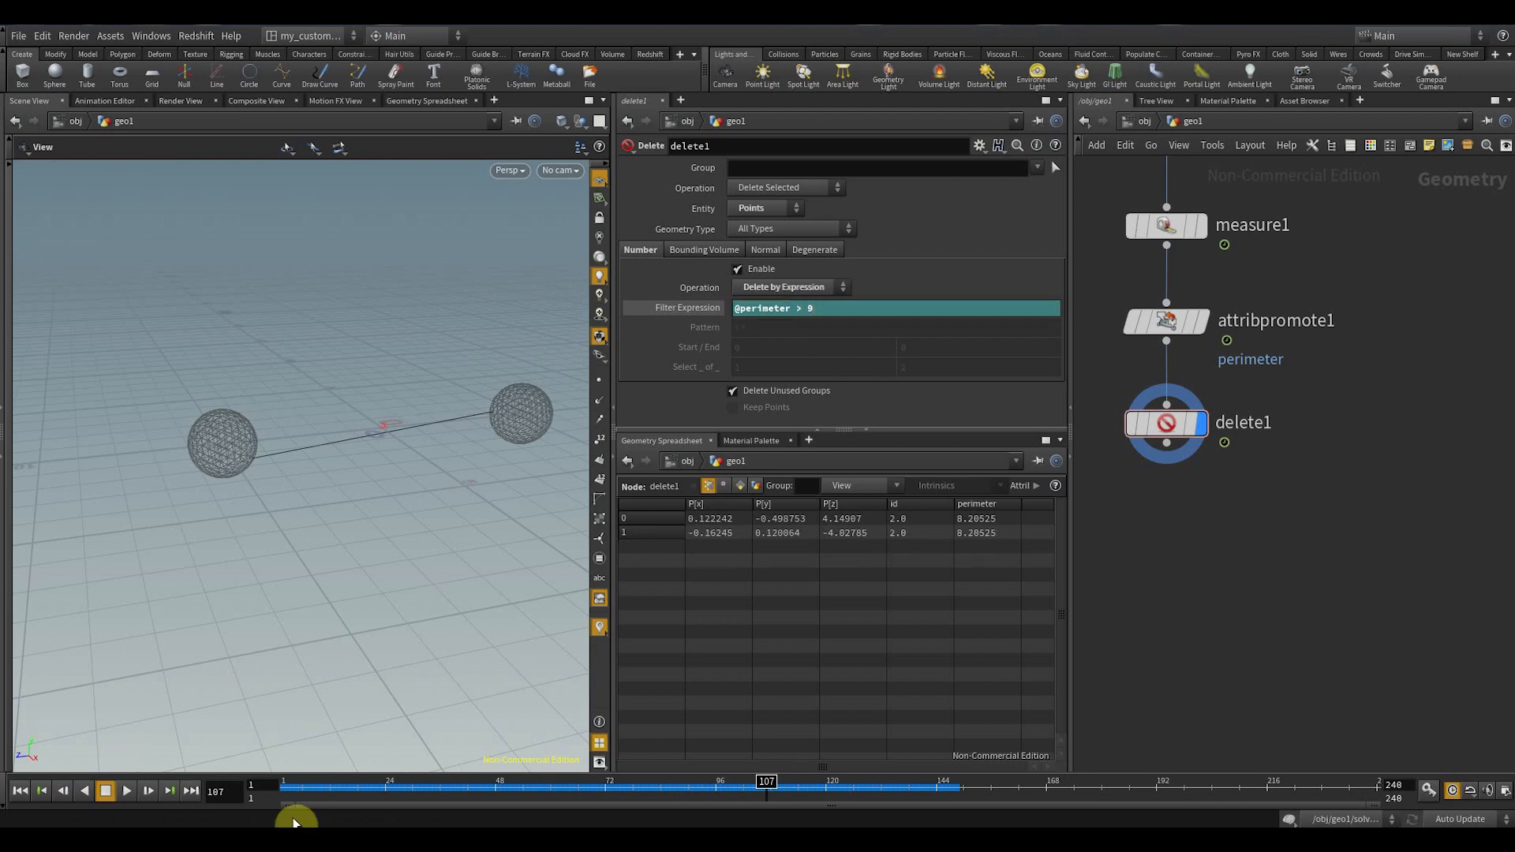
drag(399, 787, 555, 781)
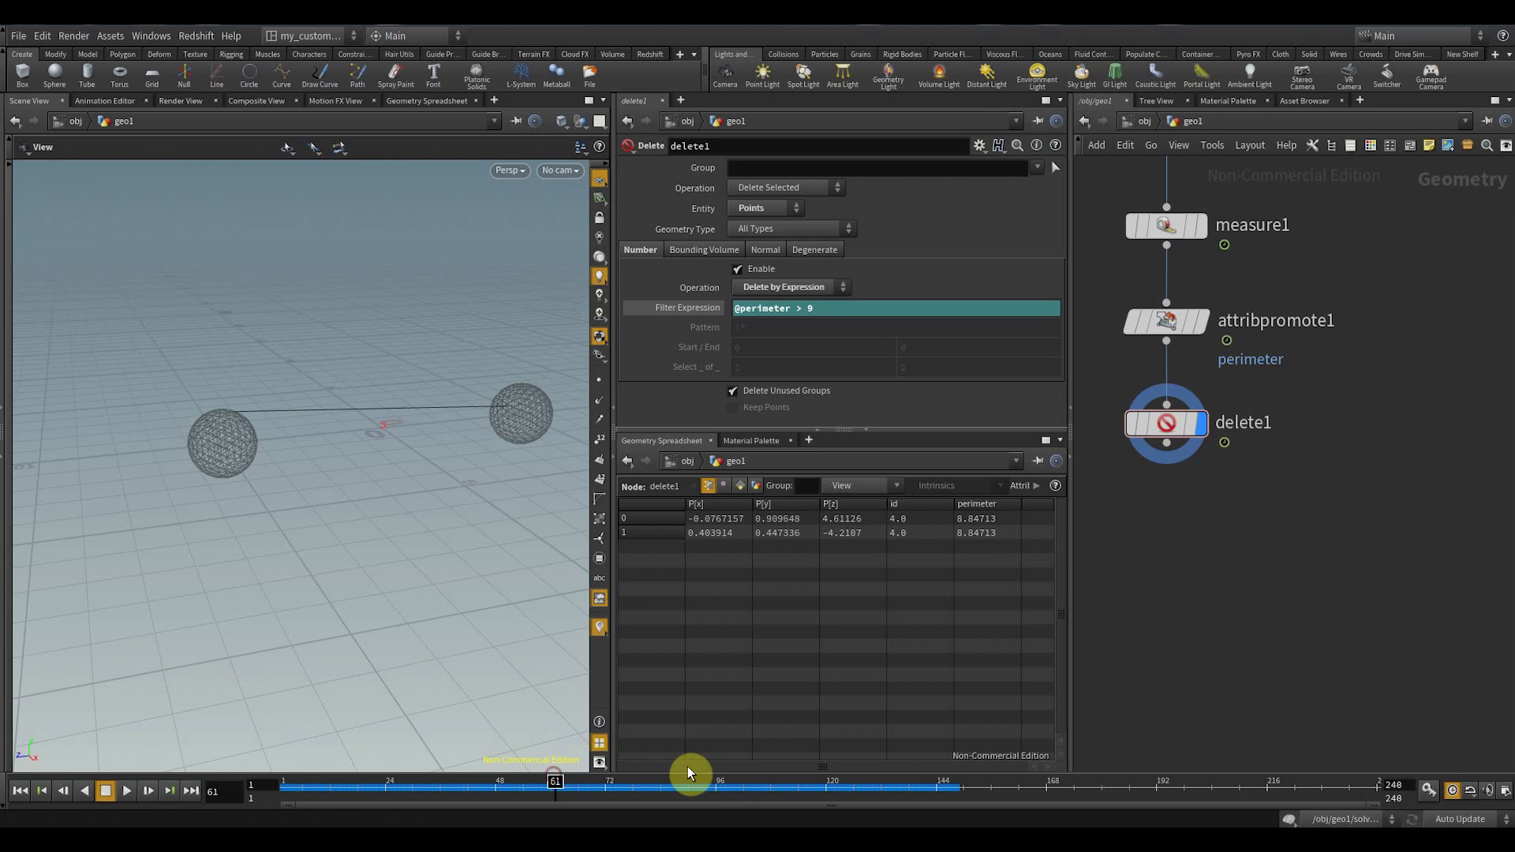
- Bypass delete1 so that all lines between the spheres pass through
scroll(1422, 652, down, 5)
middle_drag(1418, 657, 1284, 628)
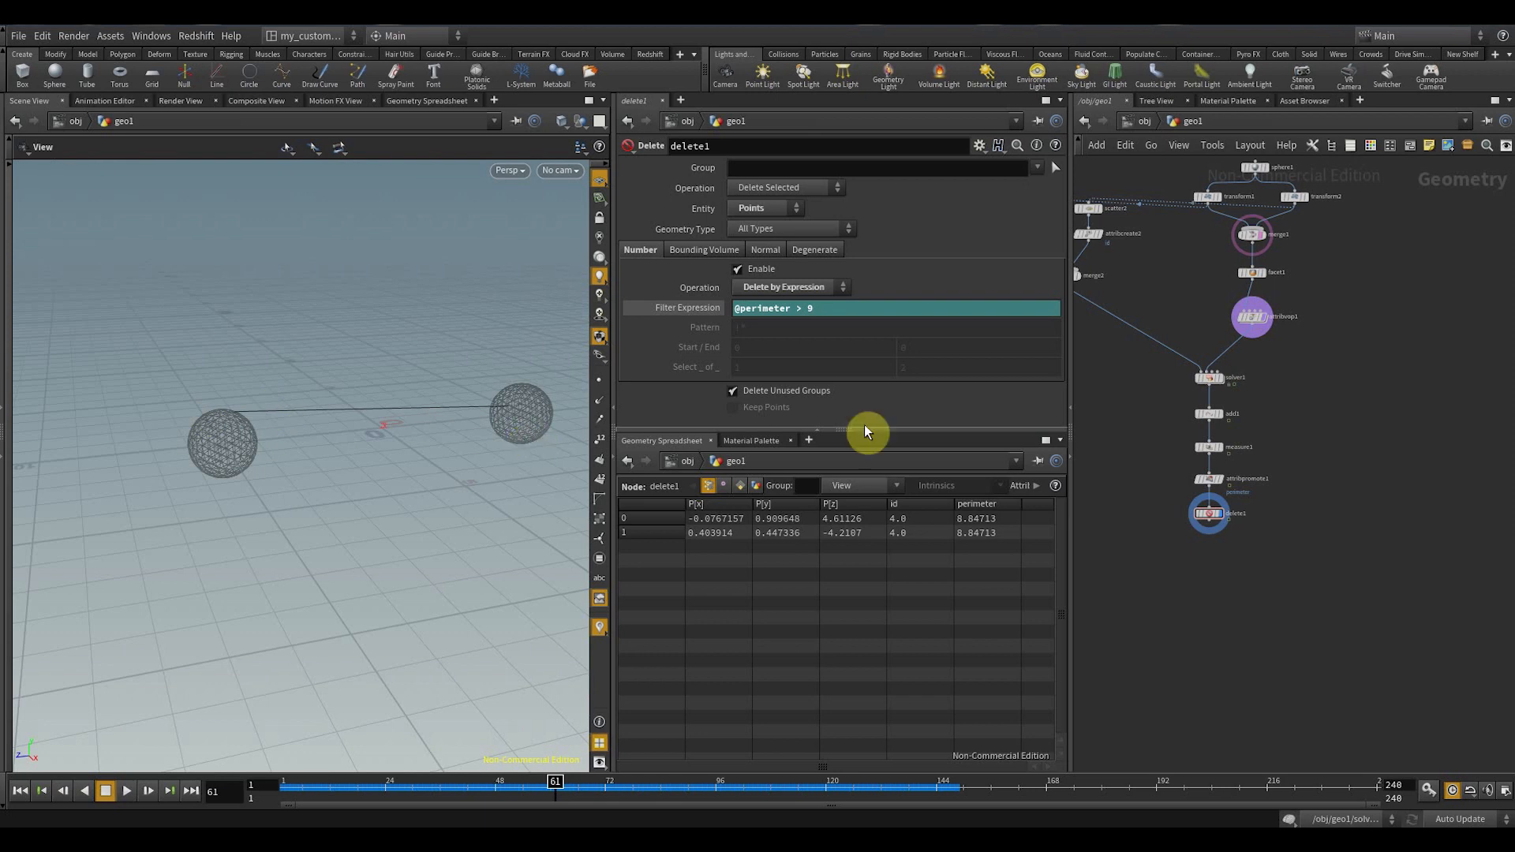
scroll(1237, 546, up, 5)
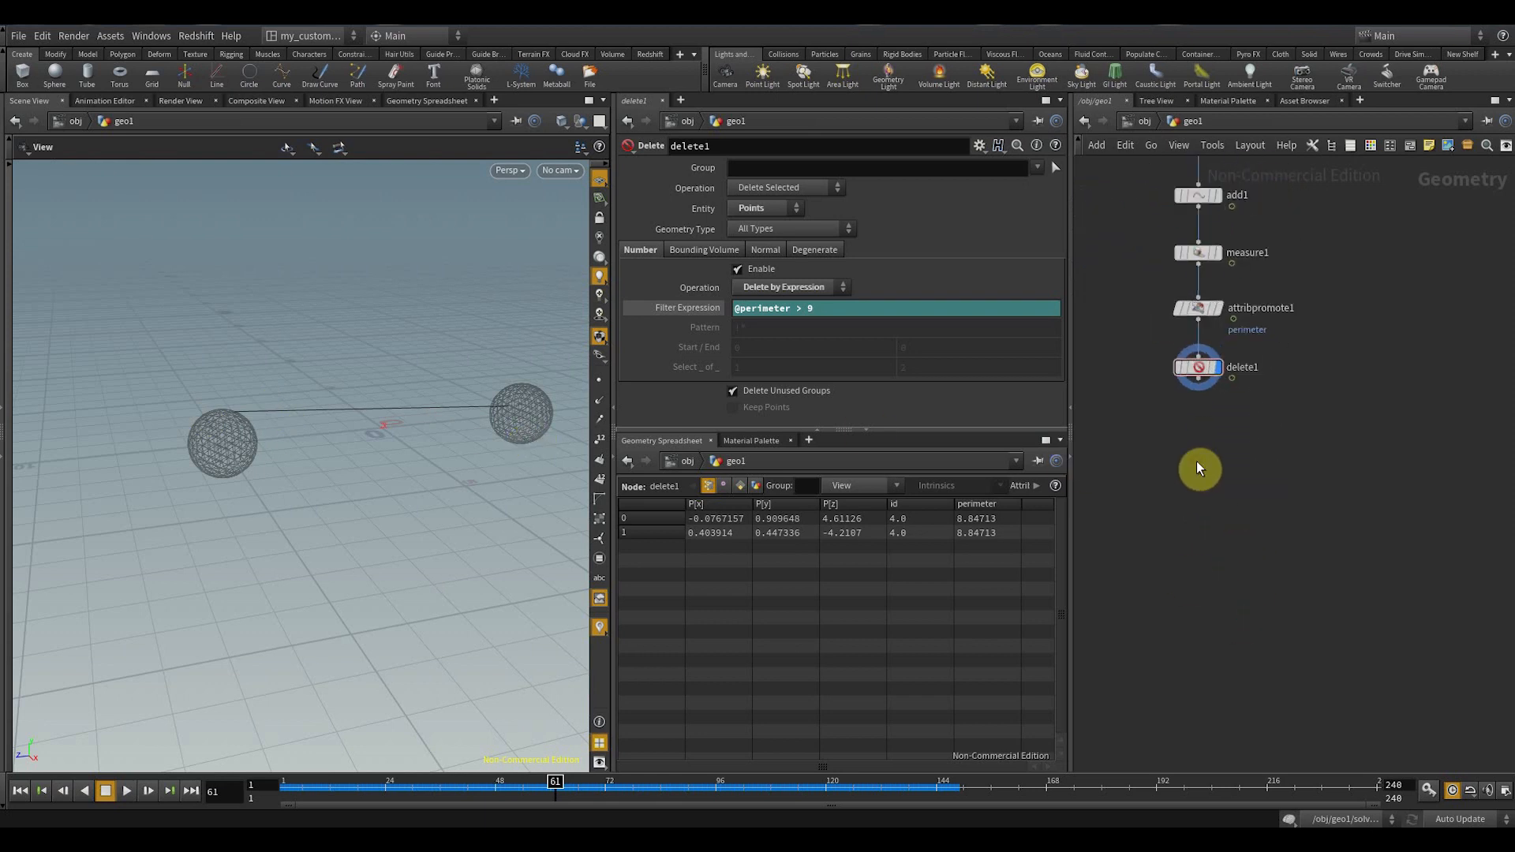
scroll(1235, 412, up, 3)
mouse_move(1190, 412)
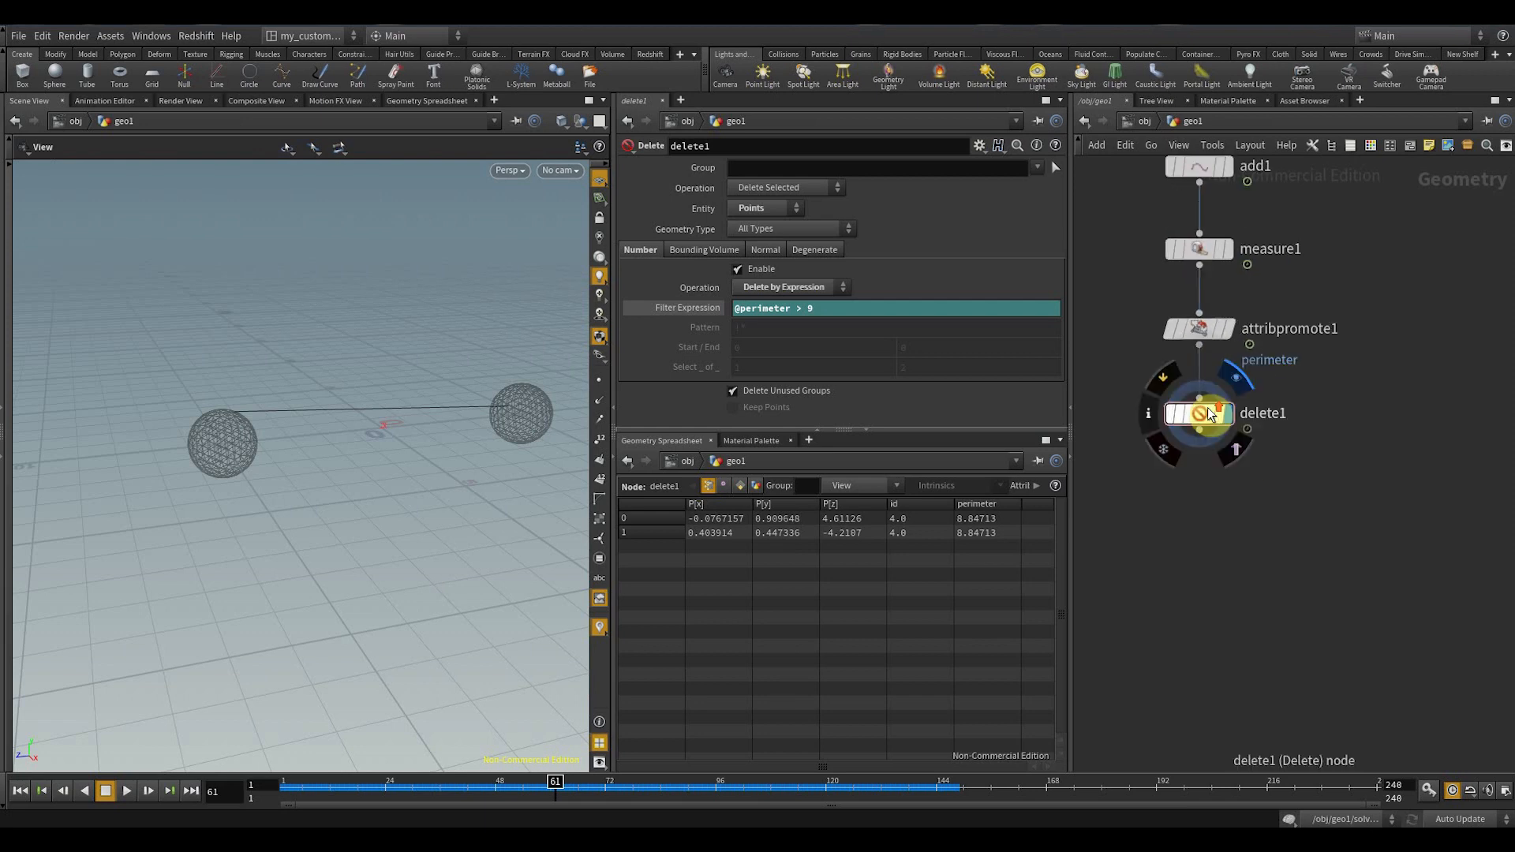
click(1163, 386)
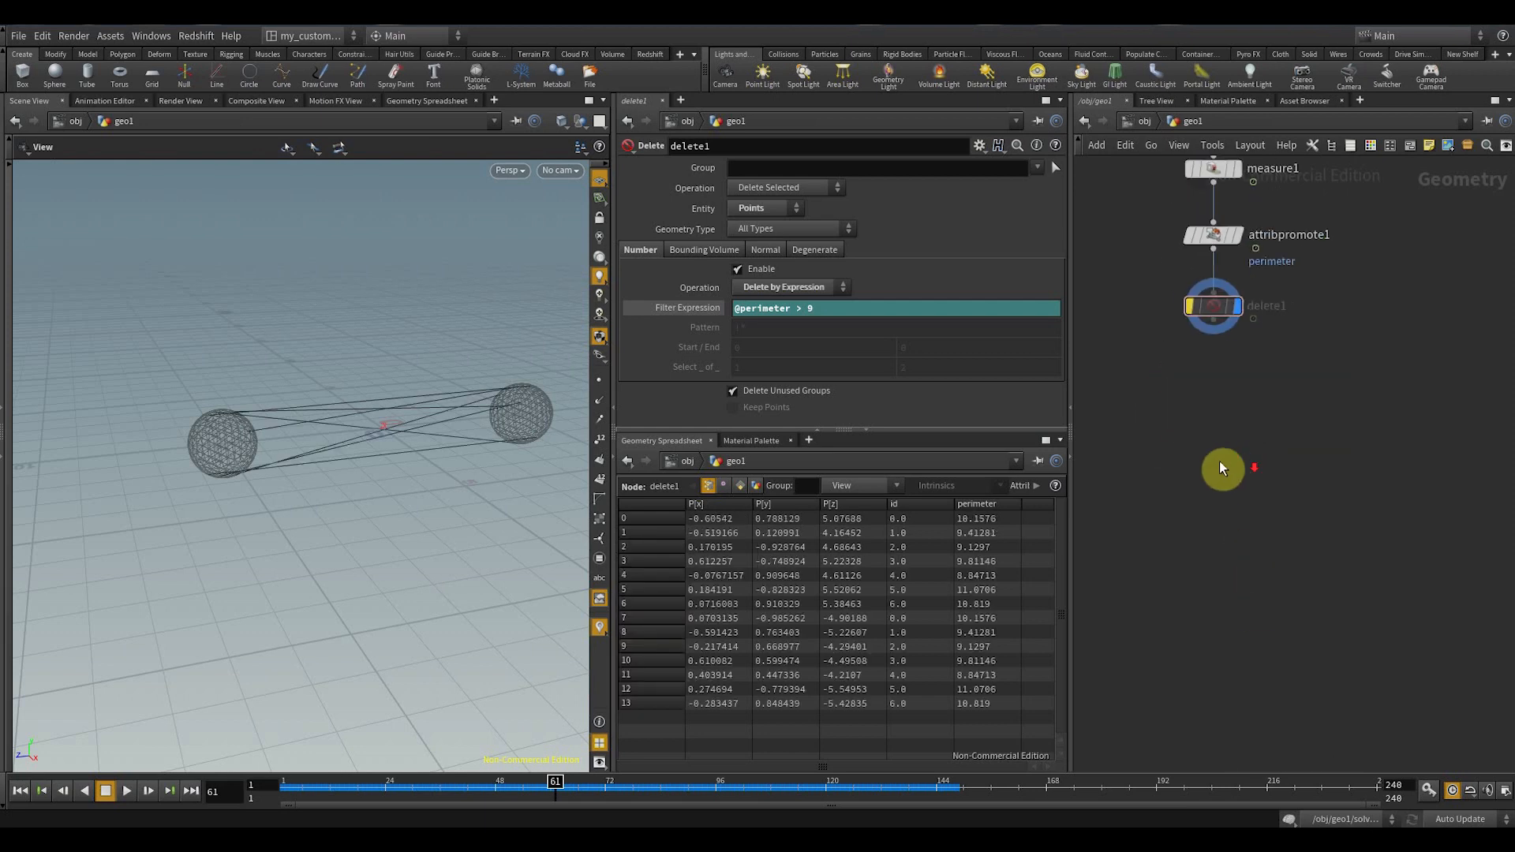
- Add a For-Each Primitive block and place it directly below delete1
key(Tab)
text(for)
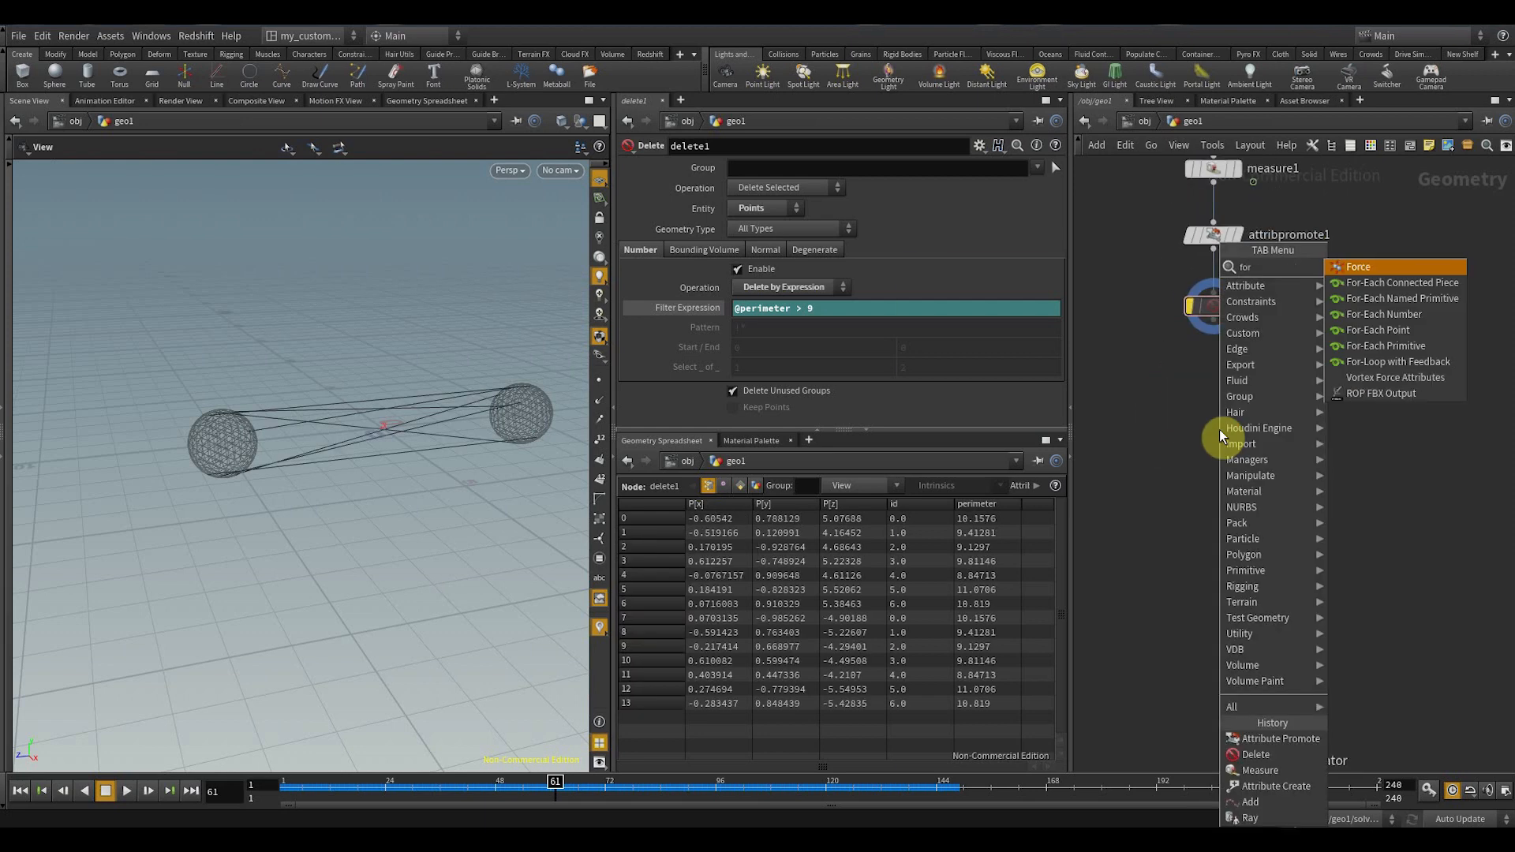
key(Down)
key(Down)
key(Down)
key(Down)
key(Down)
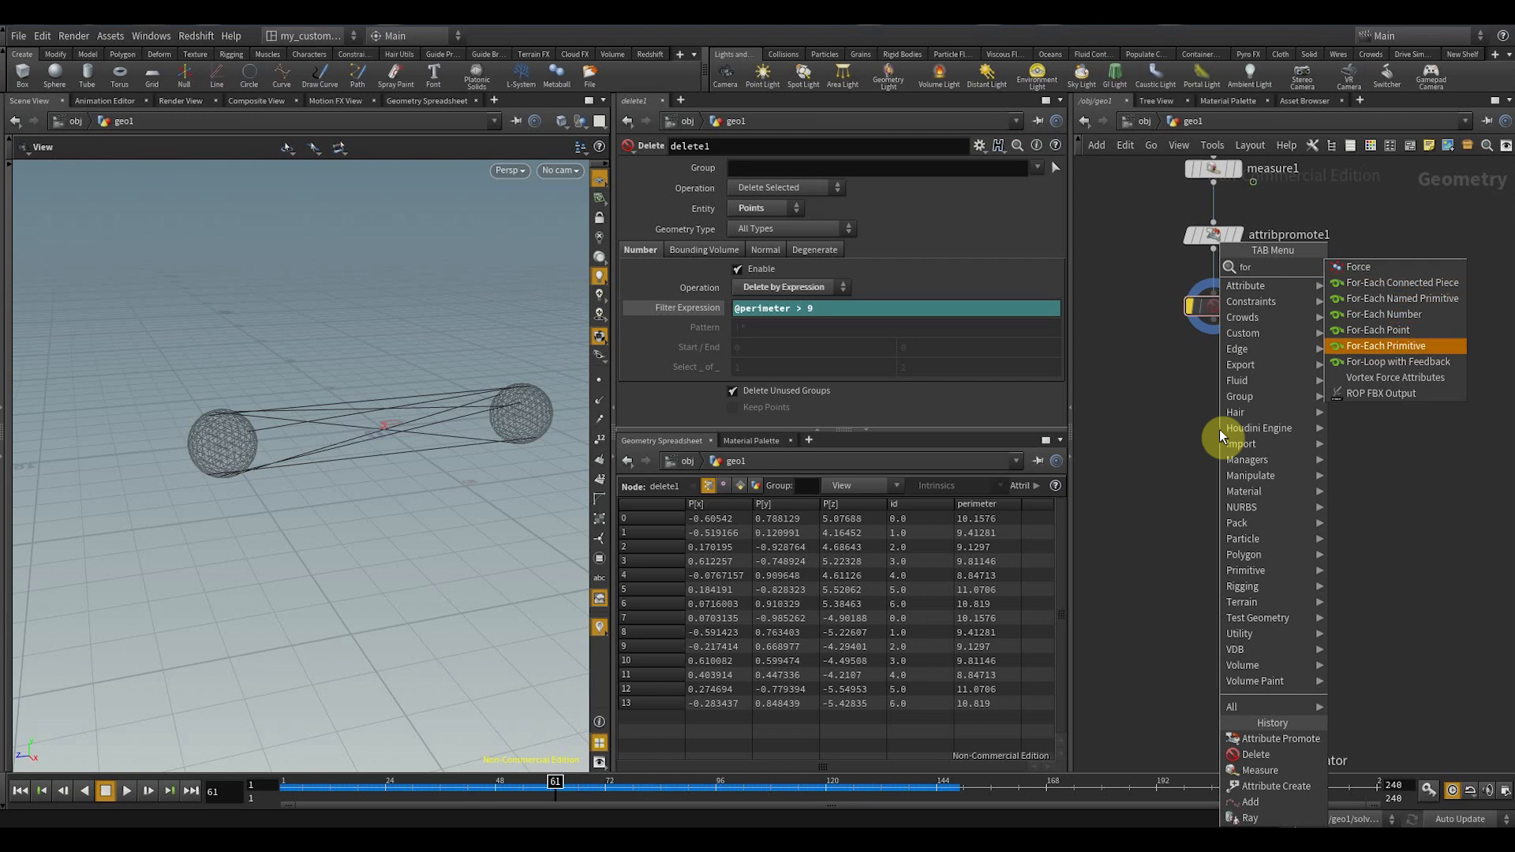
key(Return)
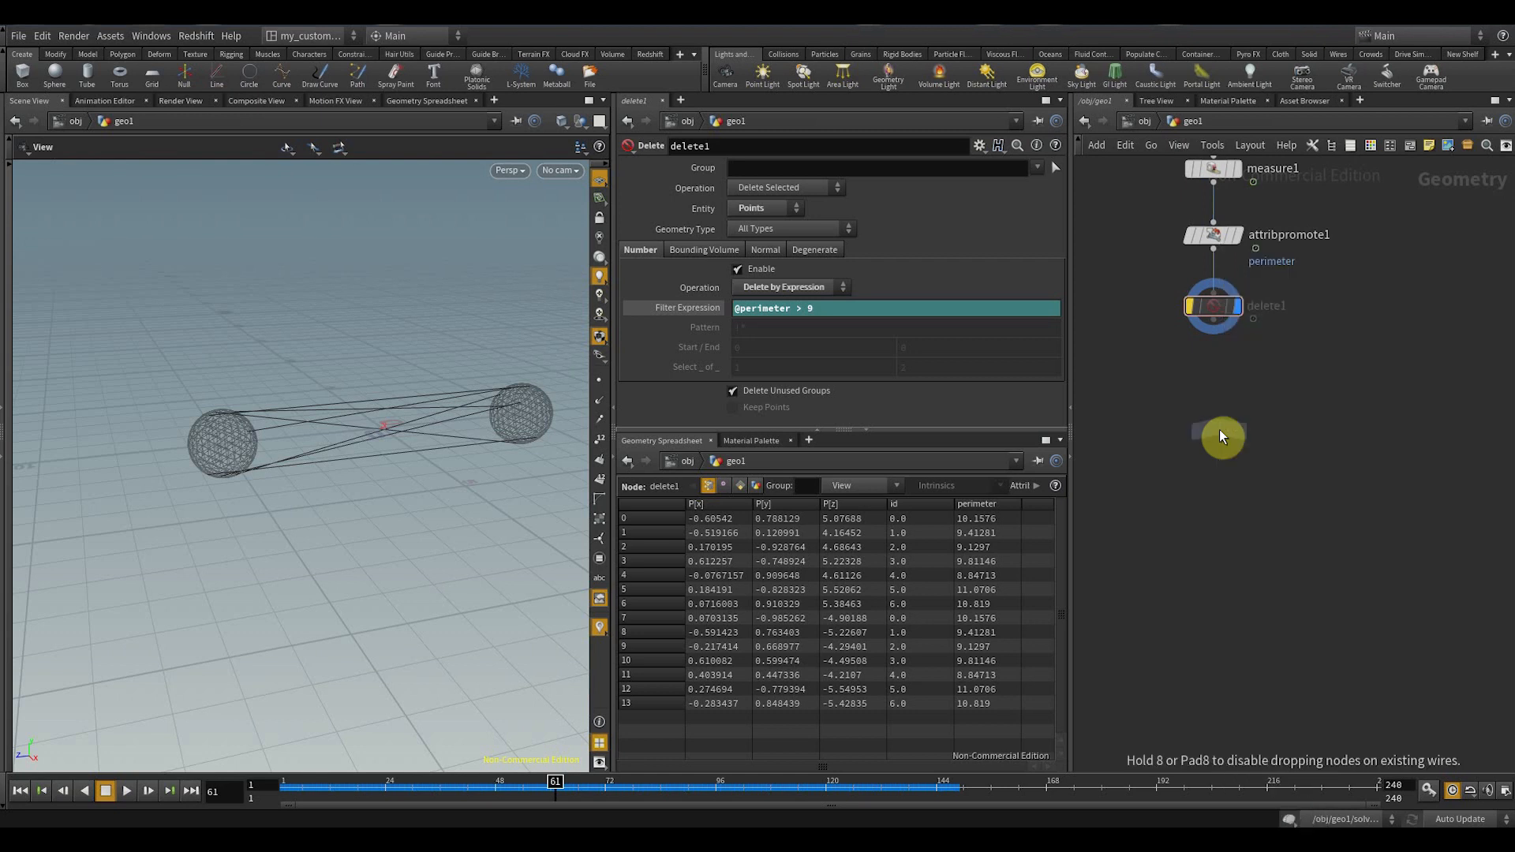
click(1220, 429)
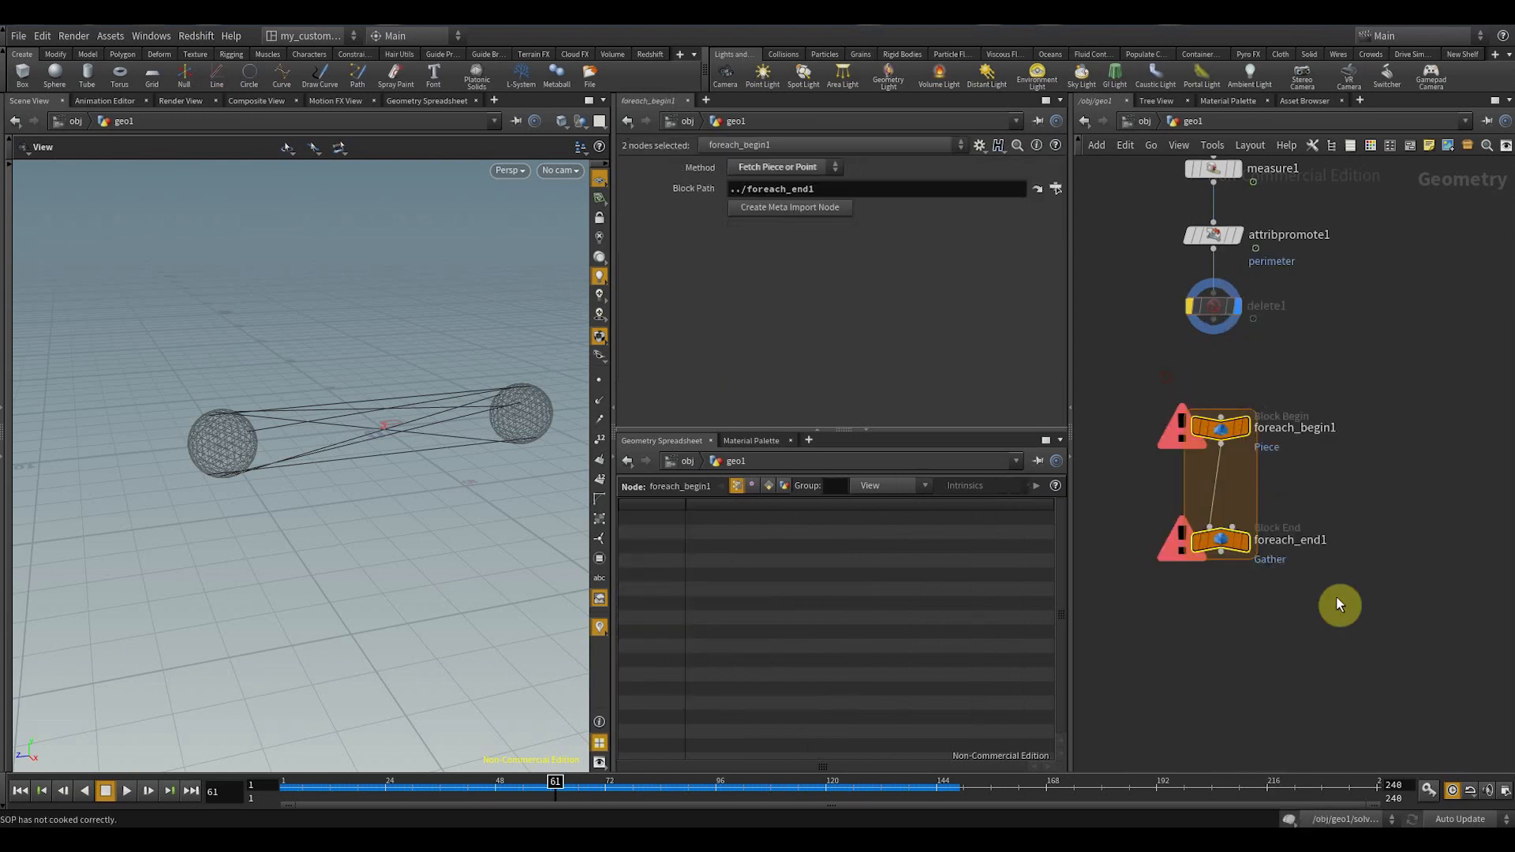
drag(1236, 438, 1216, 414)
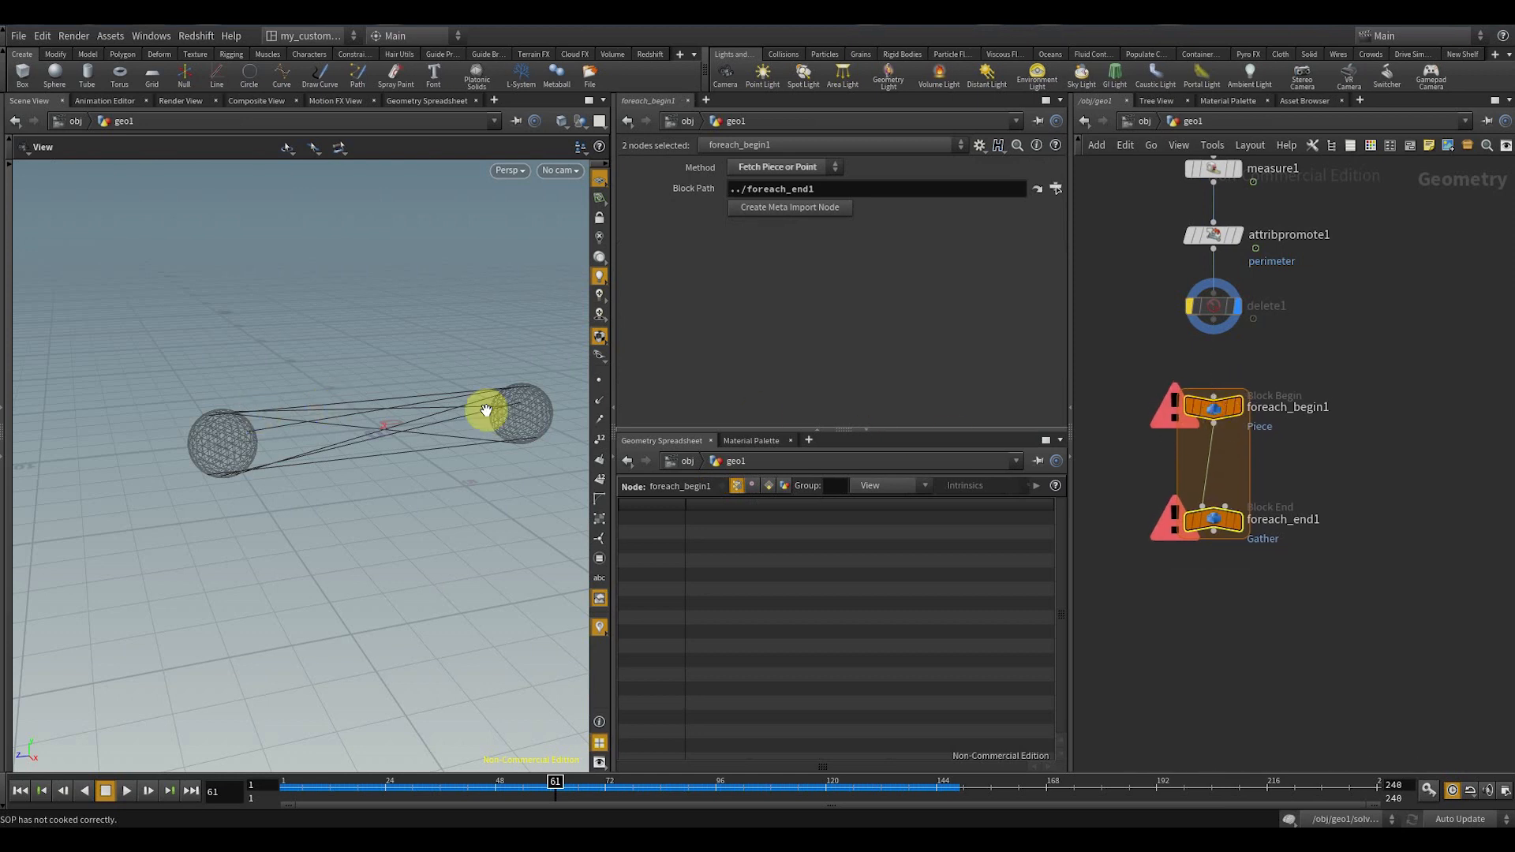
- Check attribpromote1's geometry info and connect delete1's output to the input of foreach_begin1
middle_drag(1129, 324, 1120, 363)
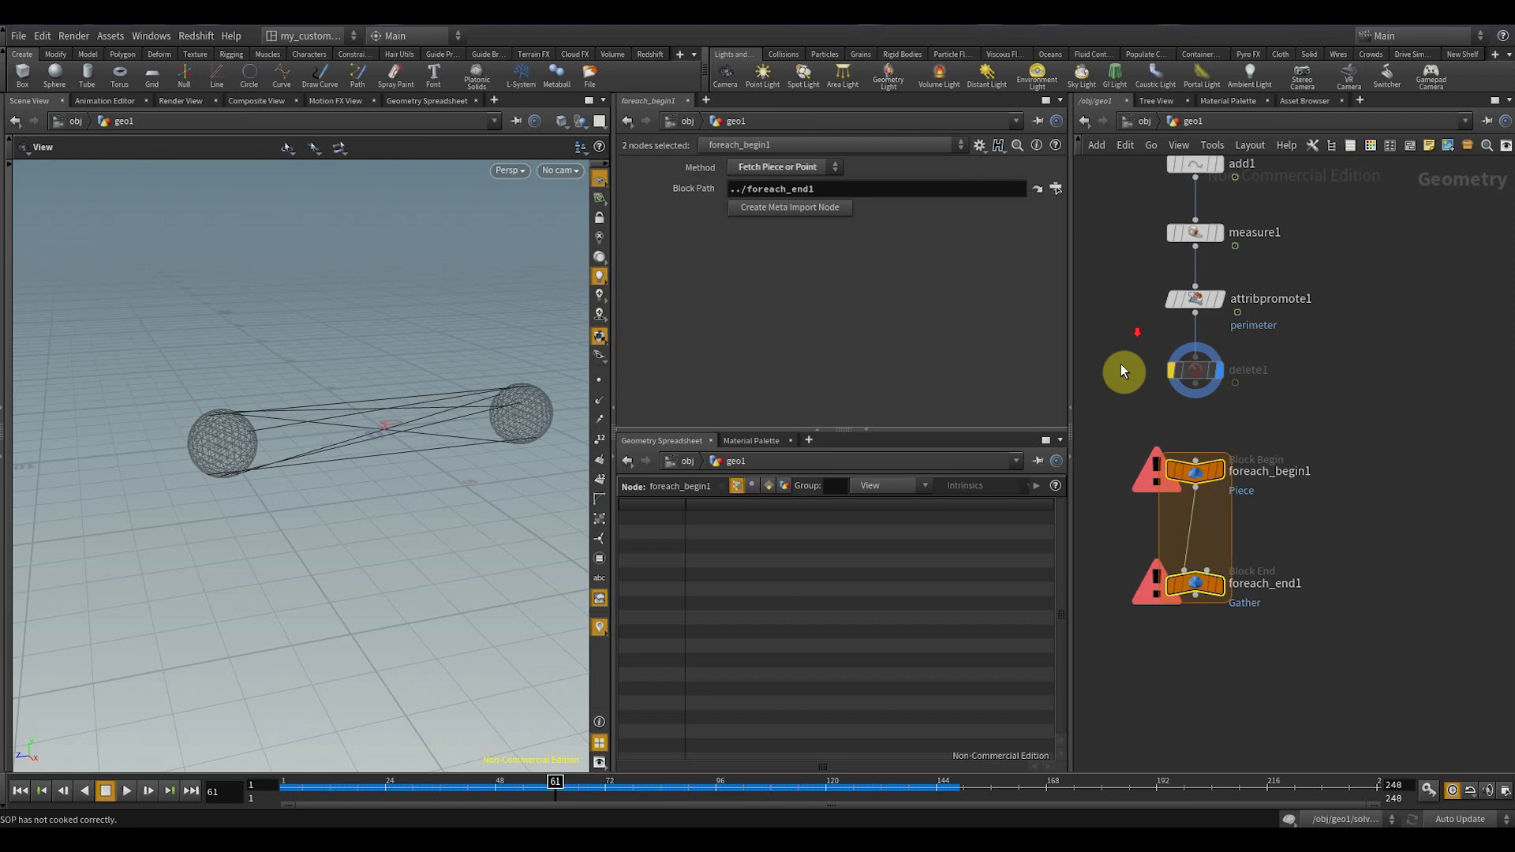
middle_click(1195, 296)
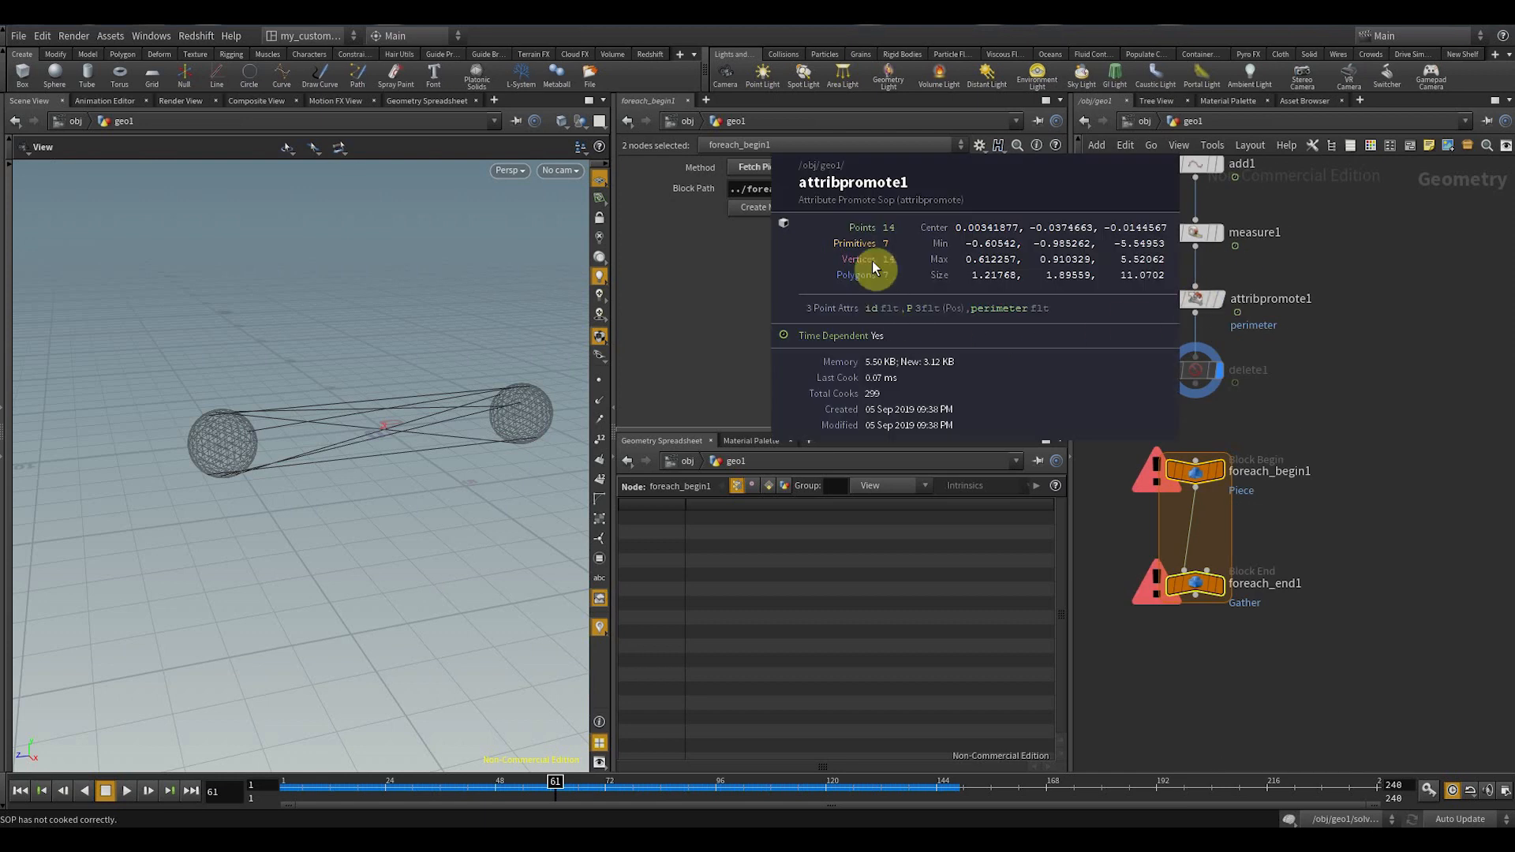
scroll(1295, 480, up, 3)
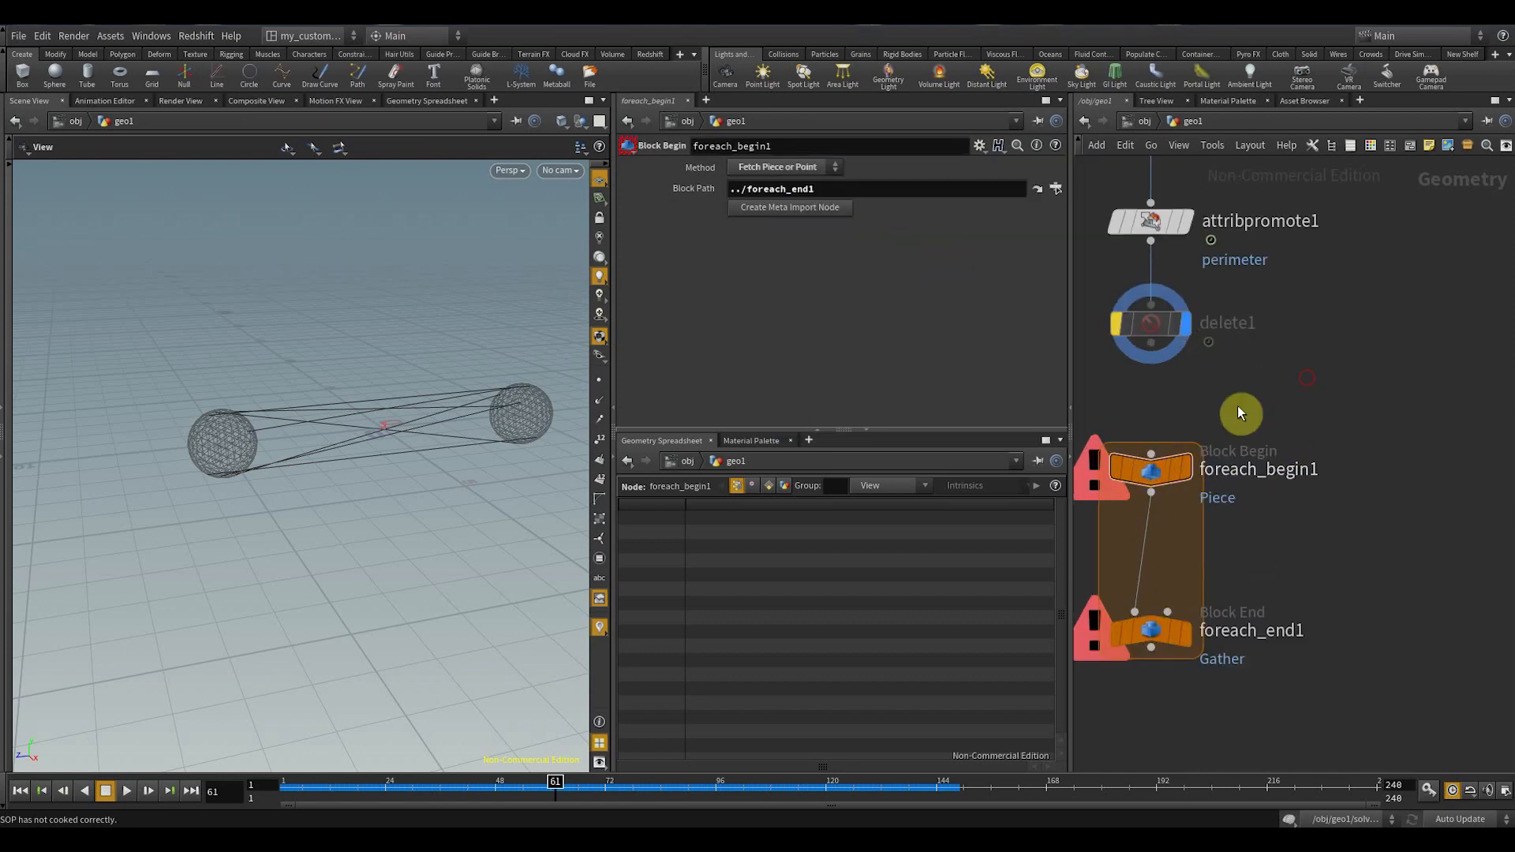
drag(1153, 352, 1151, 450)
middle_drag(1175, 673, 1224, 552)
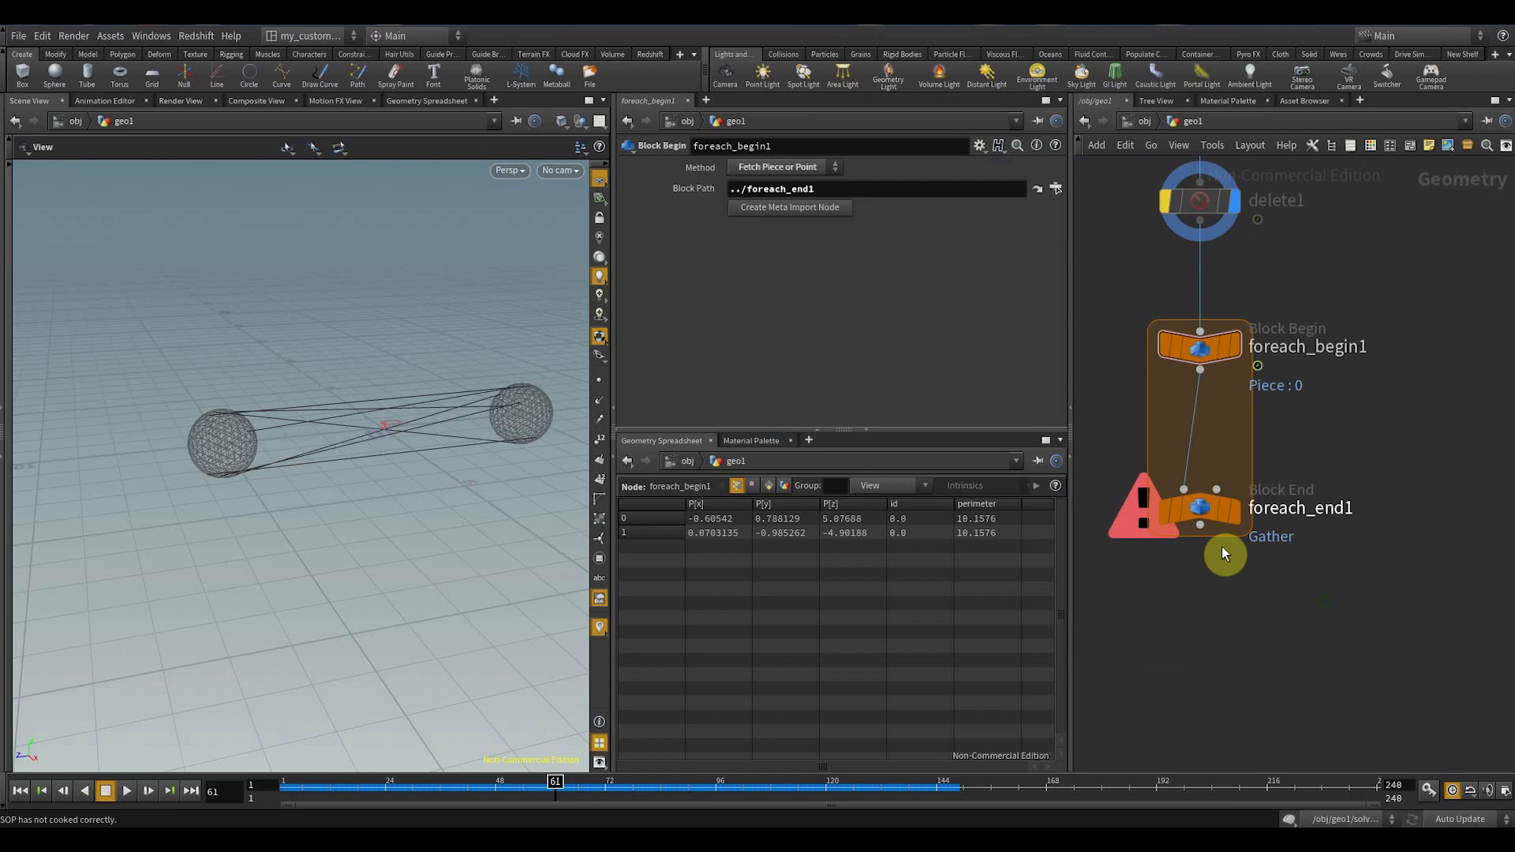
- Display foreach_end1 and foreach_begin1 in turn to compare the gathered lines with a single loop piece
click(1207, 512)
key(r)
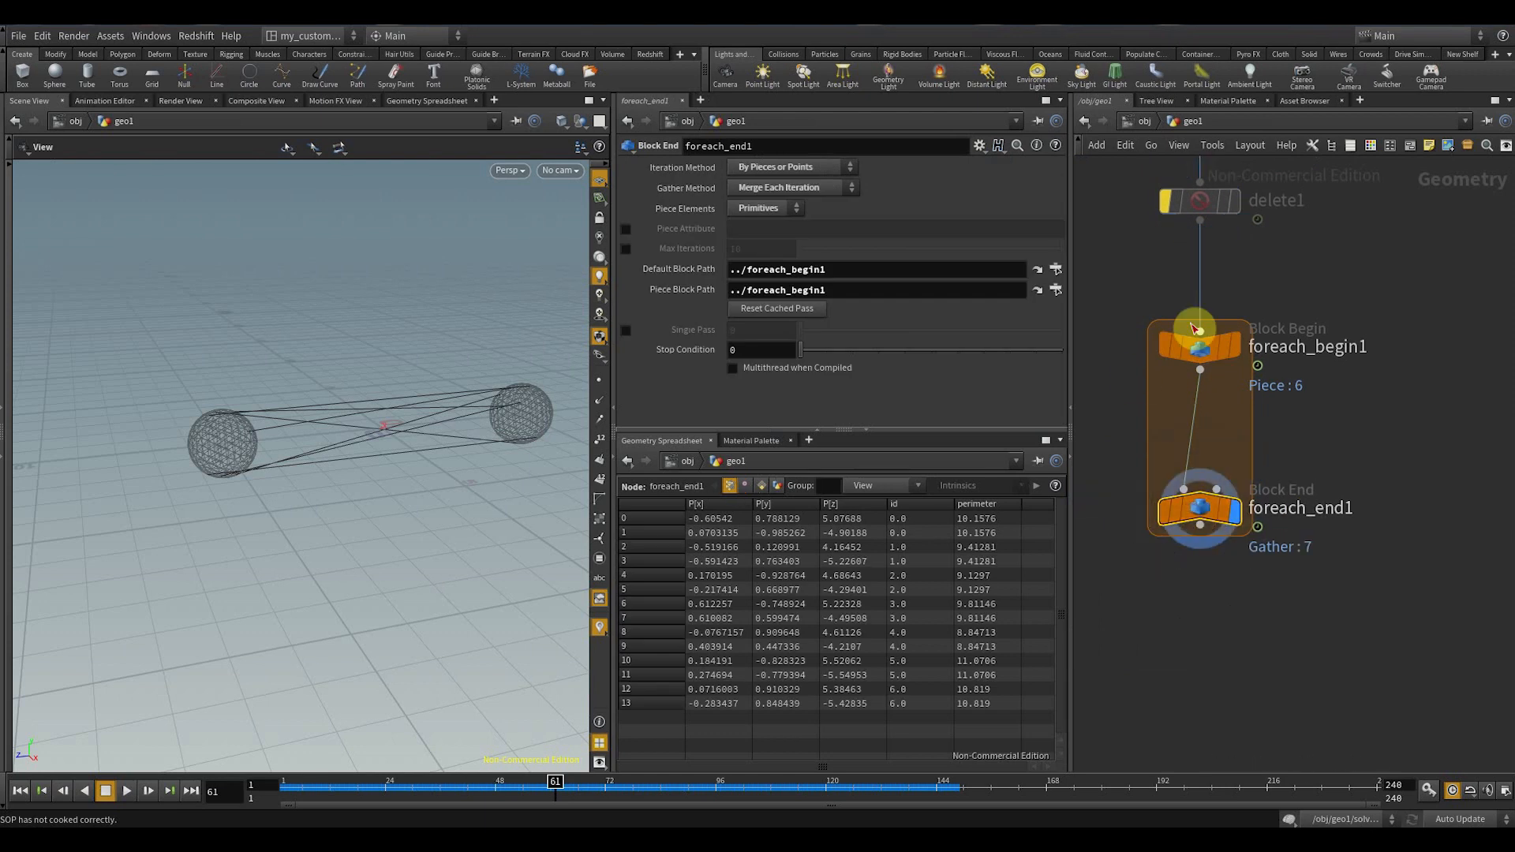
drag(334, 437, 222, 450)
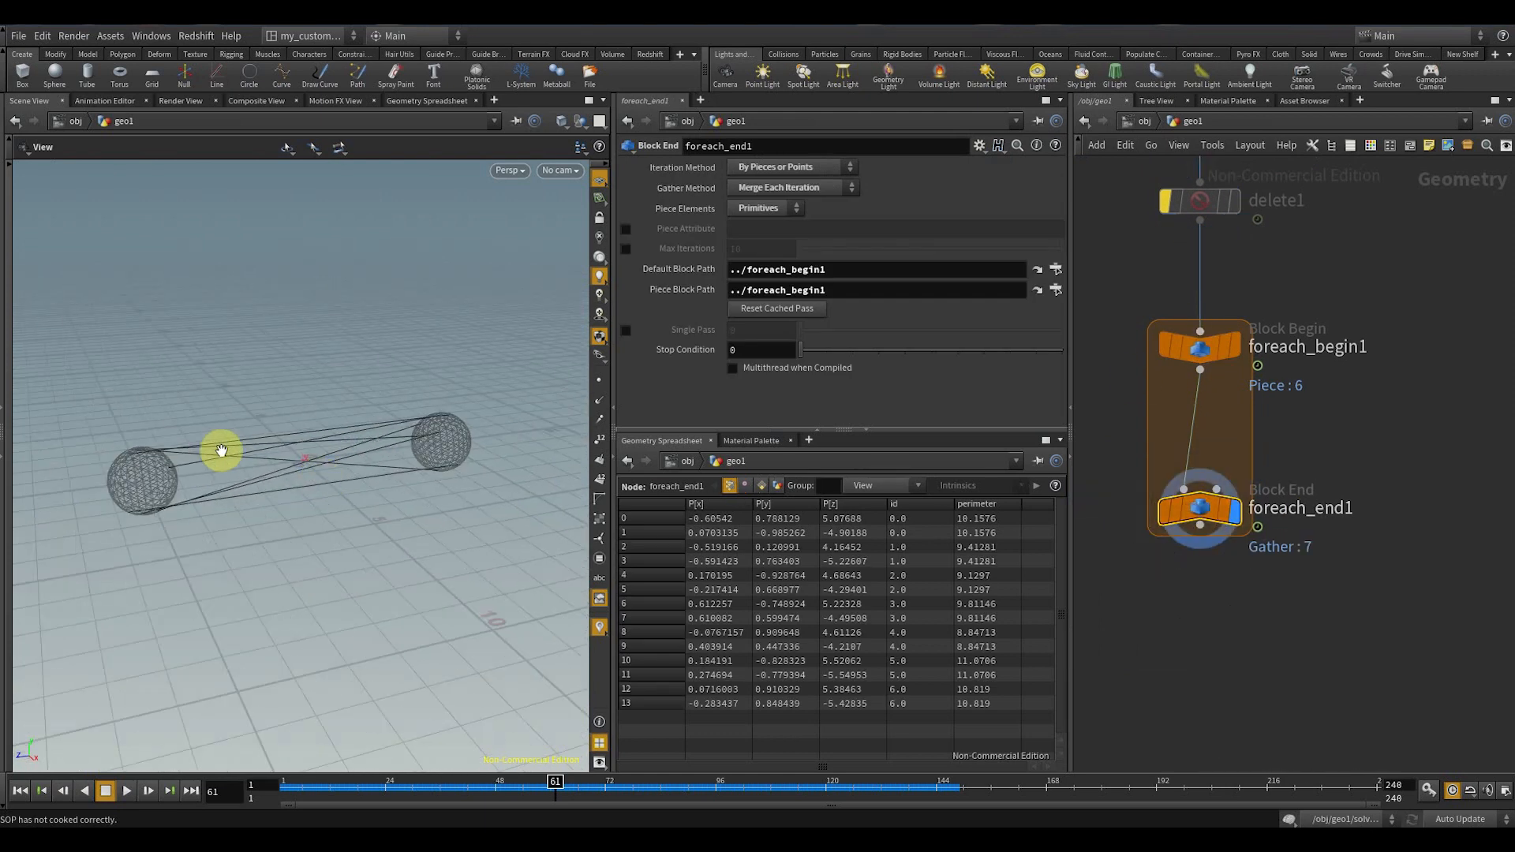
click(1204, 352)
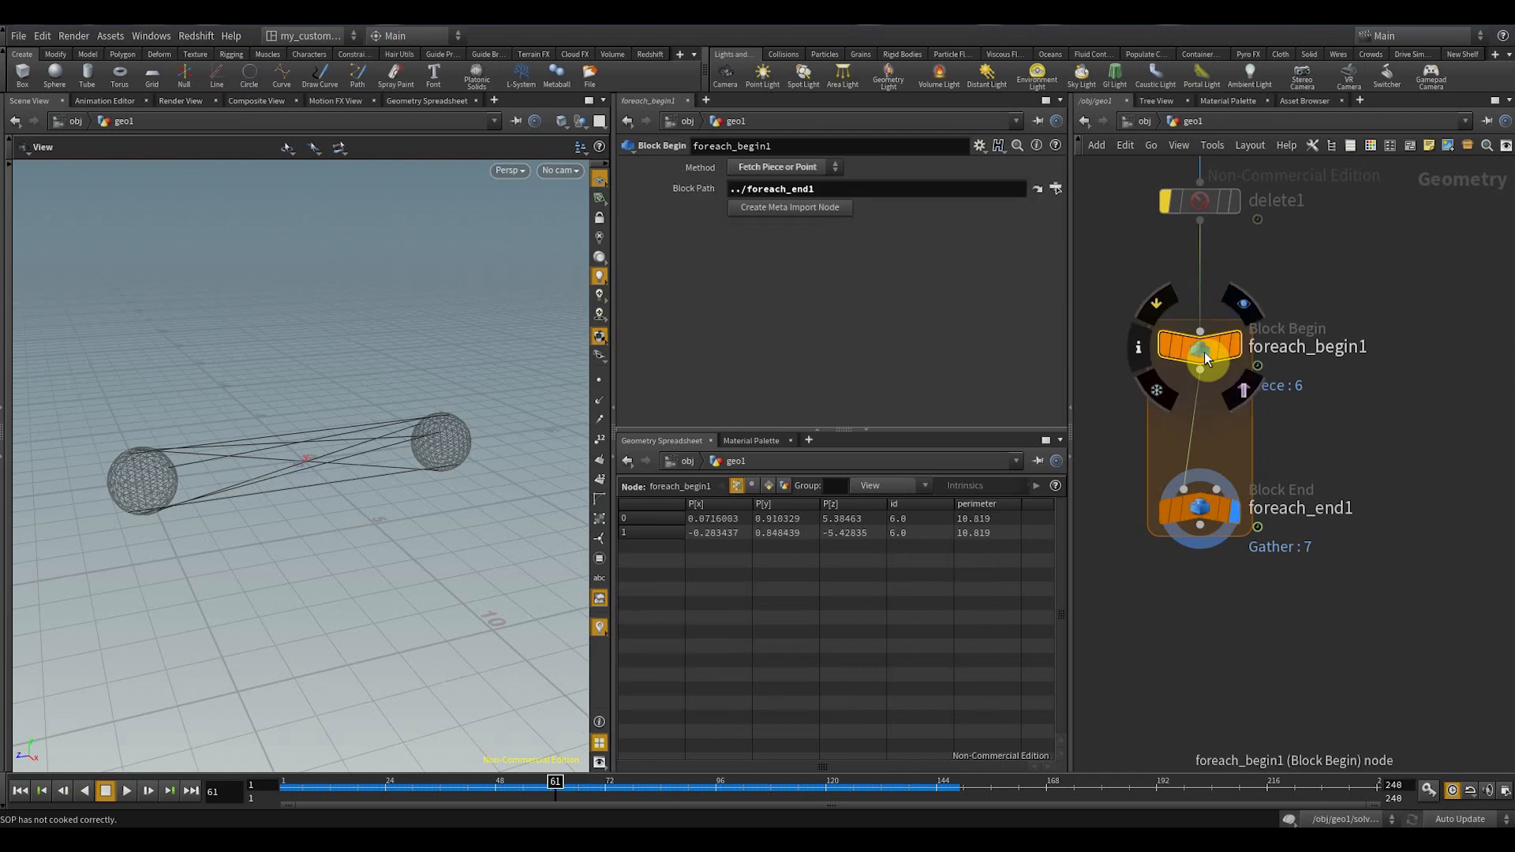
key(r)
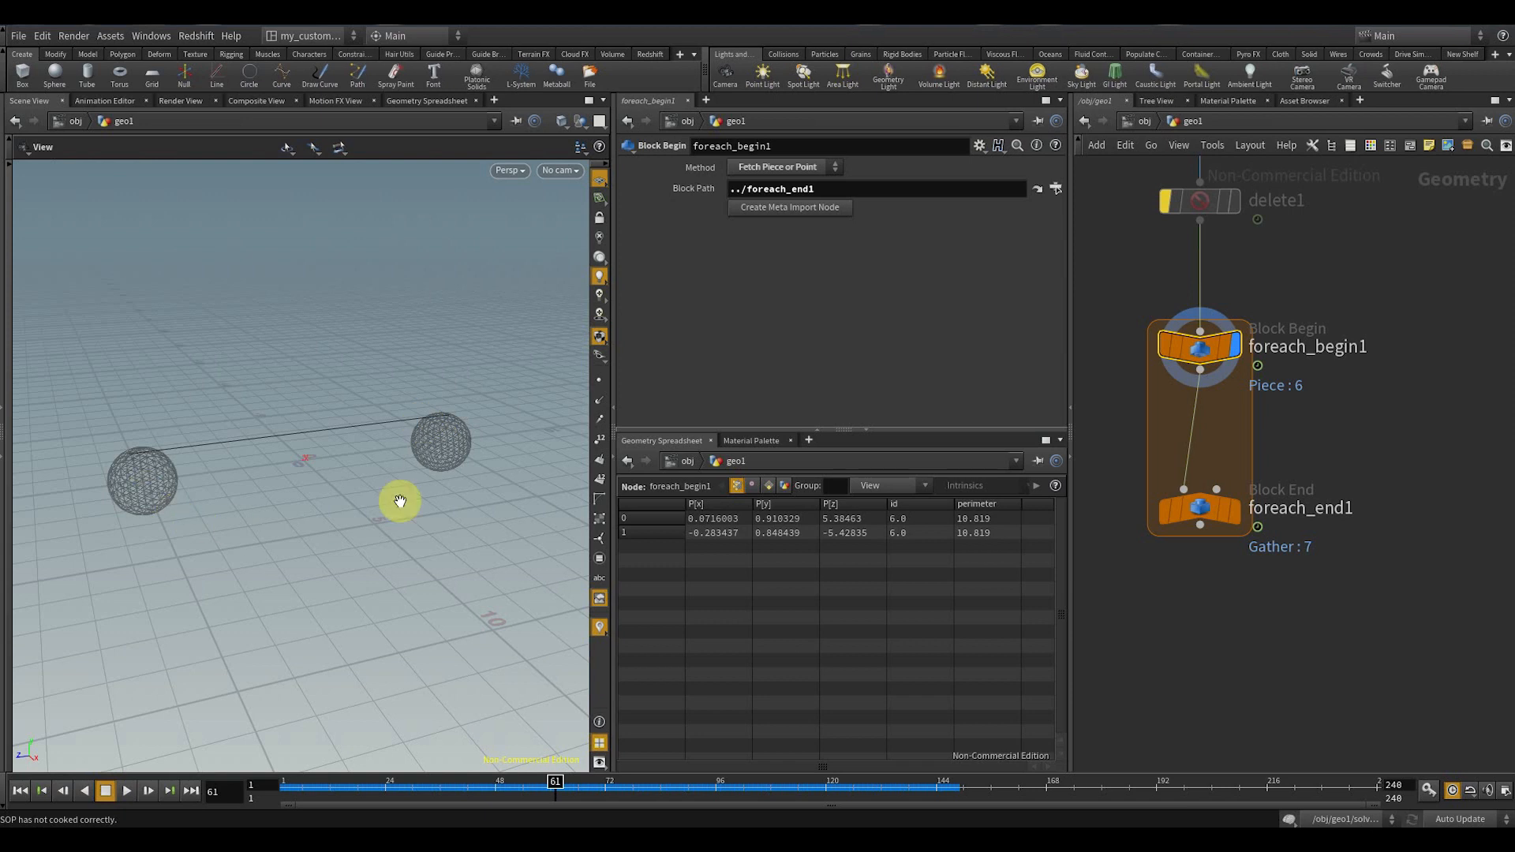
- Move foreach_end1 farther below foreach_begin1 and make it the displayed node
drag(1193, 514, 1205, 635)
click(1204, 640)
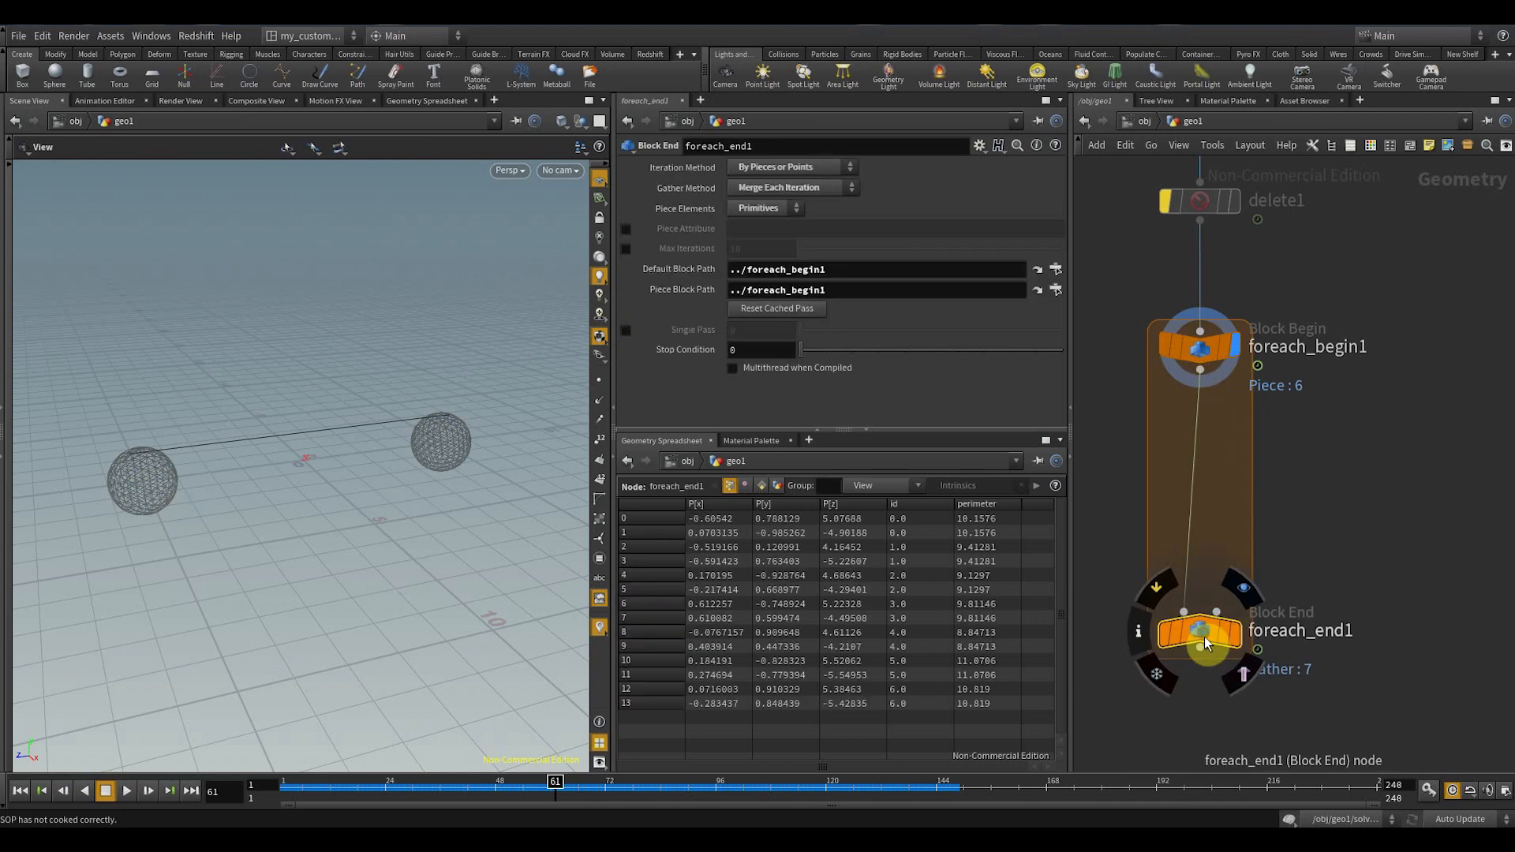
key(r)
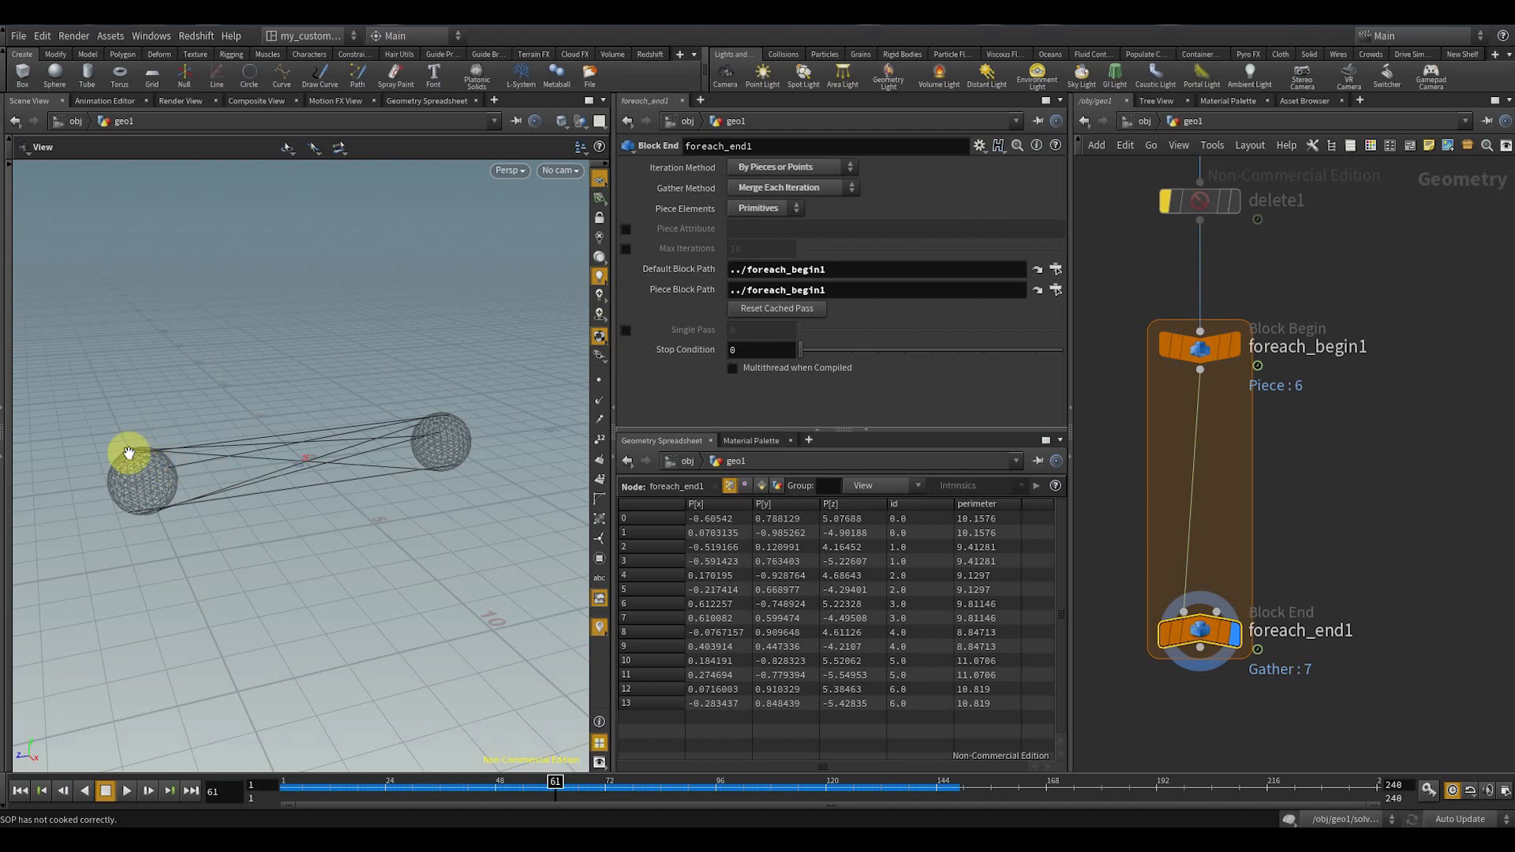
middle_drag(276, 453, 294, 447)
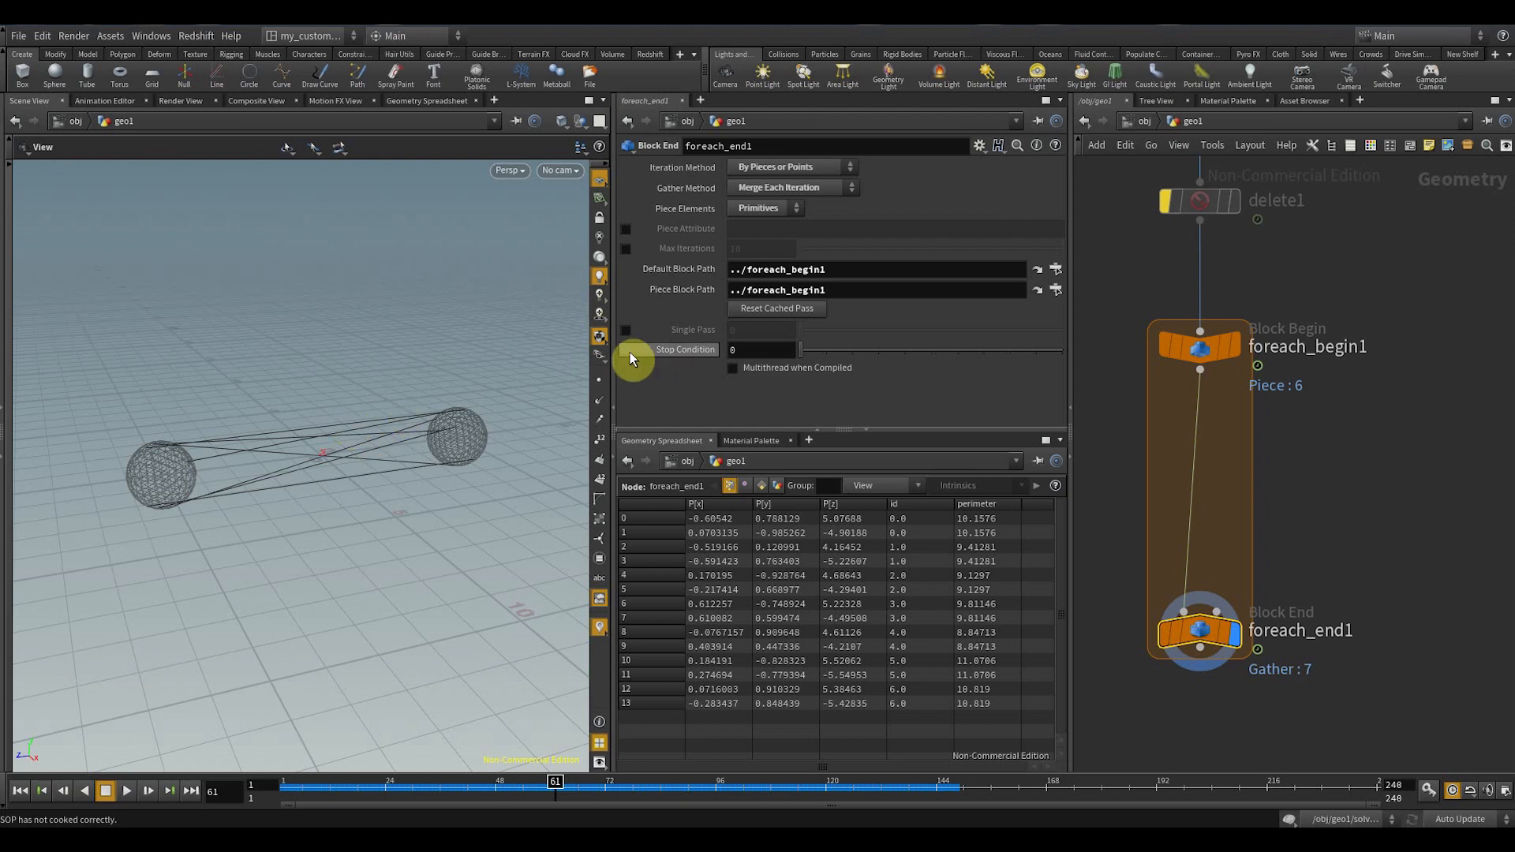
- Try the Single Pass option on foreach_end1 to preview individual iterations, and turn it off again
click(626, 329)
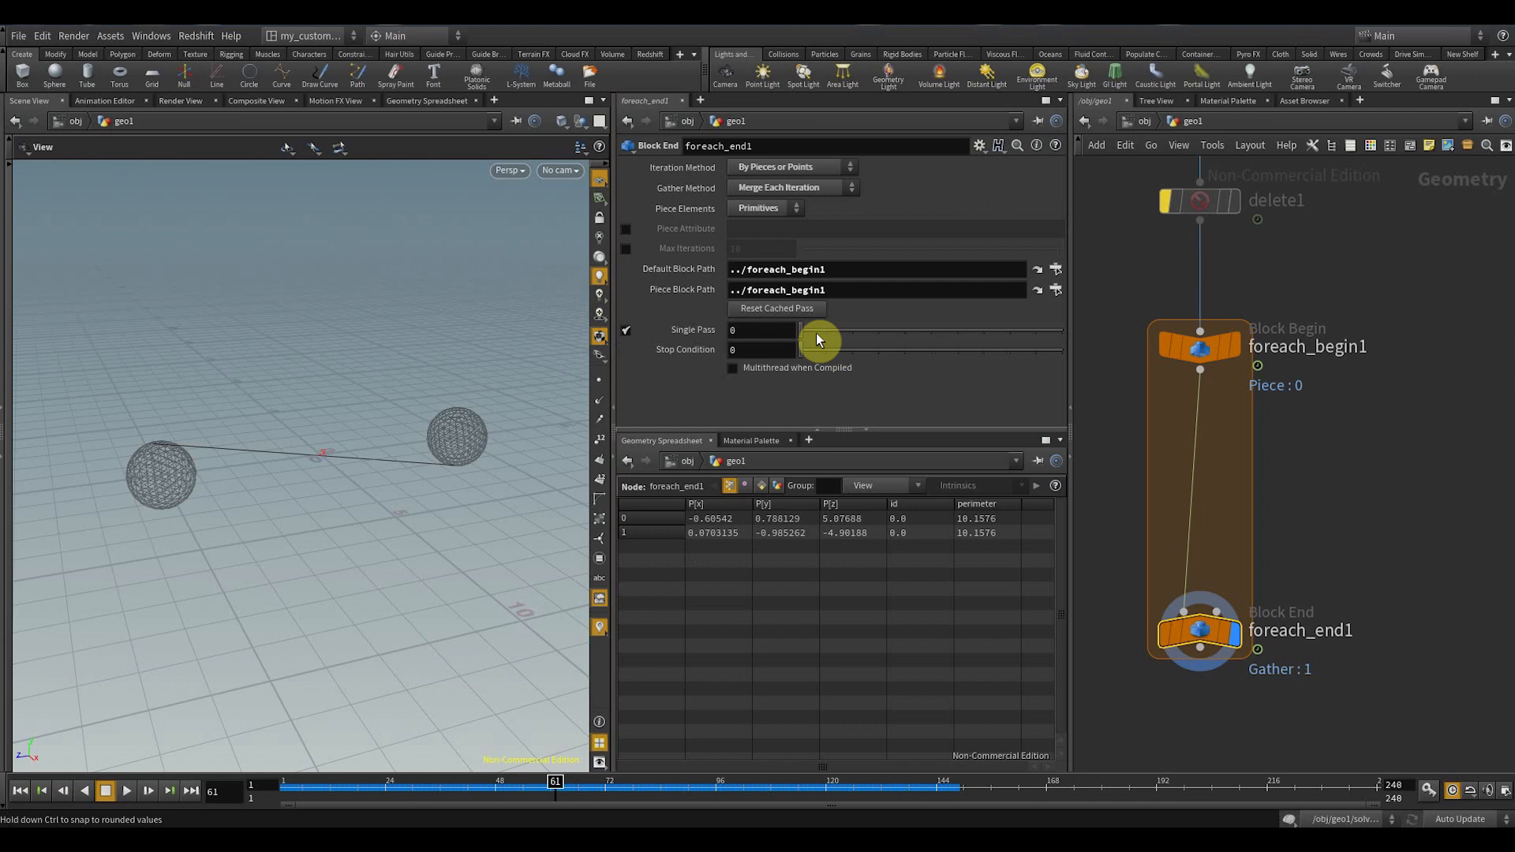
click(626, 329)
click(626, 329)
drag(809, 338, 581, 348)
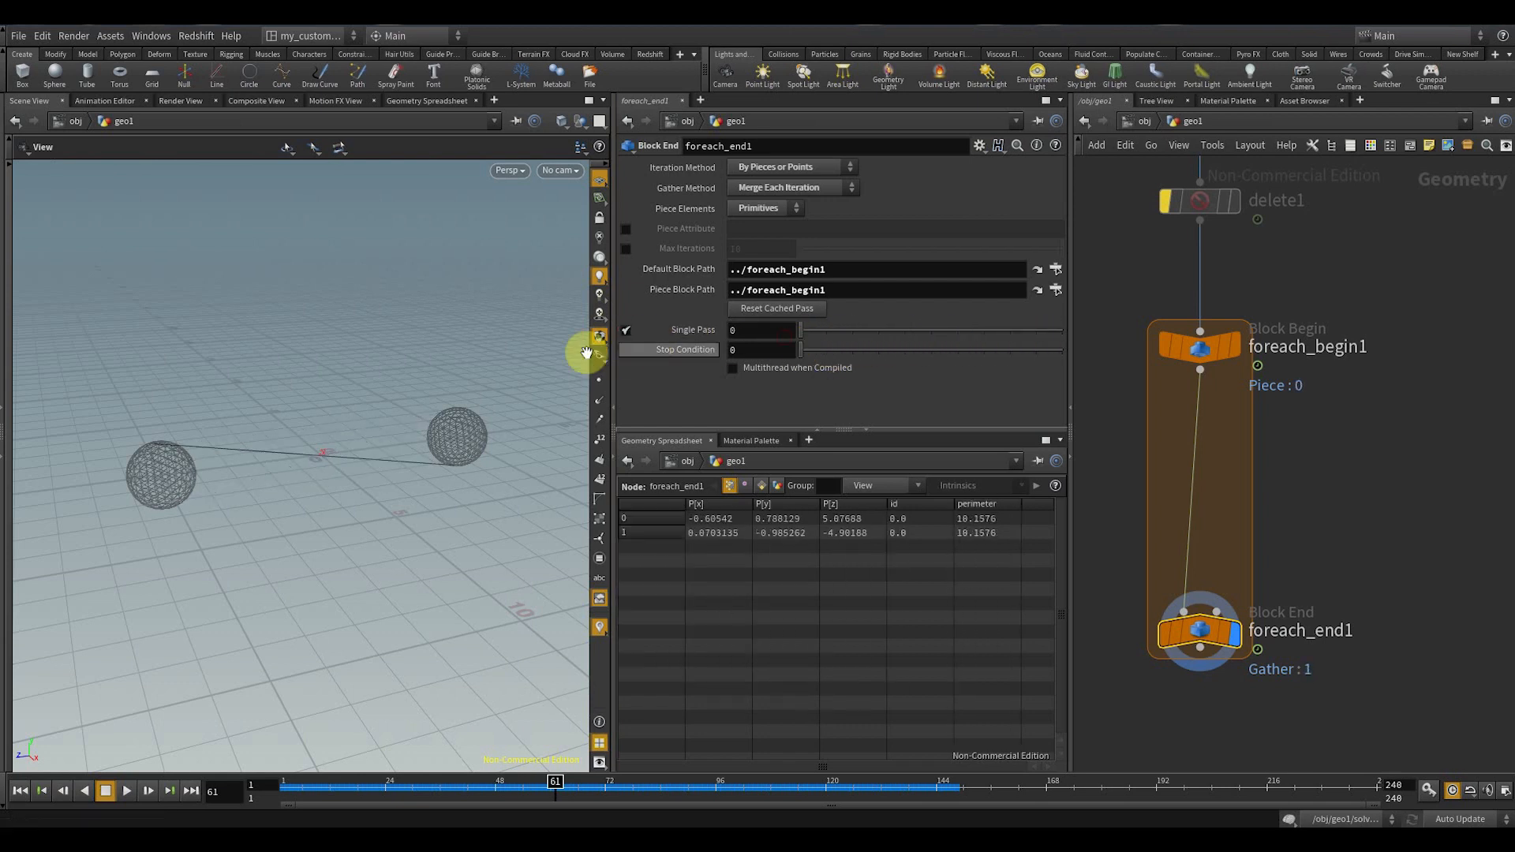
click(625, 330)
- Display foreach_begin1 and move foreach_end1 lower to leave more room inside the loop
middle_drag(1412, 407, 1329, 352)
scroll(1341, 359, down, 2)
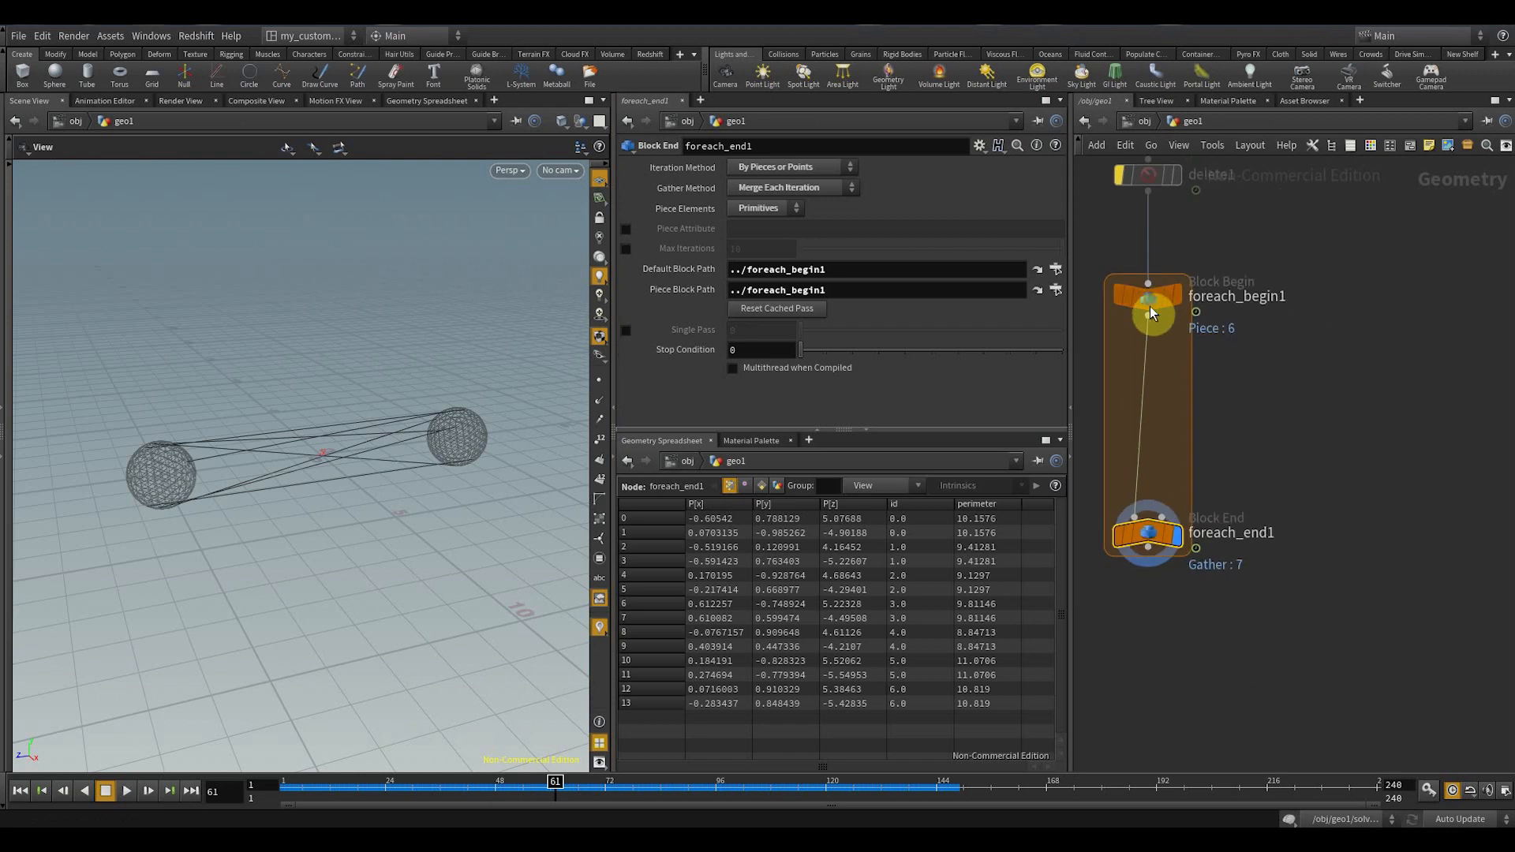
click(1177, 295)
drag(1149, 529, 1151, 592)
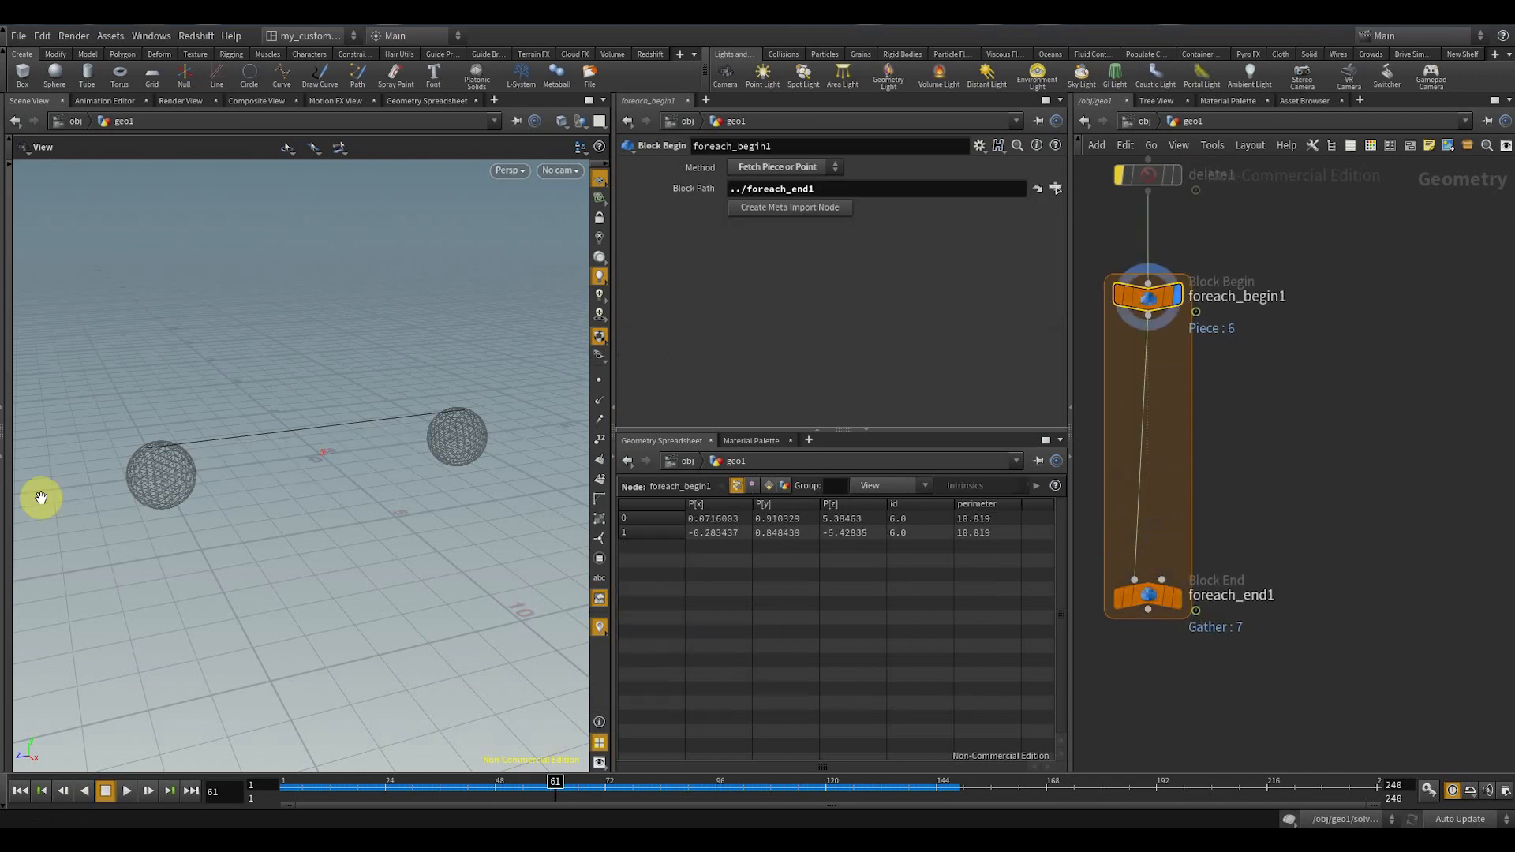
- Turn on the display of points and point numbers in the viewport to inspect the line's endpoints
drag(158, 470, 162, 444)
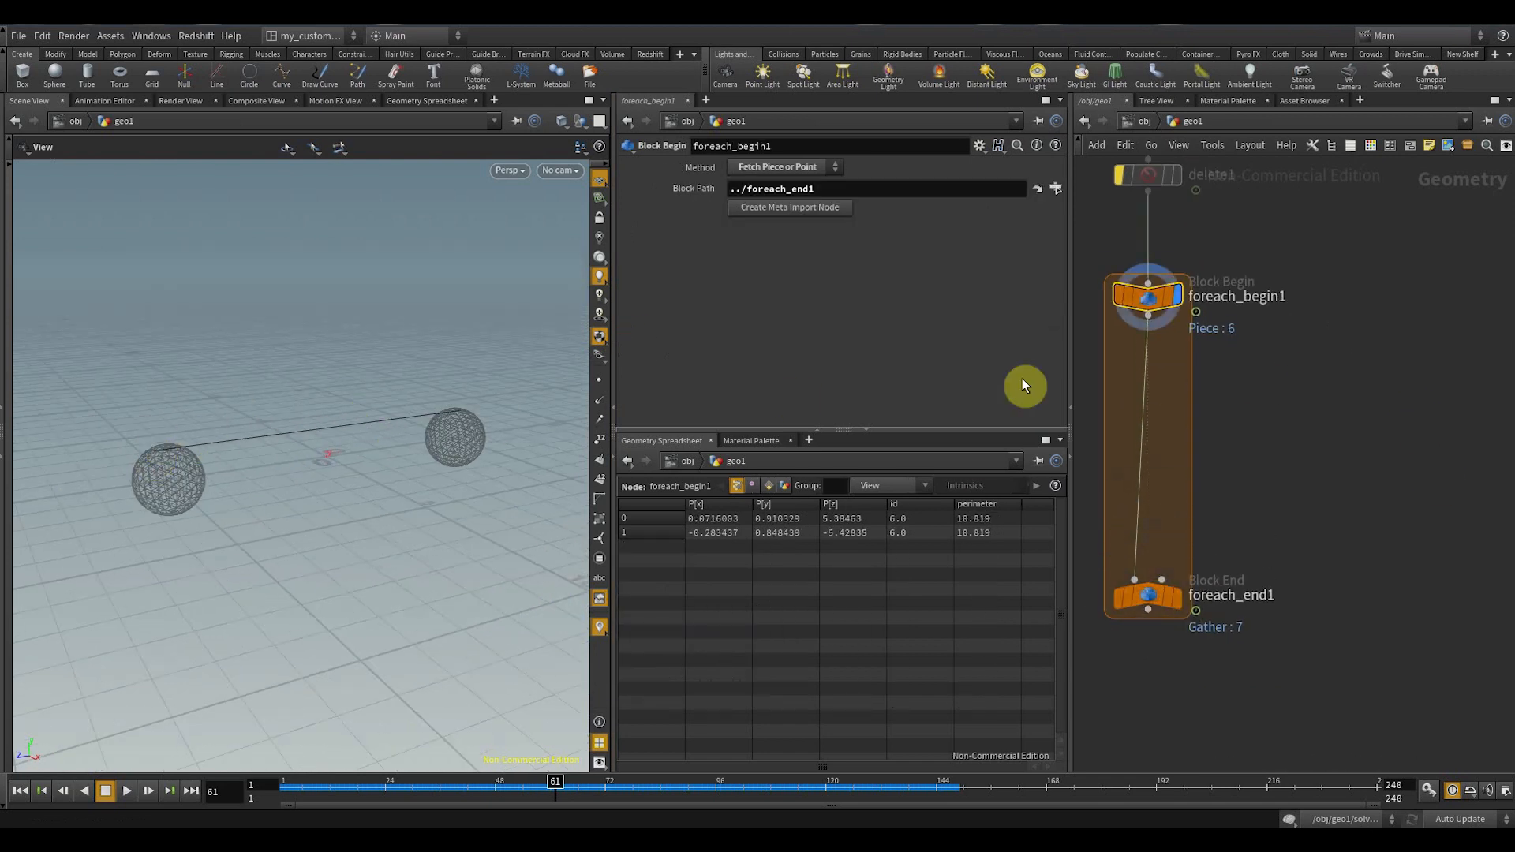
click(599, 379)
click(599, 443)
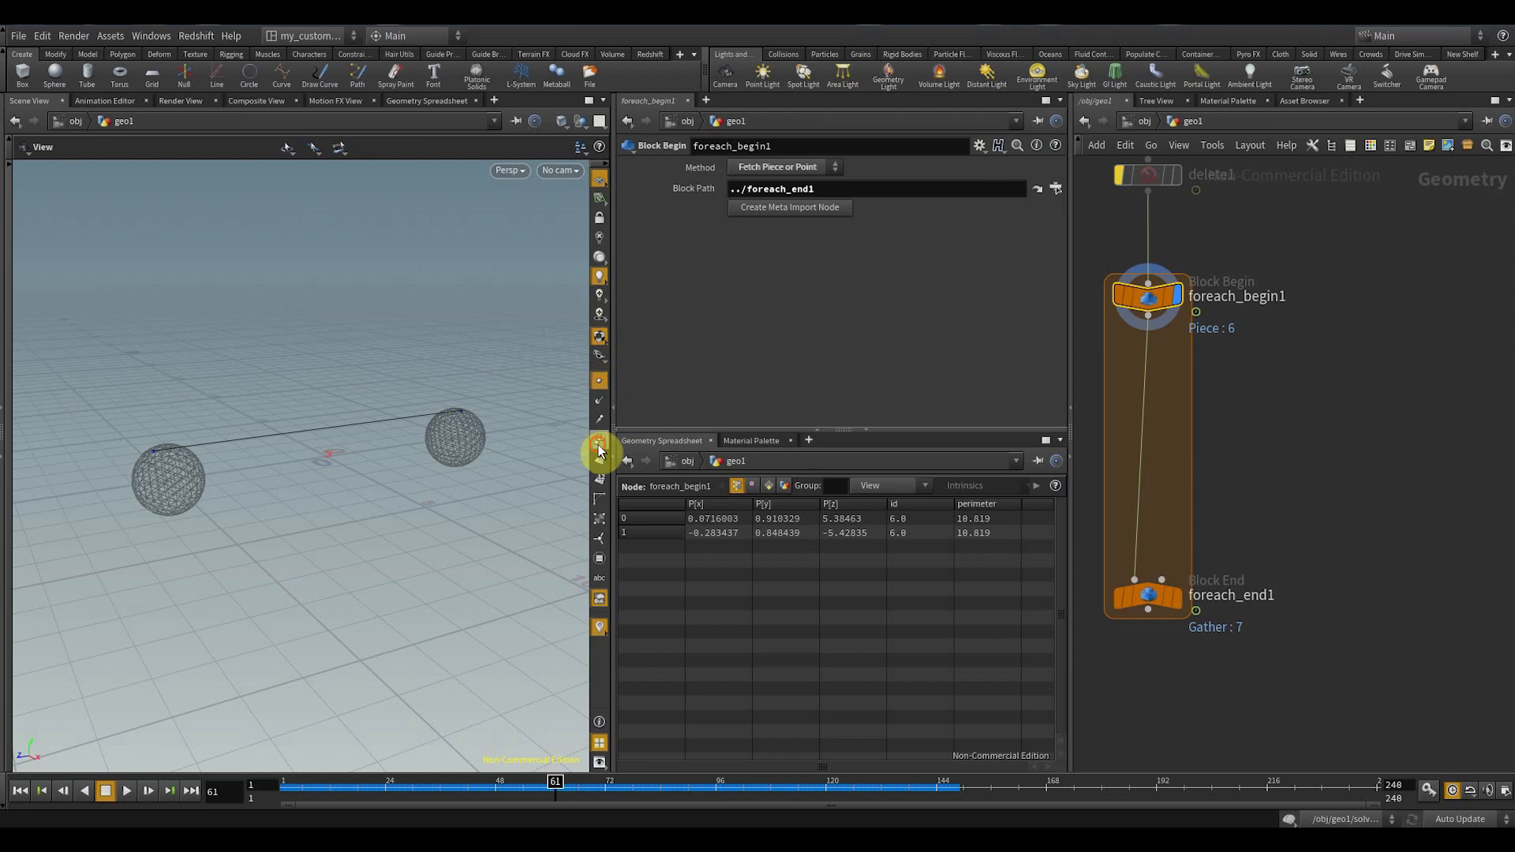
right_drag(387, 456, 315, 470)
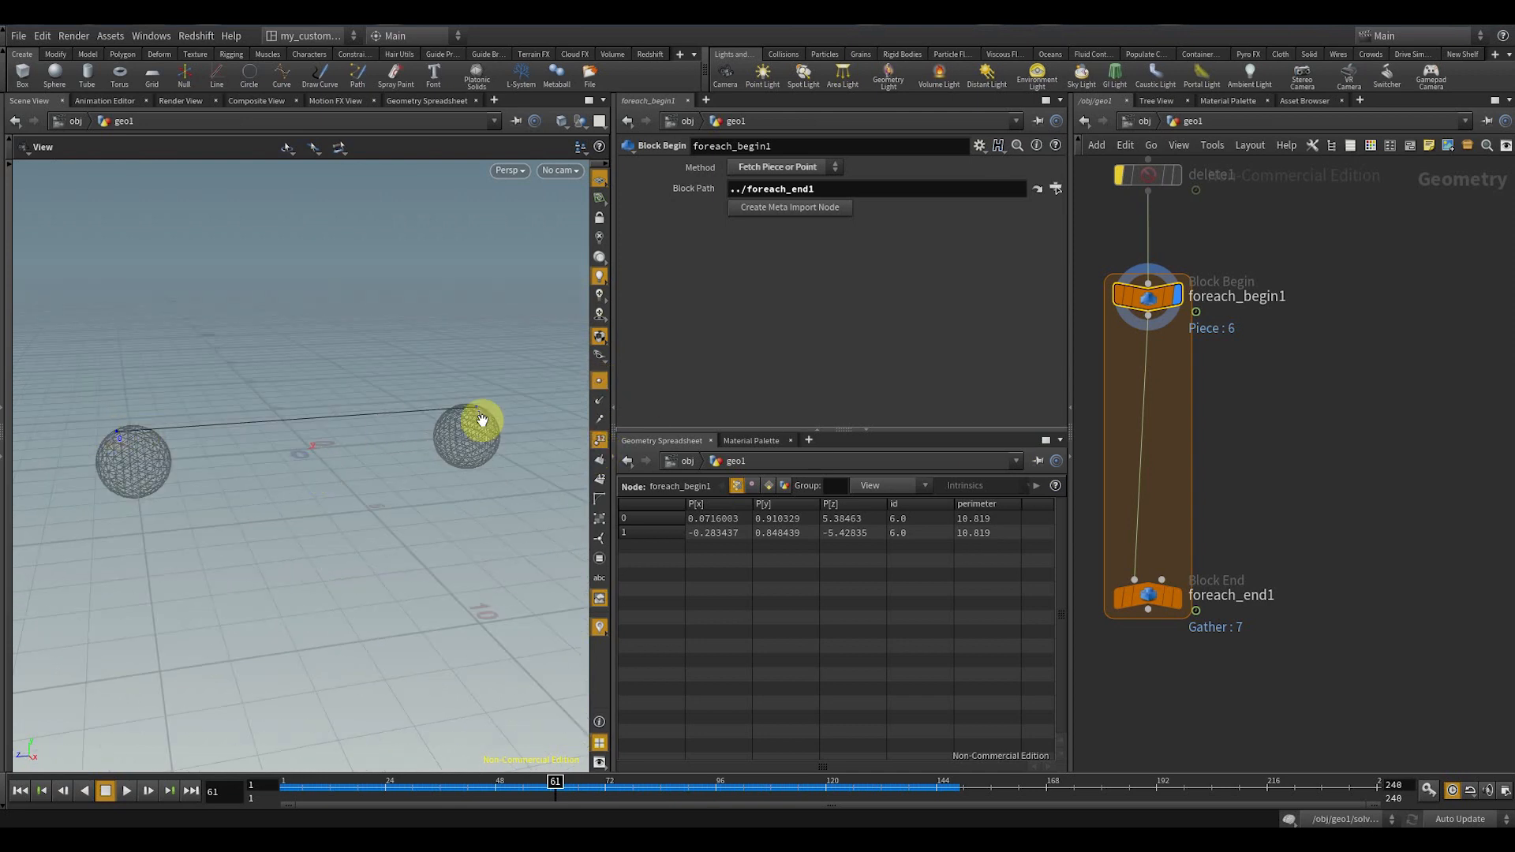
- Add a Resample node and insert it between delete1 and foreach_begin1
scroll(1212, 473, down, 2)
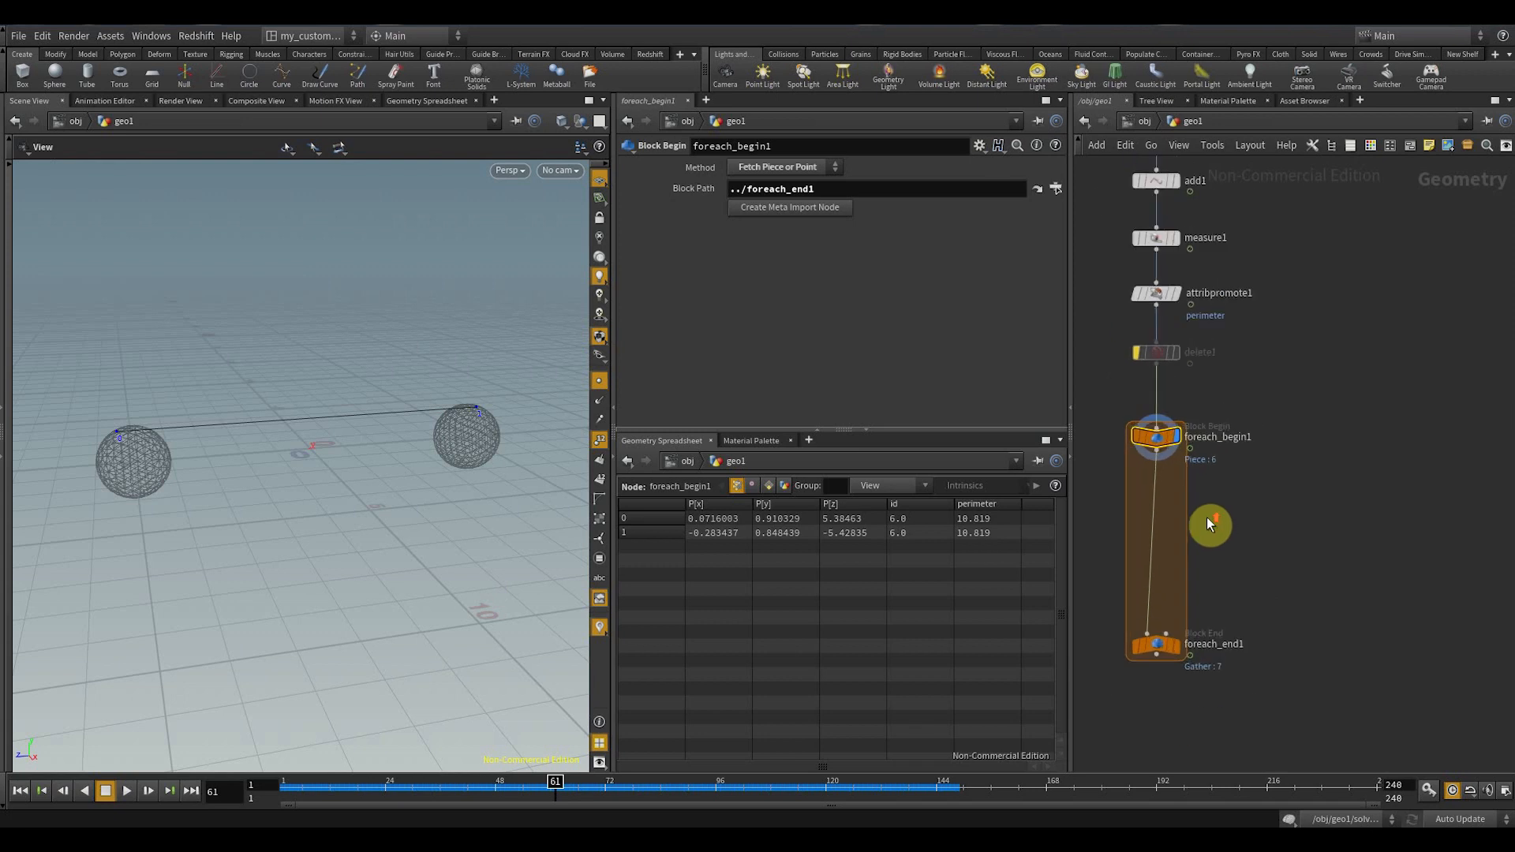
scroll(1207, 513, up, 3)
key(Tab)
text(resa)
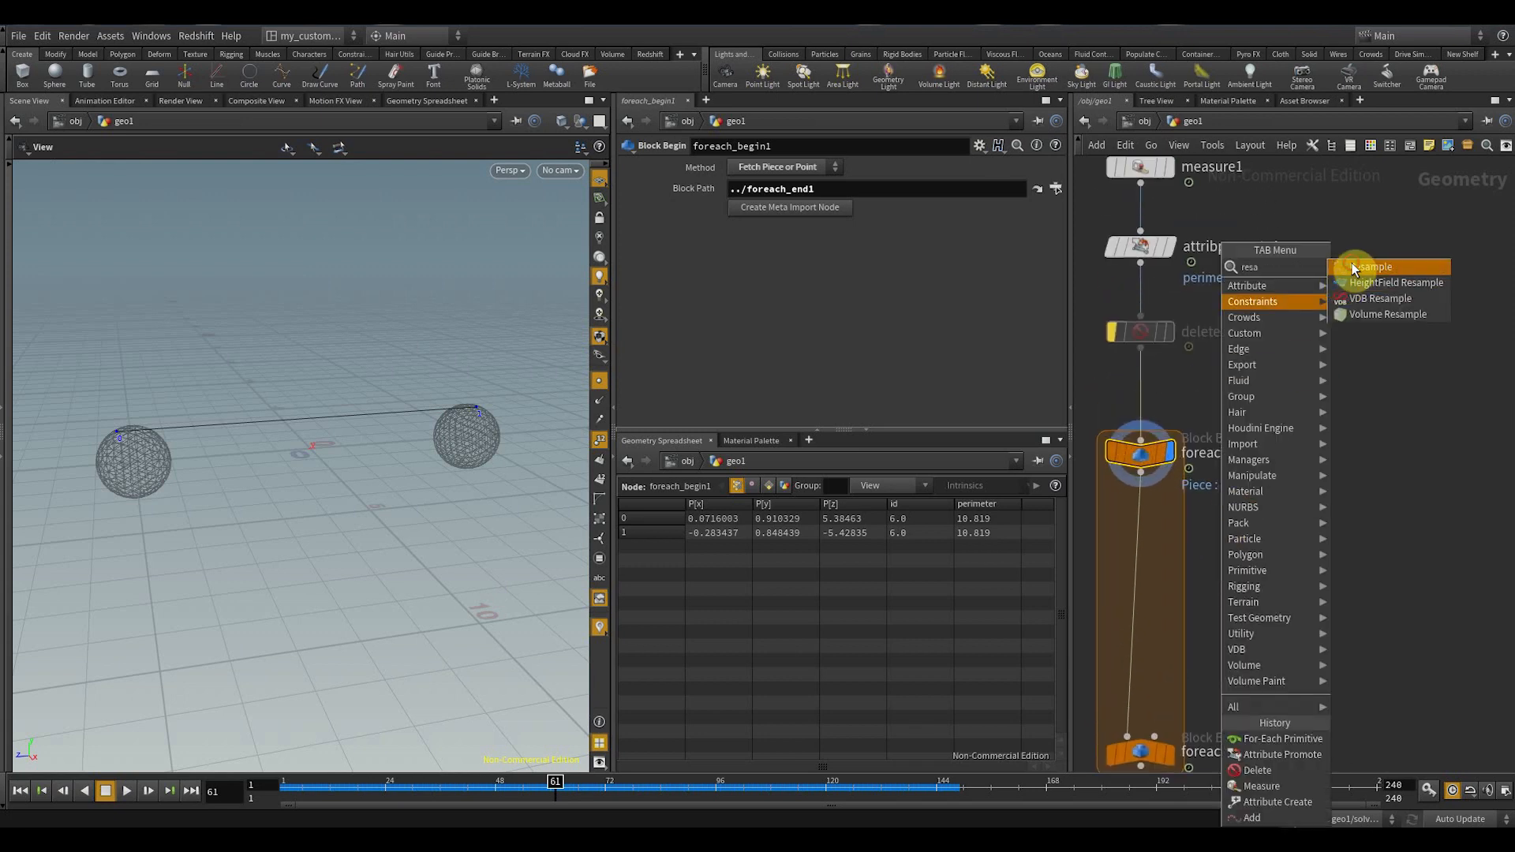
click(1358, 266)
click(1140, 395)
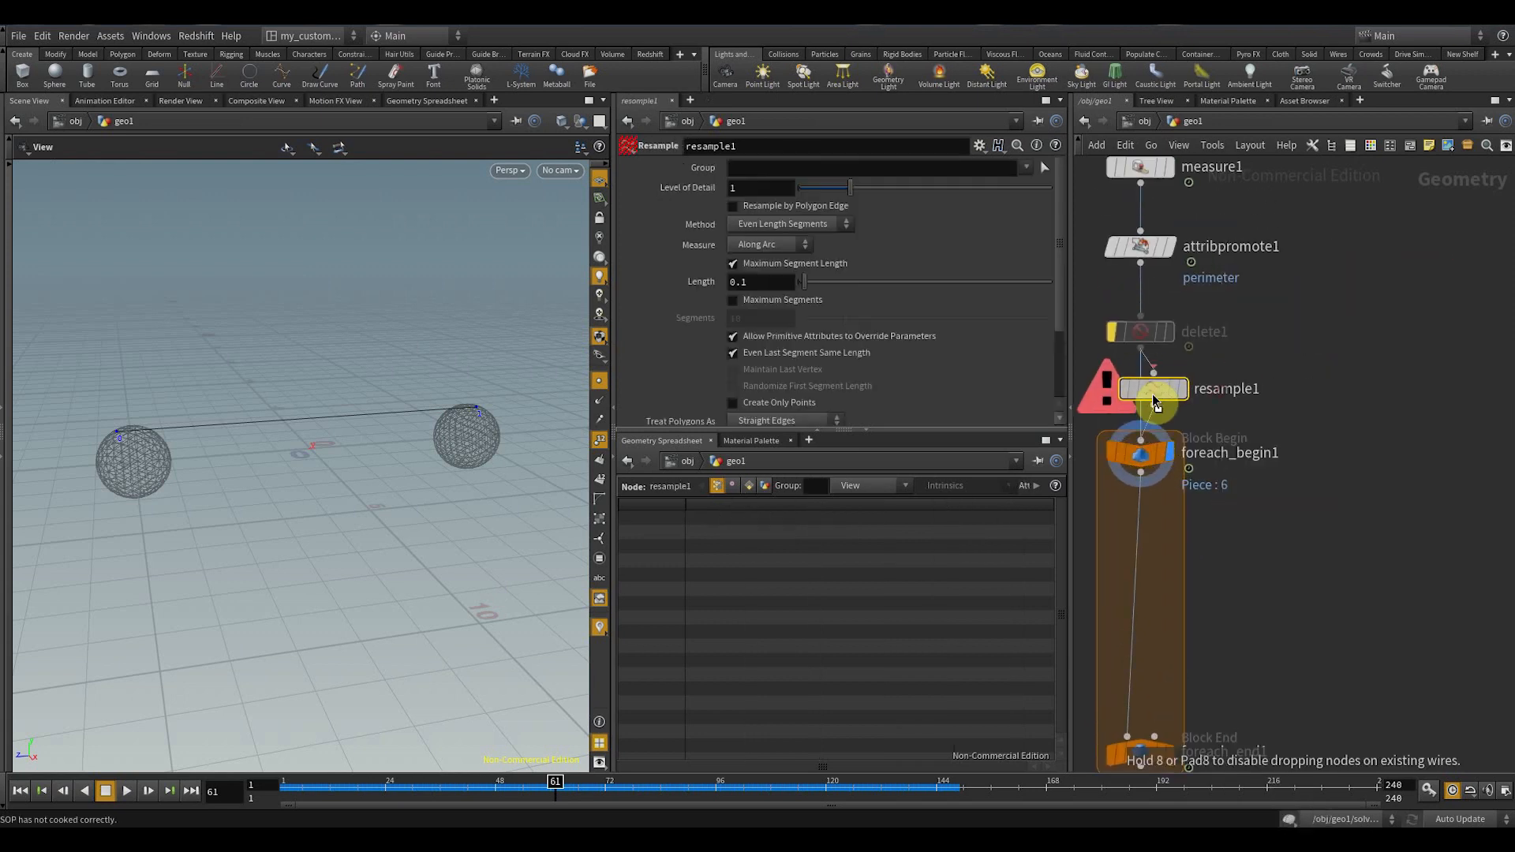
- Display resample1 to check the points it adds, and display foreach_begin1 to isolate a single resampled line
click(599, 440)
click(600, 380)
click(599, 380)
click(600, 439)
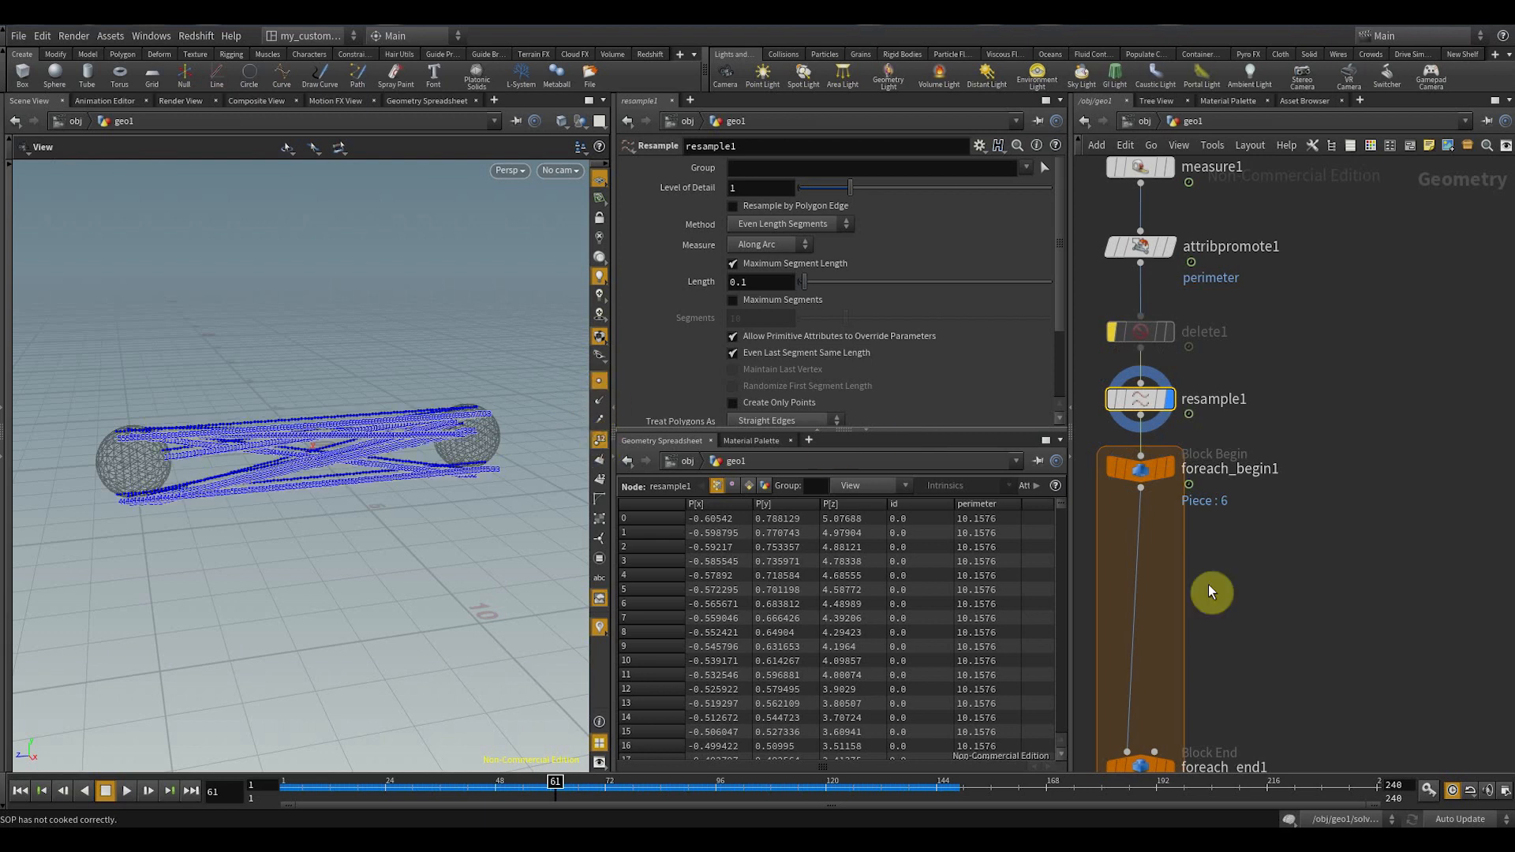
middle_drag(1209, 584, 1189, 383)
click(1115, 276)
key(r)
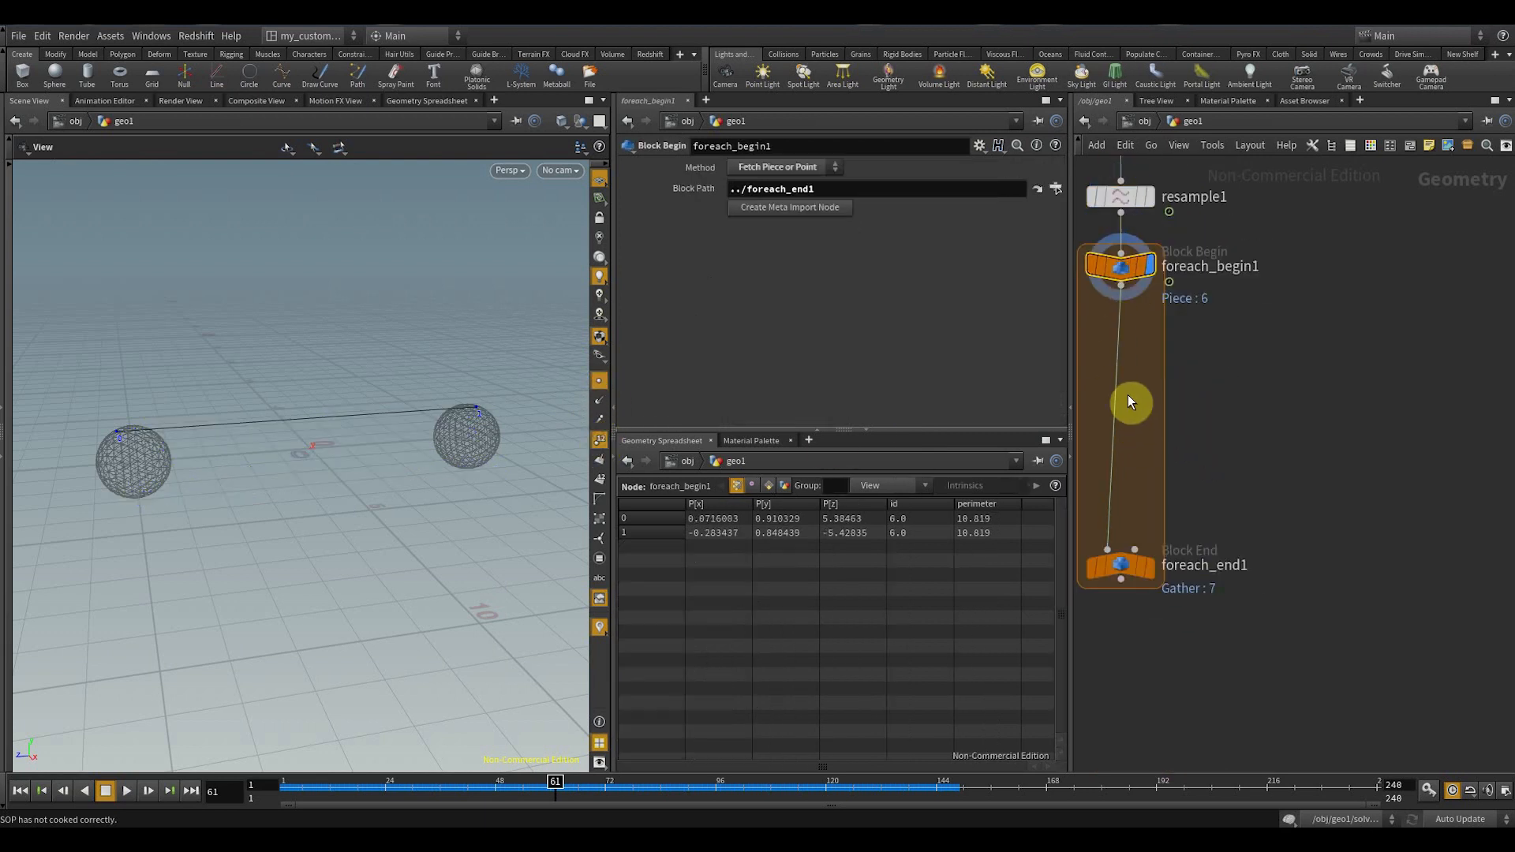
click(1123, 561)
click(1120, 269)
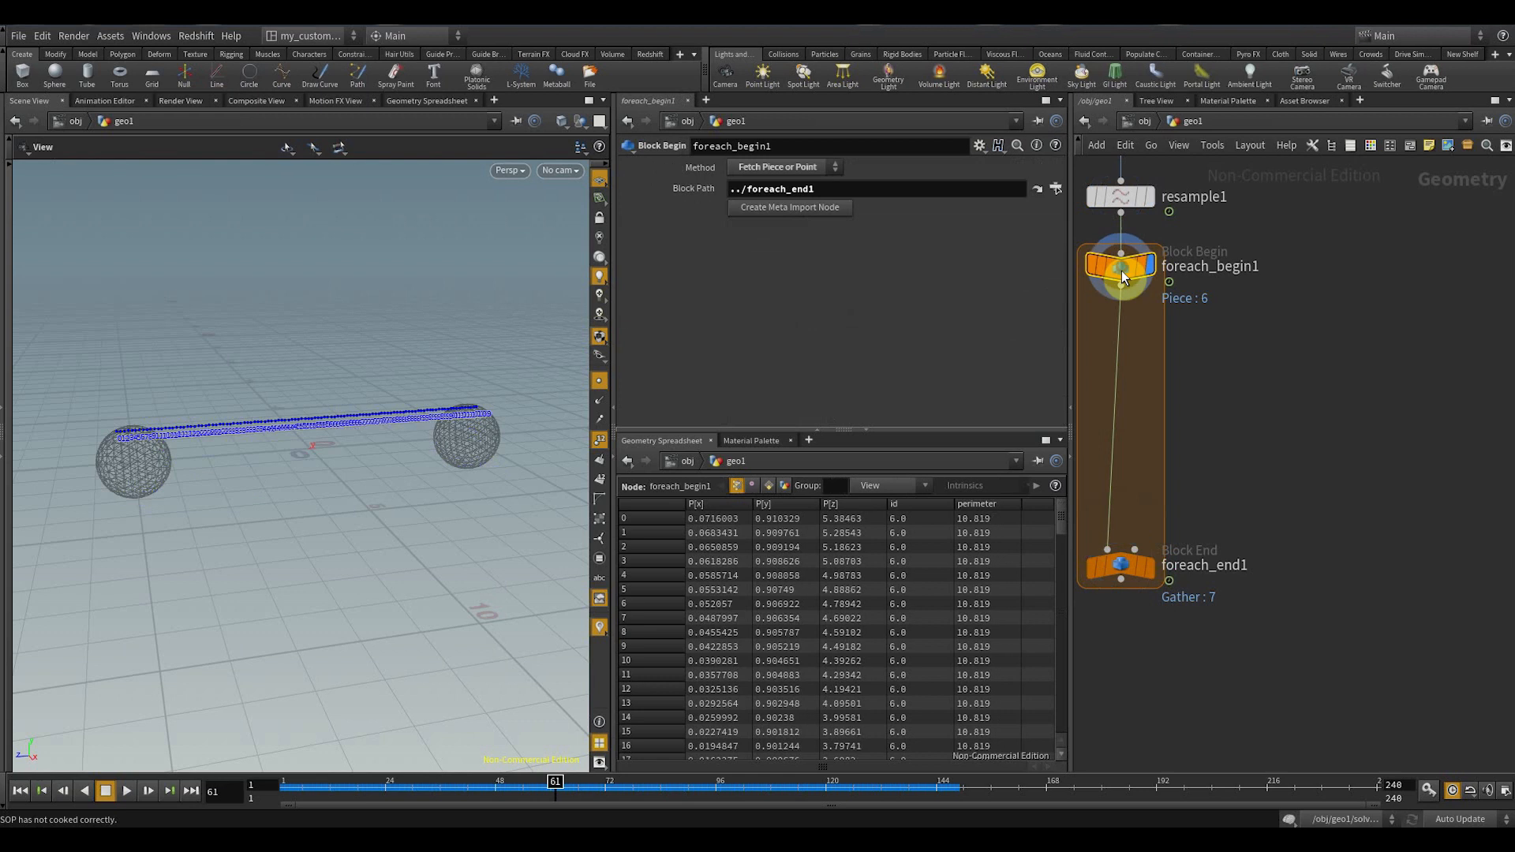
- Inspect the resampled line between the two spheres, and turn off the display of points and point numbers in the viewport
right_drag(369, 402, 487, 391)
mouse_move(416, 463)
mouse_down()
mouse_move(271, 416)
mouse_move(481, 460)
mouse_move(295, 492)
mouse_up()
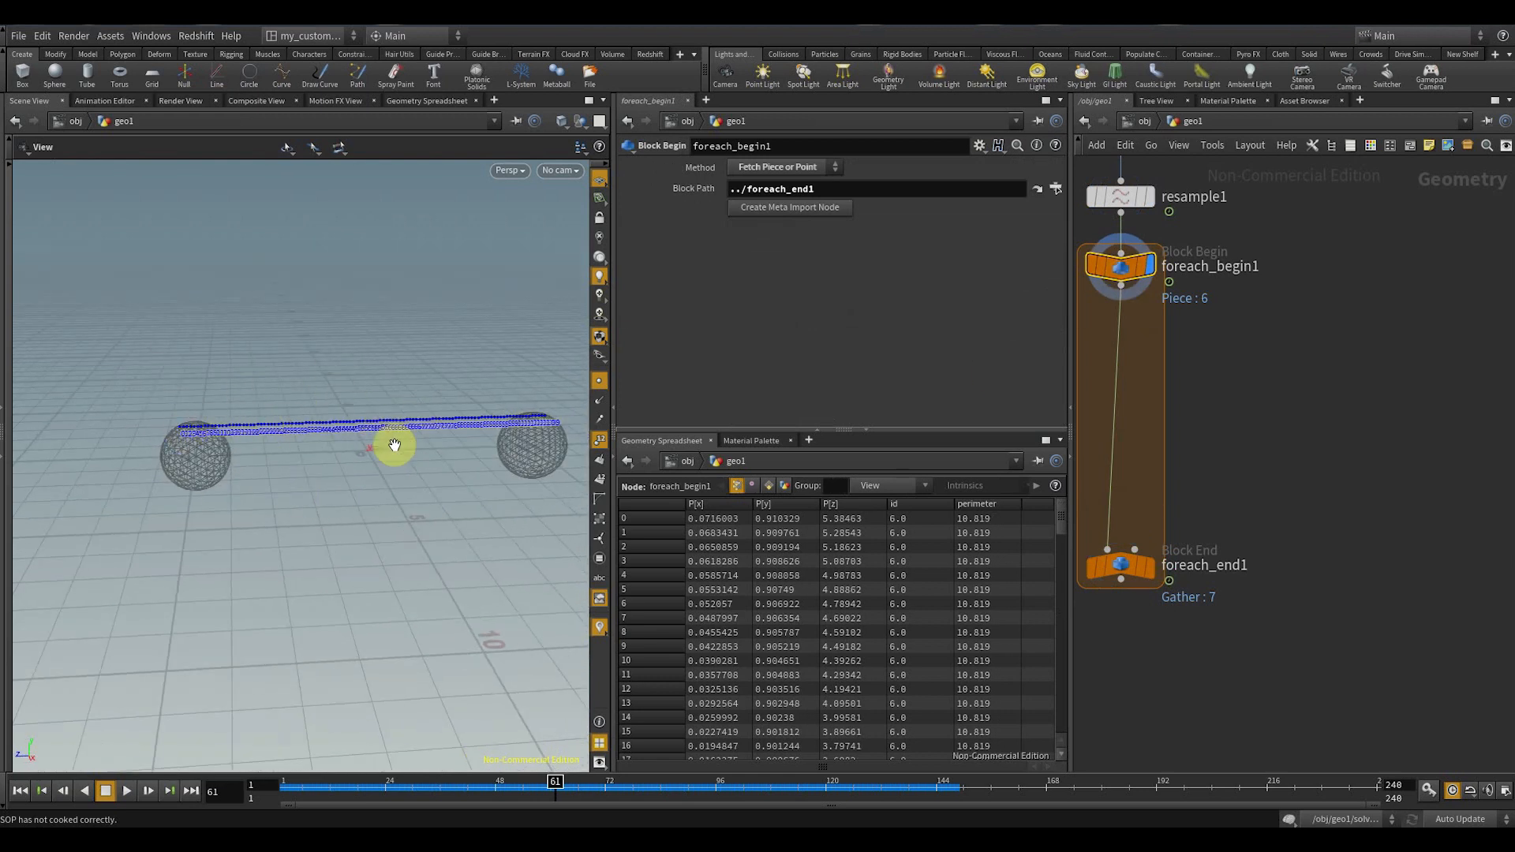
drag(395, 443, 371, 419)
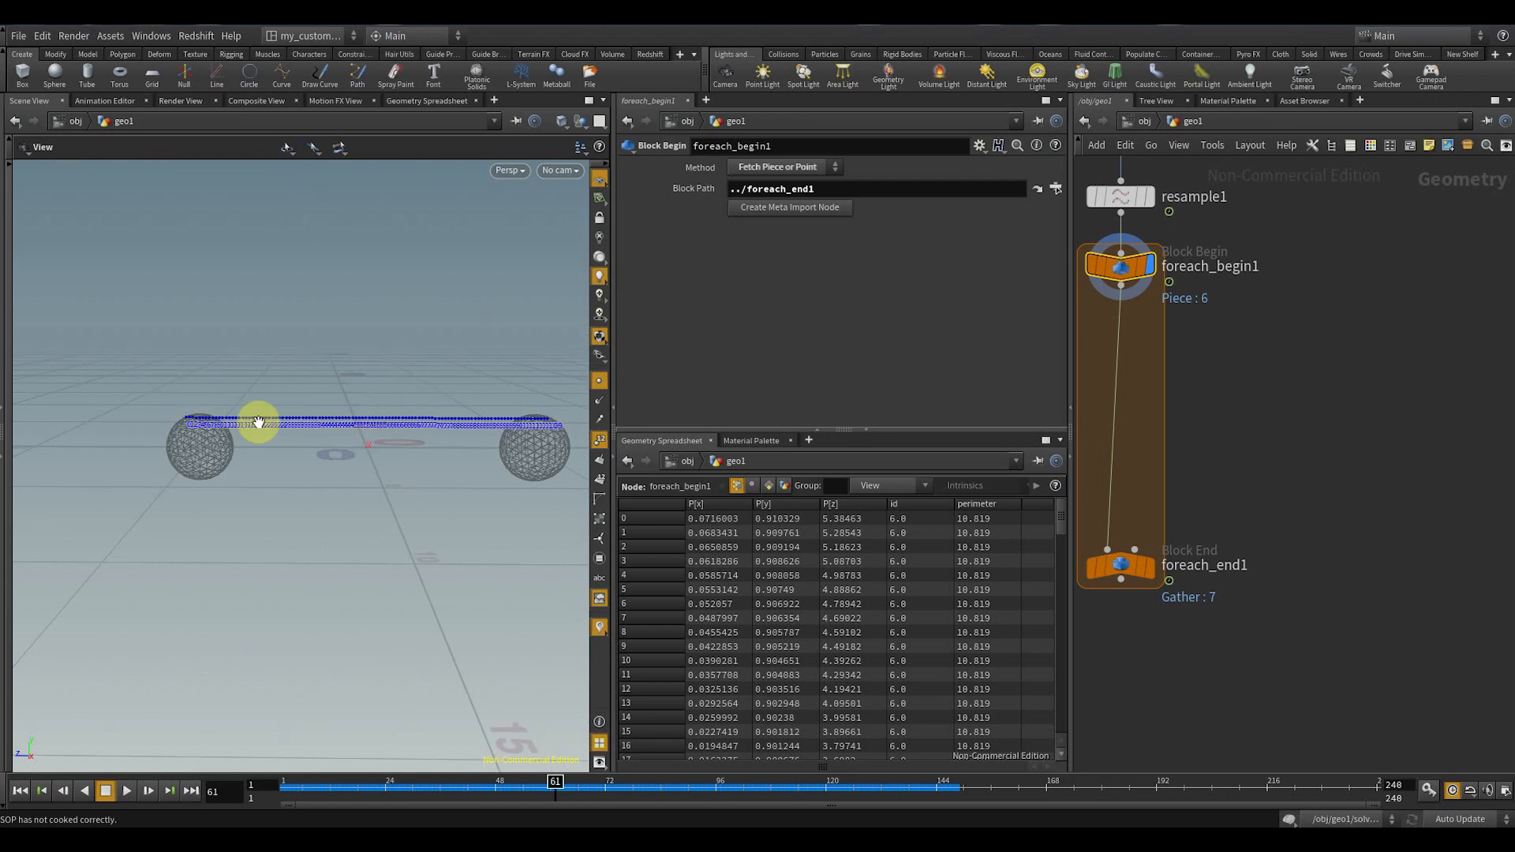
drag(315, 442, 307, 436)
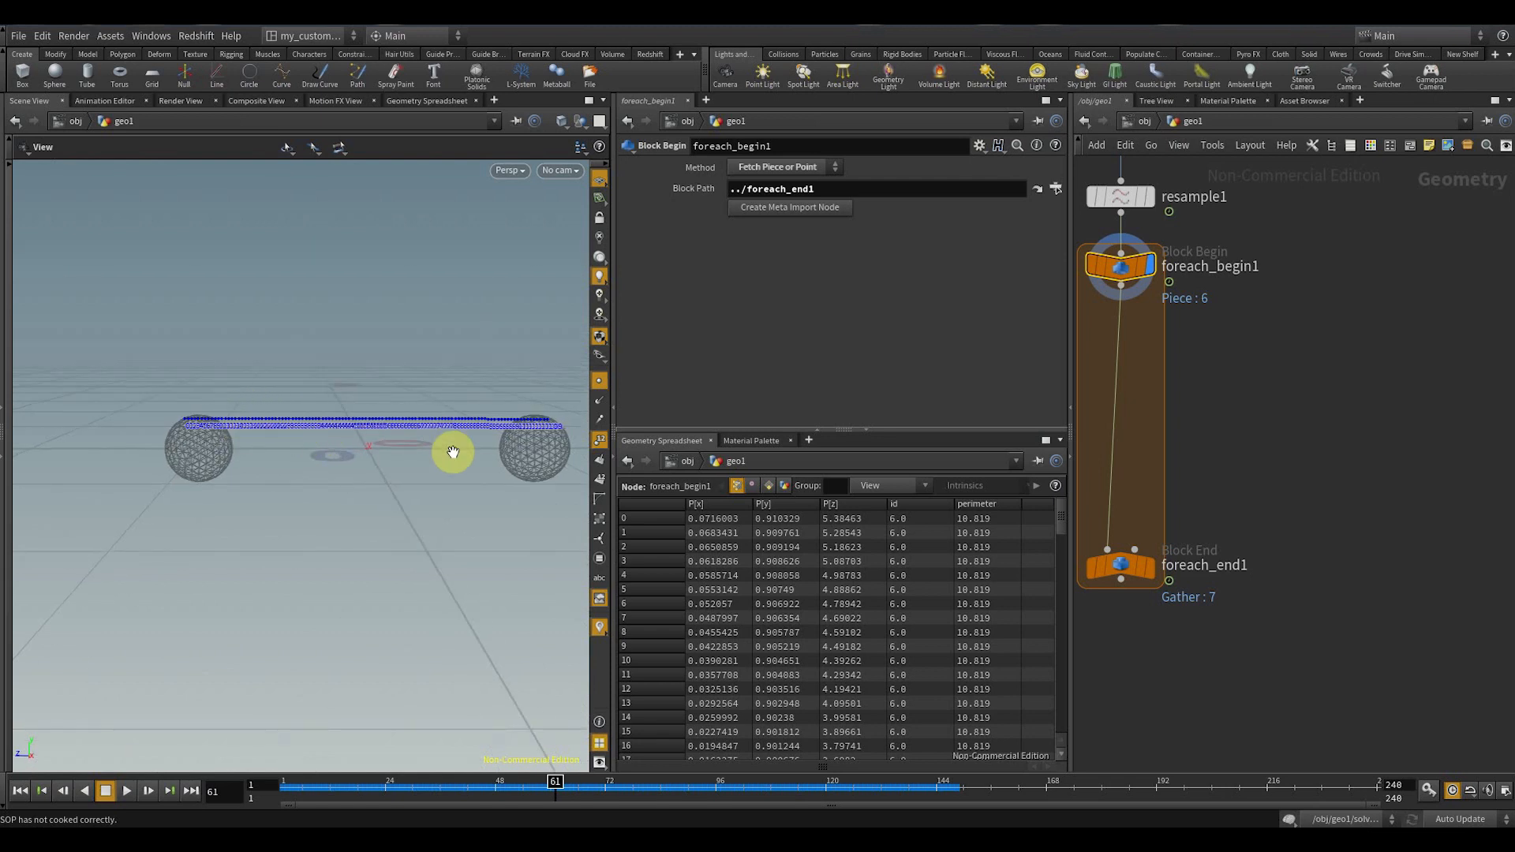
right_drag(178, 435, 189, 509)
middle_drag(372, 487, 185, 517)
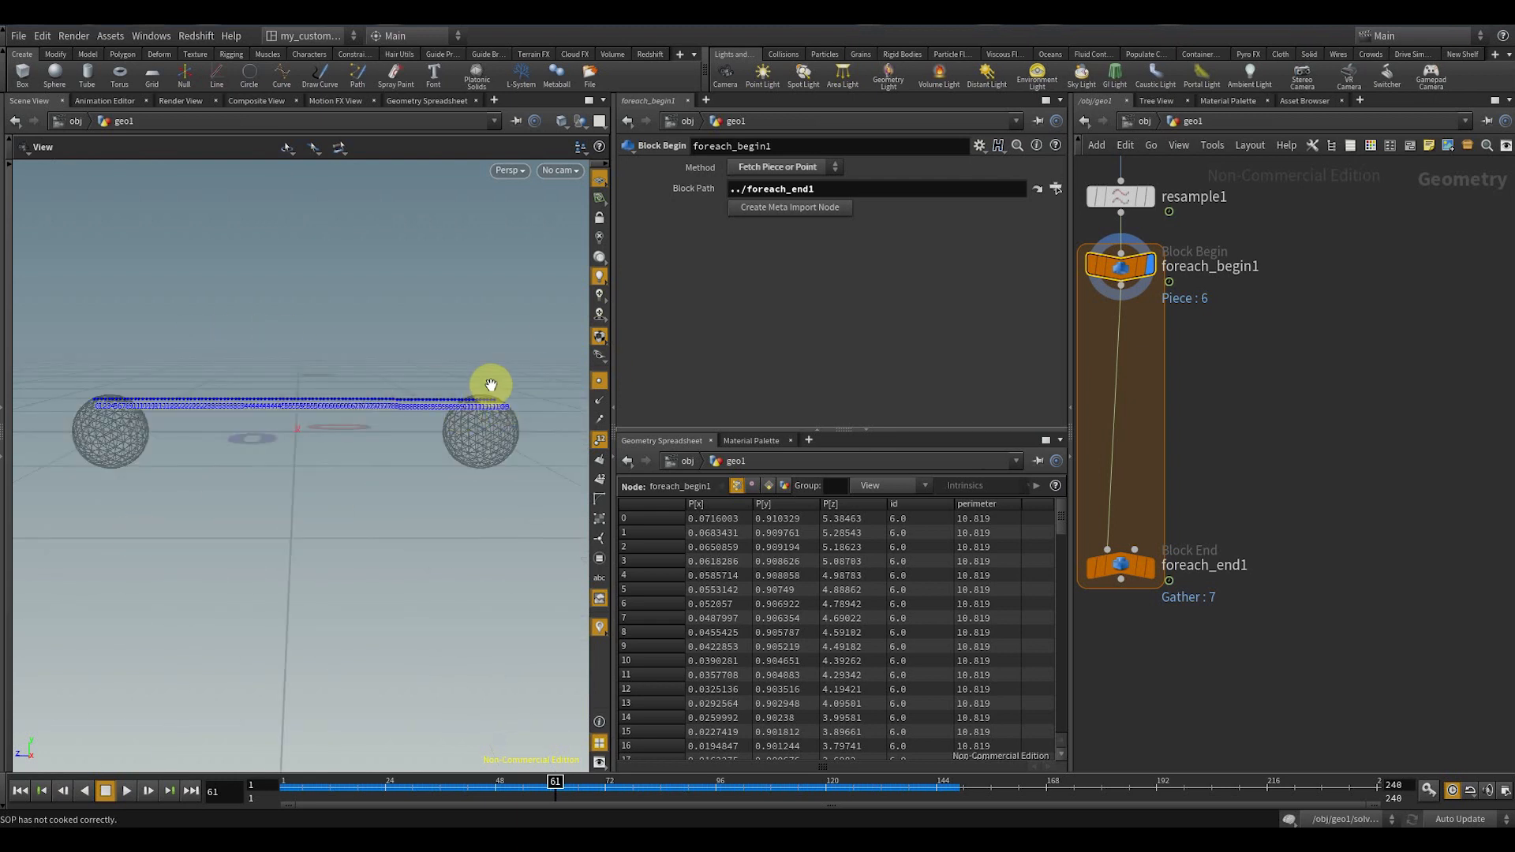
scroll(1239, 395, down, 3)
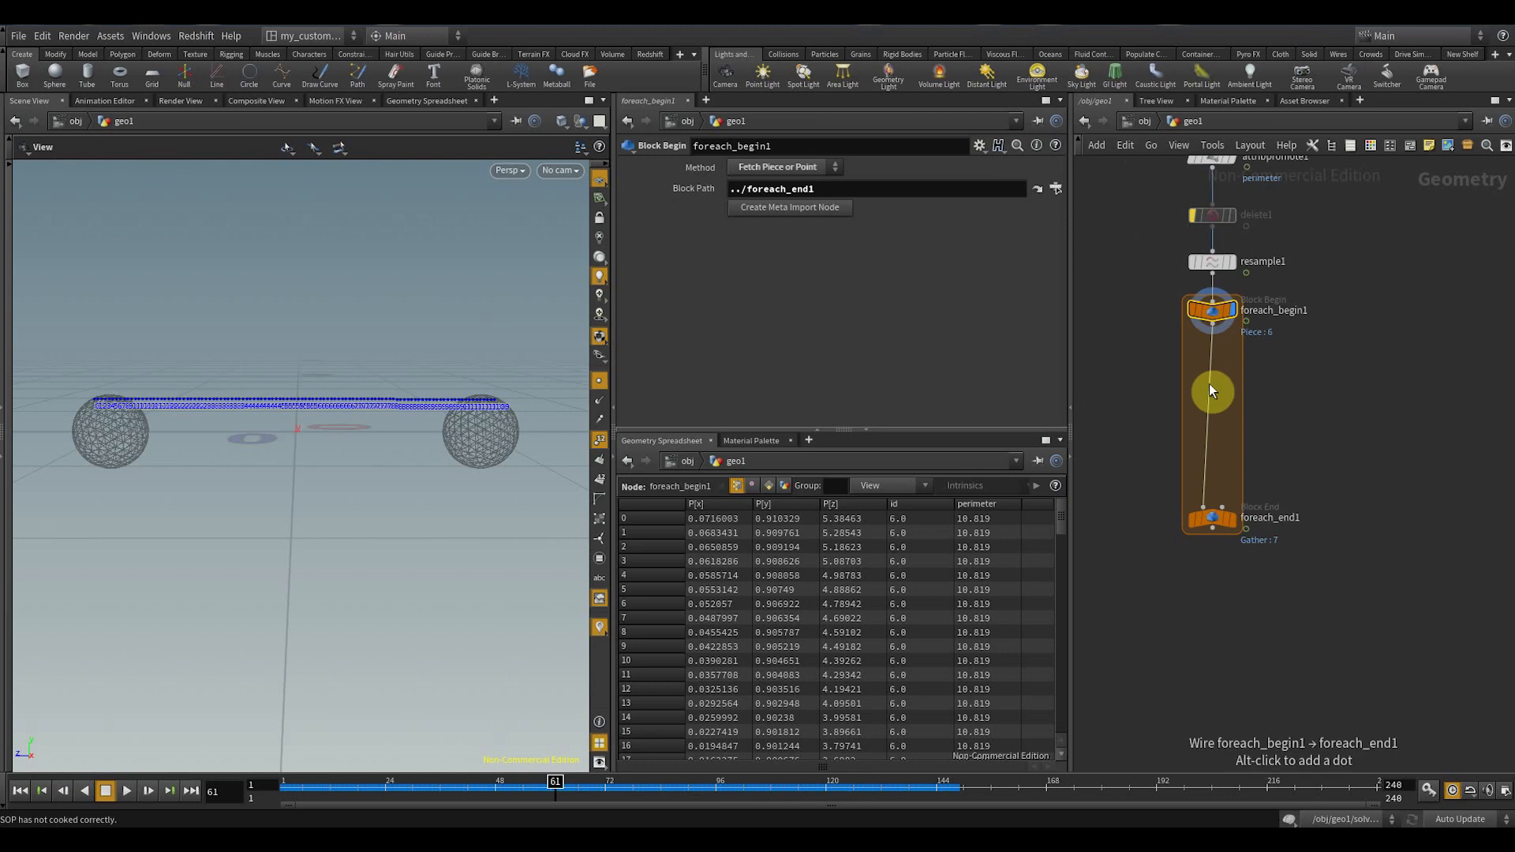
scroll(1210, 385, up, 2)
click(599, 381)
click(600, 439)
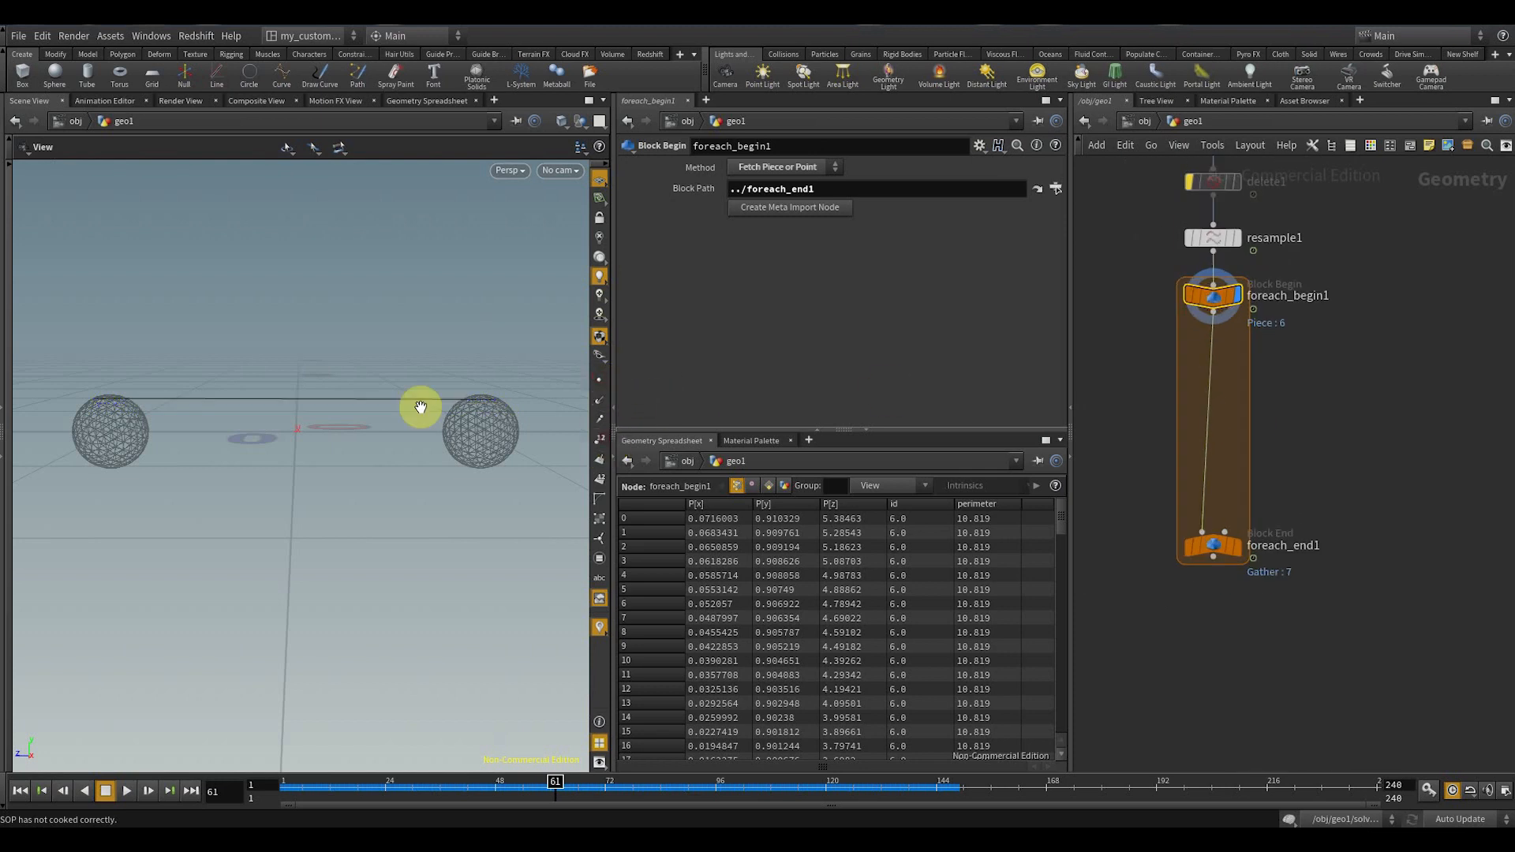
key(Tab)
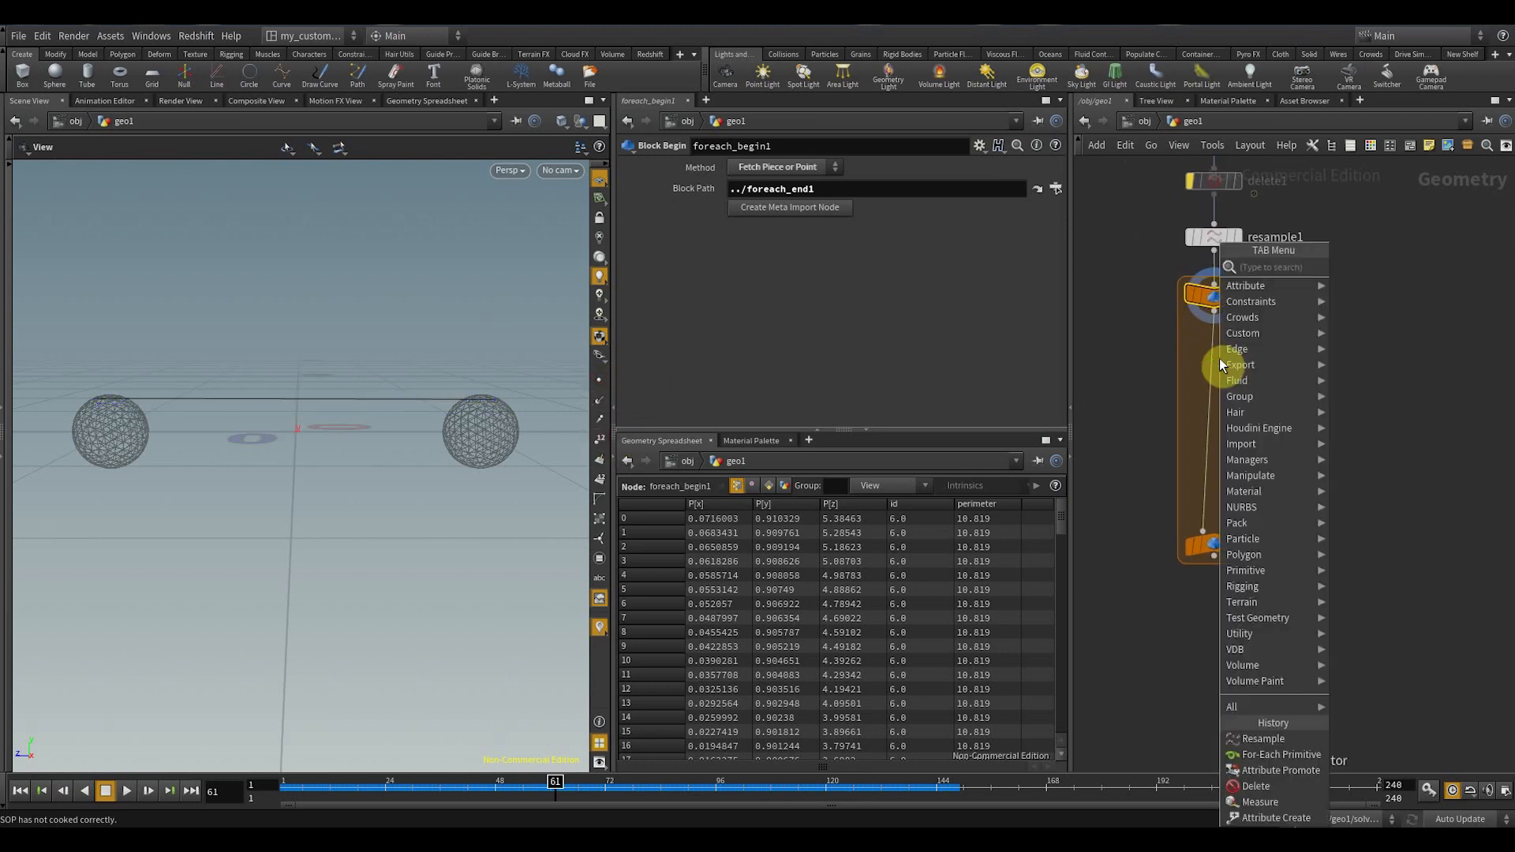
text(attr cr)
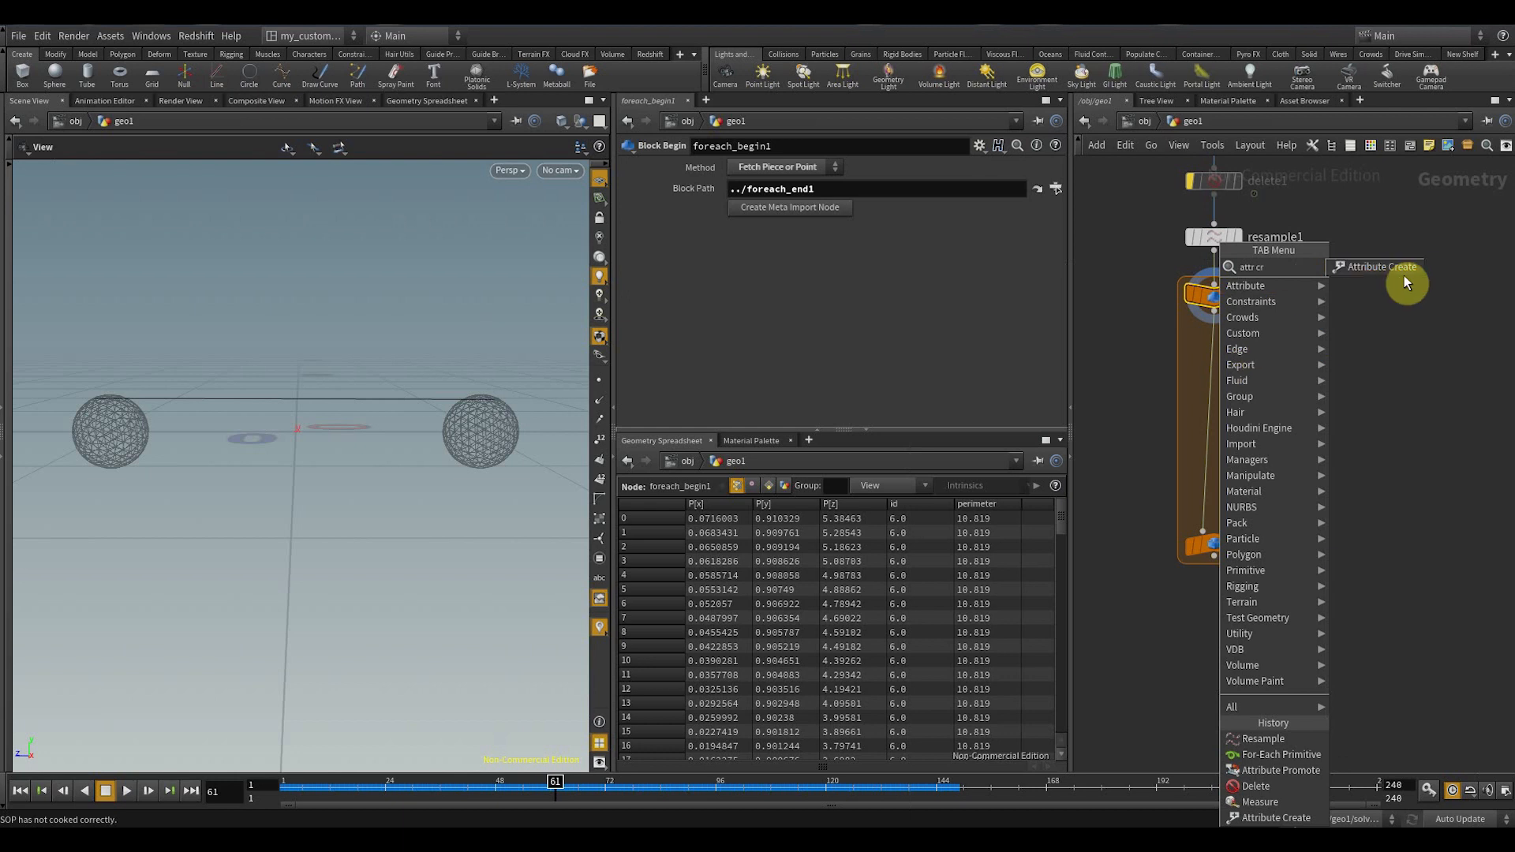
click(1404, 272)
click(1221, 340)
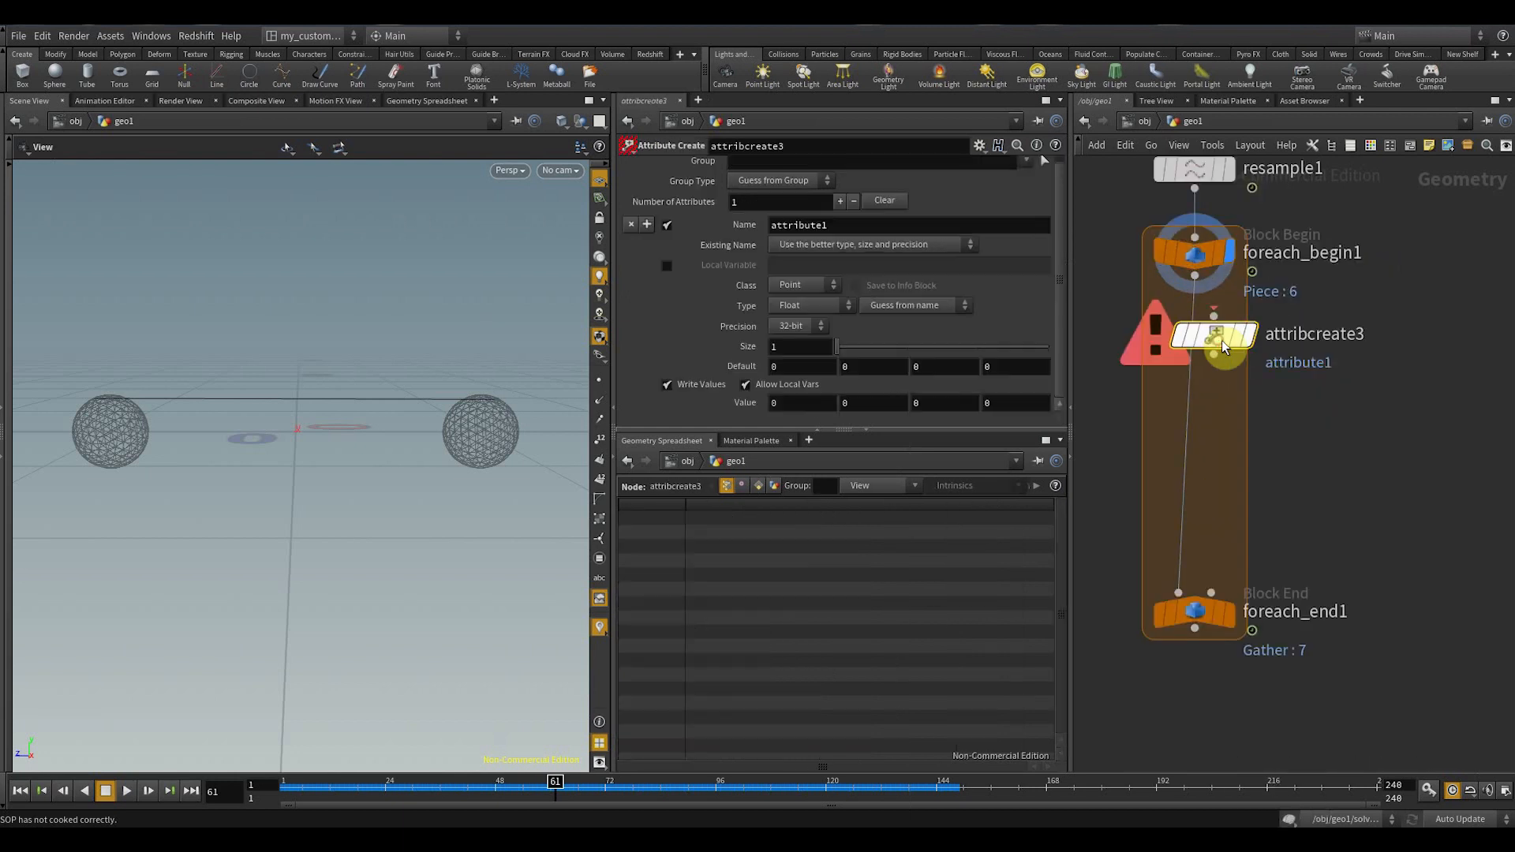
key(Delete)
- Insert a displayed Attribute VOP node between foreach_begin1 and foreach_end1, and open its VEX network
key(Tab)
text(attr)
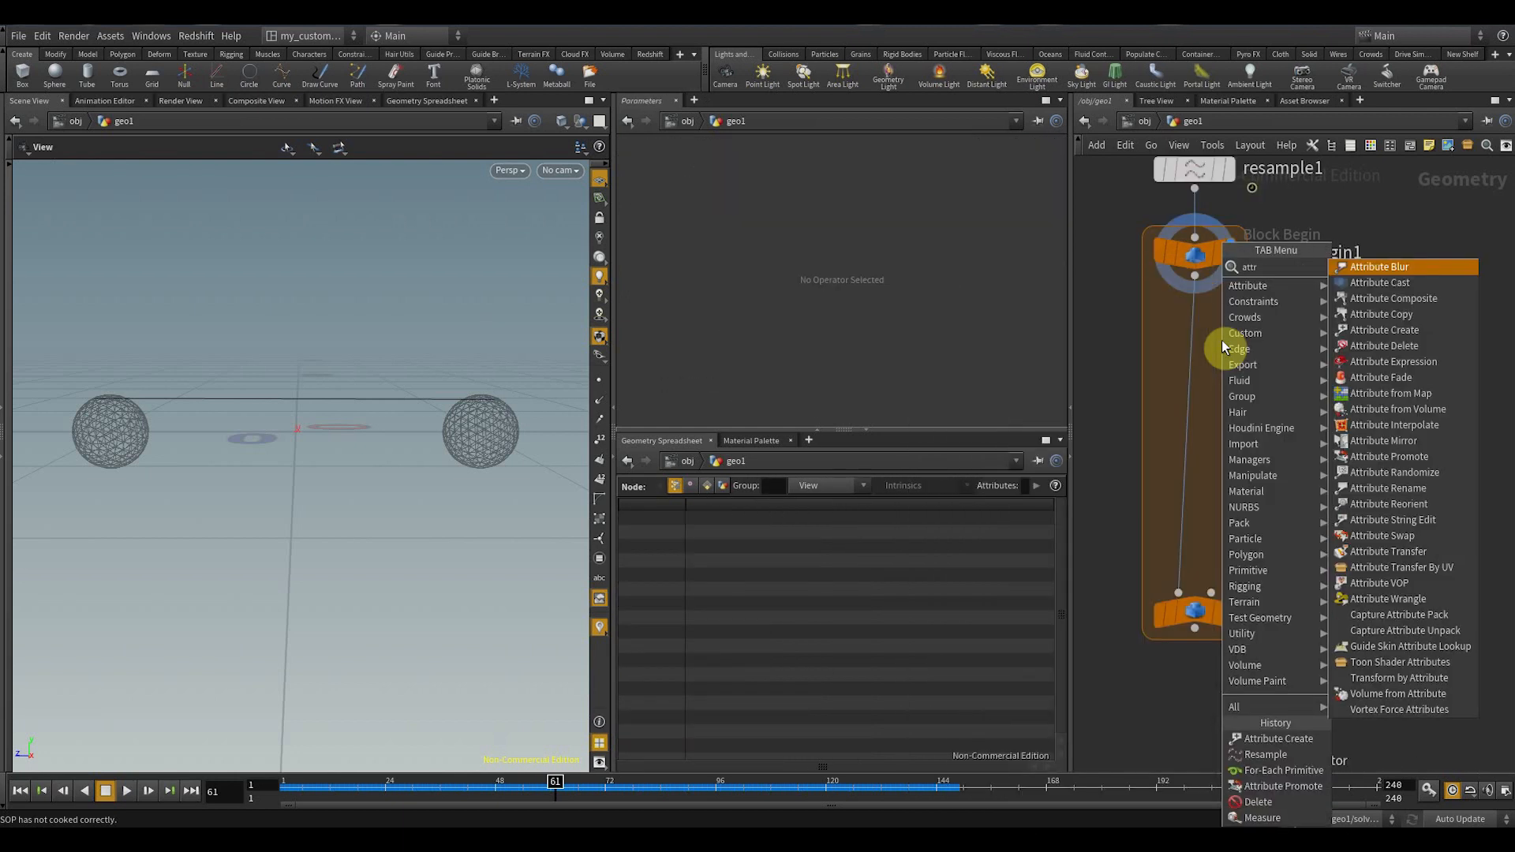
key(Return)
click(1221, 344)
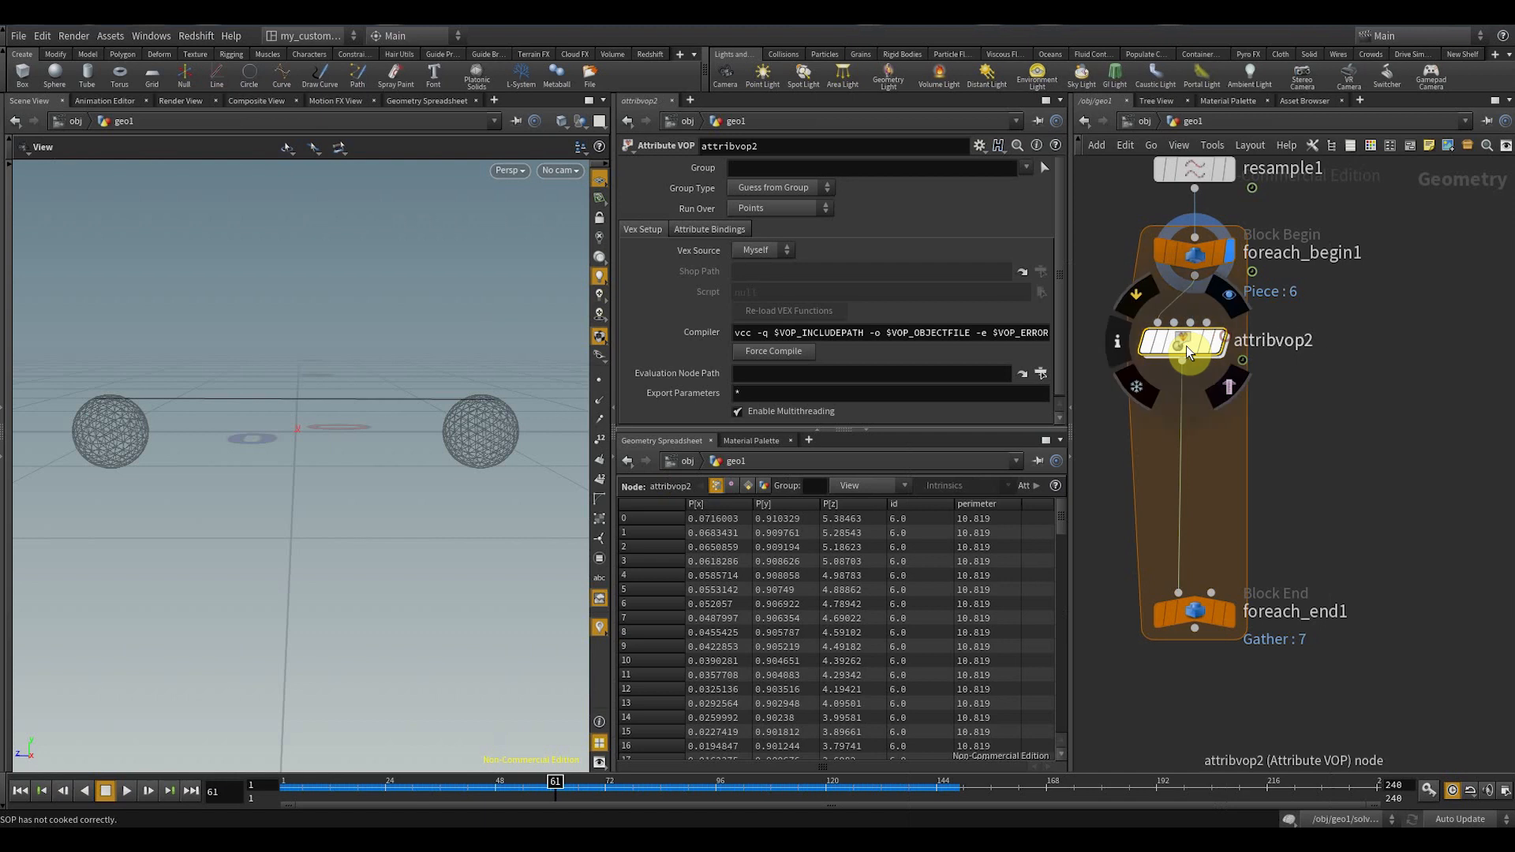
double_click(1200, 352)
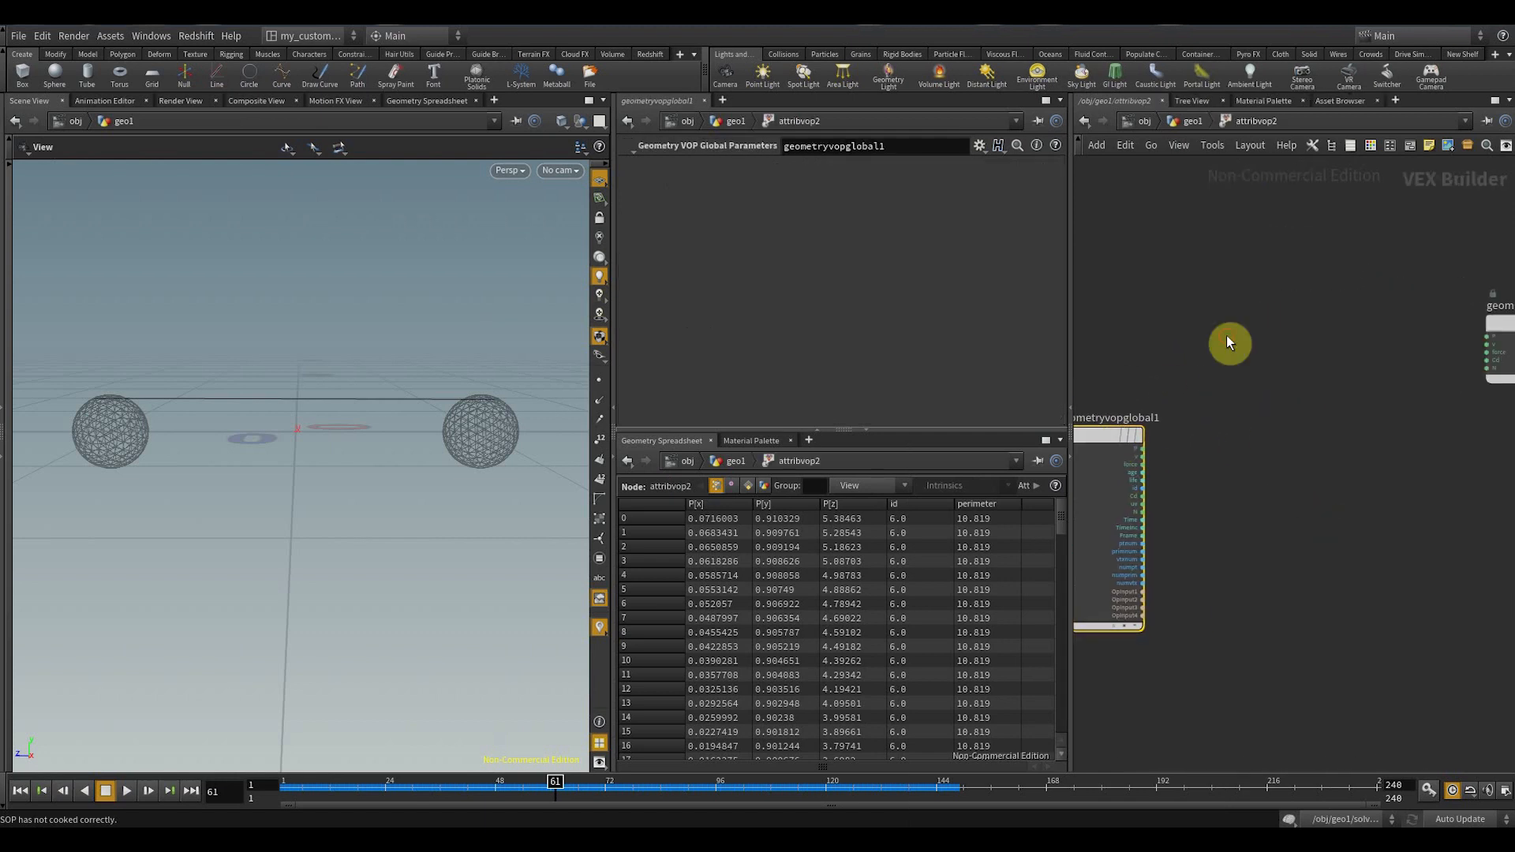
- Add a Turbulent Noise node with the 3D Noise signature and the Sparse Convolution Noise type
key(Tab)
text(turb)
key(Return)
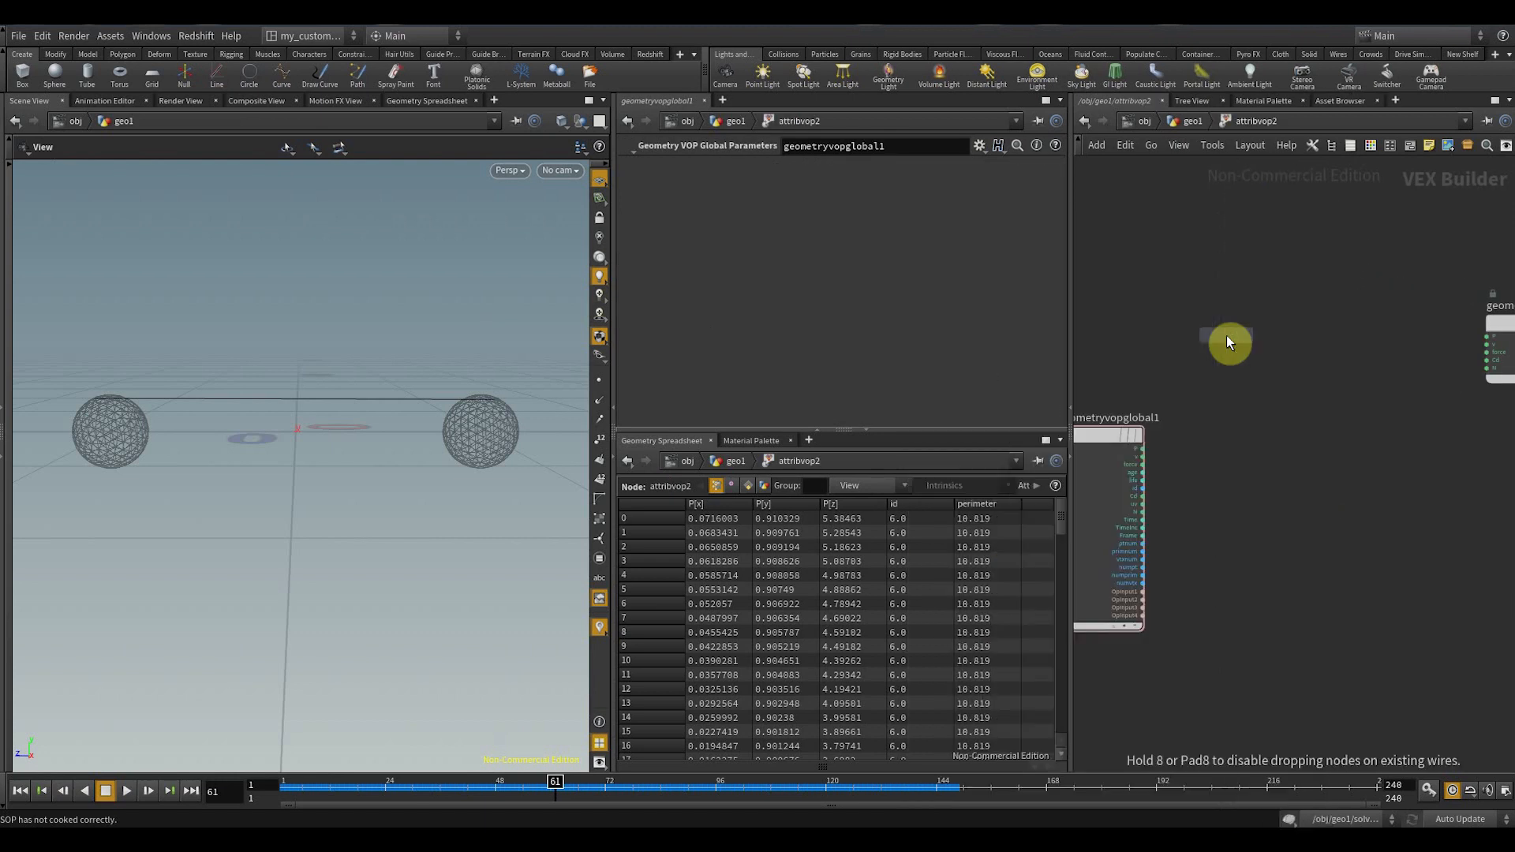
click(1222, 337)
drag(1215, 345, 1214, 321)
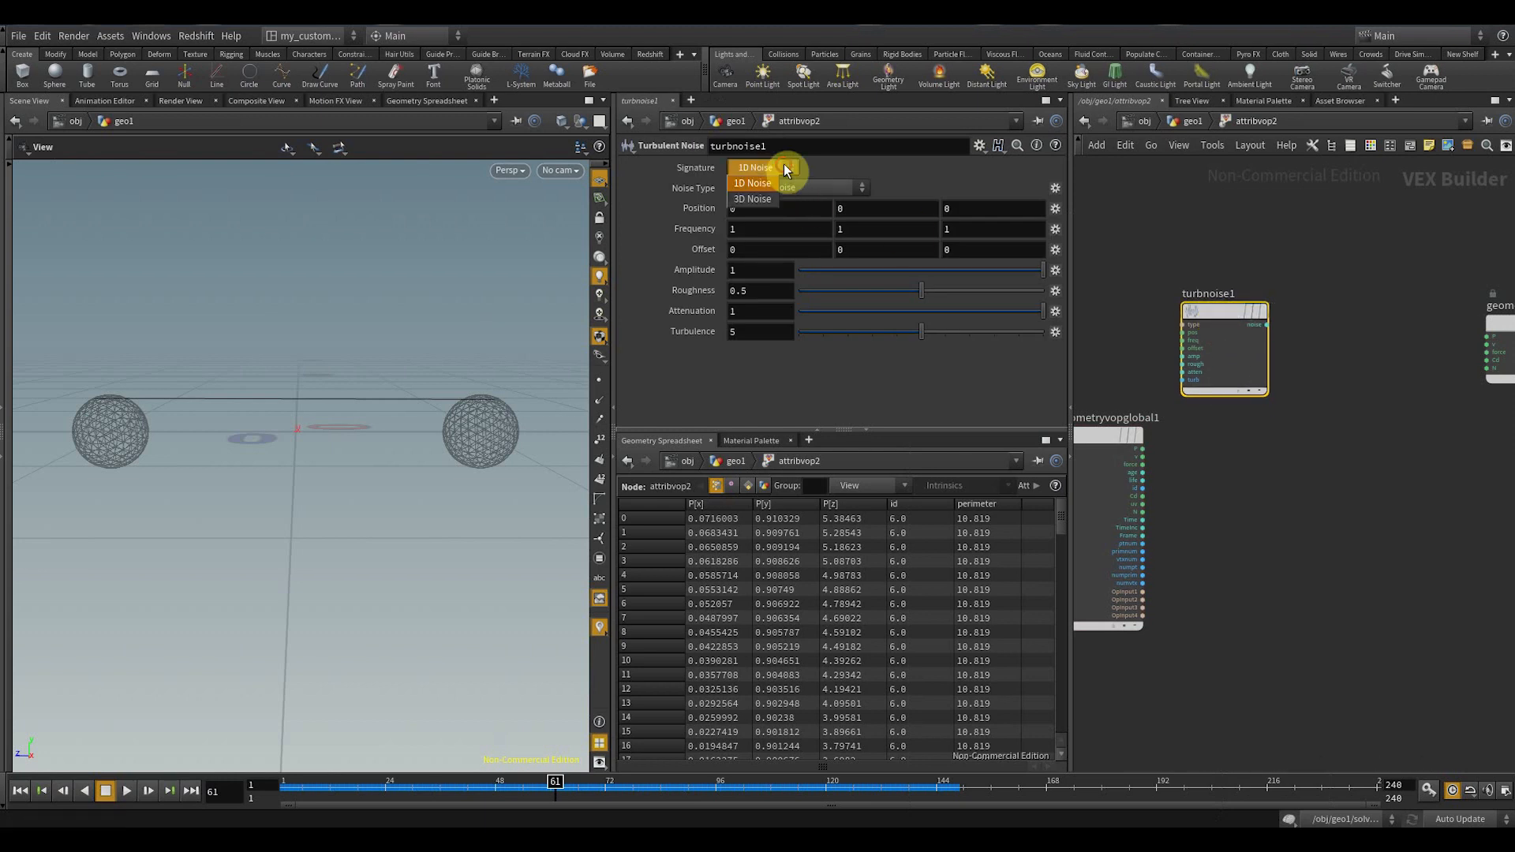
click(818, 189)
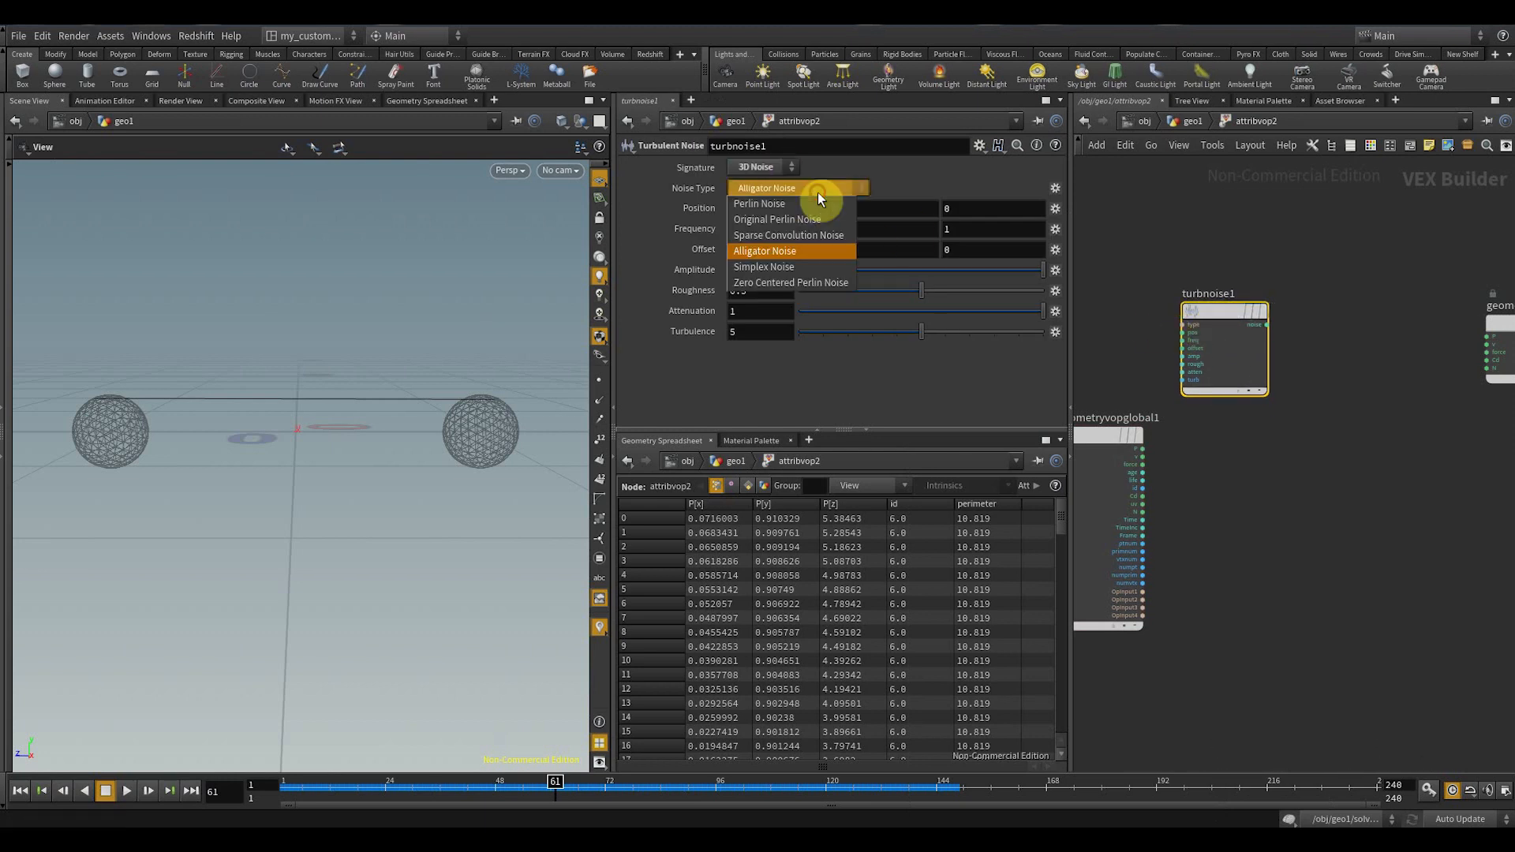
click(794, 234)
drag(1200, 301, 1202, 243)
- Add an Add node that sums the global position P and the turbulent noise output
key(Tab)
text(ad)
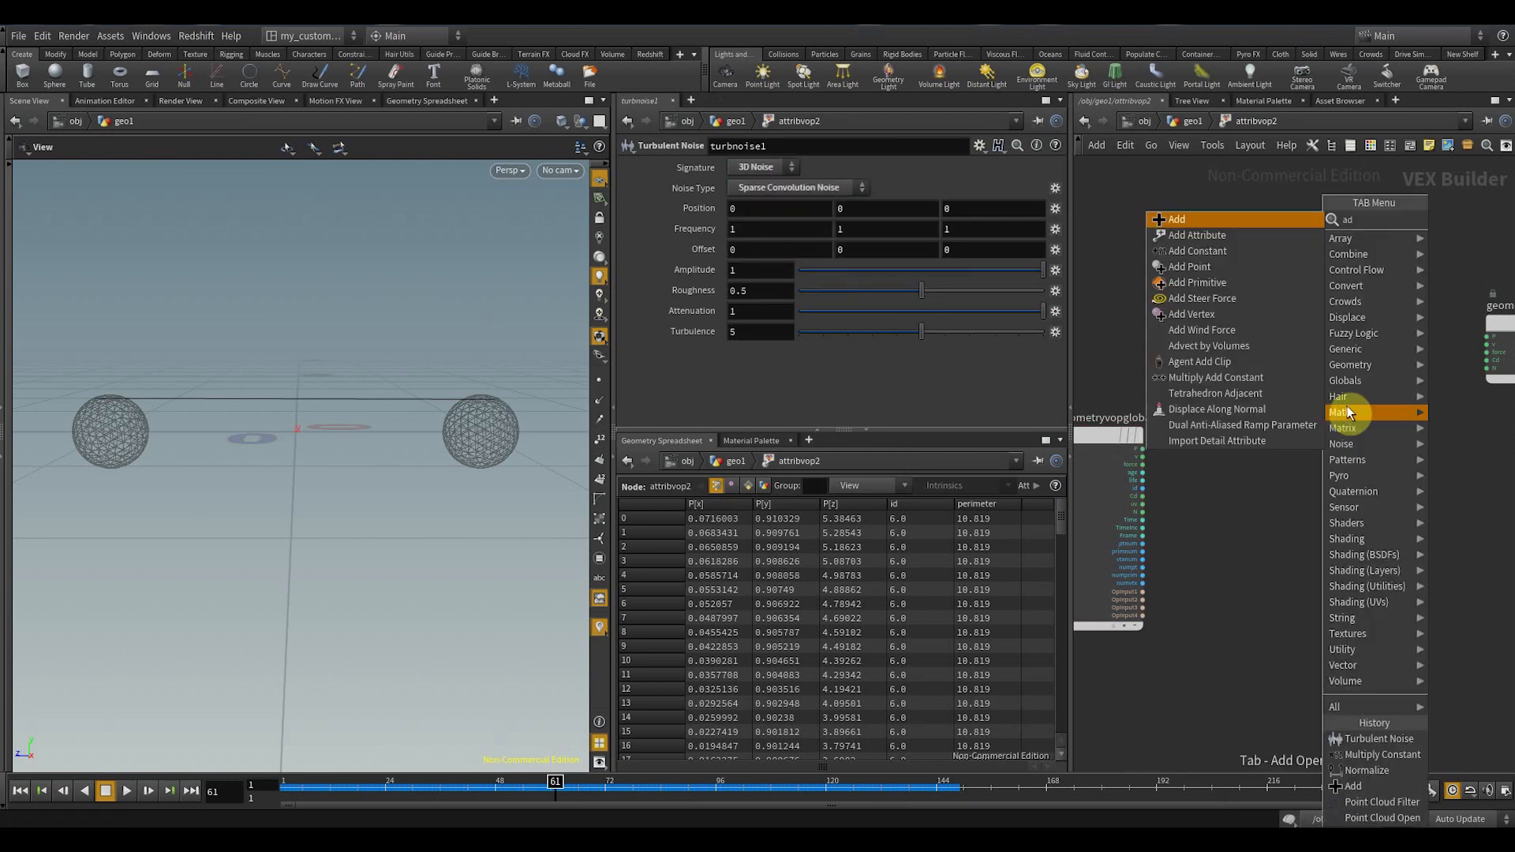
click(1284, 221)
click(1327, 406)
click(1142, 448)
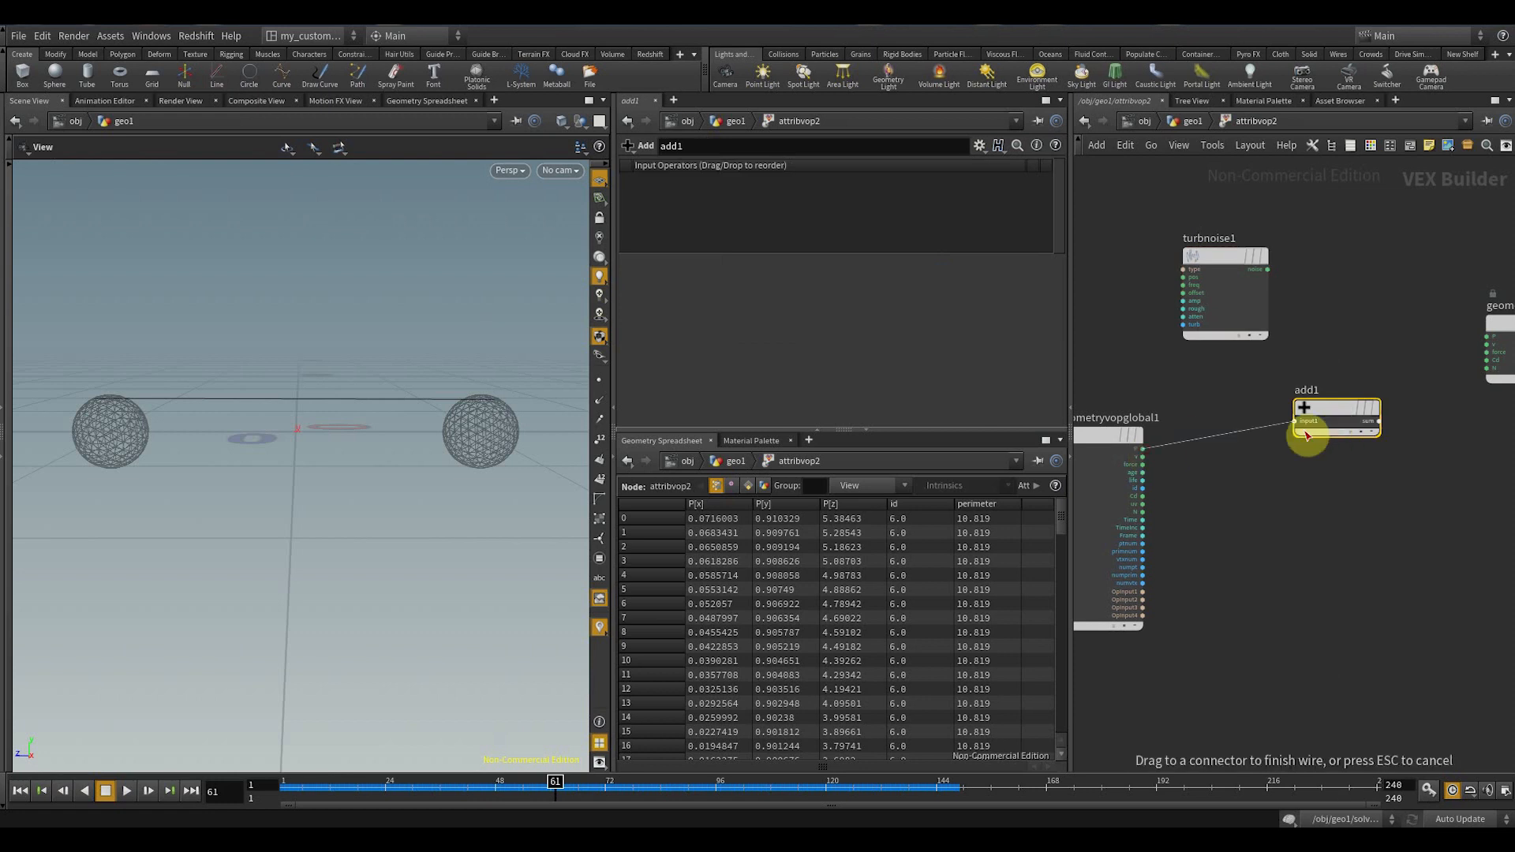
click(1295, 421)
click(1267, 269)
click(1295, 429)
- Feed the global P into the noise position input, and connect the sum from add1 to P on geometryvopoutput1
click(1182, 277)
click(1142, 448)
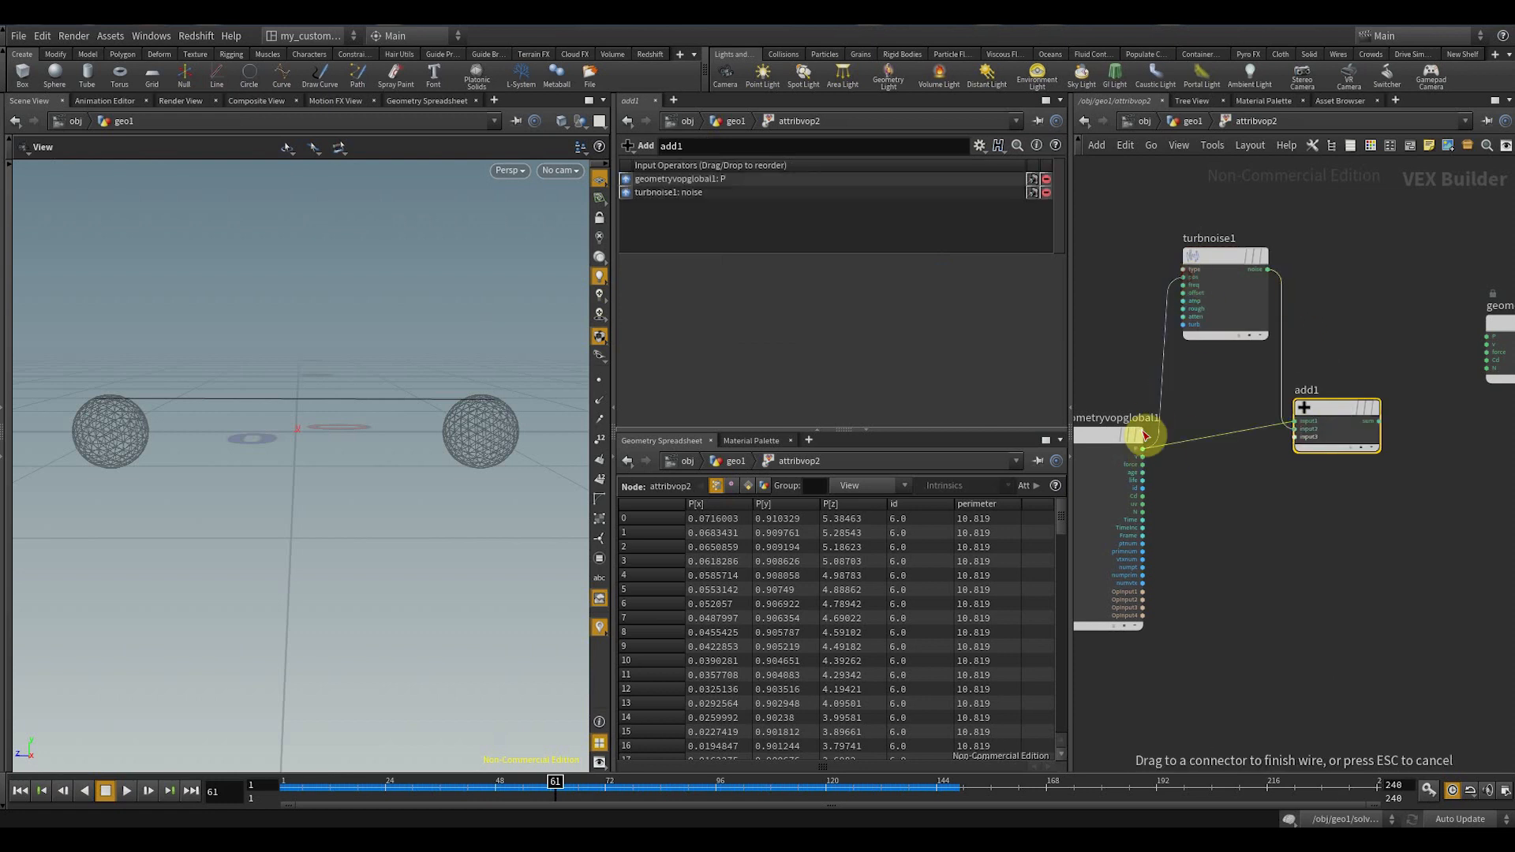
middle_drag(1403, 389, 1278, 419)
click(1255, 450)
click(1382, 355)
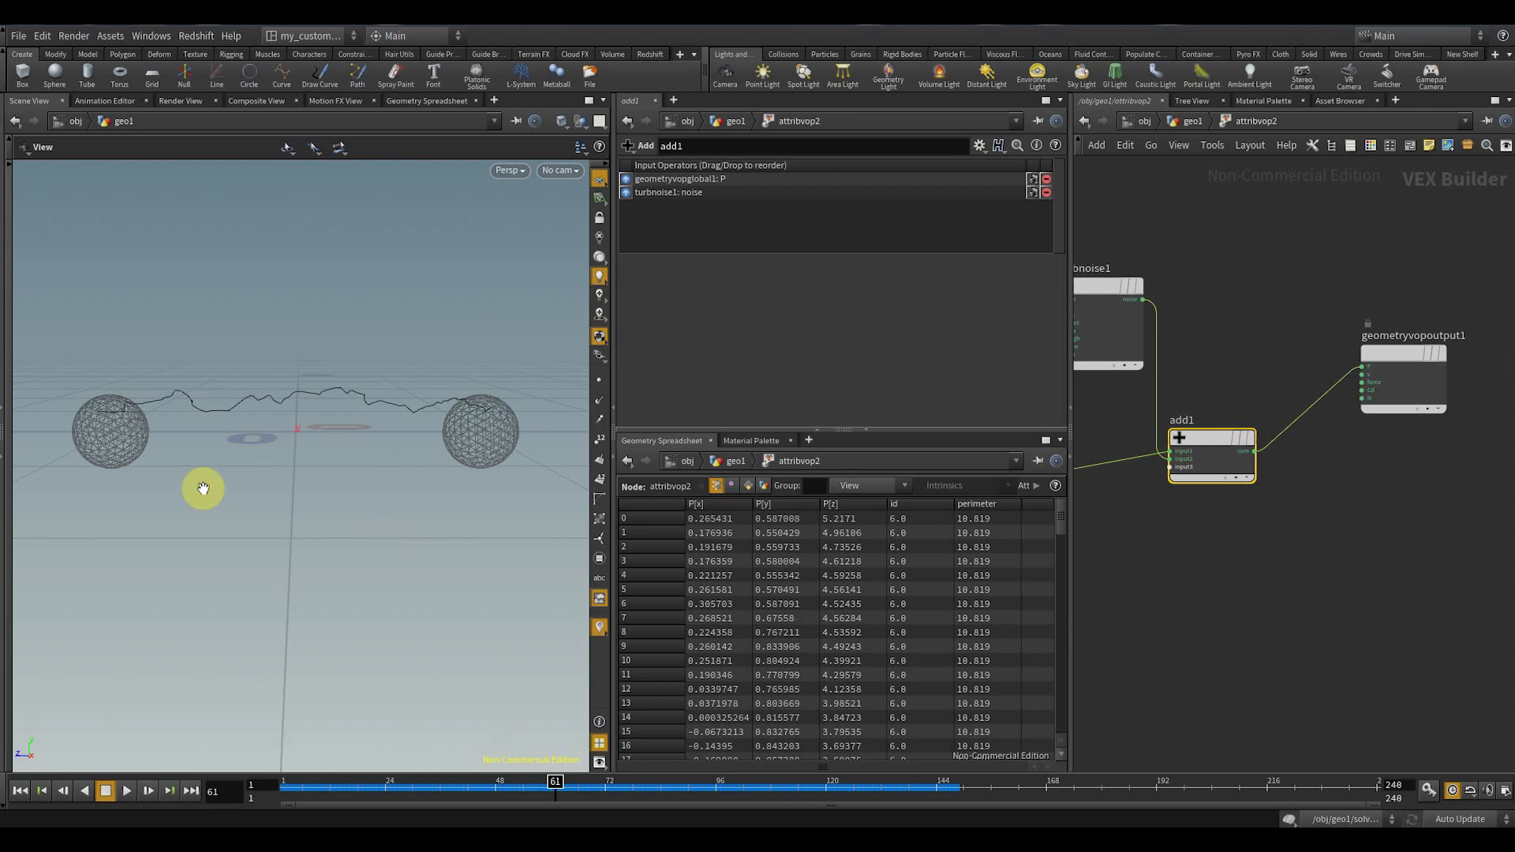
- Examine the noise-displaced line between the spheres, and move geometryvopglobal1 farther away from the other nodes
scroll(163, 399, up, 5)
mouse_move(129, 409)
mouse_down()
mouse_move(116, 378)
mouse_move(203, 396)
mouse_move(386, 481)
mouse_move(389, 403)
mouse_move(477, 447)
mouse_move(111, 410)
mouse_up()
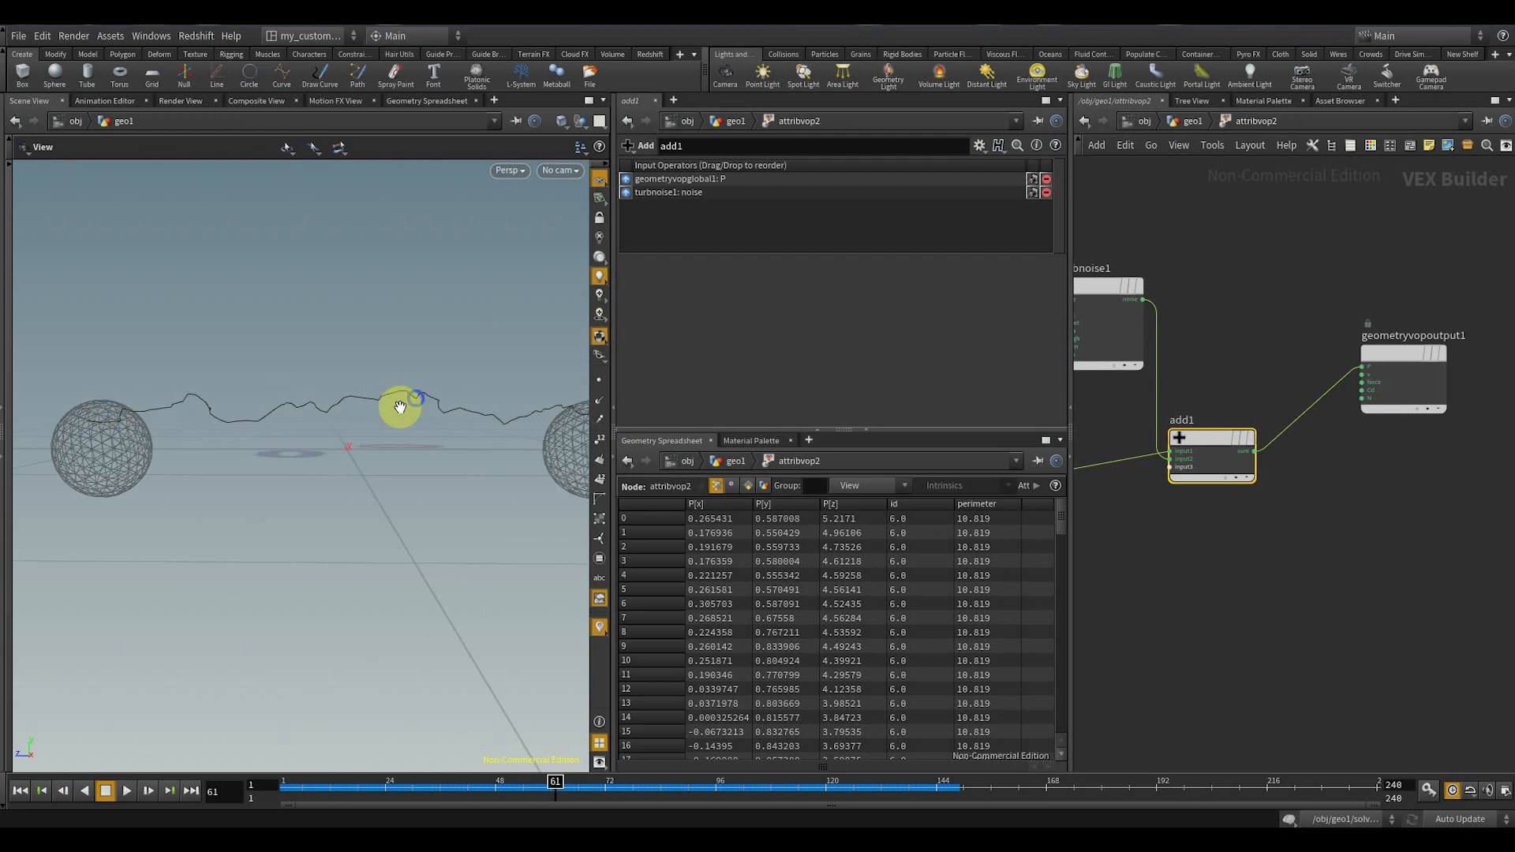
scroll(400, 410, down, 4)
drag(359, 503, 297, 516)
middle_drag(1165, 295, 1346, 260)
scroll(1346, 260, down, 1)
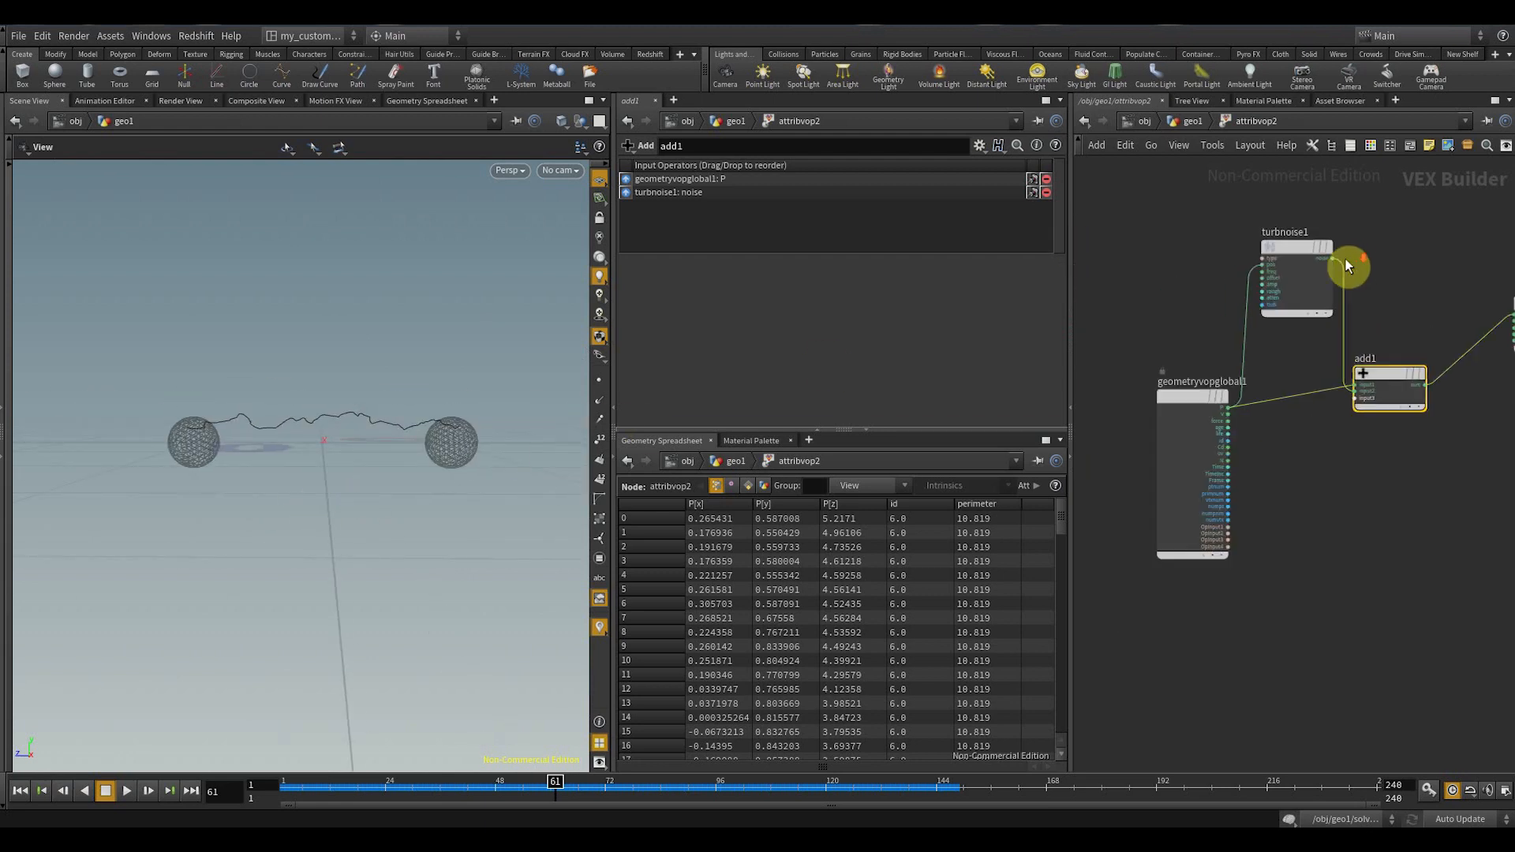
drag(1180, 395, 1109, 390)
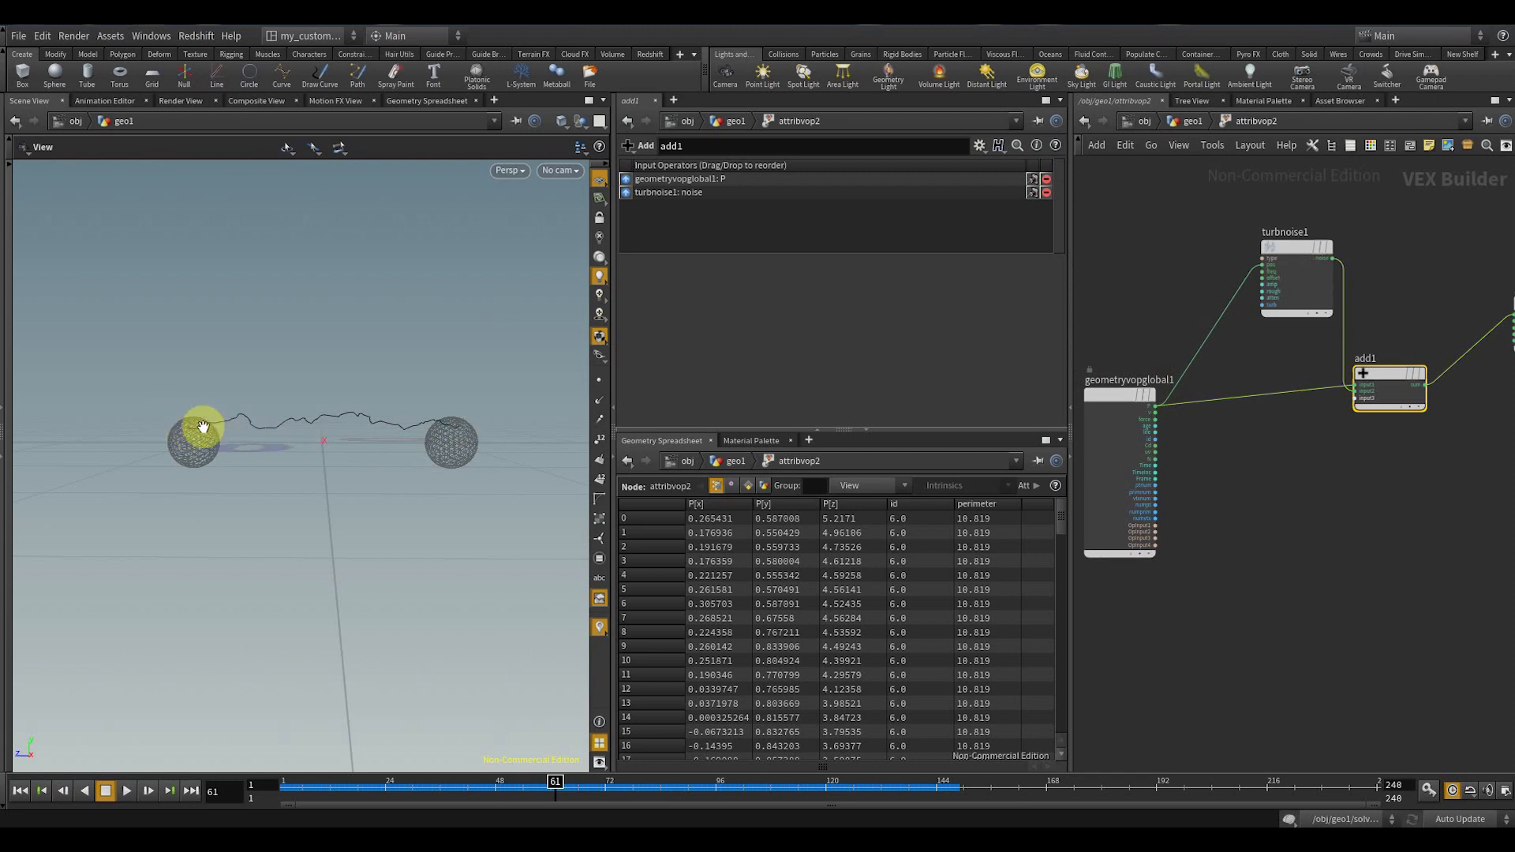
- Turn on point numbers in the viewport and disconnect add1 from the P input of geometryvopoutput1 inside attribvop2
click(1191, 126)
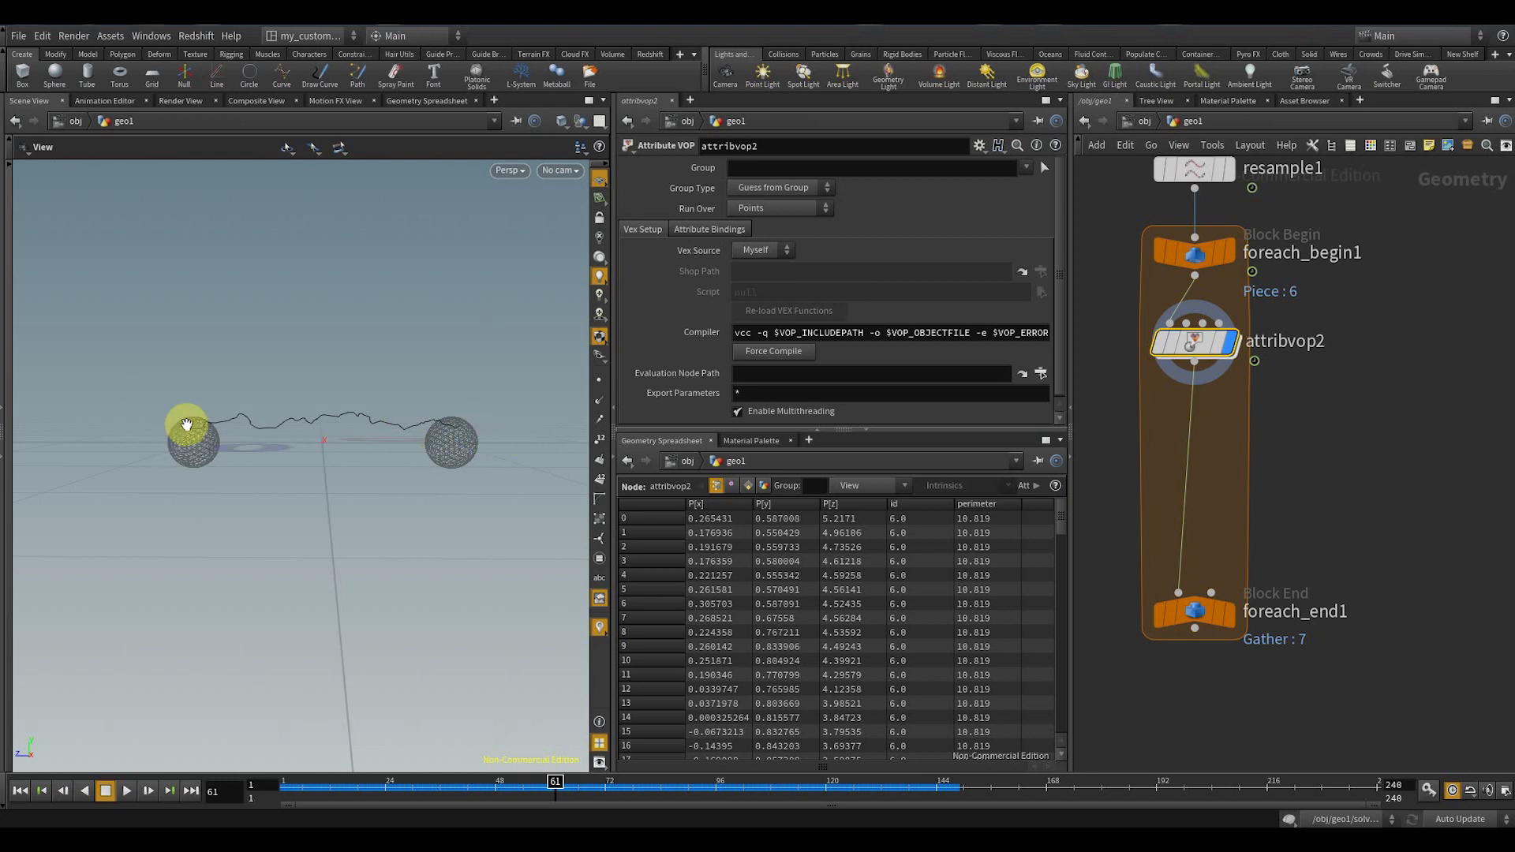
double_click(1197, 342)
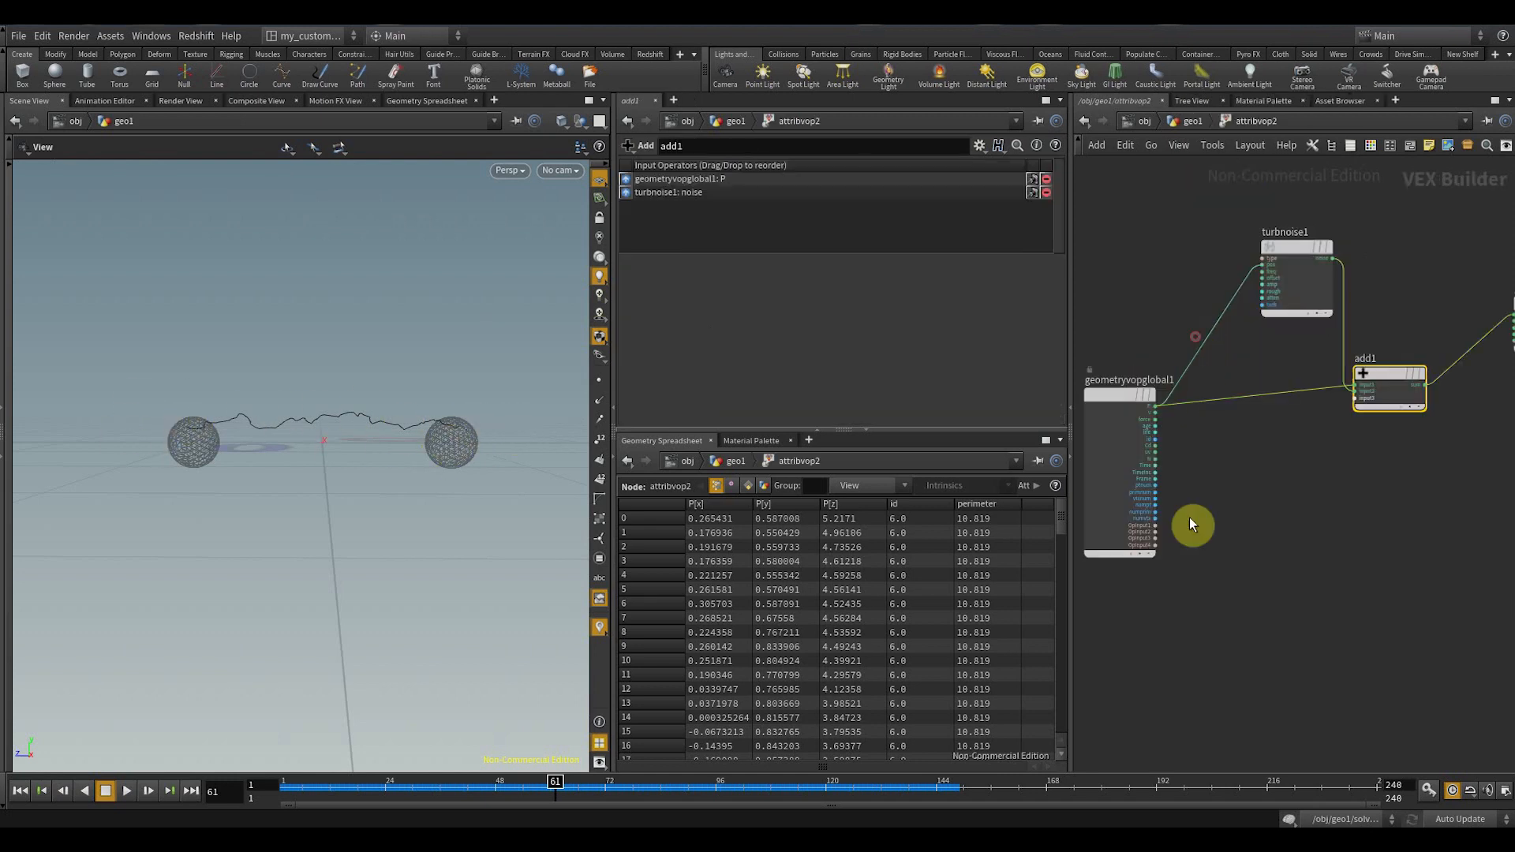
click(599, 440)
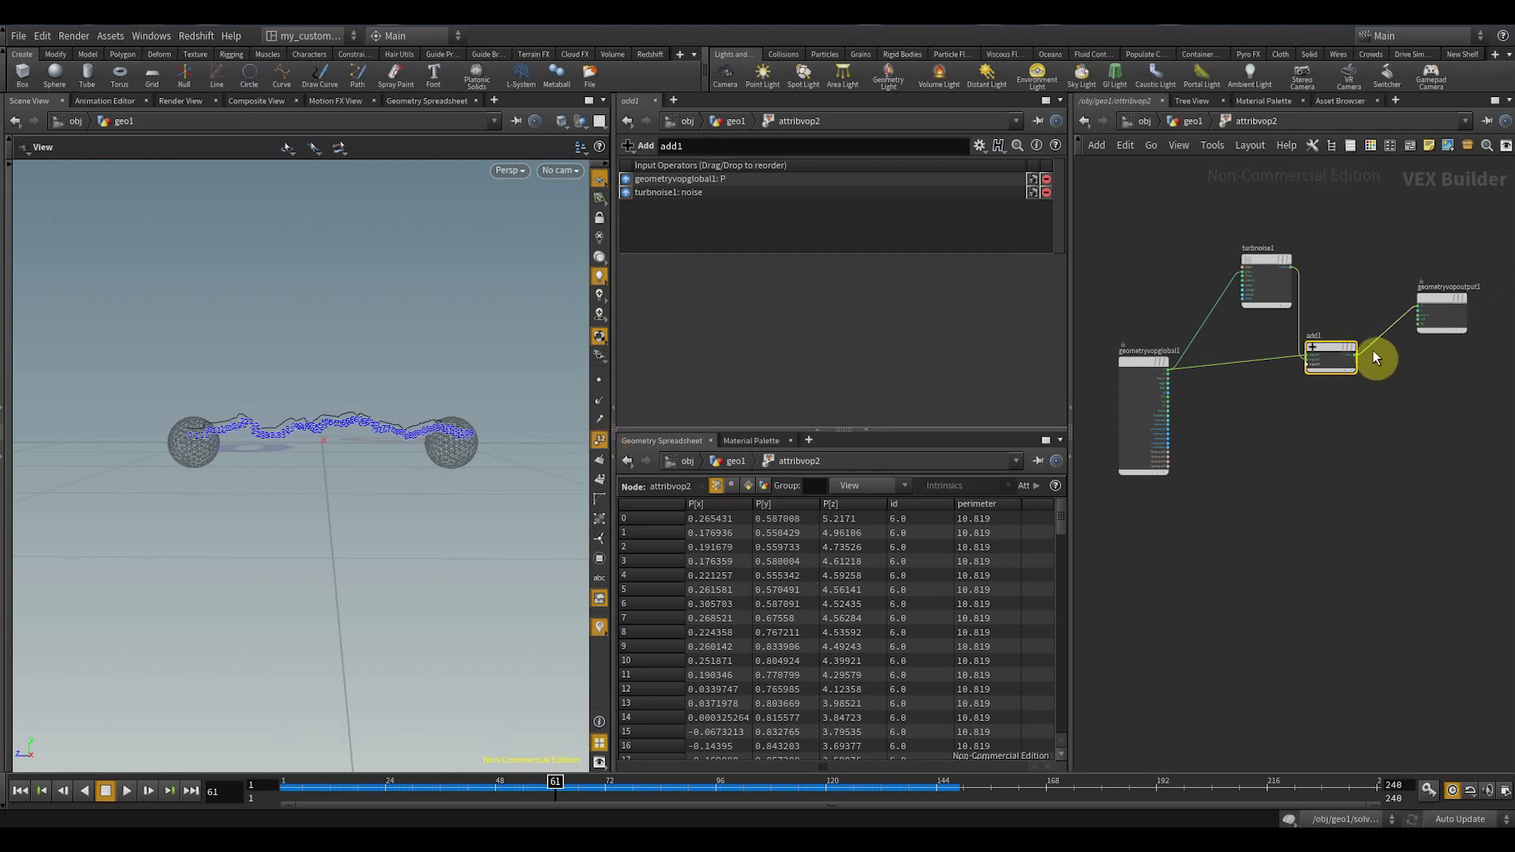
key(y)
drag(1366, 292, 1347, 487)
- Examine the point numbering along the undisplaced line from one sphere to the other
right_drag(323, 452, 410, 431)
middle_drag(379, 430, 576, 472)
right_drag(229, 433, 389, 398)
middle_drag(406, 521, 392, 487)
right_drag(392, 487, 463, 542)
middle_drag(463, 541, 446, 518)
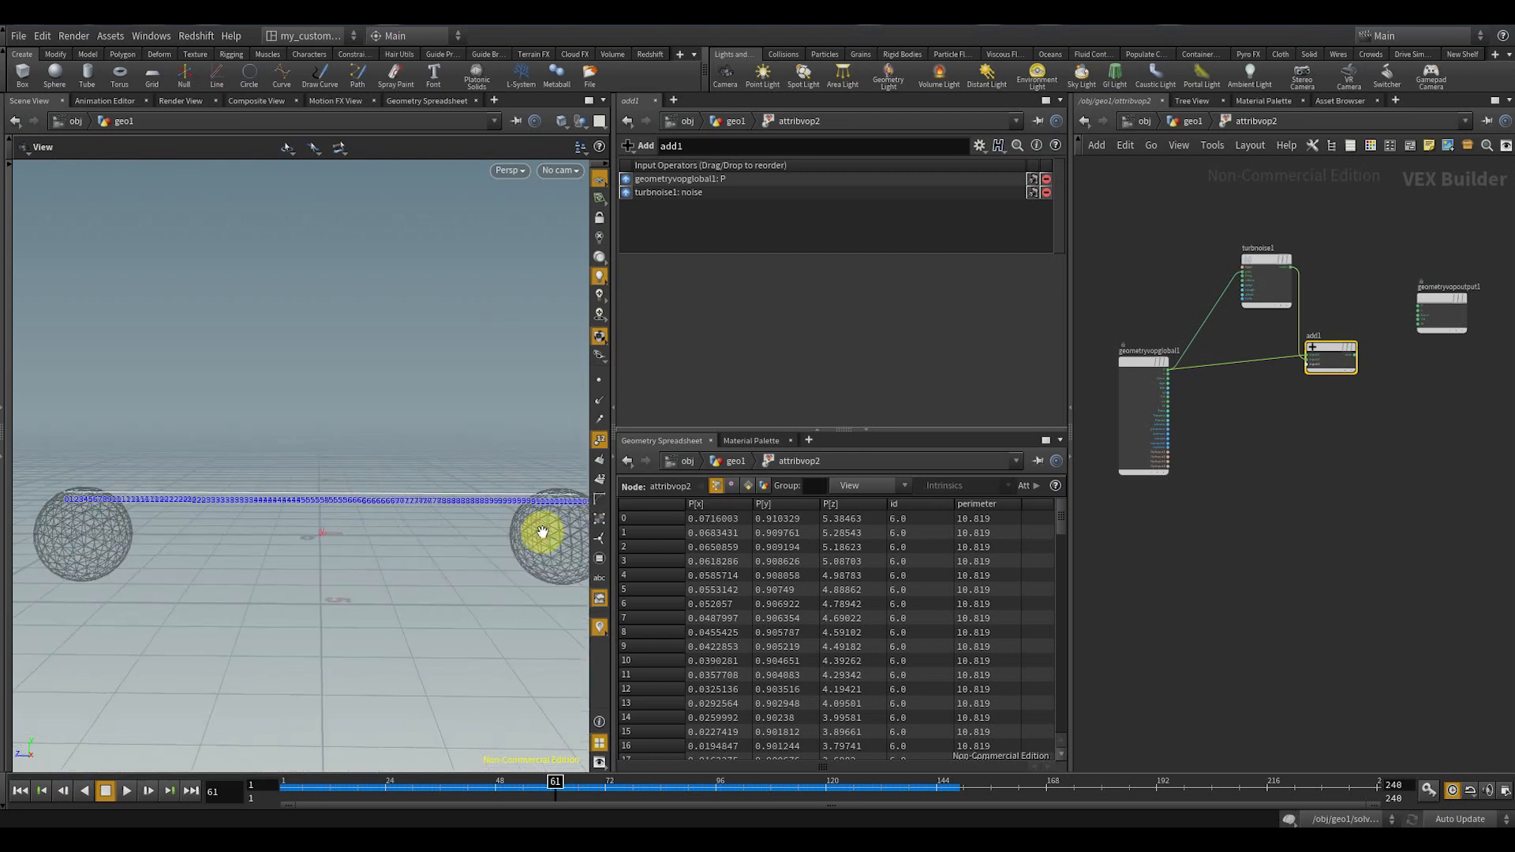
middle_drag(541, 531, 429, 524)
right_drag(429, 524, 561, 507)
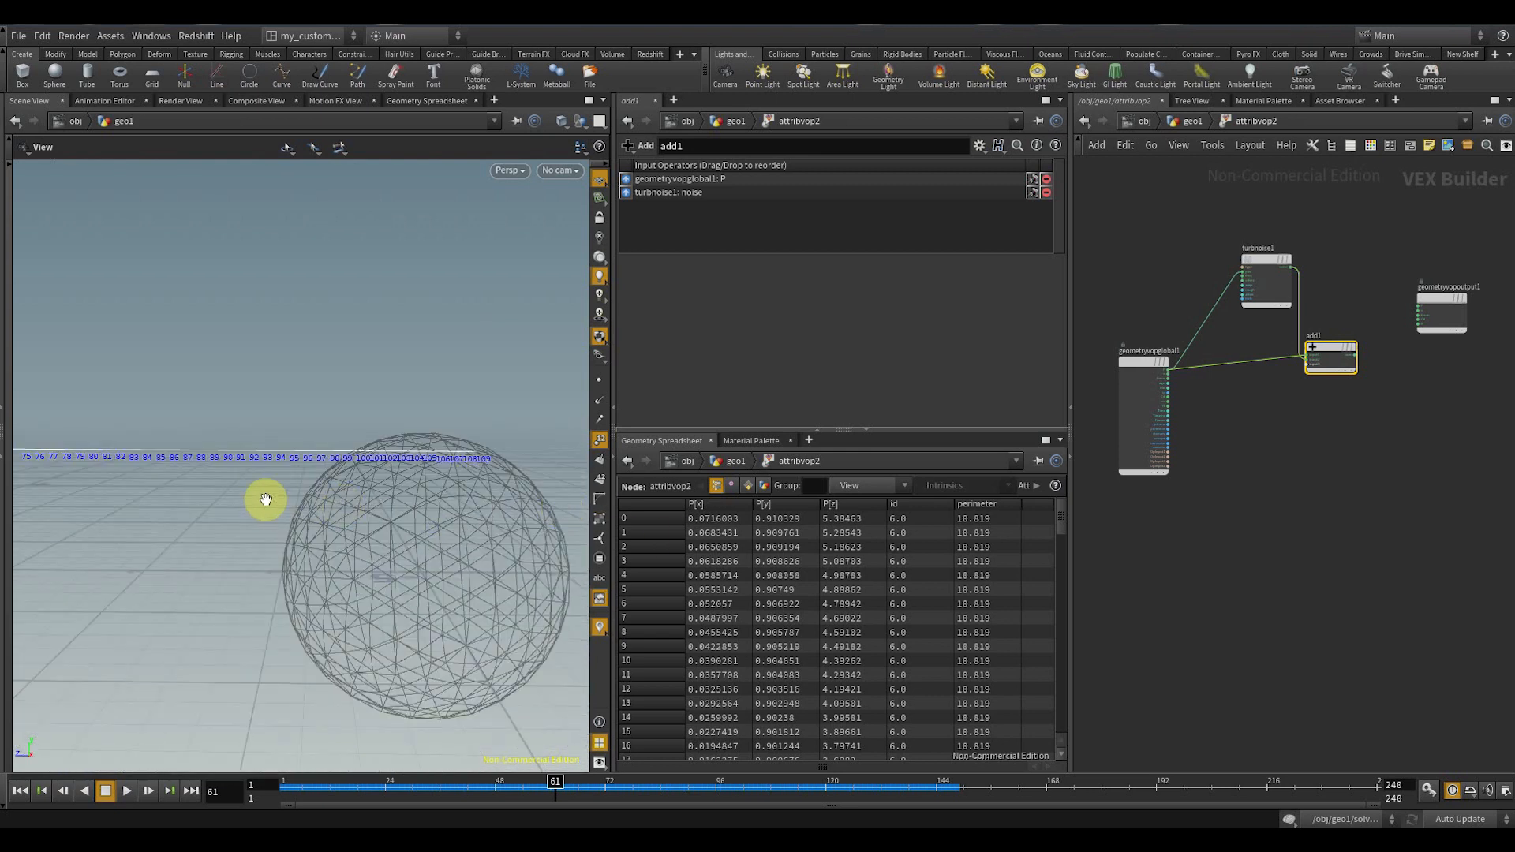
middle_drag(152, 486, 415, 497)
right_drag(415, 497, 227, 545)
middle_drag(227, 545, 310, 507)
right_drag(310, 507, 524, 546)
middle_drag(524, 546, 314, 553)
right_drag(314, 554, 497, 547)
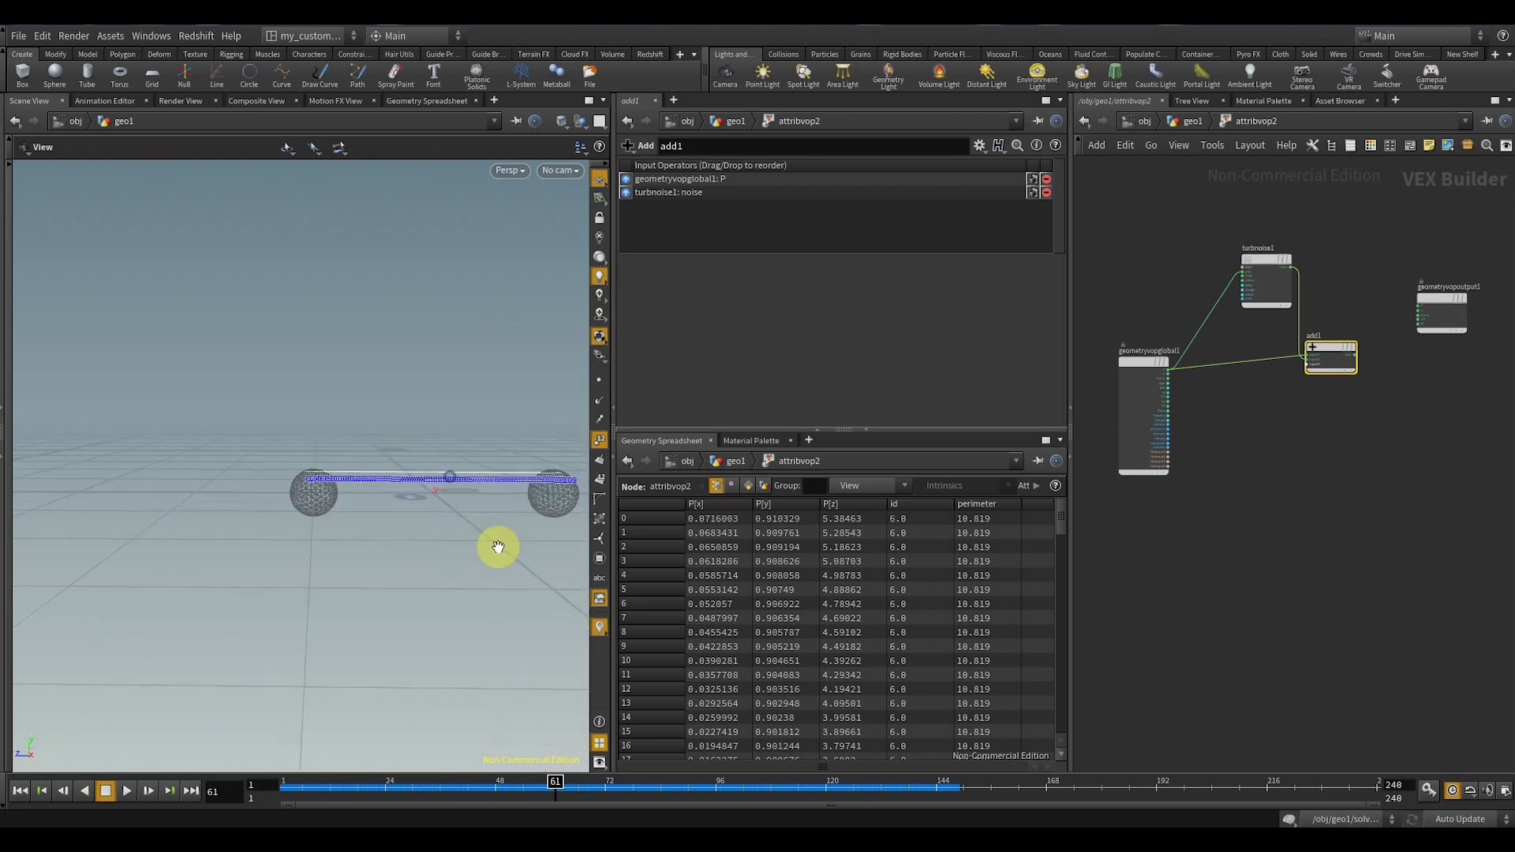
middle_drag(497, 547, 406, 566)
- Move geometryvopglobal1 farther from the noise and add nodes, and add an Integer to Float node beside it
middle_drag(1144, 402, 1221, 364)
right_drag(1221, 364, 1212, 322)
drag(1205, 308, 1150, 301)
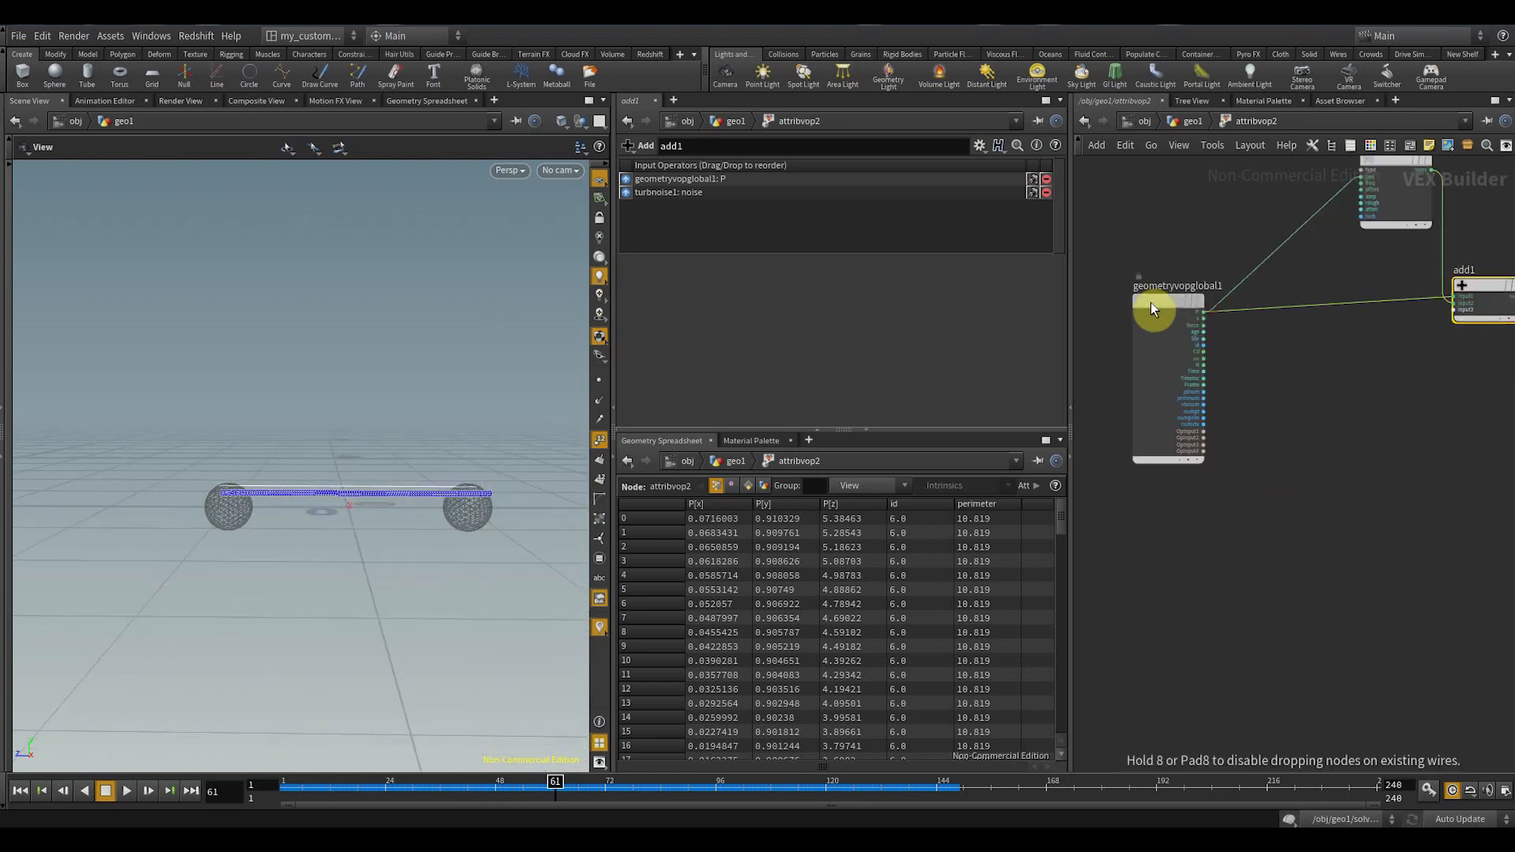
right_drag(1282, 442, 1207, 452)
key(Tab)
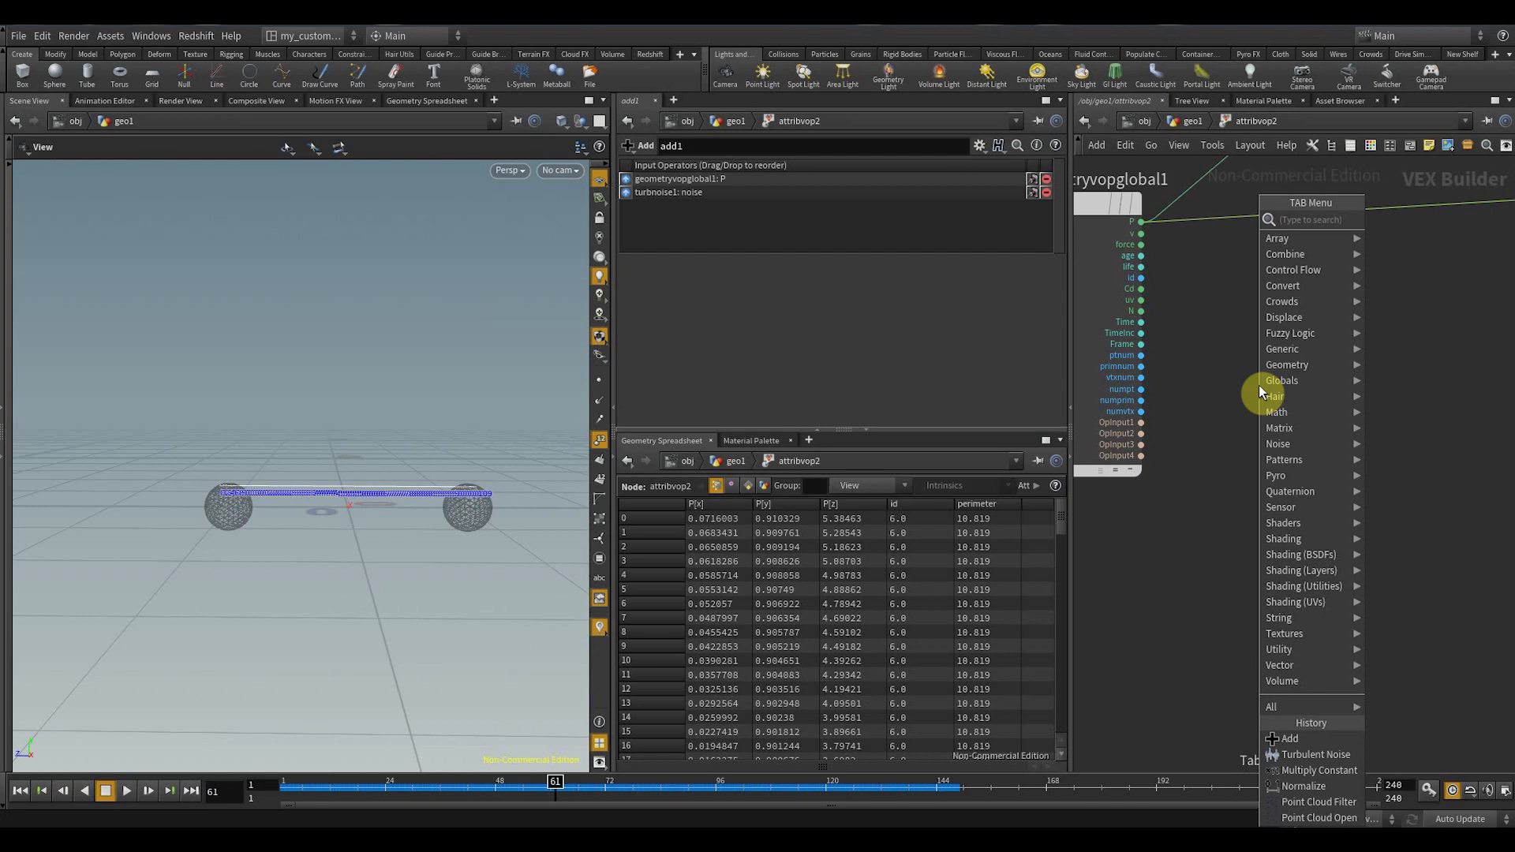
text(f)
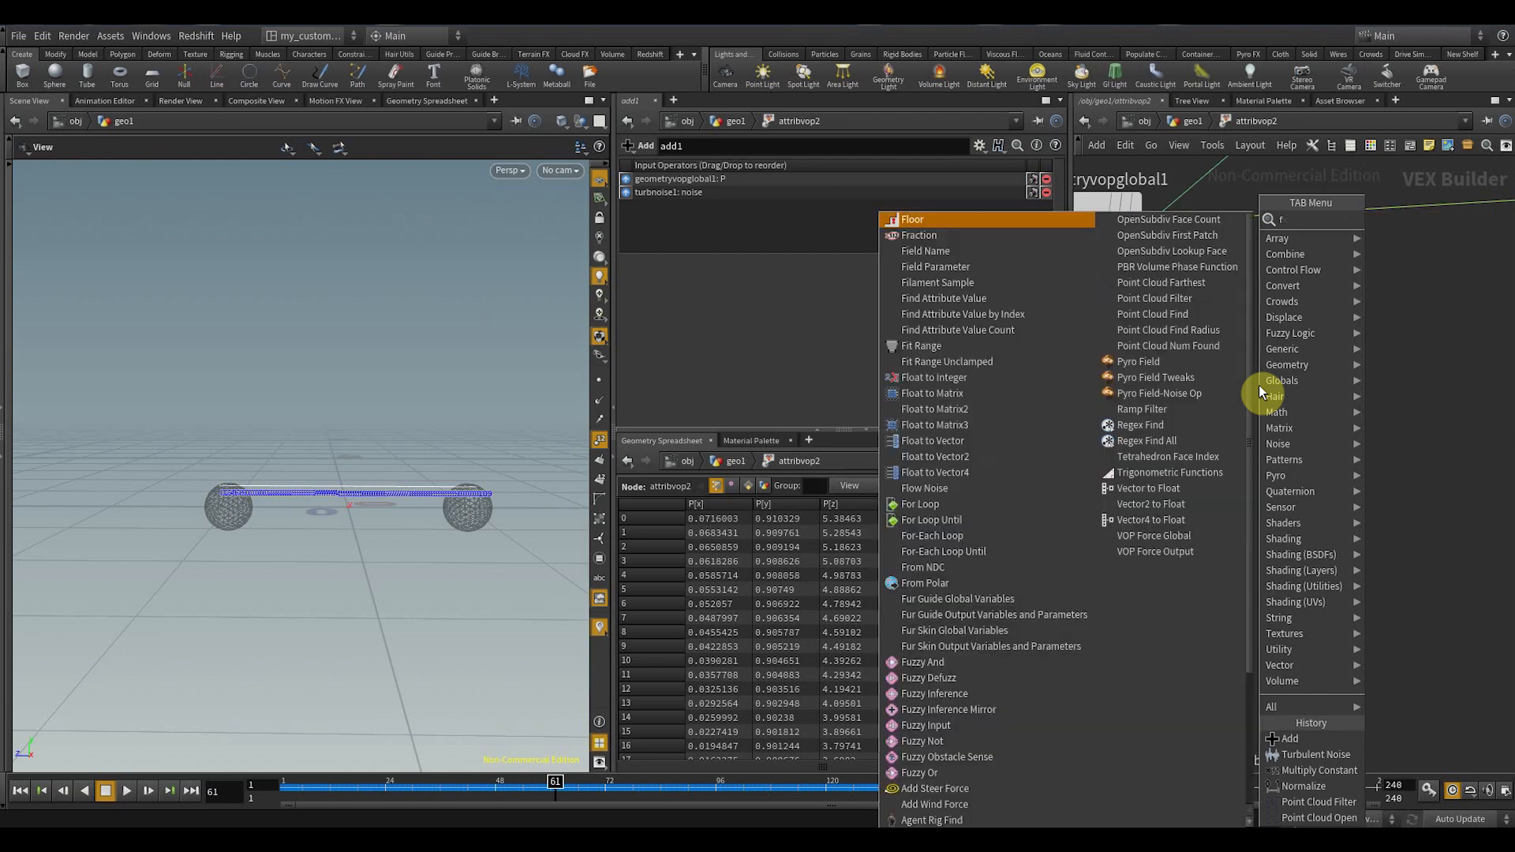
key(BackSpace)
text(inte)
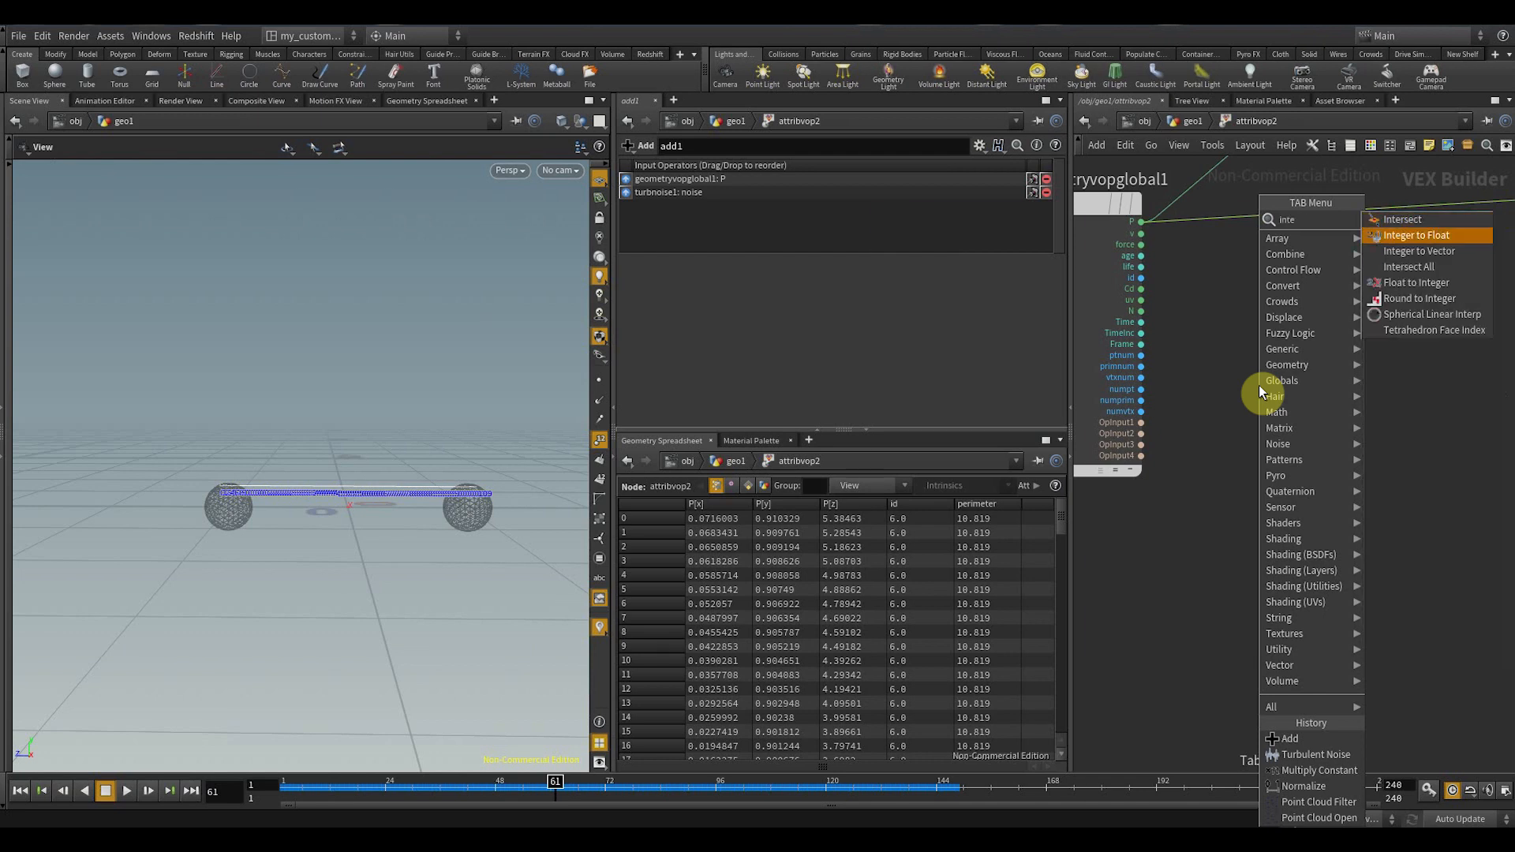
key(Return)
click(1245, 398)
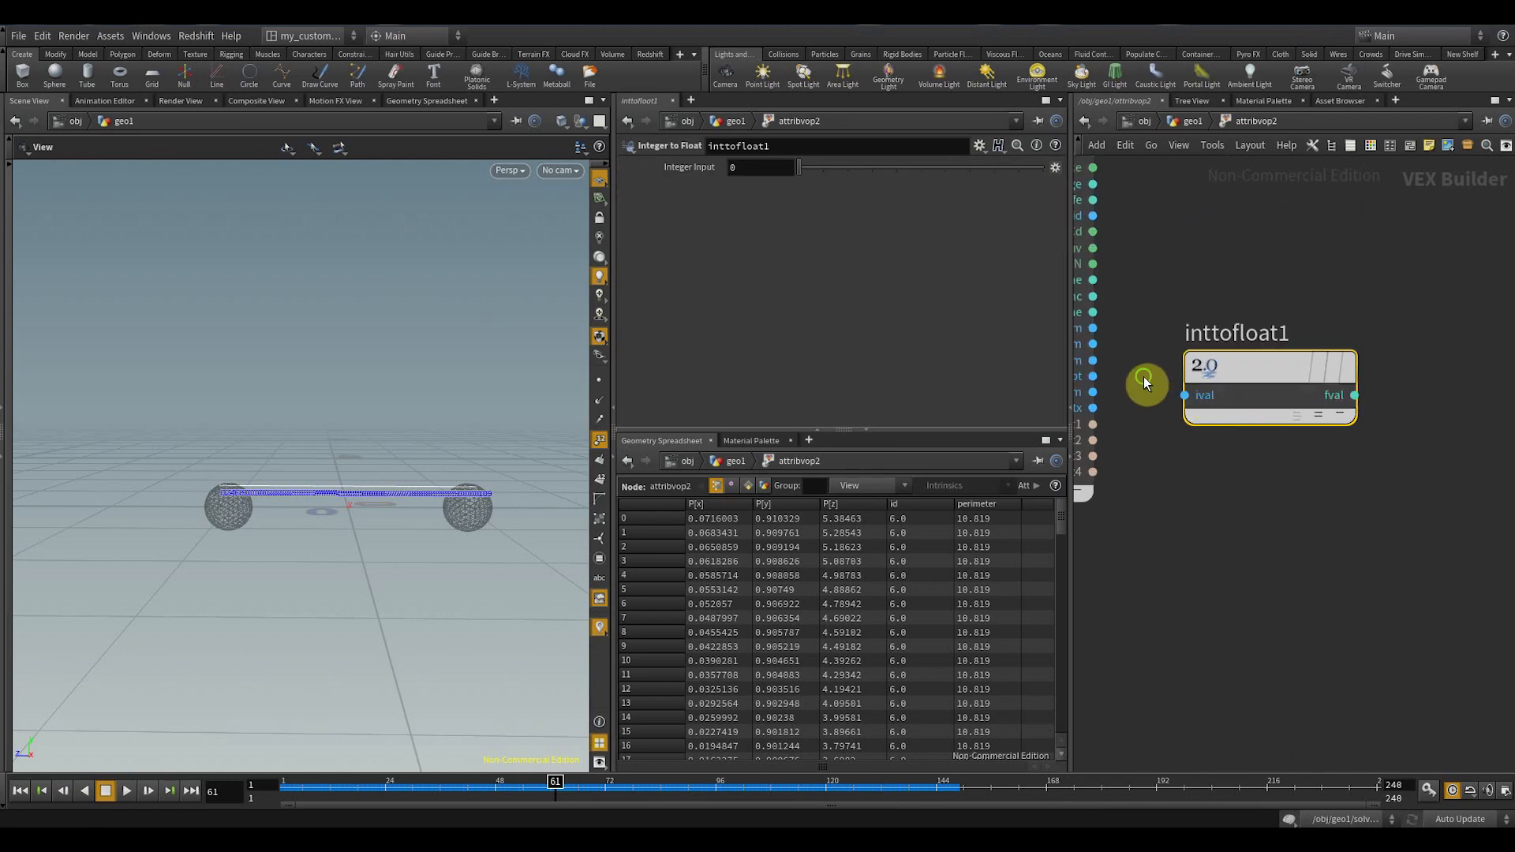
- Connect the global ptnum output to the ival input of inttofloat1 and align the node with that output
middle_drag(1143, 376, 1269, 390)
scroll(1259, 391, up, 2)
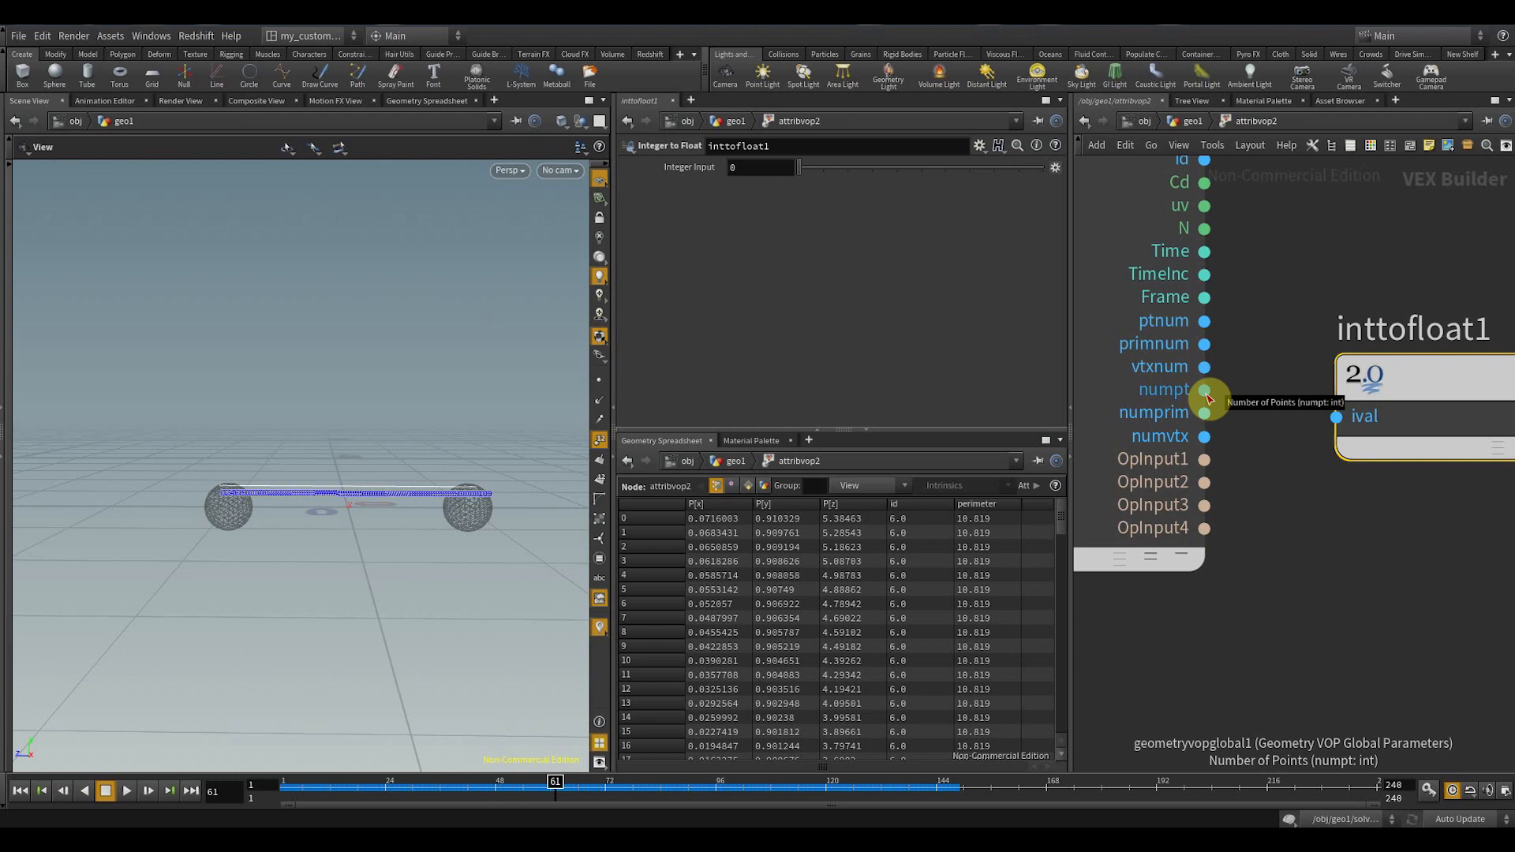
scroll(1200, 439, down, 3)
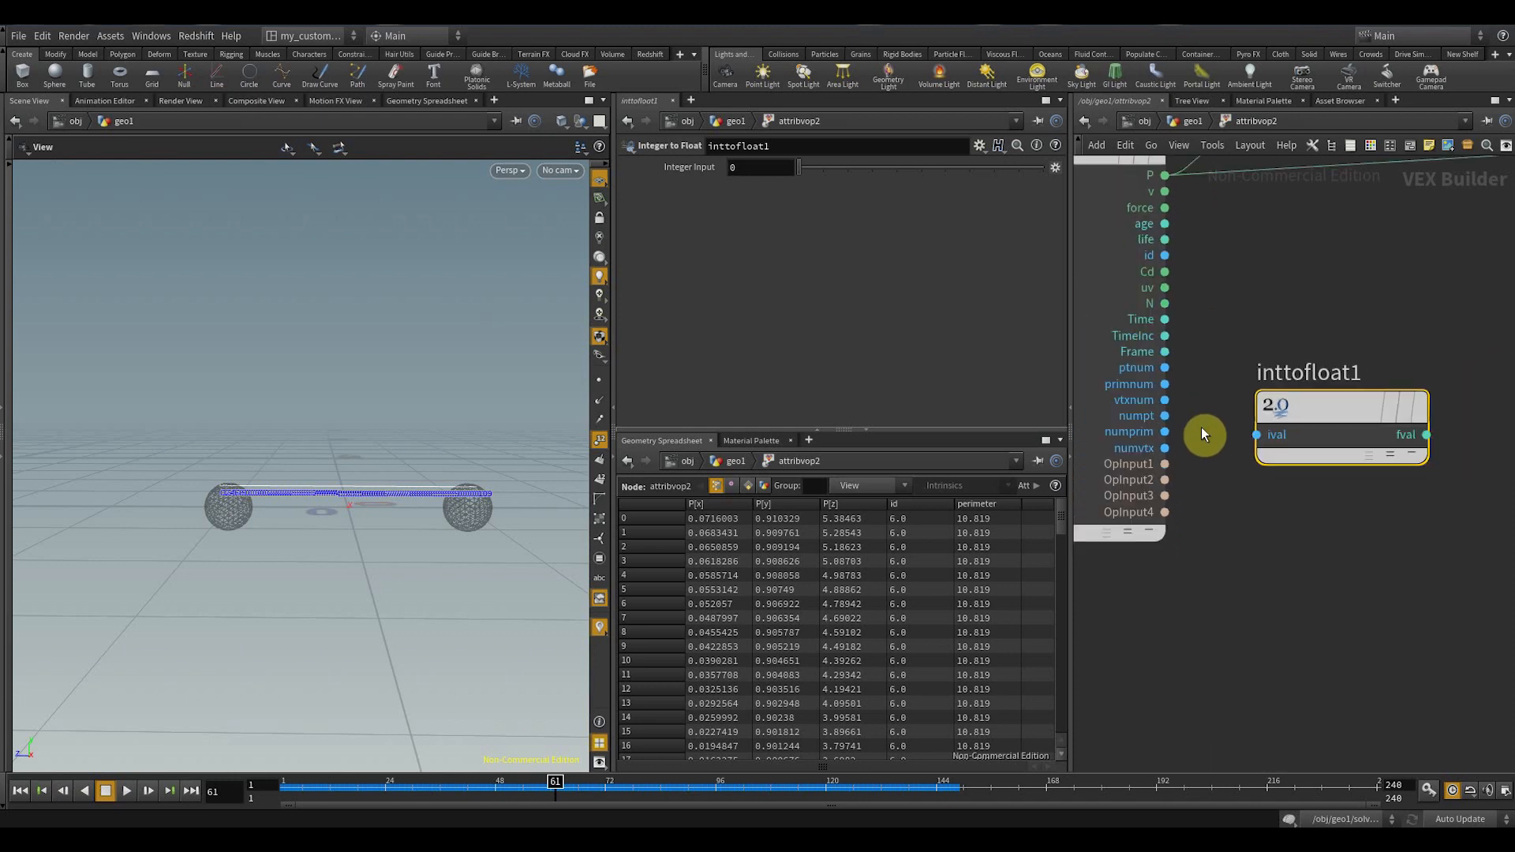
scroll(1201, 434, up, 2)
middle_drag(1199, 424, 1147, 431)
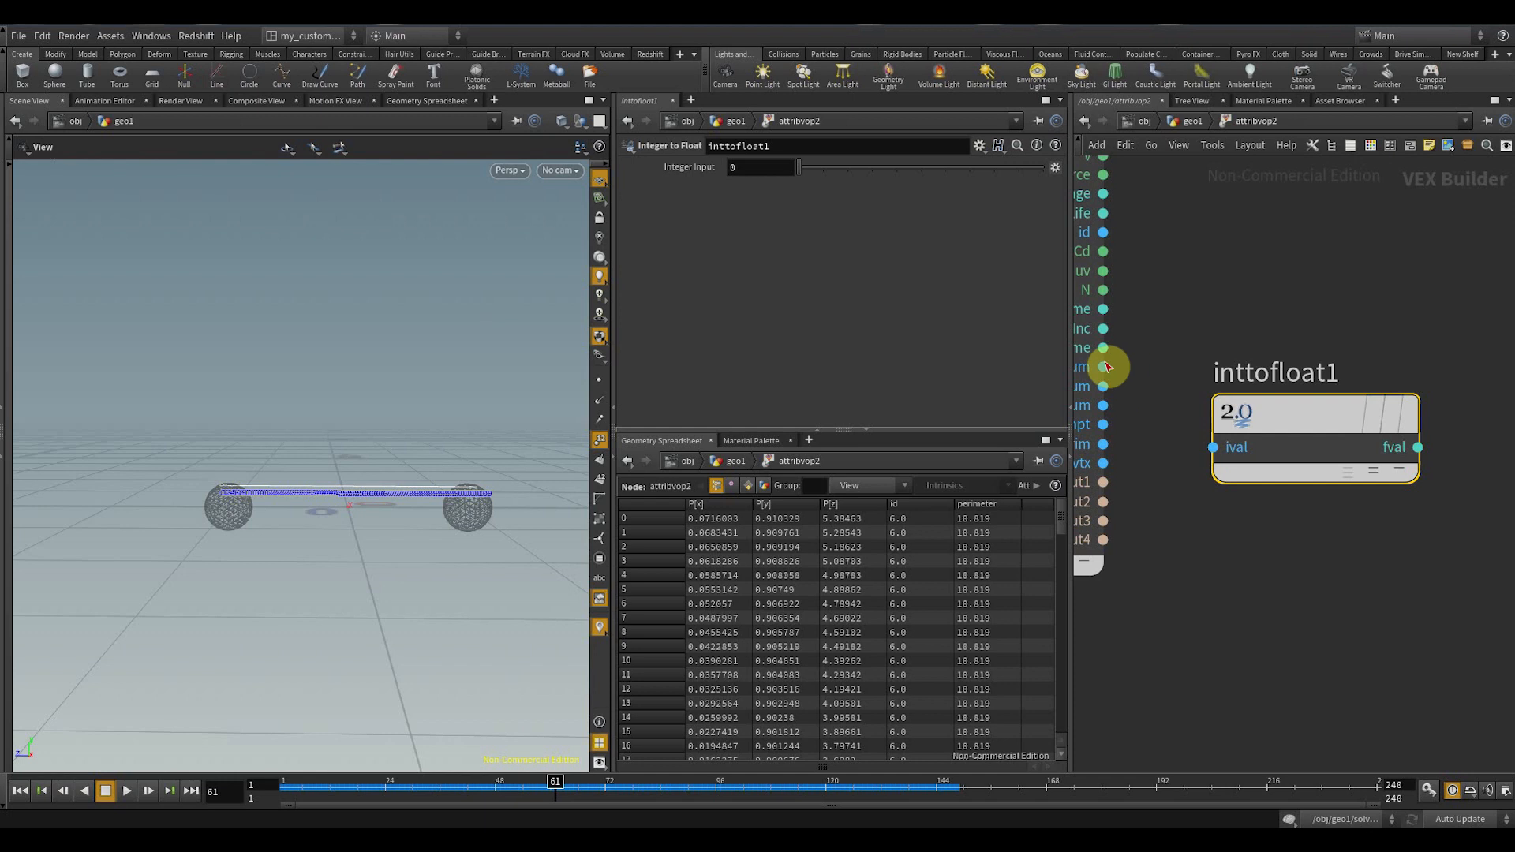
drag(1107, 366, 1215, 445)
drag(1301, 412, 1299, 332)
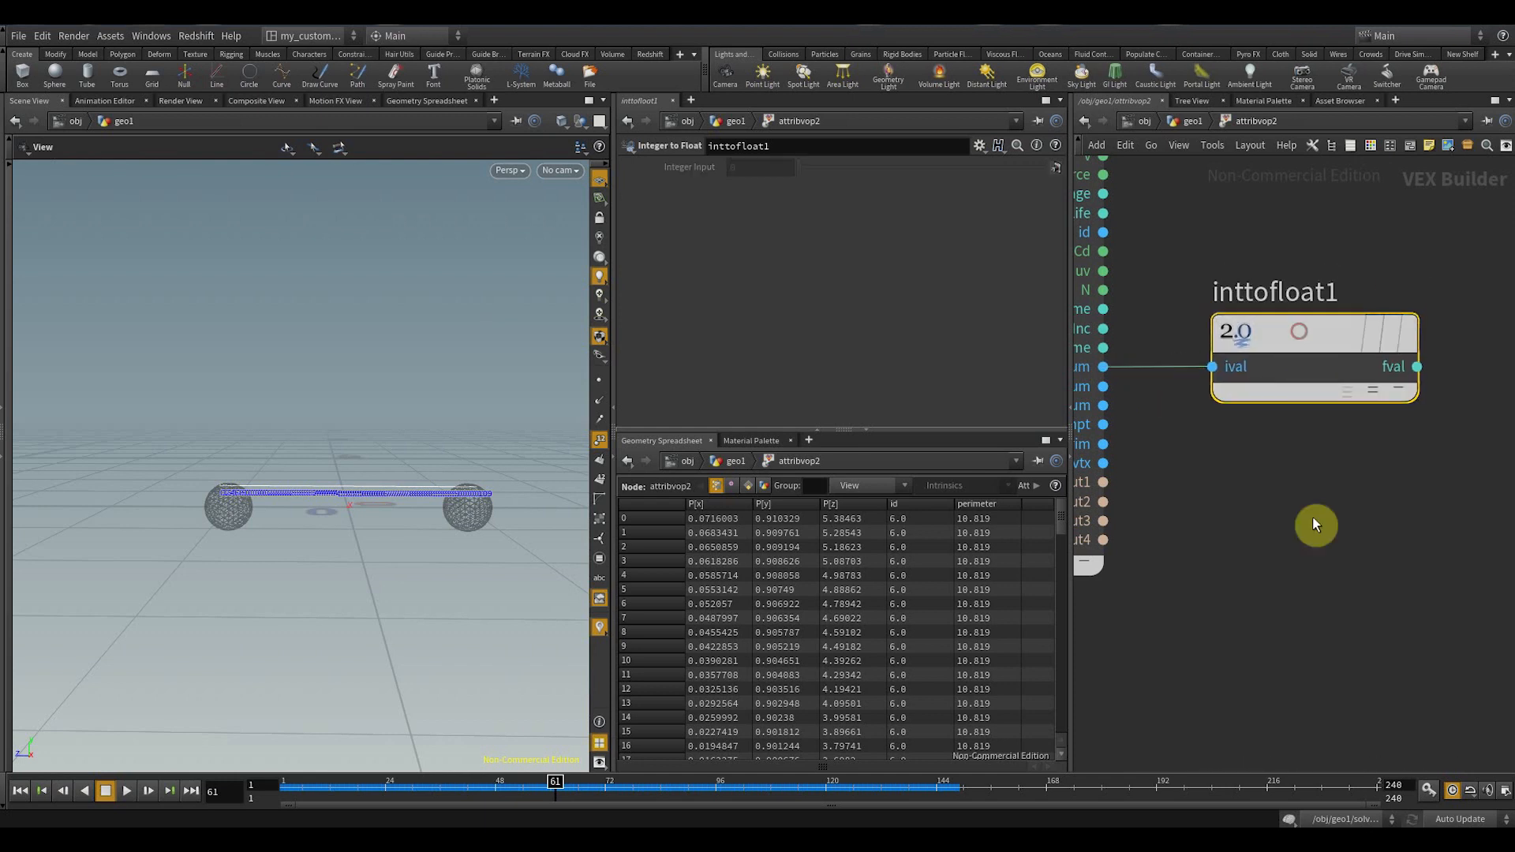
- Add a Divide node after inttofloat1 in the attribvop2 network
scroll(1319, 519, down, 2)
scroll(1298, 497, up, 2)
key(Tab)
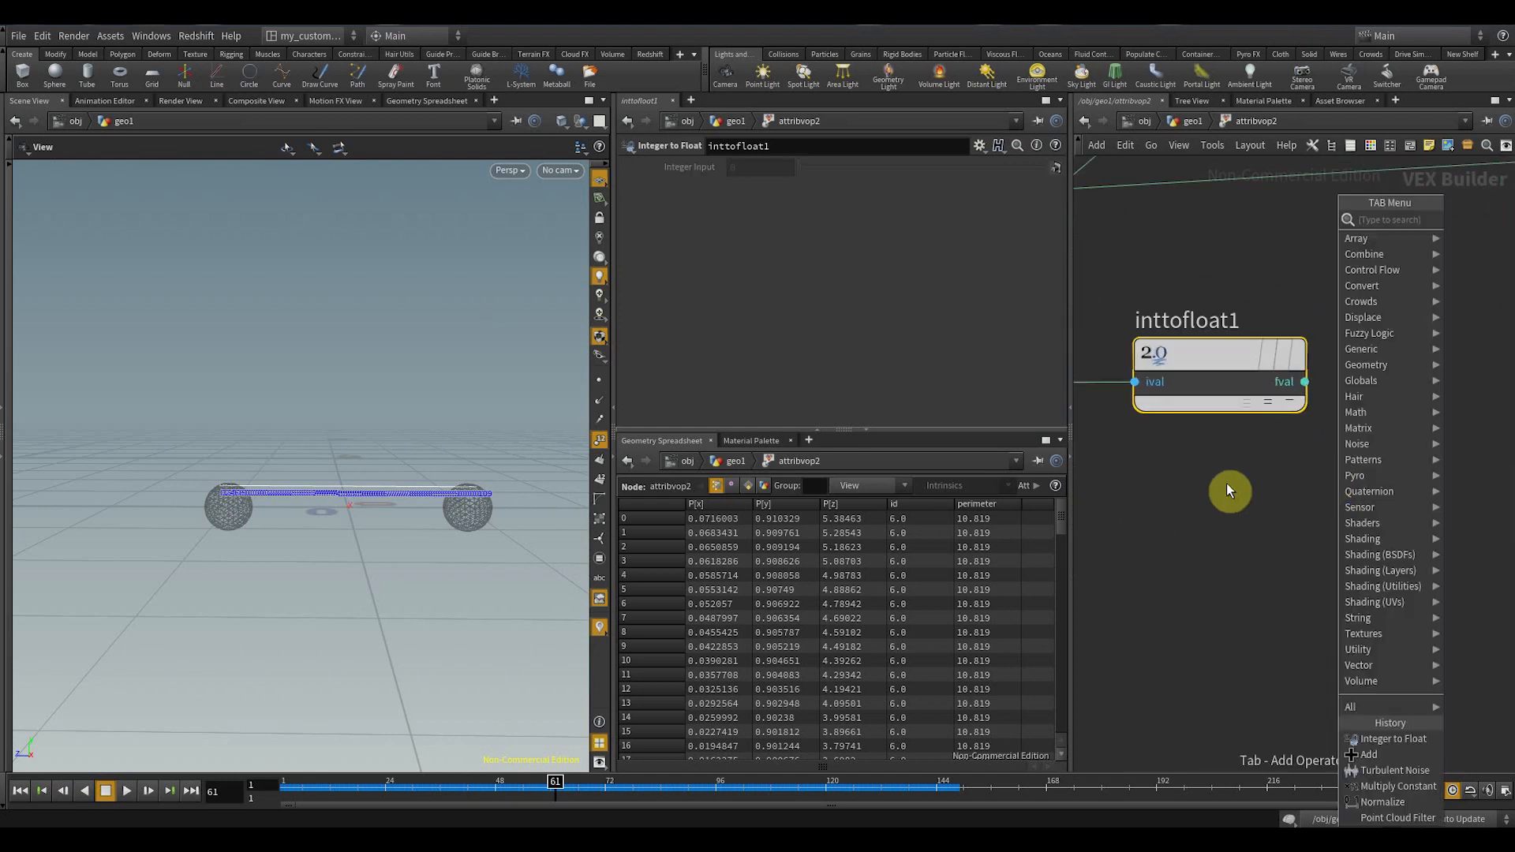
middle_drag(1227, 483, 1382, 504)
scroll(1380, 514, down, 4)
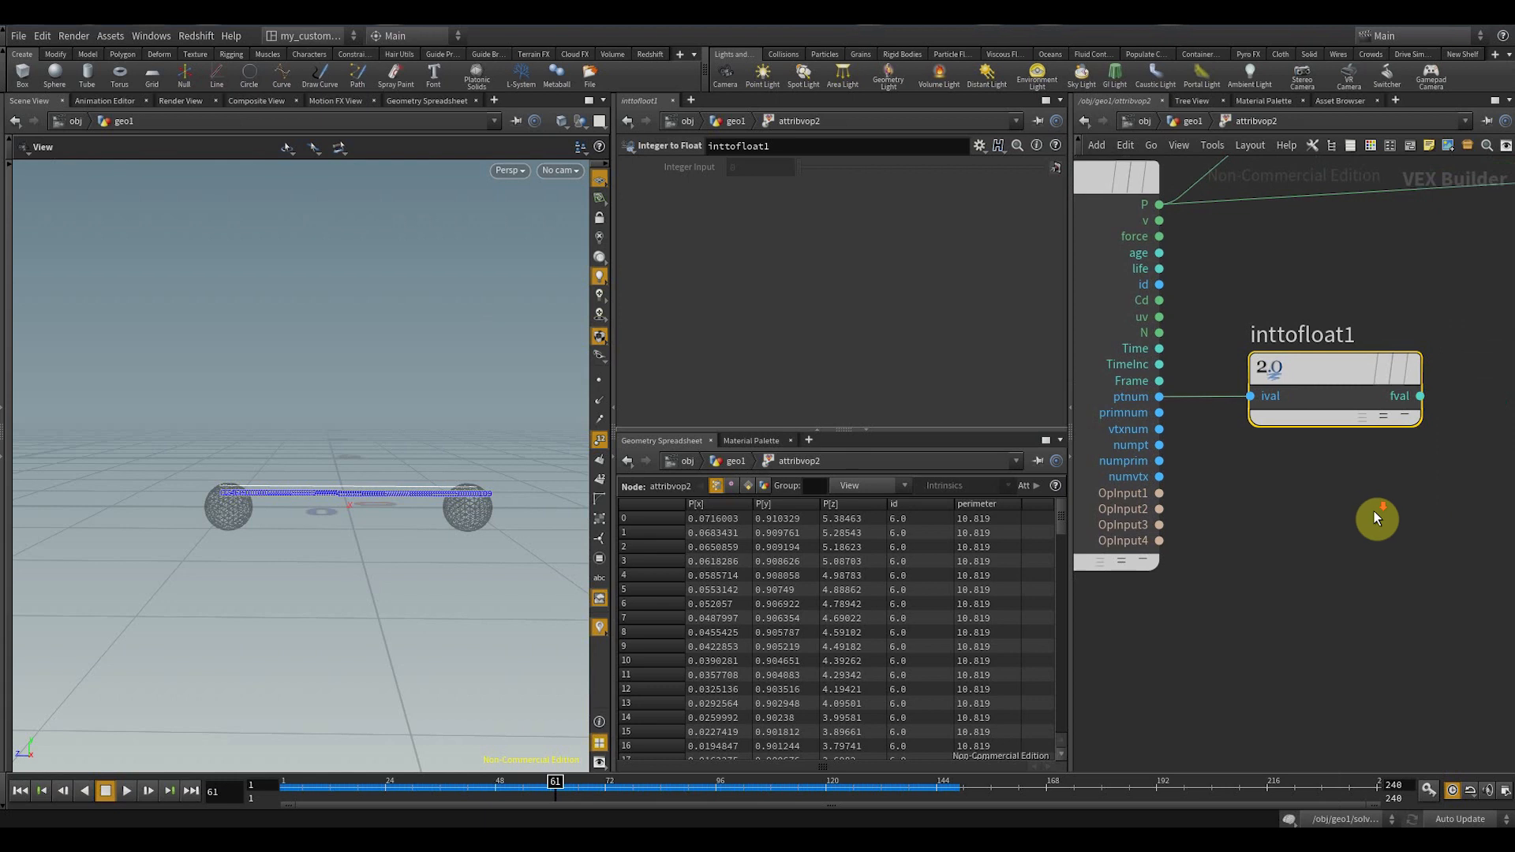
key(Tab)
text(div)
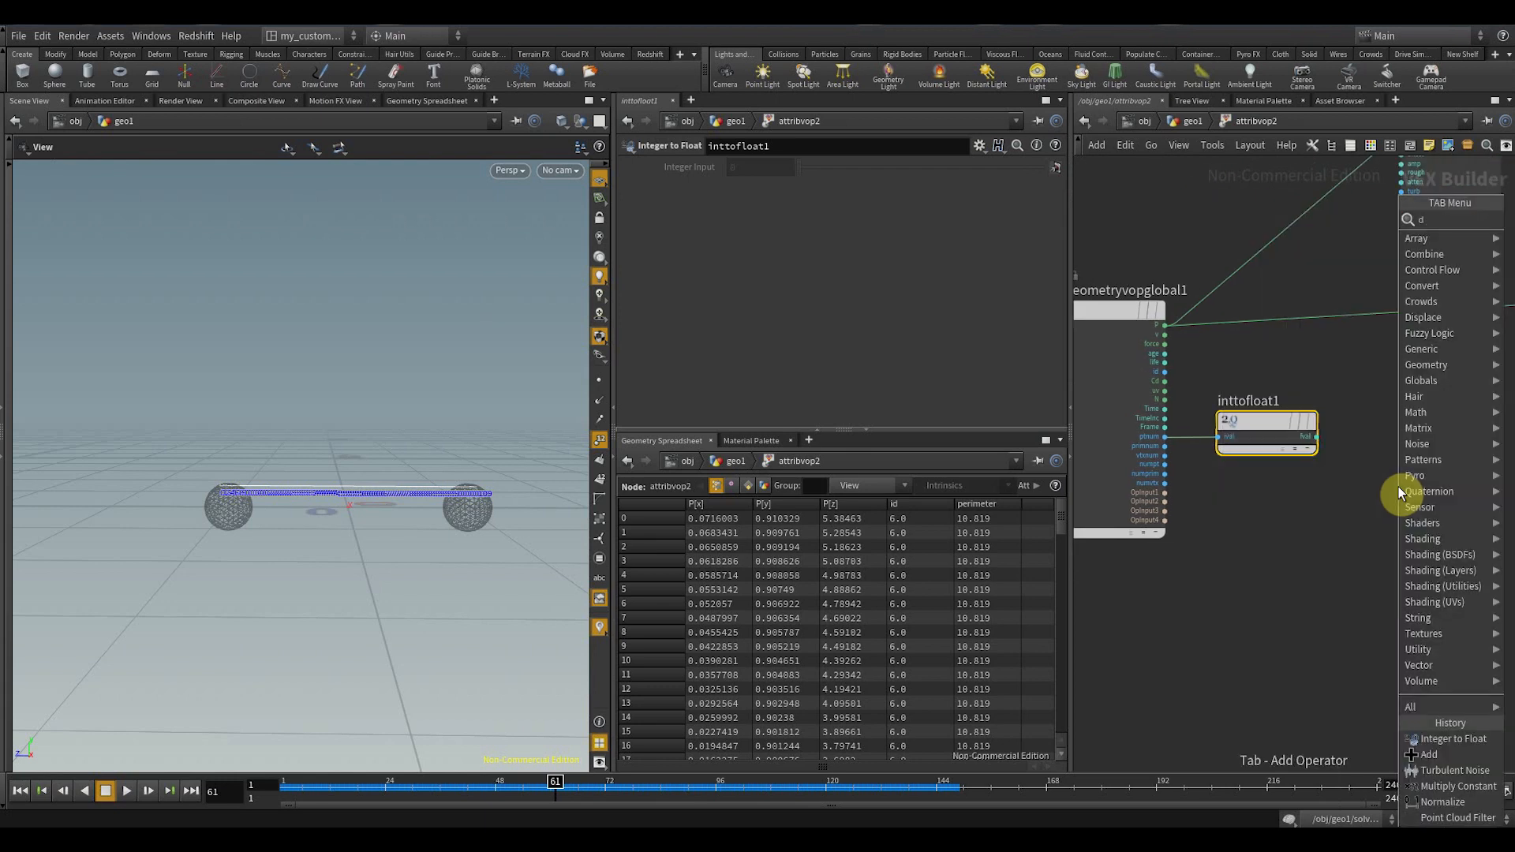
key(Return)
click(1416, 476)
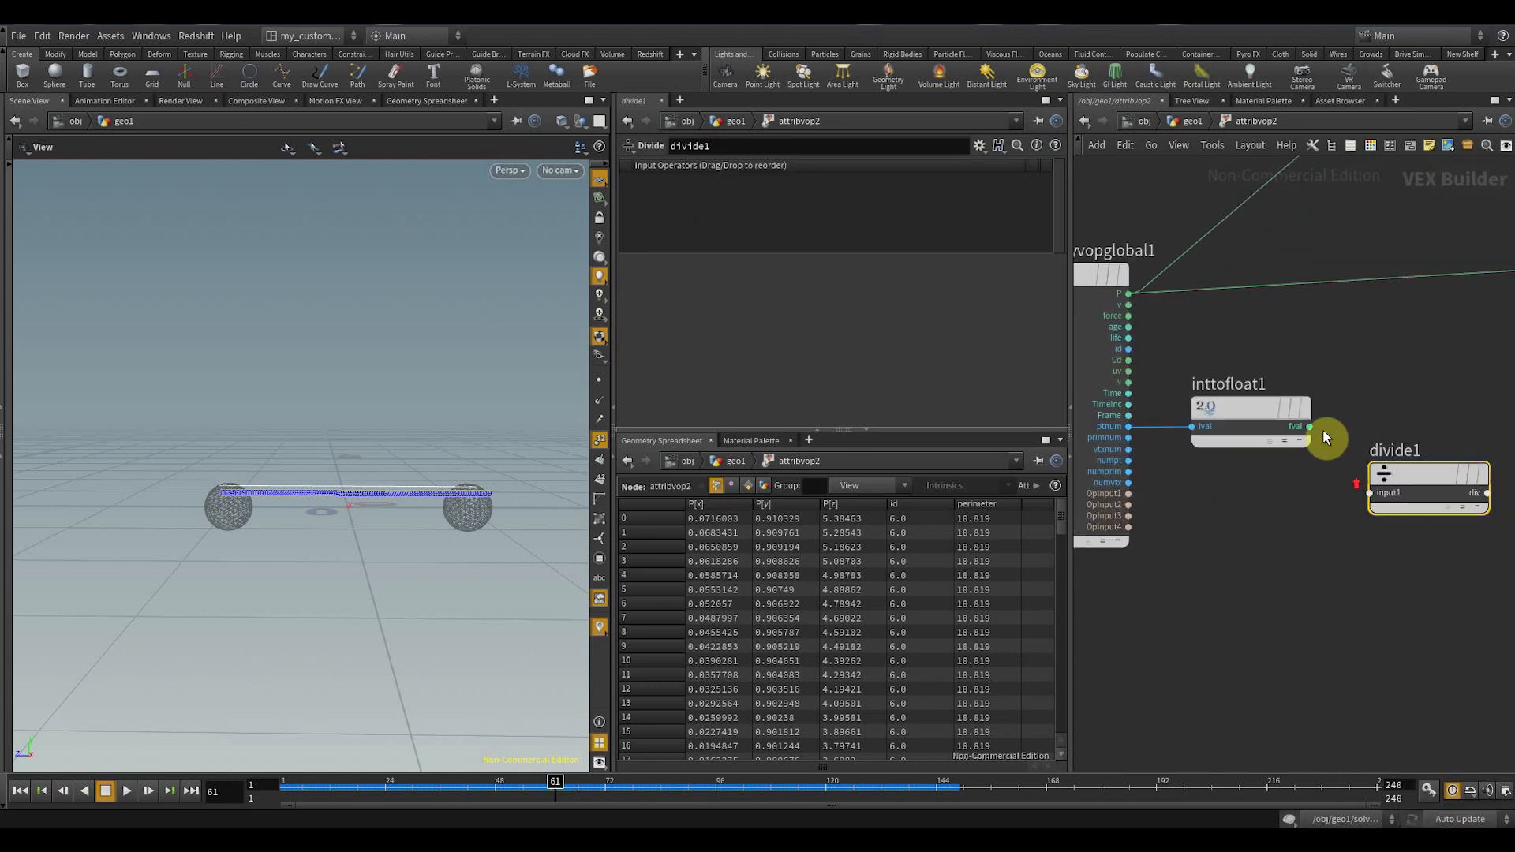
- Connect inttofloat1's fval to the first input of divide1 and the global numpt to its second input
drag(1323, 431, 1362, 484)
scroll(1373, 497, up, 2)
click(1366, 501)
middle_drag(1112, 482, 1282, 483)
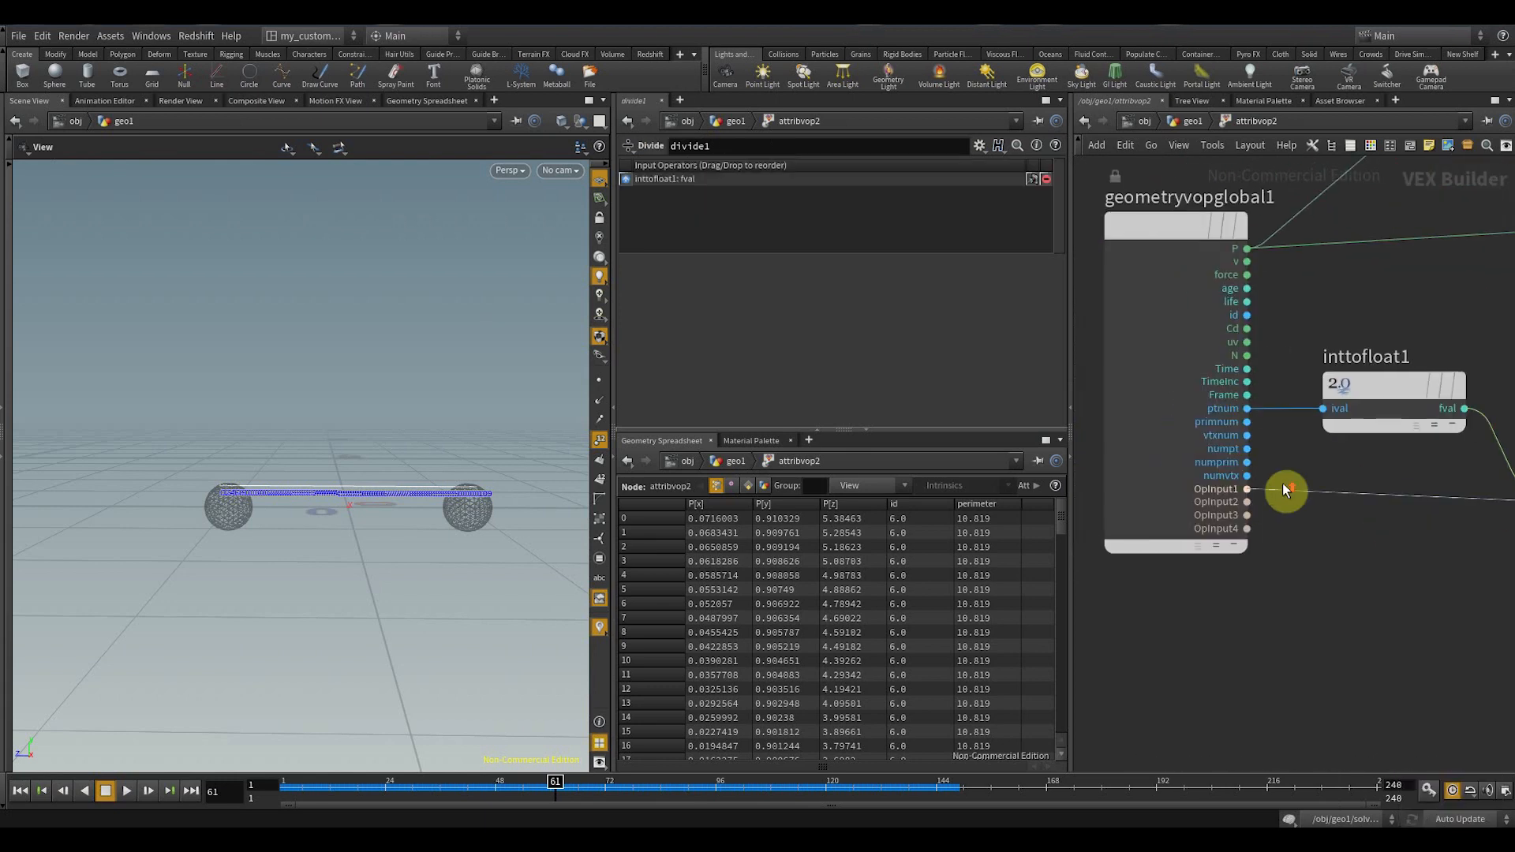
scroll(1280, 483, up, 2)
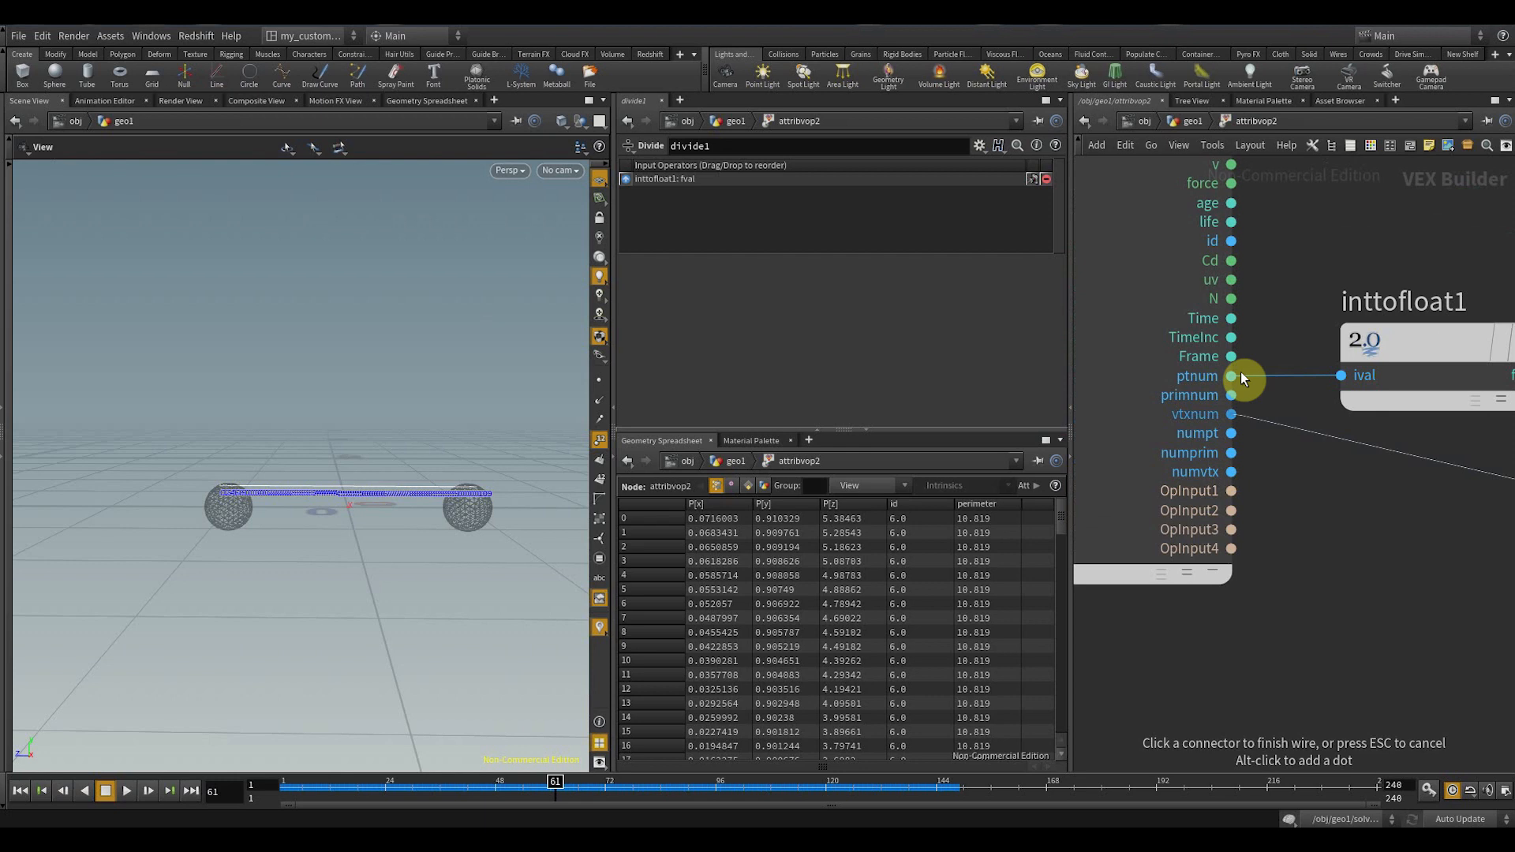
click(1234, 434)
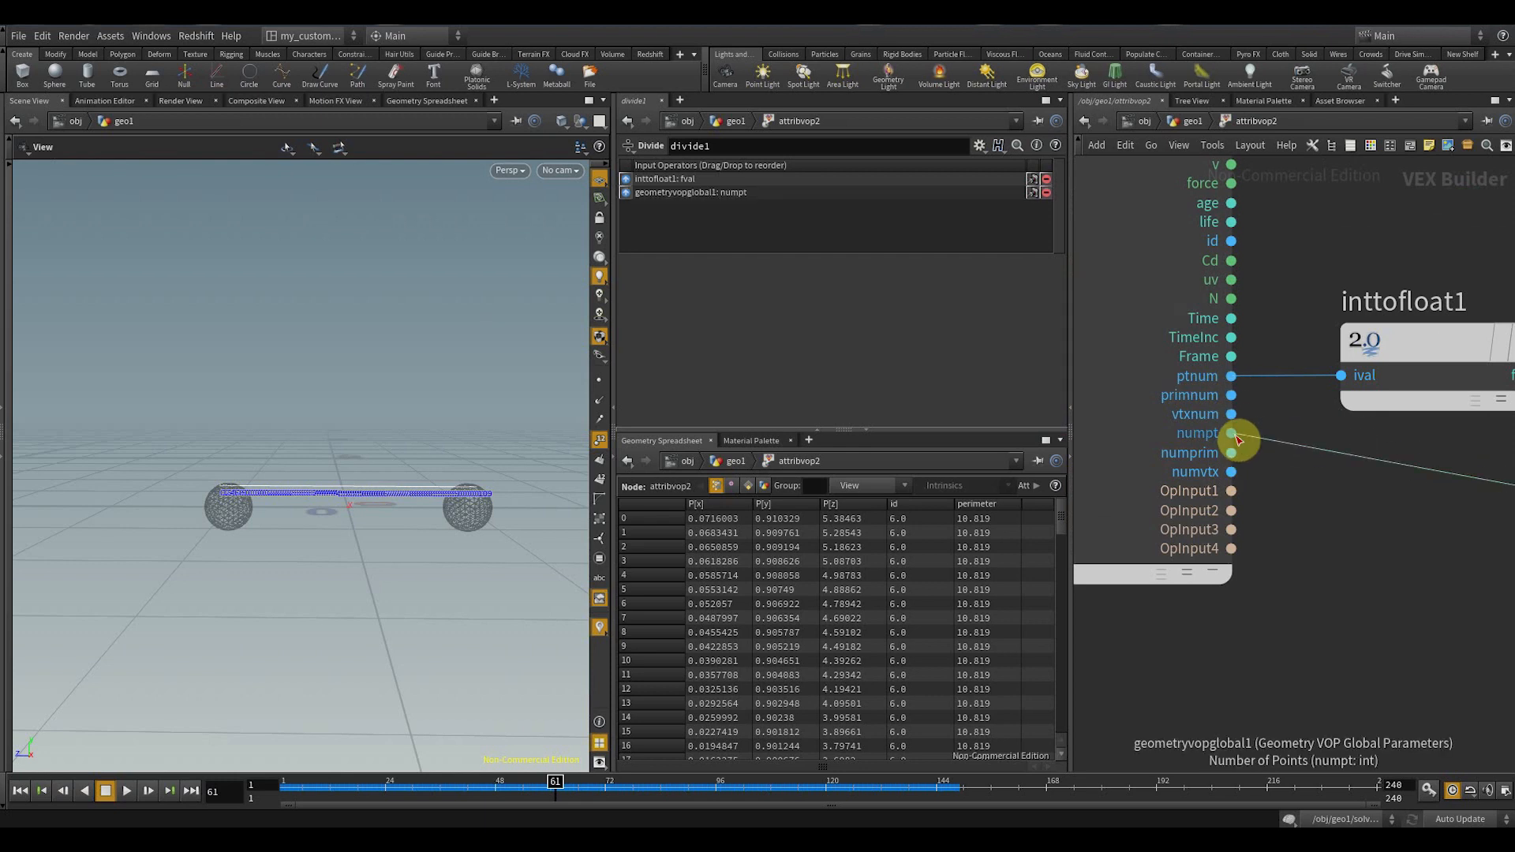
scroll(1263, 474, down, 2)
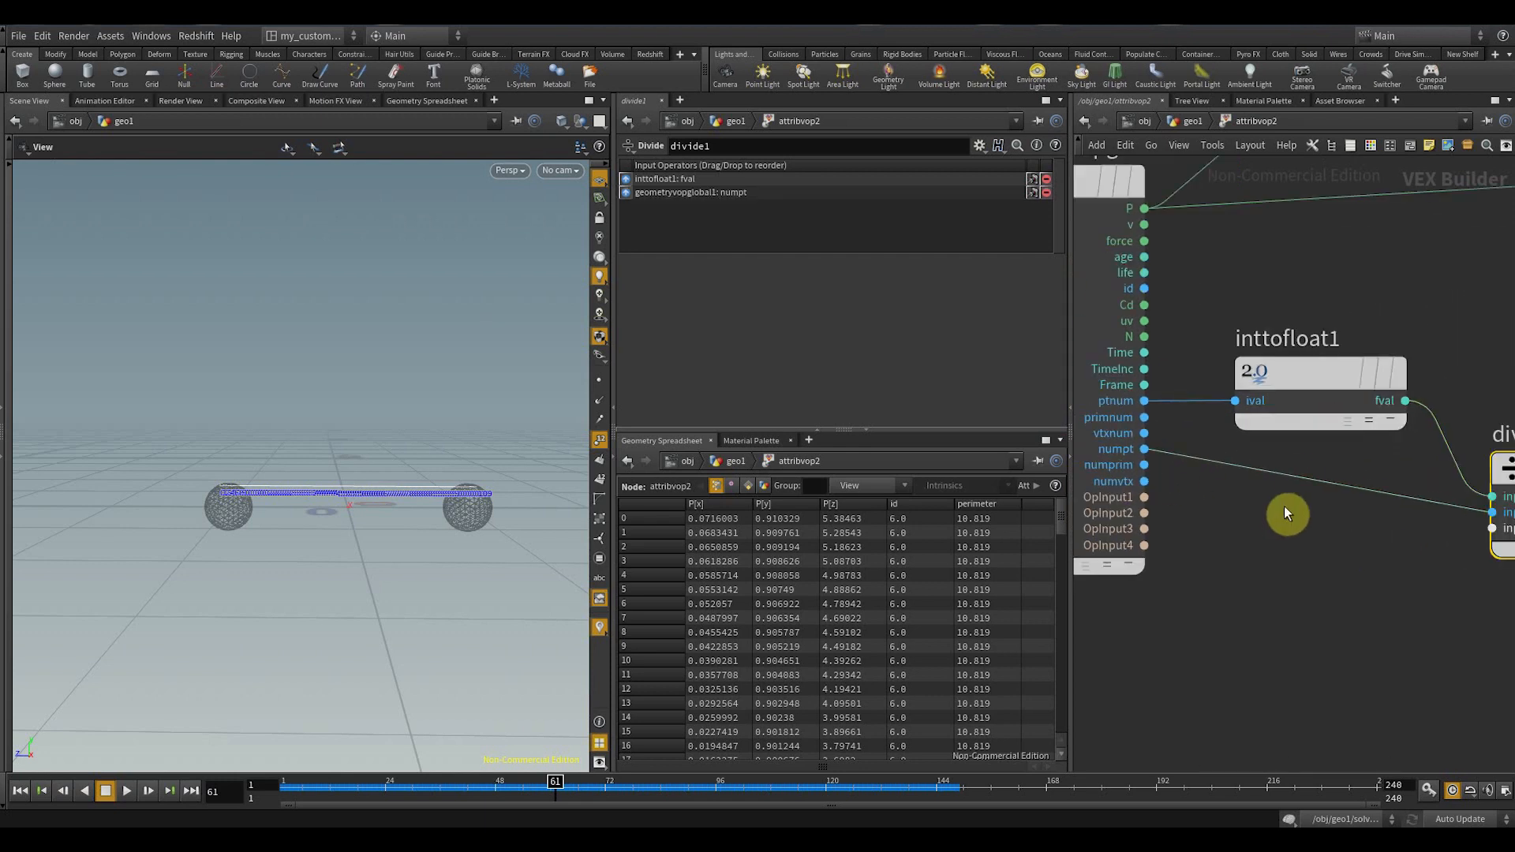
- Add a Bind Export node named test after divide1 and connect the div output to its input
scroll(1427, 541, down, 2)
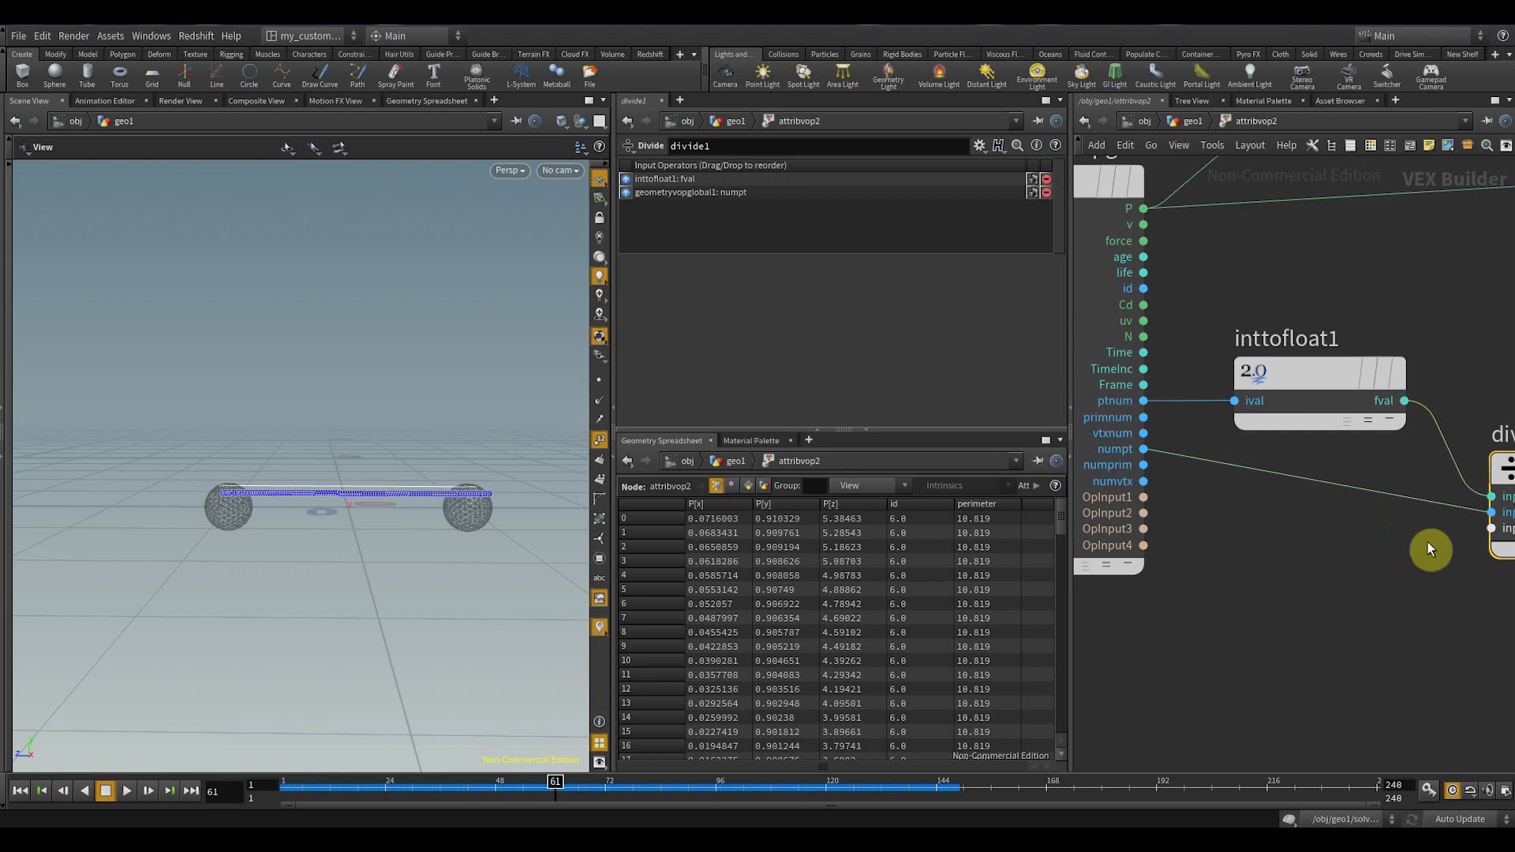
middle_drag(1443, 542, 1227, 522)
scroll(1322, 524, down, 2)
middle_drag(1322, 524, 1290, 509)
key(Tab)
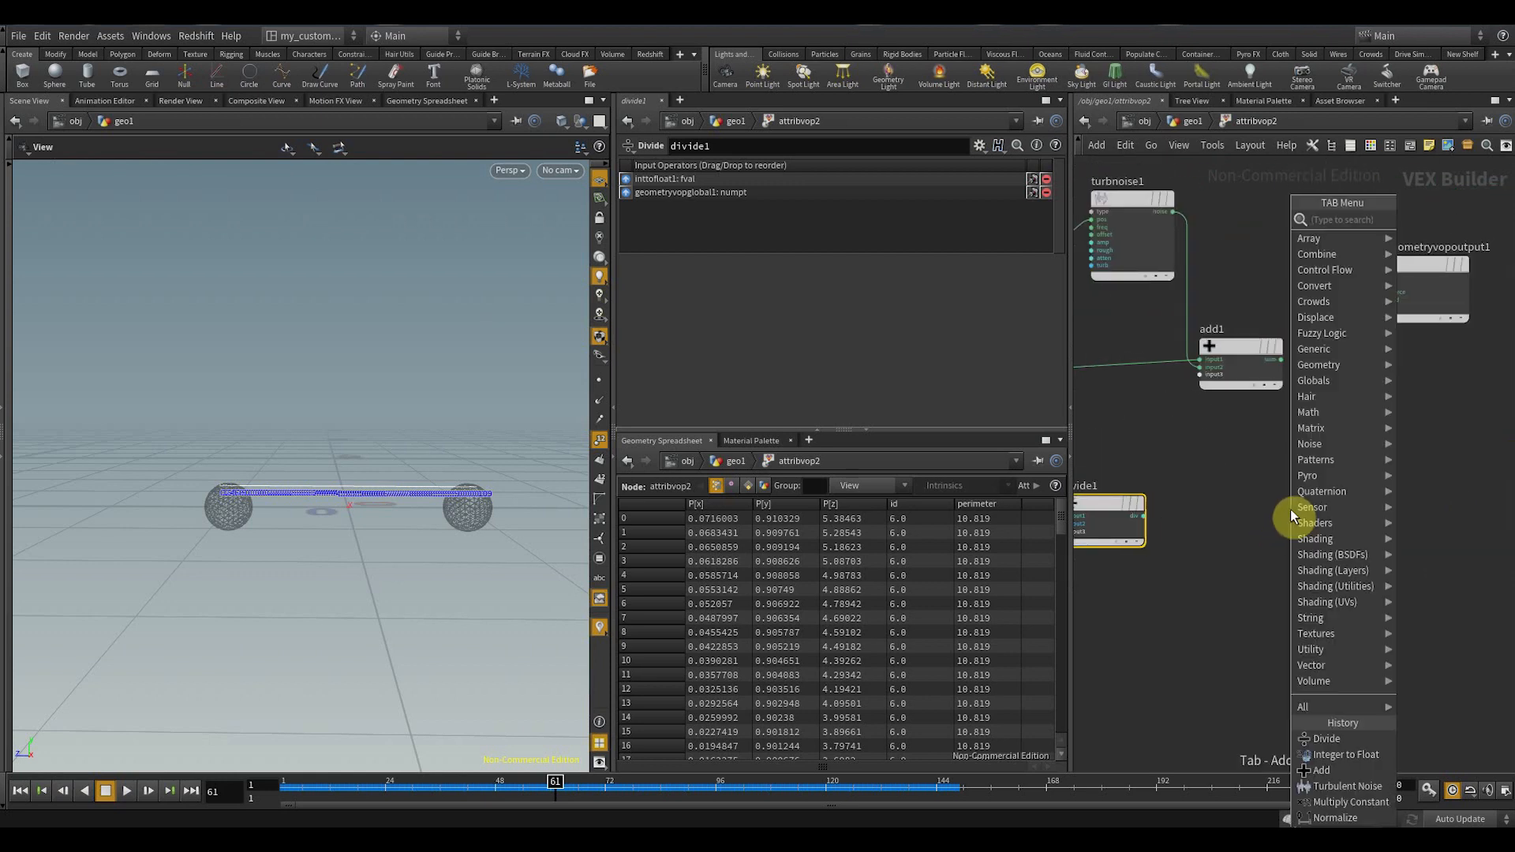
text(bind)
key(Return)
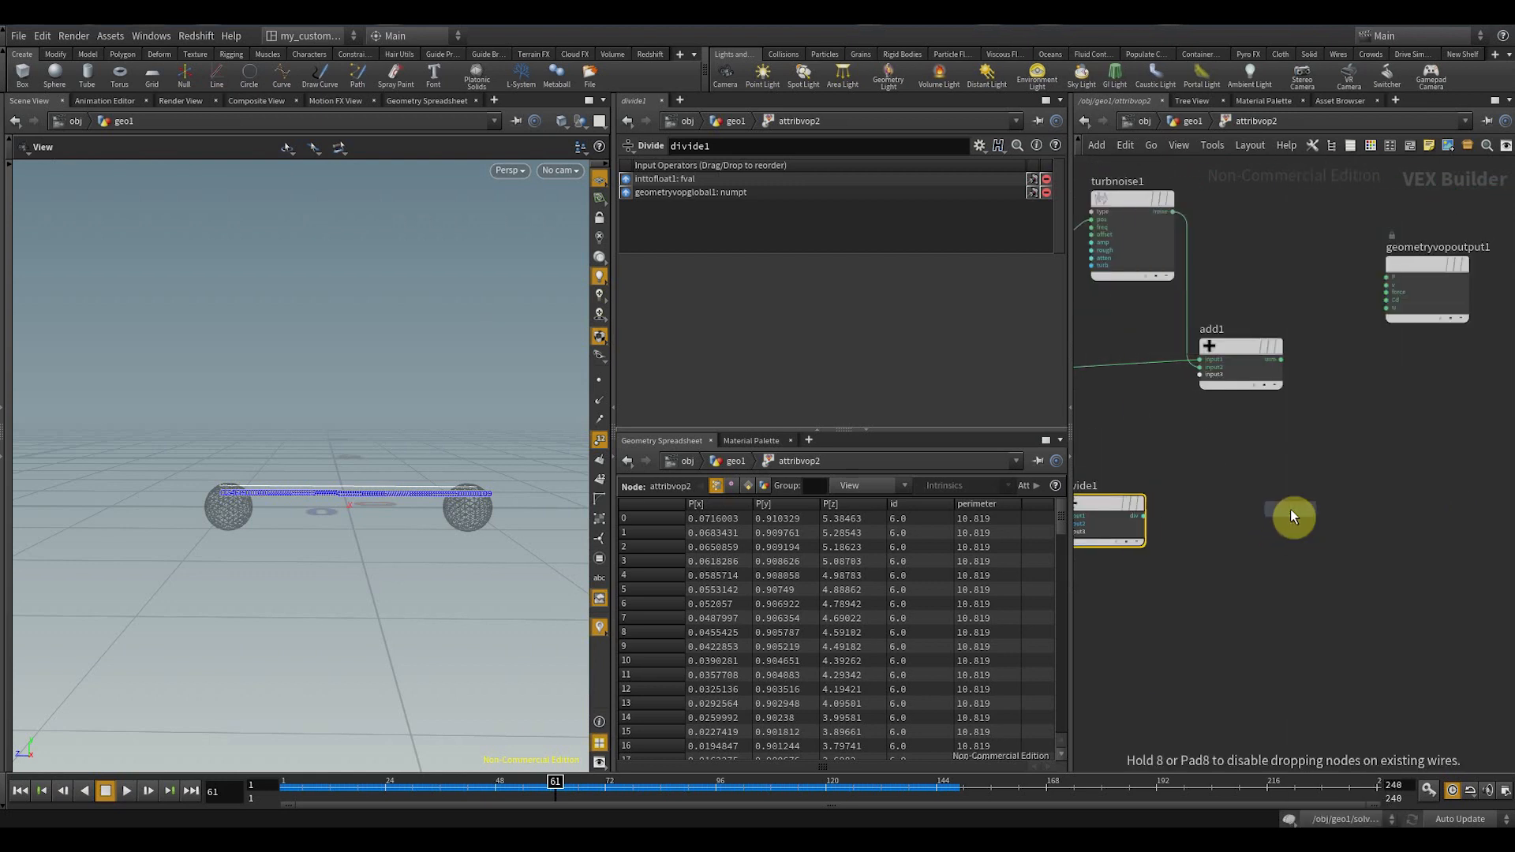
click(1290, 513)
double_click(839, 172)
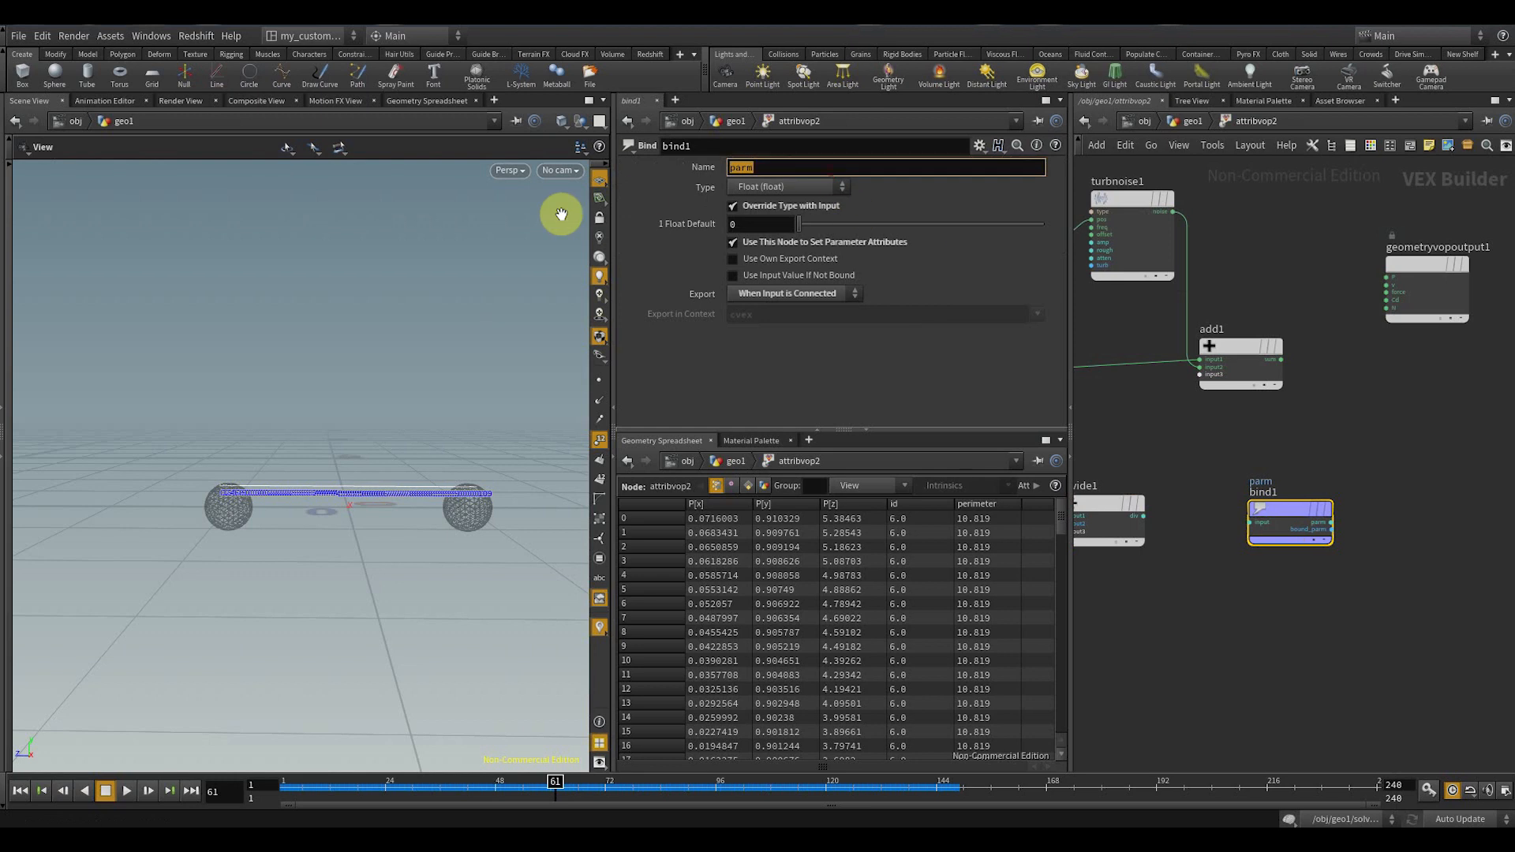
text(test)
scroll(1181, 538, up, 3)
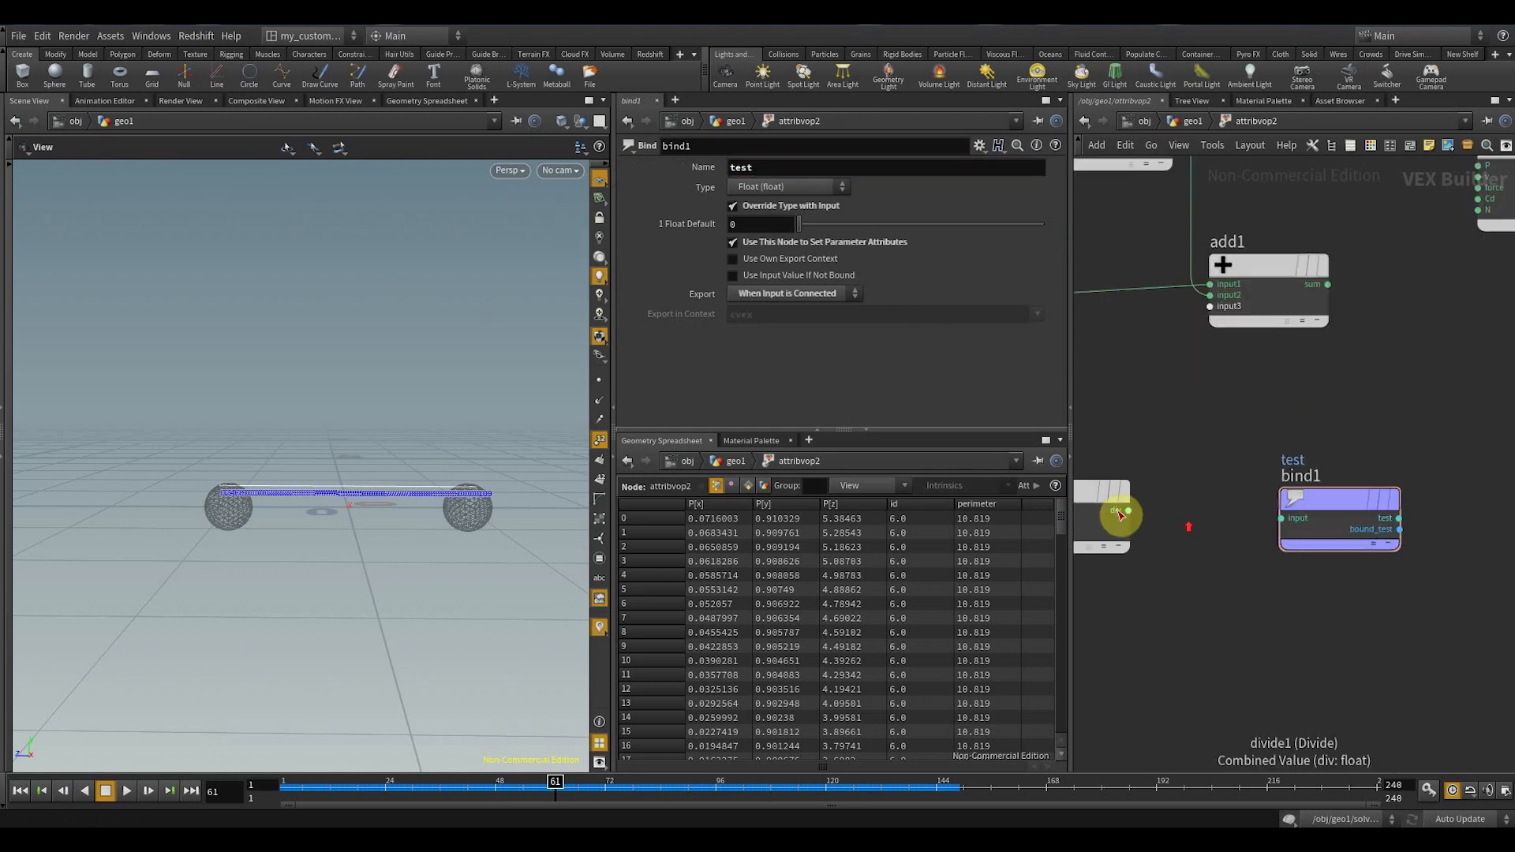
drag(1179, 518, 1328, 501)
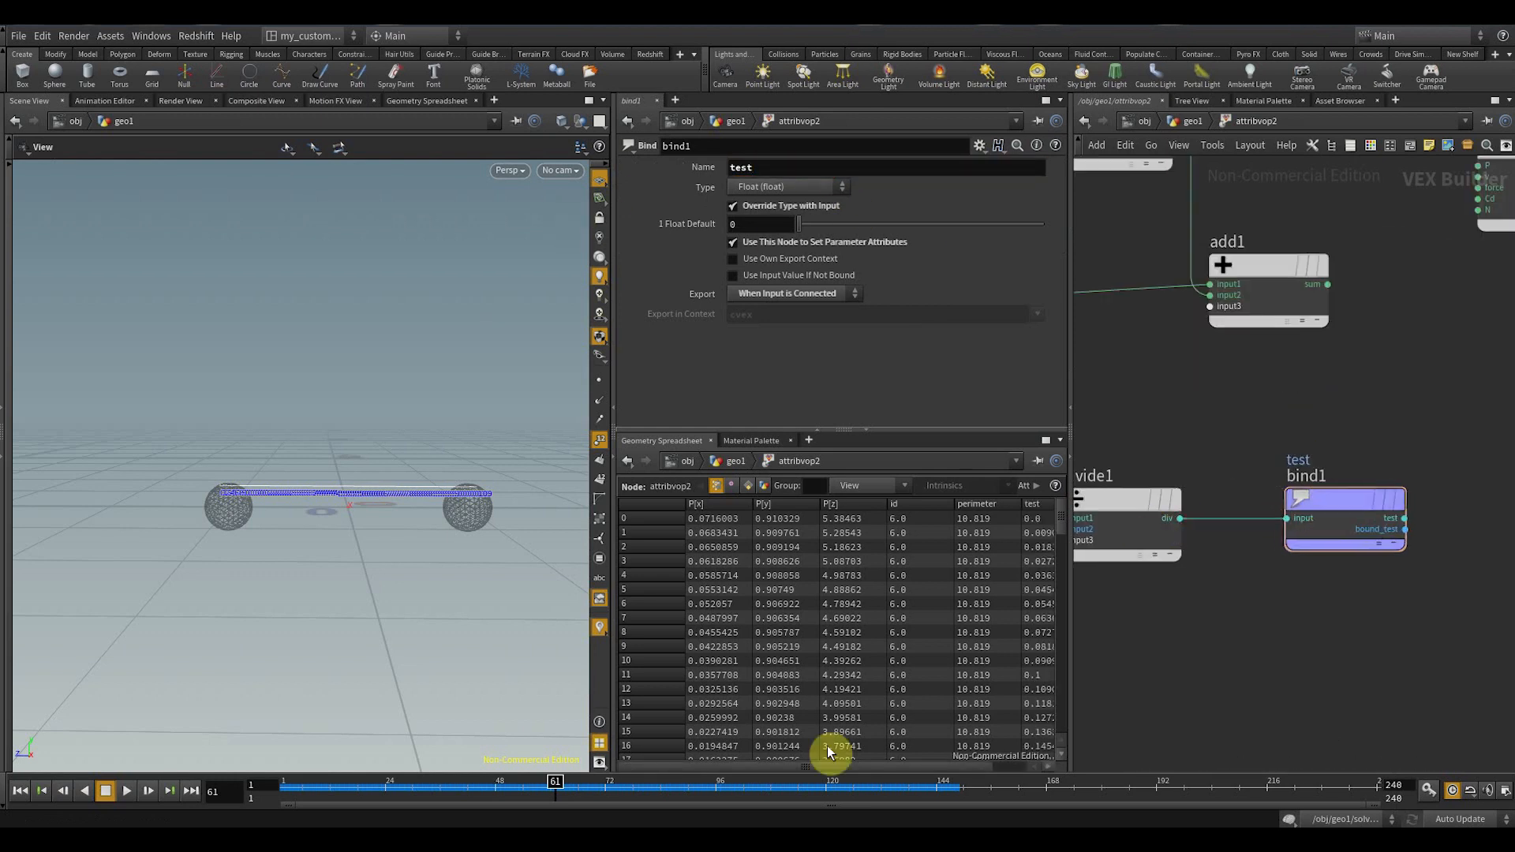
- Examine the test attribute values in the Geometry Spreadsheet from the first point to the last
drag(833, 766, 887, 768)
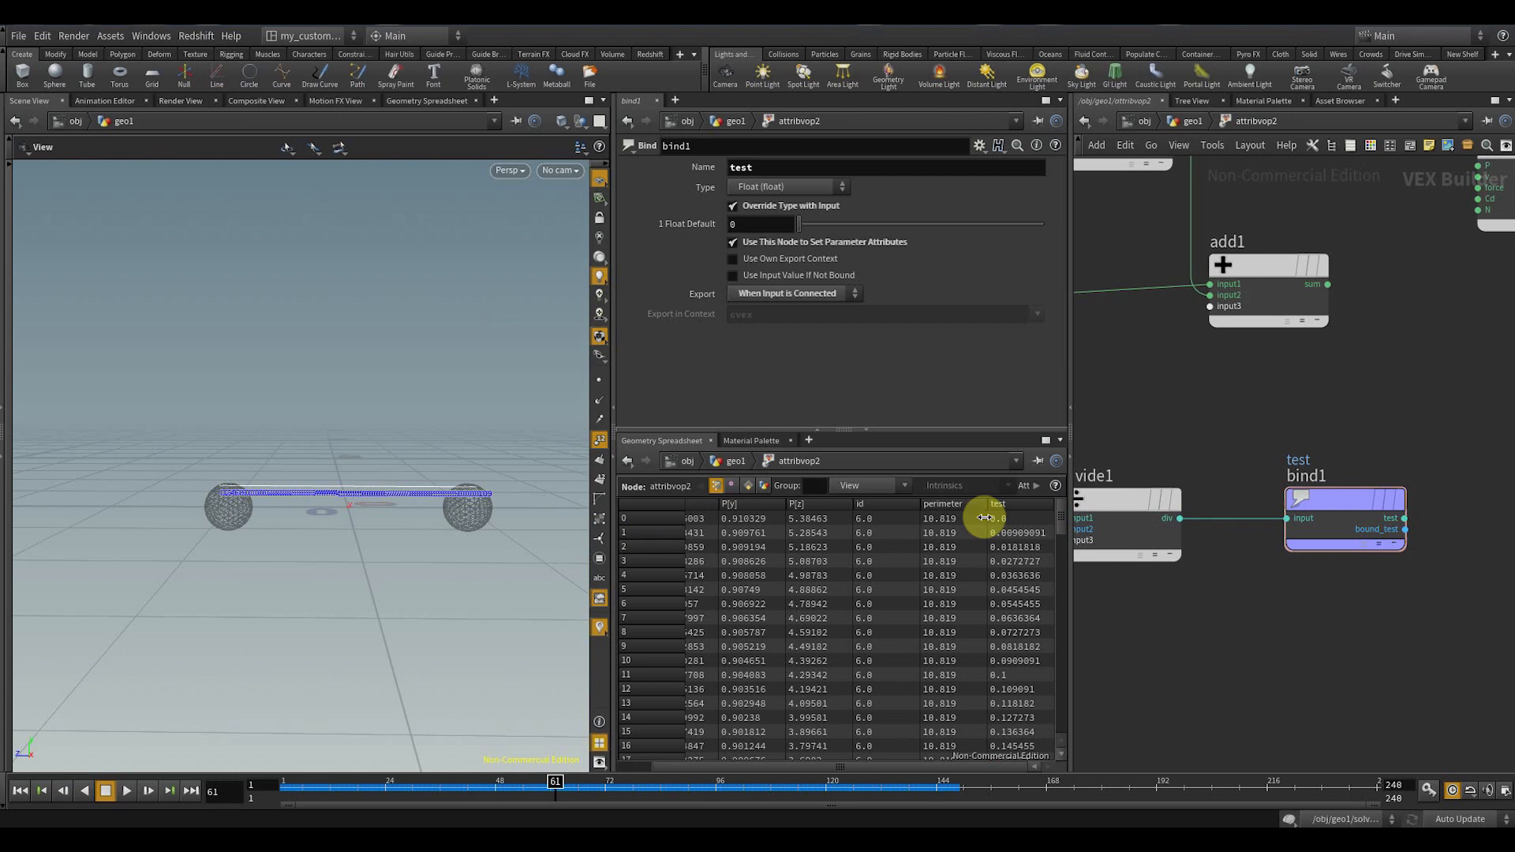
drag(1065, 528, 1067, 744)
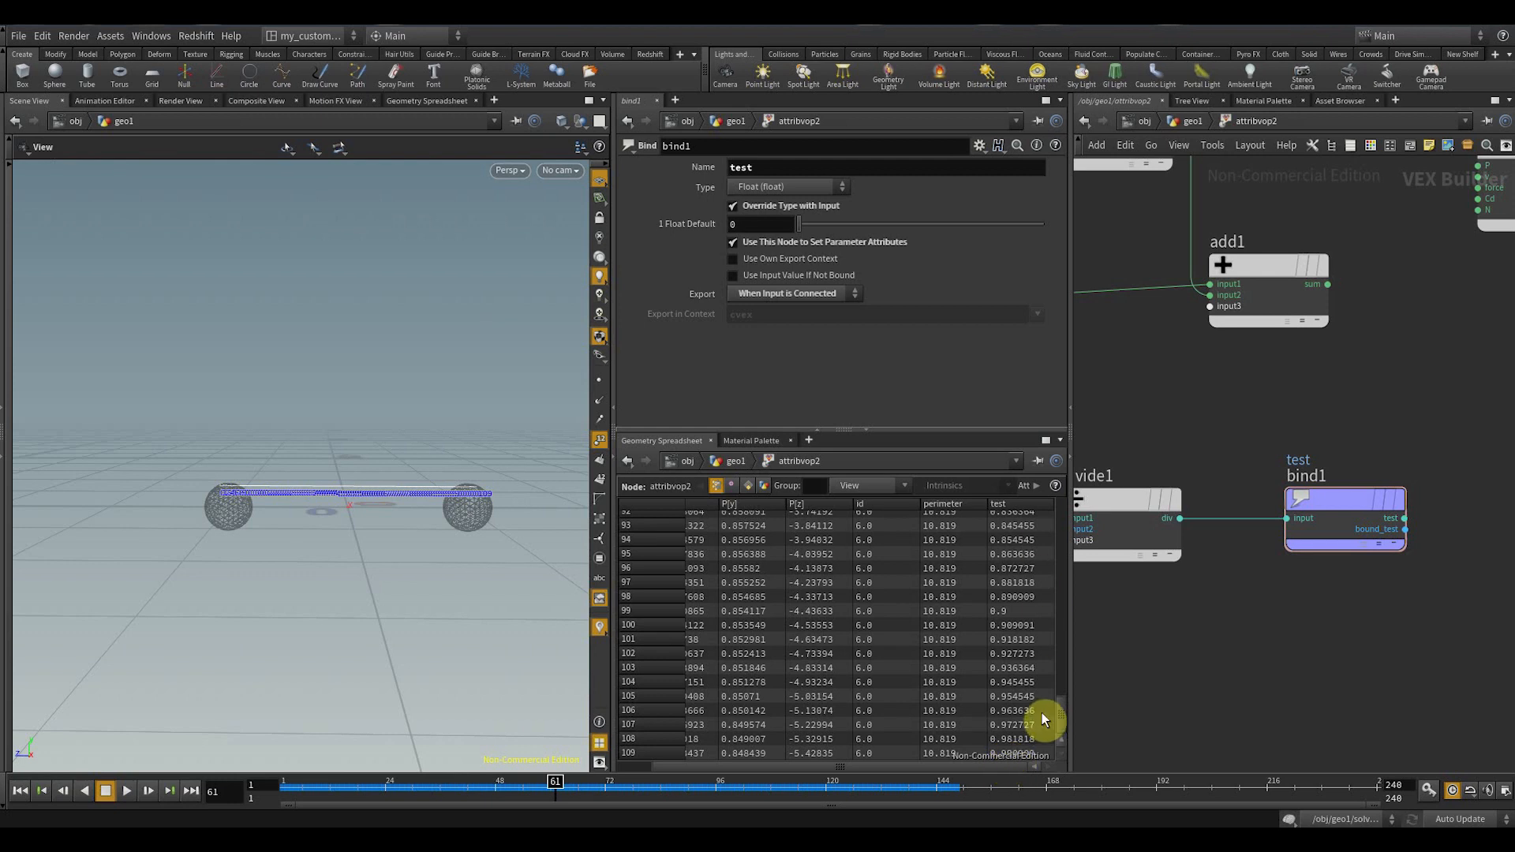
middle_drag(1161, 628, 1412, 568)
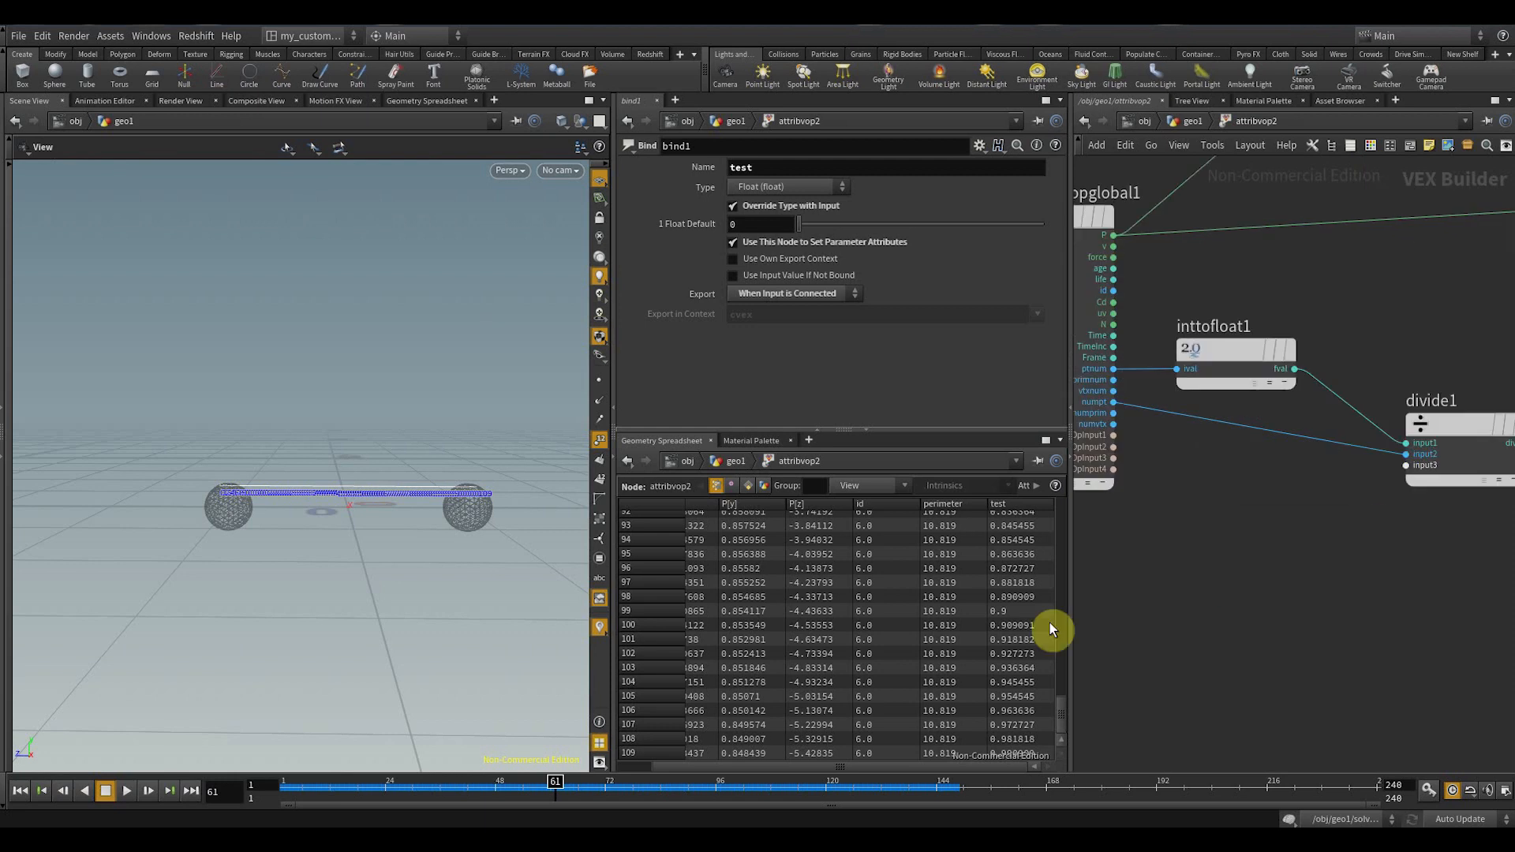
drag(1062, 708, 1077, 490)
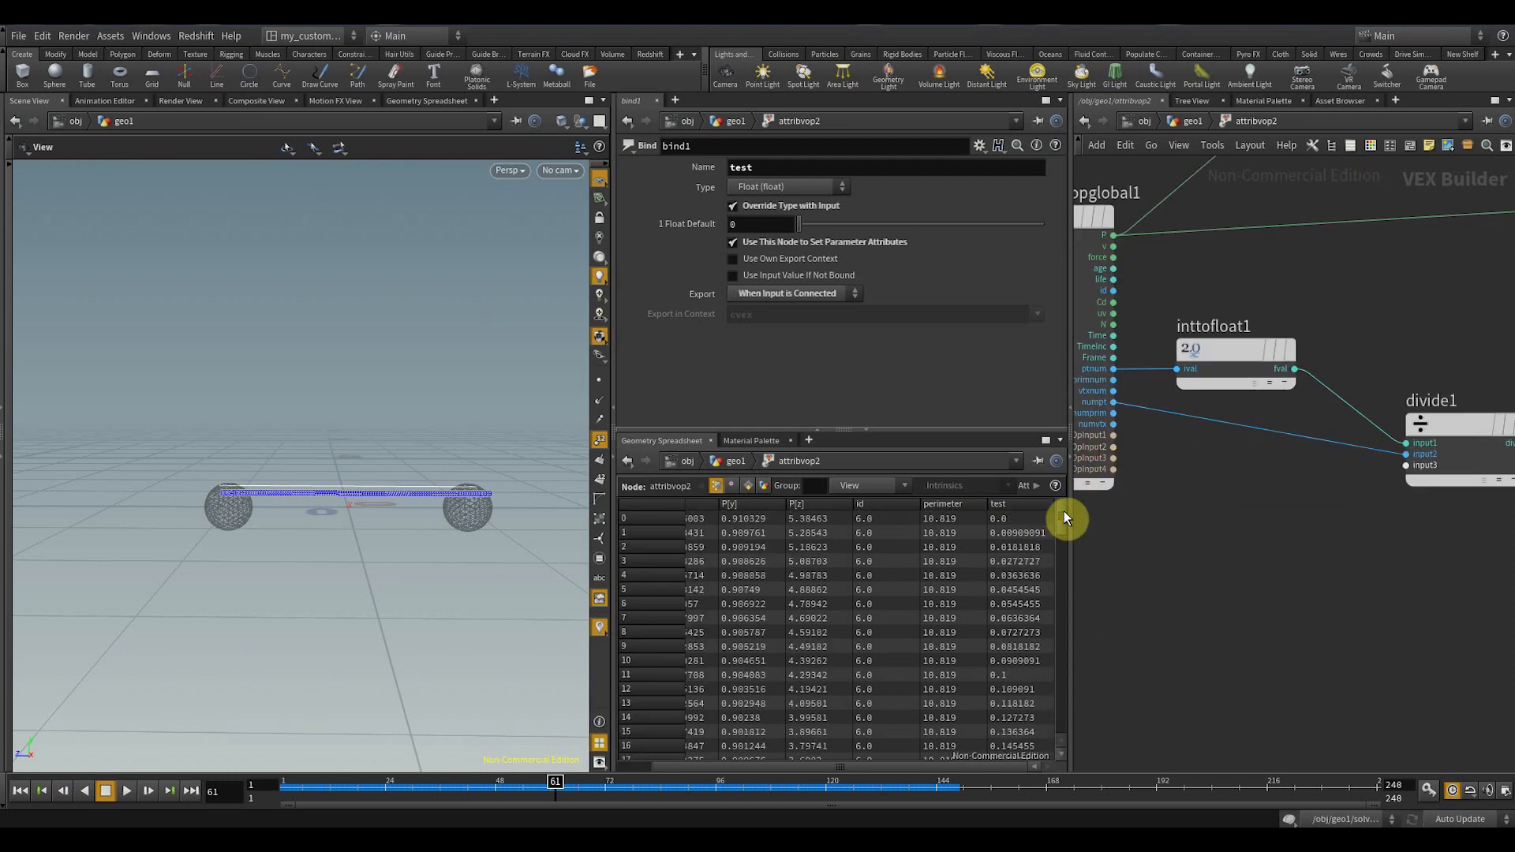
drag(1064, 515, 1058, 737)
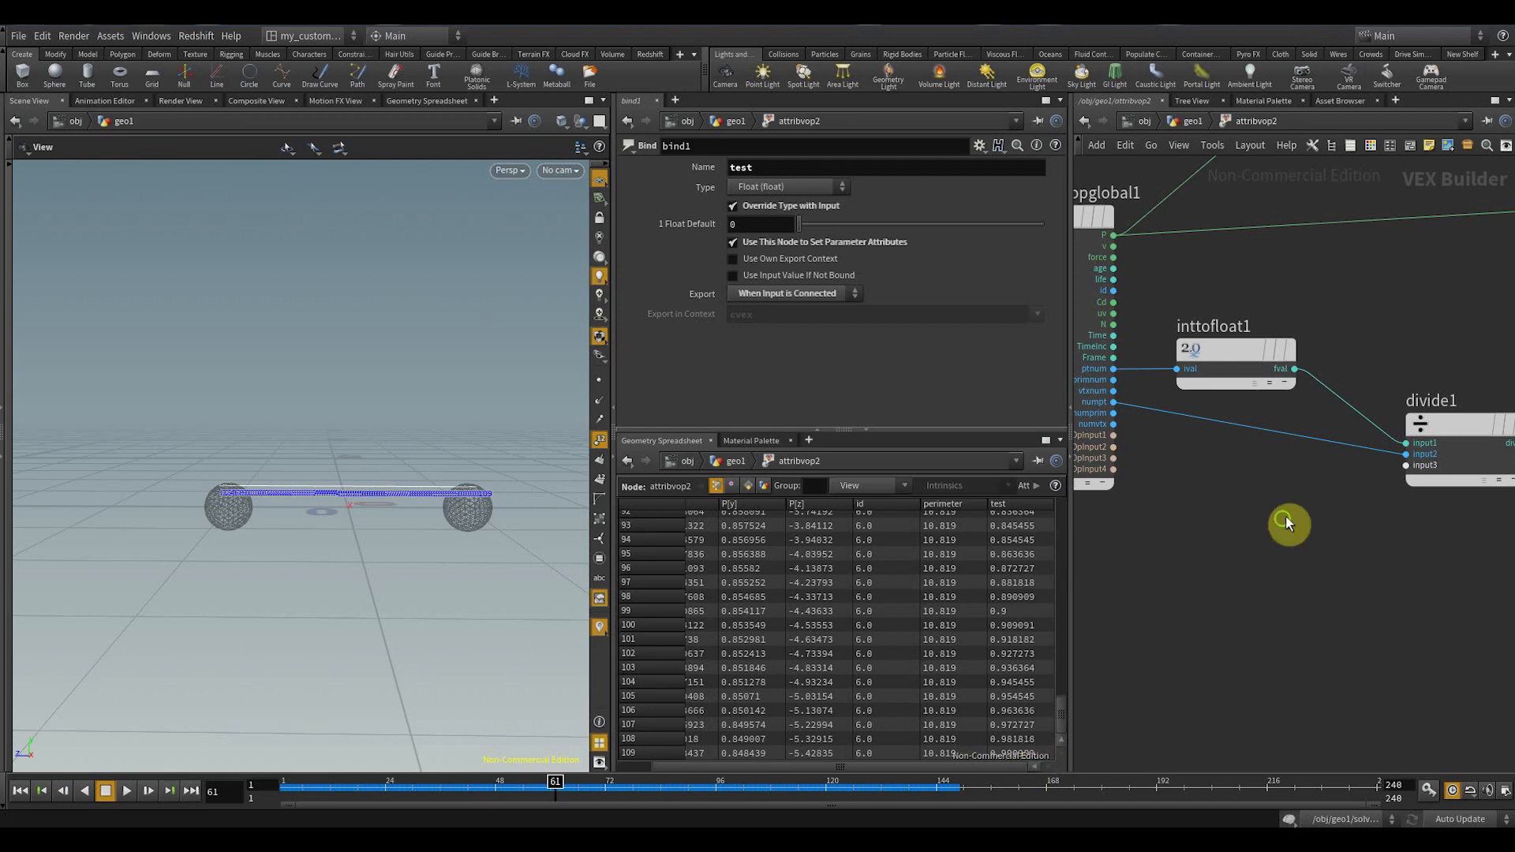
- Search the VOP operators for "sub" to add a subtraction node below inttofloat1
middle_drag(1285, 516, 1305, 480)
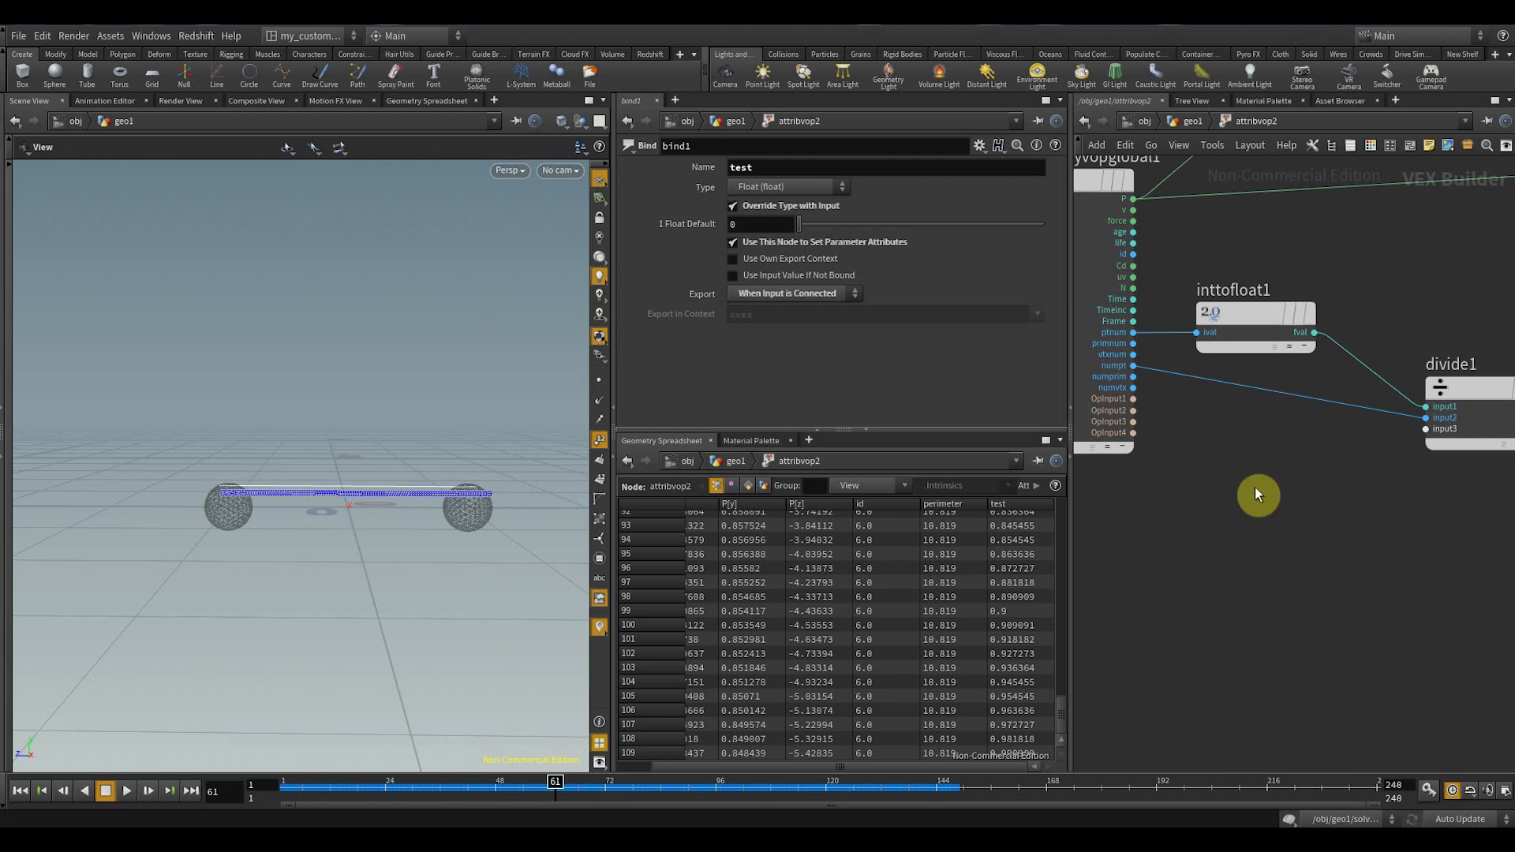
key(Tab)
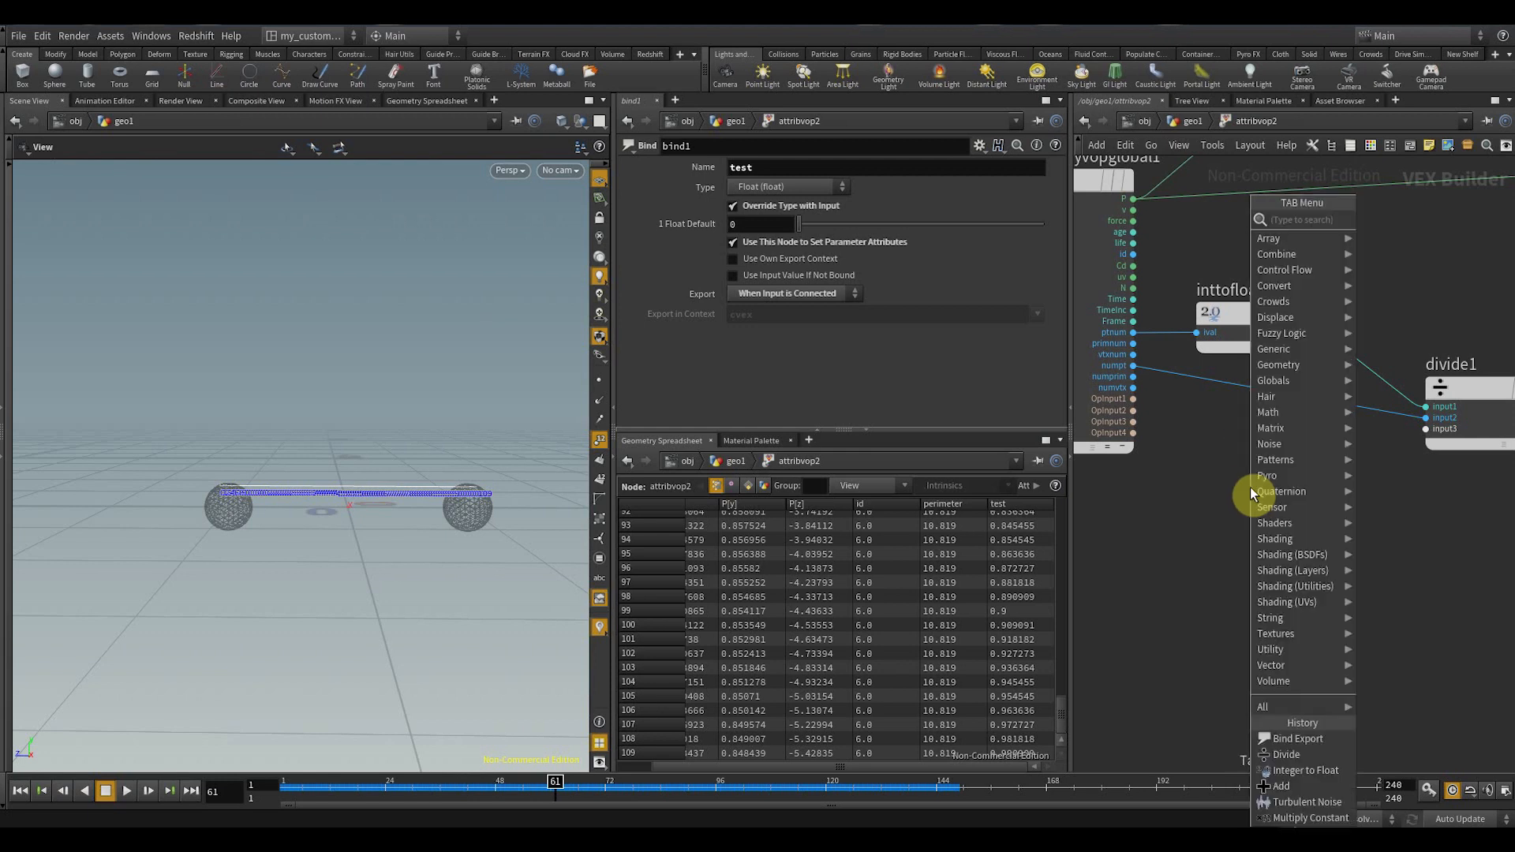
text(sub)
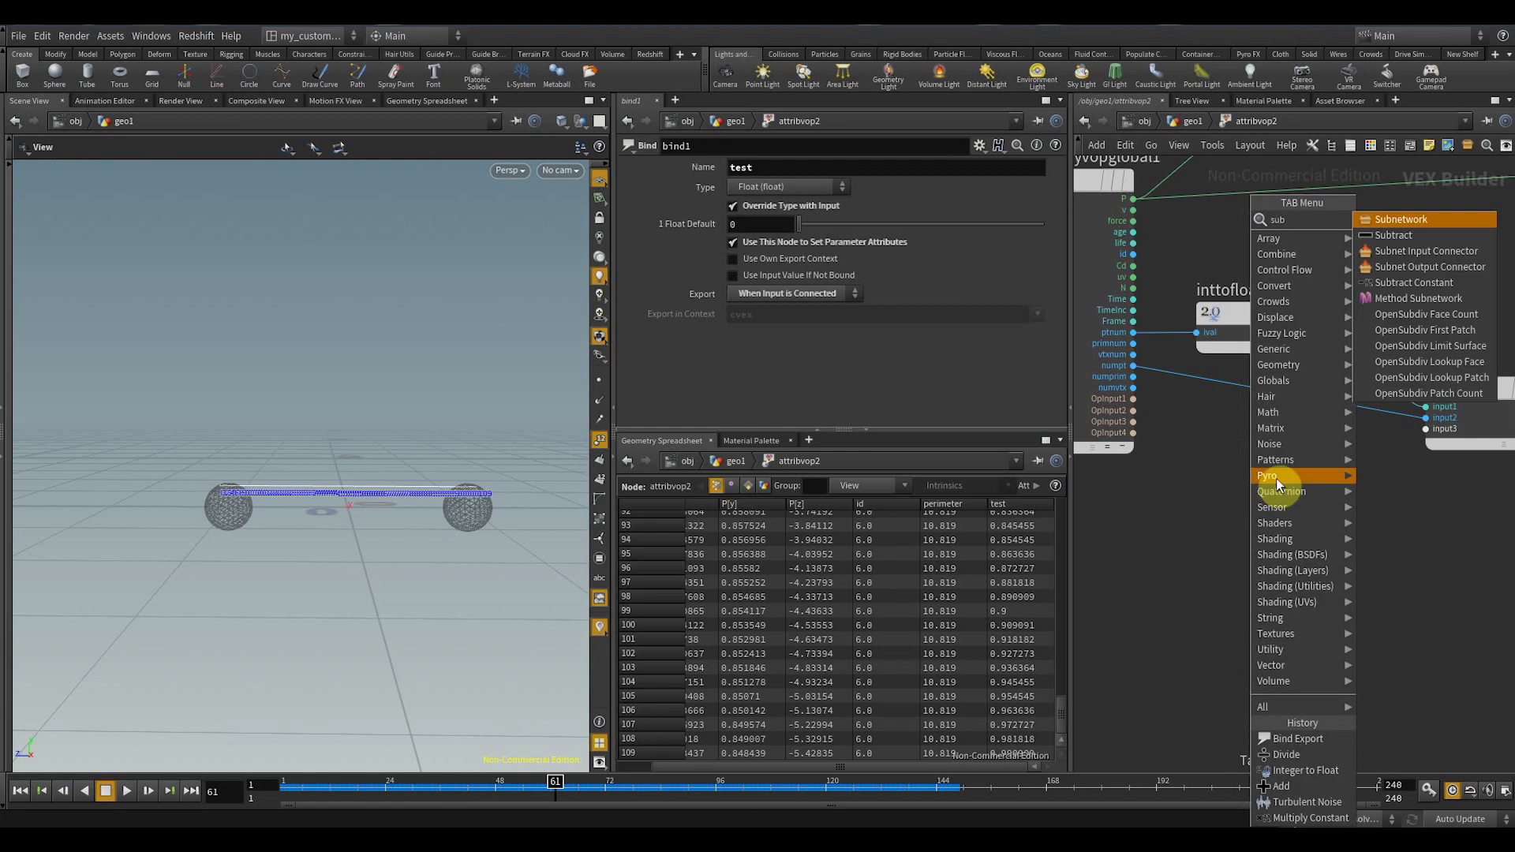
- Insert a Subtract Constant node with value 1 between numpt and divide1, and check the ends of the test column by sorting it
click(1460, 282)
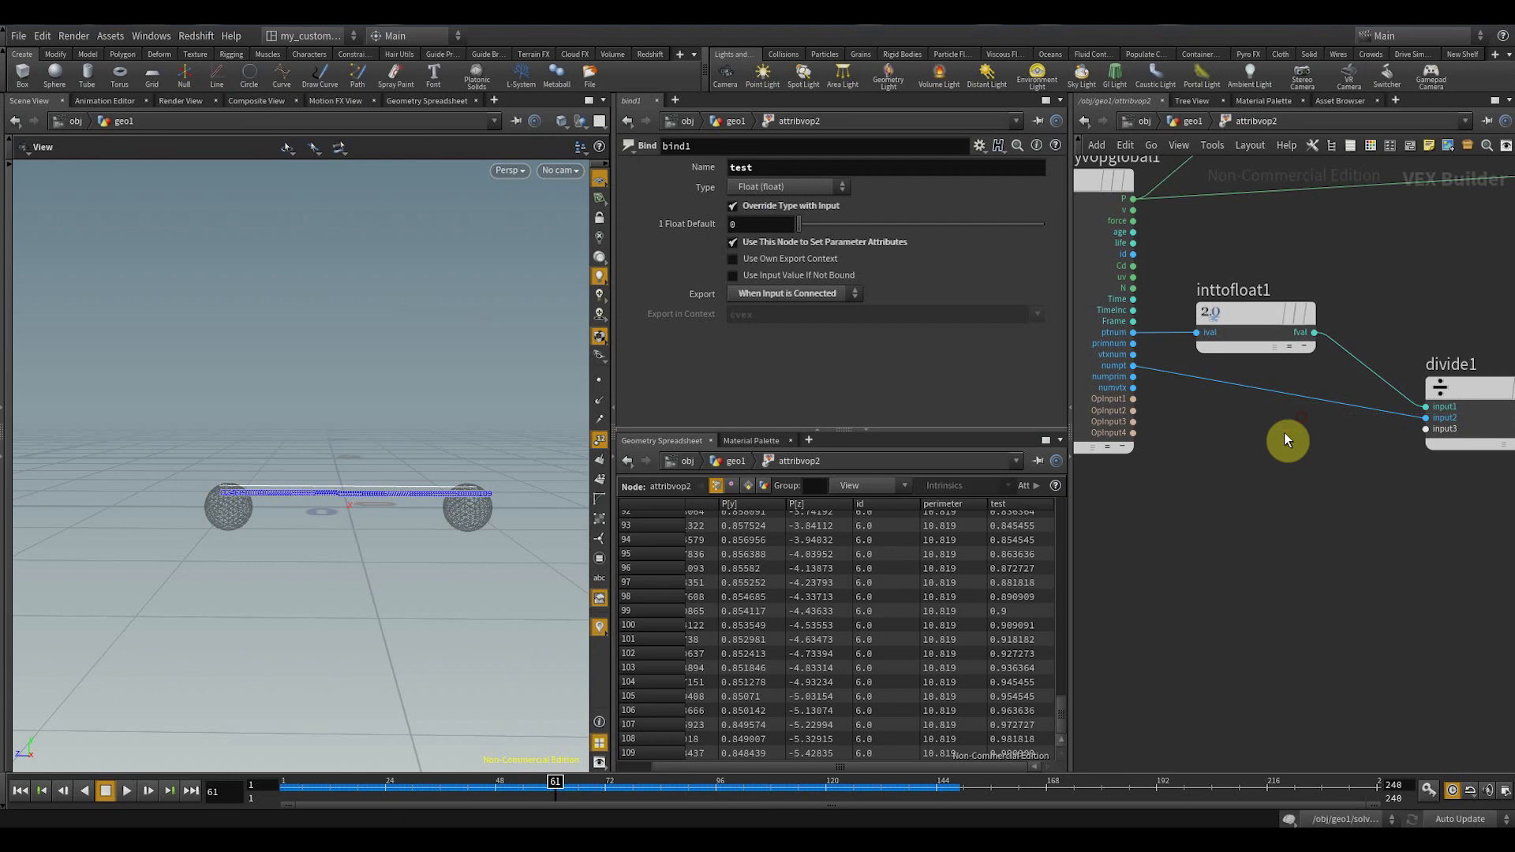
click(1275, 402)
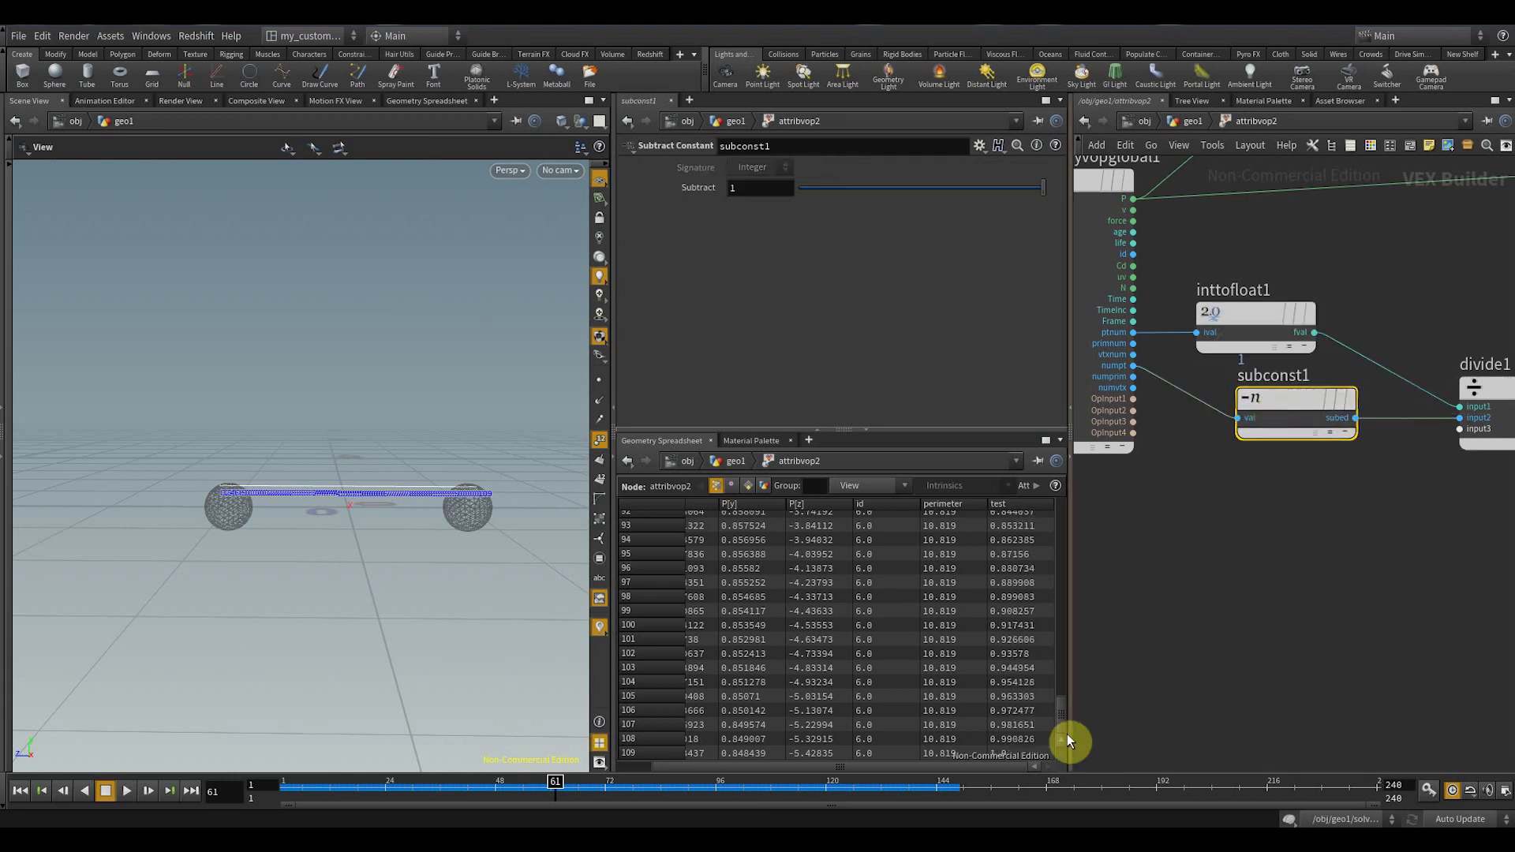
click(1026, 505)
drag(1064, 701, 1072, 501)
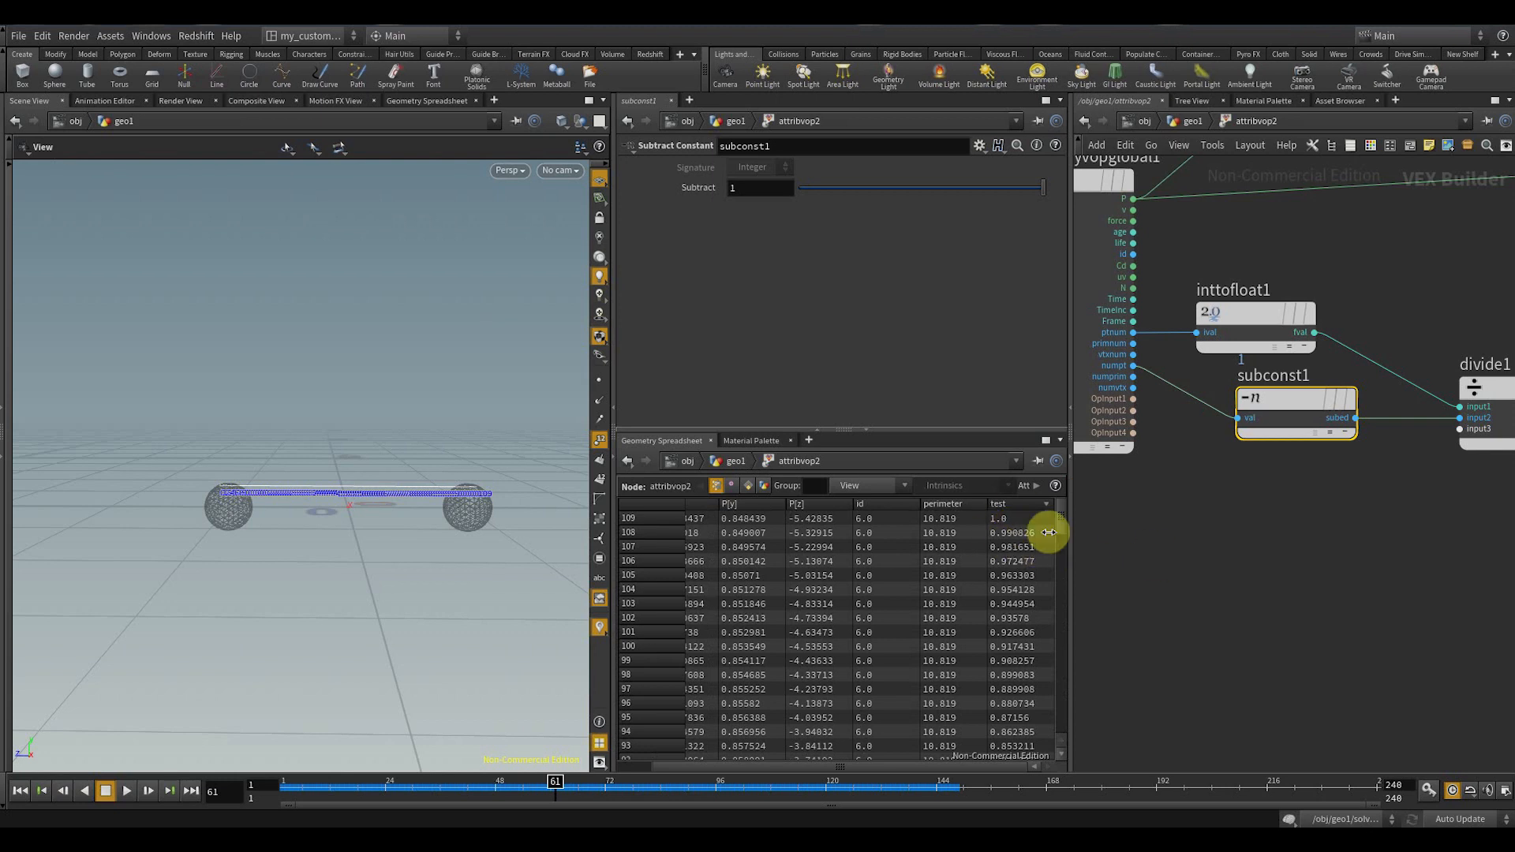
click(1027, 503)
- Rearrange the VOP network so turbnoise1 and add1 sit well above the inttofloat1, subconst1 and divide1 chain
middle_drag(1494, 644, 1346, 628)
scroll(1286, 626, down, 3)
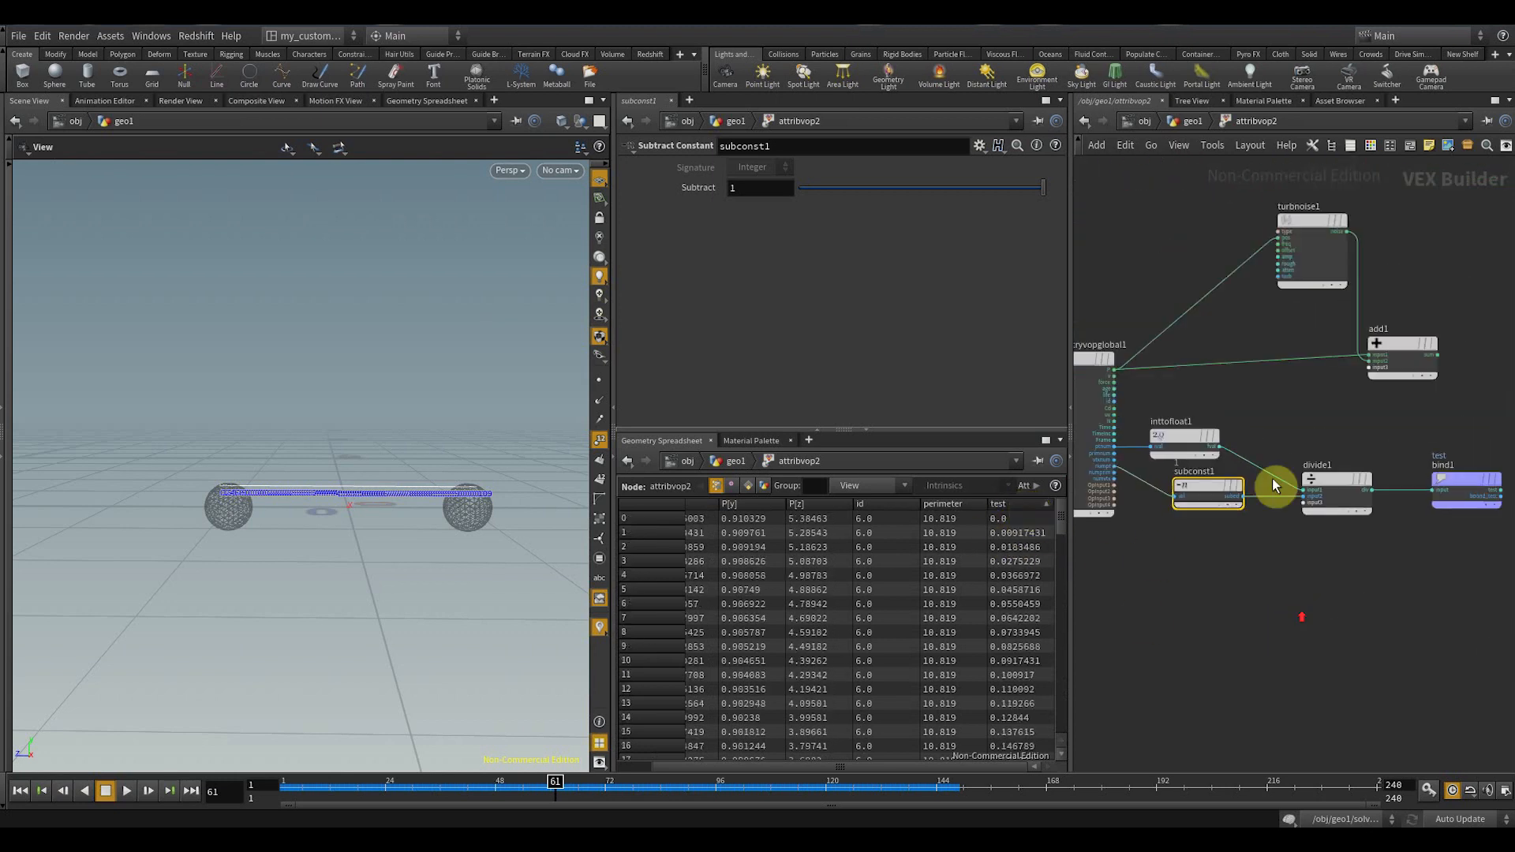
mouse_move(1176, 431)
mouse_down()
mouse_move(1213, 418)
mouse_move(1200, 415)
mouse_up()
middle_drag(1394, 422, 1152, 489)
middle_drag(1262, 509, 1180, 533)
drag(1229, 369, 1360, 361)
middle_drag(1168, 545, 1350, 512)
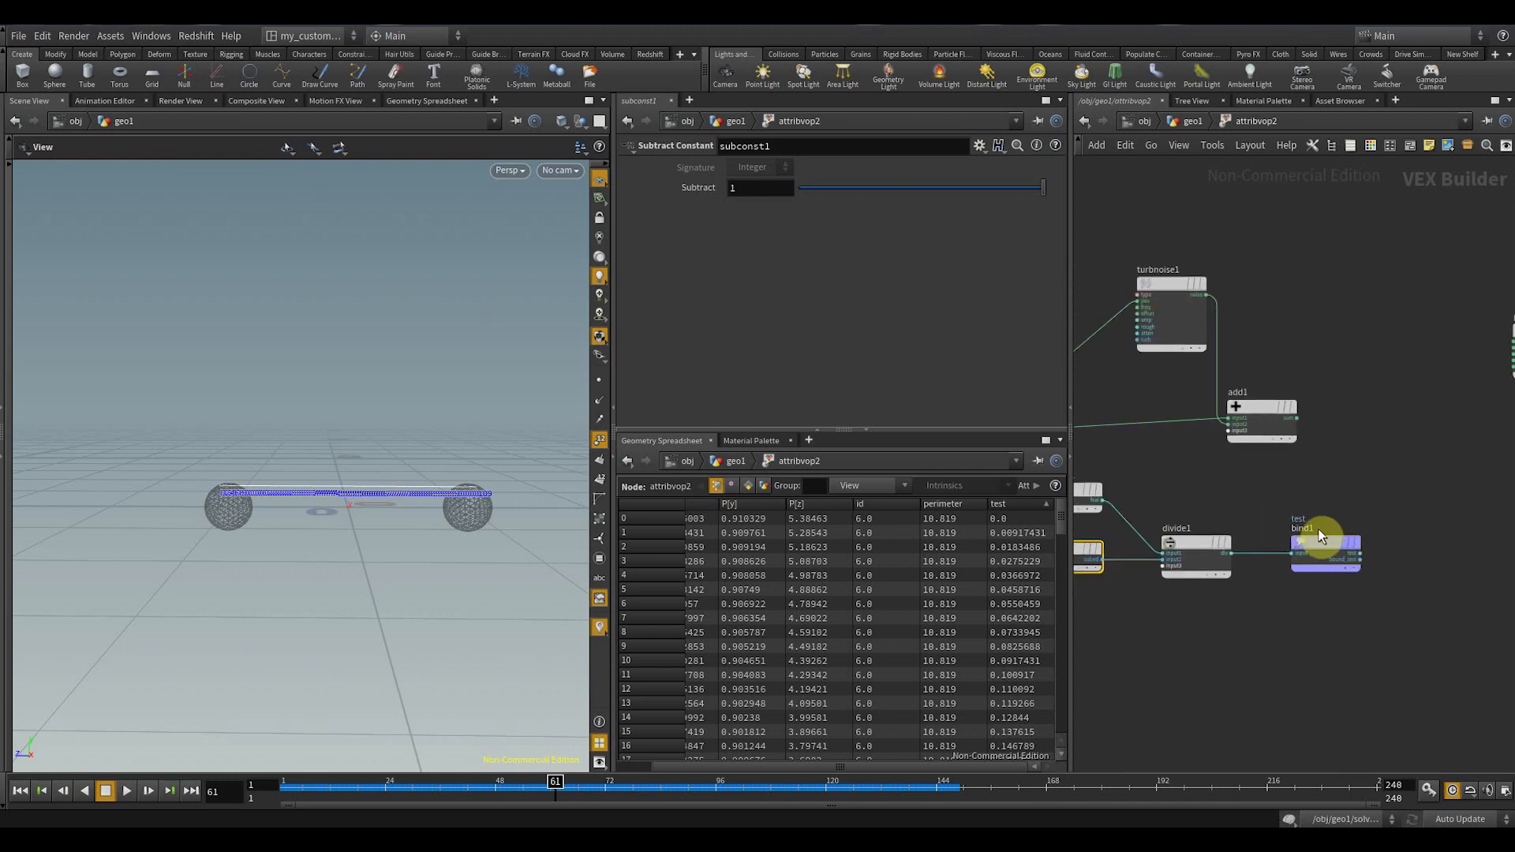
drag(1384, 551, 1395, 551)
drag(1260, 393, 1190, 257)
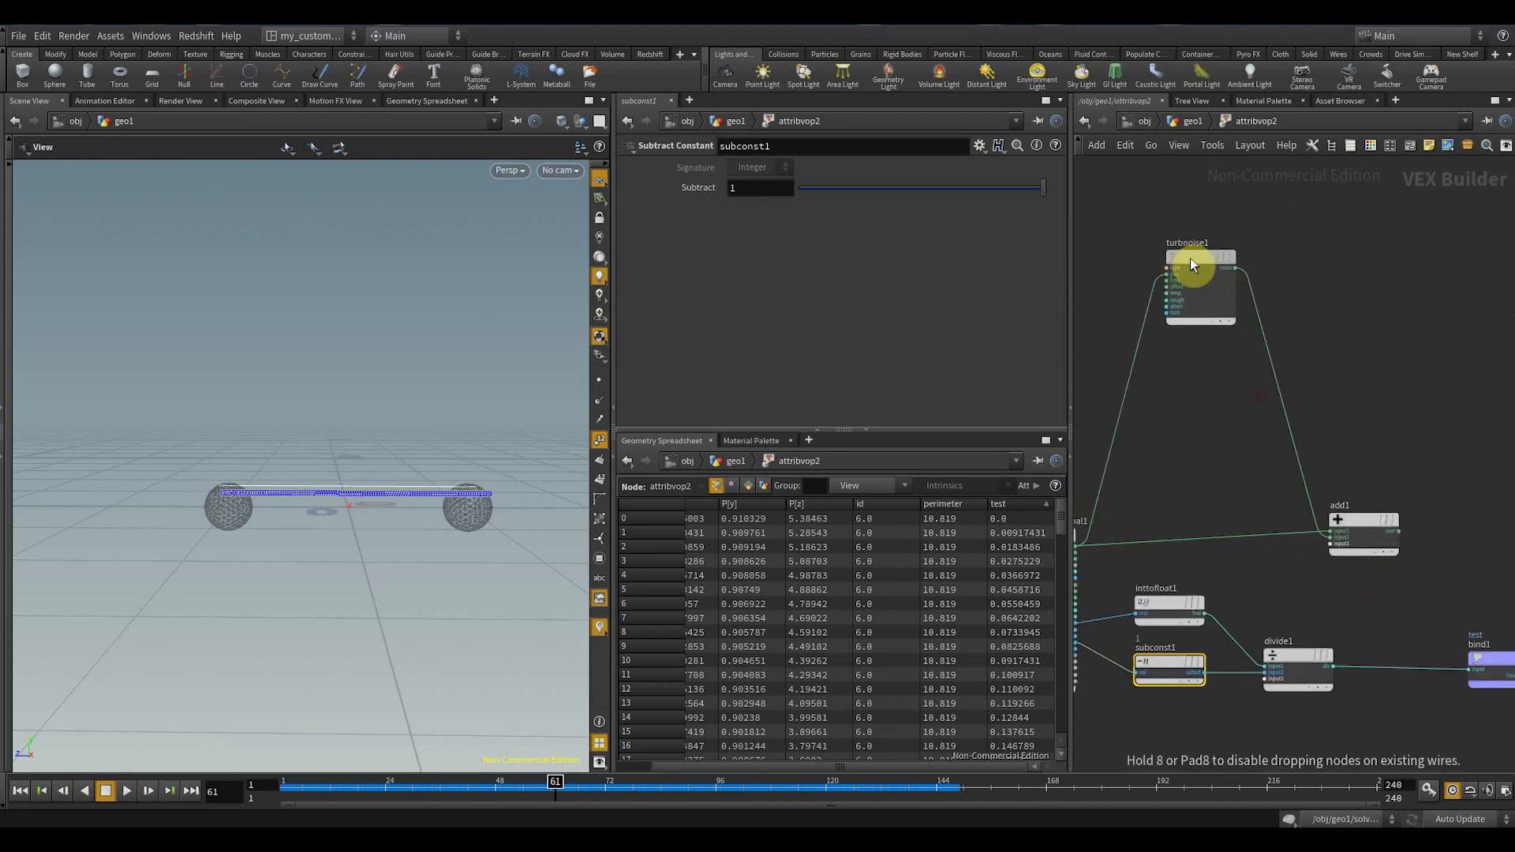
drag(1358, 524, 1325, 343)
scroll(1352, 502, up, 1)
middle_drag(1351, 500, 1347, 473)
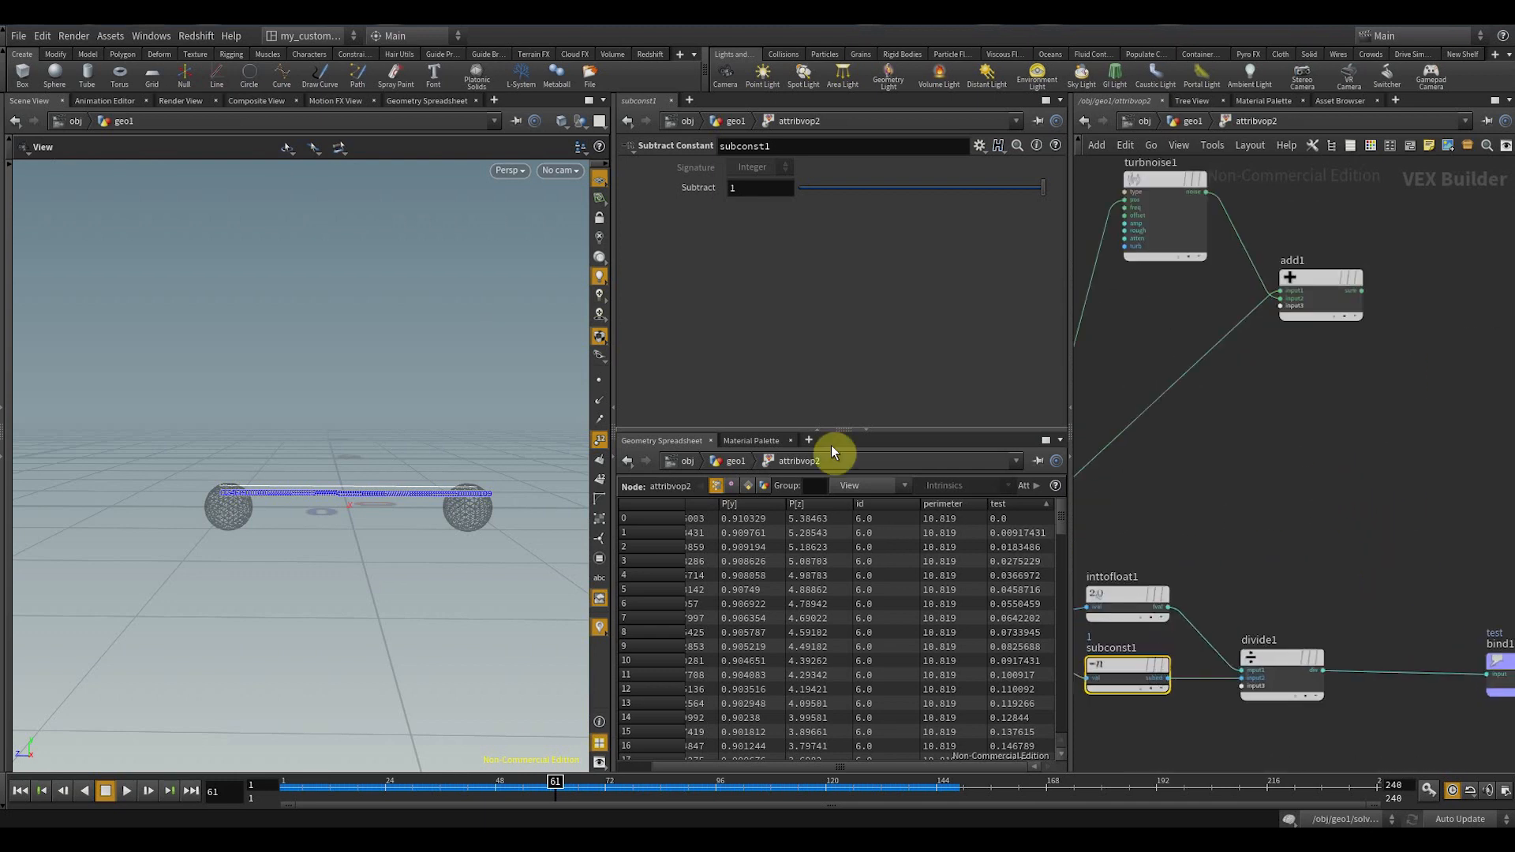
- Hide the point numbers in the viewport and connect add1's sum output to P of geometryvopoutput1
click(598, 442)
middle_drag(1395, 428, 1361, 493)
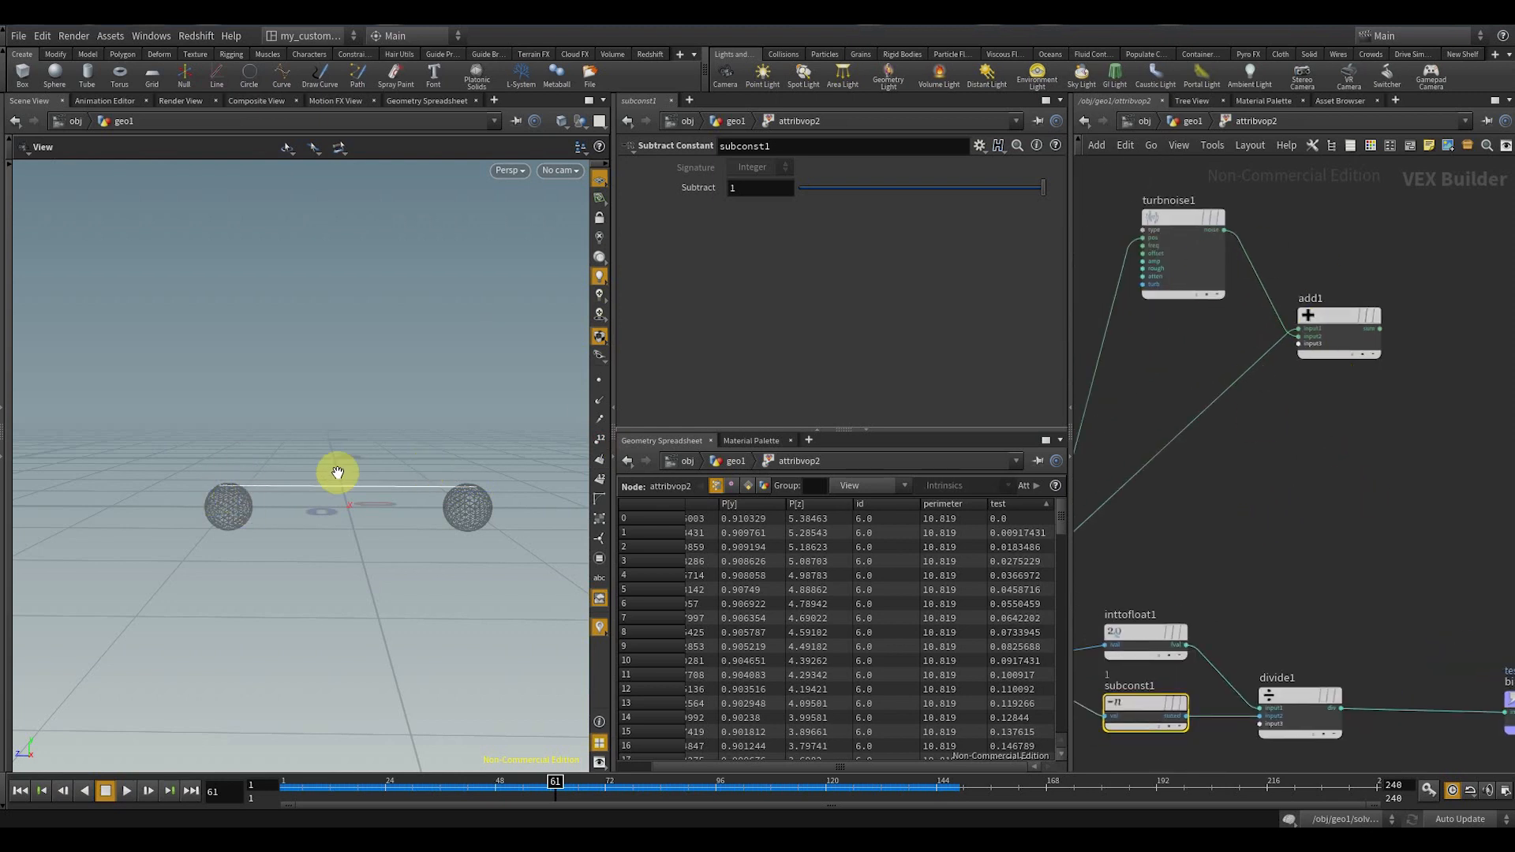
middle_drag(1248, 393, 1121, 458)
click(1220, 349)
middle_drag(1436, 394, 1132, 388)
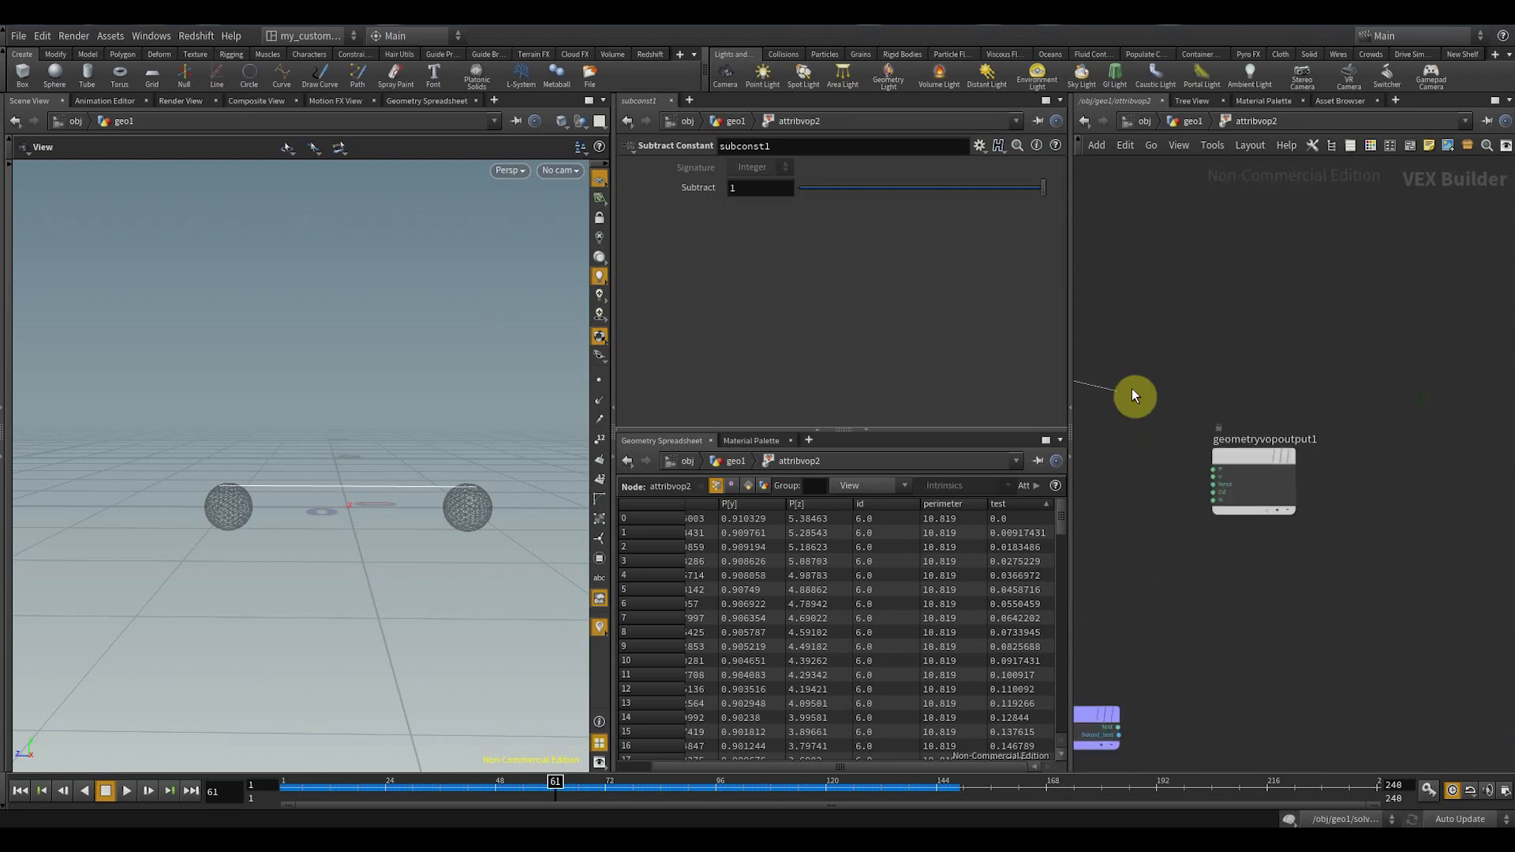
click(1215, 471)
- Add a Mix node between add1 and the geometry output
middle_drag(1143, 508, 1321, 413)
key(Tab)
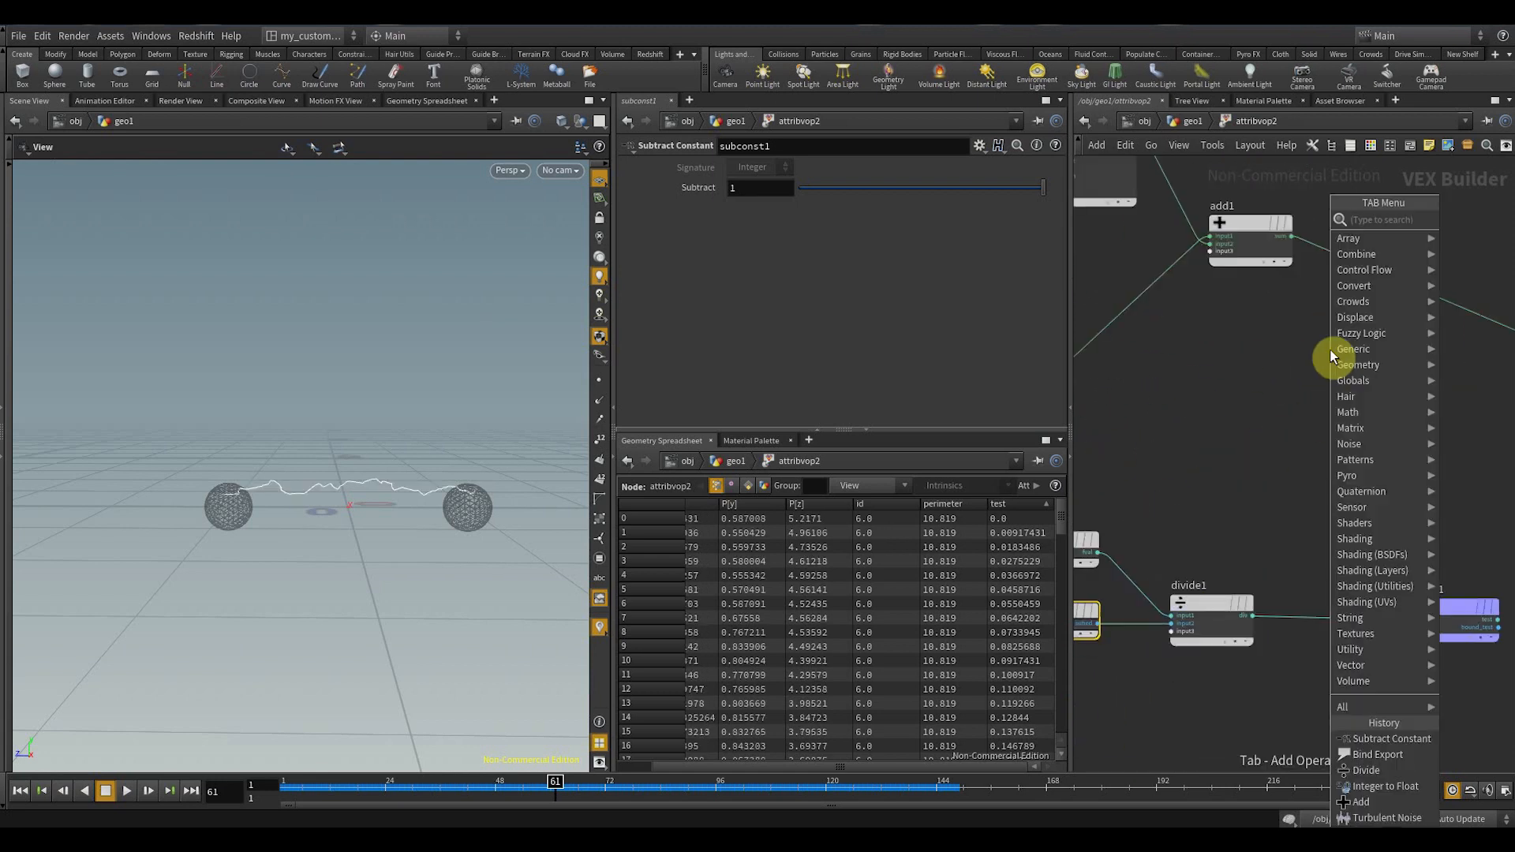
text(mix)
key(Return)
click(1370, 347)
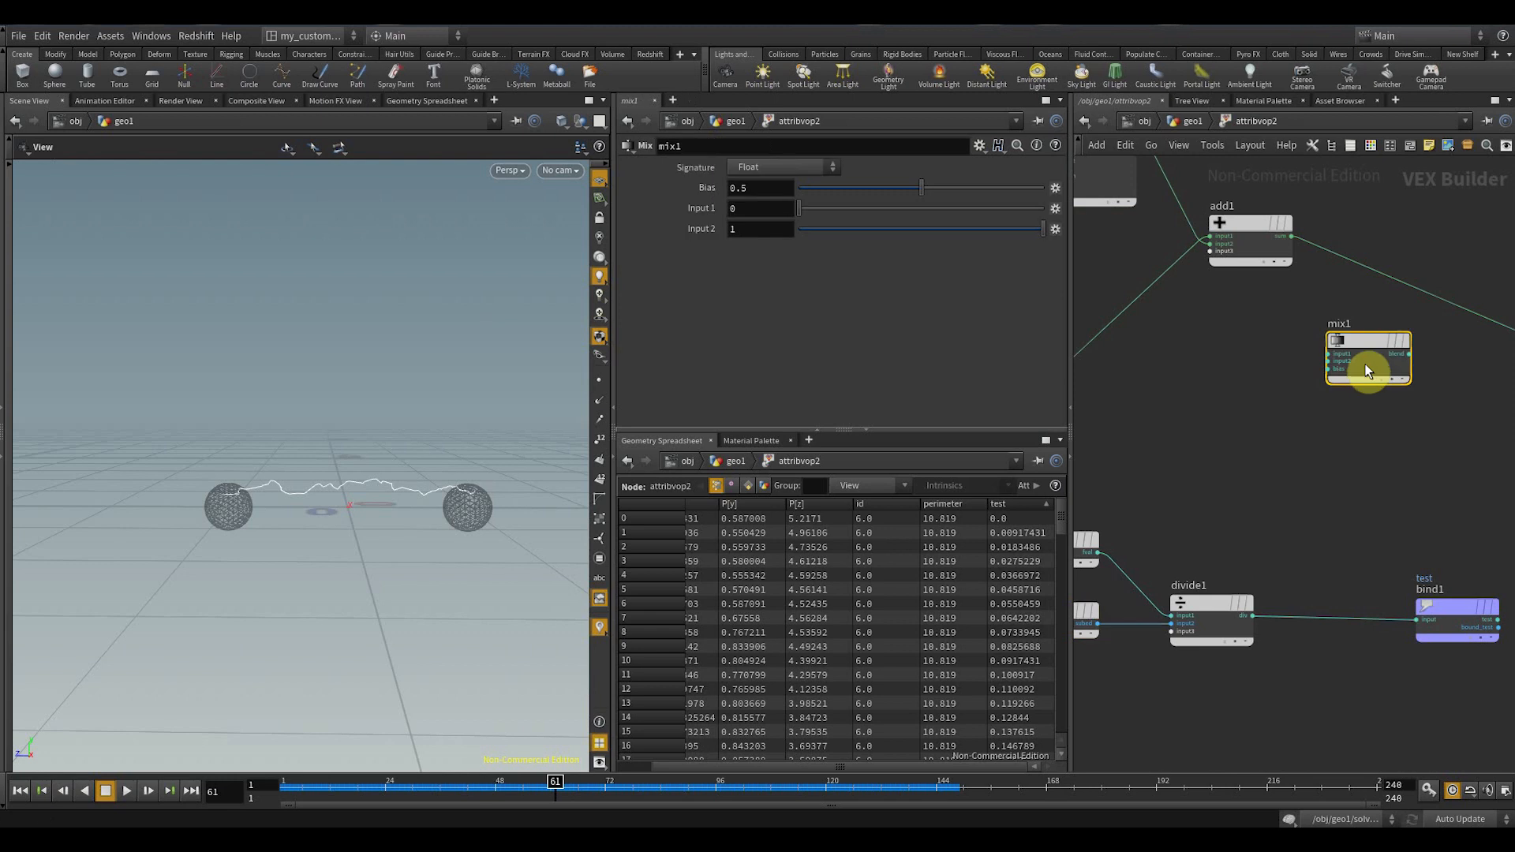
- Connect the global P output to mix1's input1 and add1's sum to mix1's input2
middle_drag(1352, 353, 1413, 354)
mouse_move(1101, 455)
middle_down()
mouse_move(1305, 429)
mouse_move(1081, 484)
middle_up()
scroll(1305, 427, up, 2)
click(1172, 460)
scroll(1104, 482, down, 3)
mouse_move(1334, 473)
middle_down()
mouse_move(1282, 480)
mouse_move(1208, 525)
middle_up()
scroll(1215, 409, up, 3)
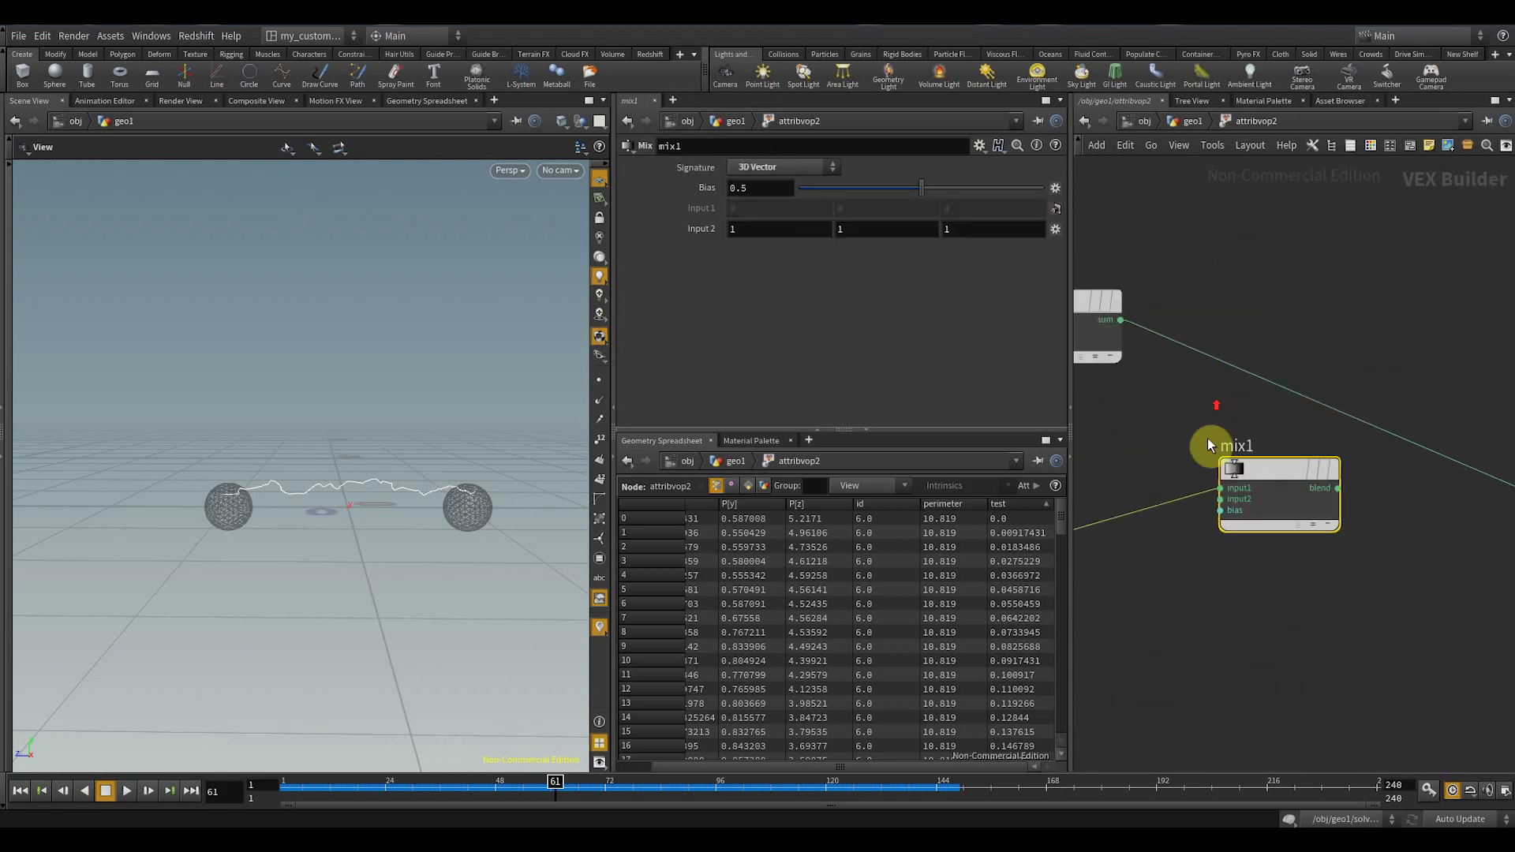
click(1230, 503)
click(1124, 322)
- Connect mix1's blend output to P of geometryvopoutput1, replacing the wire from add1
middle_drag(1372, 482, 1230, 441)
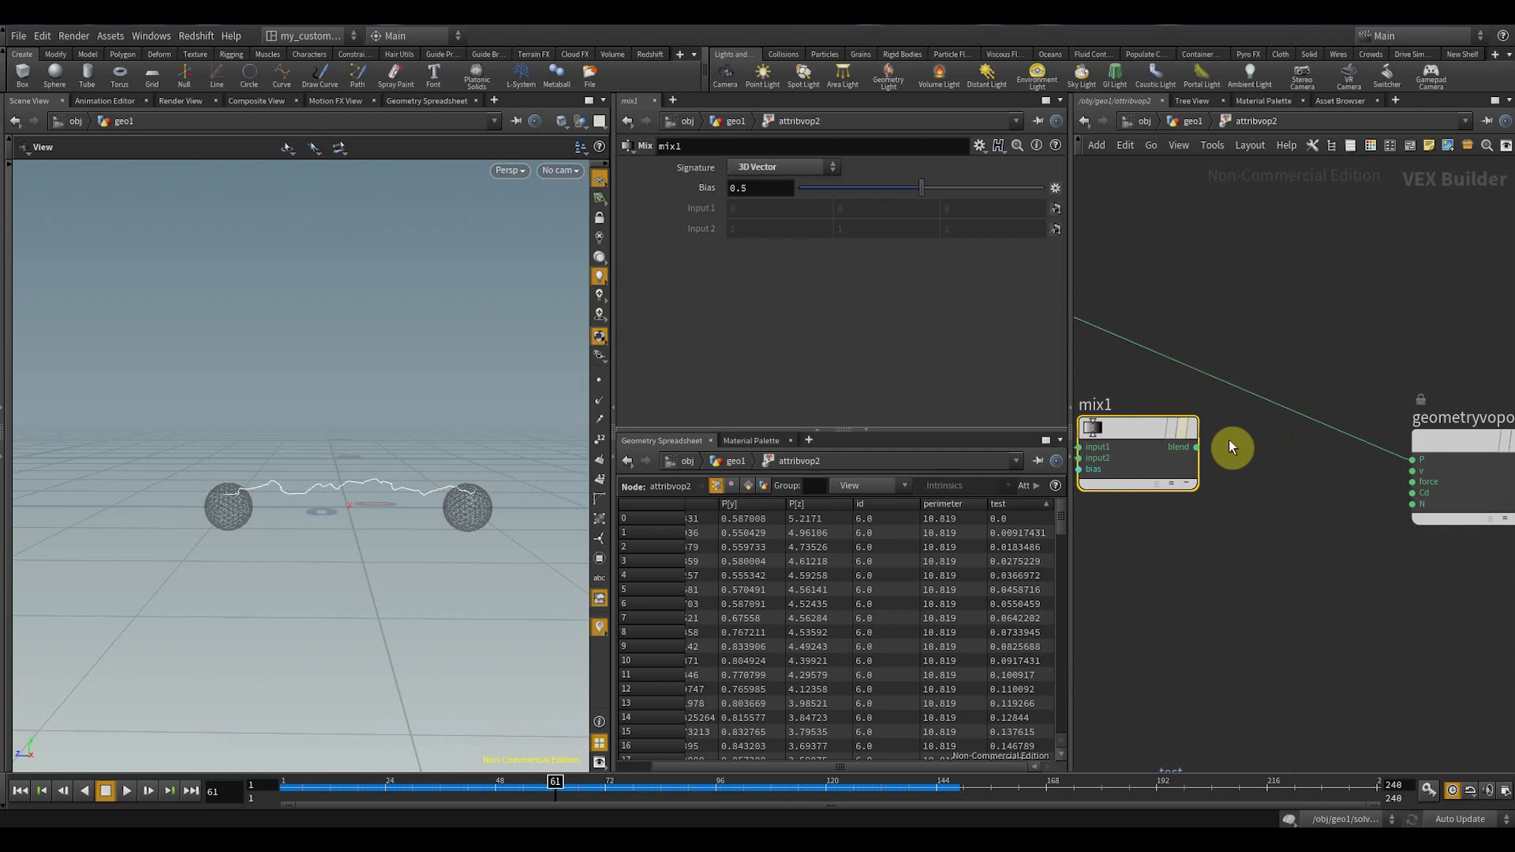
click(1197, 447)
click(1412, 459)
middle_drag(1102, 558, 1321, 472)
scroll(1288, 443, down, 2)
scroll(1356, 375, up, 2)
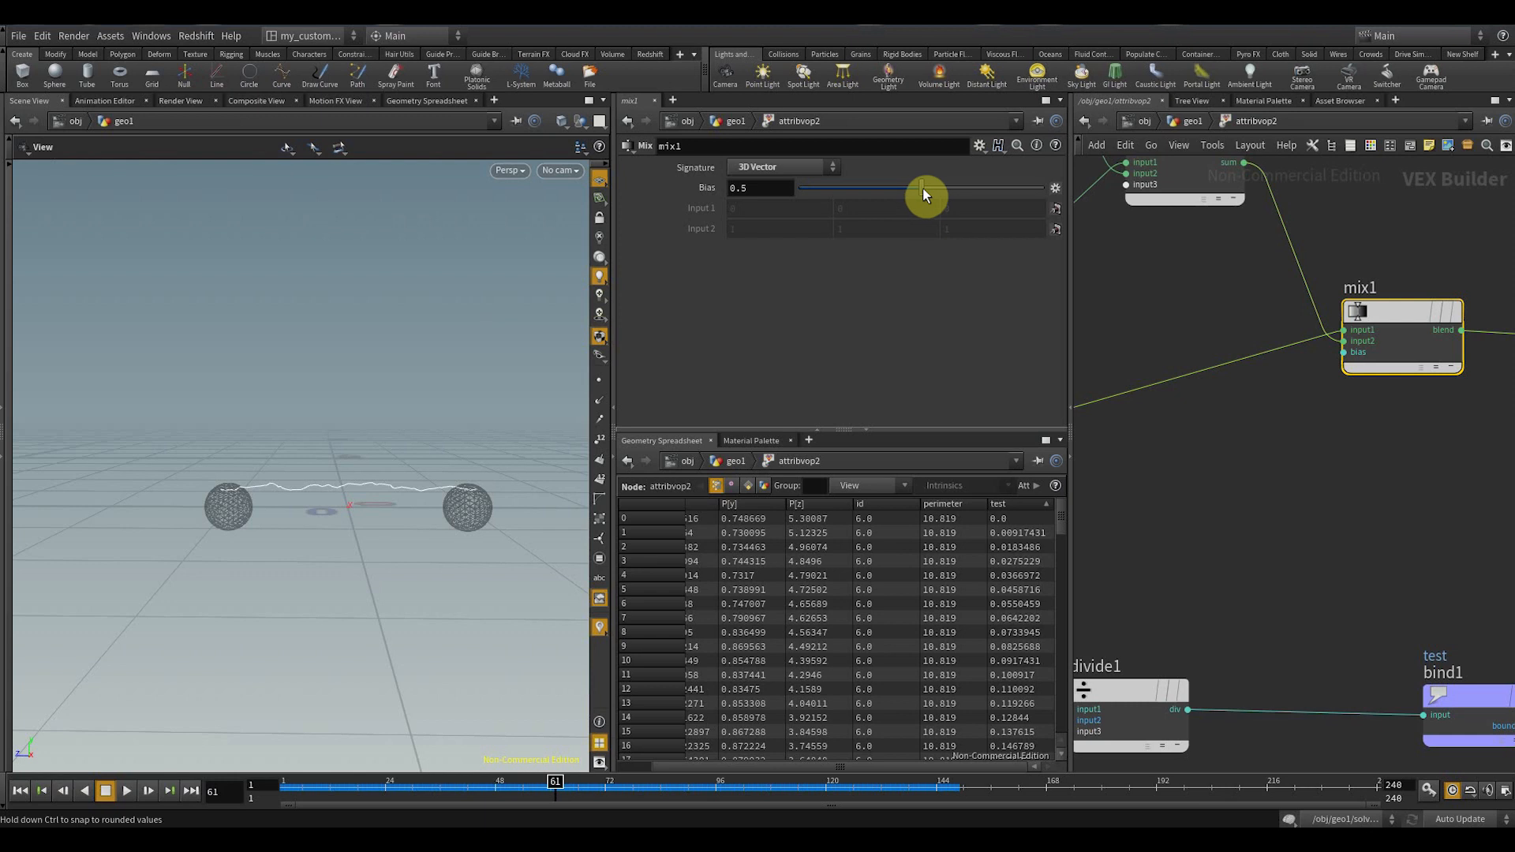
- Try mix1's Bias at 0 and at 1 to compare the straight line with the noisy one
drag(922, 192, 738, 193)
mouse_move(1352, 335)
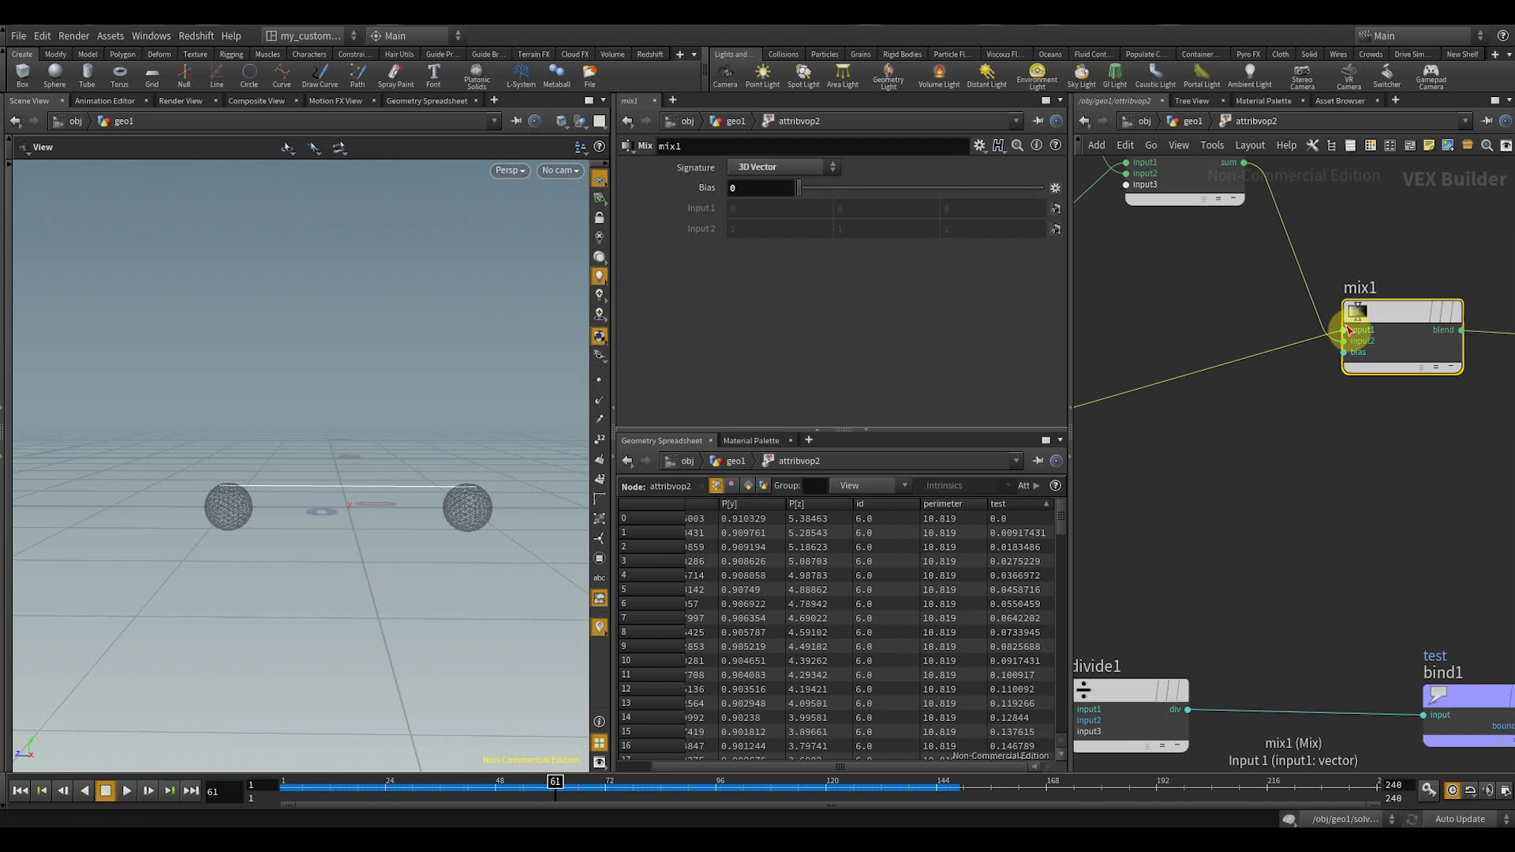
drag(795, 188, 1091, 207)
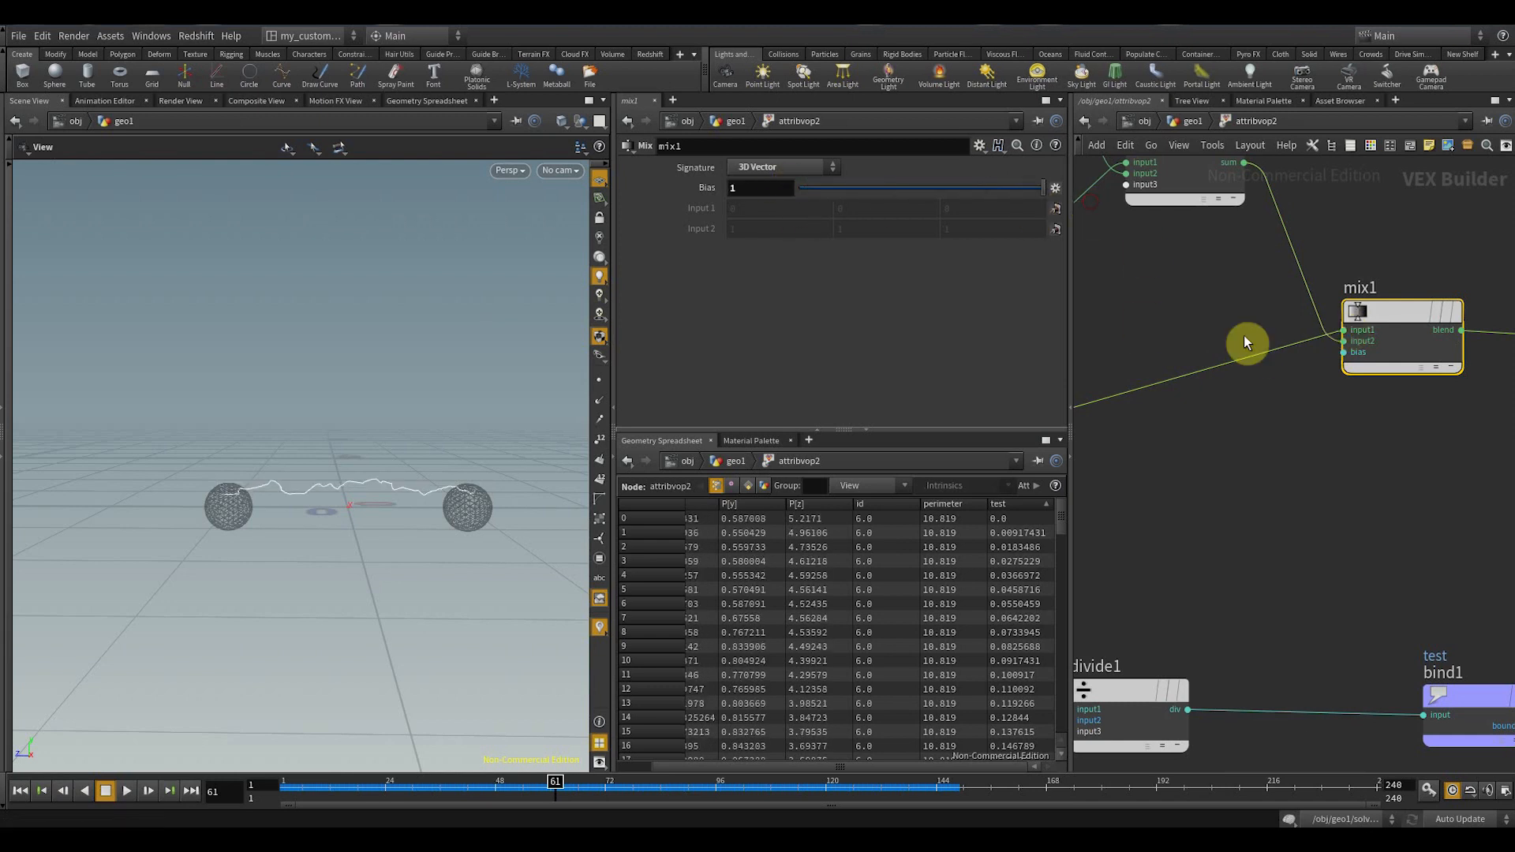
drag(997, 195, 651, 191)
drag(800, 188, 1105, 196)
middle_drag(1343, 487, 1358, 435)
scroll(1360, 442, down, 3)
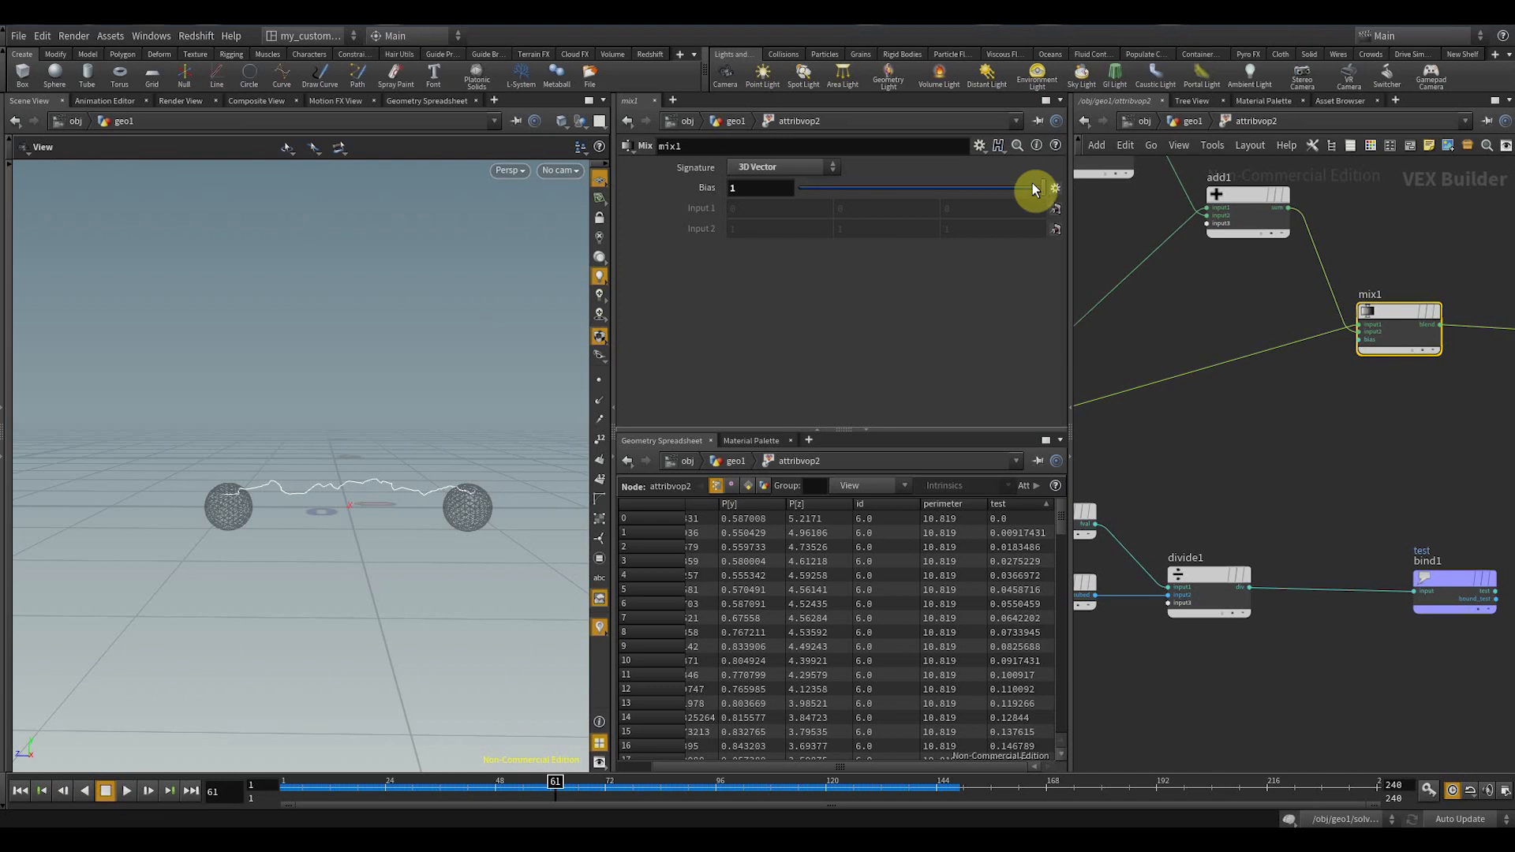
- Connect divide1's div output to mix1's bias input and inspect the noise falloff along the line
middle_drag(1421, 402, 1340, 421)
scroll(1240, 428, up, 3)
middle_drag(1239, 427, 1302, 359)
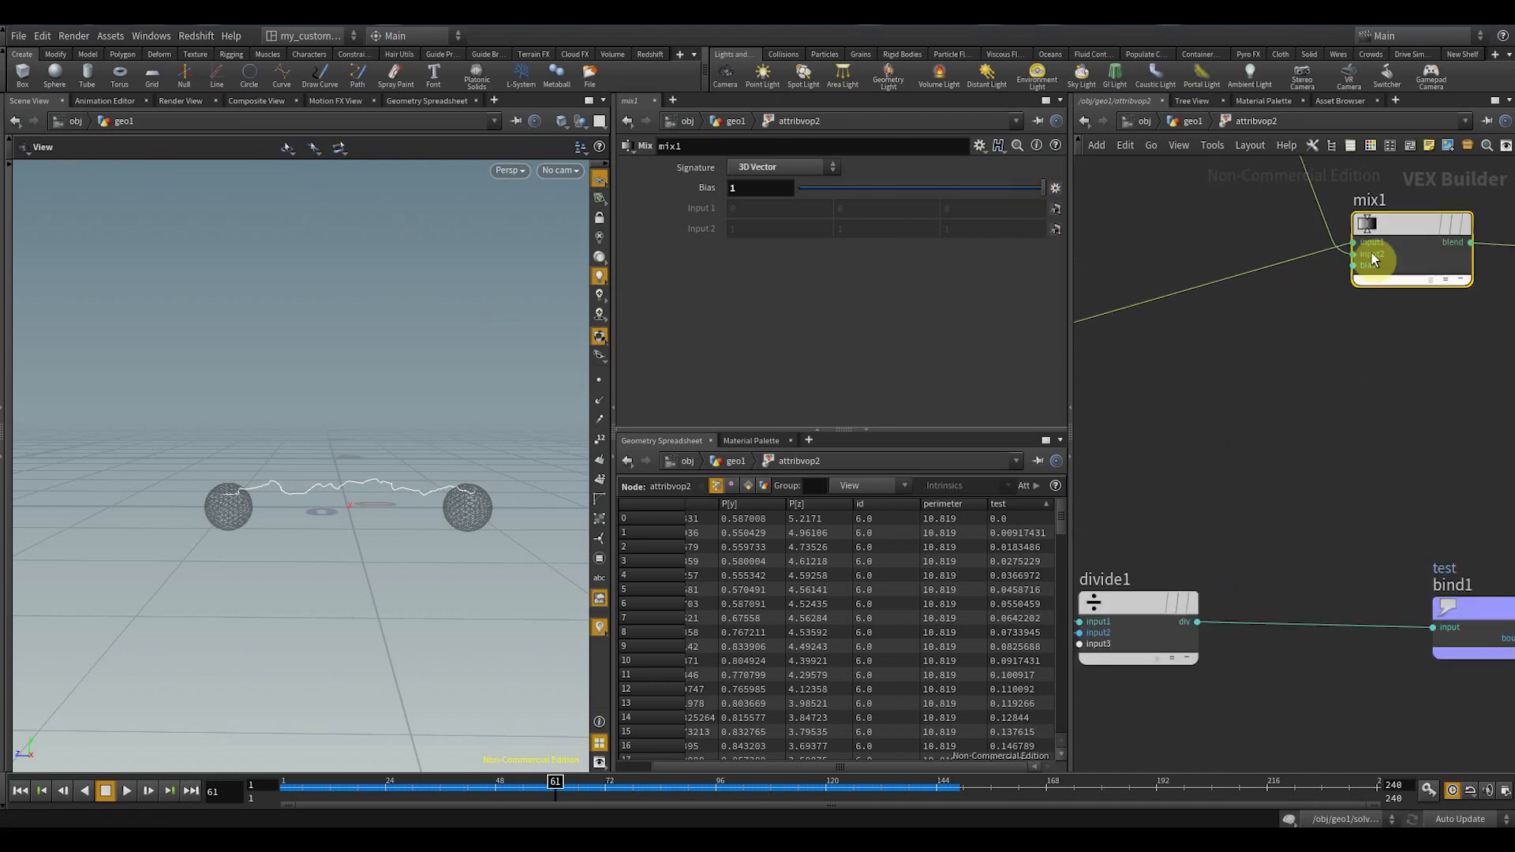
middle_drag(1223, 531, 1272, 416)
scroll(1407, 431, down, 3)
scroll(1278, 473, up, 2)
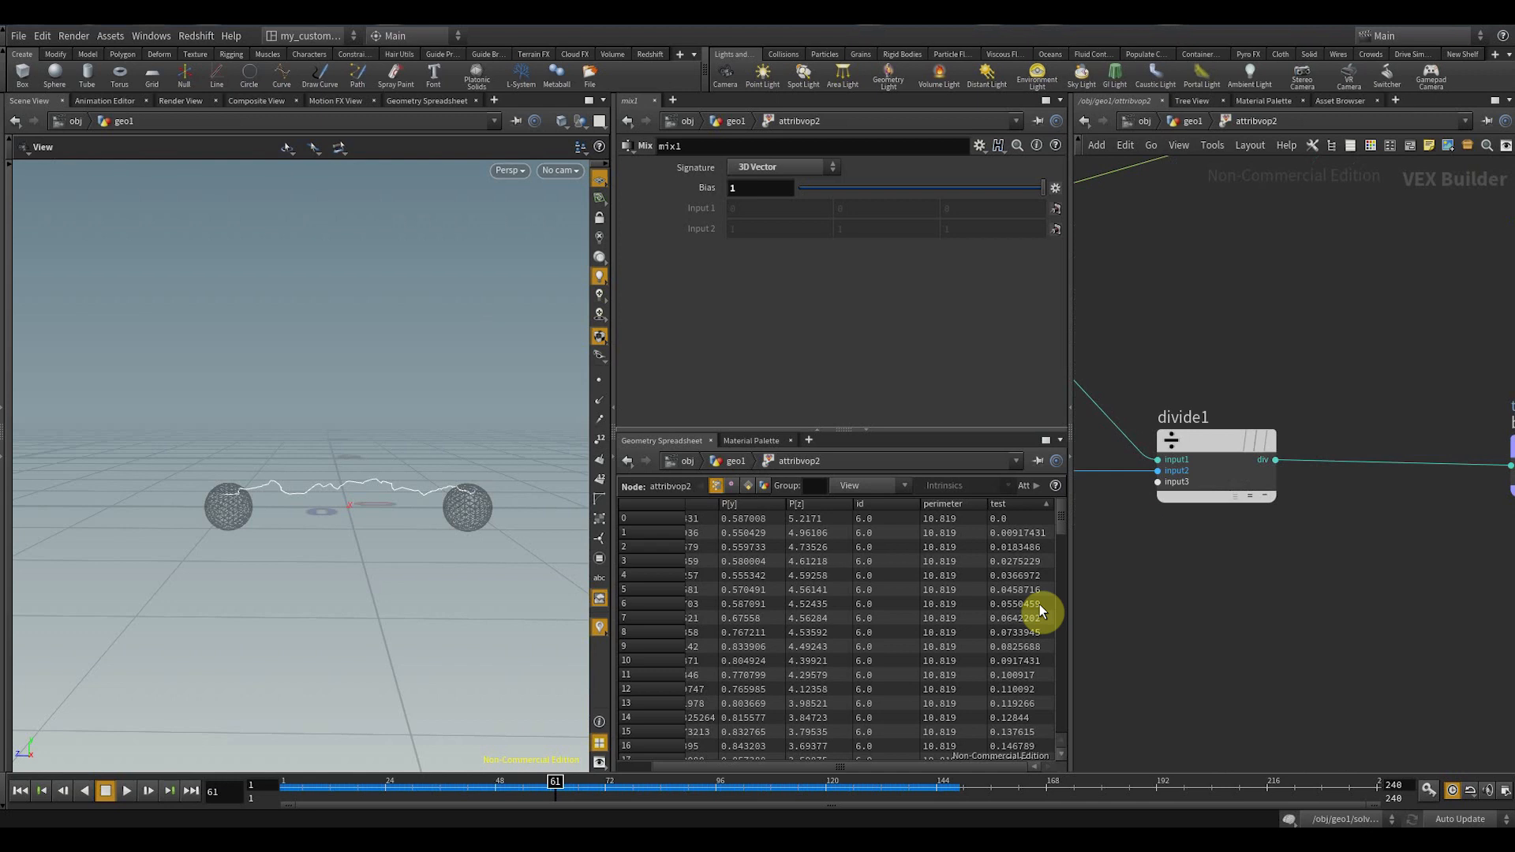
middle_drag(1323, 537, 1477, 621)
scroll(1478, 621, down, 2)
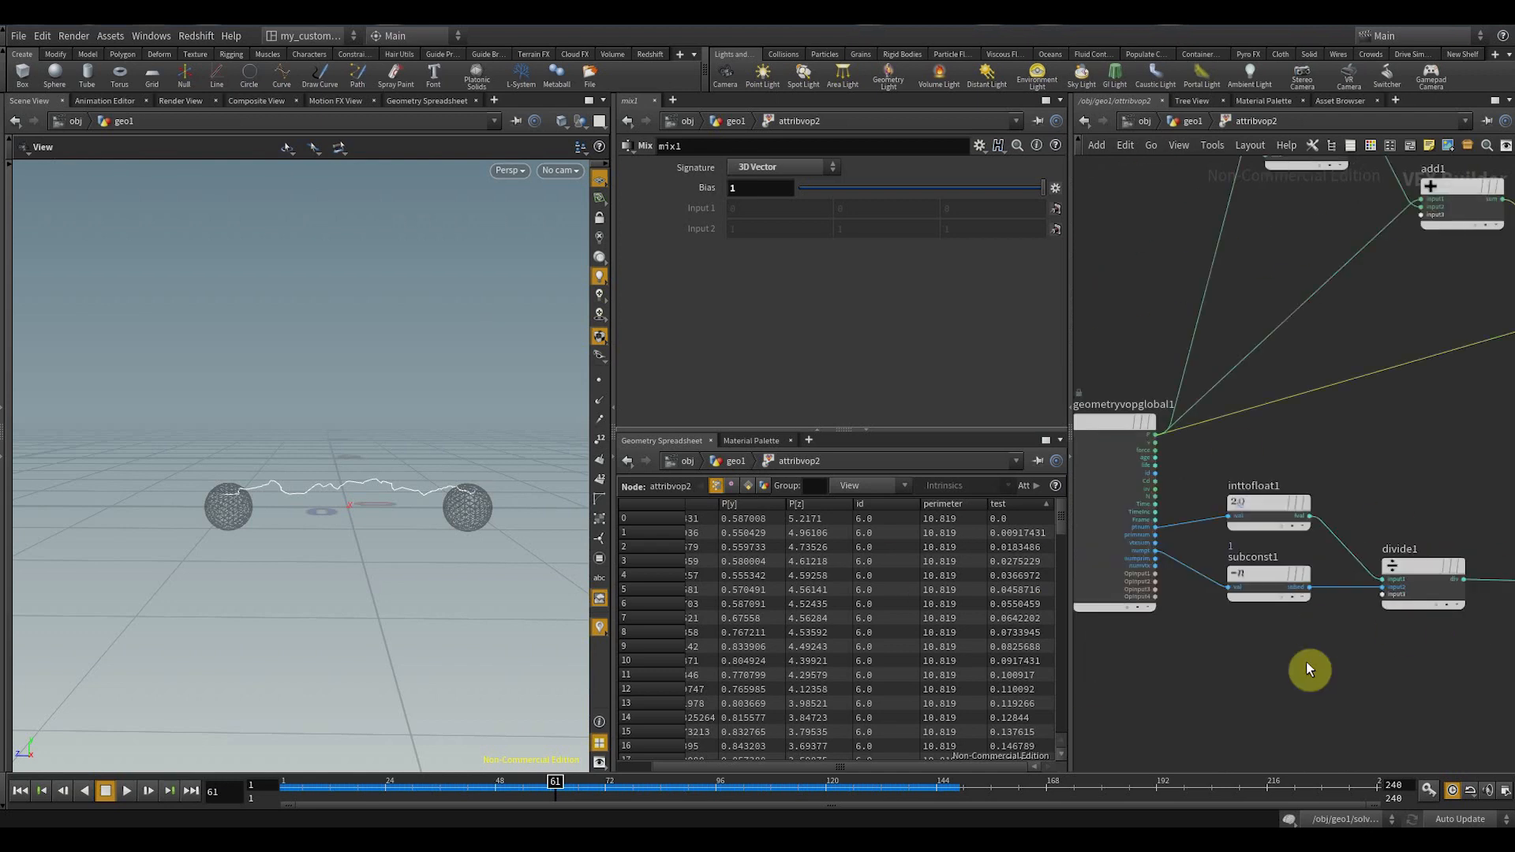
middle_drag(1307, 669, 1203, 661)
drag(1186, 554, 1304, 334)
drag(222, 559, 190, 532)
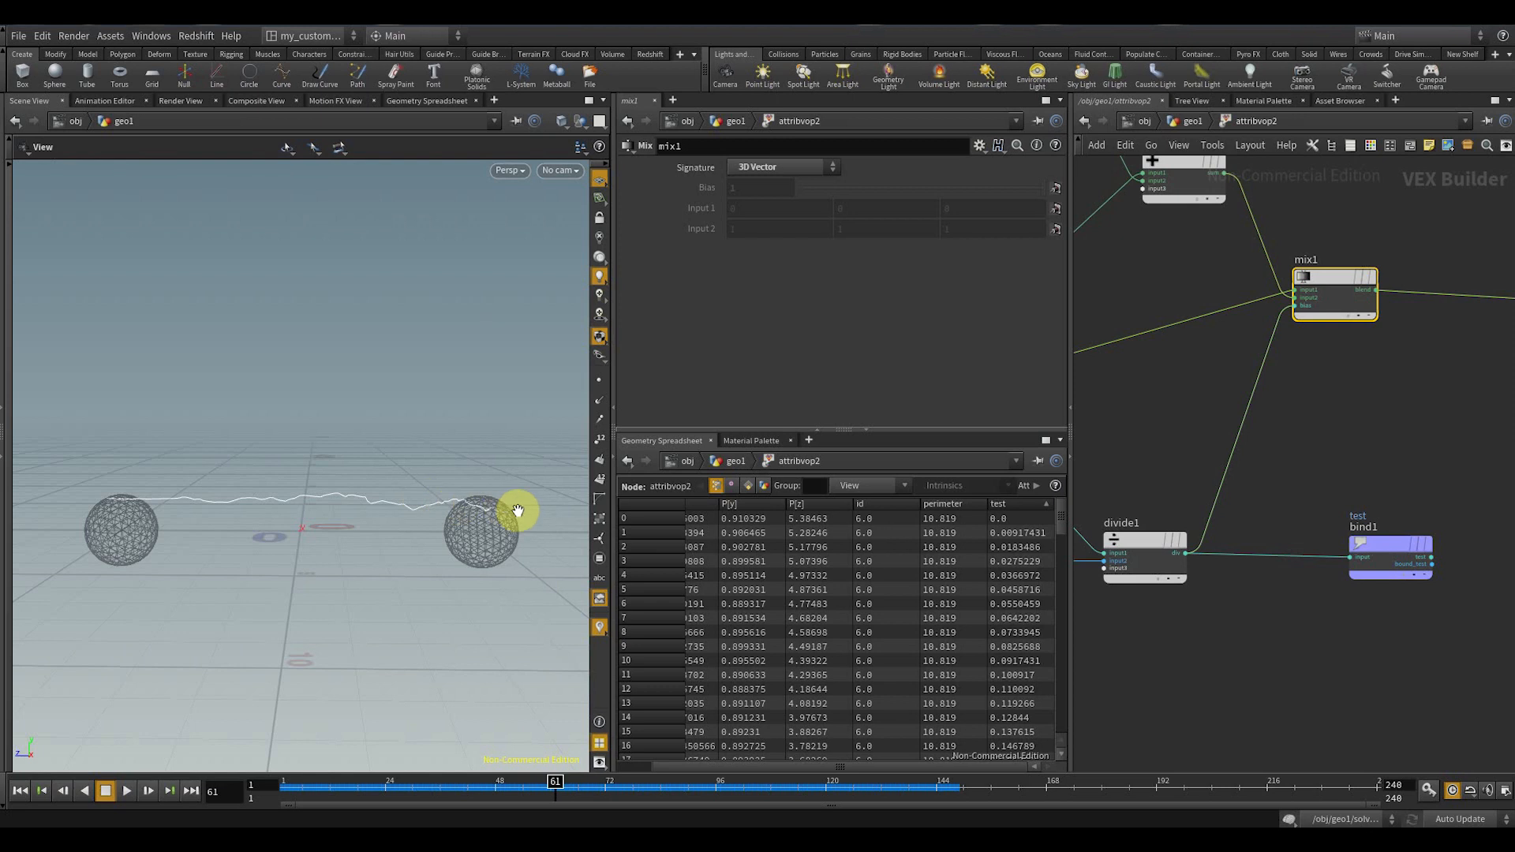
- Add a Ramp Parameter node and insert it on the wire between divide1 and mix1's bias input
middle_drag(1301, 406, 1347, 366)
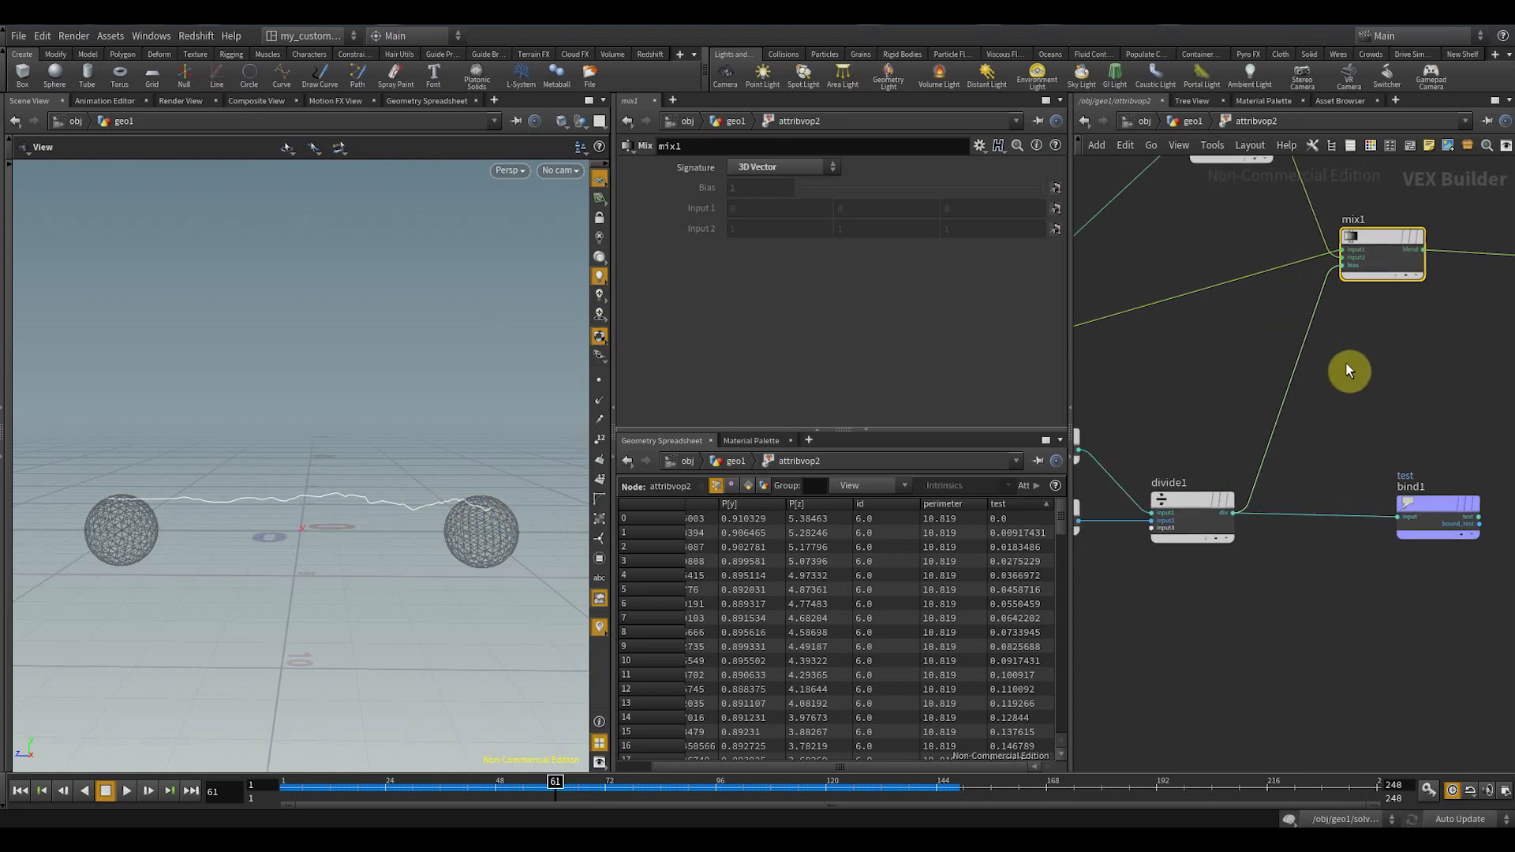
key(Tab)
text(ramp)
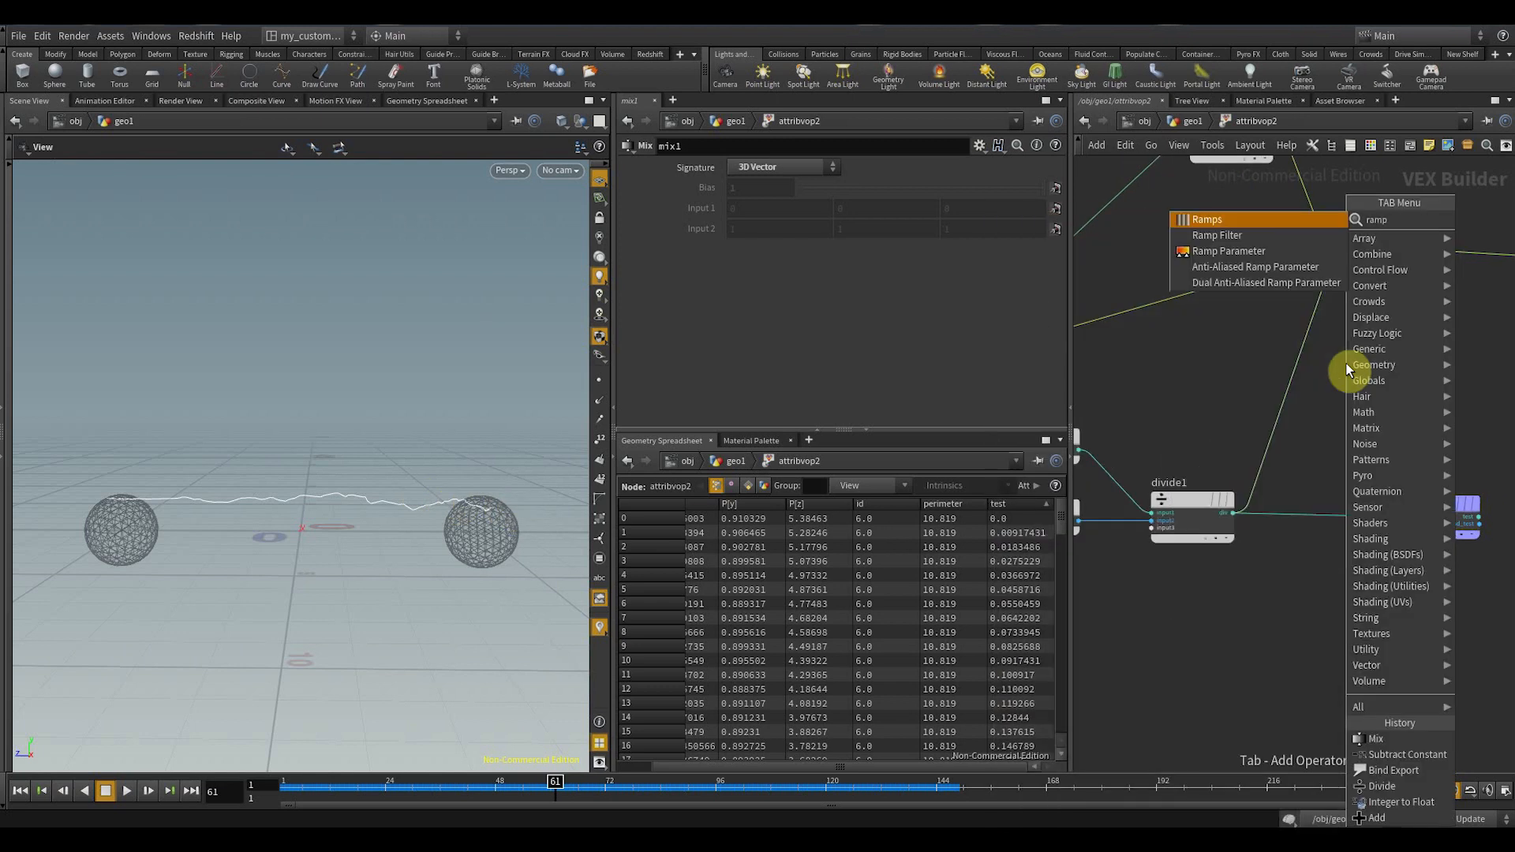
key(Down)
key(Return)
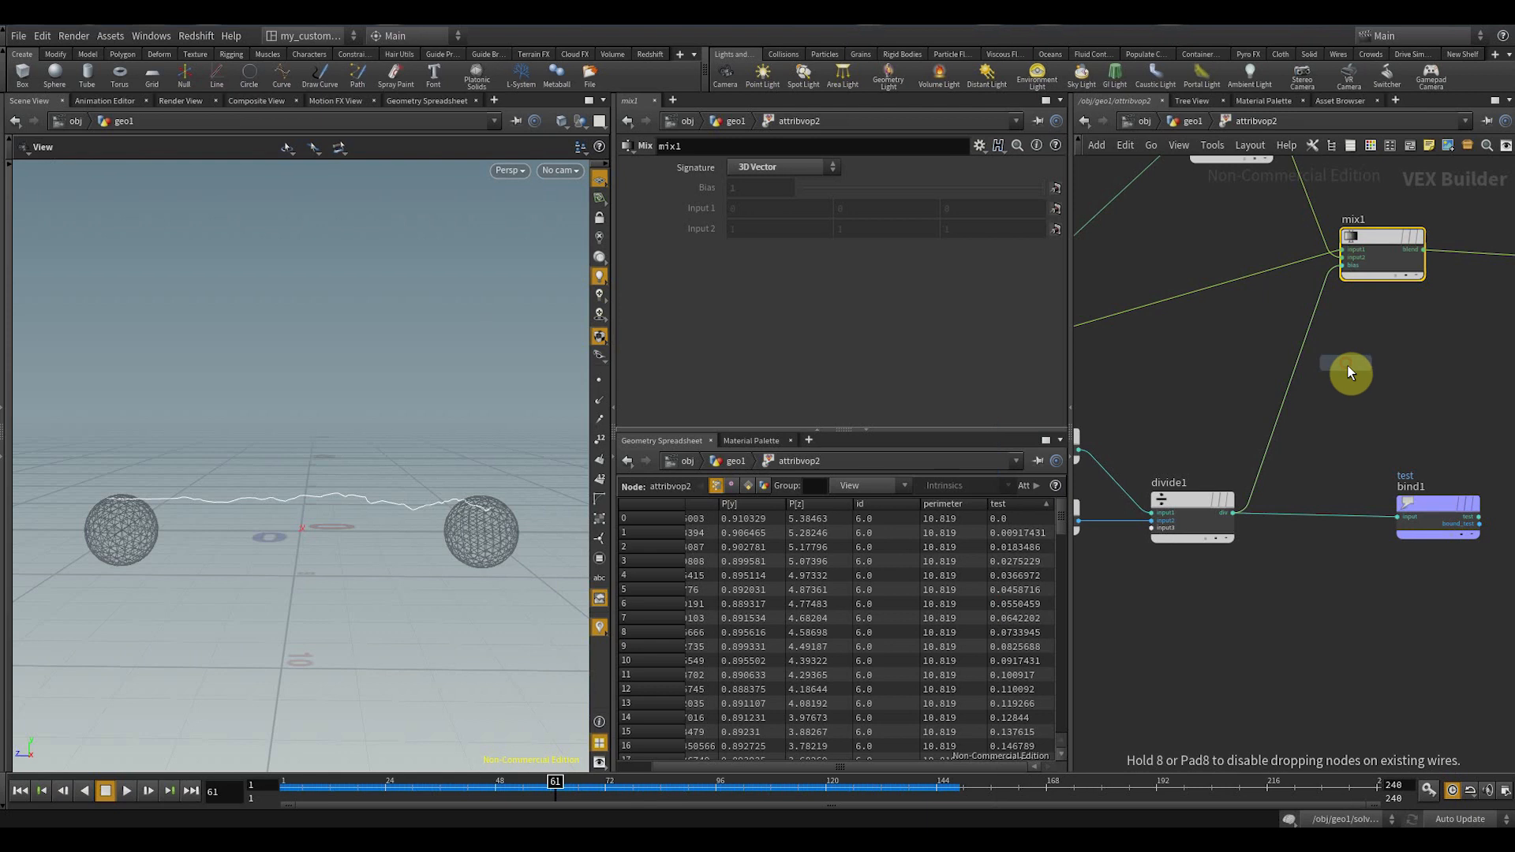
click(1350, 375)
mouse_move(1329, 367)
mouse_down()
mouse_move(1315, 378)
mouse_move(1309, 366)
mouse_up()
middle_drag(1389, 393, 1299, 412)
drag(1248, 377, 1214, 386)
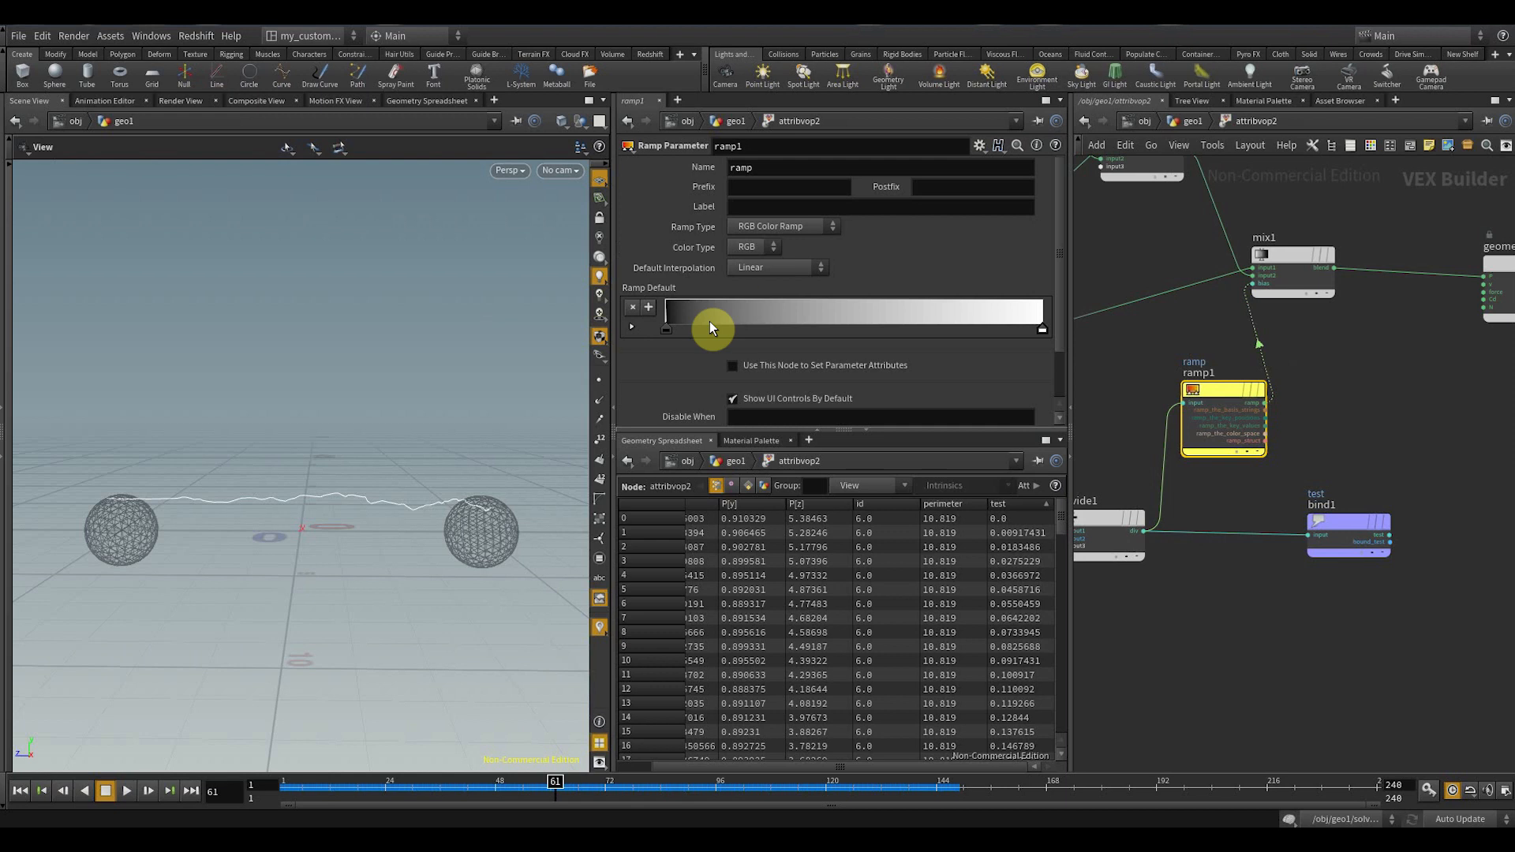
- Set ramp1's ramp type to Spline Ramp (float)
click(804, 227)
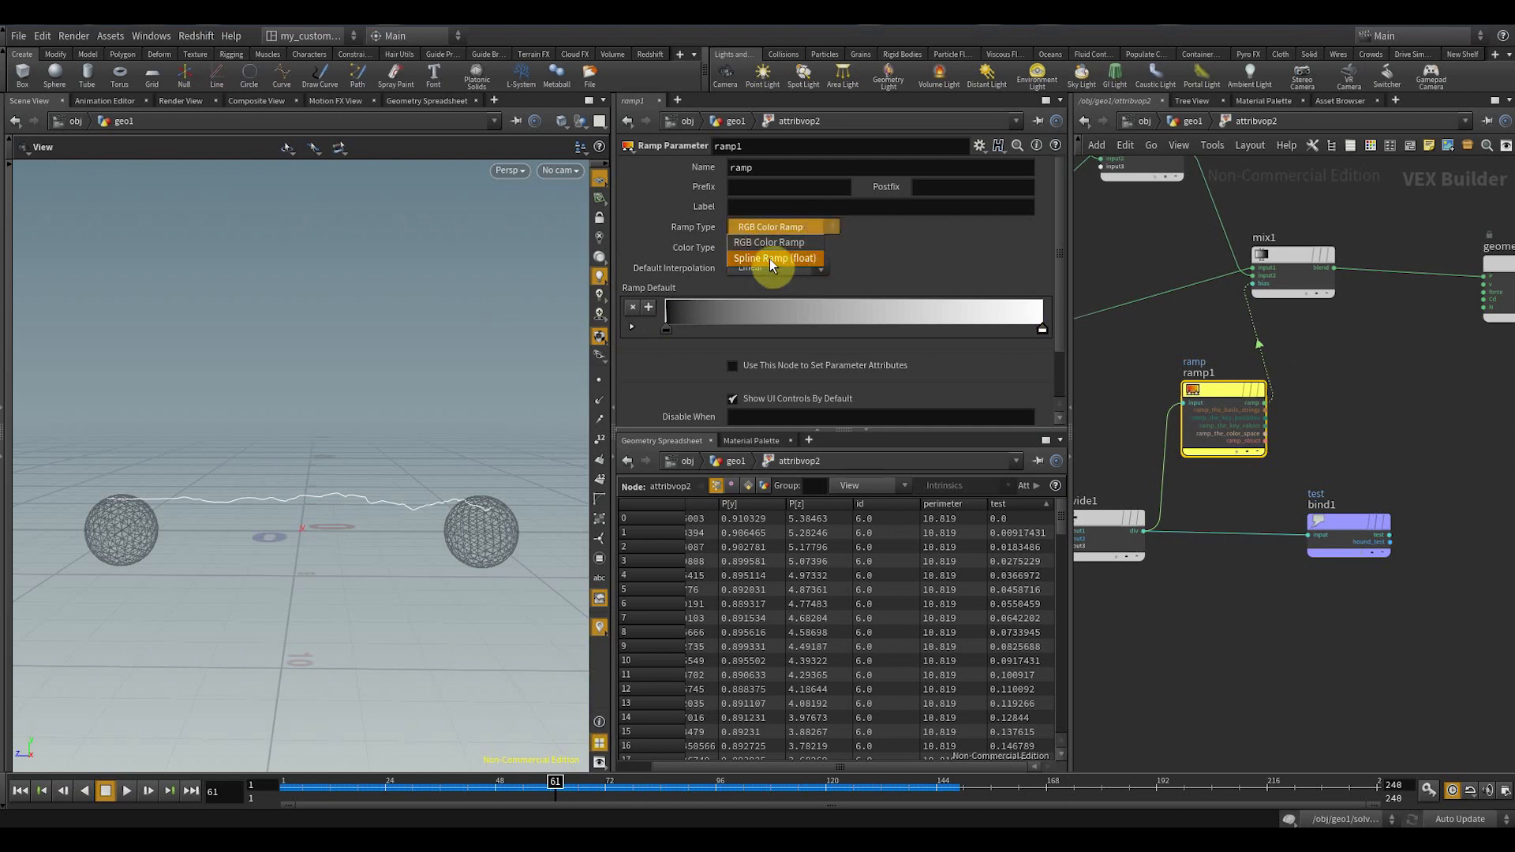
click(791, 258)
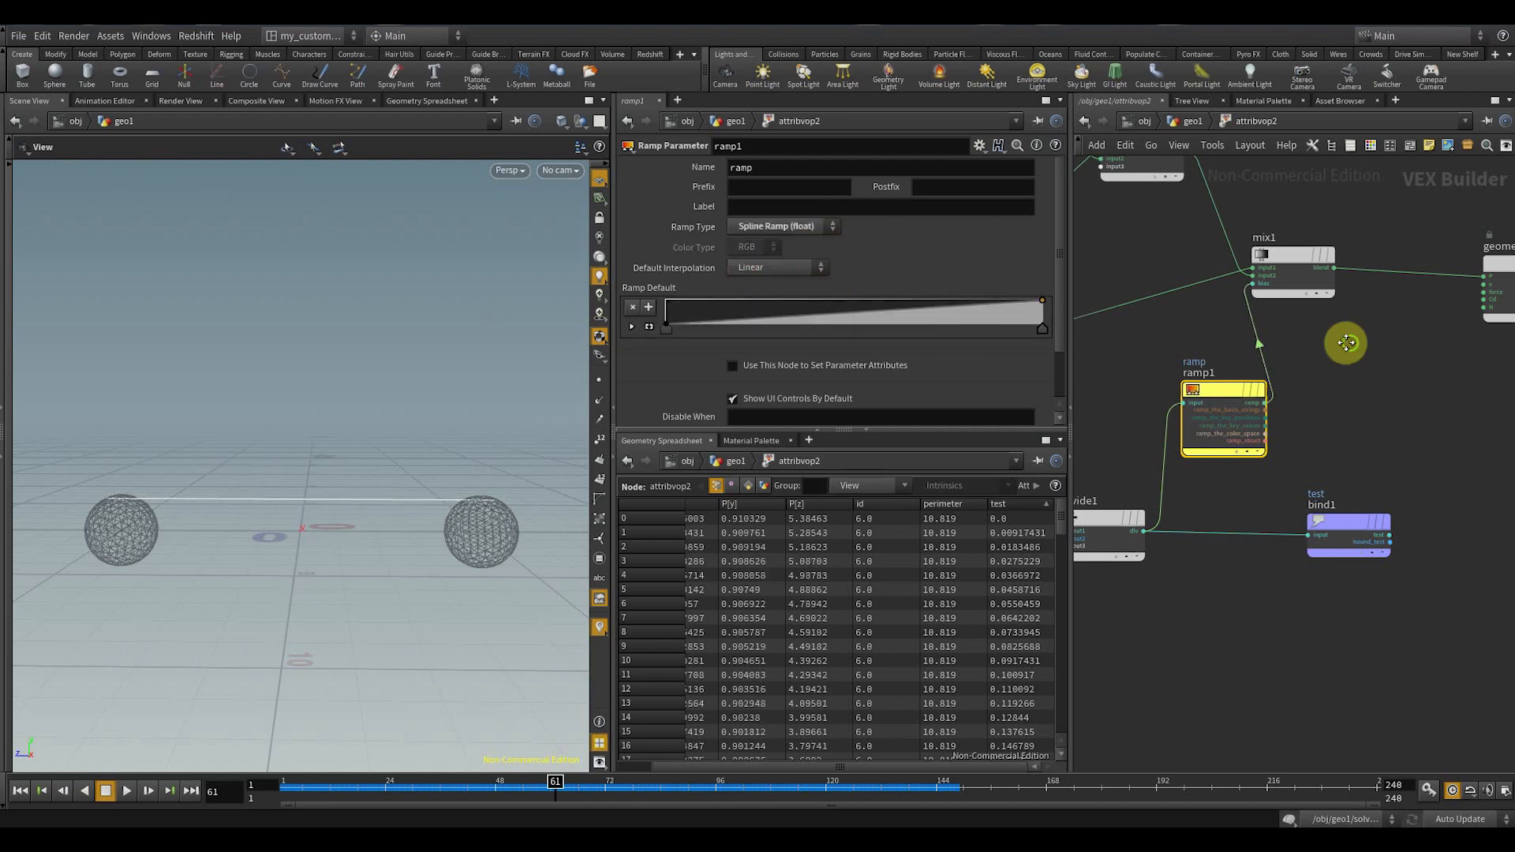
middle_drag(1346, 337, 1313, 314)
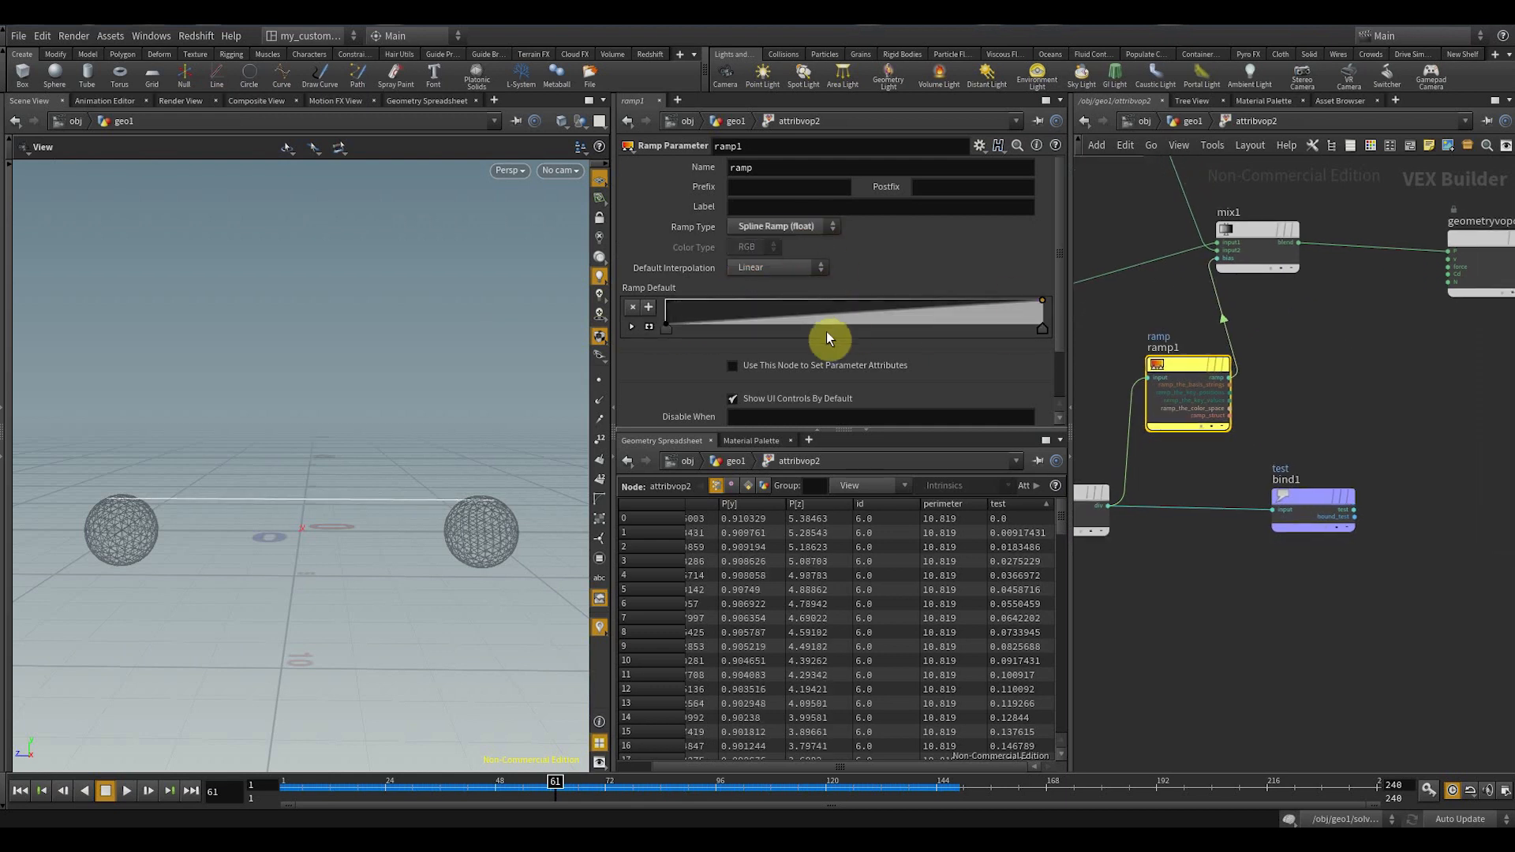
- Return to the geo1 level and, in attribvop2's ramp, try the start point at value 1 and put it back to 0
click(1188, 122)
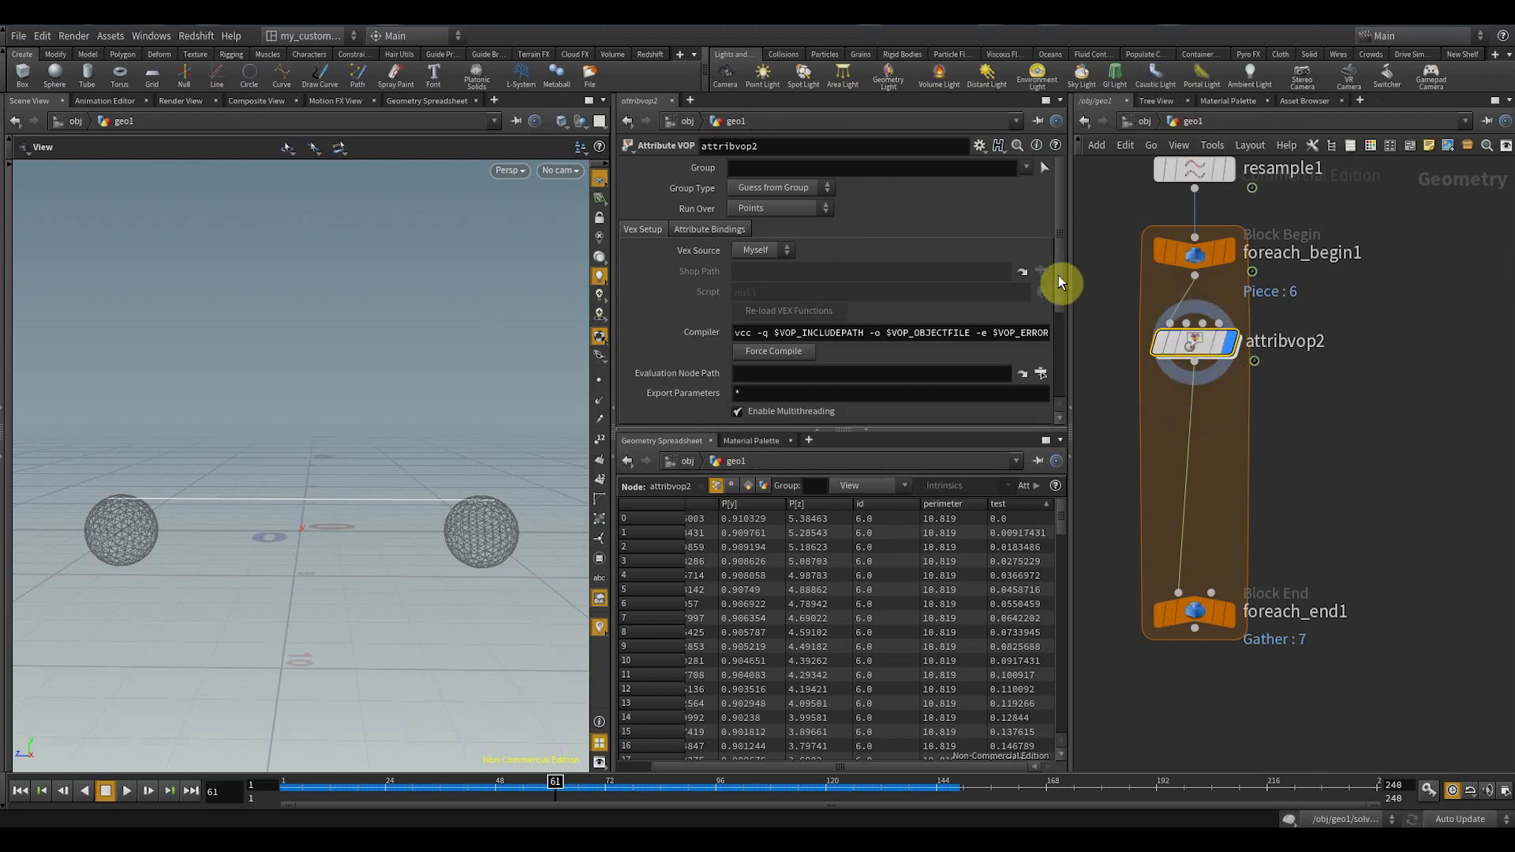
drag(1059, 282, 1052, 398)
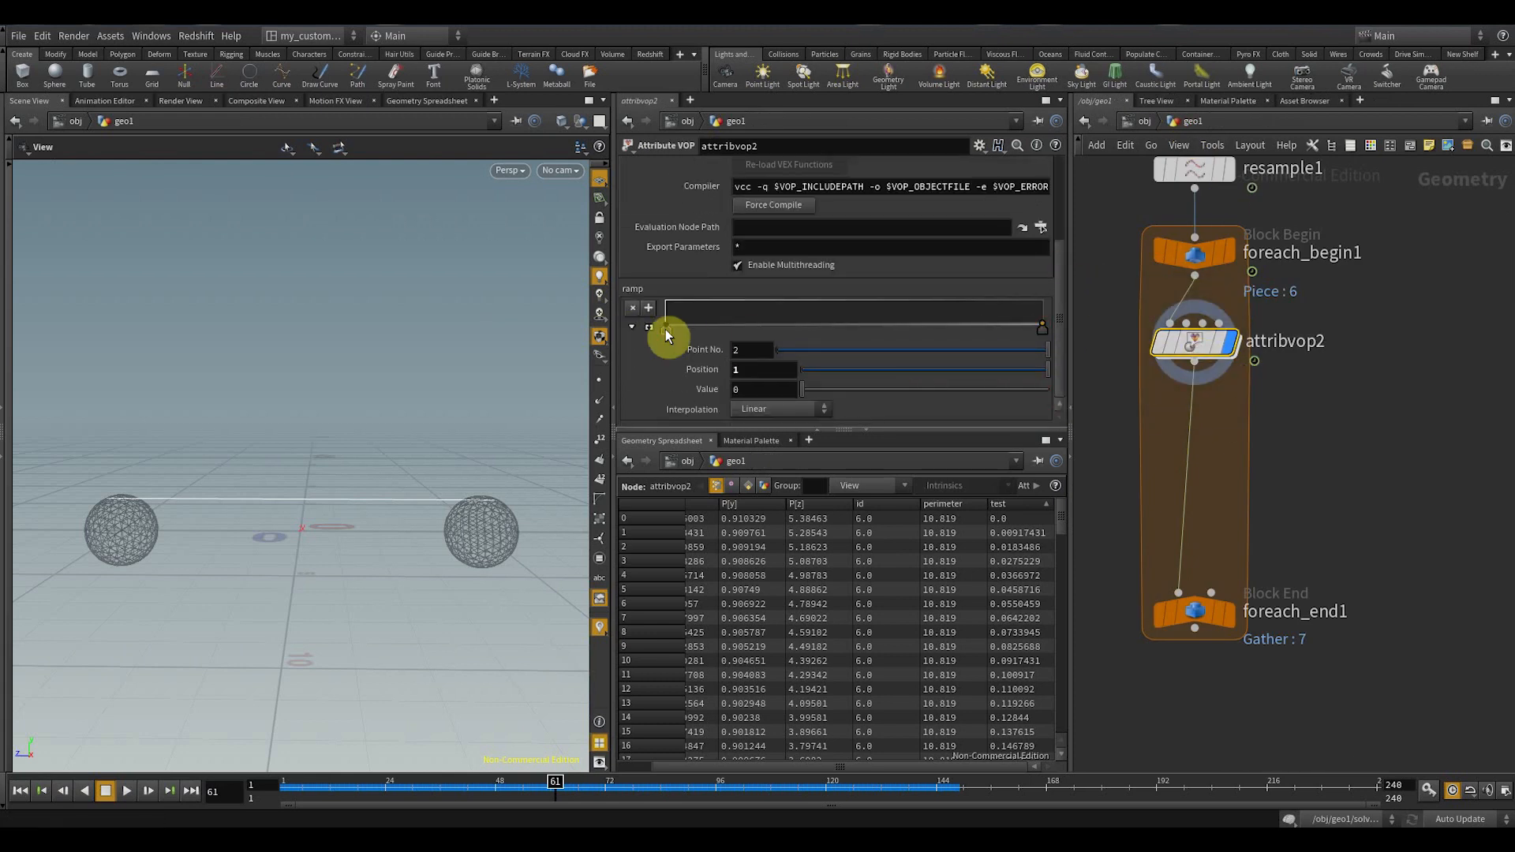
drag(666, 333, 668, 301)
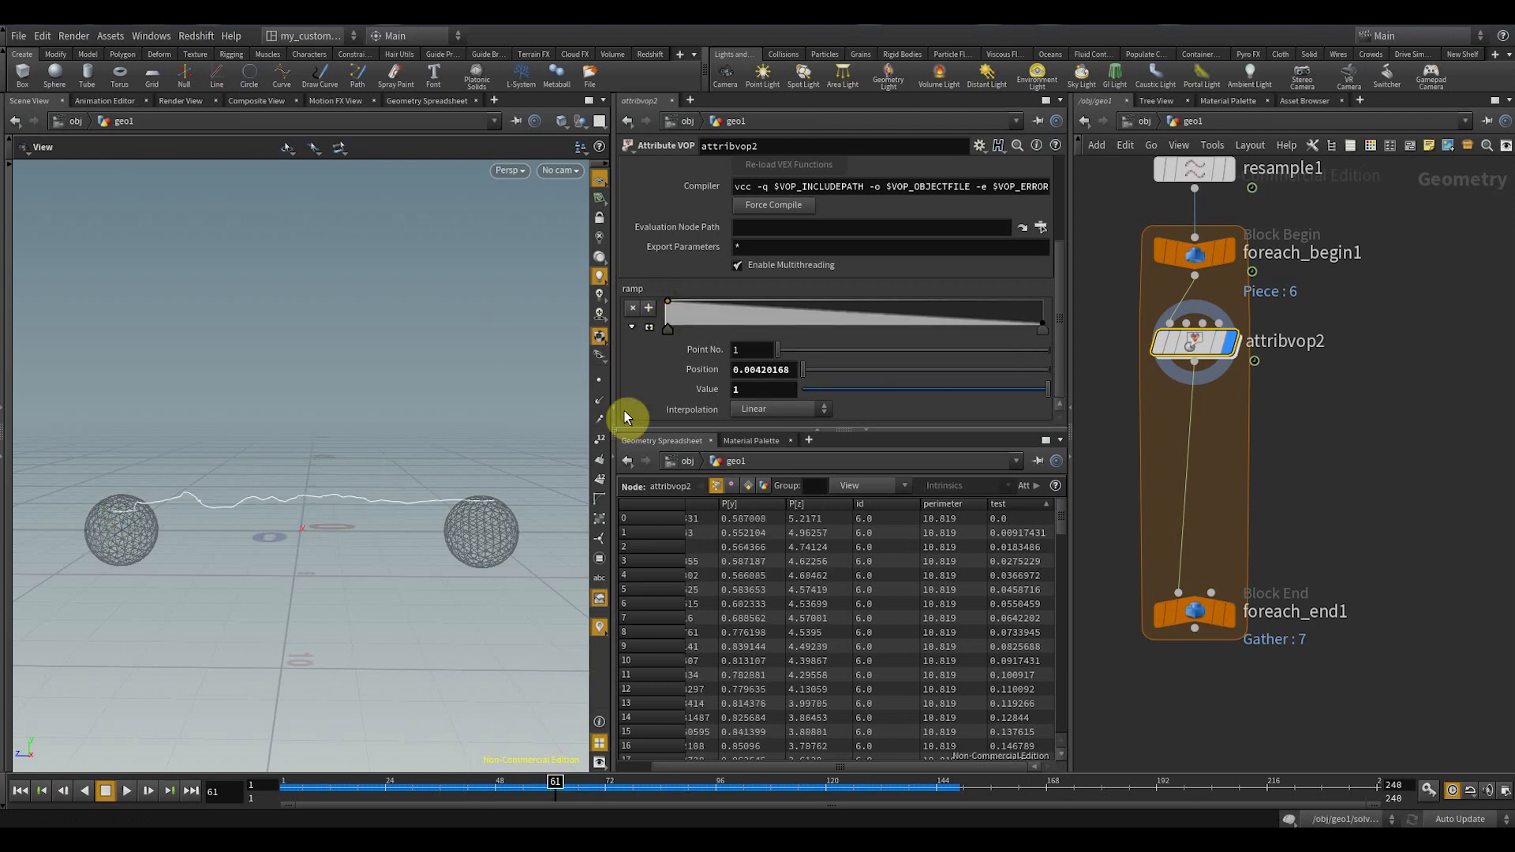
drag(667, 301, 654, 331)
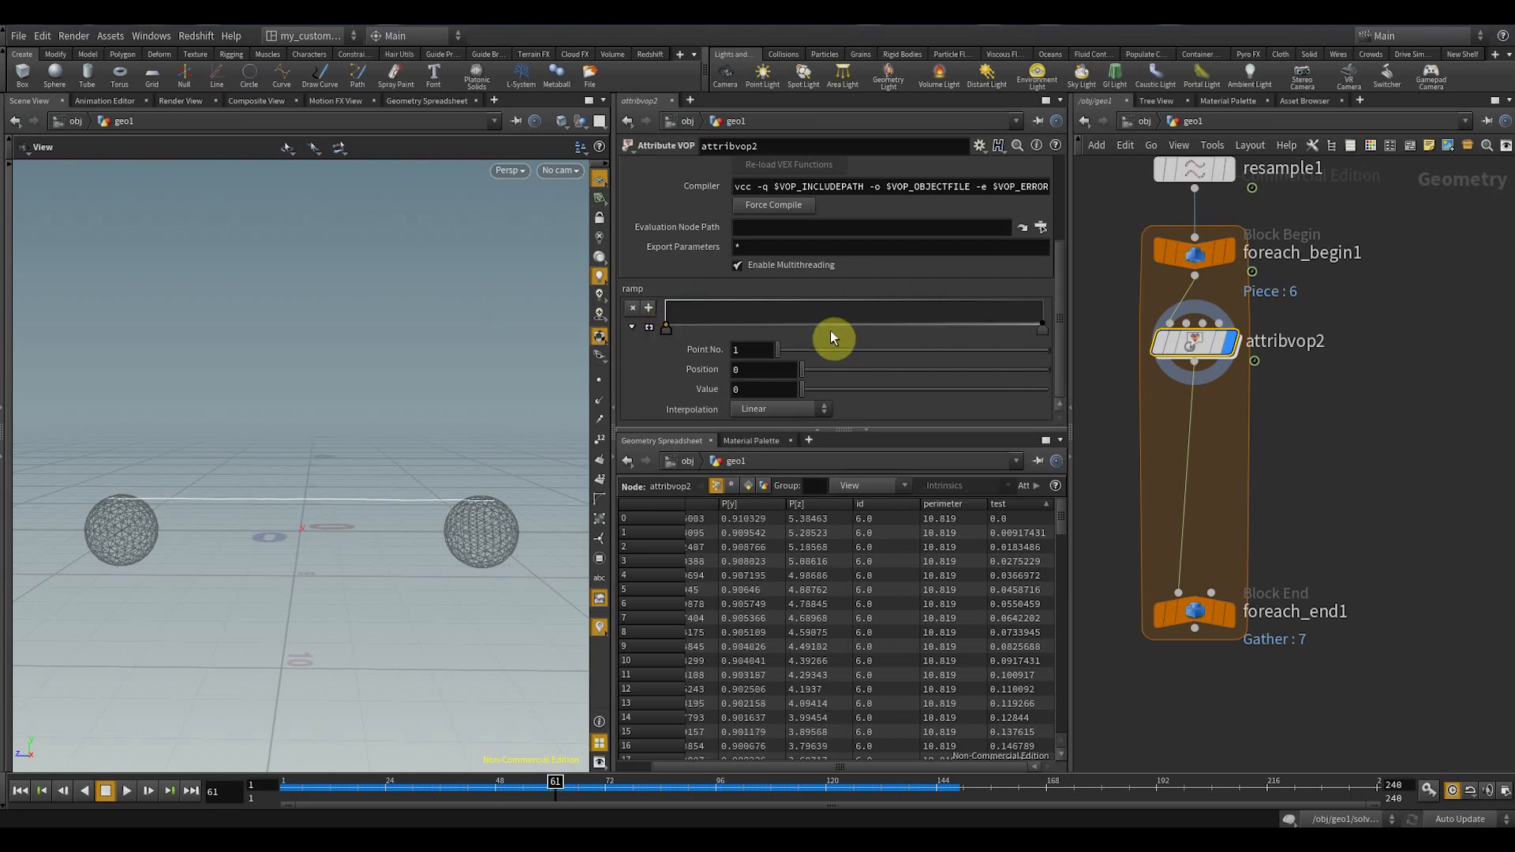
- Set both ramp end points to B-Spline interpolation and add a middle point at position about 0.479 with value 1
click(779, 409)
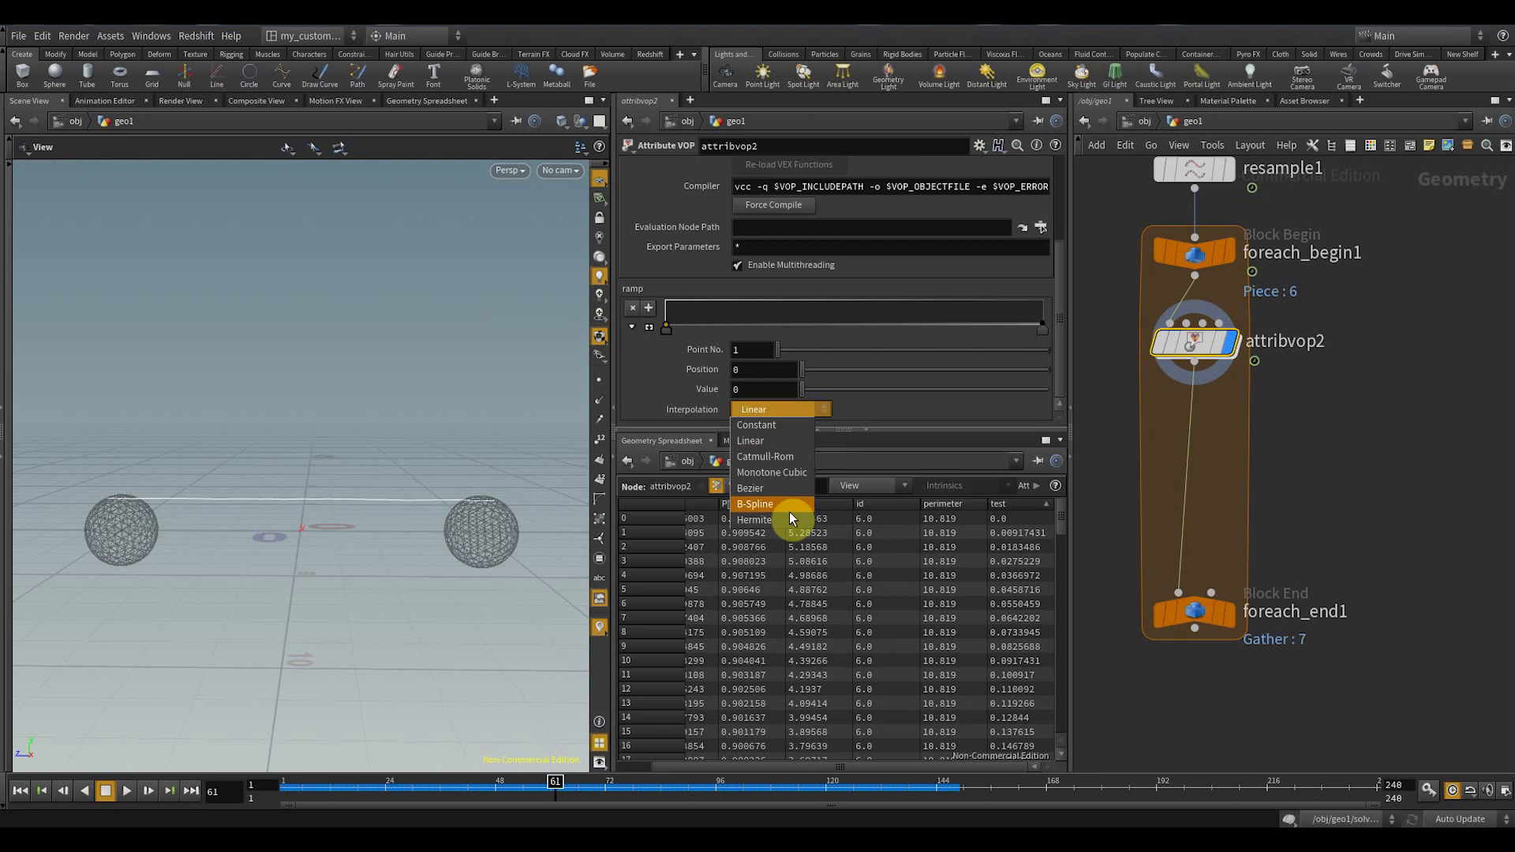
click(789, 509)
click(1043, 326)
click(802, 412)
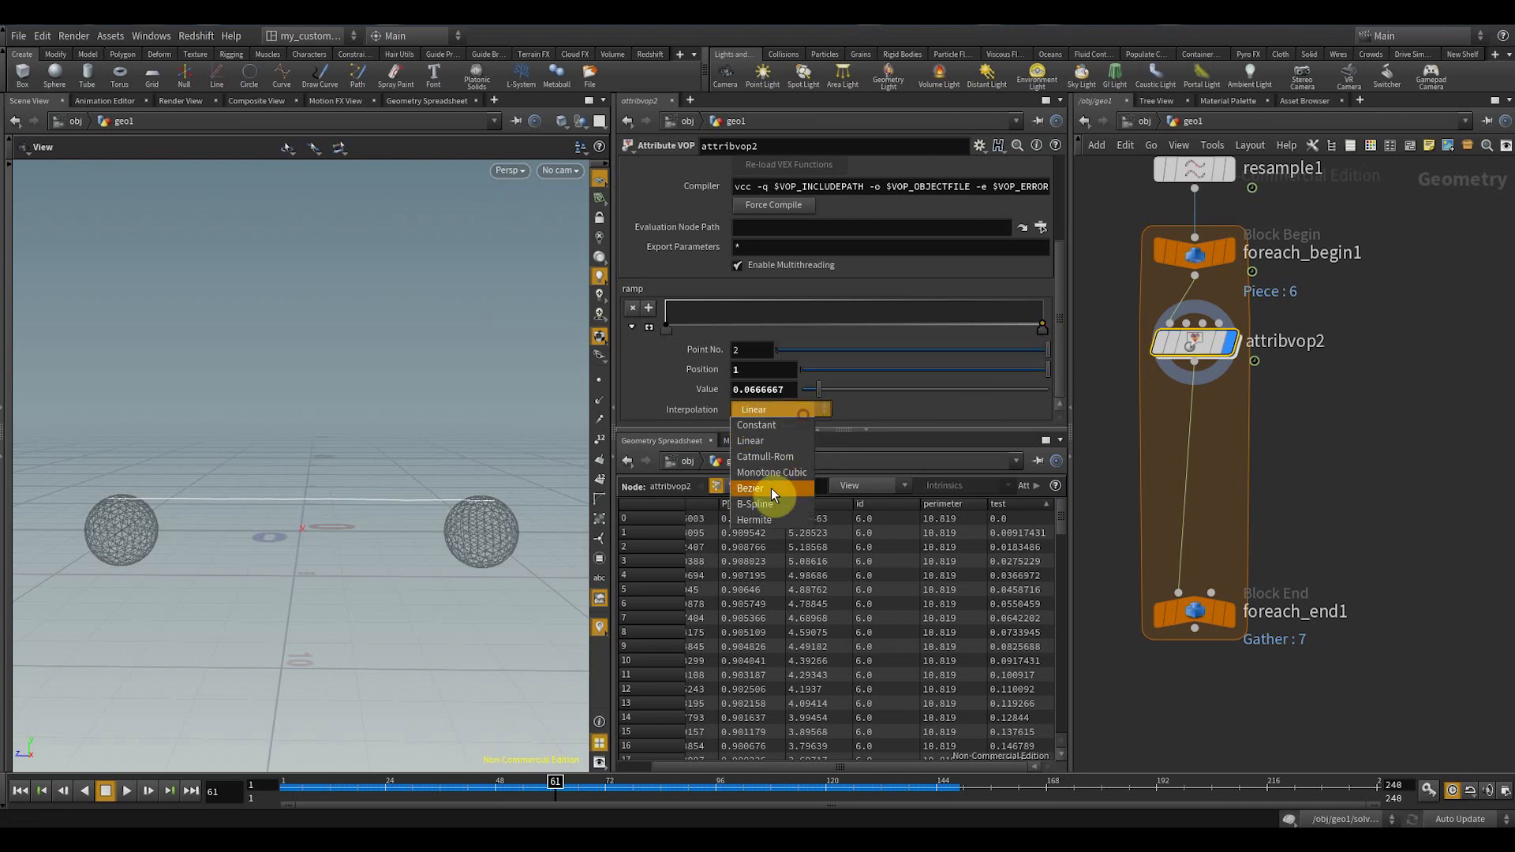
click(770, 504)
drag(843, 324, 847, 300)
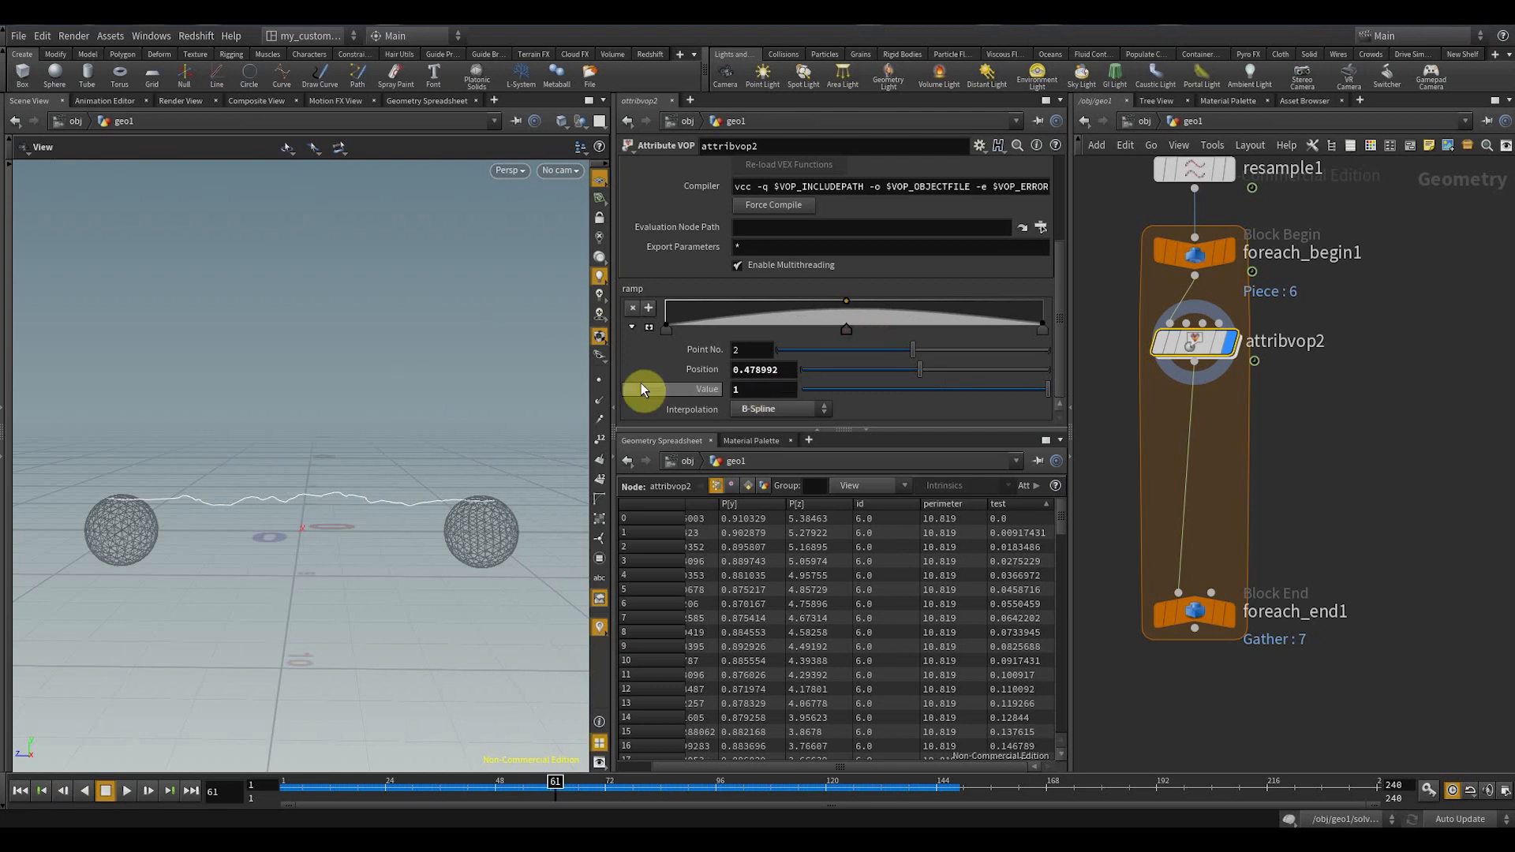
- Broaden attribvop2's ramp: add a point at about 0.225 with value 0.8 and a high point near 0.82, and pull both end points inward
drag(675, 330, 750, 306)
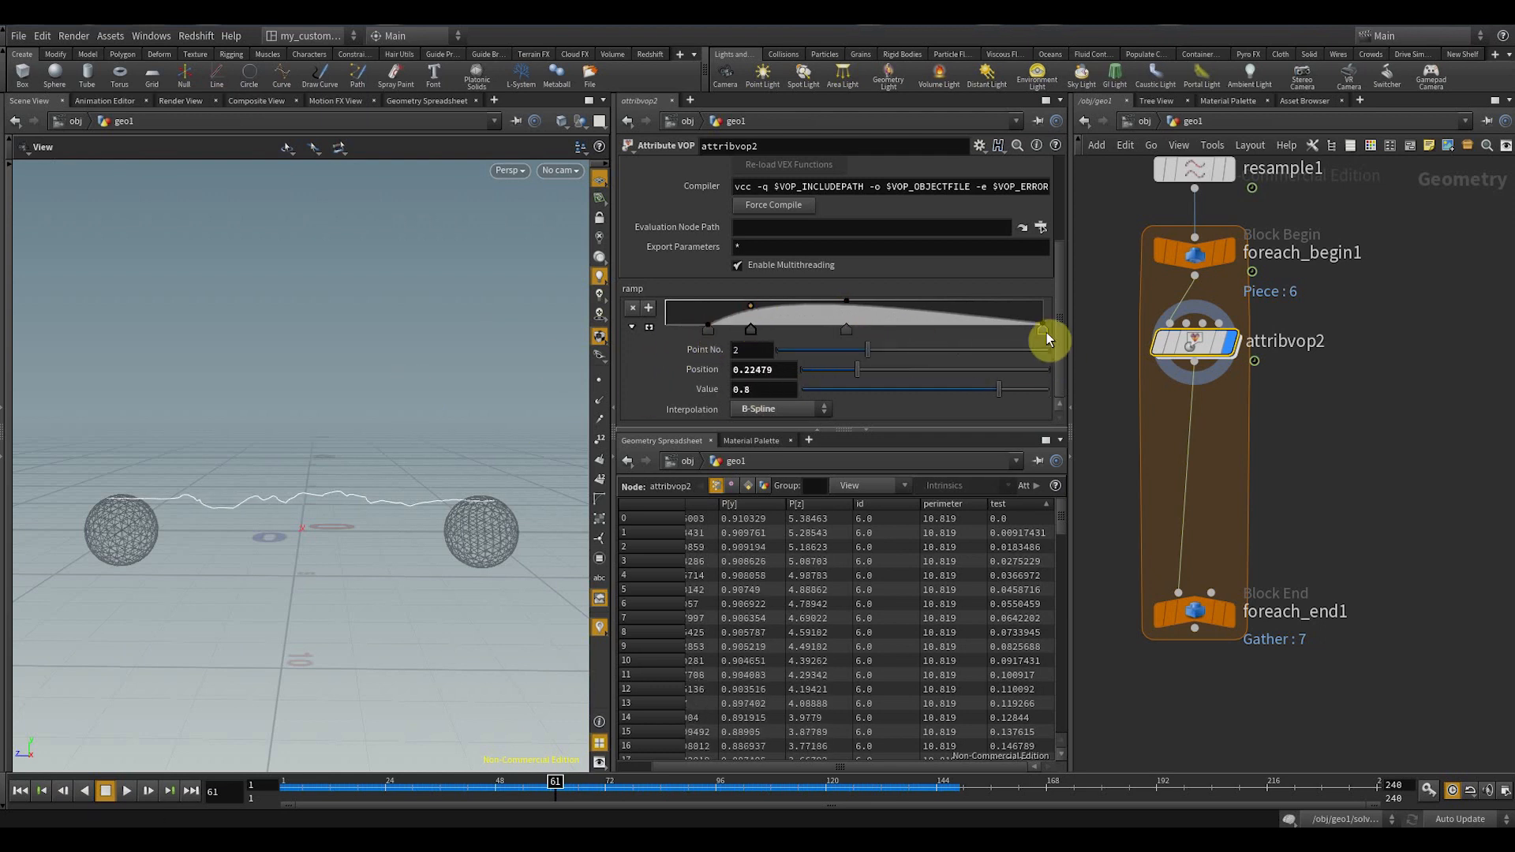
drag(1047, 333, 978, 301)
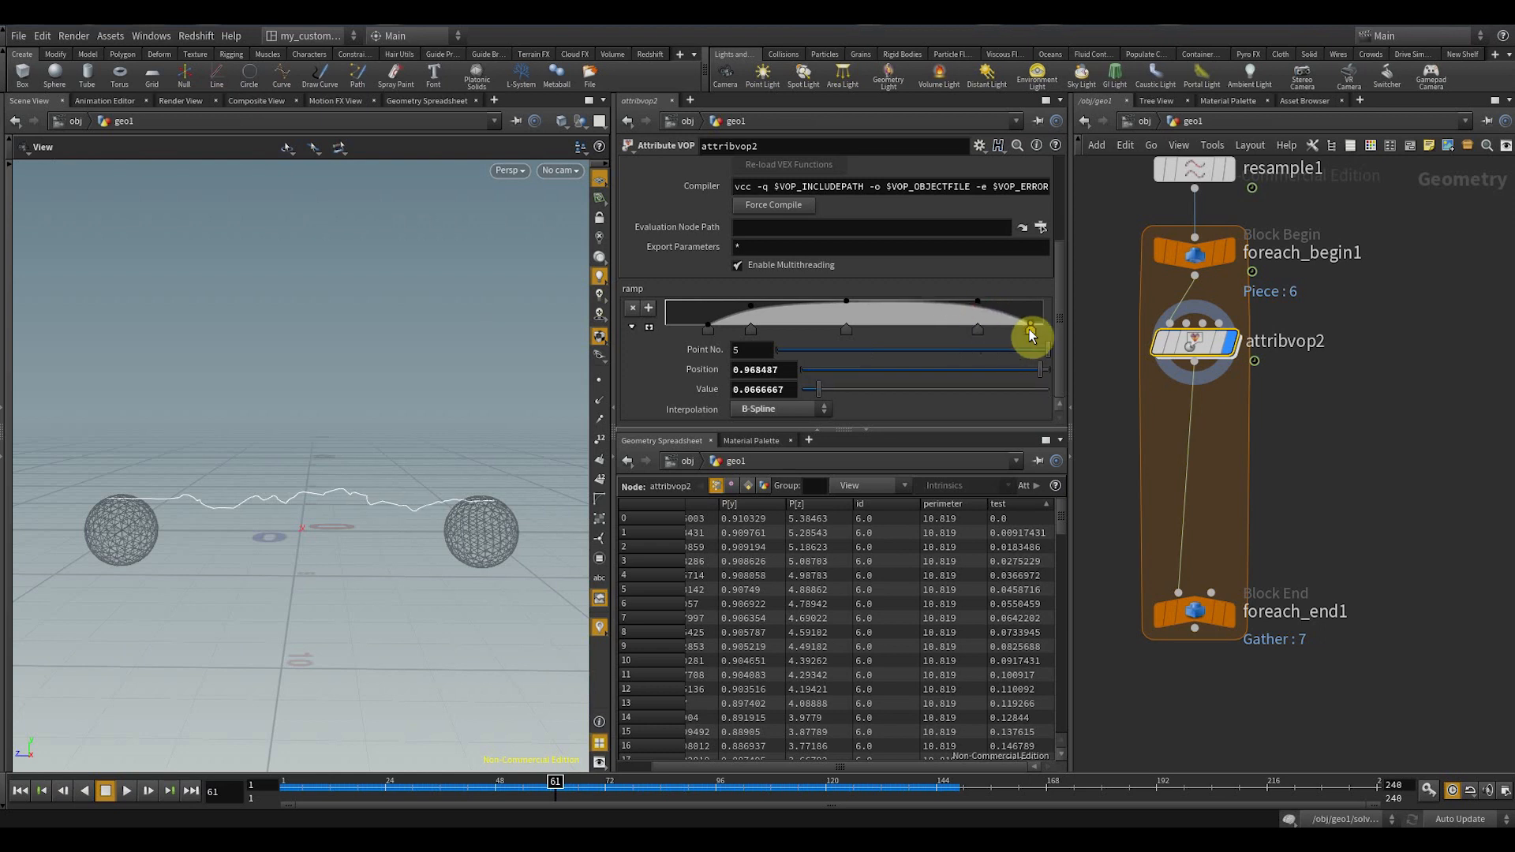
- Inside attribvop2, set turbnoise1's frequency to 1.2 on all three axes and its amplitude to 1.5
double_click(1201, 355)
click(1223, 395)
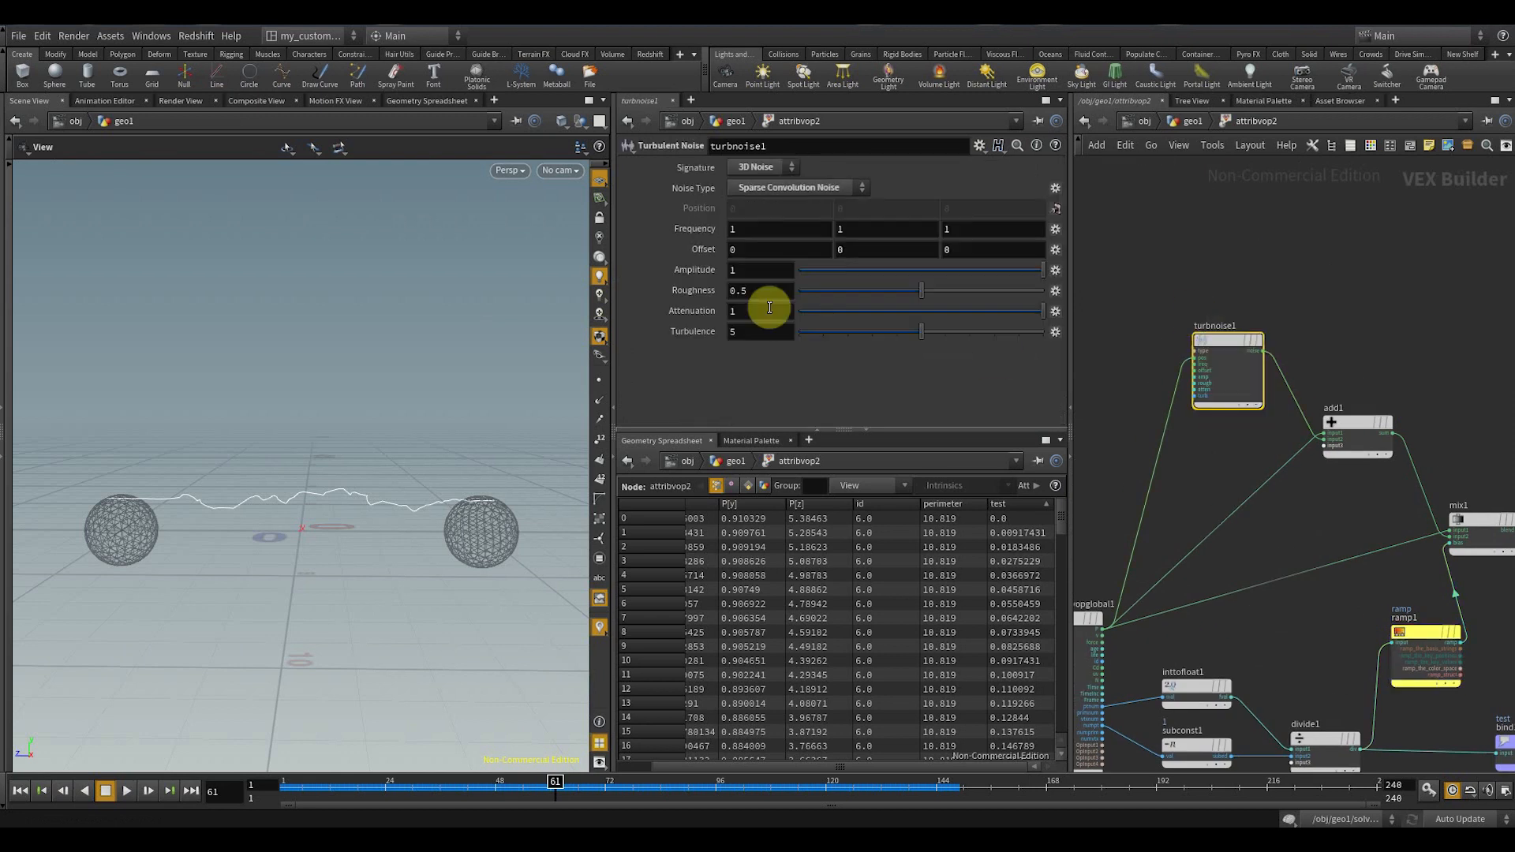
middle_drag(719, 229, 645, 230)
scroll(1266, 418, down, 5)
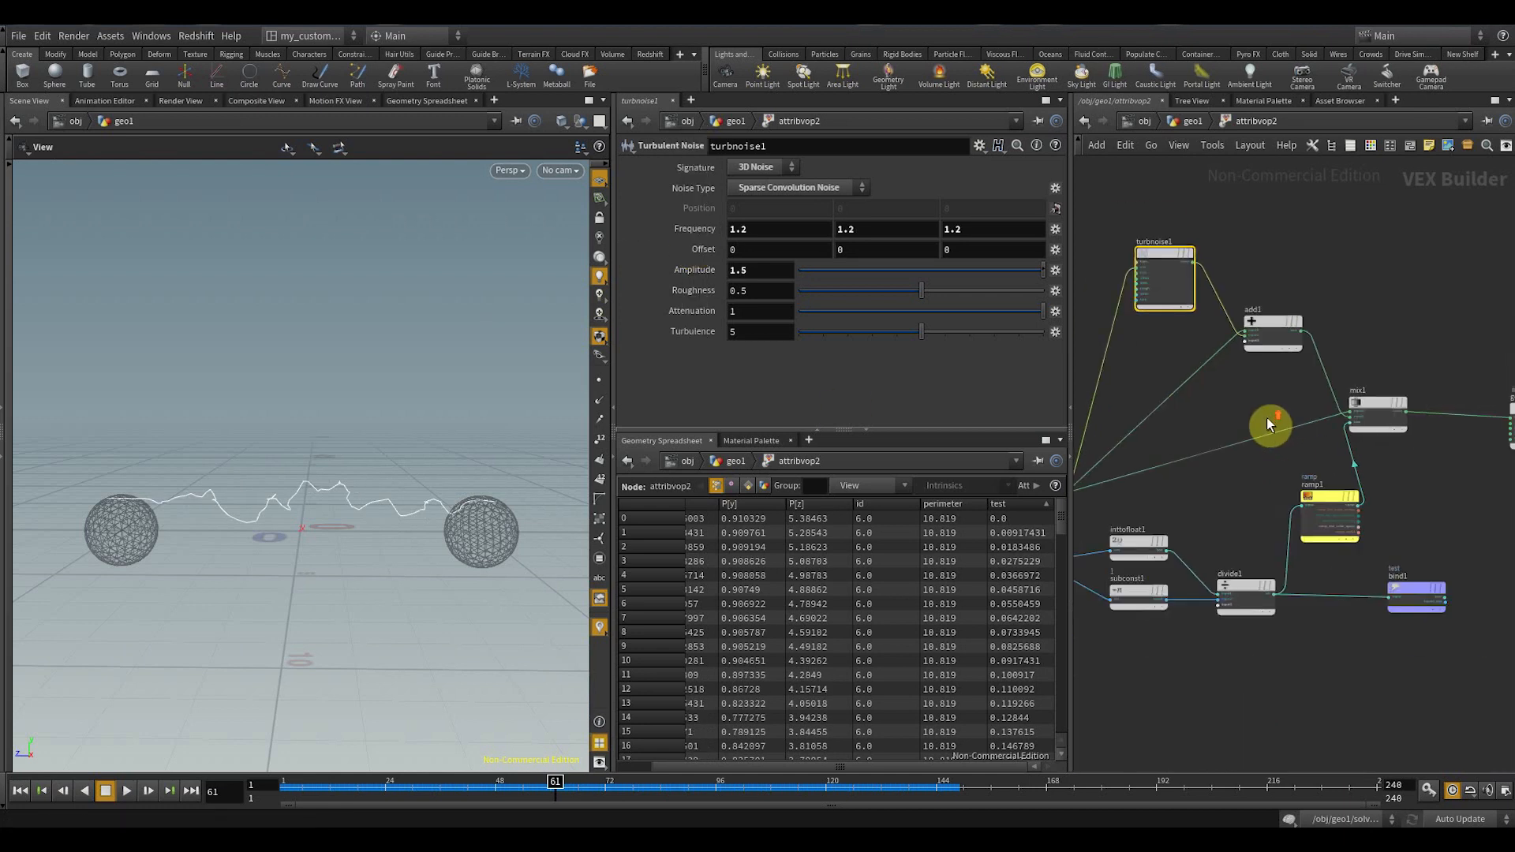
scroll(1423, 533, up, 5)
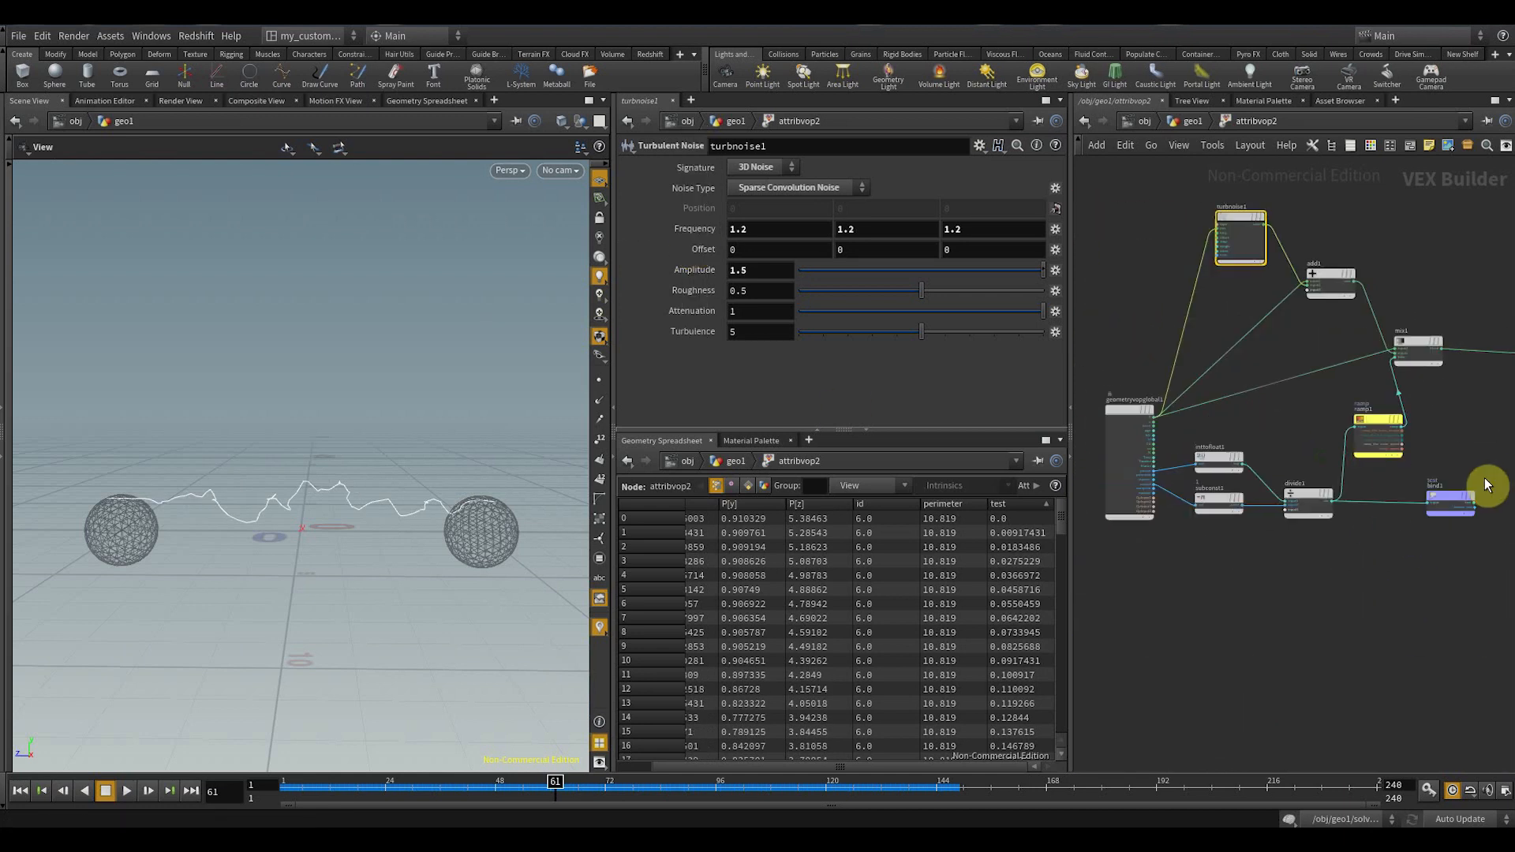
drag(1126, 406, 1105, 386)
scroll(1214, 412, down, 2)
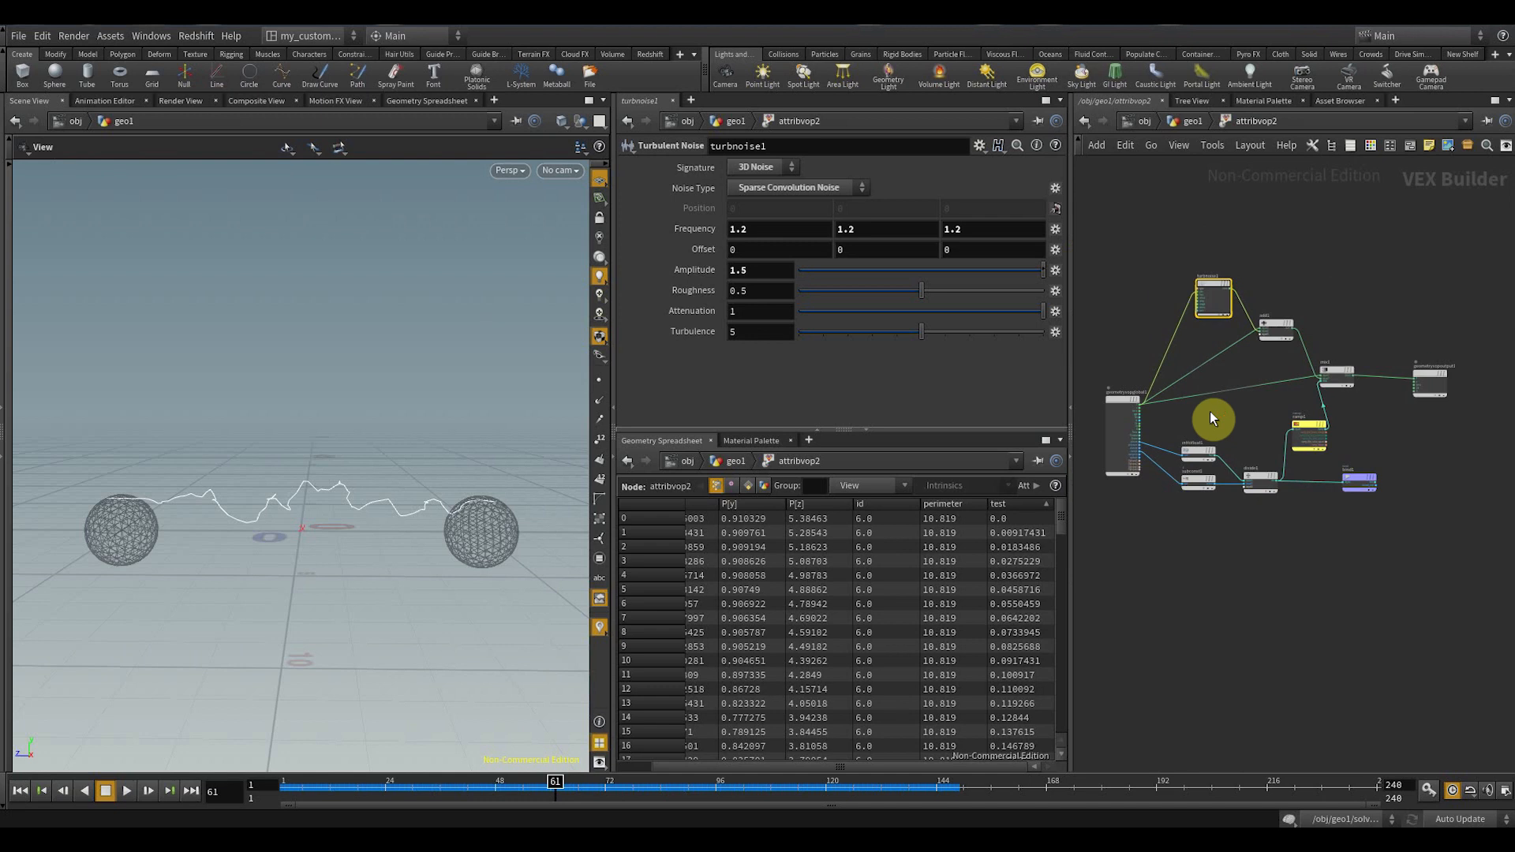
middle_drag(1205, 411, 1241, 359)
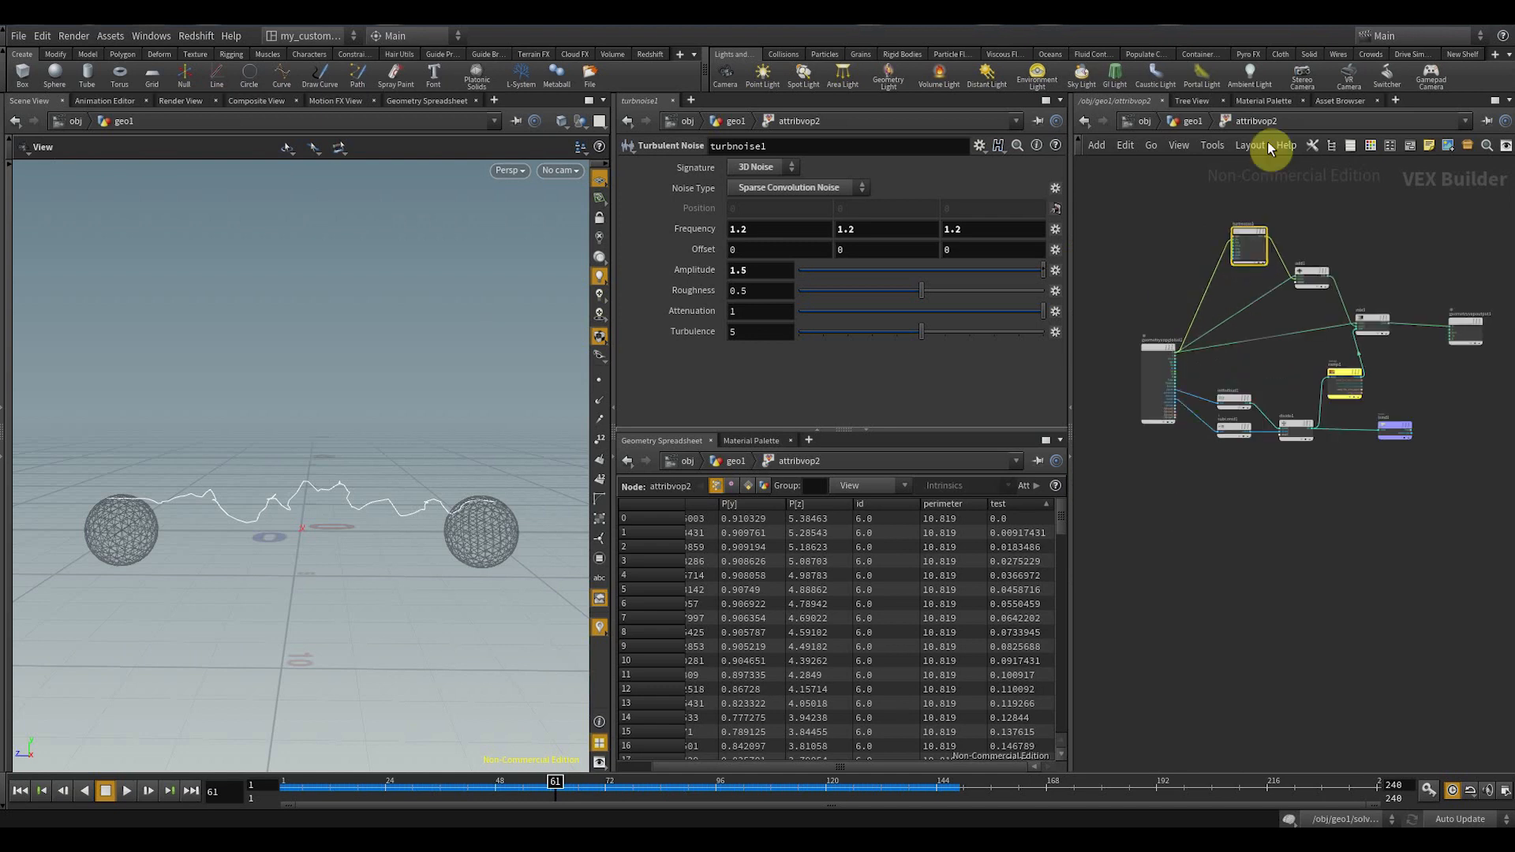
- Return to the geo1 level, display foreach_end1 and scrub the timeline to frame 105
click(1192, 122)
middle_drag(1339, 551, 1331, 400)
click(1199, 505)
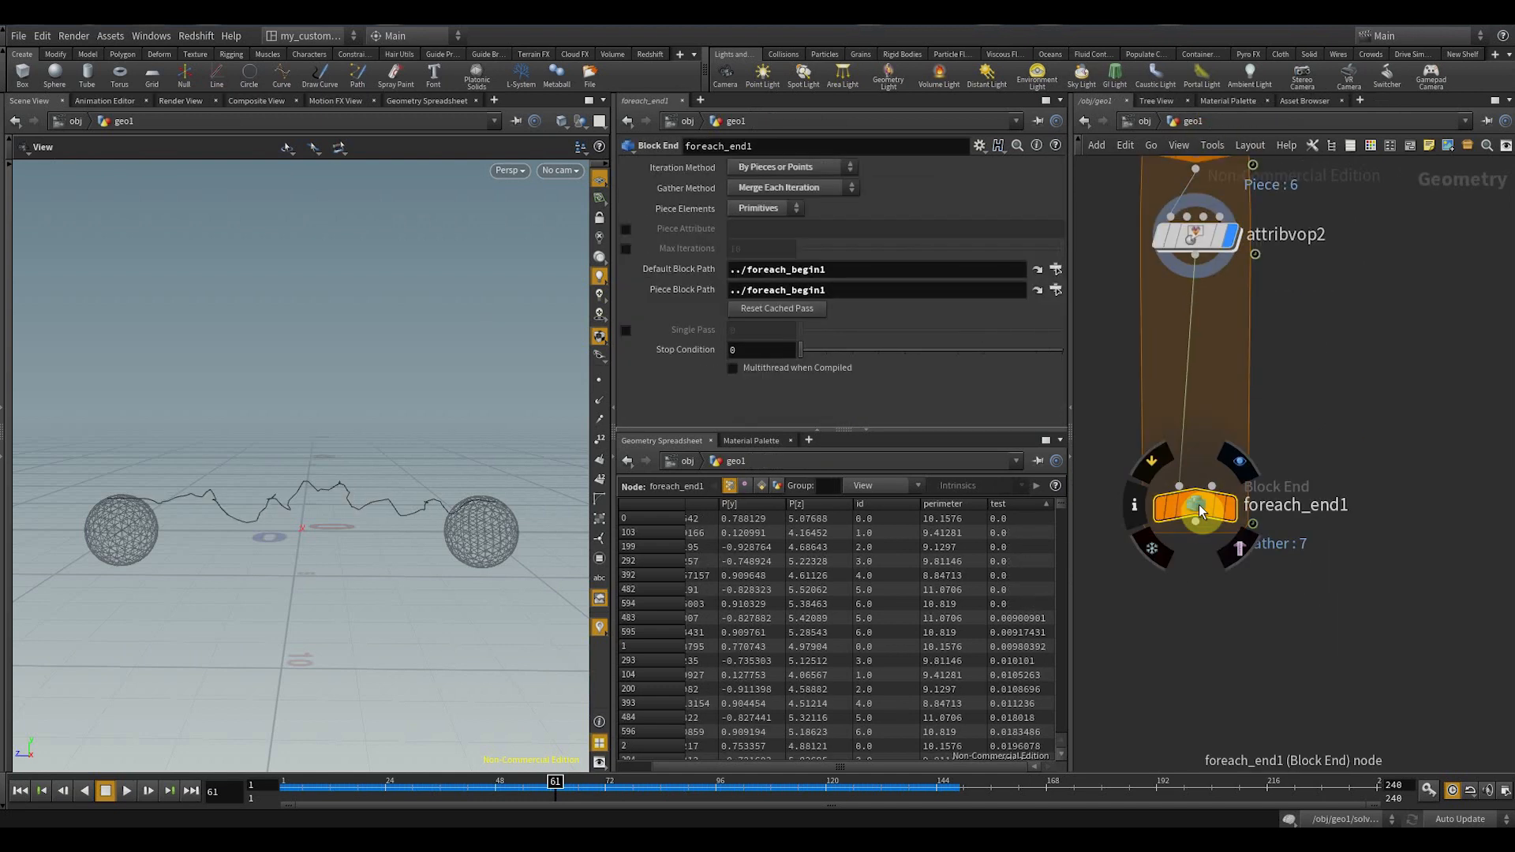
click(1227, 505)
drag(306, 799, 757, 797)
- Turn off the bypass on delete1, play the animation from the start and stop at frame 85
middle_drag(1296, 560, 1286, 745)
scroll(1286, 746, down, 2)
mouse_move(1223, 352)
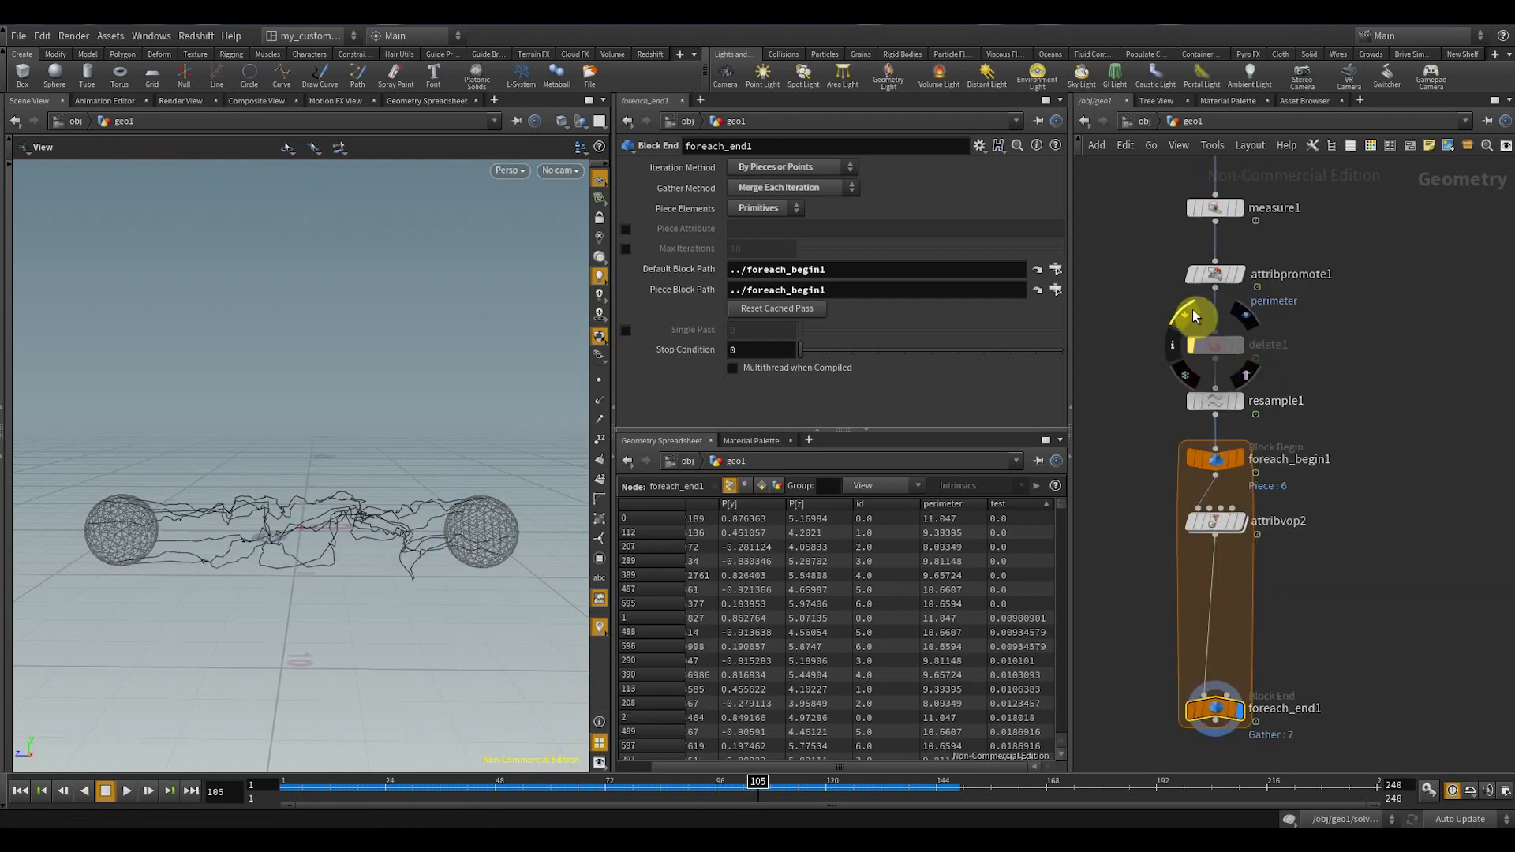
click(1194, 316)
click(268, 788)
click(126, 791)
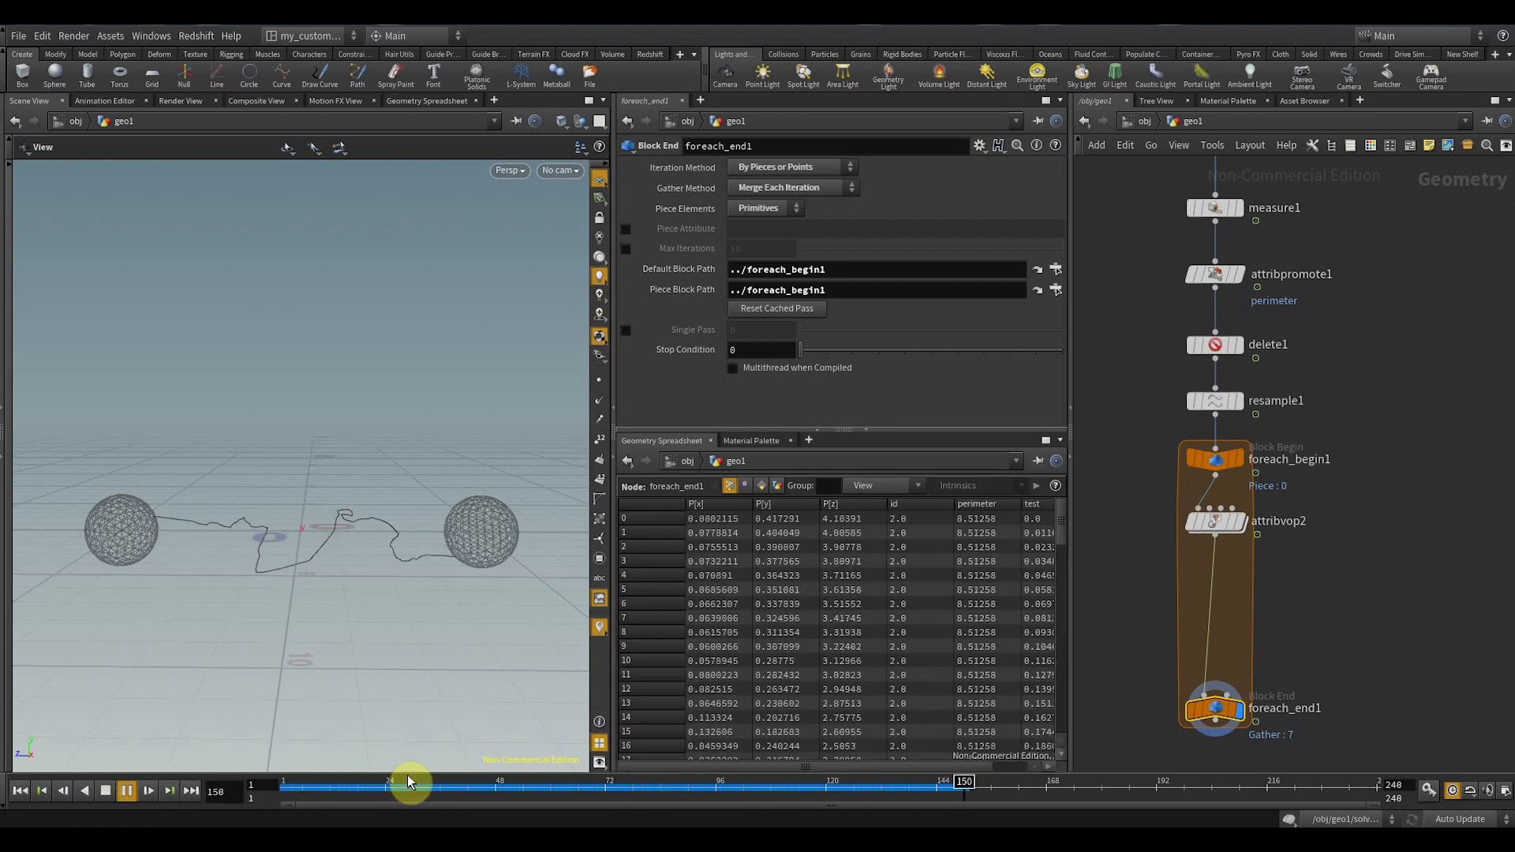
click(664, 806)
- Inside attribvop2, try an X offset of 0.7 on turbnoise1 and reset it to 0
middle_drag(1304, 610, 1267, 529)
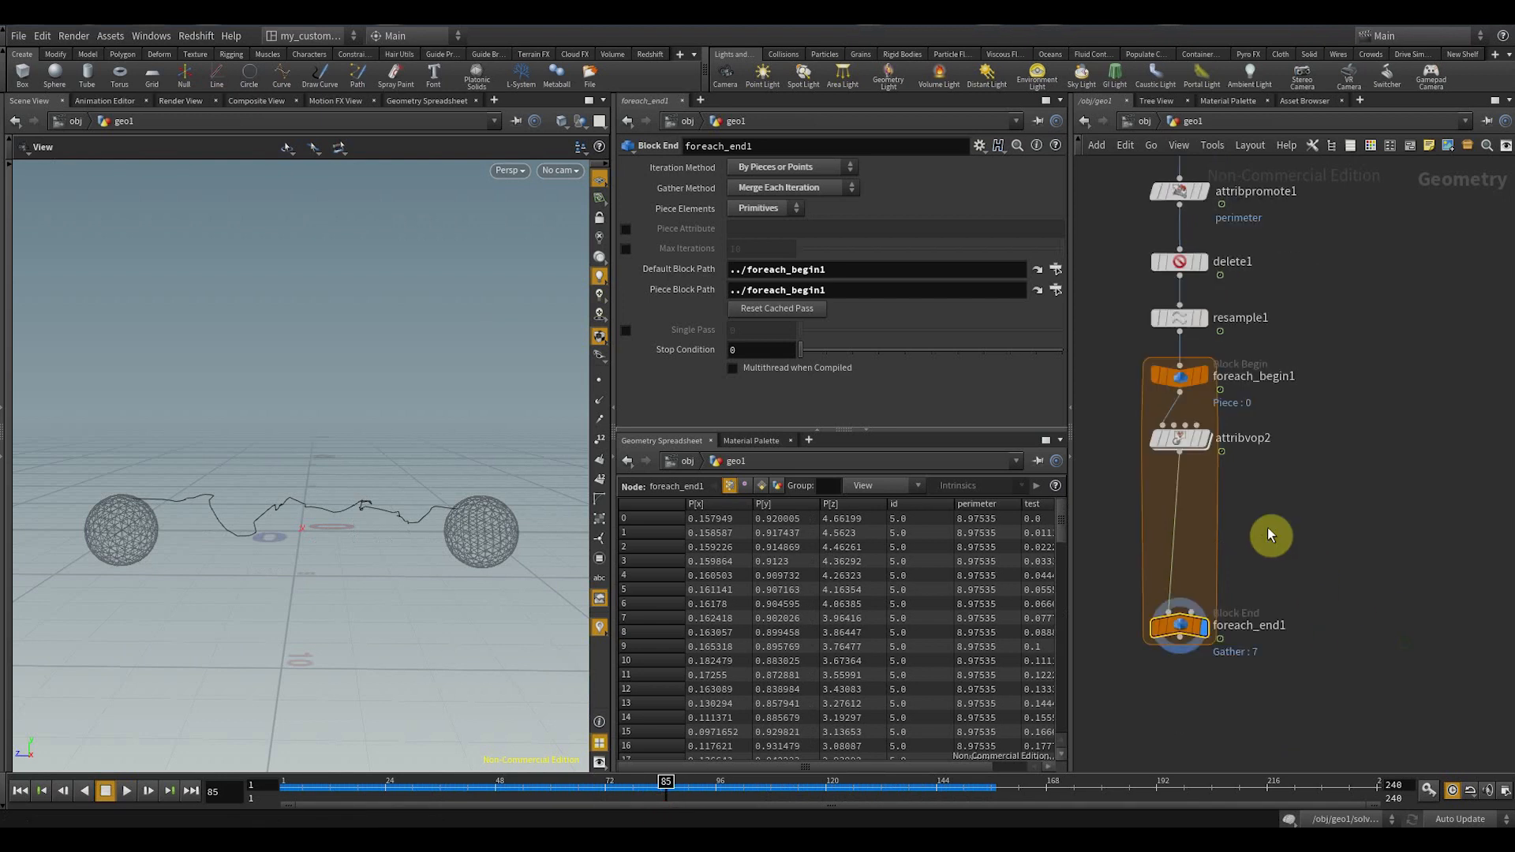
scroll(1267, 529, up, 3)
click(1169, 393)
double_click(1133, 396)
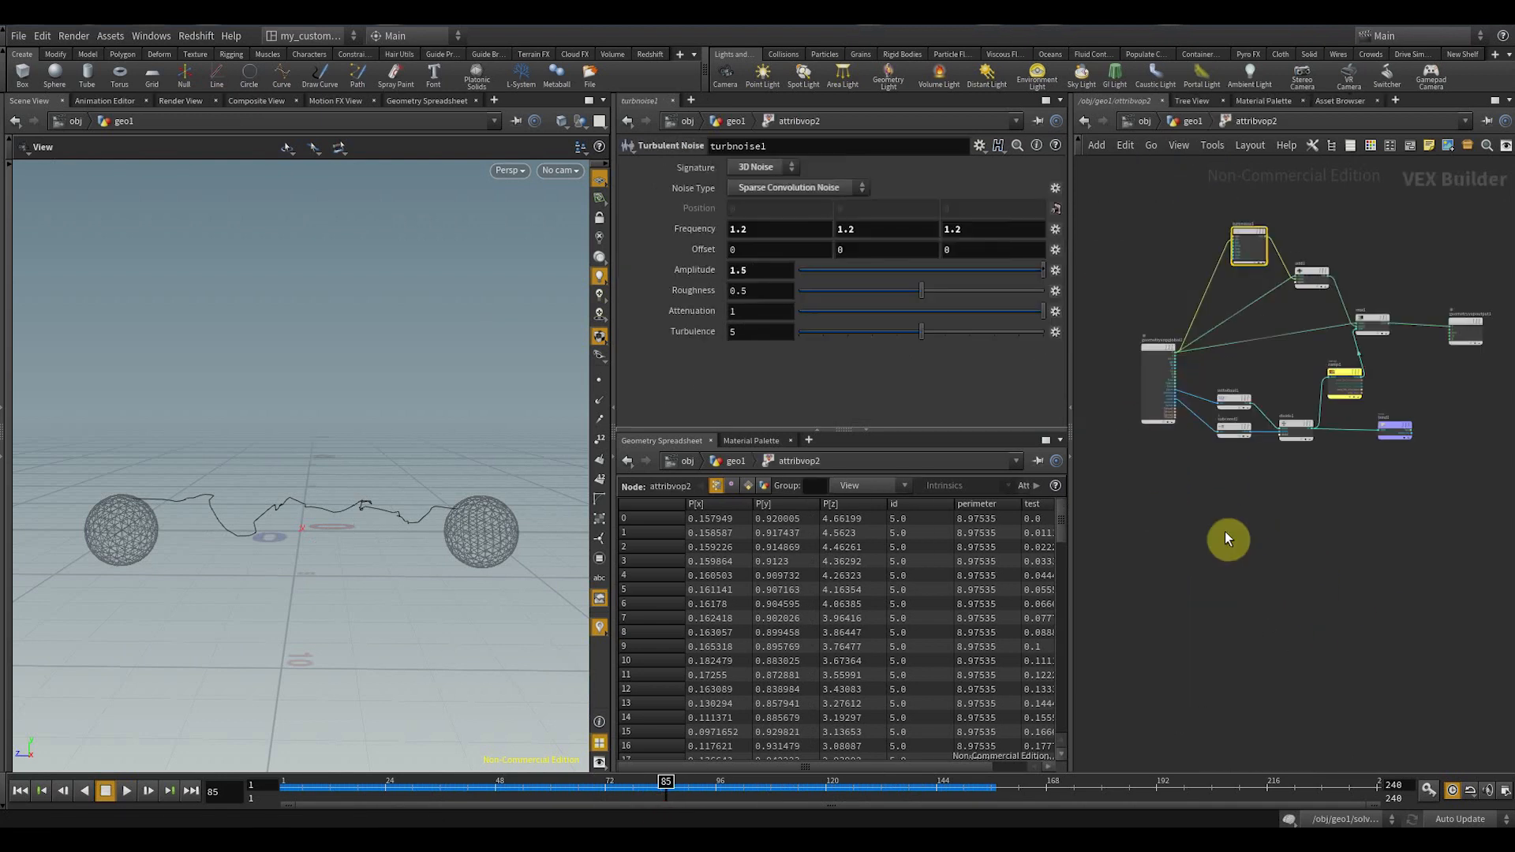
scroll(1251, 385, up, 5)
scroll(1243, 426, up, 2)
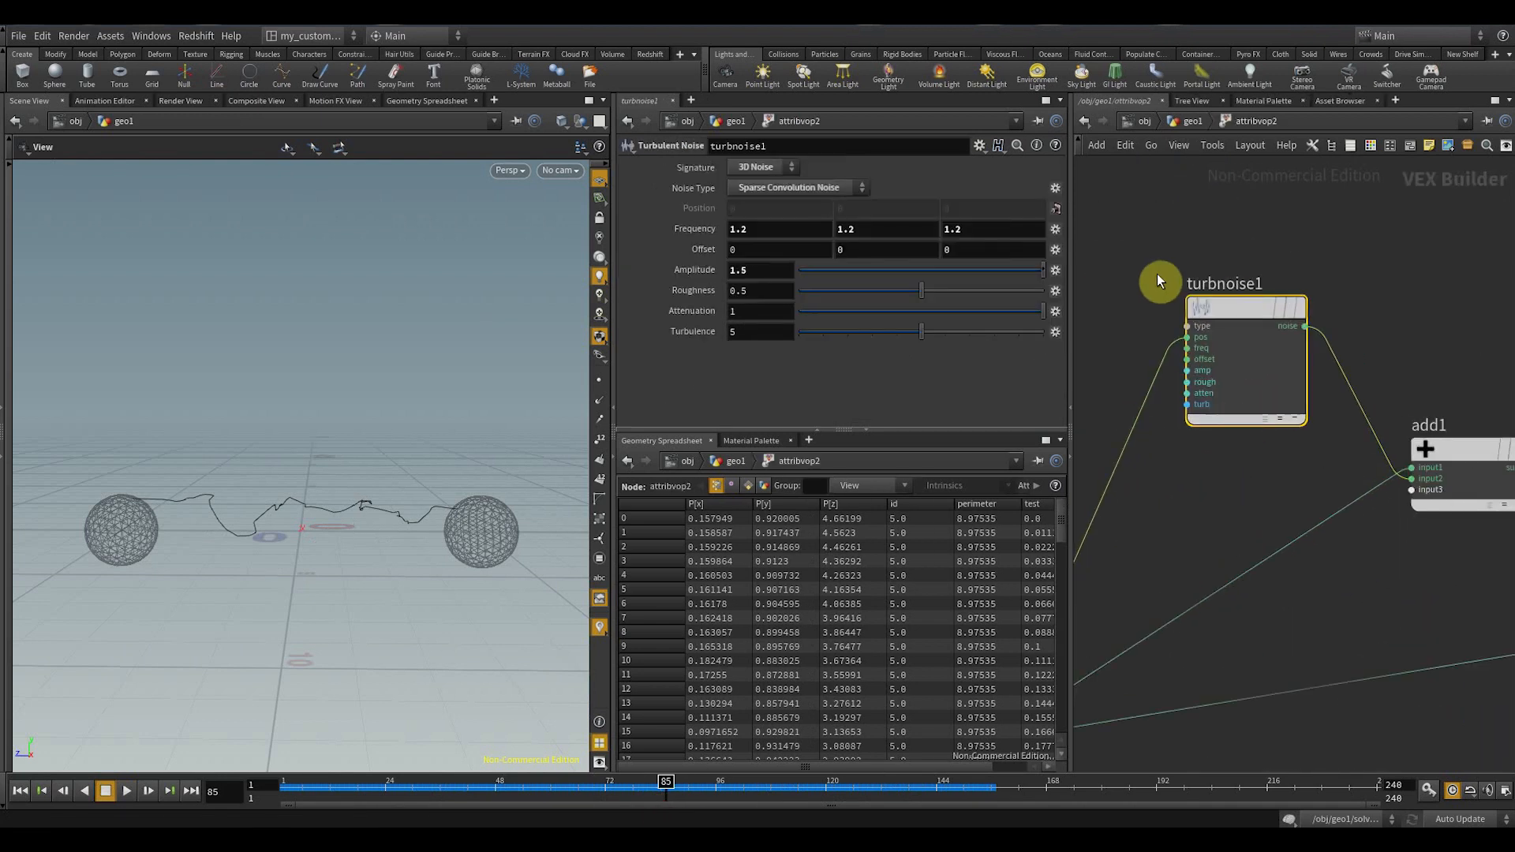
middle_drag(747, 248, 653, 263)
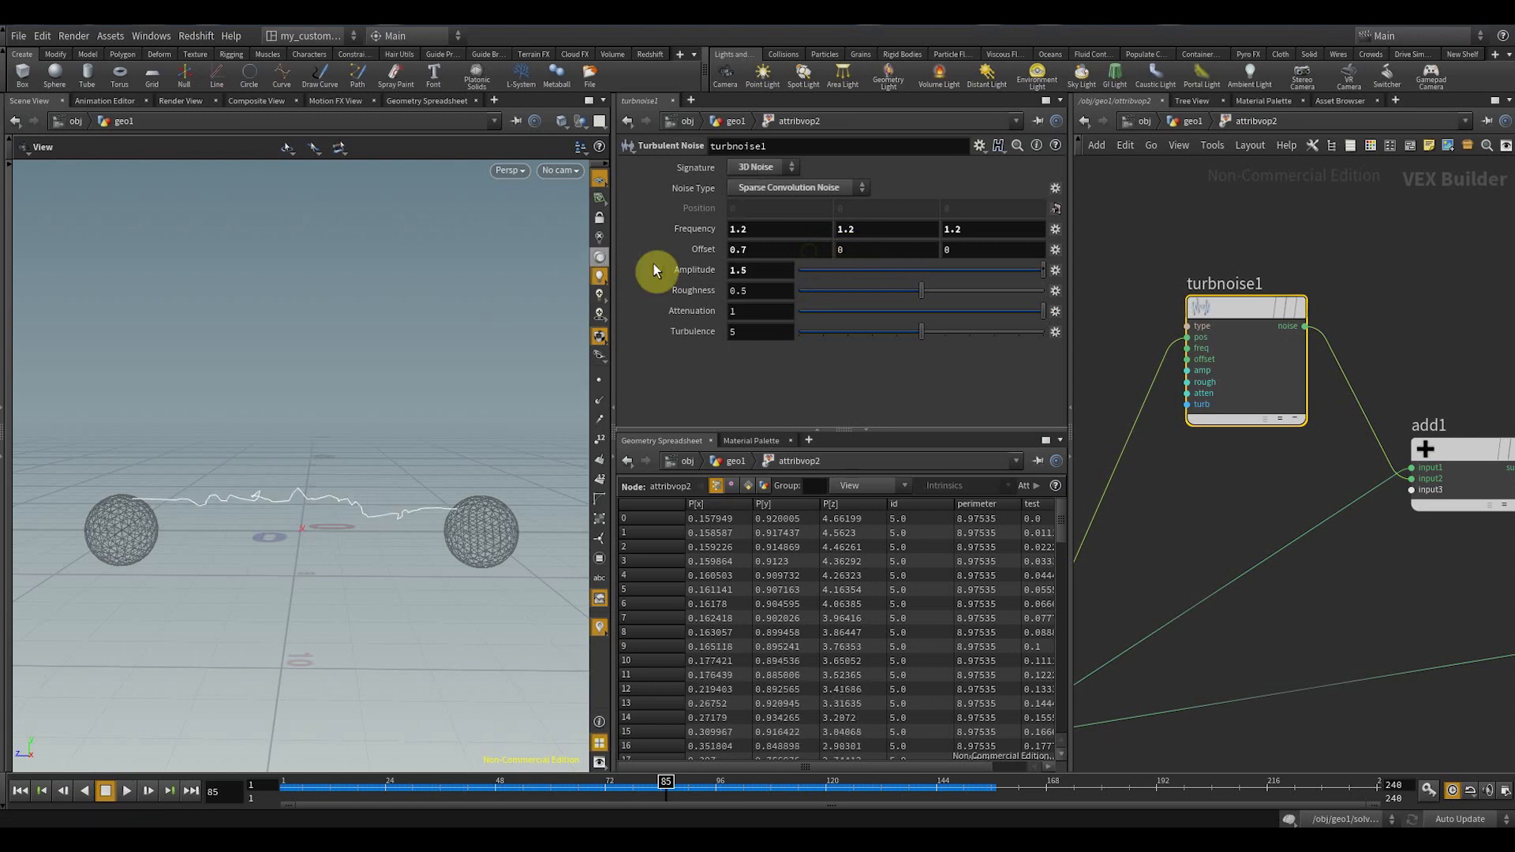
ctrl+middle_click(662, 250)
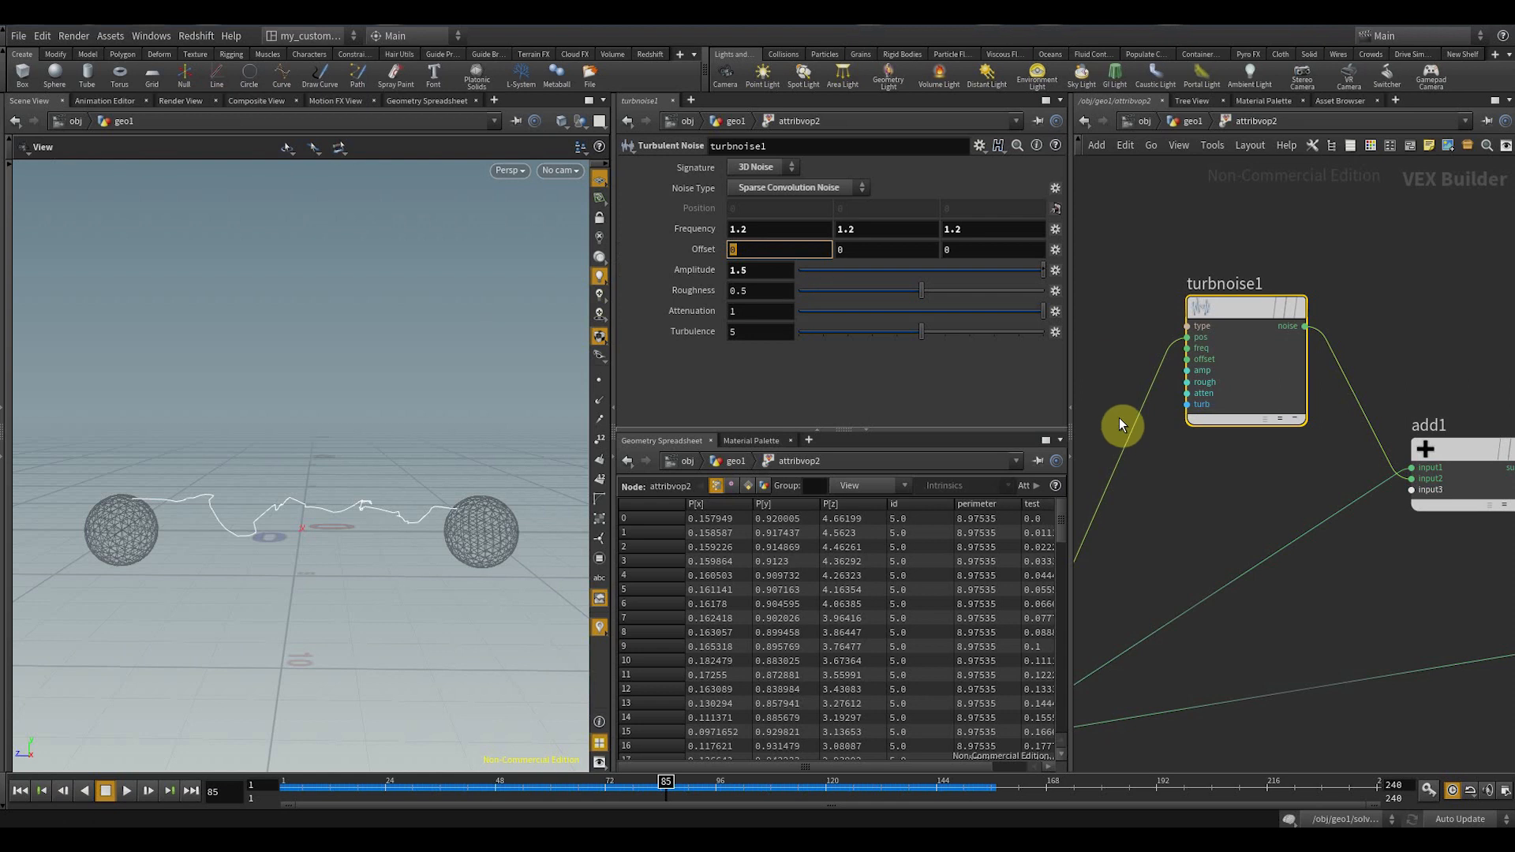
- Promote turbnoise1's offset input to a parameter of attribvop2
scroll(1119, 418, up, 3)
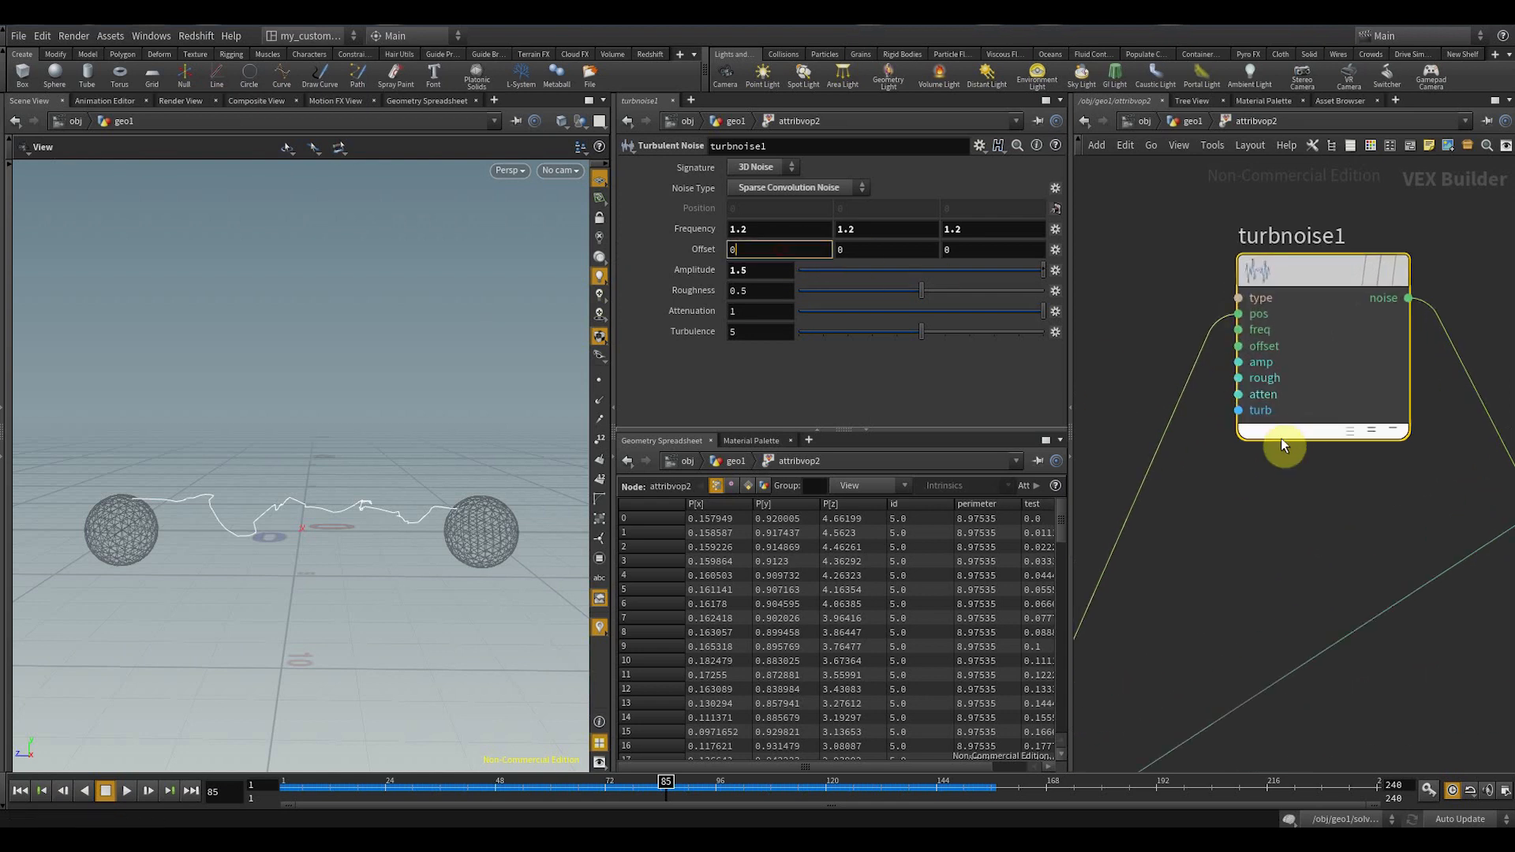
scroll(1227, 339, up, 2)
scroll(1243, 339, up, 1)
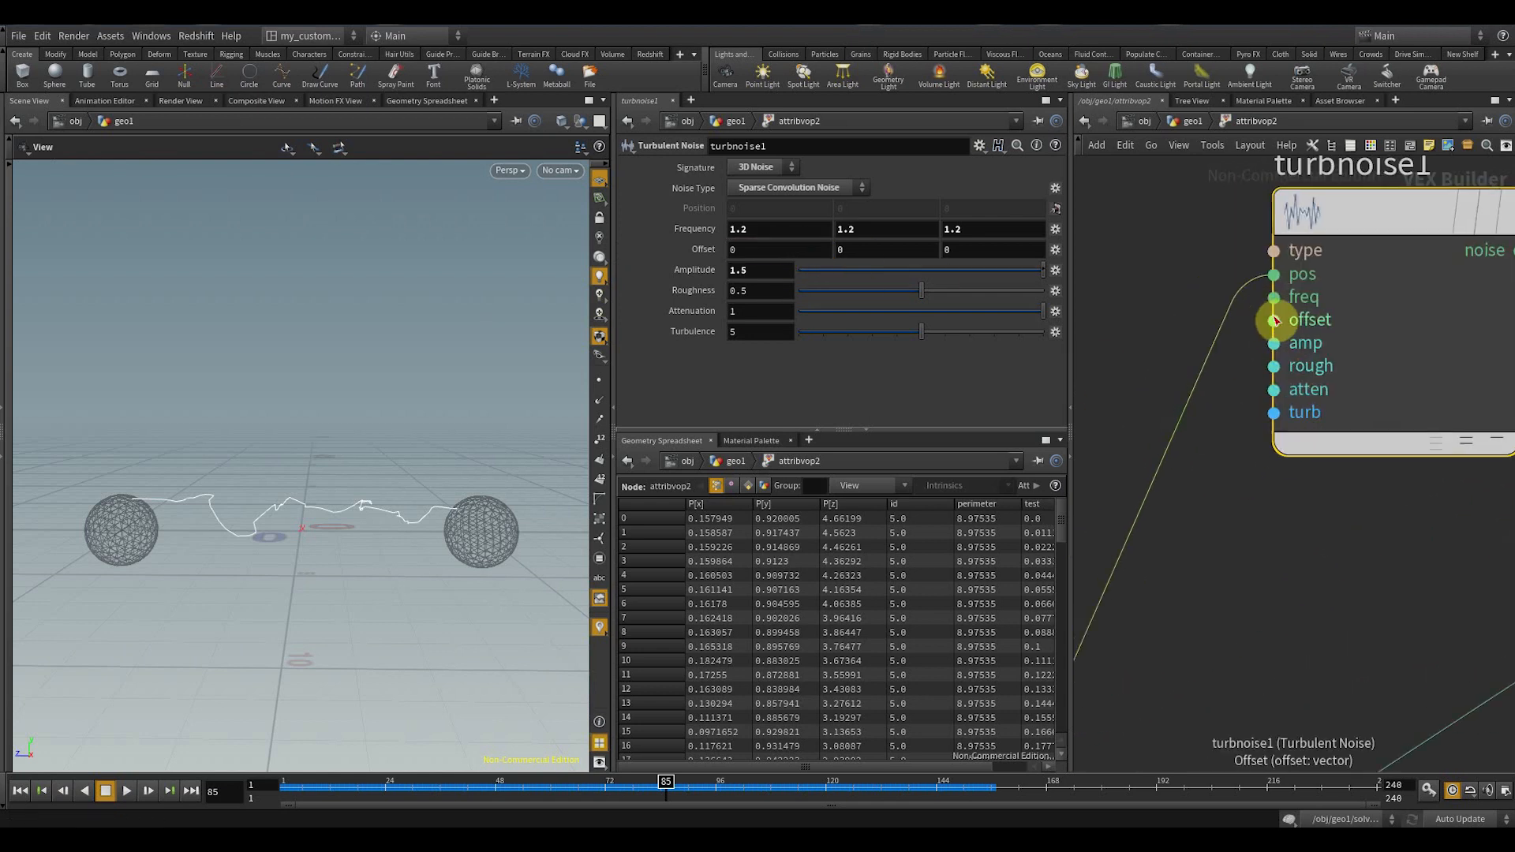
middle_drag(1305, 499, 1265, 496)
scroll(1265, 495, down, 1)
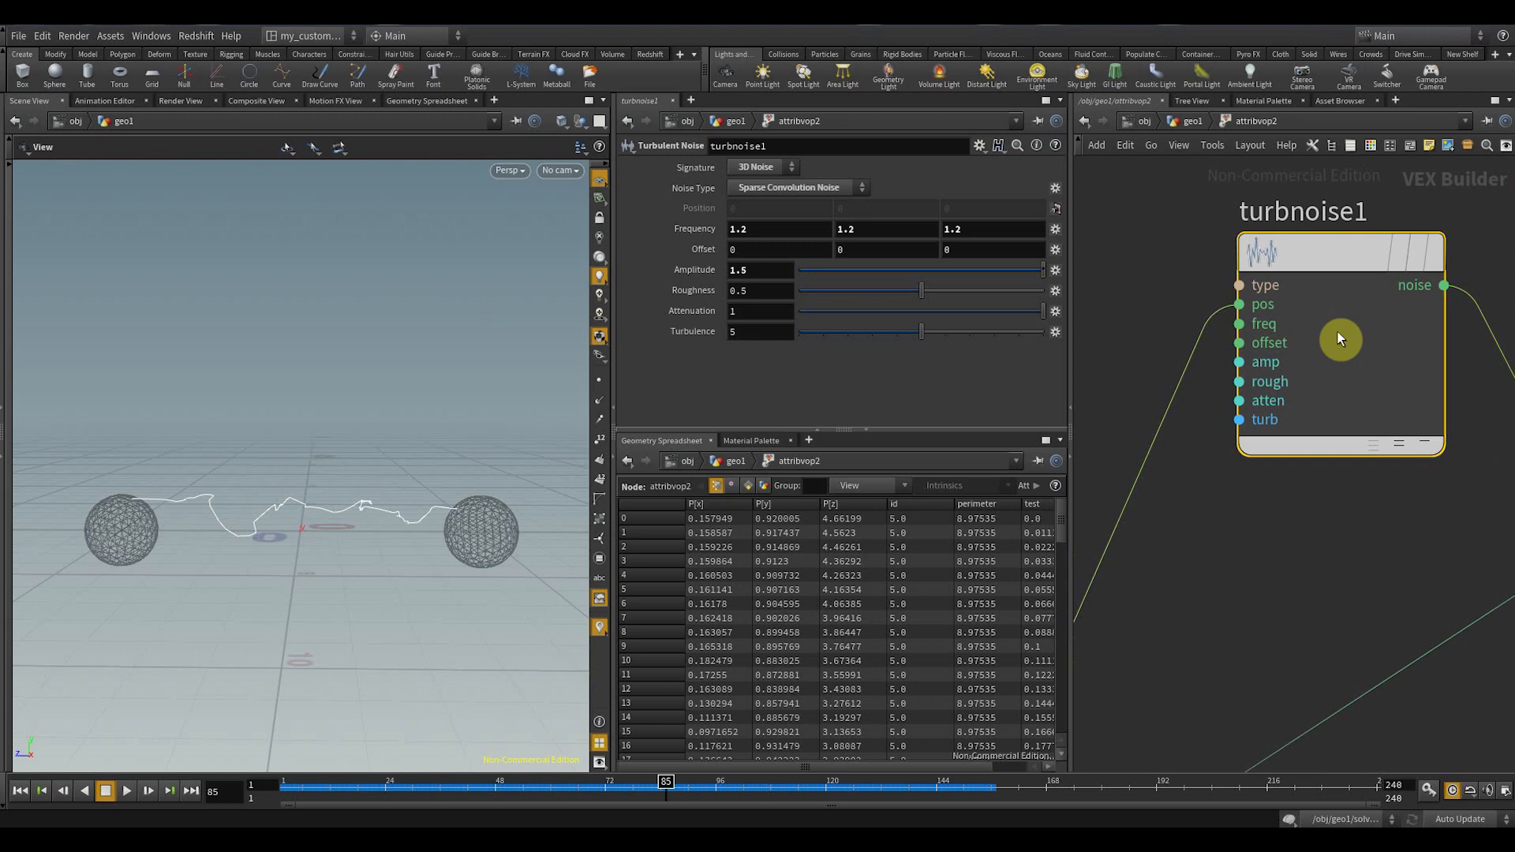
scroll(1225, 372, up, 1)
middle_drag(1253, 354, 1228, 396)
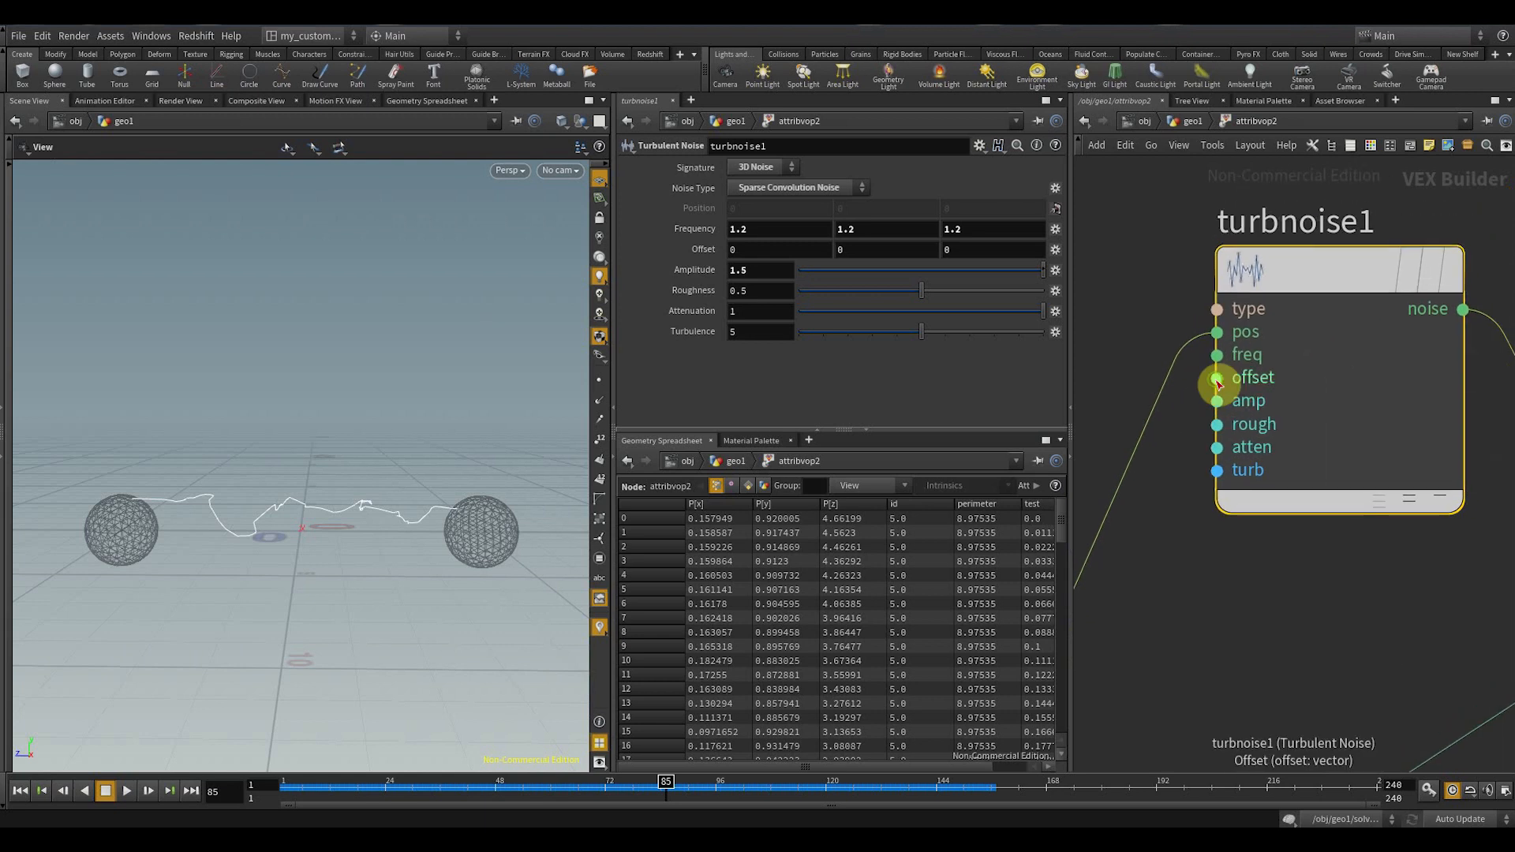
right_click(1217, 384)
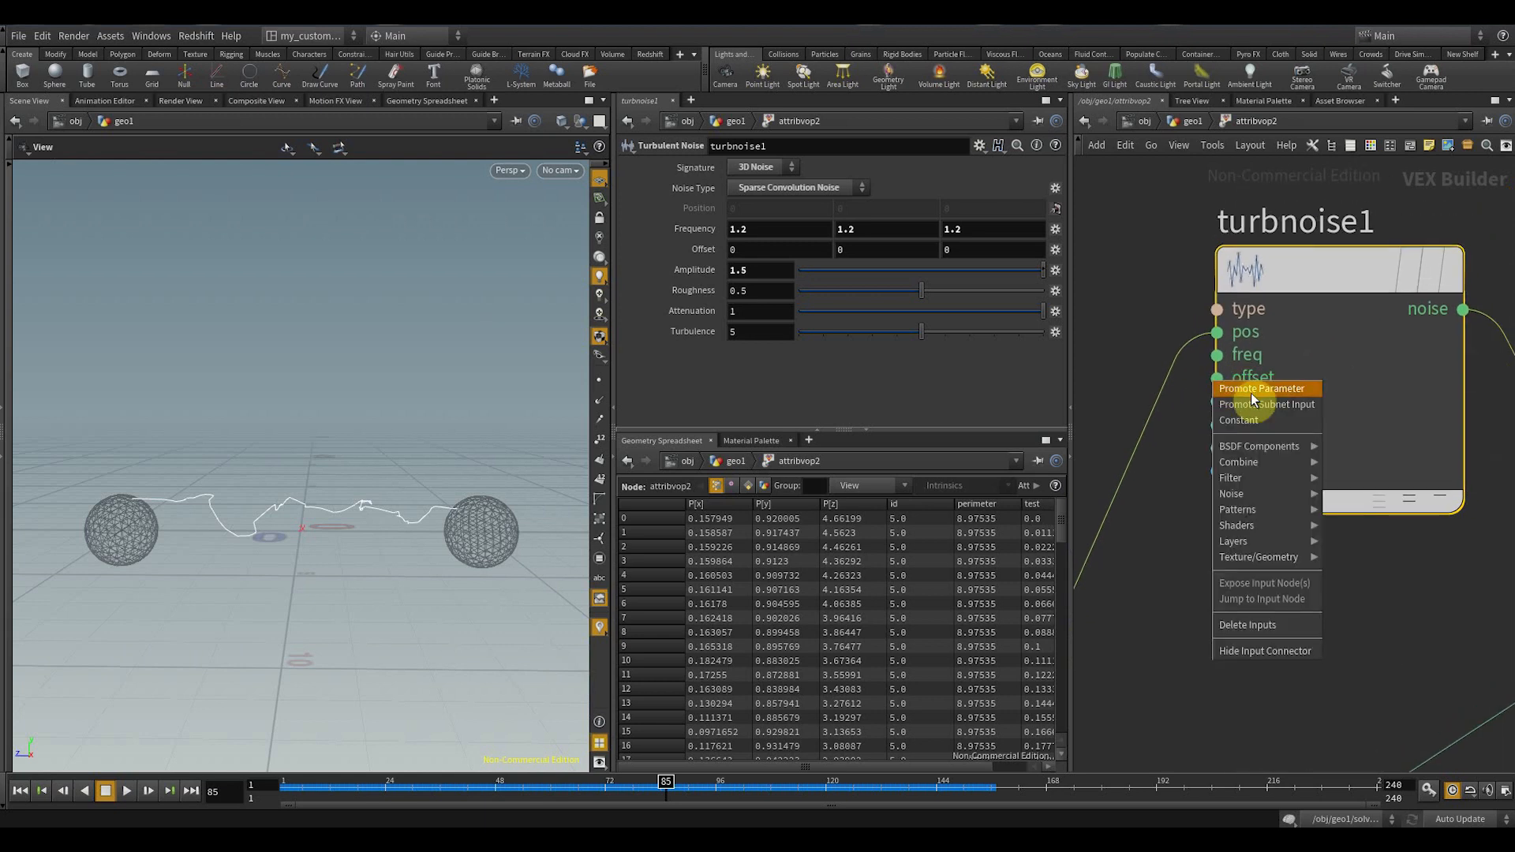
click(1255, 389)
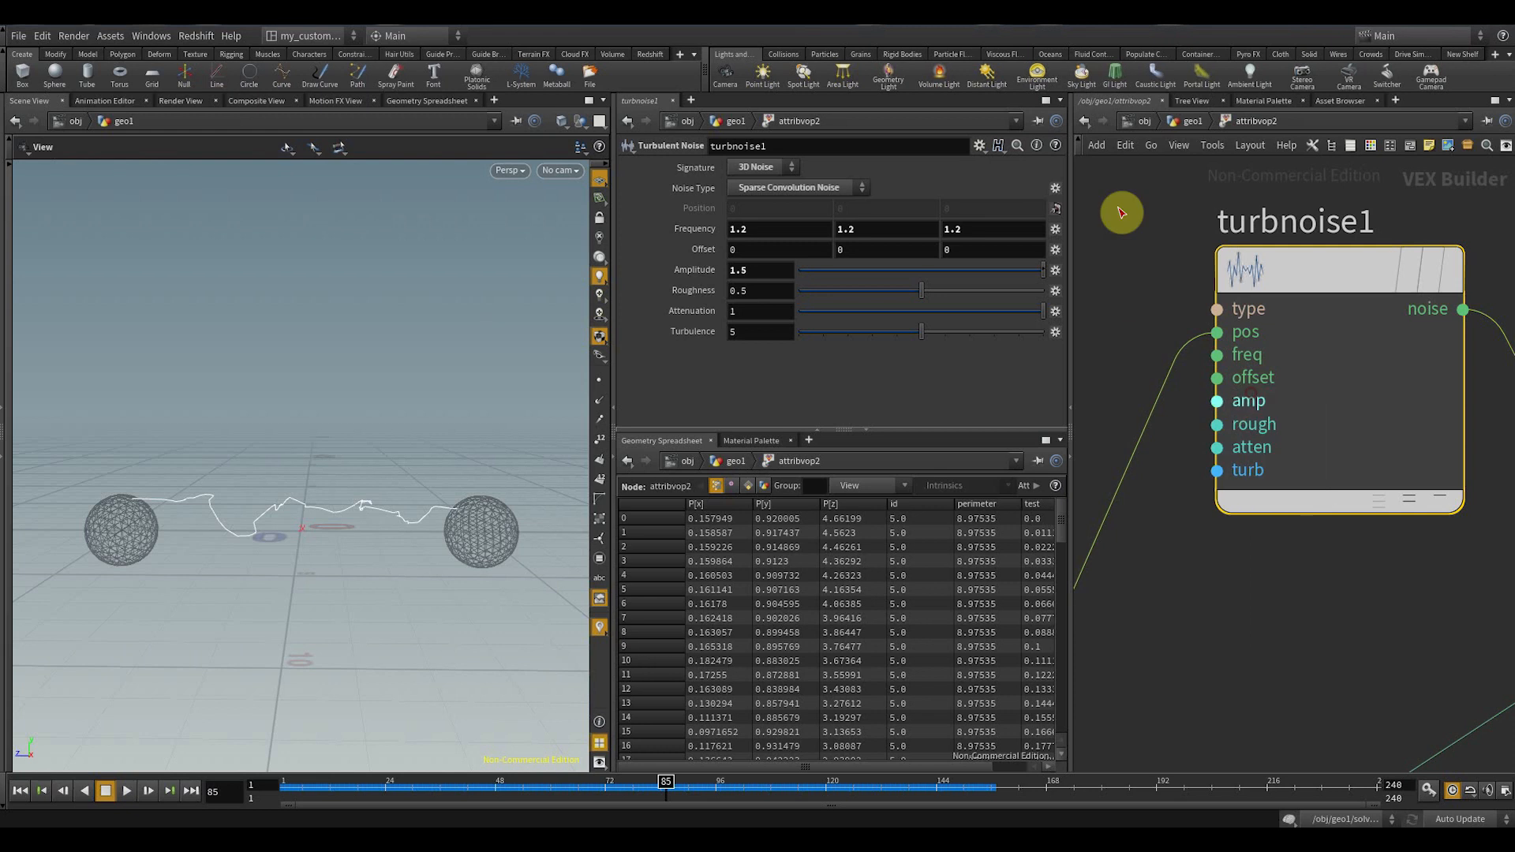
- Return to the geo1 level and inspect the promoted Offset parameter at the end of attribvop2's settings
click(1187, 121)
scroll(726, 389, down, 5)
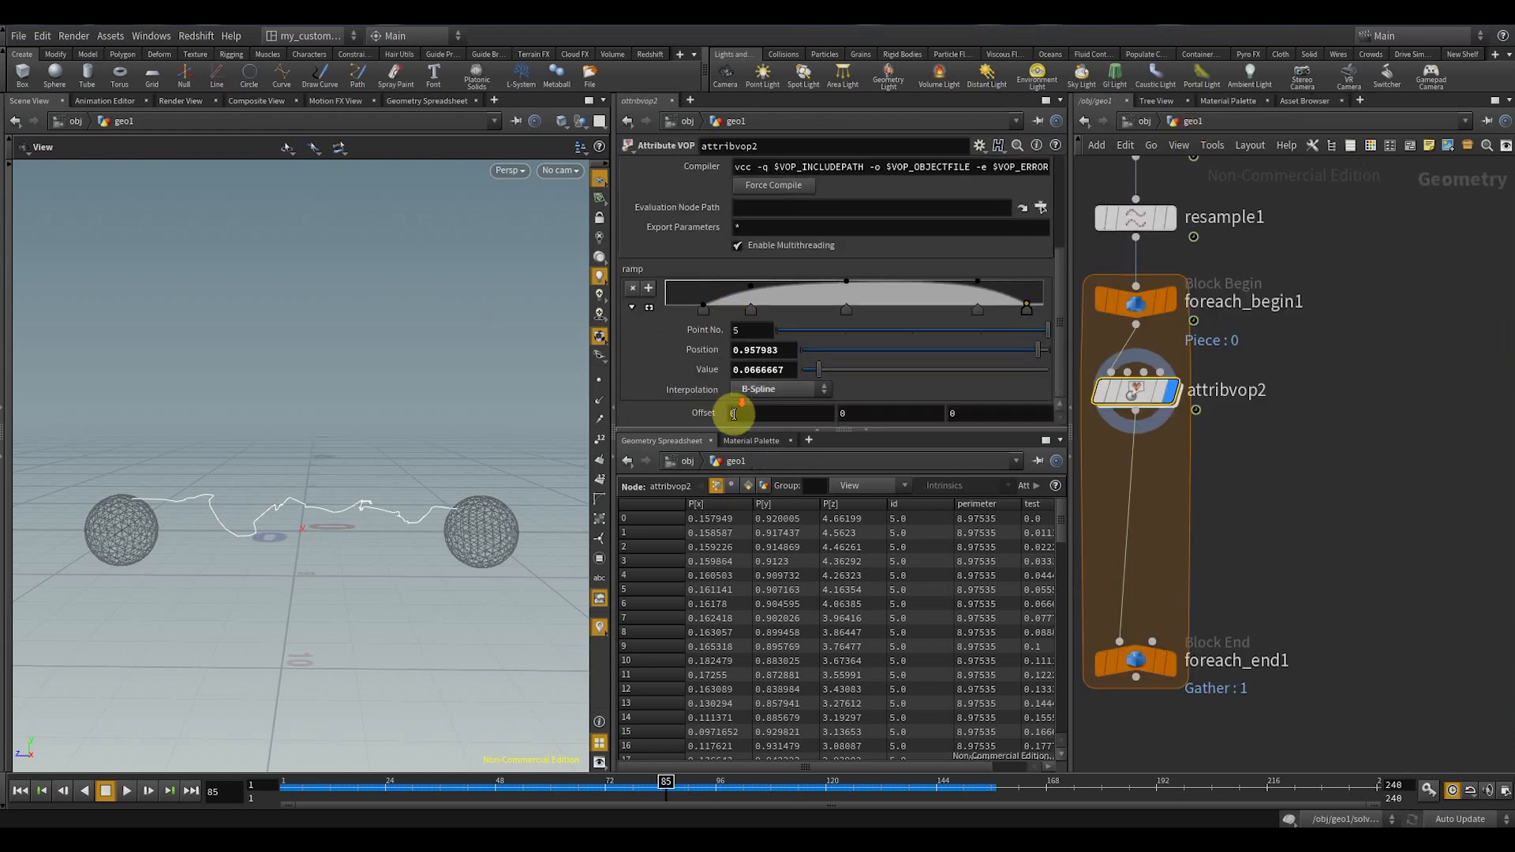
drag(784, 413, 661, 413)
right_drag(307, 406, 273, 517)
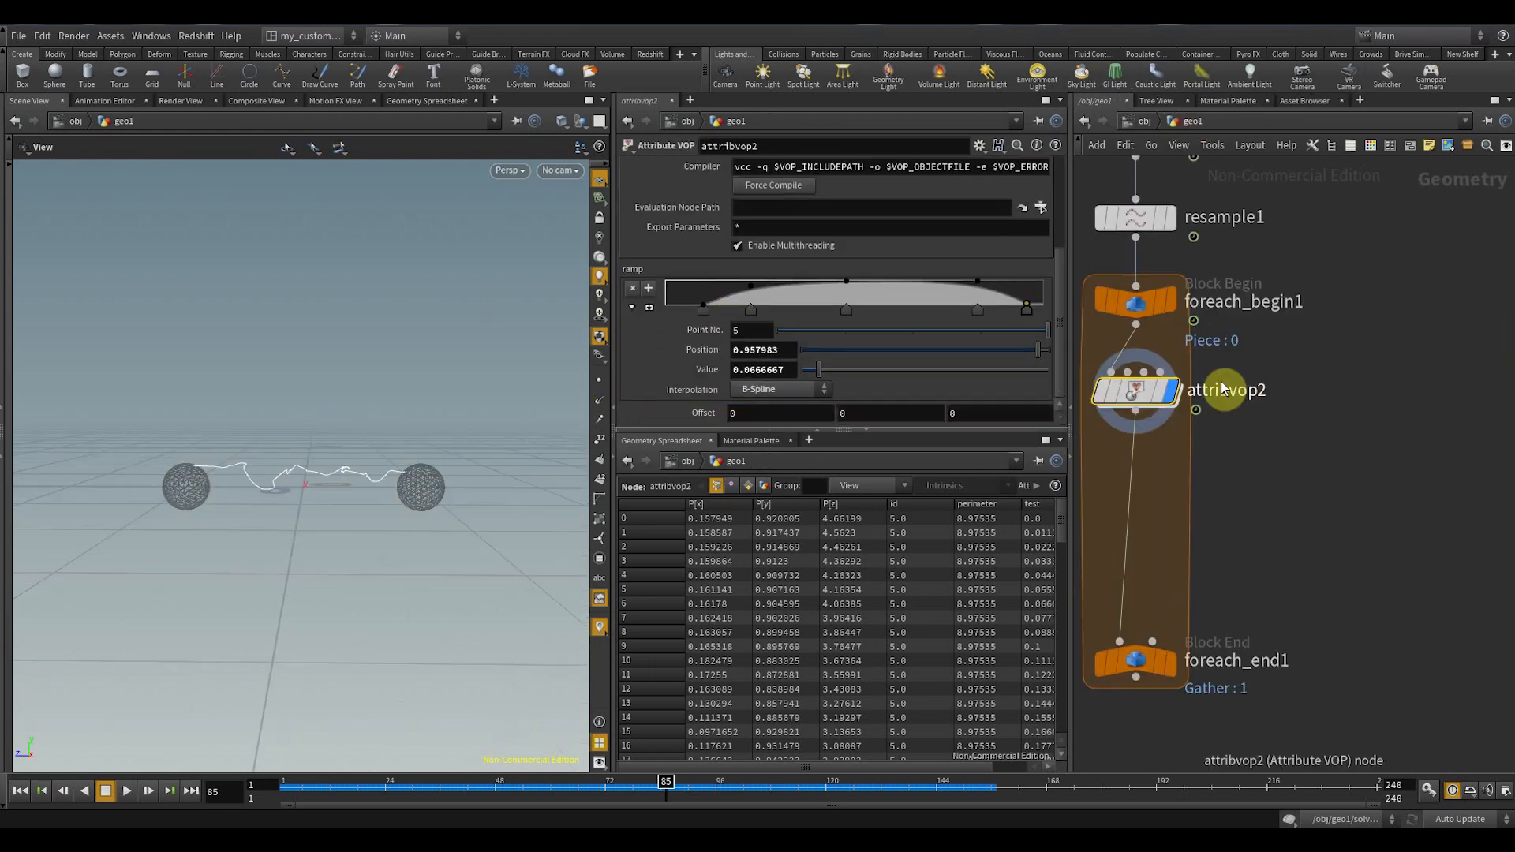
- Inside attribvop2, change the label of the promoted offset parameter to noise_animation
double_click(1147, 392)
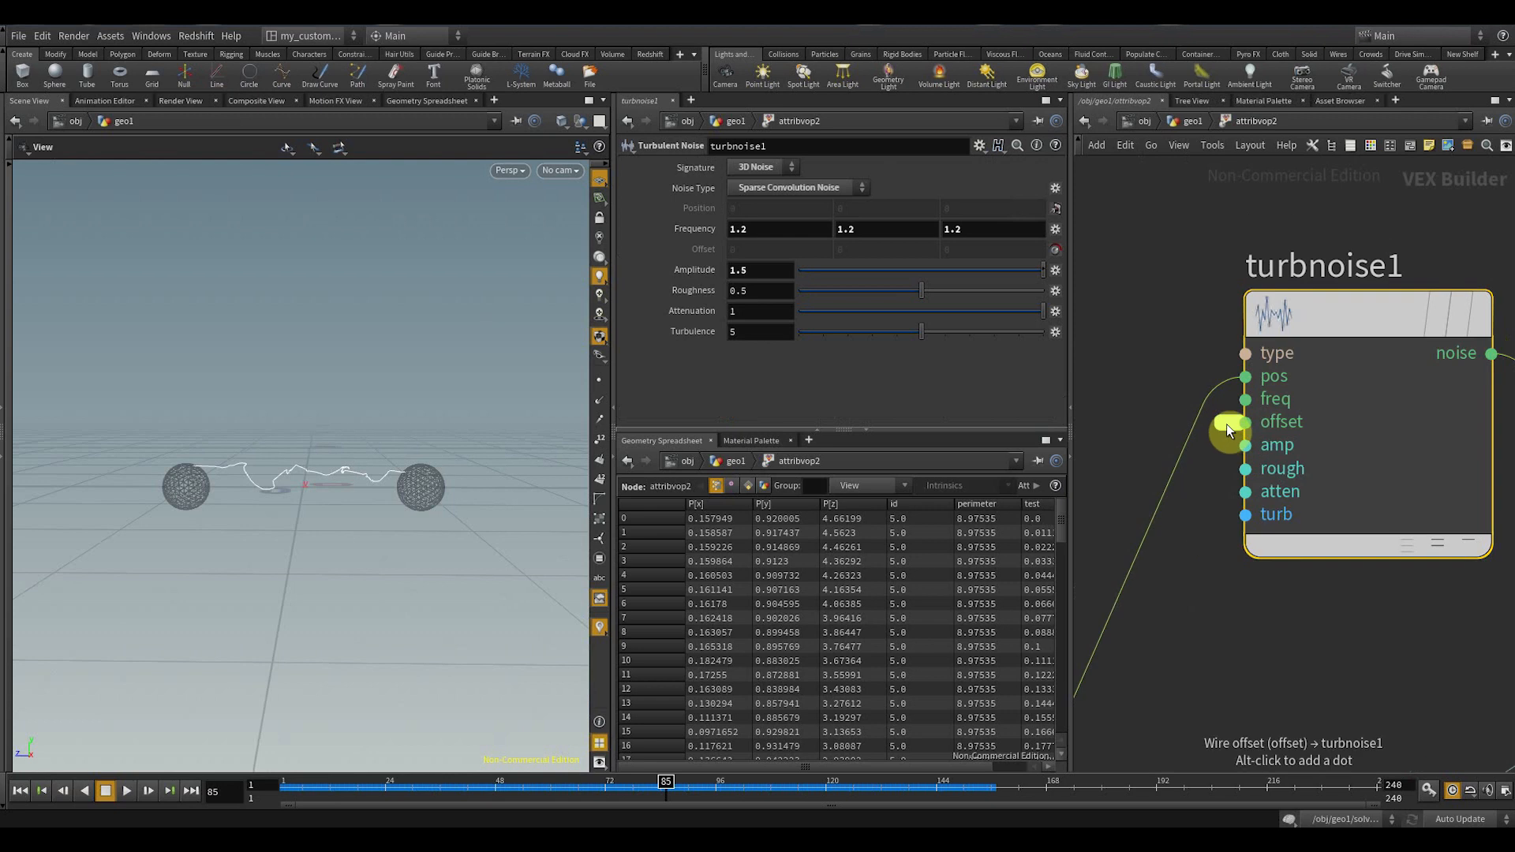
middle_click(1223, 422)
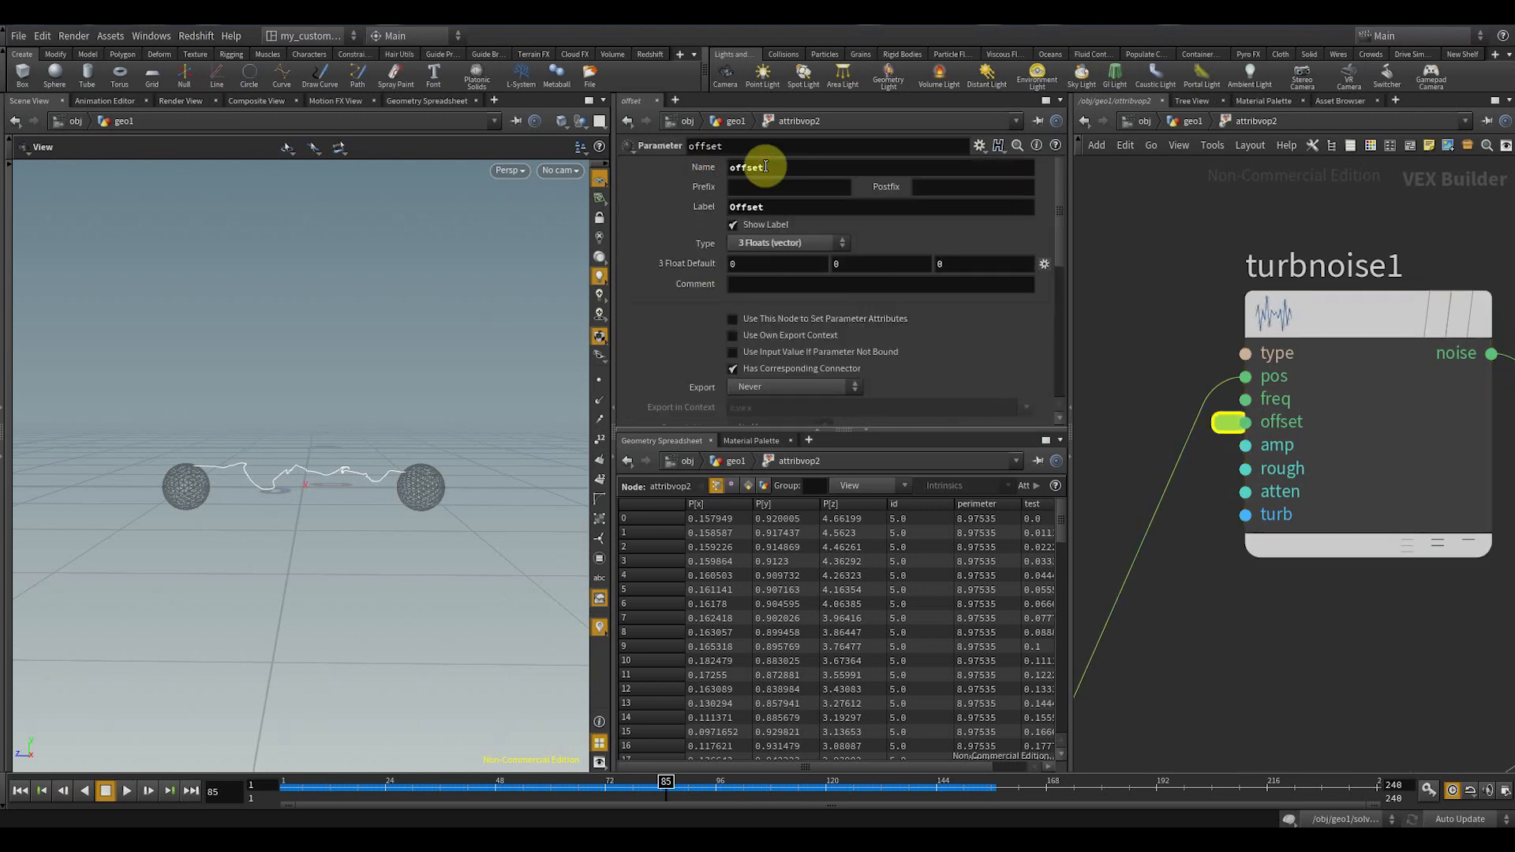
drag(775, 166, 675, 168)
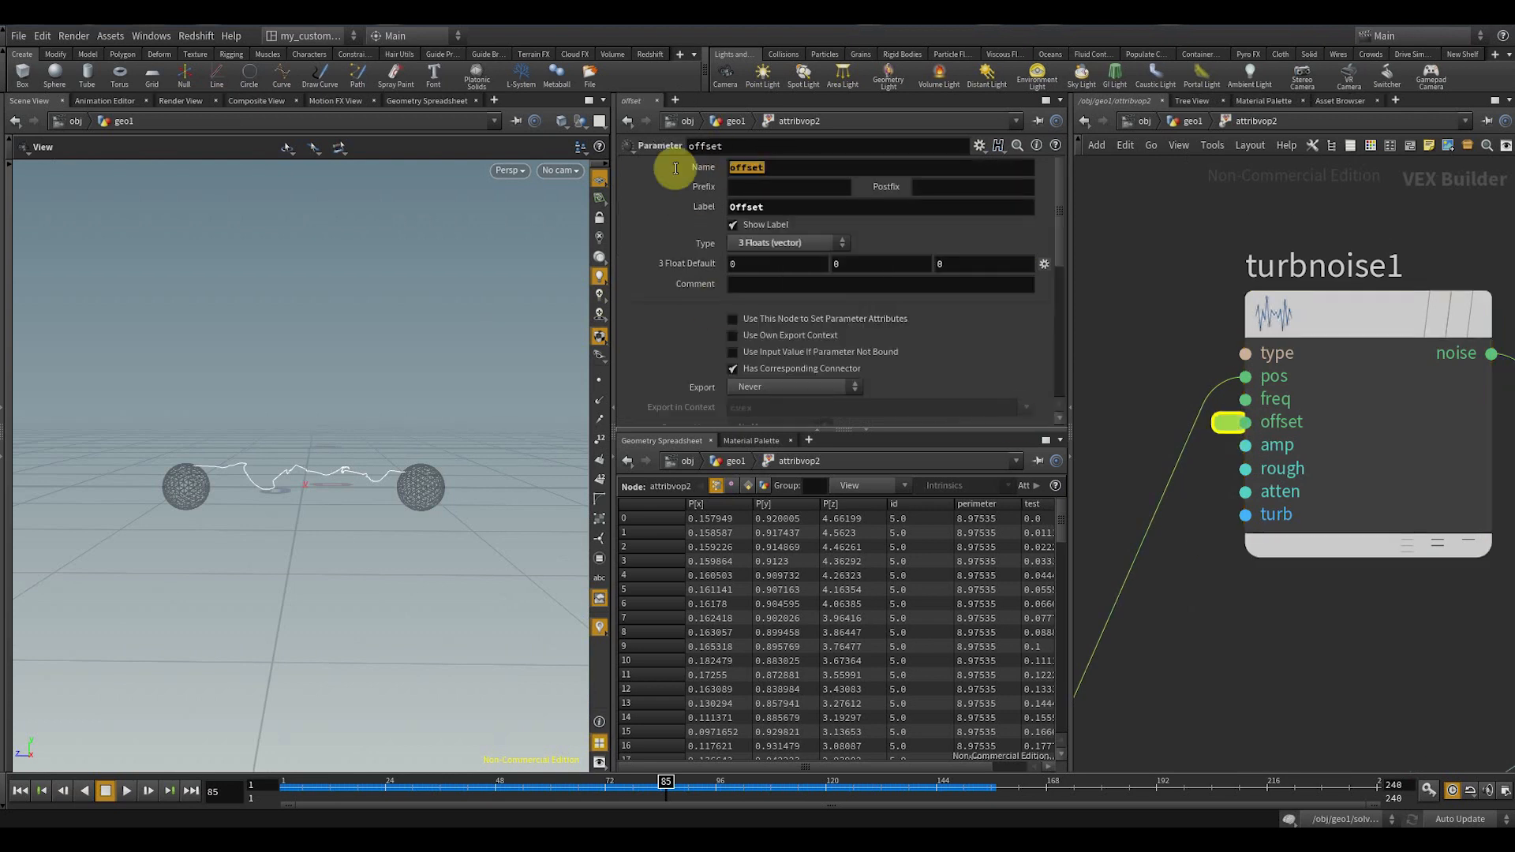
click(787, 169)
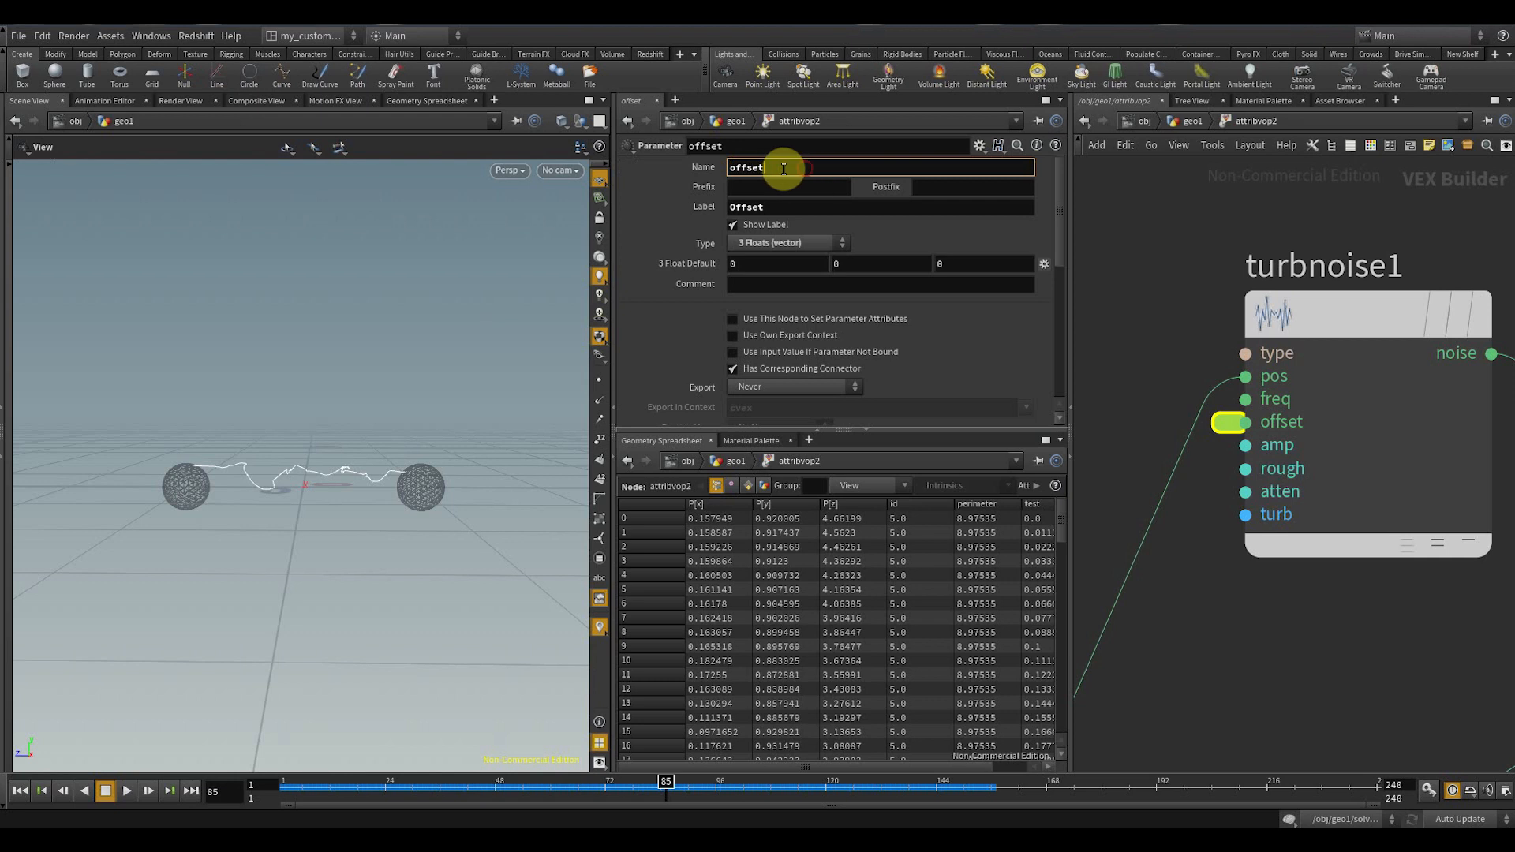
double_click(741, 168)
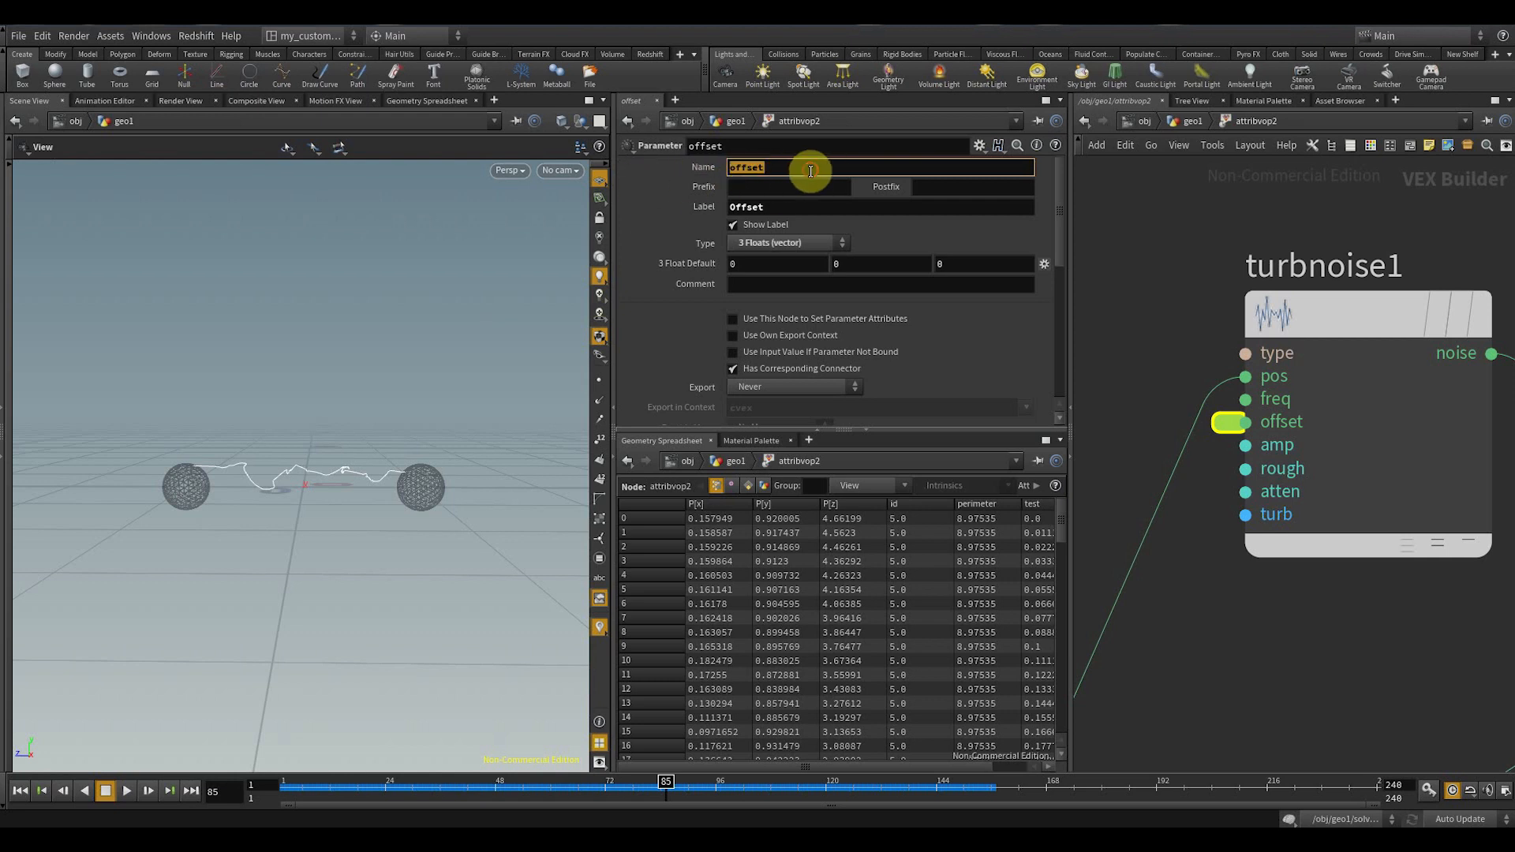
double_click(746, 207)
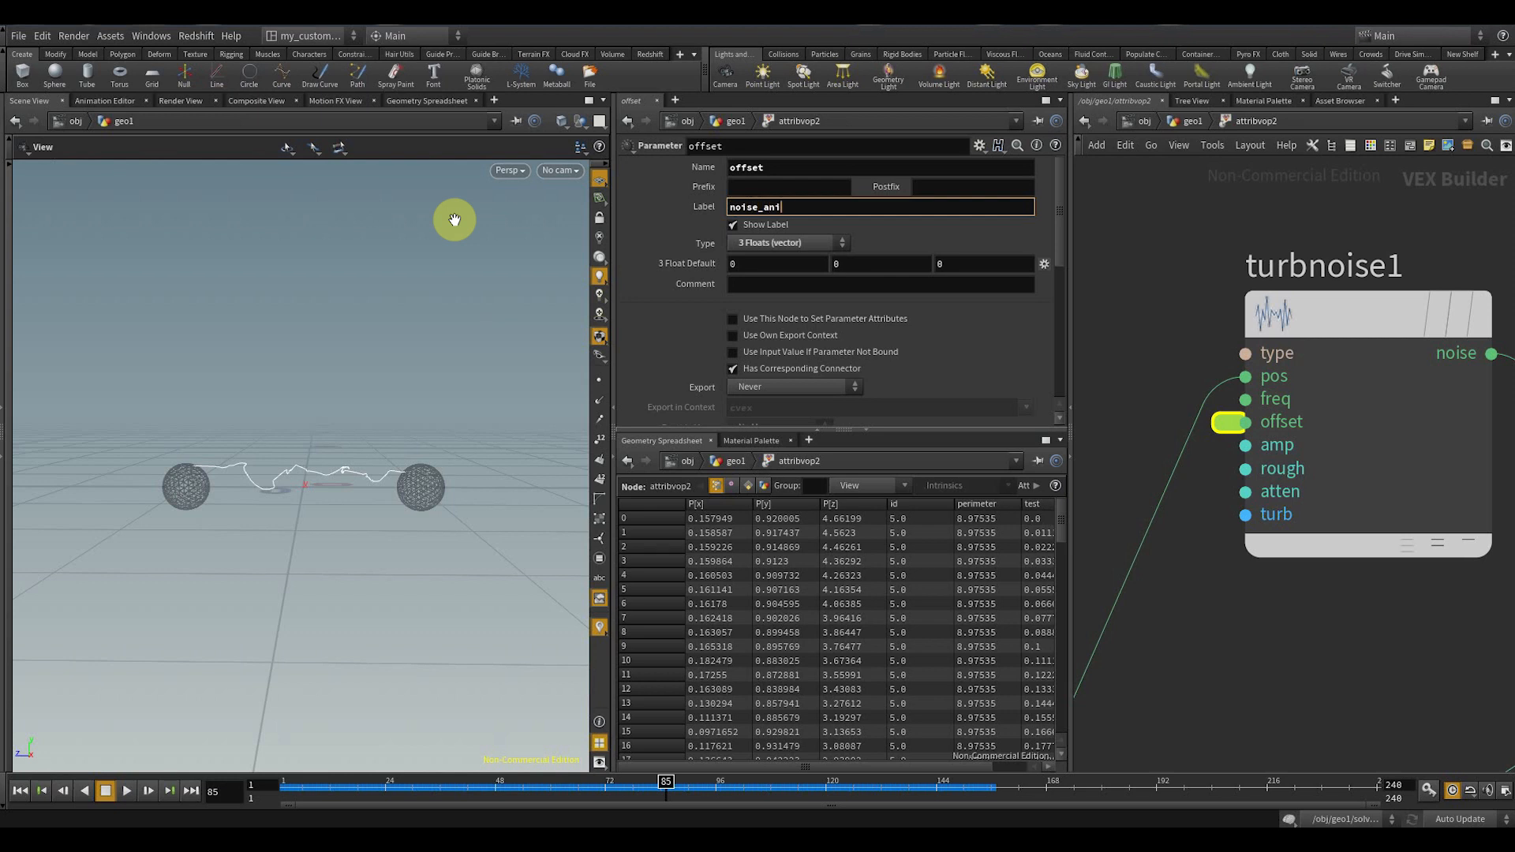
text(n)
key(Return)
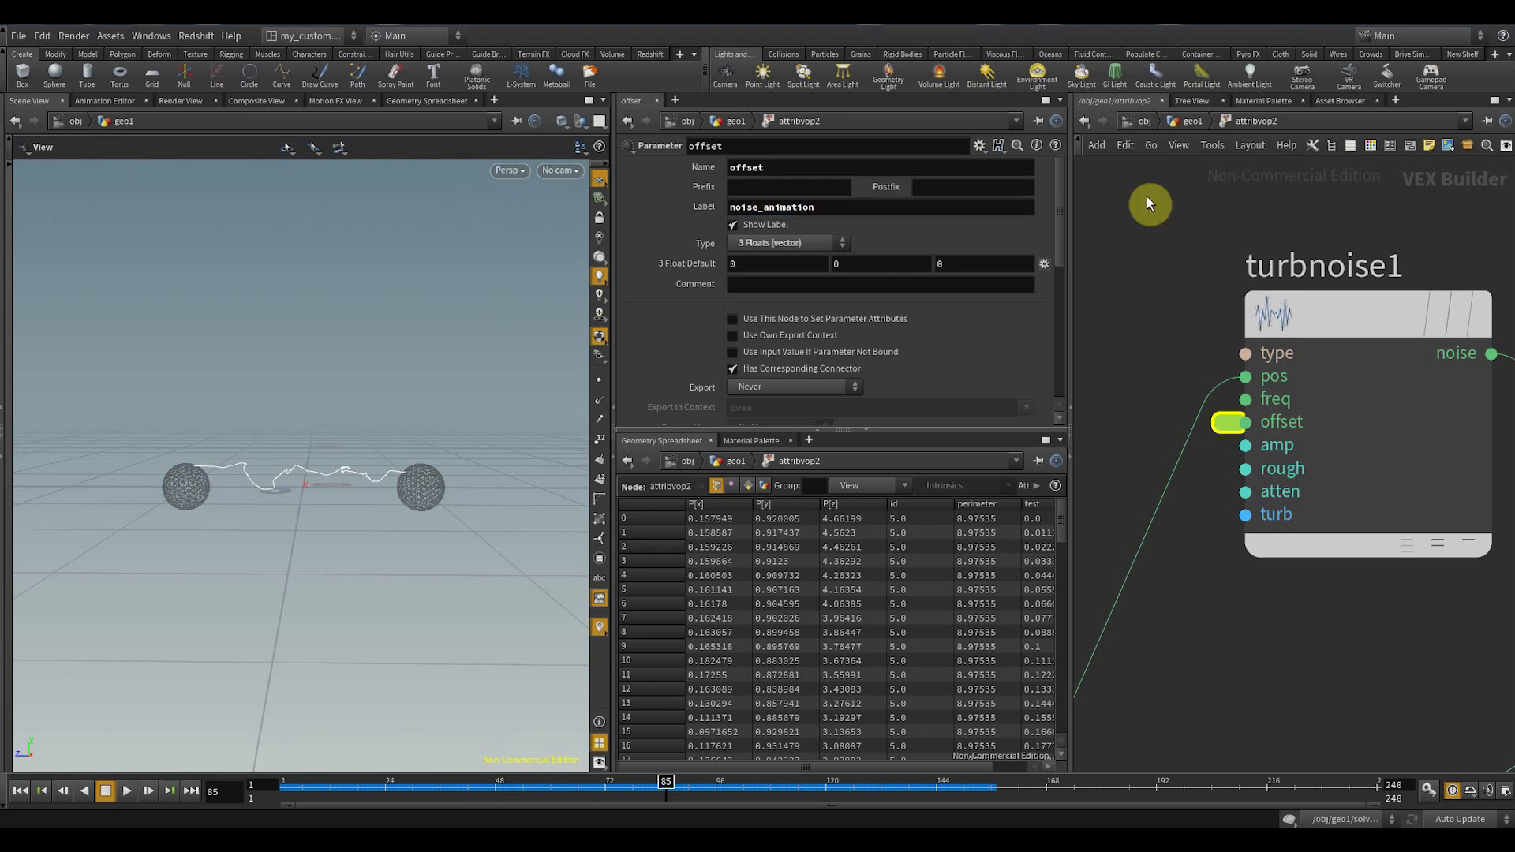
- Return to the geo1 level and set the X component of attribvop2's noise_animation to the expression $F*.1
click(1191, 122)
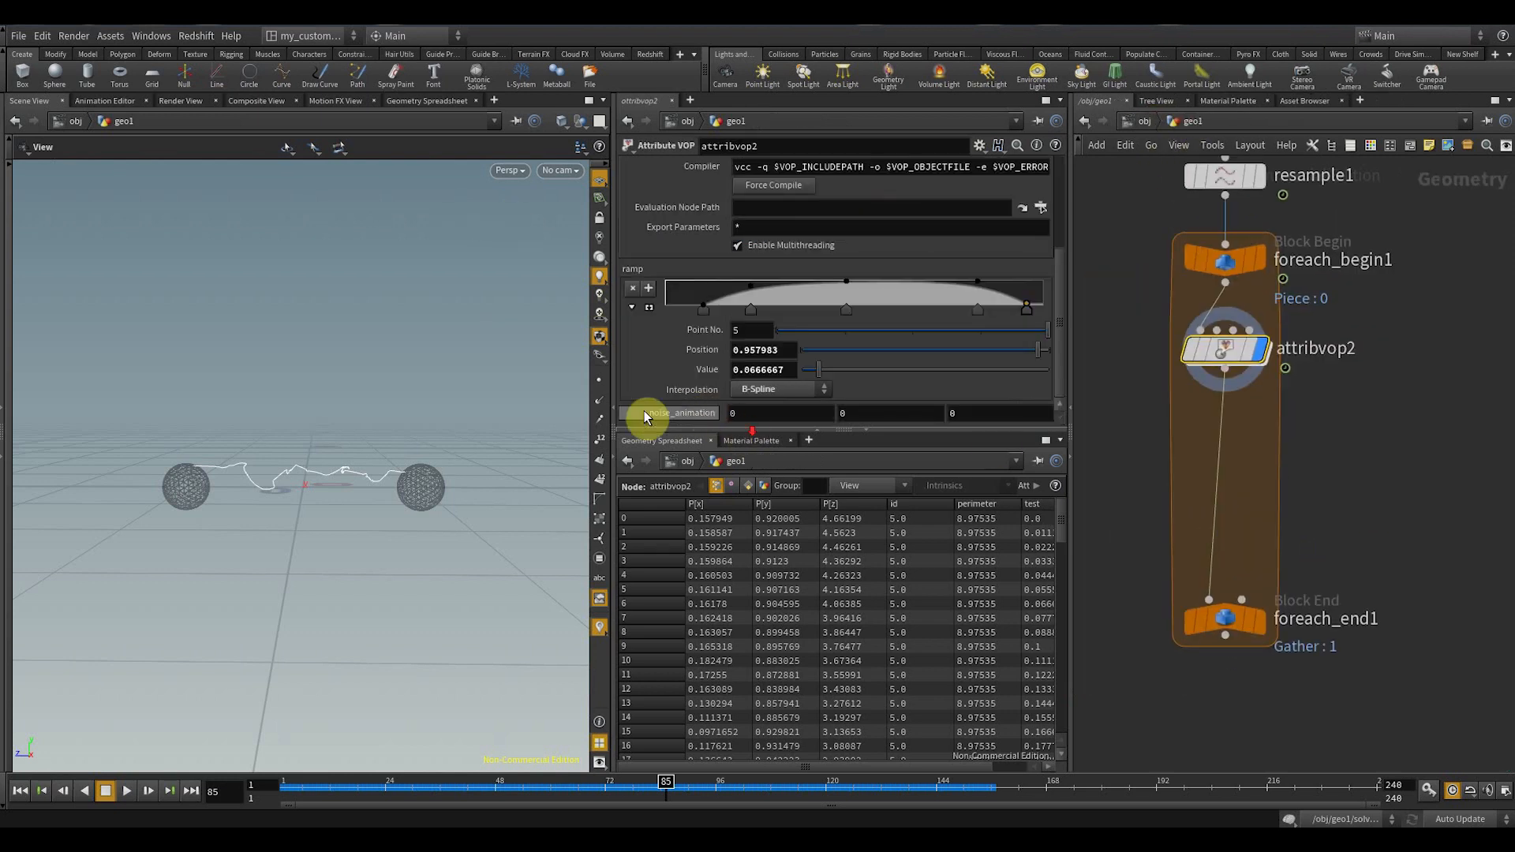
drag(138, 580, 254, 494)
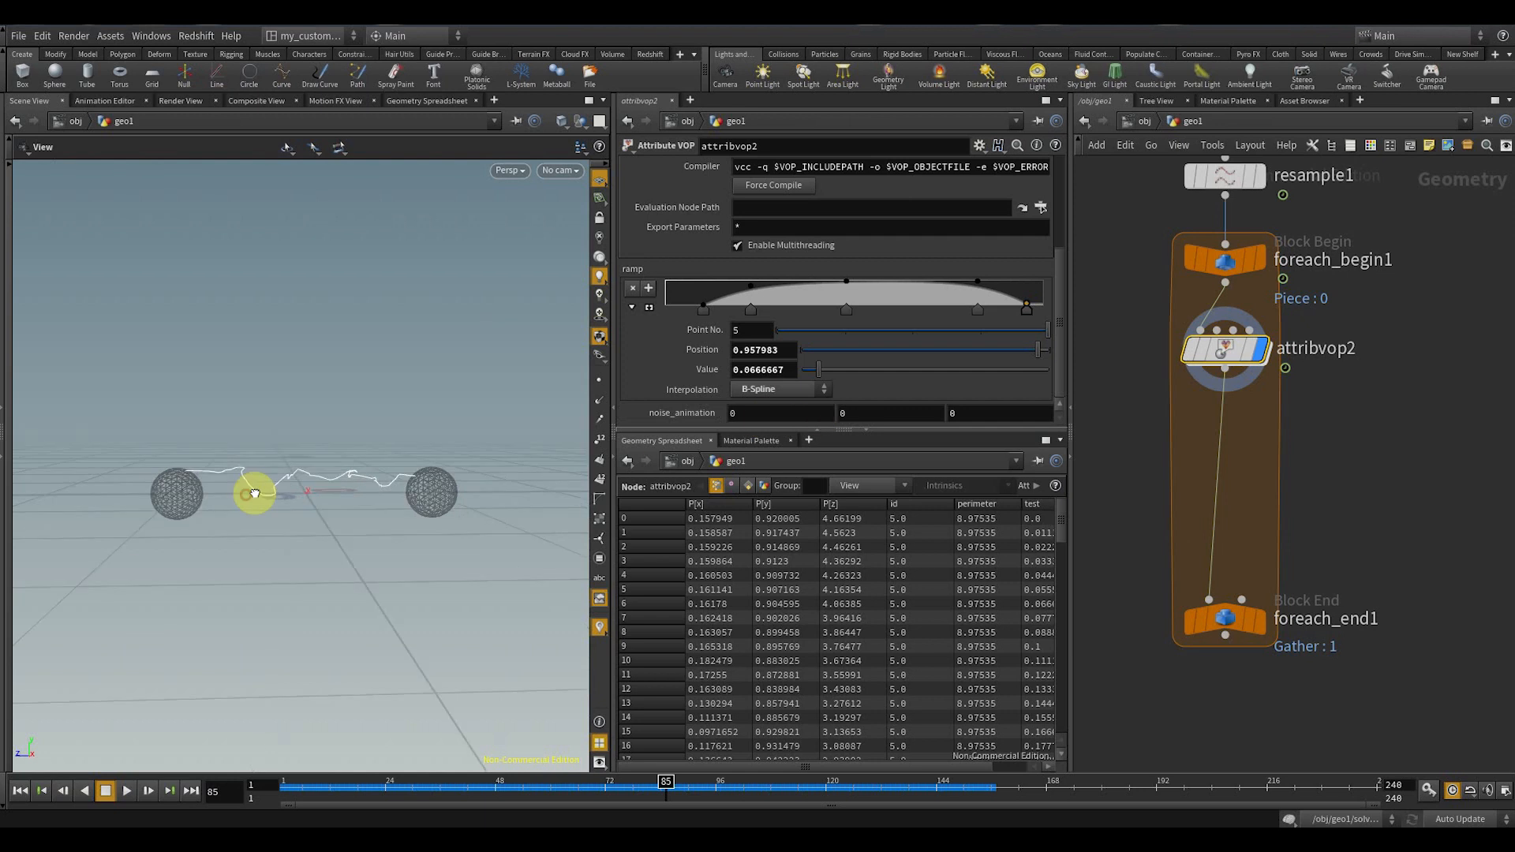
click(733, 410)
text($)
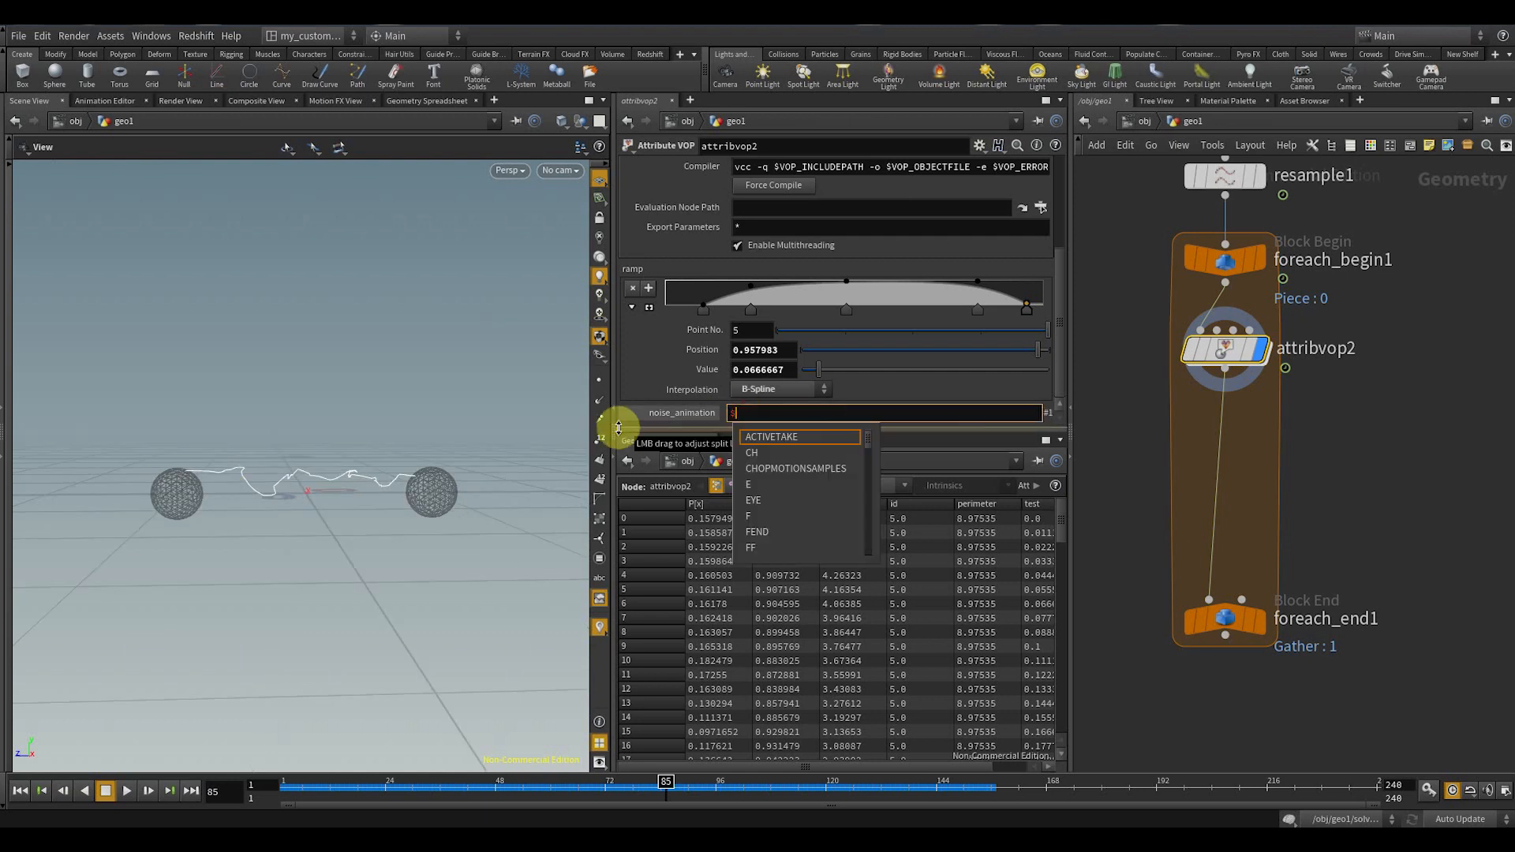
text(F*)
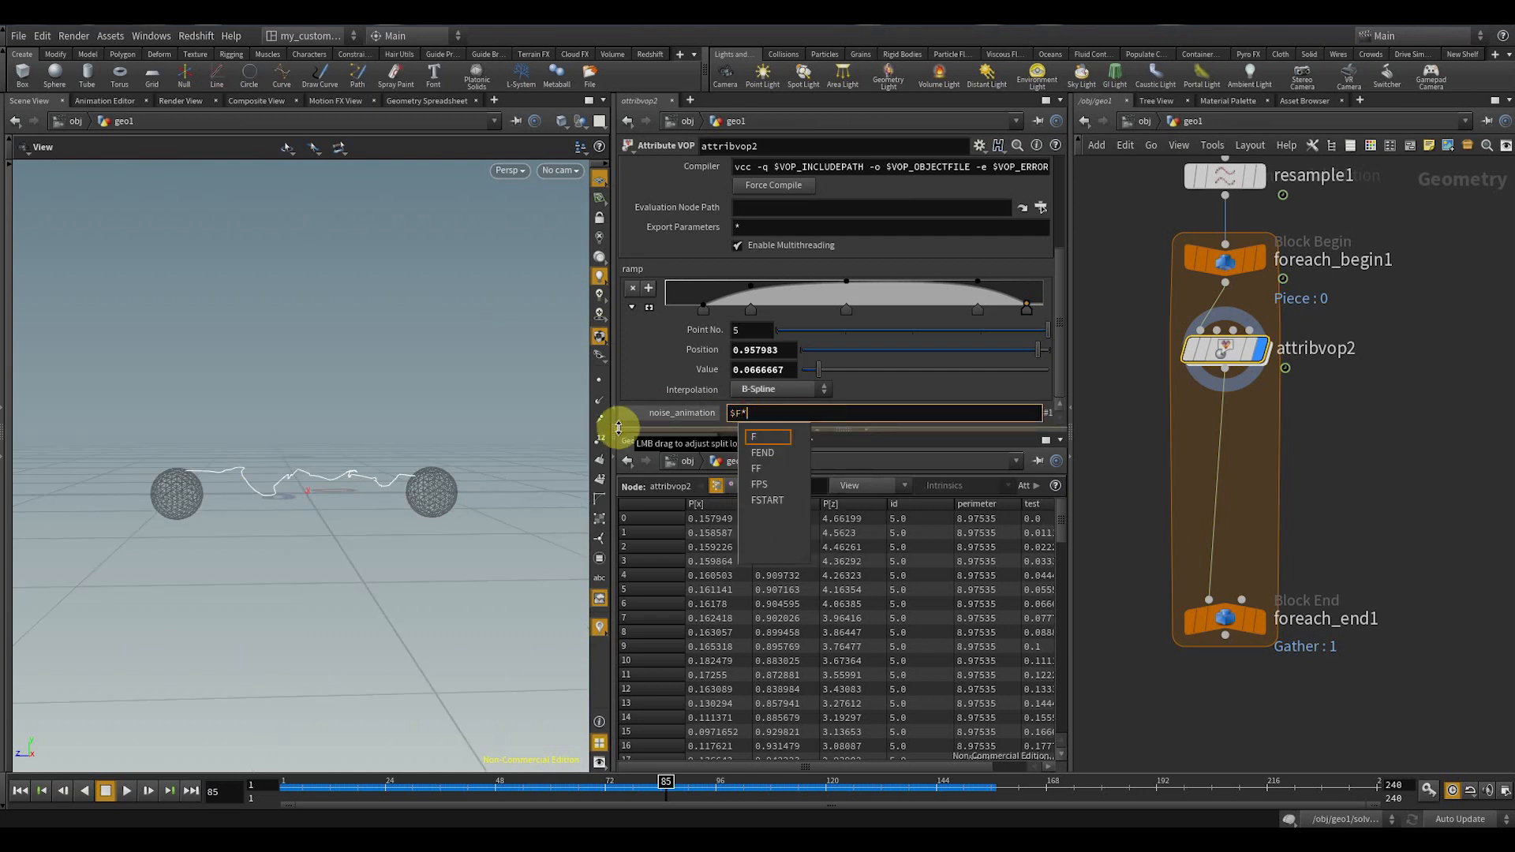
text(.1)
key(Return)
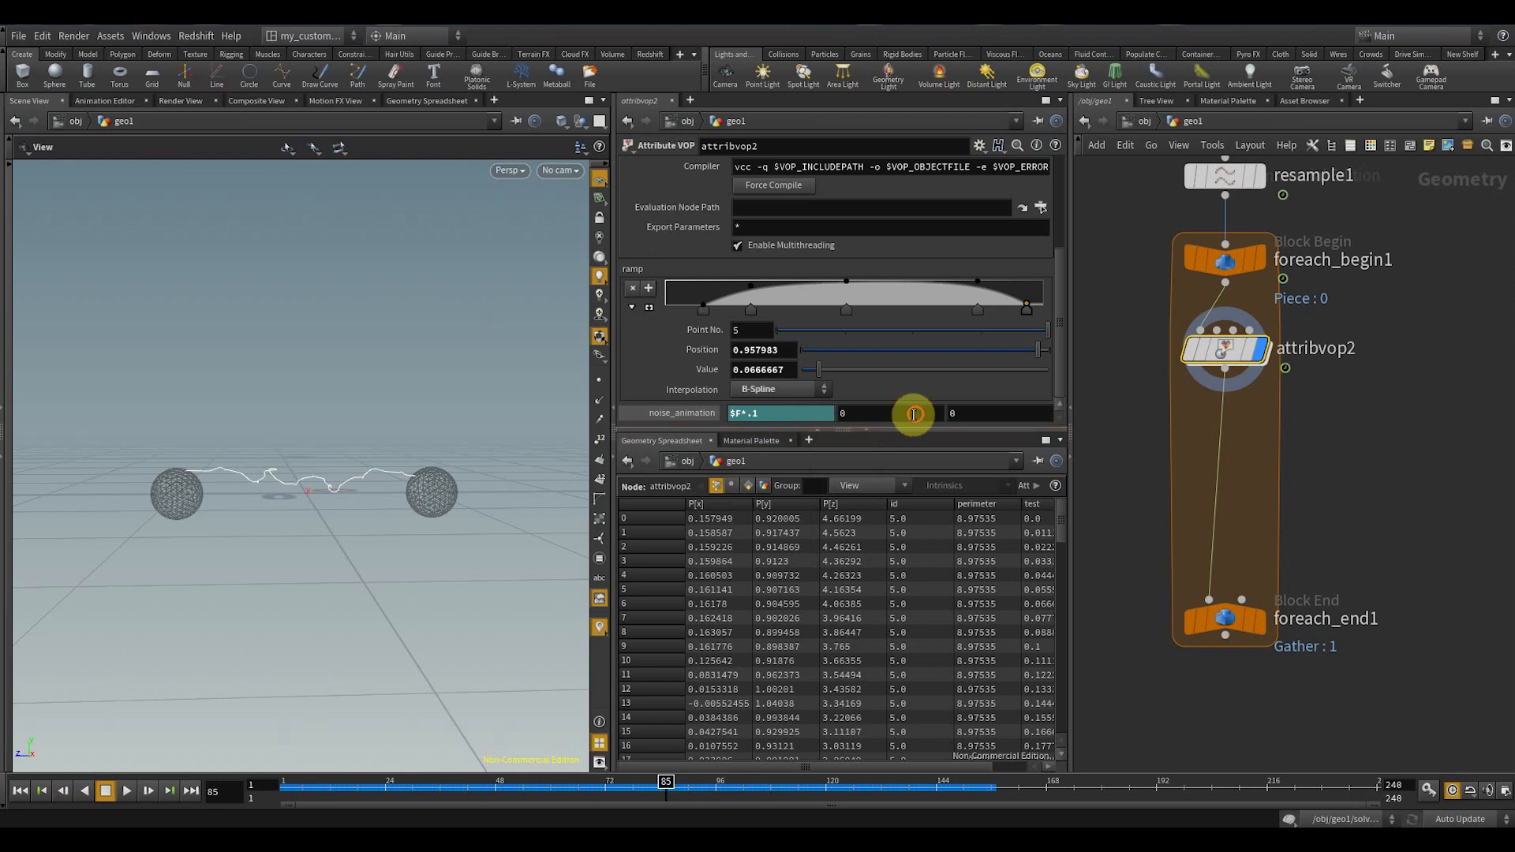
- Set the Z component of attribvop2's noise_animation to the expression $F*.05
click(694, 413)
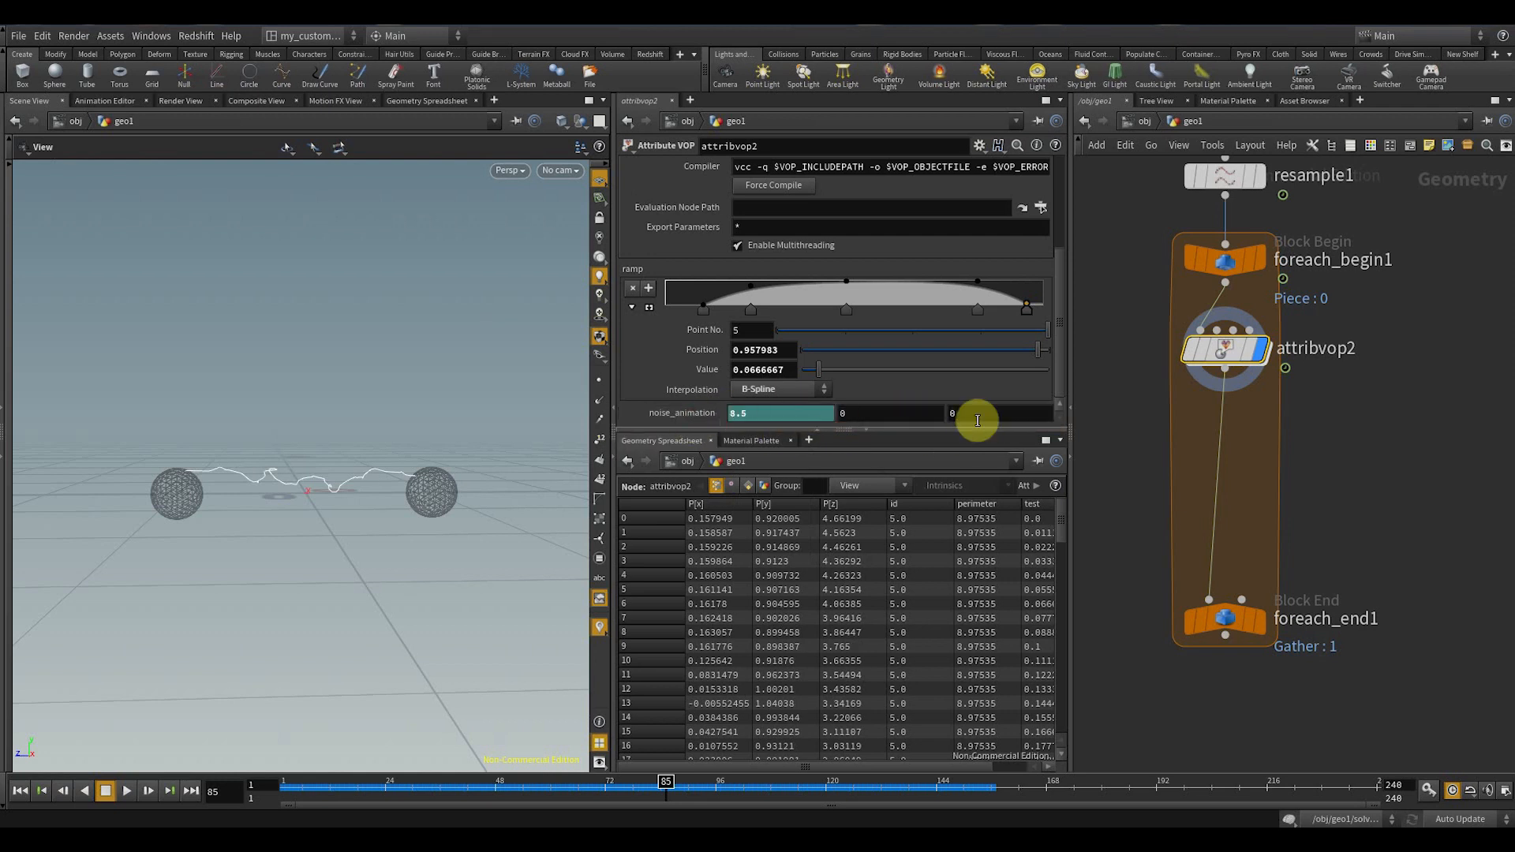
click(834, 415)
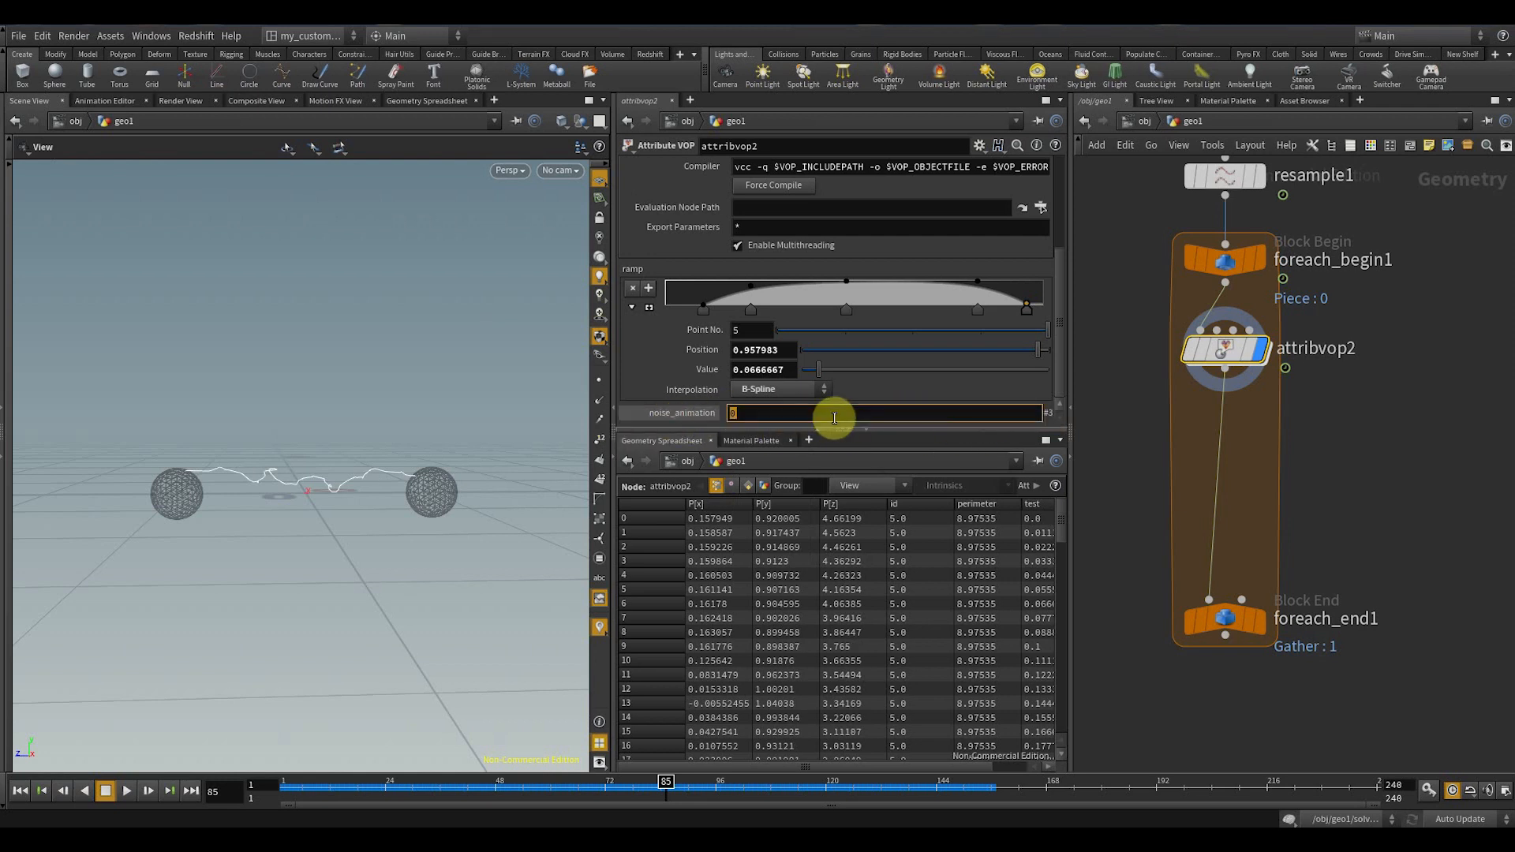
text($F*.05)
key(Return)
- Play the animation from frame 1 to check how the noise moves along the curve
drag(324, 787, 144, 788)
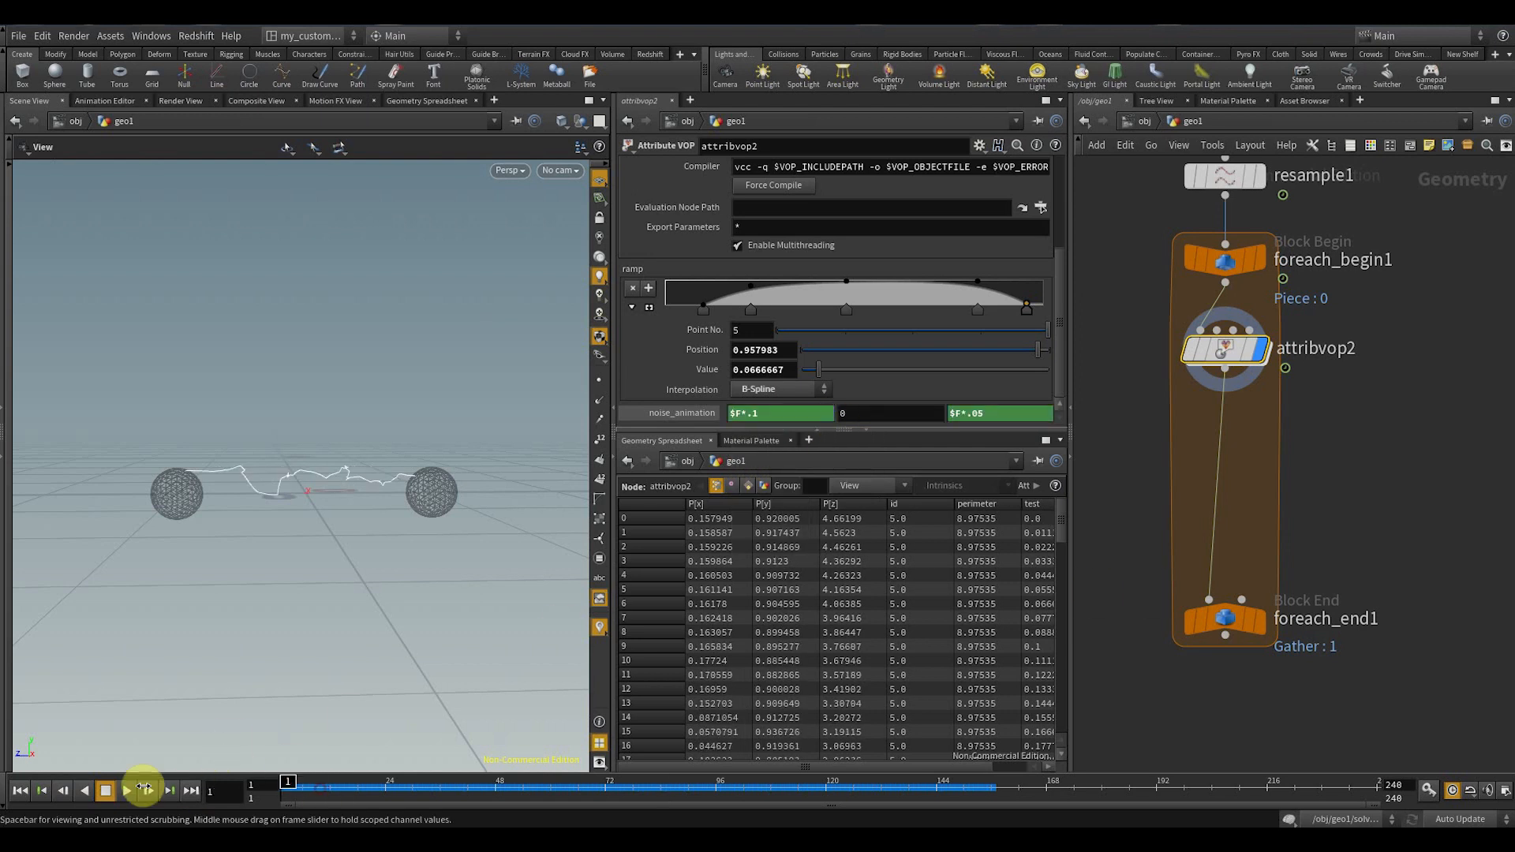
click(124, 789)
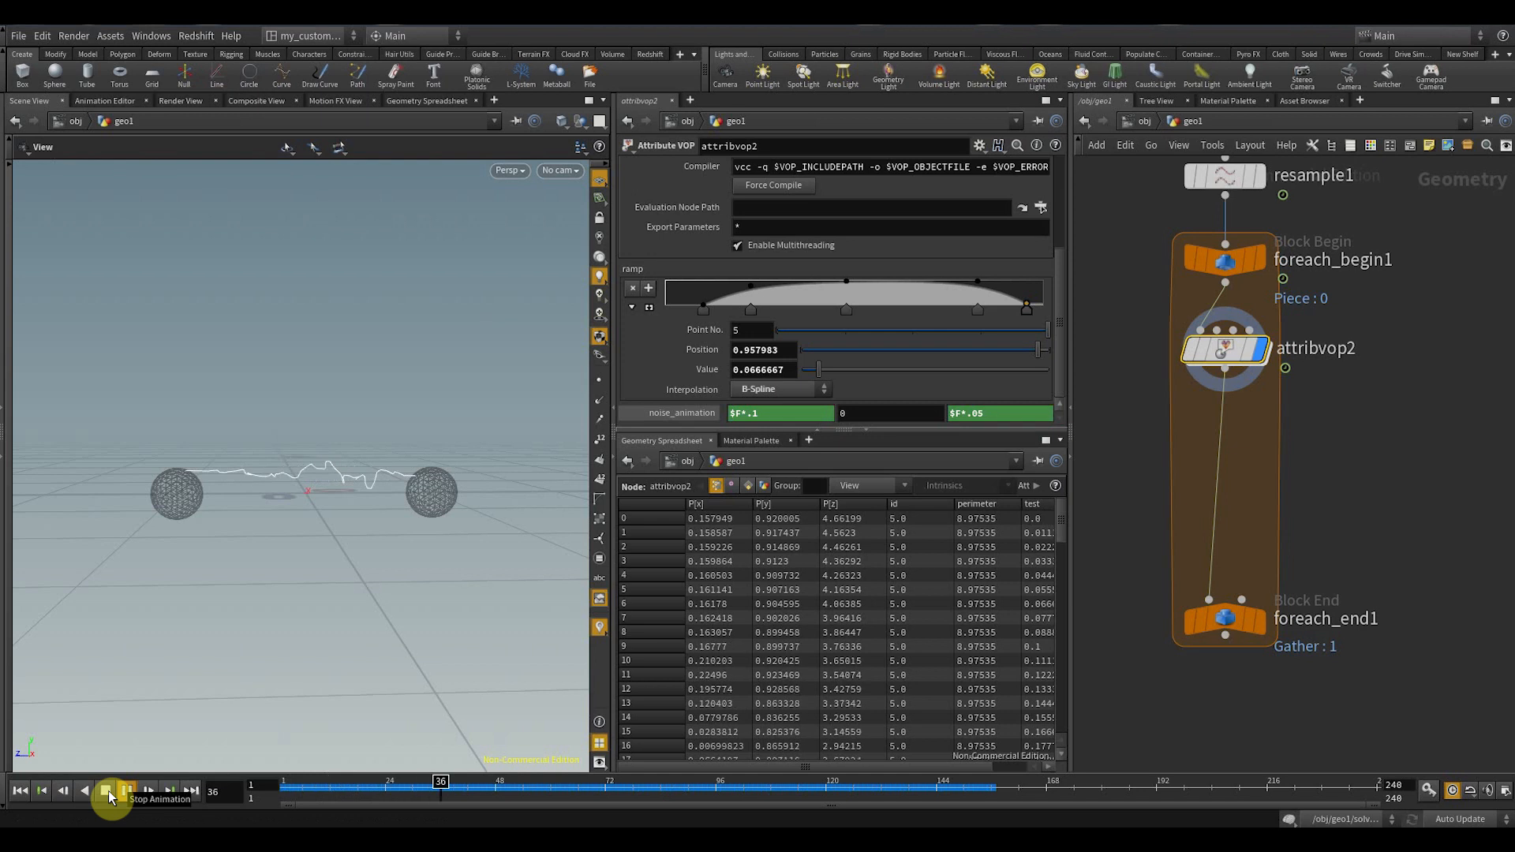
click(107, 790)
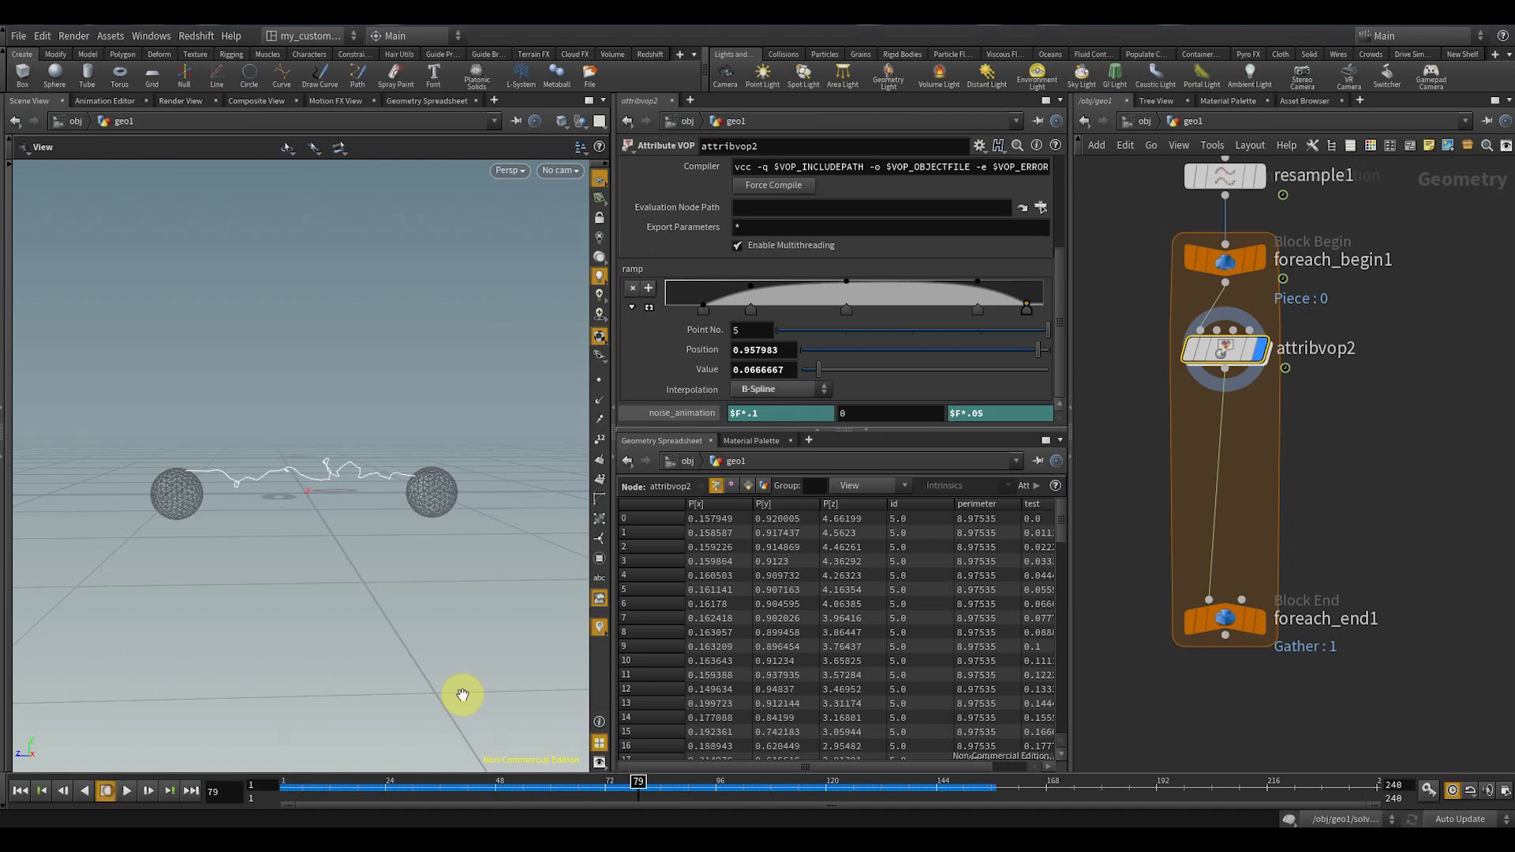
- Display foreach_end1's output, play the animation, and scrub to frame 58
click(1225, 623)
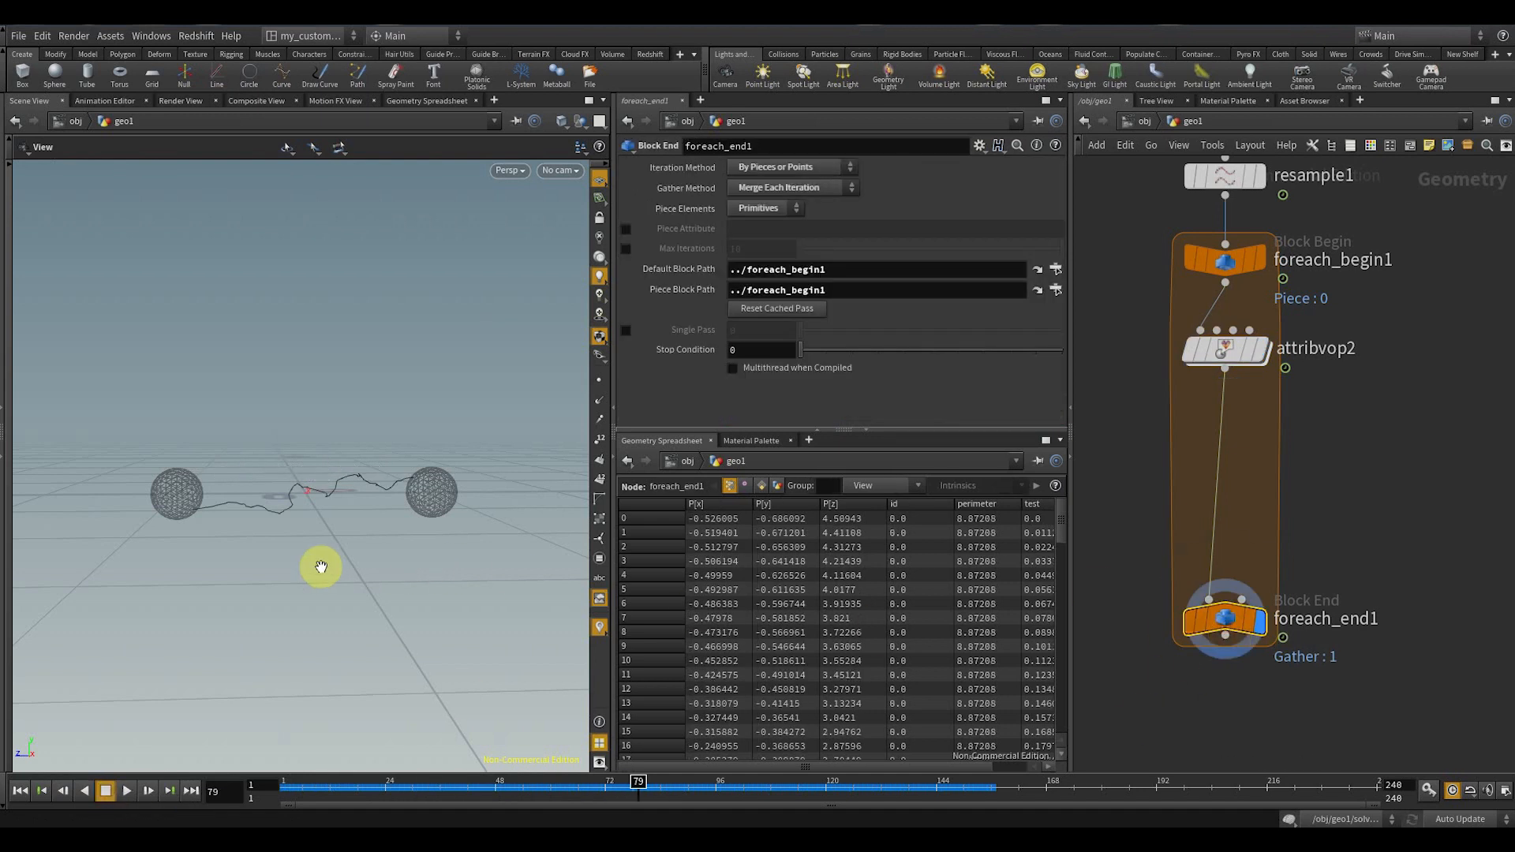
drag(321, 566, 254, 676)
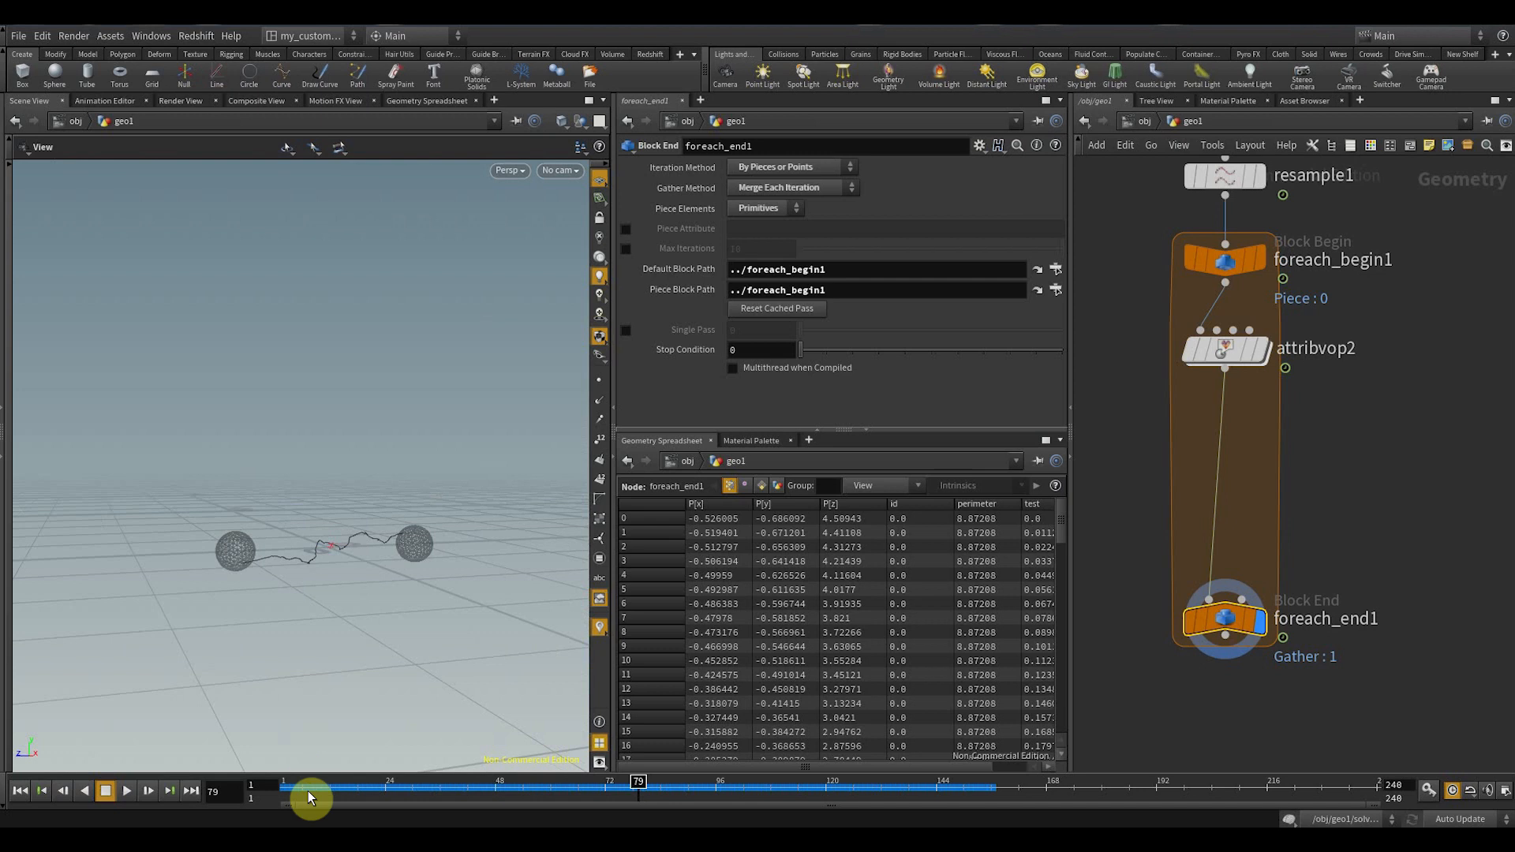
click(309, 799)
click(126, 791)
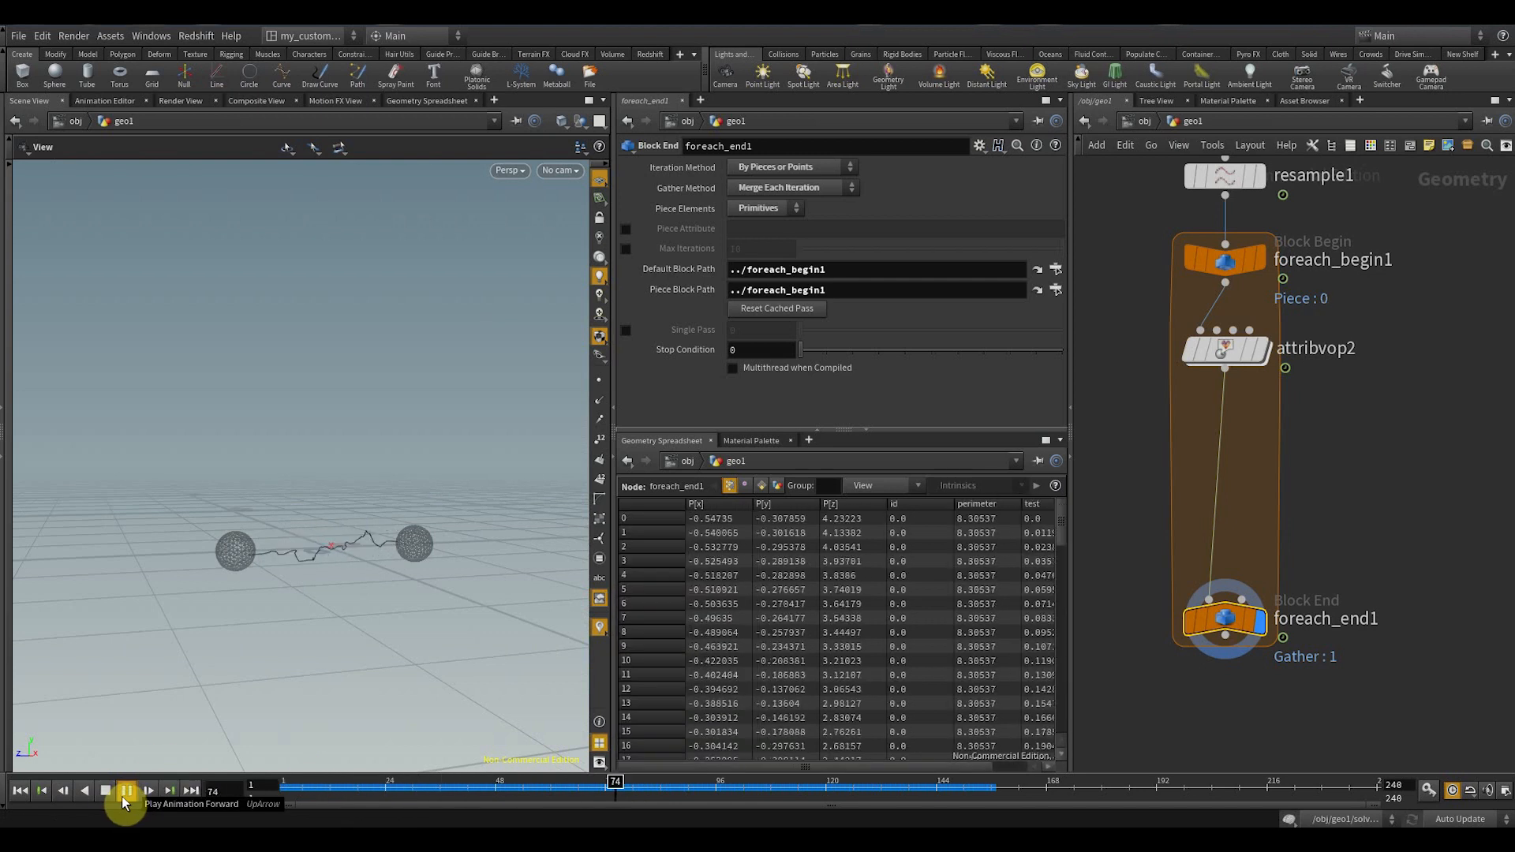
drag(306, 801, 541, 806)
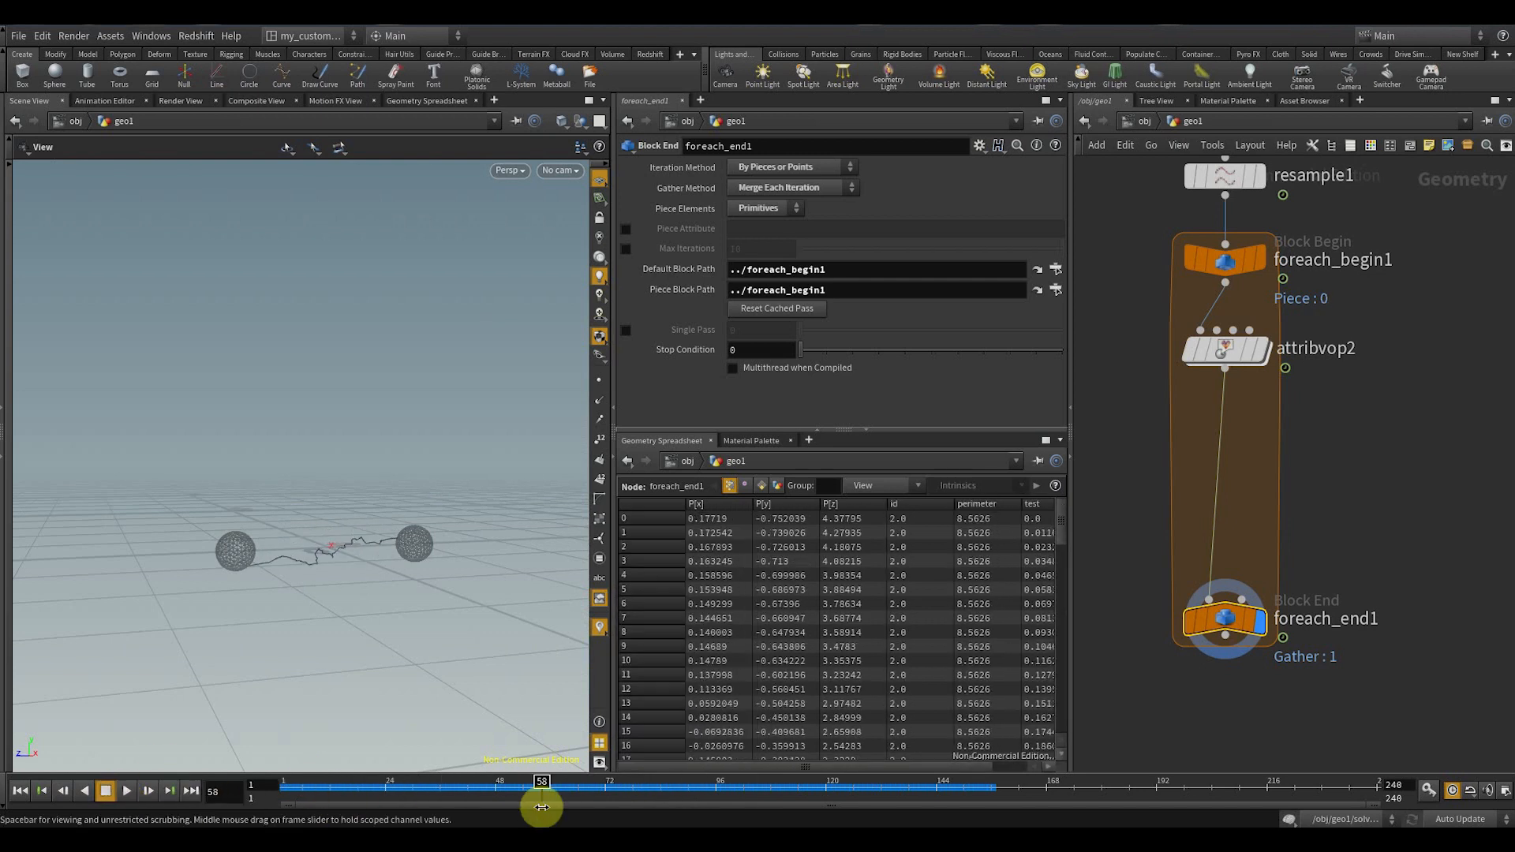
- Move the foreach_end1 node up so it sits close beneath attribvop2
scroll(1338, 595, down, 5)
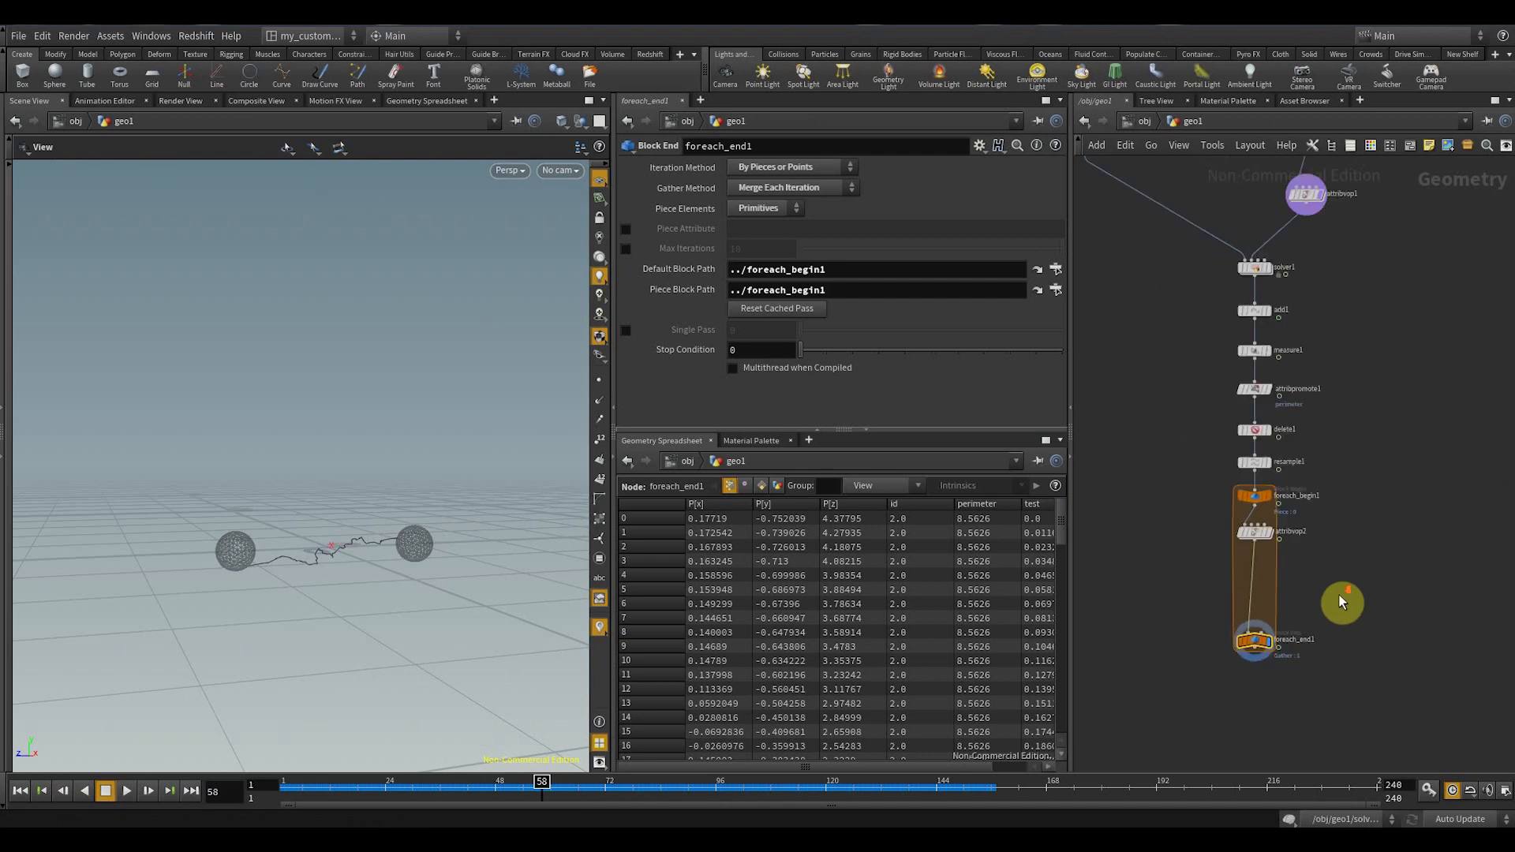
scroll(1308, 584, up, 3)
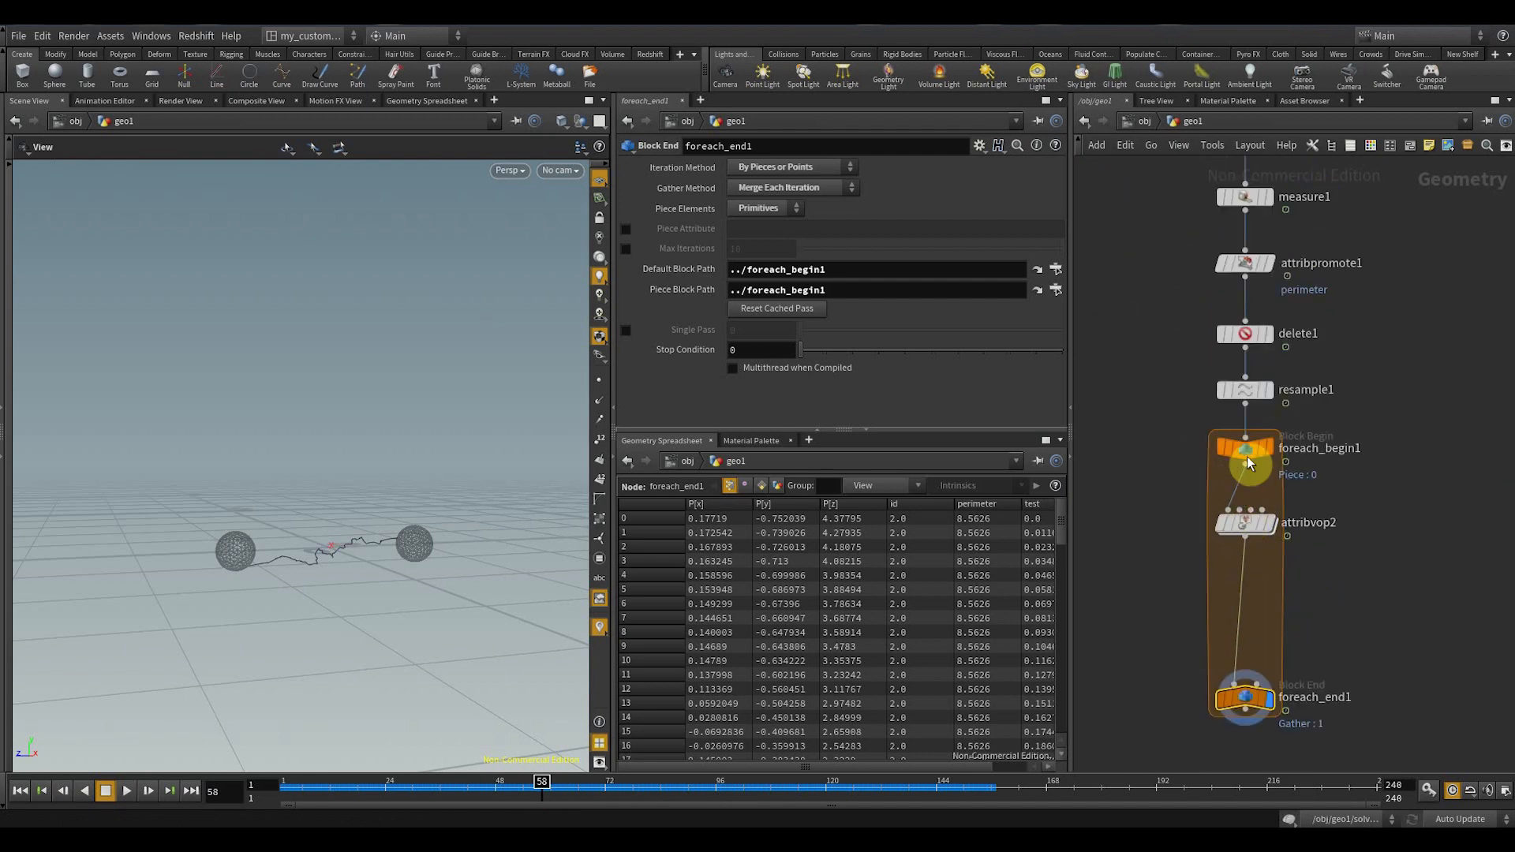
drag(1244, 699, 1245, 677)
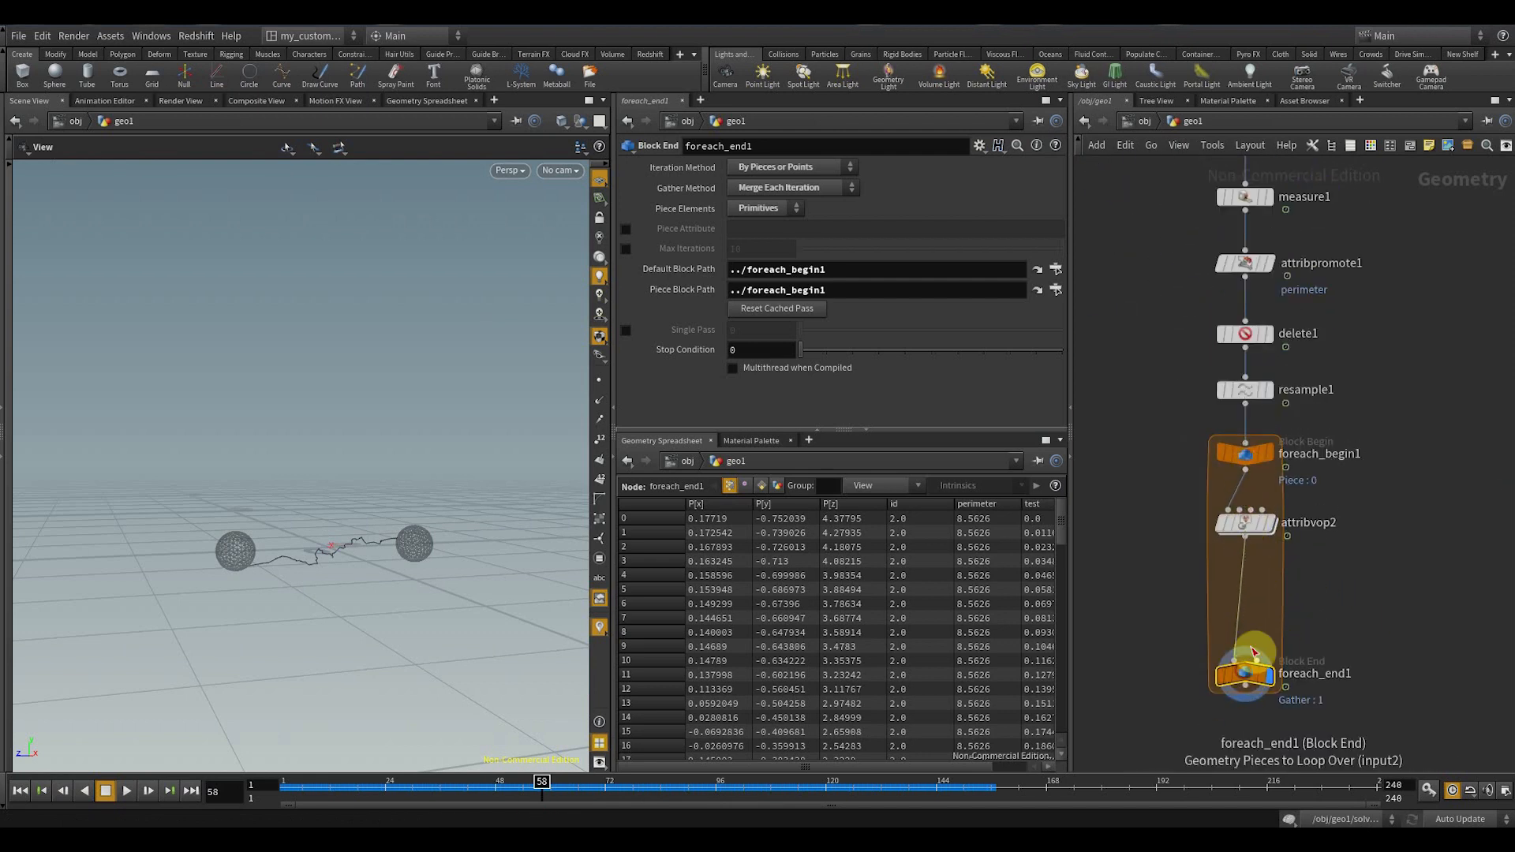
right_drag(420, 533, 517, 499)
middle_drag(232, 625, 335, 622)
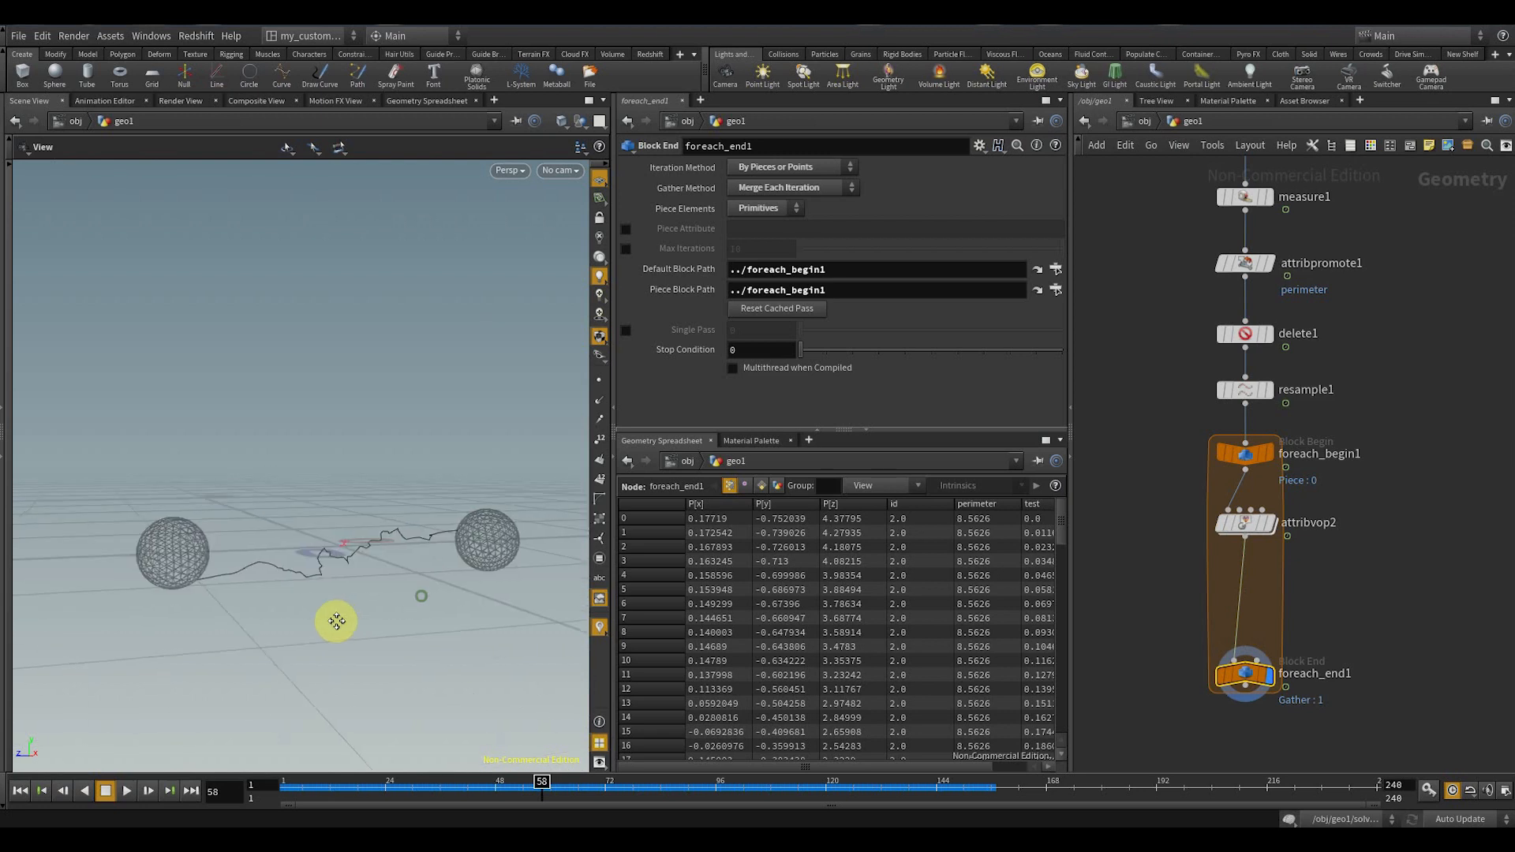
middle_drag(1444, 744, 1414, 629)
drag(1207, 561, 1209, 489)
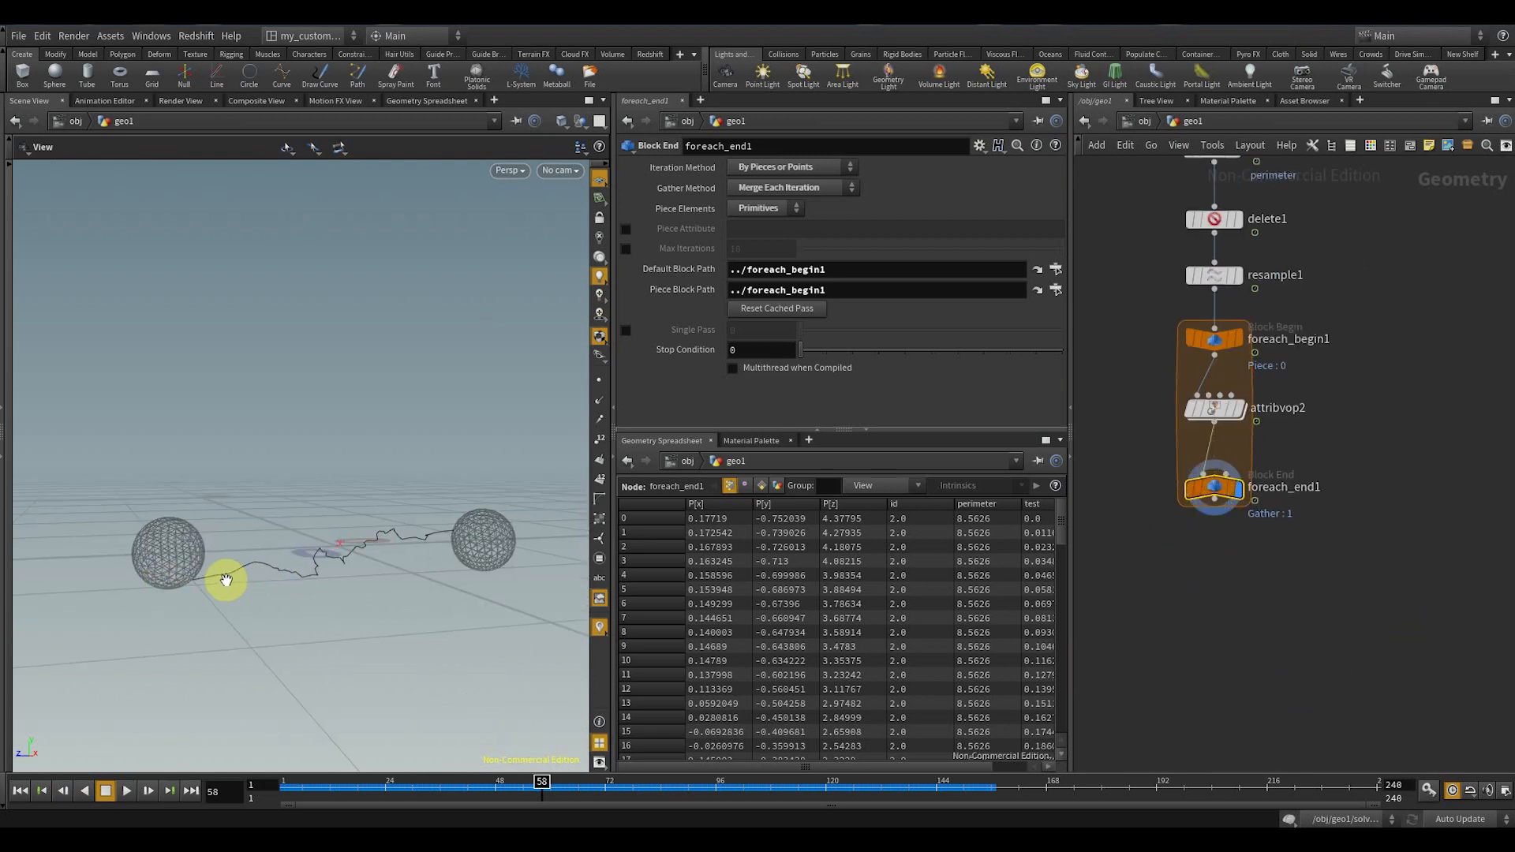
- Add a PolyWire node below foreach_end1, fed by its output, and display the result
scroll(261, 576, up, 4)
scroll(371, 574, down, 4)
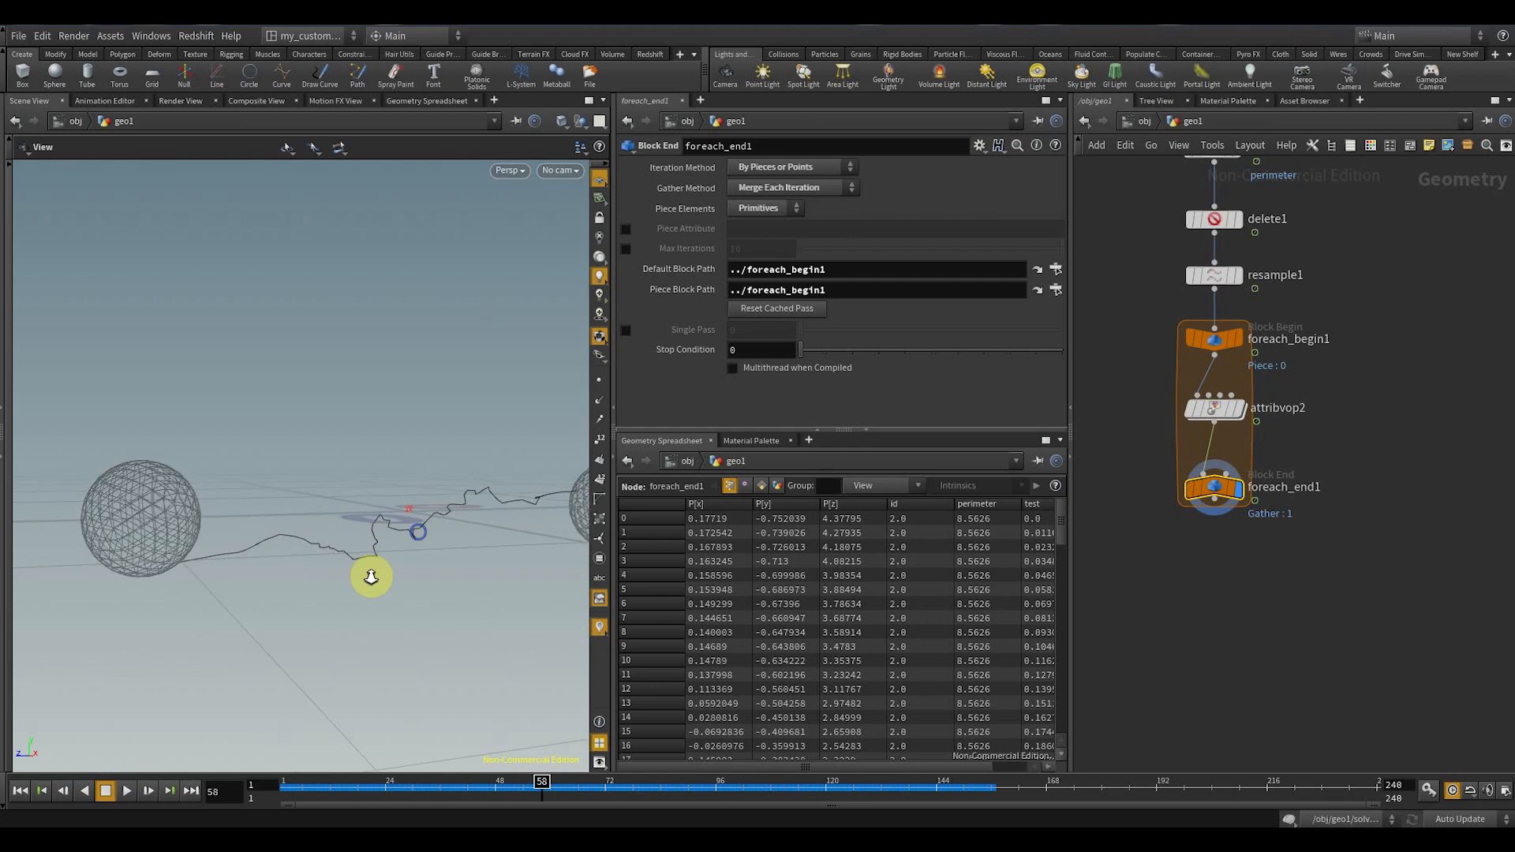
middle_drag(1136, 658, 1143, 626)
key(Tab)
text(polyw)
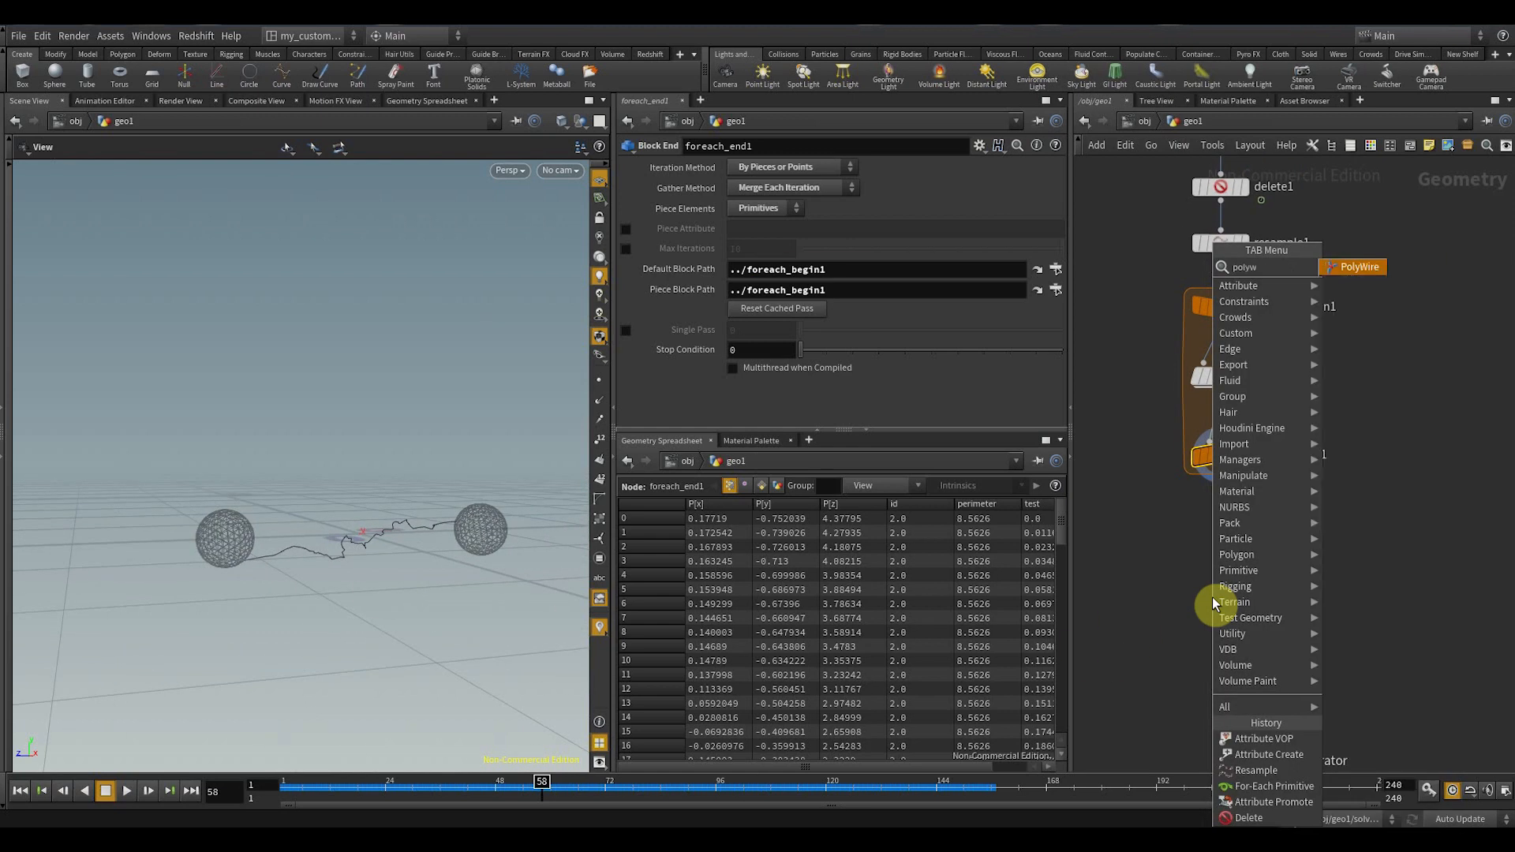
key(Return)
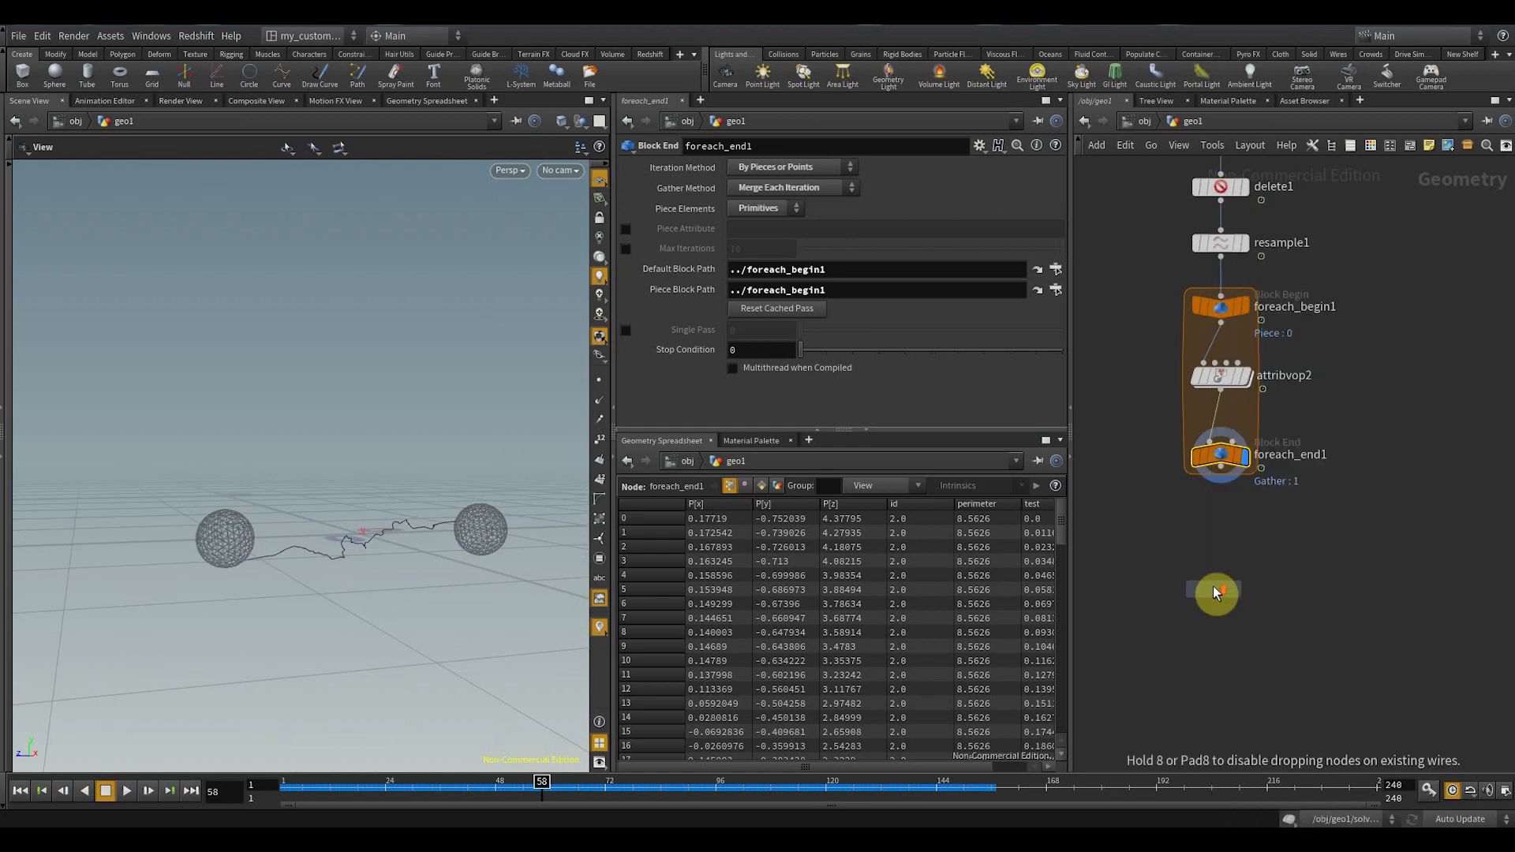
scroll(1213, 586, up, 3)
click(1231, 546)
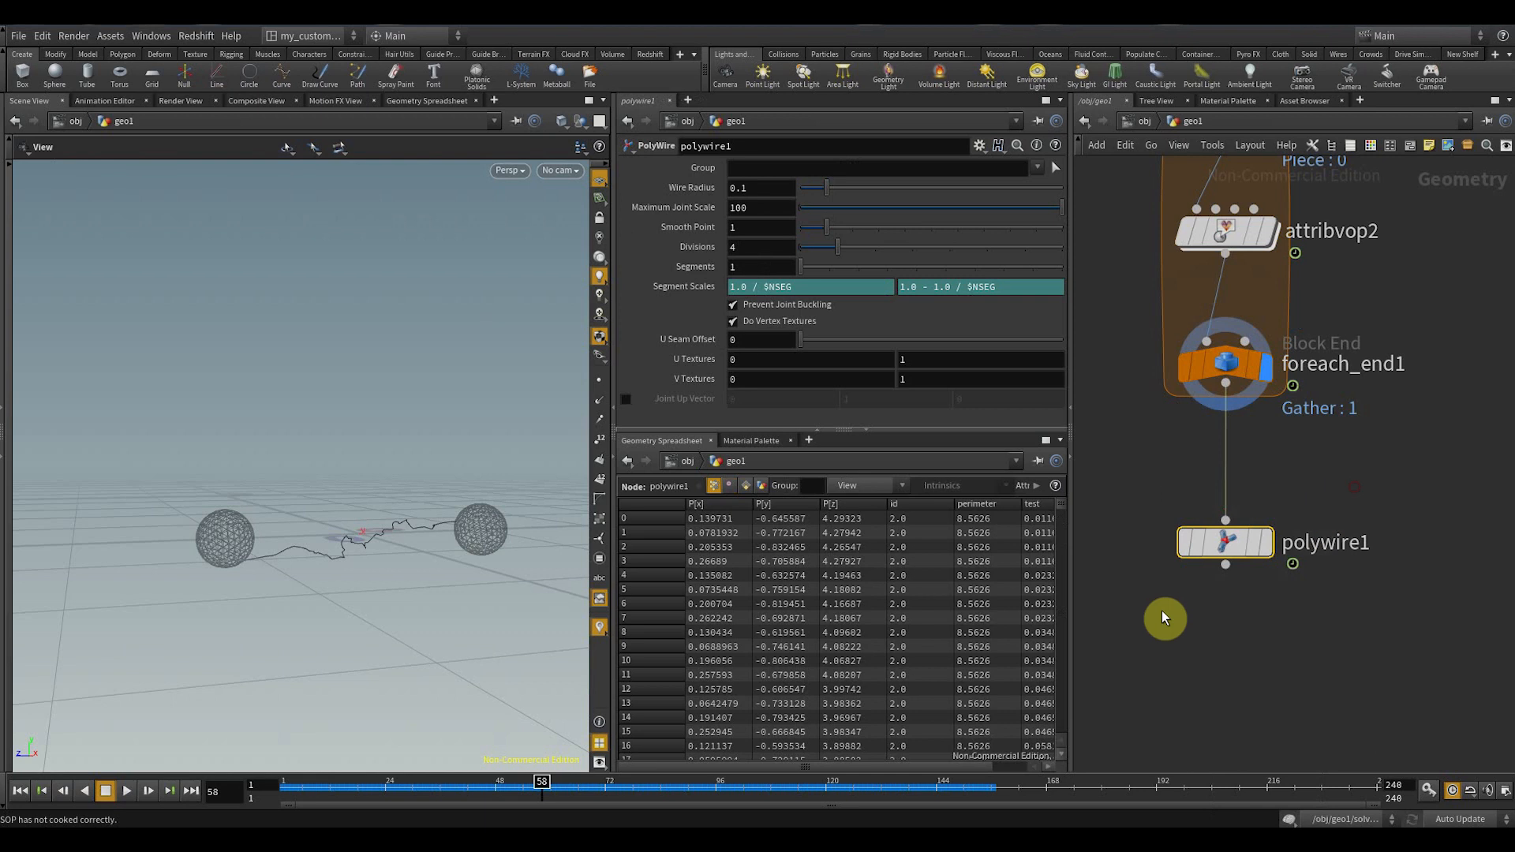
key(r)
- Set polywire1's Divisions to 8 and its Wire Radius to 0.088
scroll(378, 564, up, 5)
drag(396, 577, 480, 480)
drag(855, 247, 978, 252)
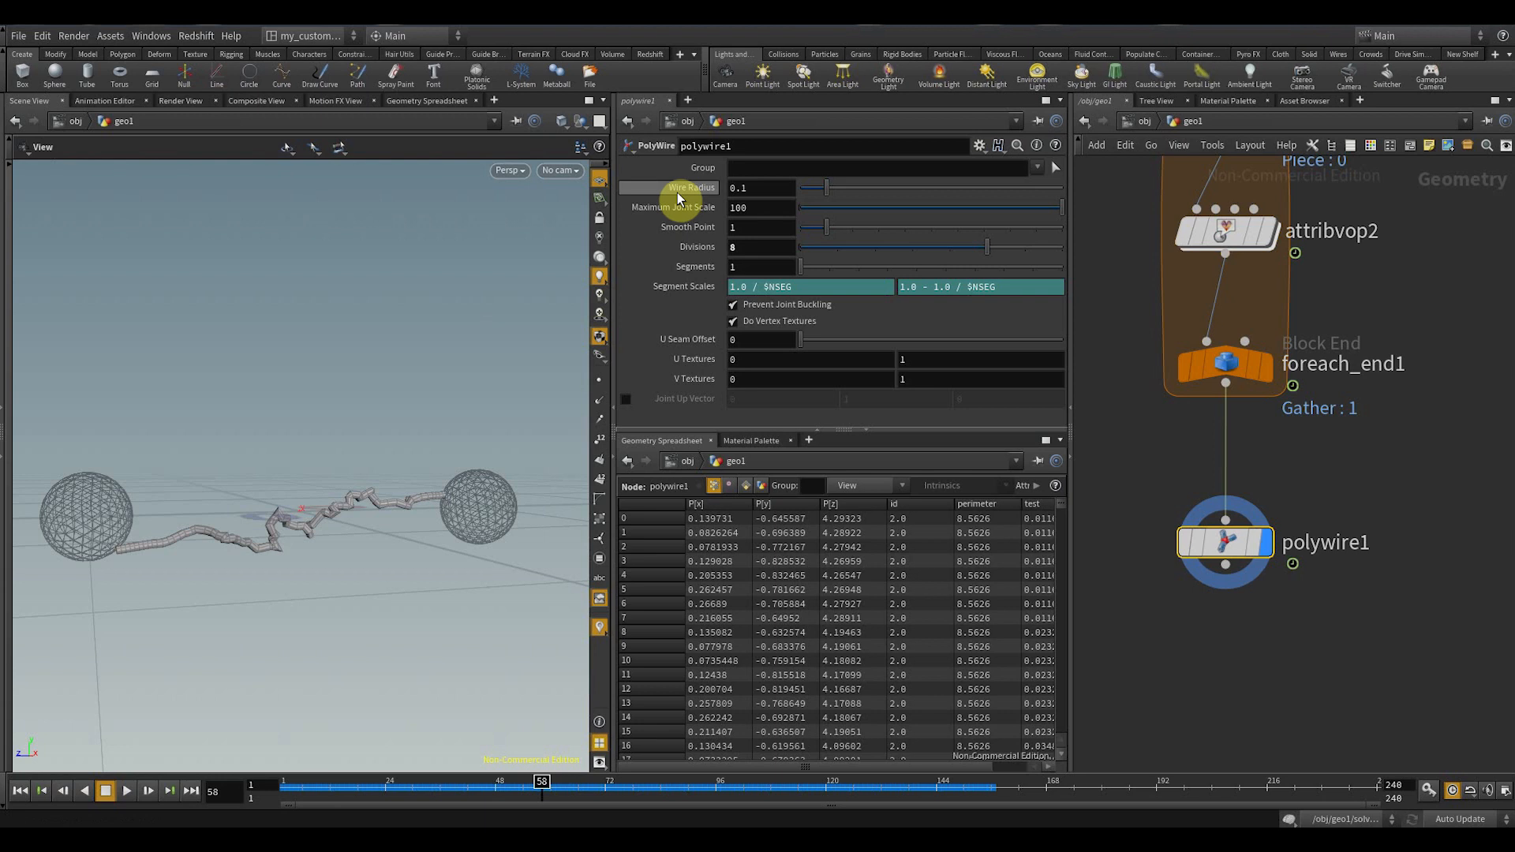
mouse_move(827, 189)
mouse_down()
mouse_move(862, 191)
mouse_move(824, 200)
mouse_up()
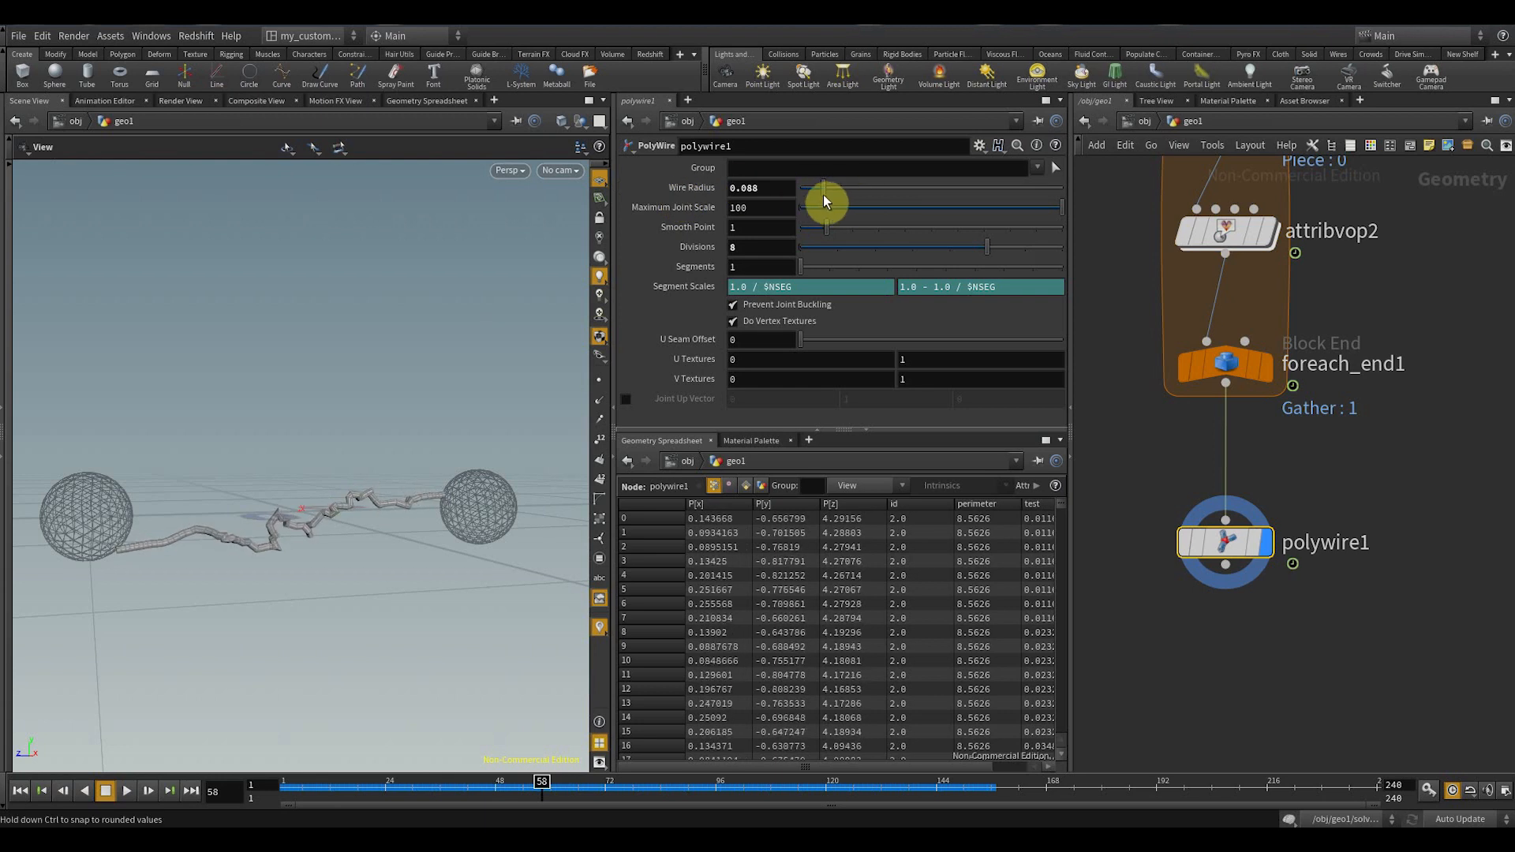
- Go inside attribvop2 and examine ramp1's settings and the divide1 branch that feeds it
middle_drag(1375, 359, 1345, 516)
double_click(1205, 348)
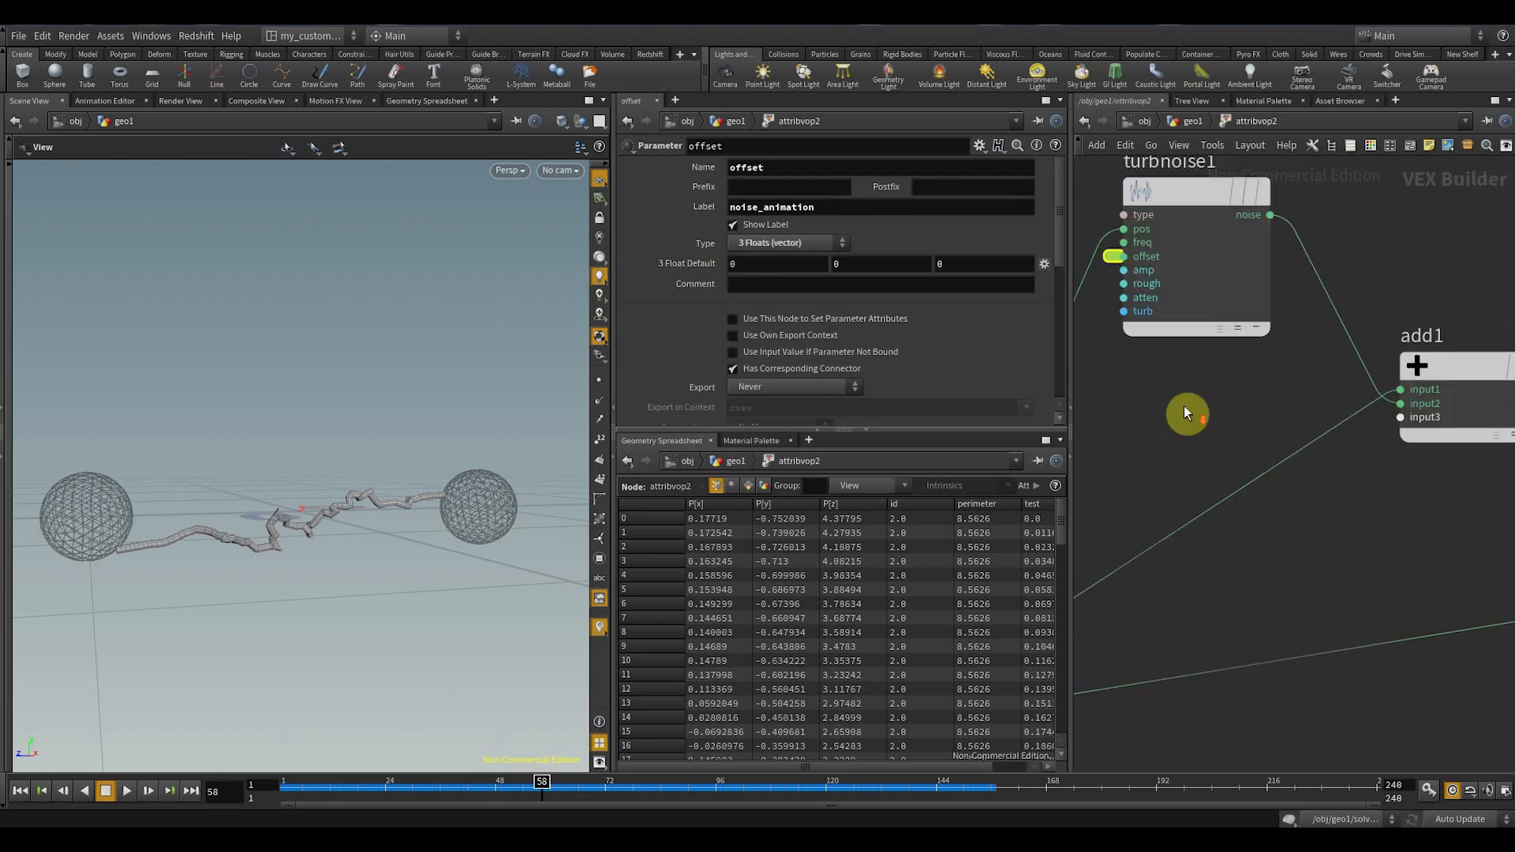
scroll(1185, 410, down, 7)
middle_drag(1227, 548, 1261, 419)
scroll(1315, 422, up, 3)
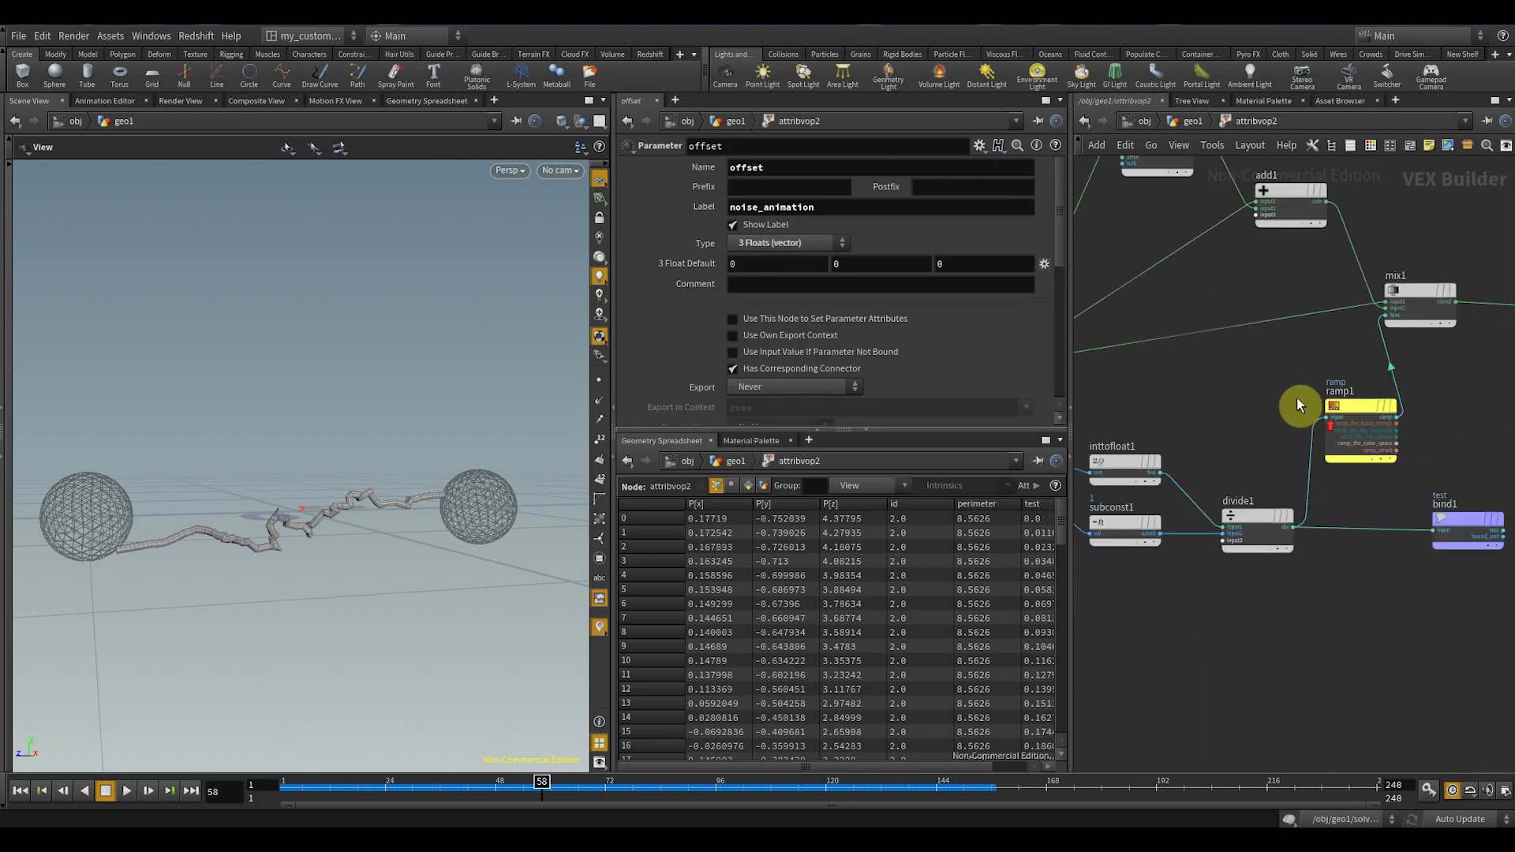
drag(1297, 404, 1451, 424)
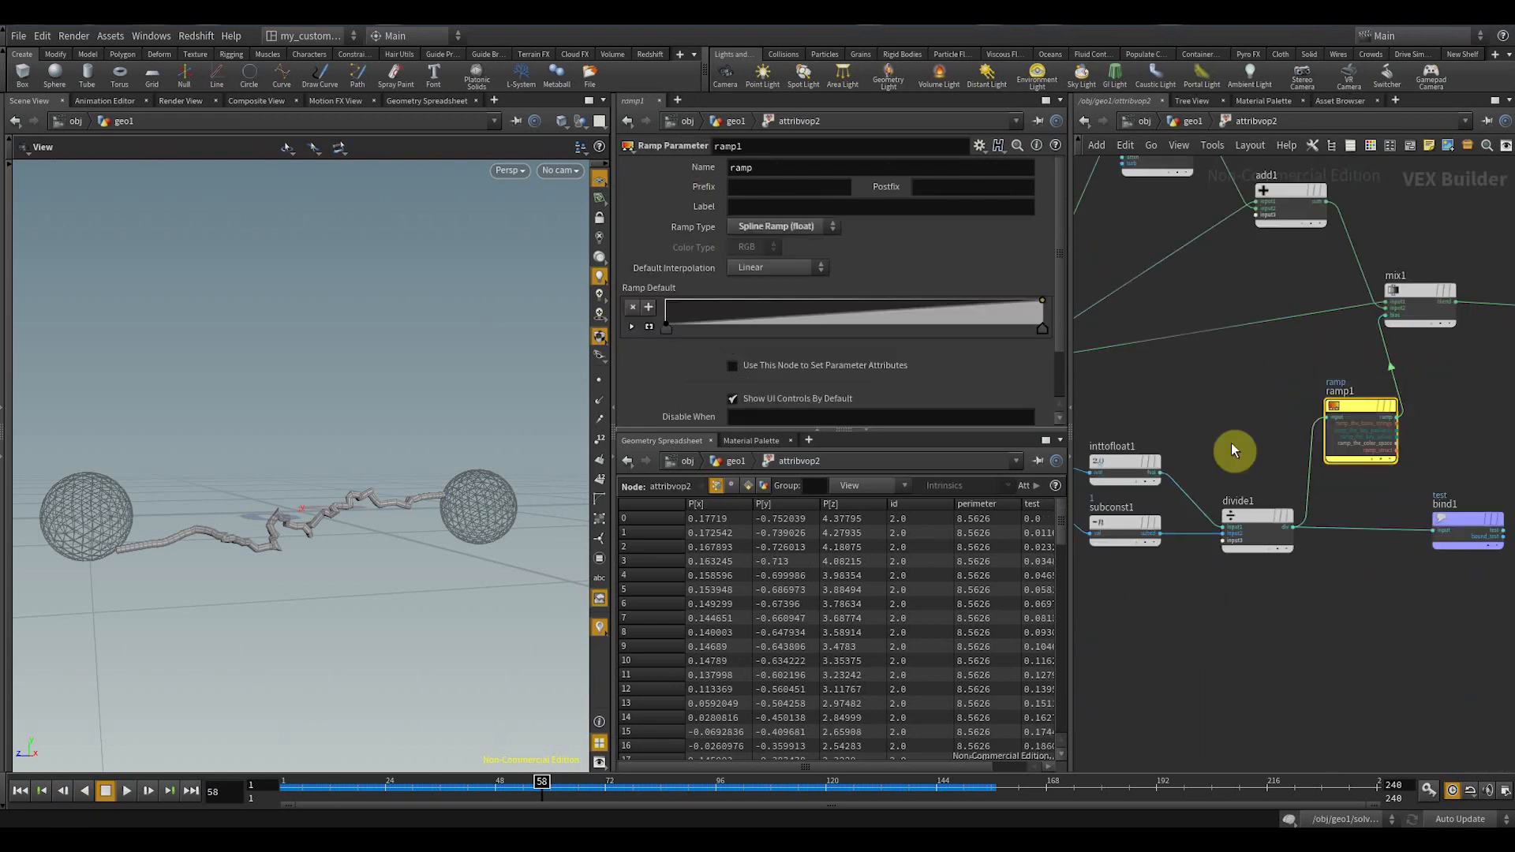
middle_drag(1264, 462, 1285, 386)
middle_drag(1335, 555, 1323, 484)
middle_drag(1221, 480, 1313, 490)
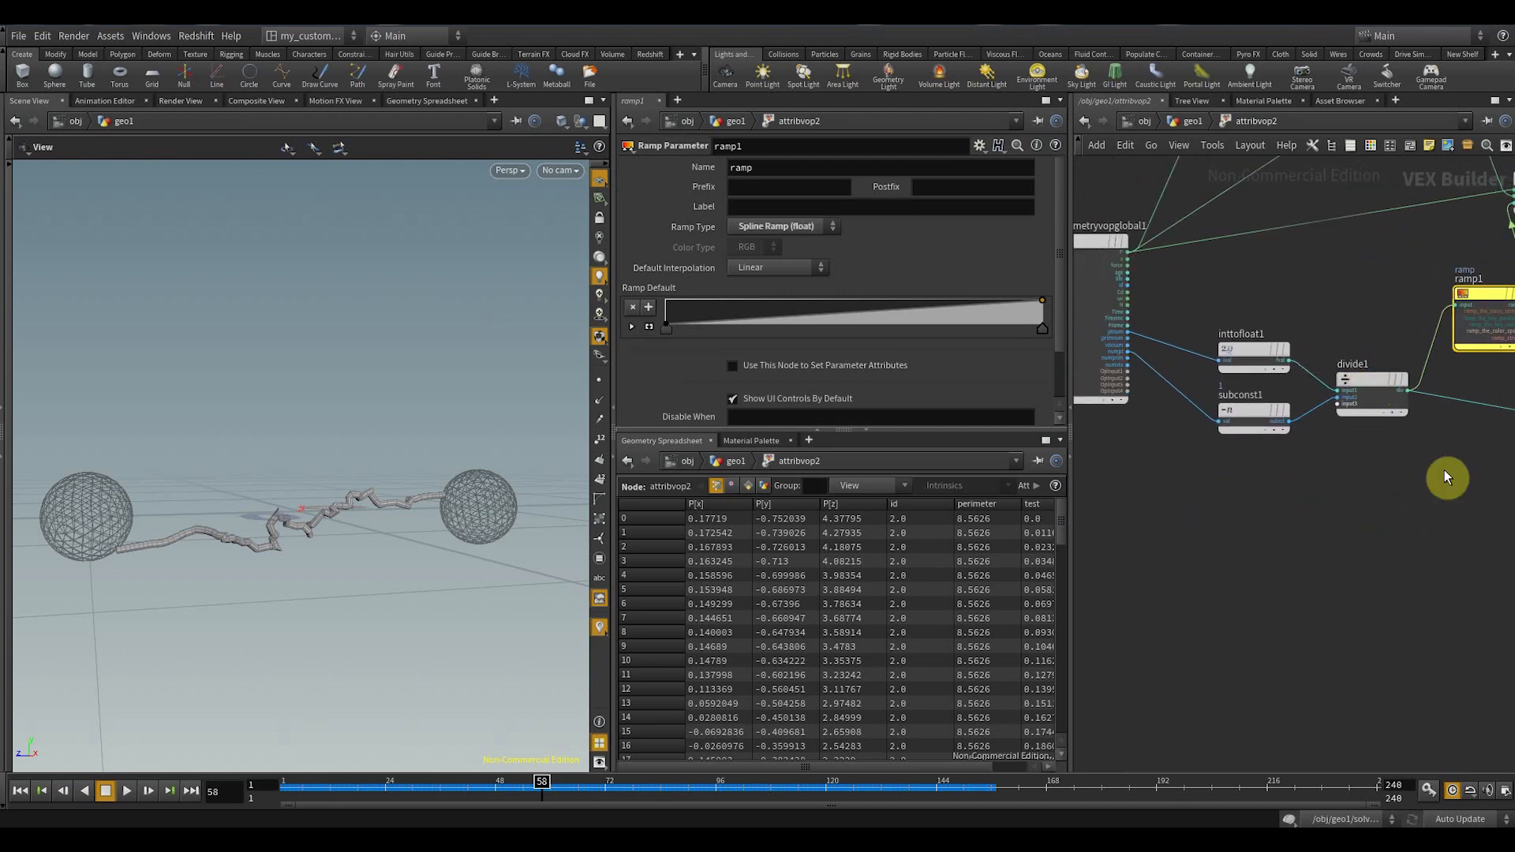
- Add a second Ramp Parameter node below bind1 in the attribvop2 network
middle_drag(1444, 474, 1331, 477)
key(Tab)
text(ra)
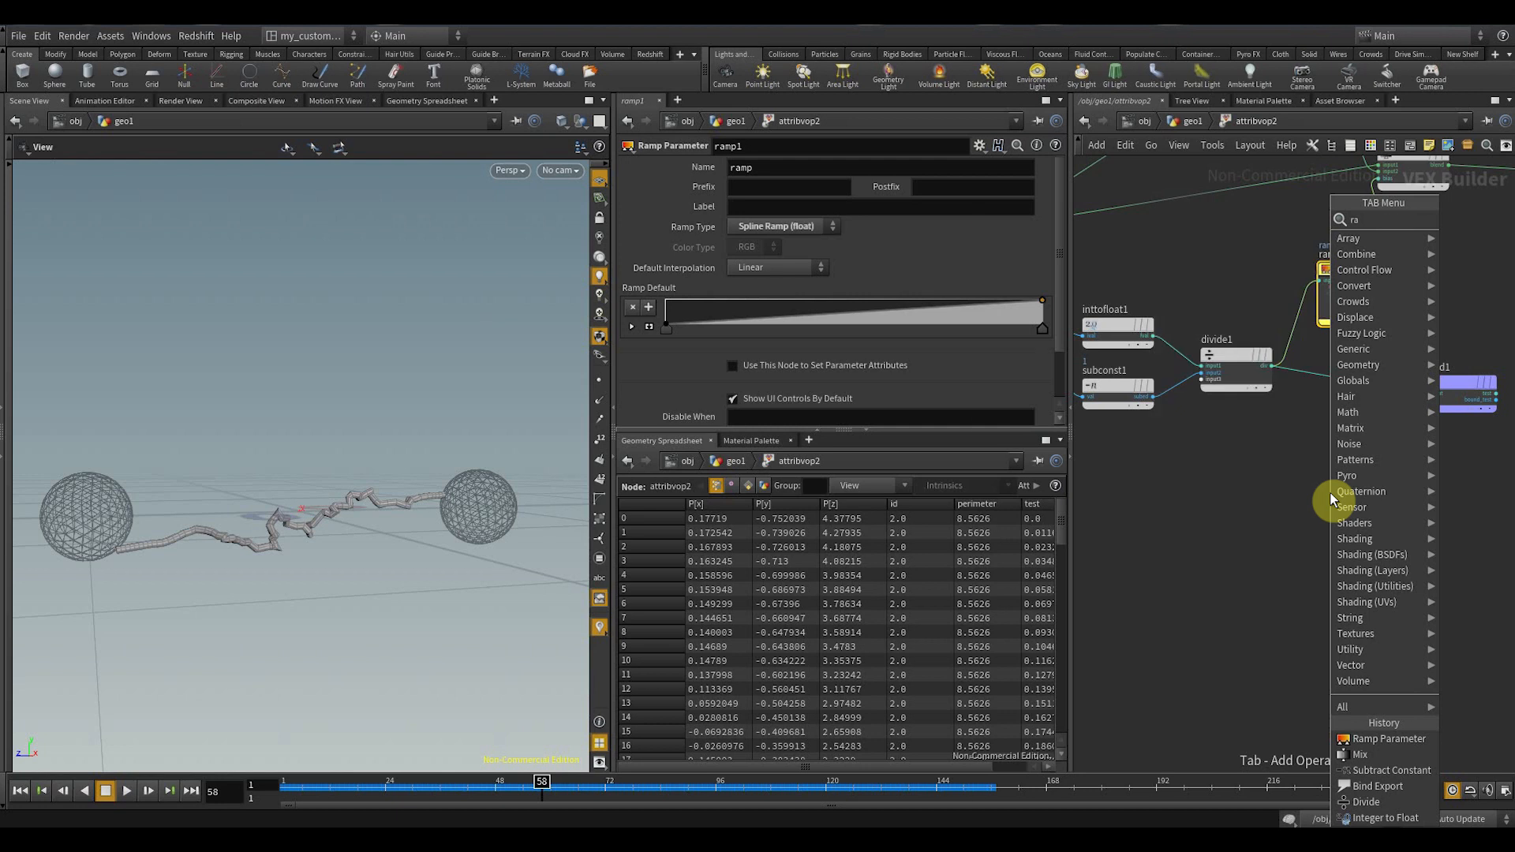
text(mp)
key(Down)
key(Down)
key(Return)
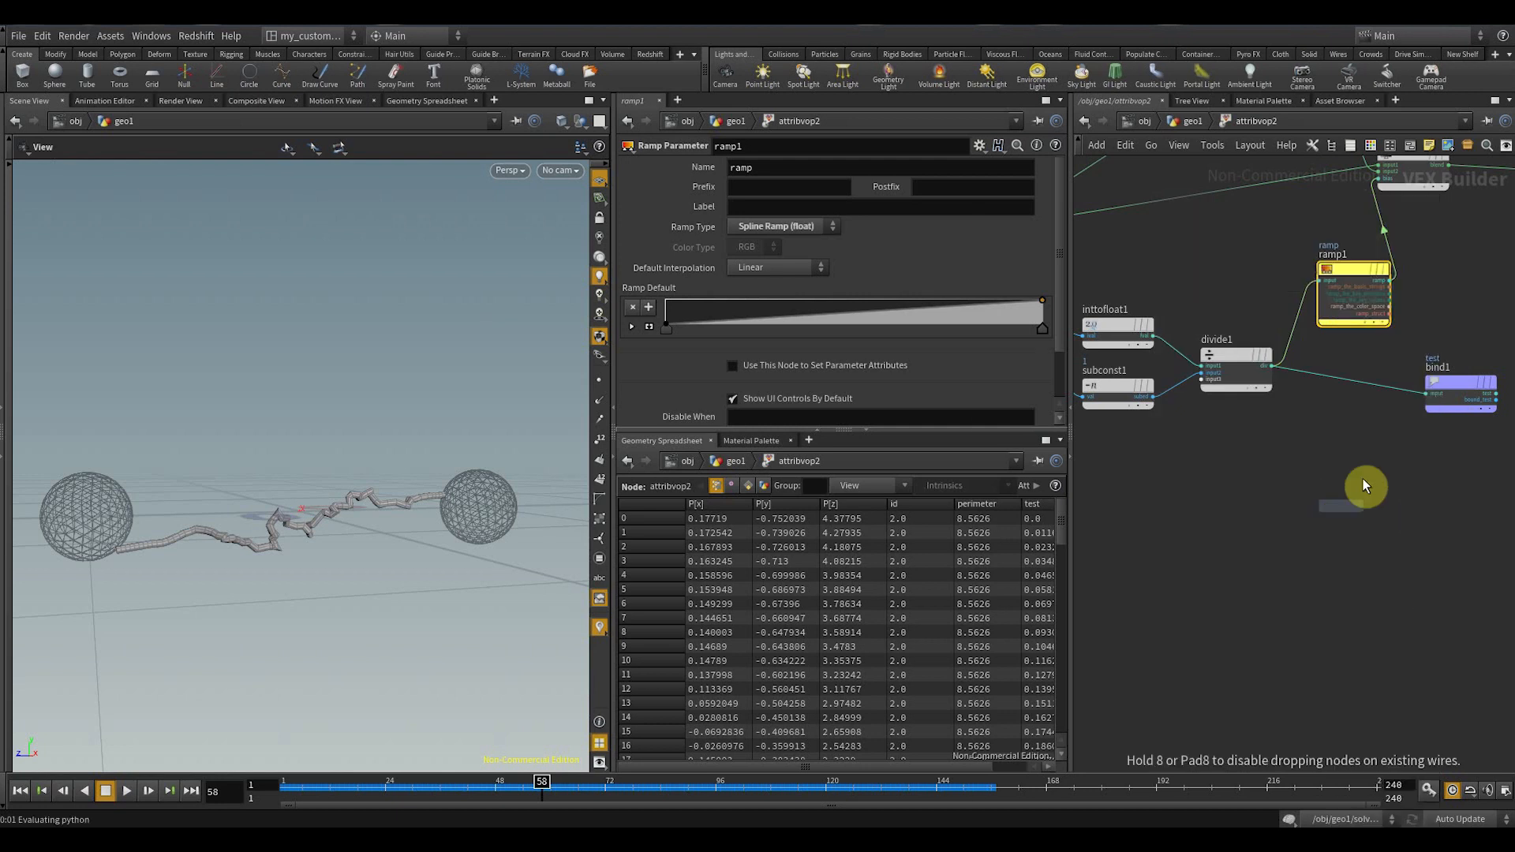
click(1354, 466)
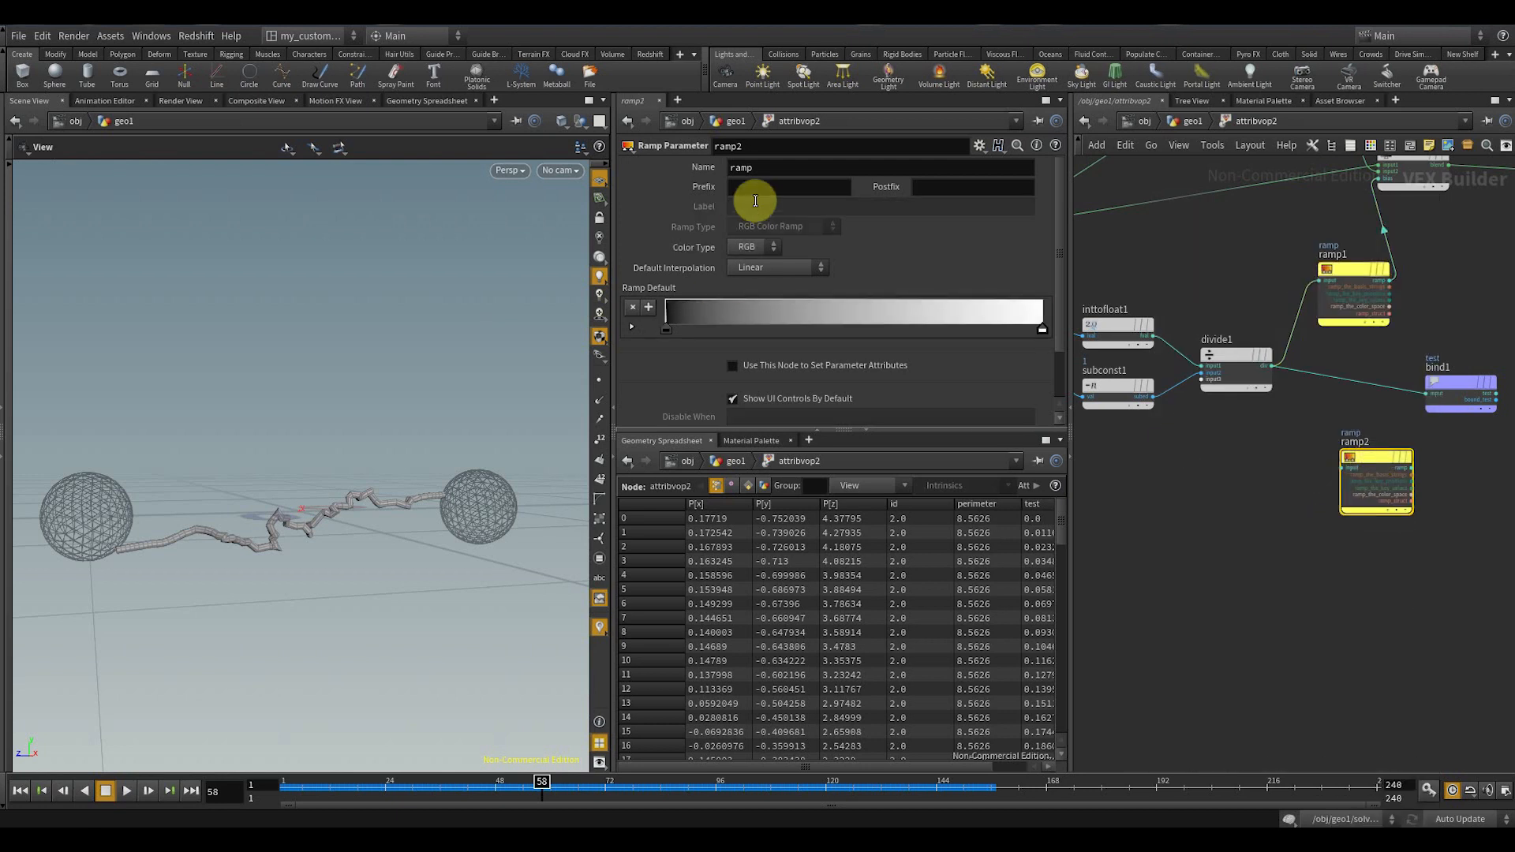
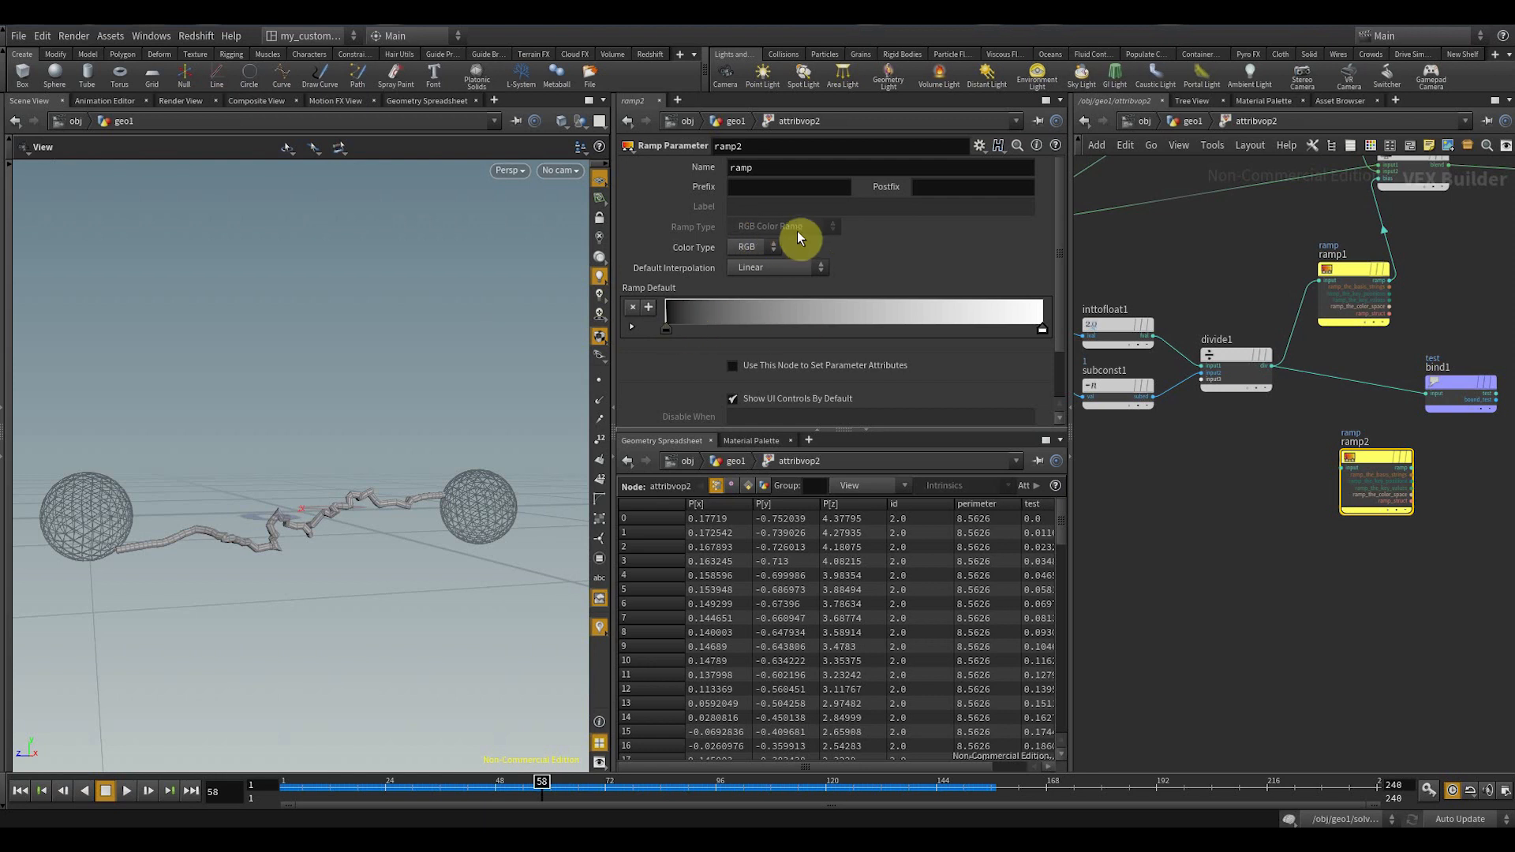
- Name ramp2's parameter width_curve and set its ramp type to Spline Ramp (float)
click(785, 167)
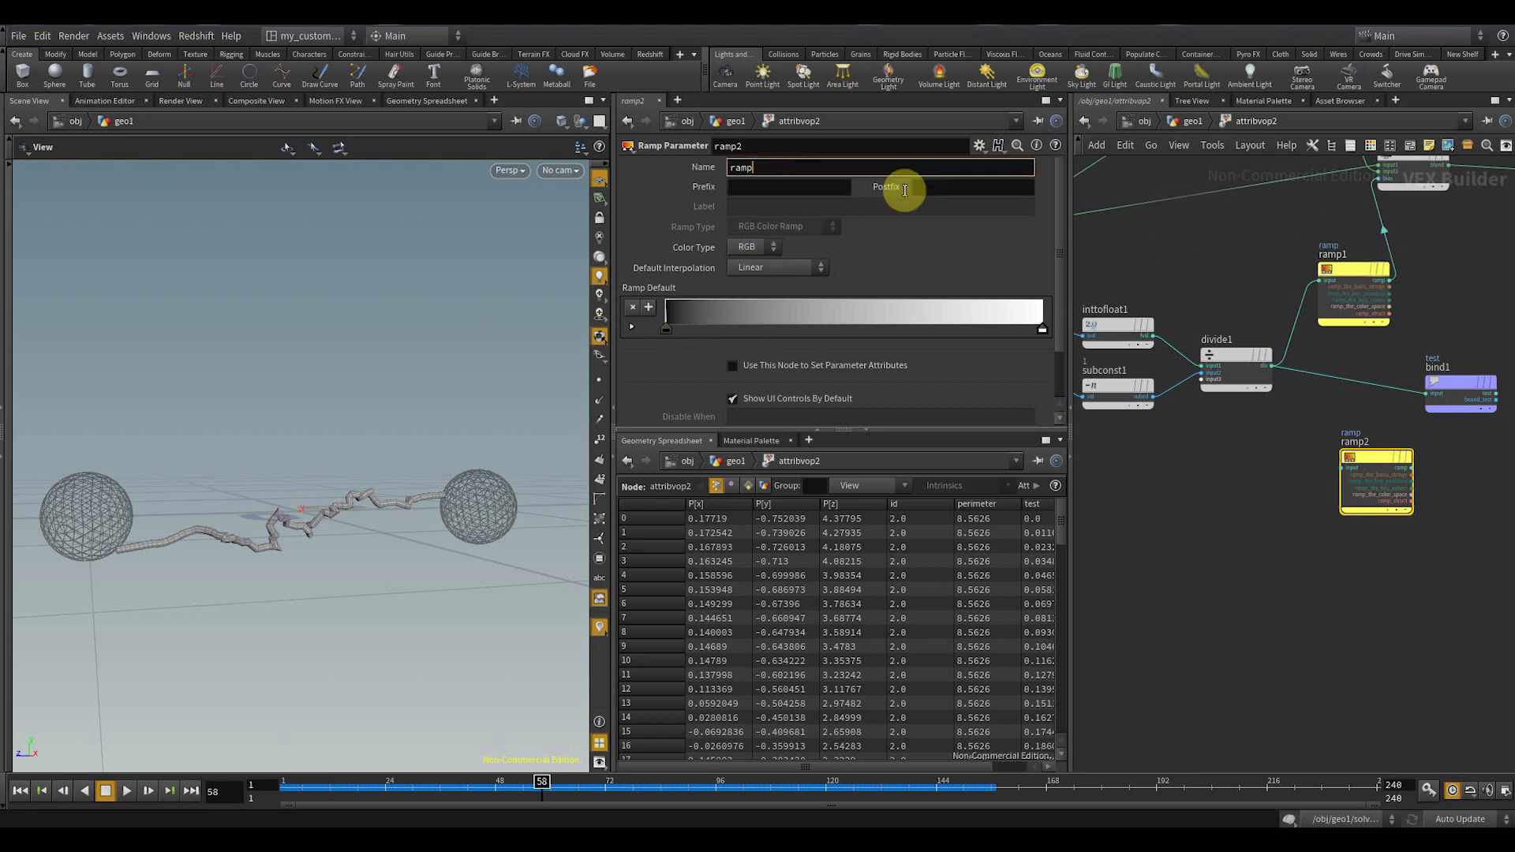
drag(1260, 239, 1472, 300)
drag(1261, 448, 1487, 507)
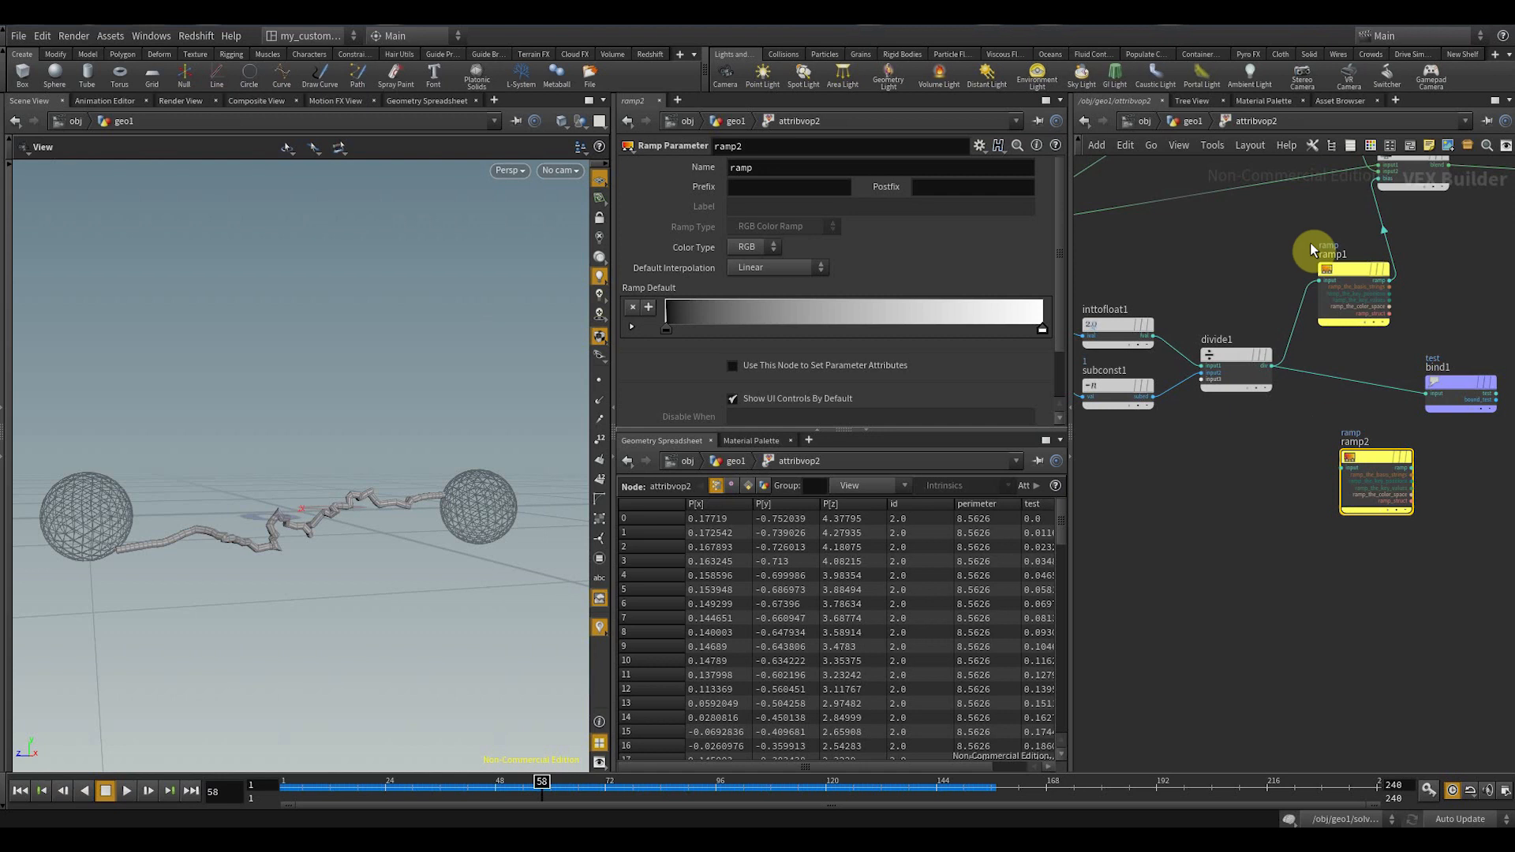
click(793, 169)
drag(793, 171, 679, 172)
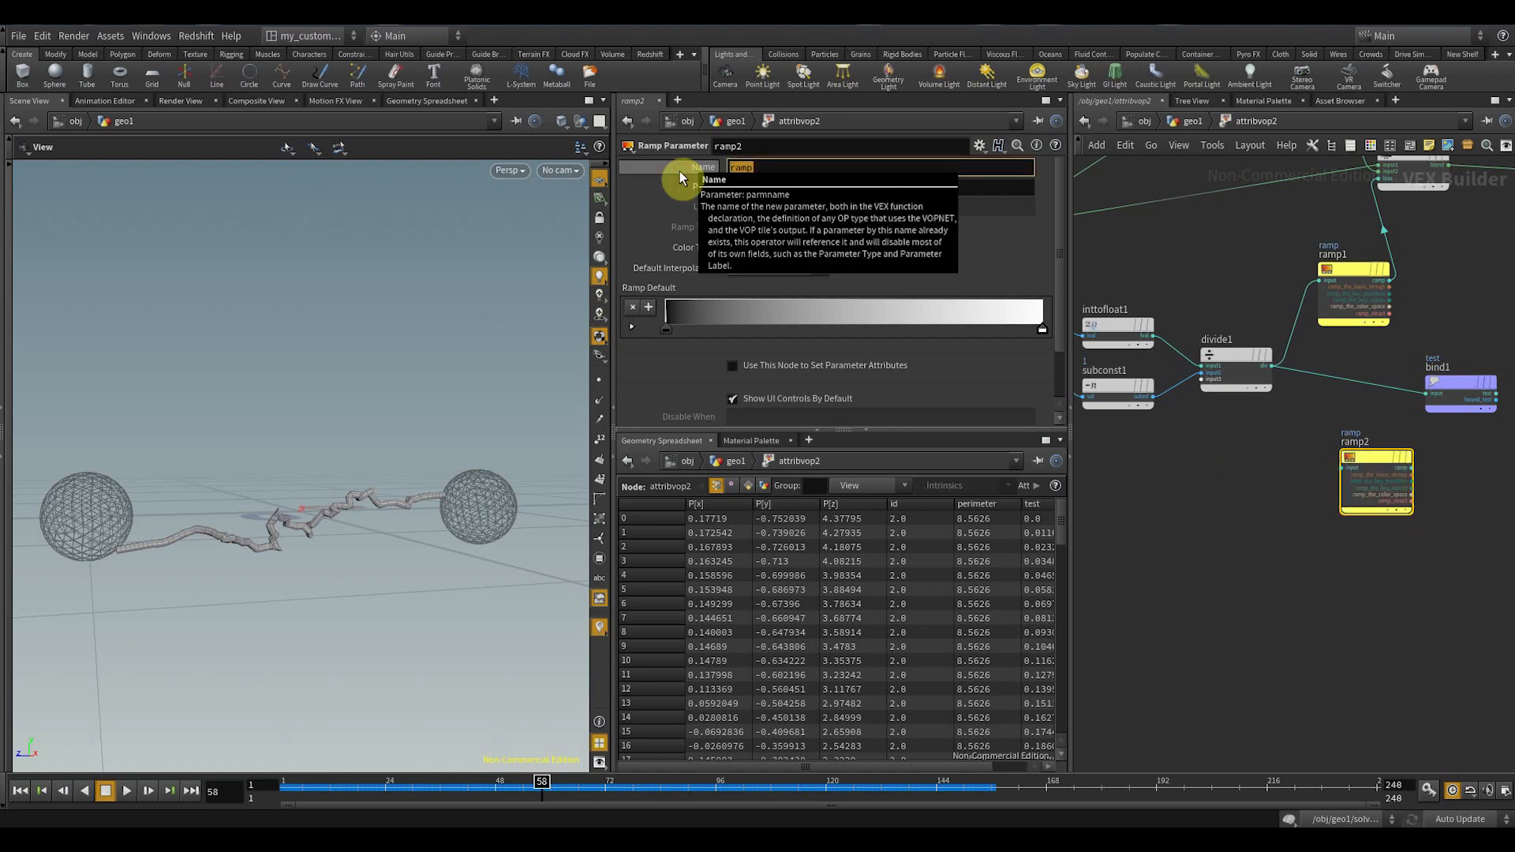
text(width_curve)
key(Return)
click(798, 228)
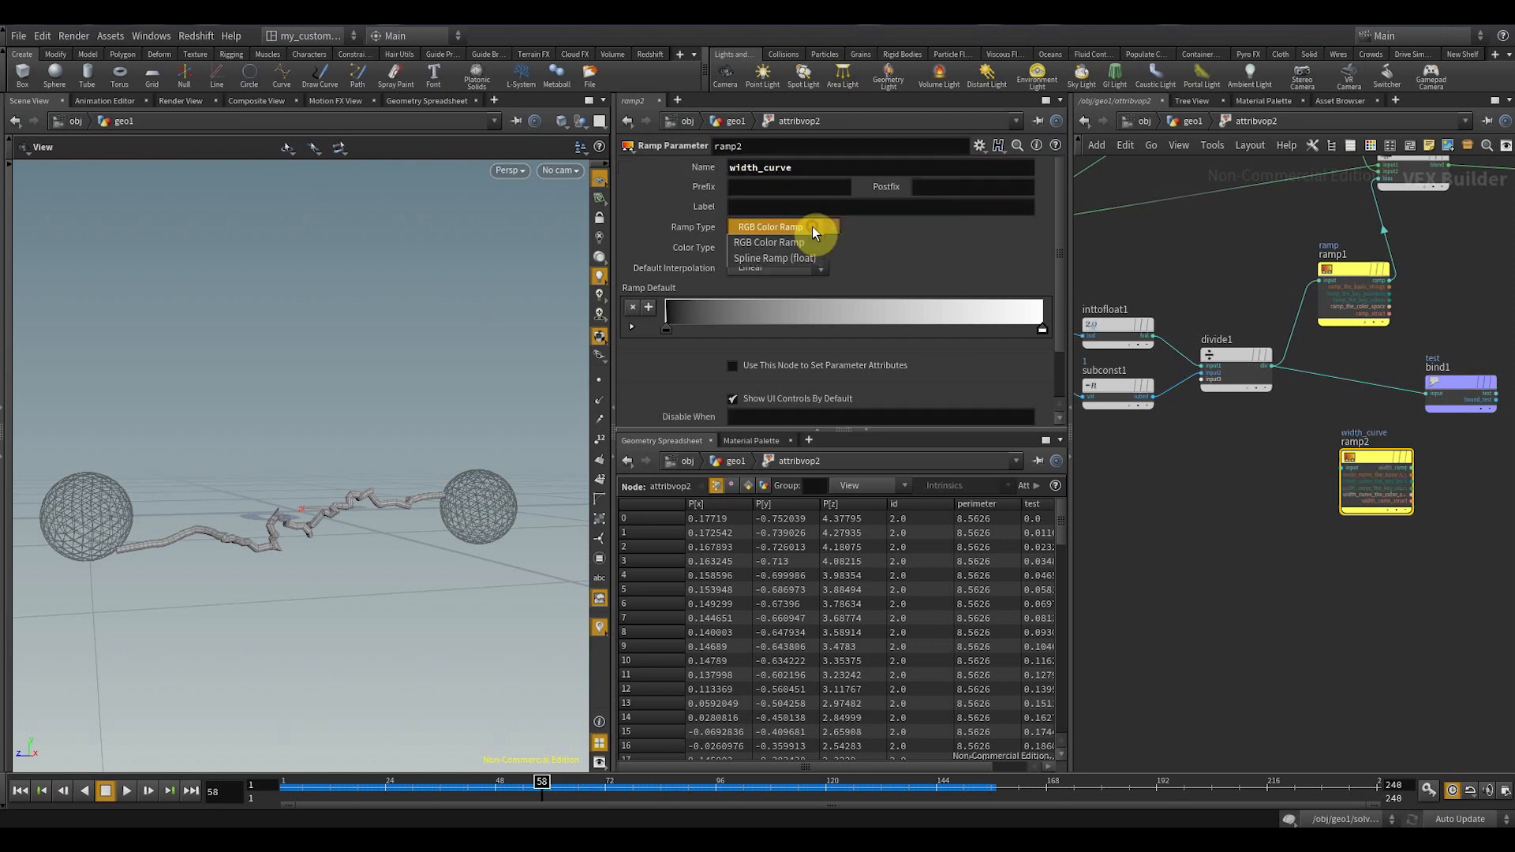
click(812, 264)
- Connect divide1's output to ramp2's input and move ramp2 slightly lower in the network
middle_drag(1348, 599, 1169, 501)
scroll(1205, 385, up, 3)
drag(1194, 356, 1327, 491)
drag(1331, 484, 1335, 566)
middle_drag(1496, 553, 1332, 502)
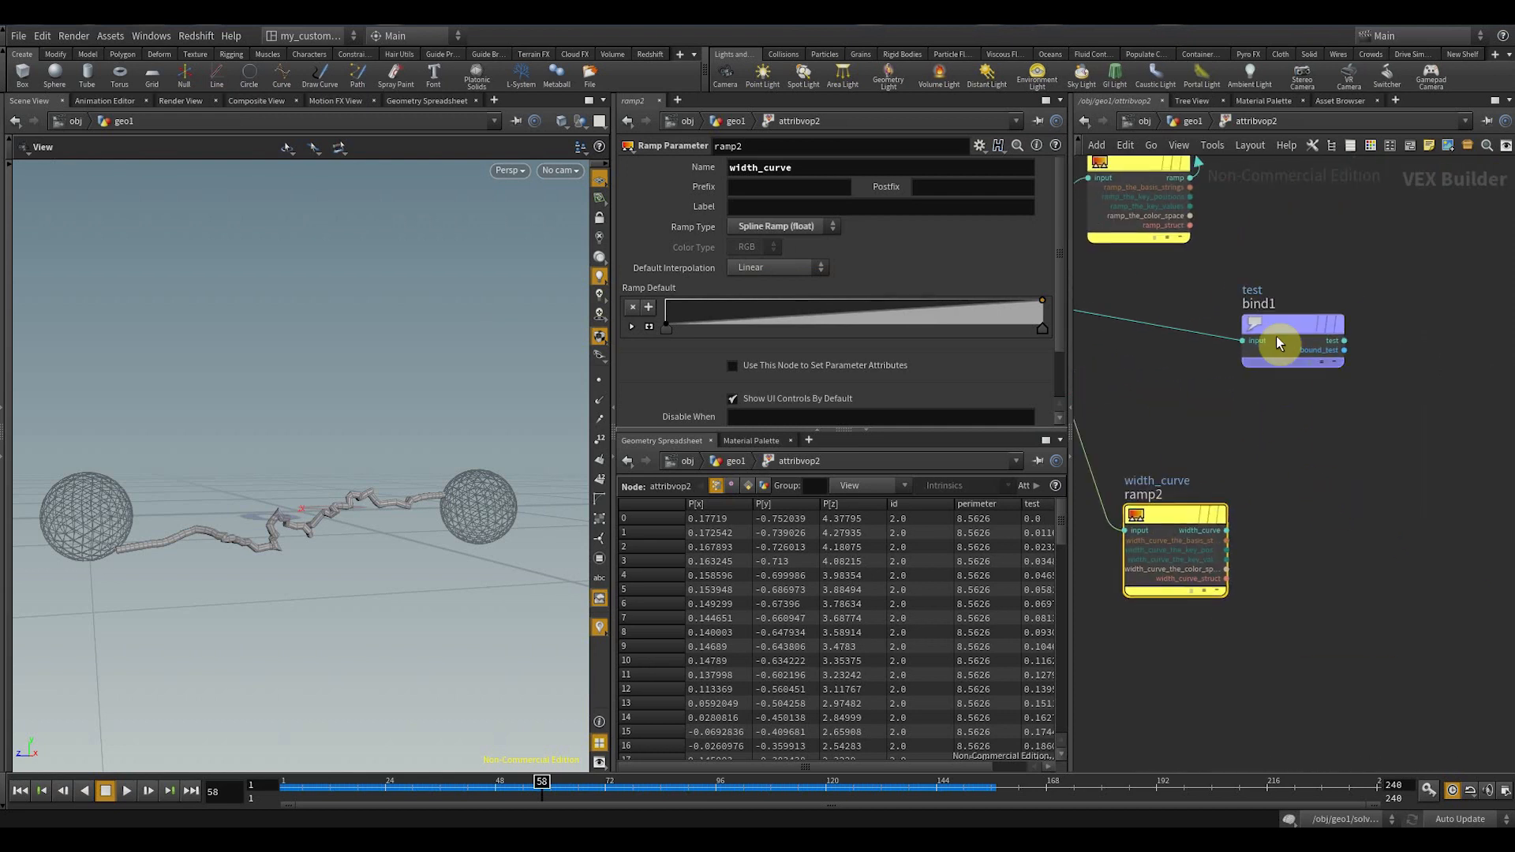
- Move bind1 beside ramp2 and connect ramp2's width_curve output to bind1's input
drag(1276, 336, 1372, 452)
scroll(1344, 577, up, 2)
middle_drag(1373, 552, 1313, 584)
drag(1163, 558, 1285, 541)
- Change the attribute name exported by bind1 to width
drag(772, 164, 604, 187)
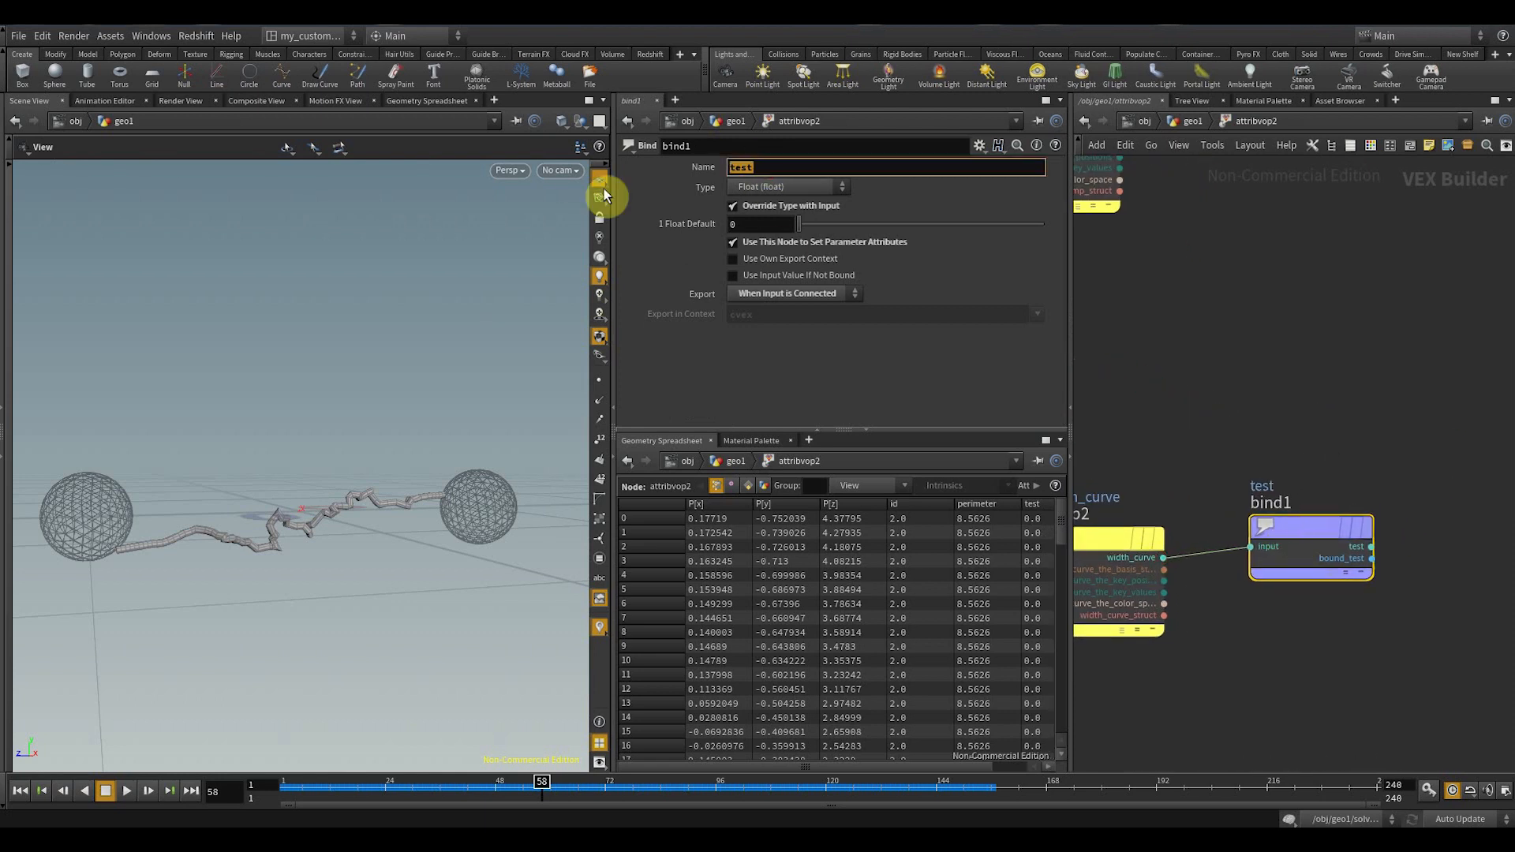
text(width)
key(Return)
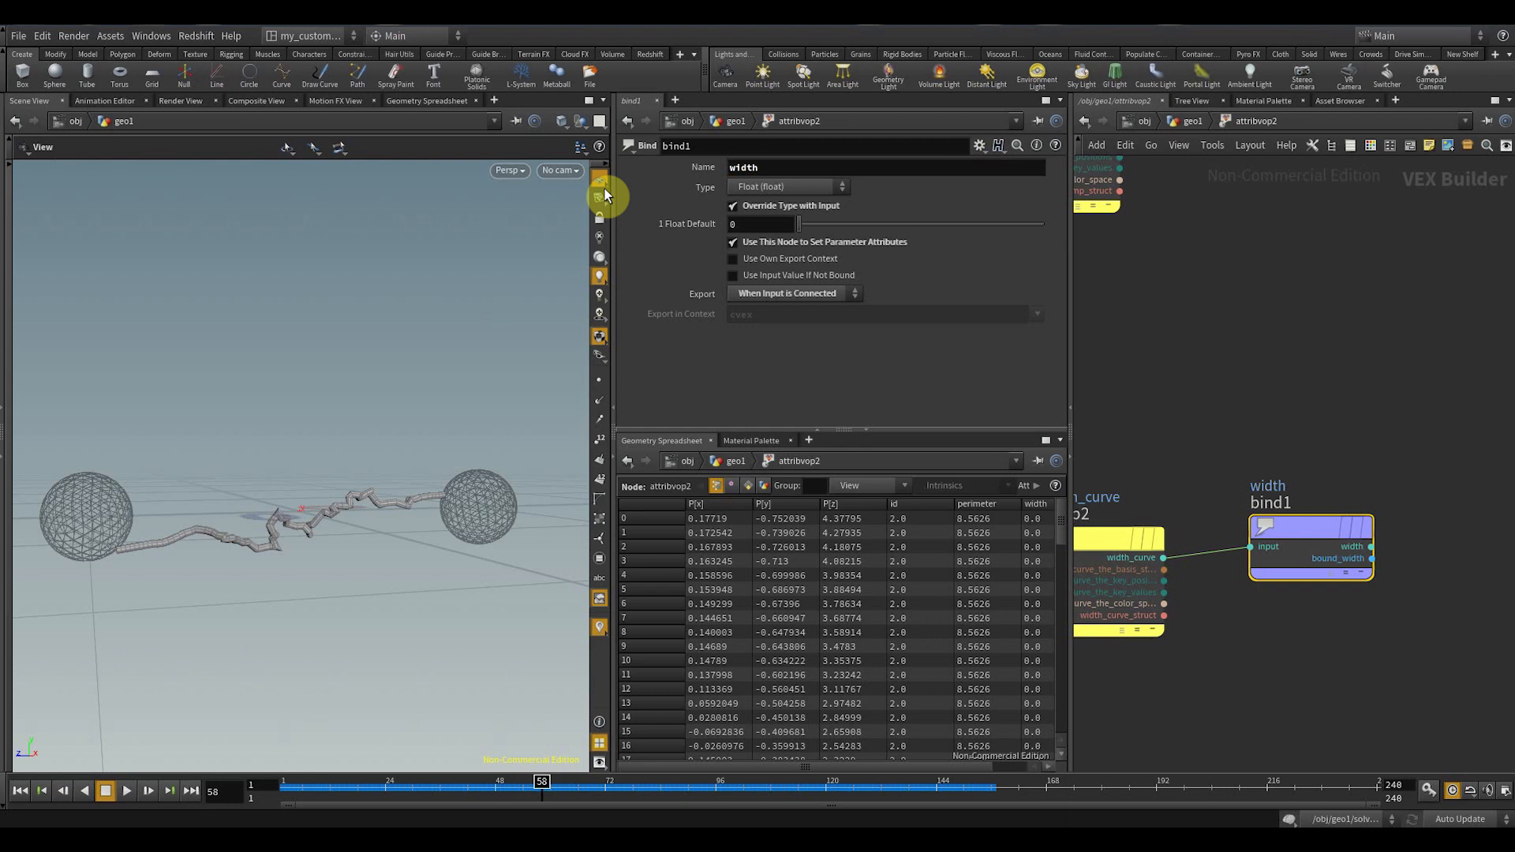
- Move bind1 farther away from ramp2 inside attribvop2 to make room between the two nodes
drag(1311, 524, 1310, 536)
middle_drag(1178, 467, 1420, 456)
scroll(1359, 450, down, 2)
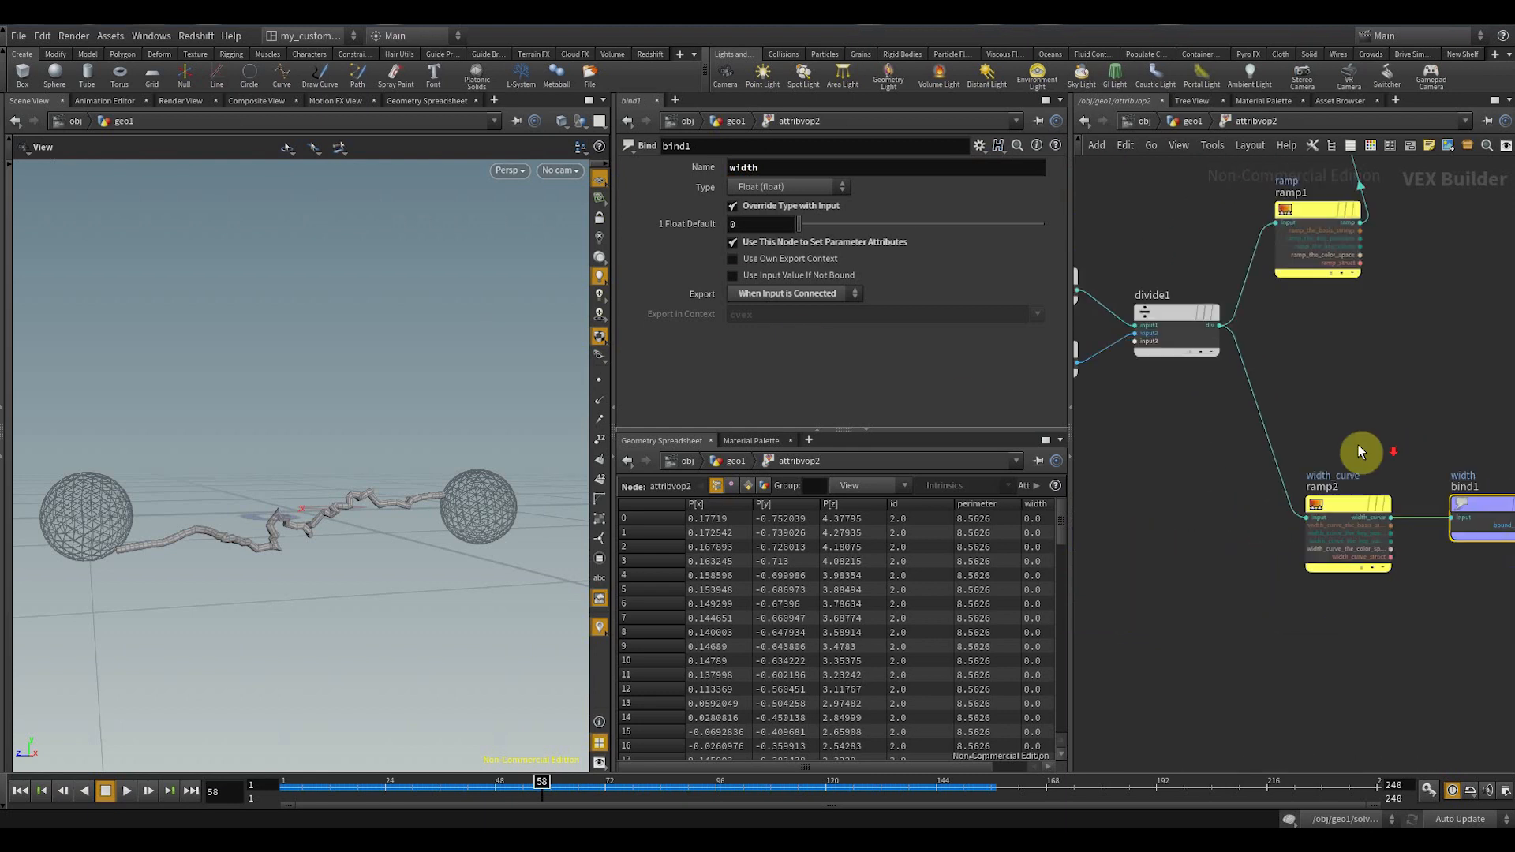
click(1189, 121)
double_click(1187, 353)
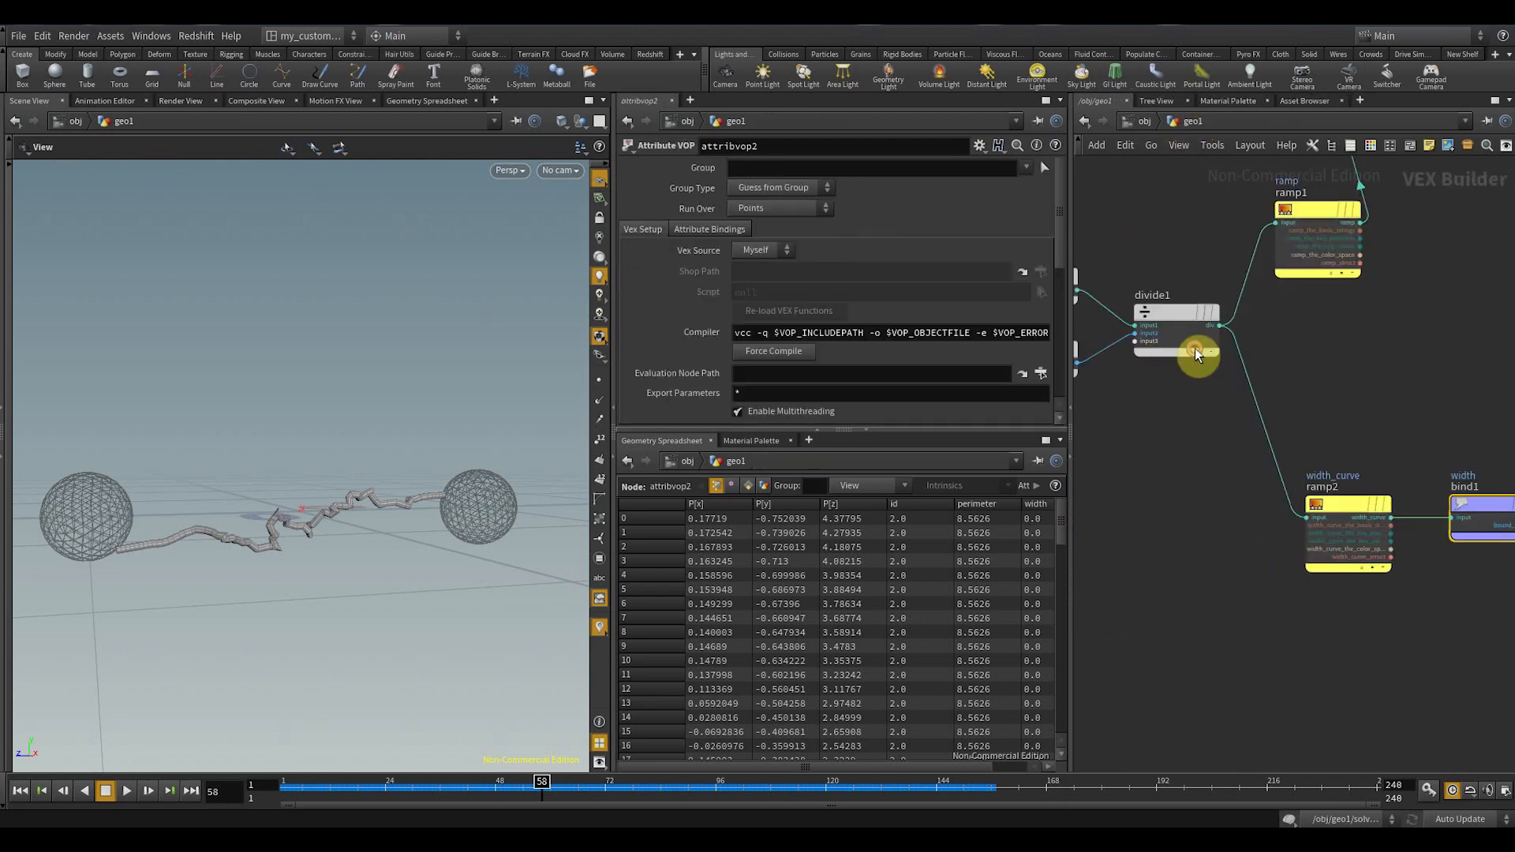
middle_drag(1227, 562, 1213, 558)
middle_drag(1428, 597, 1212, 558)
drag(1270, 468, 1423, 468)
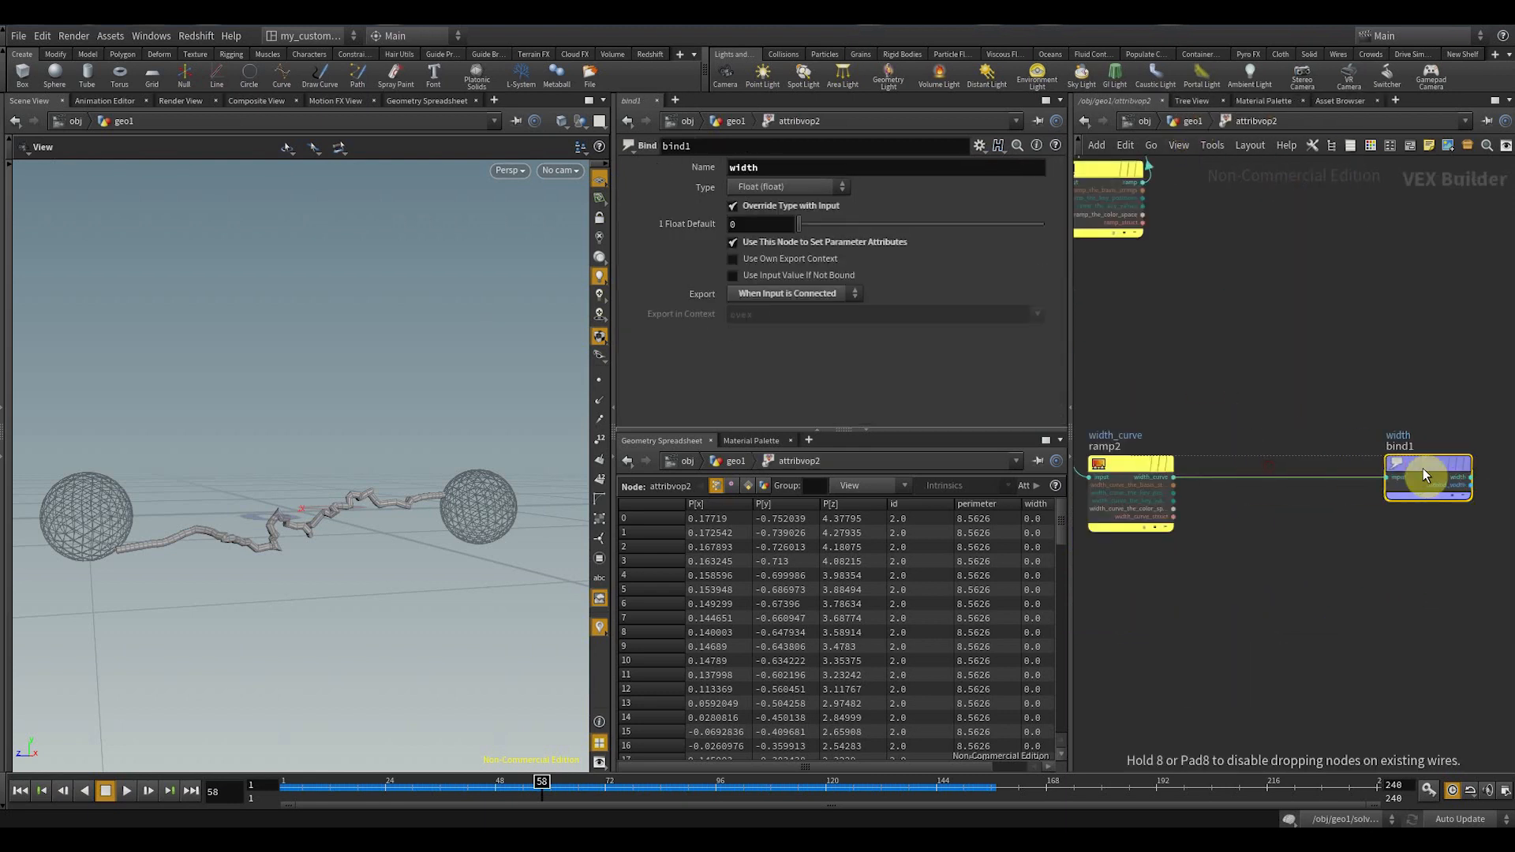
- Insert a Multiply node into the connection between ramp2's width_curve output and bind1
right_click(1257, 550)
text(mul)
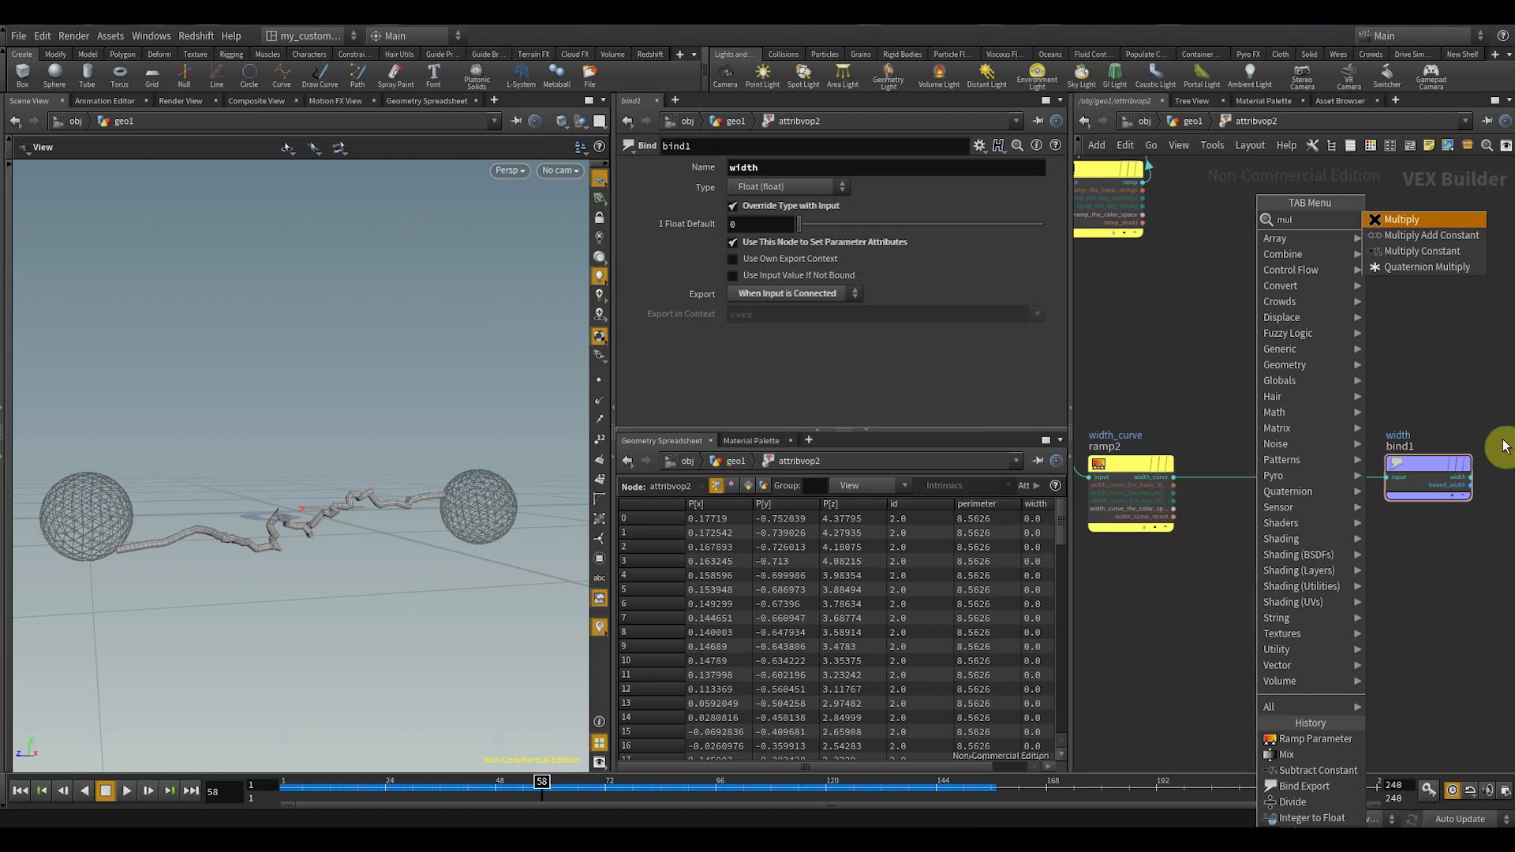
click(1406, 221)
scroll(1281, 467, up, 3)
click(1281, 478)
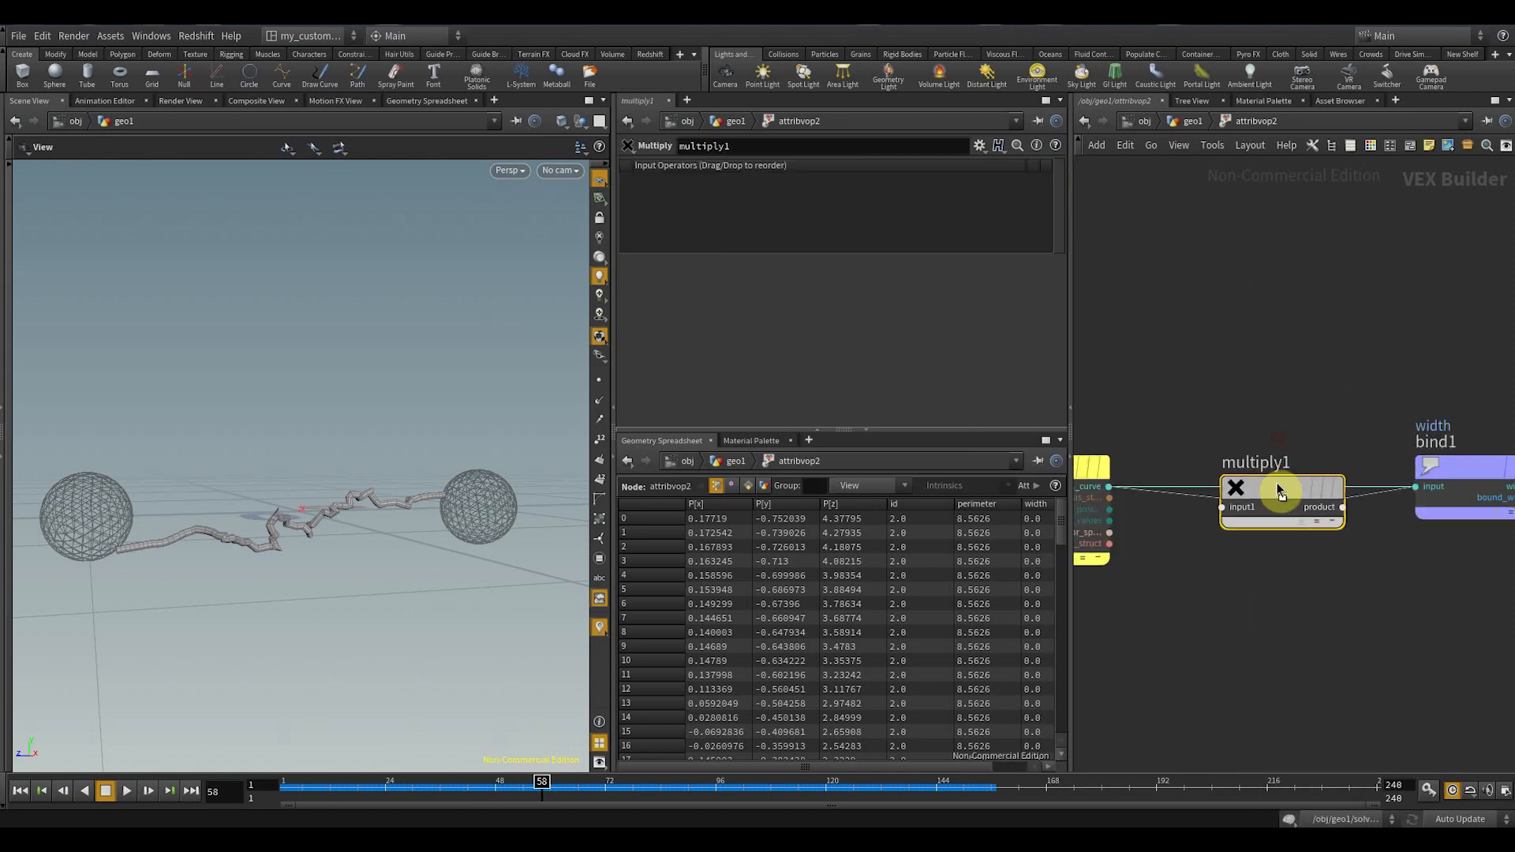
right_click(1221, 513)
click(1204, 549)
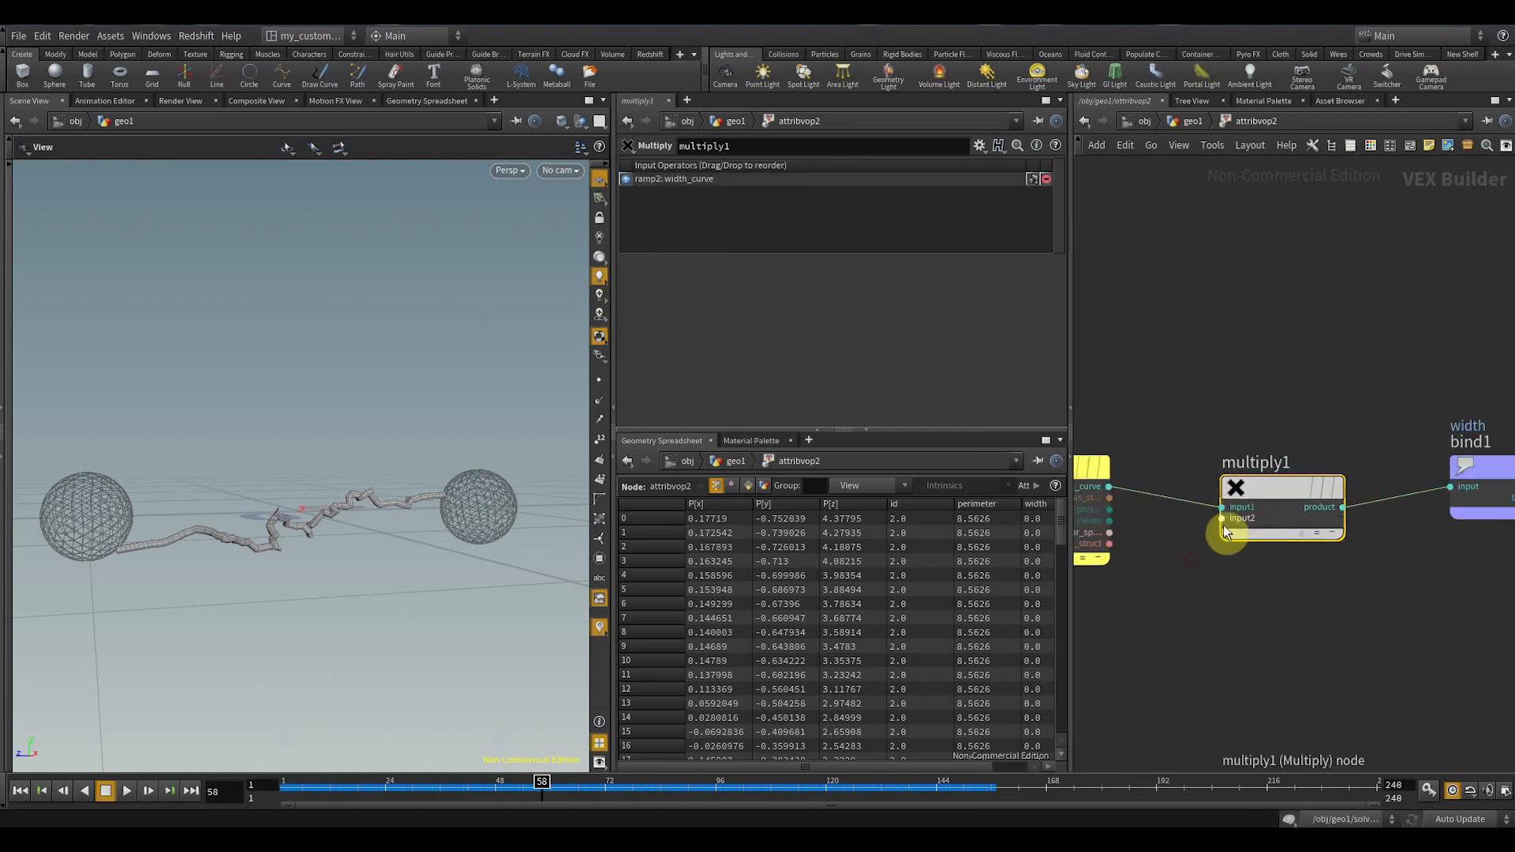
- Promote multiply1's second input to a parameter and label it "global width multiplier"
right_click(1222, 519)
click(1263, 528)
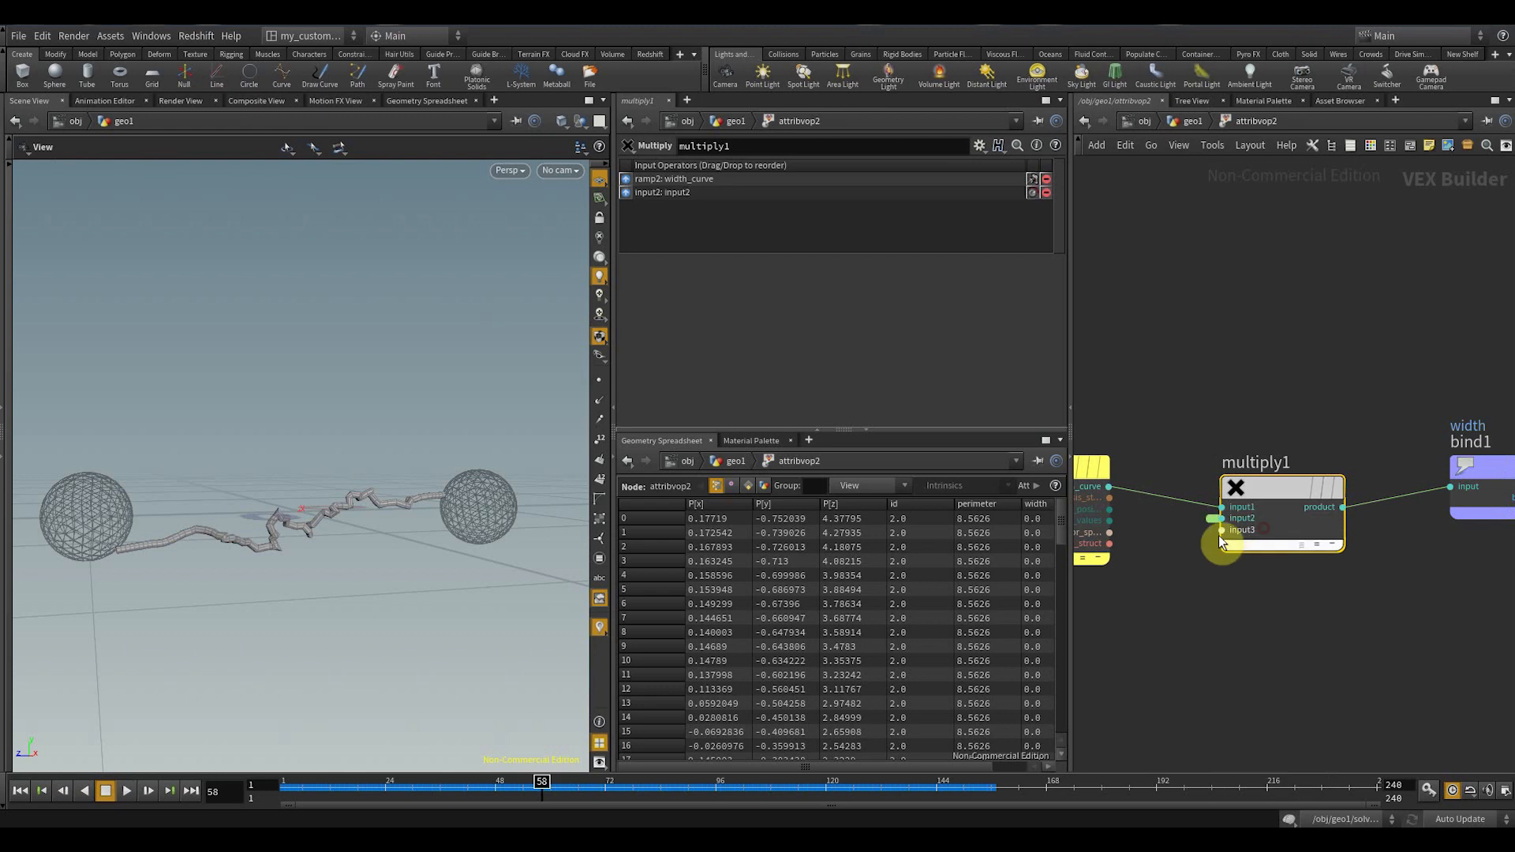
click(1213, 518)
click(807, 207)
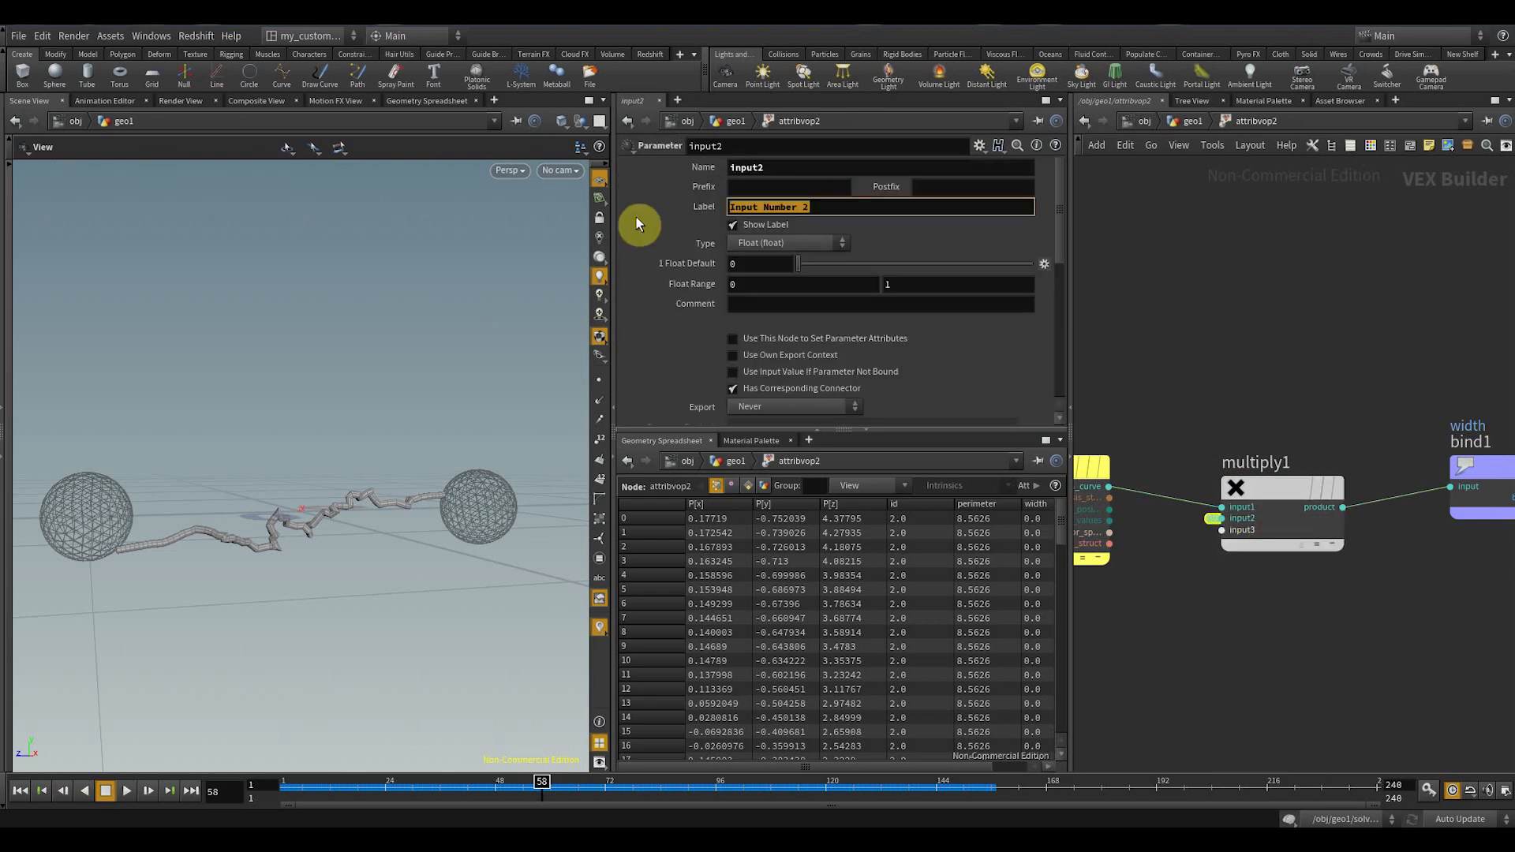
text(global width multiplier)
key(Return)
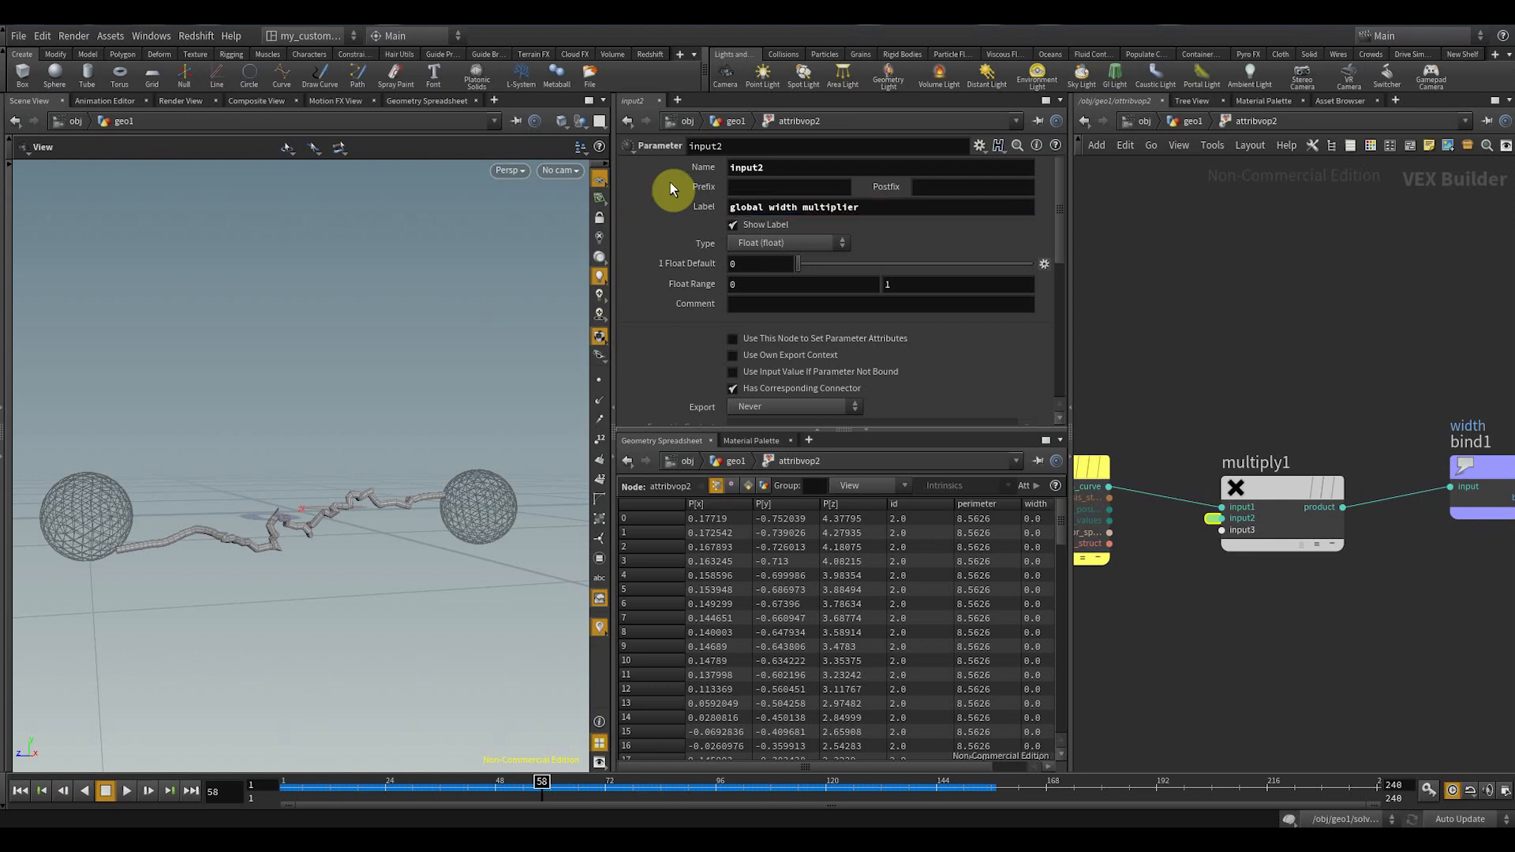
- Return to the geo1 network and set attribvop2's global width multiplier to 1
click(1192, 121)
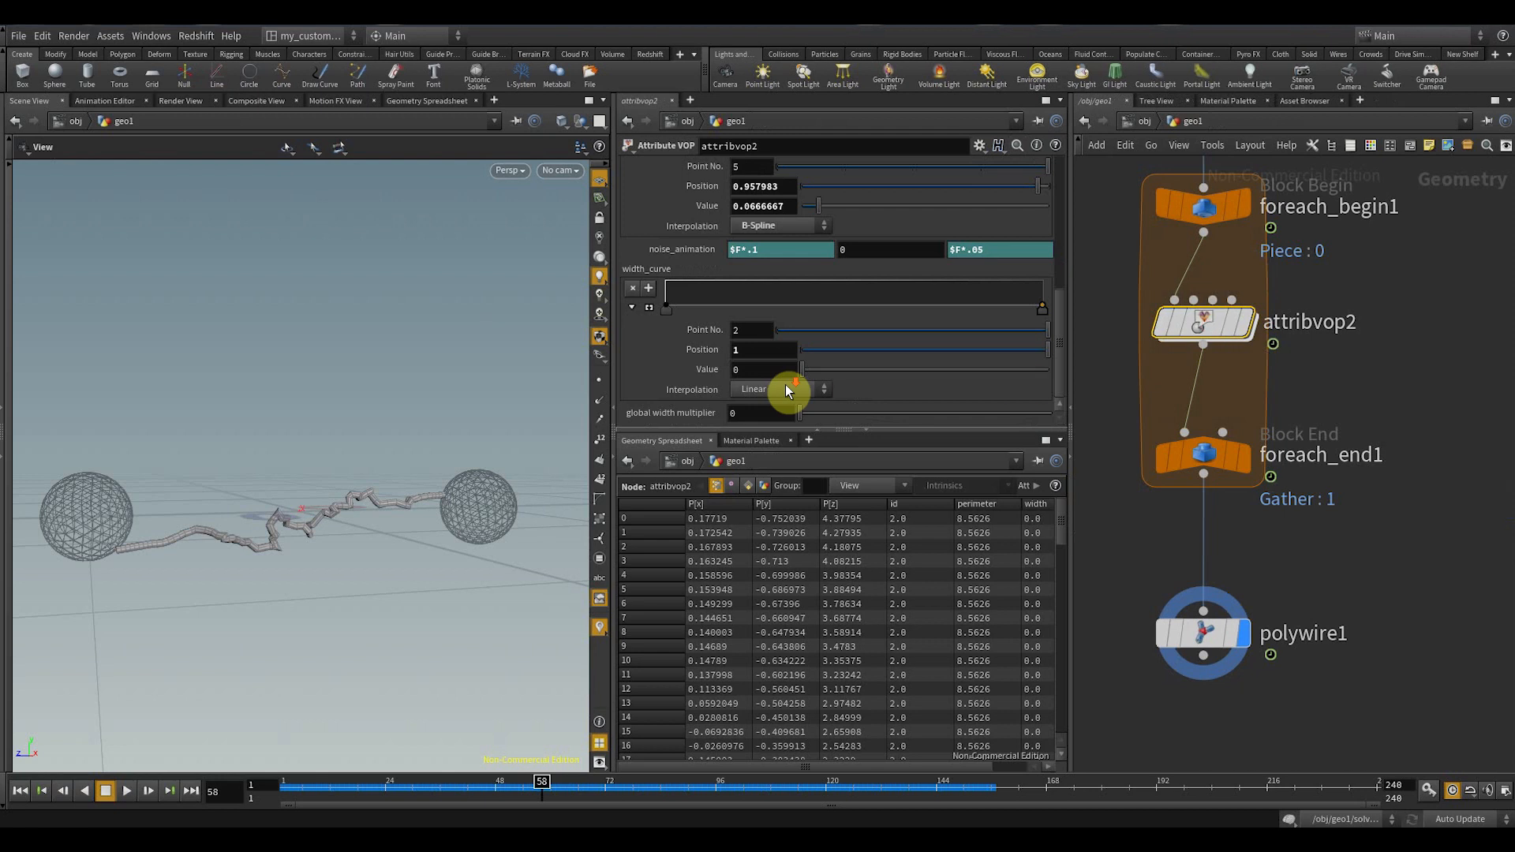
click(744, 411)
text(1)
key(Return)
- Set both end points of the width_curve ramp to B-Spline interpolation and add a point at about 0.46 with value 1
click(667, 310)
click(780, 389)
click(793, 483)
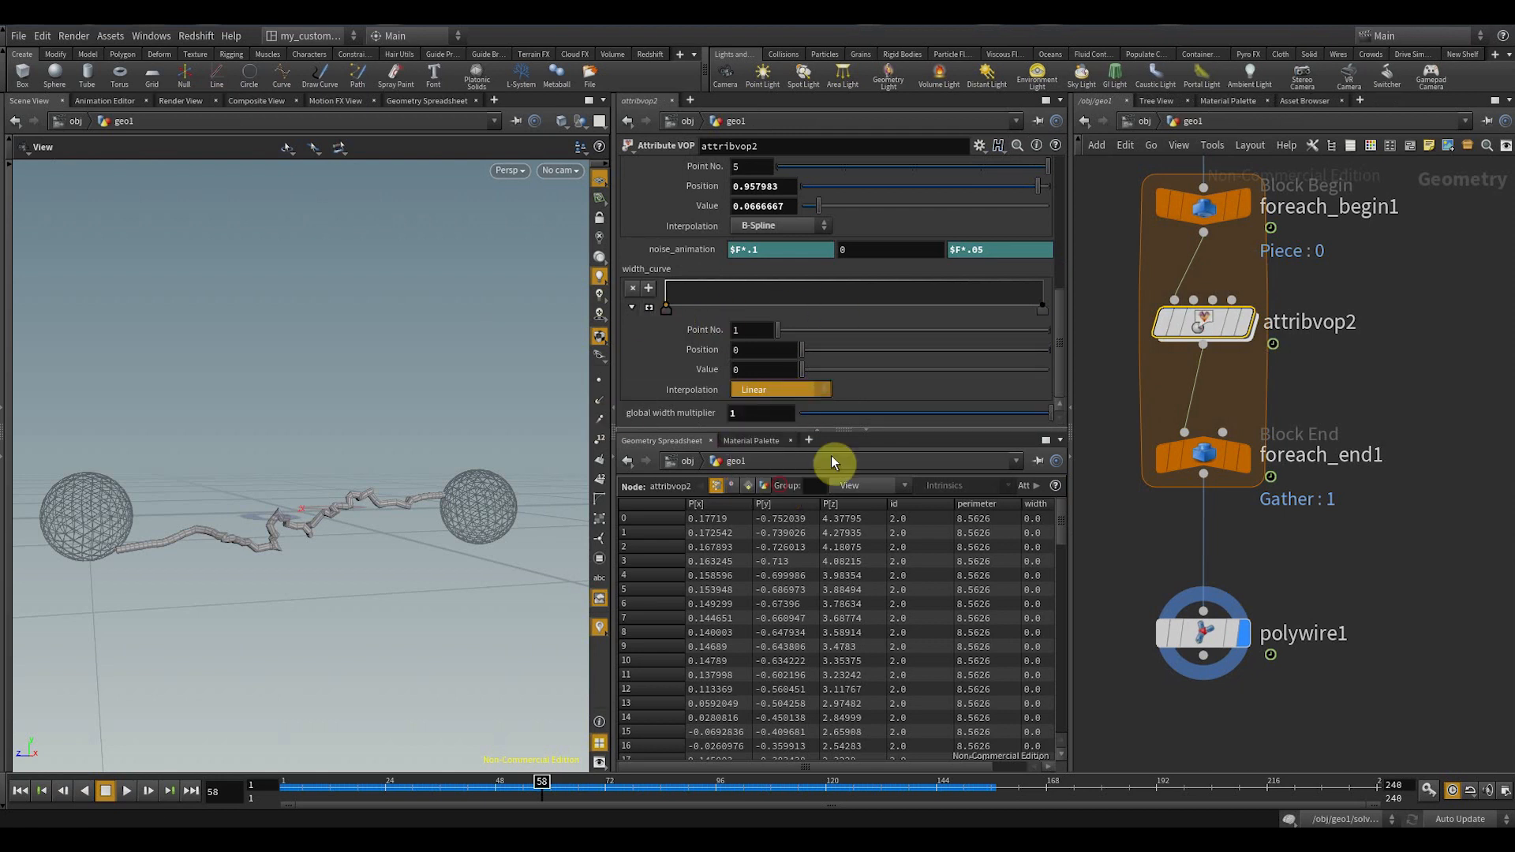
click(1045, 313)
click(789, 390)
click(777, 484)
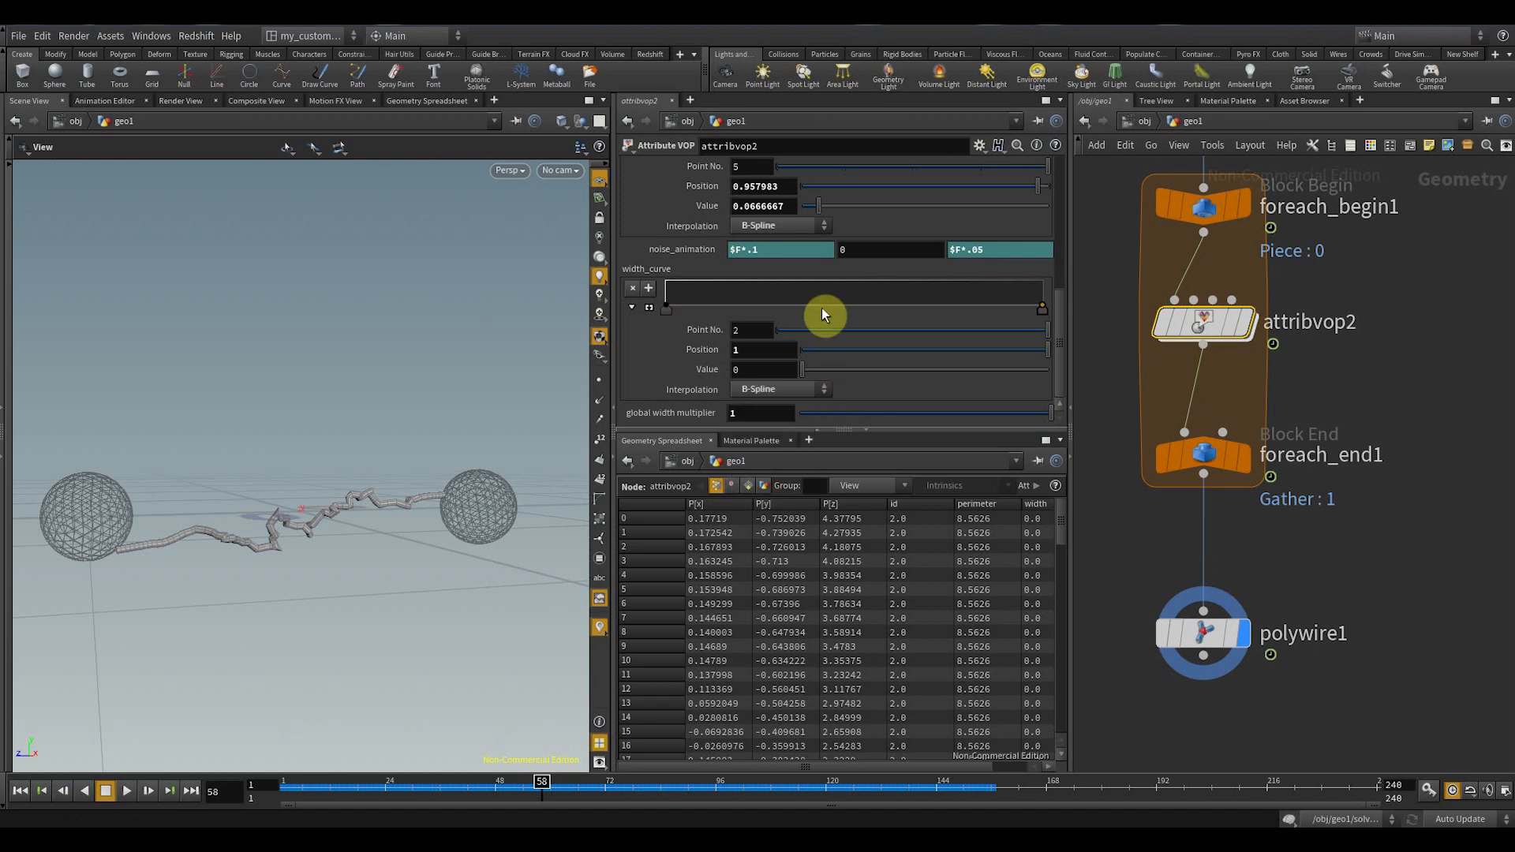
click(839, 282)
middle_drag(1374, 556, 1361, 469)
middle_drag(1306, 554, 1320, 502)
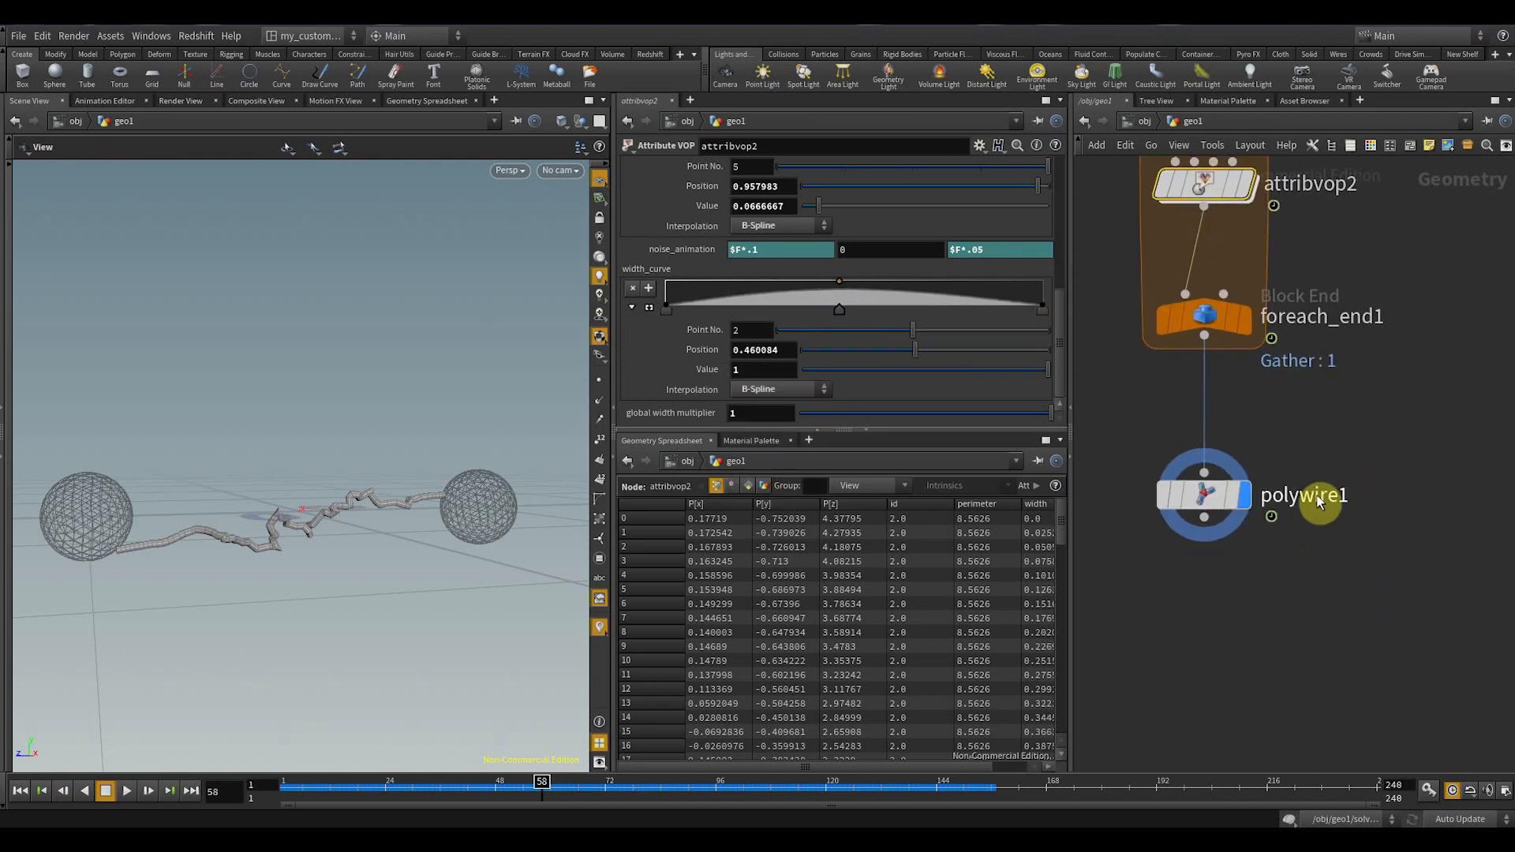
drag(1300, 450, 1075, 577)
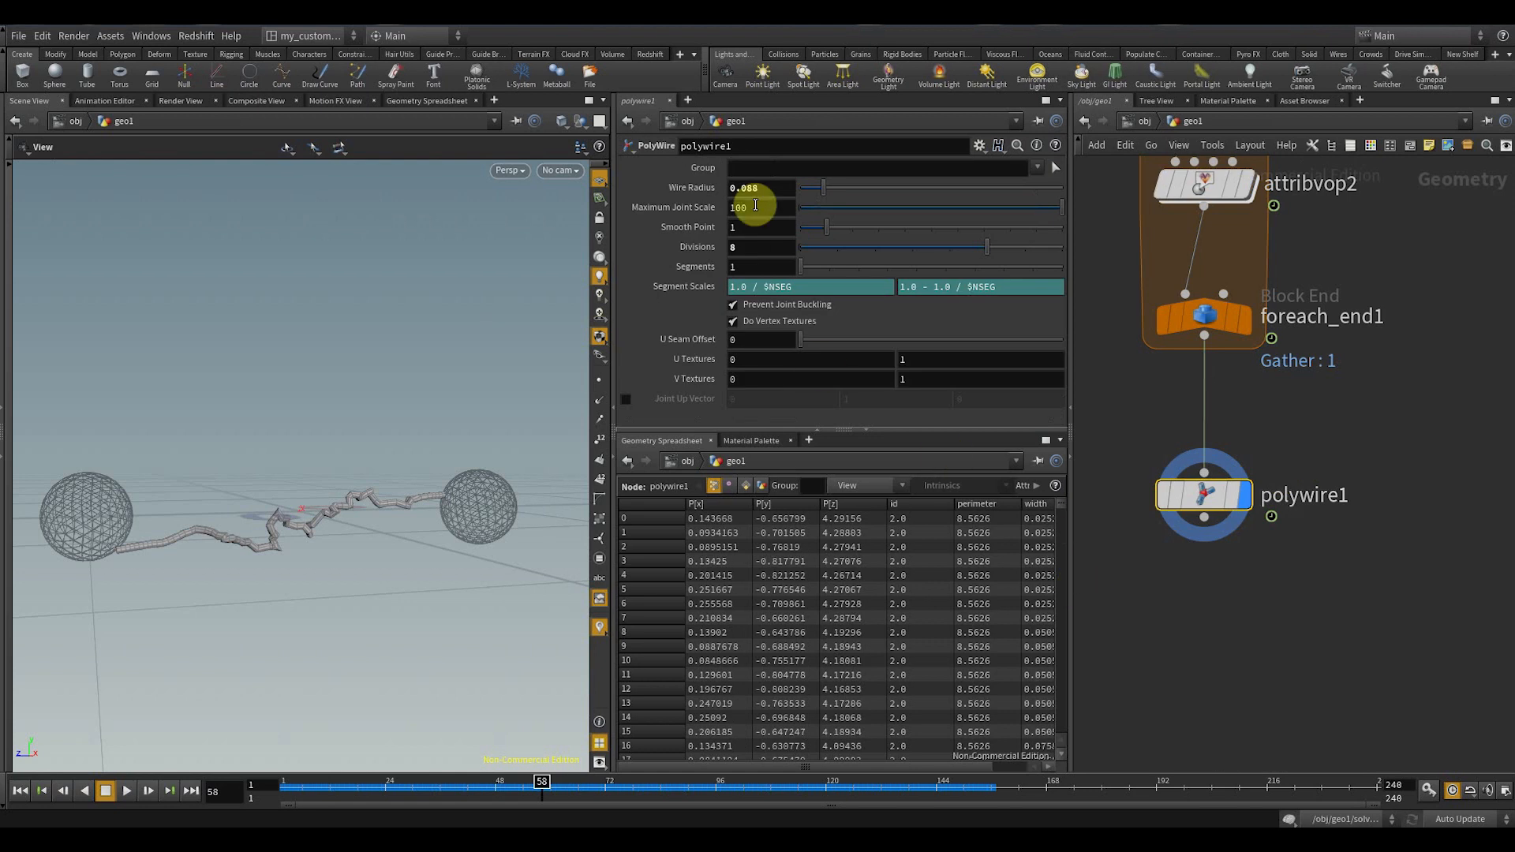
middle_drag(1482, 448, 1484, 494)
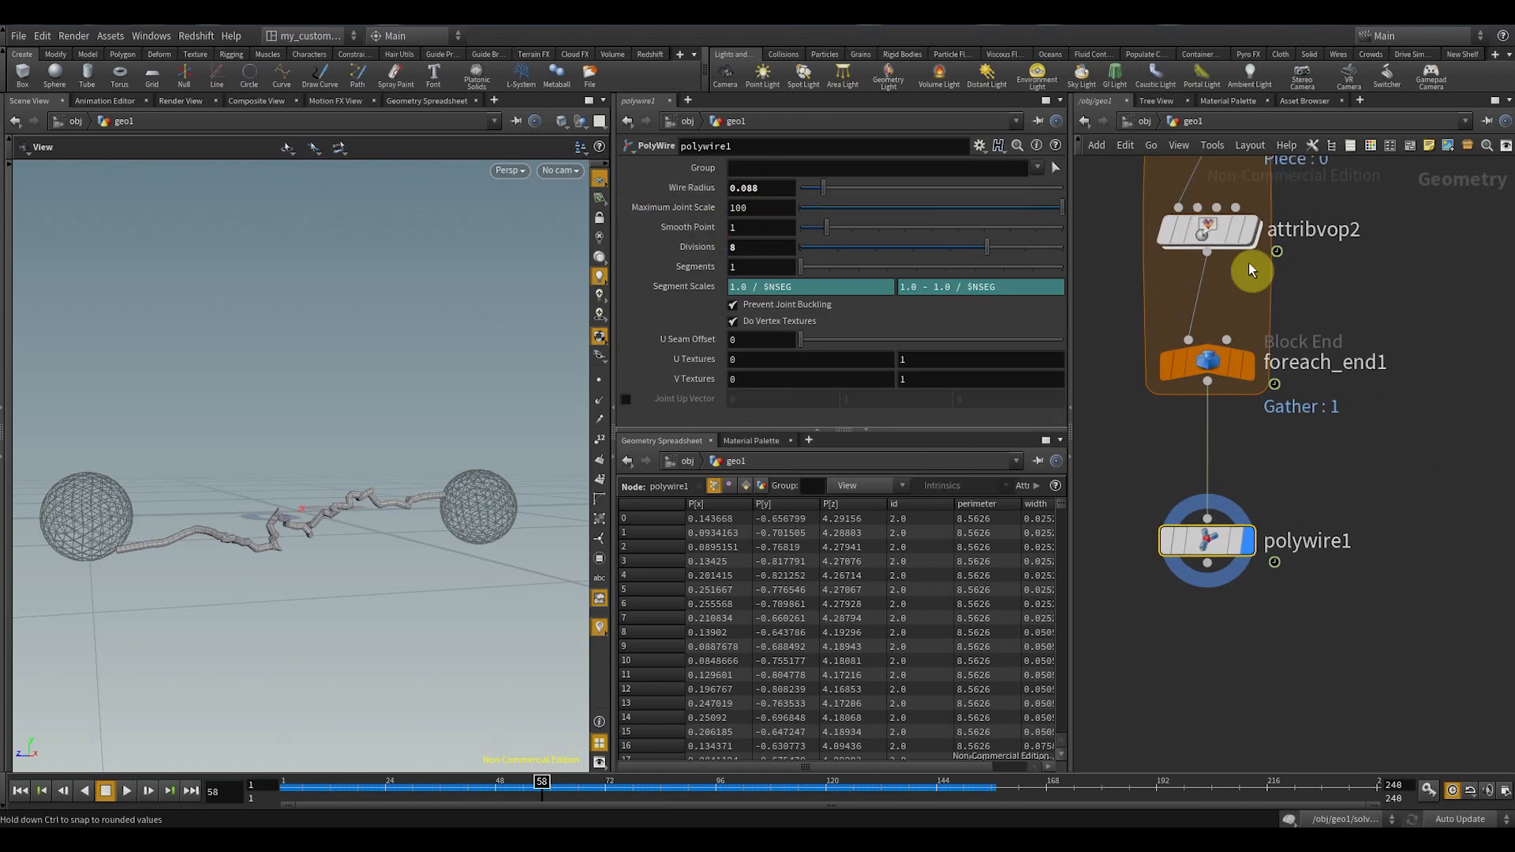
middle_drag(1208, 241, 1105, 247)
drag(759, 189, 652, 197)
text(@)
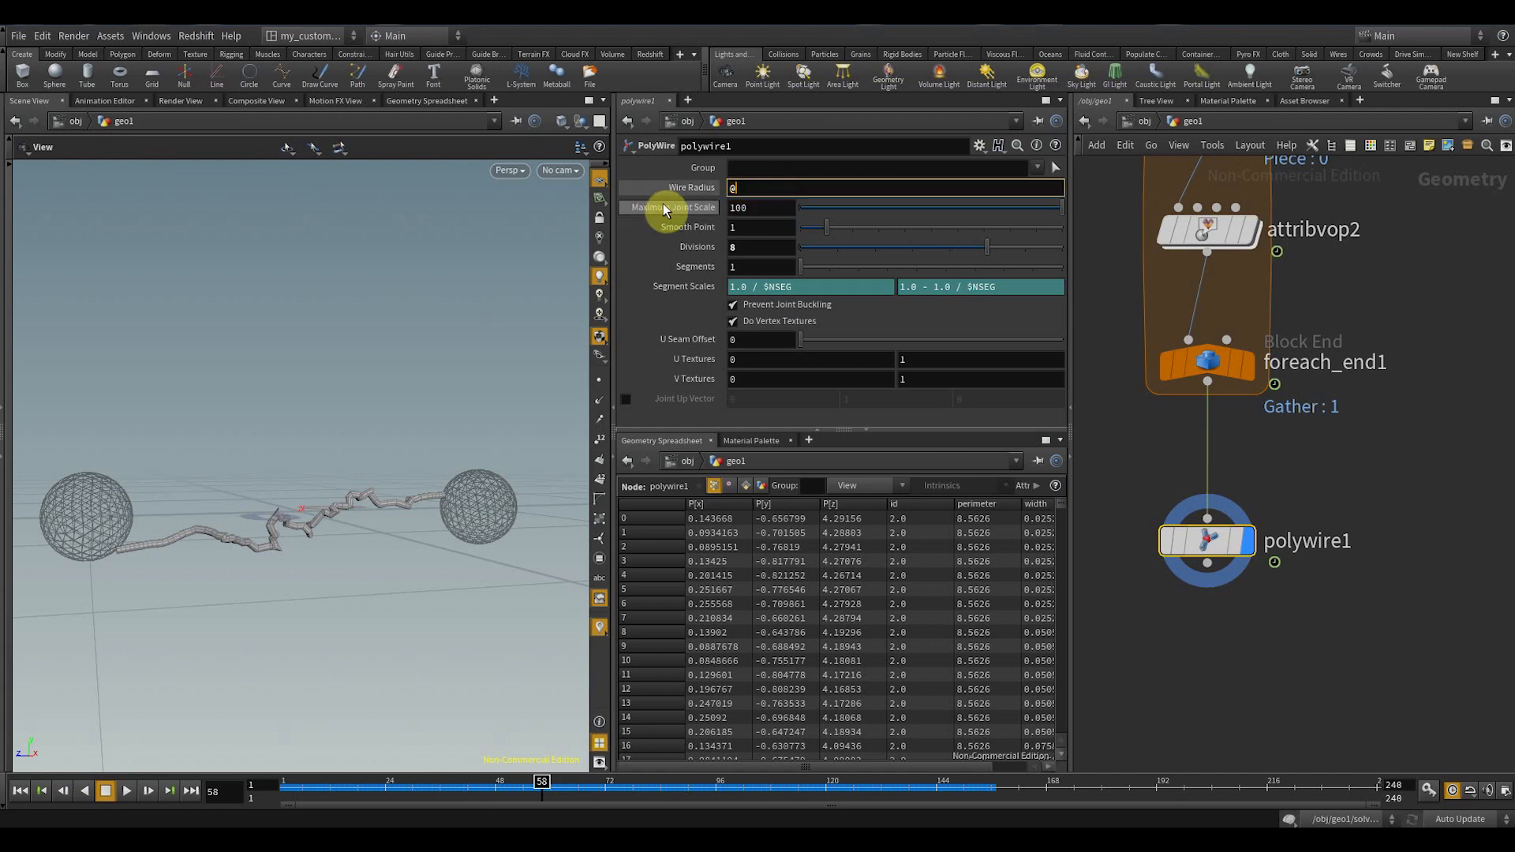
text(width)
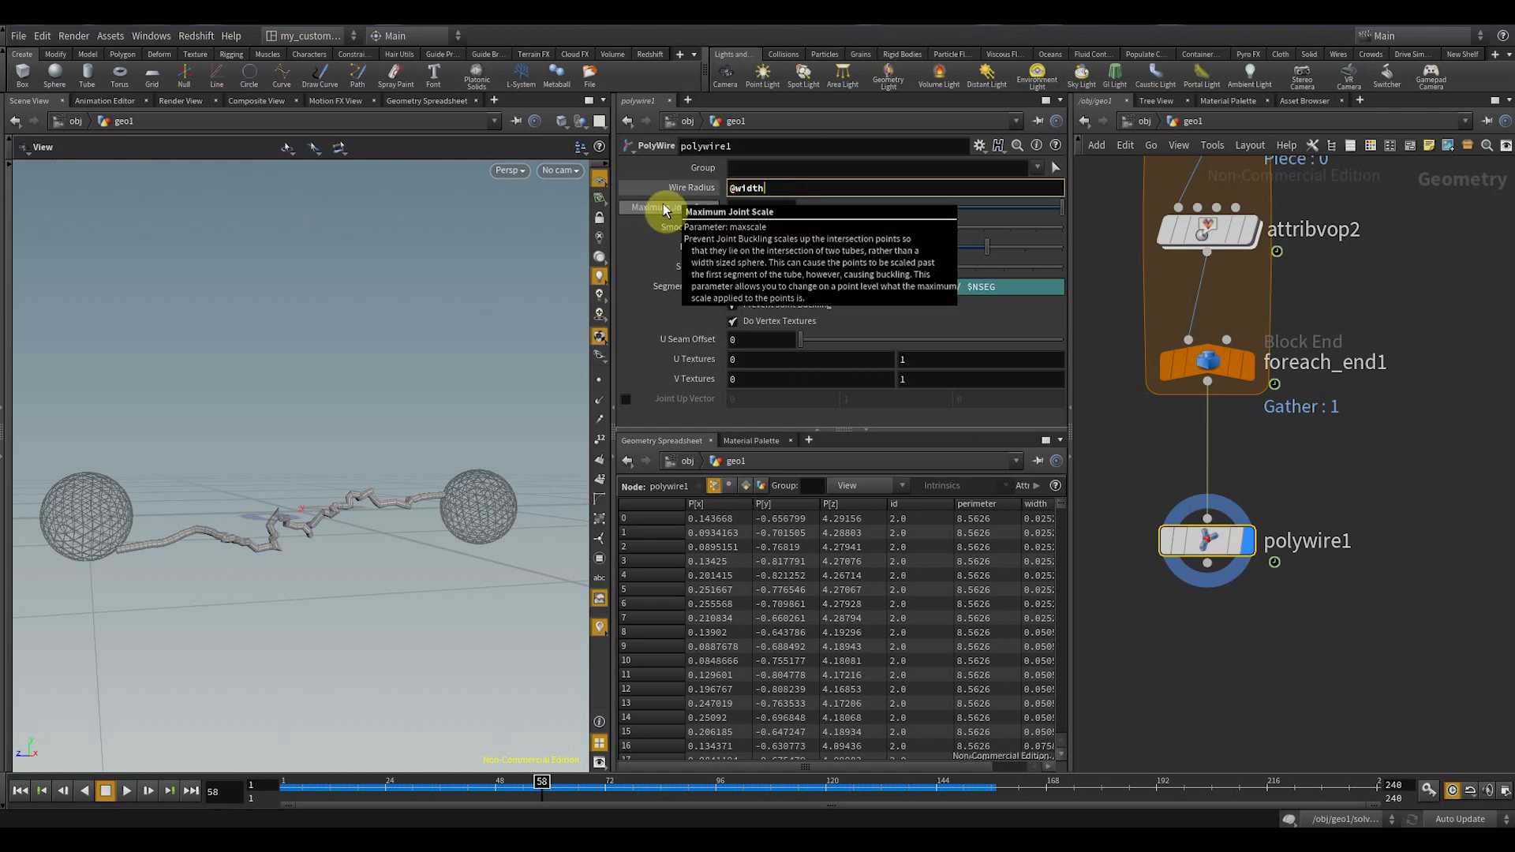
key(Return)
- Set attribvop2's global width multiplier to .1
click(1214, 233)
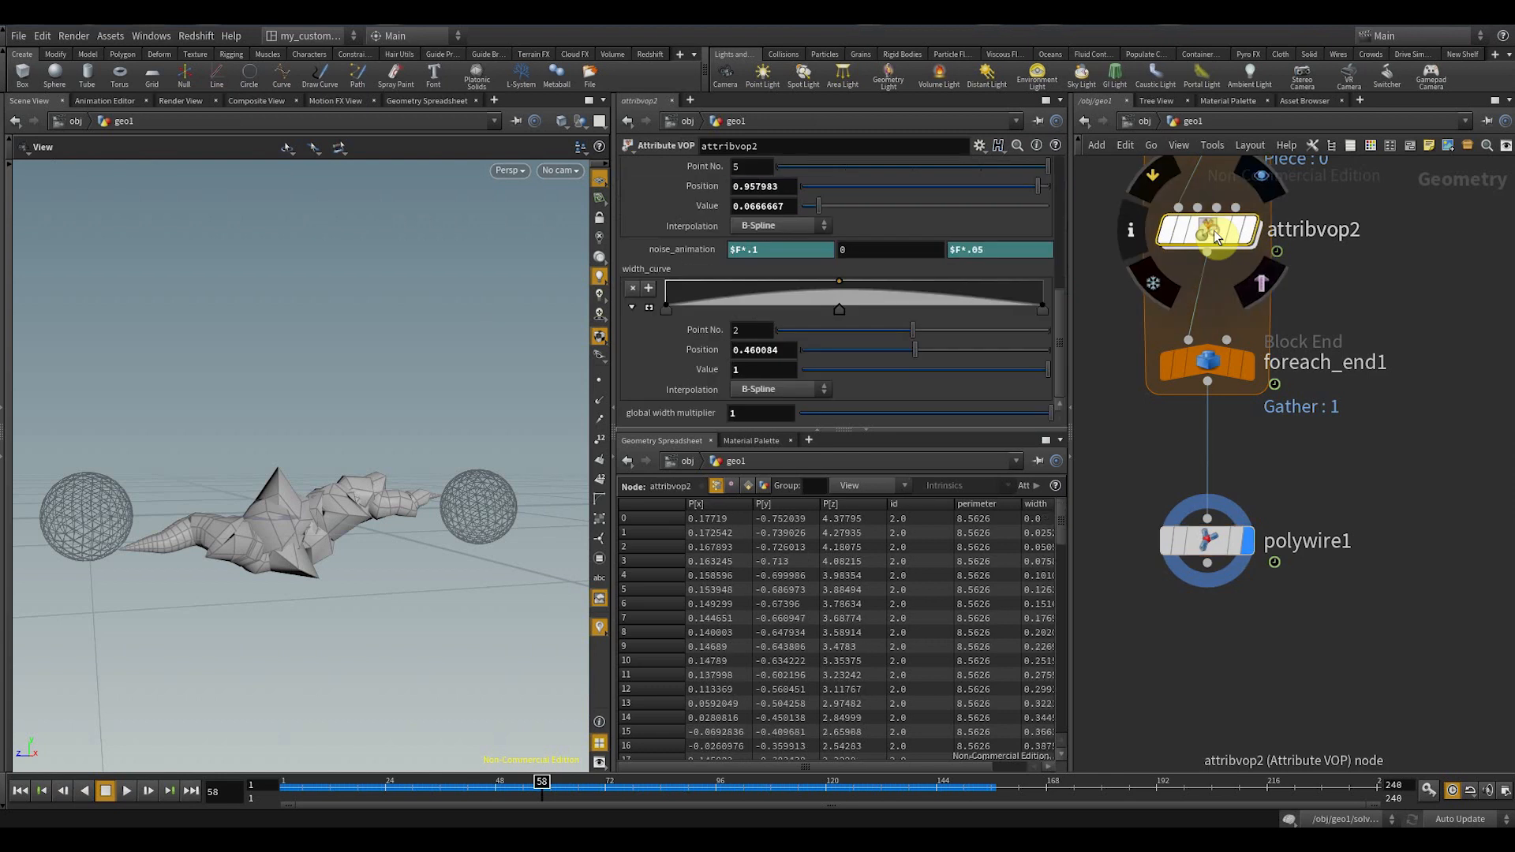
click(762, 413)
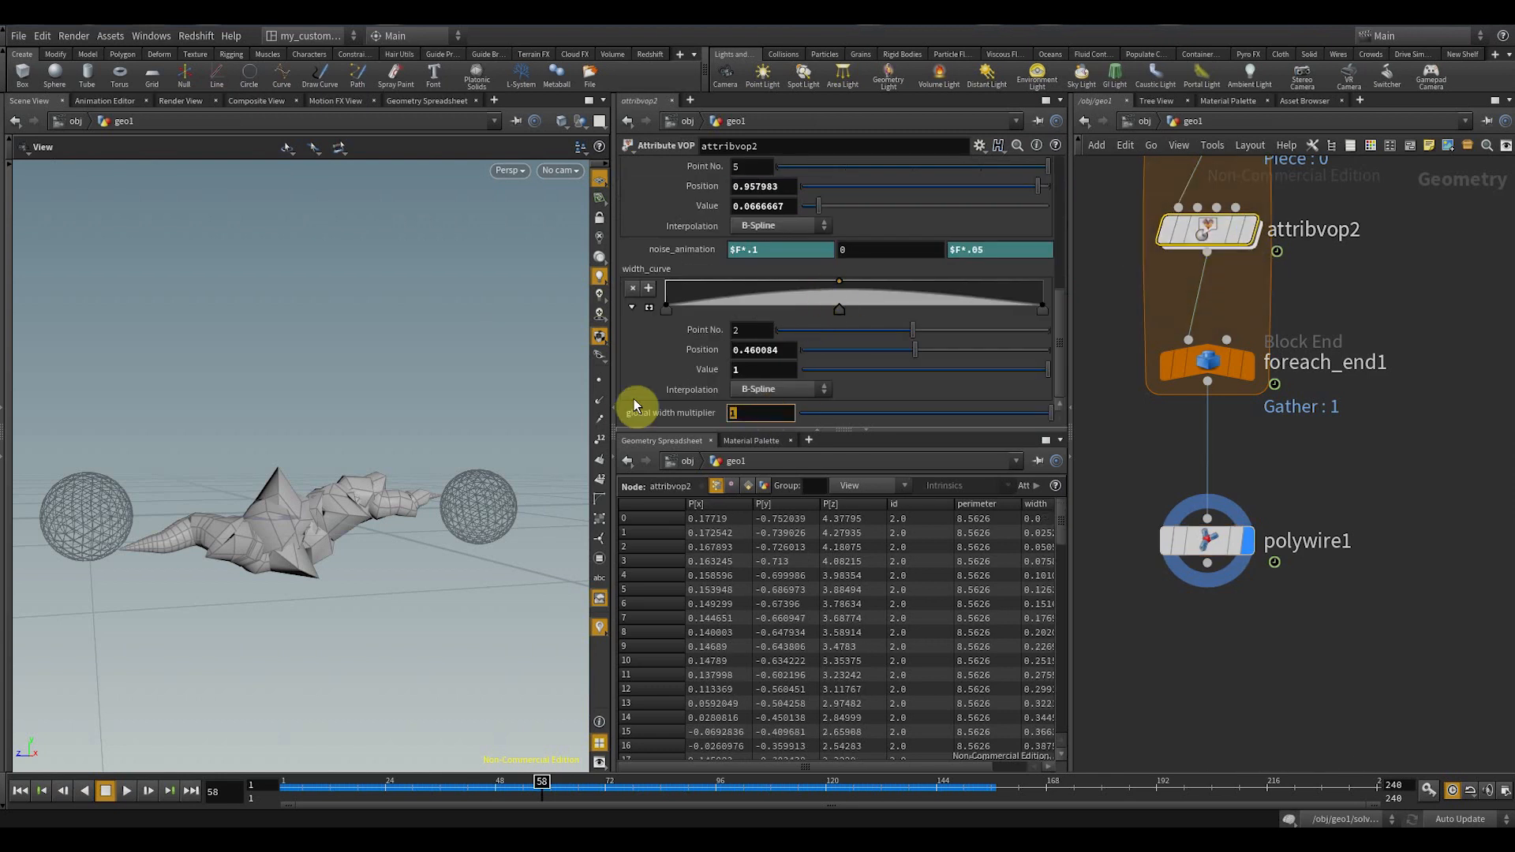
text(.1)
key(Return)
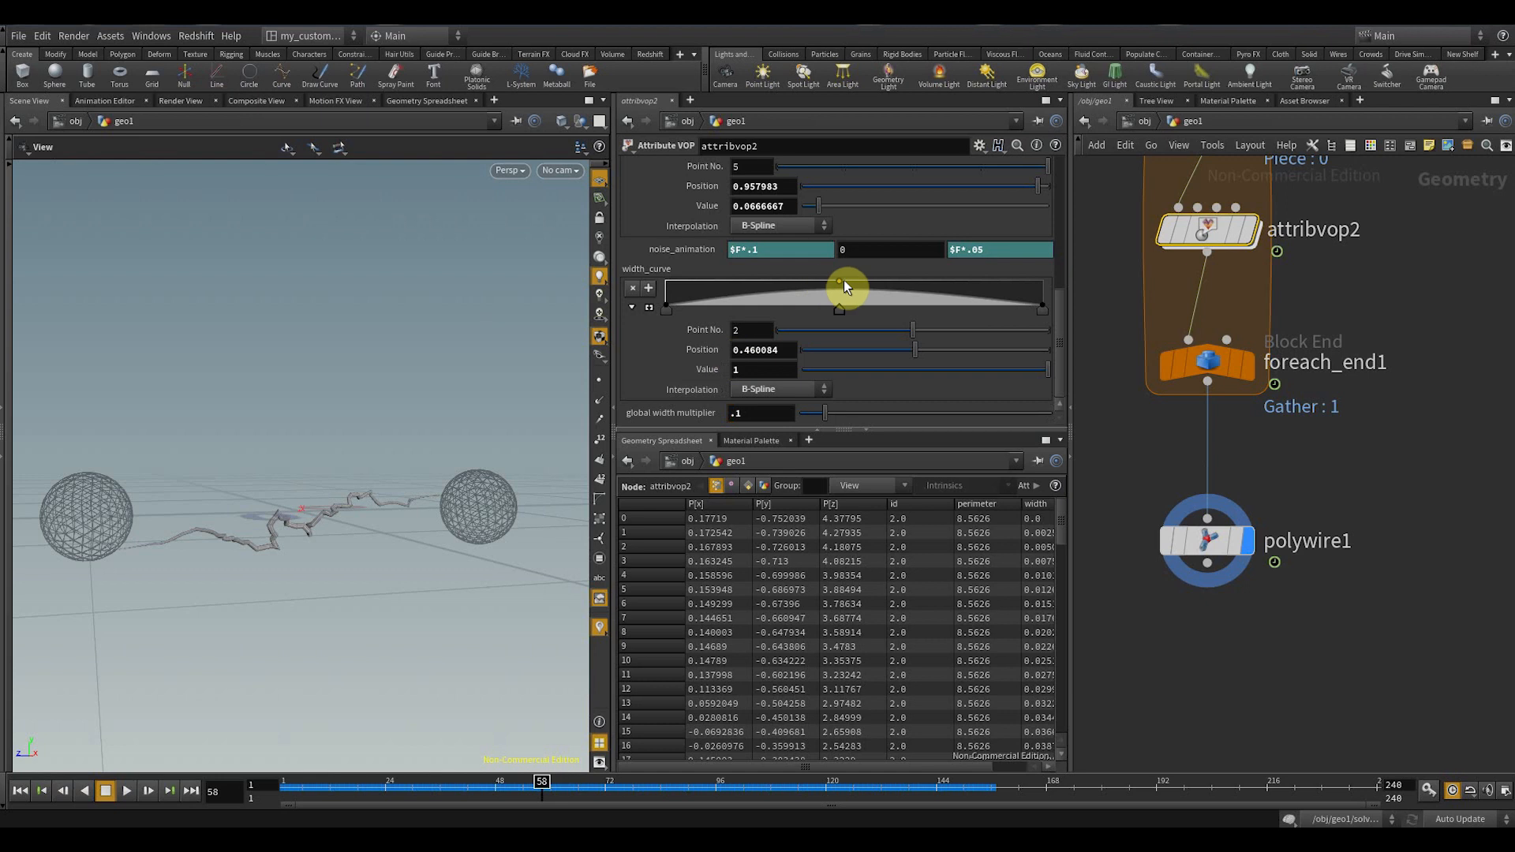
- Nudge the width_curve ramp's middle point slightly and set the value of both end points to 0.1
drag(840, 281, 841, 282)
click(667, 307)
key(Return)
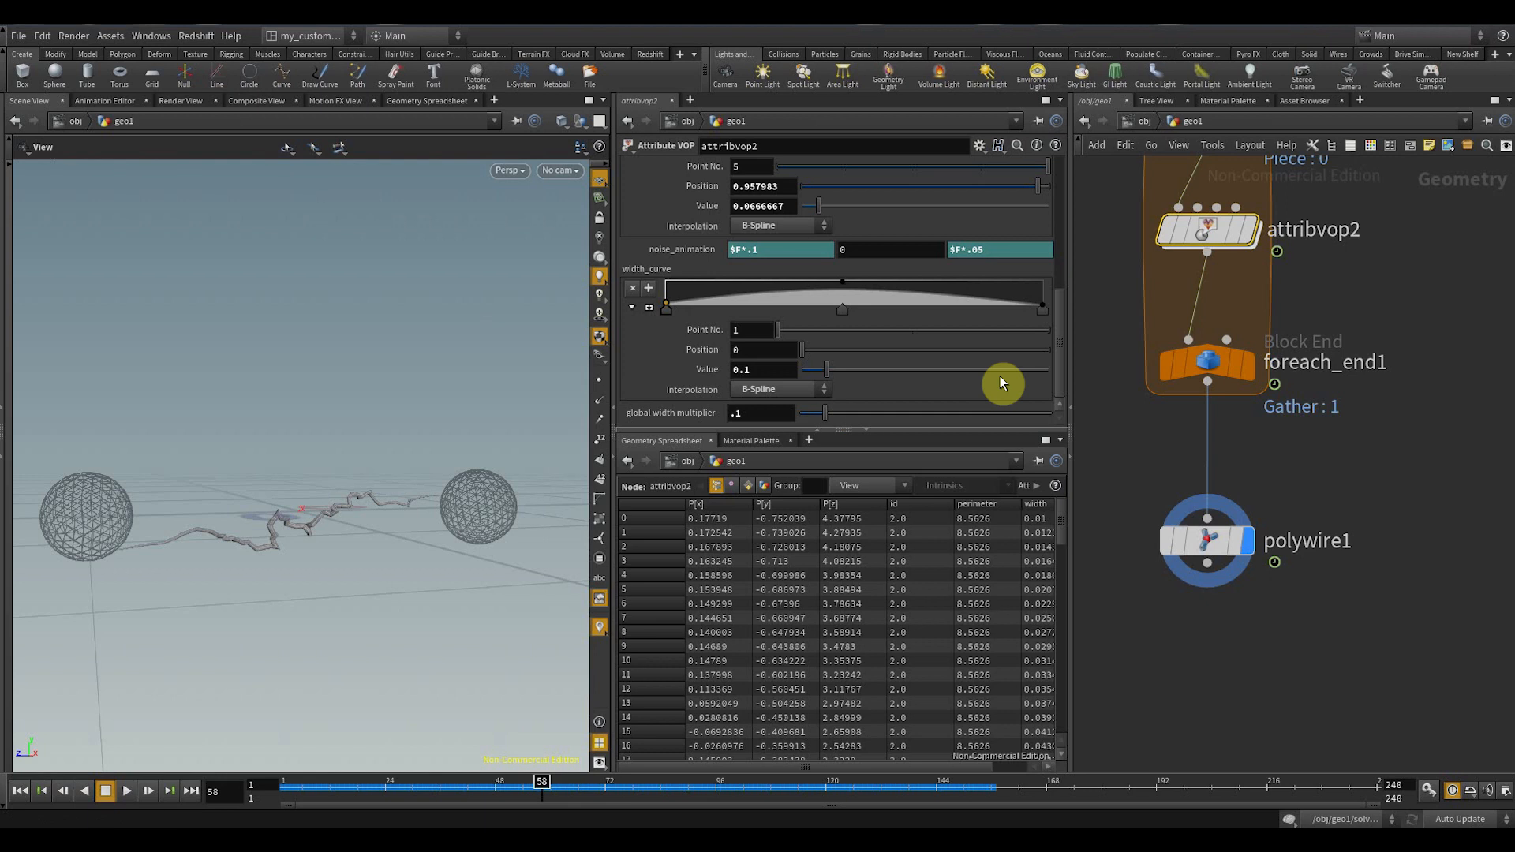
click(1042, 308)
drag(778, 373, 535, 379)
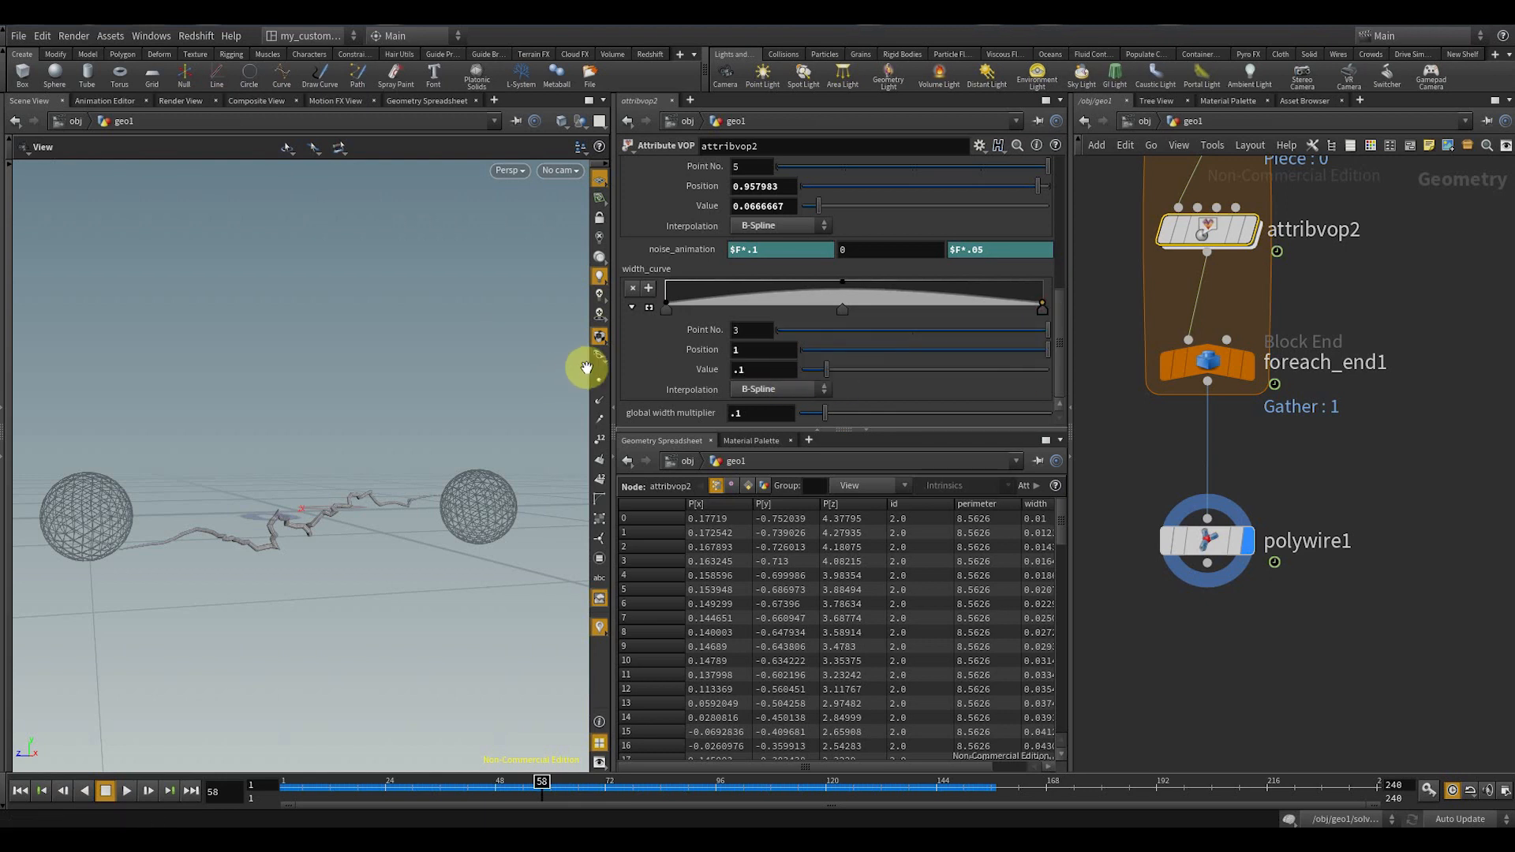
- Set polywire1's Segments to 2
click(1169, 544)
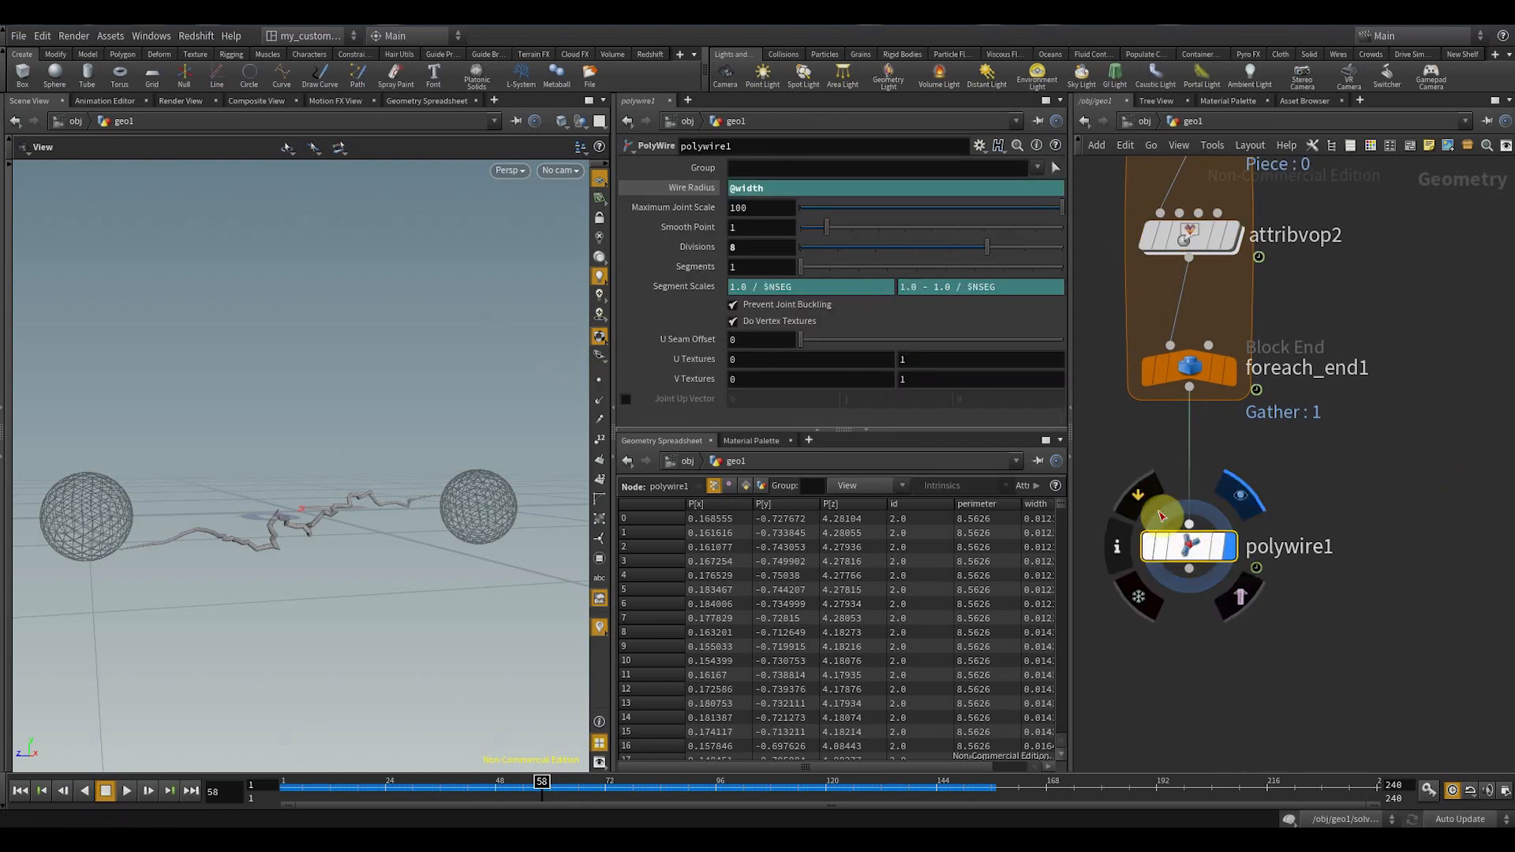
drag(997, 249, 1011, 252)
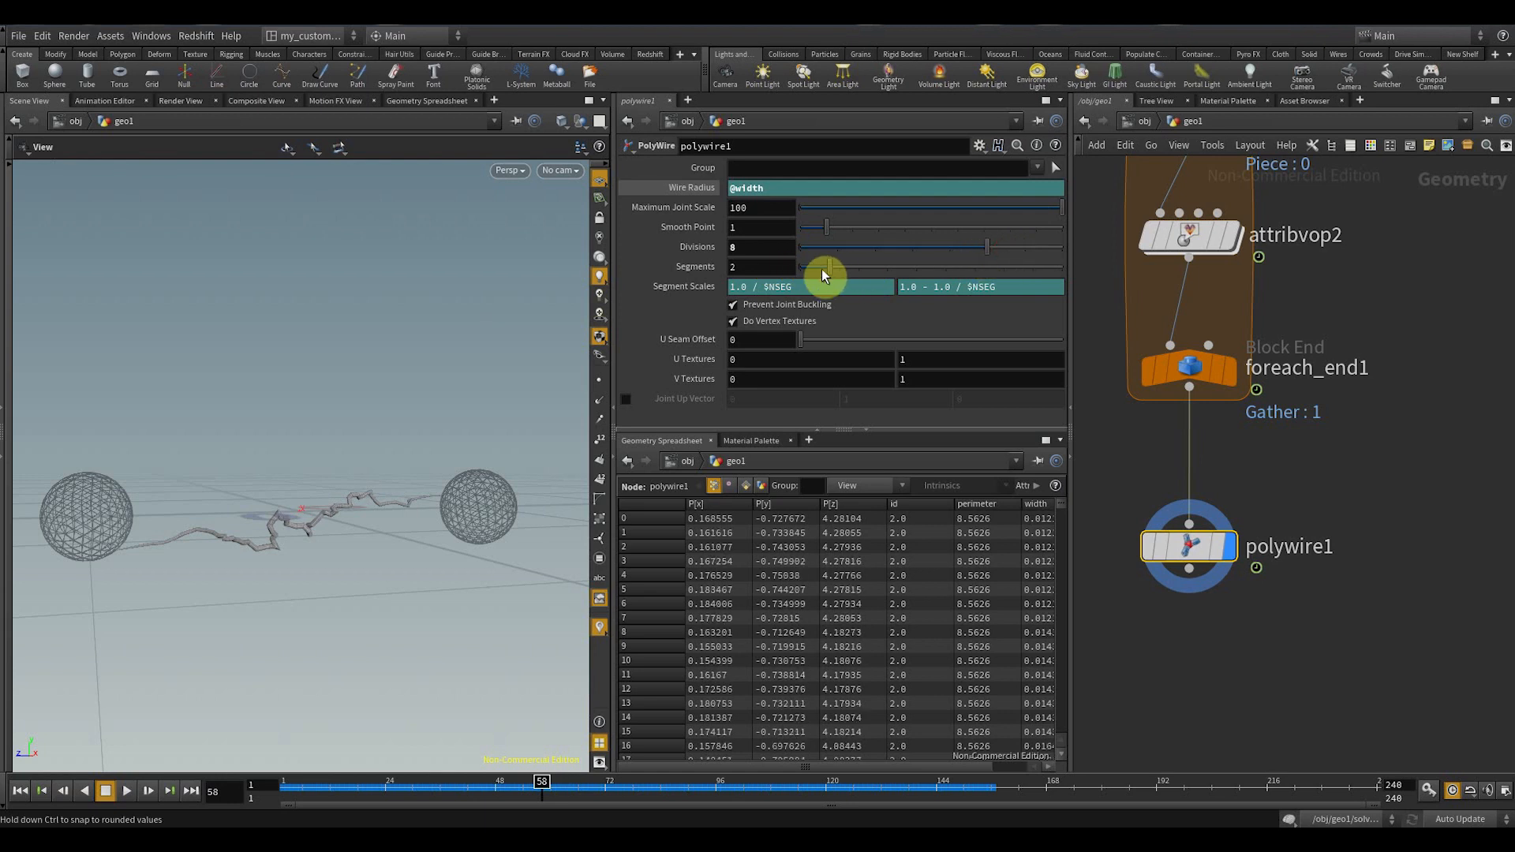
key(h)
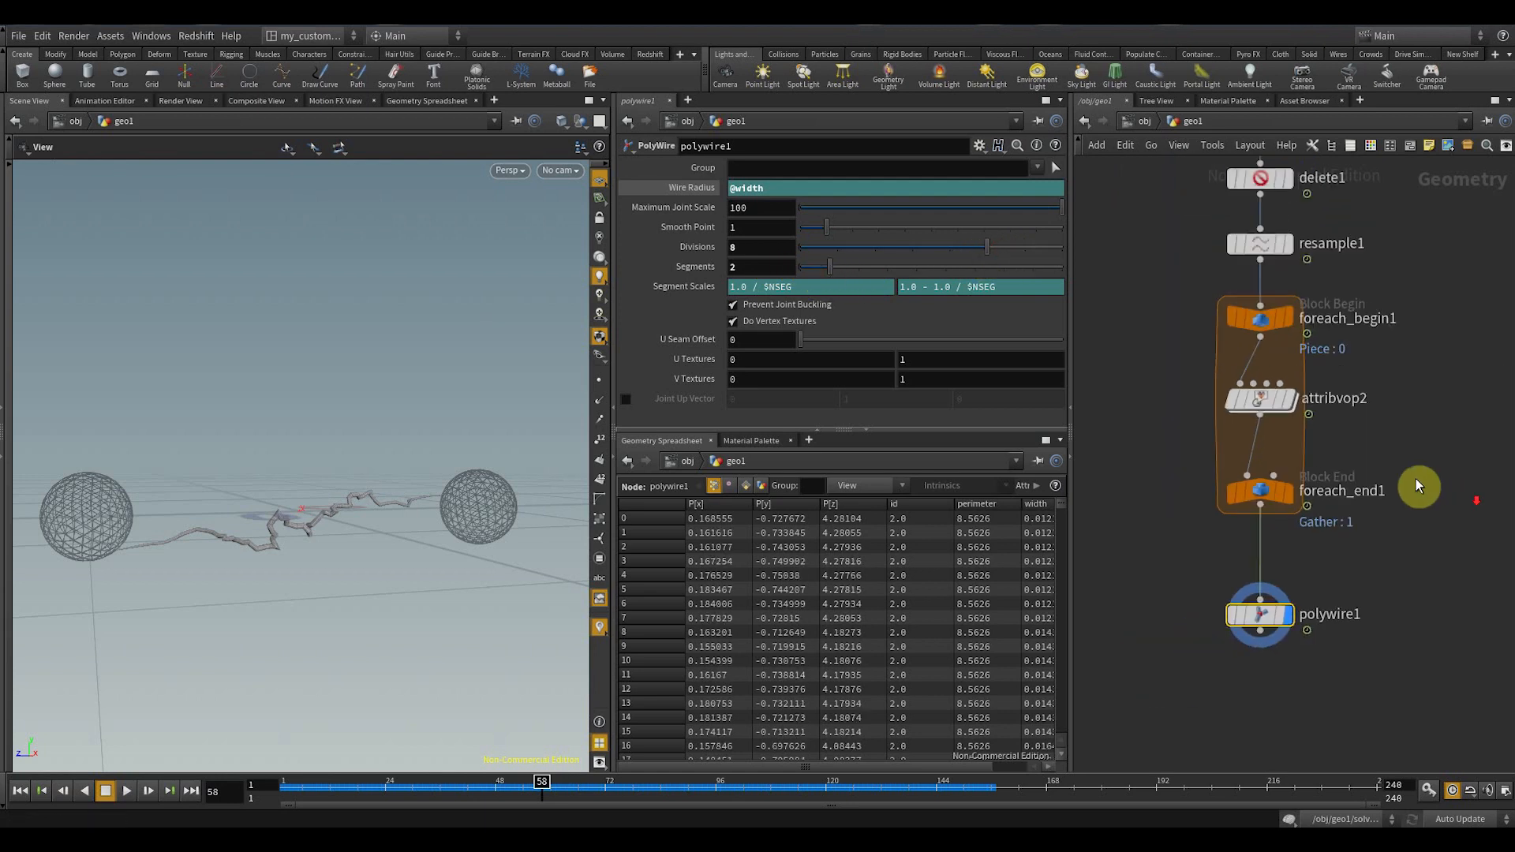
- Adjust the frequency of turbnoise1 inside attribvop2 and return to the geo1 network
click(1265, 412)
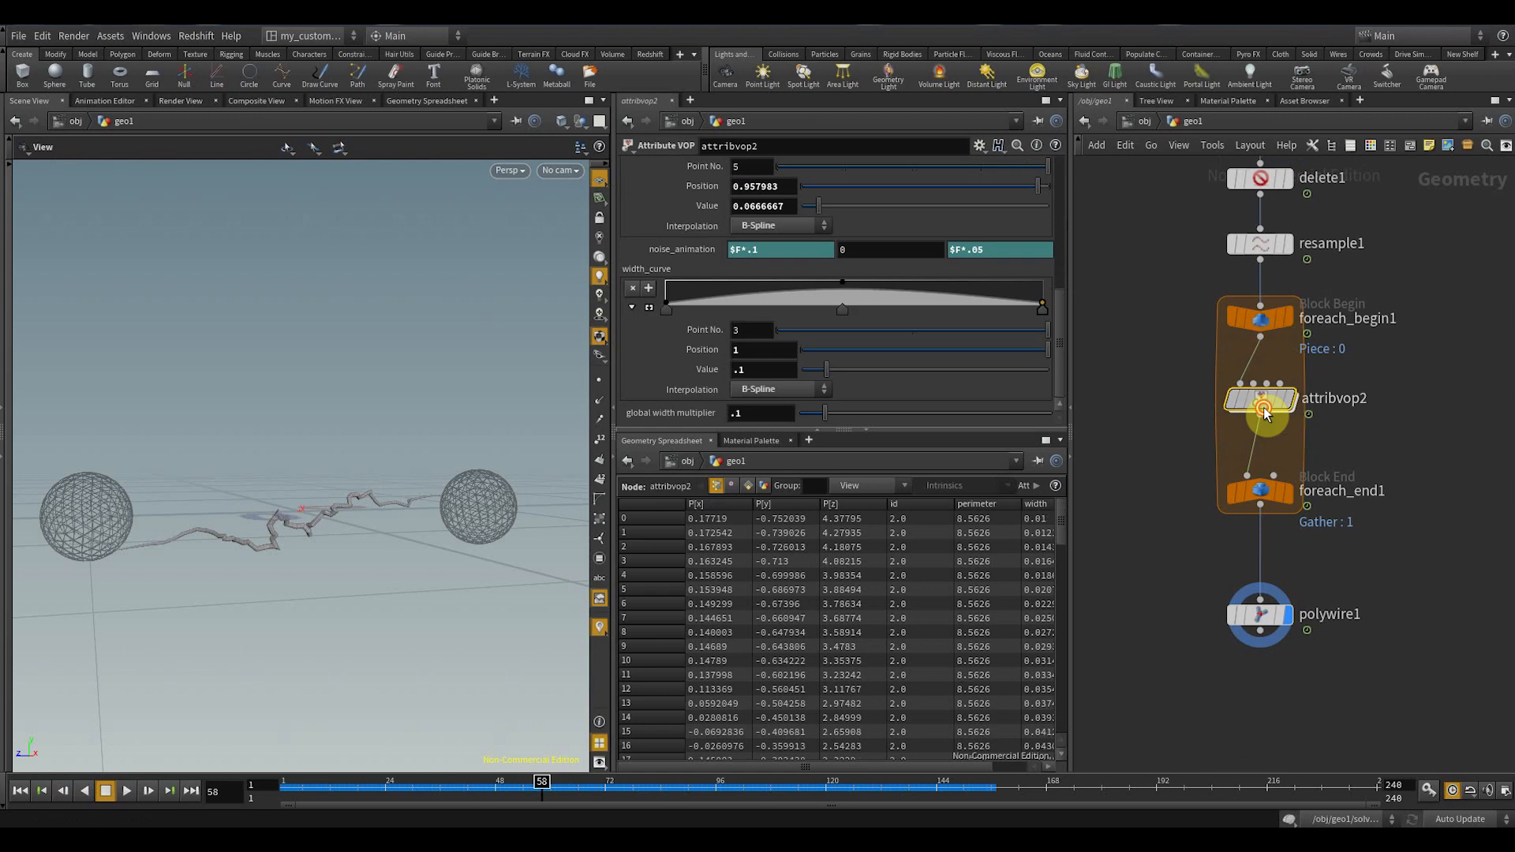
double_click(1263, 412)
middle_drag(1322, 385, 1416, 640)
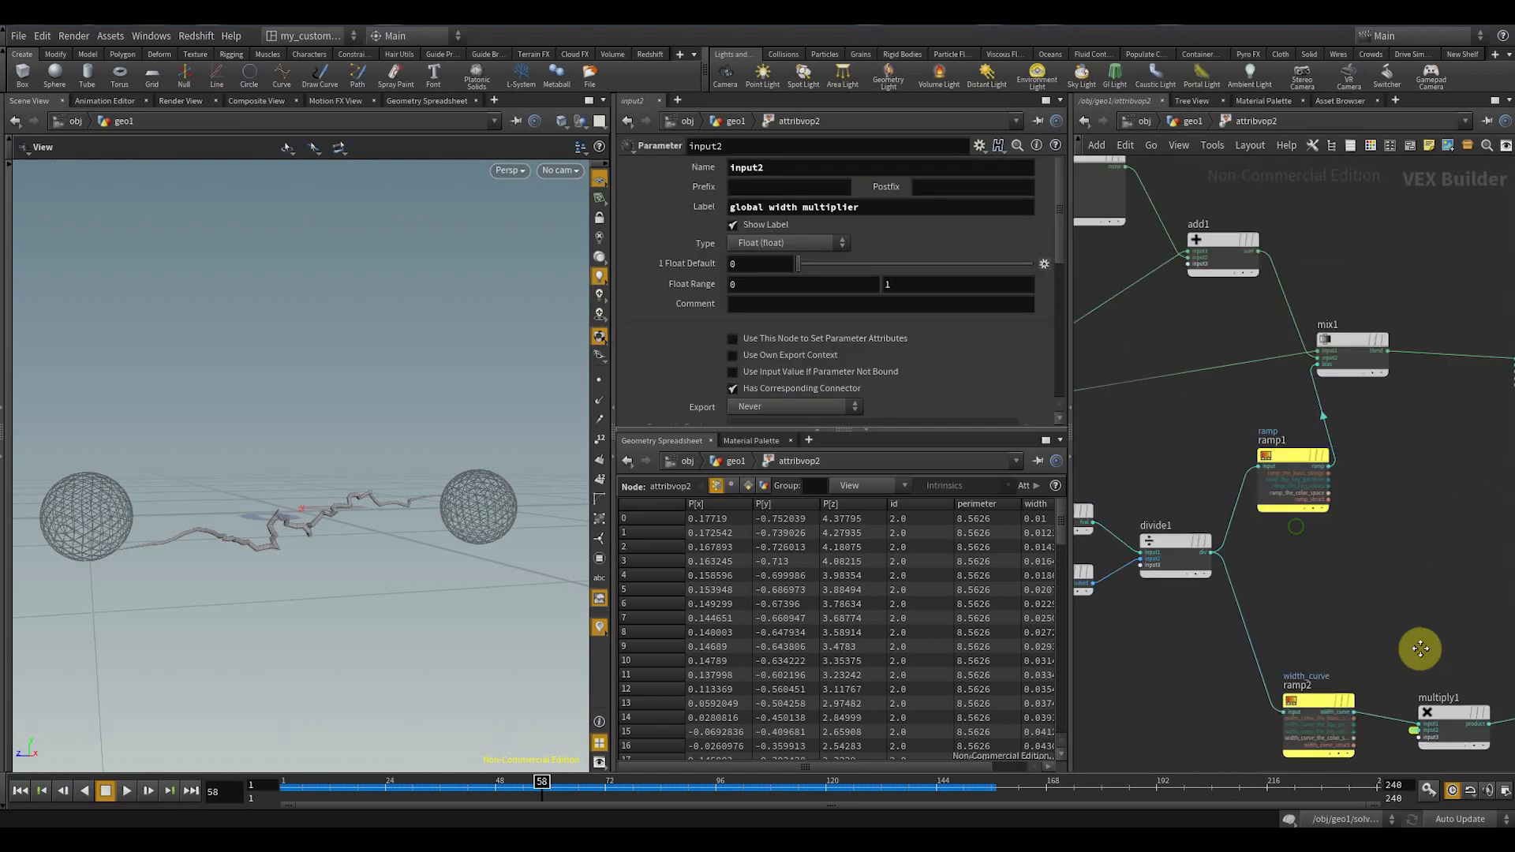
middle_drag(1163, 348, 1251, 495)
drag(1232, 263, 1264, 485)
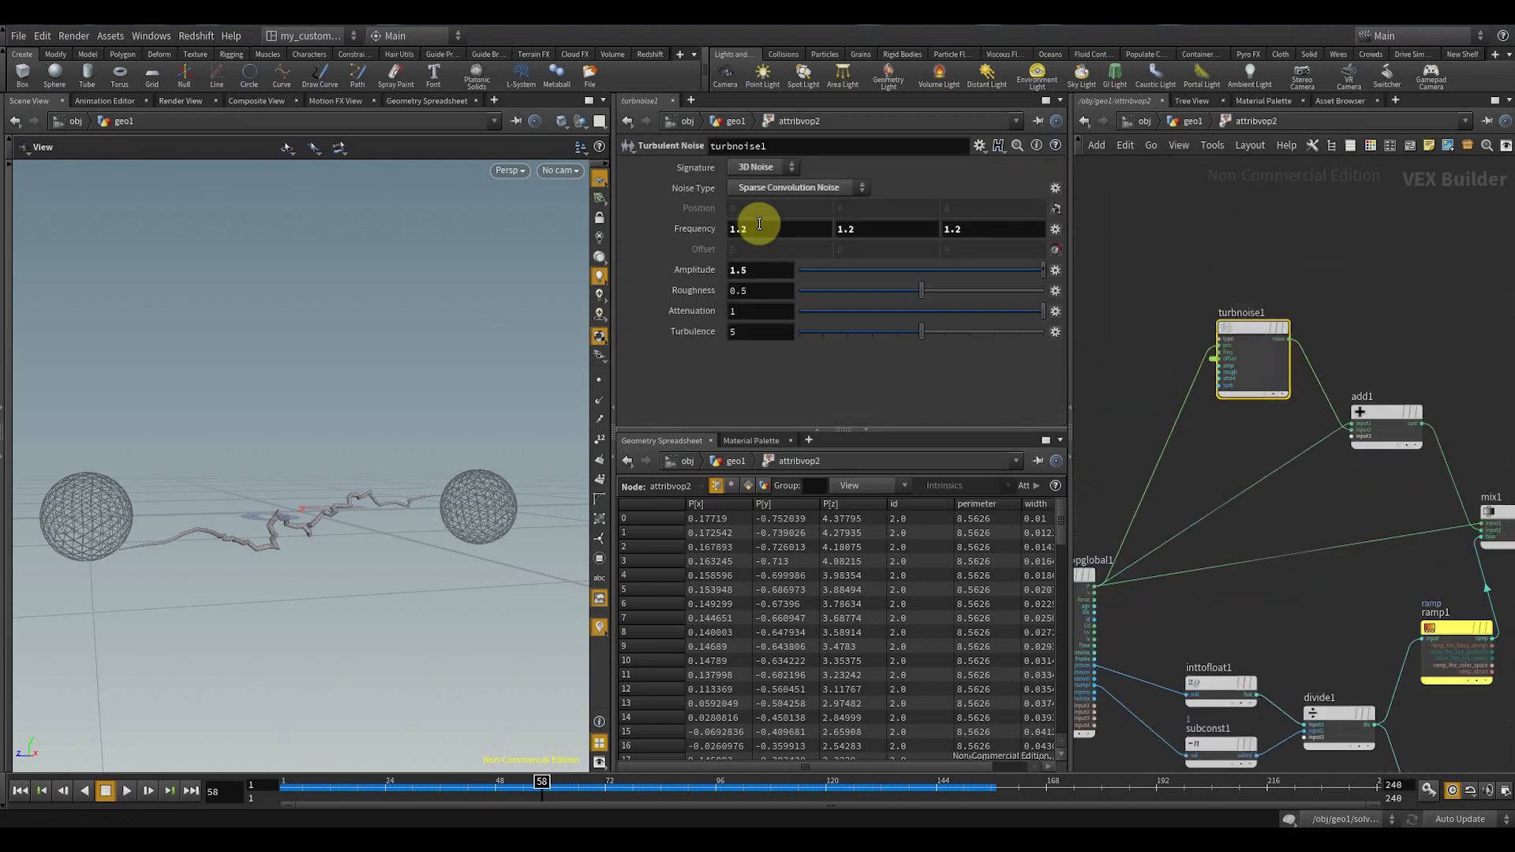
middle_drag(705, 231, 792, 278)
click(1195, 119)
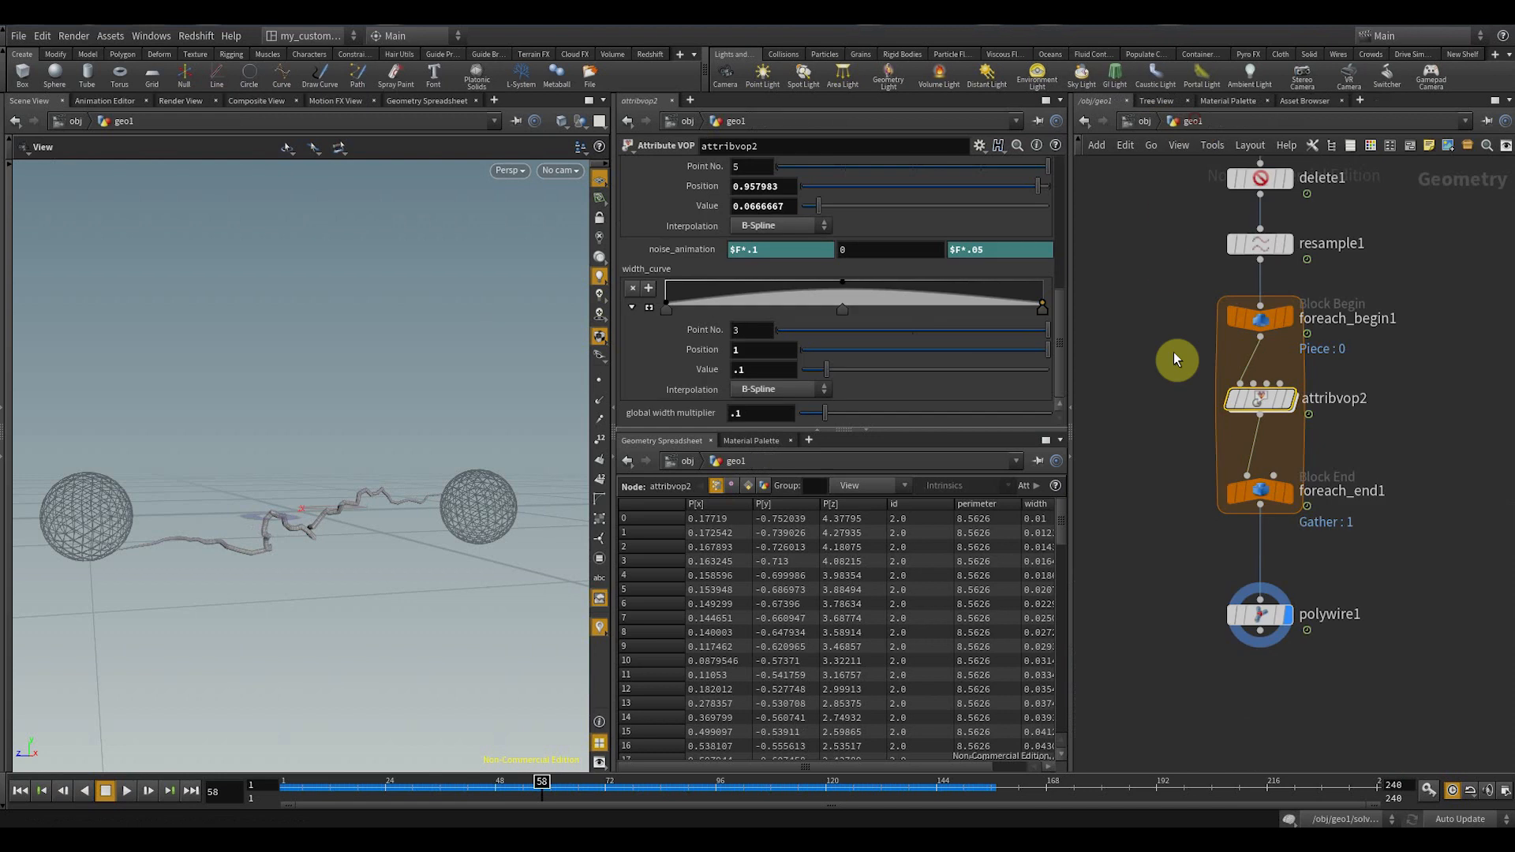
- Reshape attribvop2's noise ramp by moving the middle point to about 0.42 and adding a lower point on each side of it, one at about 0.33
middle_drag(1160, 393, 1158, 436)
scroll(1165, 519, down, 1)
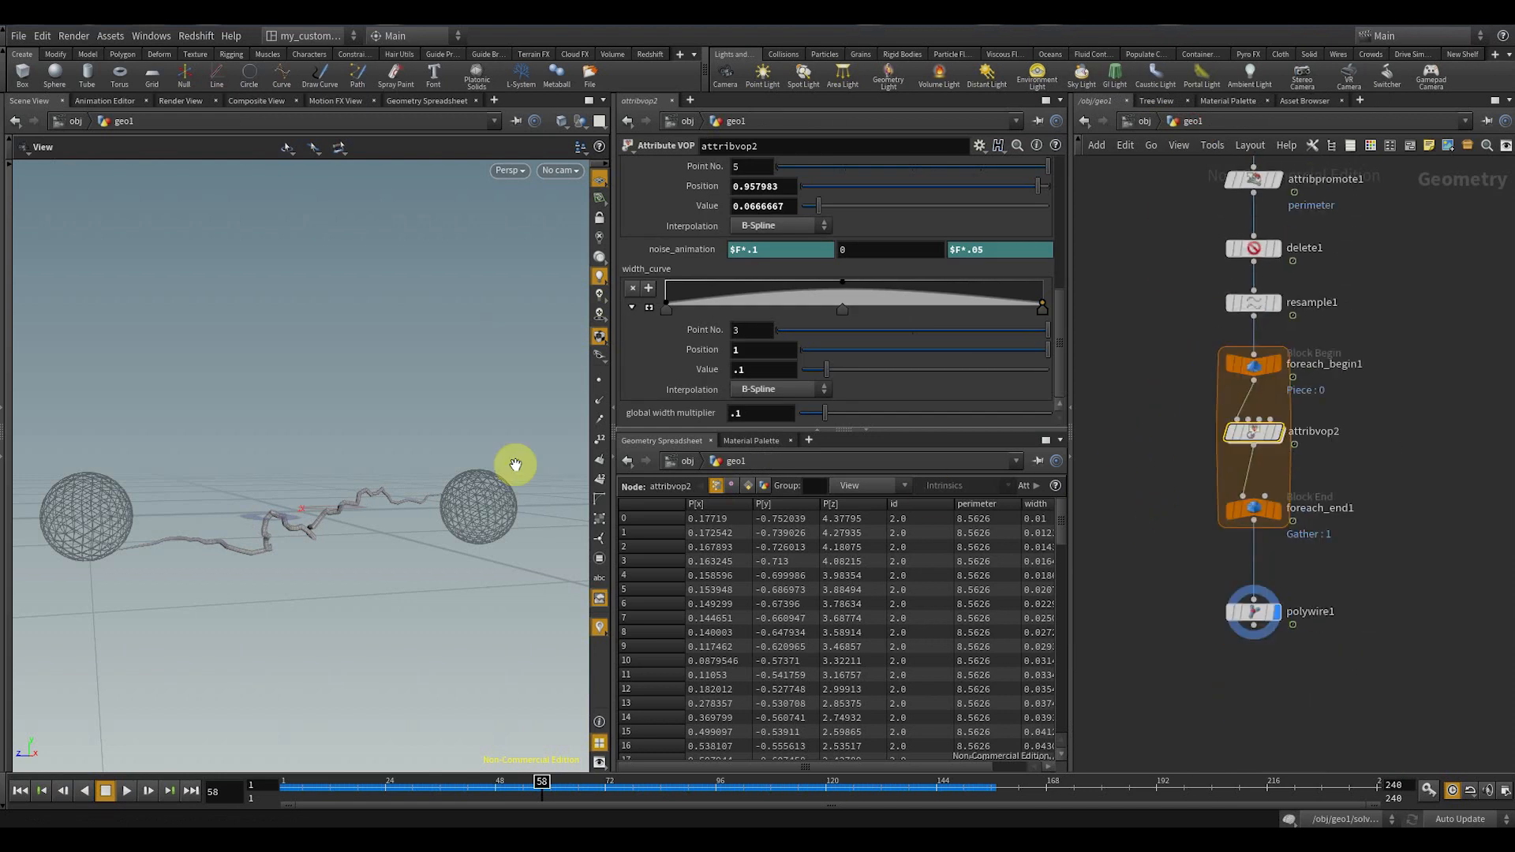
drag(516, 464, 656, 460)
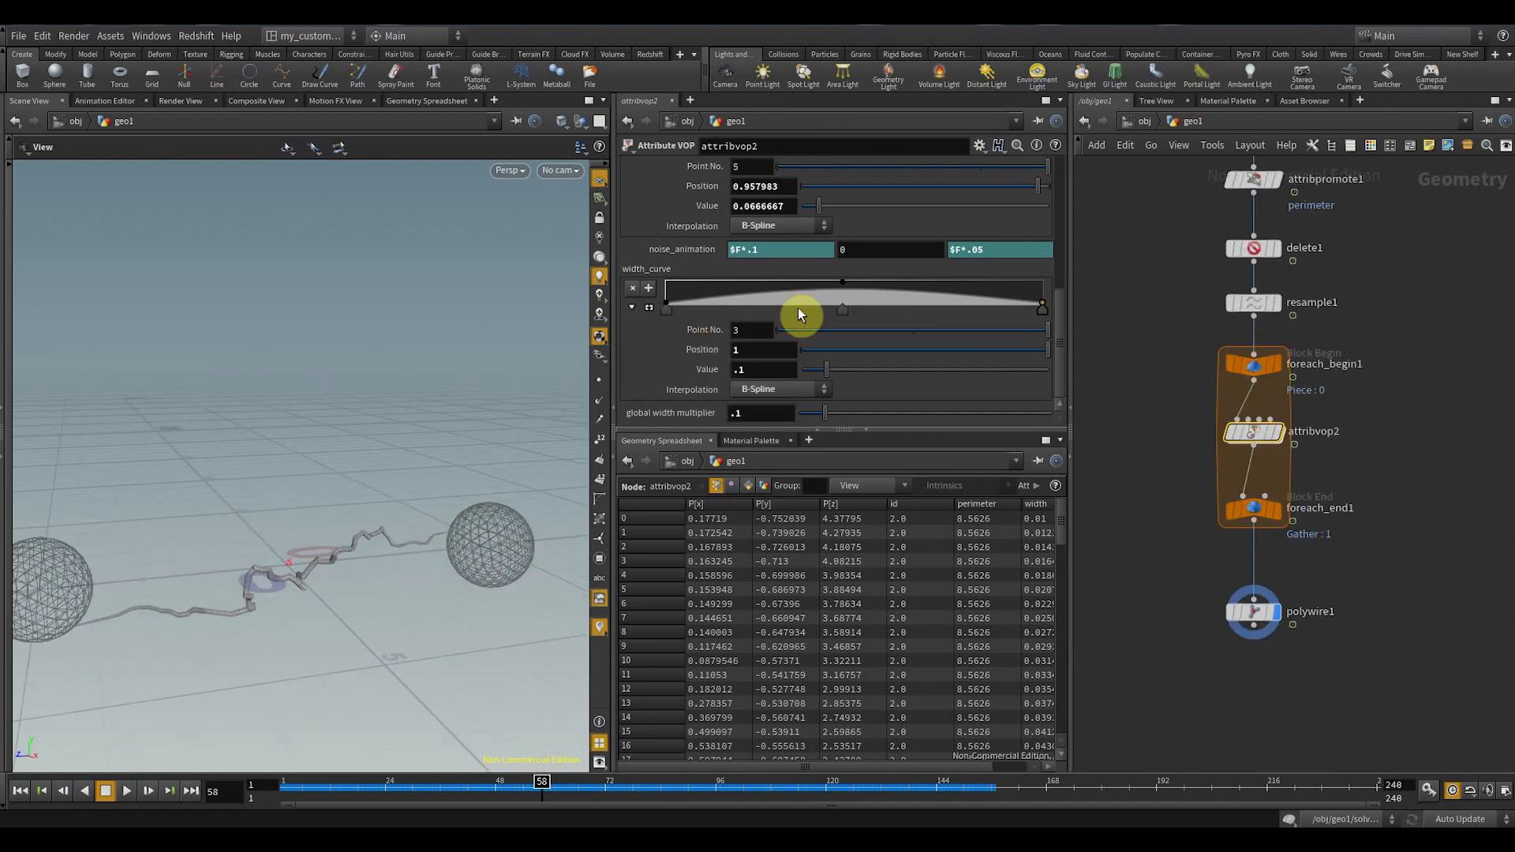
scroll(886, 315, up, 3)
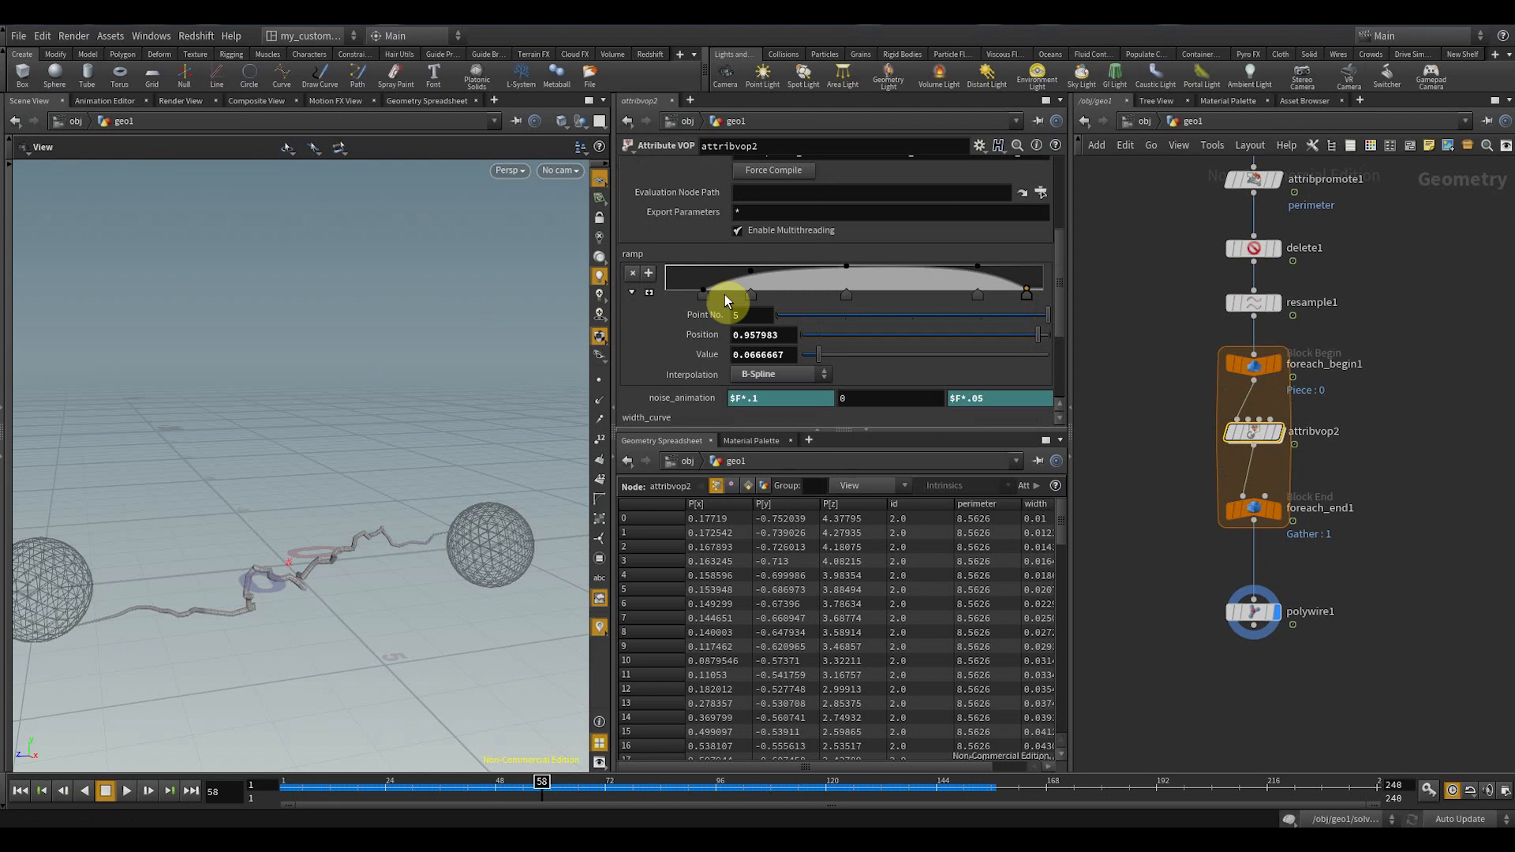
click(753, 295)
middle_drag(754, 355, 815, 355)
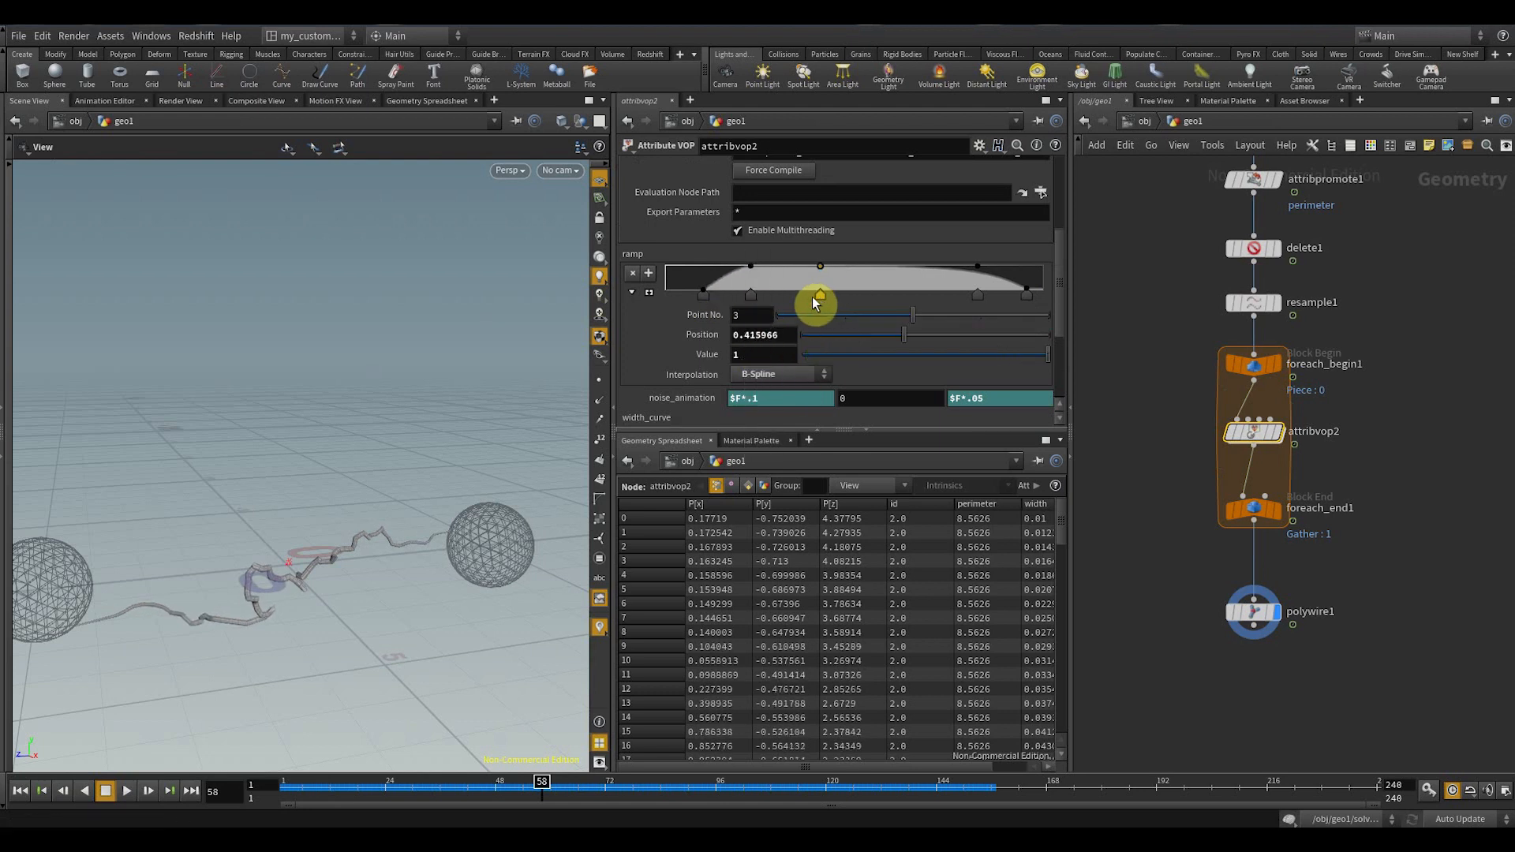
drag(826, 296, 789, 271)
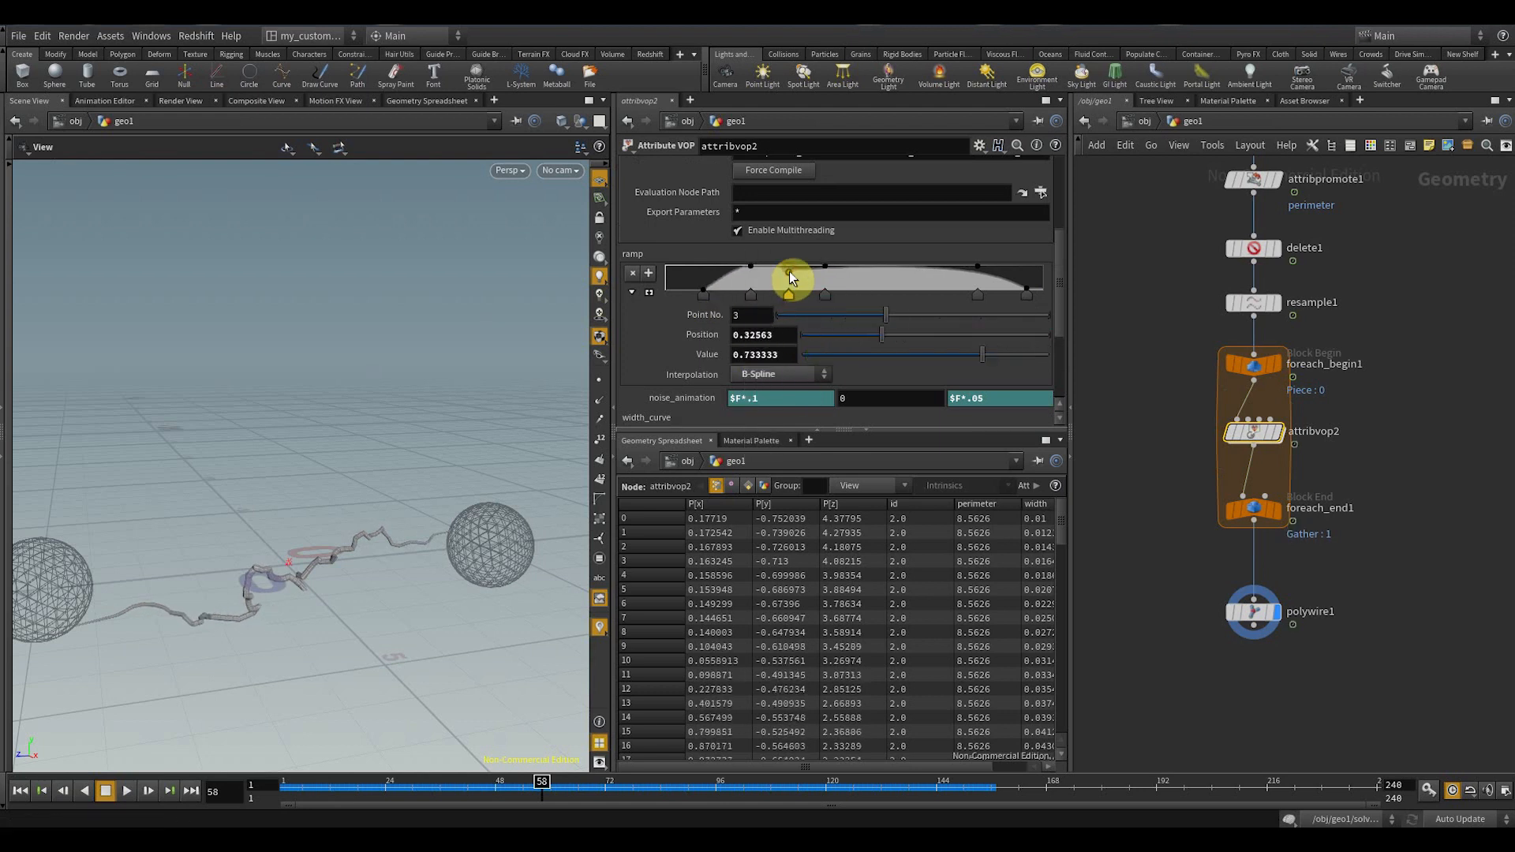
click(920, 278)
click(977, 296)
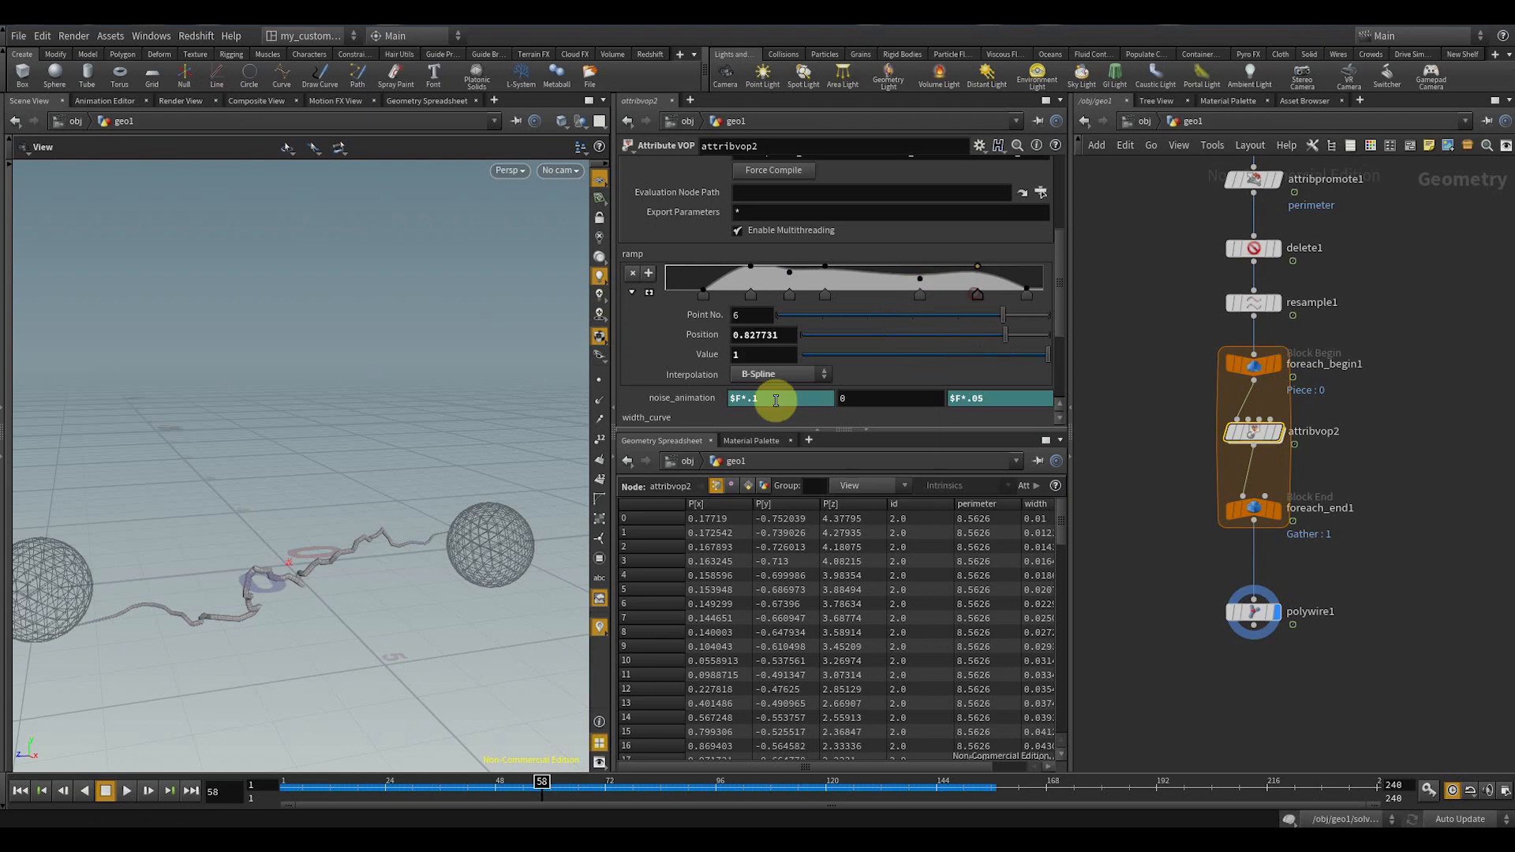
- Set the value of point 6 on attribvop2's noise ramp to 1 and move the ramp's first point to about 0.055
middle_drag(752, 352, 836, 354)
drag(701, 295, 687, 300)
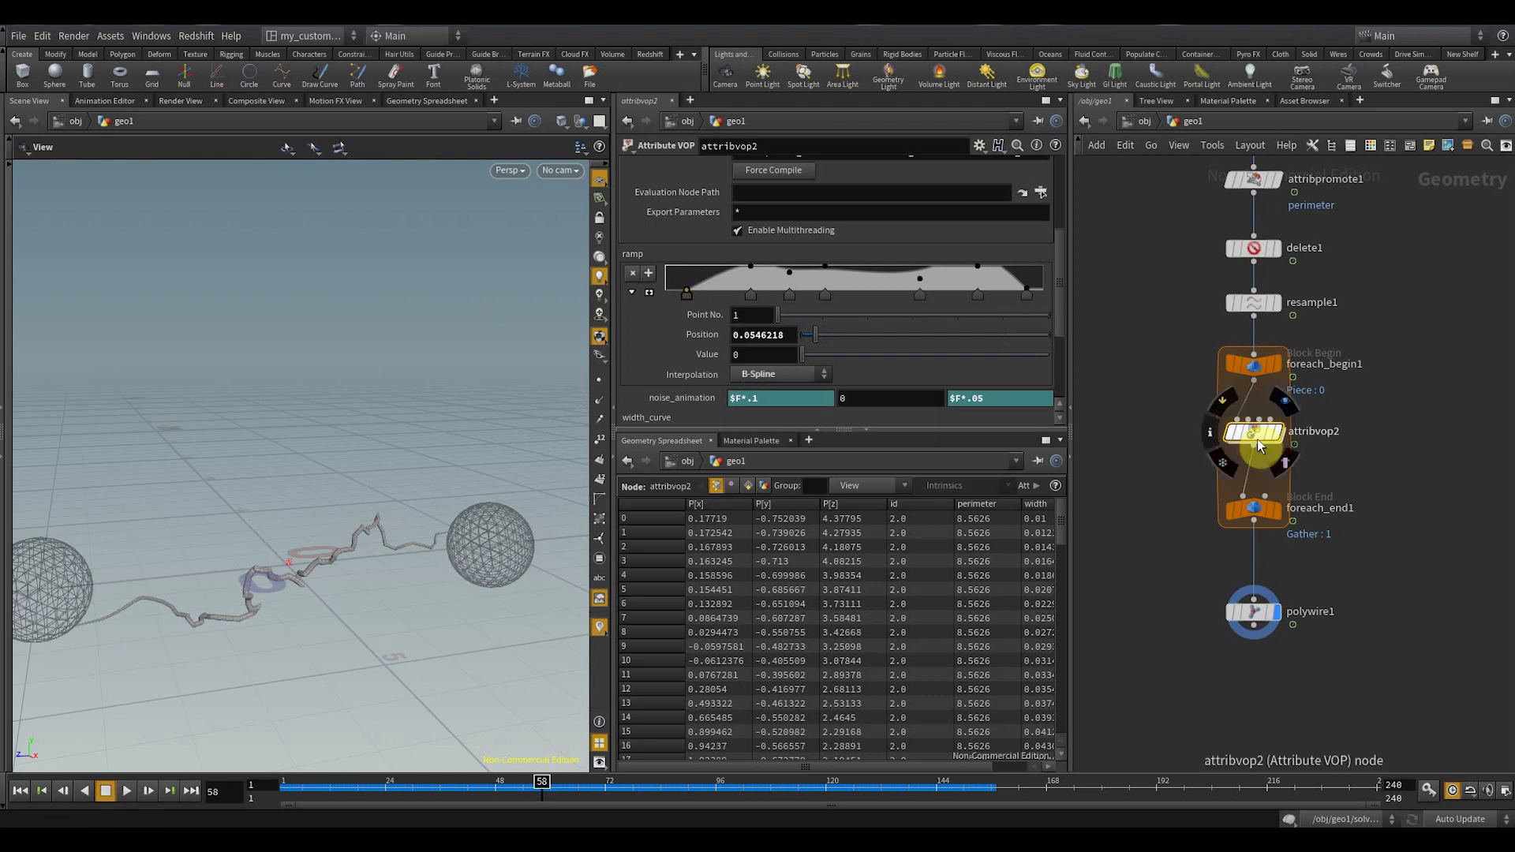
- Set the value of both end points of attribvop2's width_curve ramp to 0.15
scroll(903, 389, down, 3)
click(669, 351)
scroll(764, 419, down, 1)
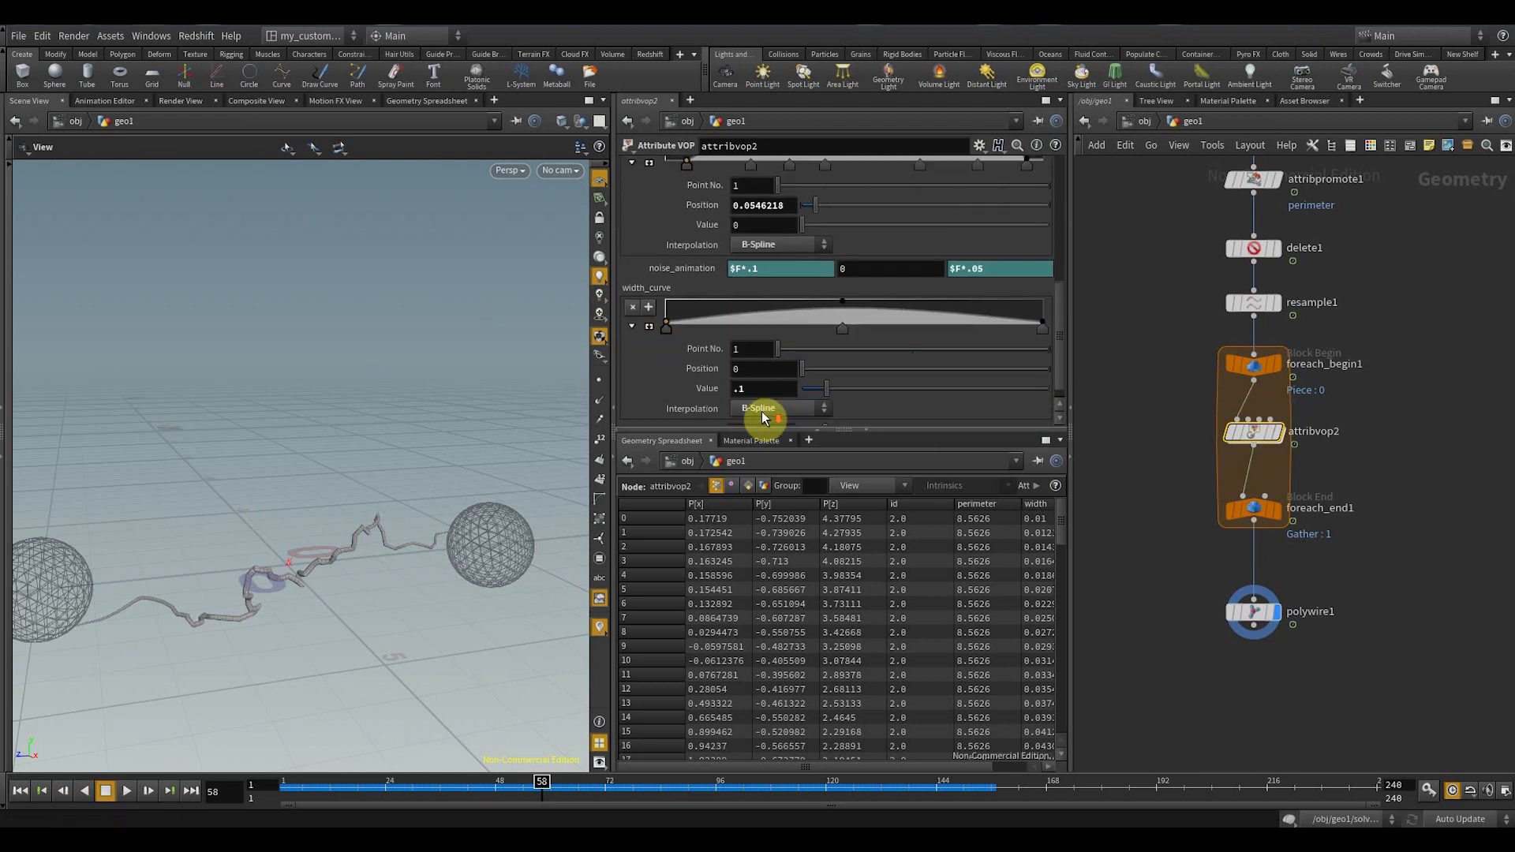
text(.15)
key(Return)
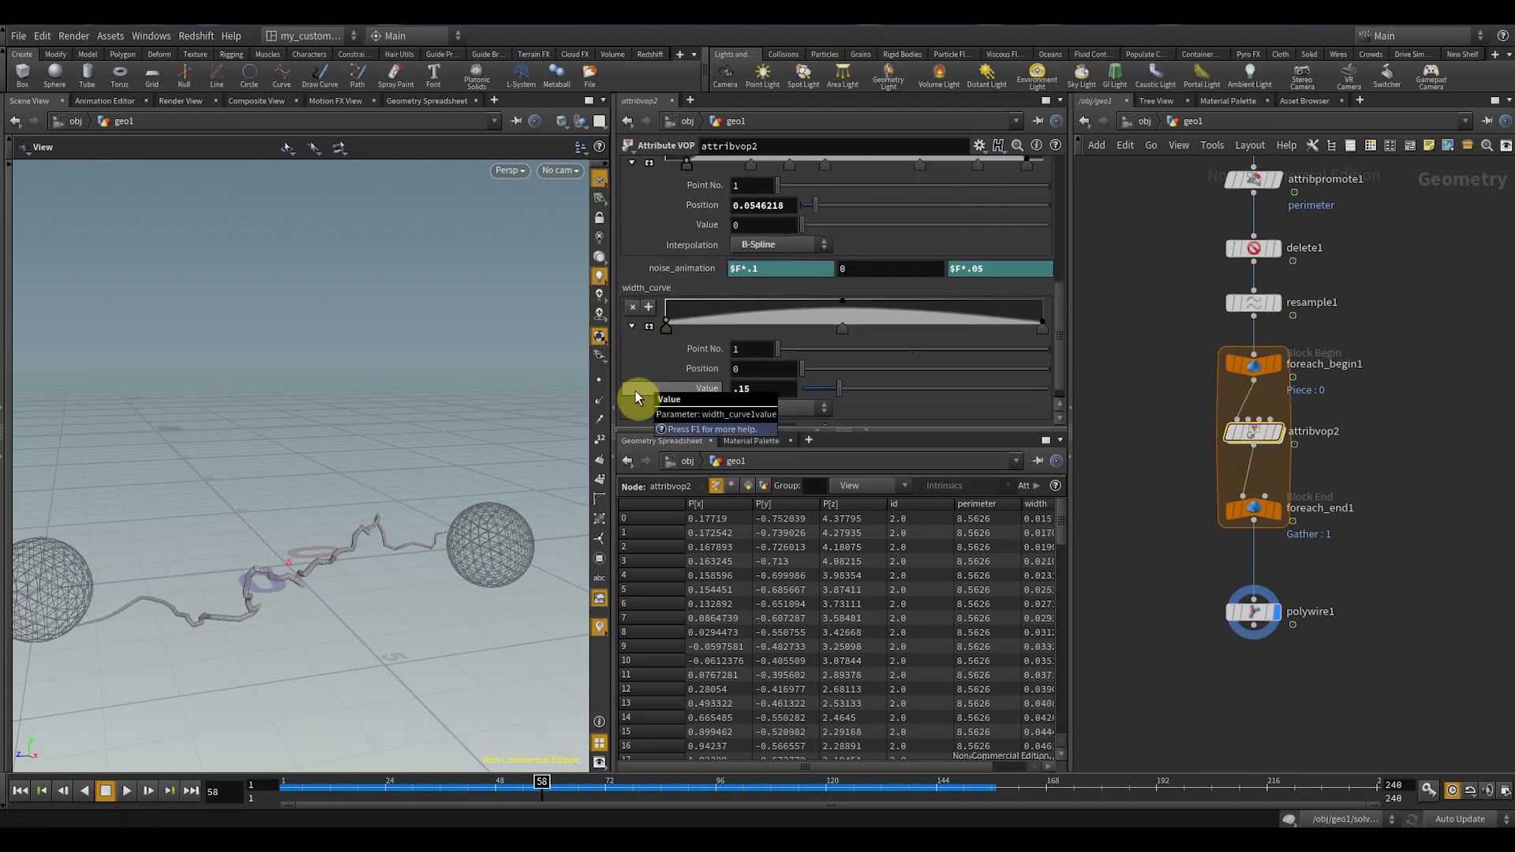
click(761, 388)
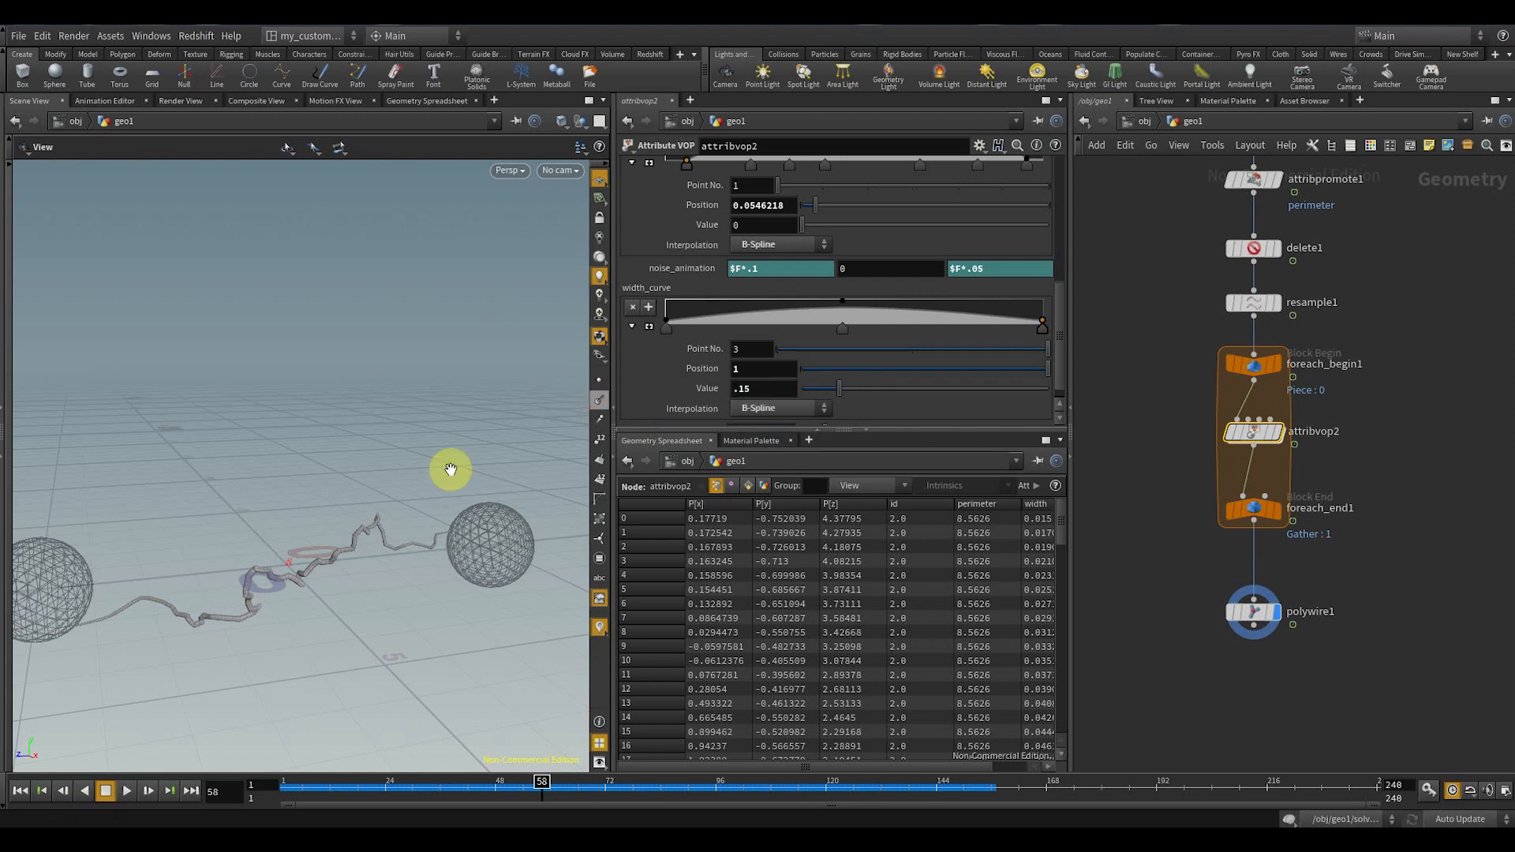
- Play the animation to examine the moving wires between the spheres, and check turbnoise1's settings inside attribvop2
right_drag(426, 399, 403, 498)
drag(404, 498, 414, 493)
right_drag(416, 493, 457, 485)
drag(316, 788, 217, 788)
click(129, 794)
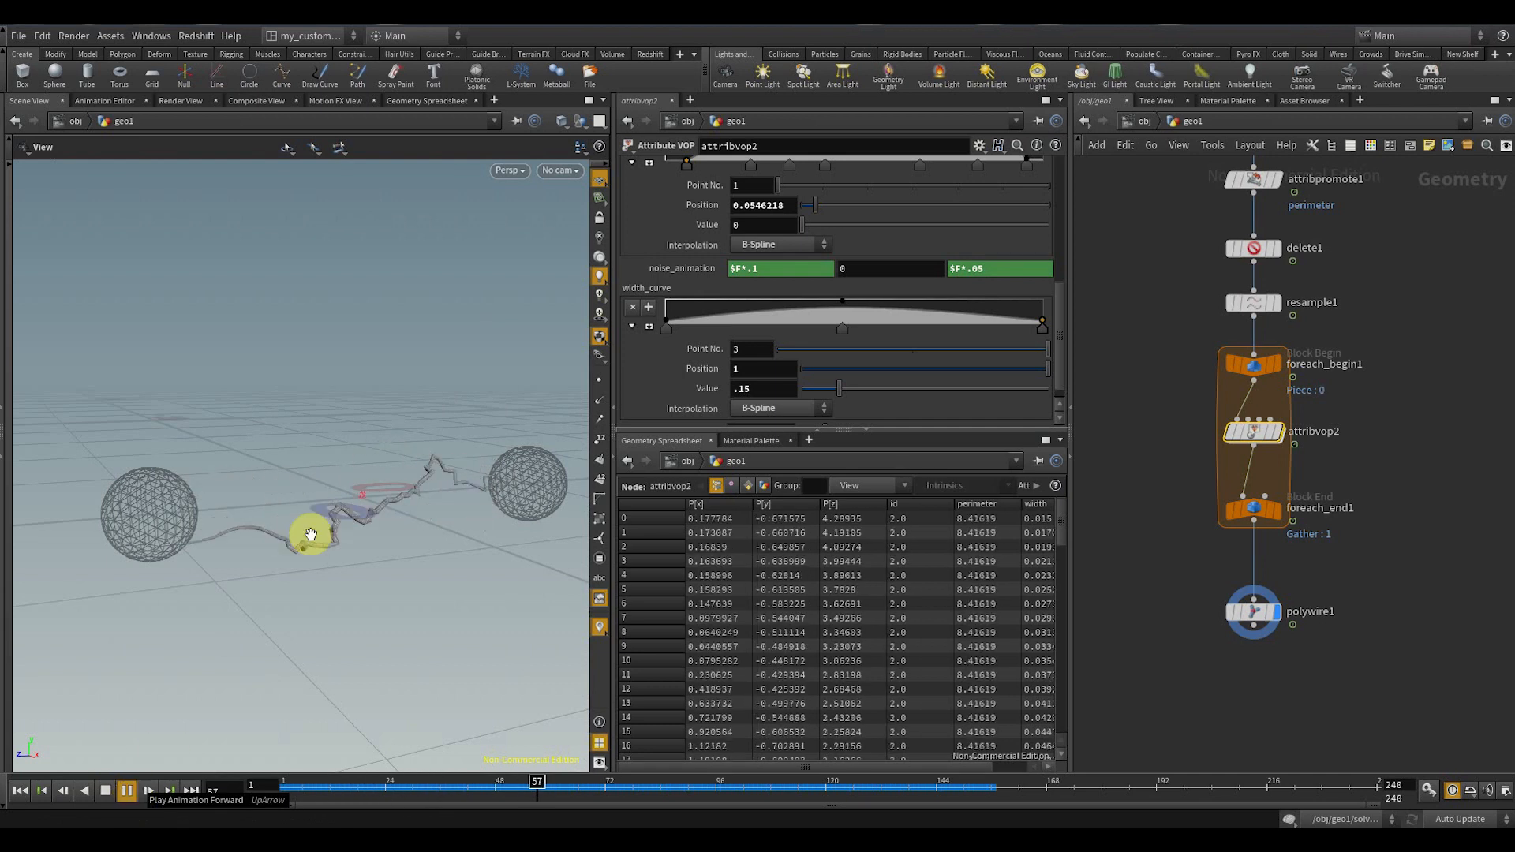
right_drag(303, 554, 284, 626)
drag(284, 626, 308, 629)
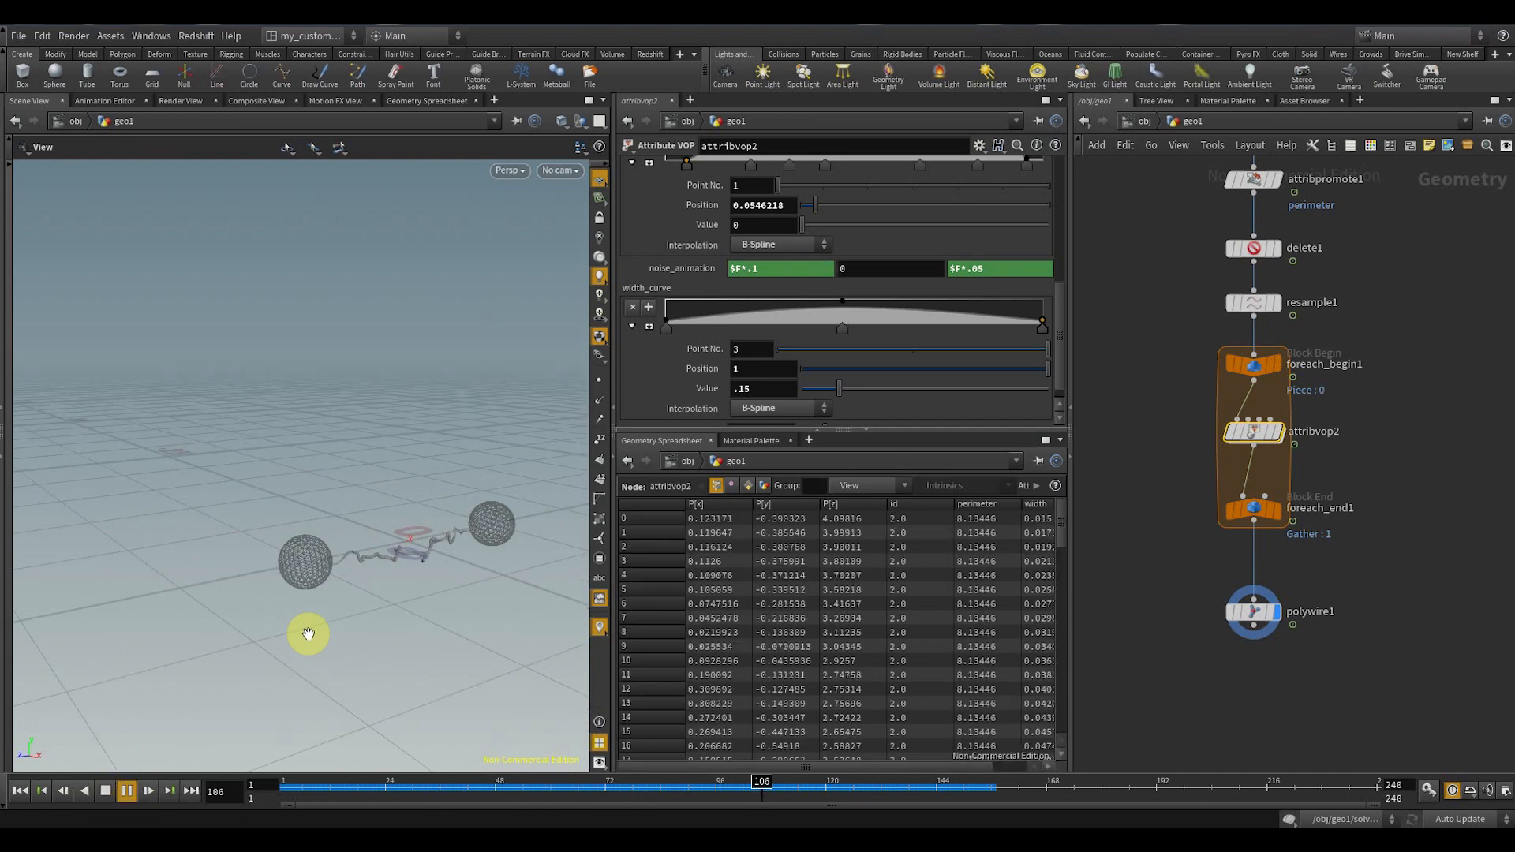
middle_drag(1271, 464, 1253, 493)
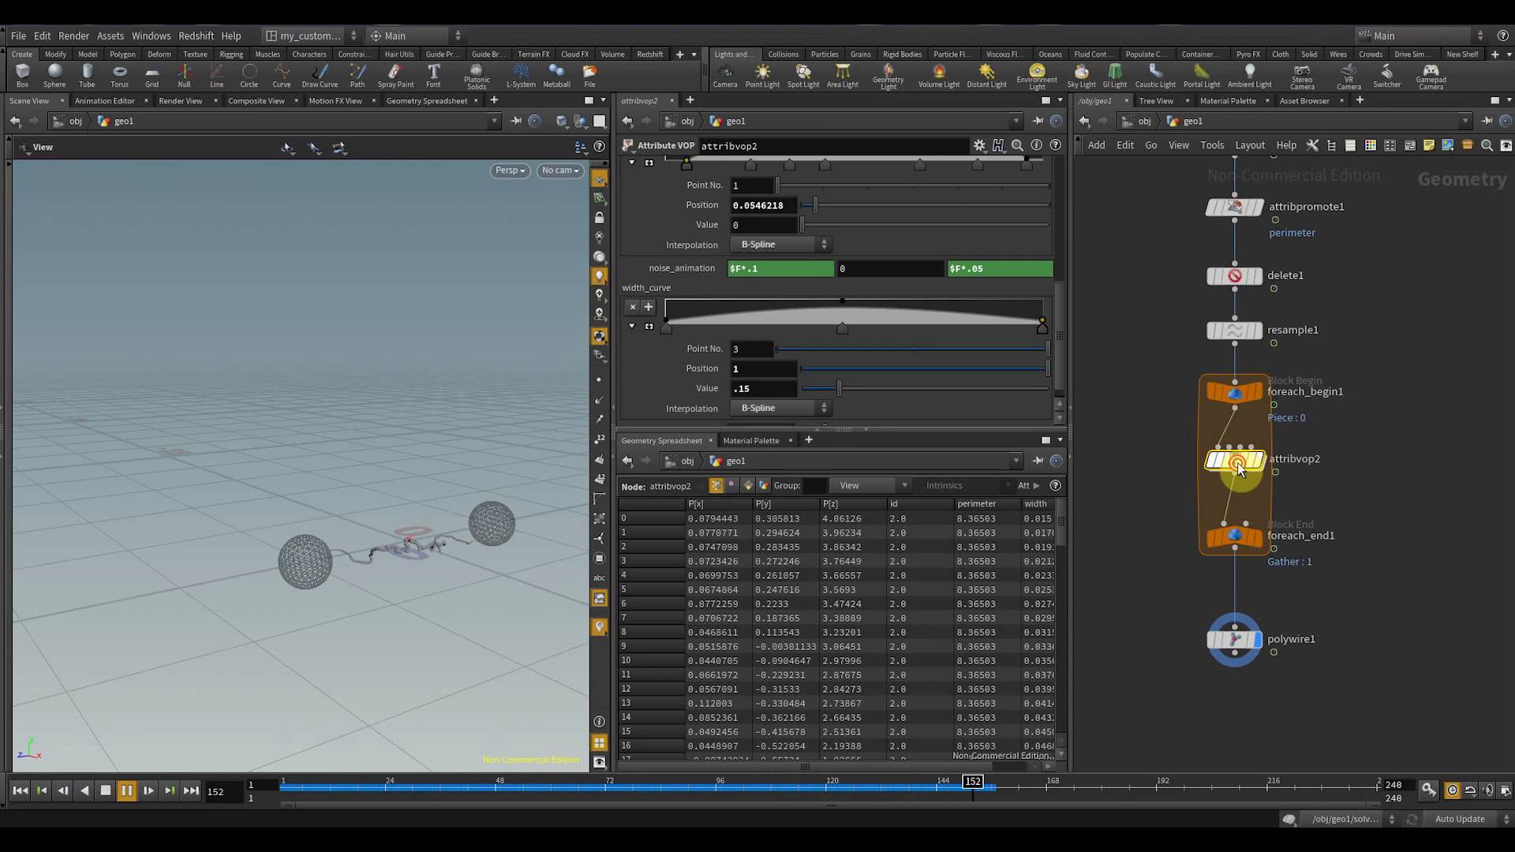
double_click(1236, 459)
click(738, 270)
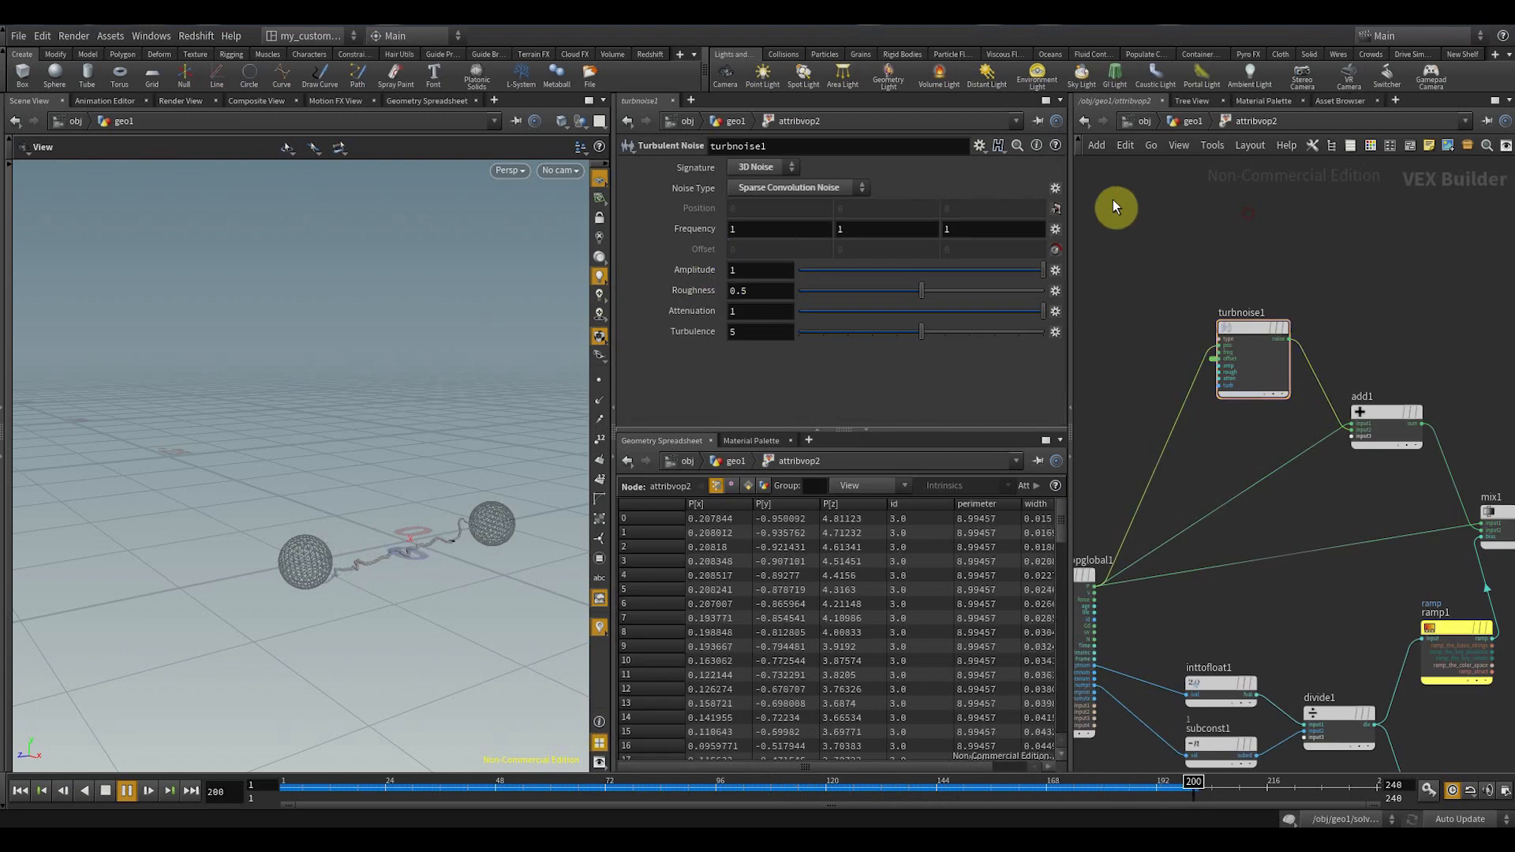
click(1188, 121)
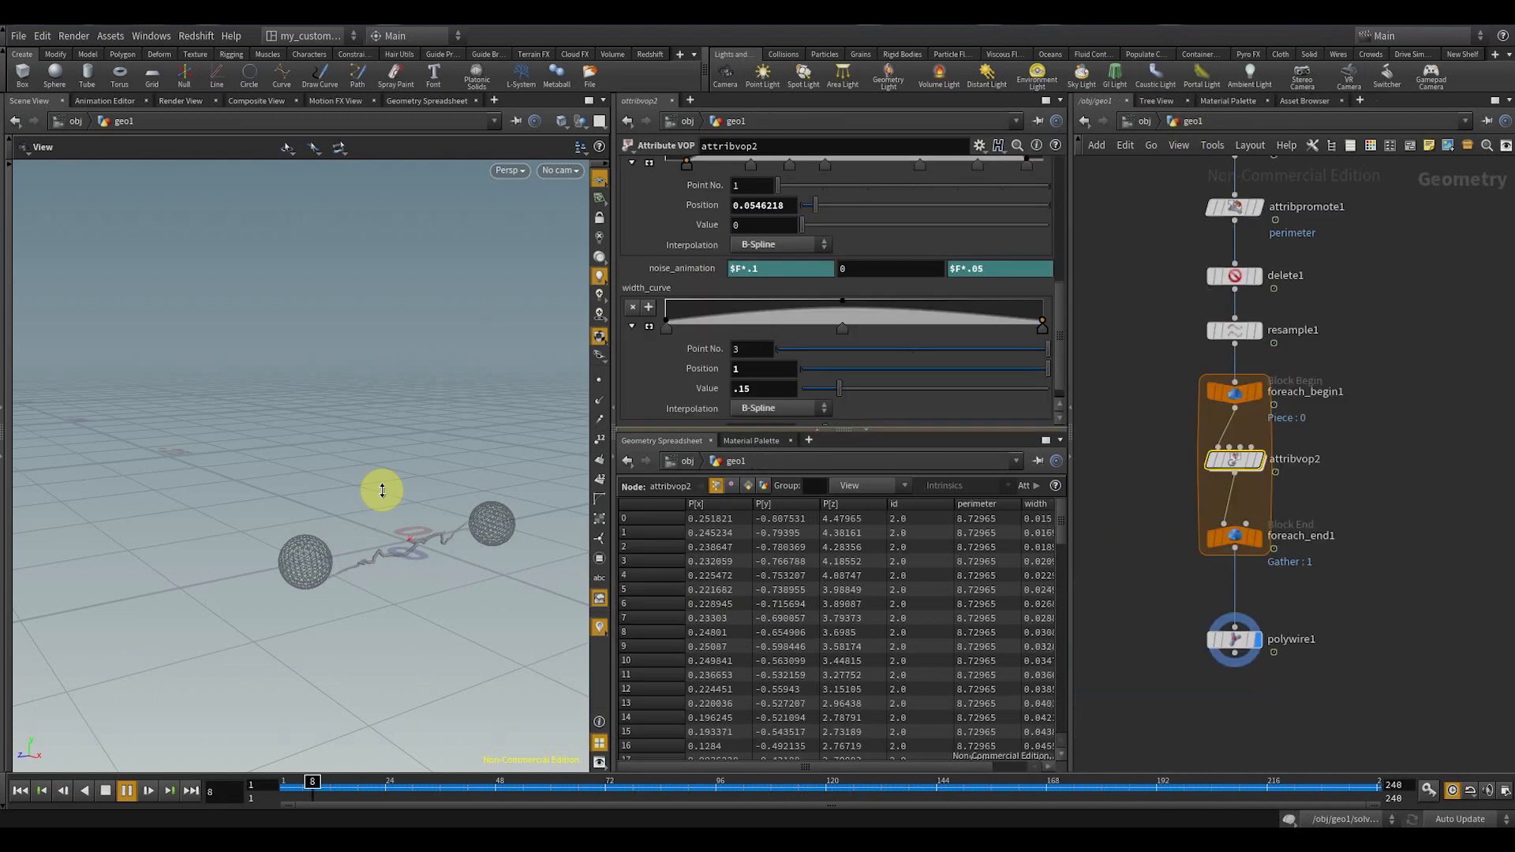
drag(382, 490, 367, 487)
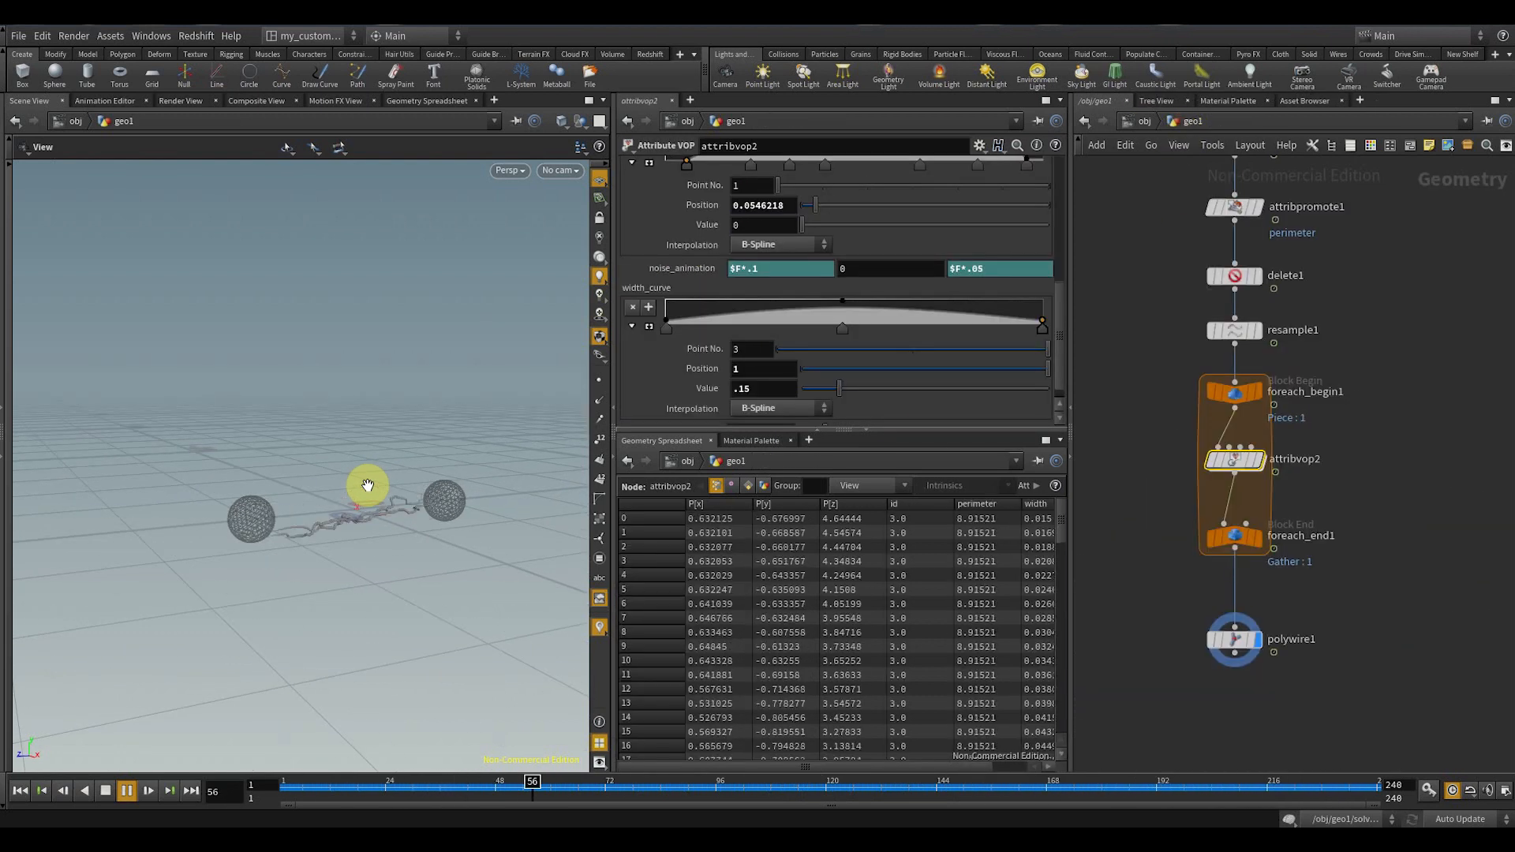
scroll(1374, 649, down, 1)
middle_drag(1374, 650, 1358, 586)
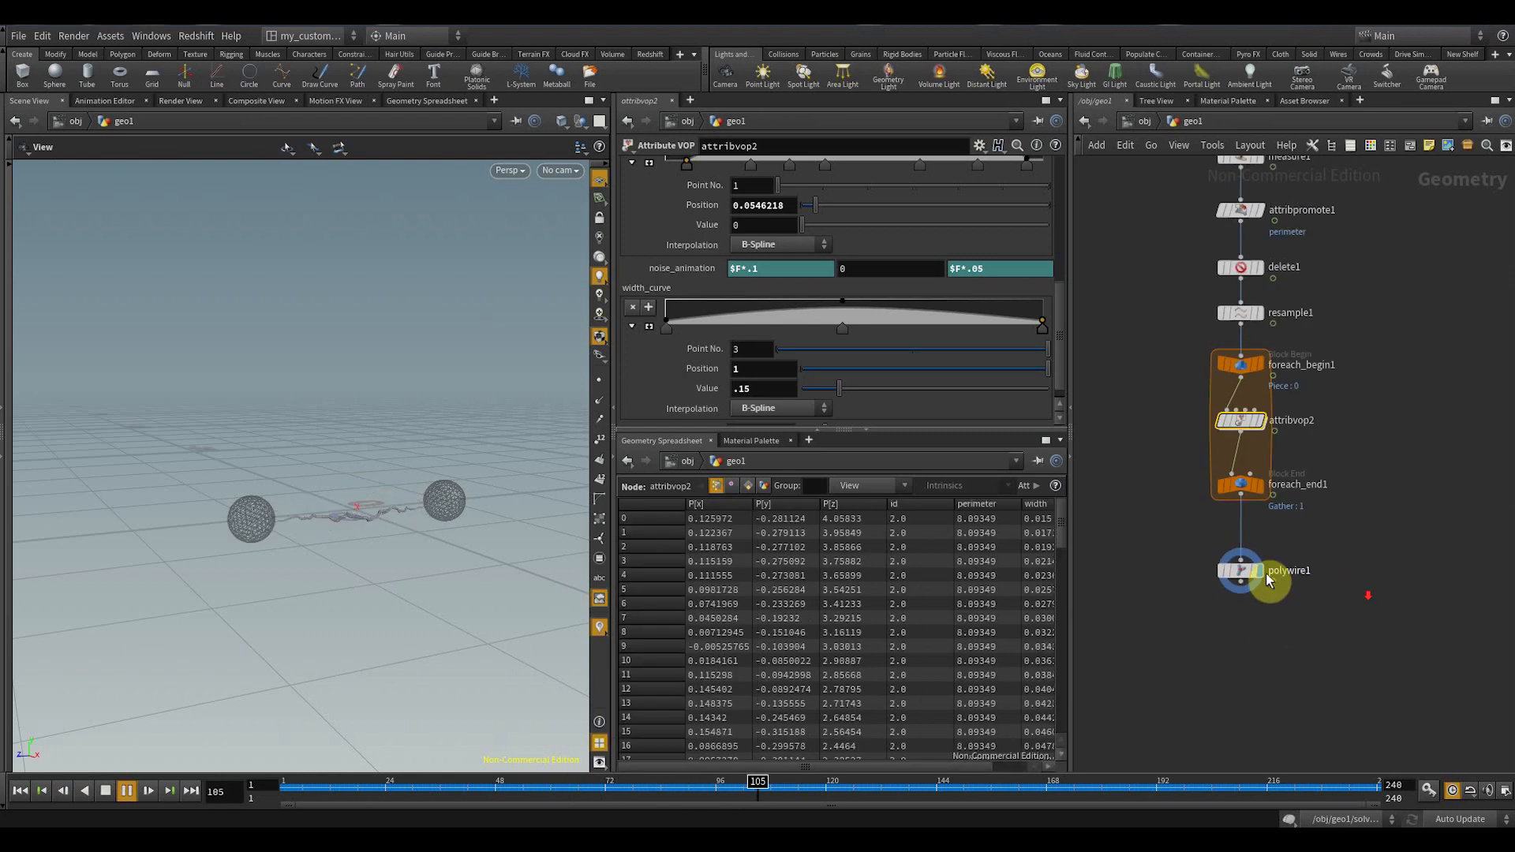
drag(1252, 575, 1250, 558)
drag(331, 799, 436, 793)
- Review the node chain from add1 to delete1, including delete1's perimeter filter expression
scroll(1397, 536, down, 3)
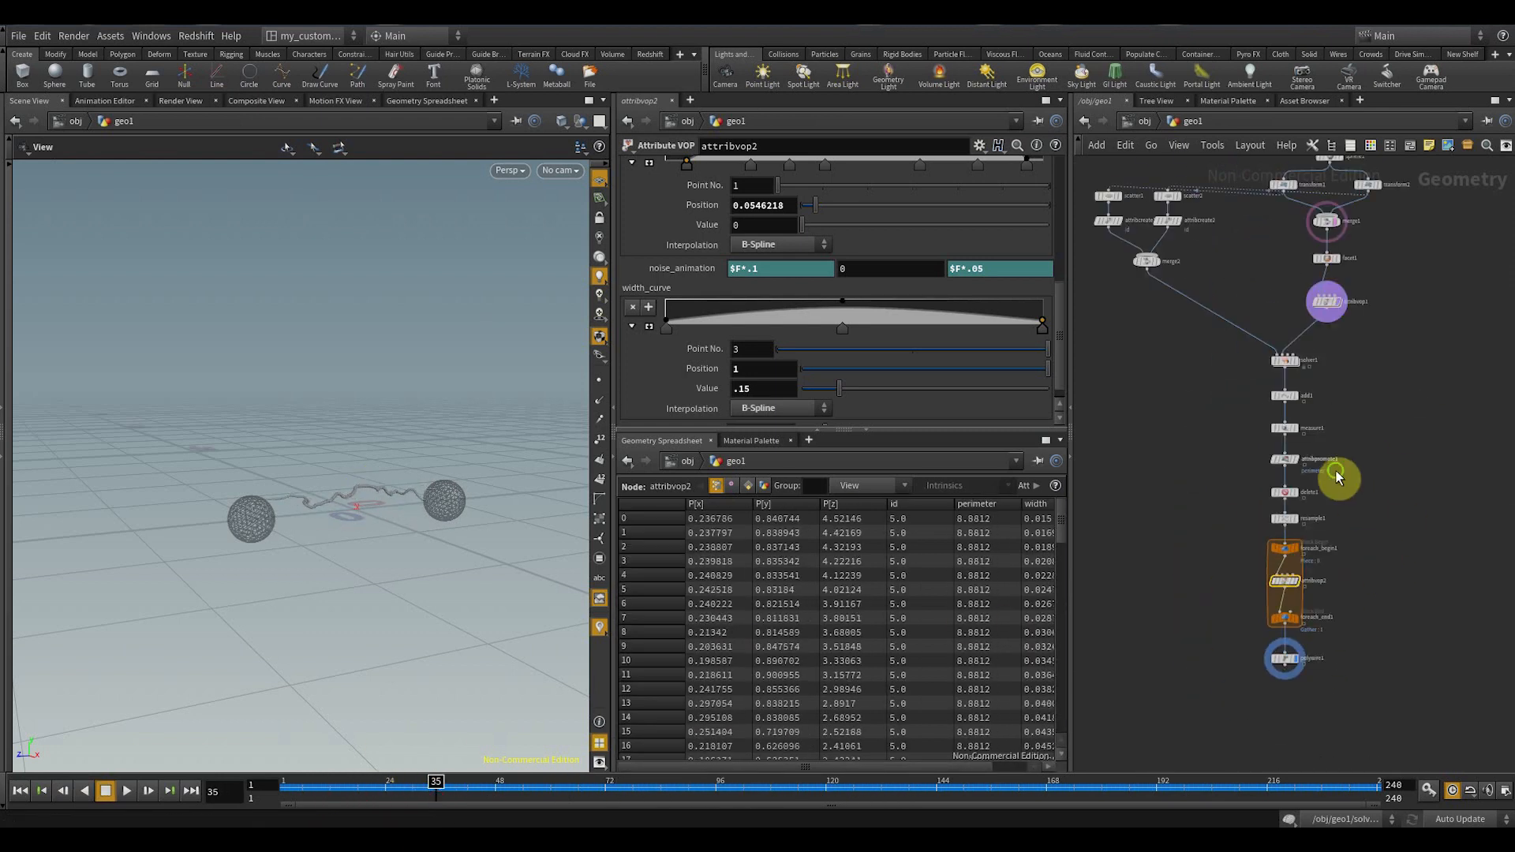
scroll(1335, 477, up, 3)
click(1227, 382)
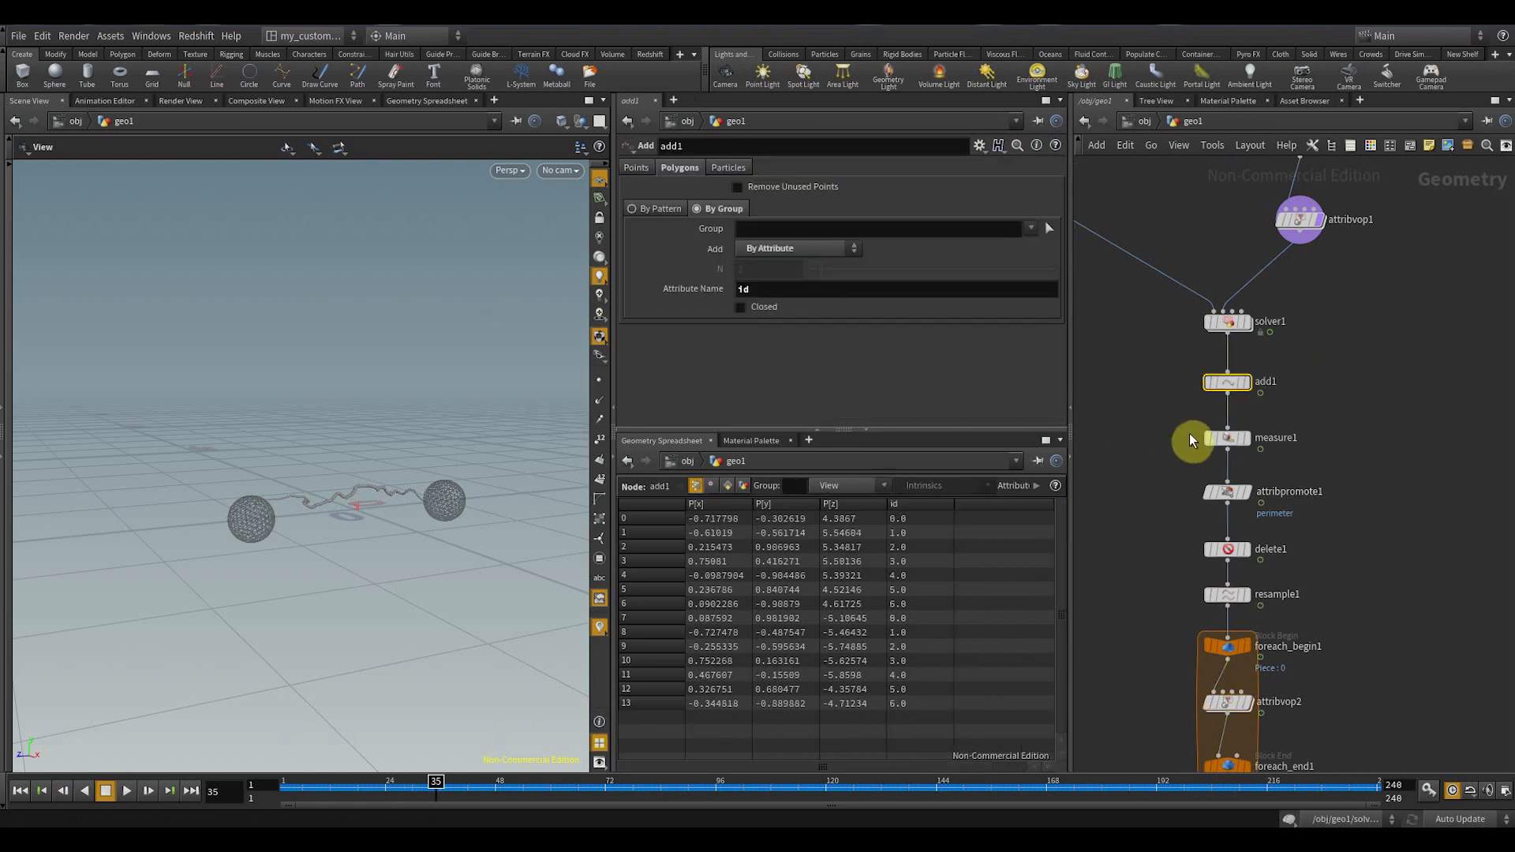
scroll(1325, 541, up, 3)
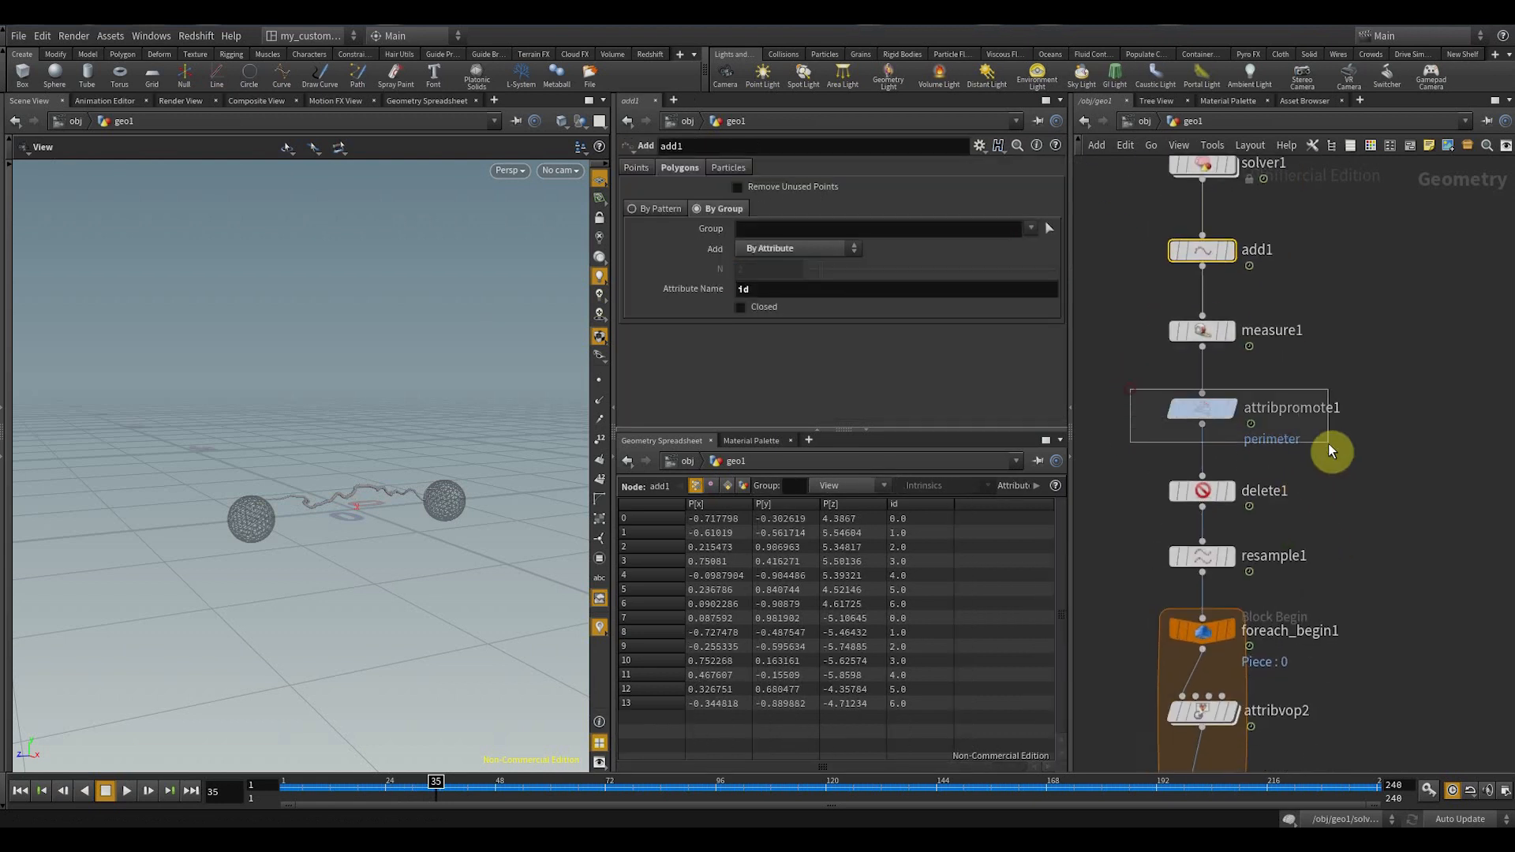
click(1219, 490)
click(746, 309)
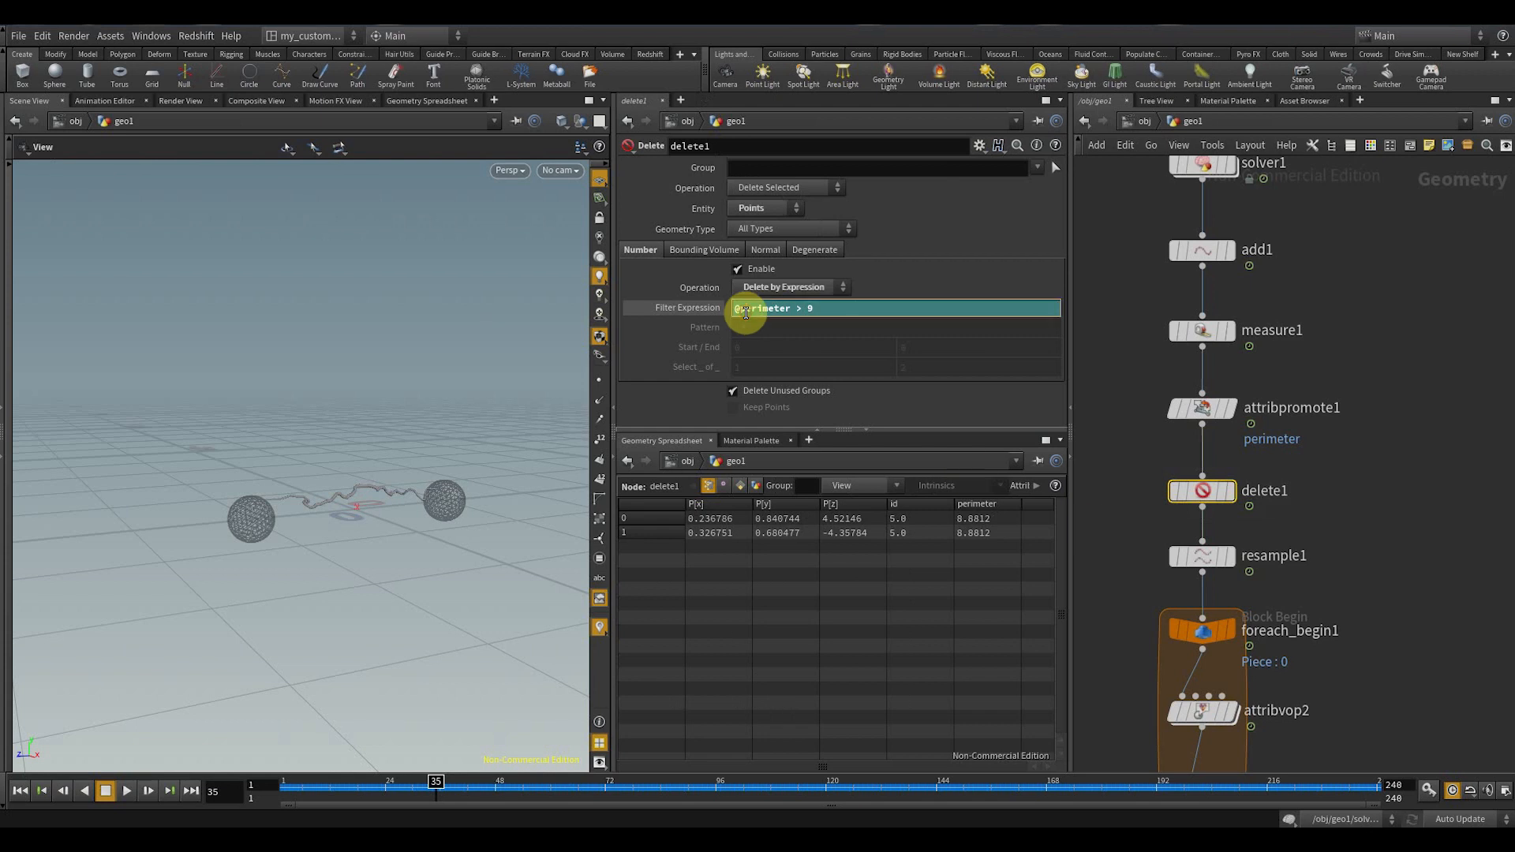
- Move delete1 and all nodes below it down to open a gap under attribpromote1, and recheck delete1's filter expression
scroll(1409, 545, down, 2)
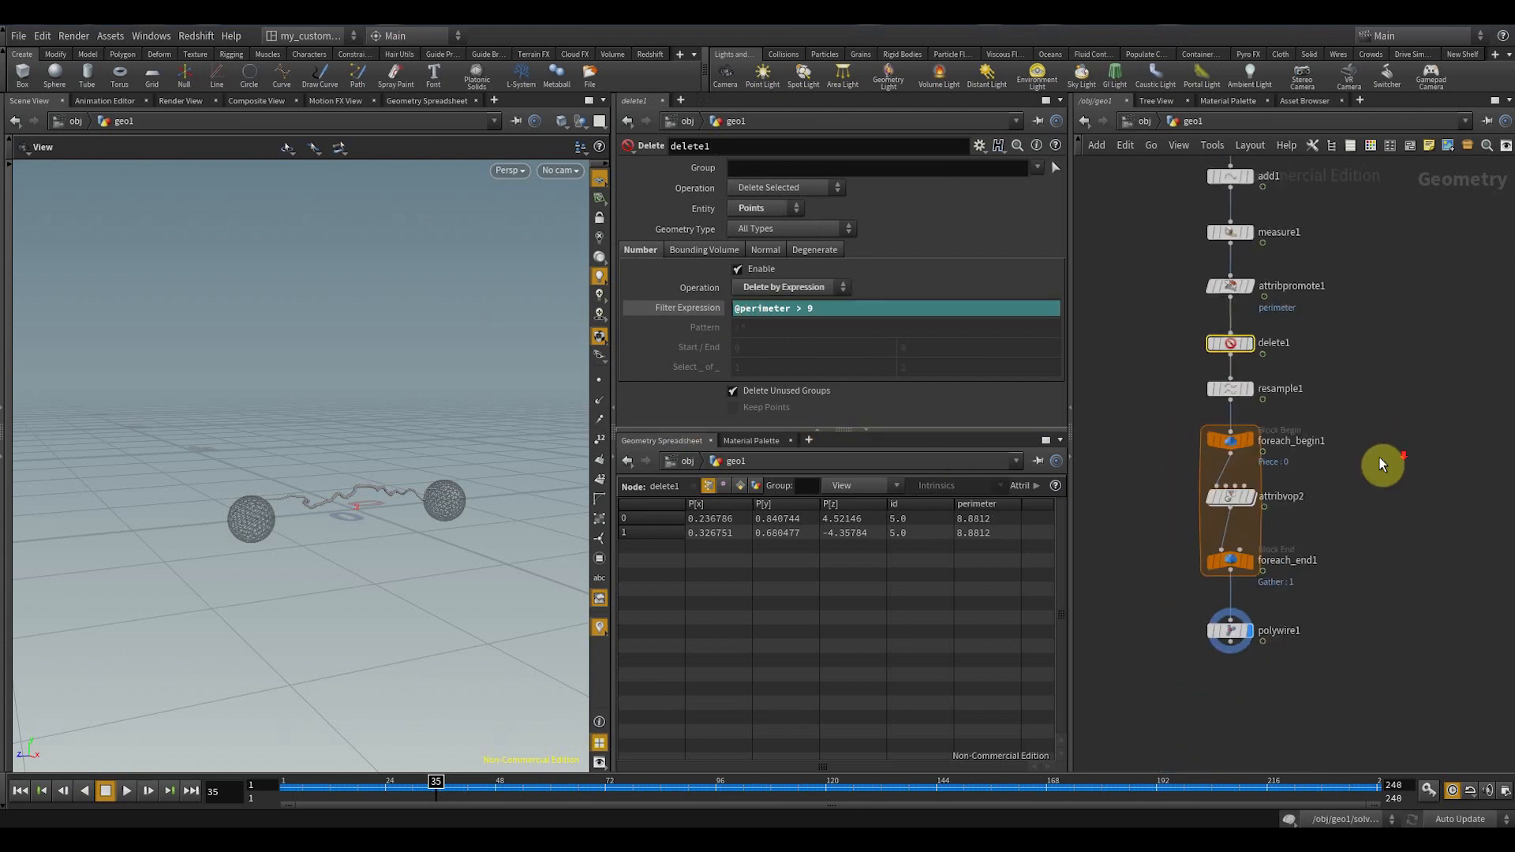
drag(1320, 660, 1224, 396)
click(1313, 400)
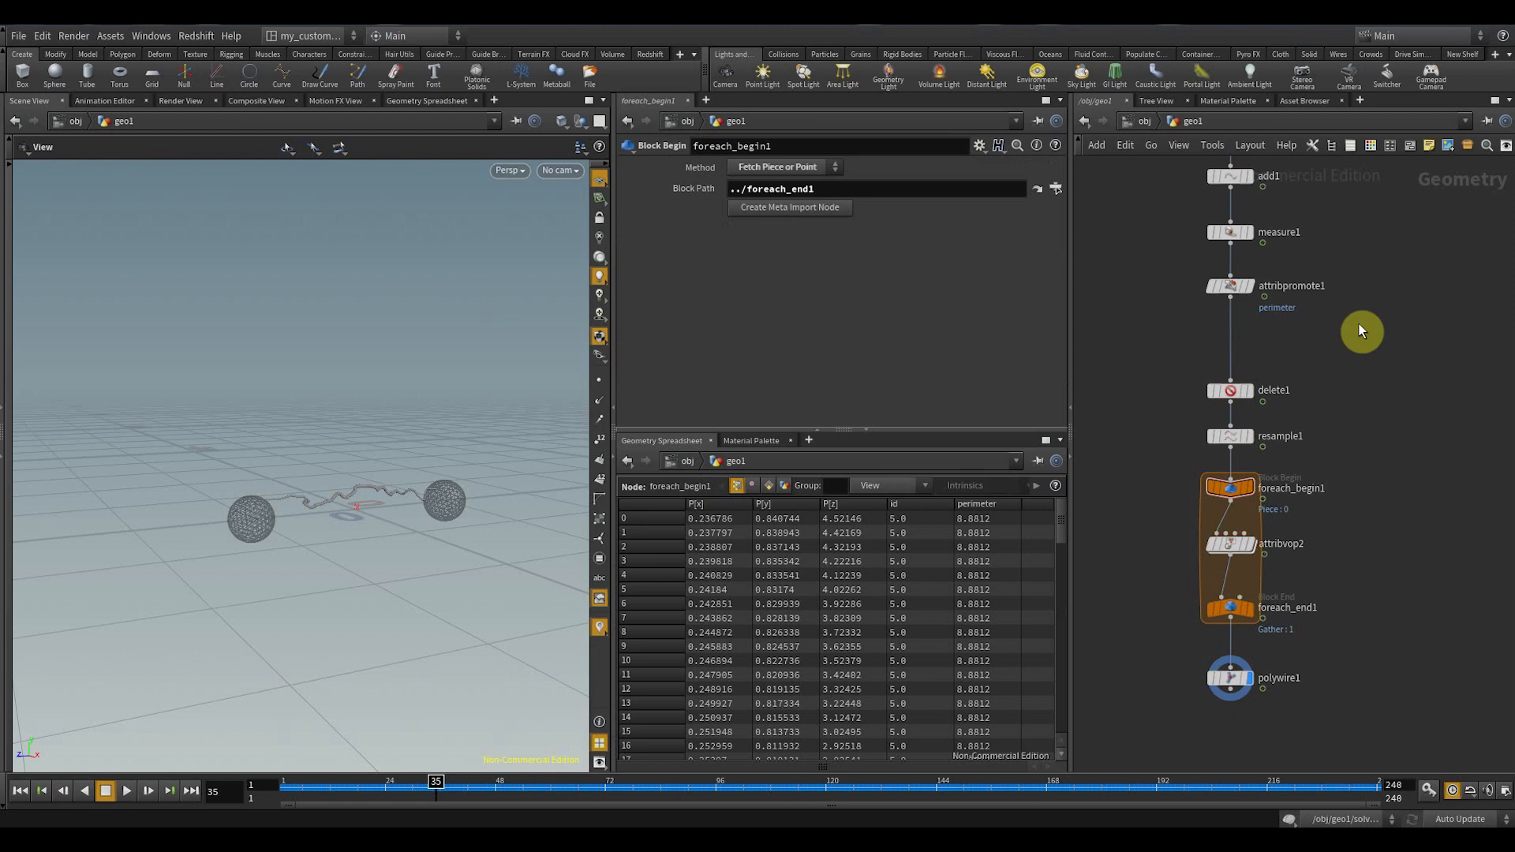
click(1229, 390)
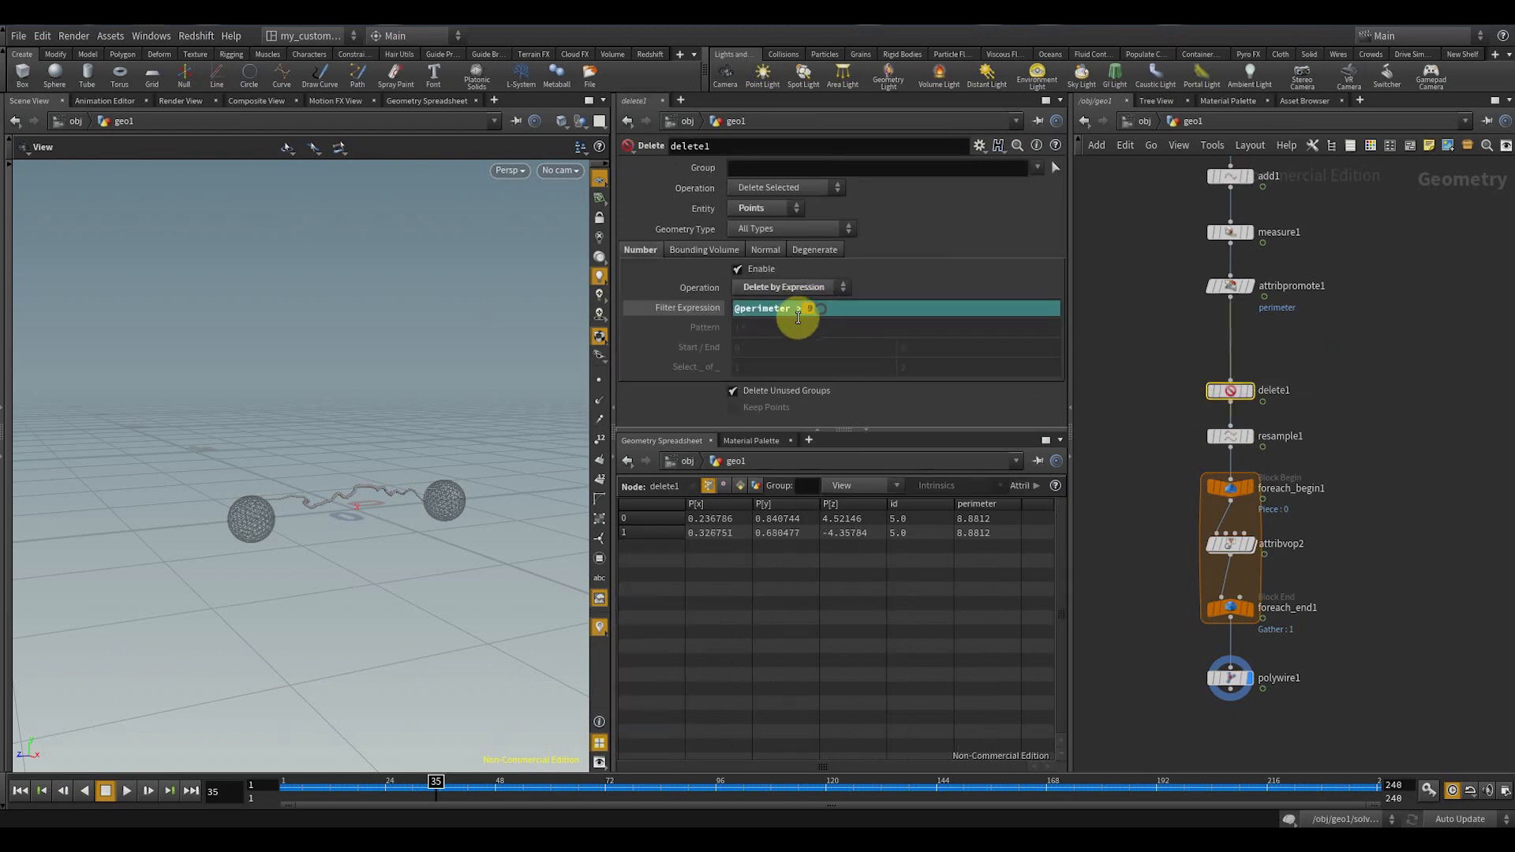
drag(798, 318, 797, 323)
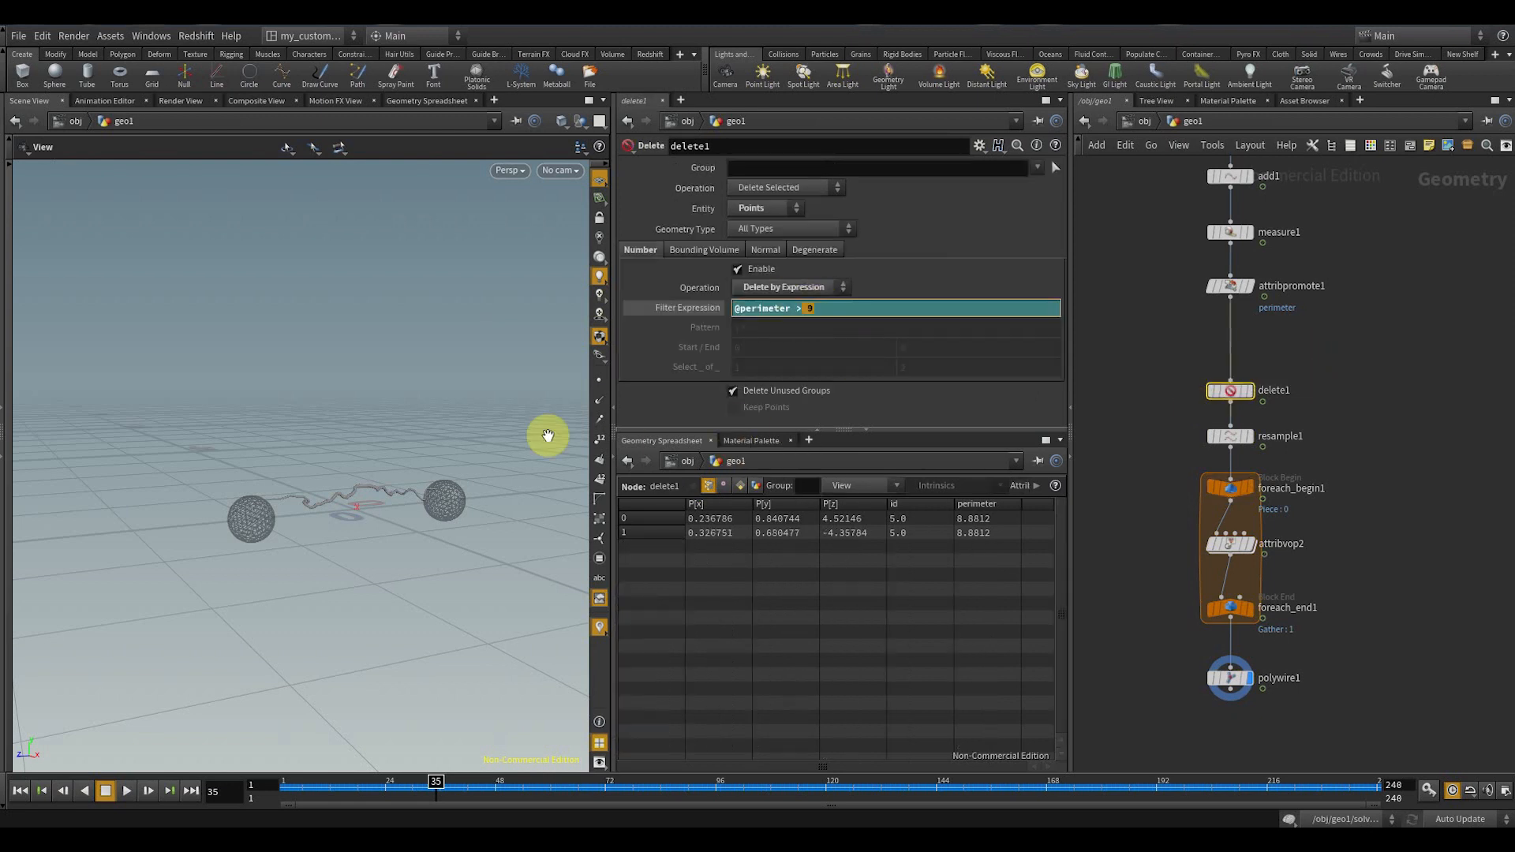
drag(280, 578, 319, 557)
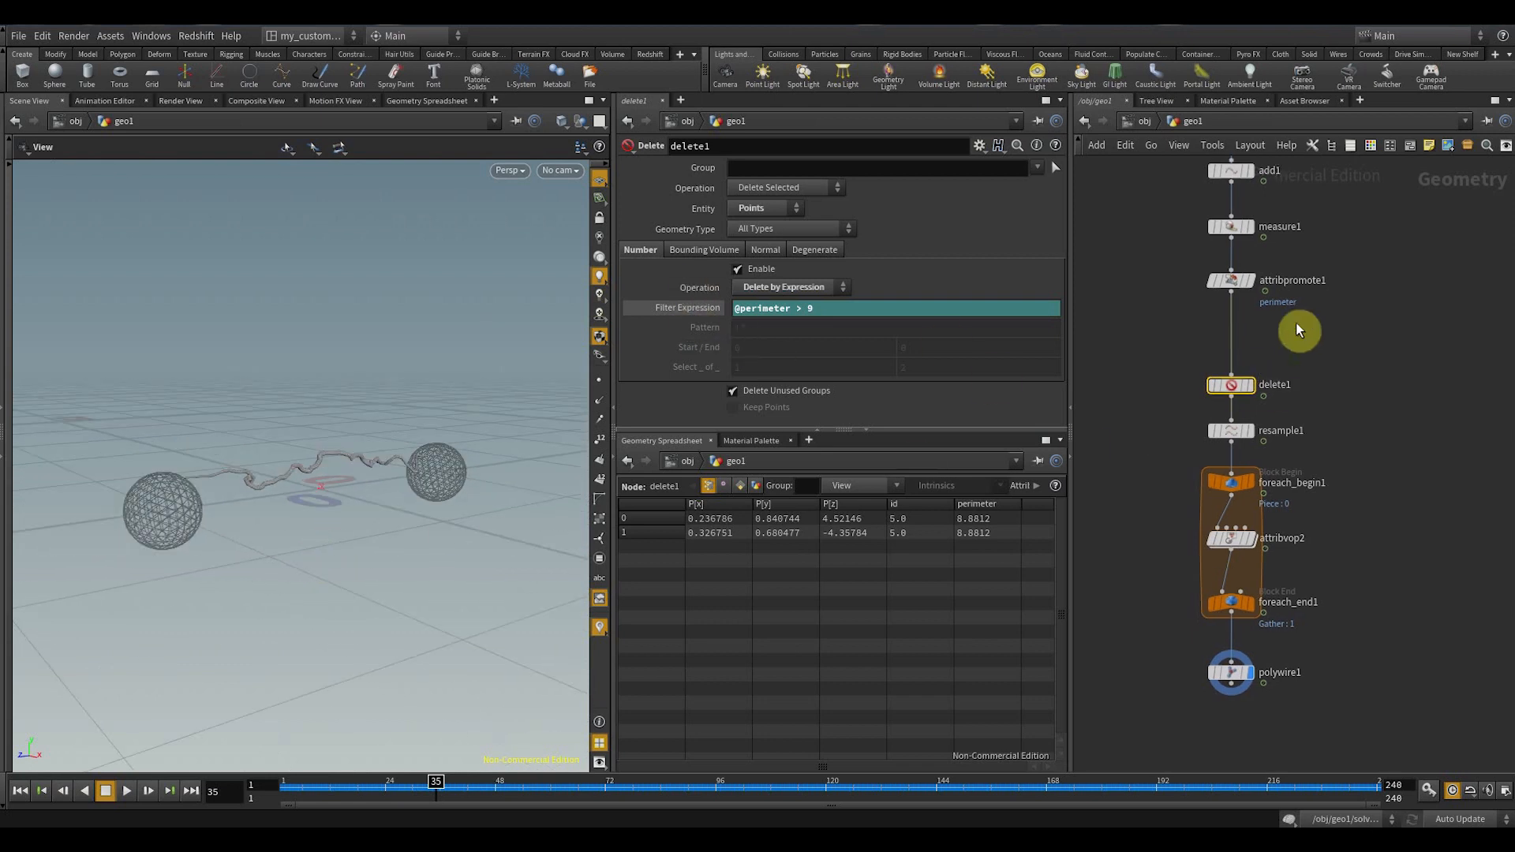
- Insert an Attribute Create node between attribpromote1 and delete1
key(Tab)
text(at)
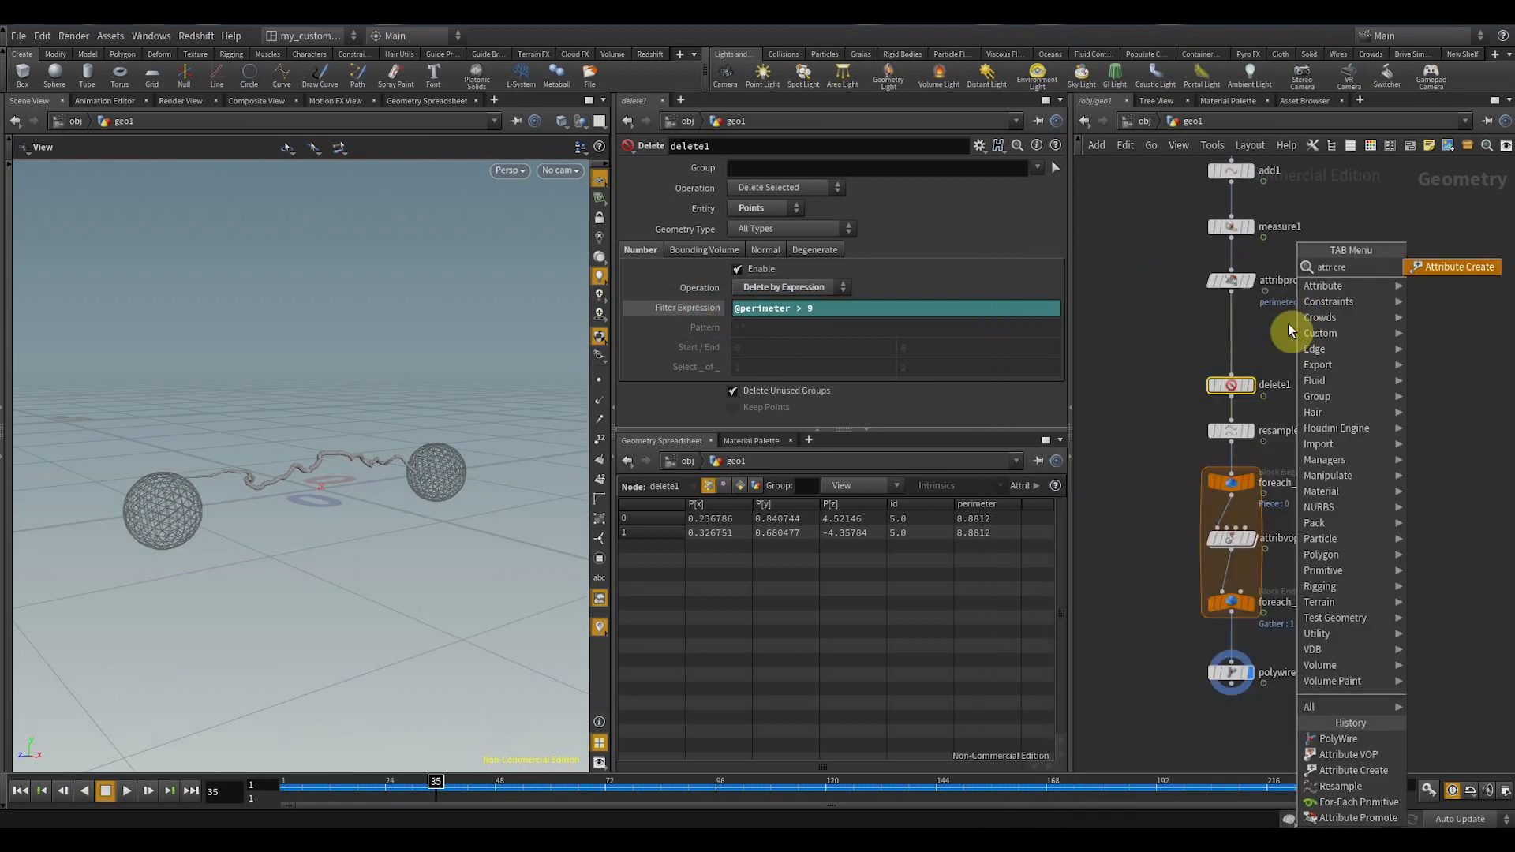
click(1443, 270)
click(1269, 336)
drag(1269, 335, 1198, 320)
drag(1198, 396, 1199, 388)
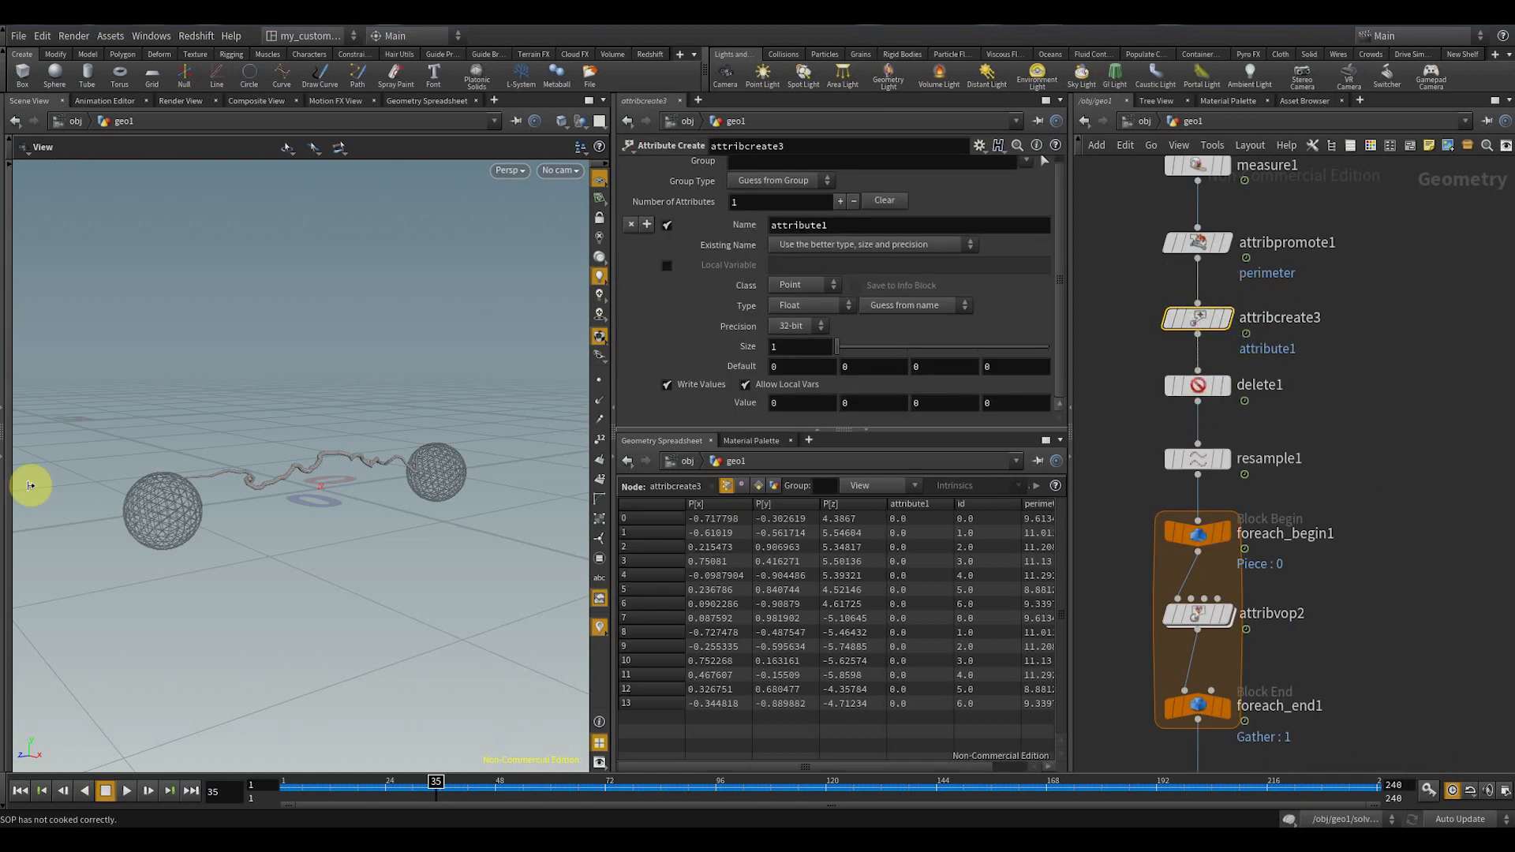
scroll(1234, 382, down, 3)
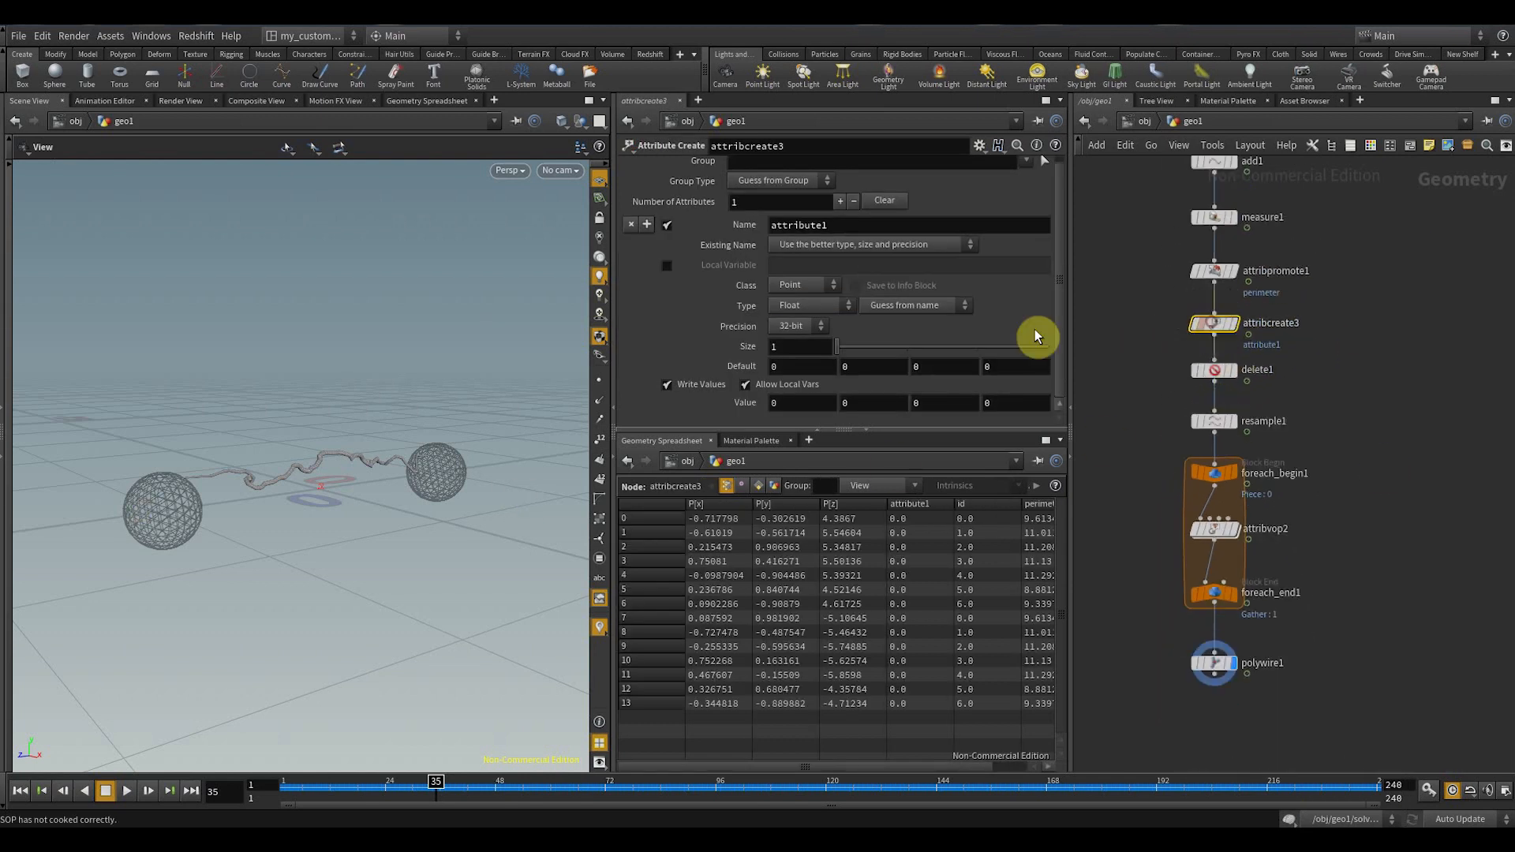
- Name attribcreate3's attribute mult_del and set its value to 1
drag(866, 220, 782, 225)
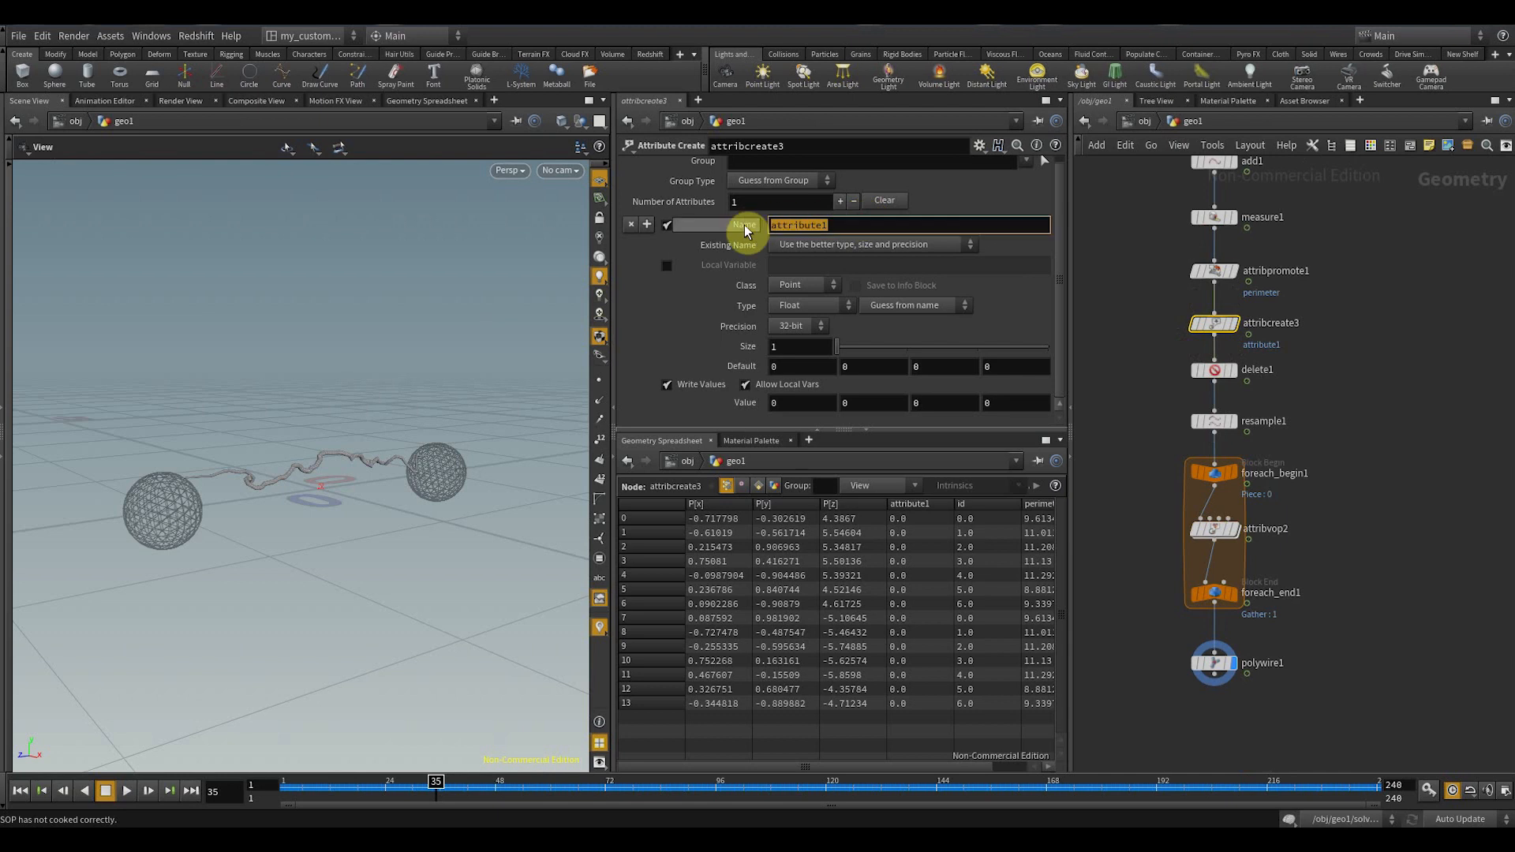
text(w)
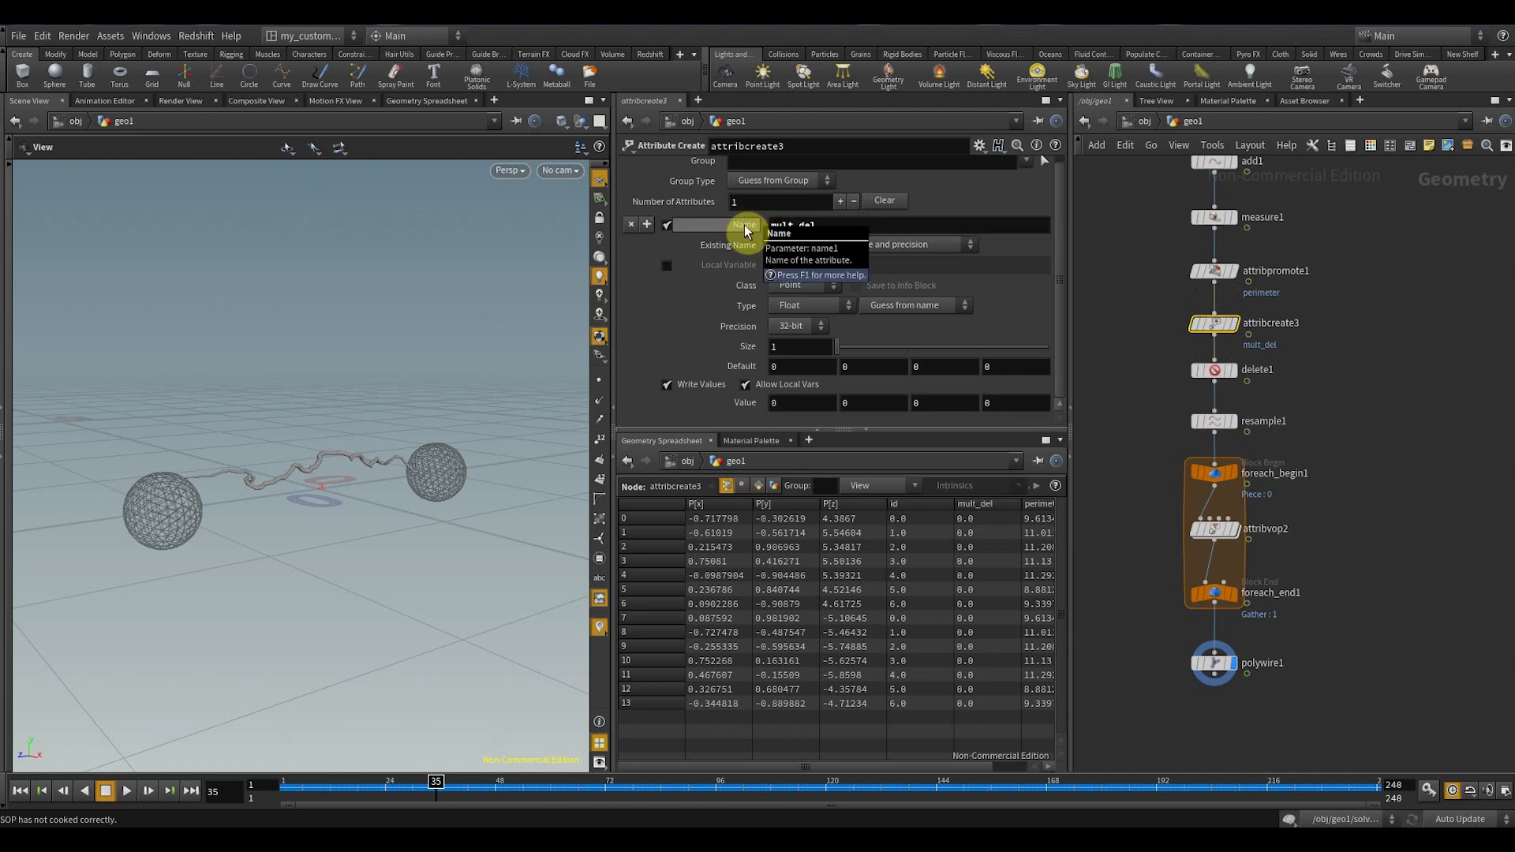
drag(806, 403, 719, 411)
text(1)
key(Return)
click(1366, 411)
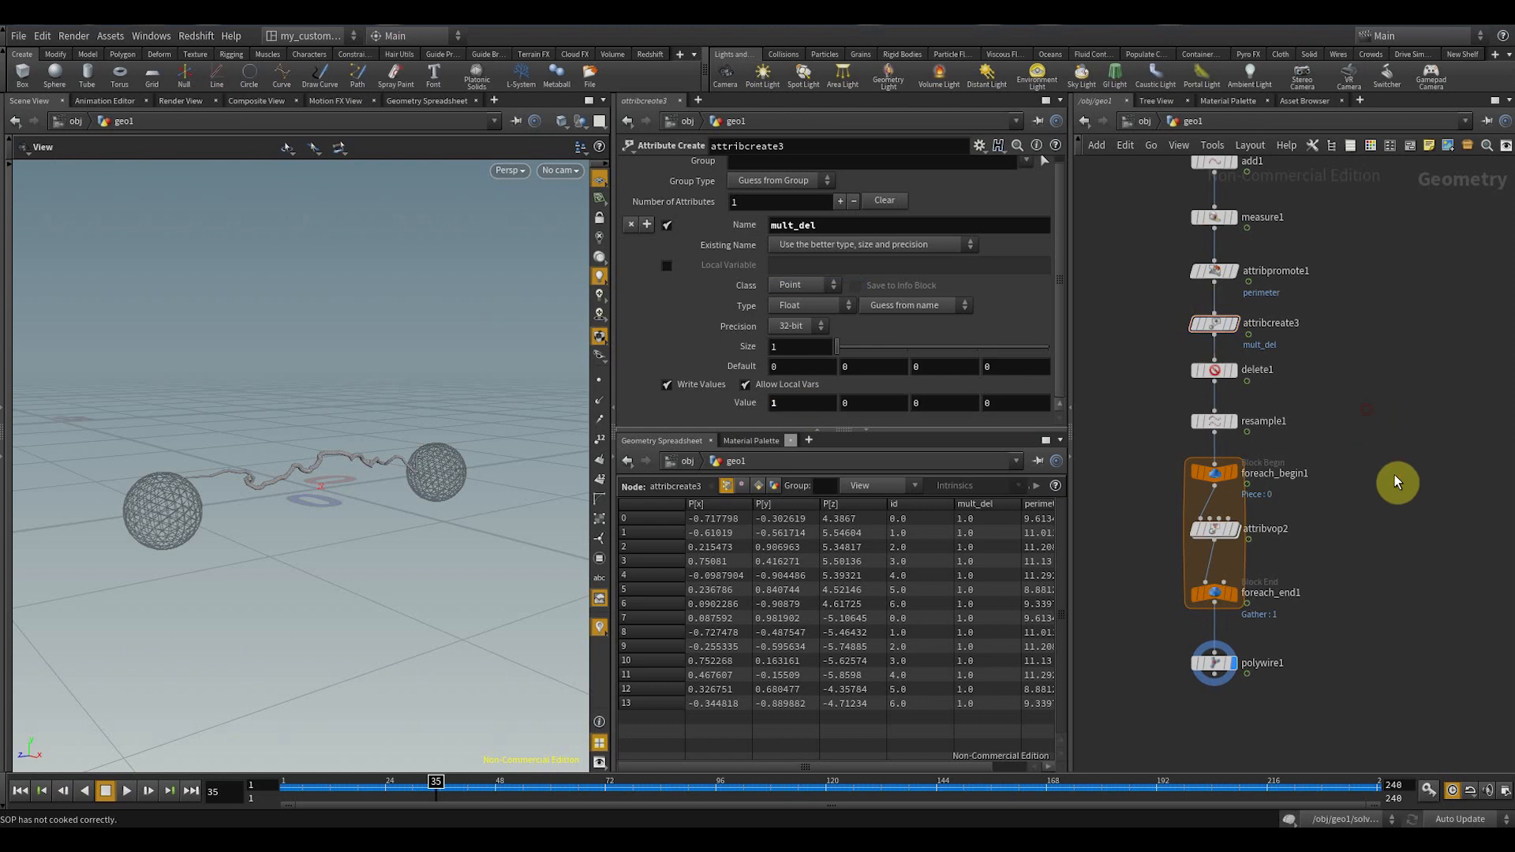
middle_drag(1394, 477, 1397, 441)
scroll(1297, 396, up, 1)
click(1188, 325)
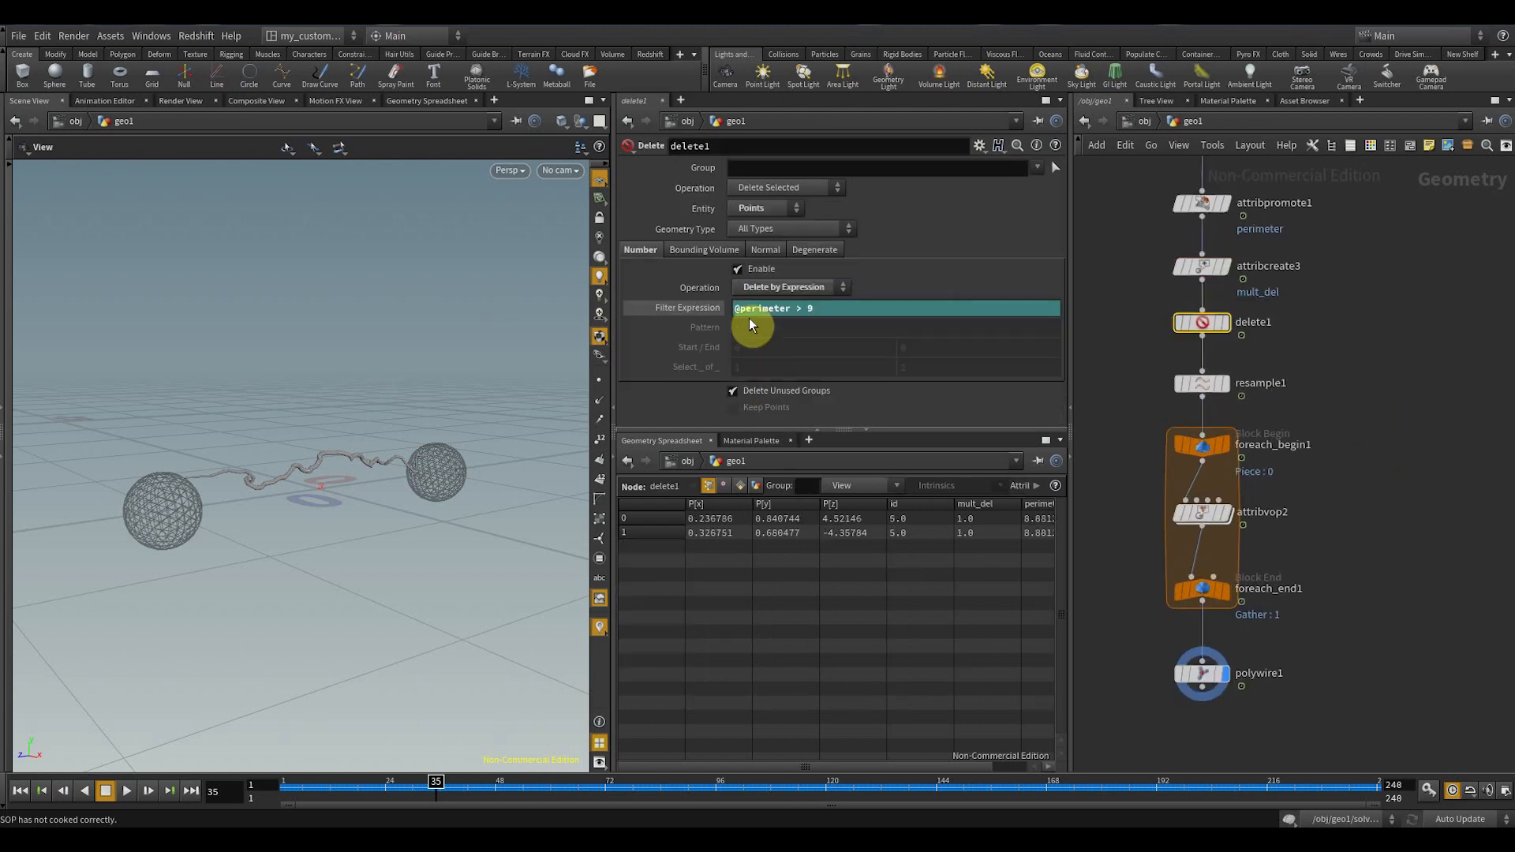
click(794, 309)
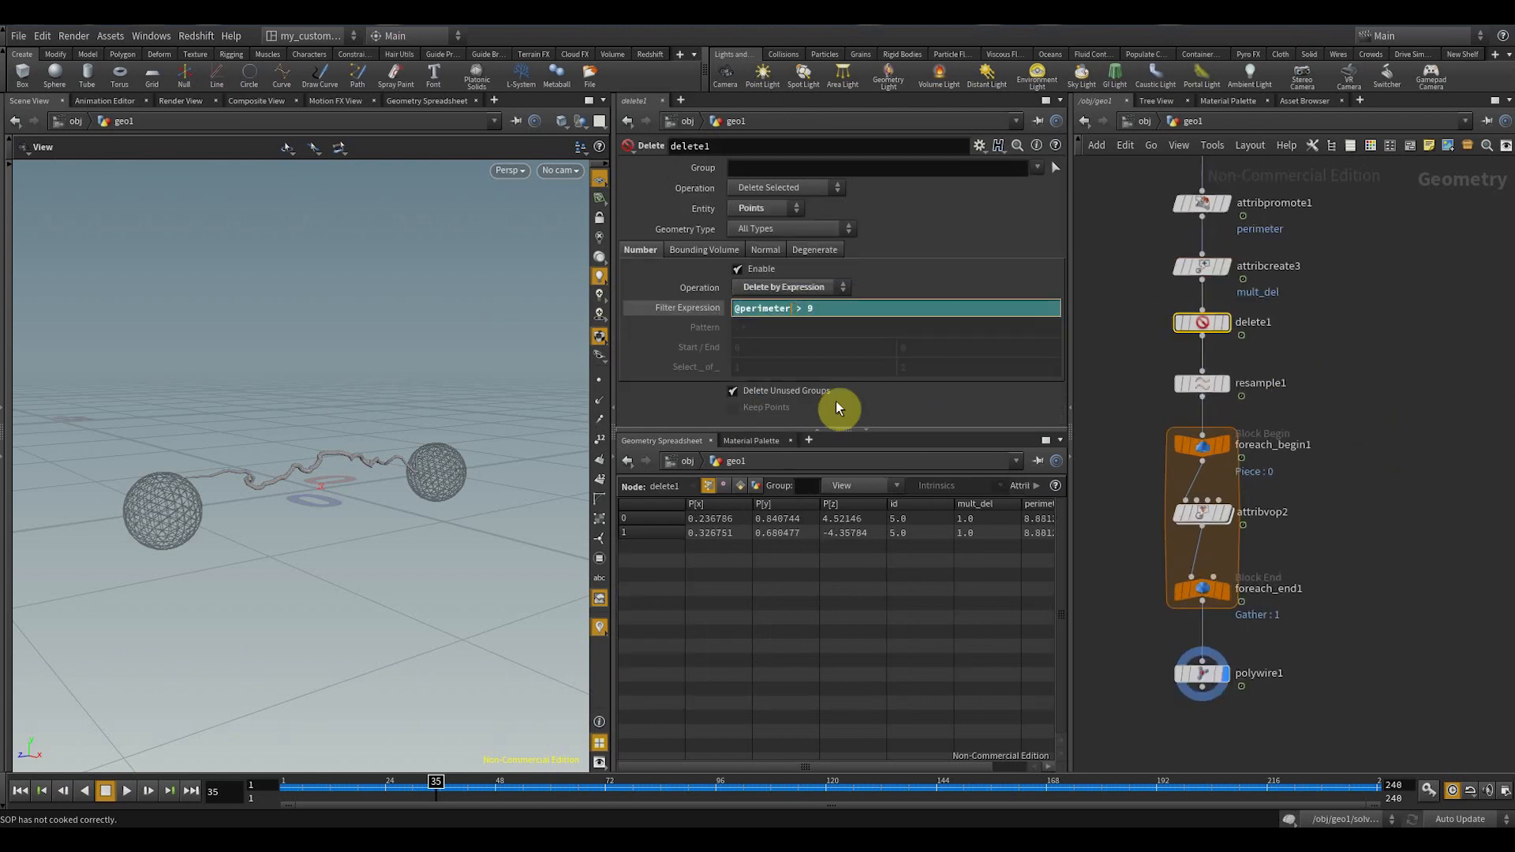
text(*@mult_del)
key(Return)
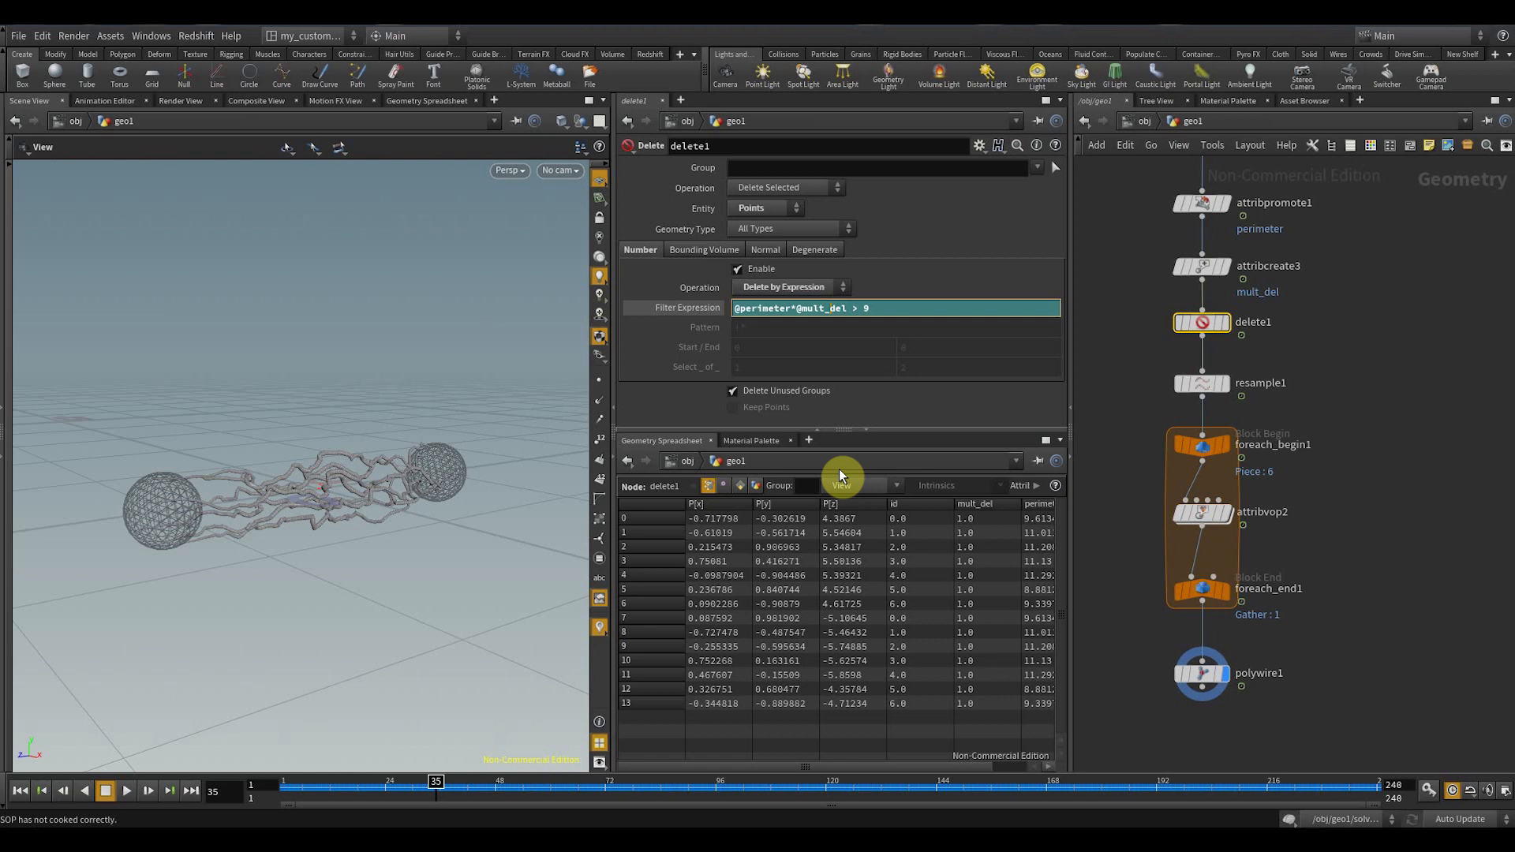
- Set the mult_del value in attribcreate3 to 0.9
click(1263, 272)
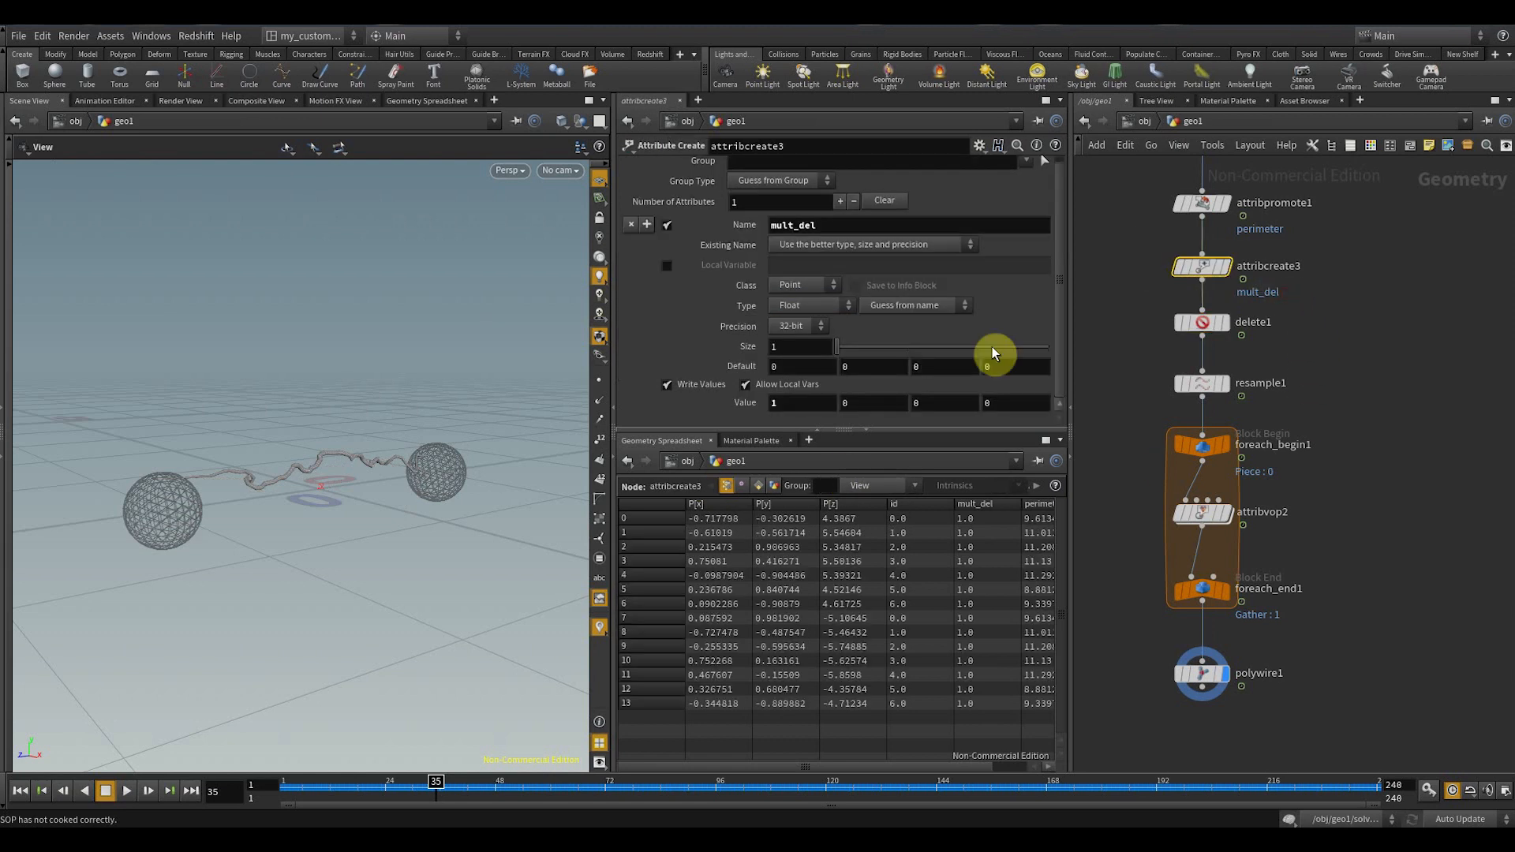
mouse_move(792, 404)
middle_down()
mouse_move(817, 403)
mouse_move(752, 403)
mouse_move(769, 404)
middle_up()
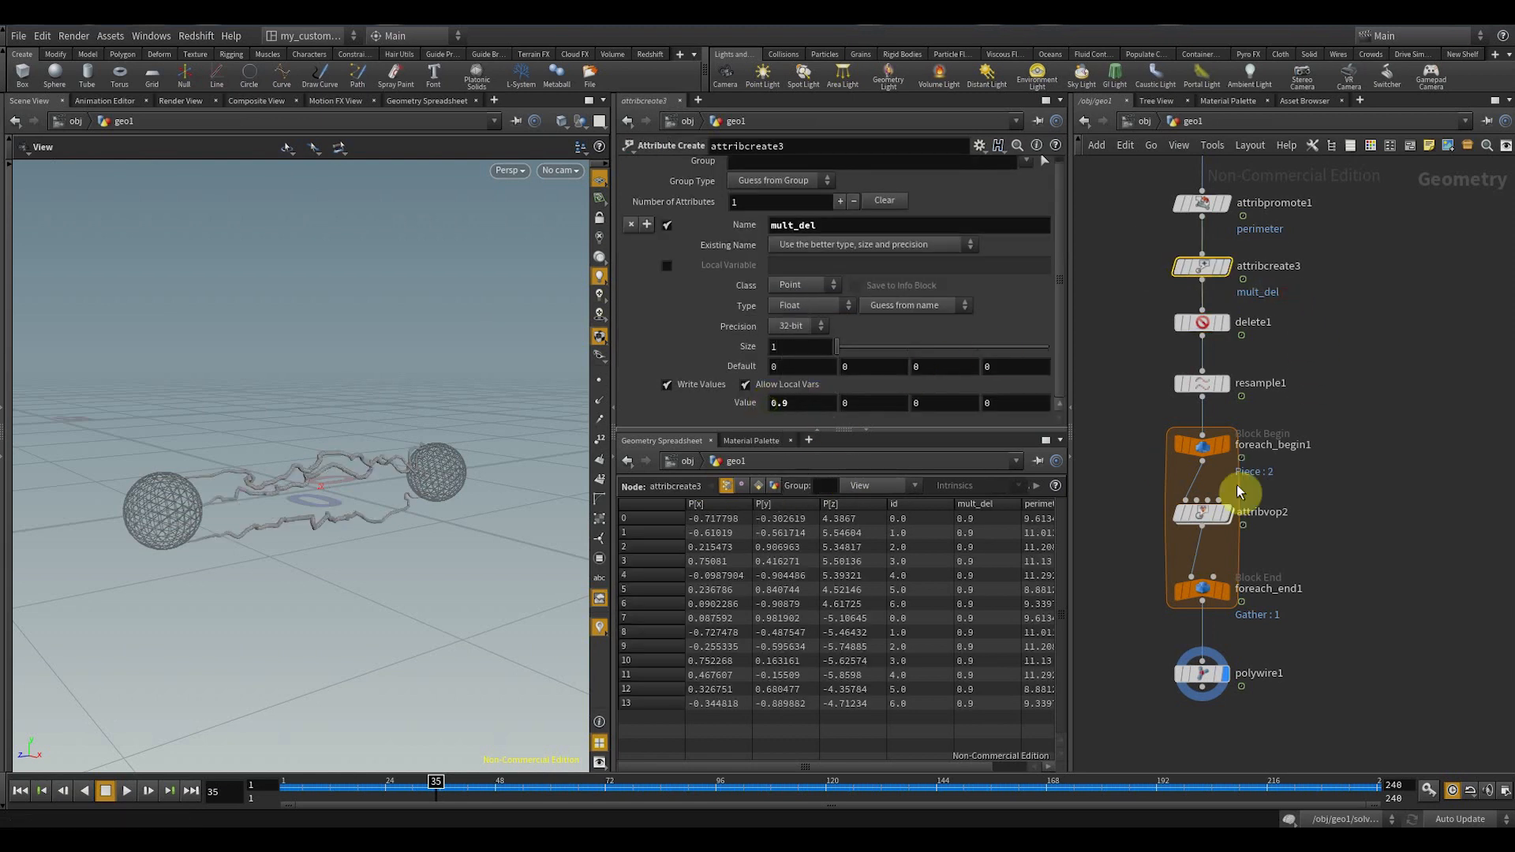
- Set attribvop2's global width multiplier to 0.05
scroll(1223, 445, up, 3)
click(1199, 428)
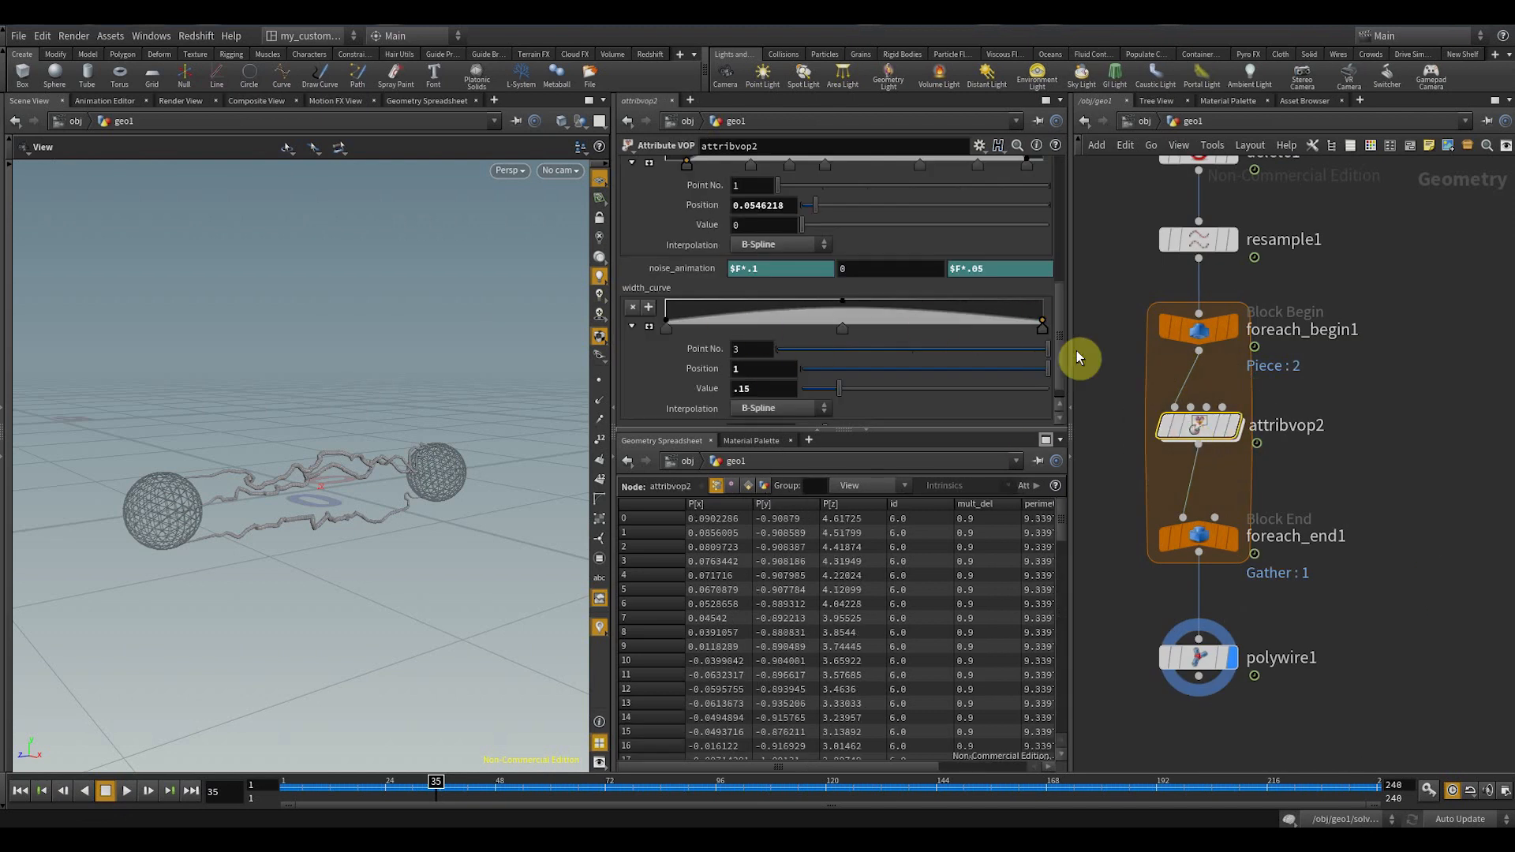
scroll(1061, 382, down, 1)
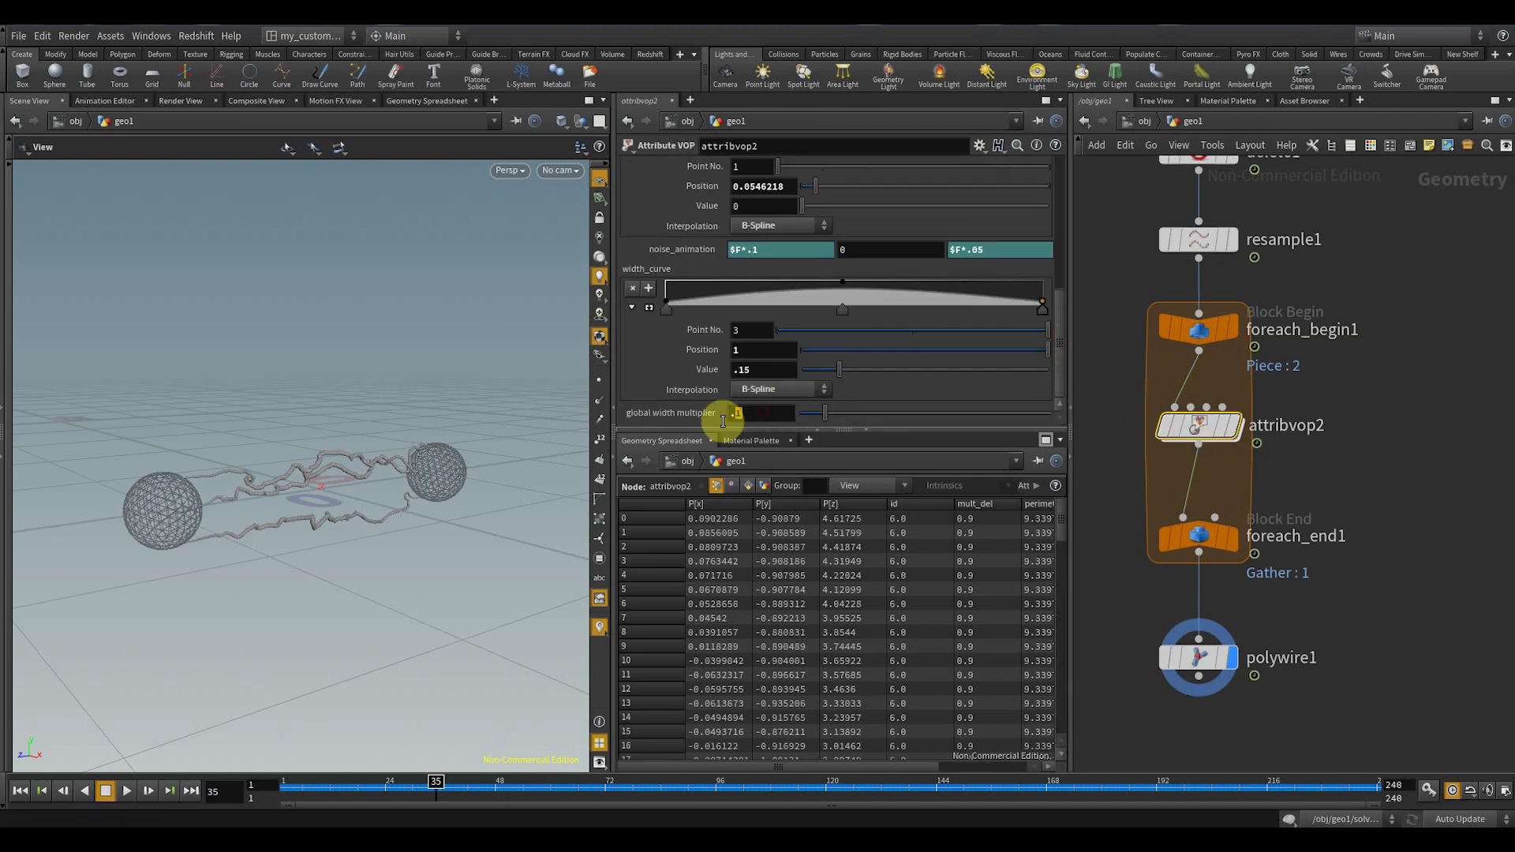
text(.05)
key(Return)
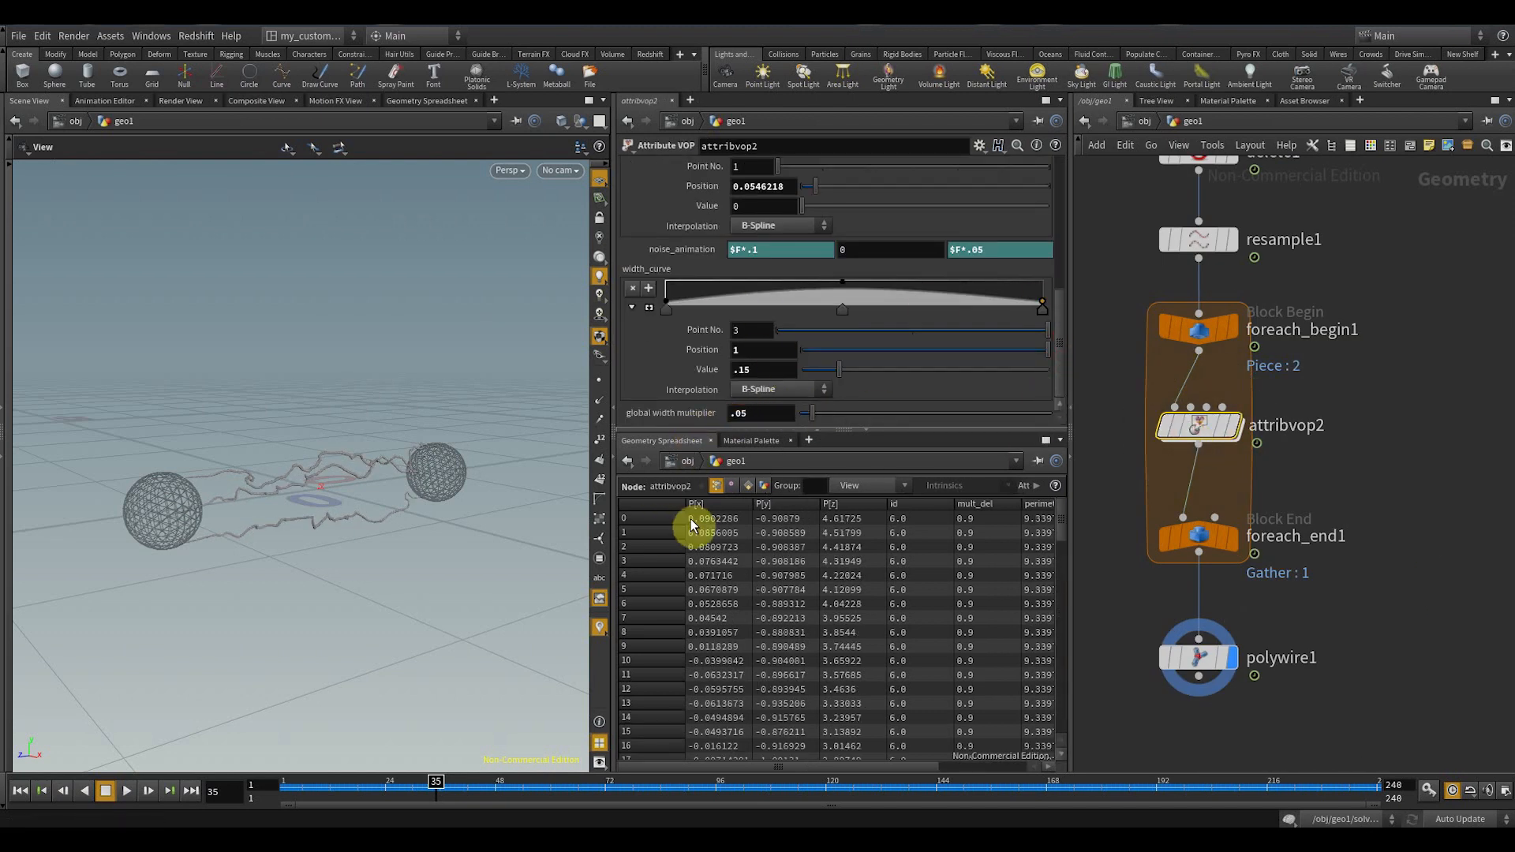
- Play the wire animation and set the mult_del value in attribcreate3 to 1.1
drag(322, 790, 278, 792)
drag(256, 581, 310, 522)
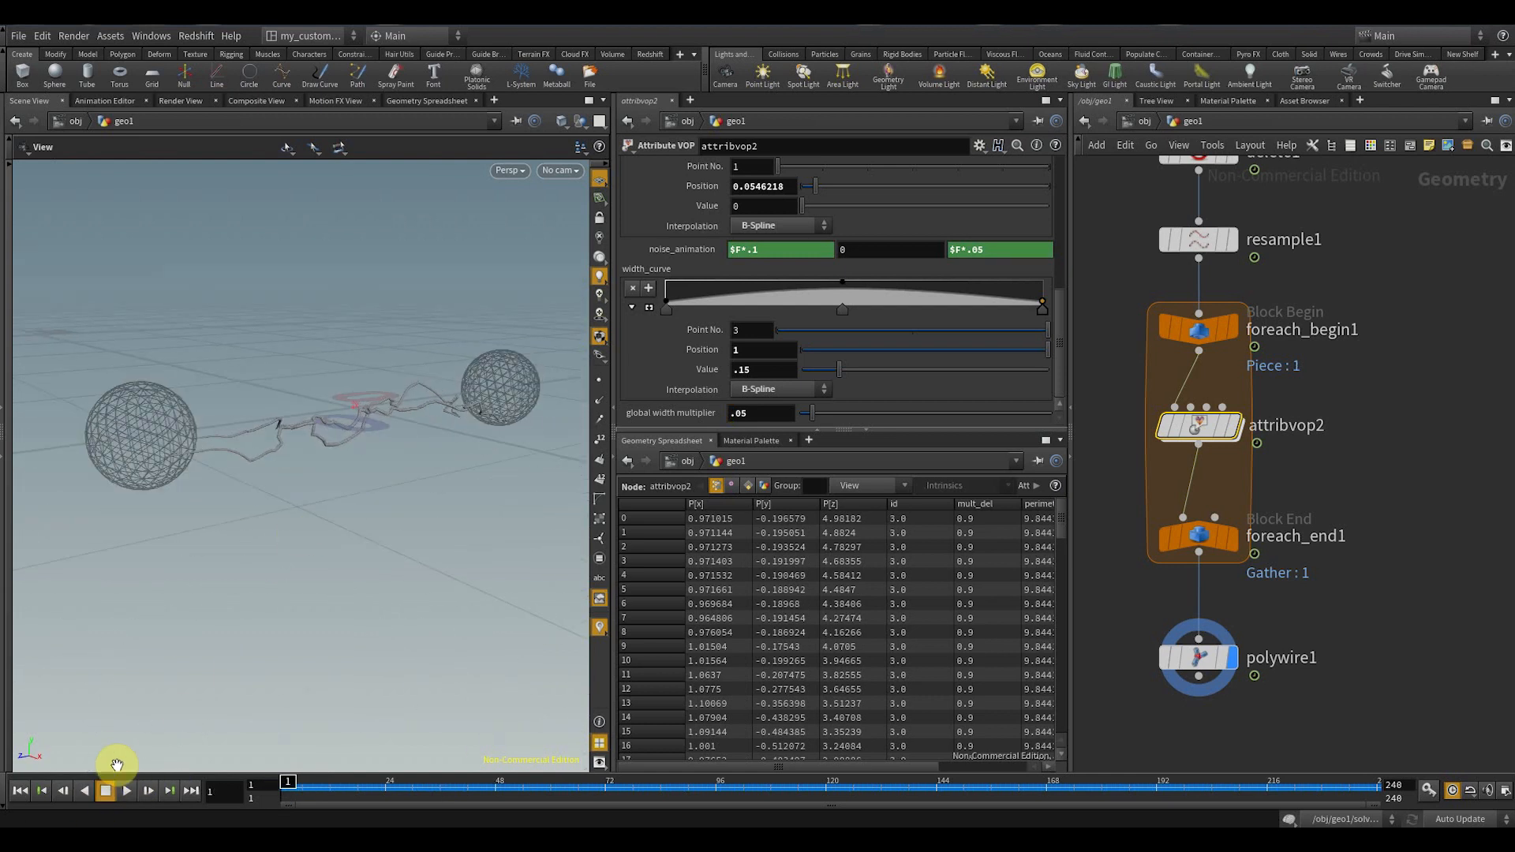
click(127, 790)
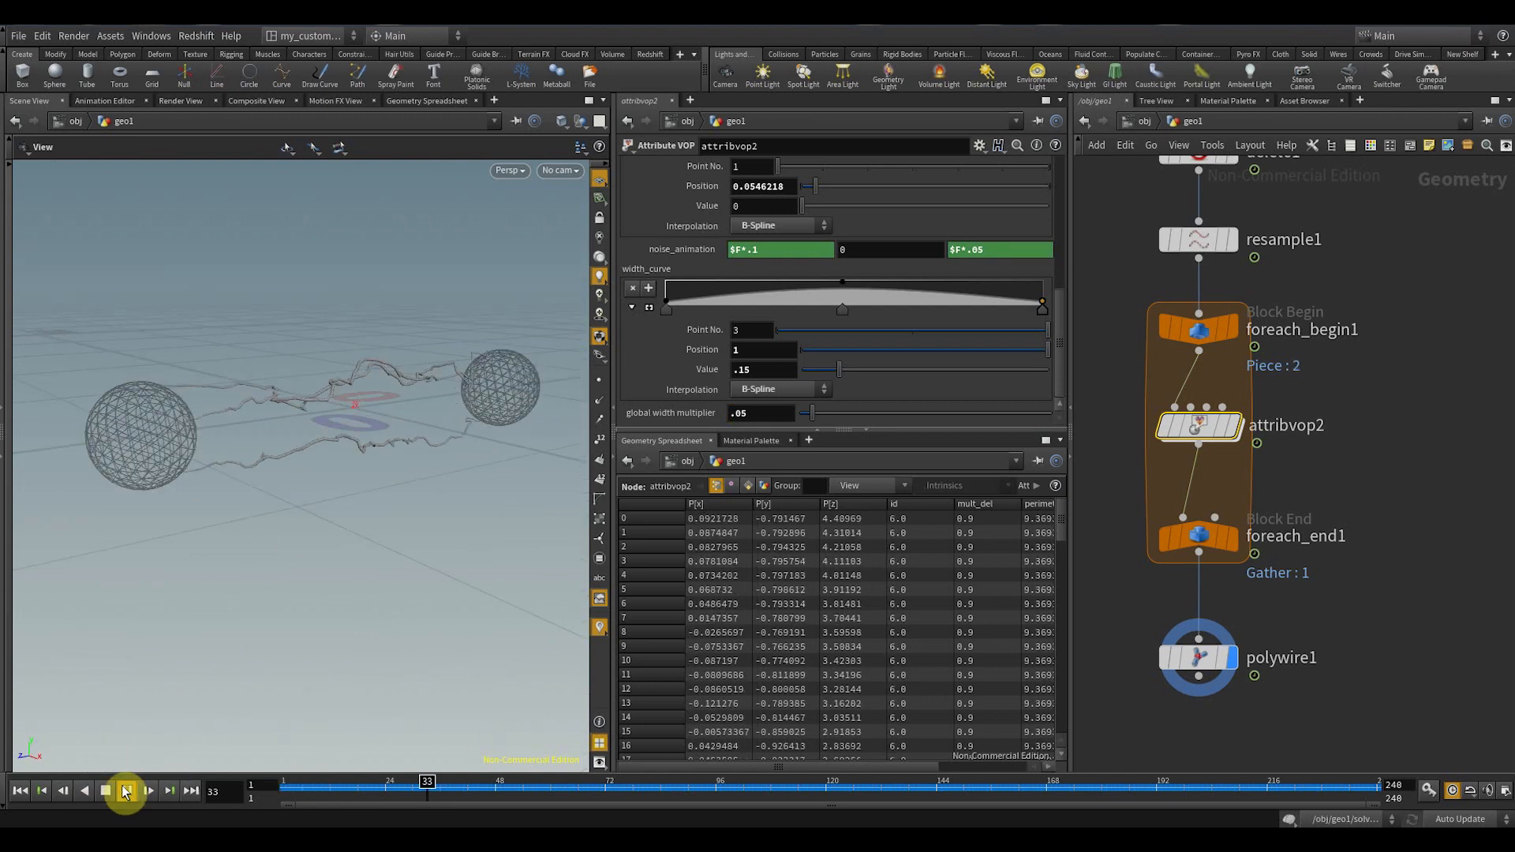
middle_drag(1401, 359, 1380, 541)
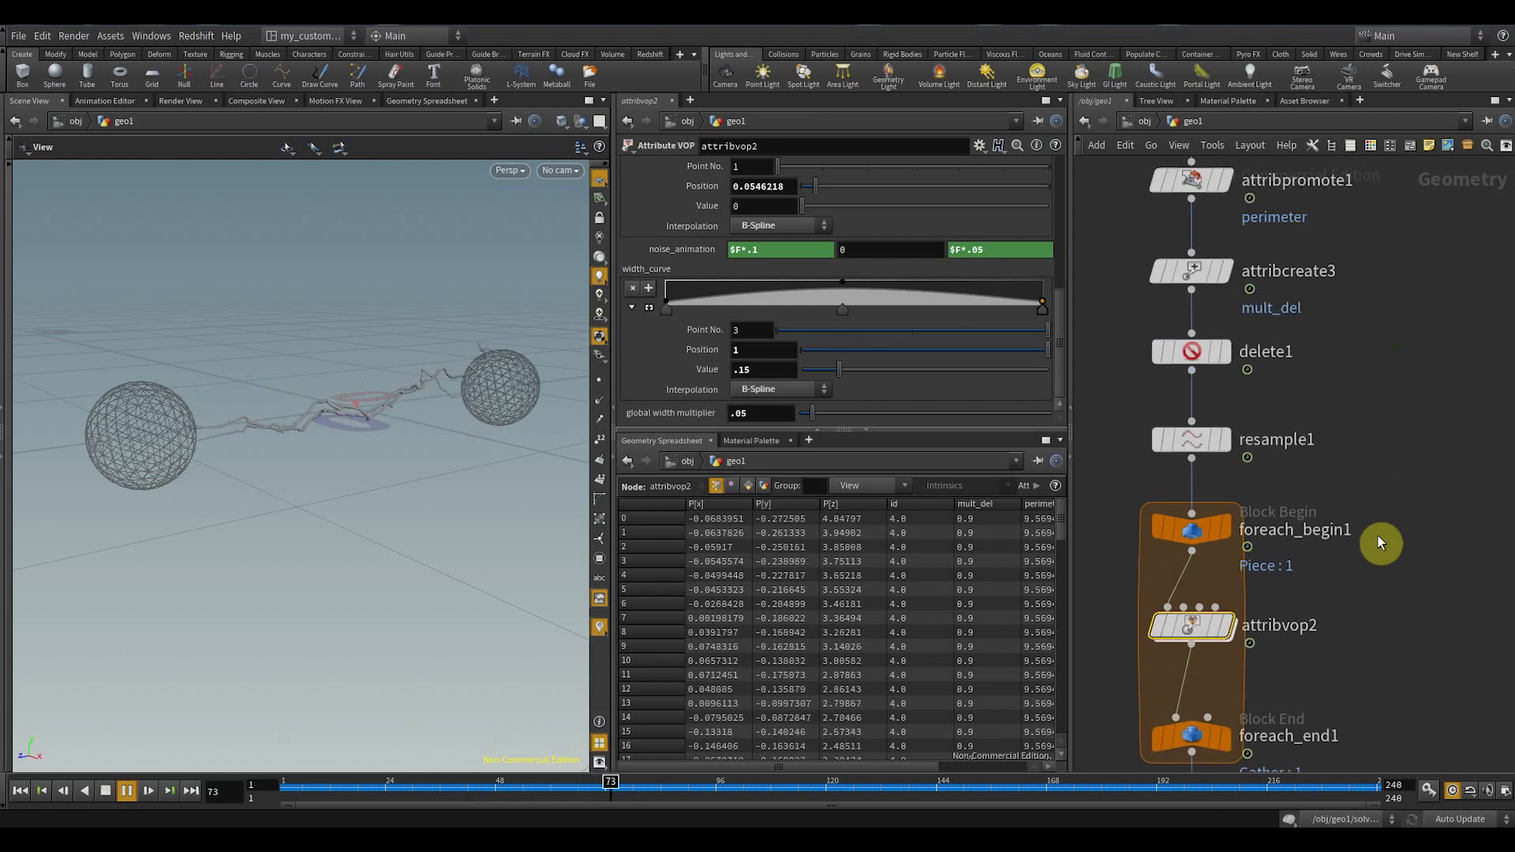
click(1190, 270)
drag(794, 406, 764, 406)
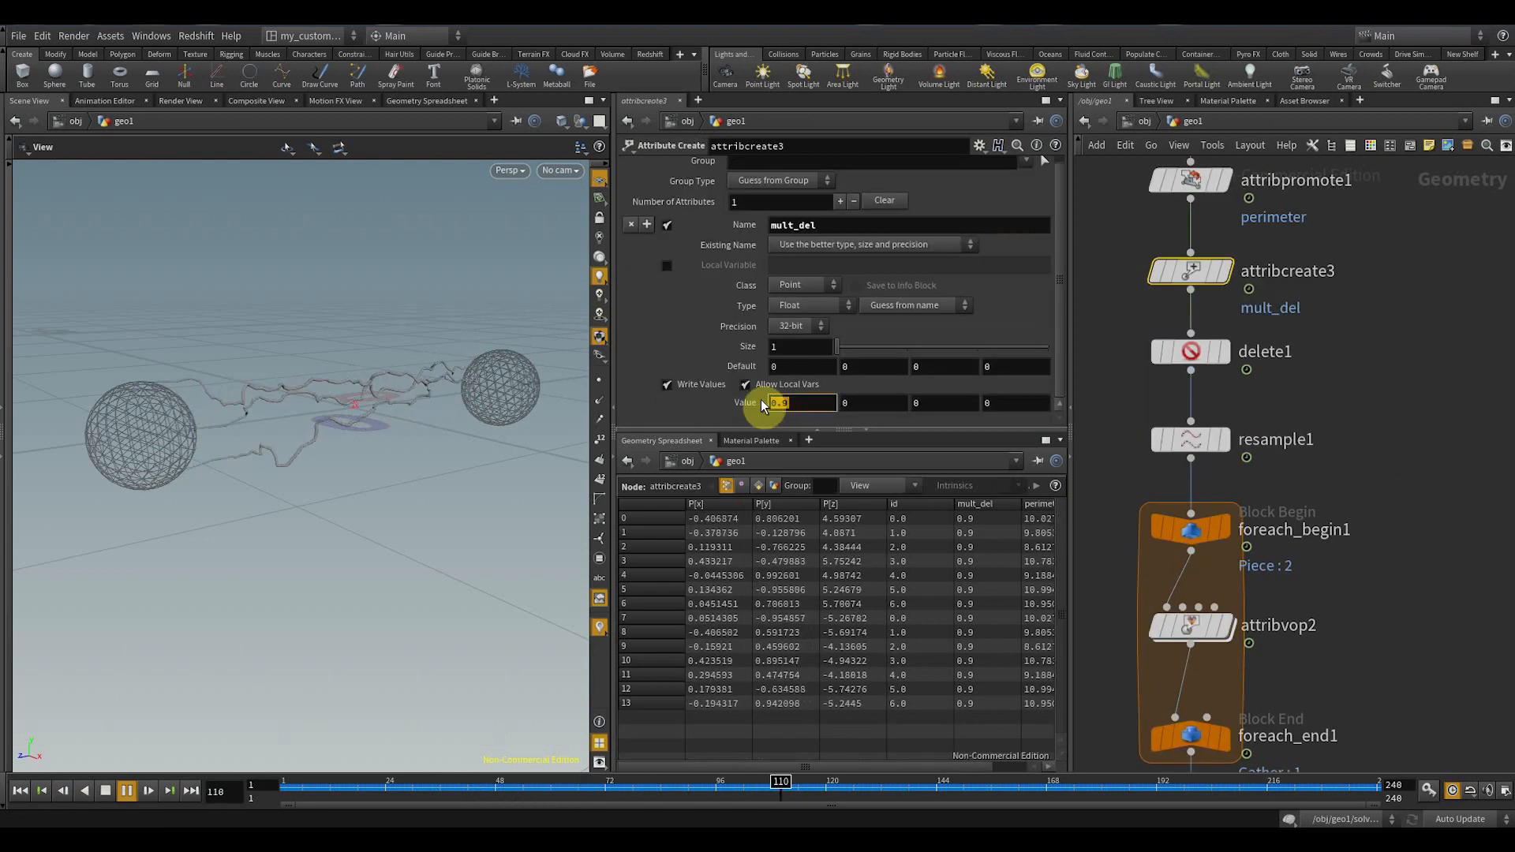
text(1.1)
key(Return)
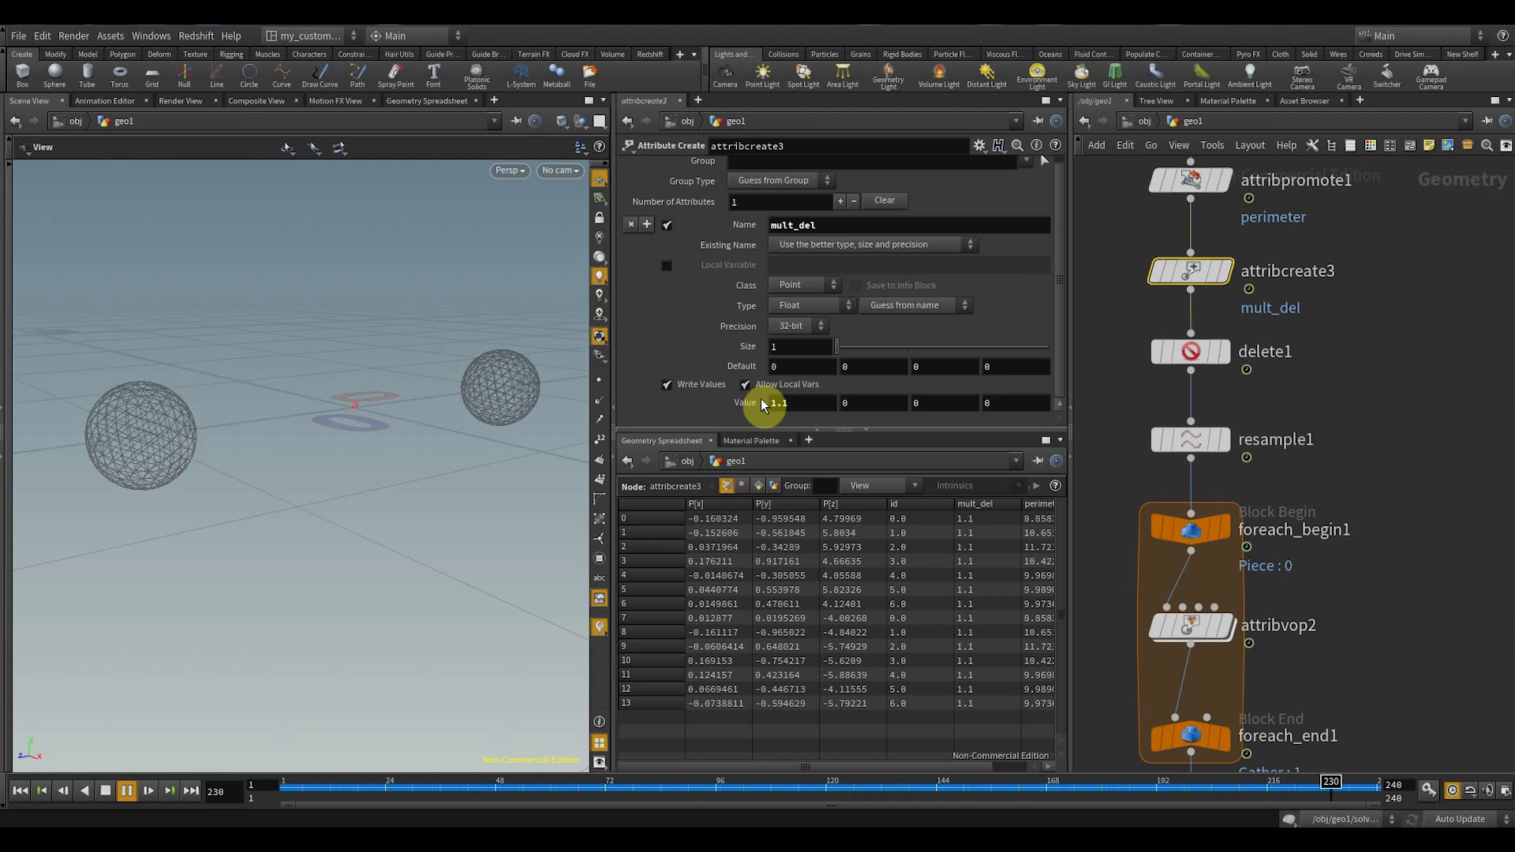
- Set the mult_del value in attribcreate3 to 0.95
drag(863, 403, 734, 404)
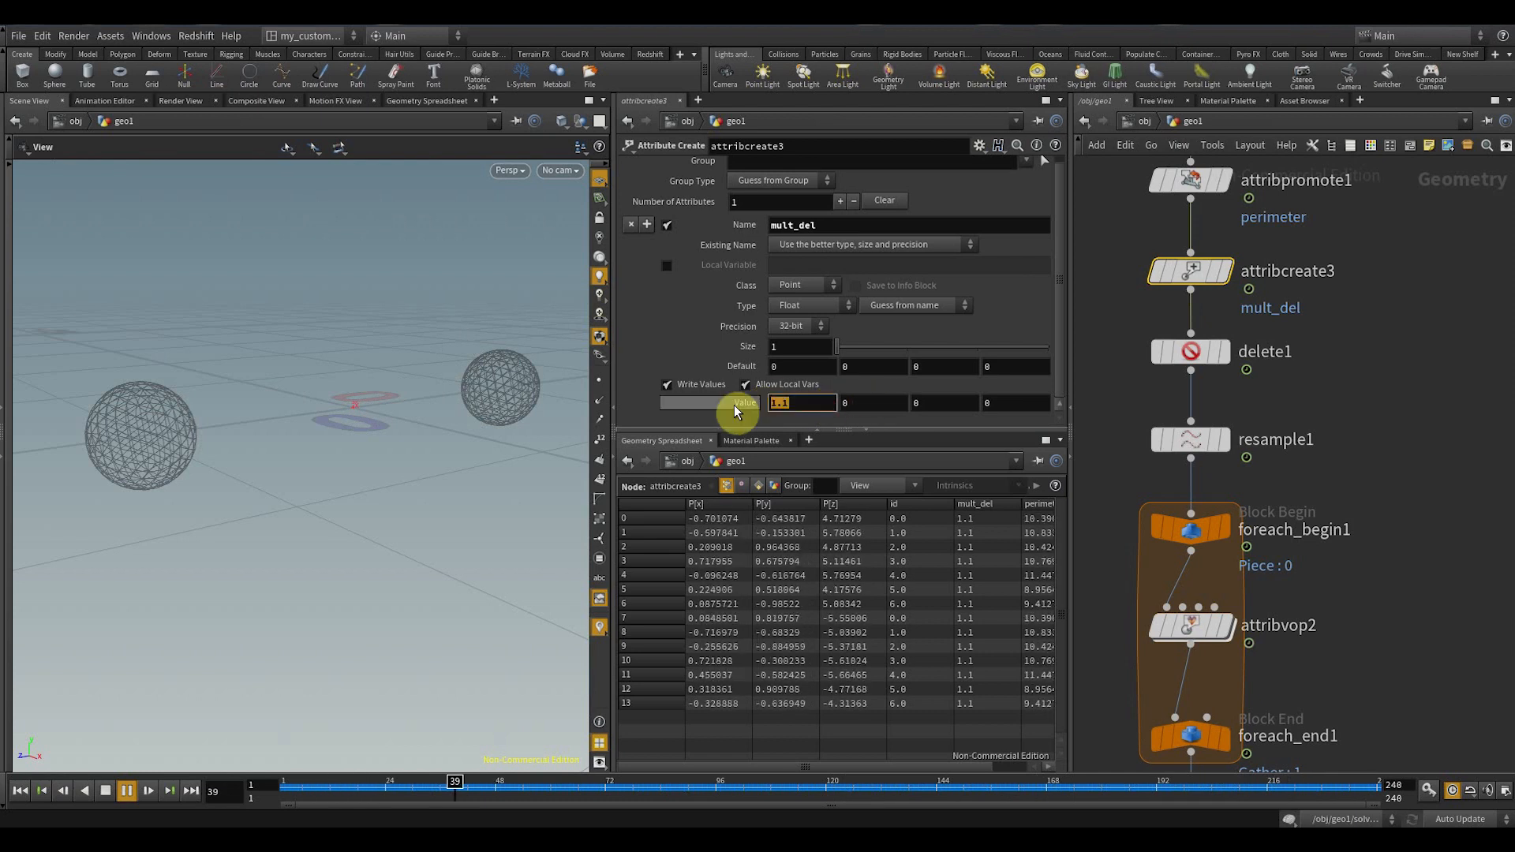
text(.95)
key(Return)
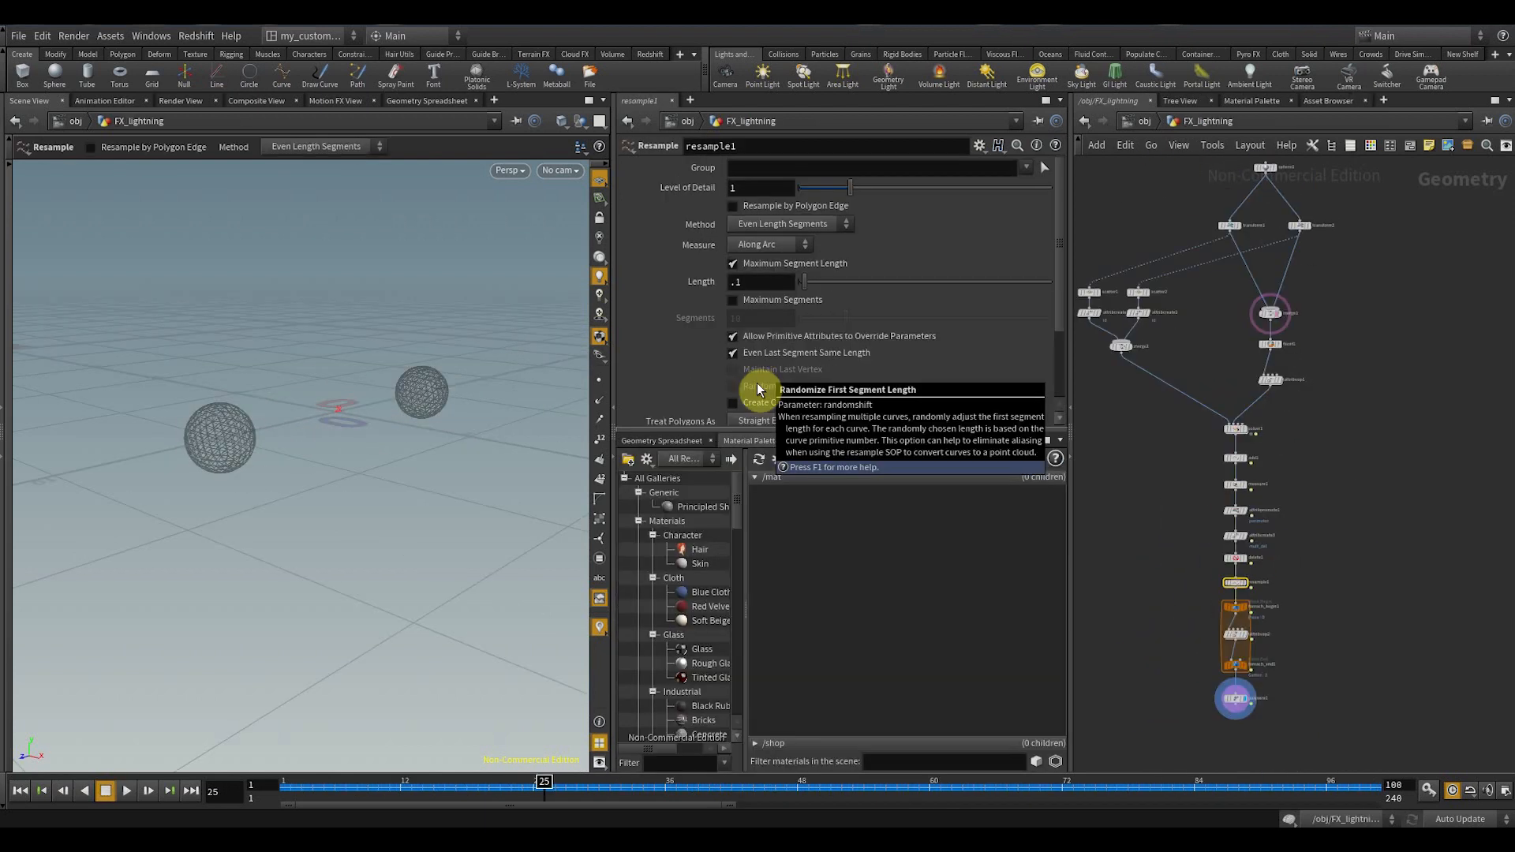
- Show the Geometry Spreadsheet in place of the material palette and add a Transform node beside transform2
click(683, 441)
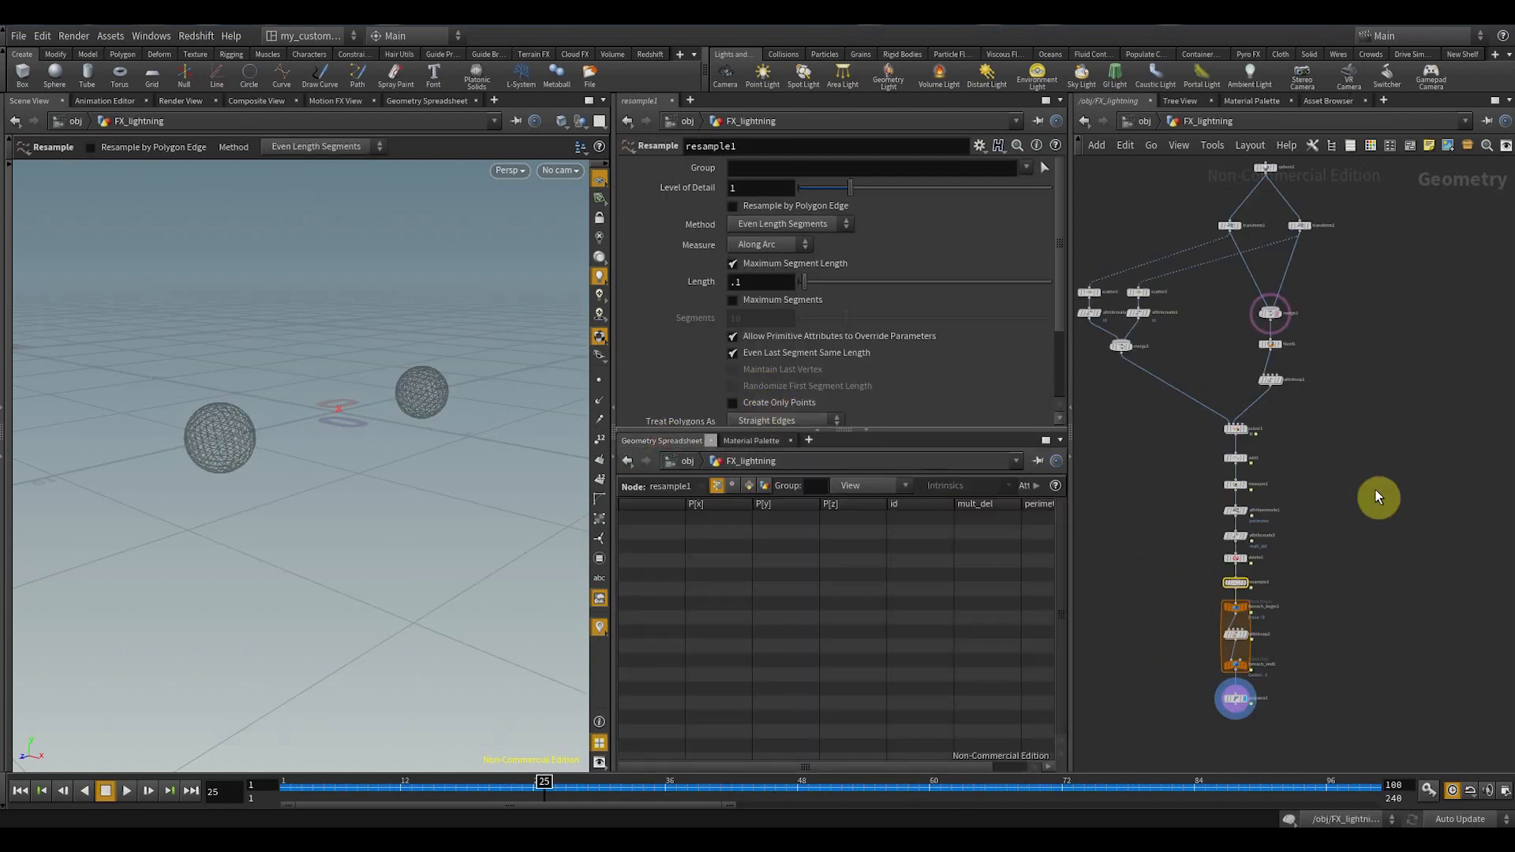
middle_drag(1377, 481, 1315, 560)
scroll(1327, 549, down, 2)
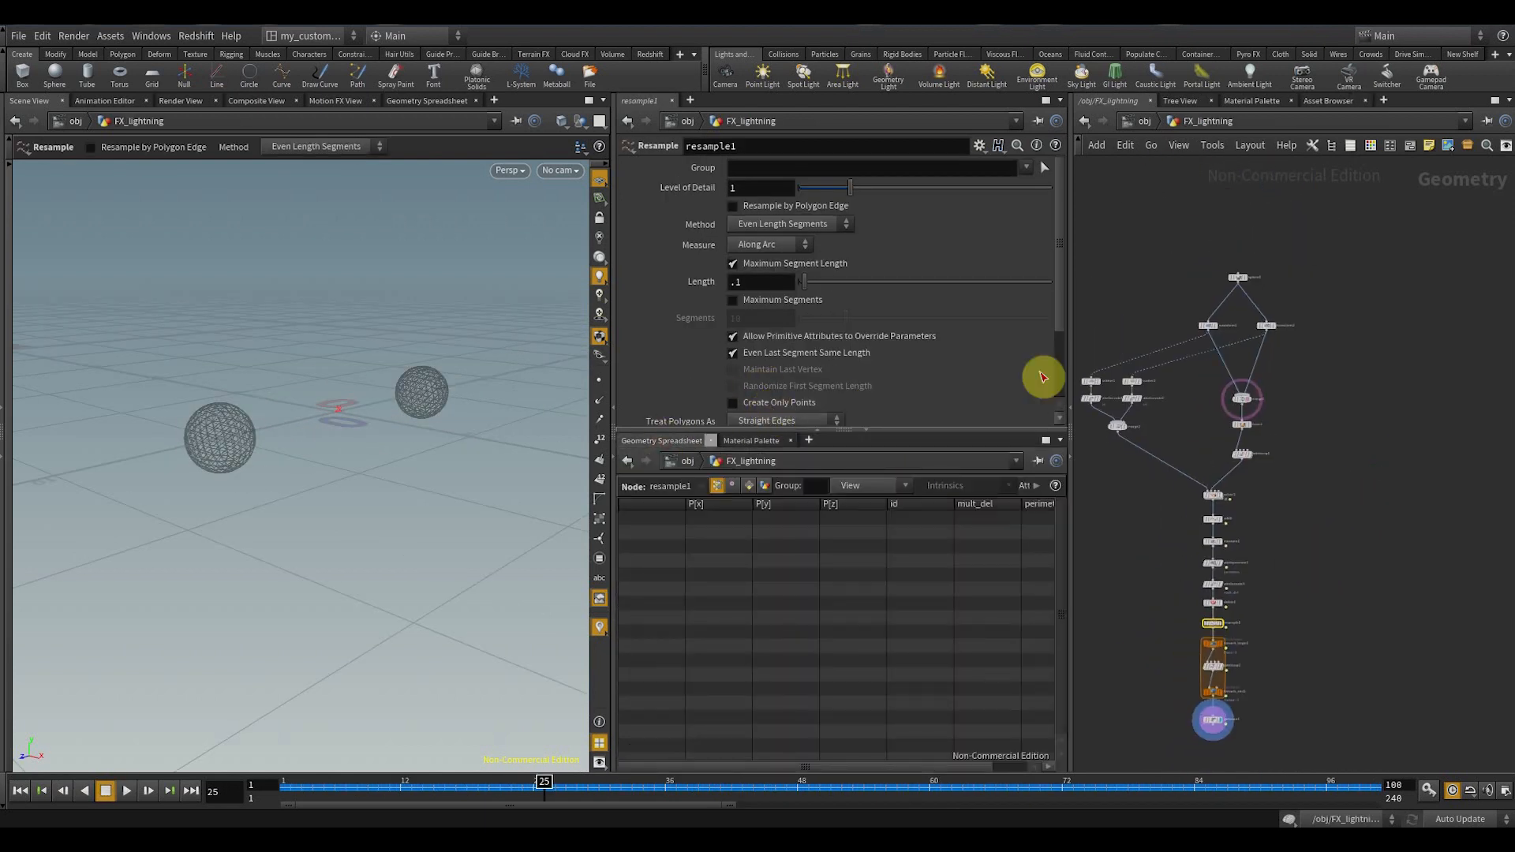
middle_drag(1310, 371, 1305, 494)
scroll(1253, 452, up, 2)
scroll(1250, 451, up, 5)
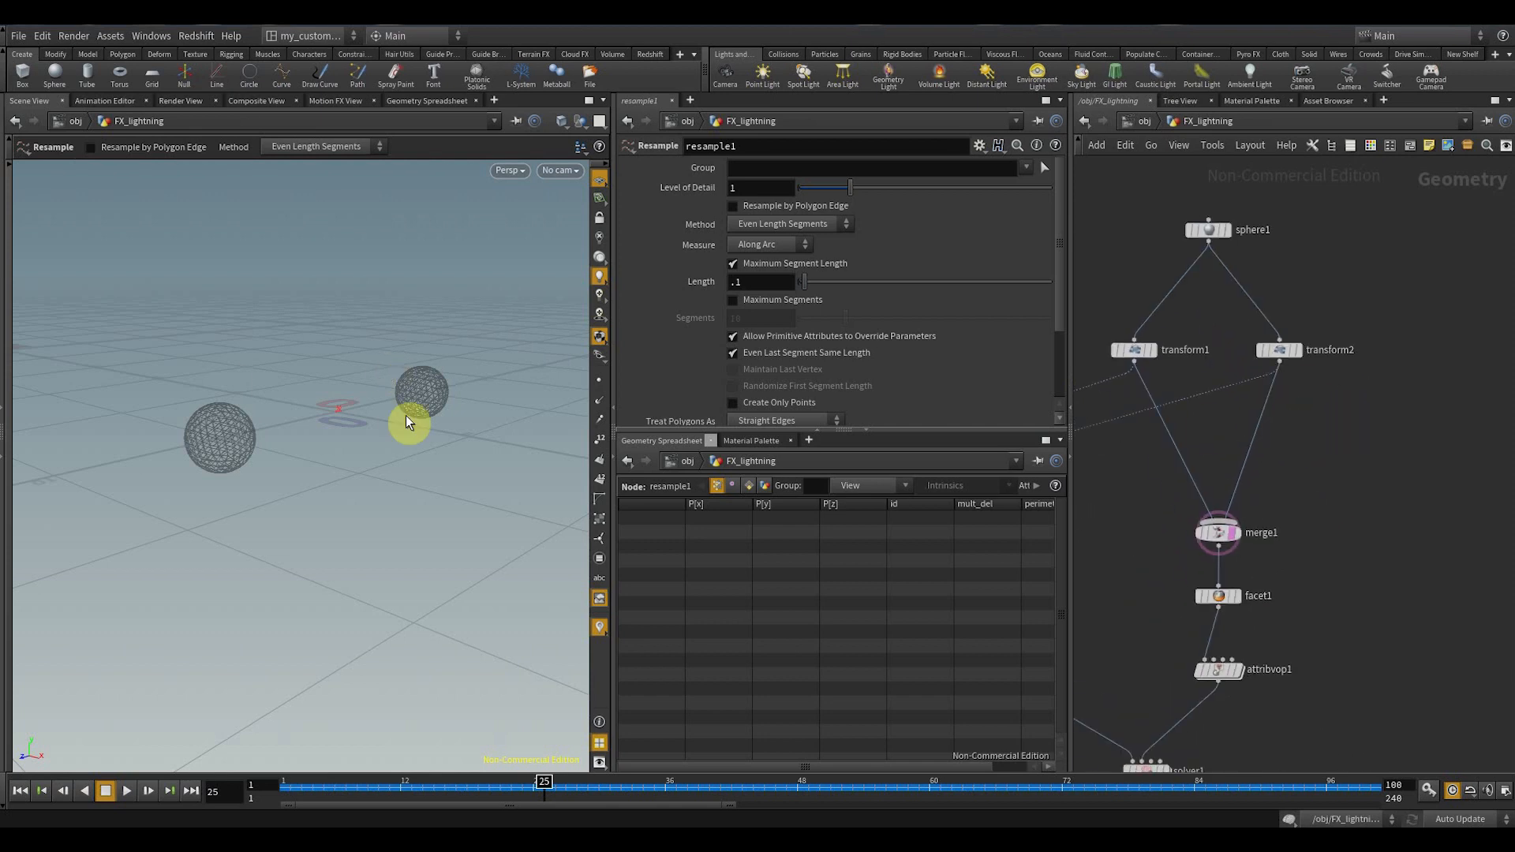
middle_drag(1340, 397, 1319, 378)
key(Tab)
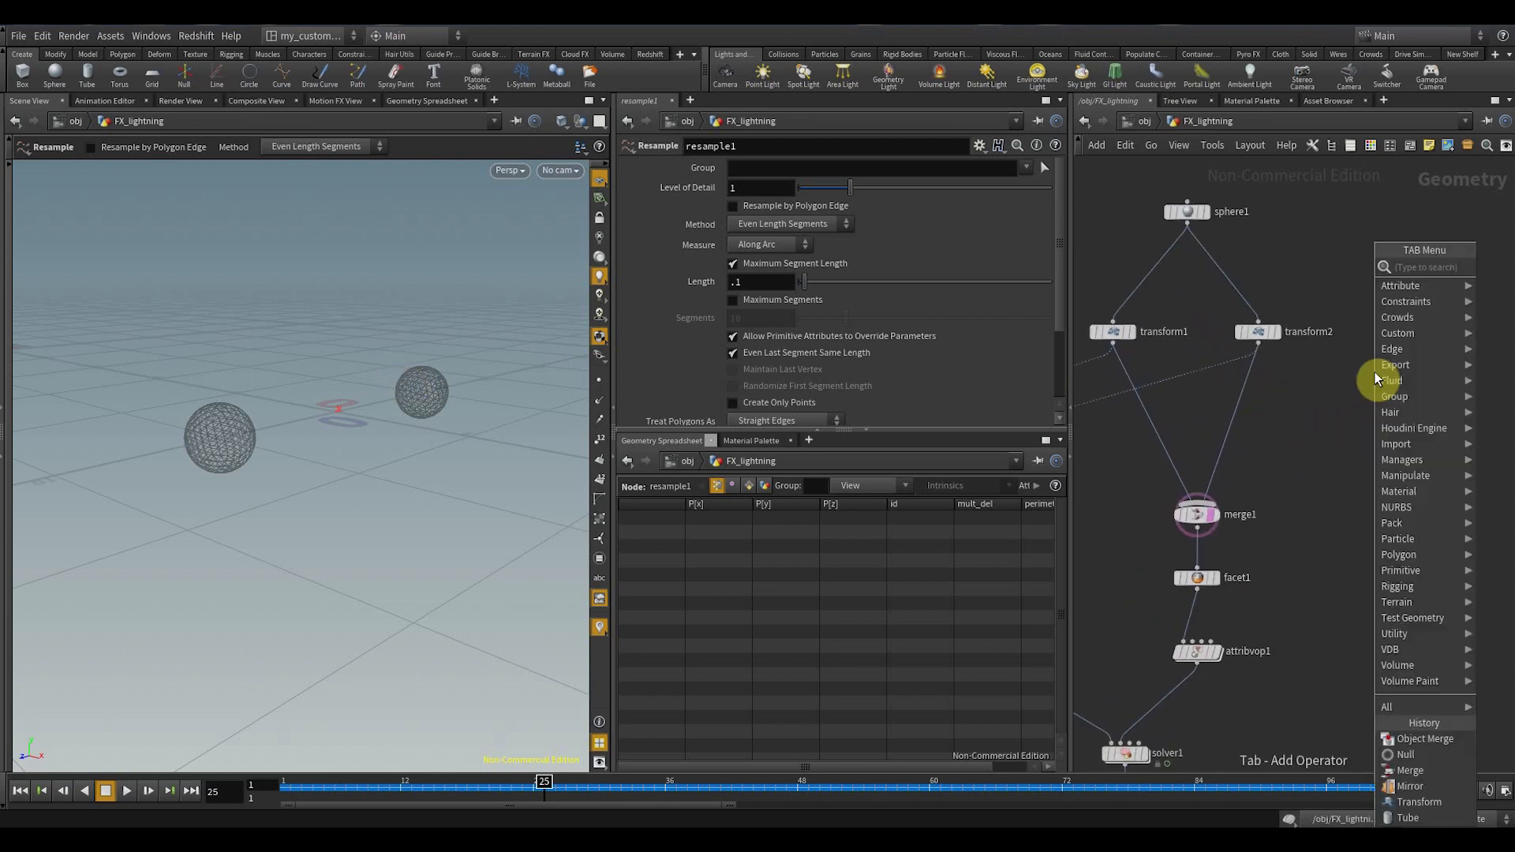
text(tra)
click(1255, 298)
click(1332, 390)
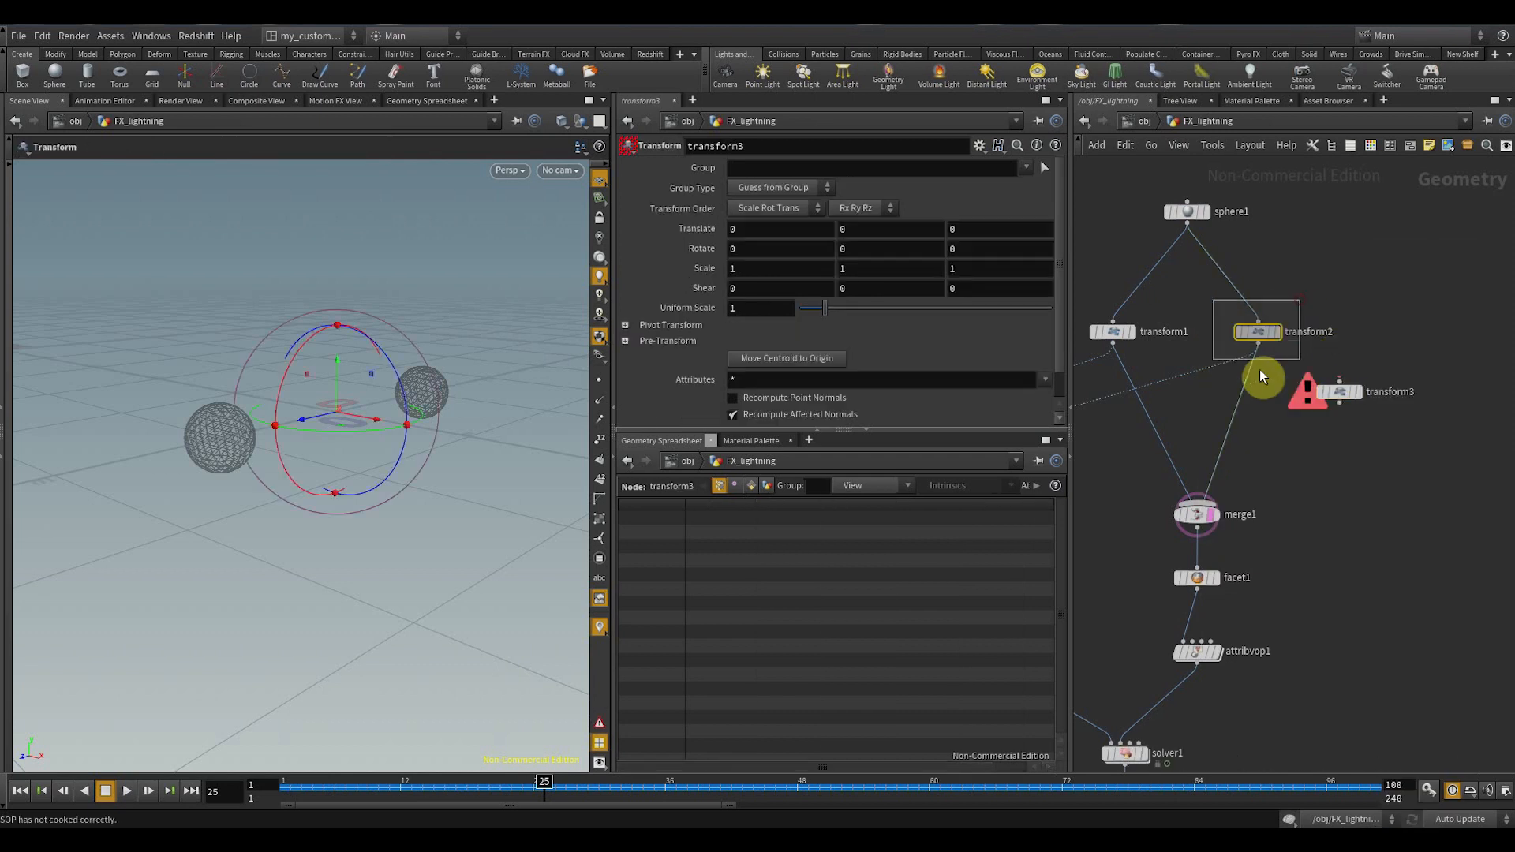
- Connect transform2's output to transform3 and display transform3
click(1265, 345)
click(1338, 378)
drag(1393, 364, 1283, 445)
drag(1340, 395, 1346, 379)
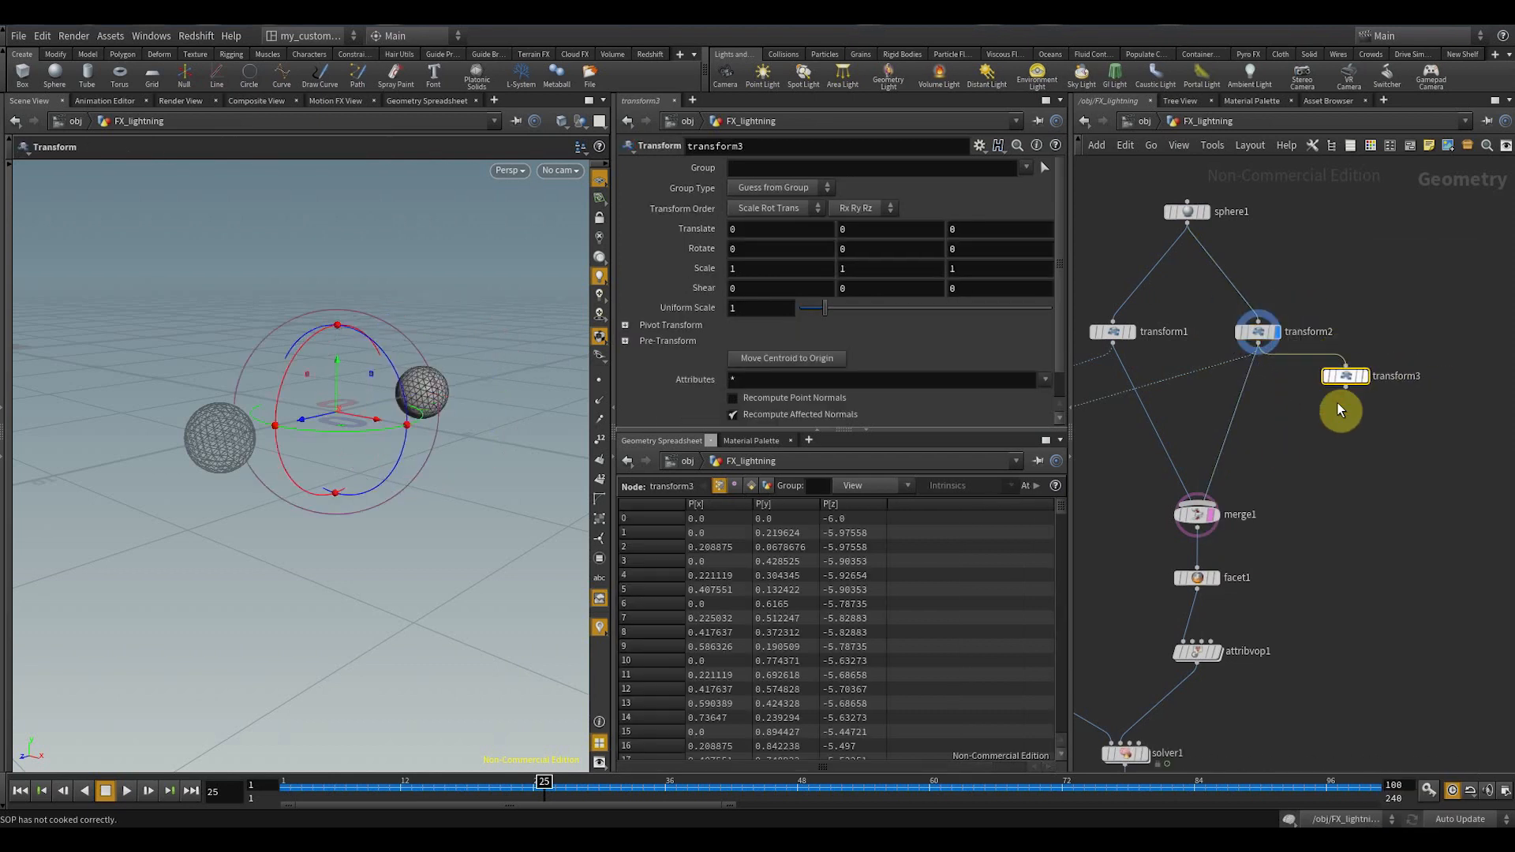
click(1365, 376)
- Set transform3's pivot translate to $CEX, $CEY and $CEZ so it pivots about the sphere's centroid
click(625, 325)
click(789, 349)
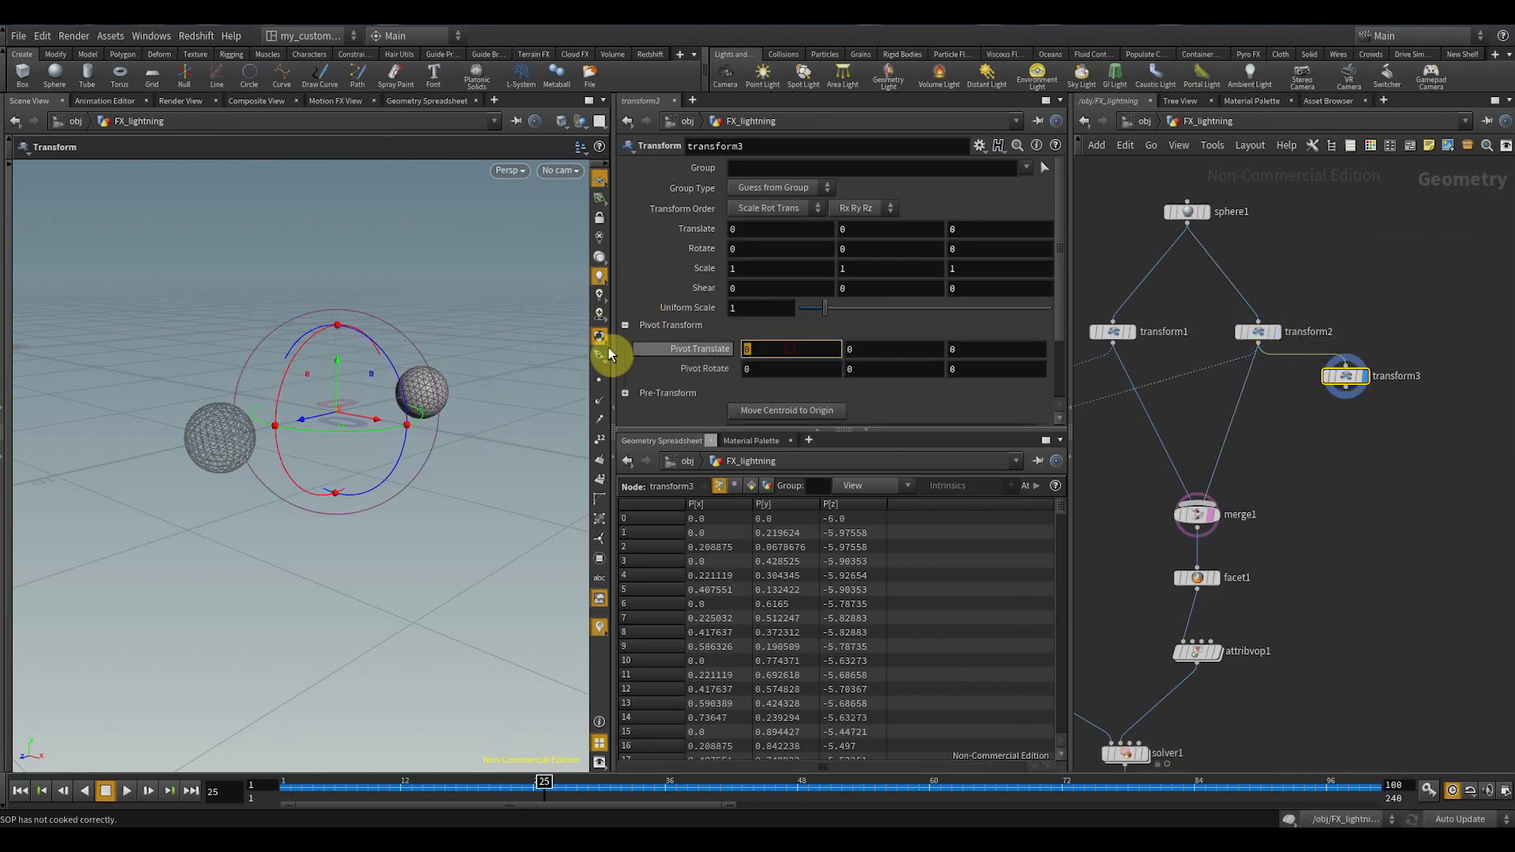
text($CEX)
key(Return)
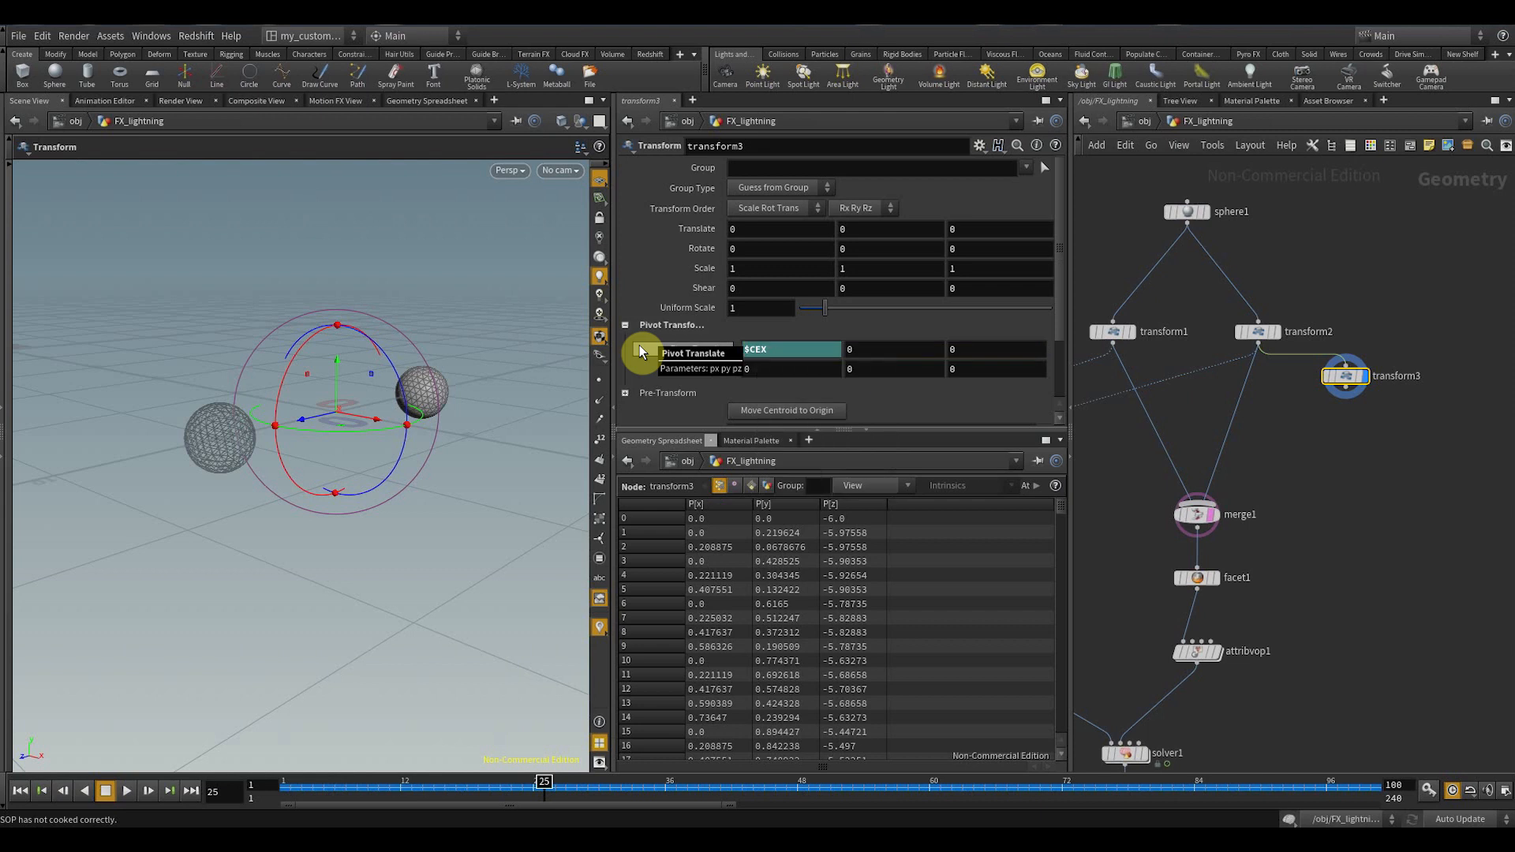
click(848, 349)
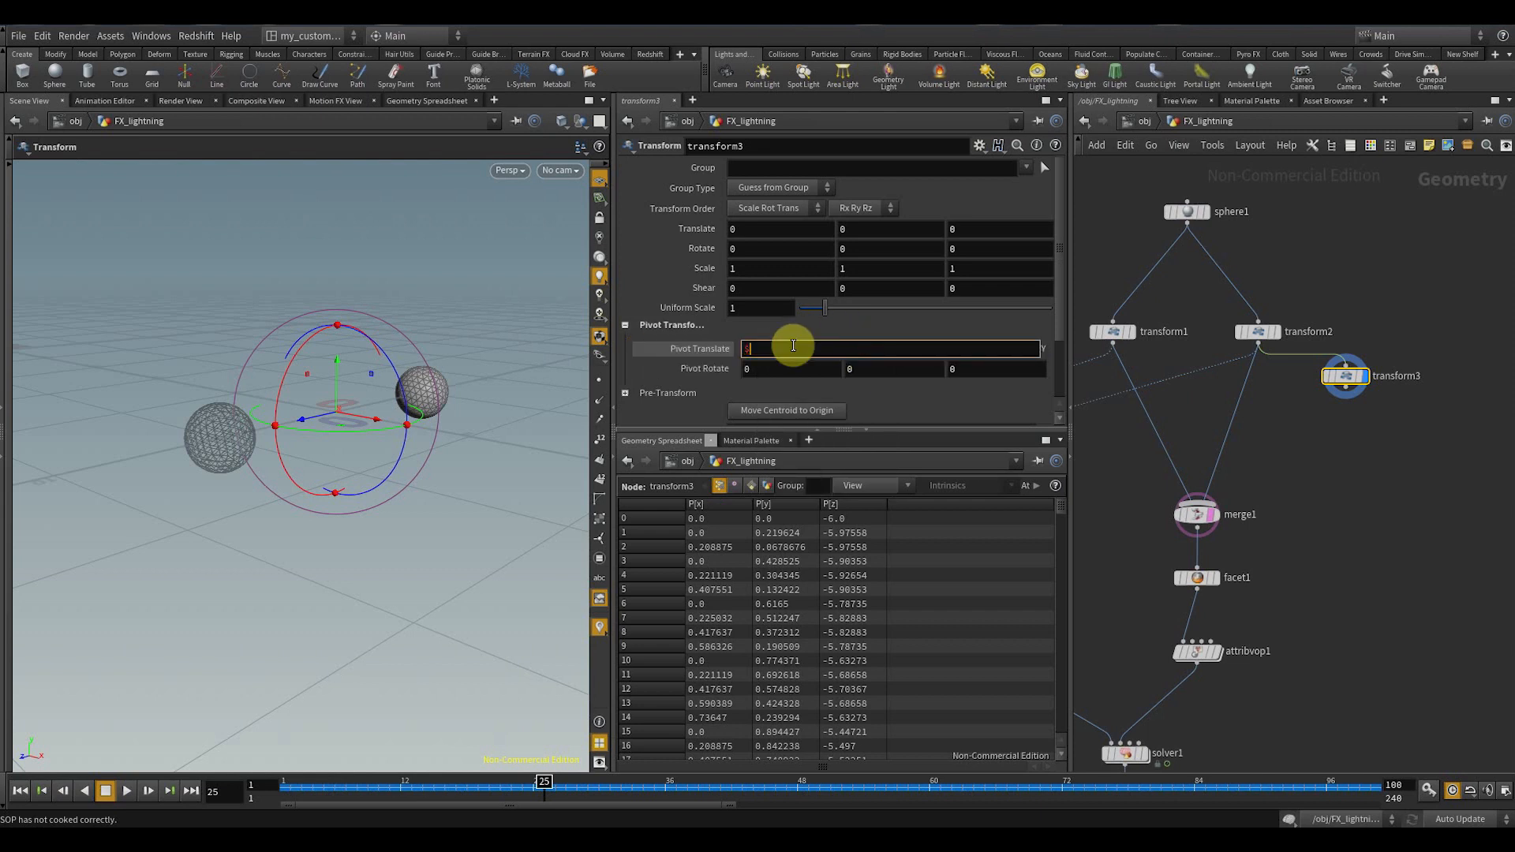
text($CEY)
key(Return)
click(951, 351)
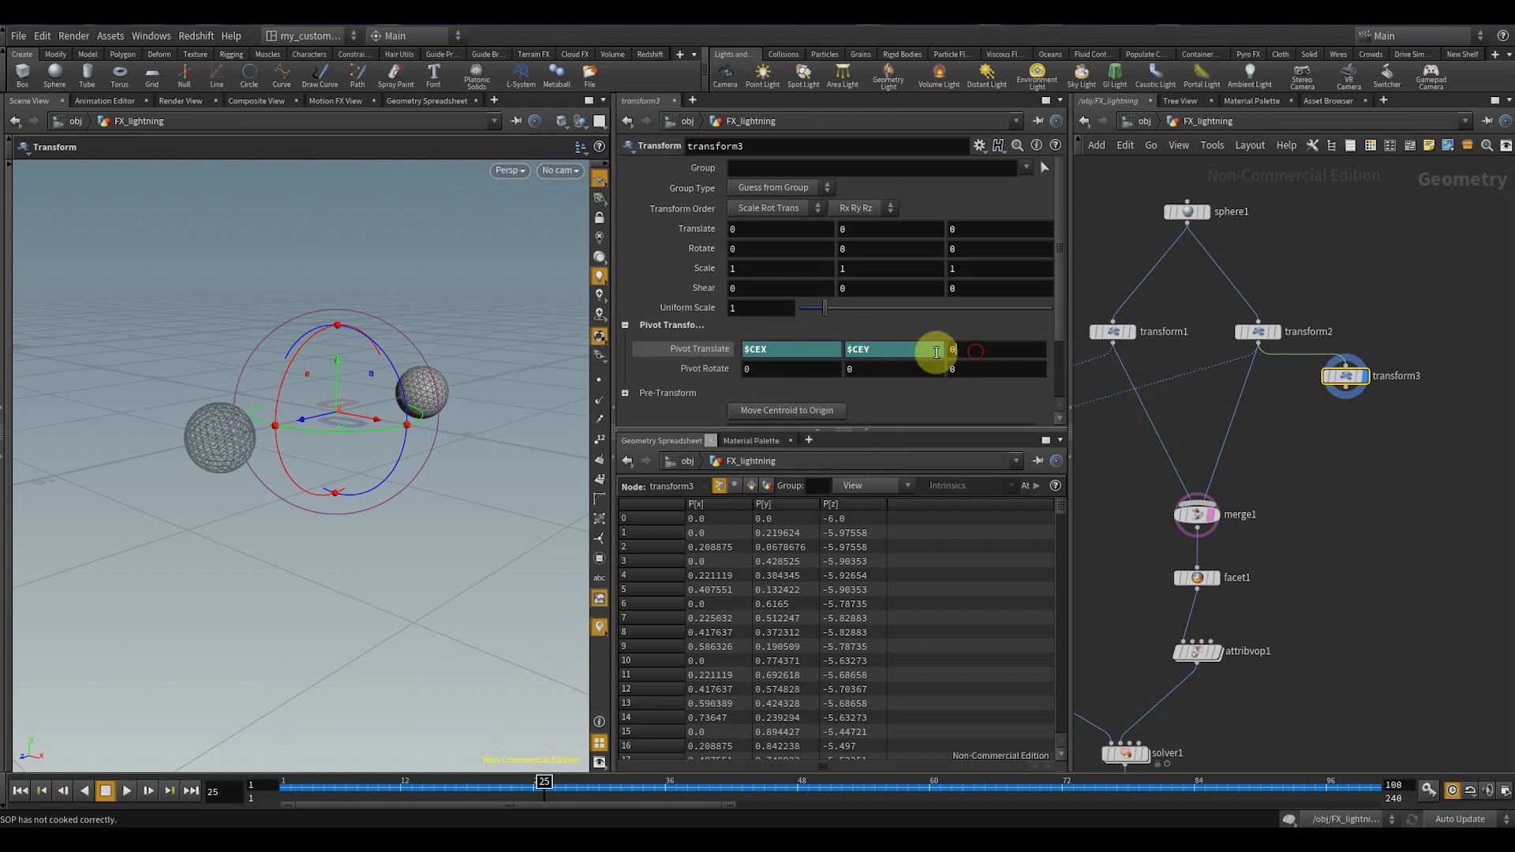
text($CEZ)
key(Return)
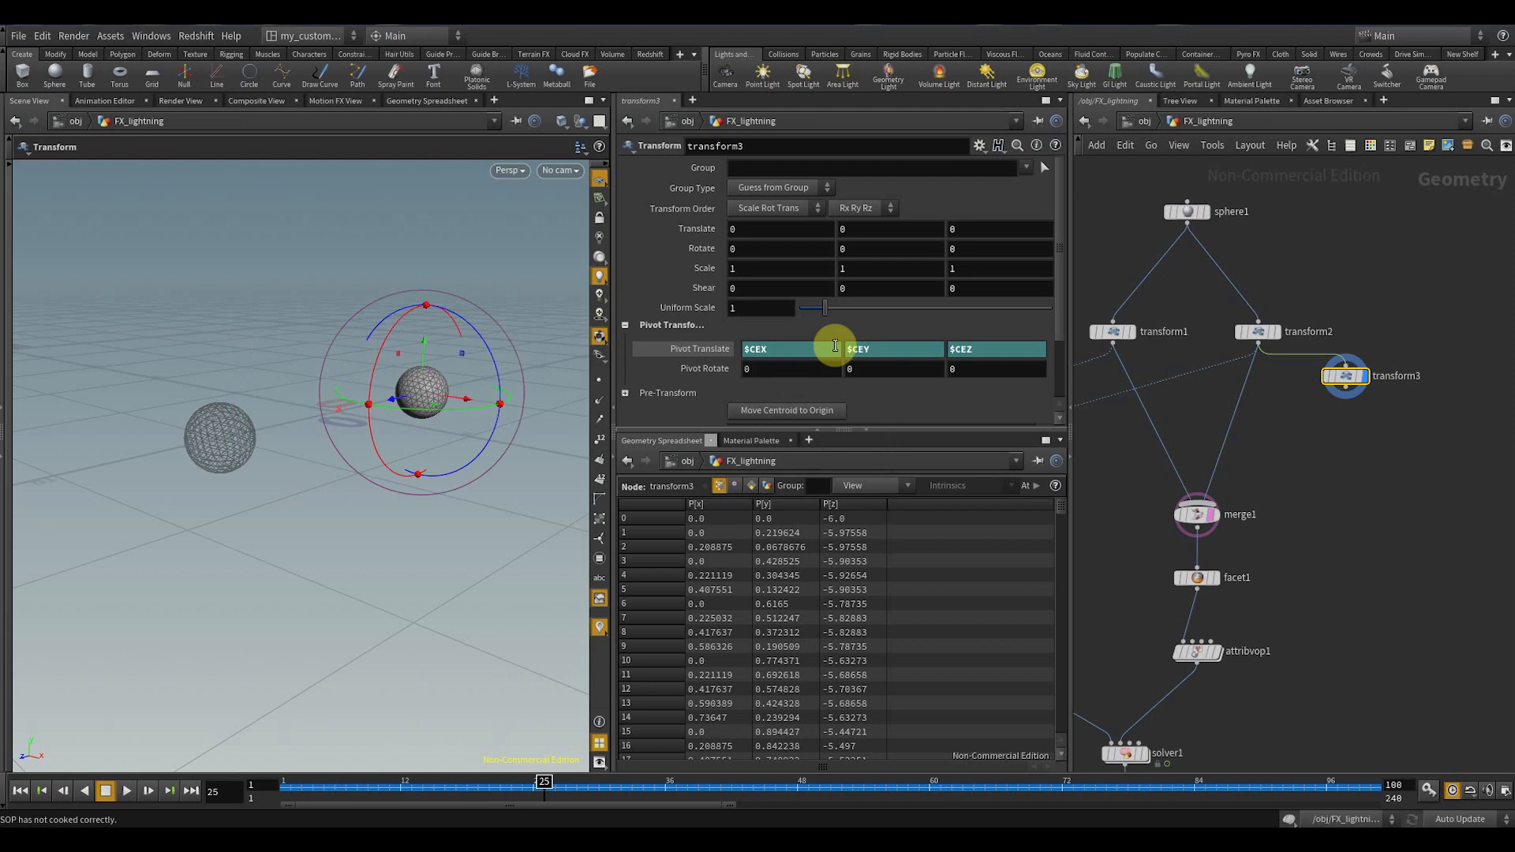
- Set transform3's uniform scale to 1.5 and offset its sphere about -1.61 in Y and -1.14 in Z
key(Escape)
drag(352, 521, 325, 418)
key(Return)
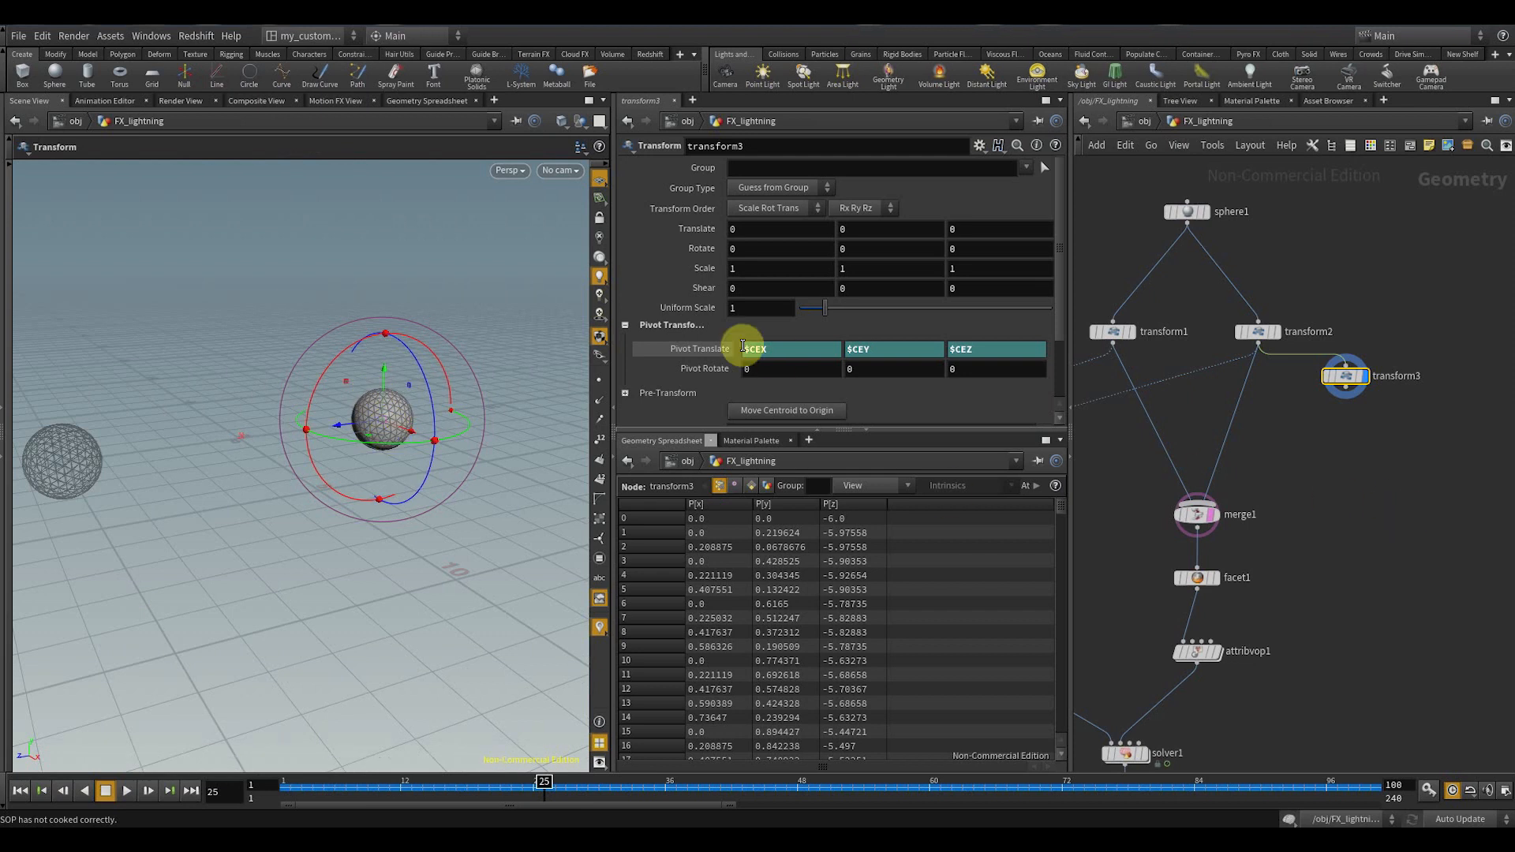
drag(825, 308, 844, 307)
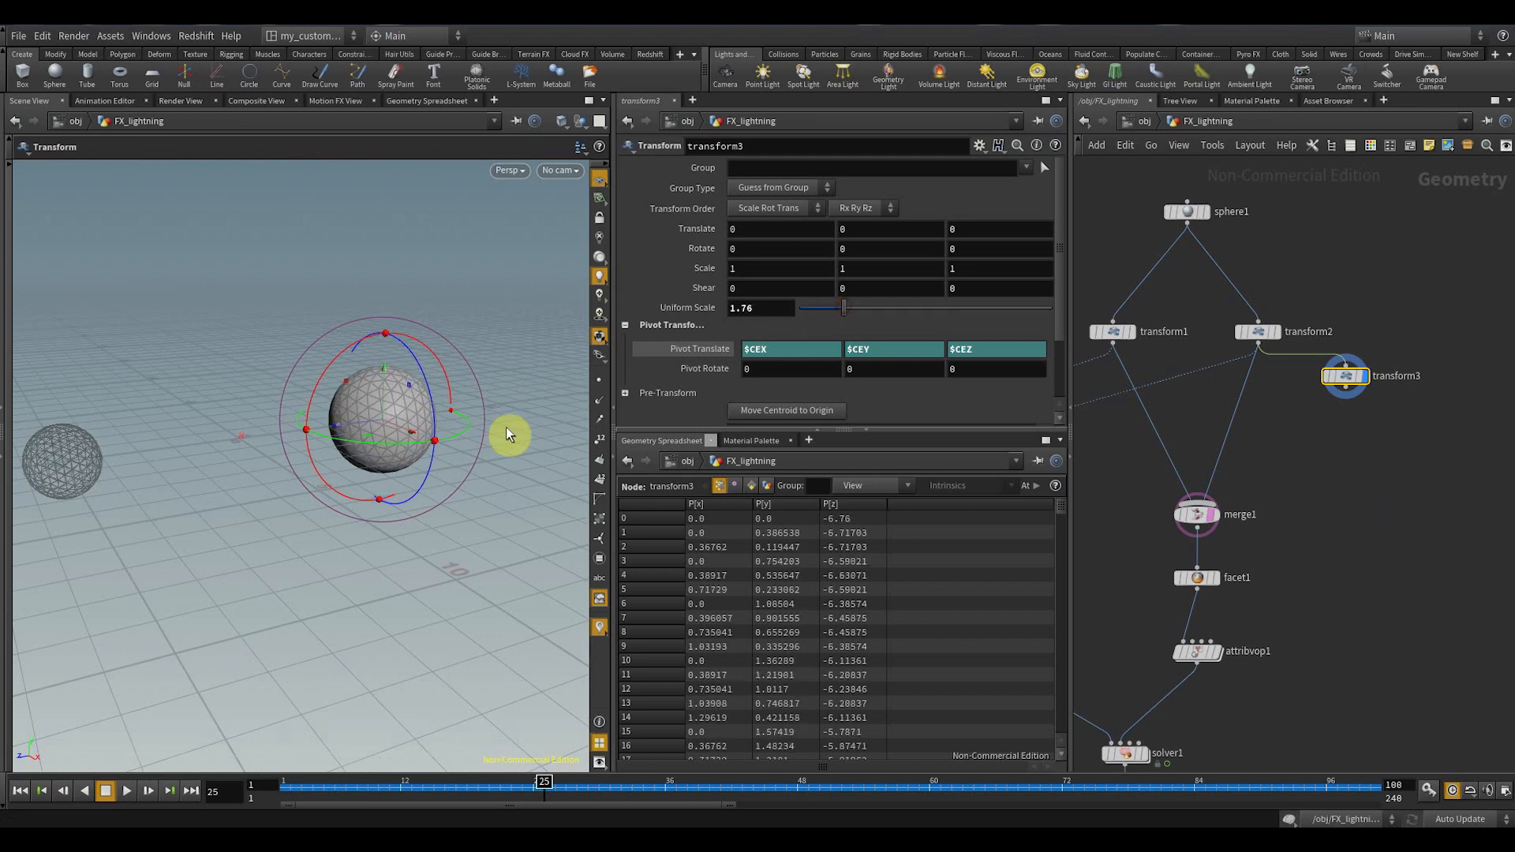
alt+drag(433, 494, 405, 443)
key(r)
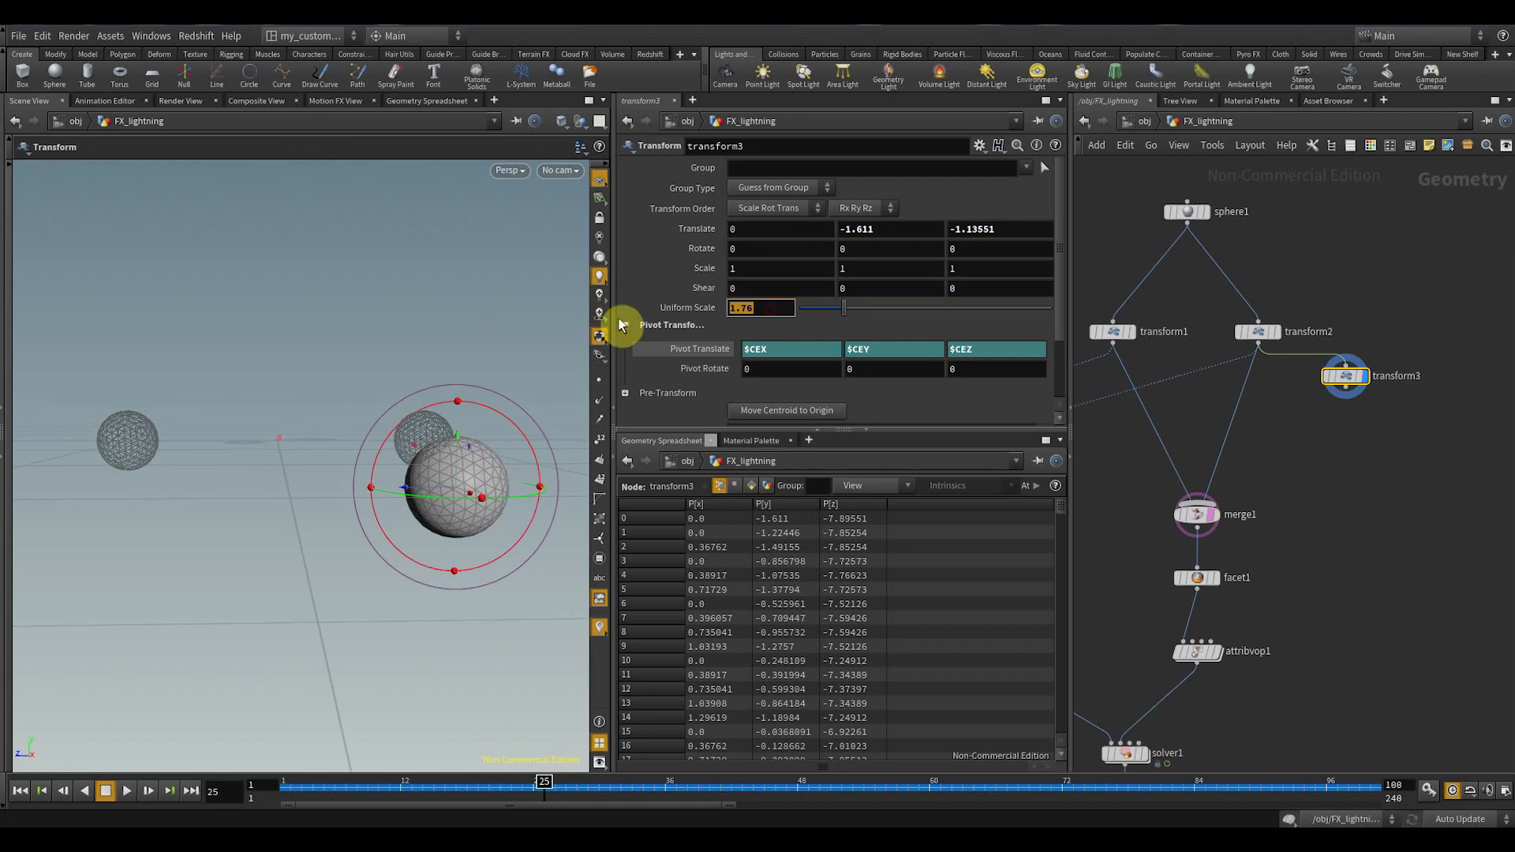
text(1.4)
key(Return)
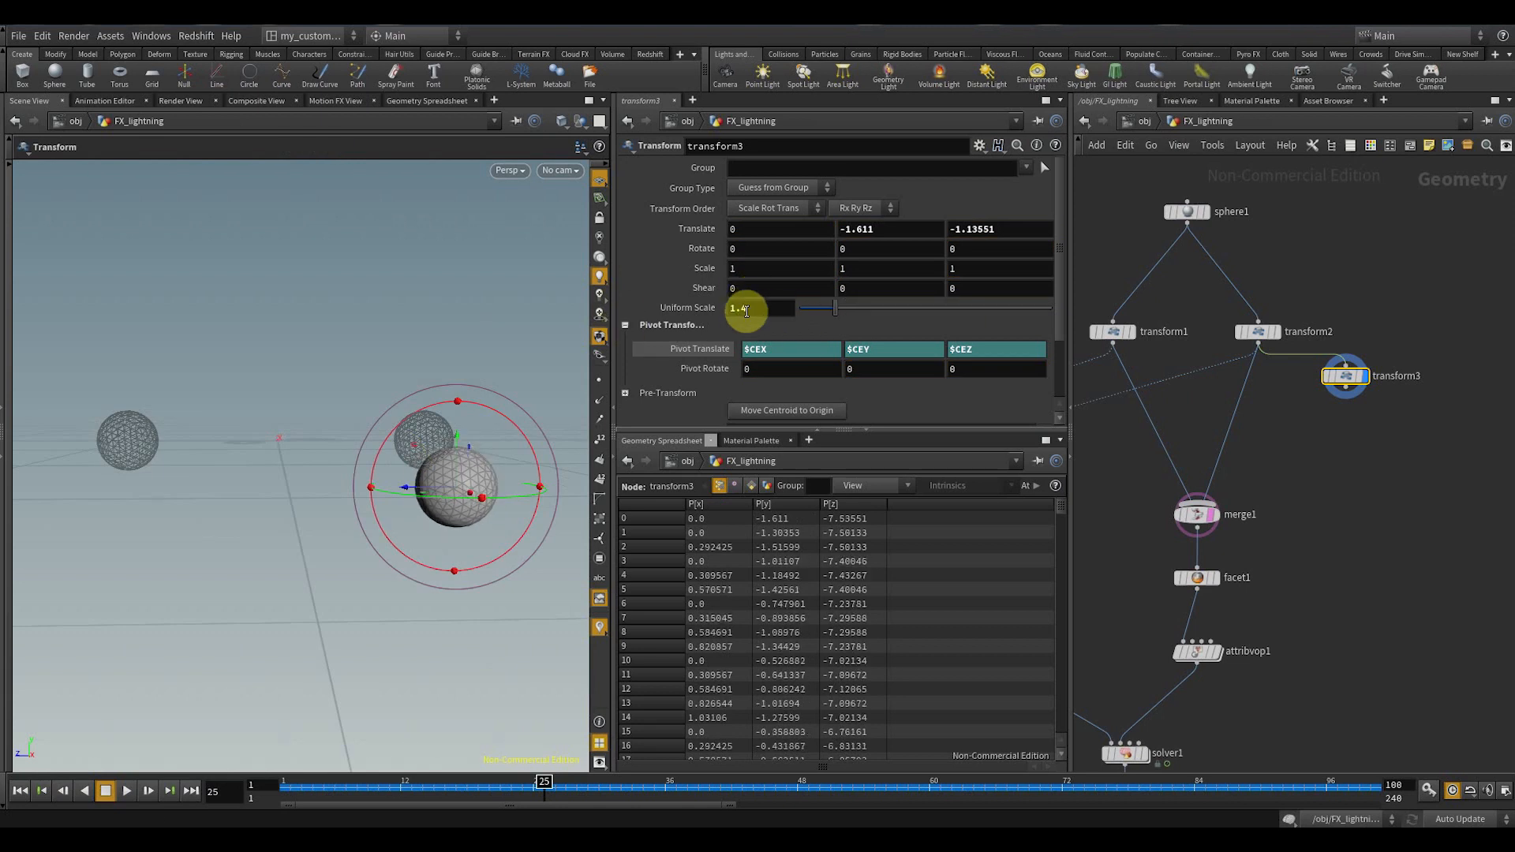
text(1.5)
key(Return)
- Adjust transform3's translation to about -1.584 in Y and -1.001 in Z
alt+drag(558, 337, 277, 410)
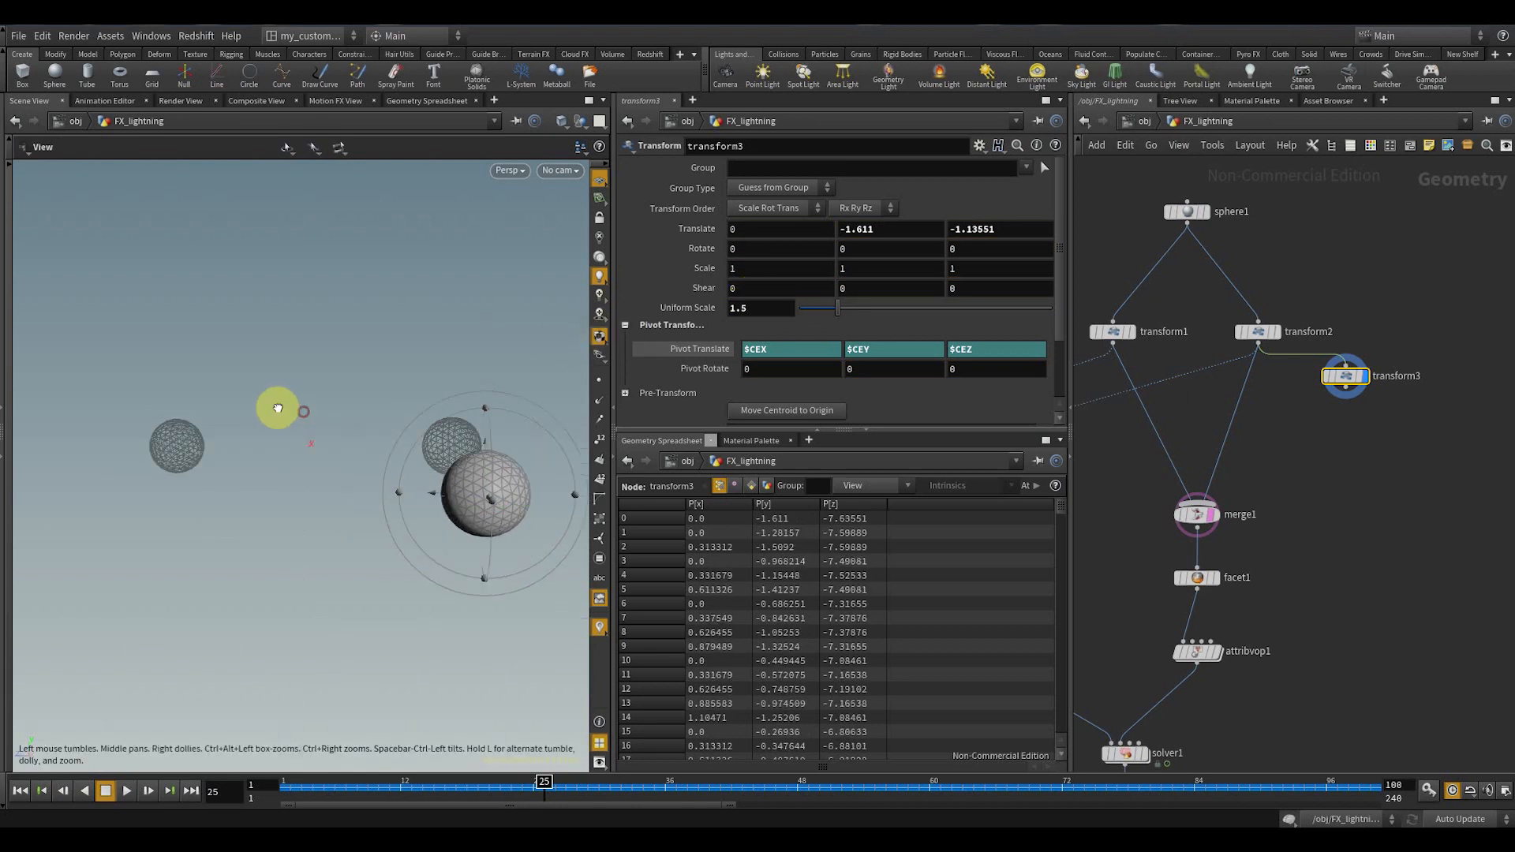
drag(447, 466, 755, 442)
middle_drag(1379, 499, 1219, 491)
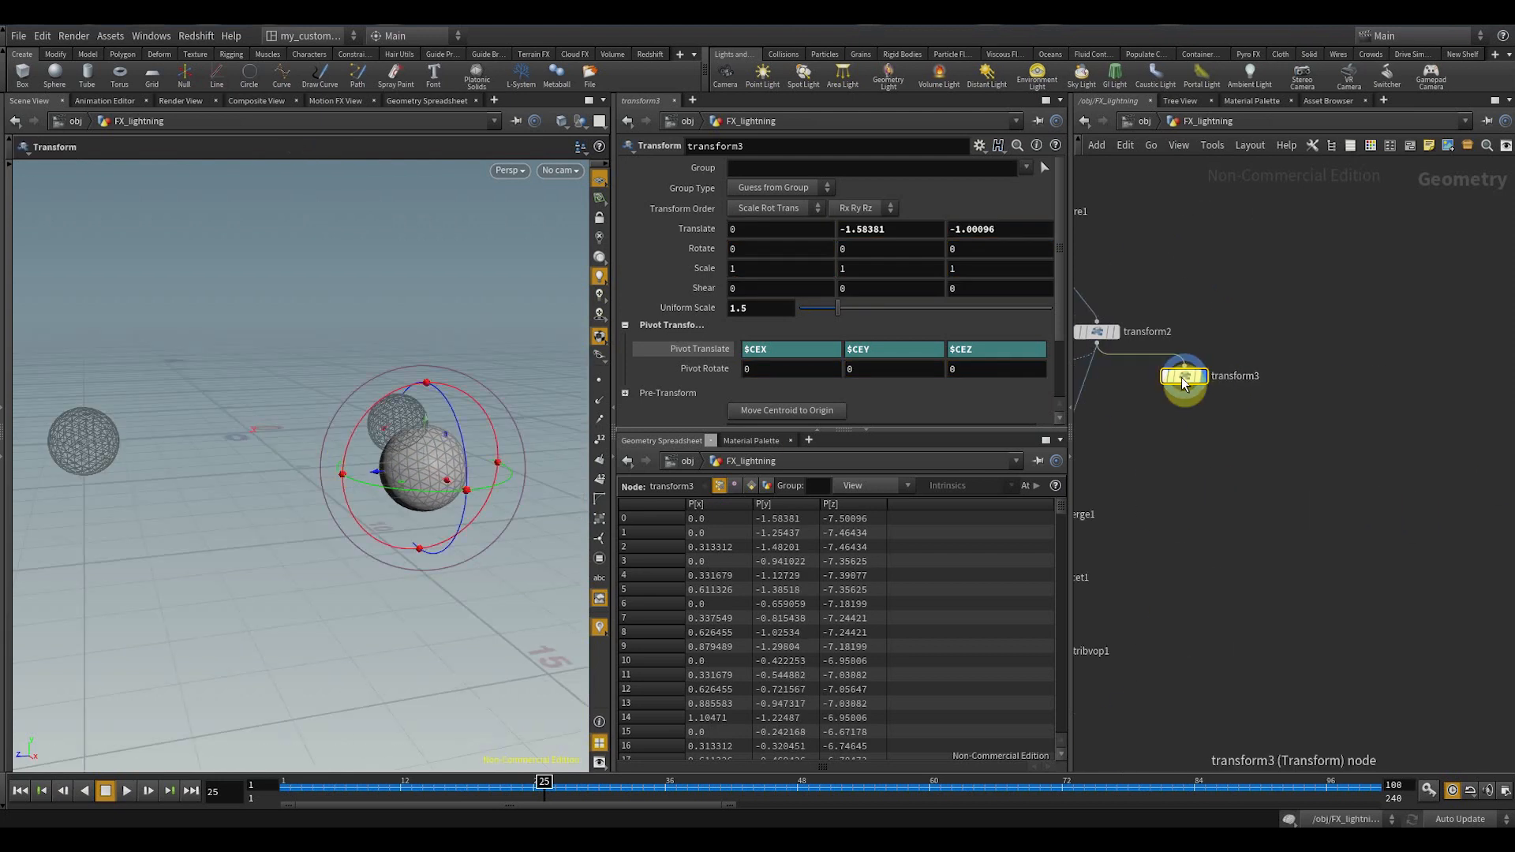
drag(1183, 381, 1194, 380)
middle_drag(1208, 419, 1385, 423)
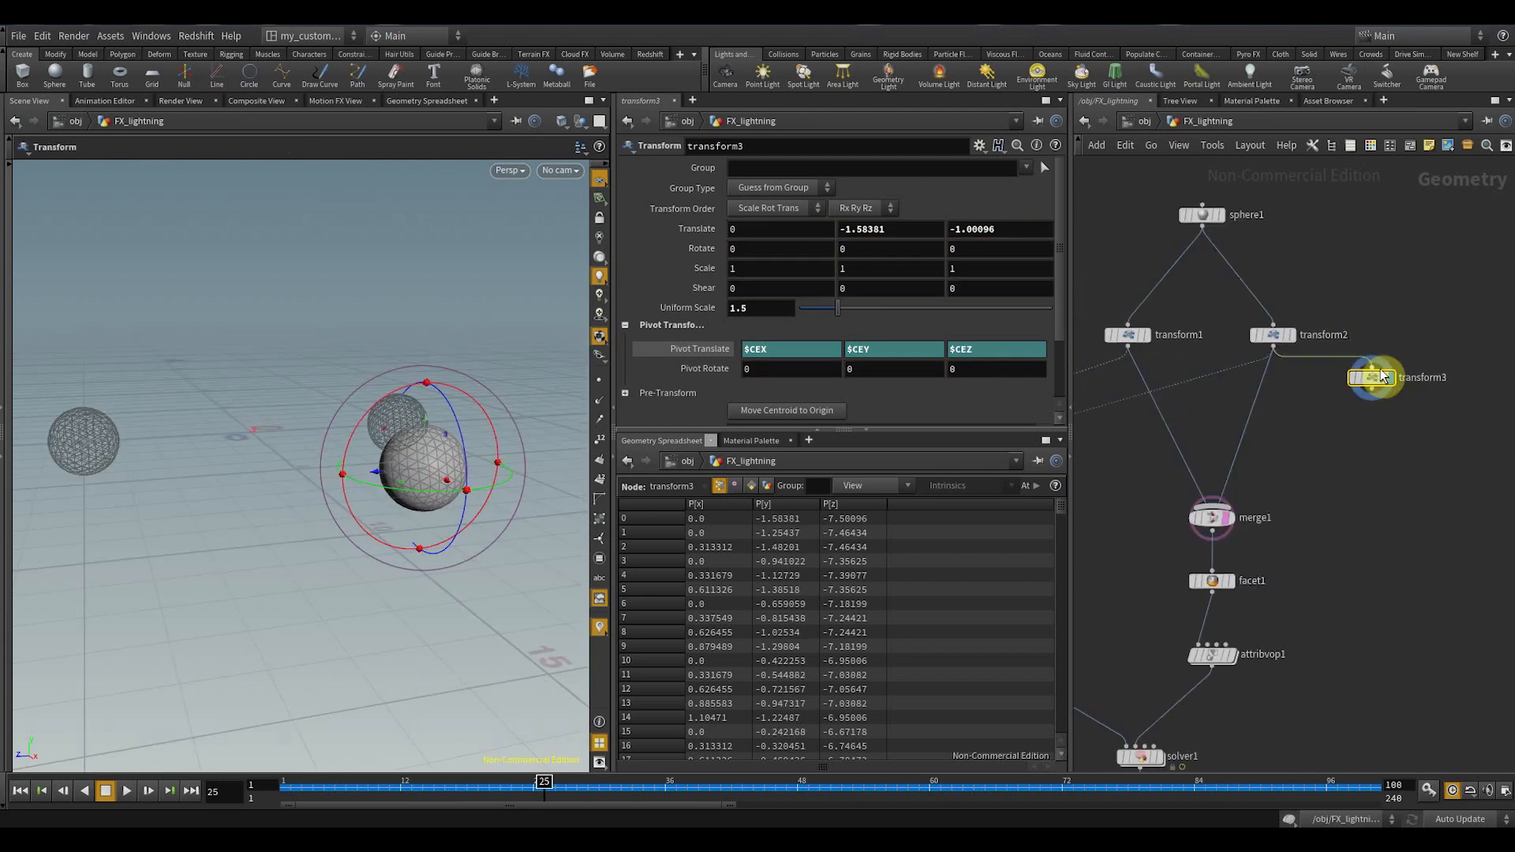
- Duplicate transform3, feed the copy from transform1, display it and place it between transform1 and merge1
alt+drag(1372, 377, 1158, 366)
middle_drag(1349, 505, 1450, 480)
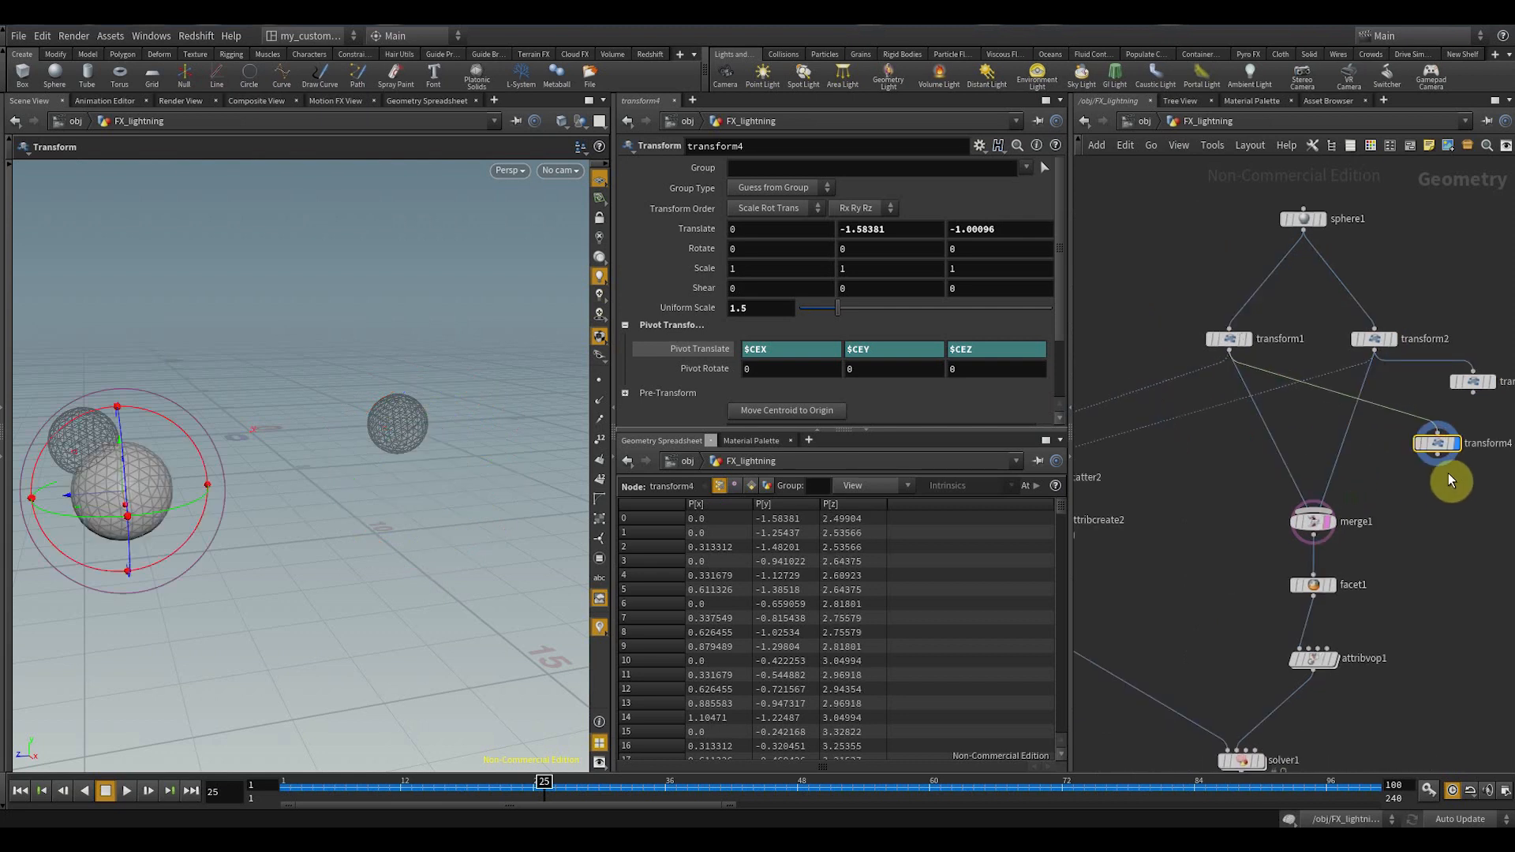
drag(1437, 449, 1300, 416)
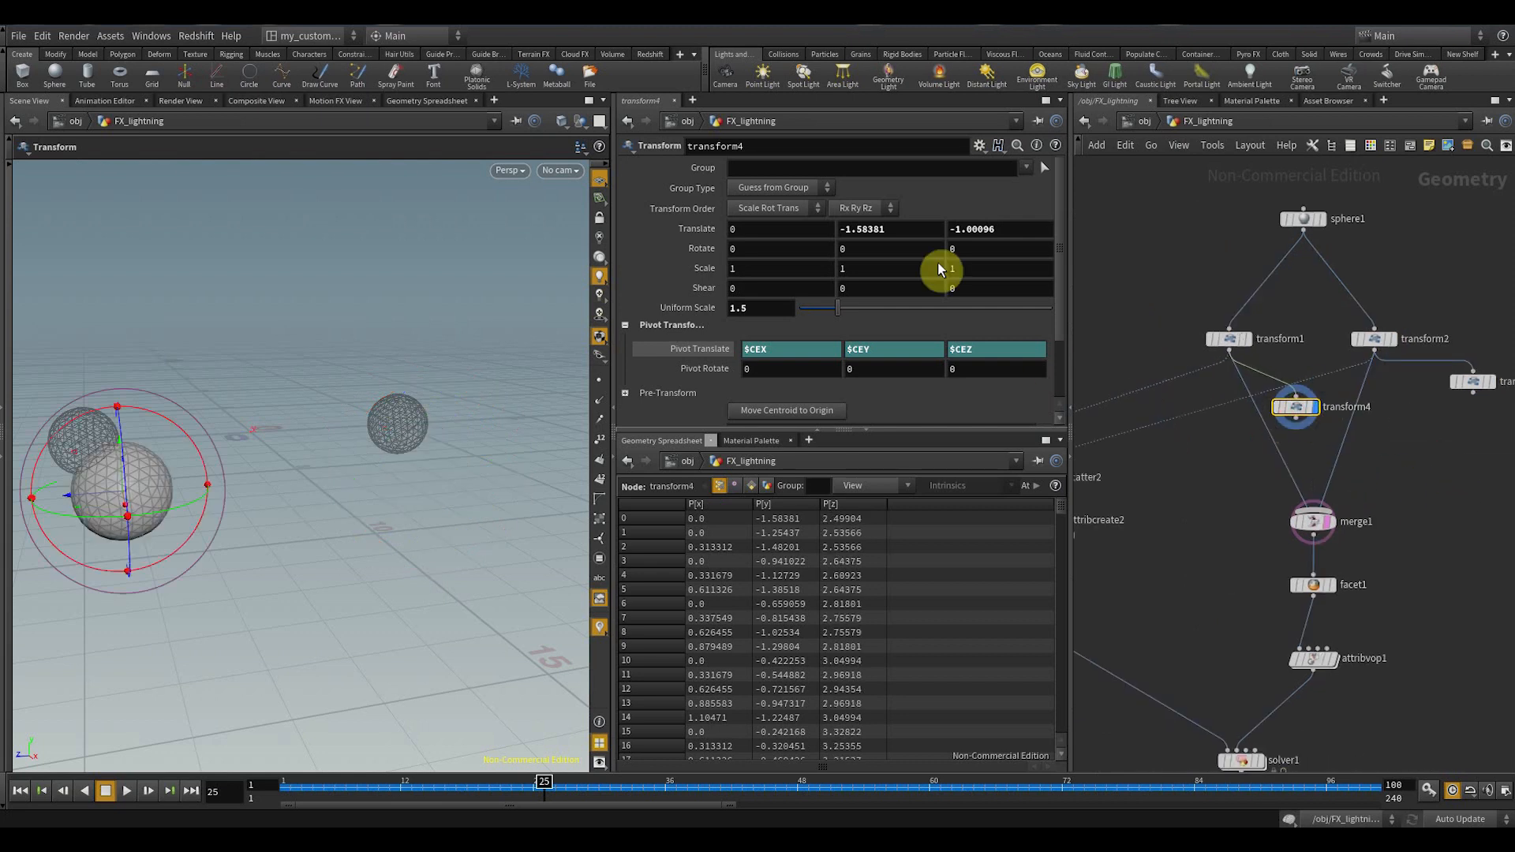
- Change transform4's Z translation to positive 1.00096
click(953, 228)
key(Delete)
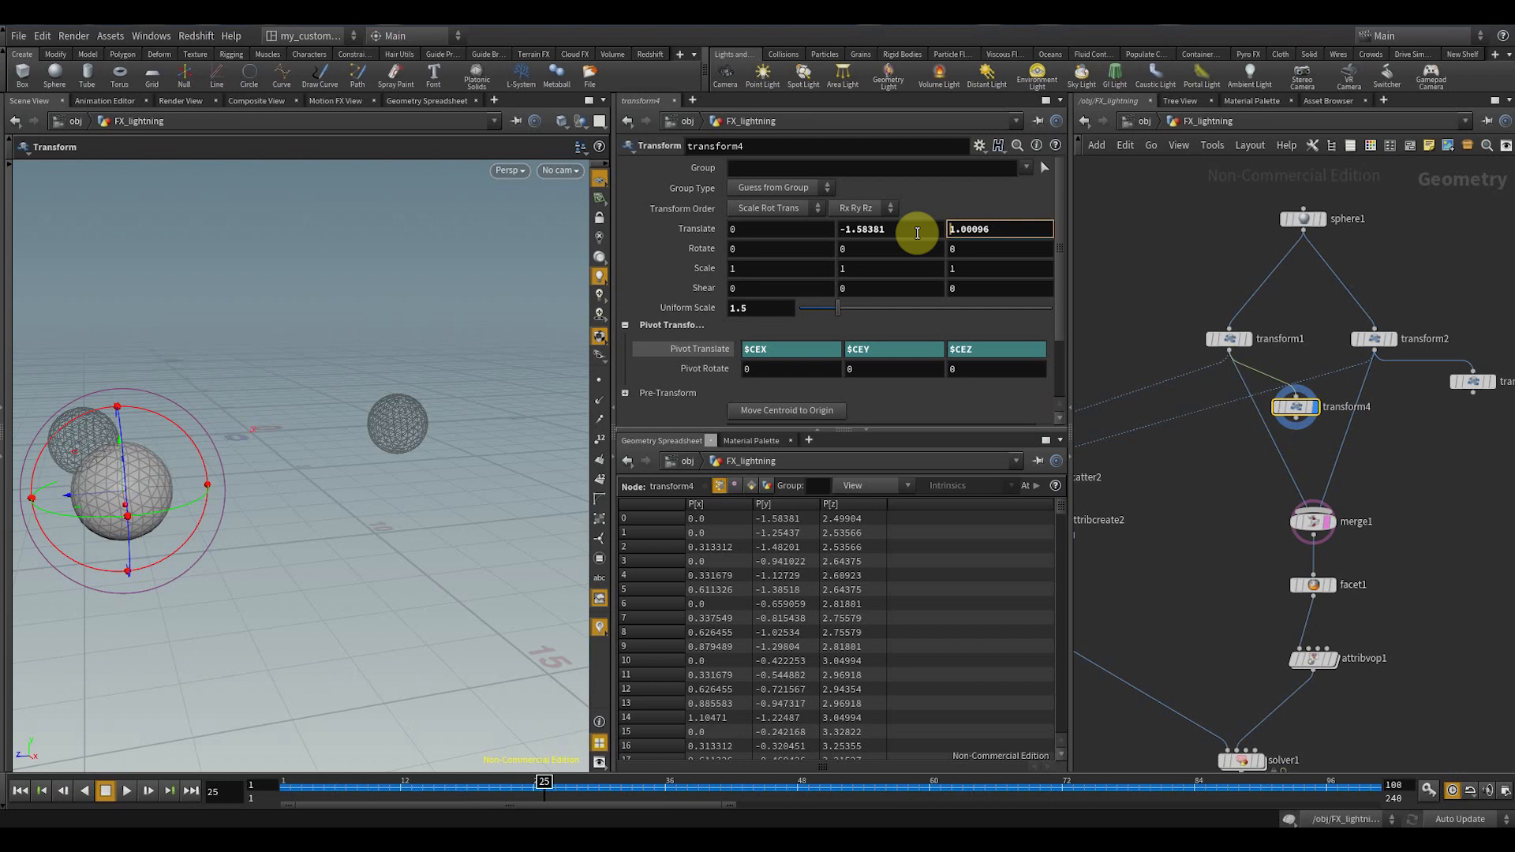
key(Return)
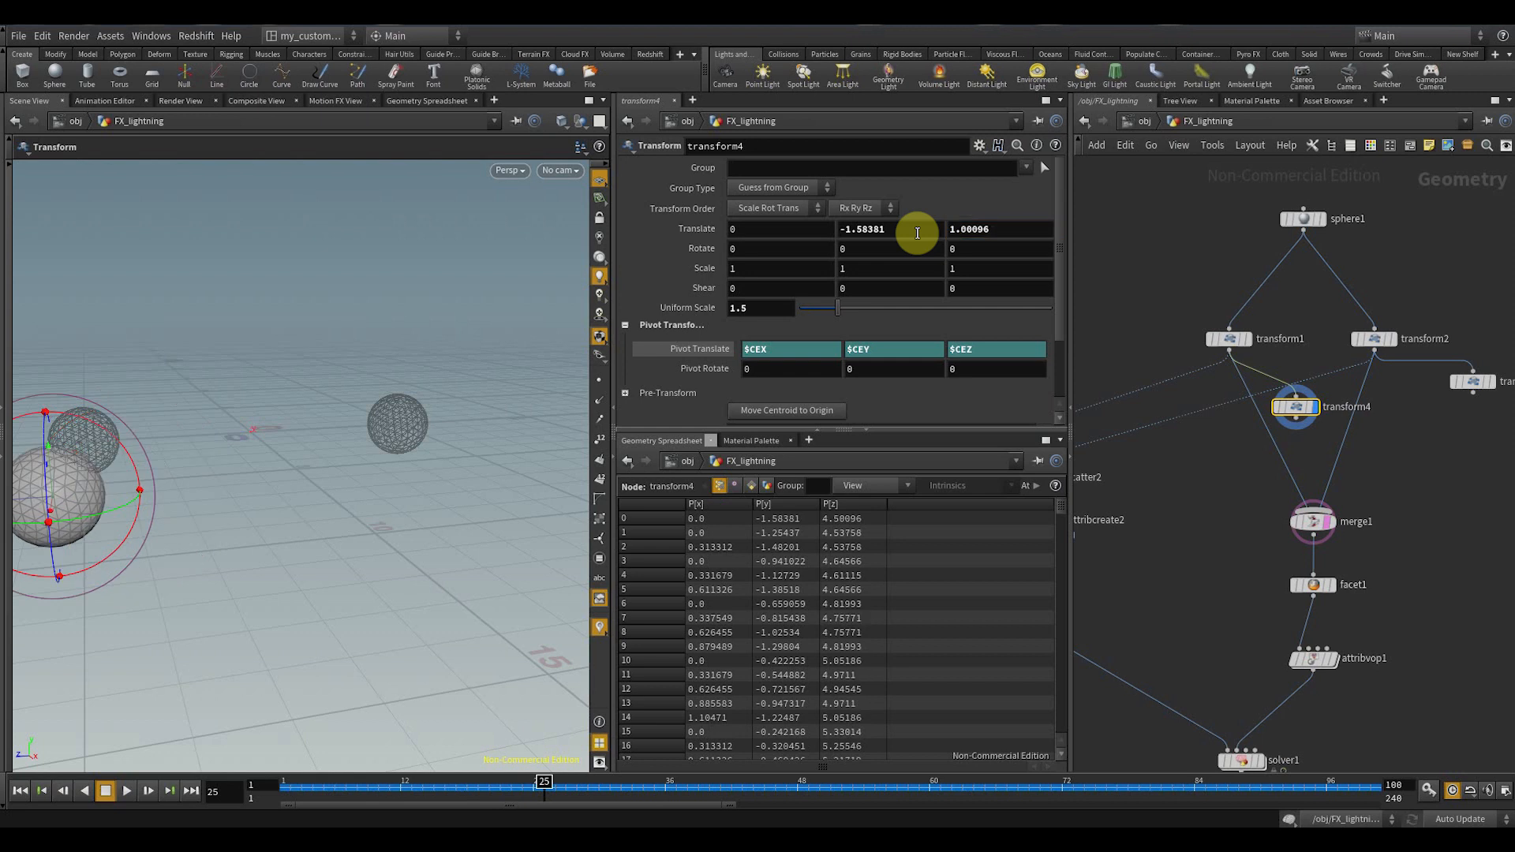
- Add a Boolean node below transform1
middle_drag(1487, 533, 1458, 475)
scroll(1452, 475, down, 2)
middle_drag(1218, 421, 1254, 460)
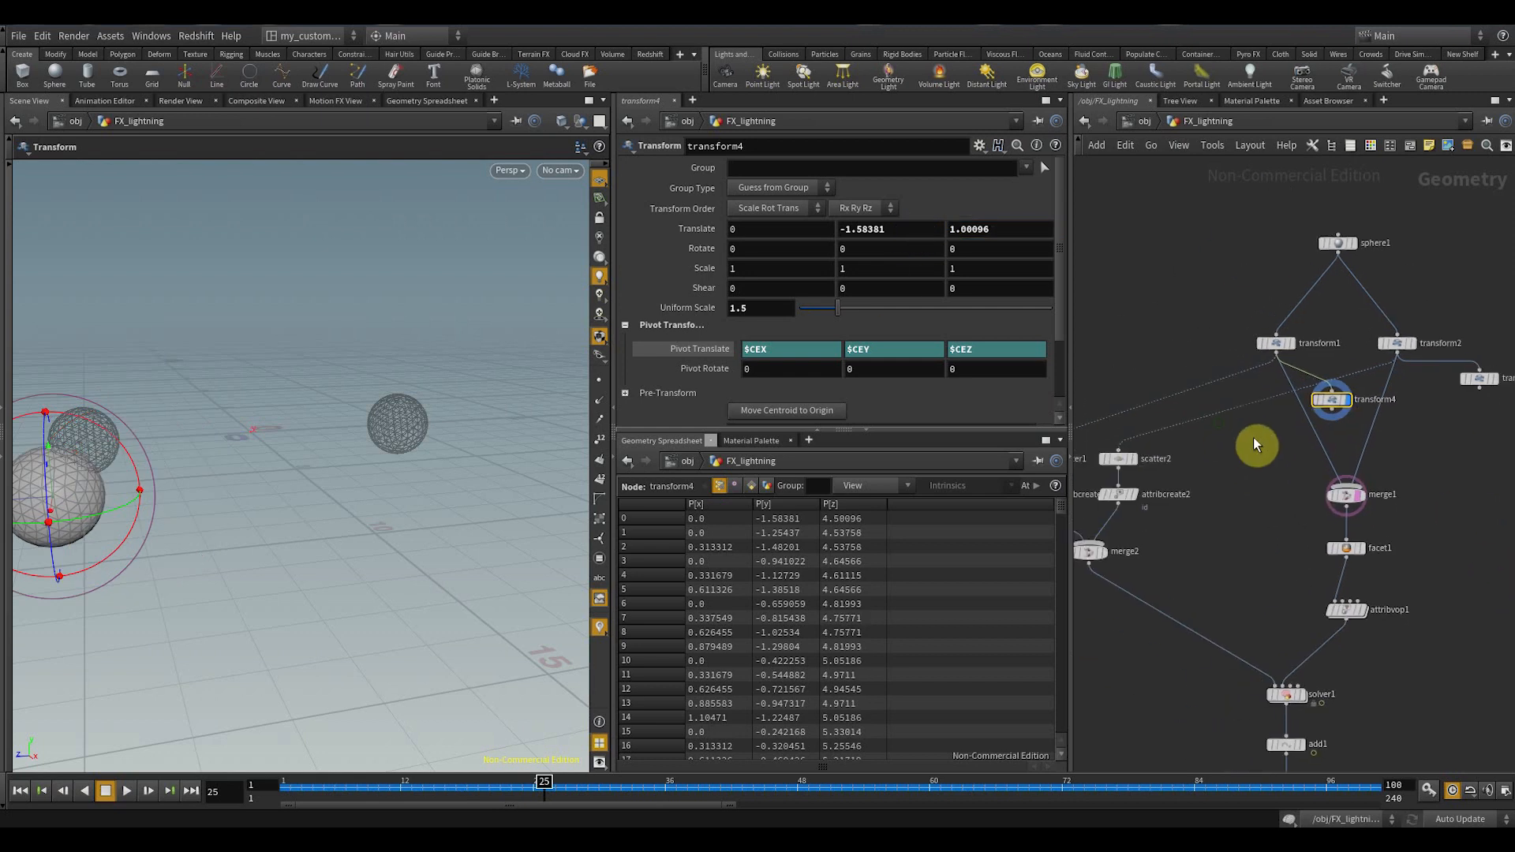
key(Tab)
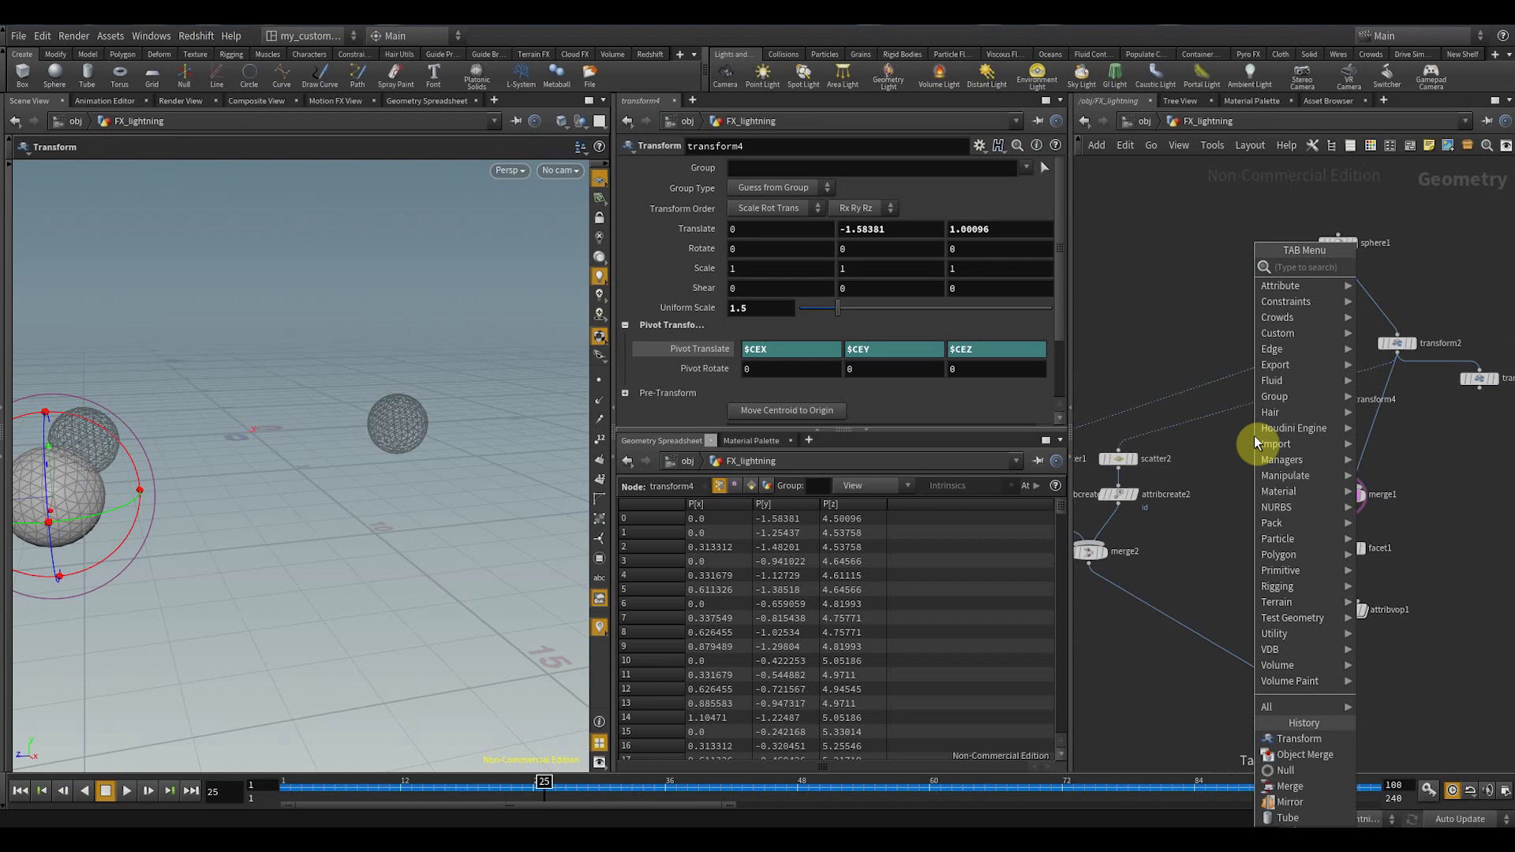
text(bo)
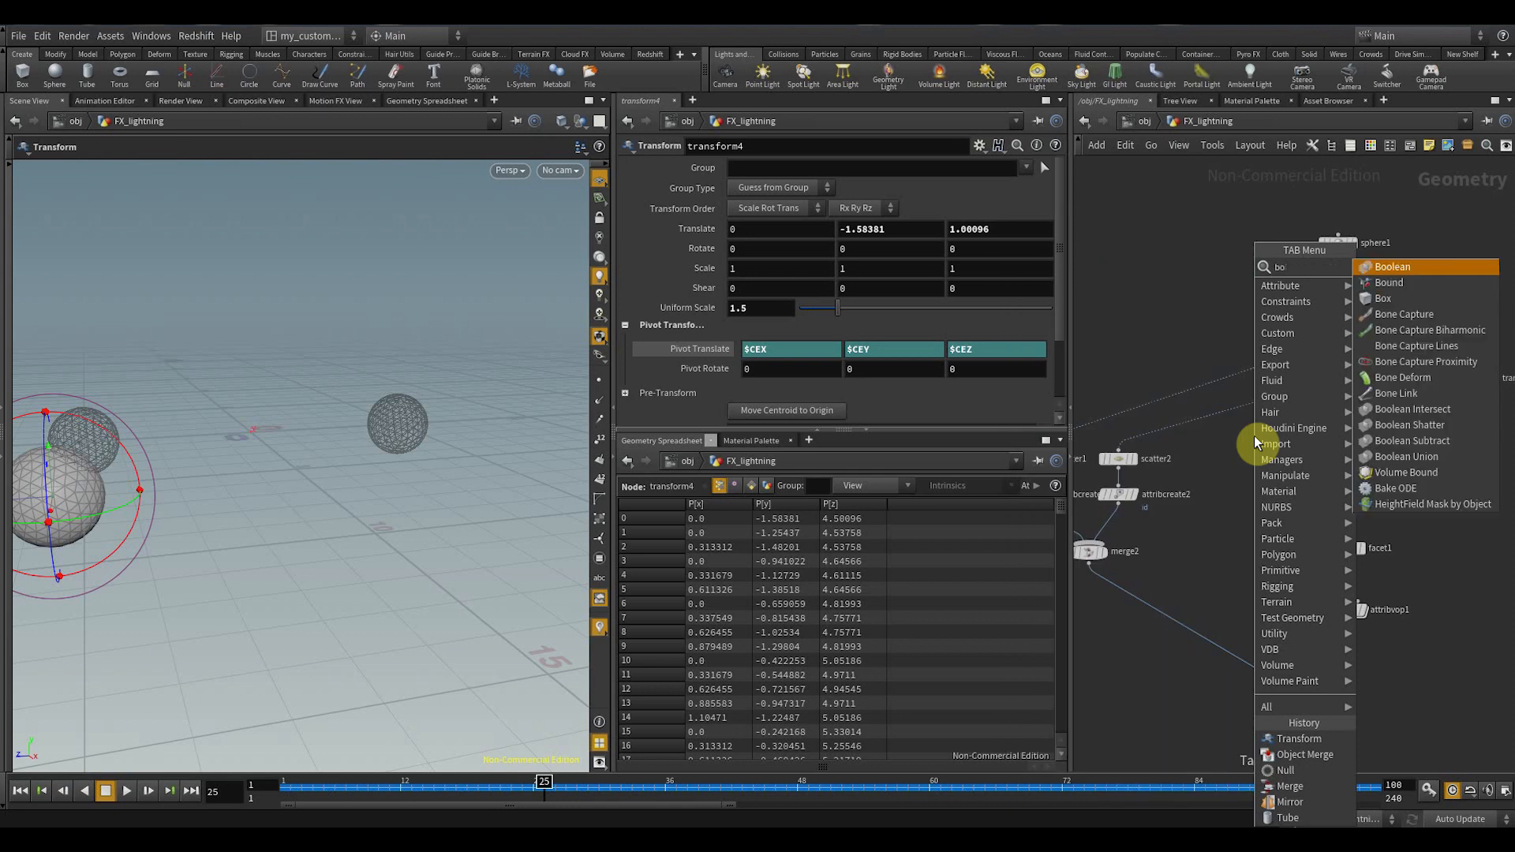
key(Return)
click(1253, 436)
- Connect transform1 to boolean1's first input and transform4 to its second, and display the Boolean result
scroll(1236, 422, up, 2)
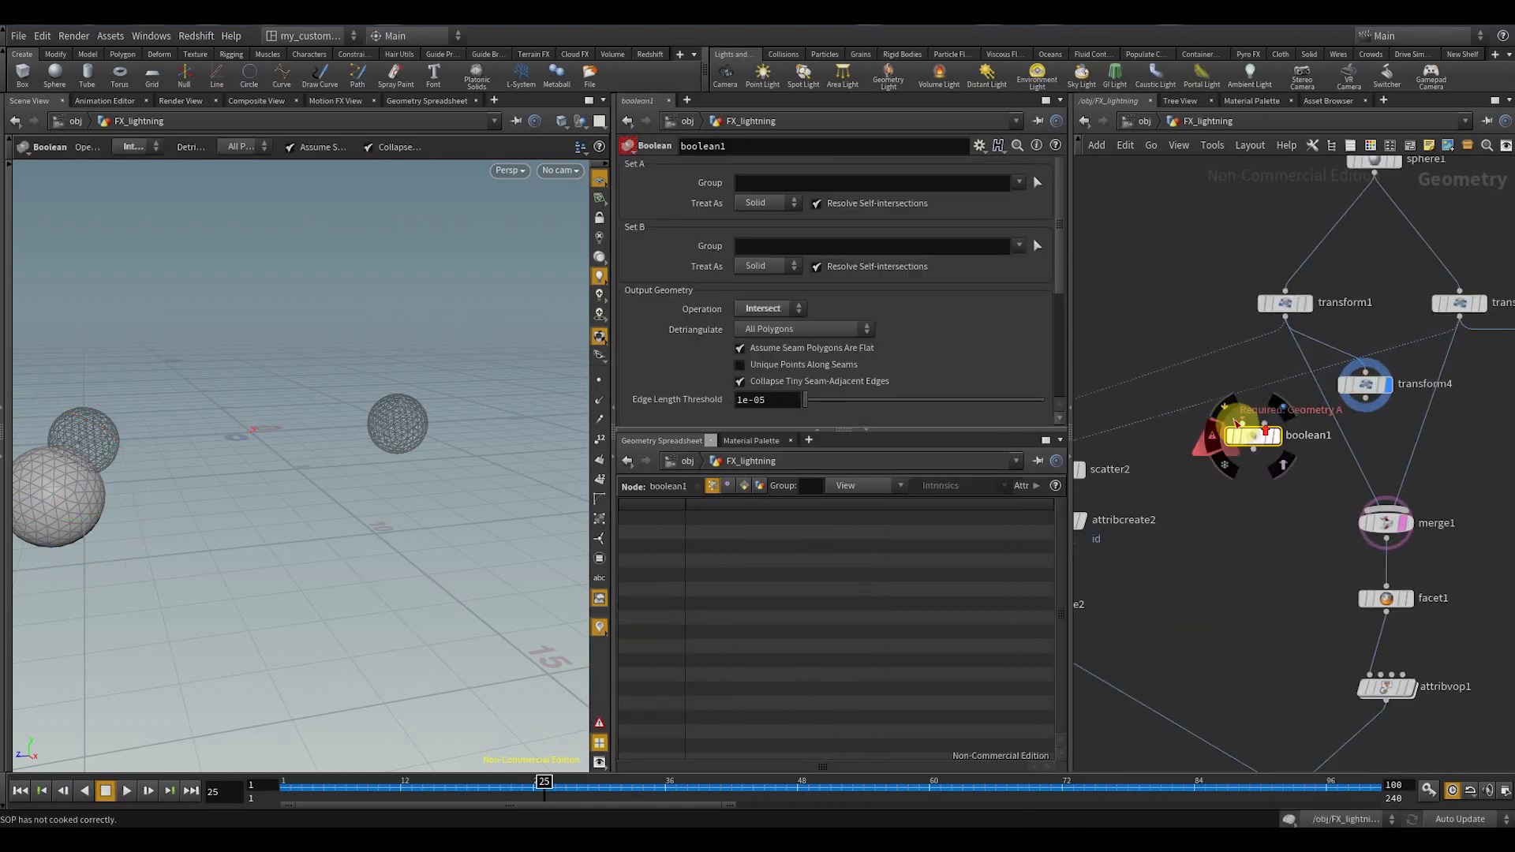
drag(1241, 425, 1364, 399)
key(r)
click(1233, 429)
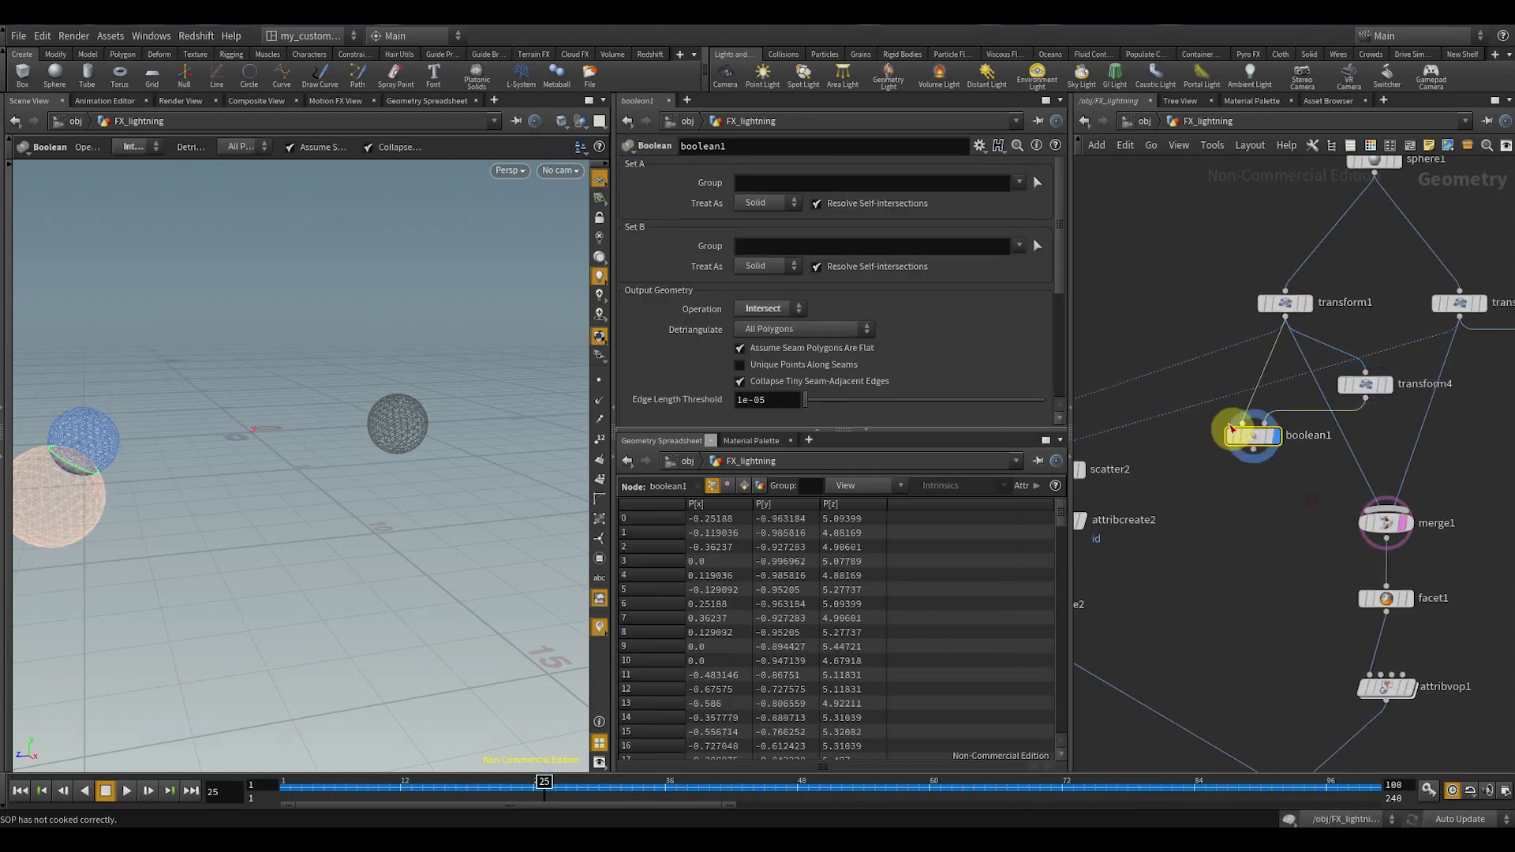
middle_drag(180, 495, 206, 472)
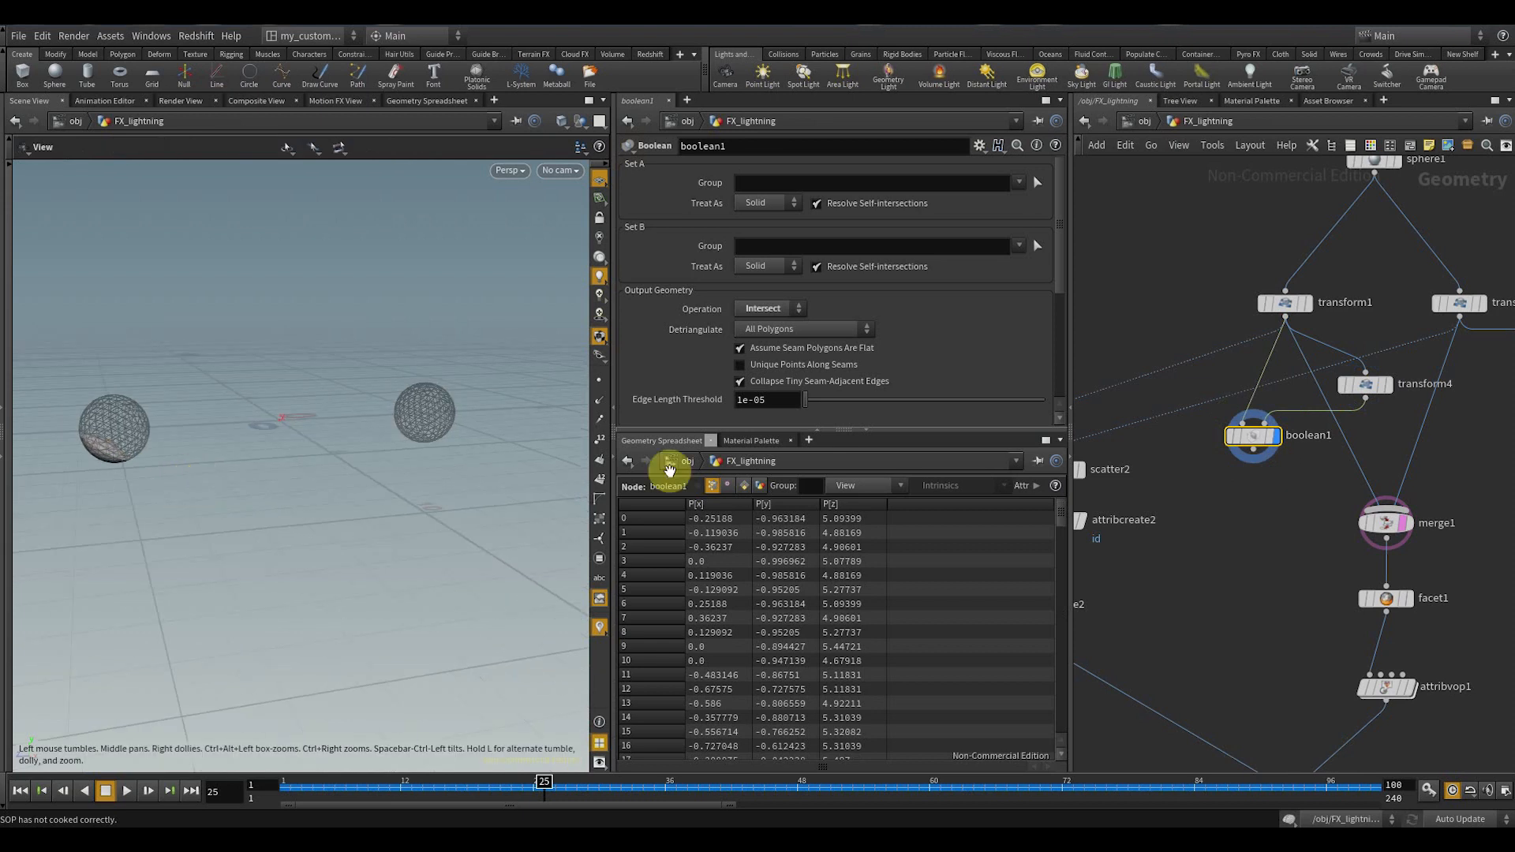
- Set boolean1's operation to Union and duplicate the node to unite transform2 with transform3, displaying the copy
click(773, 311)
click(769, 330)
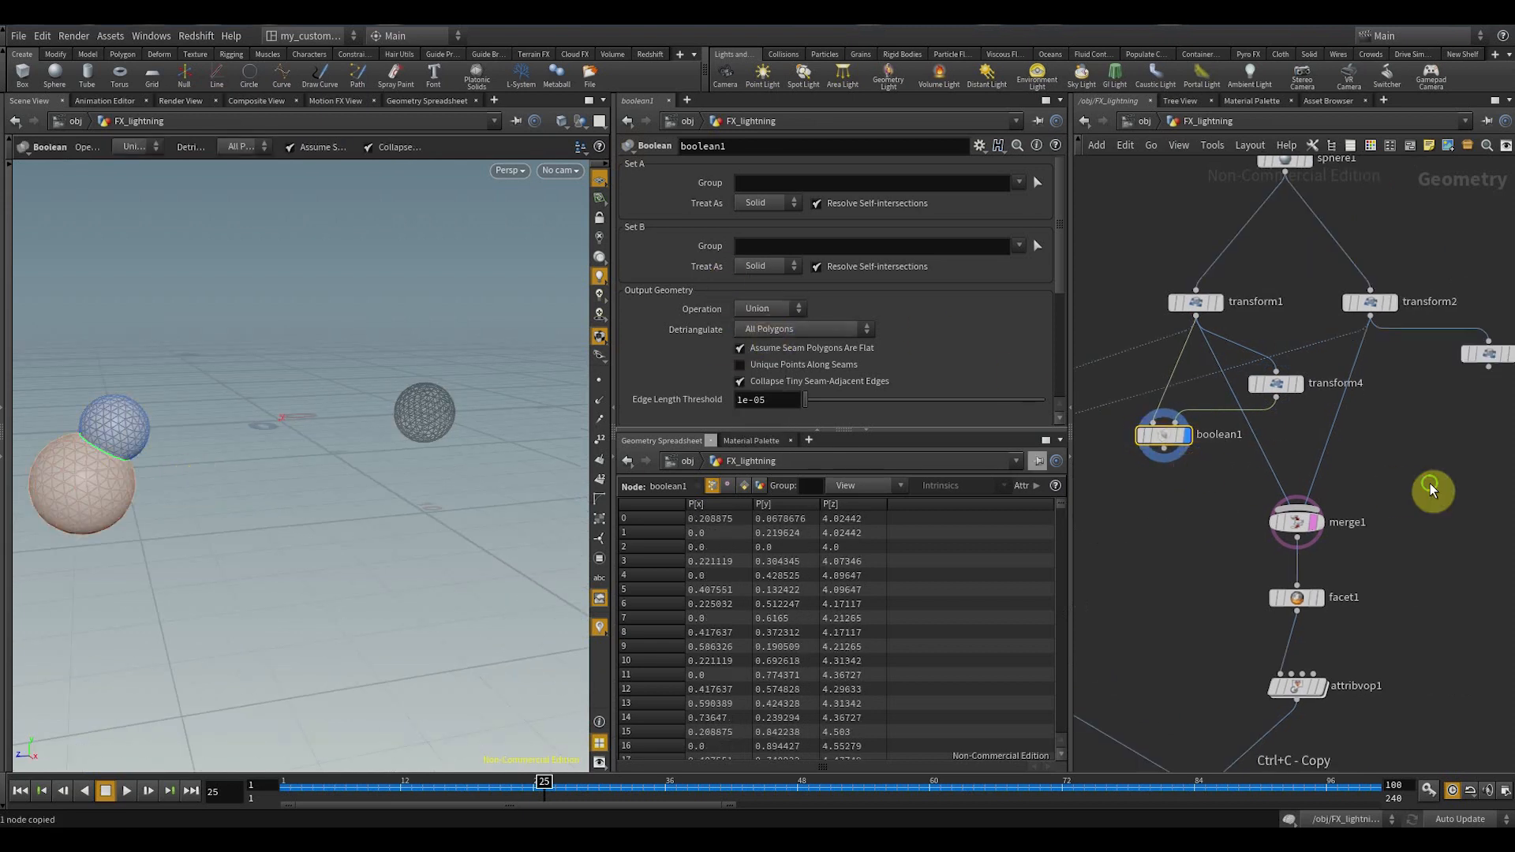
key(ctrl+c)
key(ctrl+v)
drag(1350, 436, 1255, 339)
mouse_move(1371, 436)
mouse_down()
mouse_move(1374, 390)
mouse_move(1358, 430)
mouse_up()
scroll(1326, 552, down, 2)
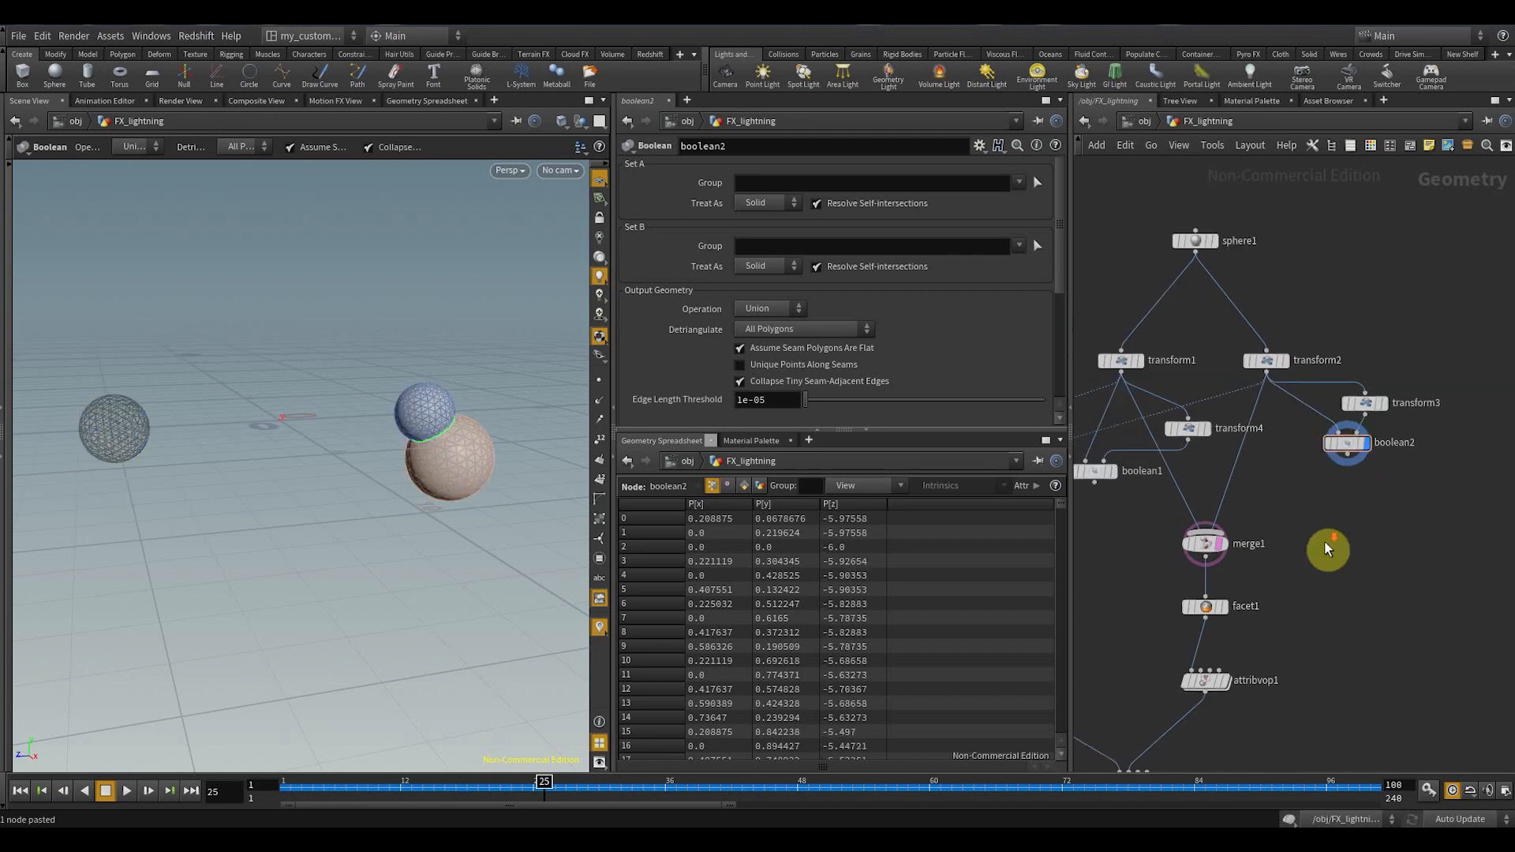
- Feed scatter1 from boolean1 and scatter2 from boolean2 in place of transform1 and transform2
middle_drag(1328, 568, 1456, 506)
middle_drag(1268, 479, 1383, 494)
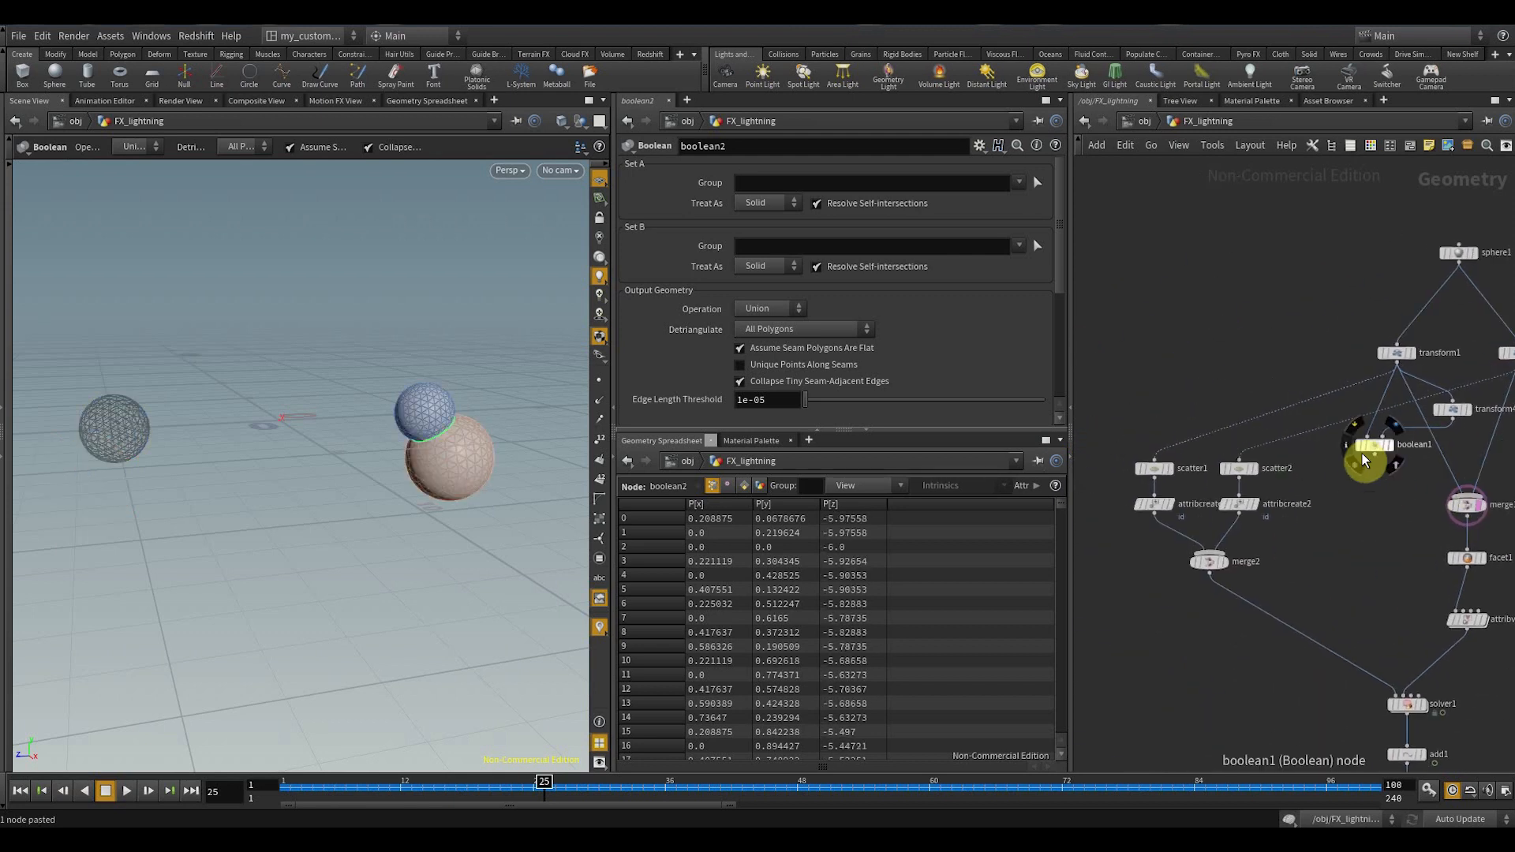
middle_drag(1380, 476, 1216, 484)
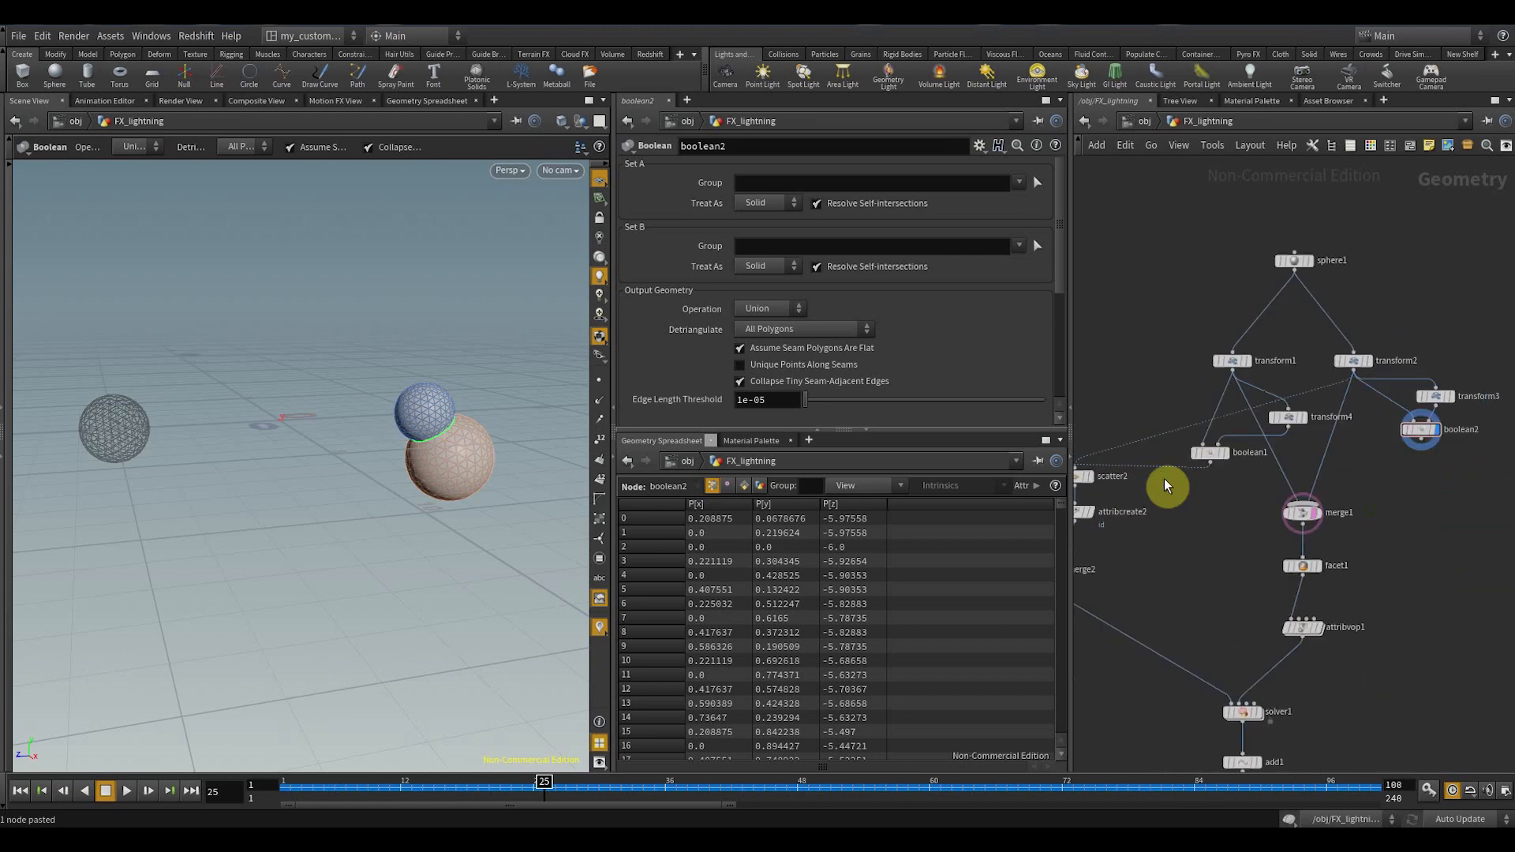
drag(1145, 441, 1409, 455)
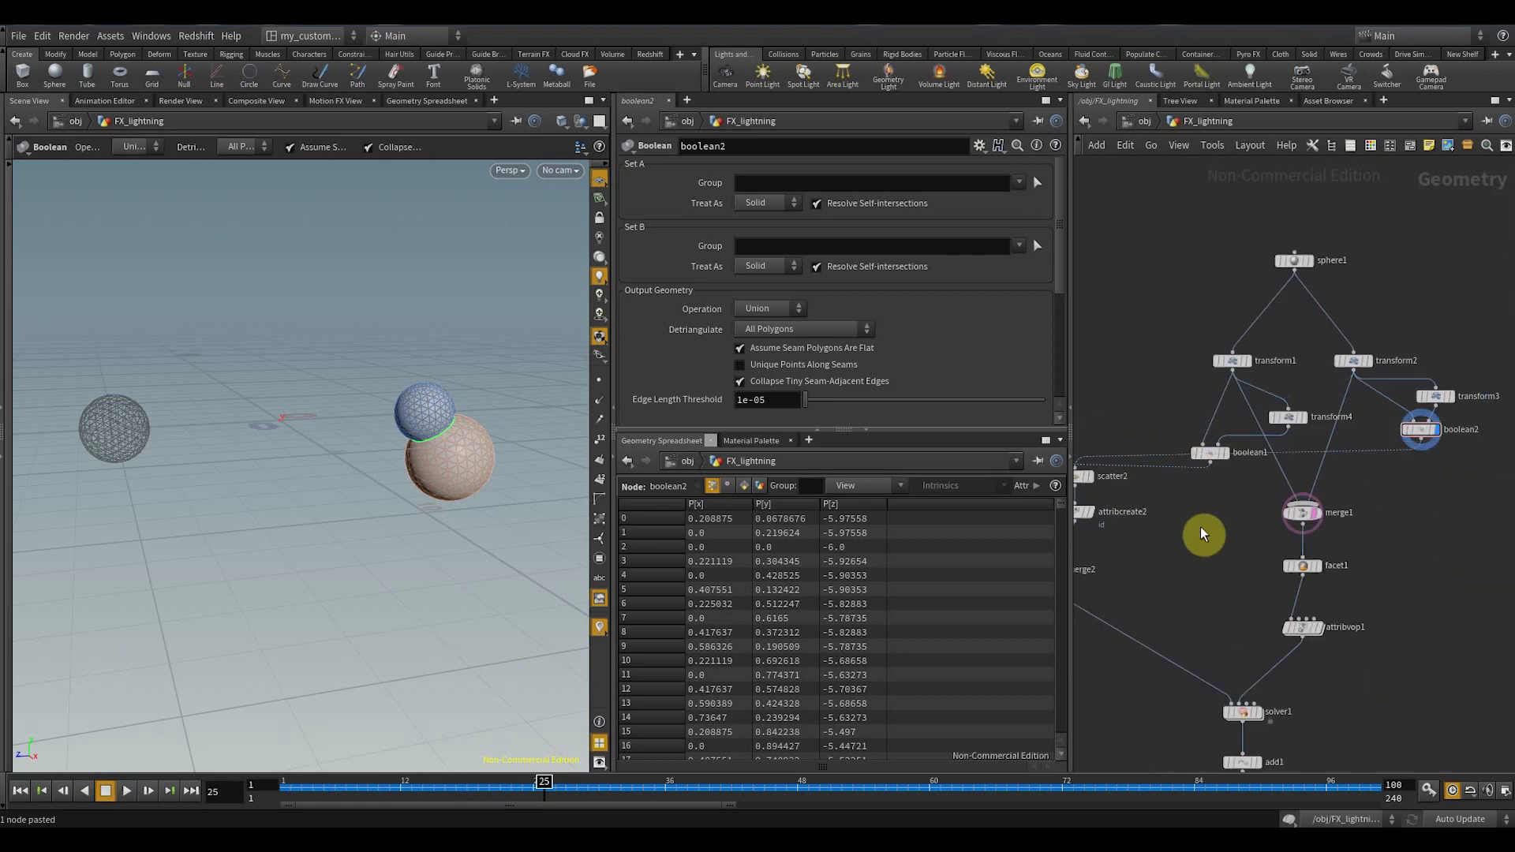
- Connect boolean1 and boolean2 to merge1 in place of transform1 and transform2
middle_drag(1219, 510, 1293, 490)
drag(1357, 461, 1285, 448)
middle_drag(1493, 471, 1286, 507)
drag(1257, 481, 1374, 462)
- Select solver1 and scrub the timeline to frame 88 to recook the simulation
middle_drag(1377, 618, 1422, 401)
scroll(1422, 401, down, 2)
scroll(1395, 453, down, 1)
click(1318, 463)
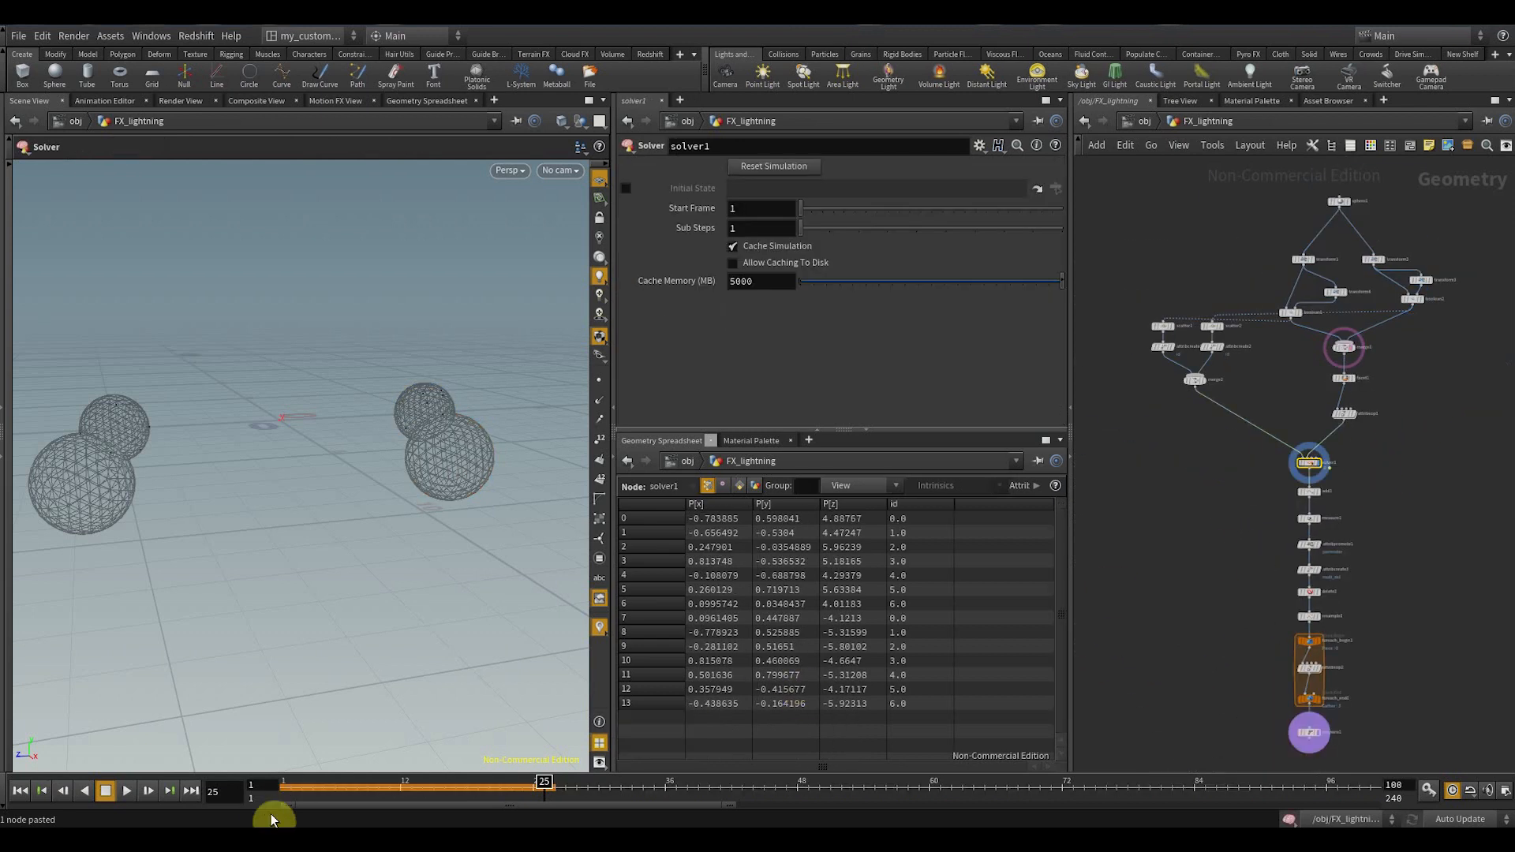
click(287, 792)
drag(324, 799, 1236, 789)
- Select polywire1 and scrub to frame 54 to check the lightning wires between the joined spheres
middle_drag(1398, 752, 1331, 634)
scroll(1288, 636, up, 2)
click(1223, 608)
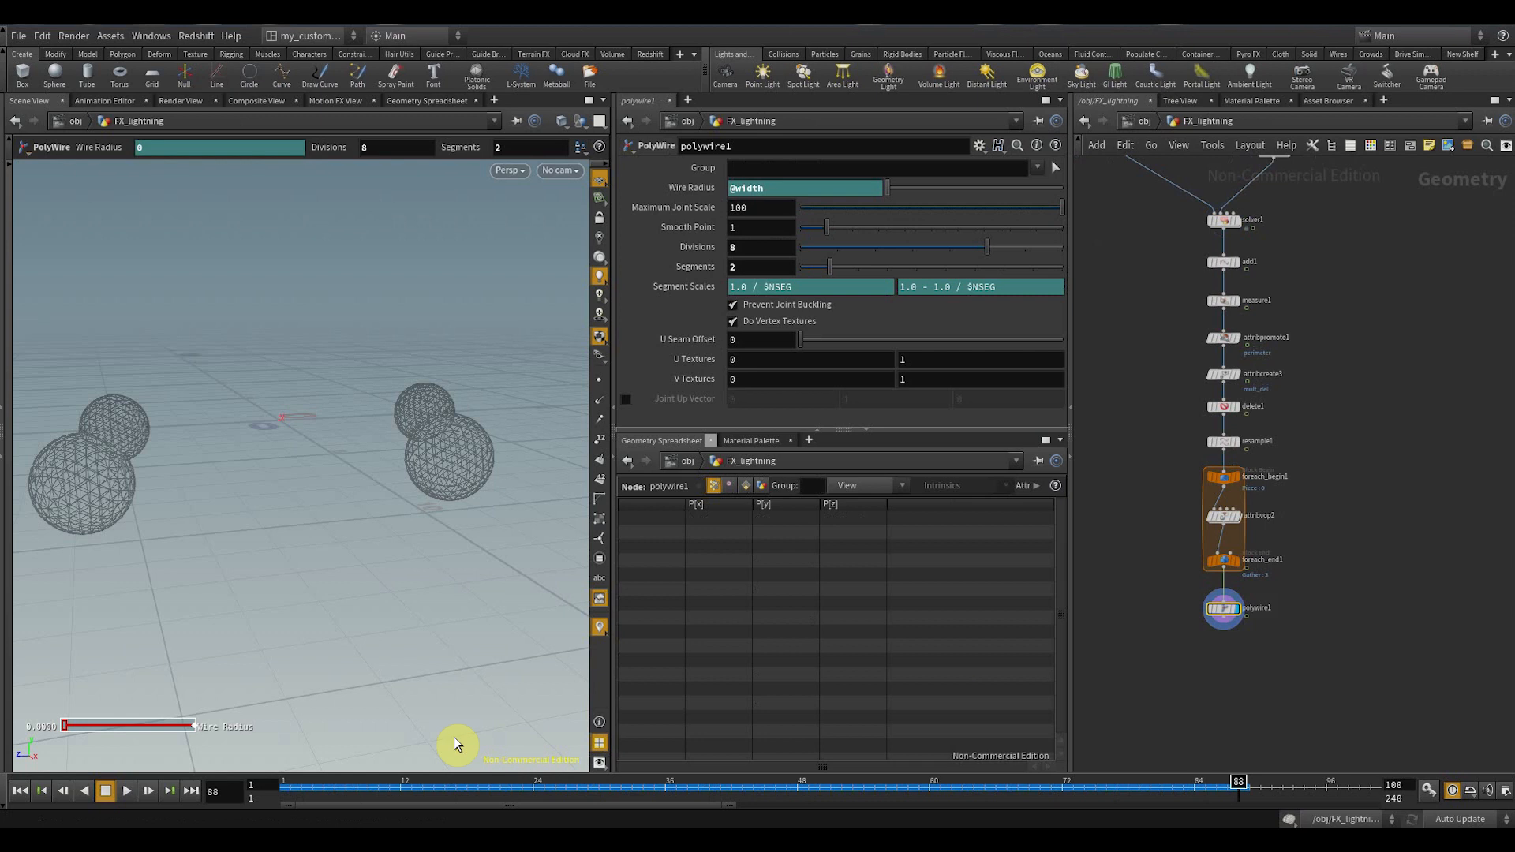
drag(308, 787, 433, 798)
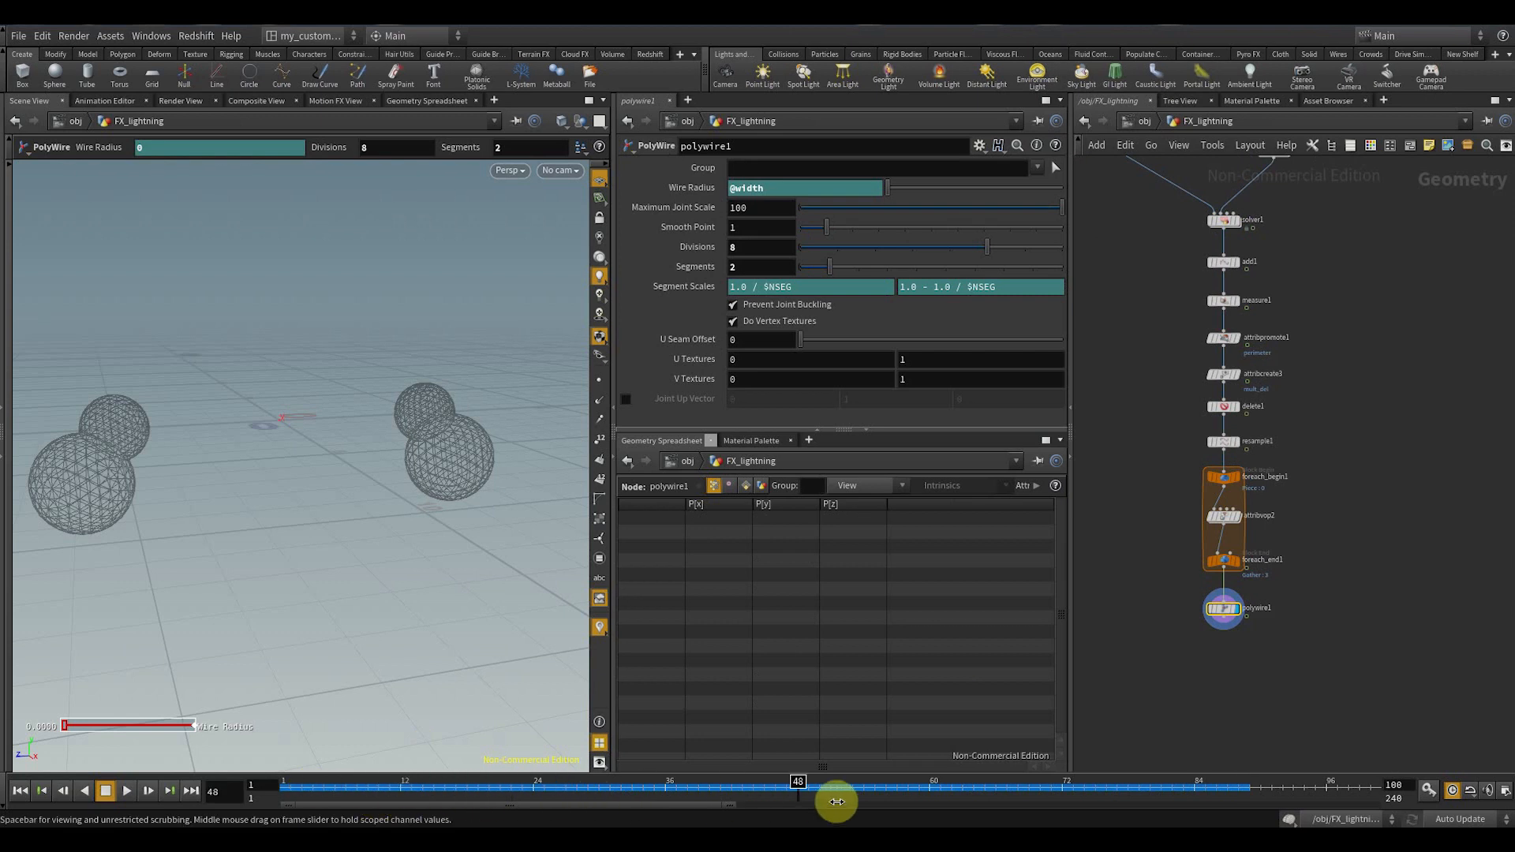
drag(836, 801, 864, 808)
middle_drag(1329, 476, 1329, 556)
scroll(1266, 536, up, 3)
alt+drag(255, 422, 196, 457)
key(Return)
- Set attribcreate3's mult_del value to .92 and play the animation with polywire1 selected
middle_drag(1254, 535, 1304, 485)
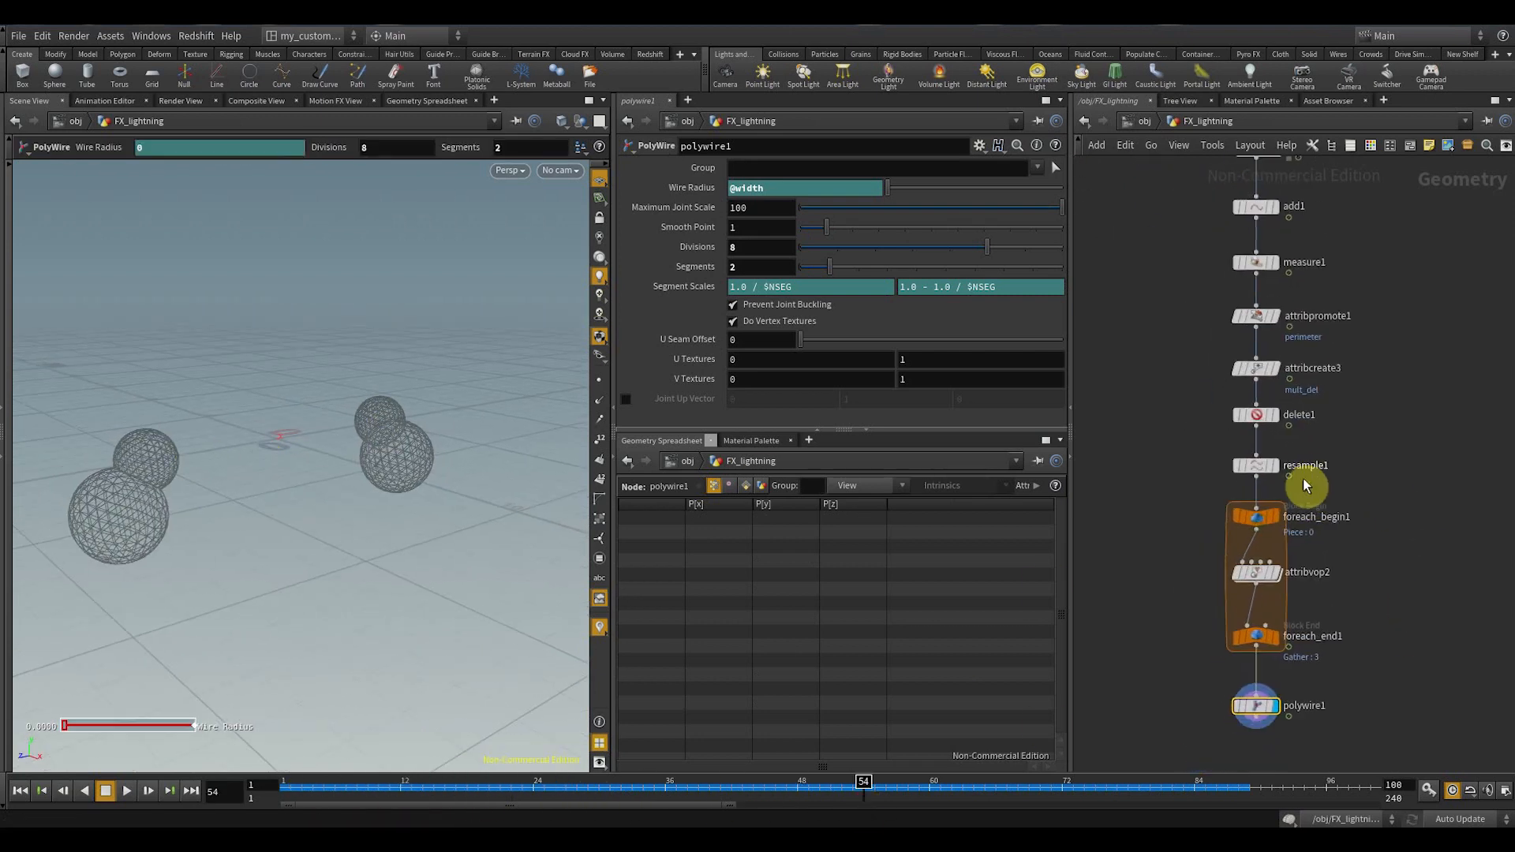
scroll(1303, 485, up, 2)
click(1246, 401)
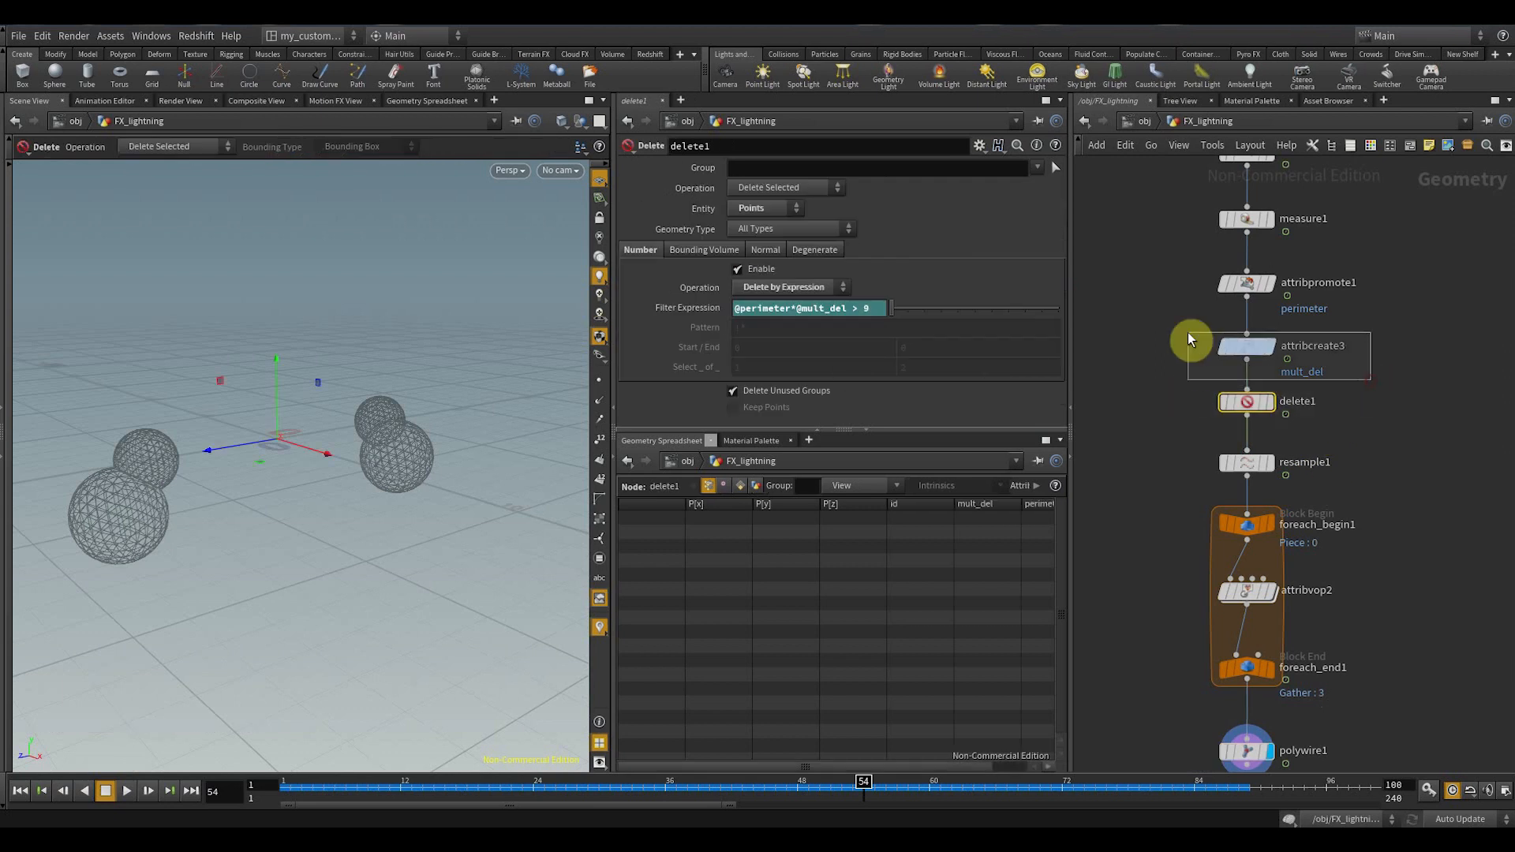
click(1245, 346)
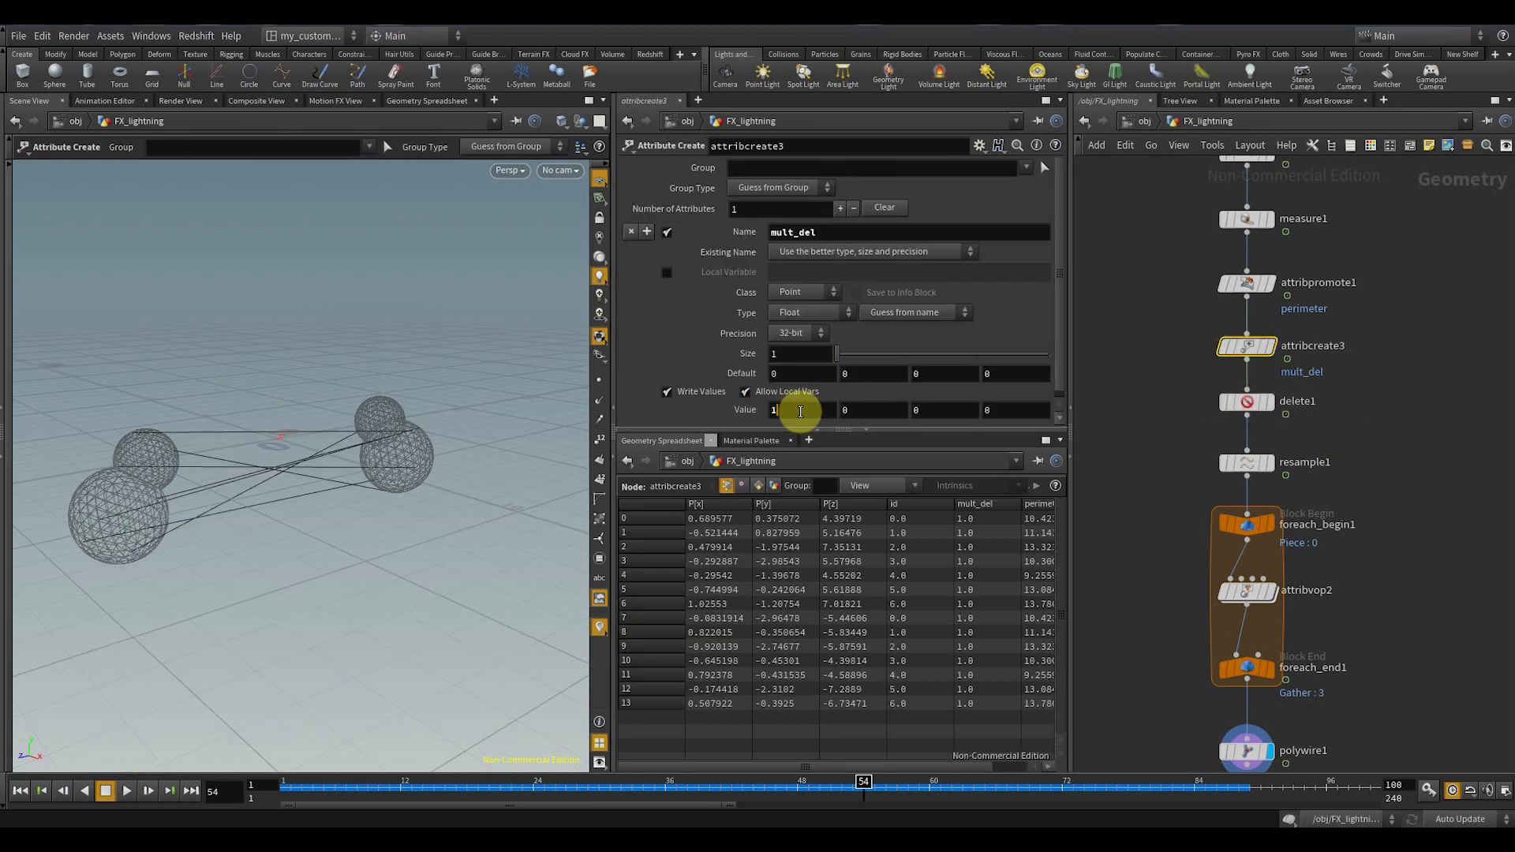
text(.92)
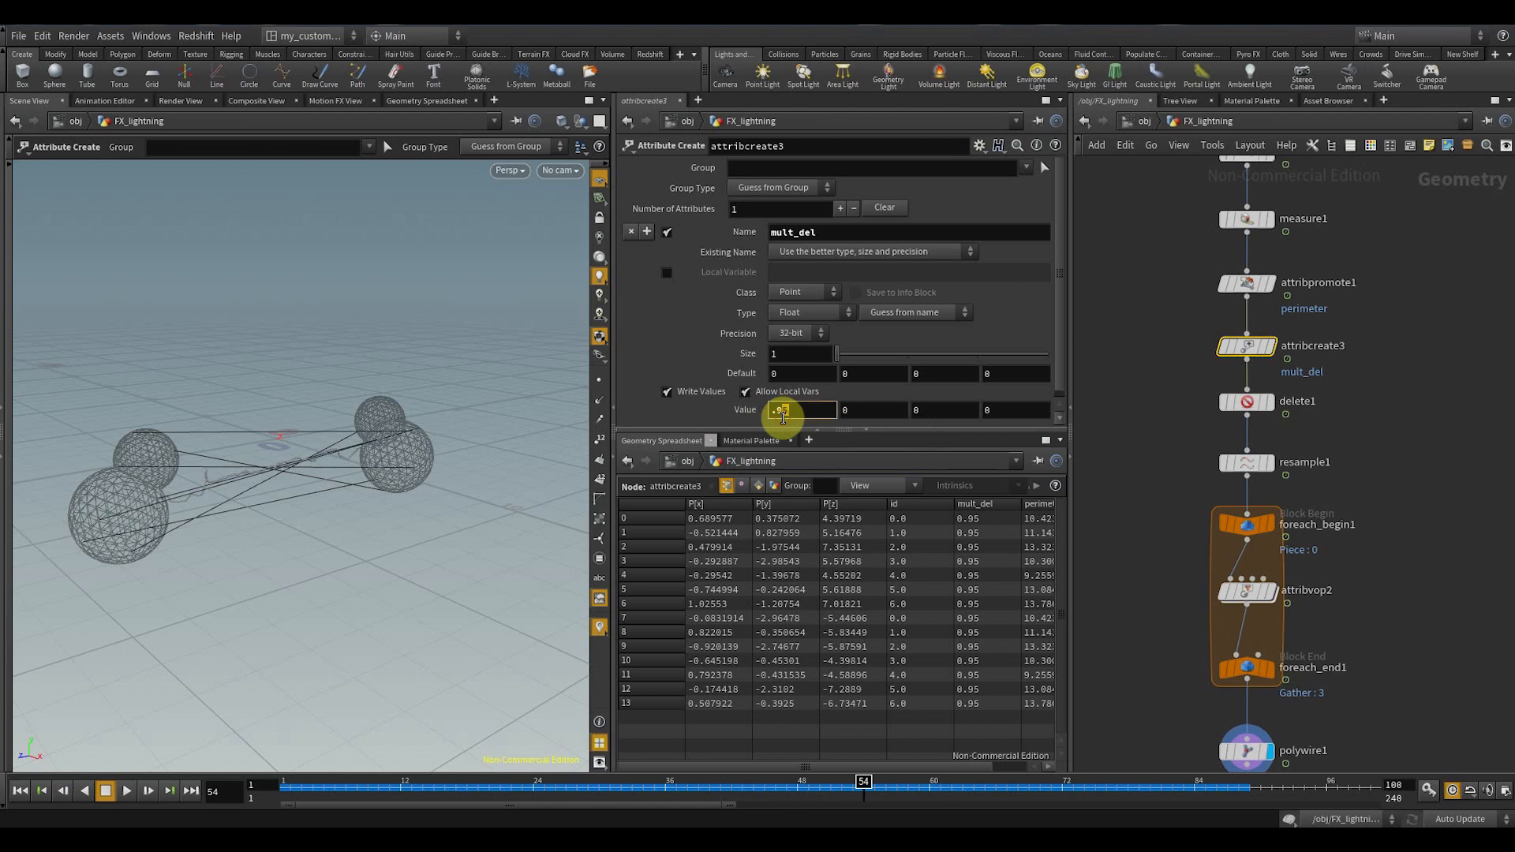
click(1231, 751)
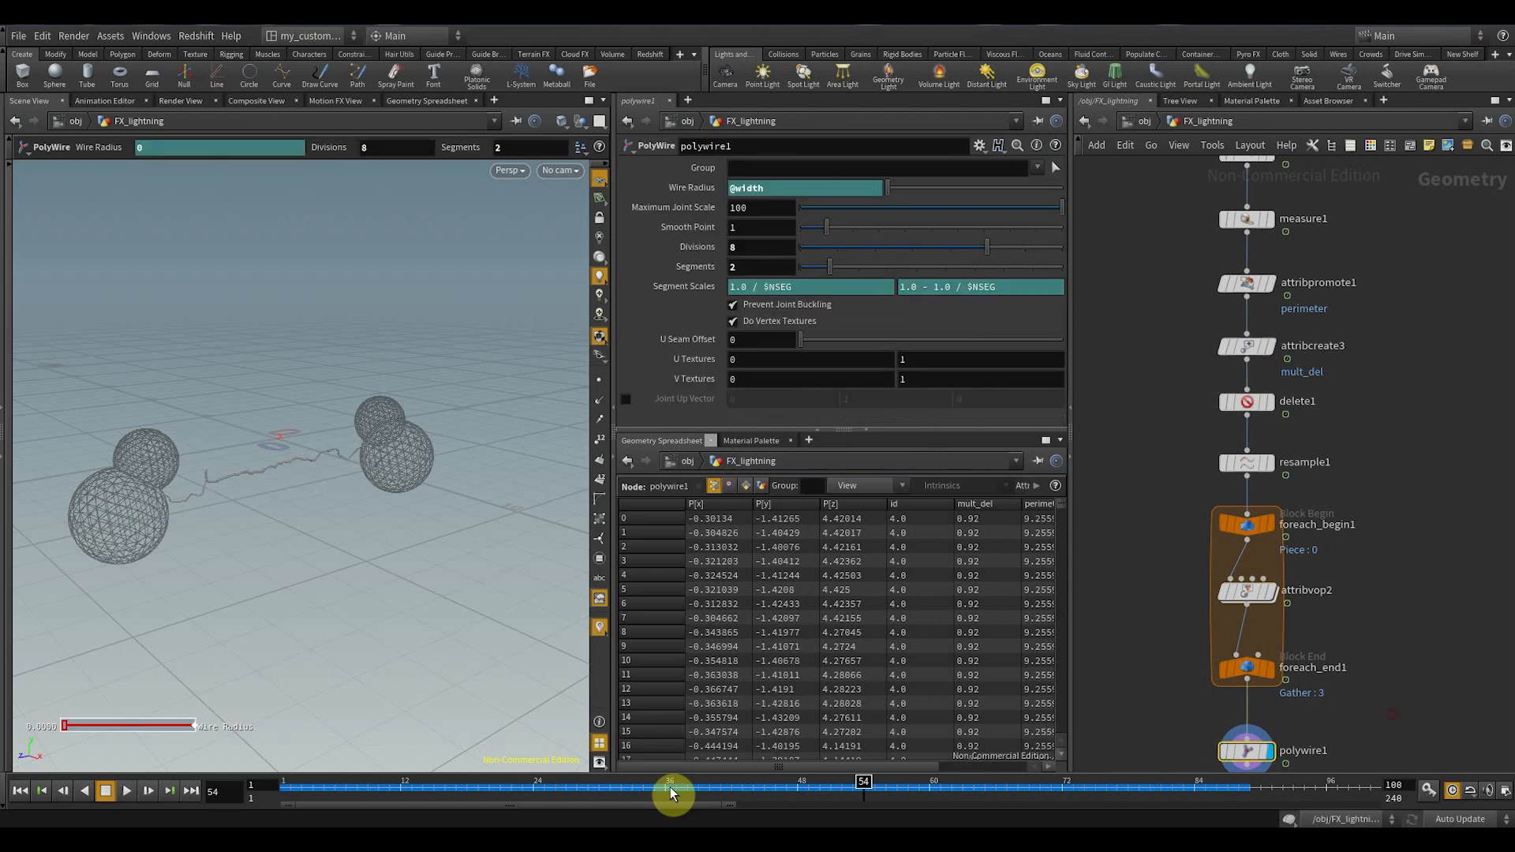
click(126, 790)
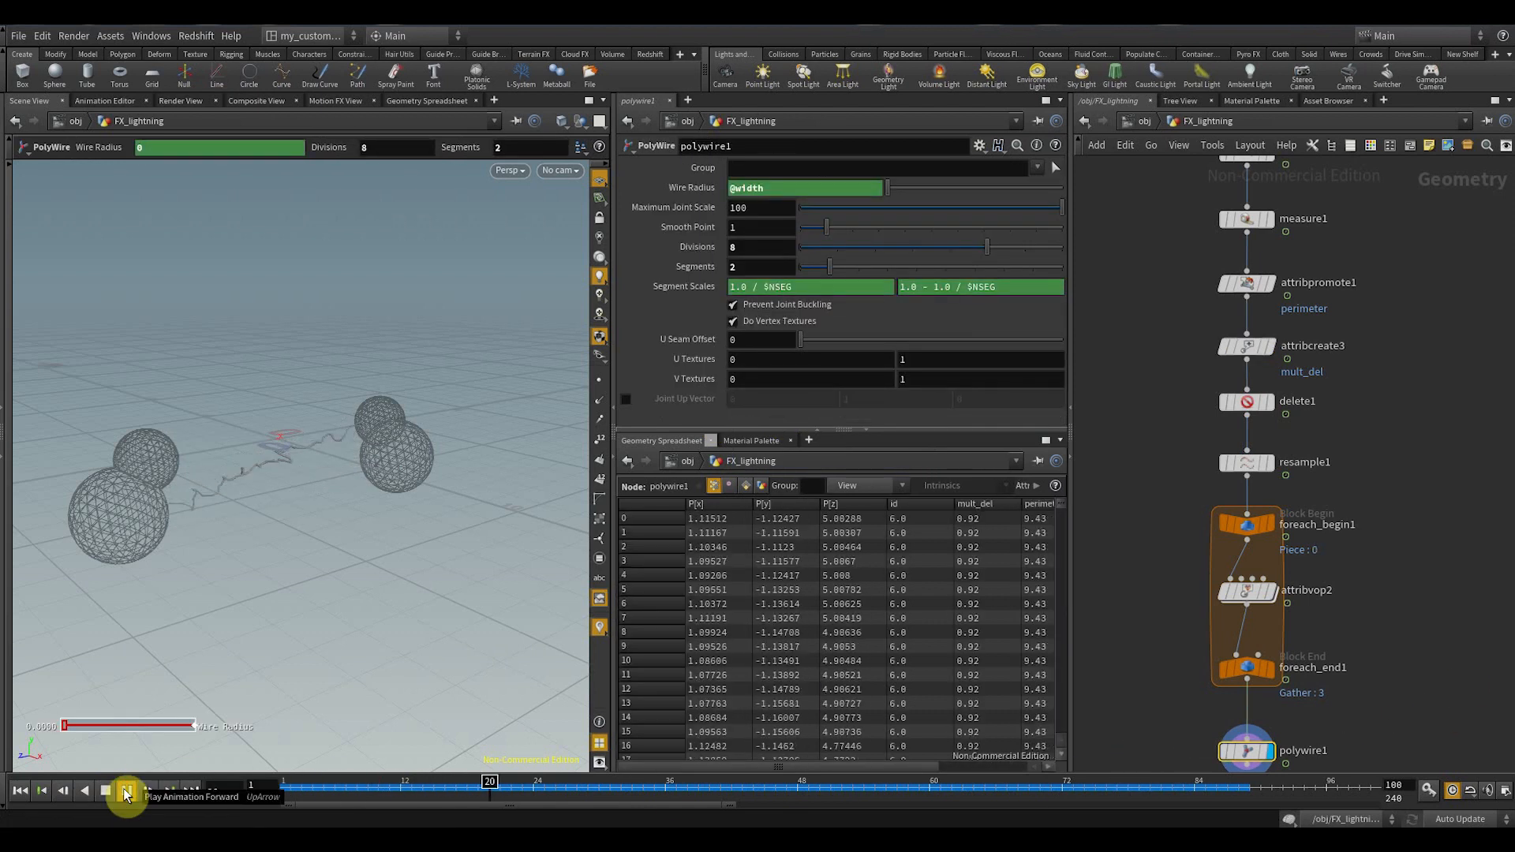
- Set resample1's maximum segment length to .02 and, after watching the playback, go to frame 27
drag(1359, 432, 1197, 476)
drag(746, 282, 644, 281)
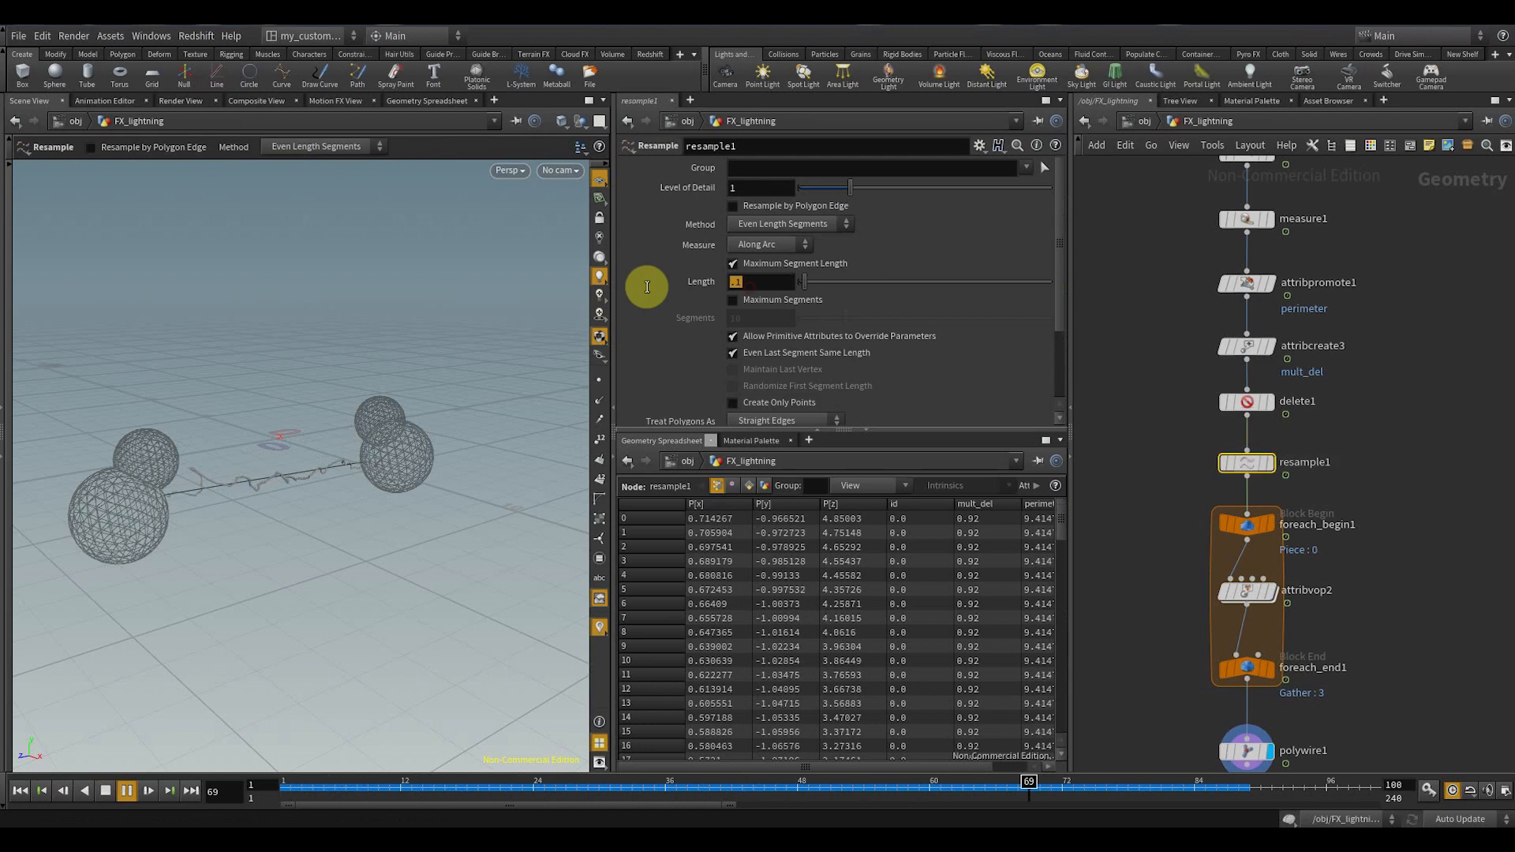
text(.02)
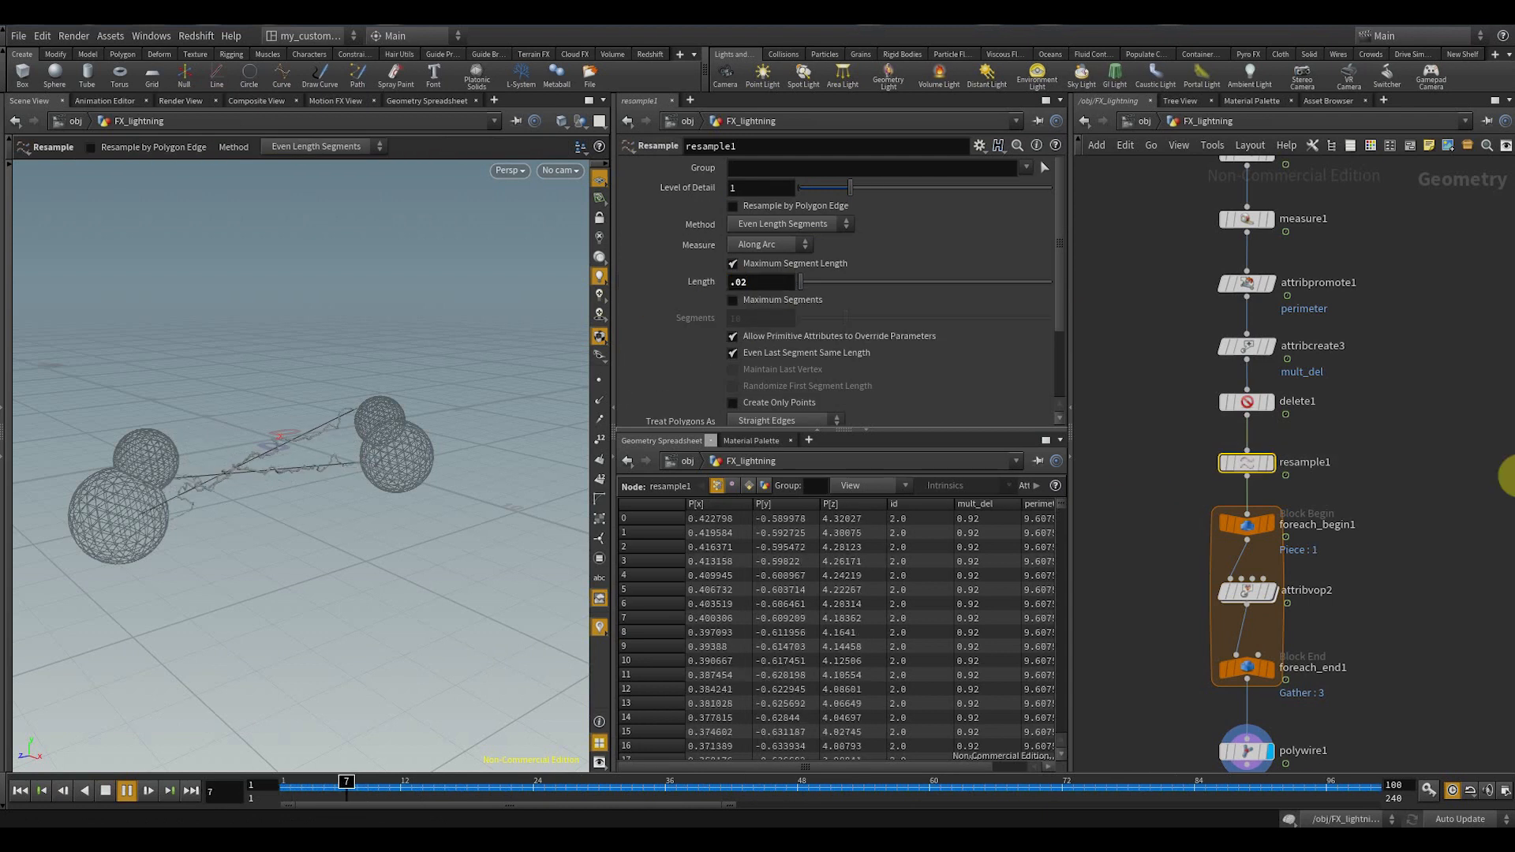
click(1407, 587)
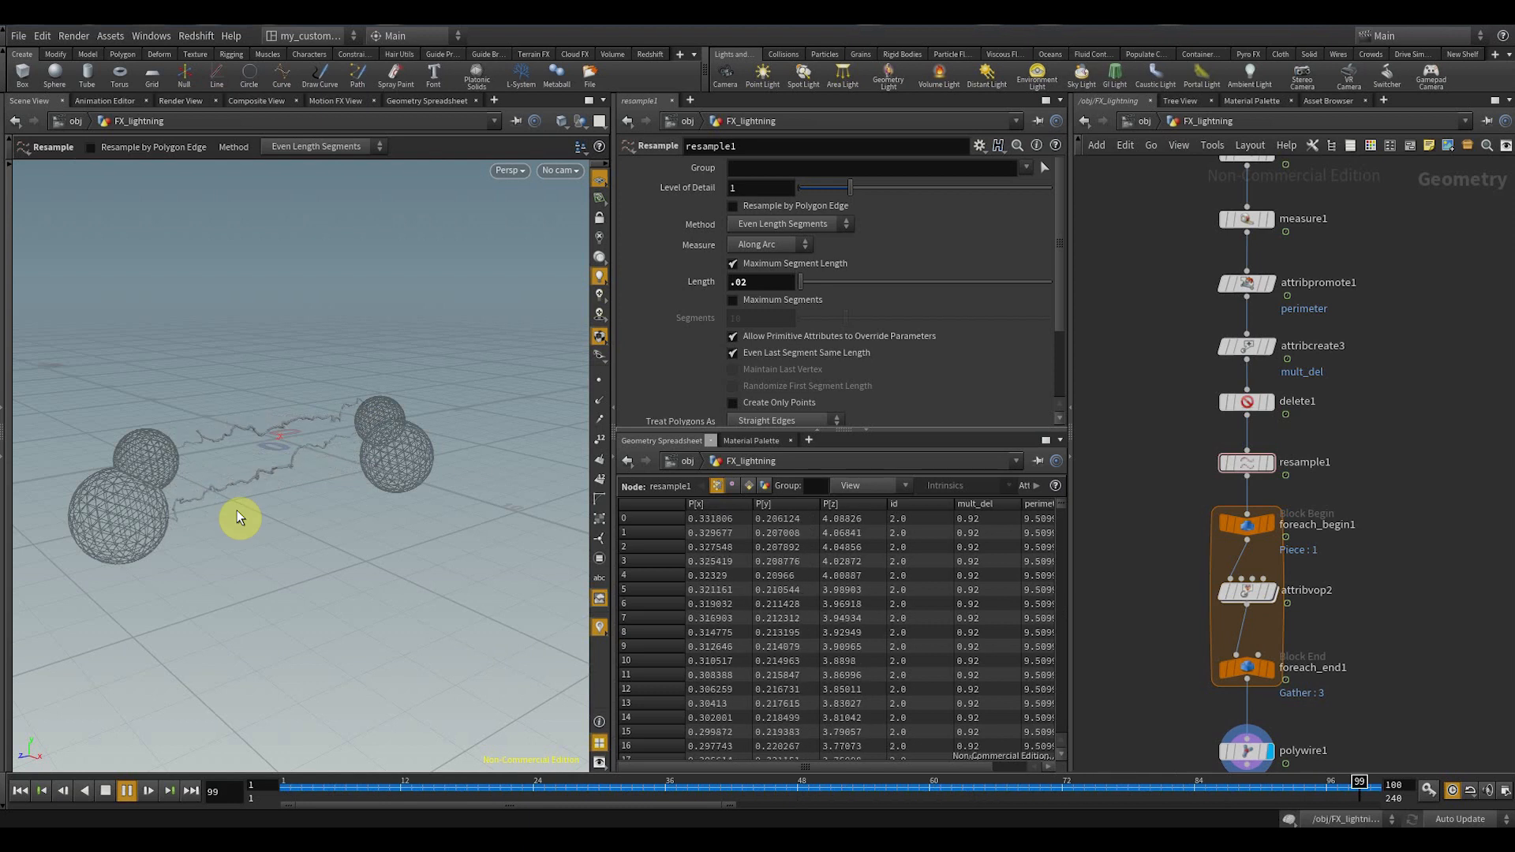
click(565, 781)
- Add a Tube node in the empty area beside boolean2
scroll(1350, 595, down, 5)
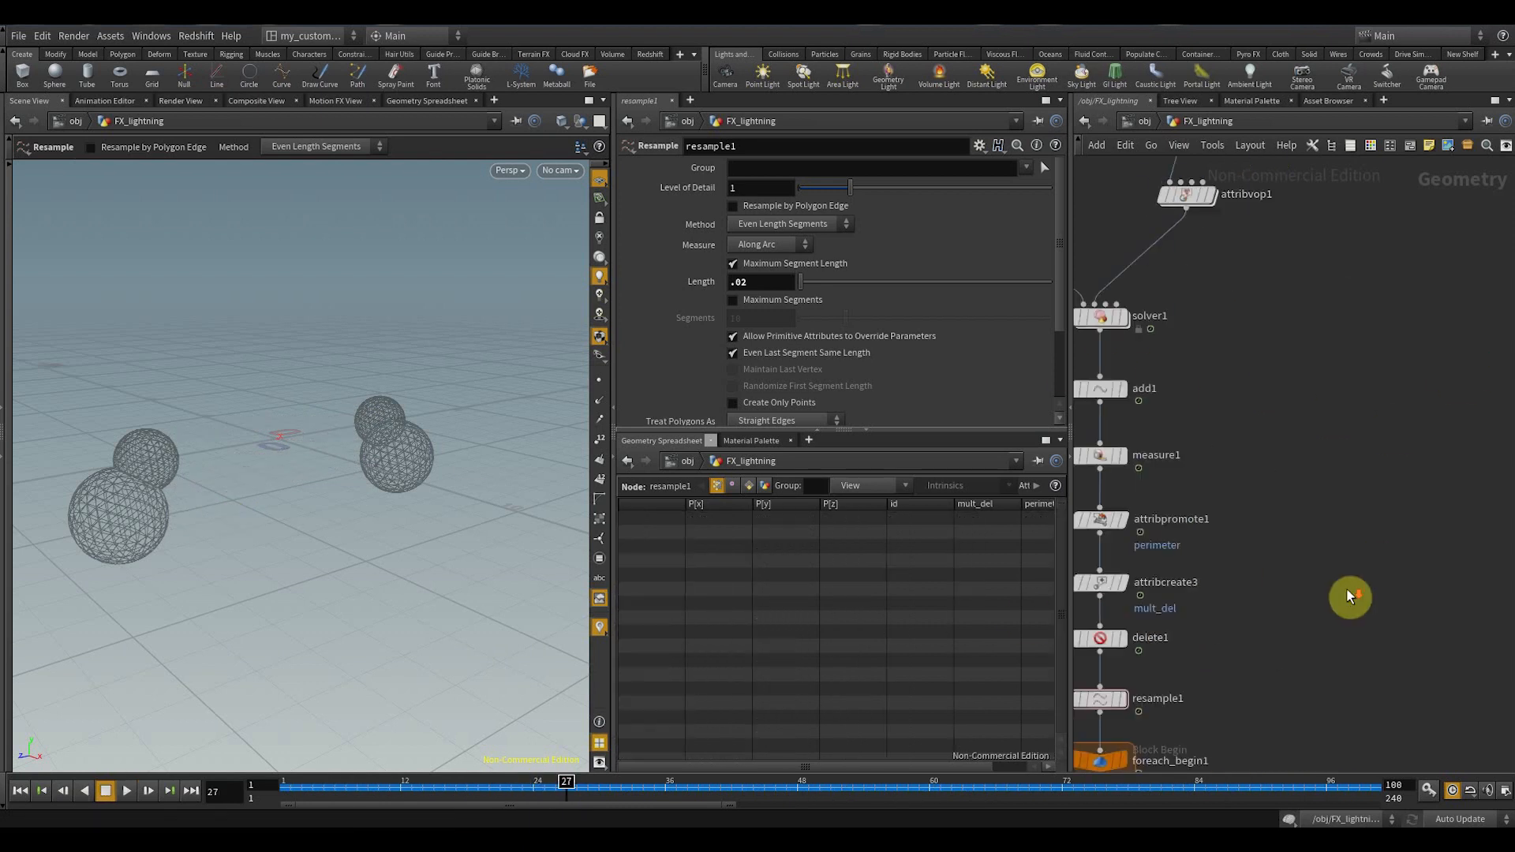
middle_drag(1350, 512, 1268, 690)
scroll(1298, 444, up, 3)
mouse_move(1329, 468)
middle_down()
mouse_move(1321, 559)
mouse_move(1314, 484)
middle_up()
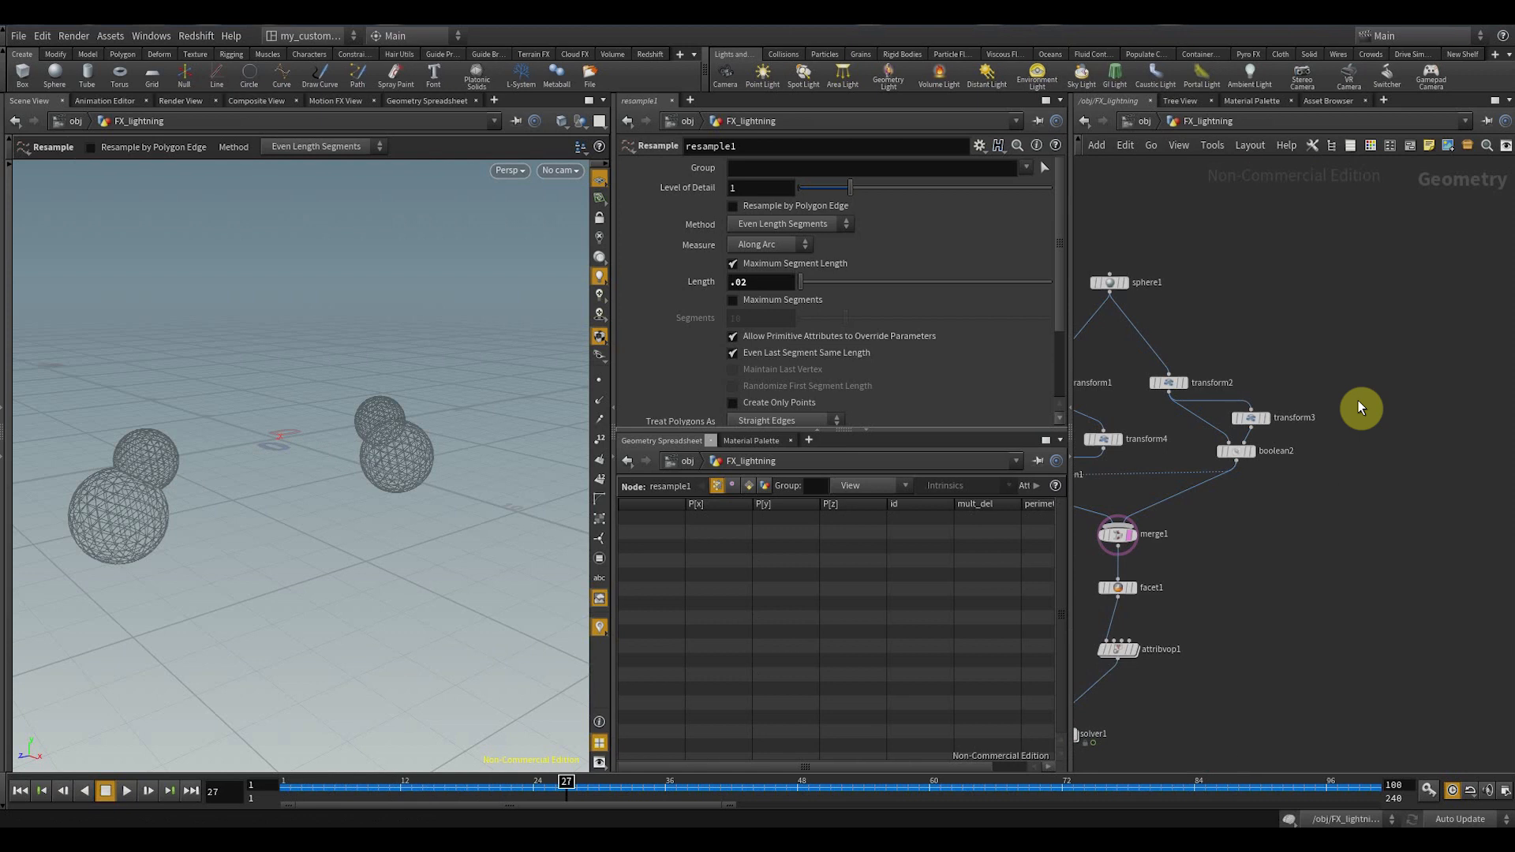
key(Tab)
text(null)
key(Return)
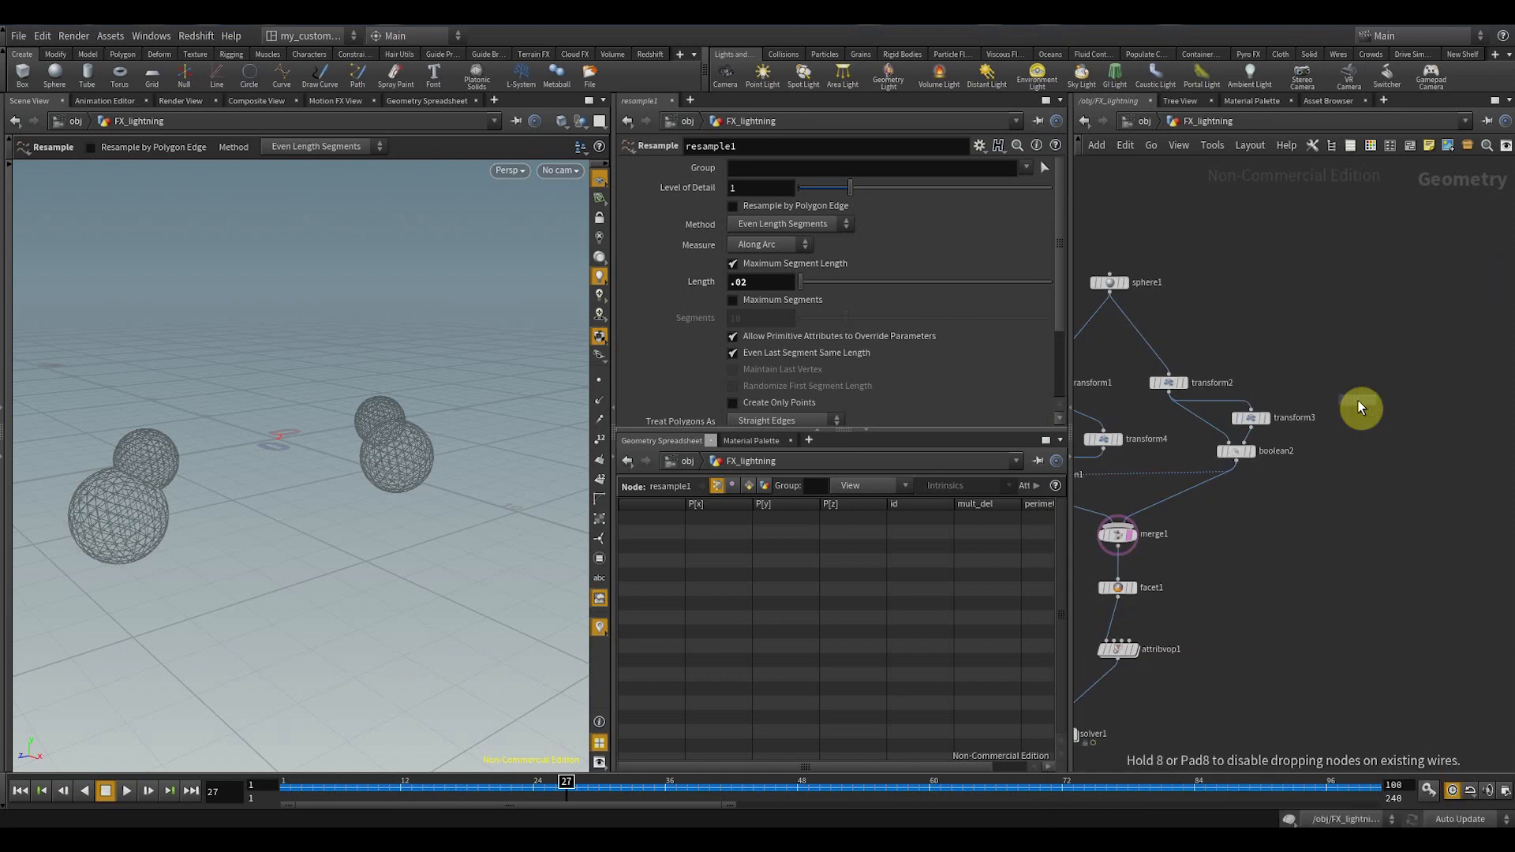
click(1398, 446)
scroll(1369, 483, up, 2)
drag(1392, 414, 1378, 468)
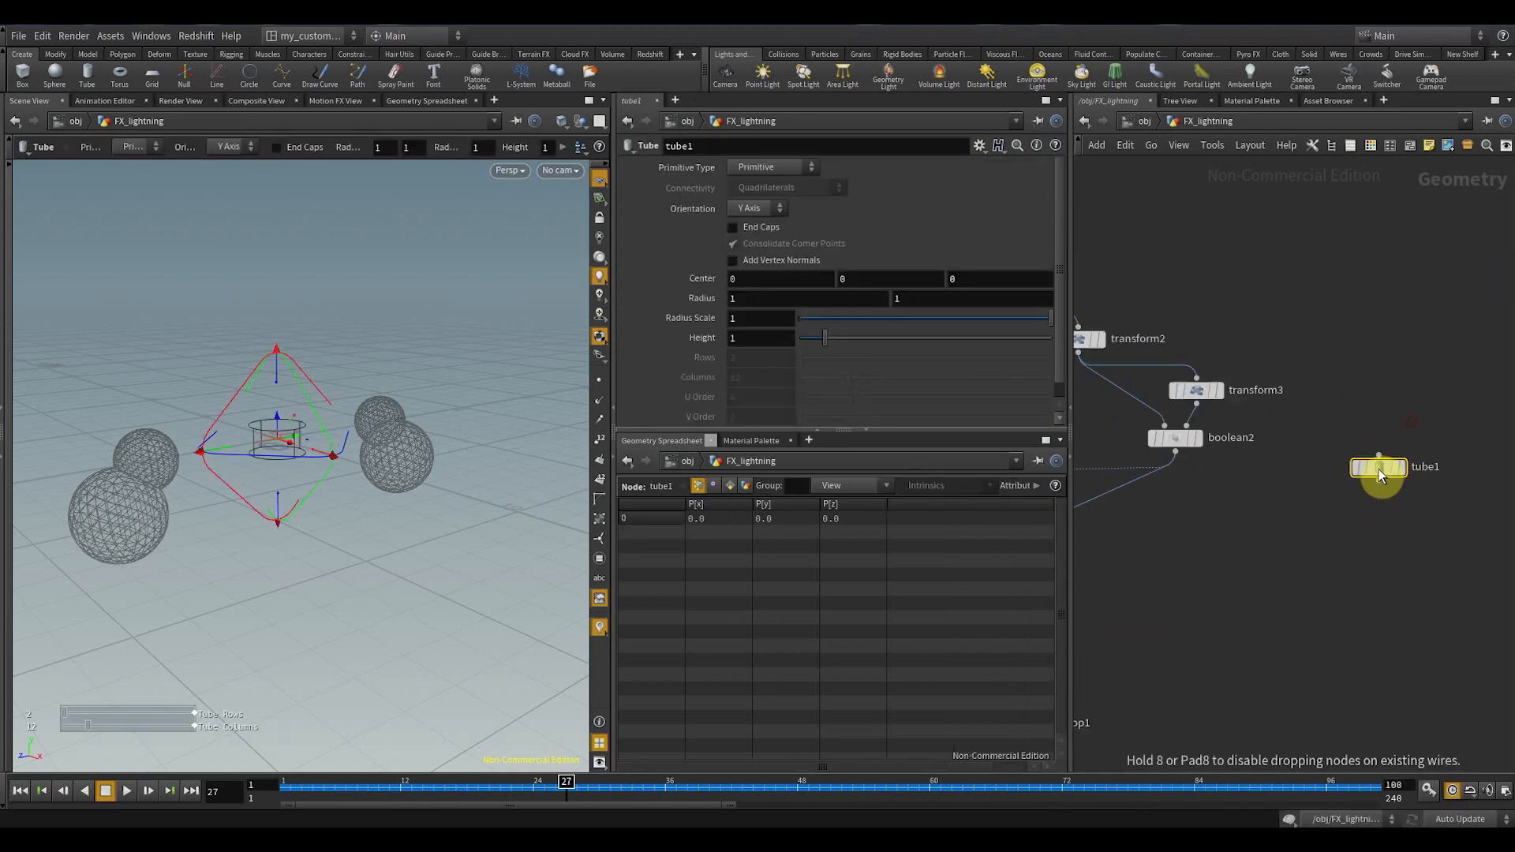
- Give tube1 a height of 9.9 and both radii 0.3, and set its primitive type to Polygon
middle_drag(753, 341, 691, 350)
alt+drag(255, 456, 217, 456)
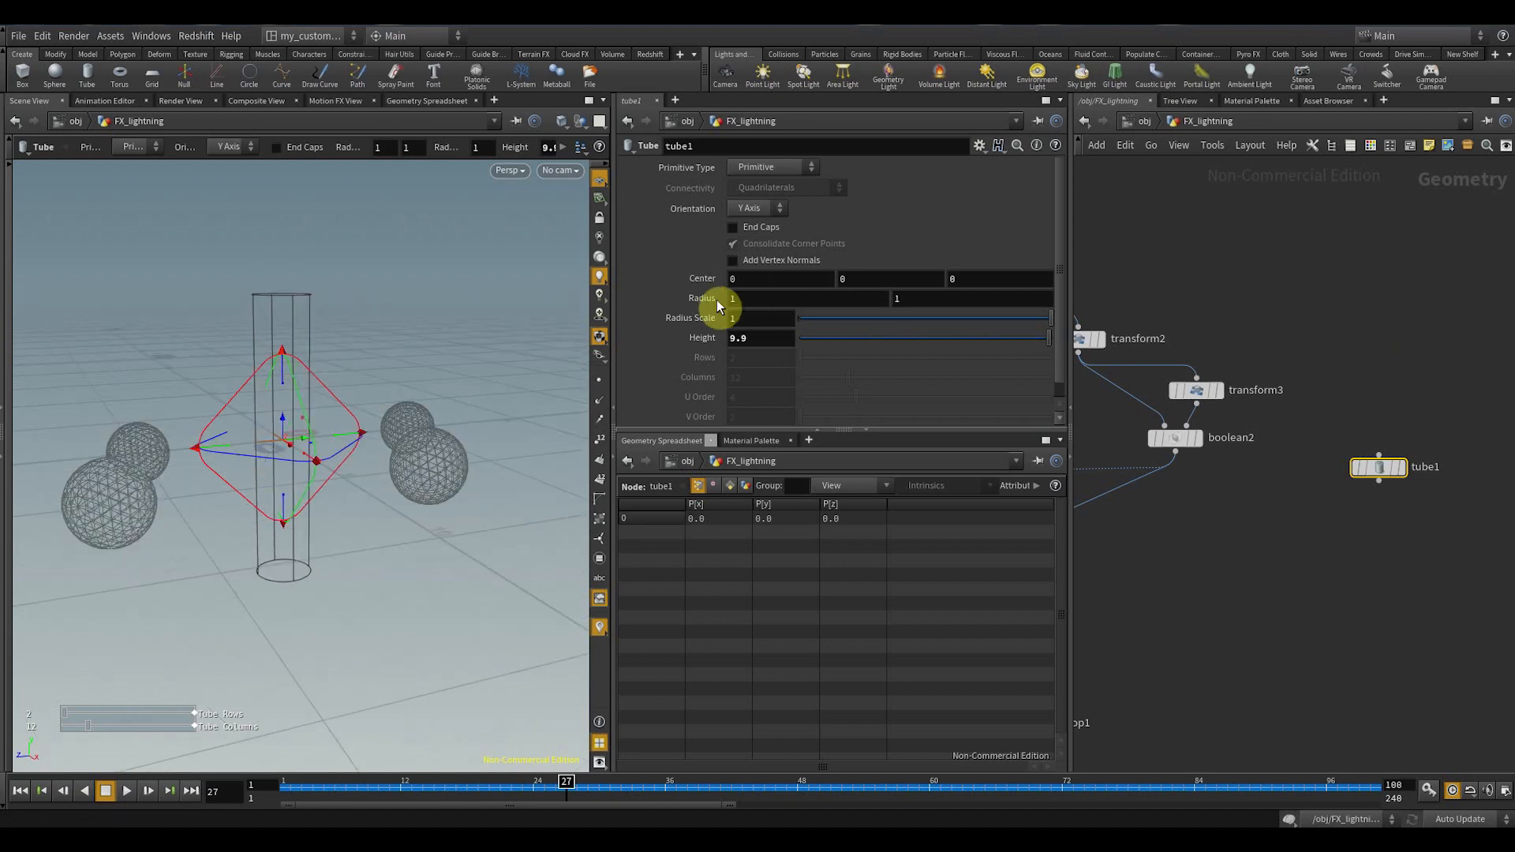
middle_drag(700, 299, 640, 298)
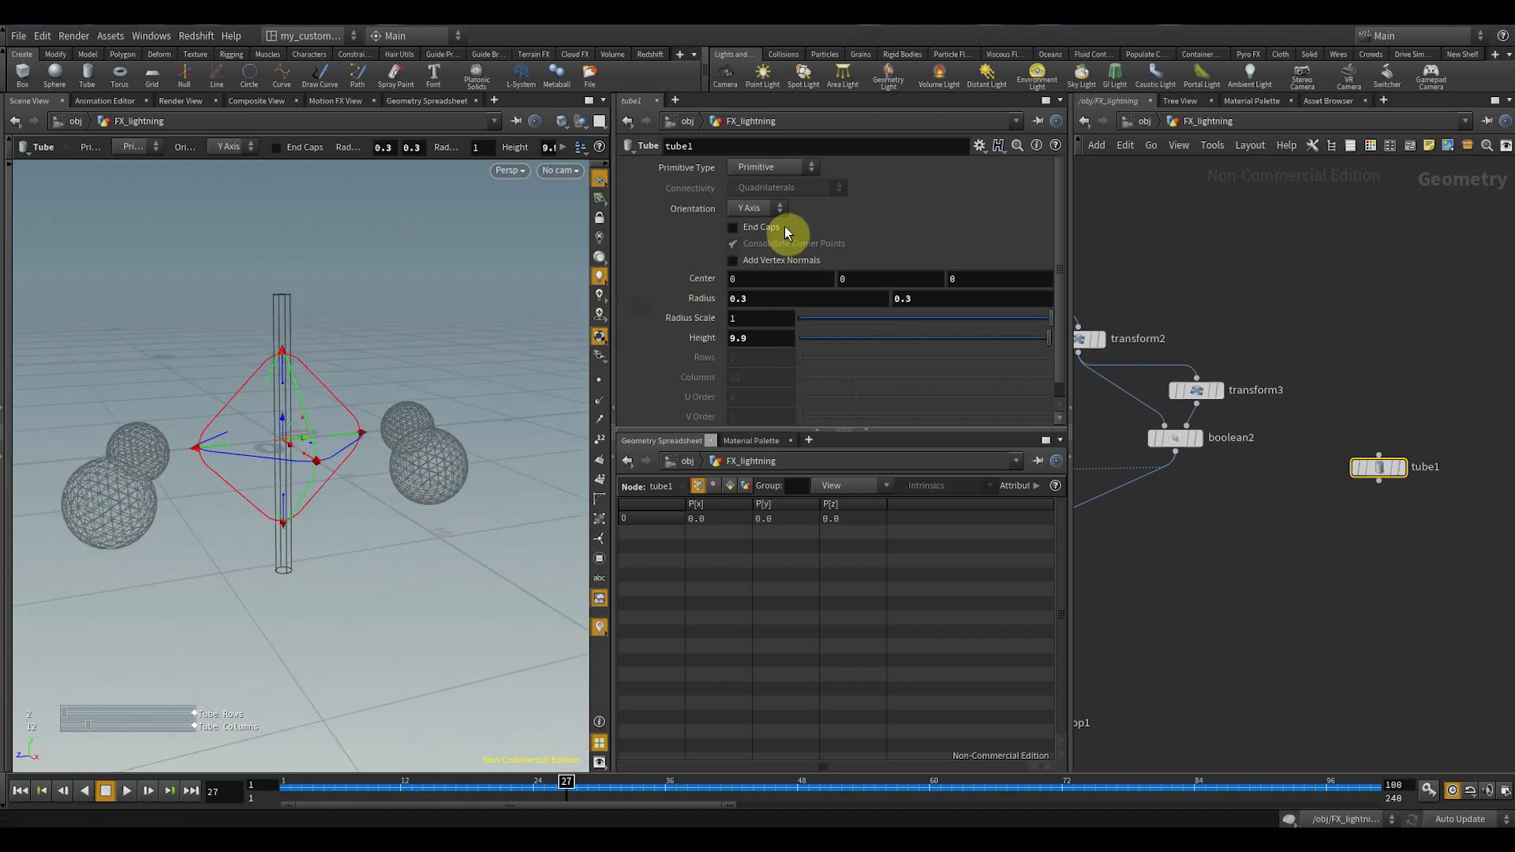
click(777, 167)
click(777, 180)
alt+drag(460, 446, 422, 430)
- Add a Transform node below tube1 and connect tube1 to it
middle_drag(1375, 541, 1339, 495)
key(Tab)
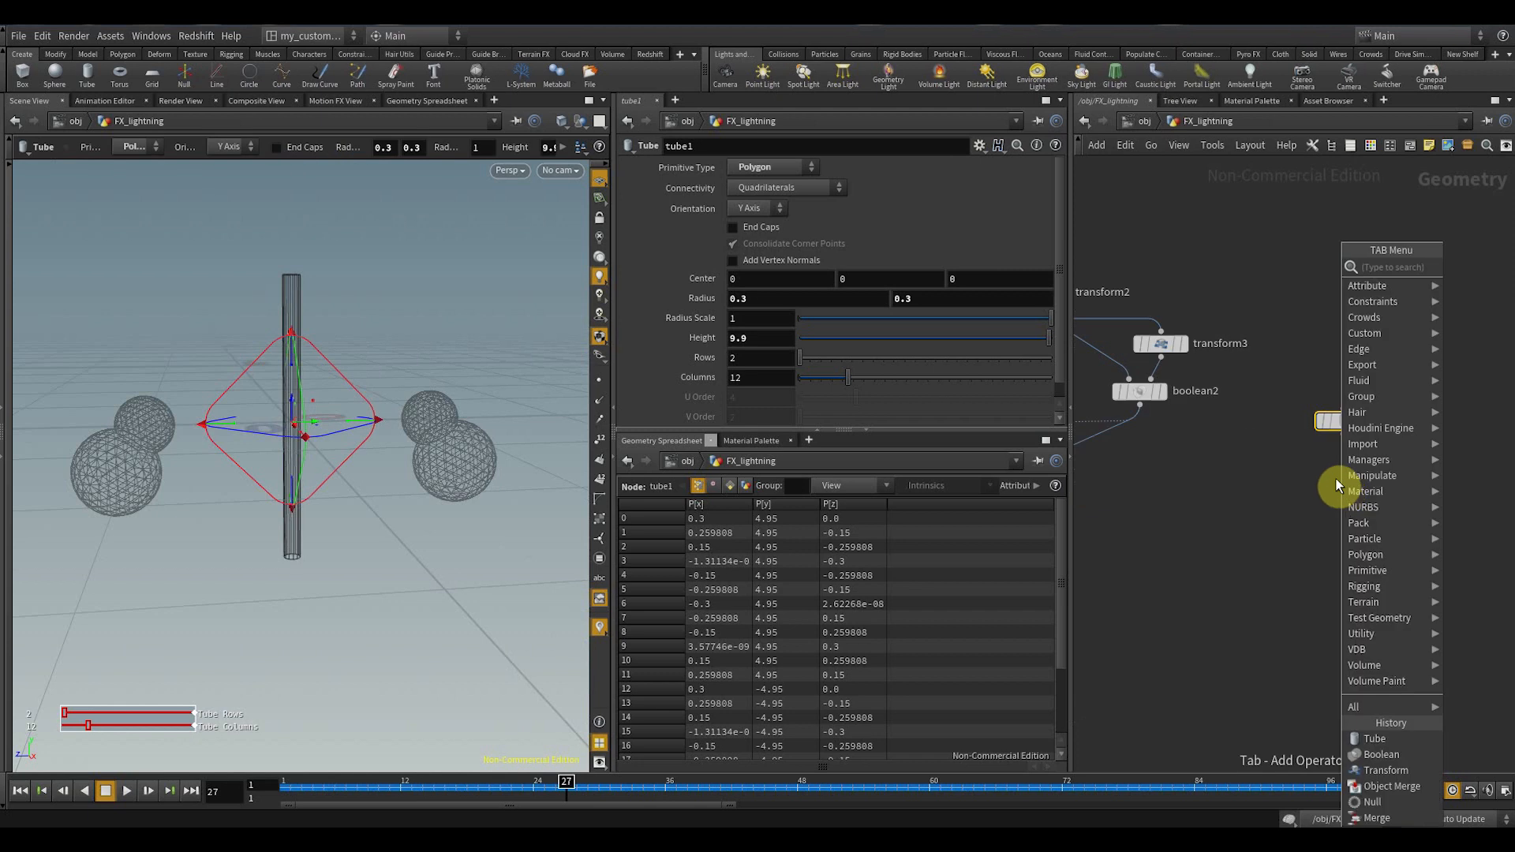
key(Escape)
click(1347, 499)
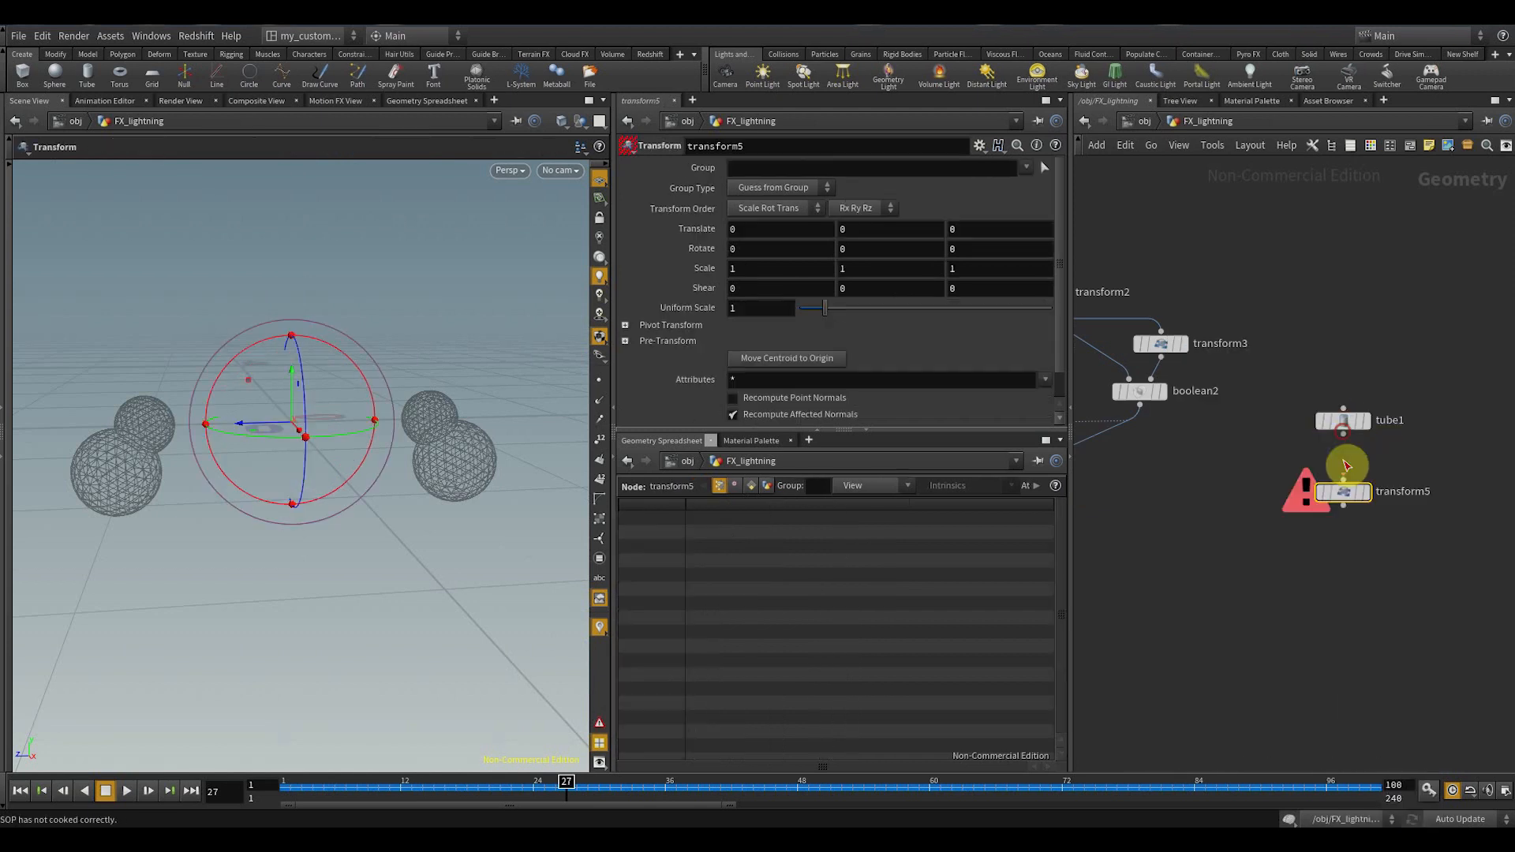
alt+drag(421, 450, 380, 451)
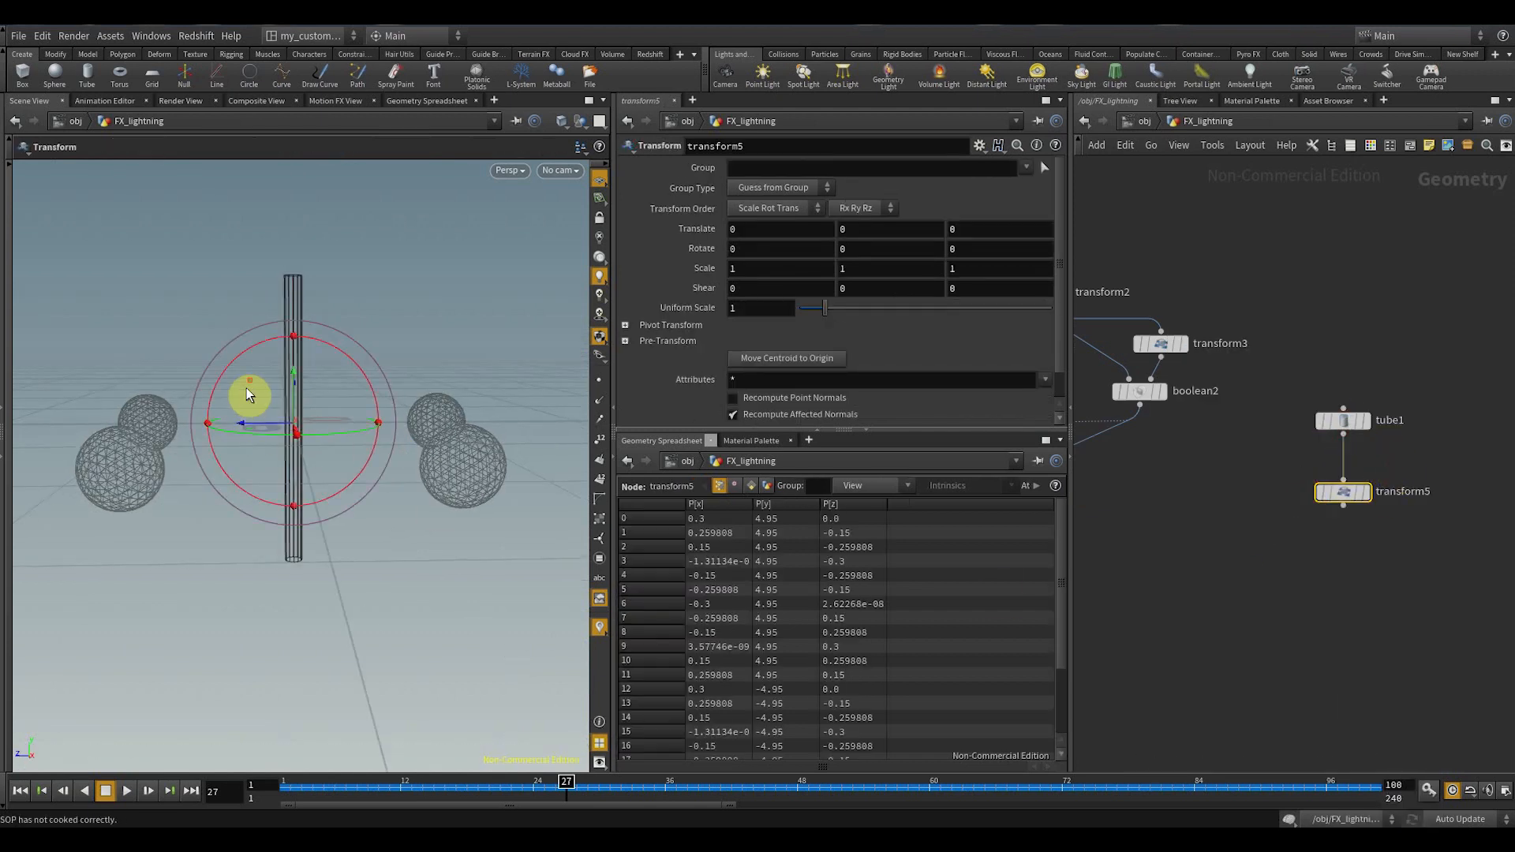
- Move the tube with transform5 to about Y -6.27, Z -8.78 and rotate it about 31.9 degrees around X, meeting the lower sphere
drag(251, 387, 426, 557)
alt+middle_drag(391, 527, 281, 447)
drag(459, 506, 463, 430)
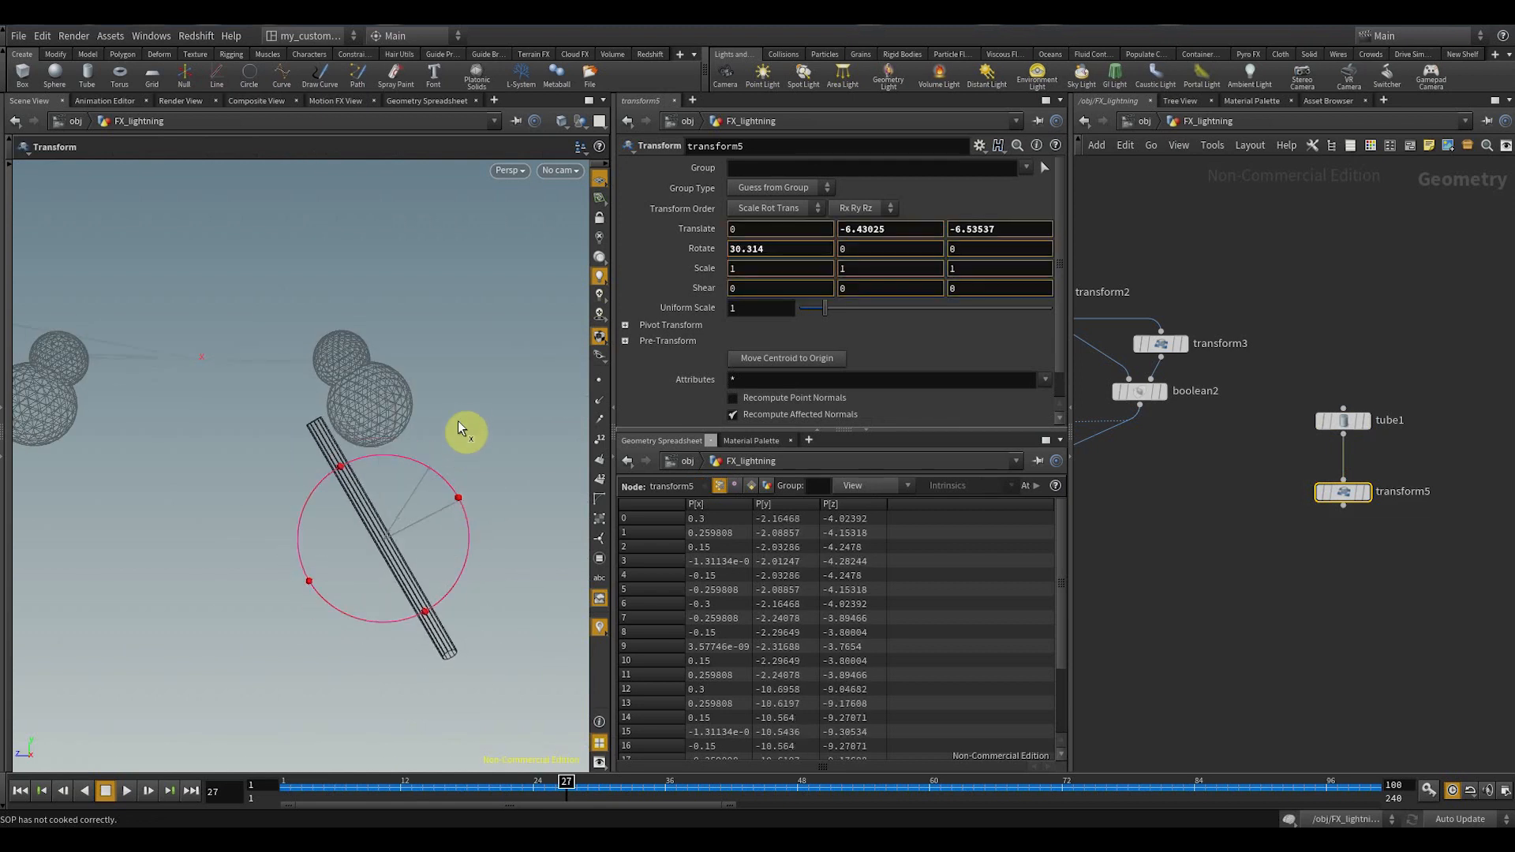
drag(325, 524, 384, 517)
alt+drag(327, 468, 298, 518)
- Add a Mirror node below transform5, feed it from transform5 and display it
middle_drag(1296, 603, 1349, 566)
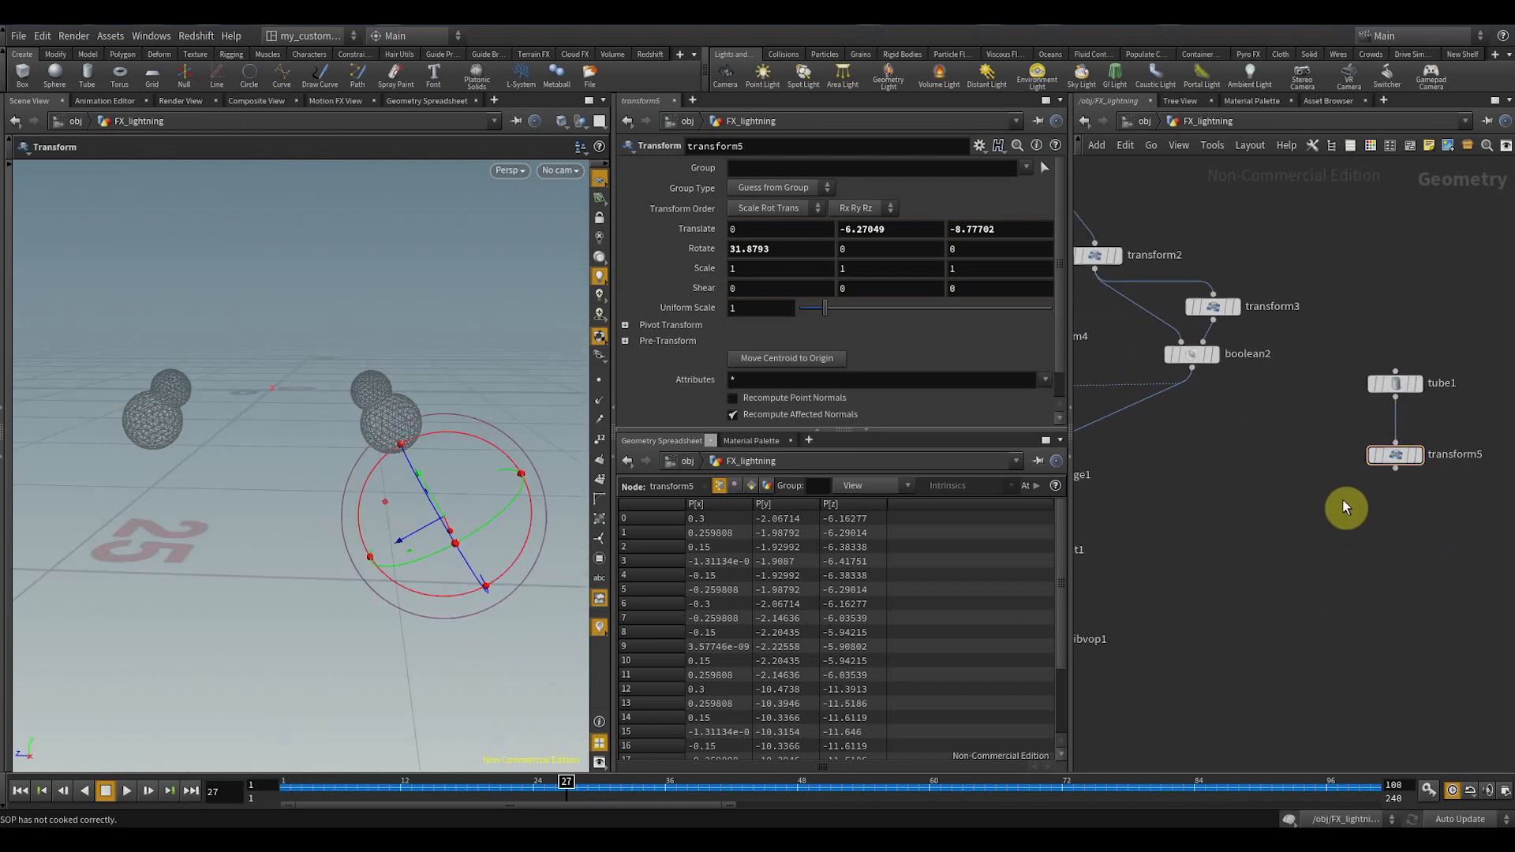
key(Tab)
text(mi)
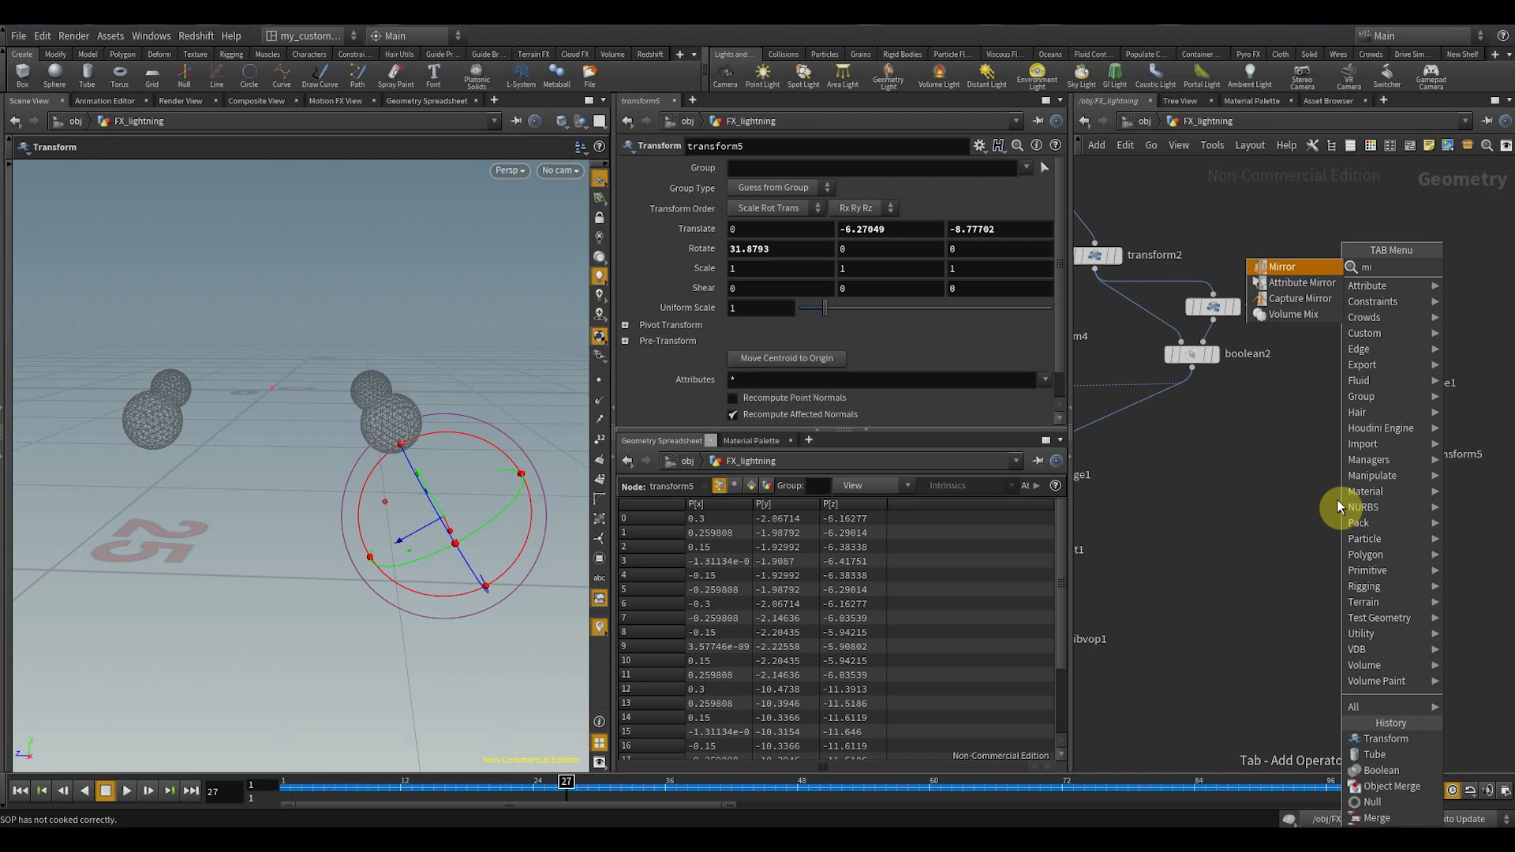
click(1309, 272)
click(1310, 506)
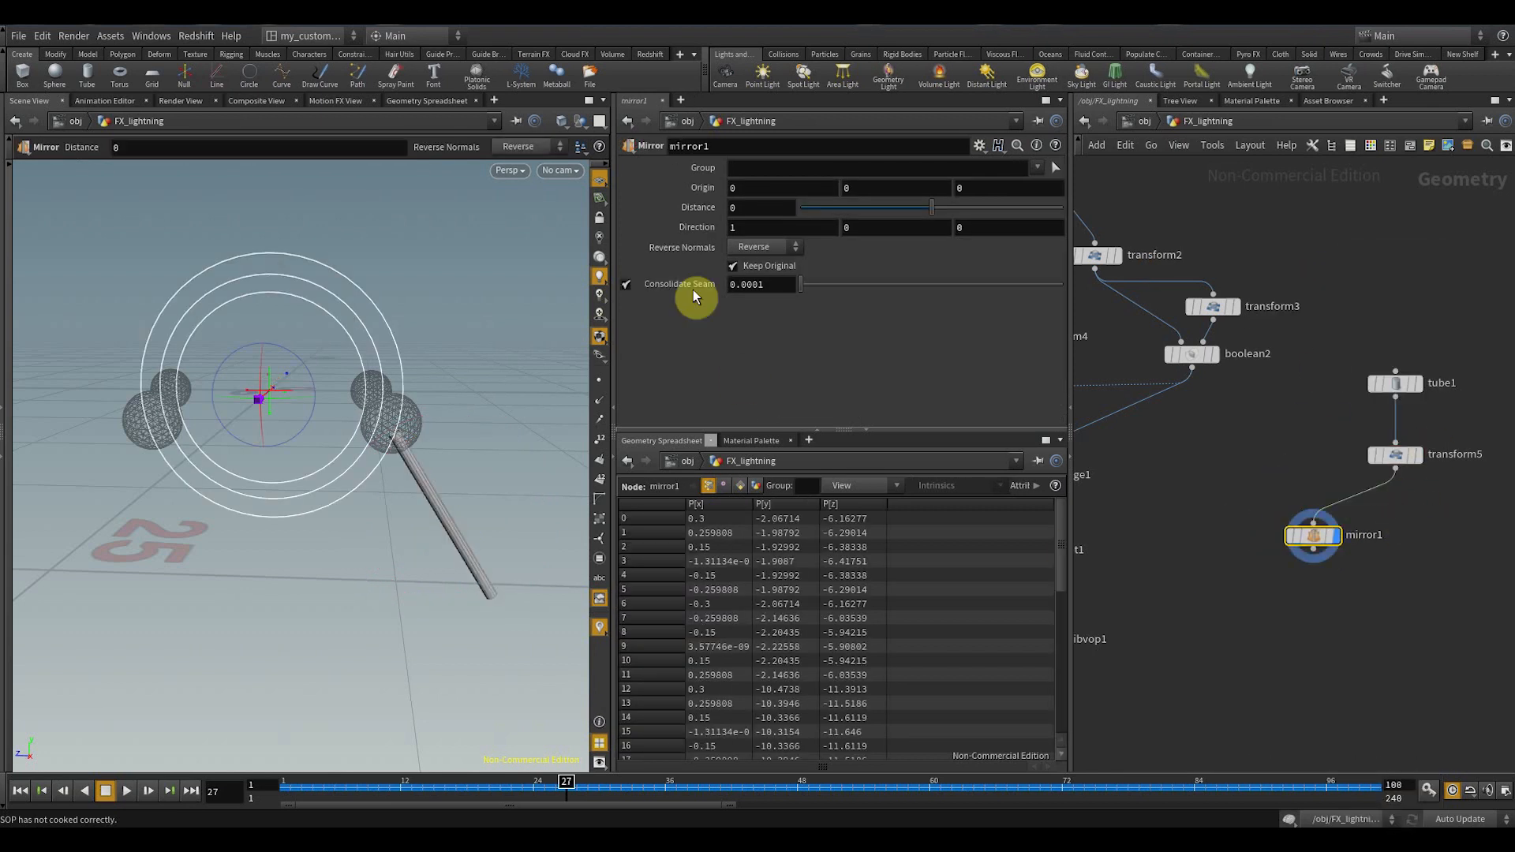
- Set mirror1's direction to 0, 0, 1 so the tube is mirrored under the opposite spheres
text(0)
key(Tab)
key(Tab)
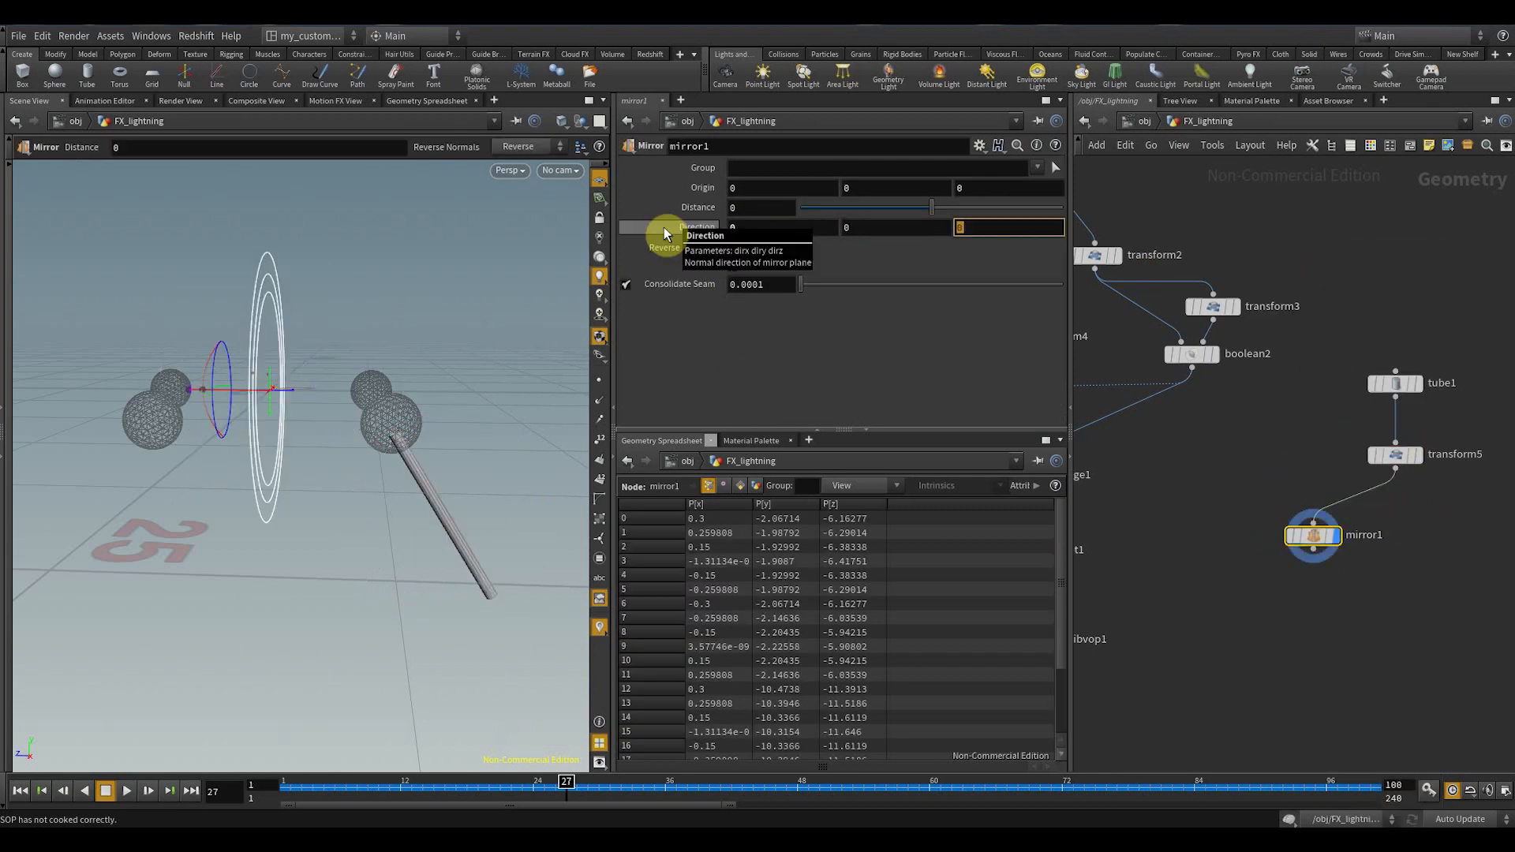
key(Return)
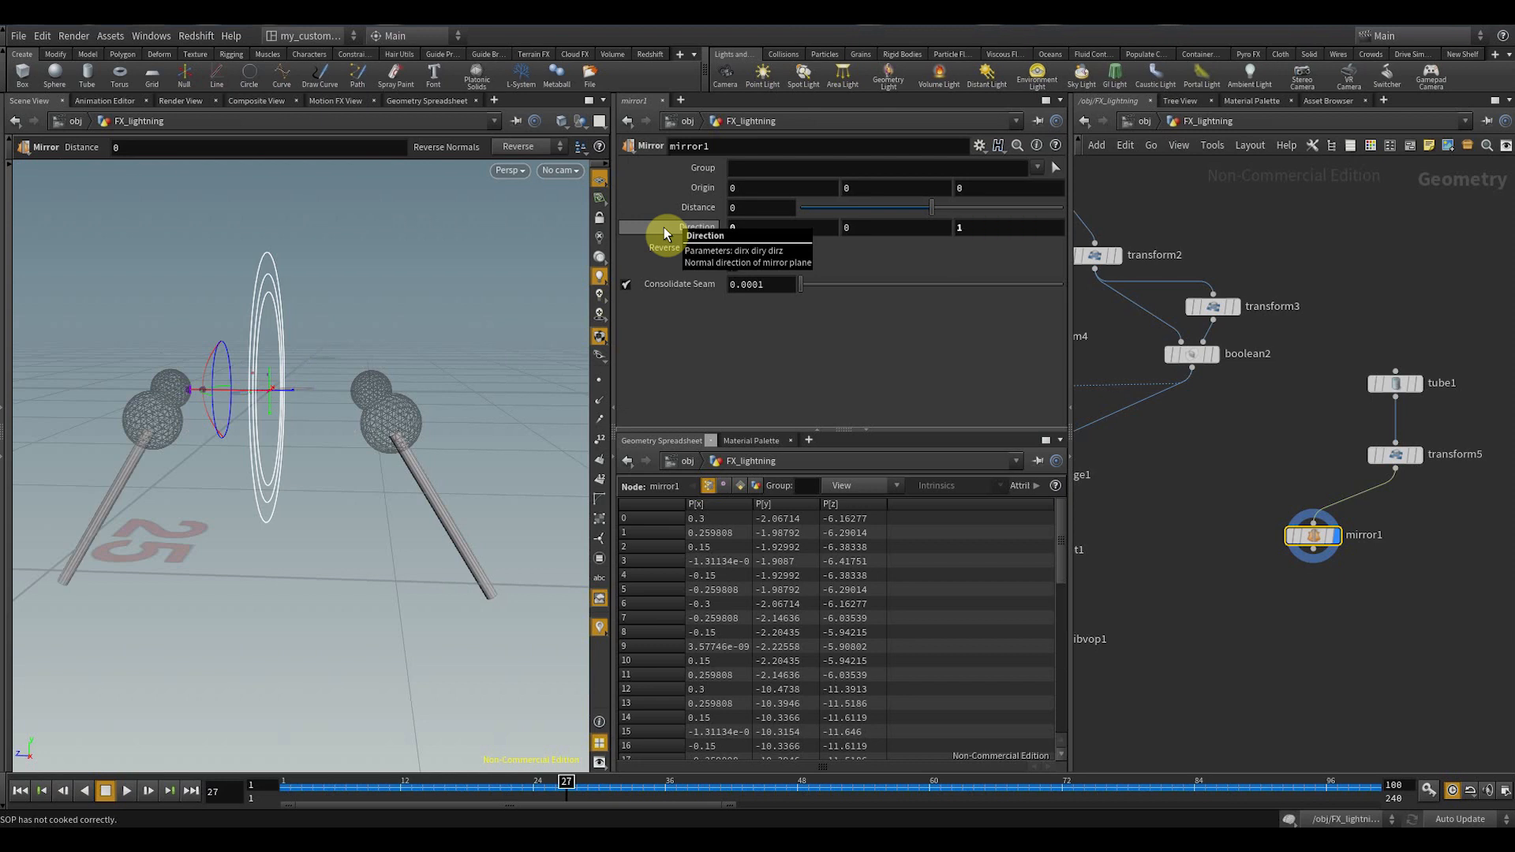
alt+drag(197, 520, 247, 507)
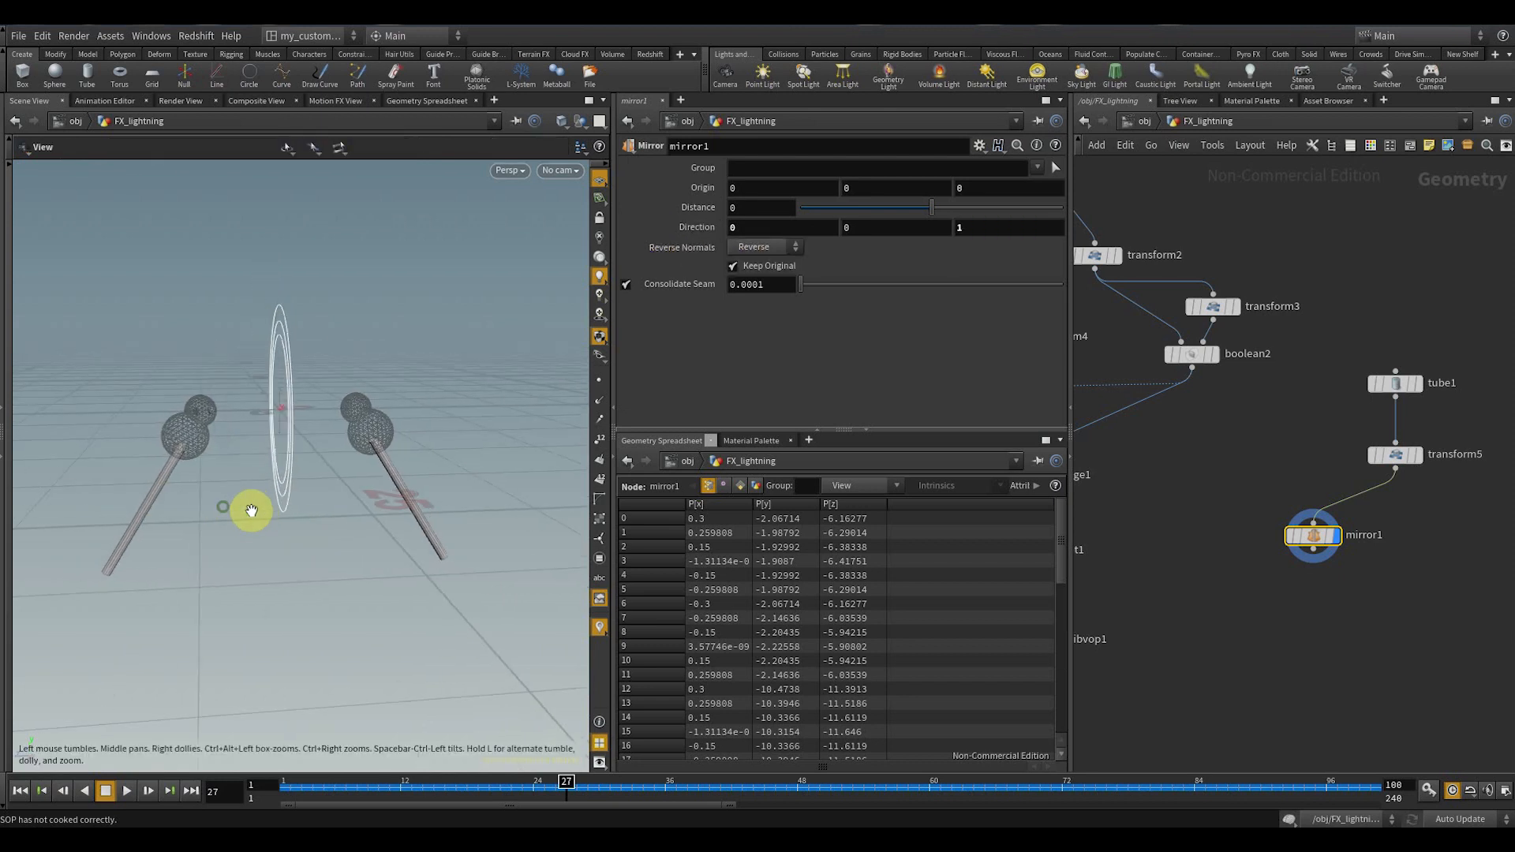
key(Return)
- Move mirror1 to the side of transform5, add a Merge node below, feed it from transform5 and mirror1, and display it
middle_drag(1267, 638, 1265, 608)
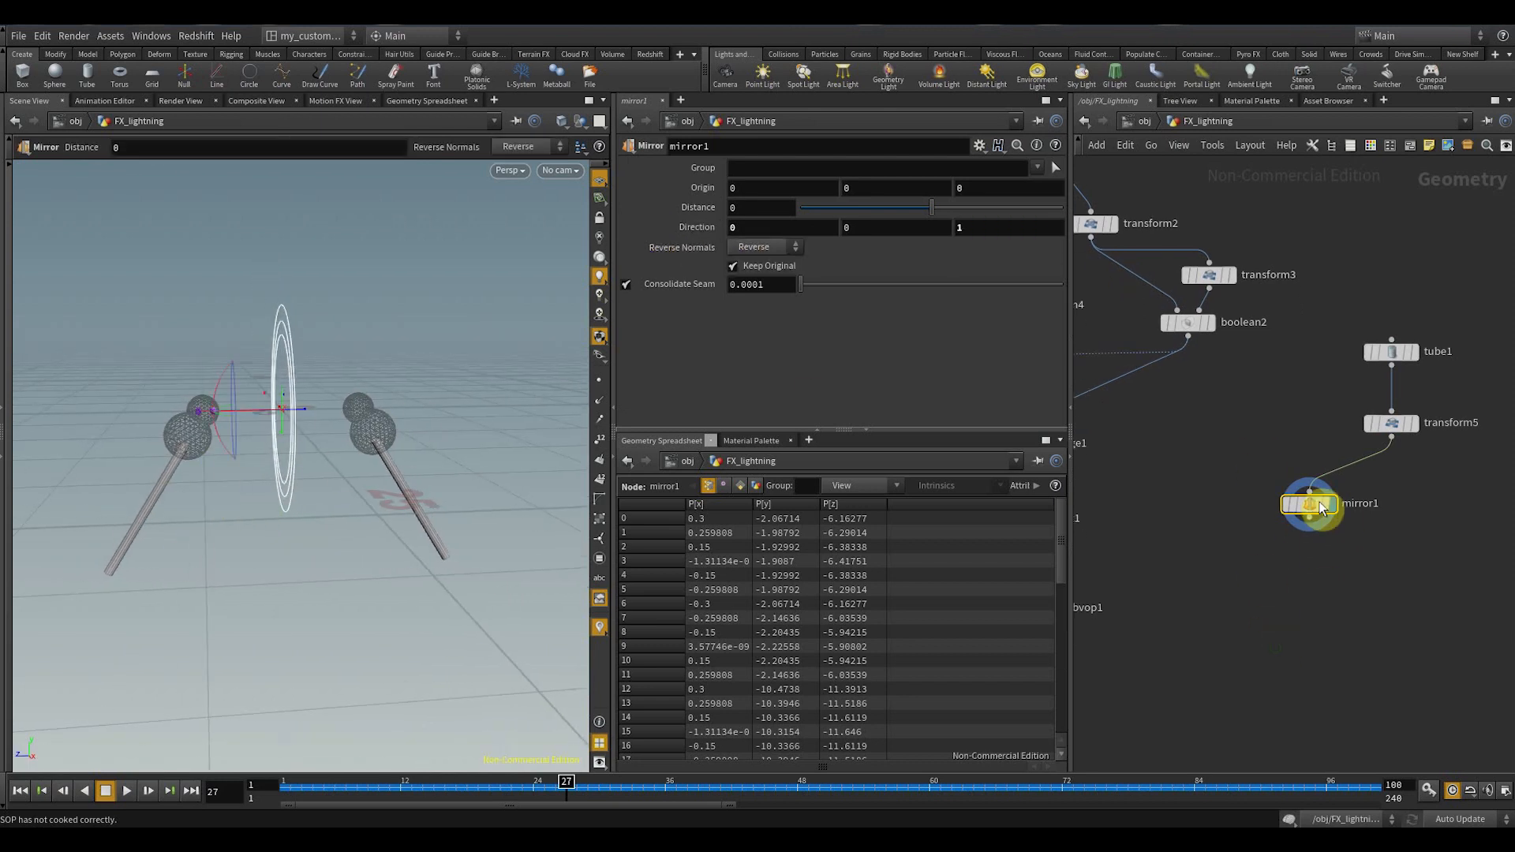
drag(1321, 509, 1481, 468)
middle_drag(1359, 544, 1325, 524)
key(Tab)
text(mer)
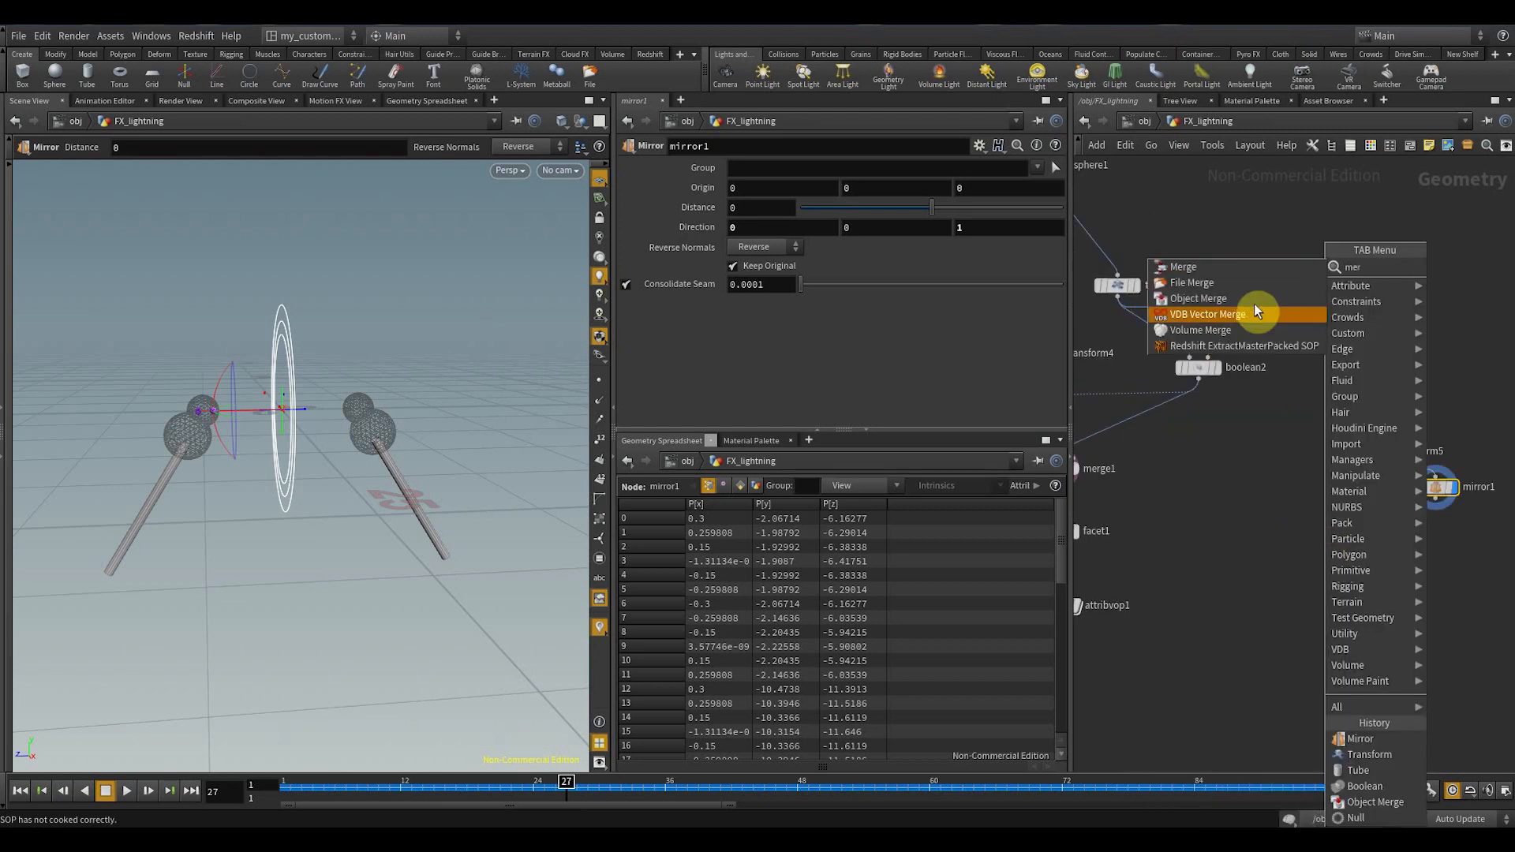
click(1263, 269)
scroll(1383, 541, up, 2)
click(1389, 557)
drag(1363, 432, 1388, 538)
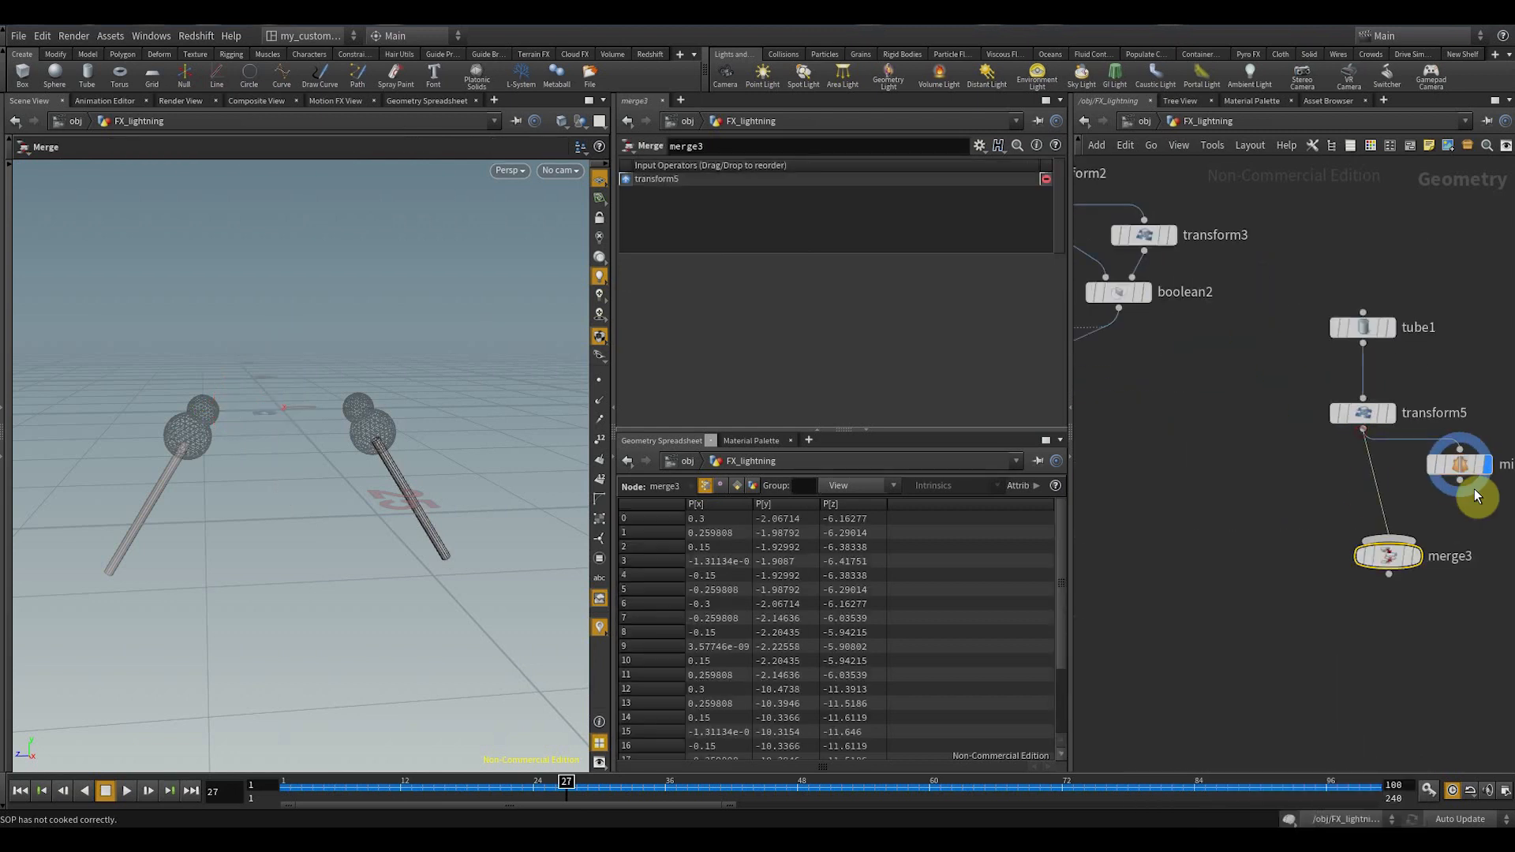
drag(1461, 482, 1395, 540)
scroll(1228, 556, down, 3)
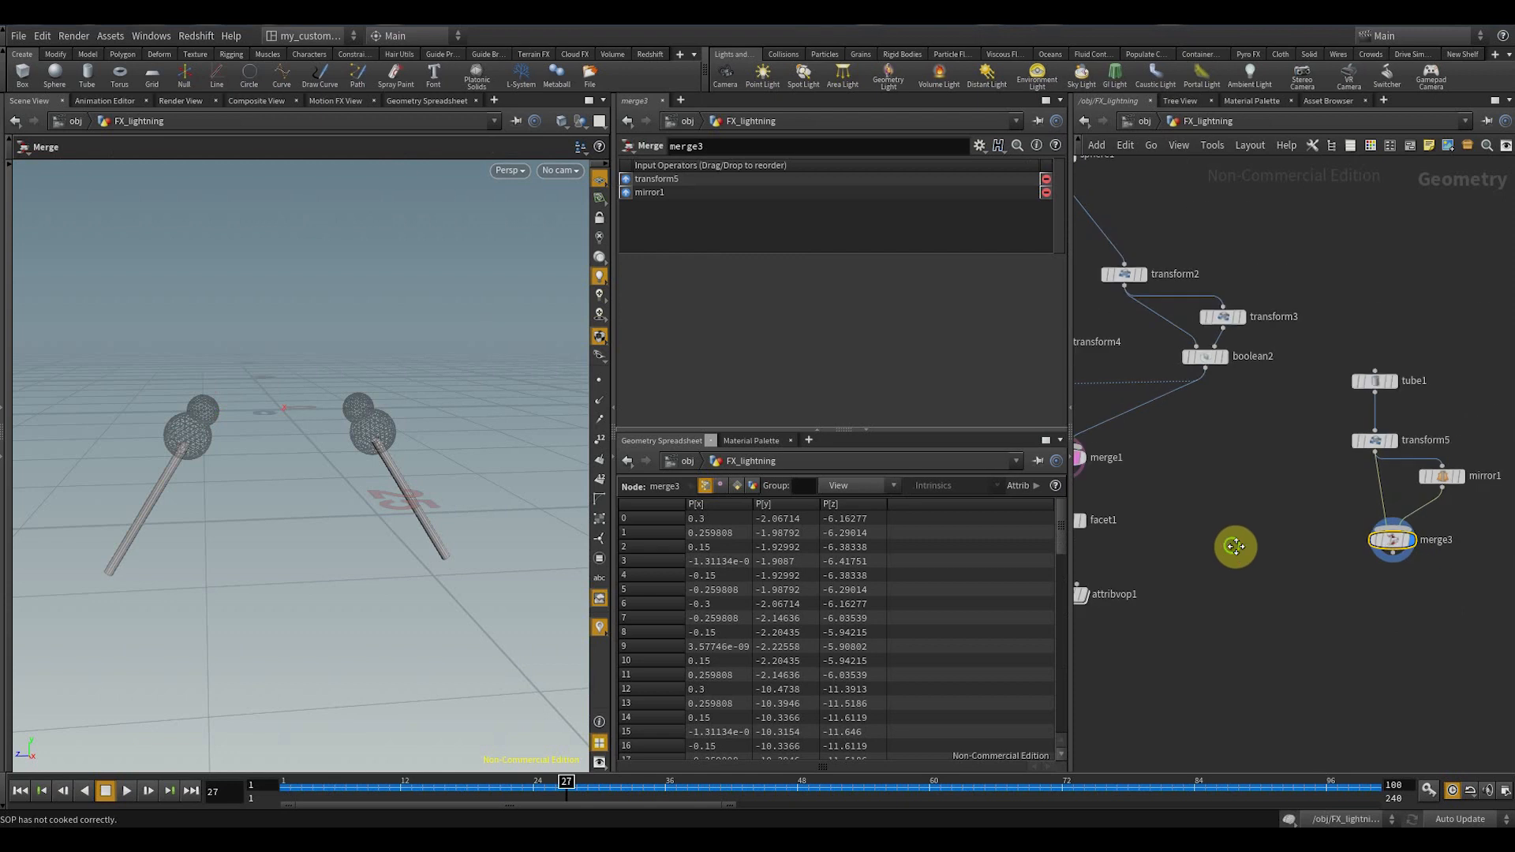
- Add another Merge node between the sphere and tube branches, feed it from boolean2 and boolean1, and display it
middle_drag(1234, 545, 1314, 547)
key(Tab)
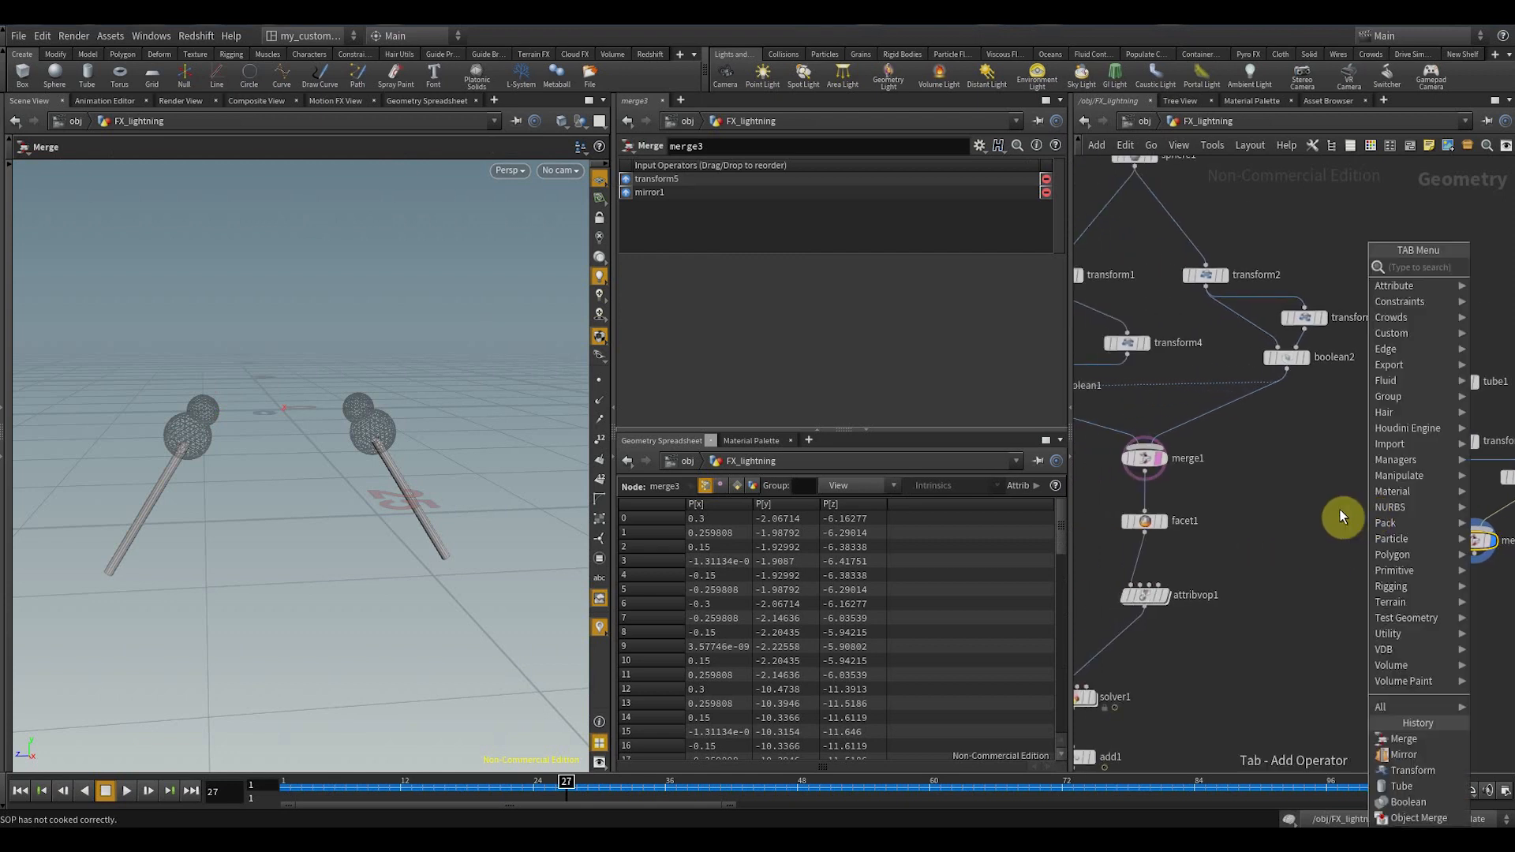
text(merge)
key(Return)
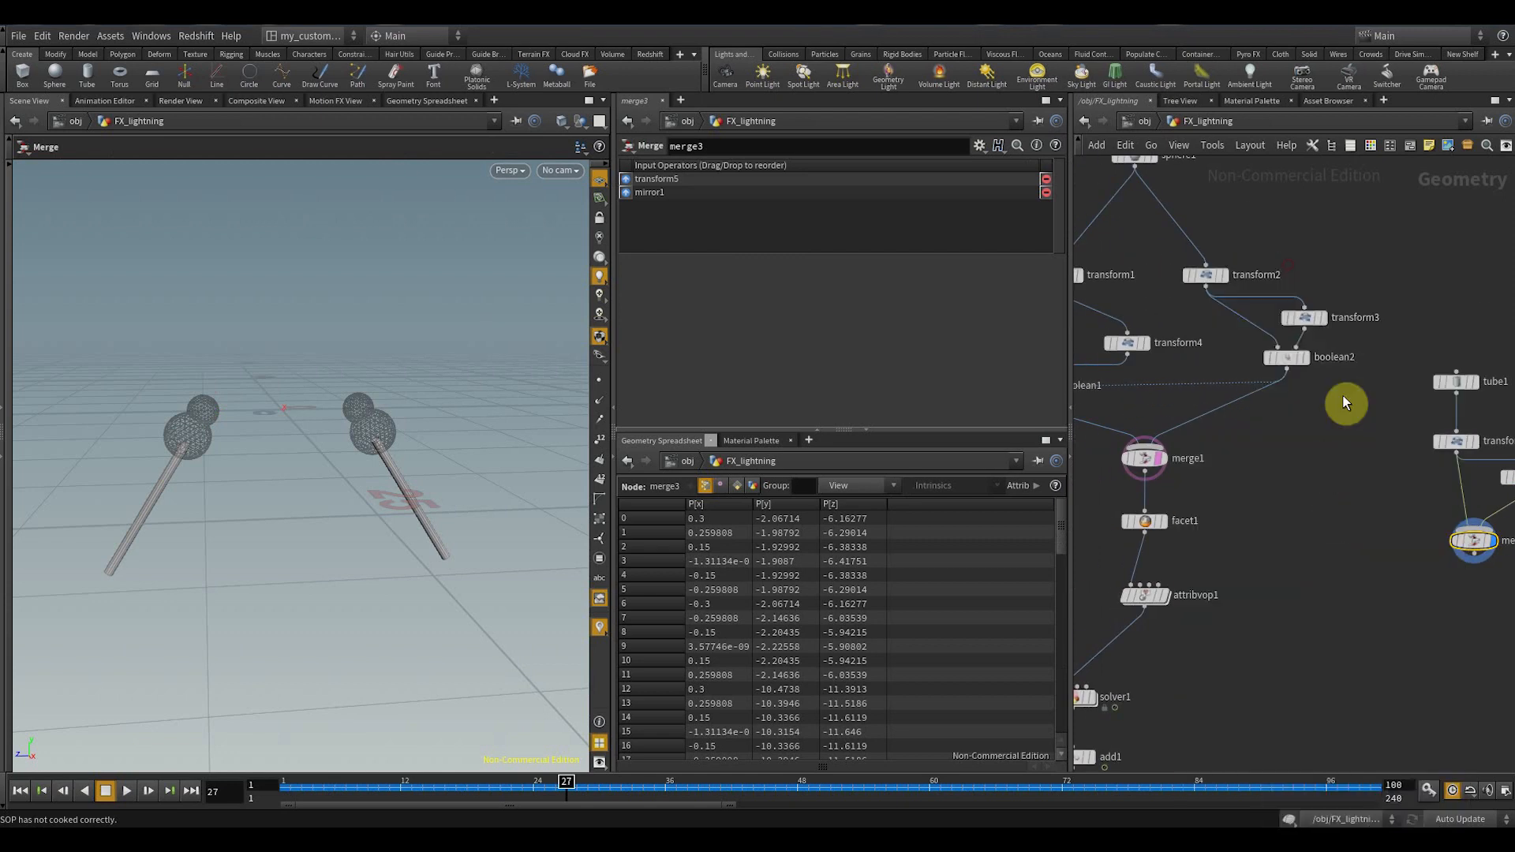
middle_drag(1302, 445, 1363, 447)
click(1348, 372)
click(1458, 491)
click(1452, 494)
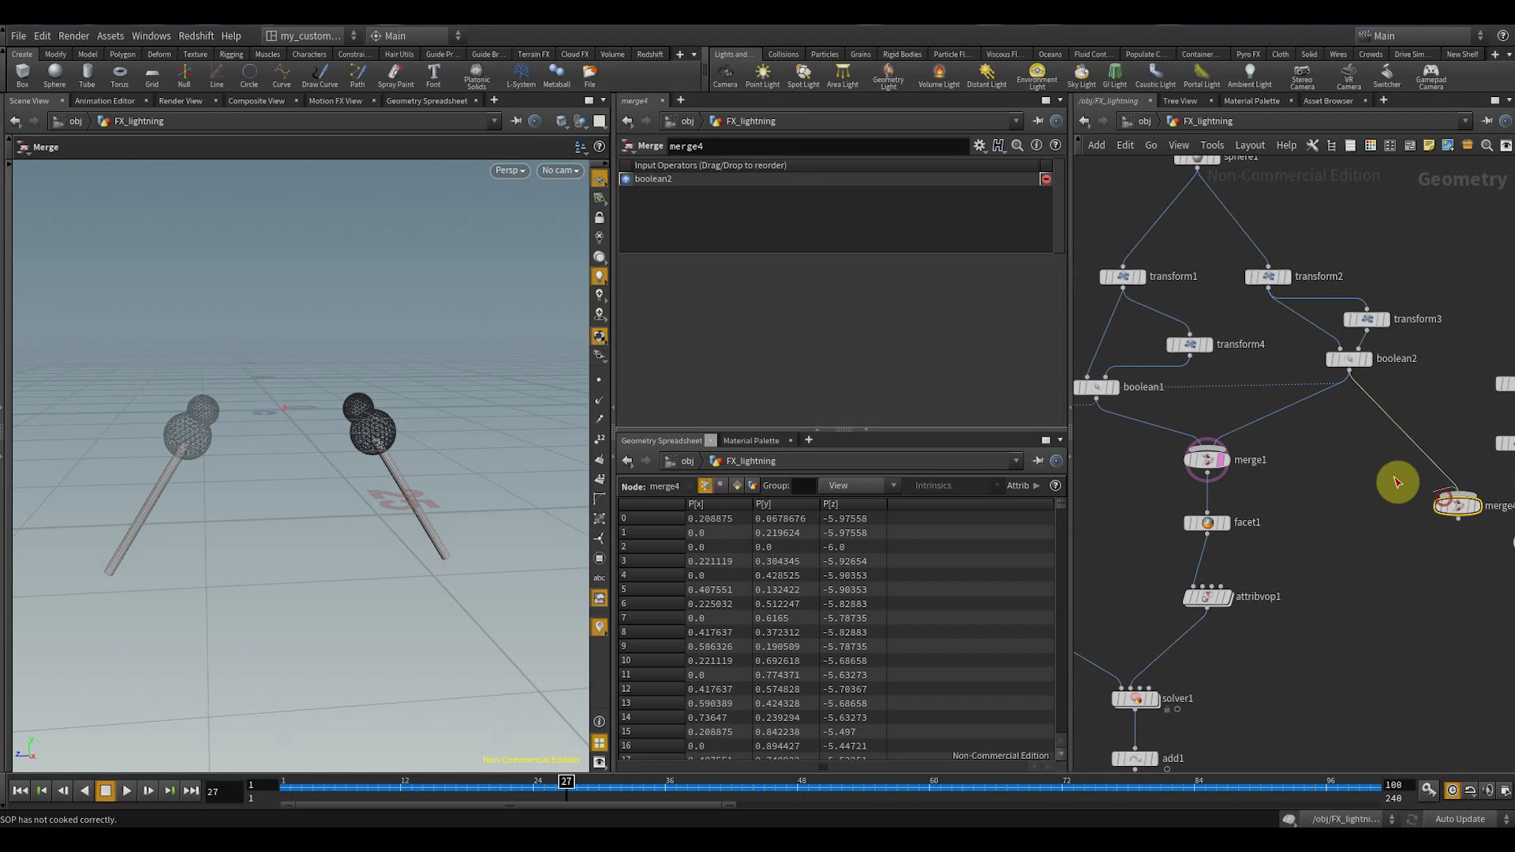
middle_drag(1160, 421, 1284, 407)
click(1220, 385)
middle_drag(1496, 548, 1158, 541)
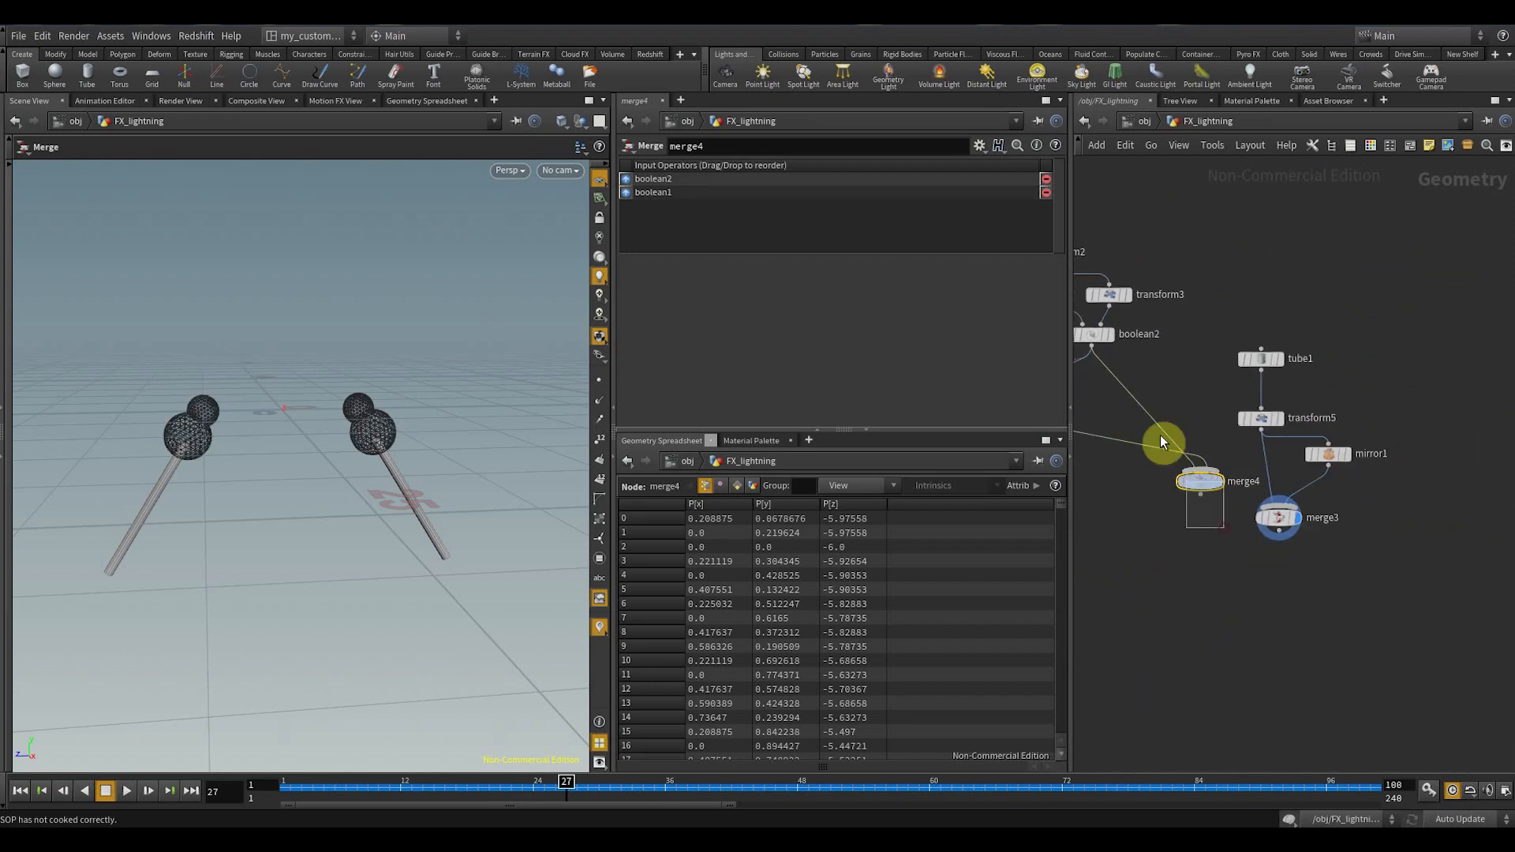
drag(1160, 436, 1160, 448)
key(r)
drag(1283, 518, 1307, 520)
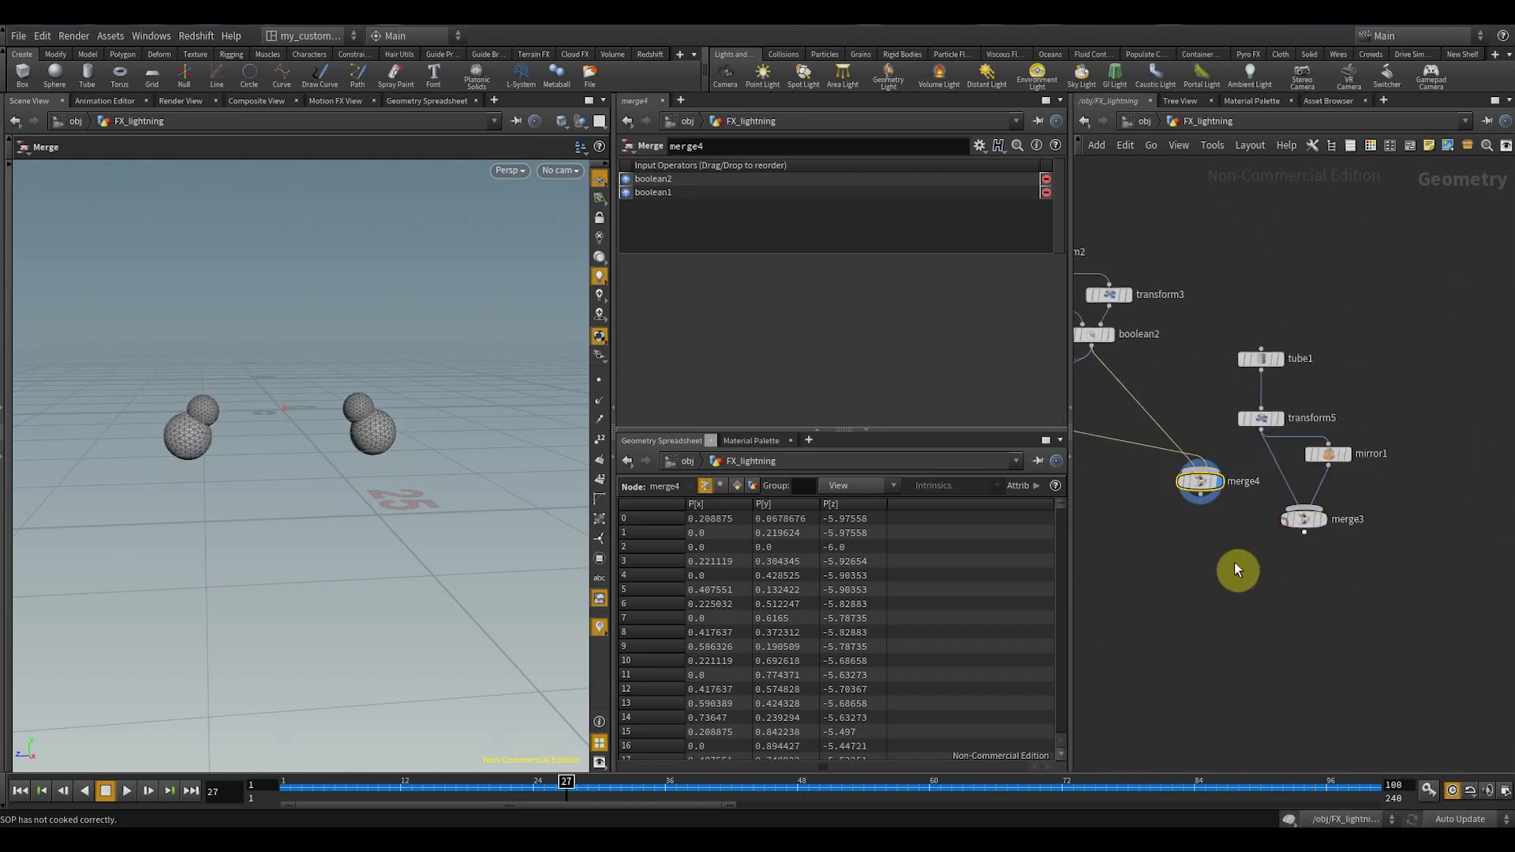
- Add a Boolean node fed by merge4 and merge3, display it and set its operation to Union
key(Tab)
text(bo)
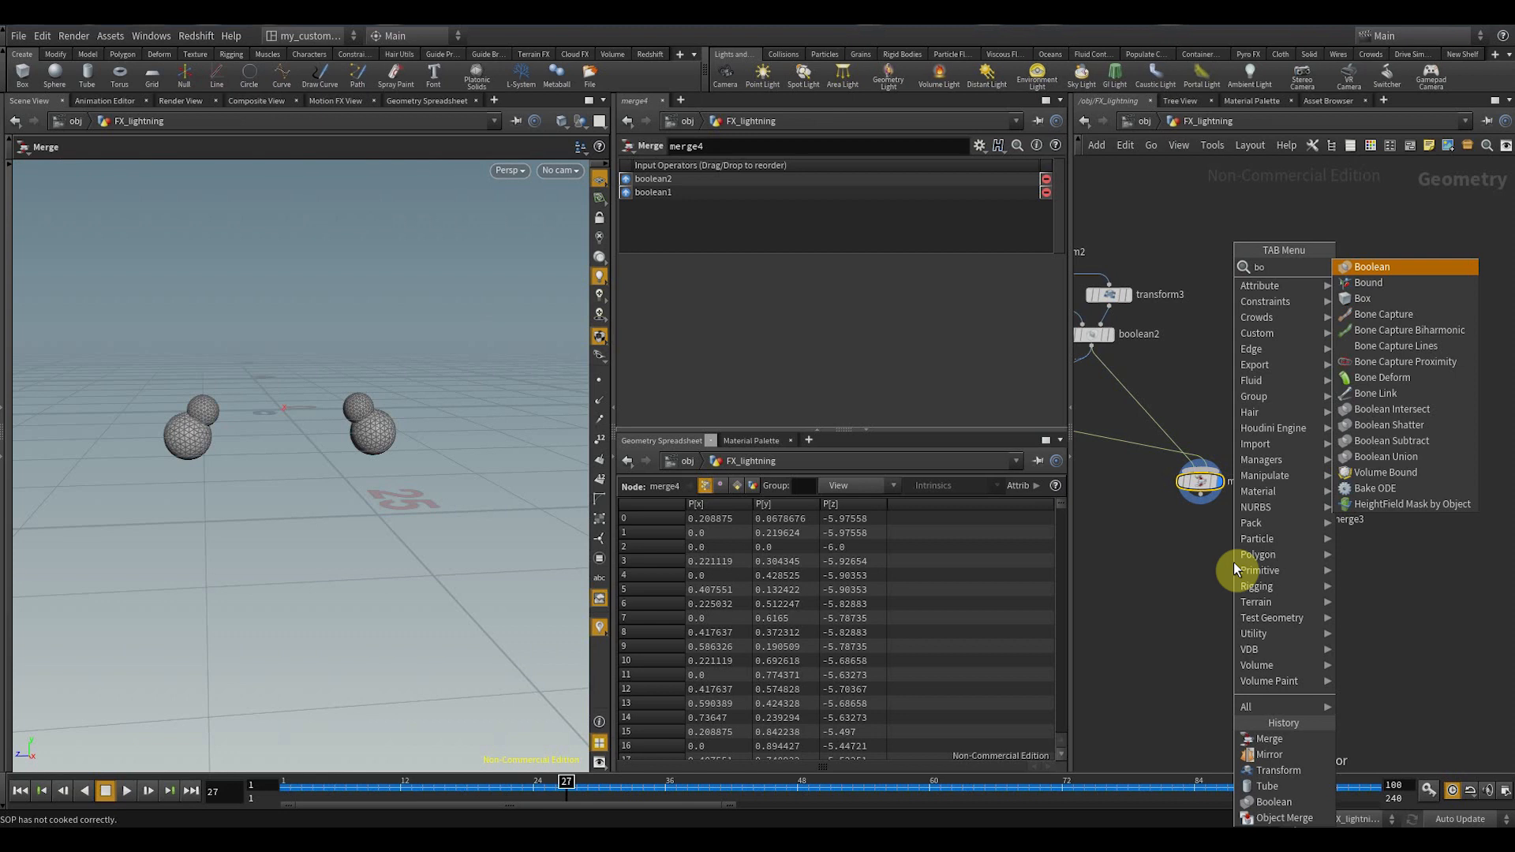
key(Return)
click(1249, 600)
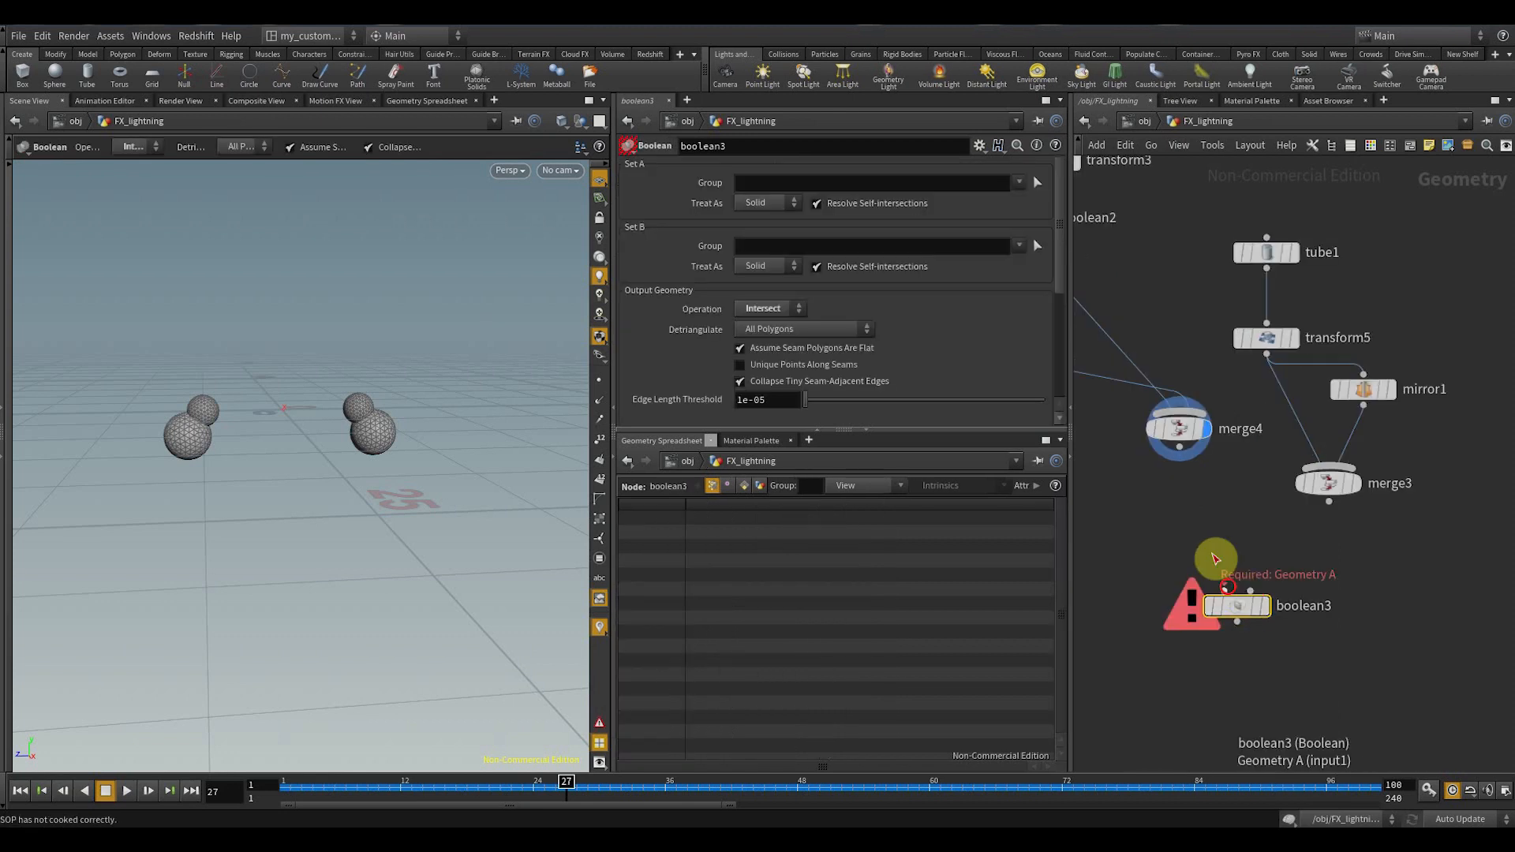
drag(1212, 554, 1180, 448)
drag(1251, 590, 1328, 502)
click(1265, 606)
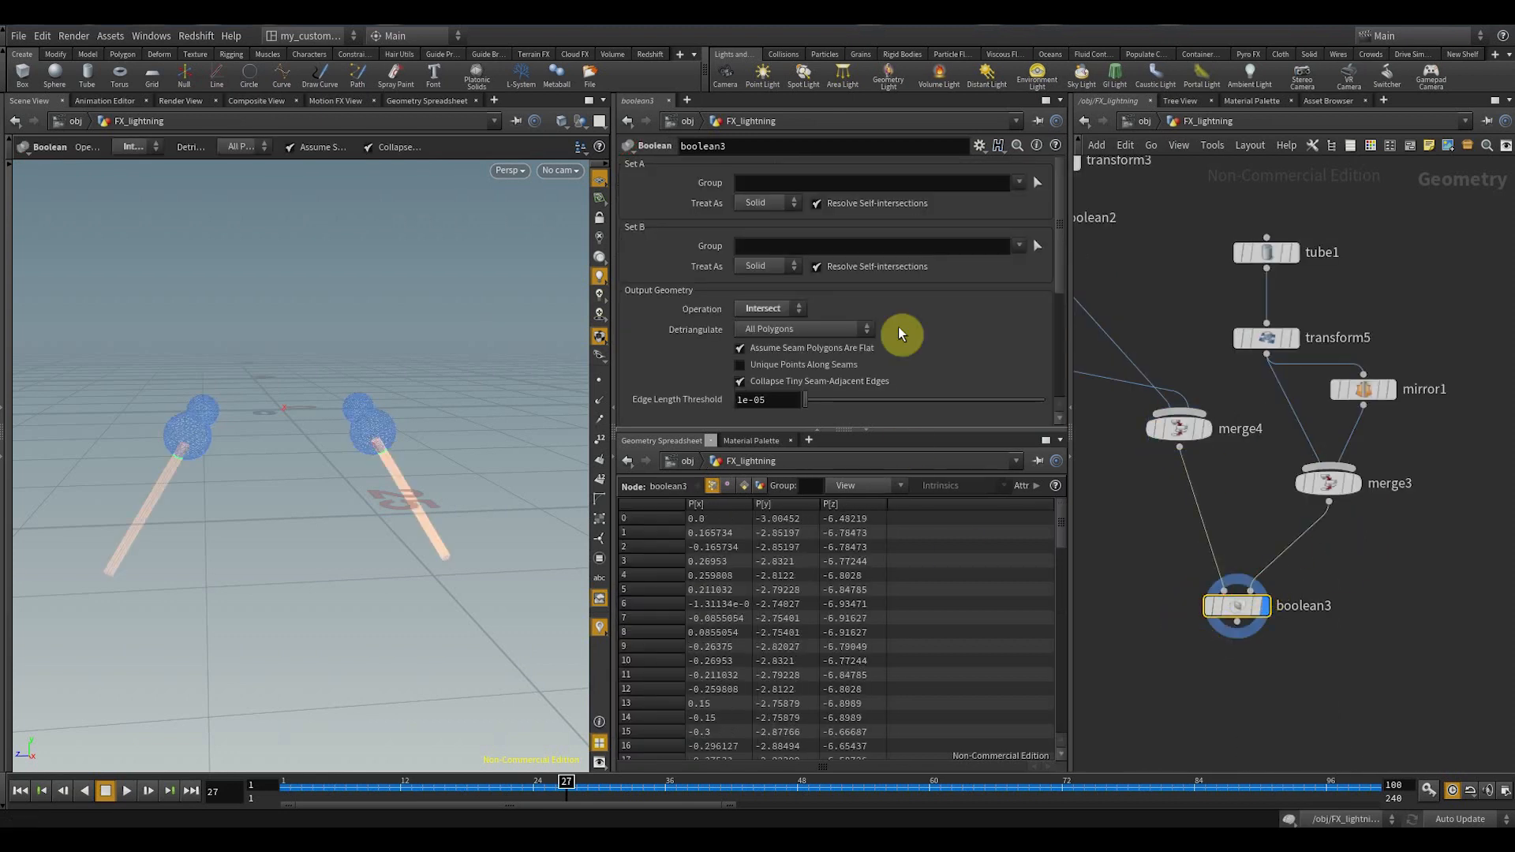
click(770, 307)
click(761, 309)
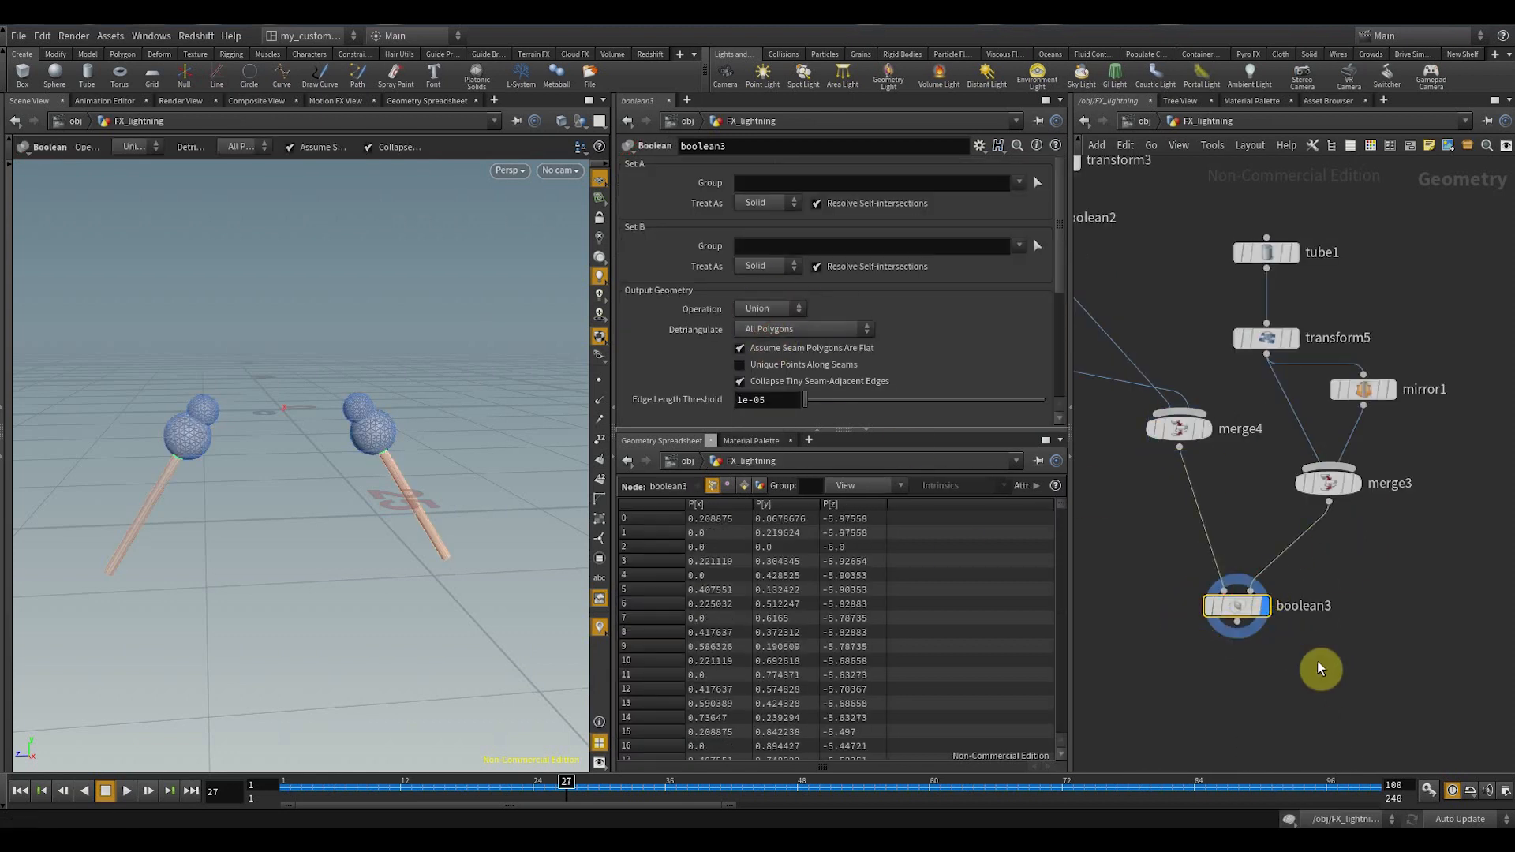
- Add a Null node named GEO below boolean3, connect it to boolean3 and display it
key(Tab)
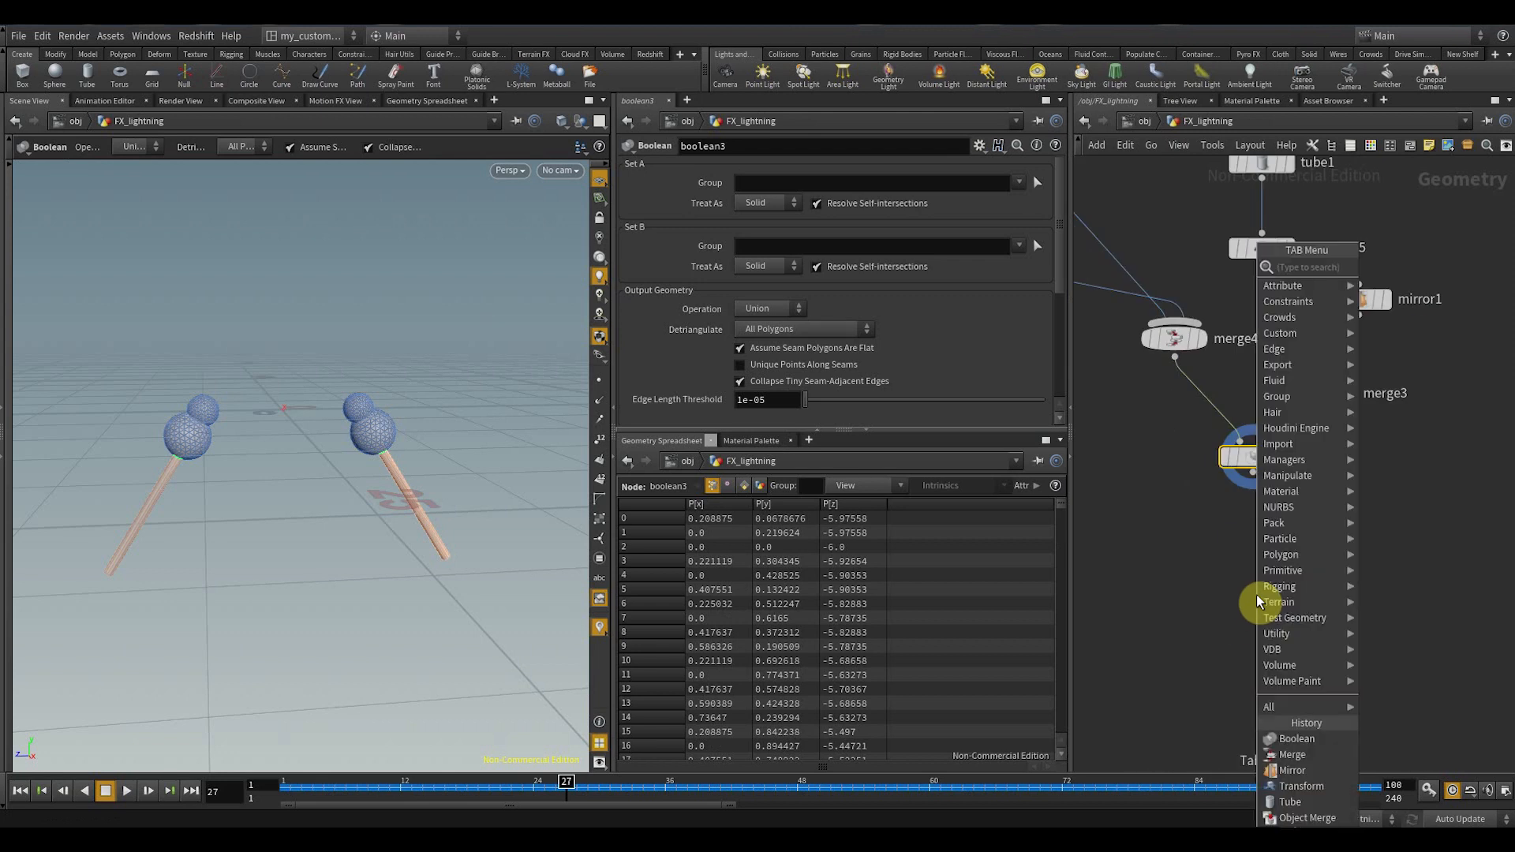
text(n)
click(1386, 298)
click(1261, 560)
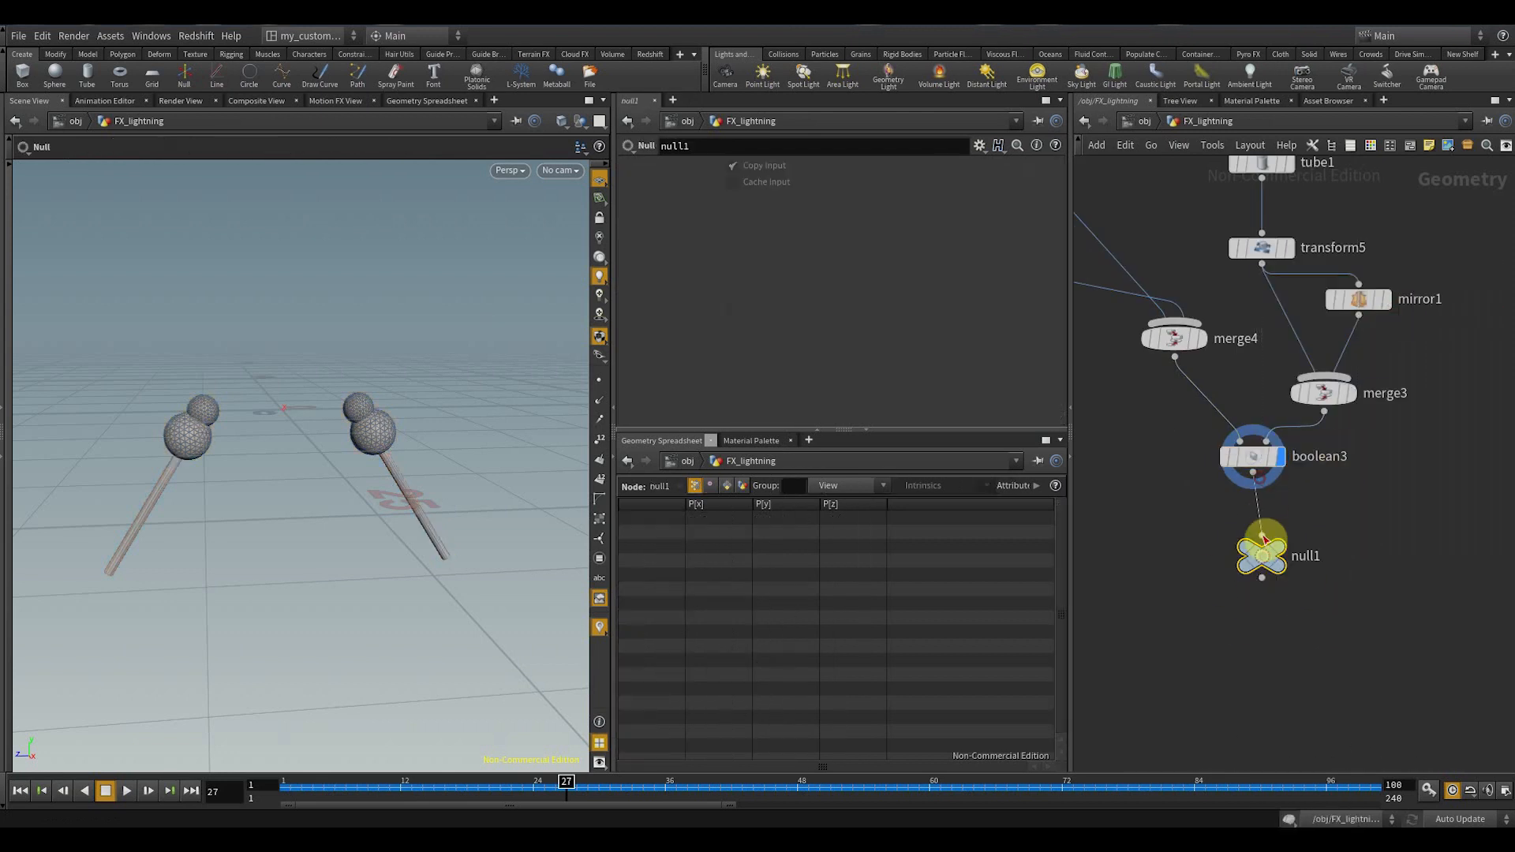
drag(1299, 565, 1346, 567)
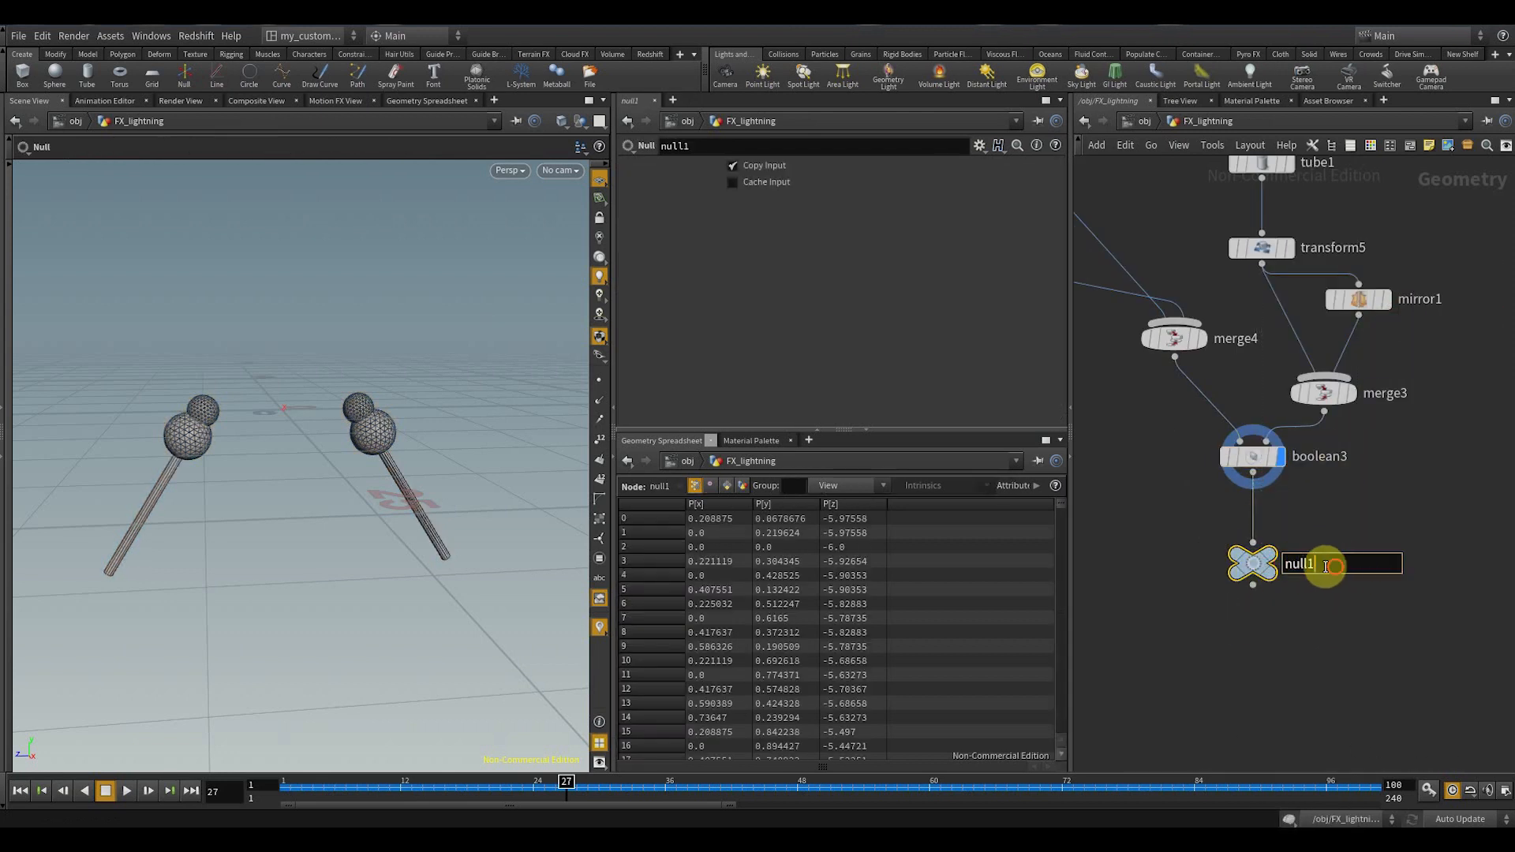
text(GEO)
key(Return)
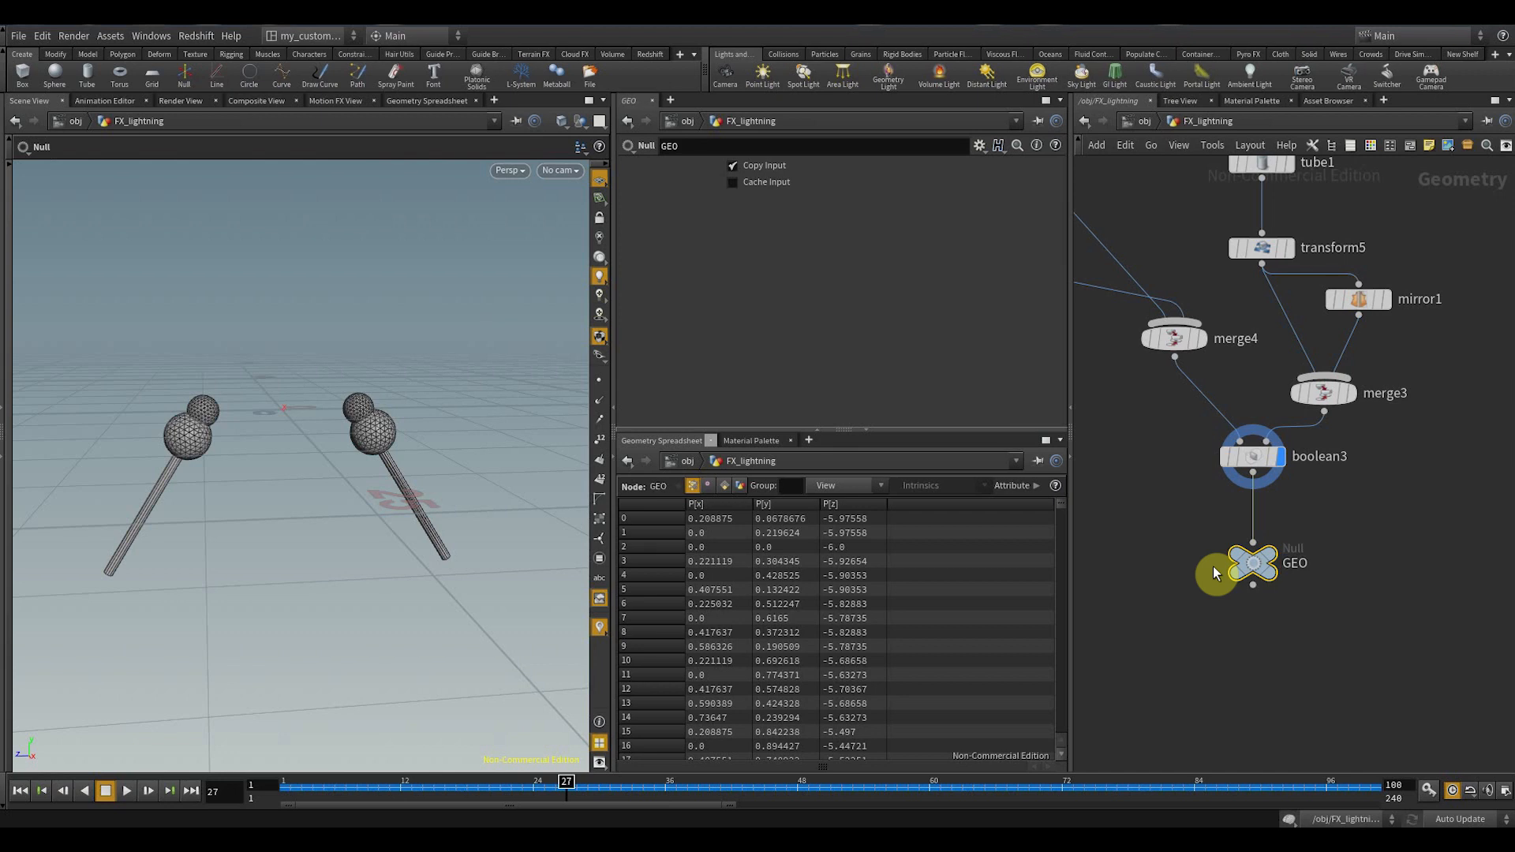
scroll(1298, 479, down, 3)
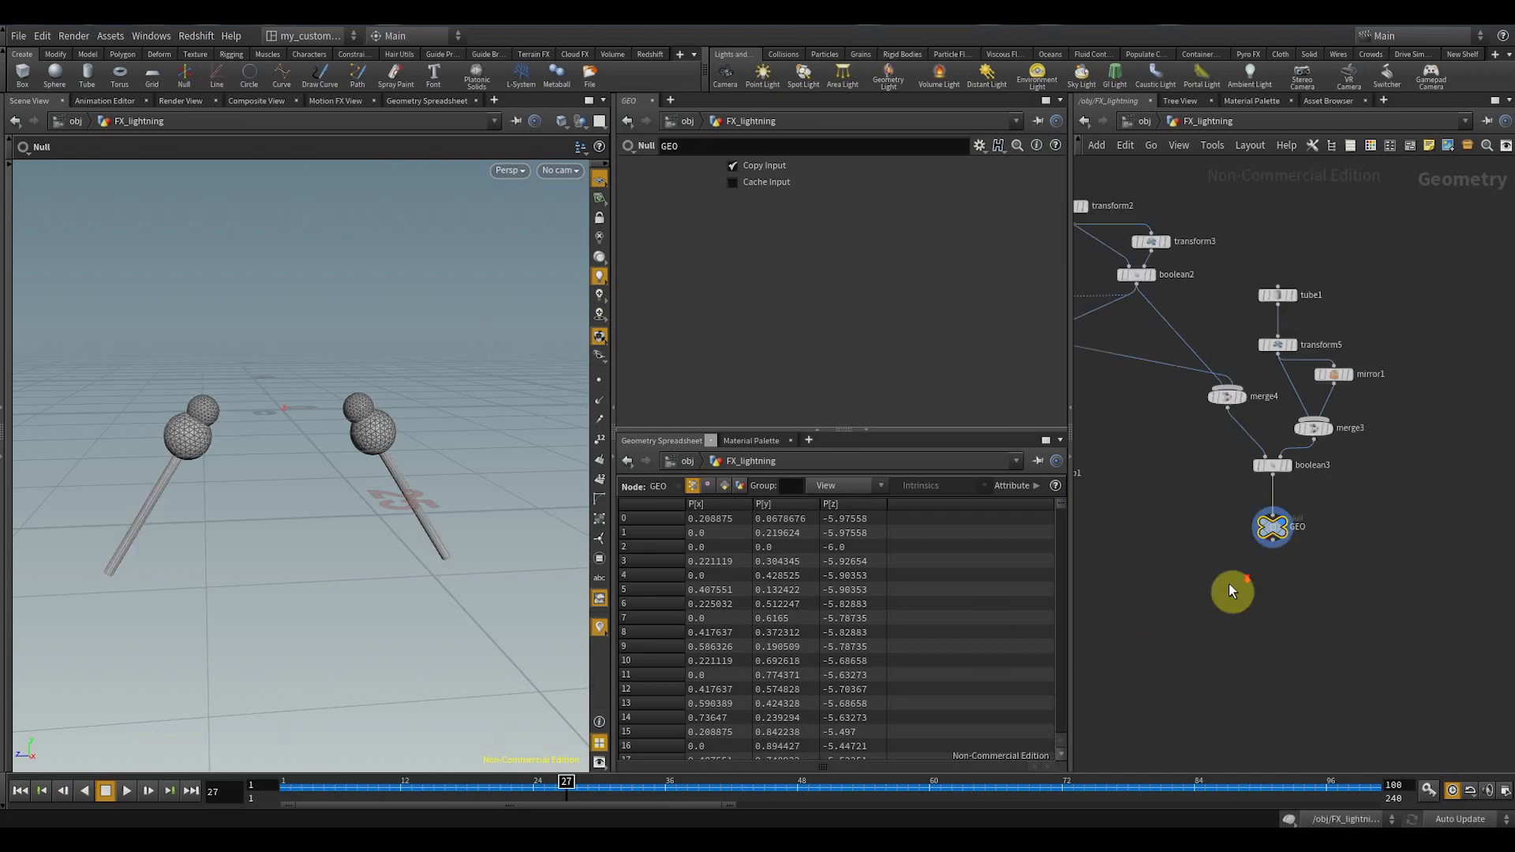
- Add an Object Merge node that reads /obj/FX_lightning/GEO with Transform set to Into This Object, and cut it to the clipboard
alt+drag(281, 498, 319, 492)
middle_drag(1101, 574, 1101, 518)
key(Tab)
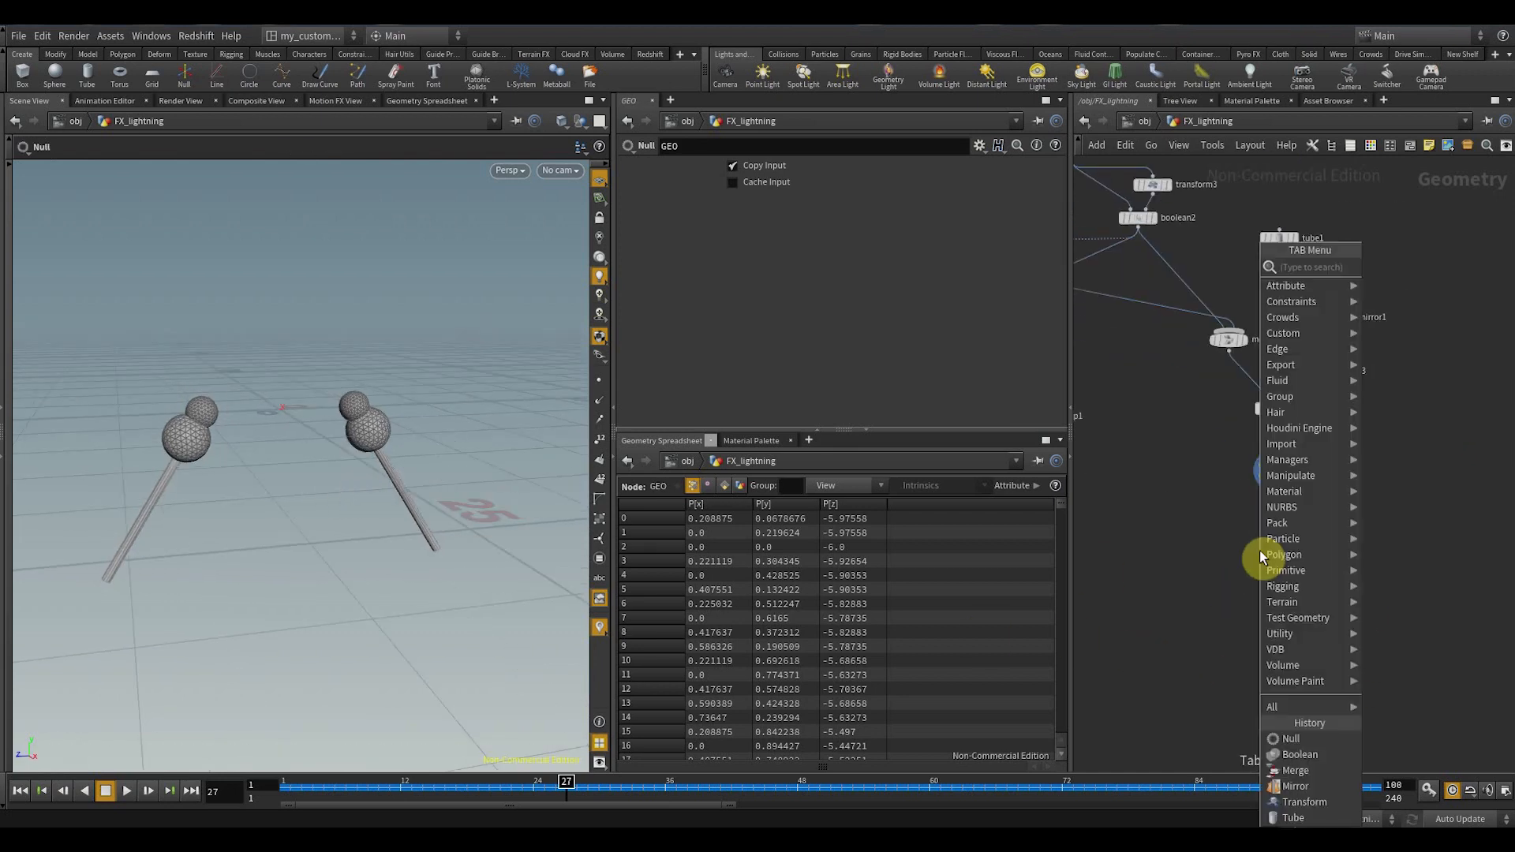
text(mer)
click(1134, 298)
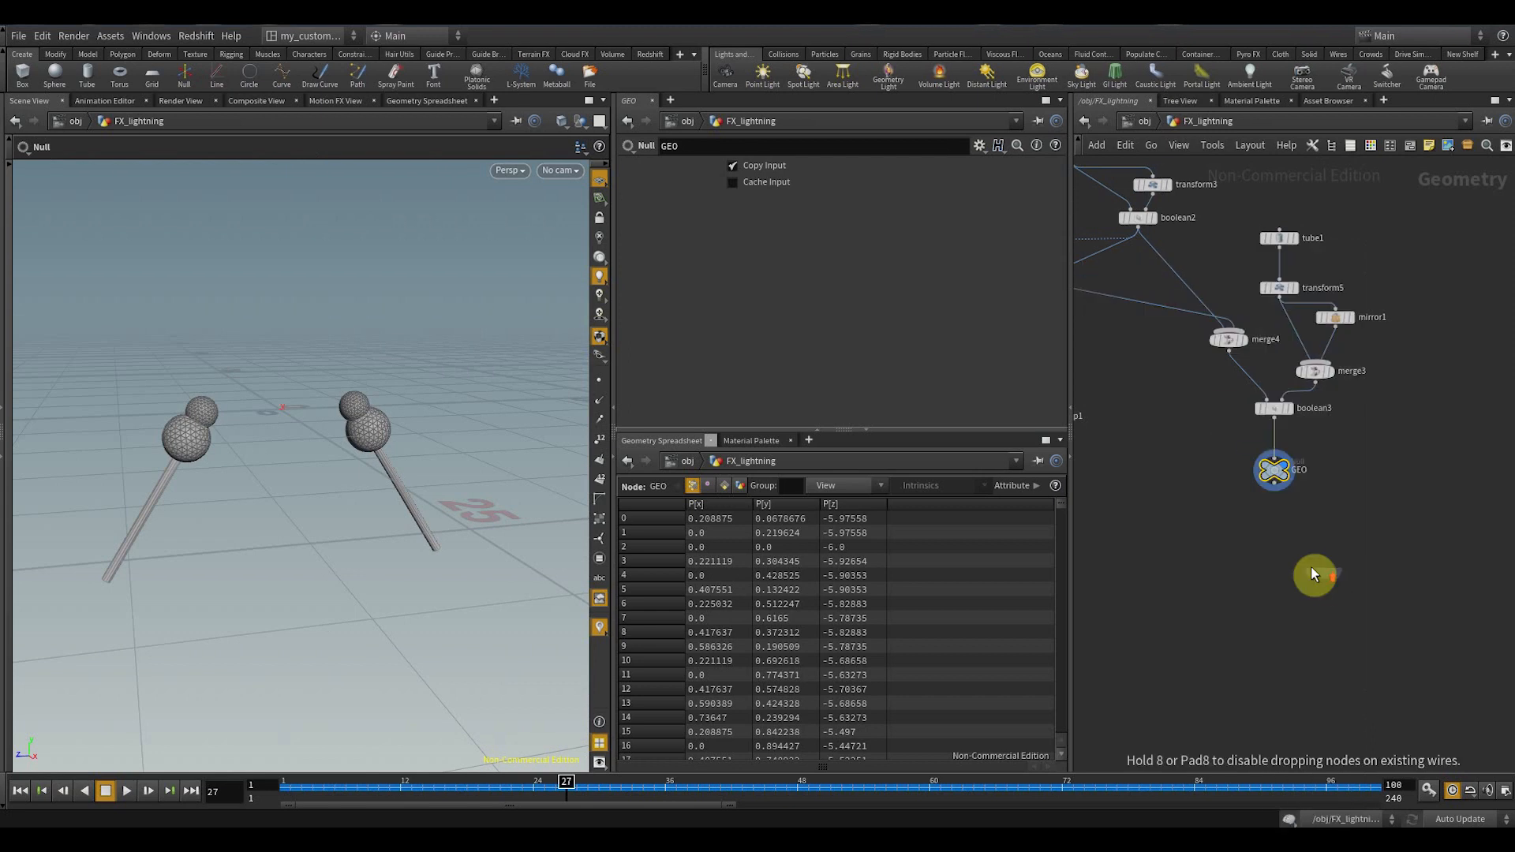
click(1259, 541)
drag(1261, 428, 789, 208)
click(797, 293)
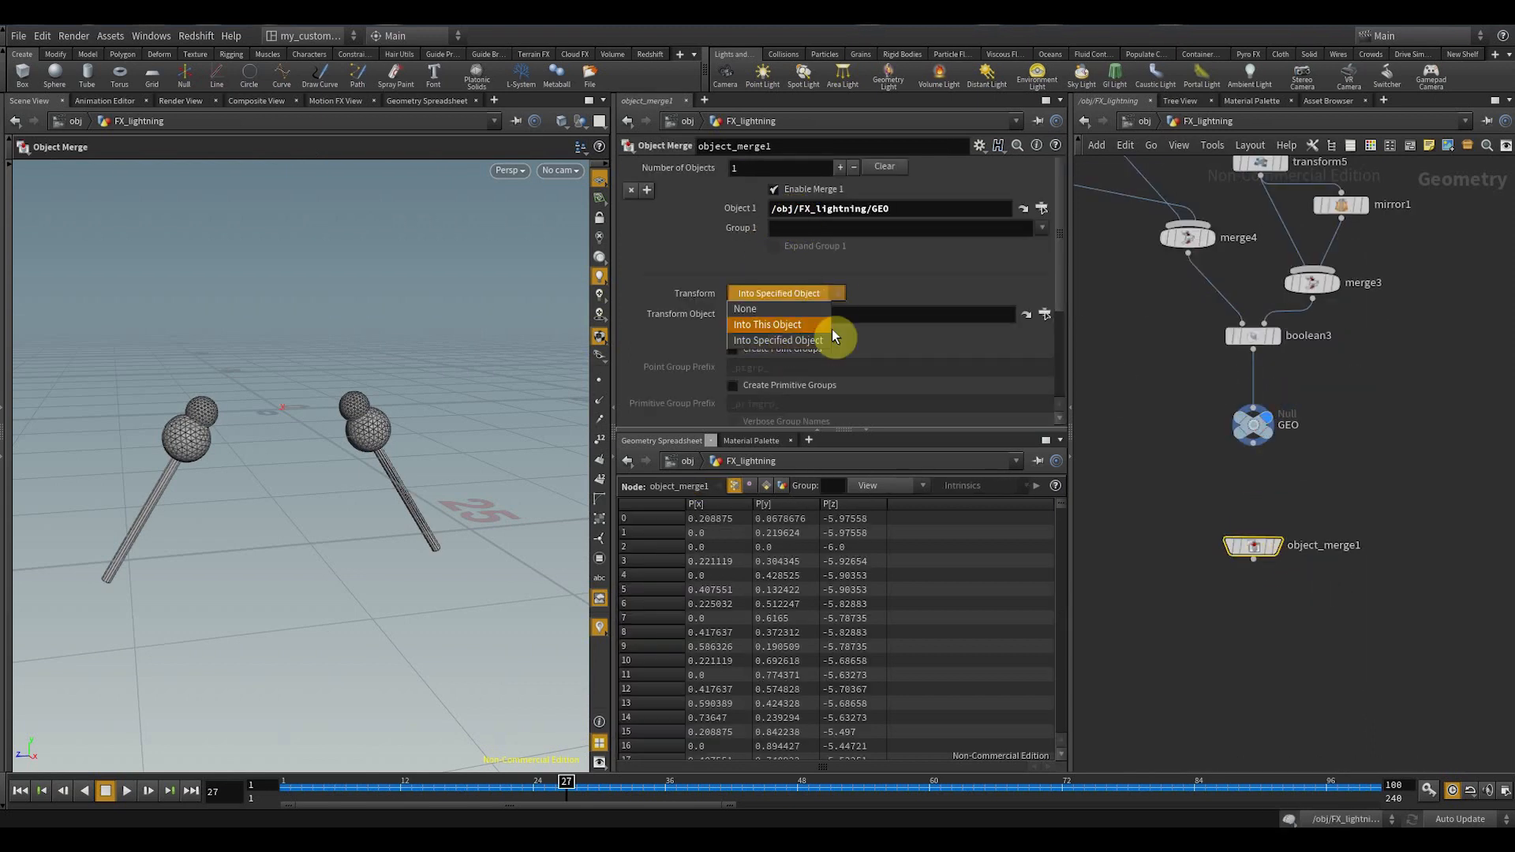
click(781, 324)
key(ctrl+x)
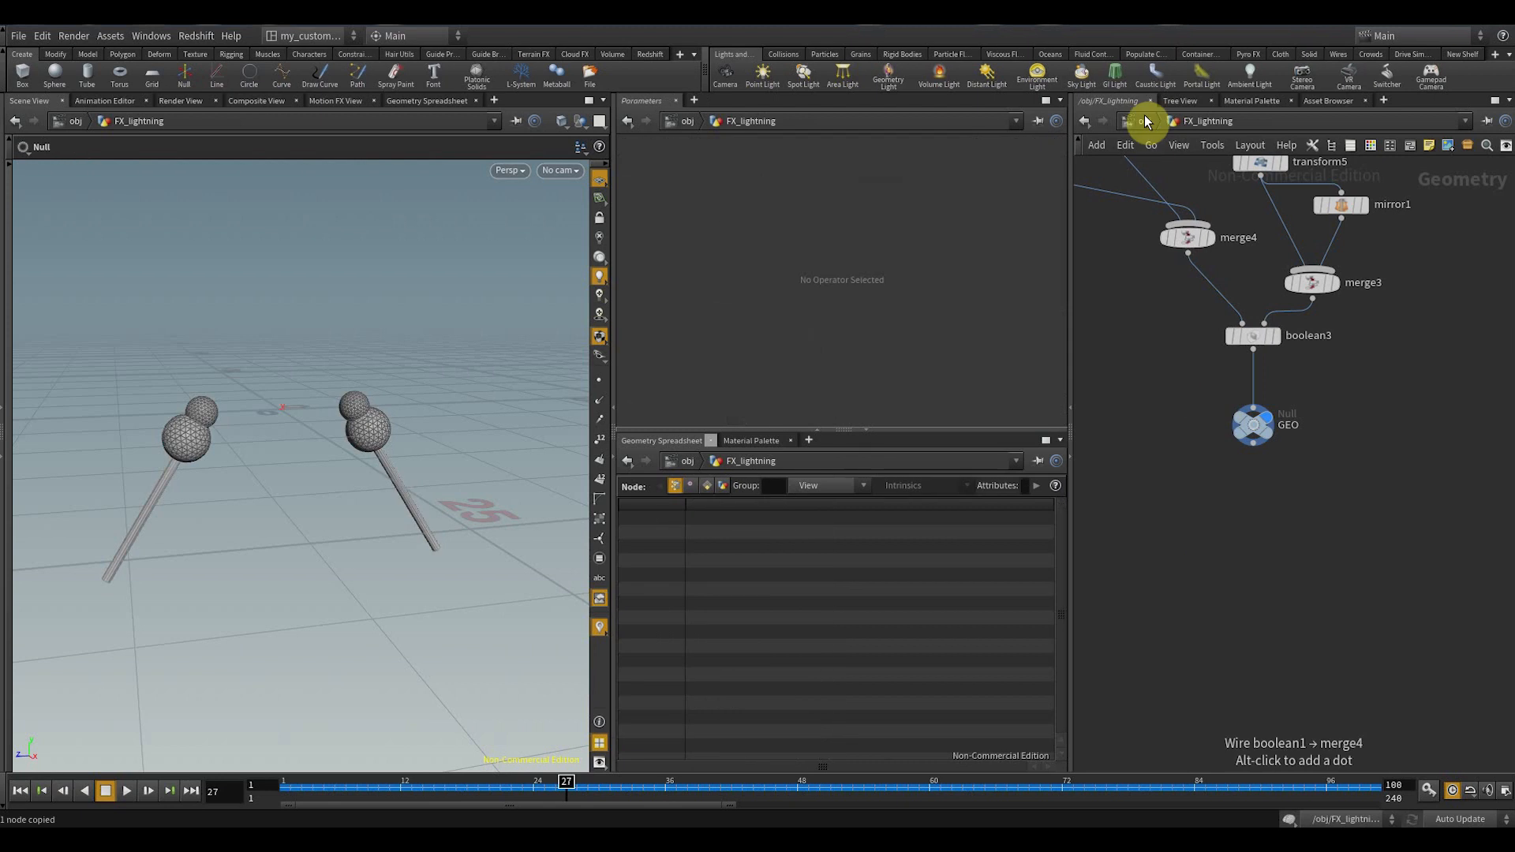
- Display polywire1 at the end of the lightning chain and move the timeline to frame 22
scroll(1140, 456, down, 3)
middle_drag(1140, 455, 1386, 454)
scroll(1373, 473, down, 2)
middle_drag(1337, 611, 1298, 394)
scroll(1272, 513, up, 3)
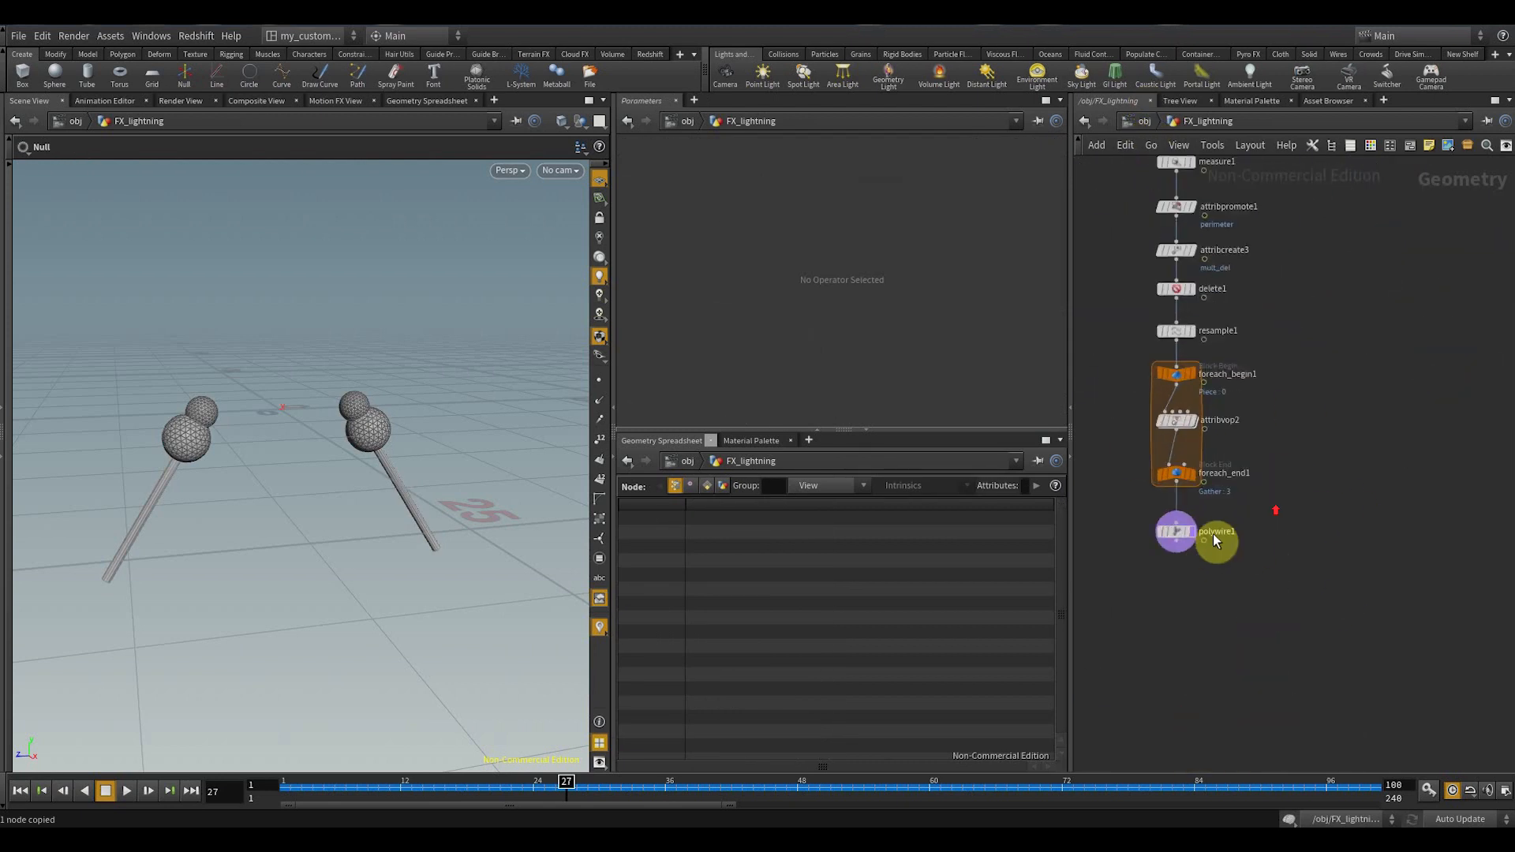
click(1192, 532)
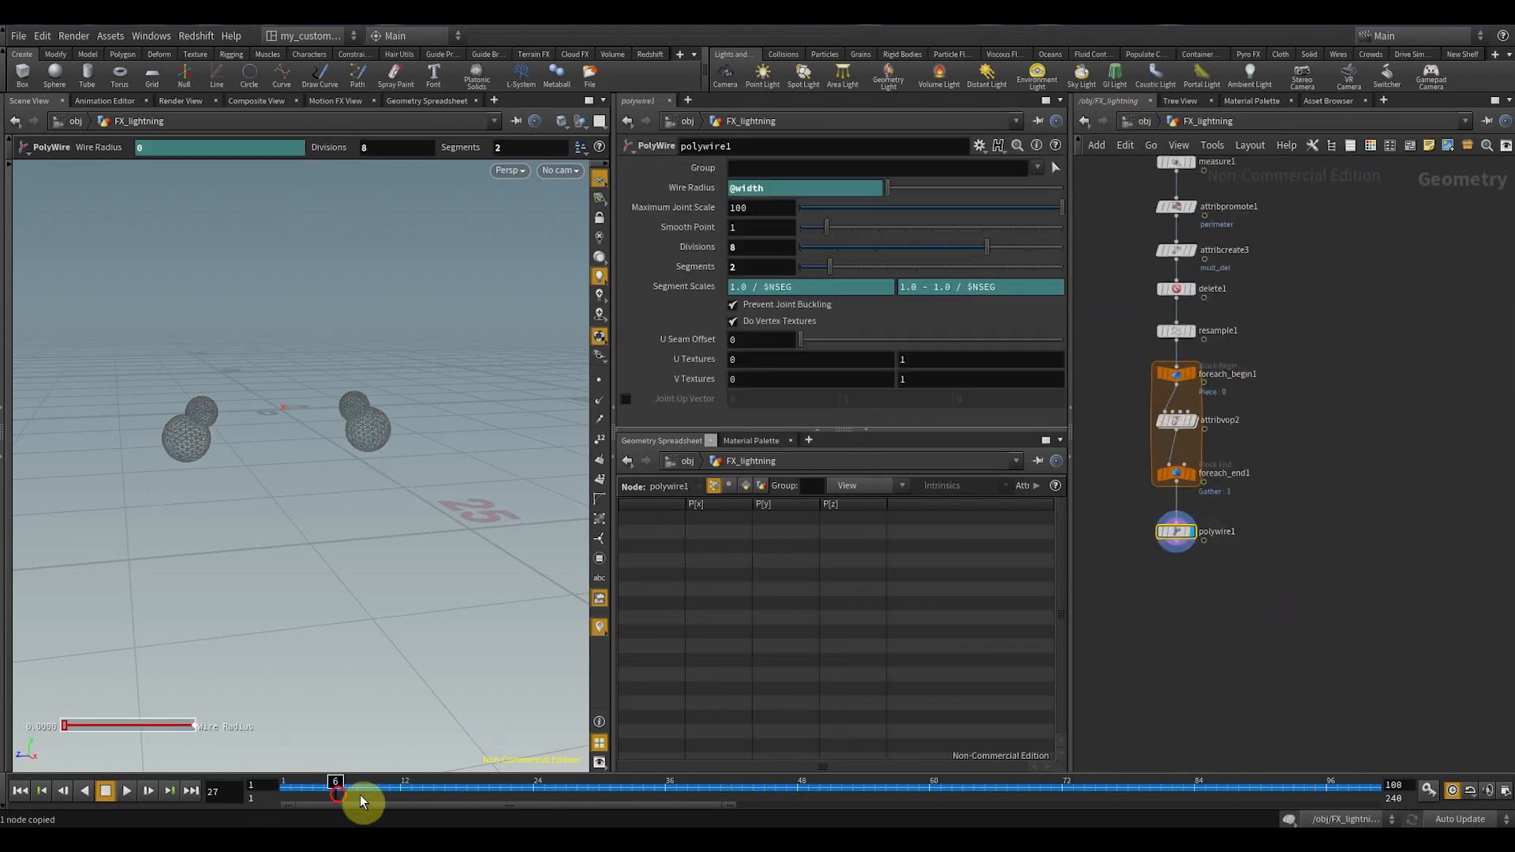
drag(361, 801, 514, 795)
scroll(1284, 590, down, 3)
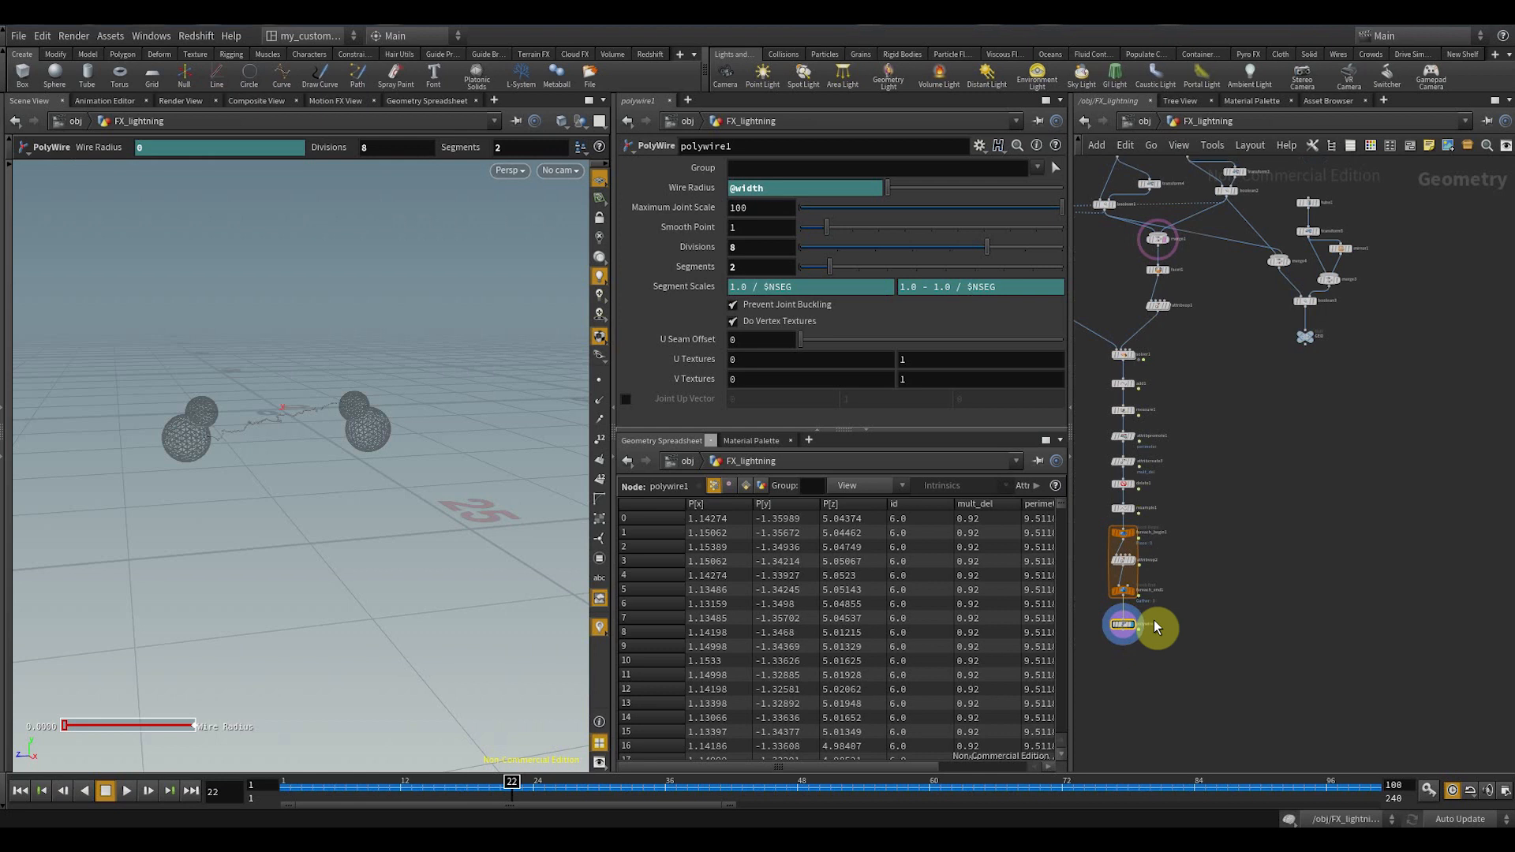
scroll(1137, 659, up, 2)
middle_drag(1308, 480, 1350, 520)
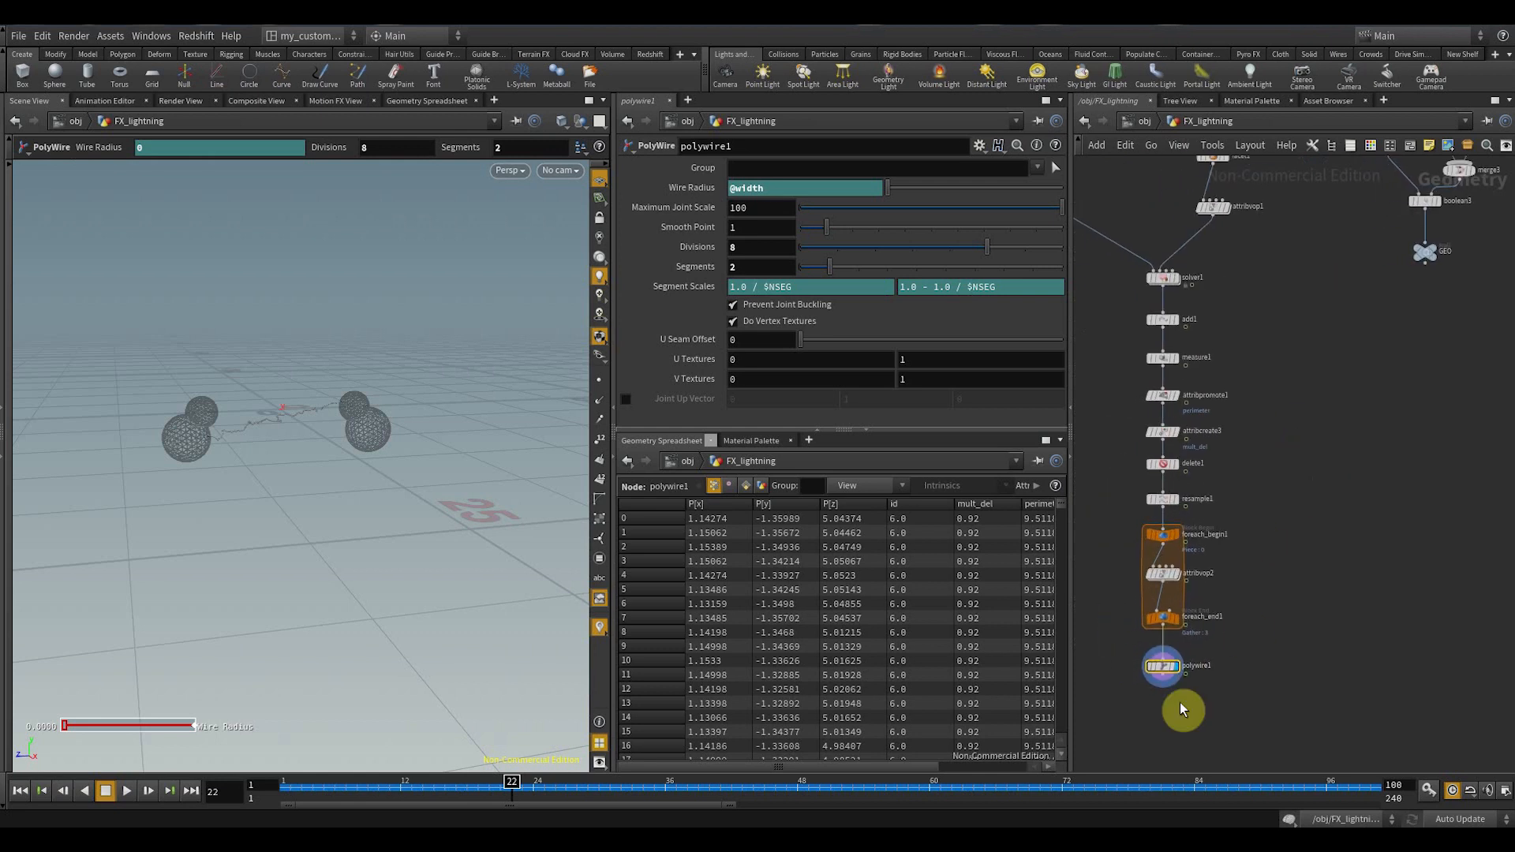
- Create a Geometry object named GEO at the object level and go inside it
click(1139, 124)
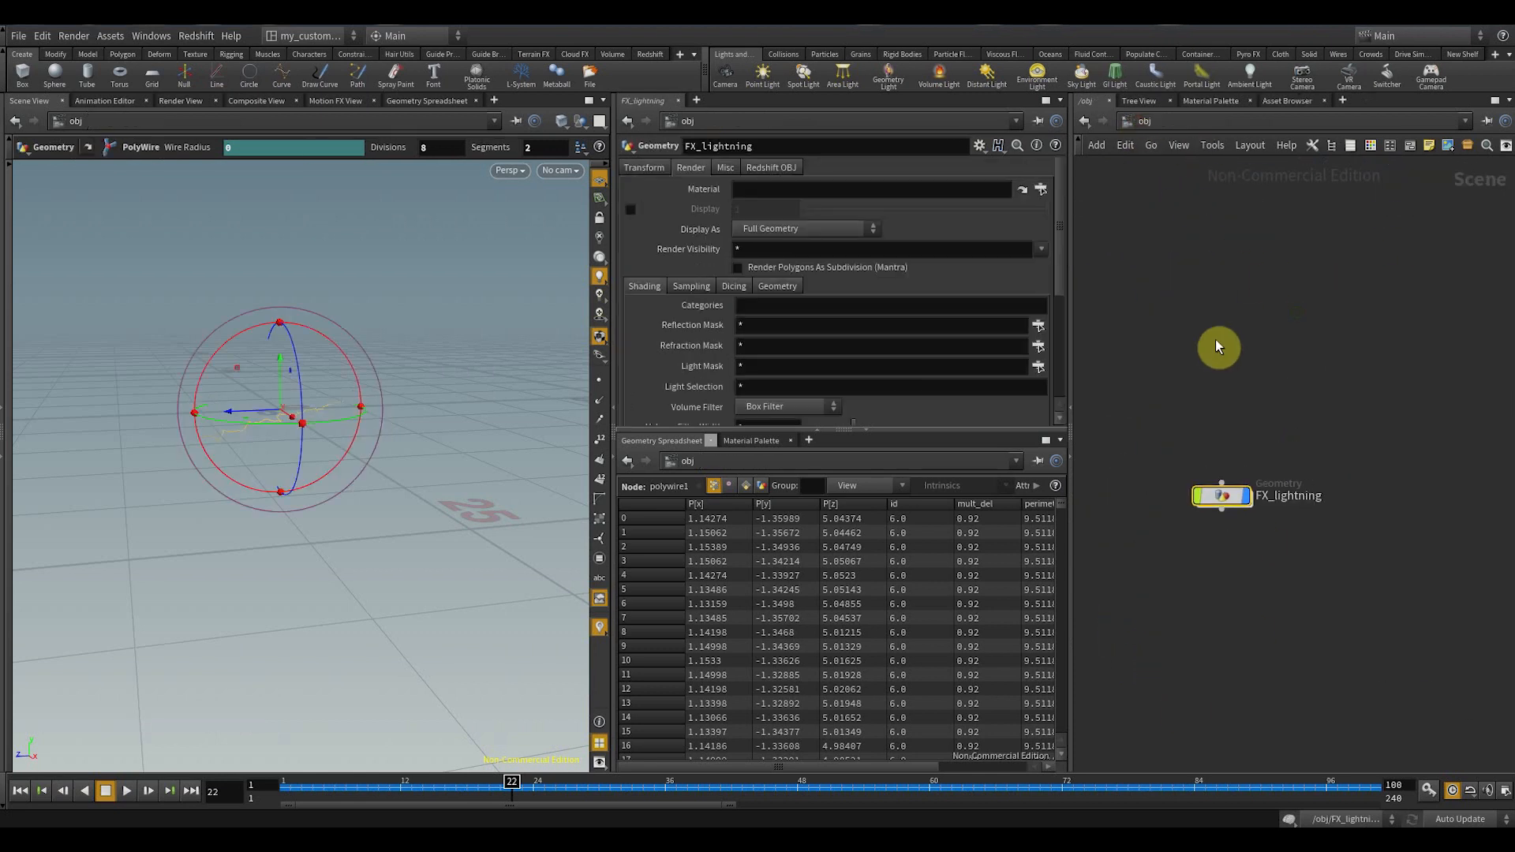
key(Tab)
text(ge)
key(Return)
click(1262, 373)
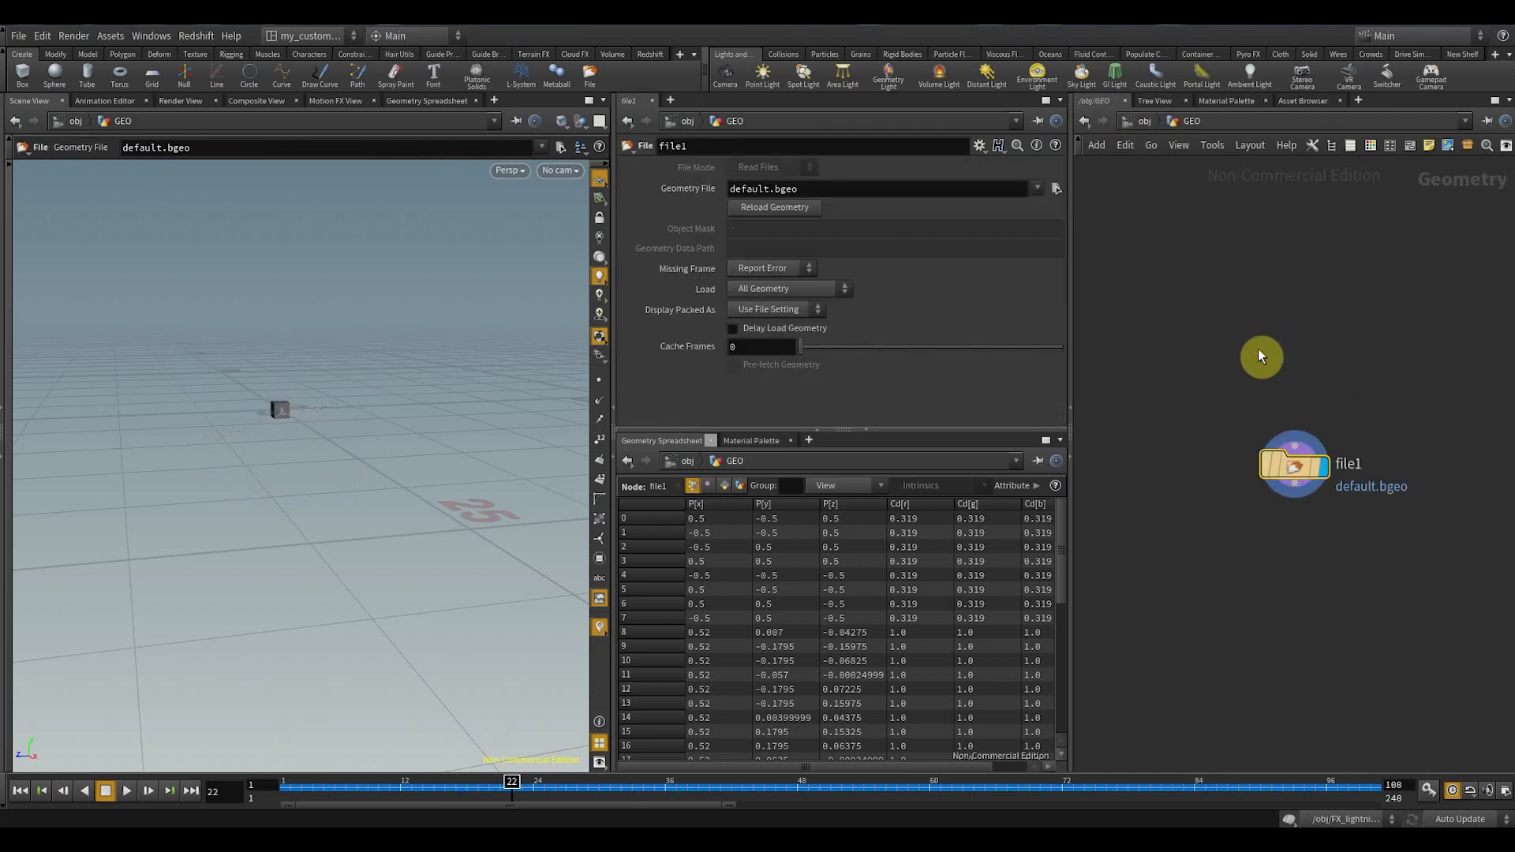
- Replace the default file1 node inside GEO with the cut object merge, and place GEO above FX_lightning at the object level
key(ctrl+v)
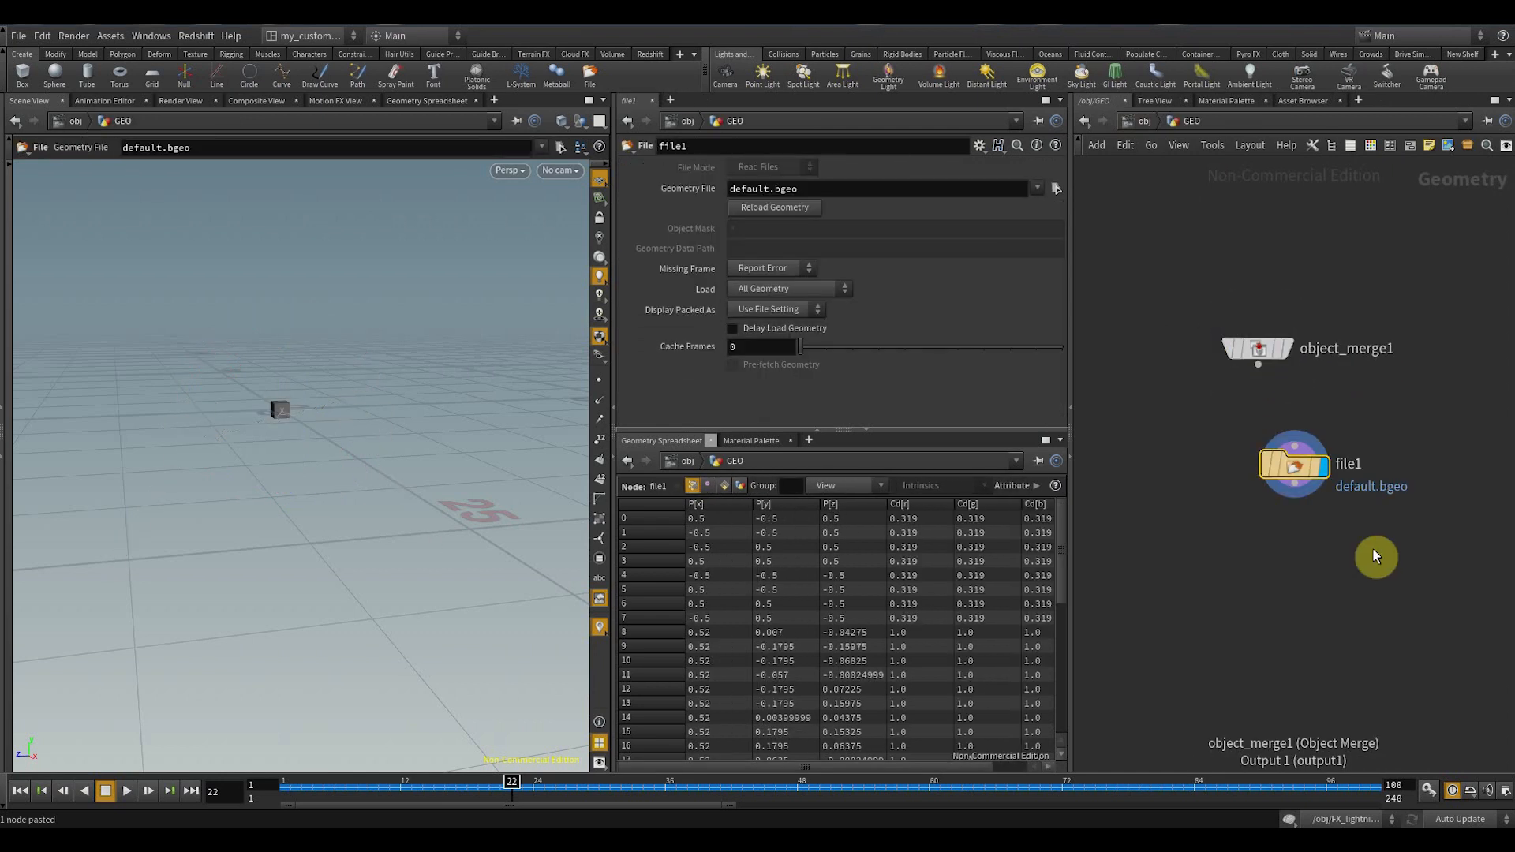
key(Delete)
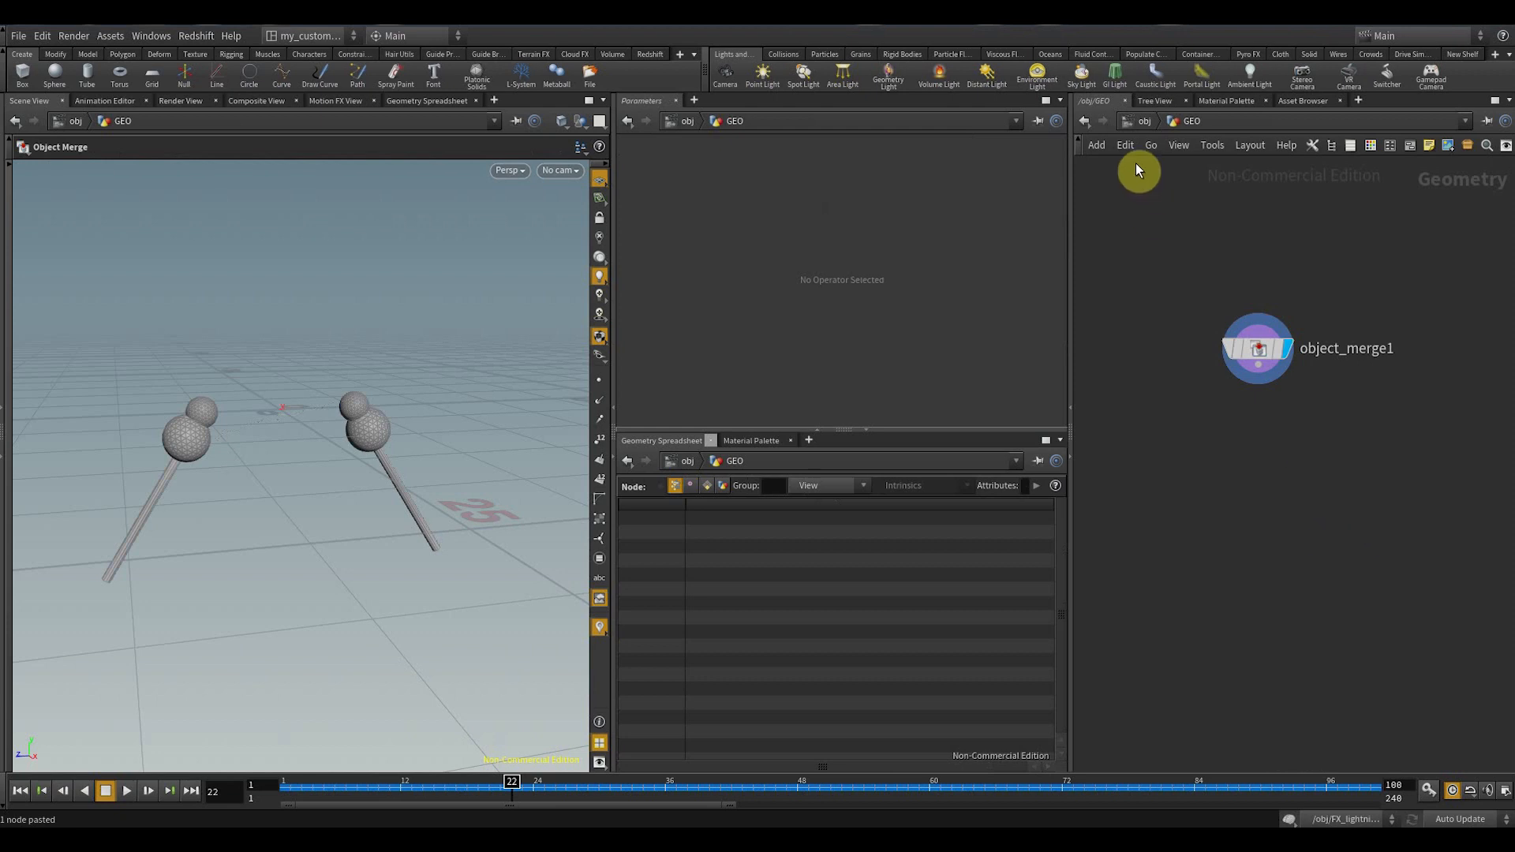
click(1143, 125)
drag(1259, 366, 1226, 398)
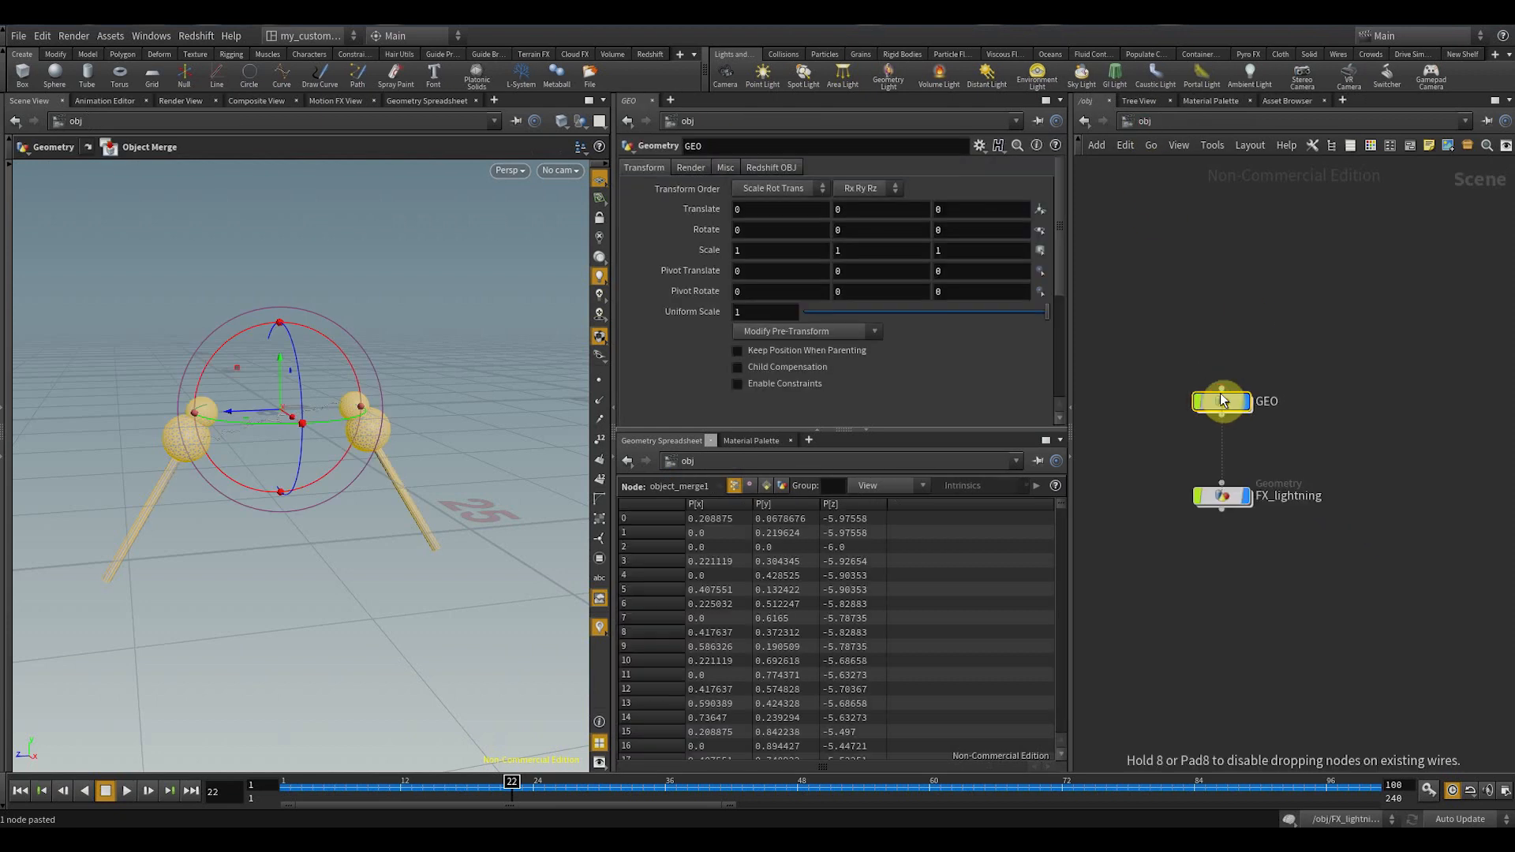
middle_drag(1229, 492, 1228, 432)
- Check the lightning network and the combined view of wires, spheres and supports at both network levels
double_click(1218, 434)
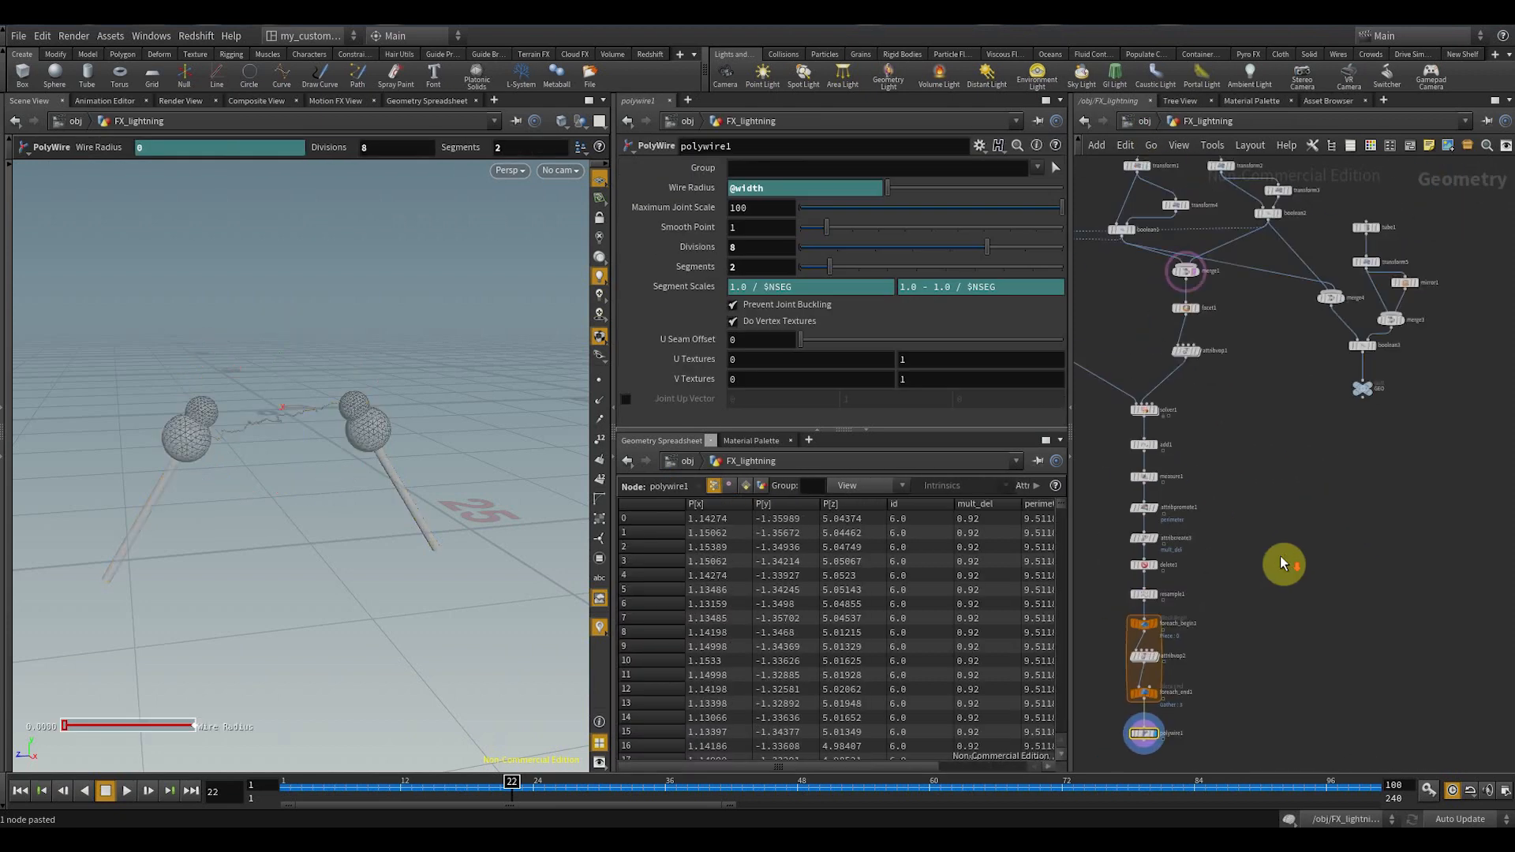
alt+drag(270, 464, 309, 459)
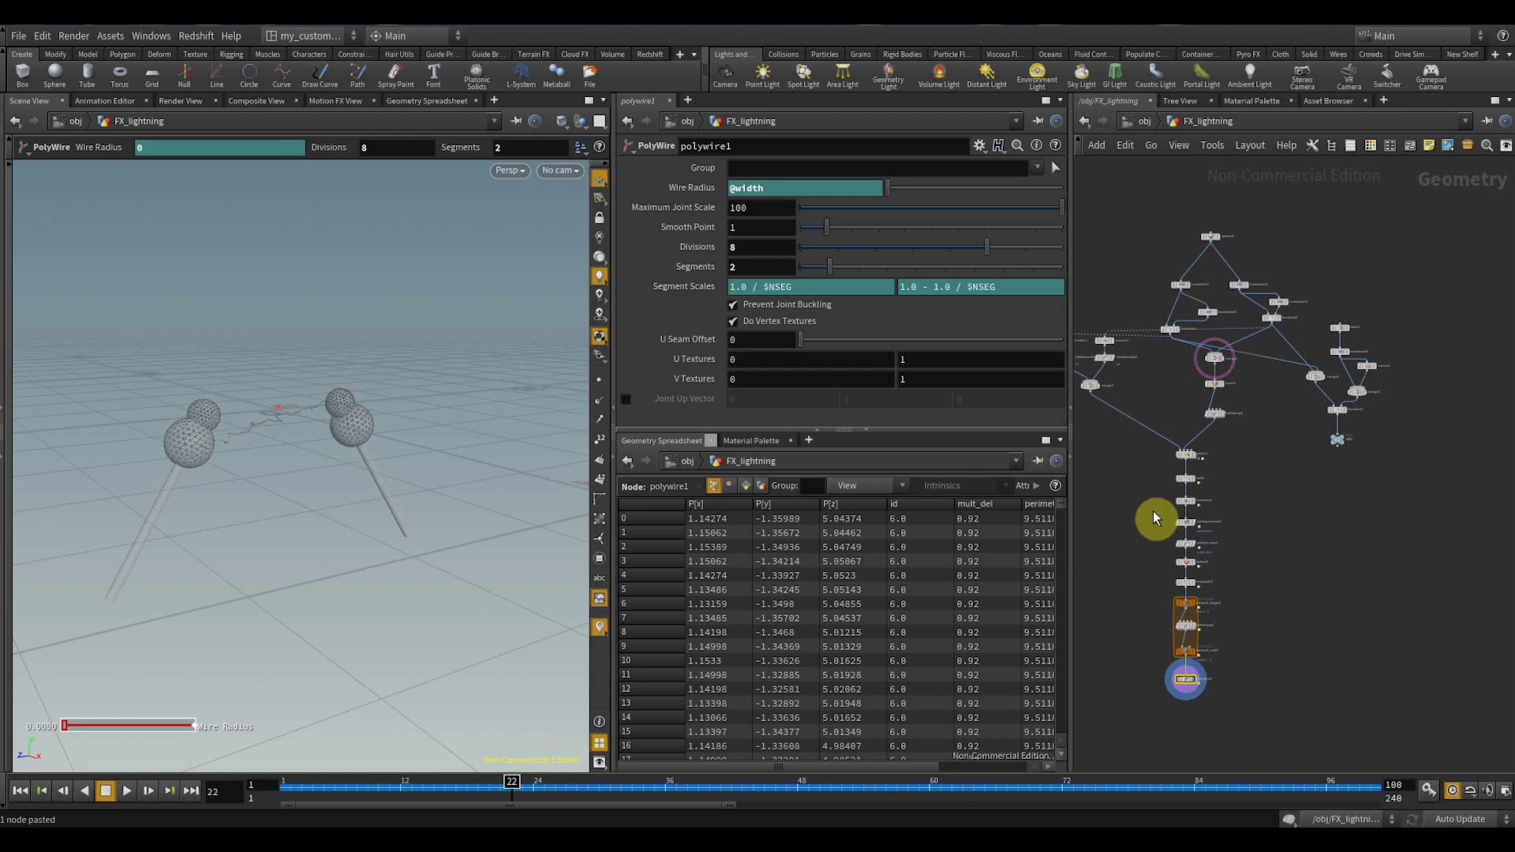
click(1139, 125)
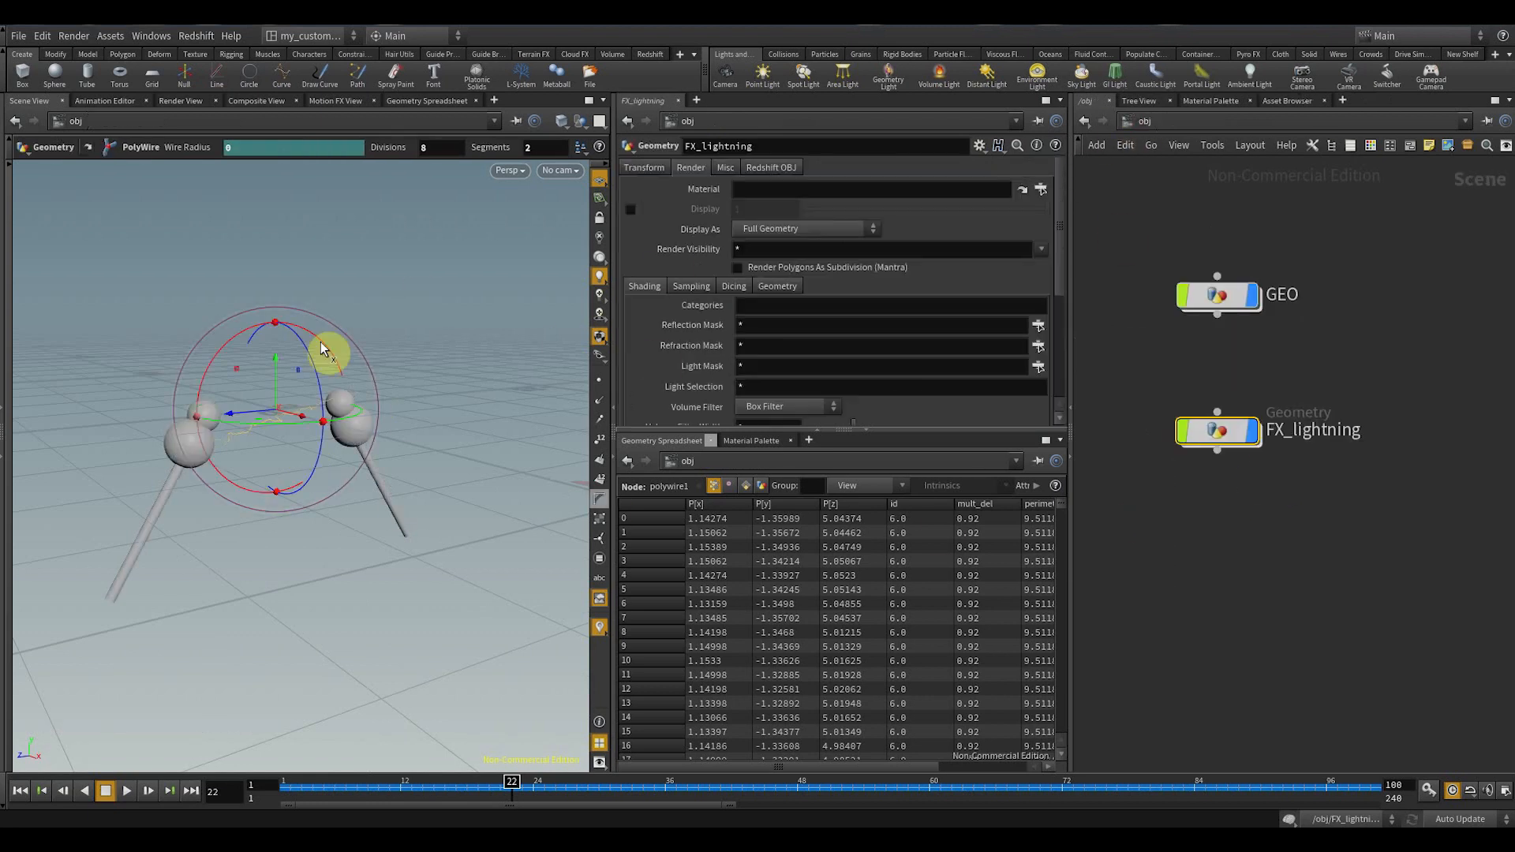
double_click(1218, 432)
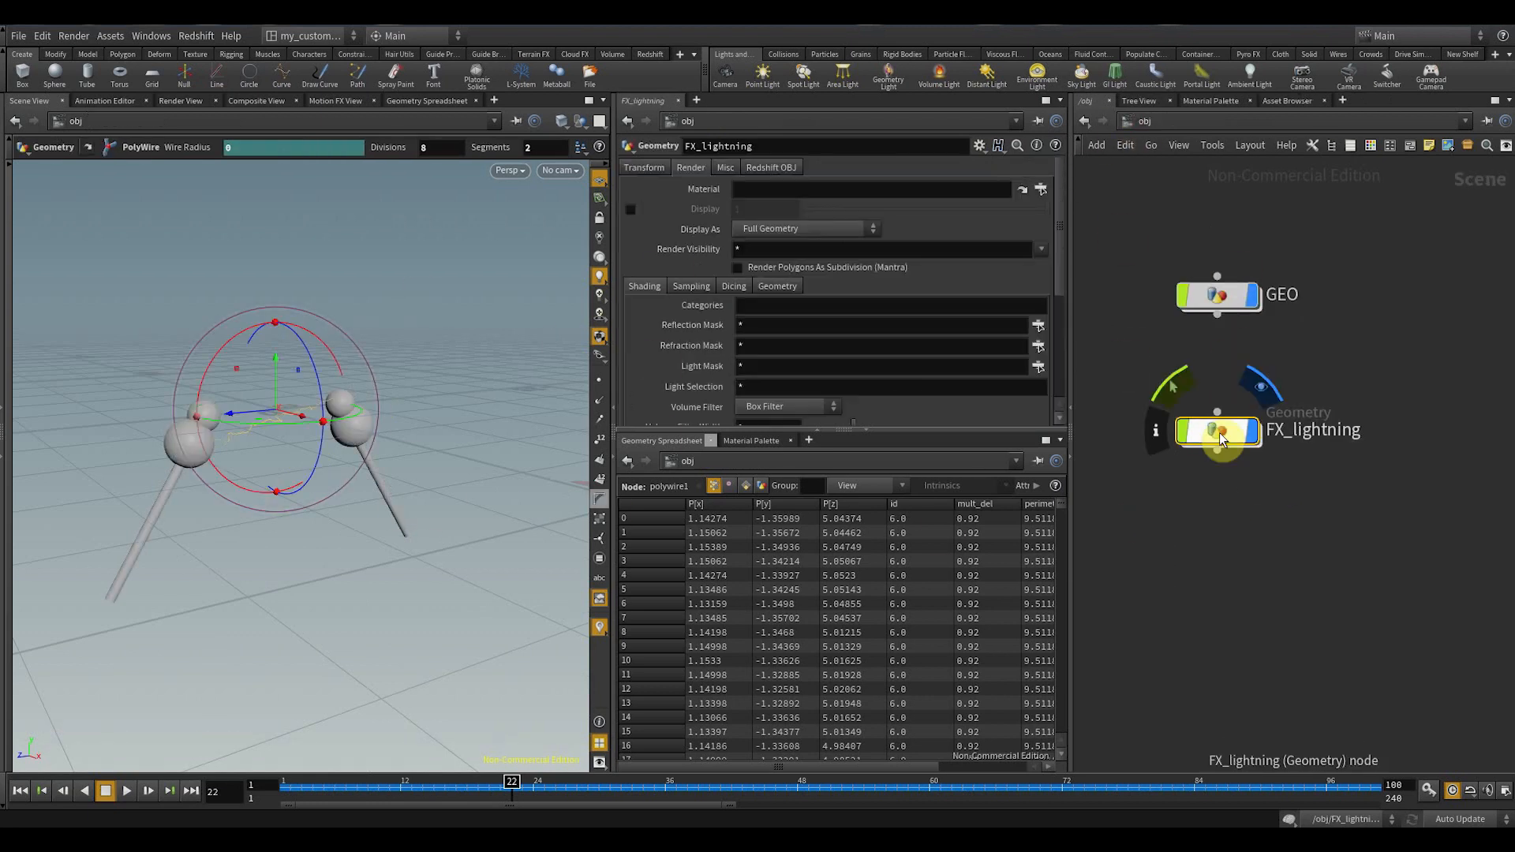
- Show all other objects in the viewport while working inside the FX_lightning network
click(581, 121)
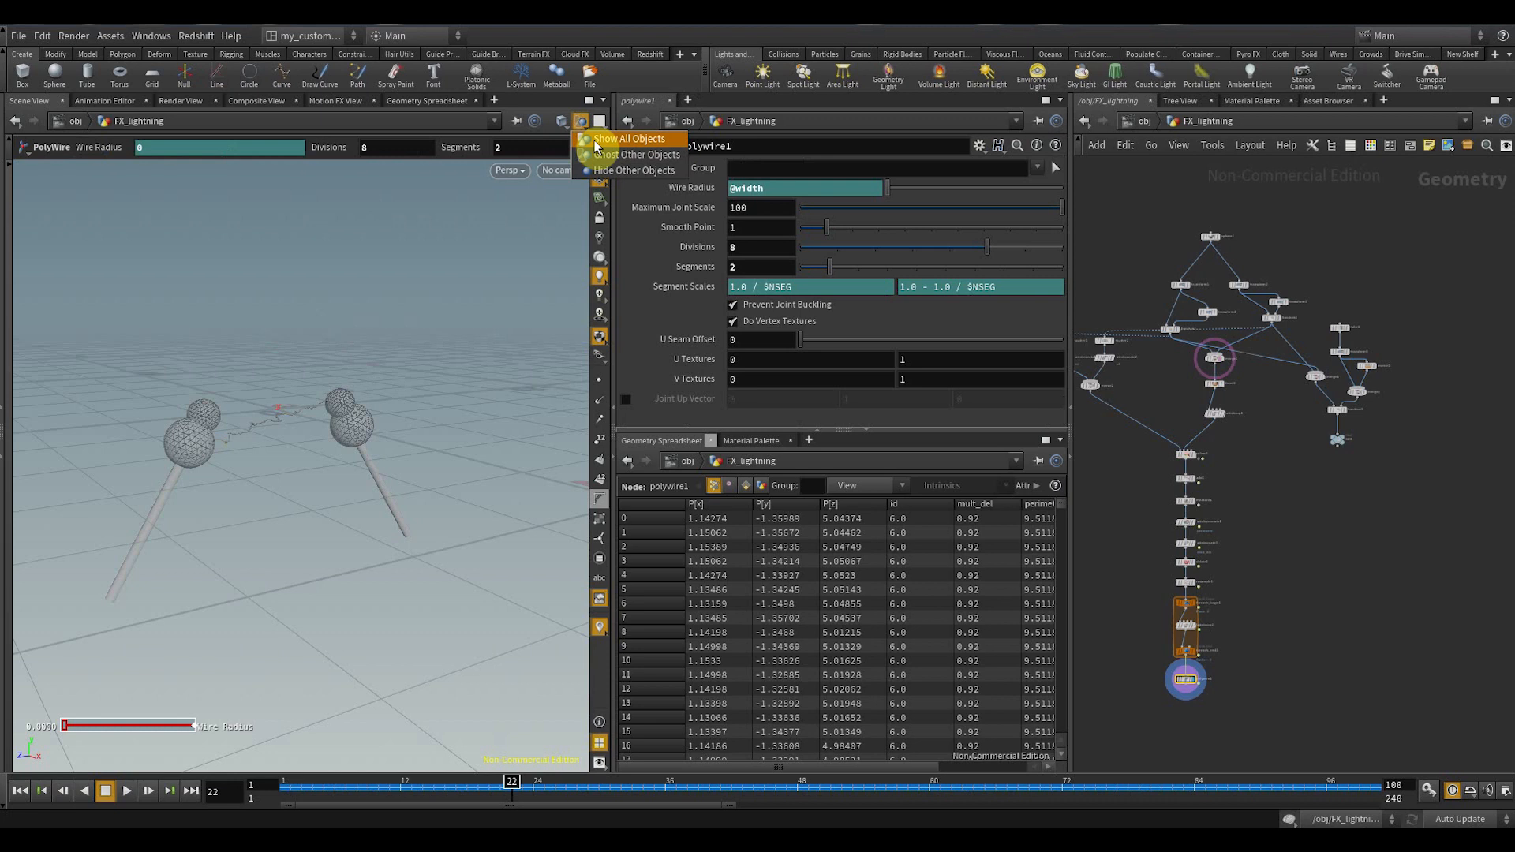
click(651, 146)
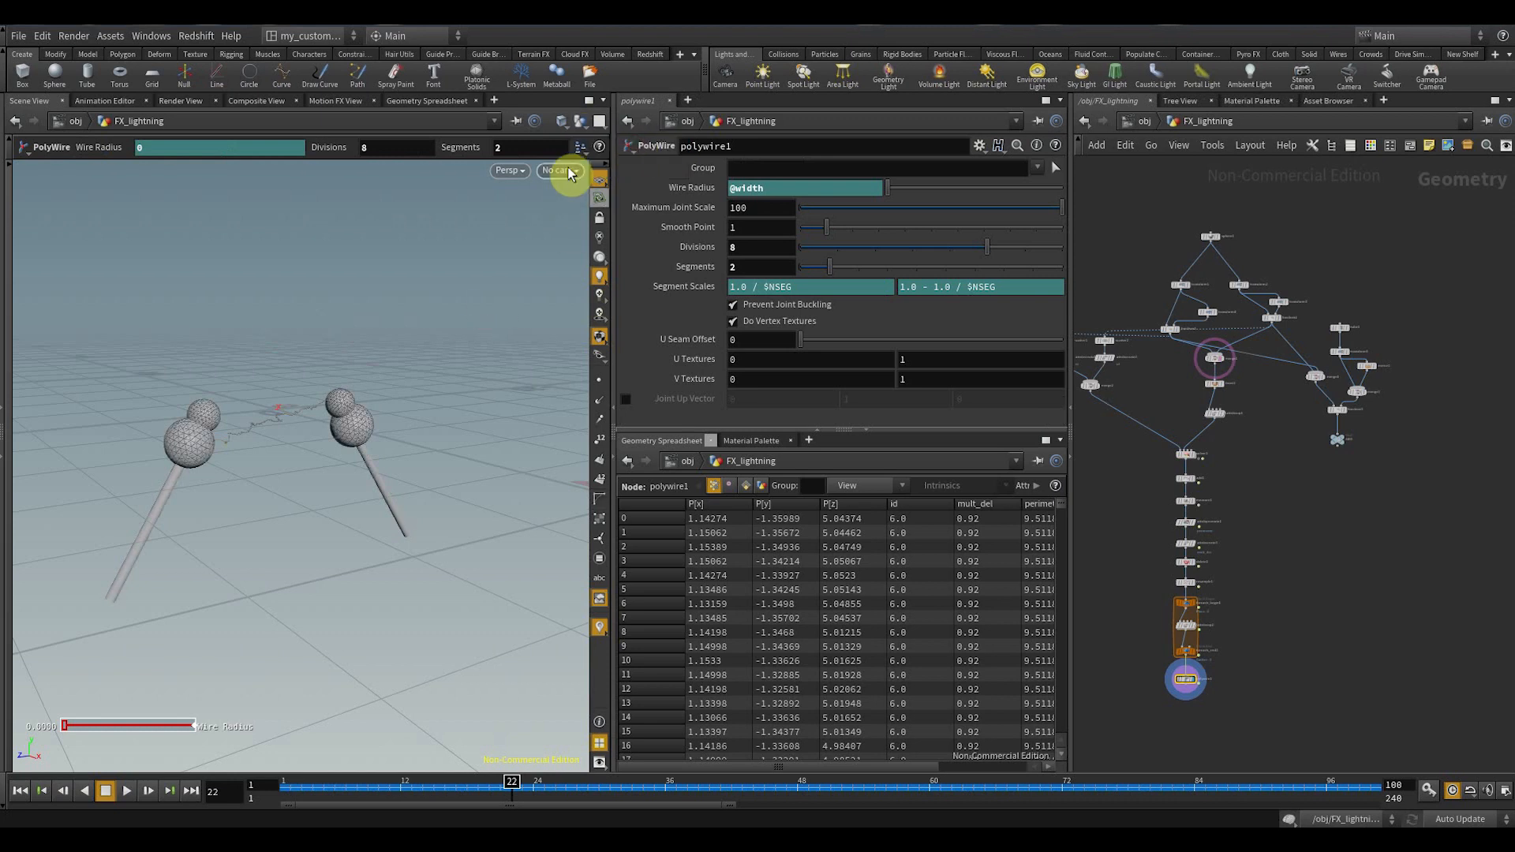
scroll(1229, 368, up, 3)
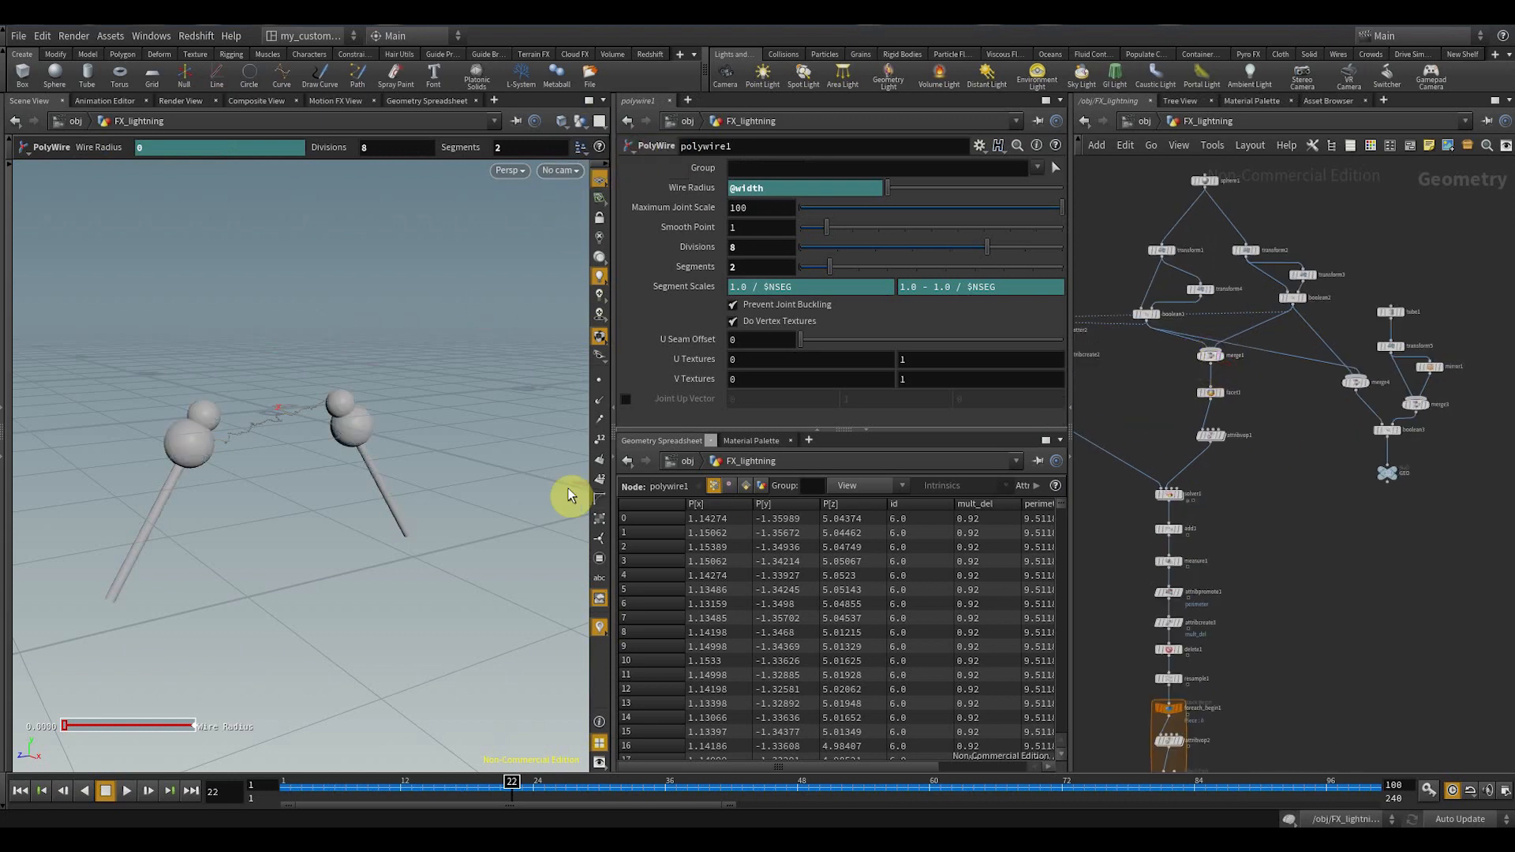
- Frame the two sphere pairs from a closer, higher angle and create a new camera from that view
click(579, 169)
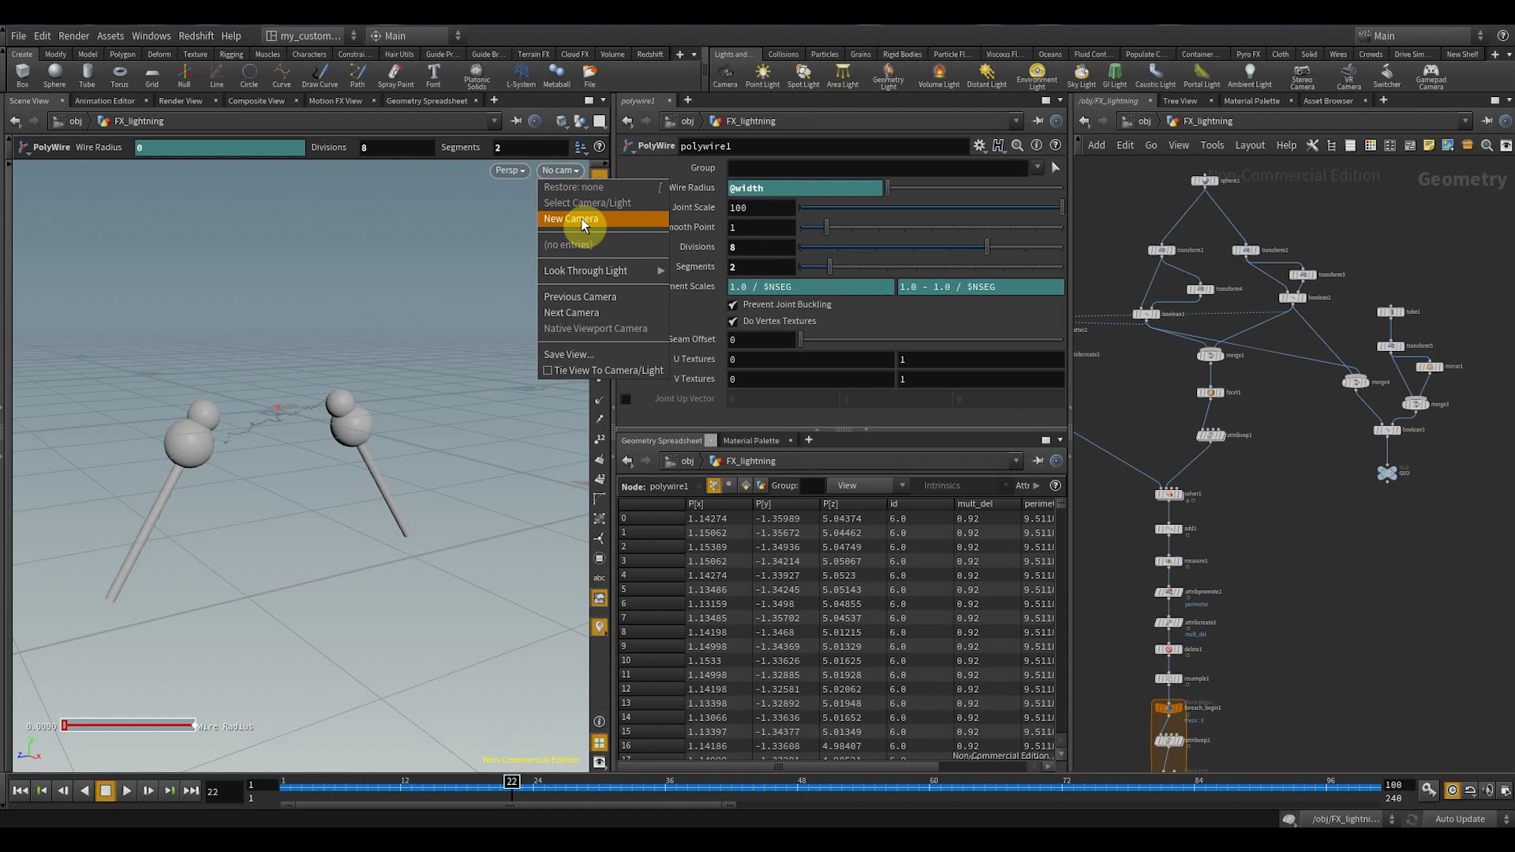
alt+drag(318, 497, 244, 477)
alt+right_drag(244, 477, 387, 450)
mouse_move(387, 449)
alt+mouse_down()
mouse_move(439, 486)
mouse_move(388, 472)
mouse_move(419, 497)
mouse_move(385, 460)
mouse_move(409, 443)
alt+mouse_up()
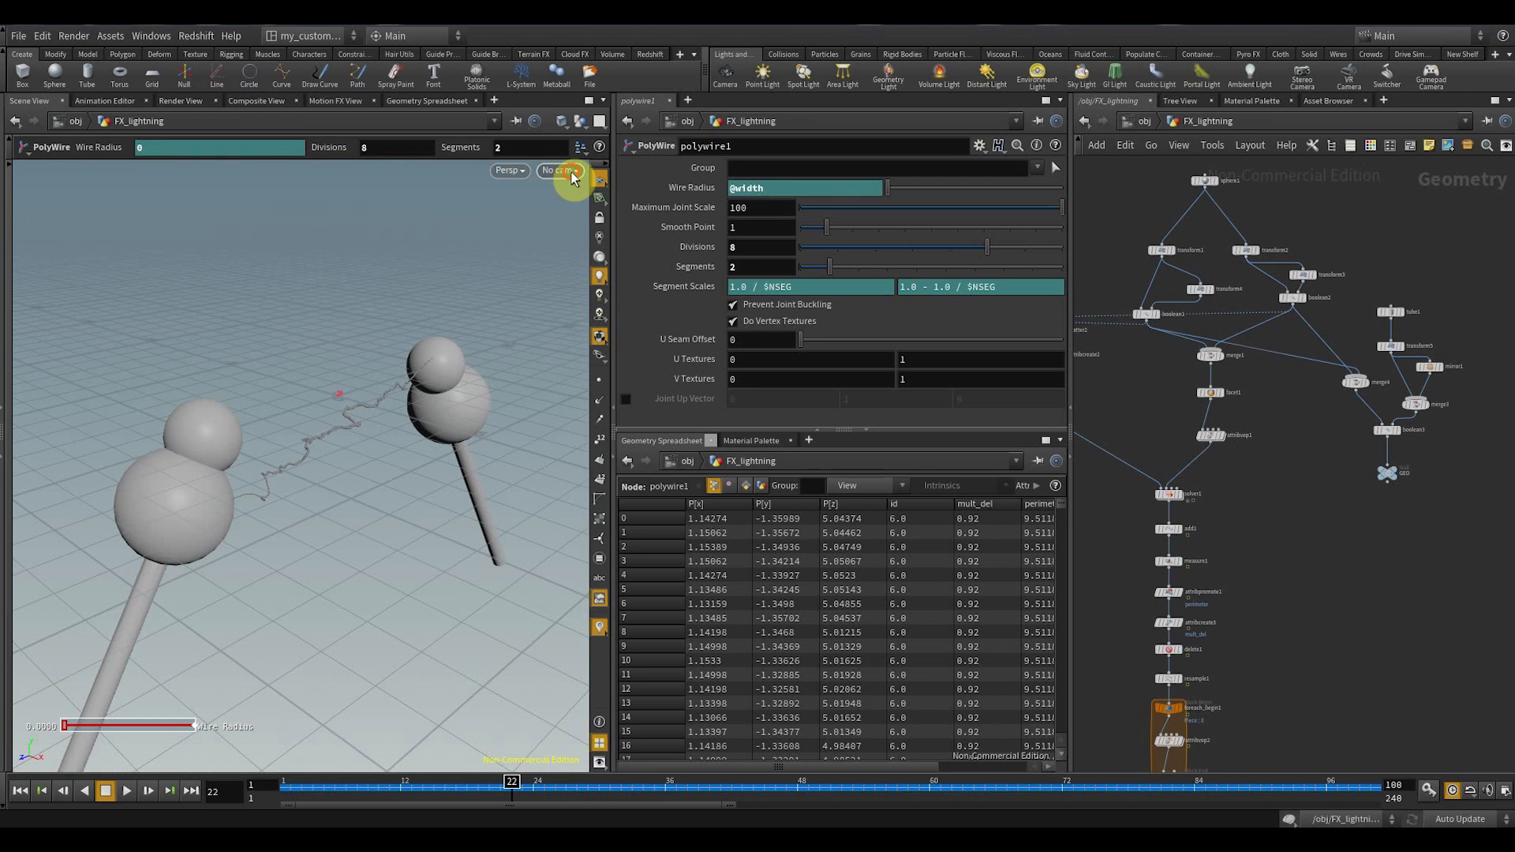
click(574, 174)
click(617, 220)
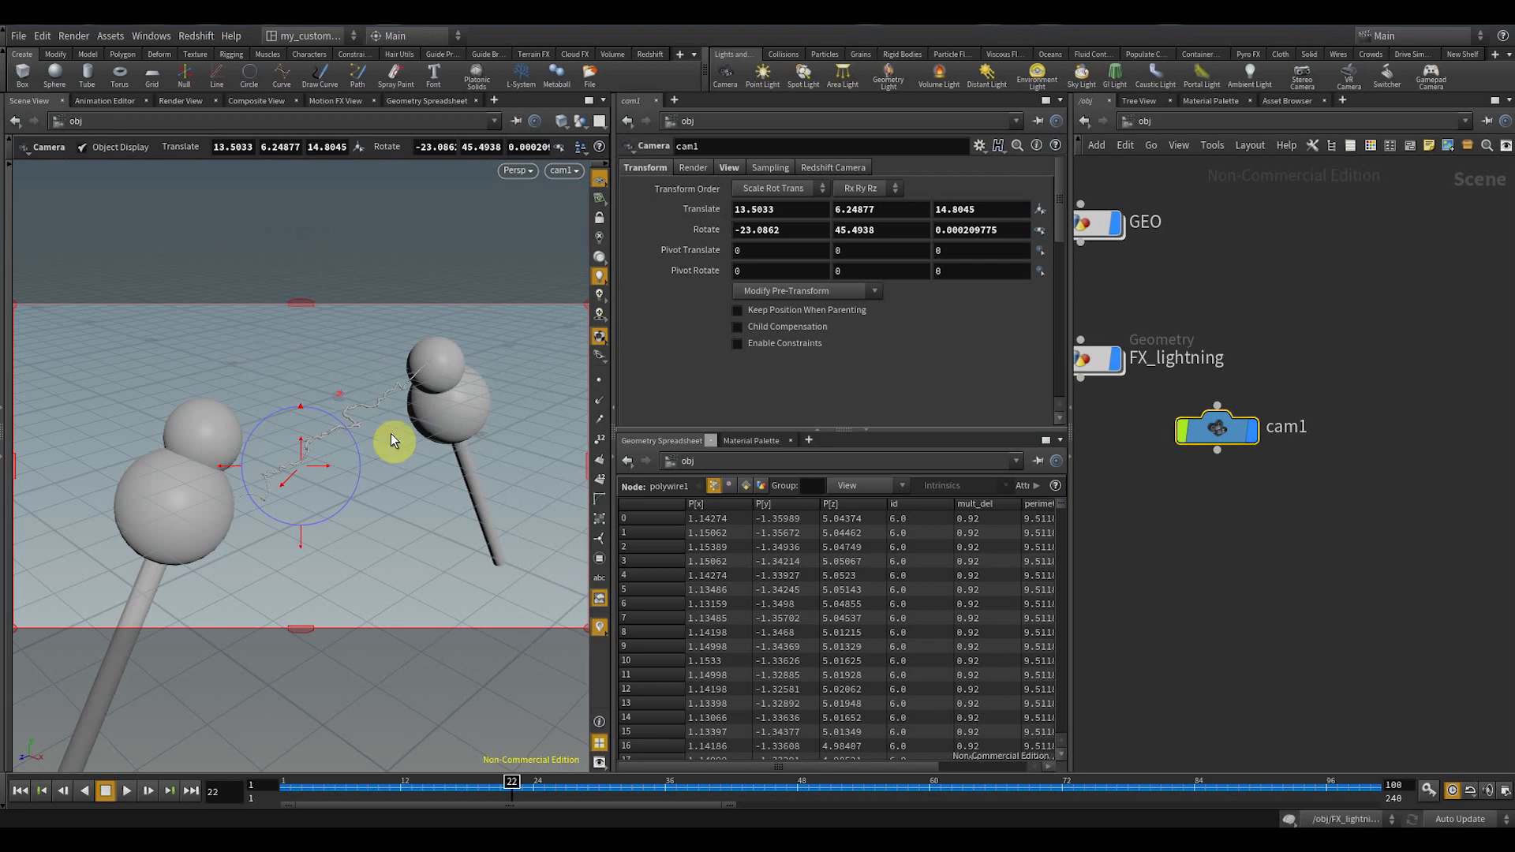
- Lock cam1 to the view, reframe it to translate 15.2725, 7.8851, 16.3876 and rotate -25.0615, 45, and unlock it
click(599, 219)
key(Escape)
mouse_move(378, 464)
mouse_down()
mouse_move(349, 443)
mouse_move(400, 433)
mouse_move(406, 457)
mouse_move(392, 446)
mouse_up()
key(Return)
click(601, 218)
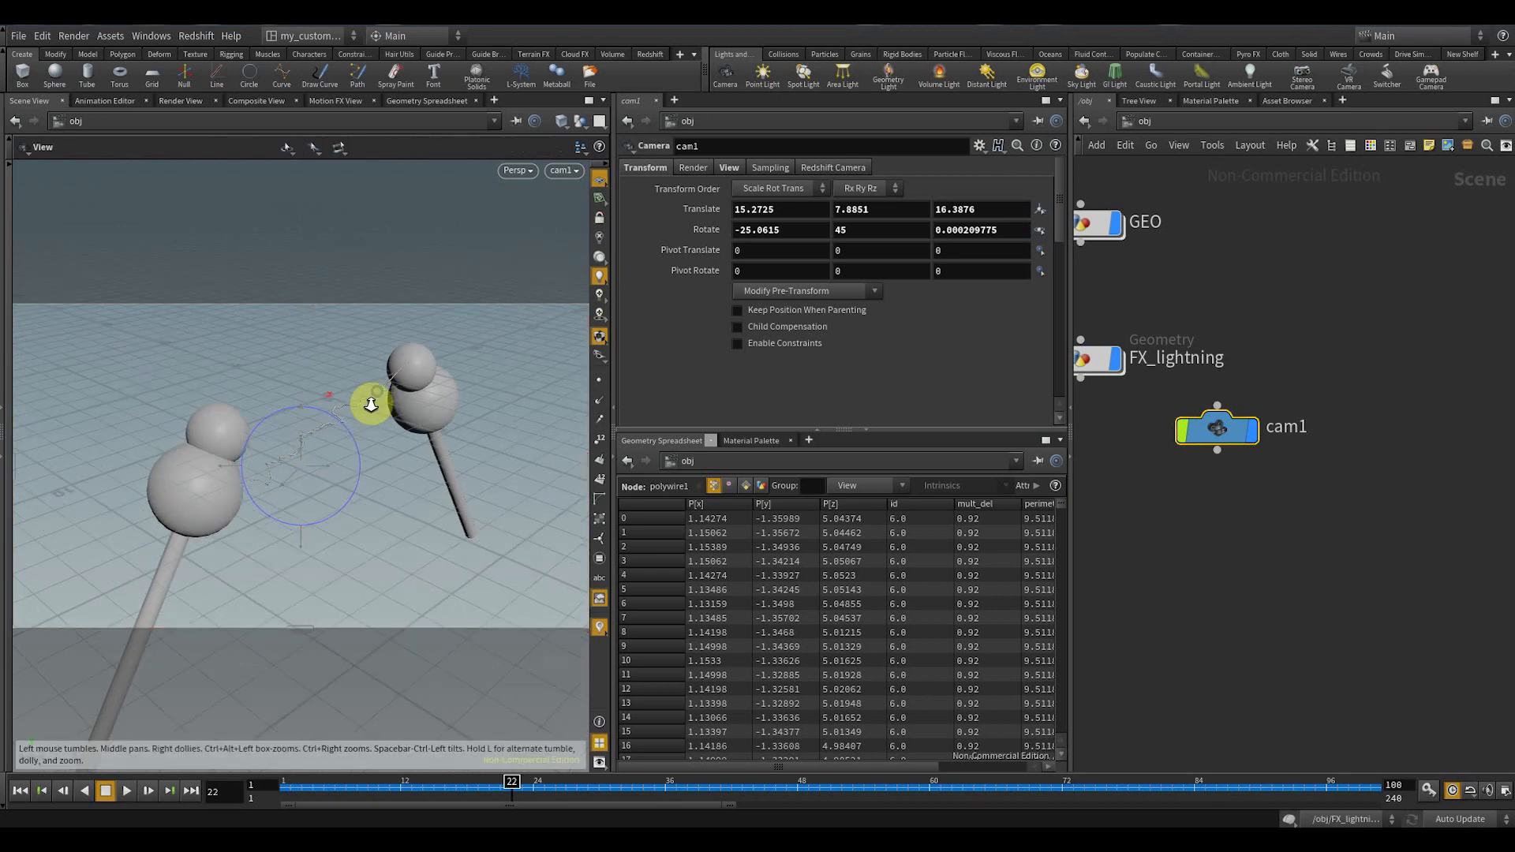
- Orbit the view away from cam1 and look through cam1 again
scroll(365, 397, down, 1)
alt+drag(232, 430, 254, 434)
click(558, 172)
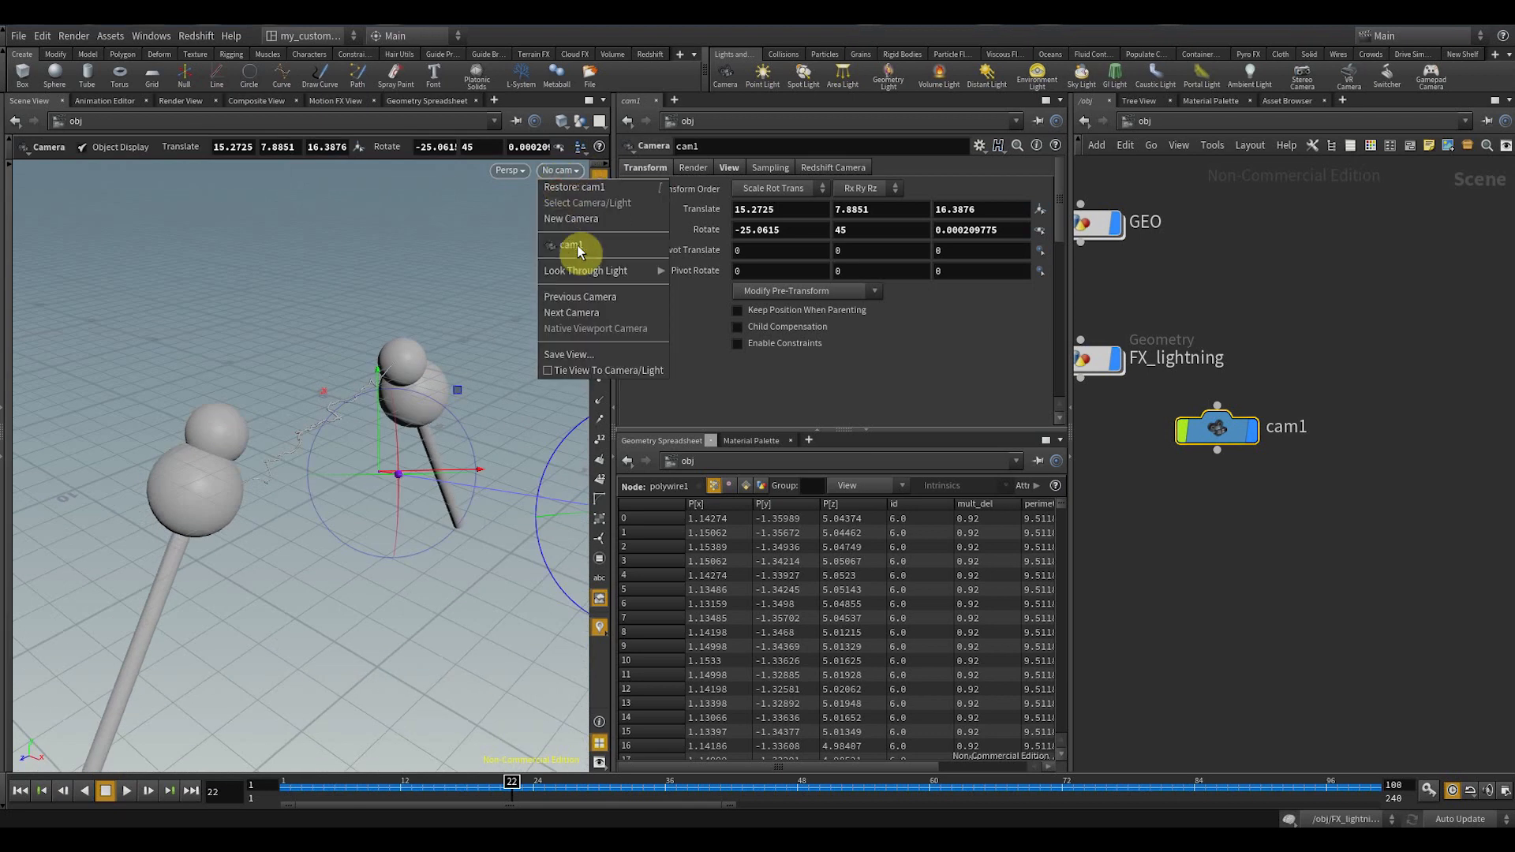
click(614, 245)
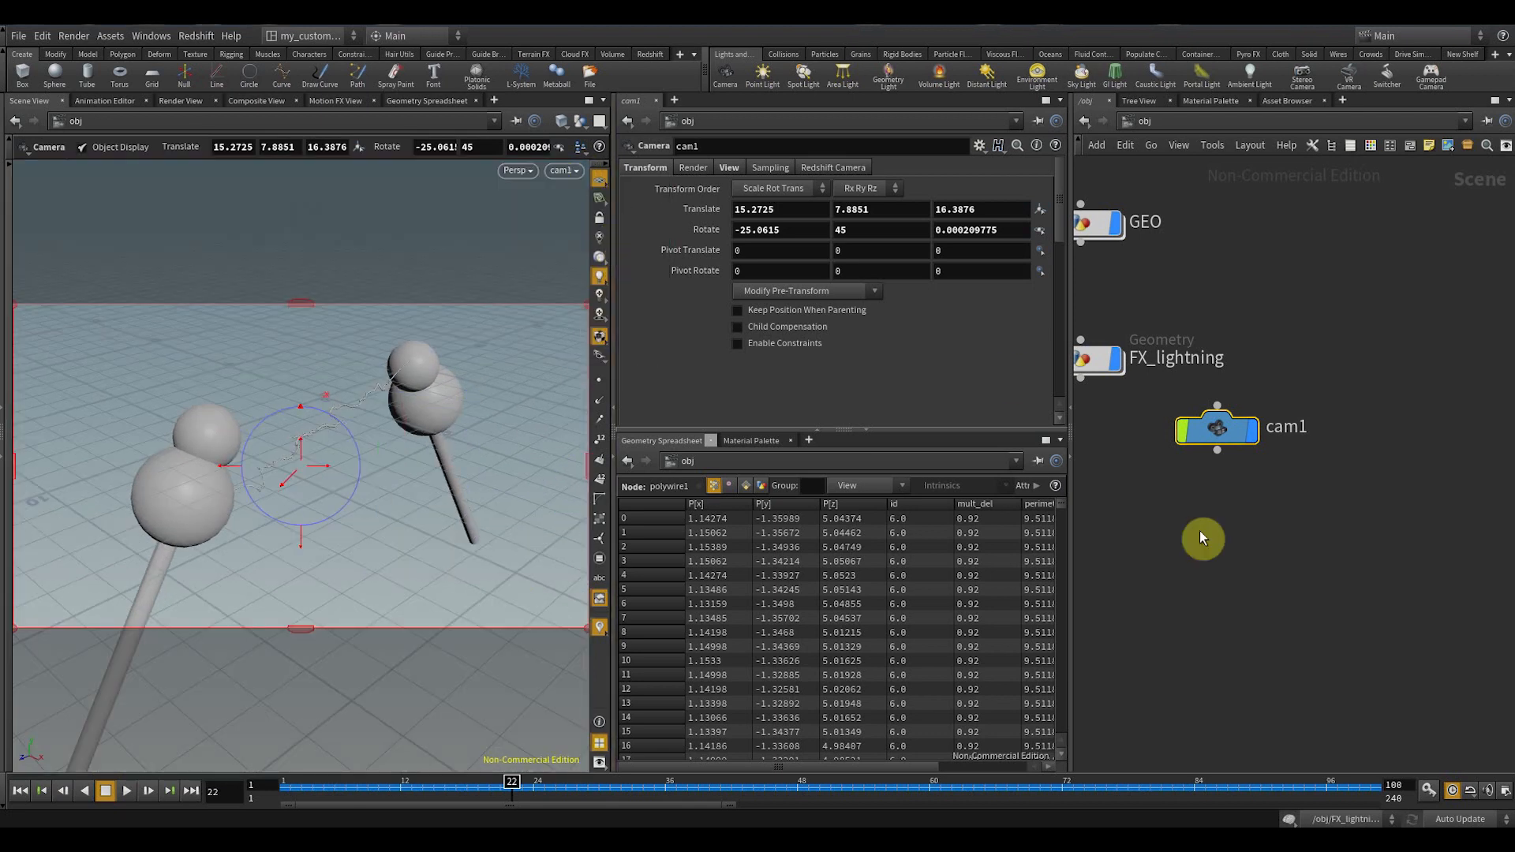
- Place the cam1 node beside FX_lightning in the object network
scroll(1317, 544, down, 3)
drag(1306, 490, 1387, 455)
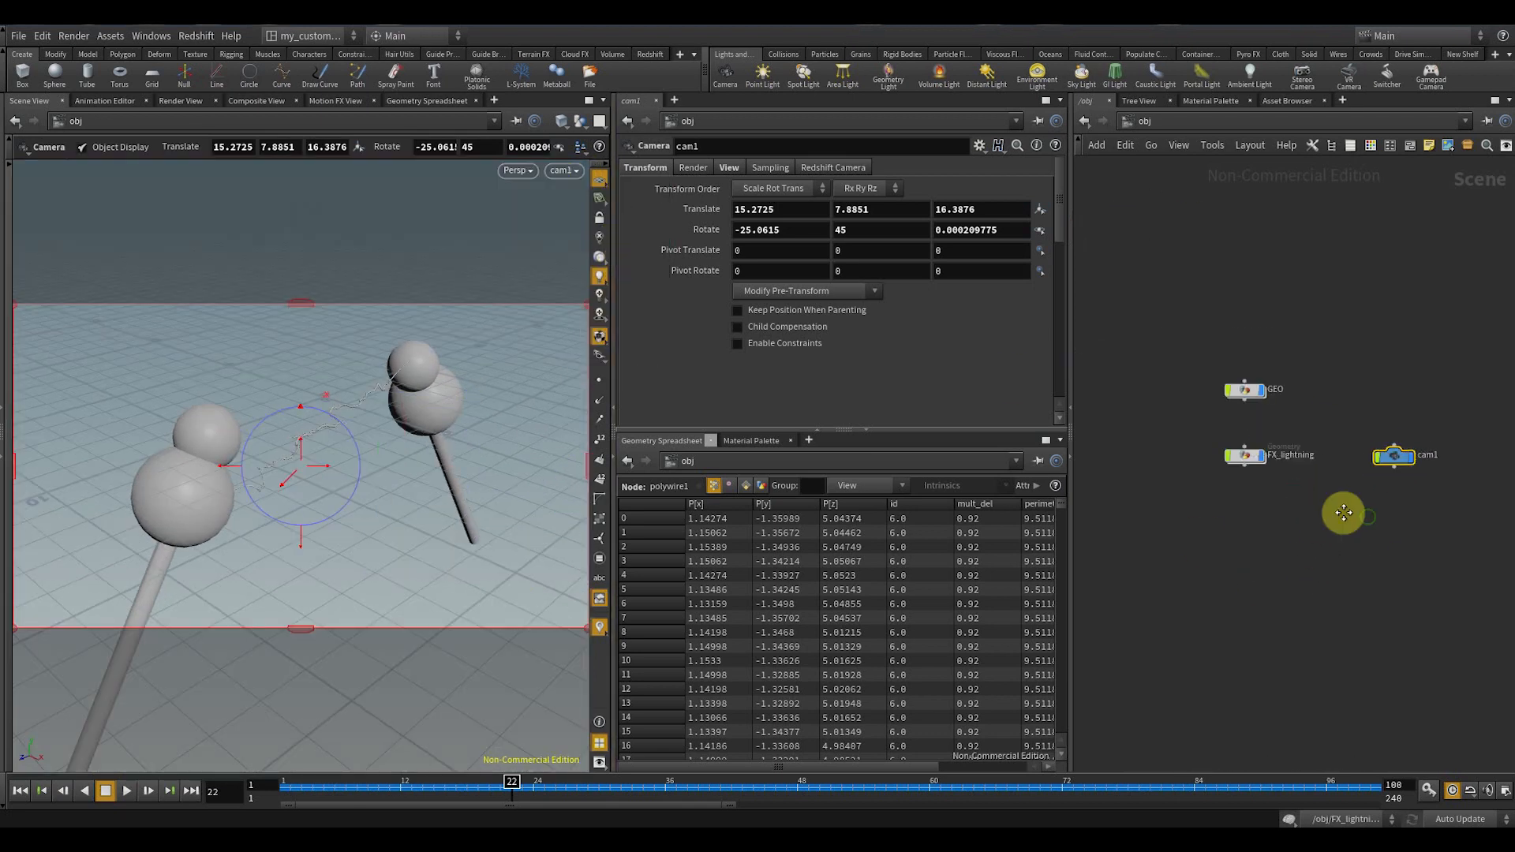
scroll(1344, 505, up, 2)
middle_drag(1344, 505, 1294, 486)
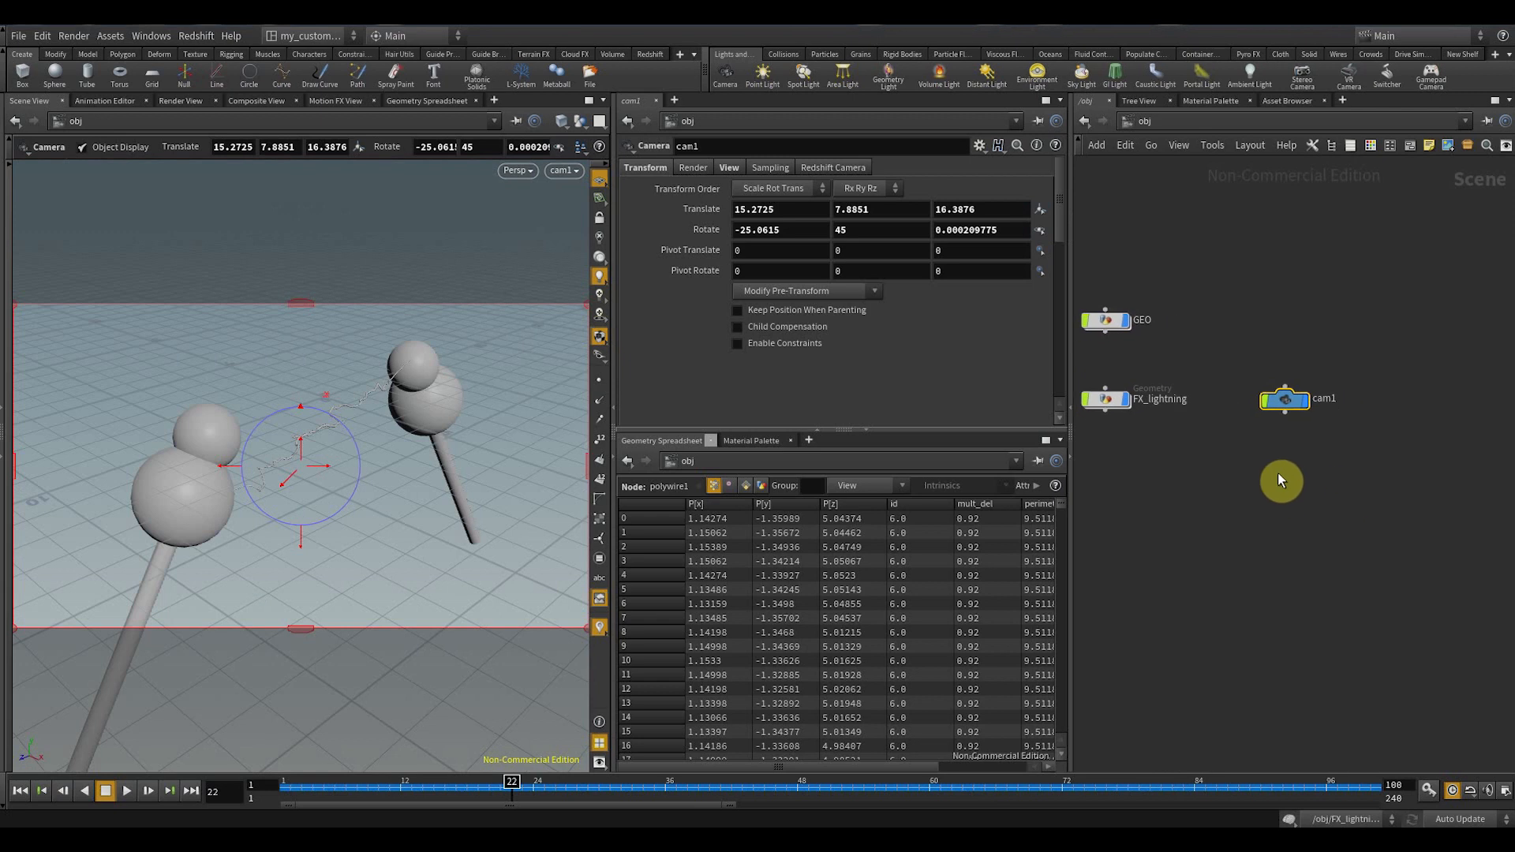
- Add a ROP Network below cam1 and rename it render
key(Tab)
text(rop)
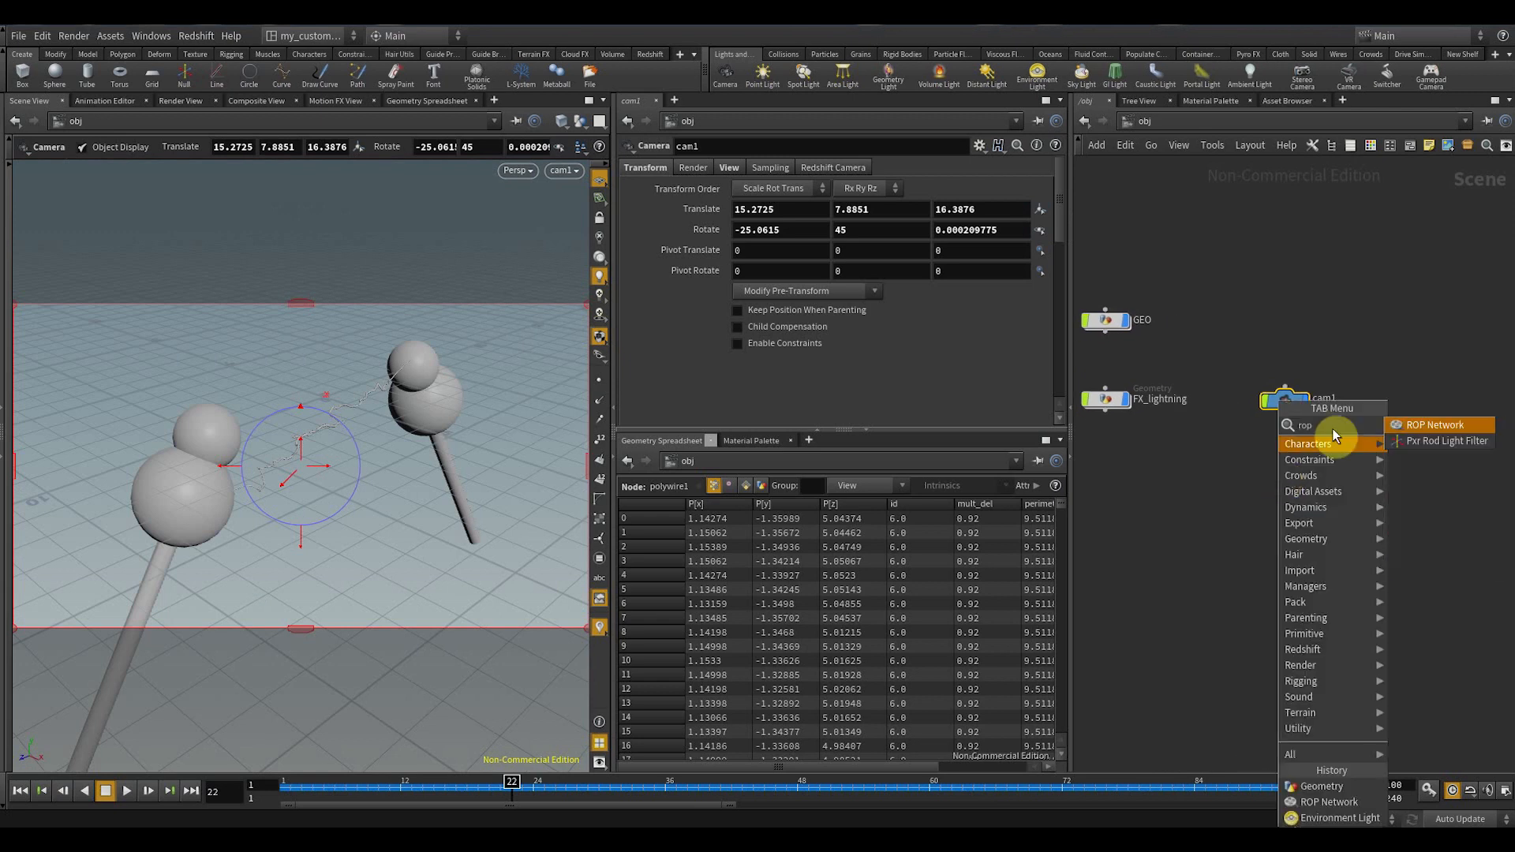
click(1434, 427)
scroll(1316, 499, up, 2)
click(1264, 441)
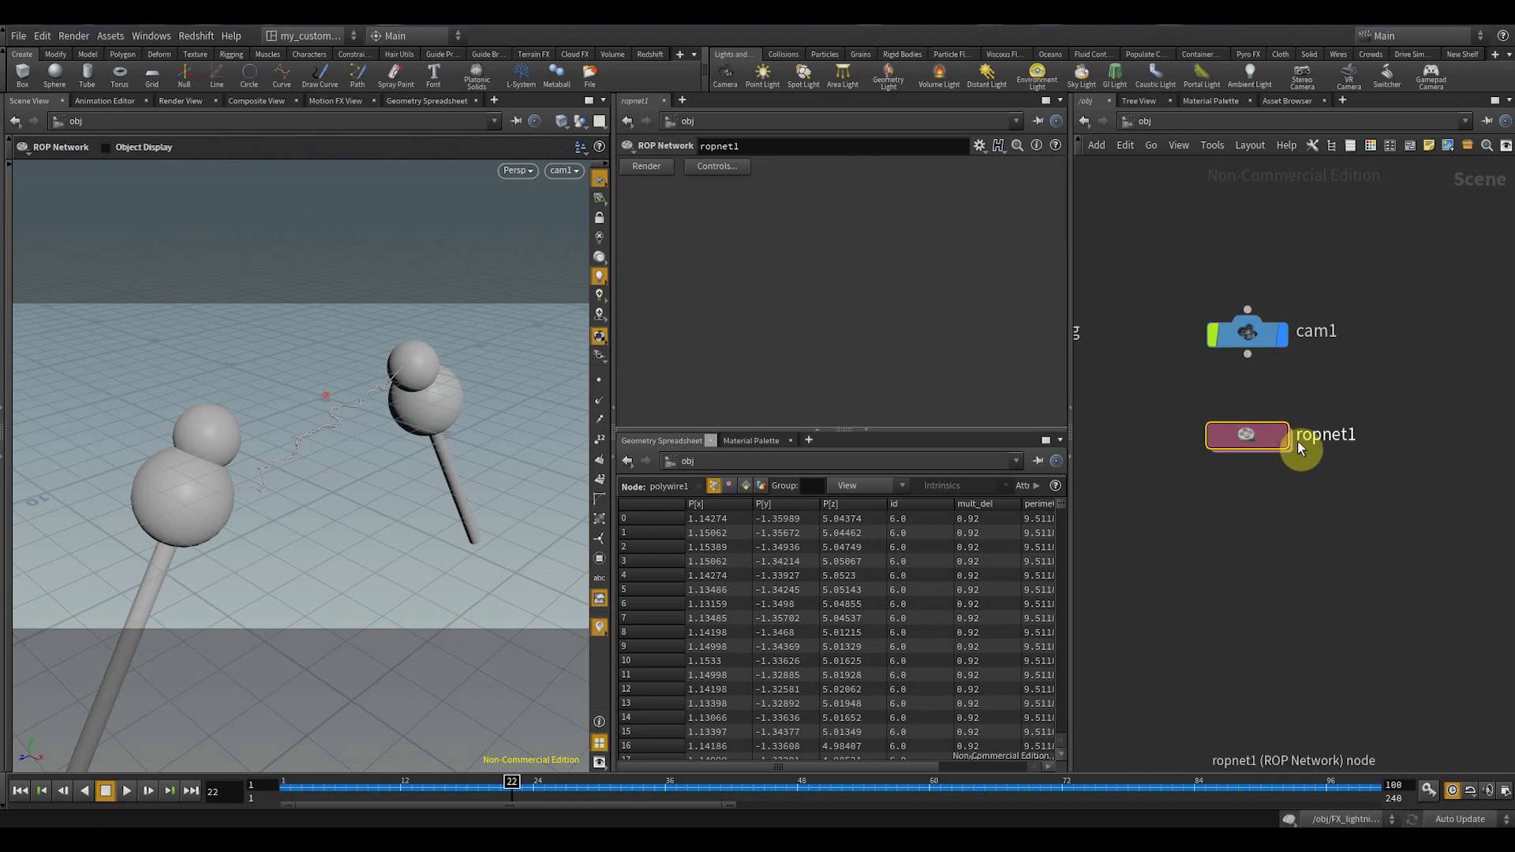
double_click(1299, 441)
text(render)
key(Return)
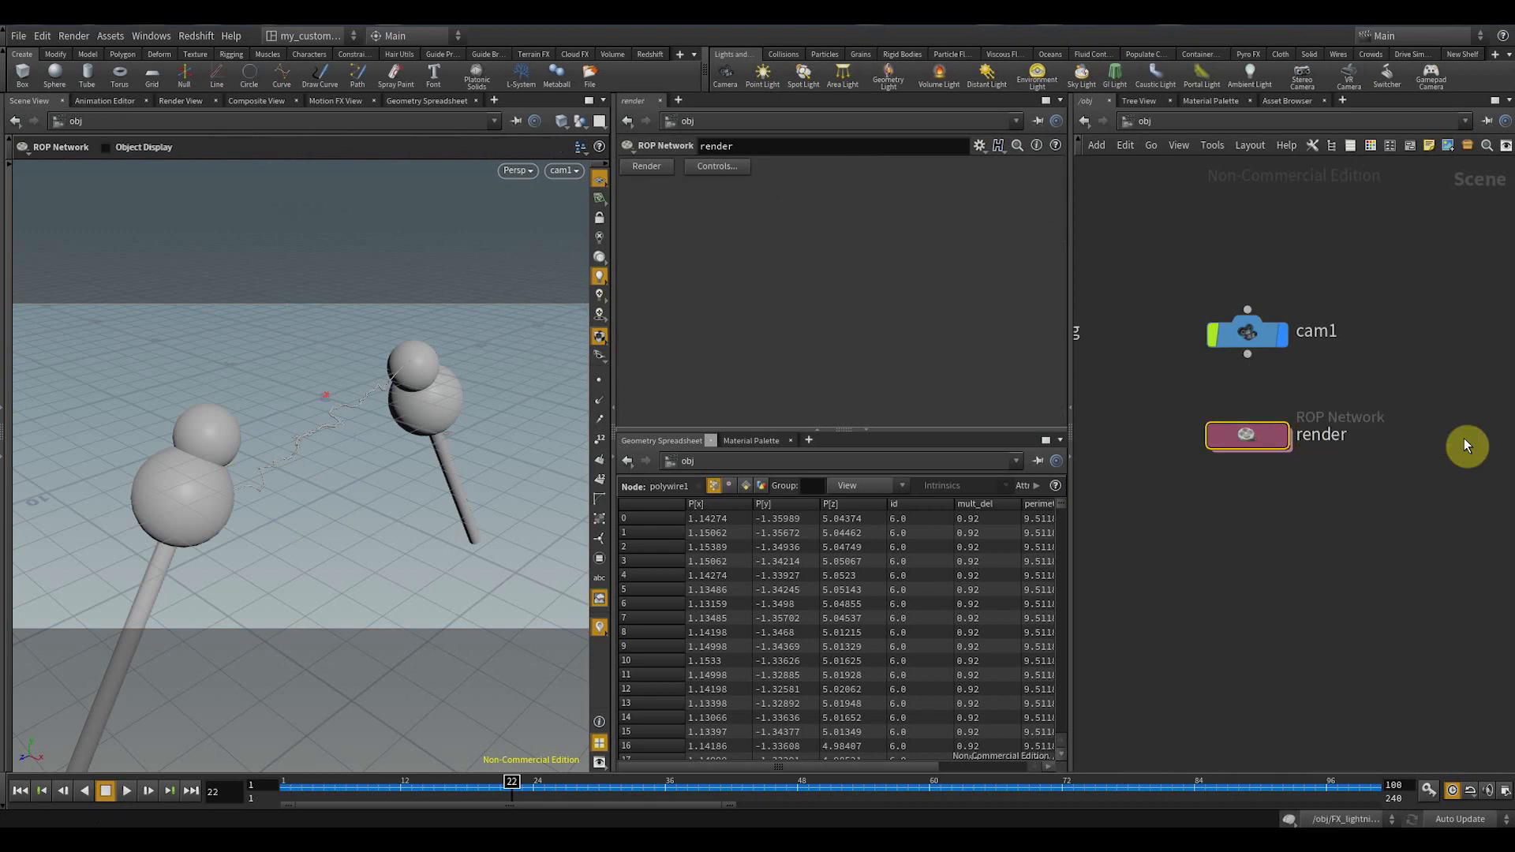
- Go inside the render network and add a Mantra node
double_click(1247, 438)
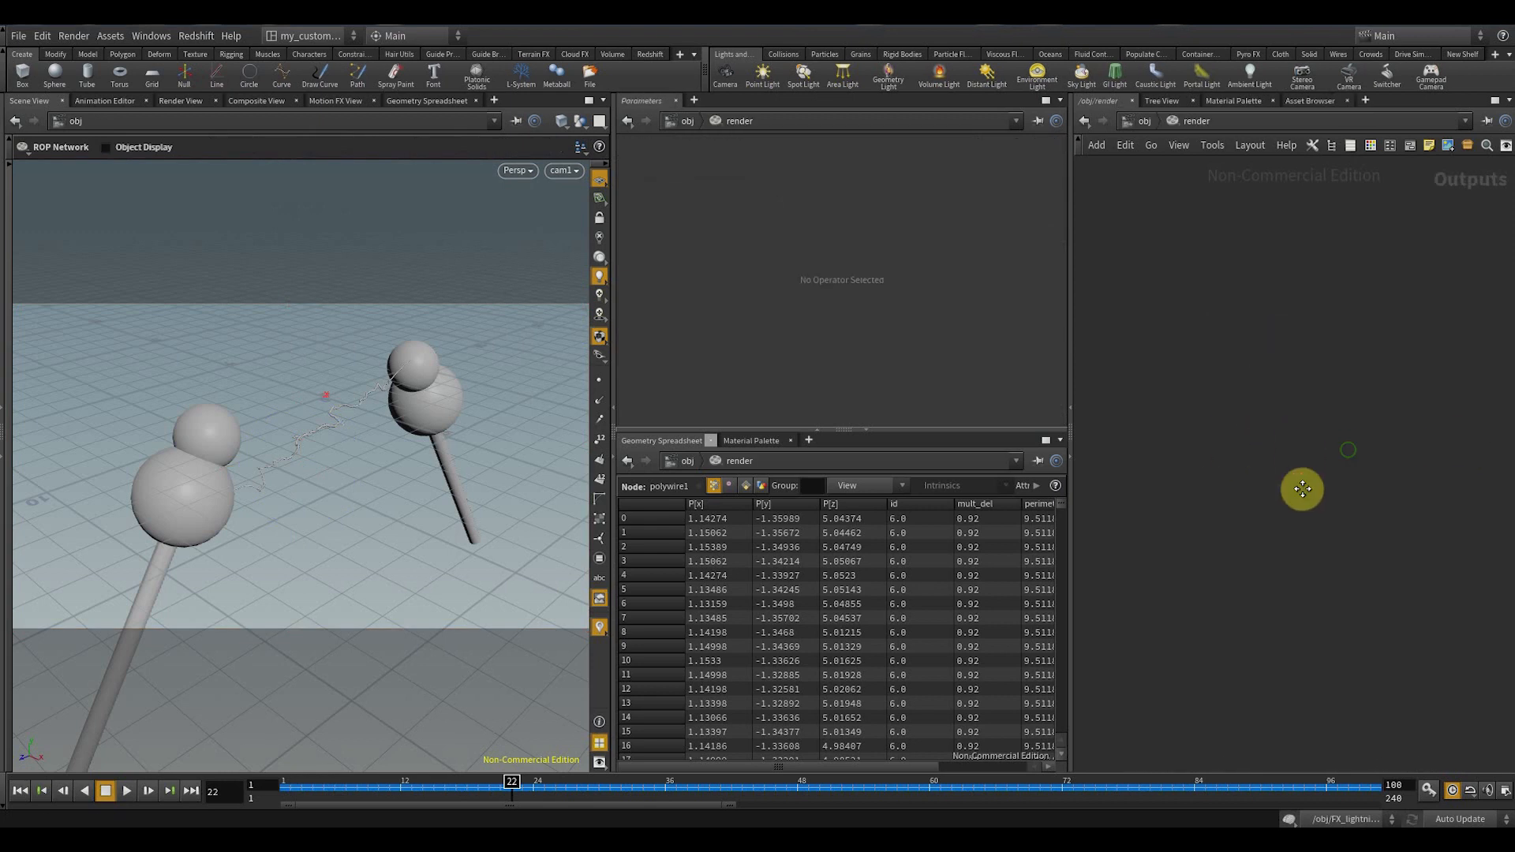
key(Tab)
text(mant)
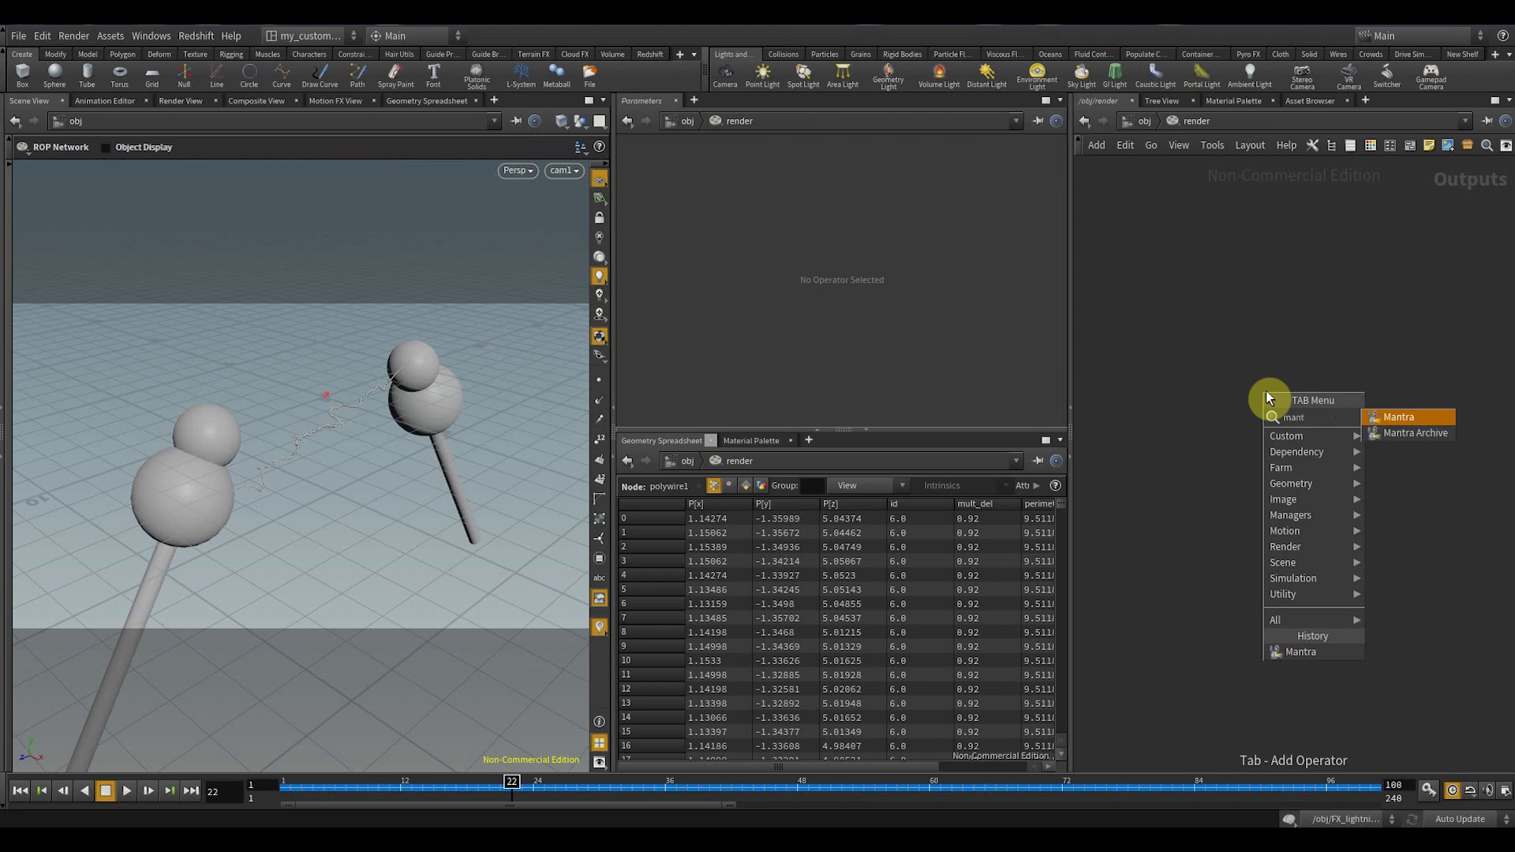
key(Return)
click(1282, 439)
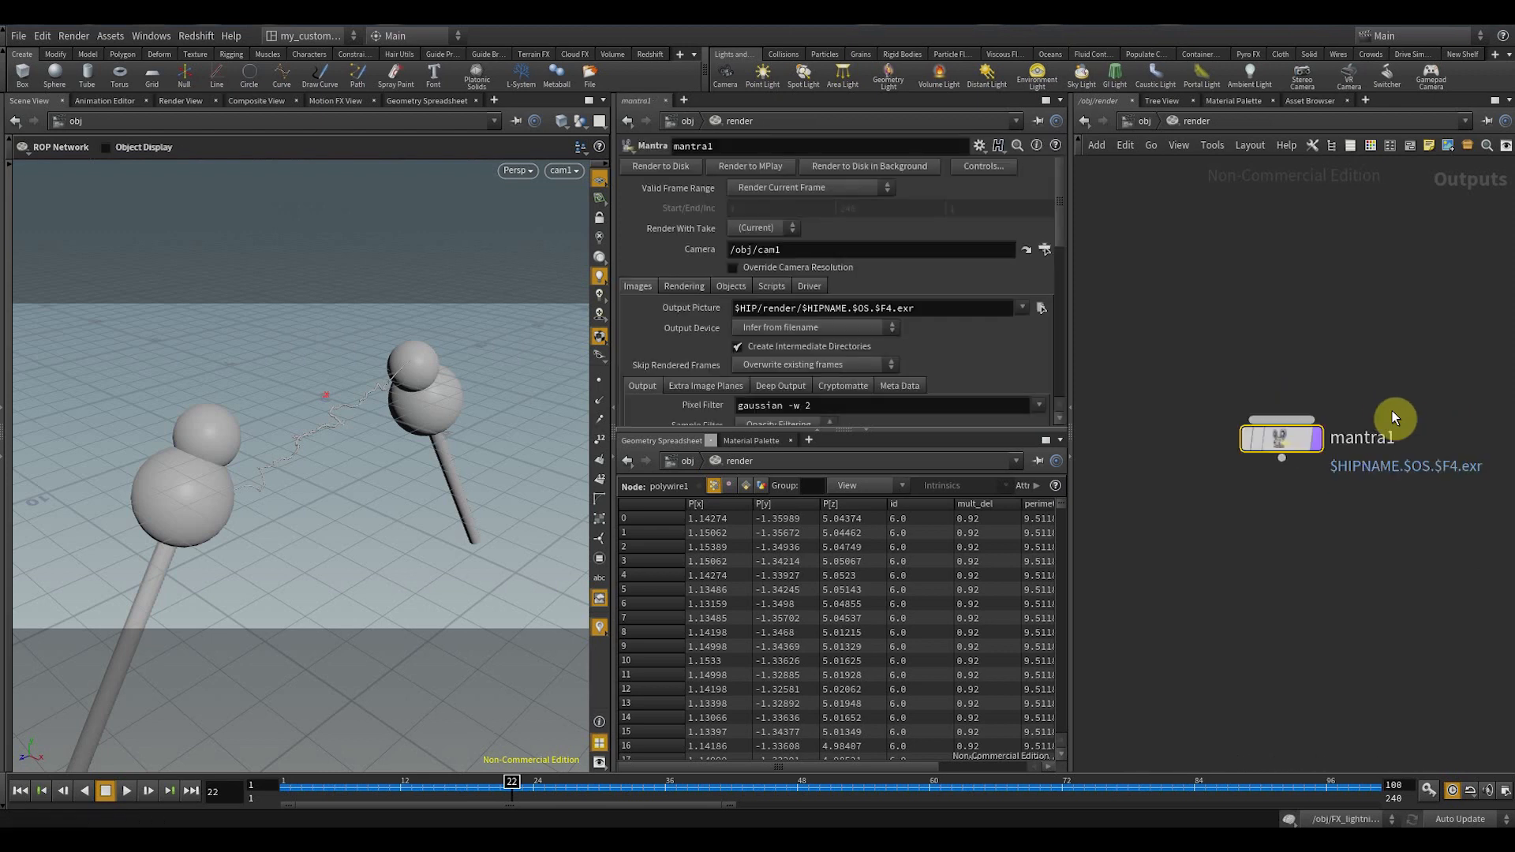
- Check the camera assigned to the Mantra node and cam1's resolution, and return to the render network
click(818, 253)
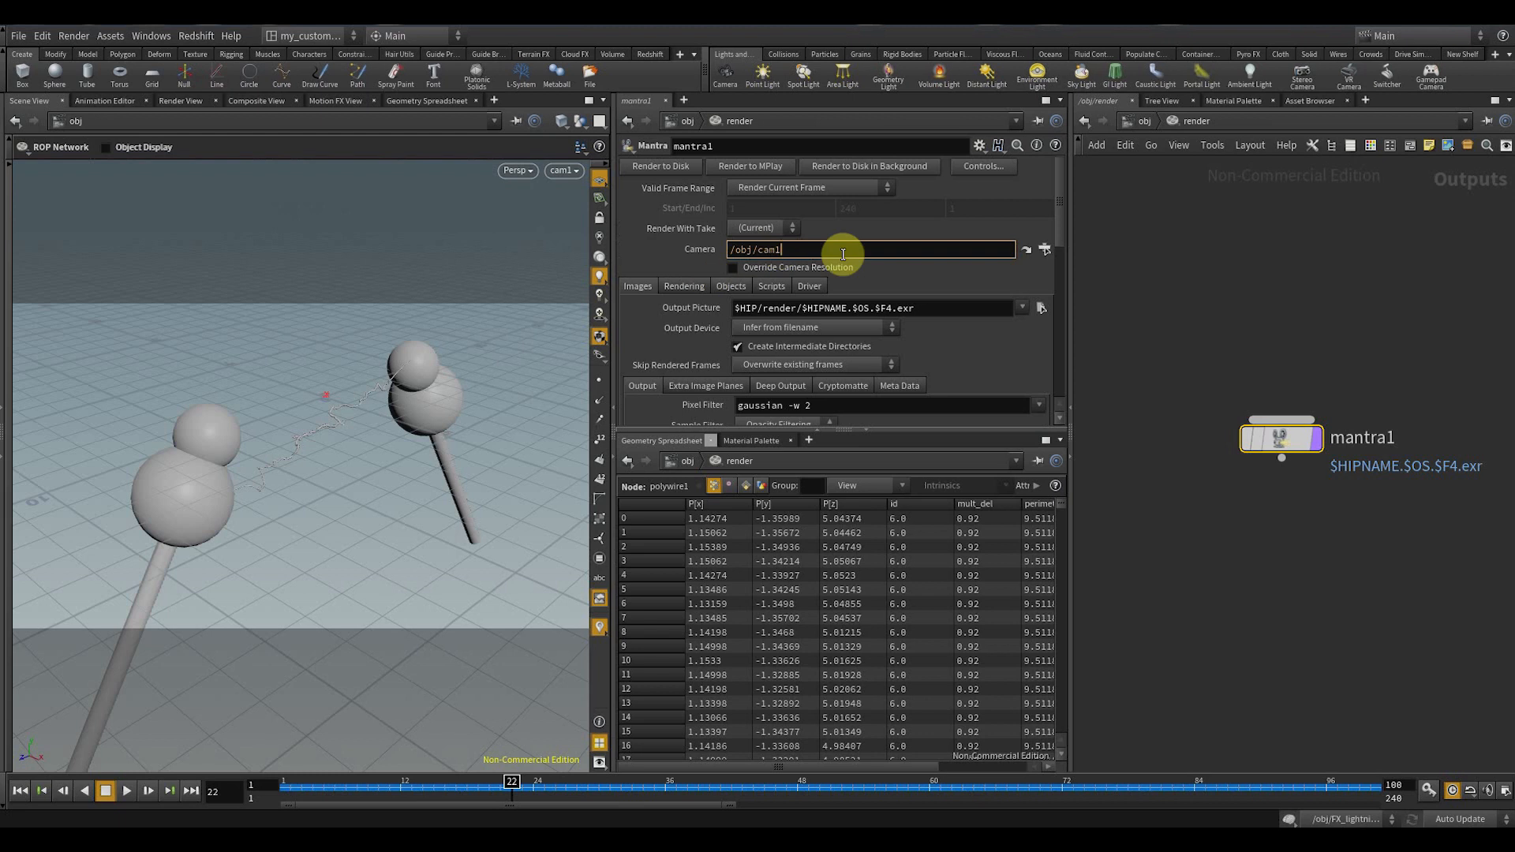
click(1020, 251)
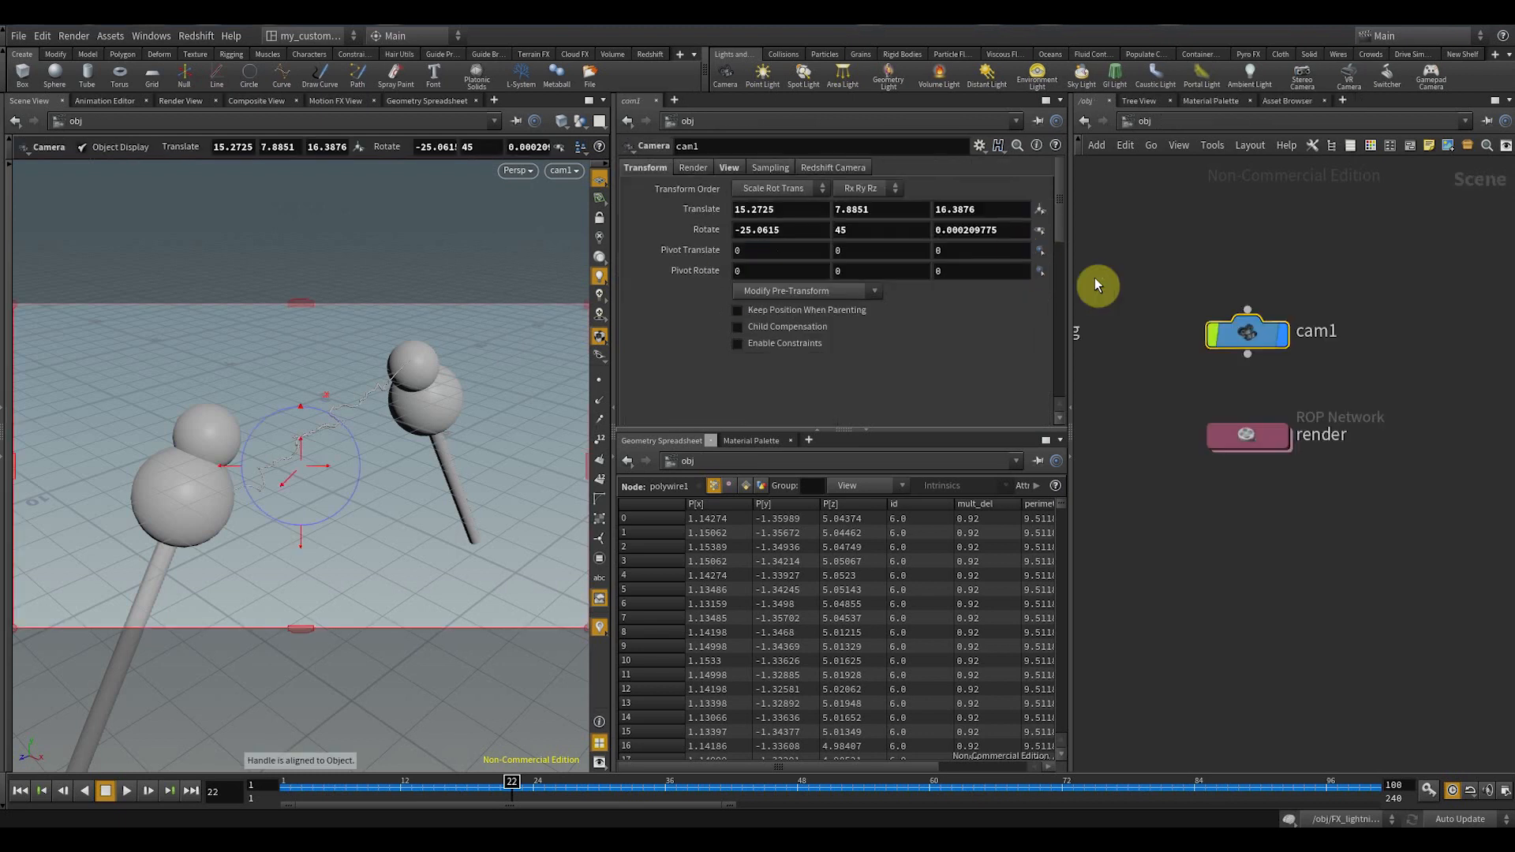
click(734, 168)
click(799, 207)
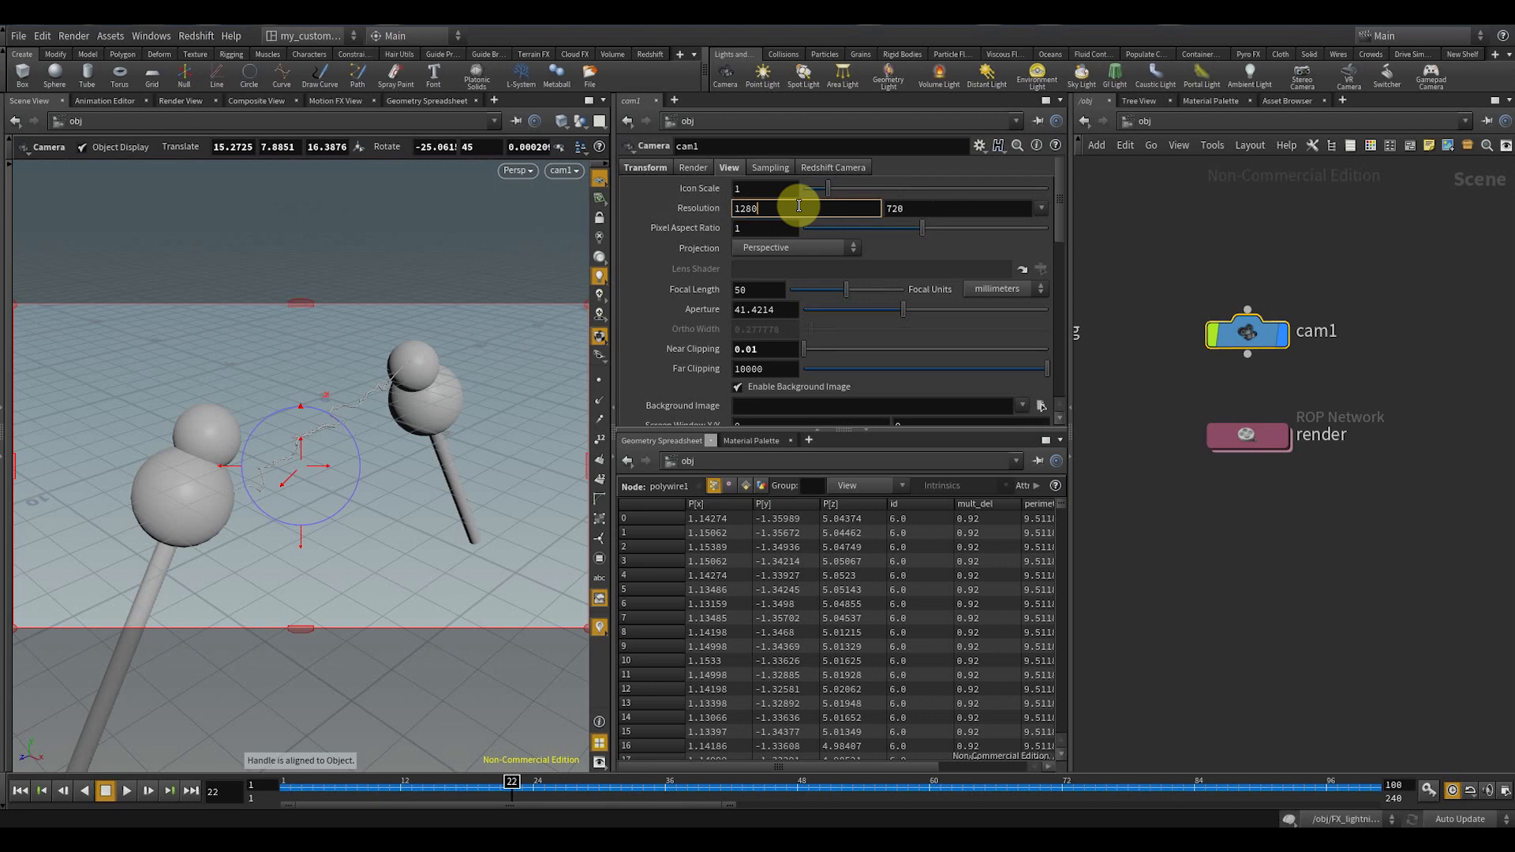
click(918, 208)
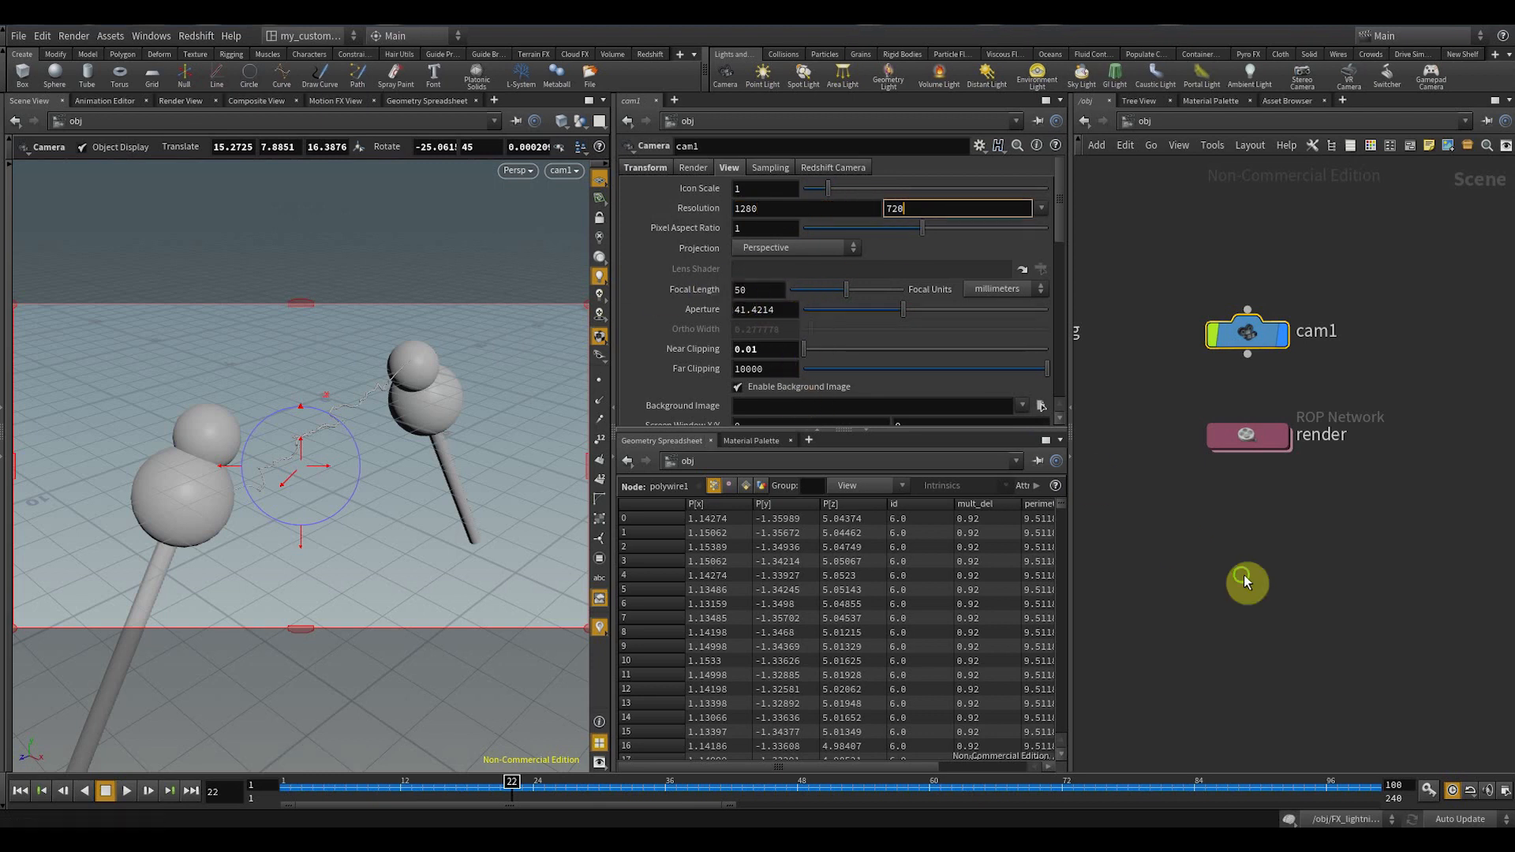
key(h)
double_click(1255, 430)
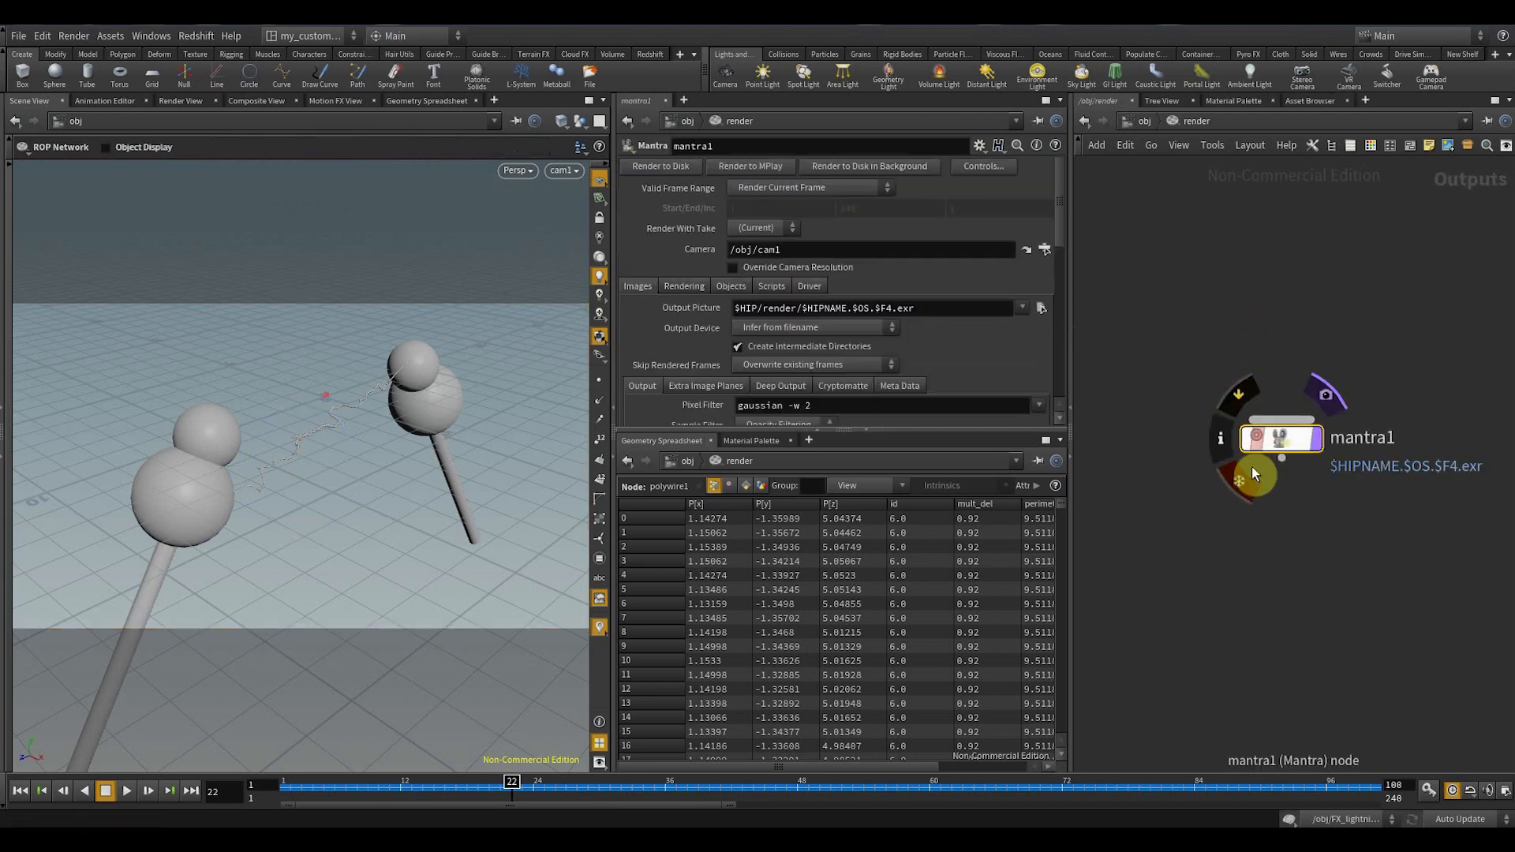
- Set the Mantra node's rendering engine to Physically Based Rendering and its pixel samples to 5 by 5
scroll(797, 351, down, 2)
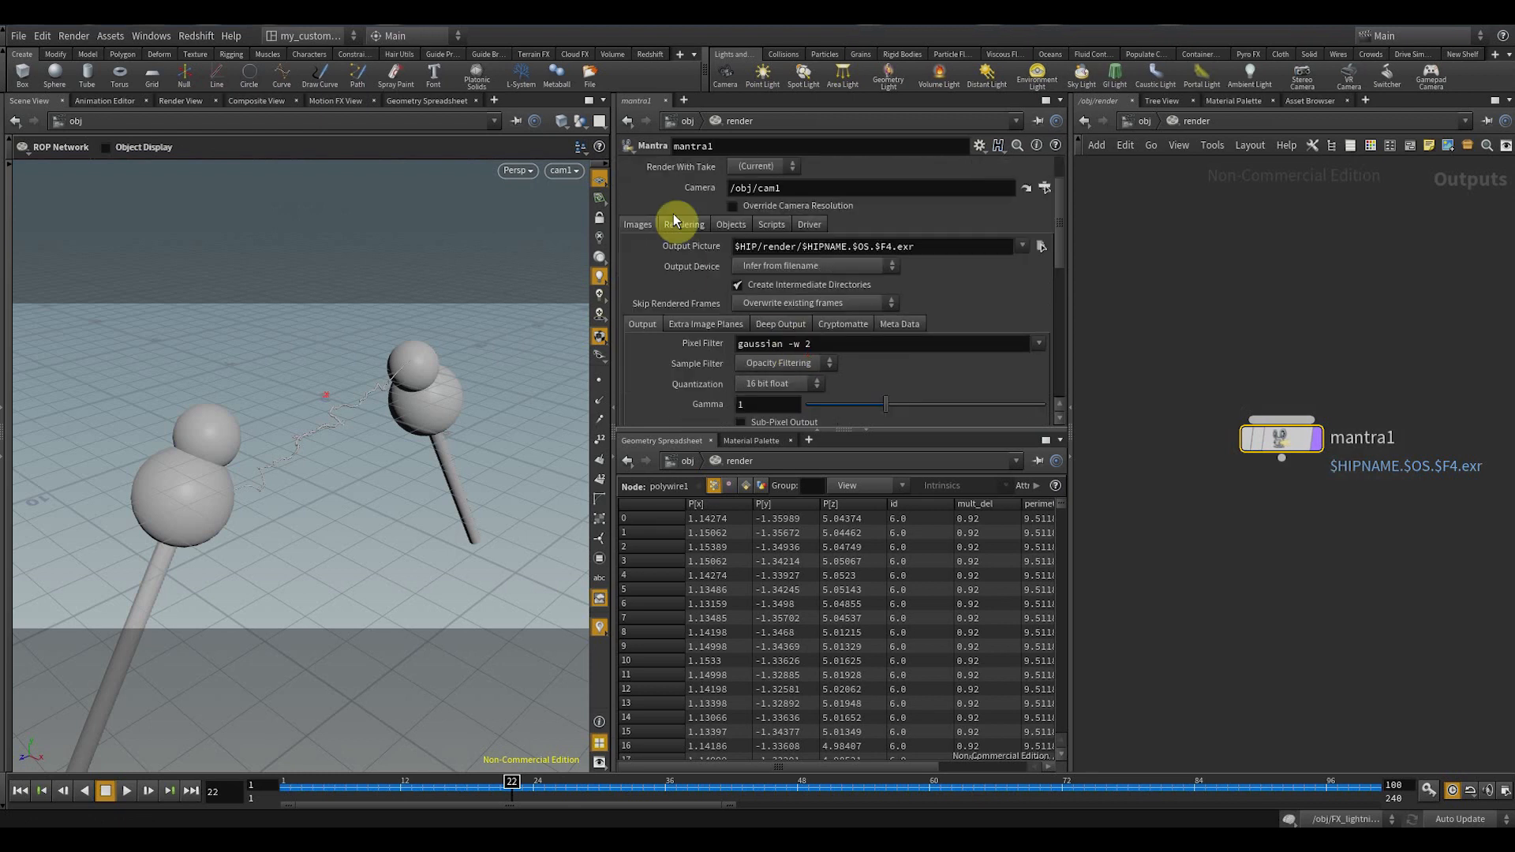
click(679, 224)
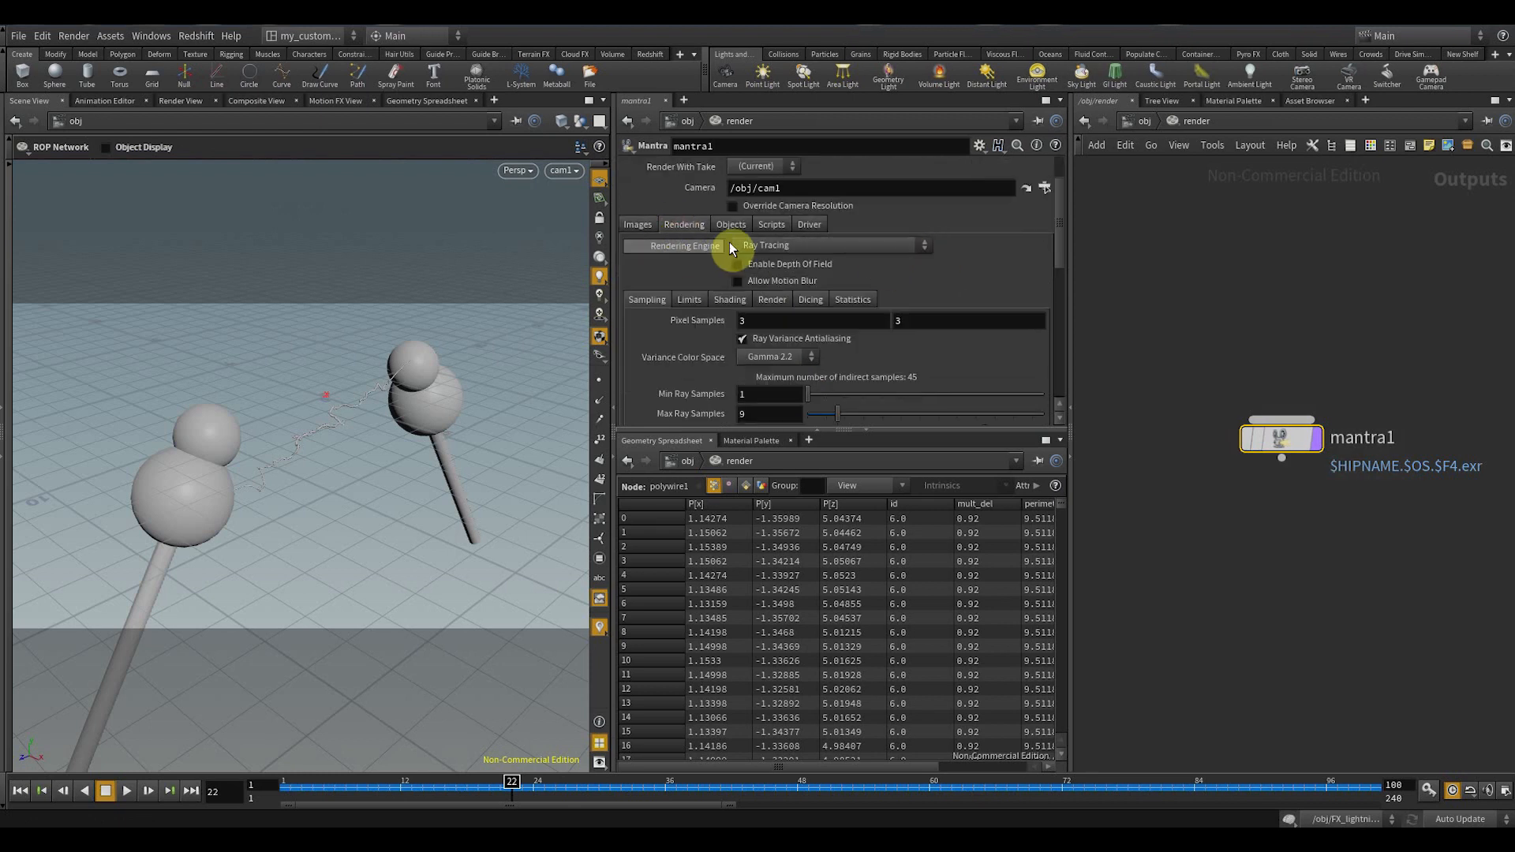
click(865, 246)
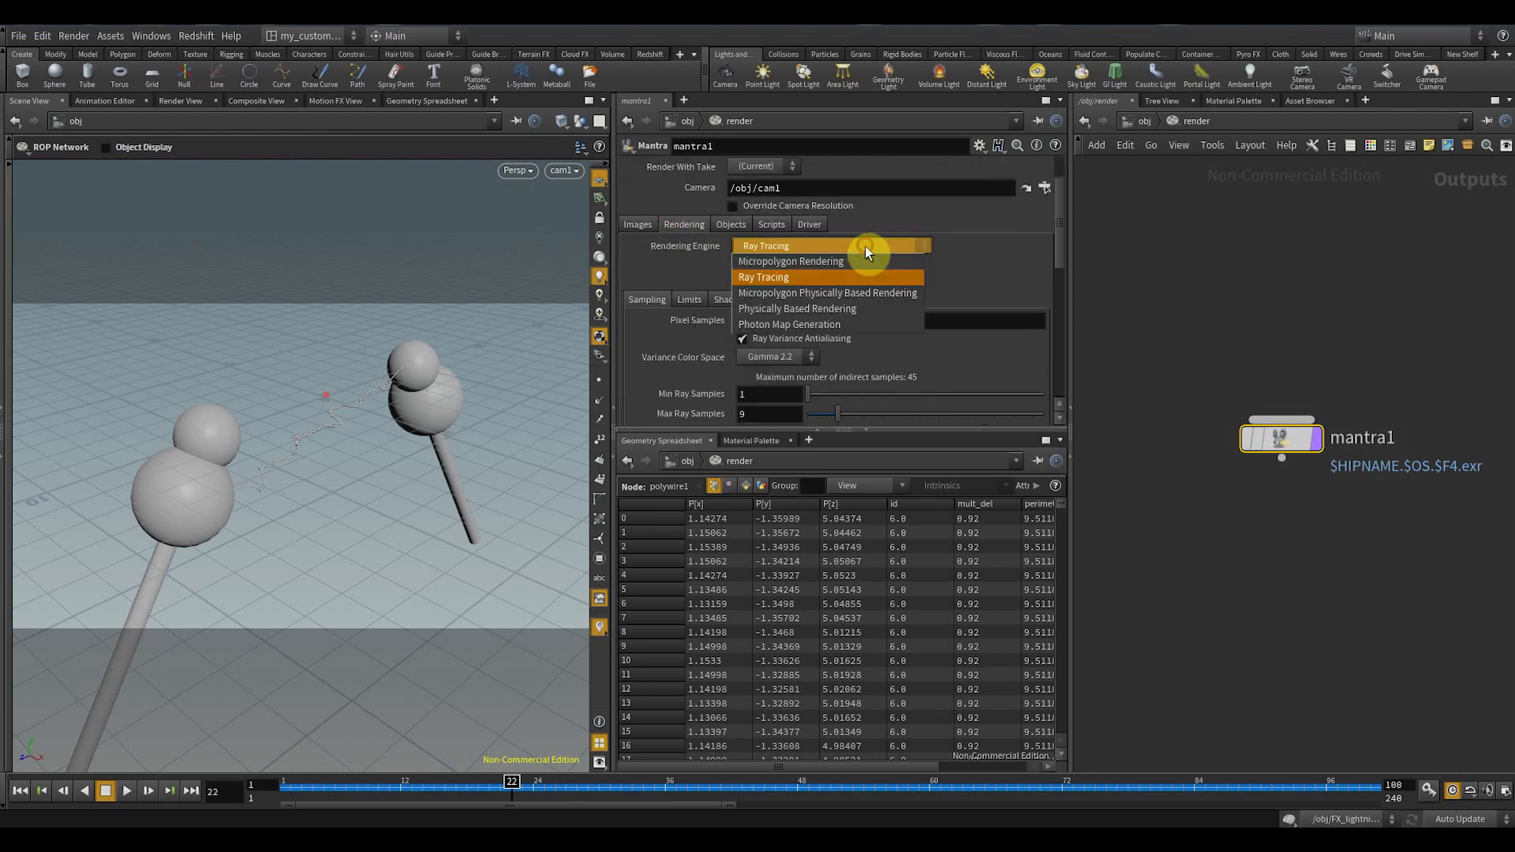
click(858, 309)
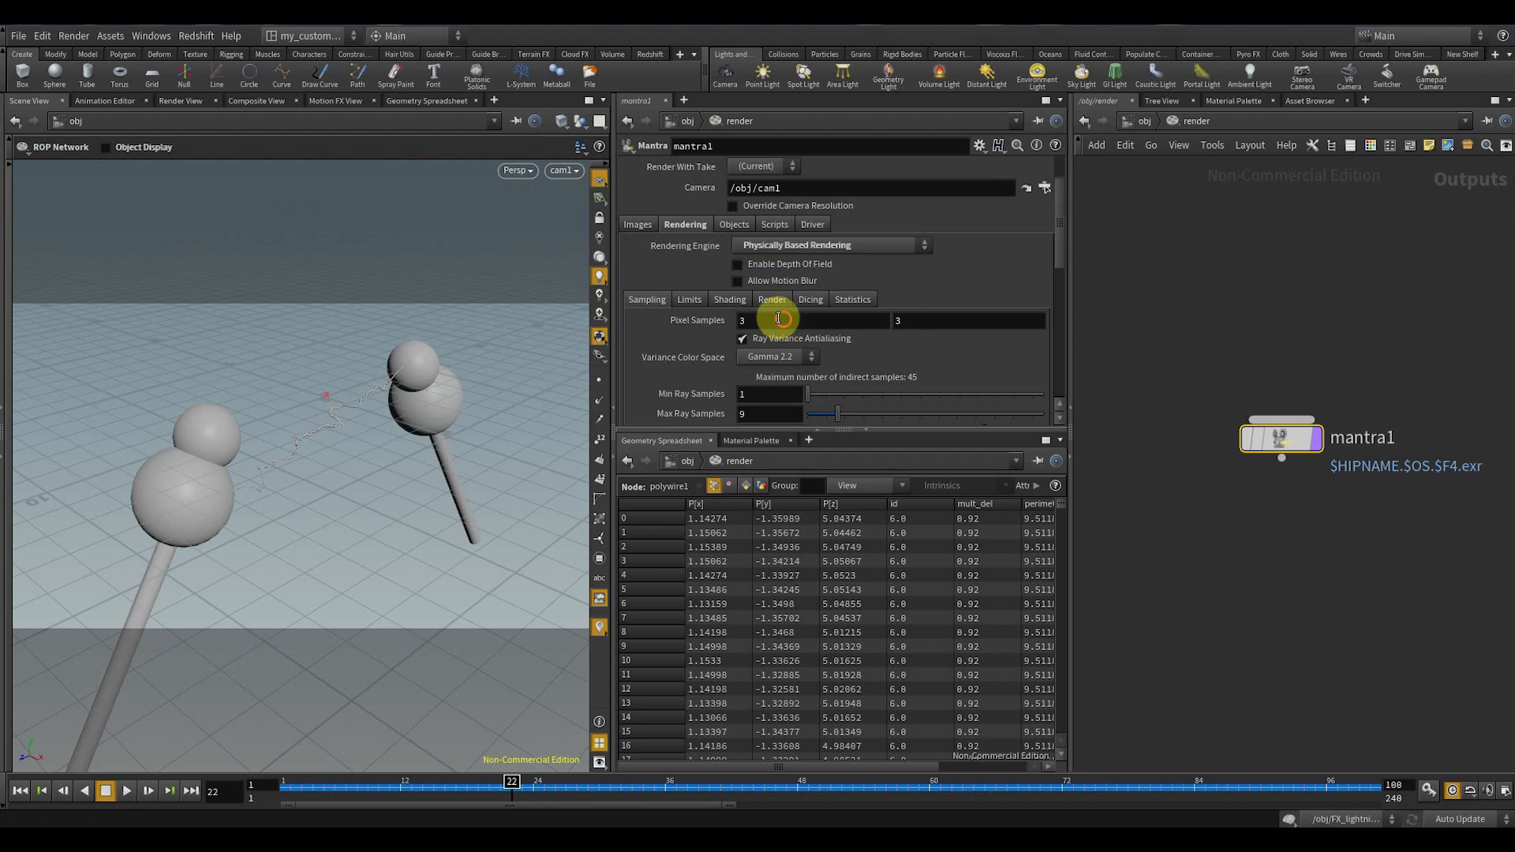
drag(778, 319, 697, 315)
text(5)
key(Tab)
text(5)
key(Return)
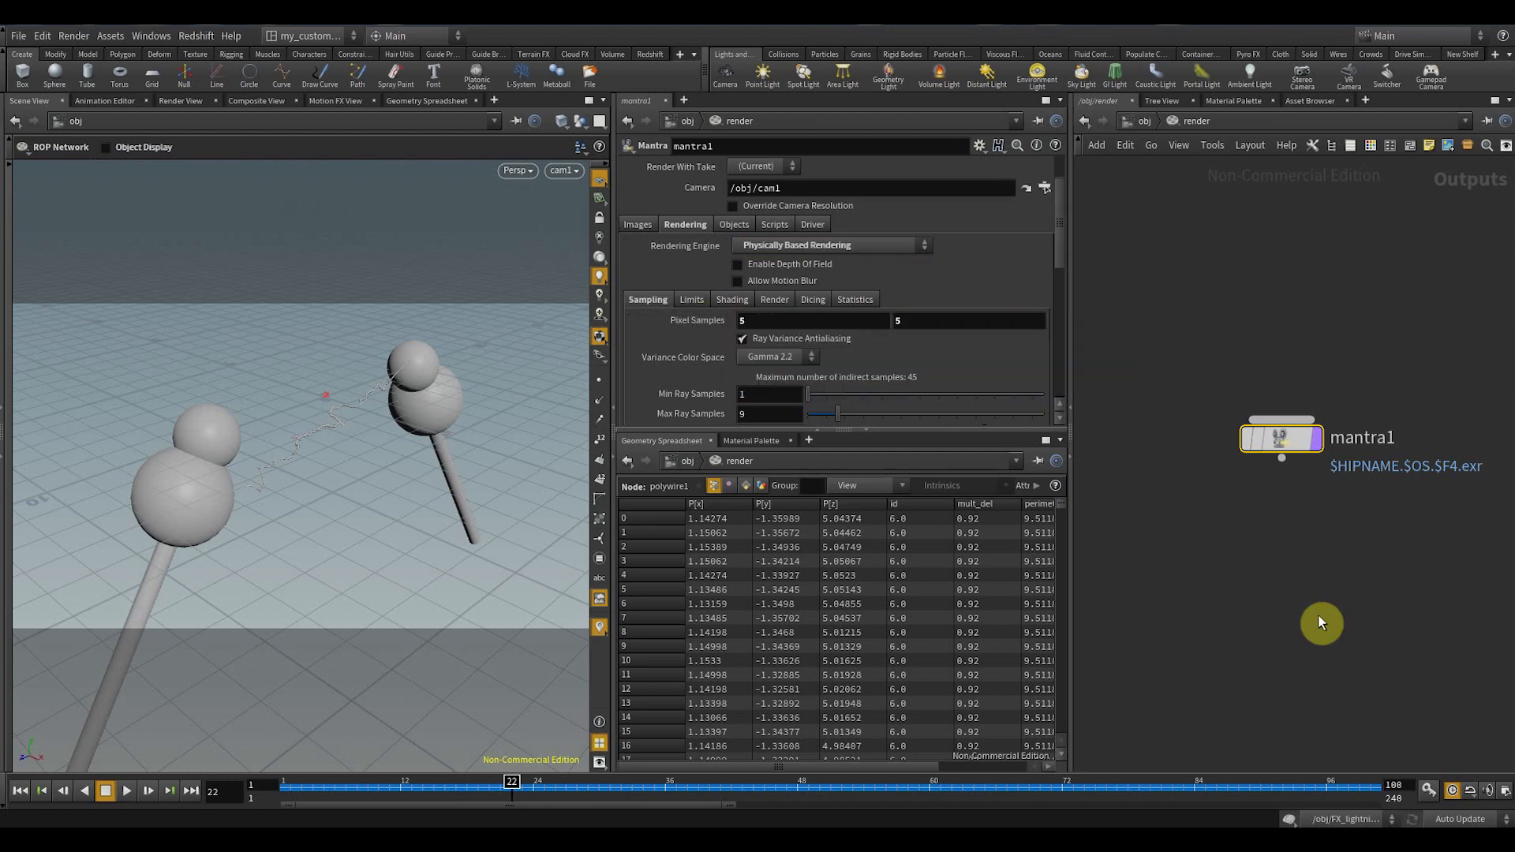
- Review the Mantra node's object settings, in particular the Candidate Objects pattern
scroll(1247, 528, down, 3)
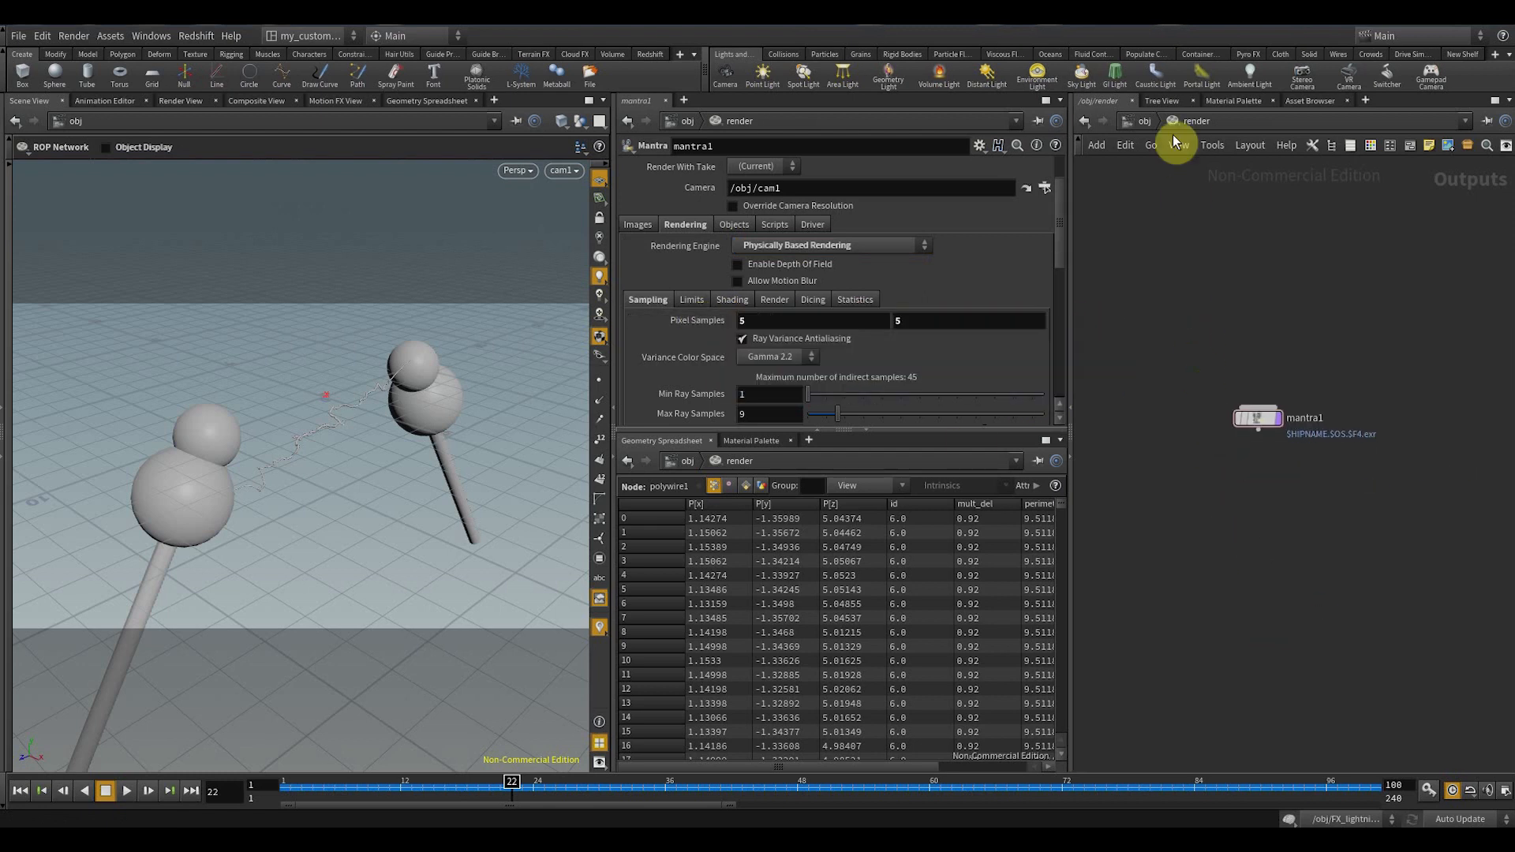
click(734, 225)
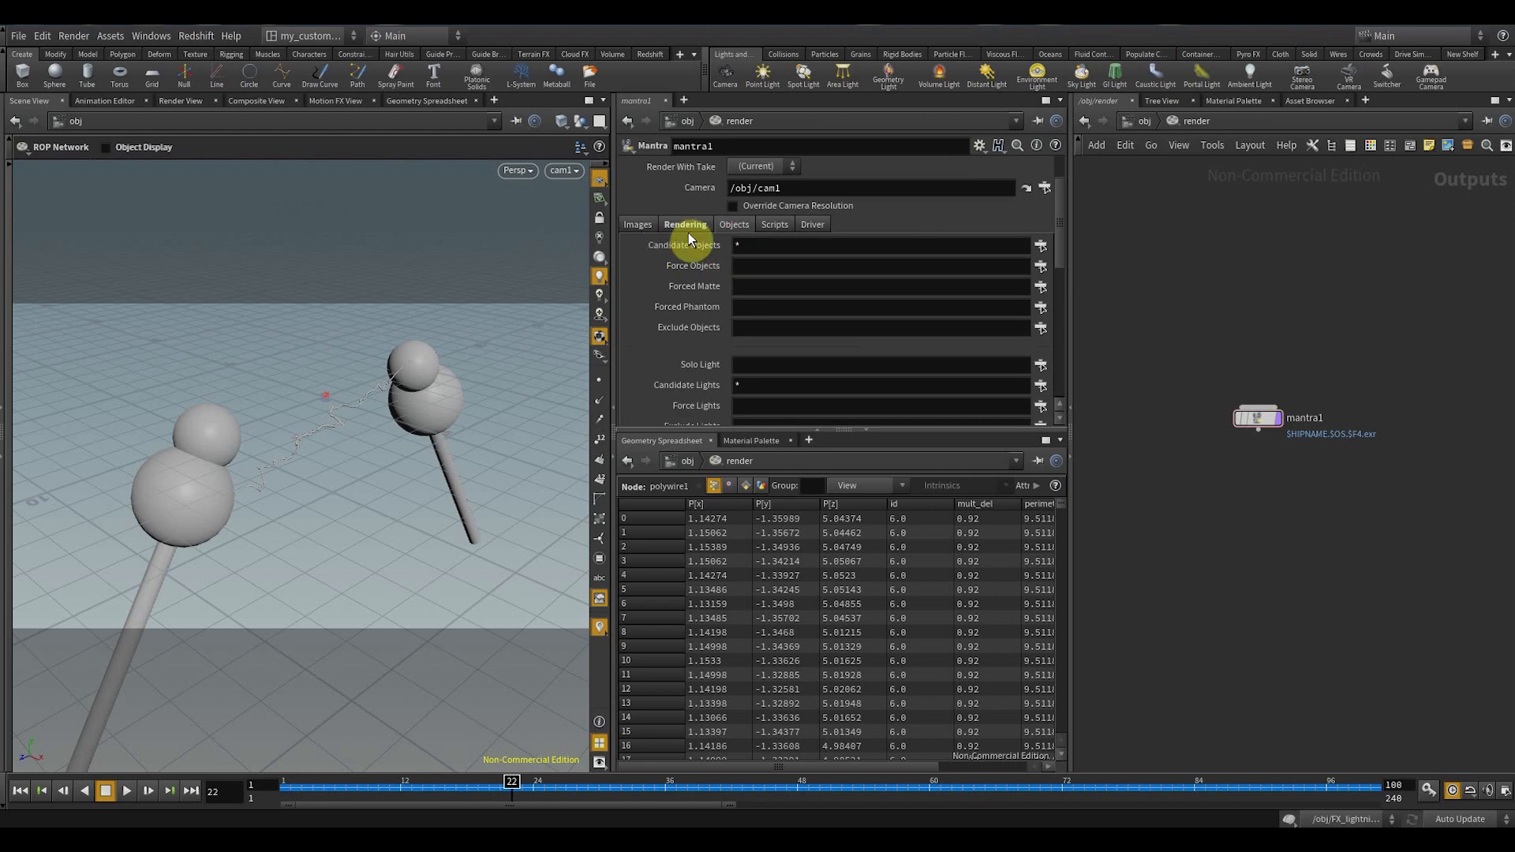
click(764, 244)
text(*)
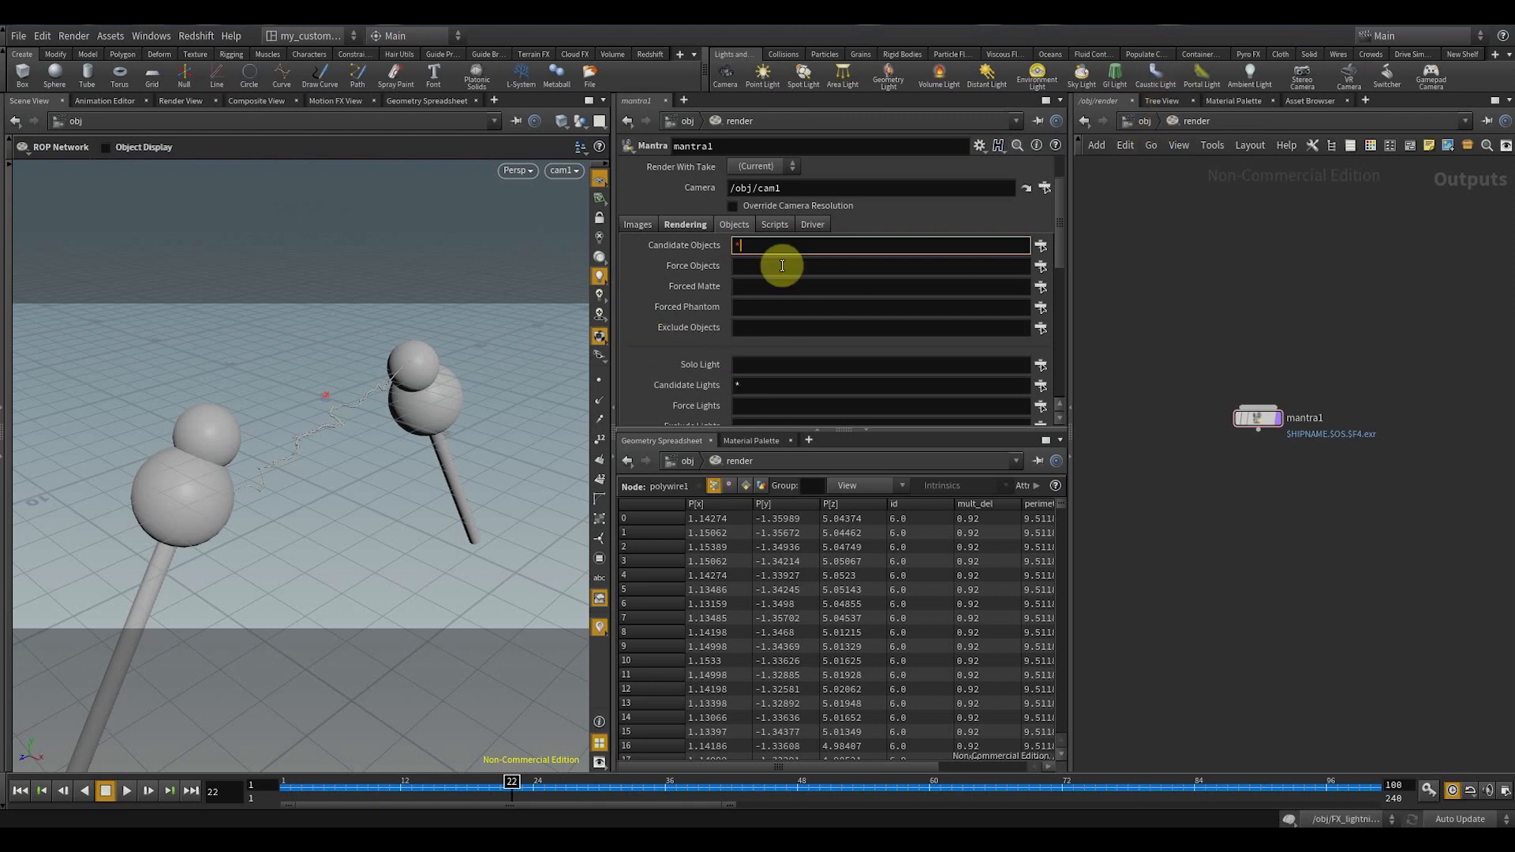
click(1251, 329)
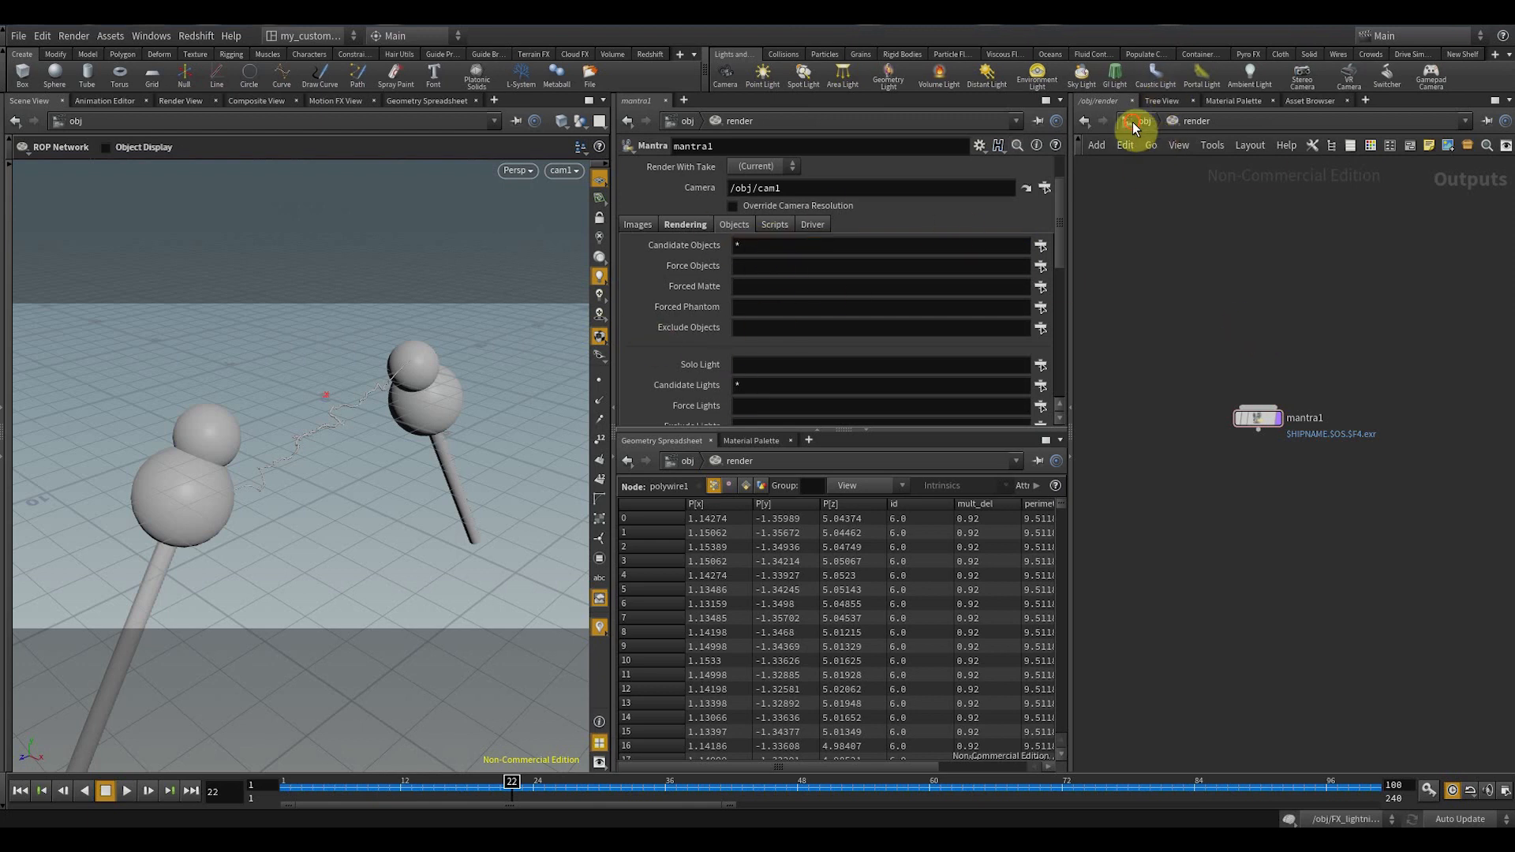
- Return to the object level and add an Environment Light below the other nodes
click(1133, 121)
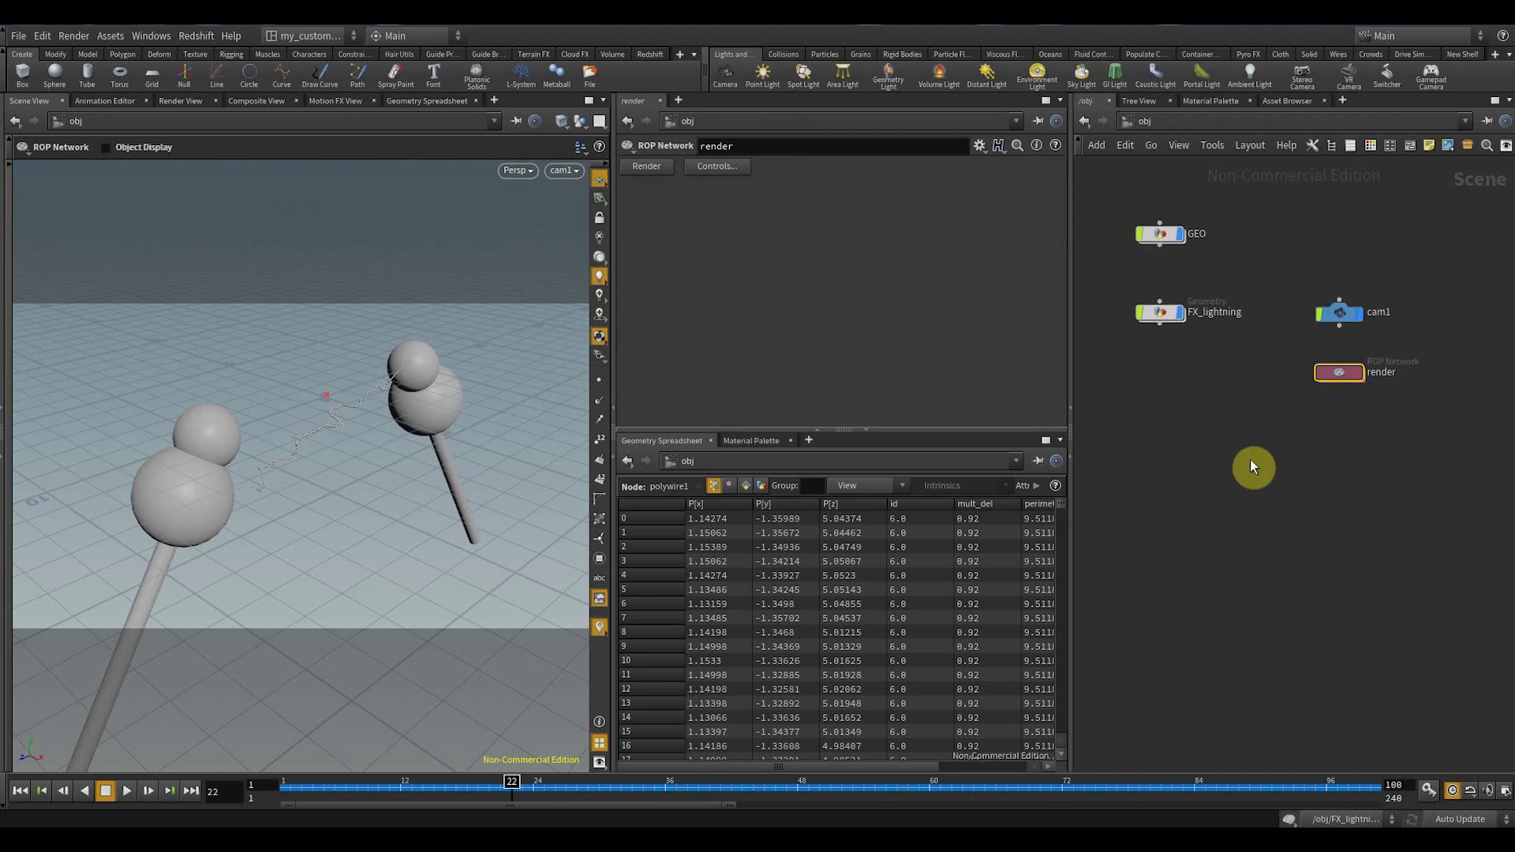
key(Tab)
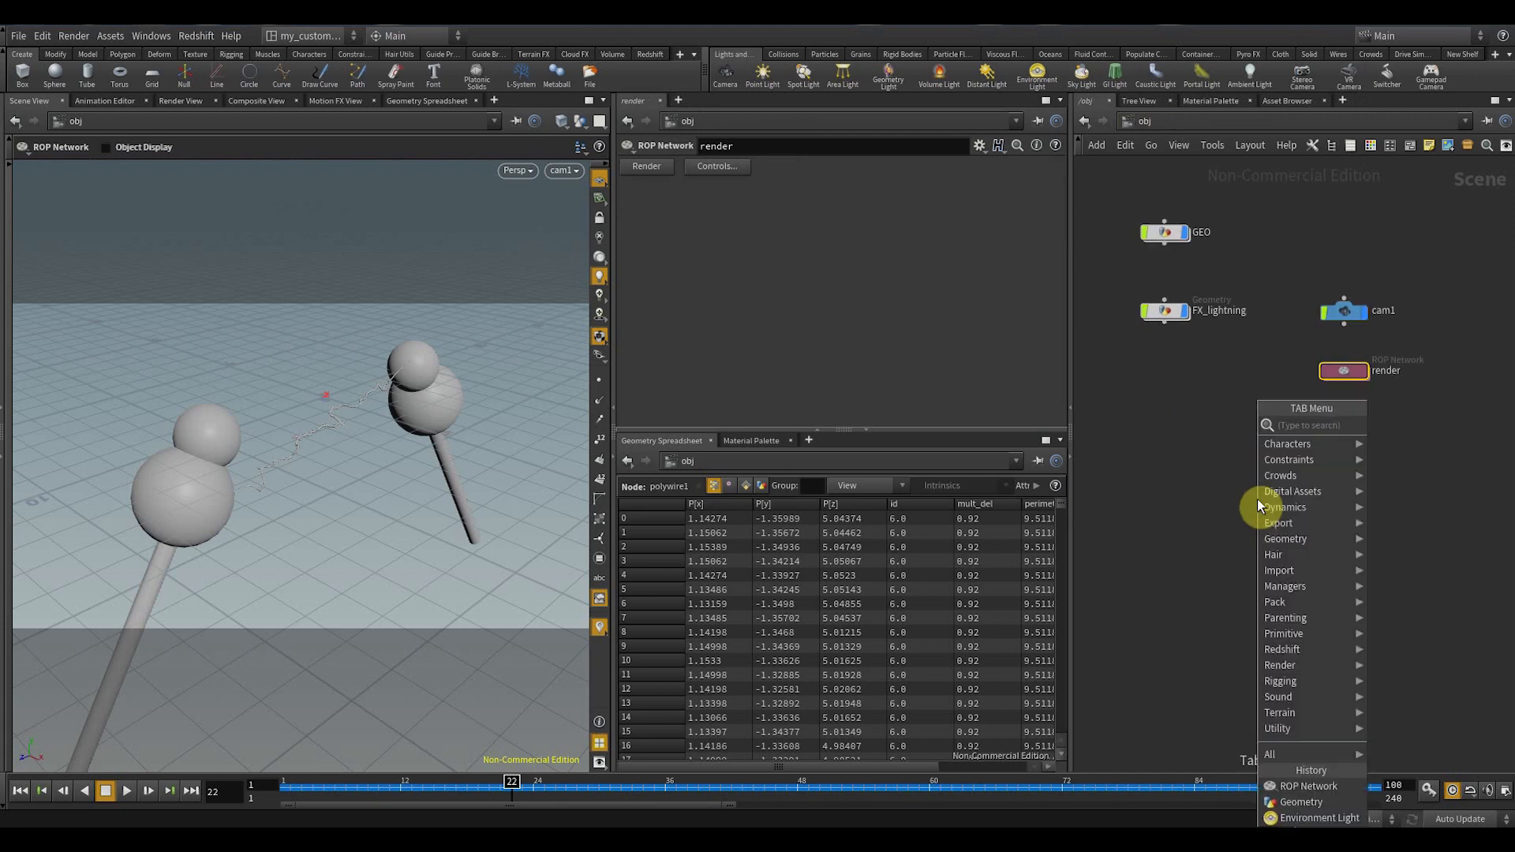
text(env)
key(Return)
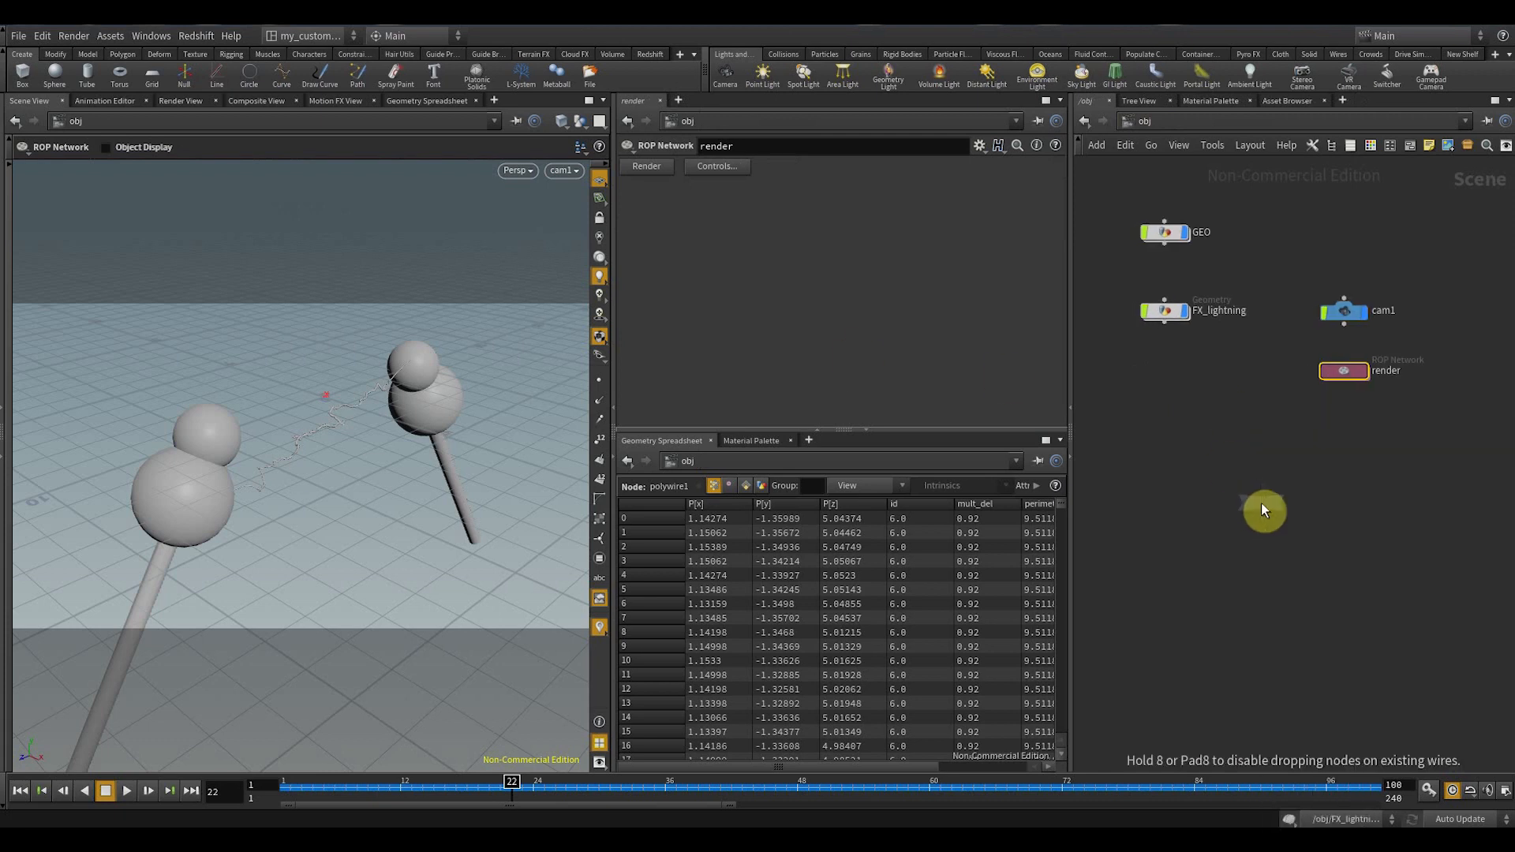
click(1264, 485)
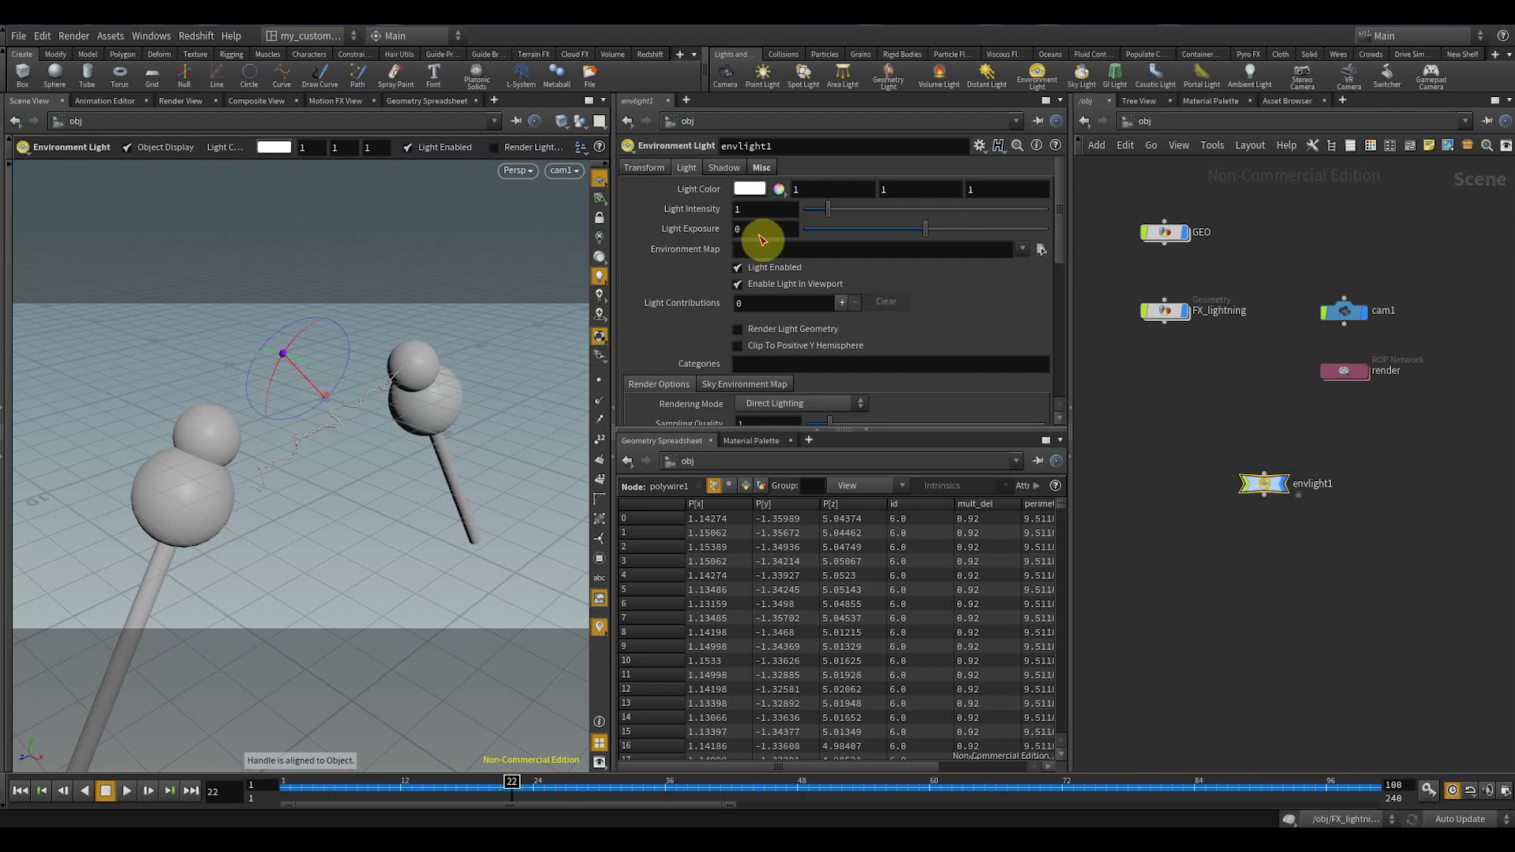
- Set envlight1's environment map to $HIP/studio.hdr and disable the light in the viewport
click(771, 250)
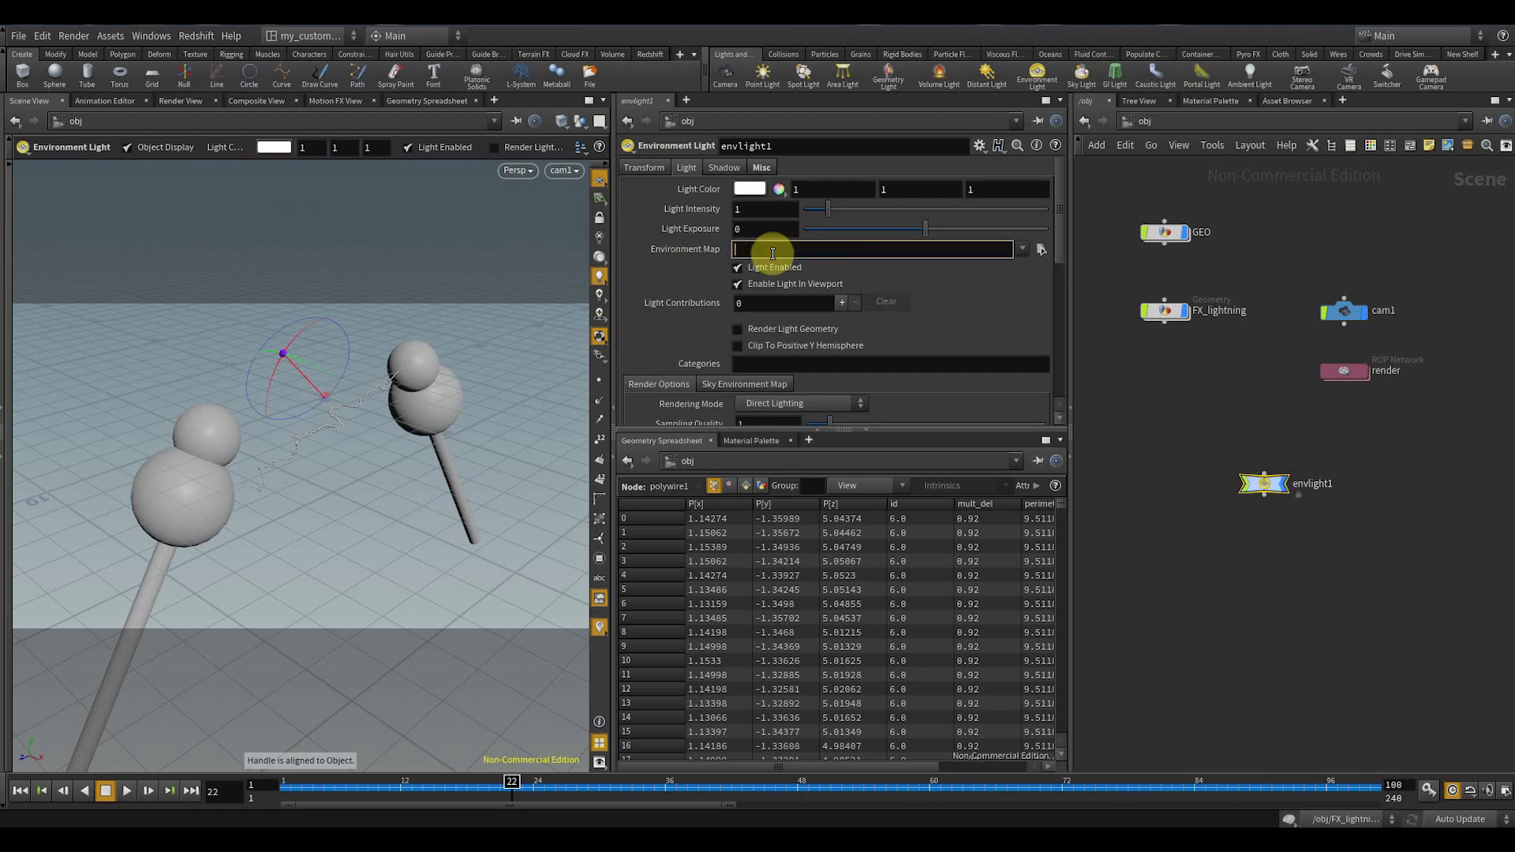
text($HIP)
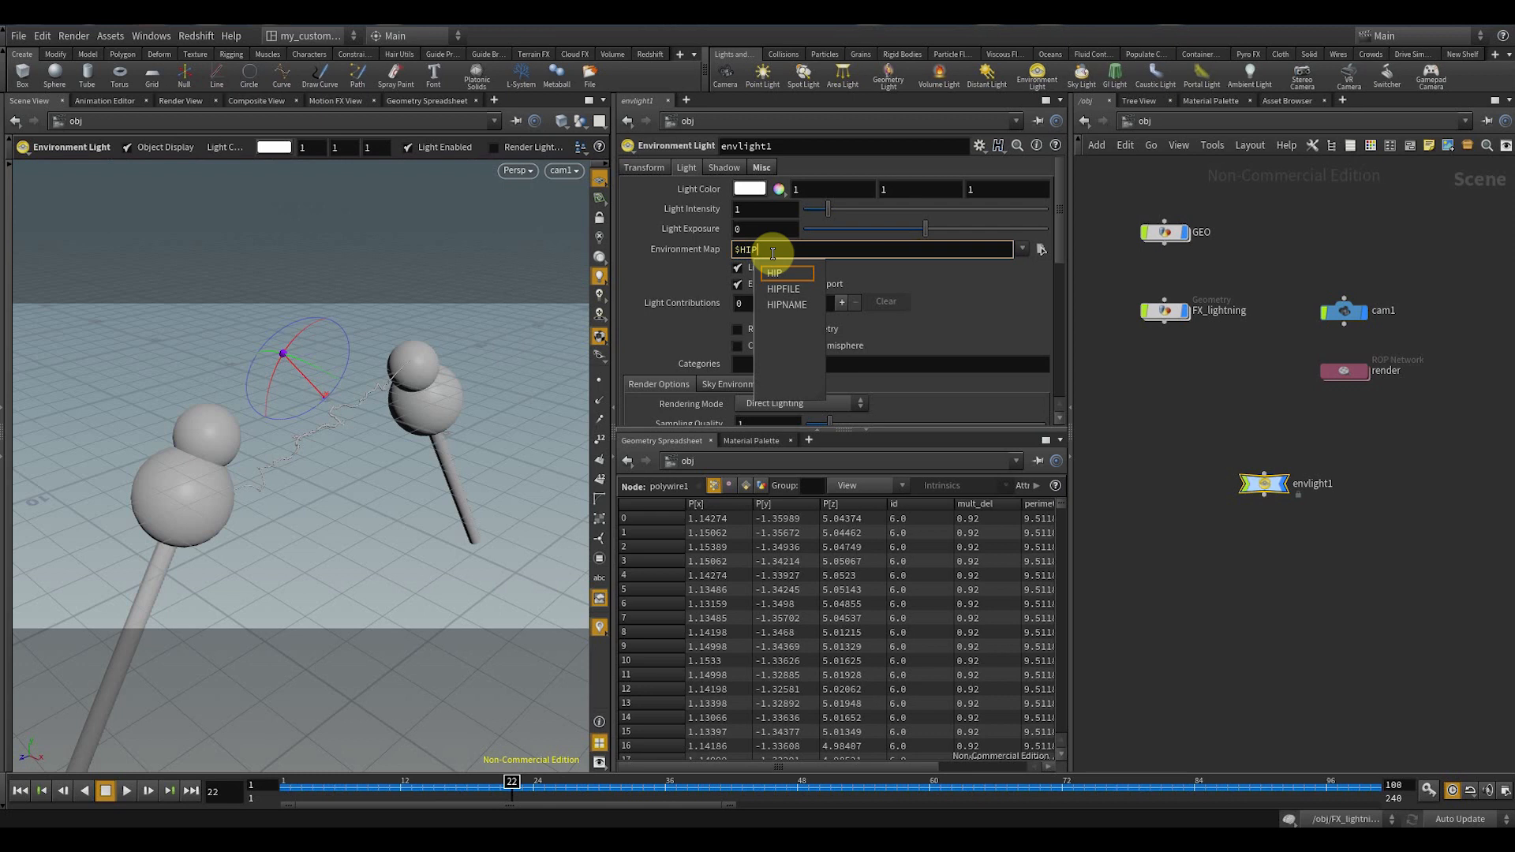
text(/studio.hdr)
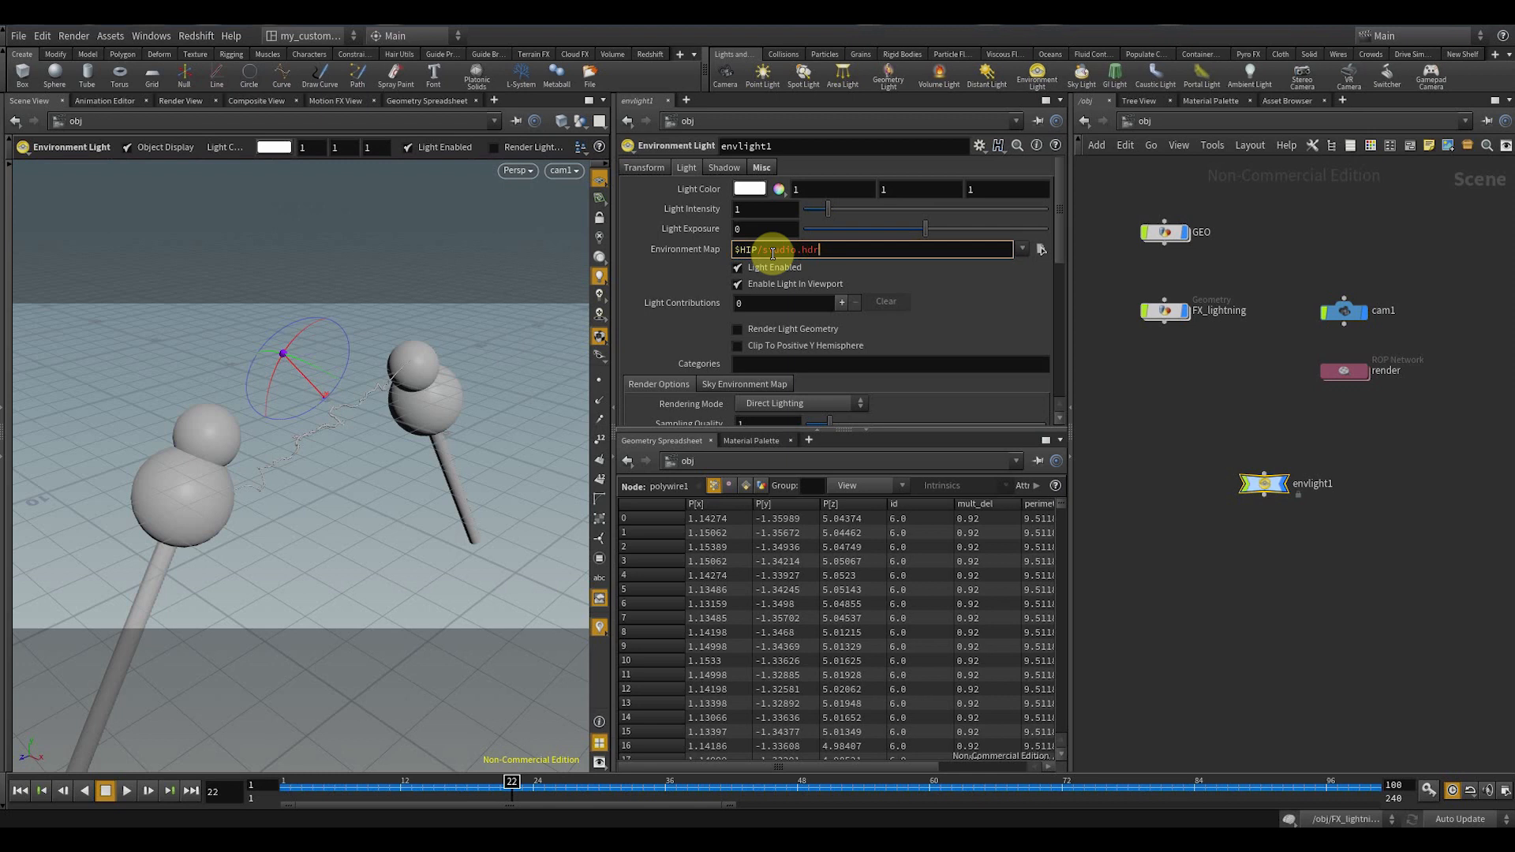
key(Return)
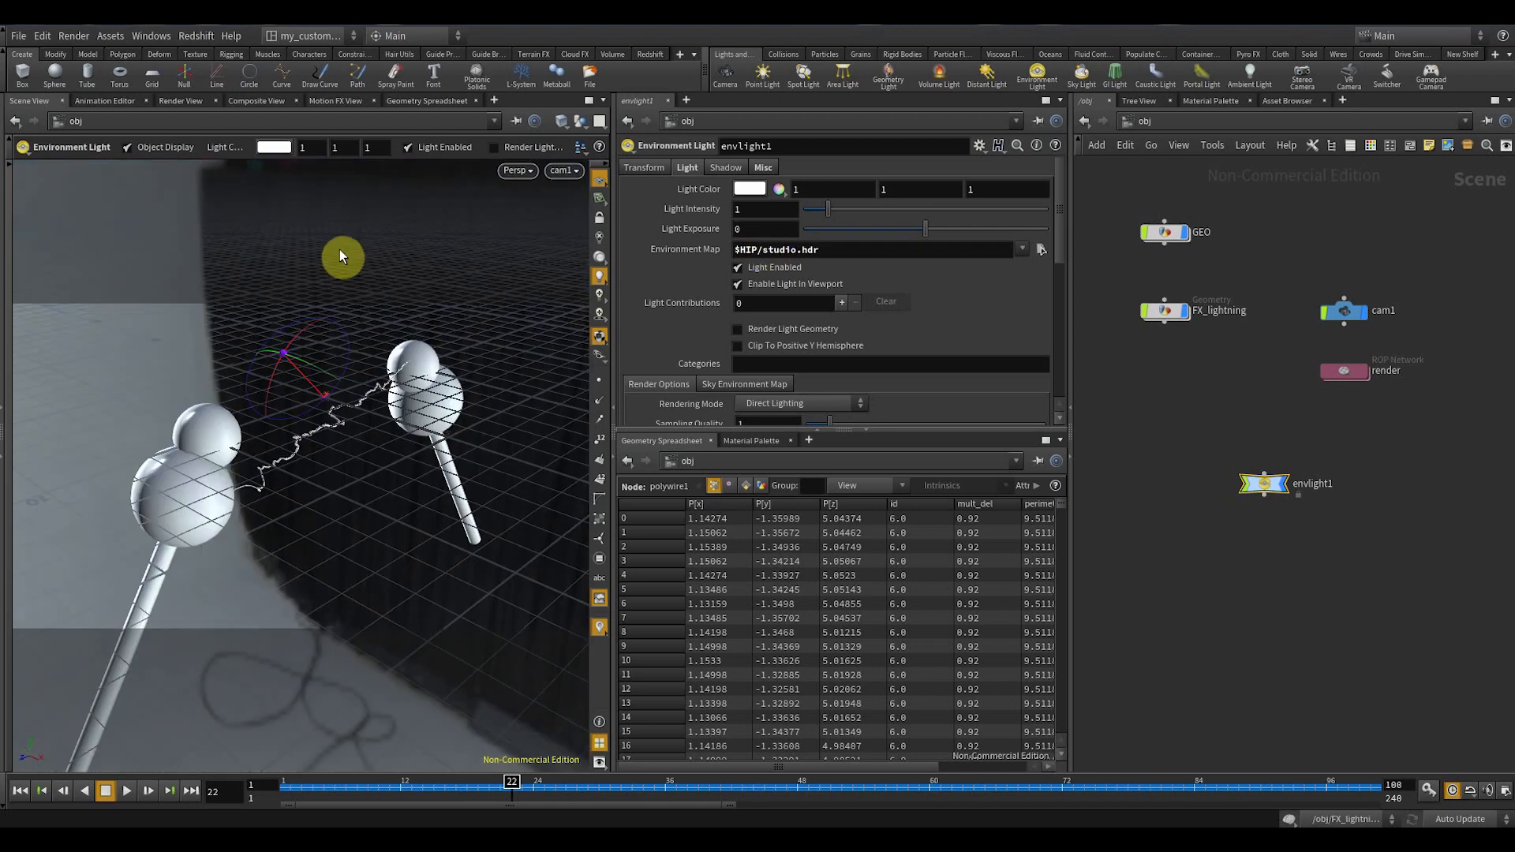
click(598, 278)
click(737, 286)
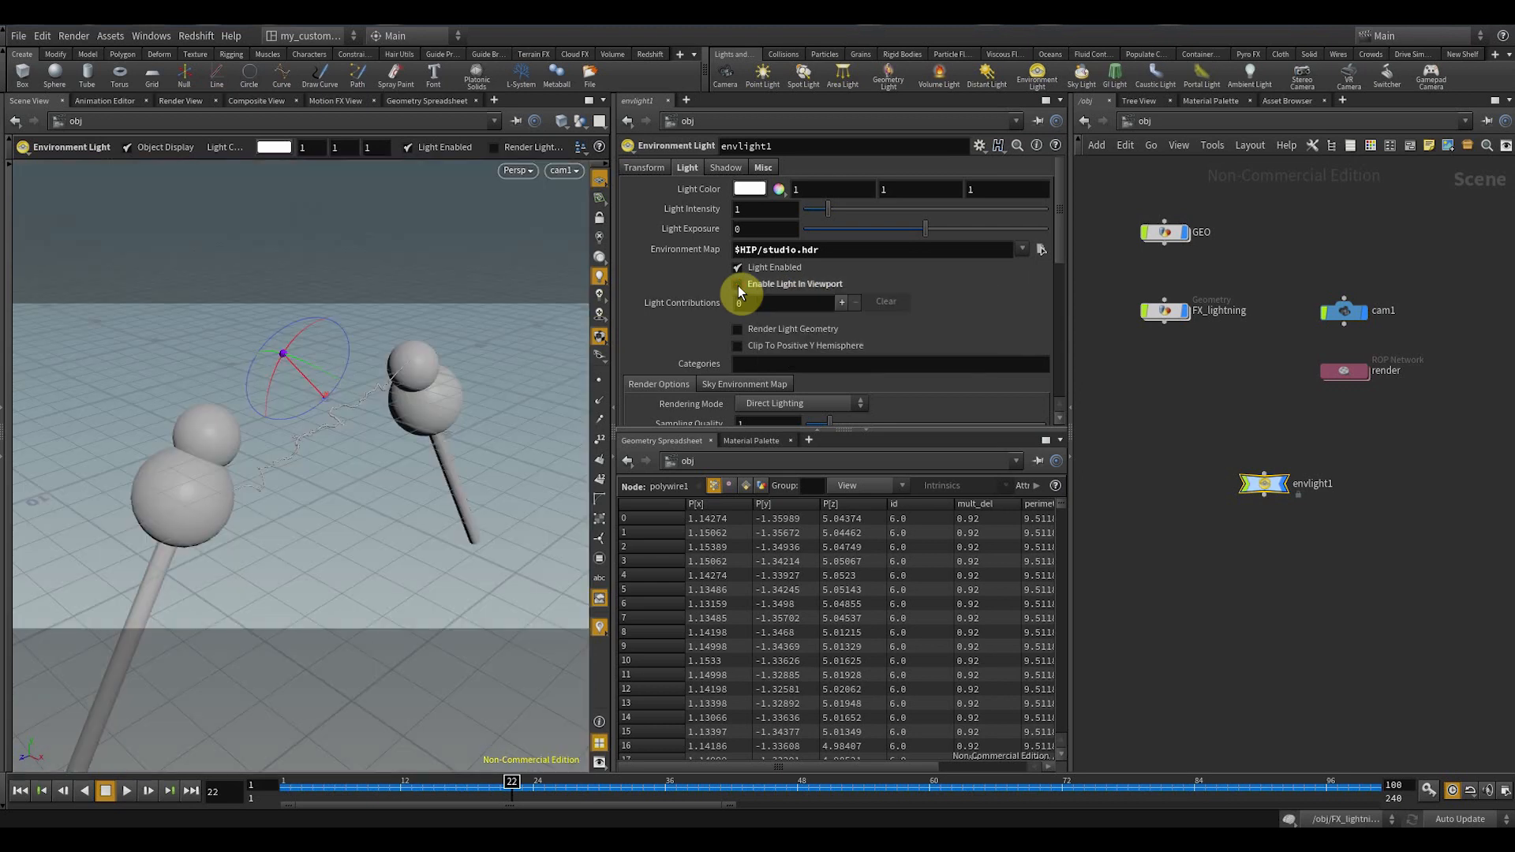
- Go into the render network and start a preview render of mantra1 in the Render View
click(1311, 372)
double_click(1311, 371)
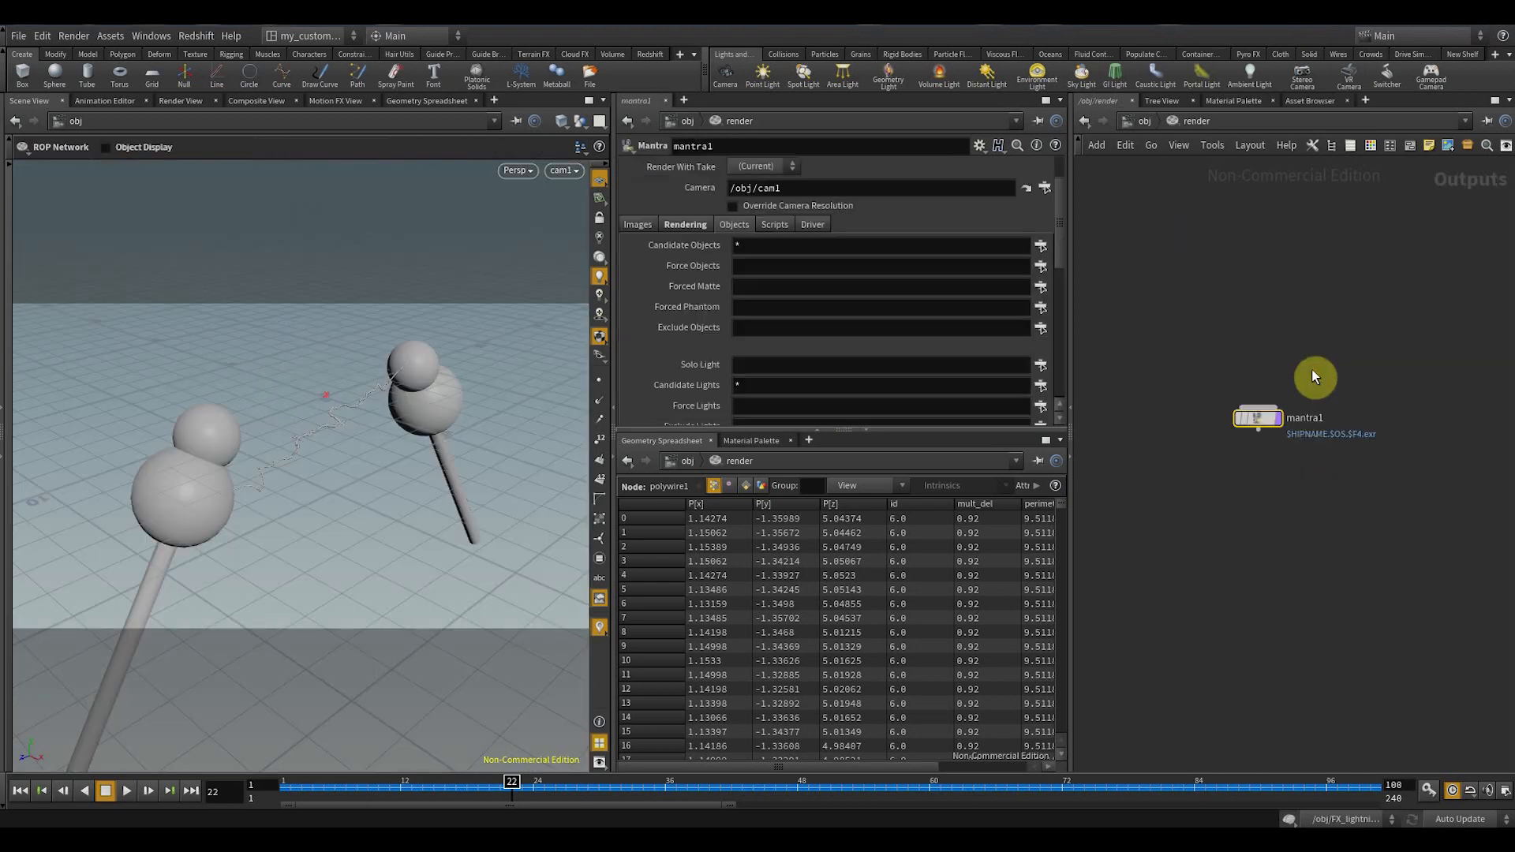
click(177, 103)
click(58, 120)
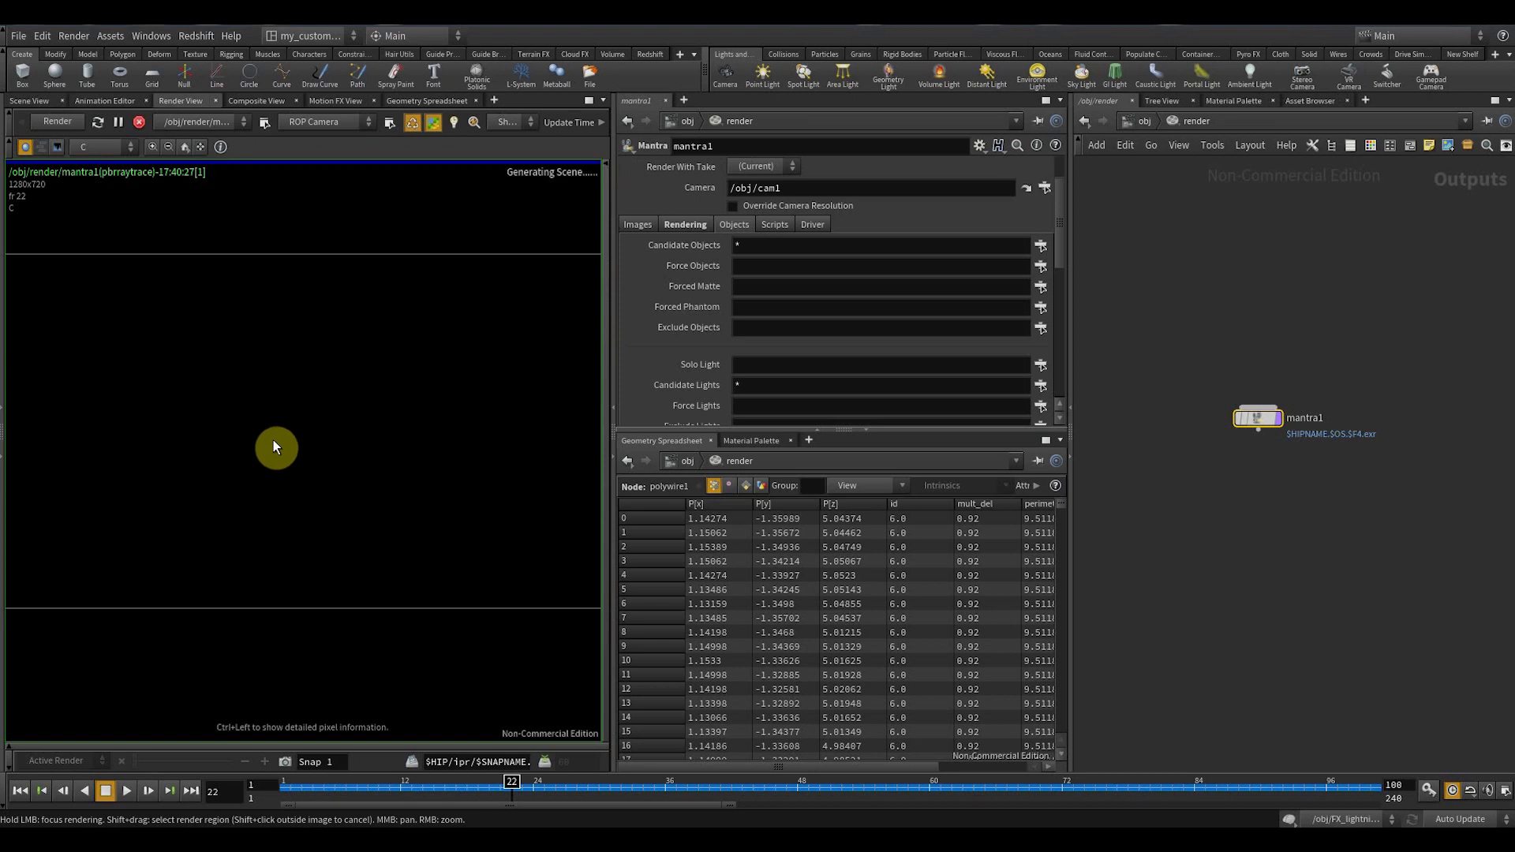
click(232, 123)
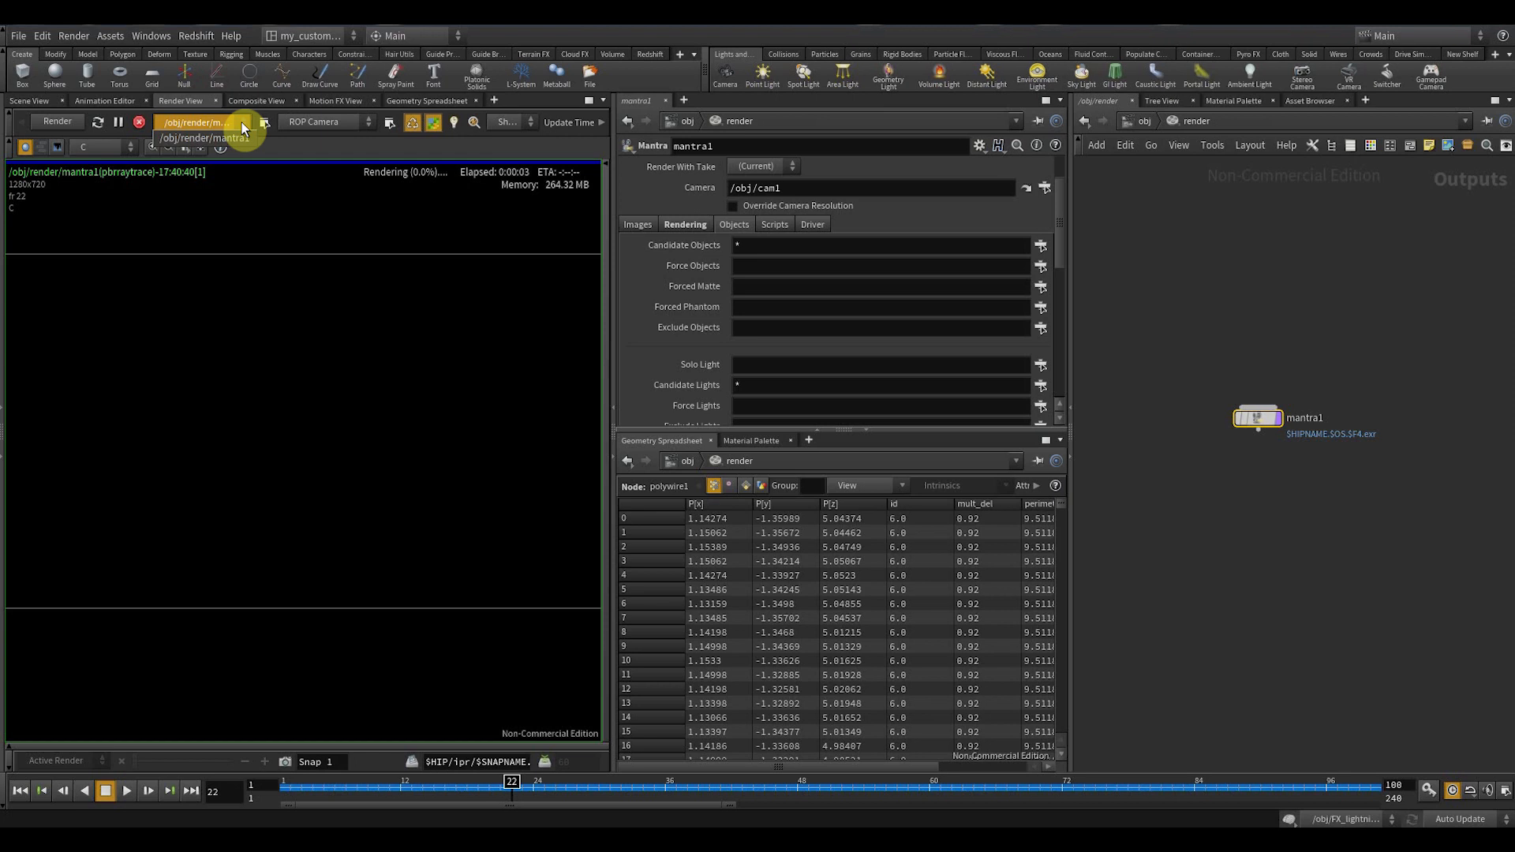
click(241, 121)
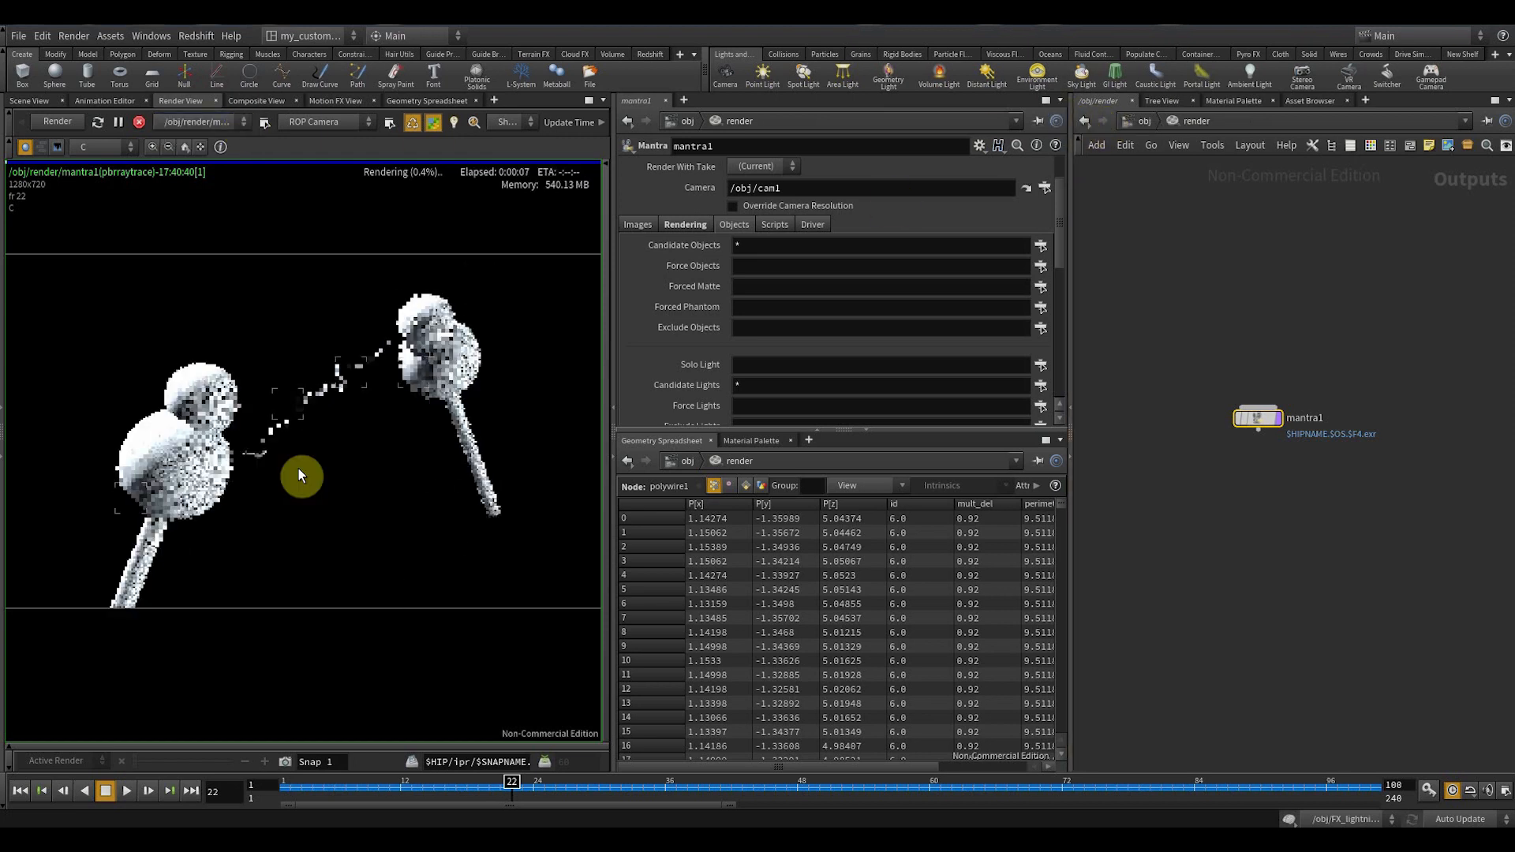
- Examine the rendered spheres, supports and lightning wire by focusing the render on them, and stop the render
middle_drag(216, 457, 268, 484)
scroll(266, 481, up, 1)
scroll(380, 524, down, 2)
middle_drag(404, 527, 316, 508)
scroll(191, 459, up, 1)
click(189, 420)
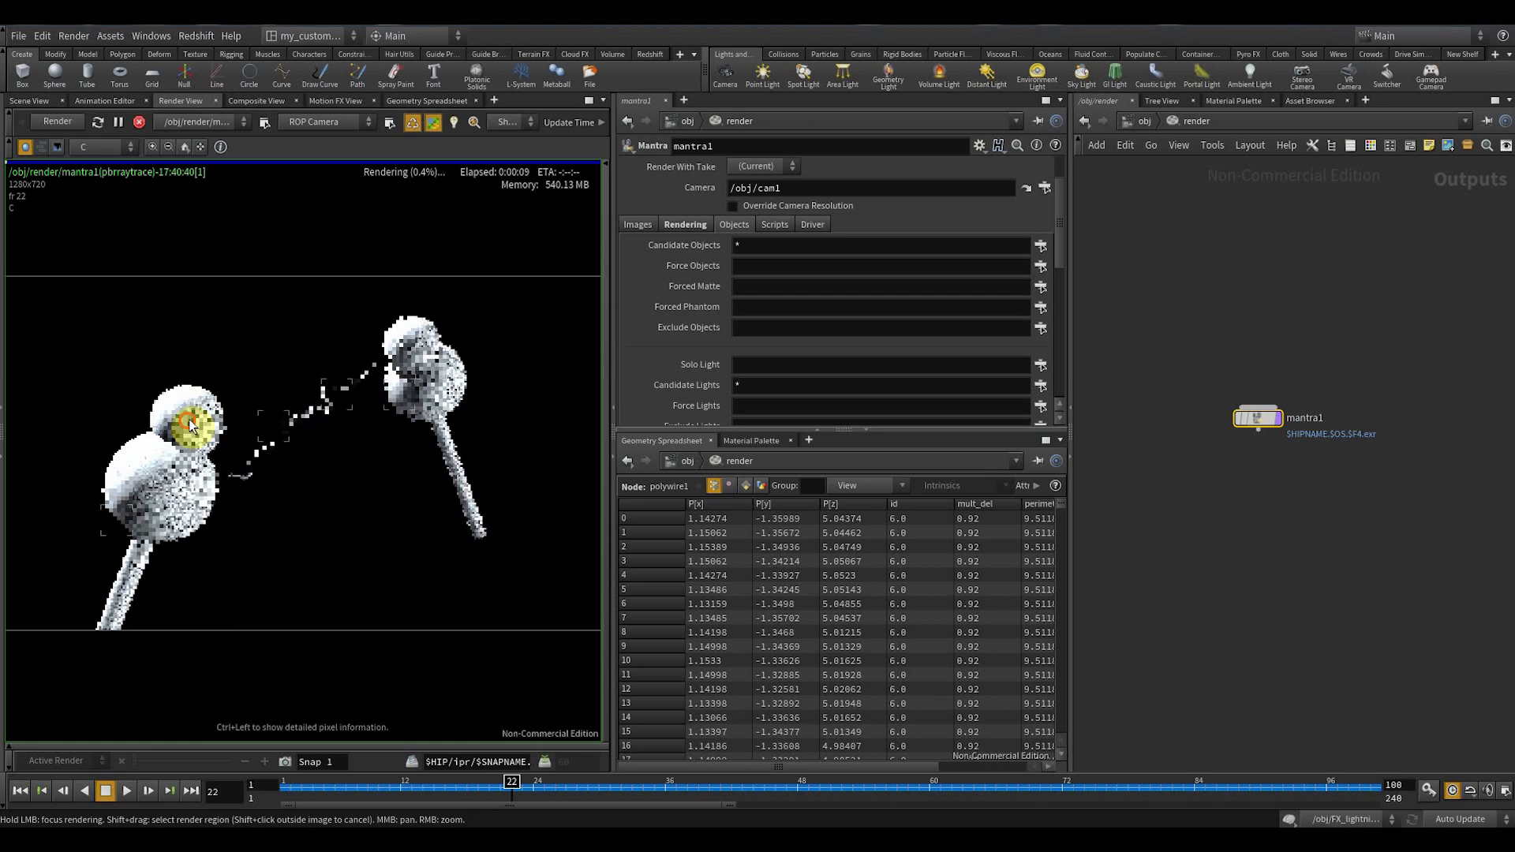
drag(188, 427, 483, 477)
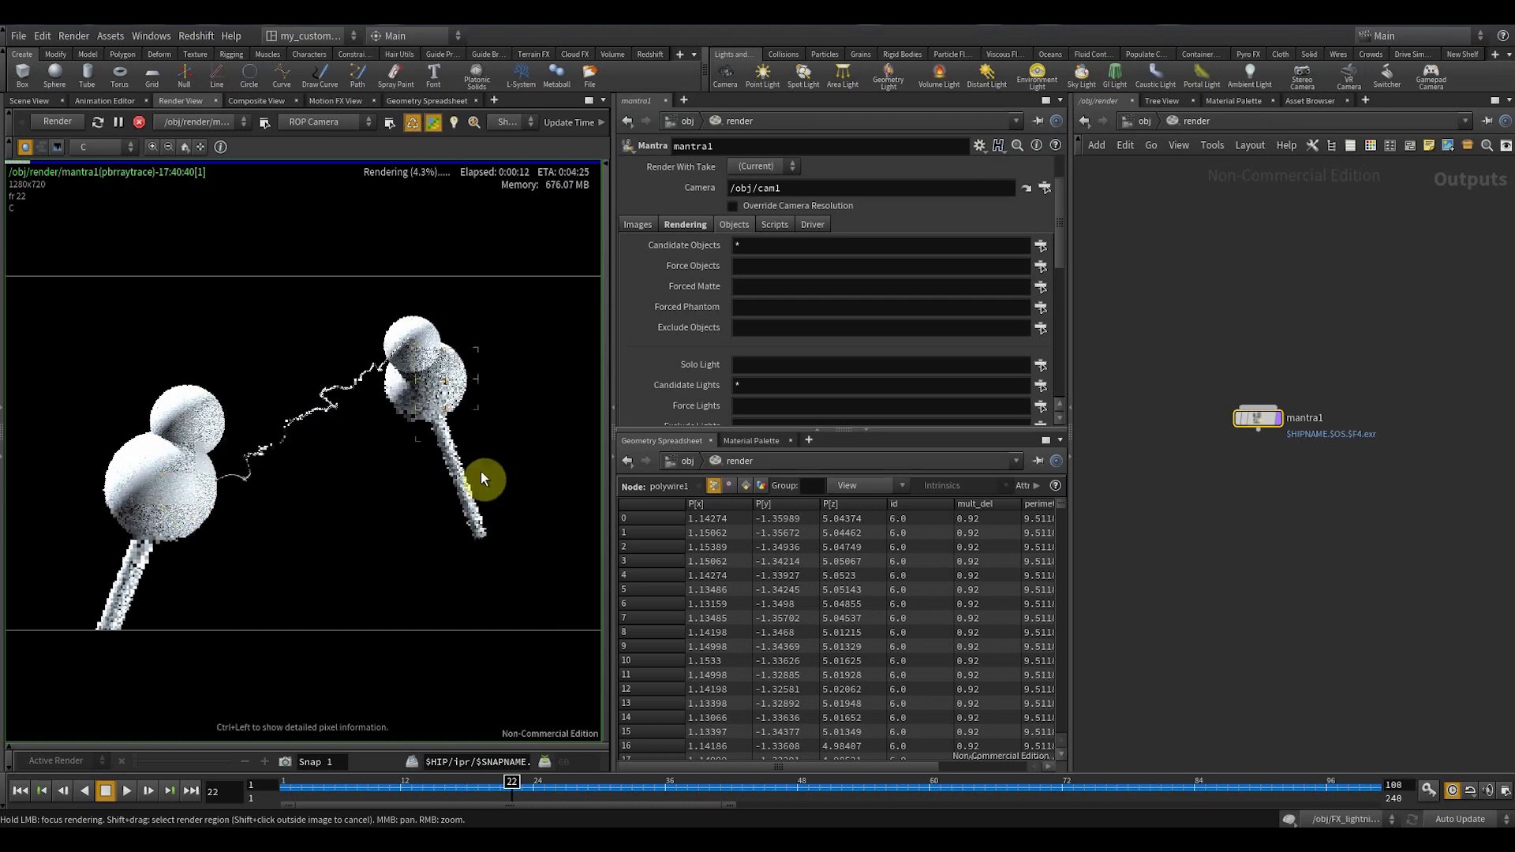
click(141, 123)
- Add the metallic Aluminum material to the scene from the Material Palette and assign /mat/aluminum to the GEO object
click(765, 441)
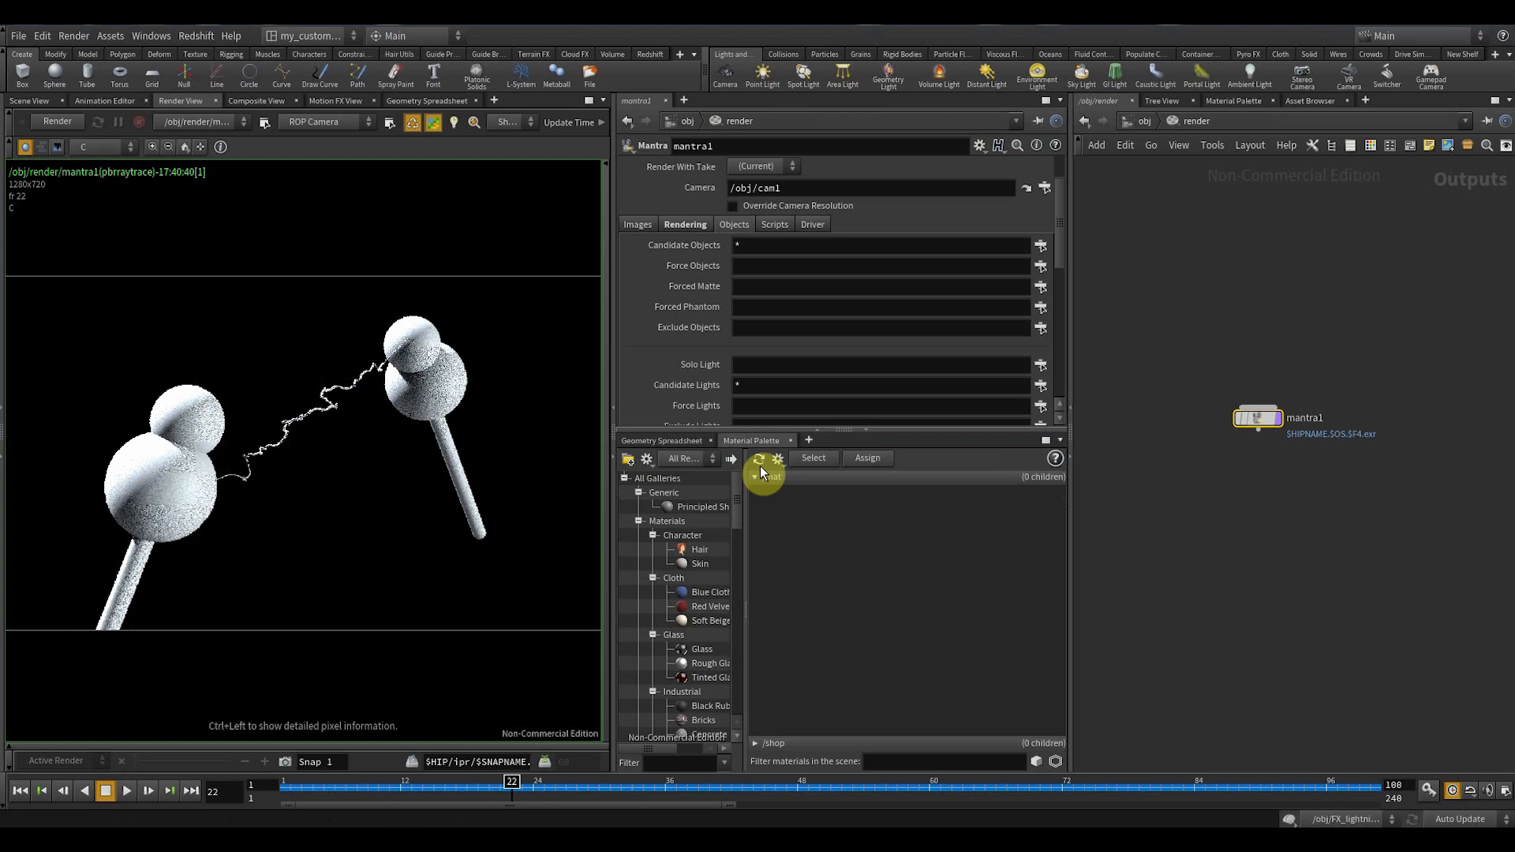
drag(741, 504, 898, 522)
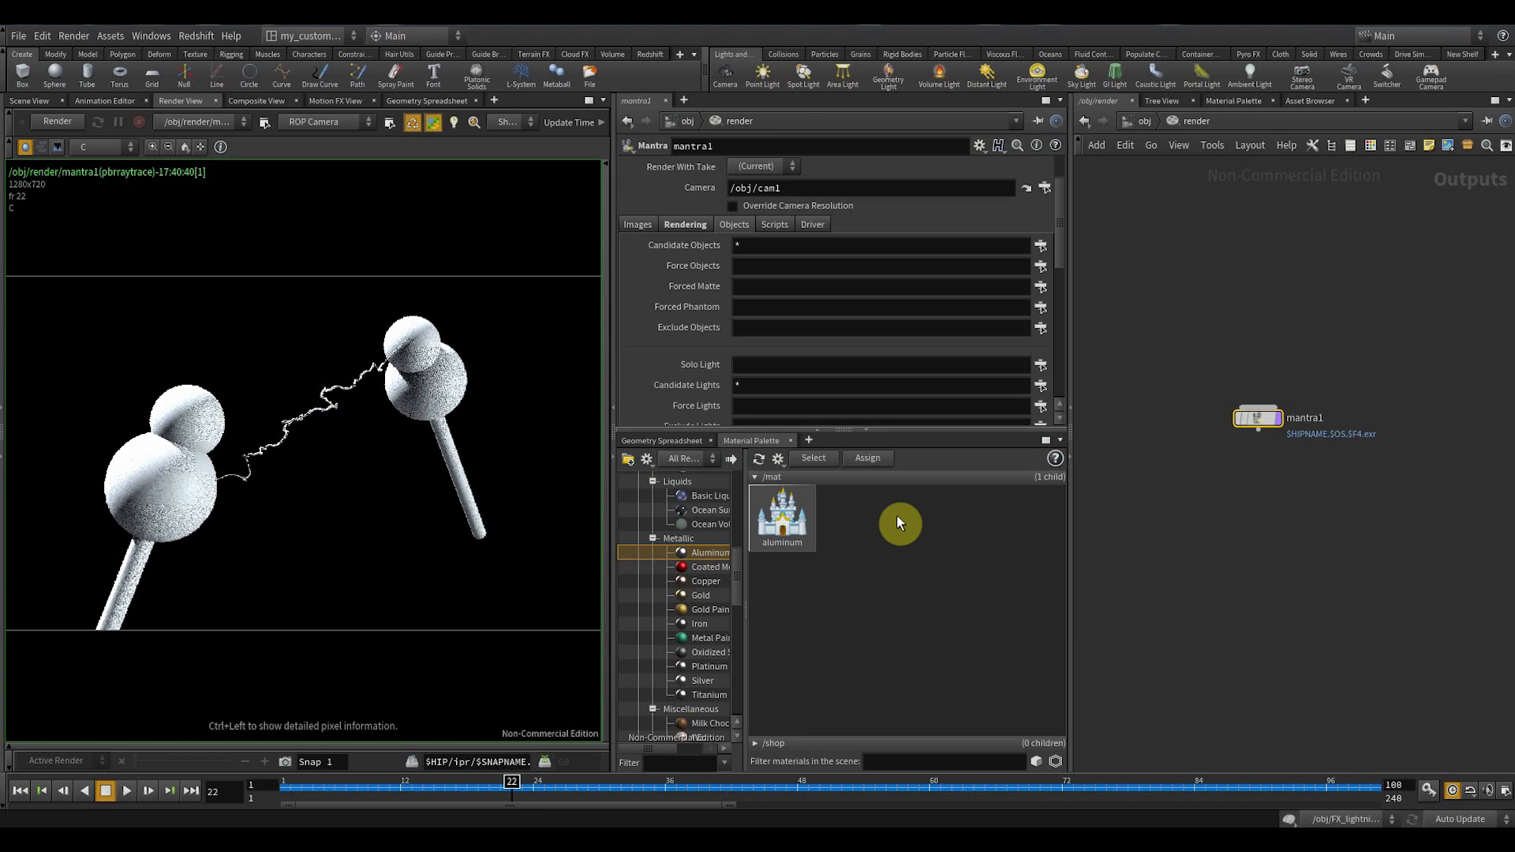
click(1146, 121)
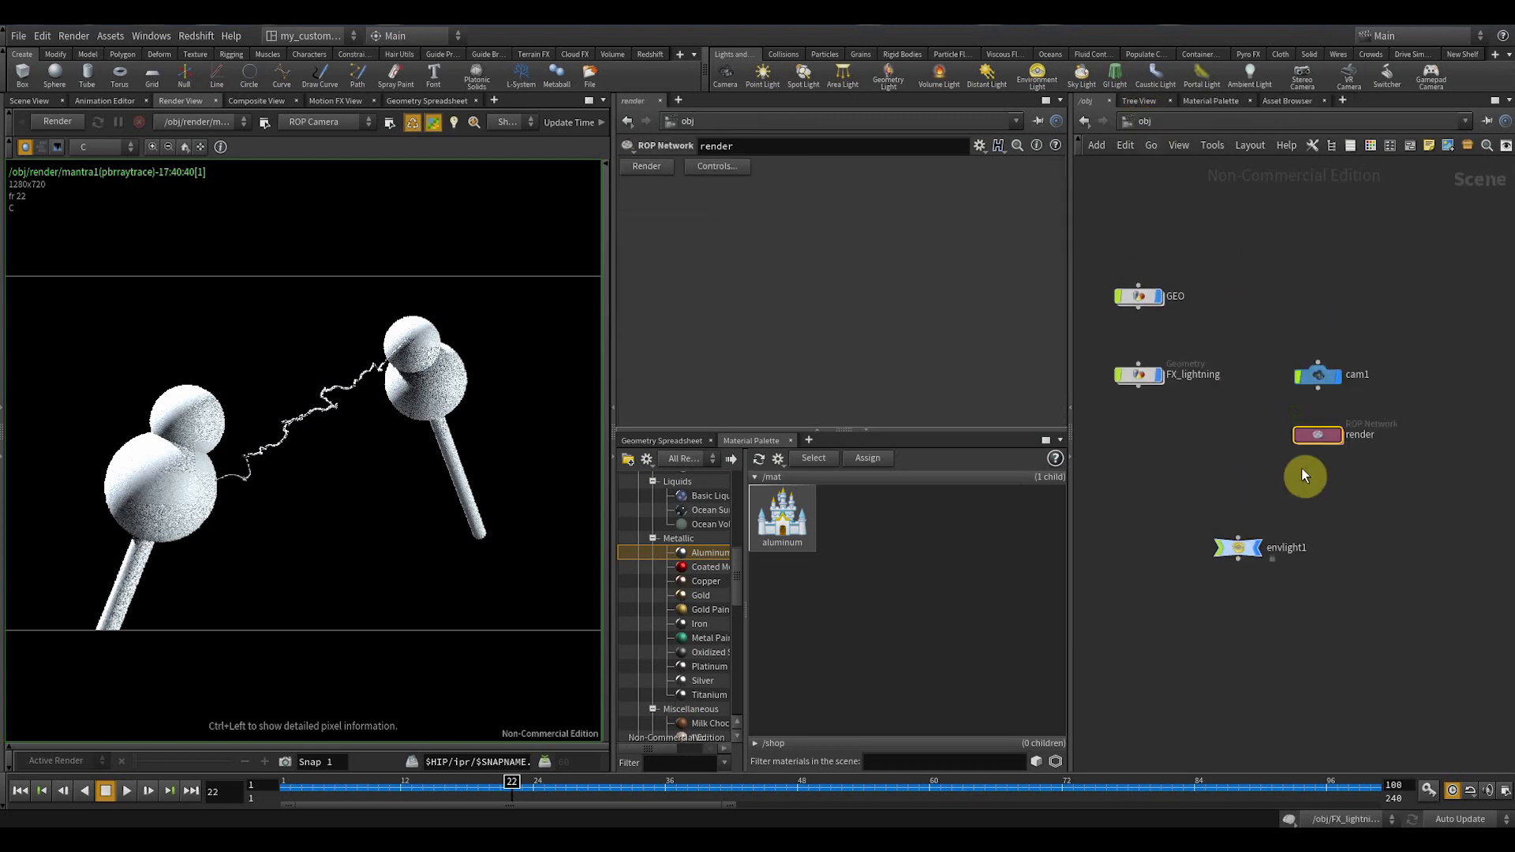
click(1138, 296)
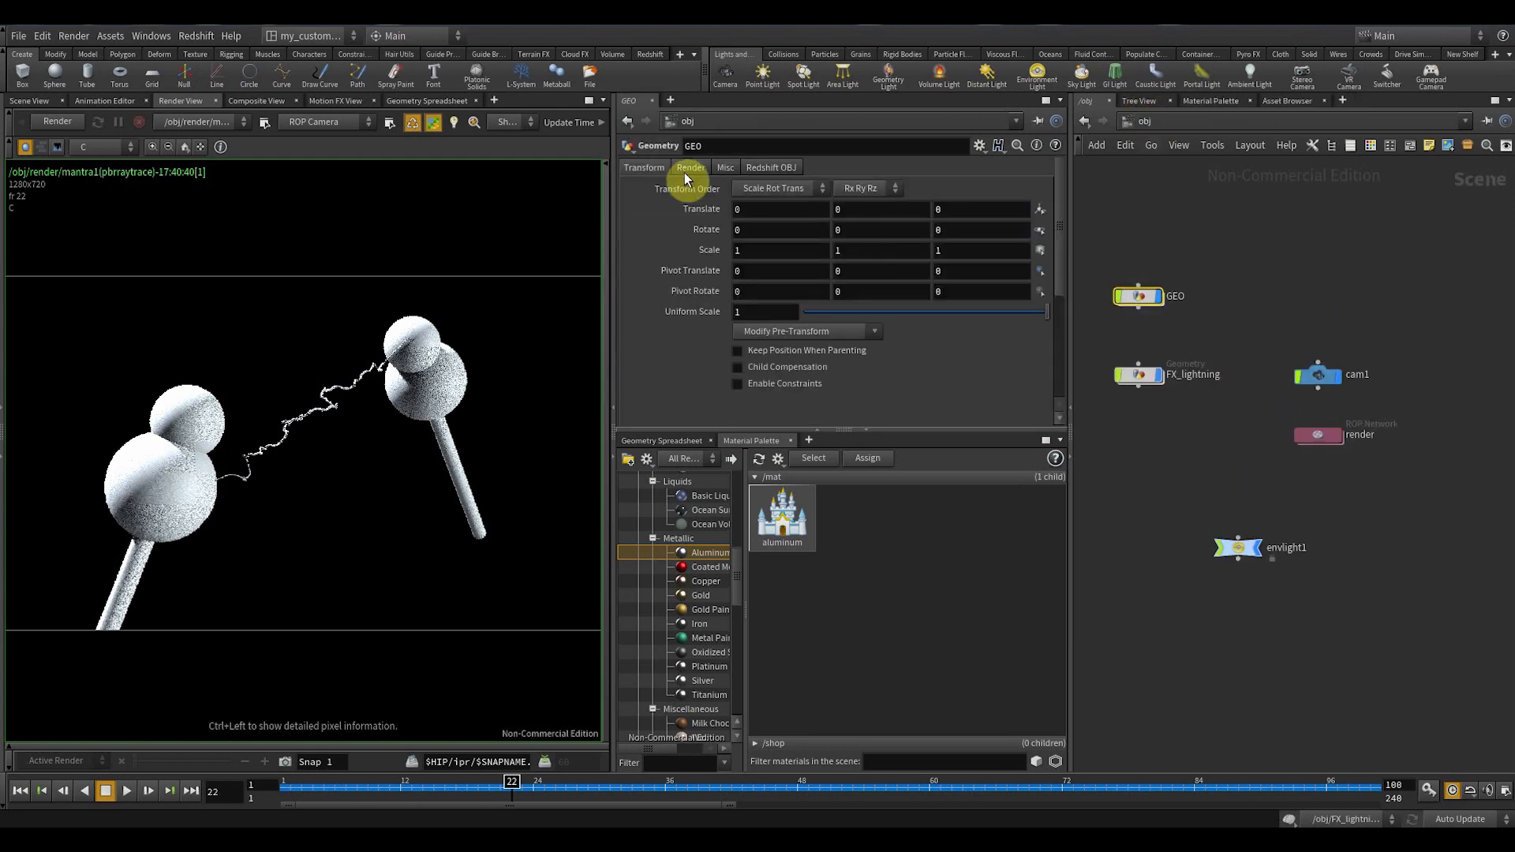
middle_drag(1153, 342, 1238, 349)
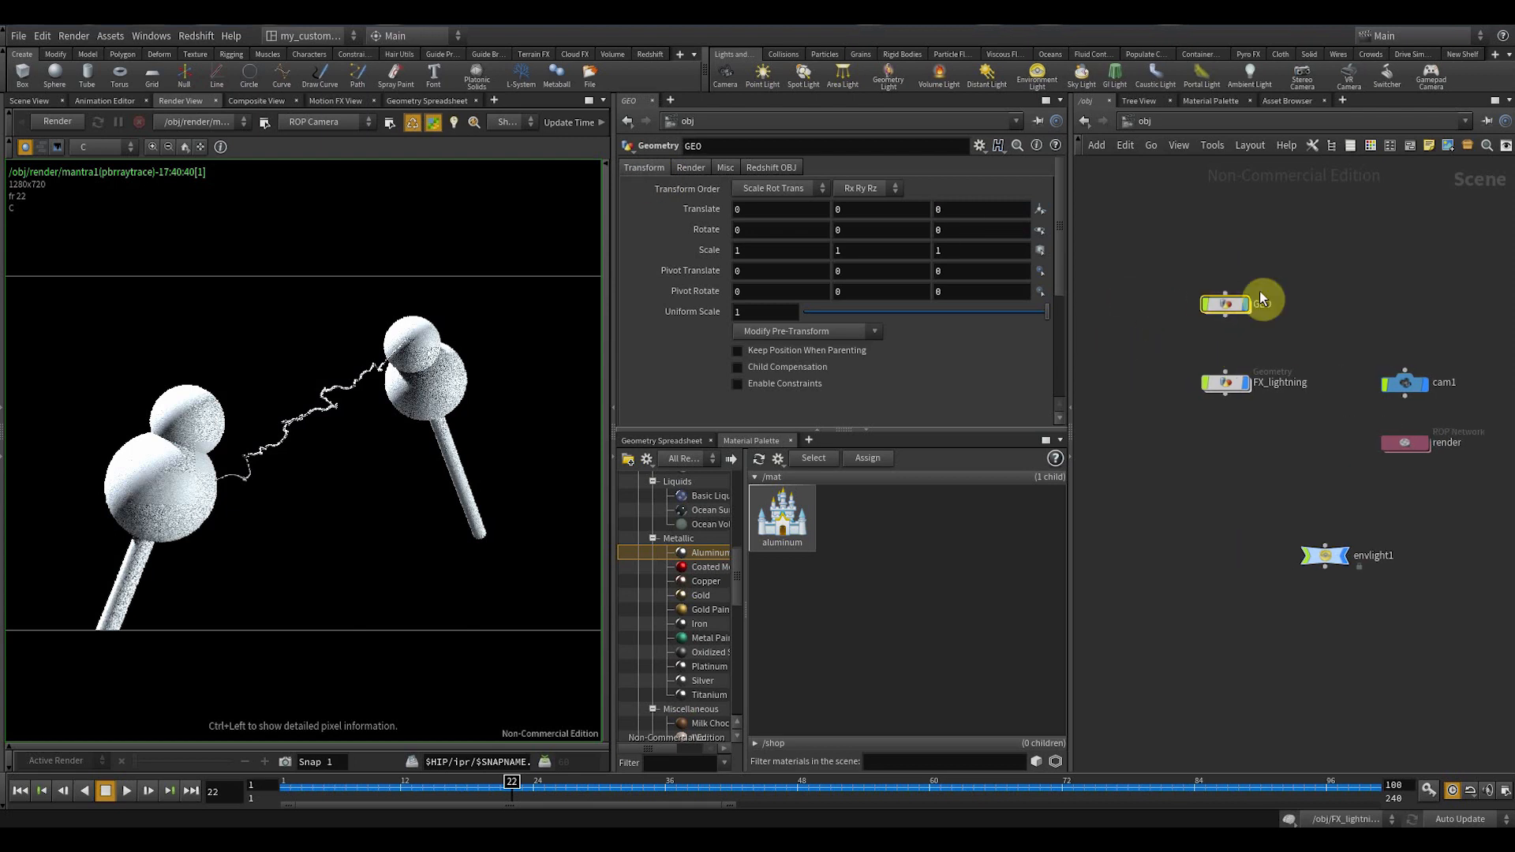
click(694, 169)
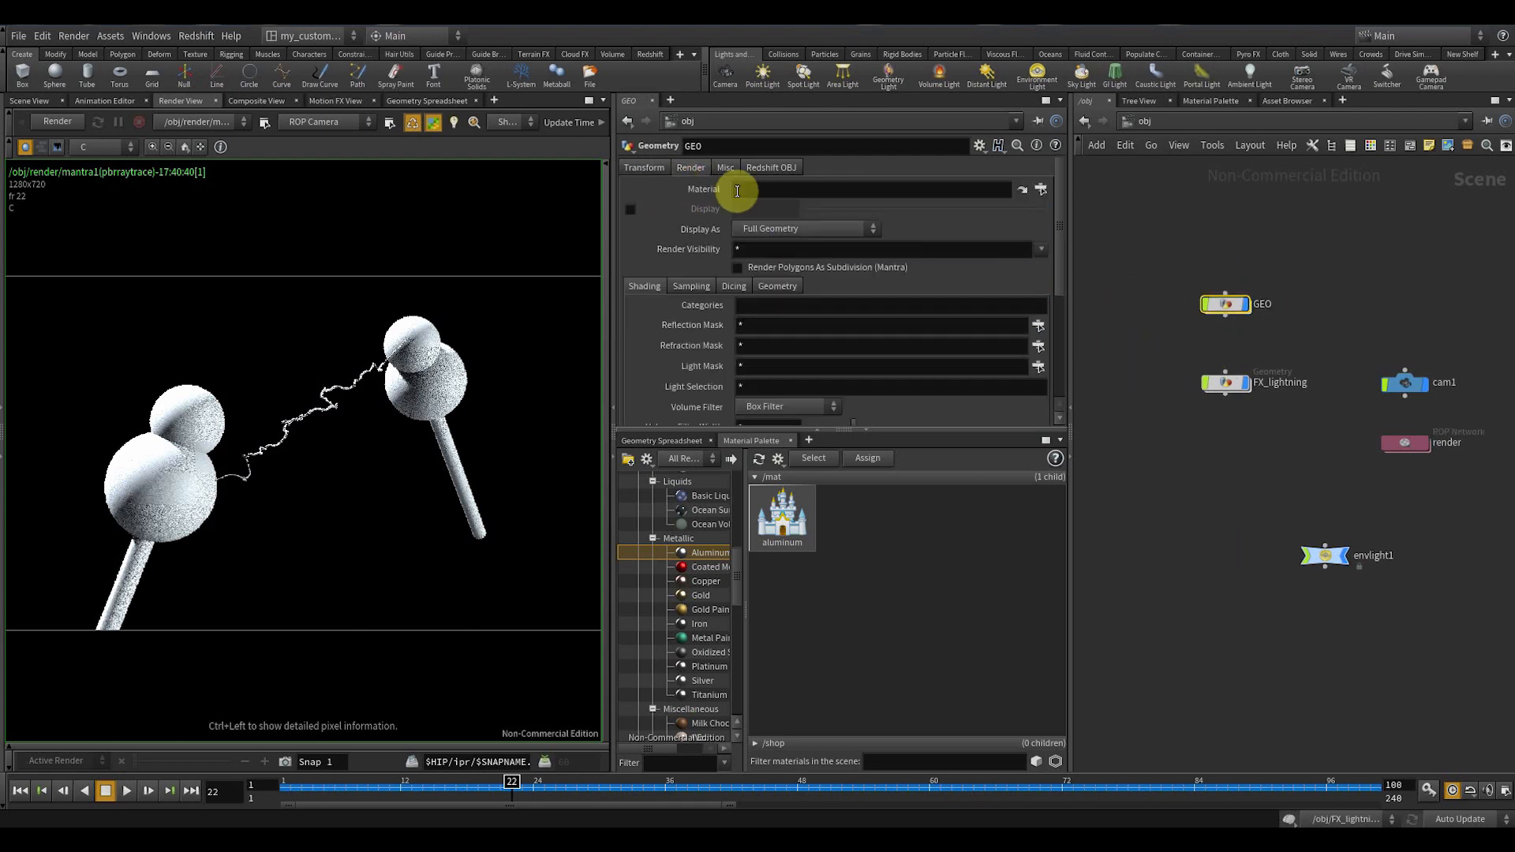
click(1040, 190)
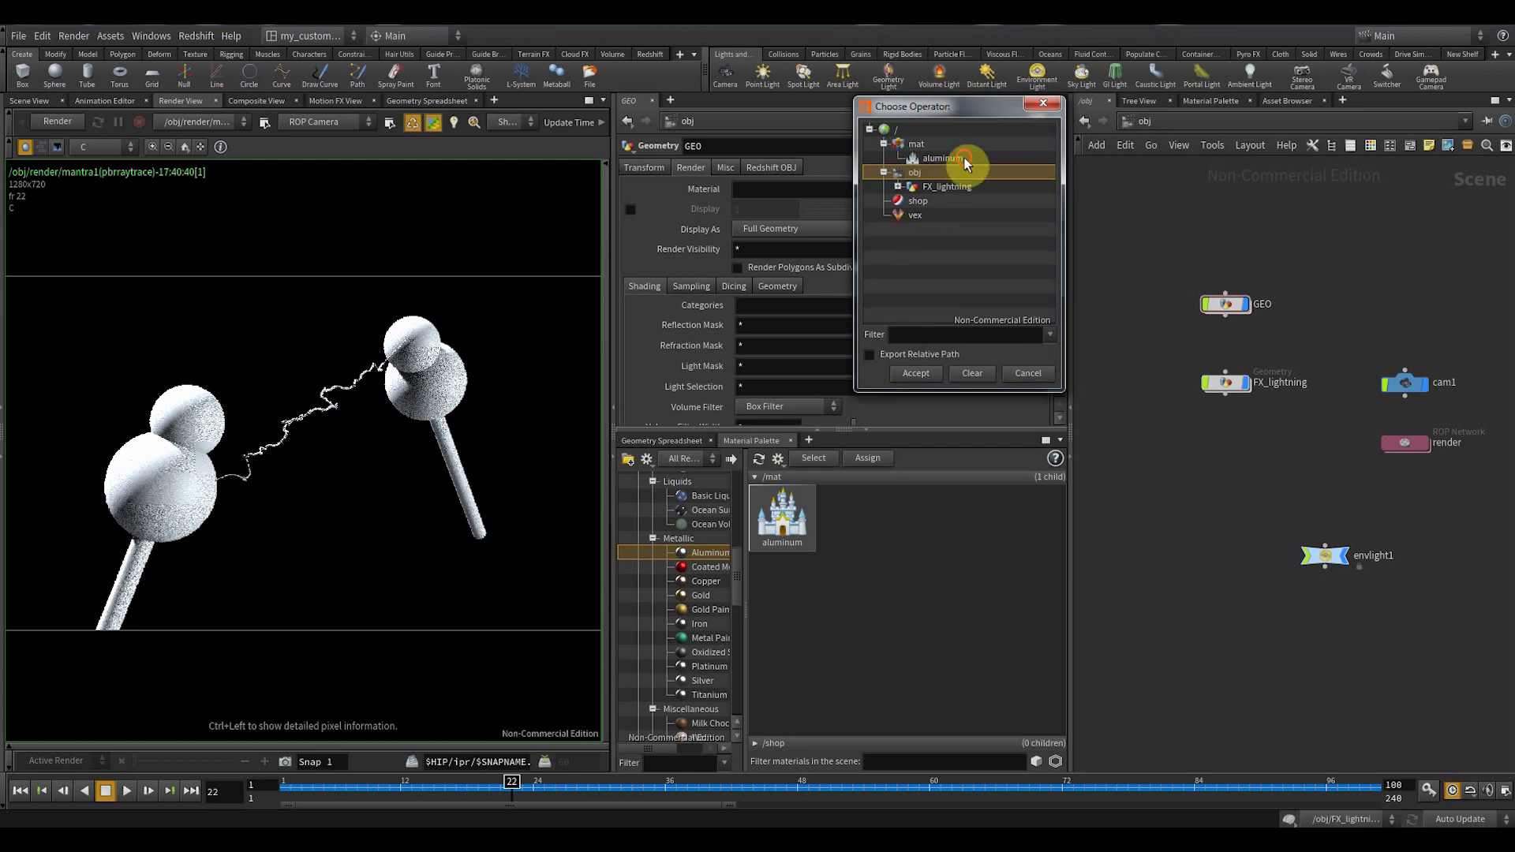
click(958, 158)
click(915, 373)
scroll(1286, 604, down, 1)
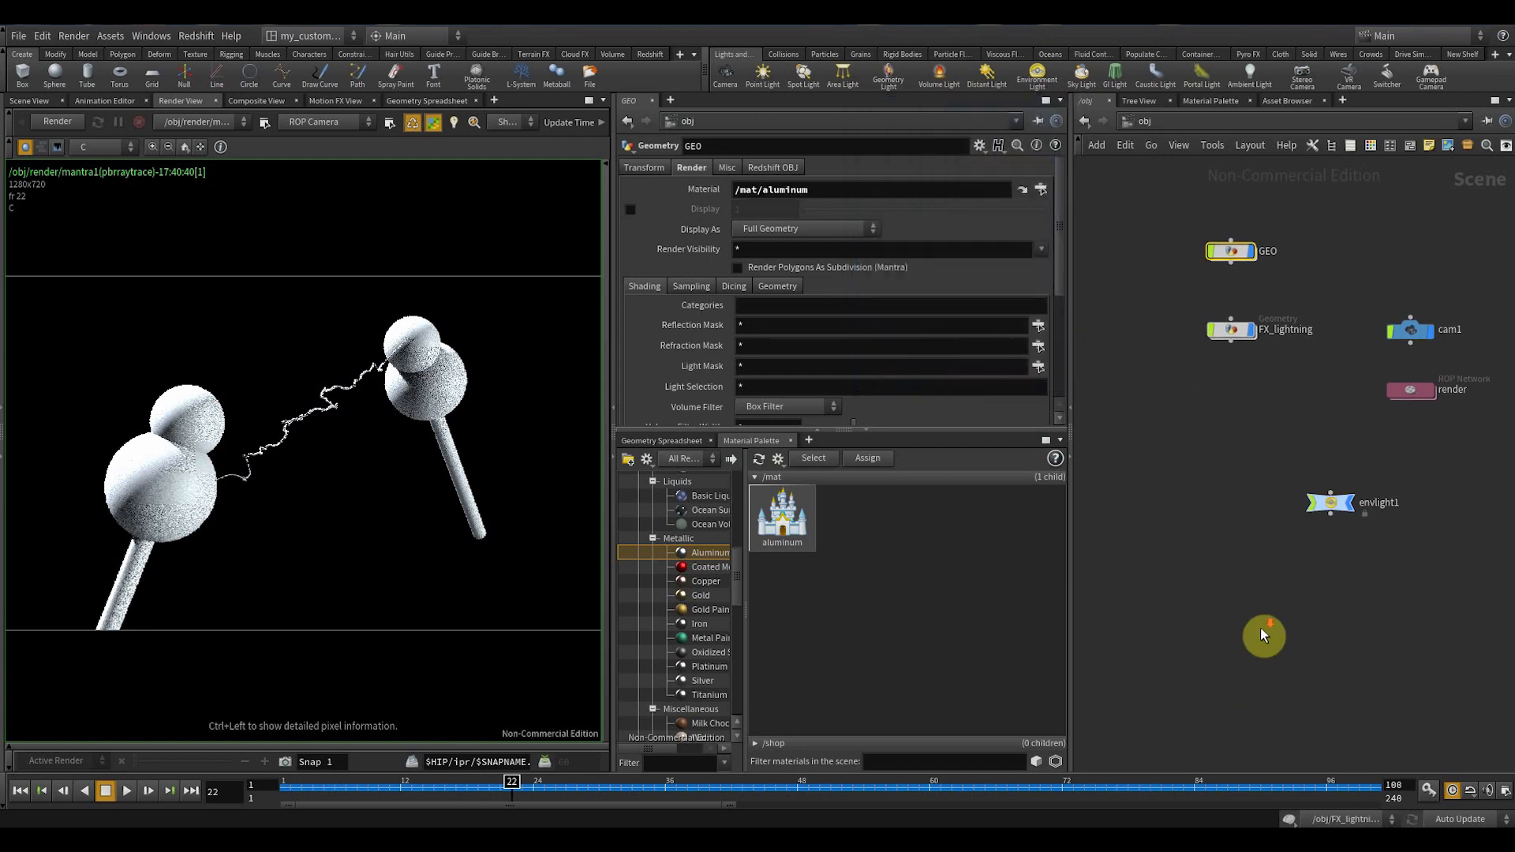
- Add a generic Principled Shader to the scene materials and go to the mat network
drag(733, 582, 892, 603)
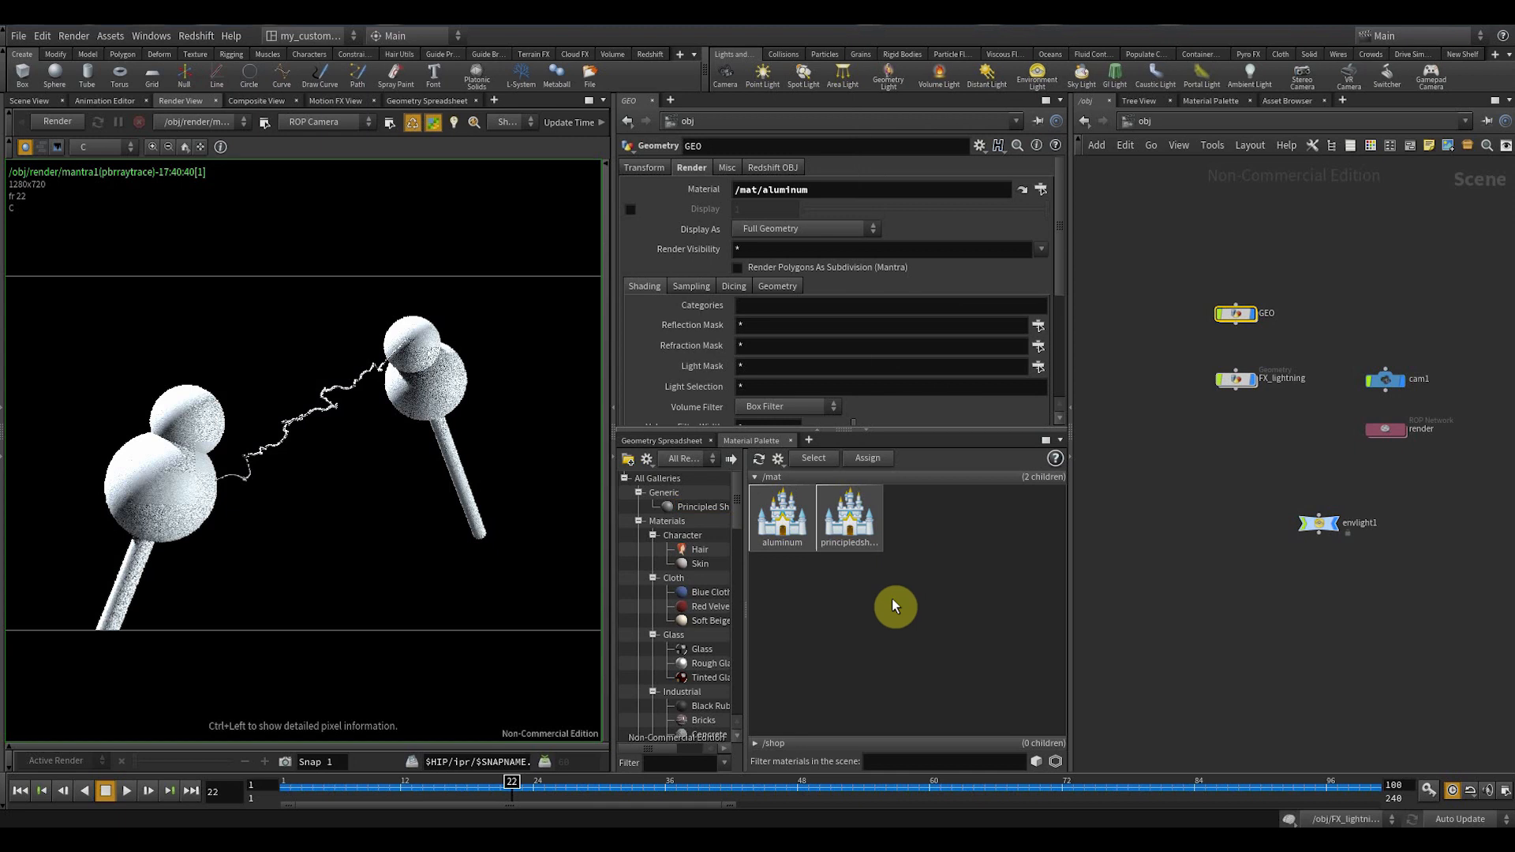
double_click(859, 521)
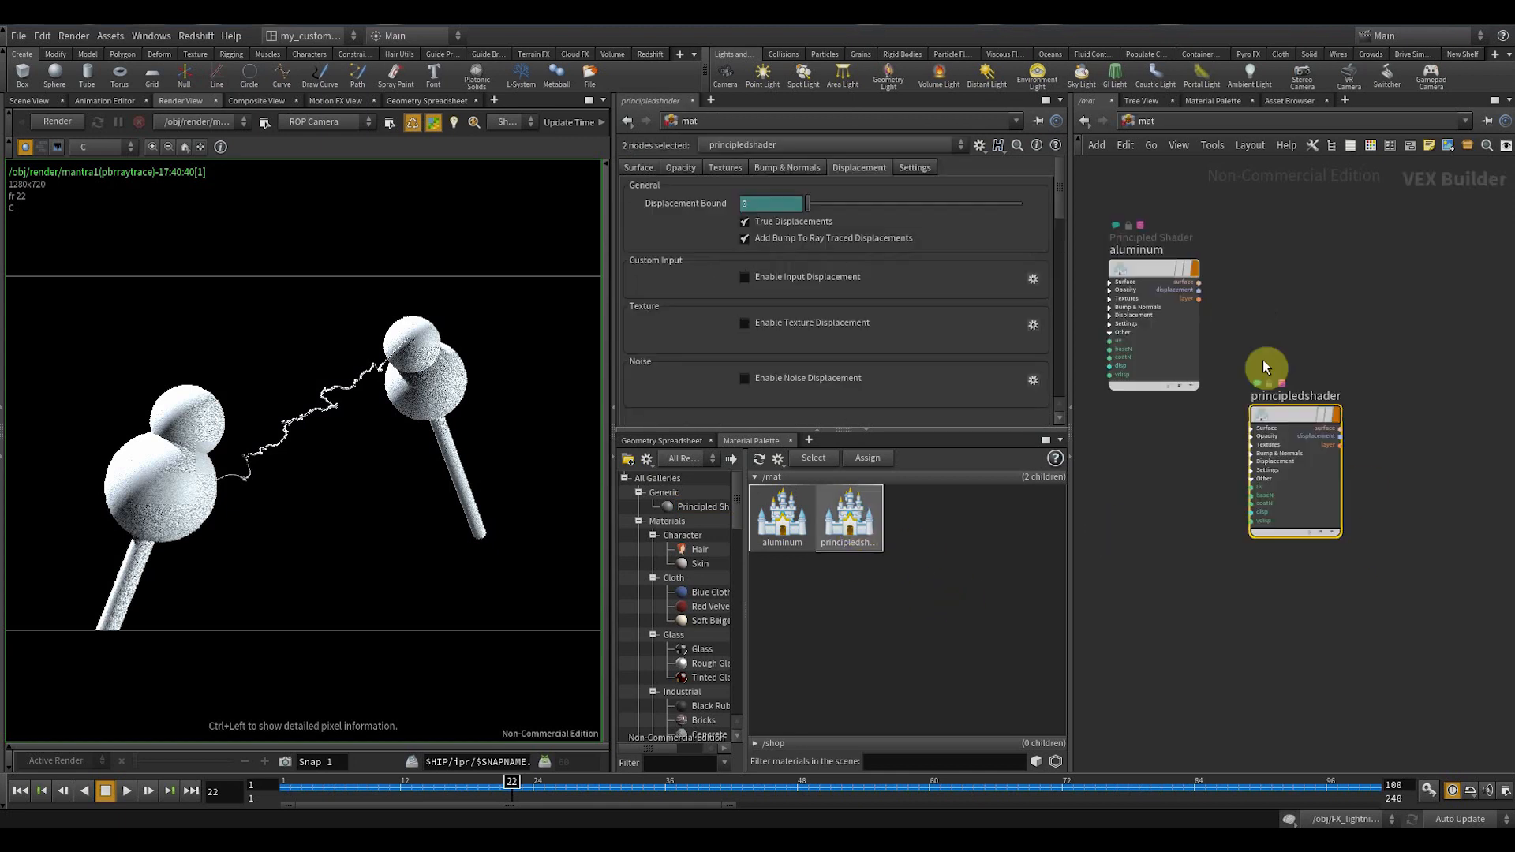
click(1145, 120)
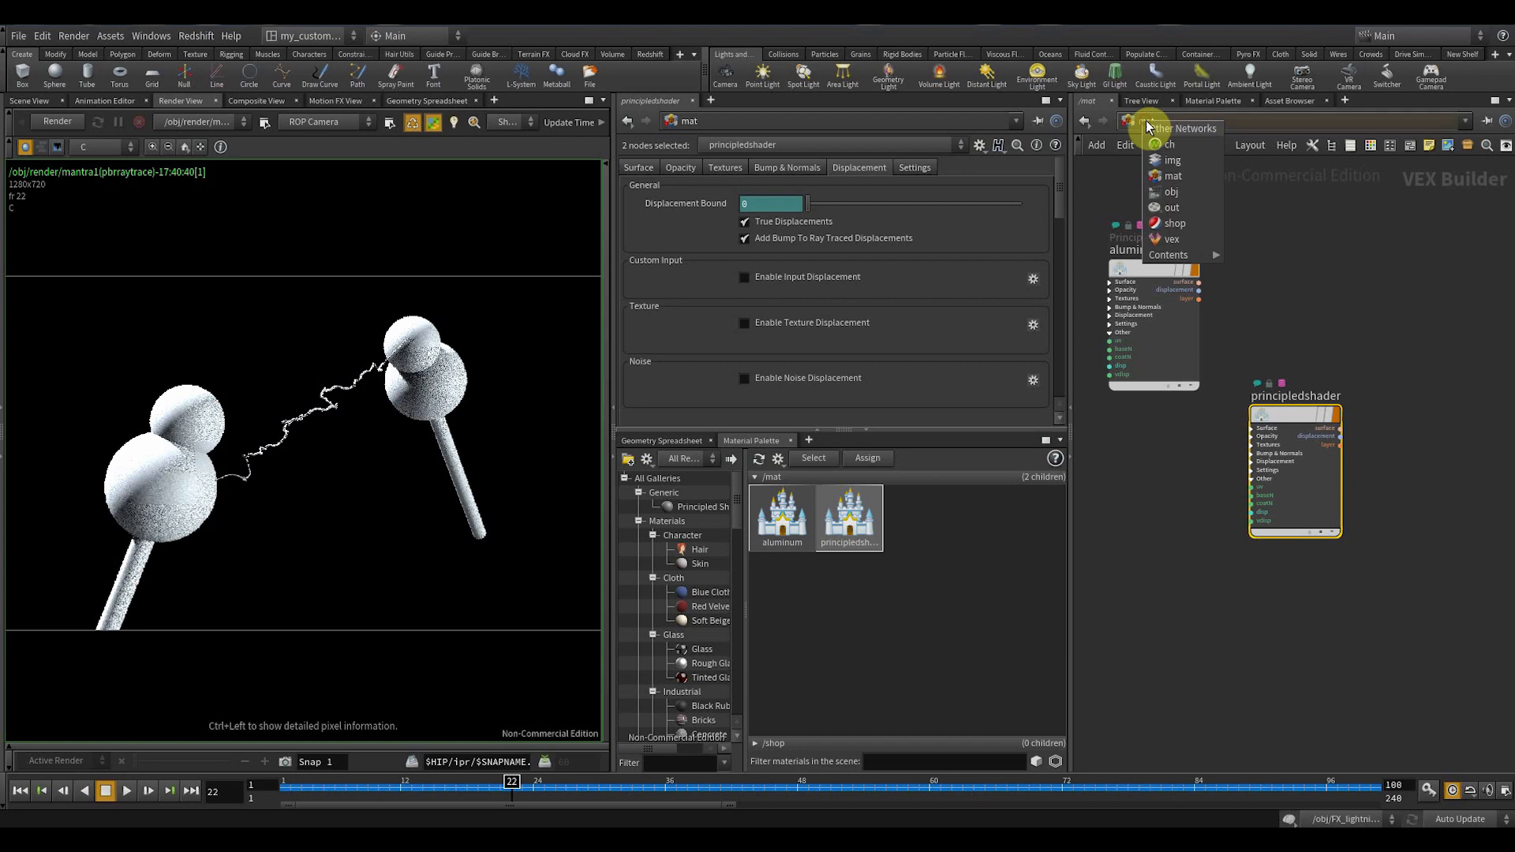
click(1176, 192)
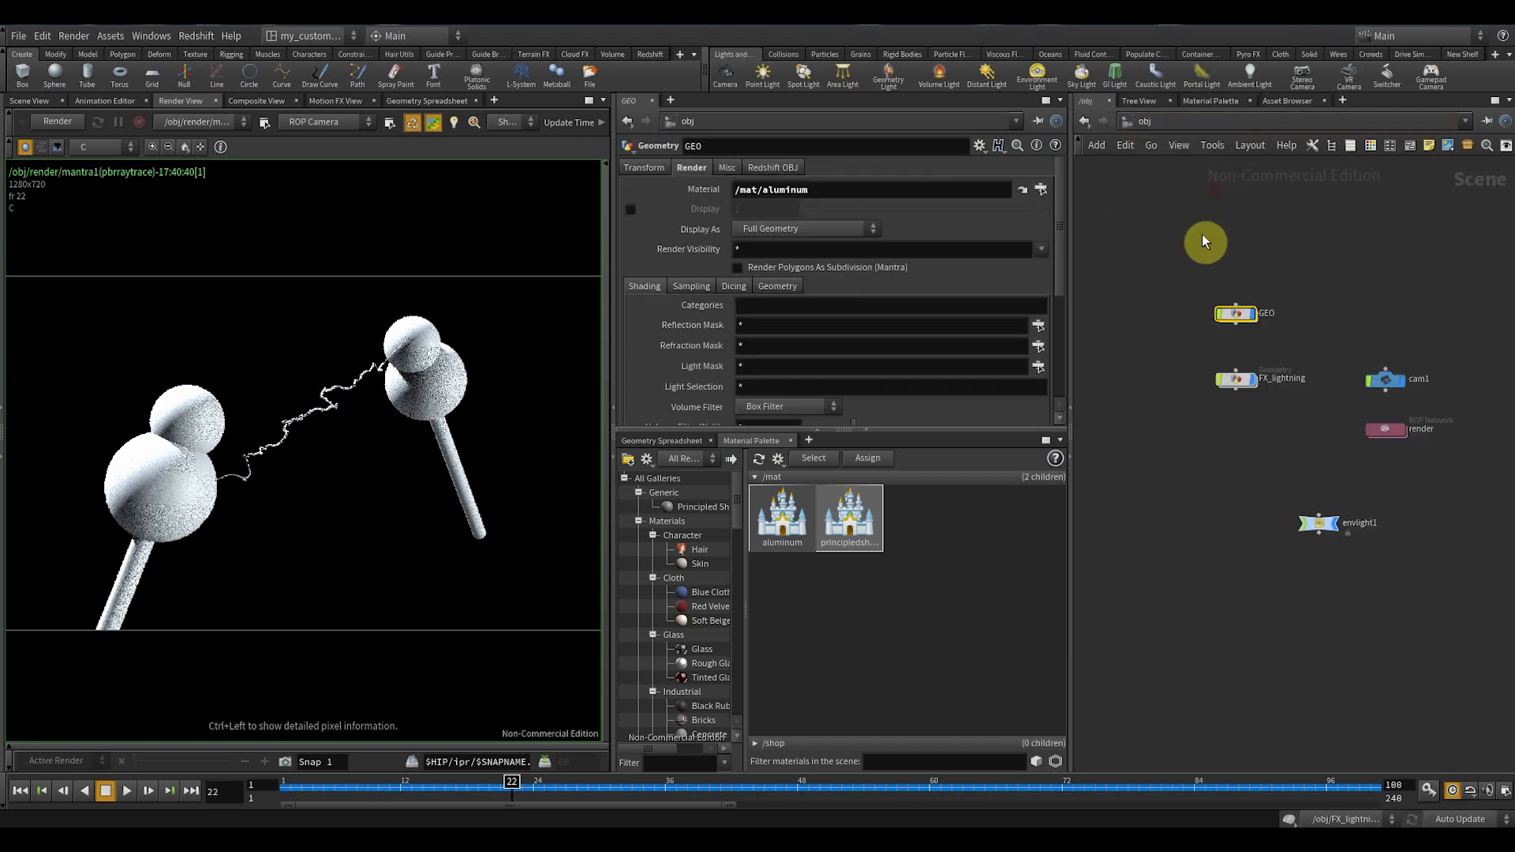
click(1131, 126)
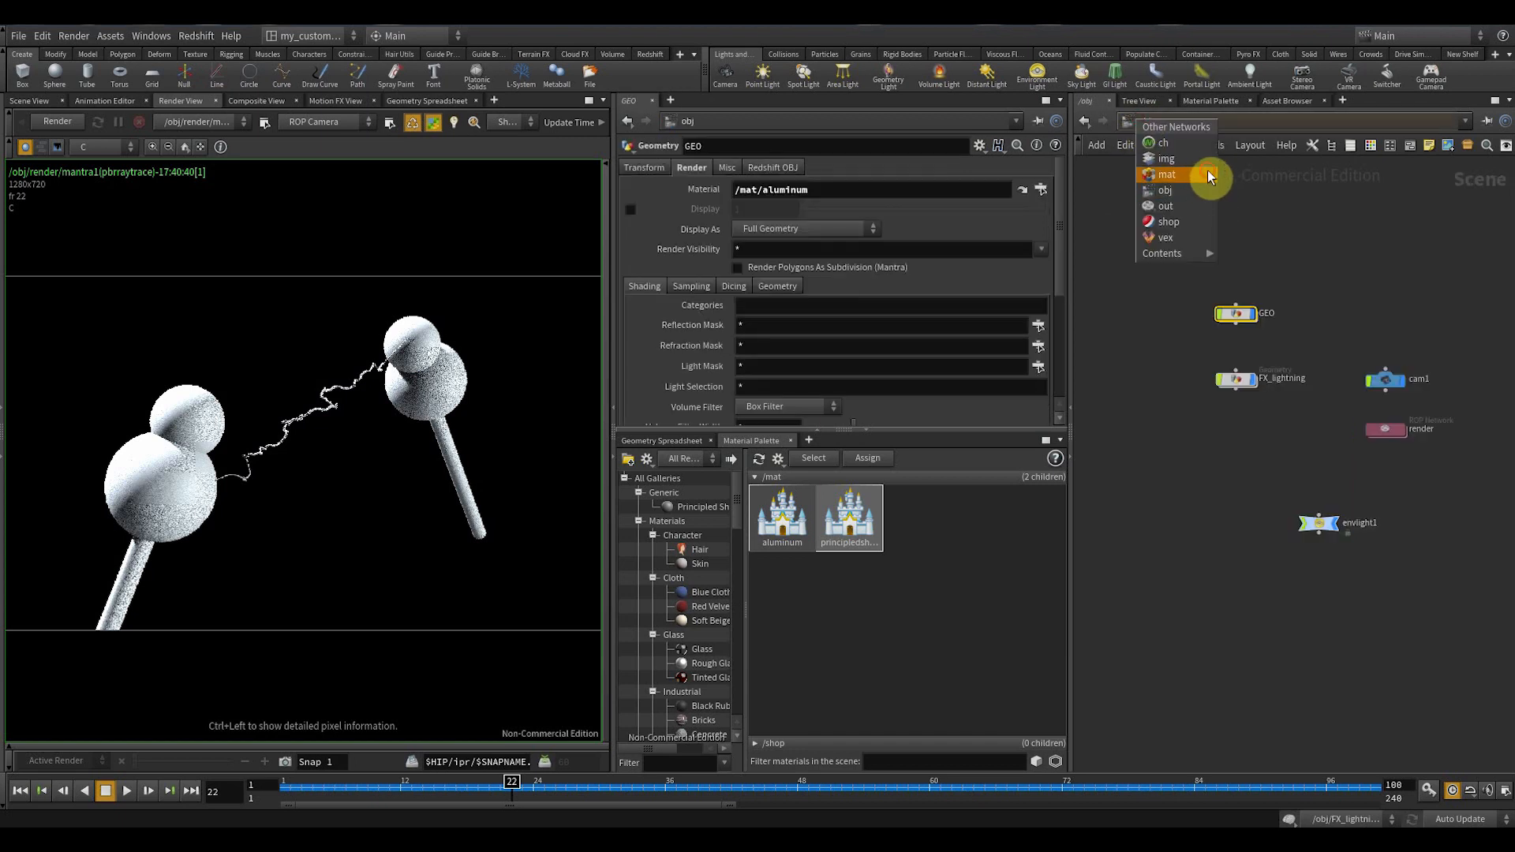
click(1207, 172)
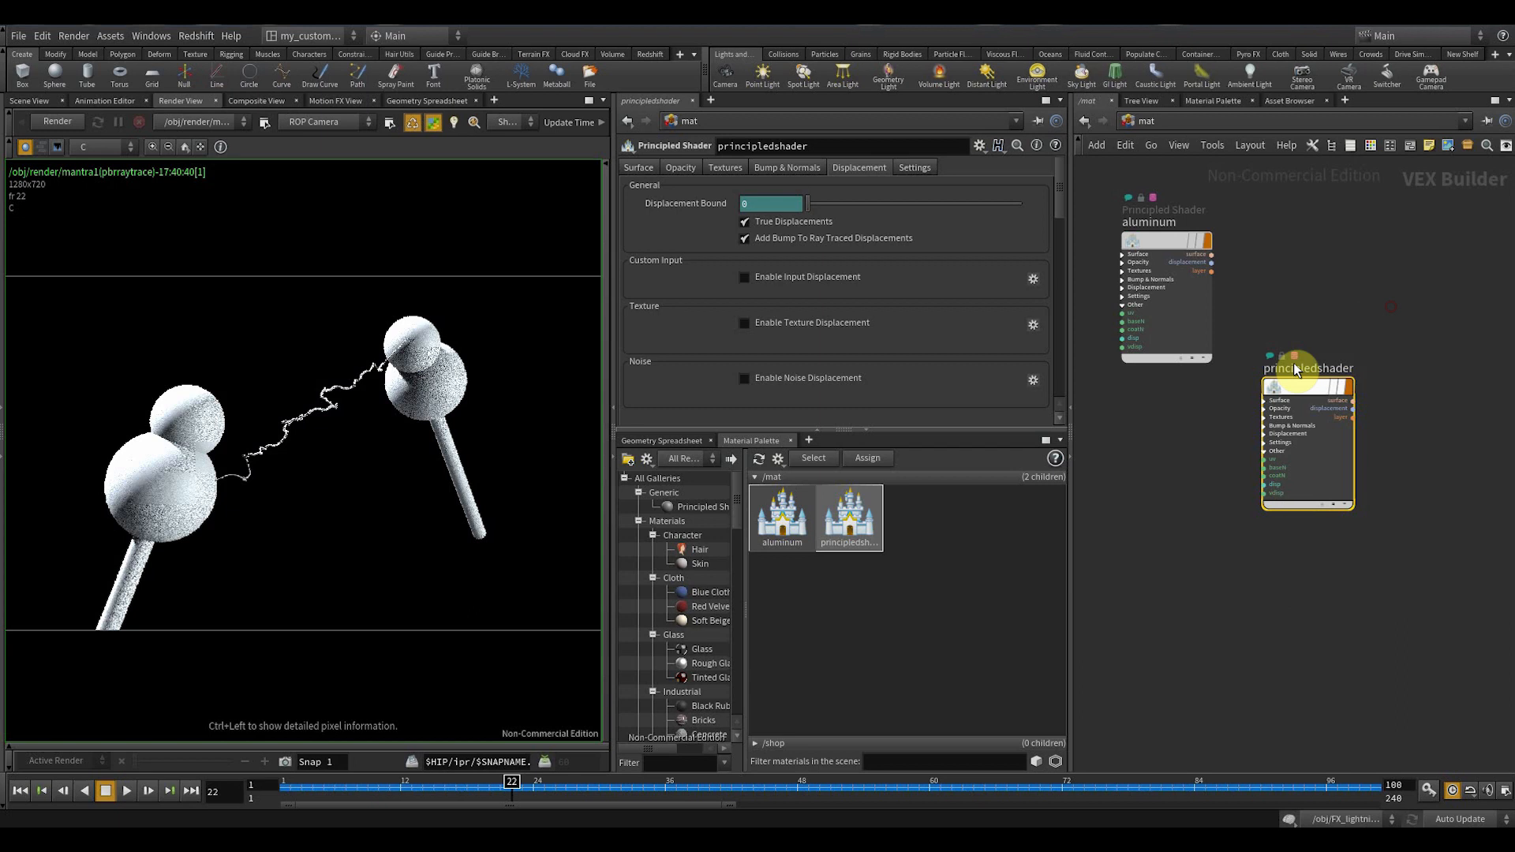
double_click(1272, 368)
drag(1272, 369, 1422, 373)
key(BackSpace)
key(BackSpace)
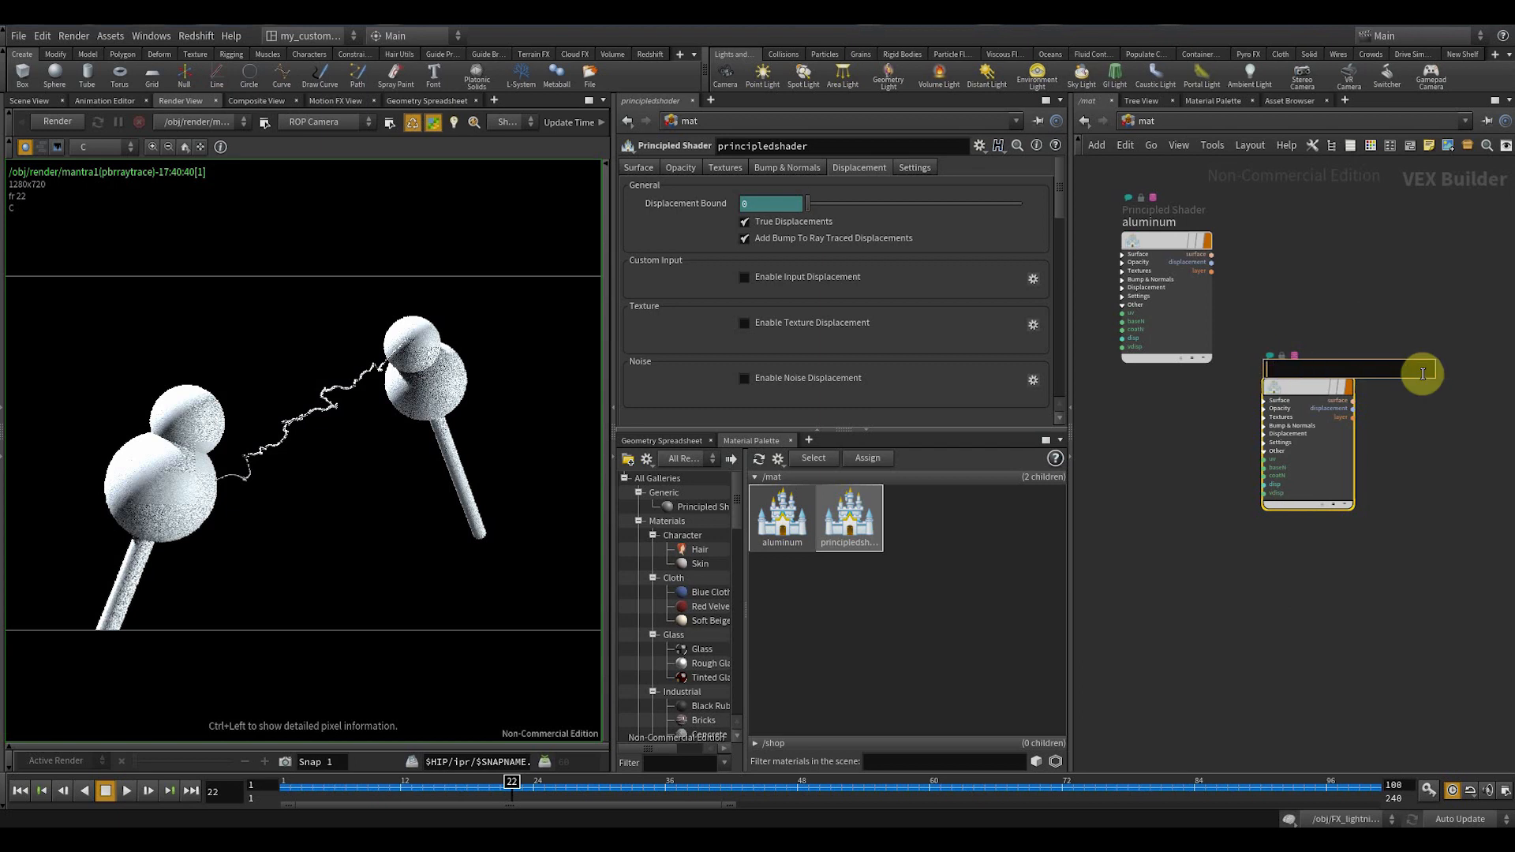
key(Return)
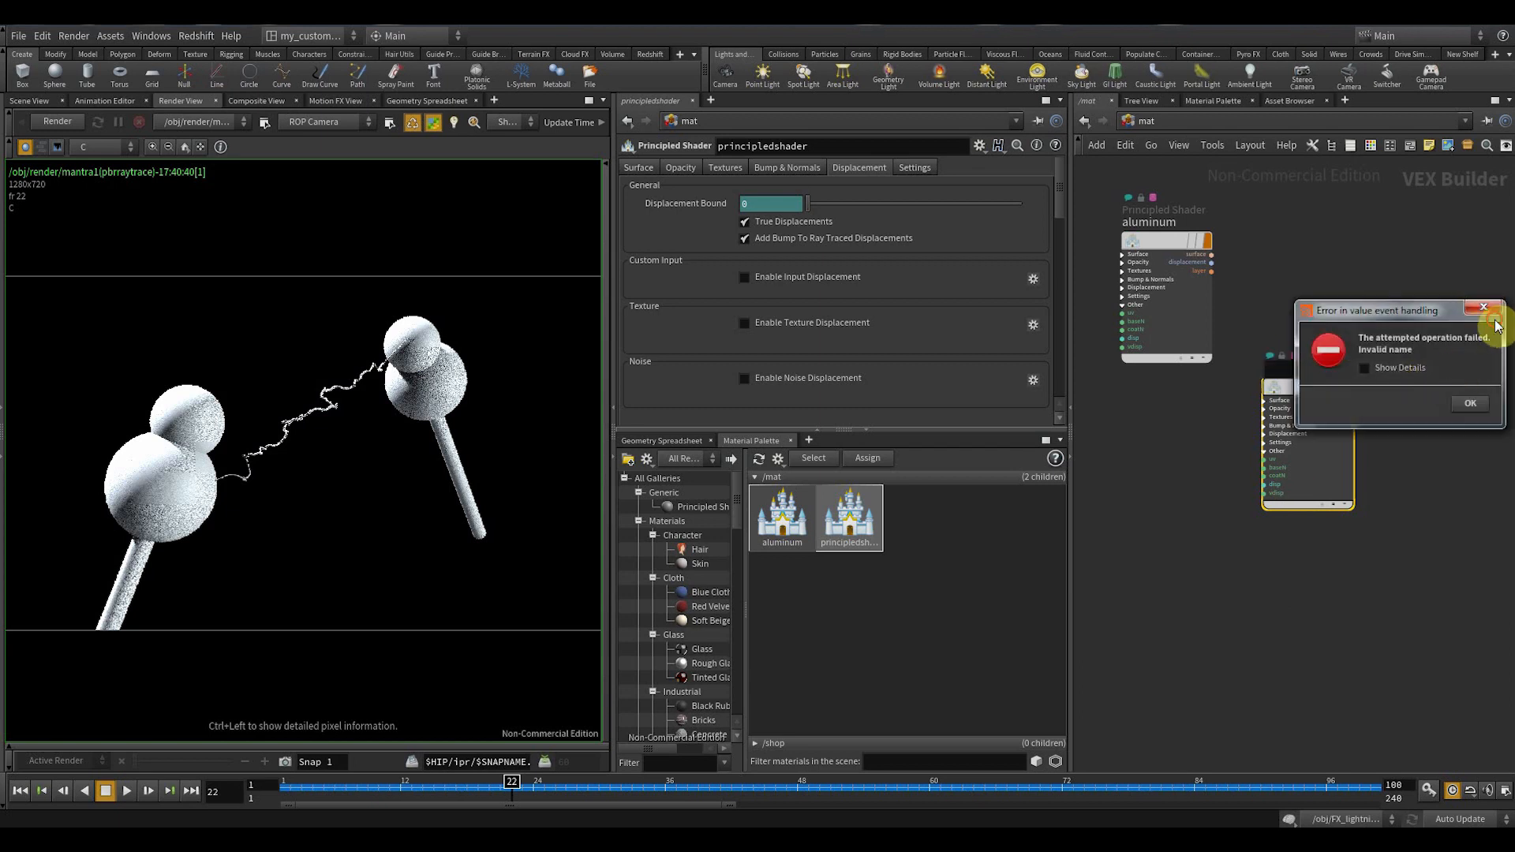
click(1468, 403)
- Rename the new Principled Shader node to lightning
double_click(1302, 369)
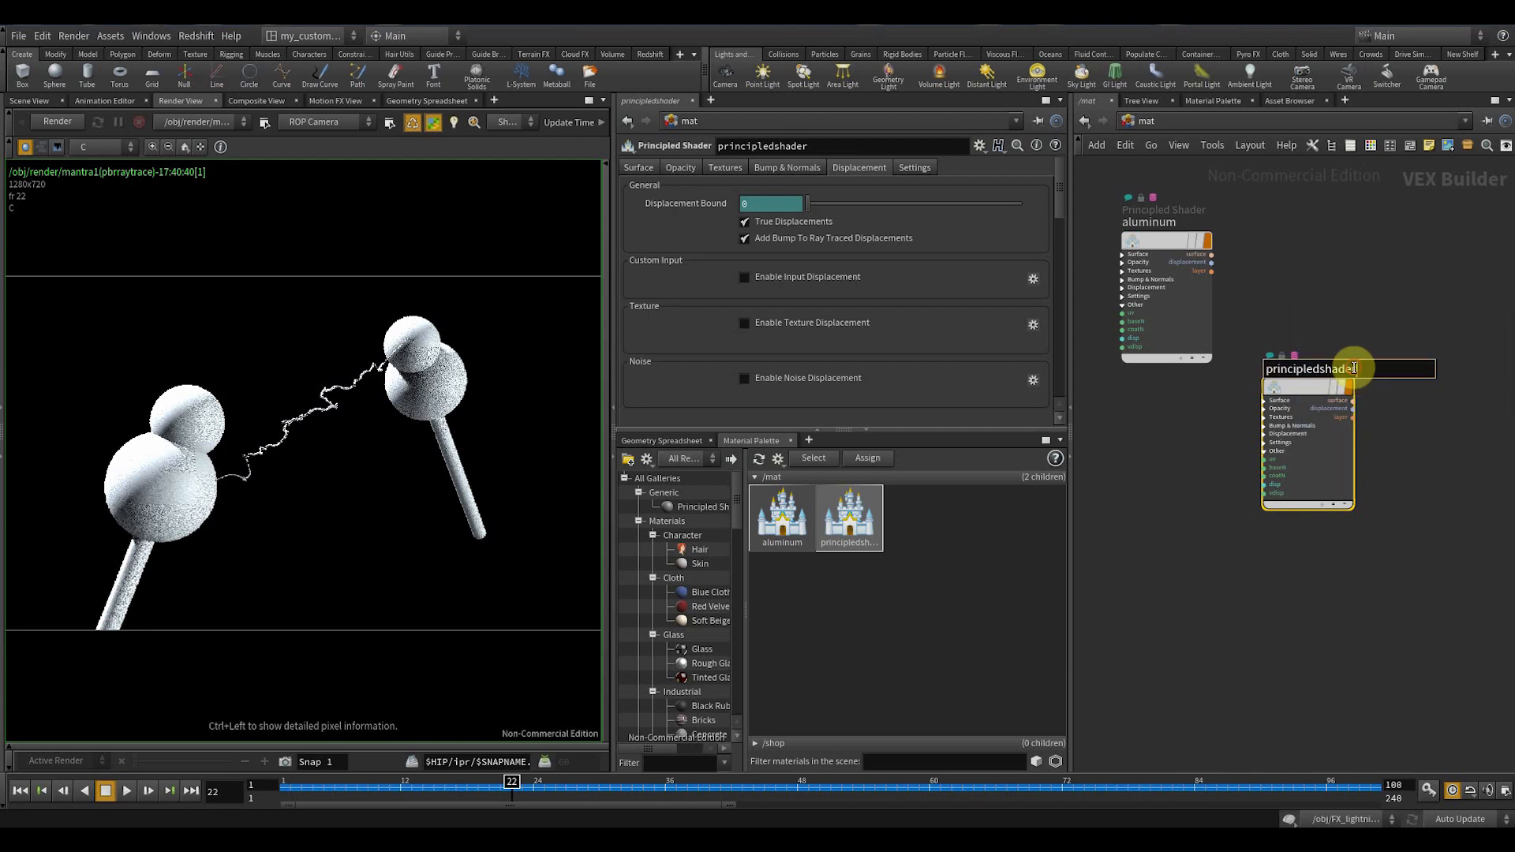
key(BackSpace)
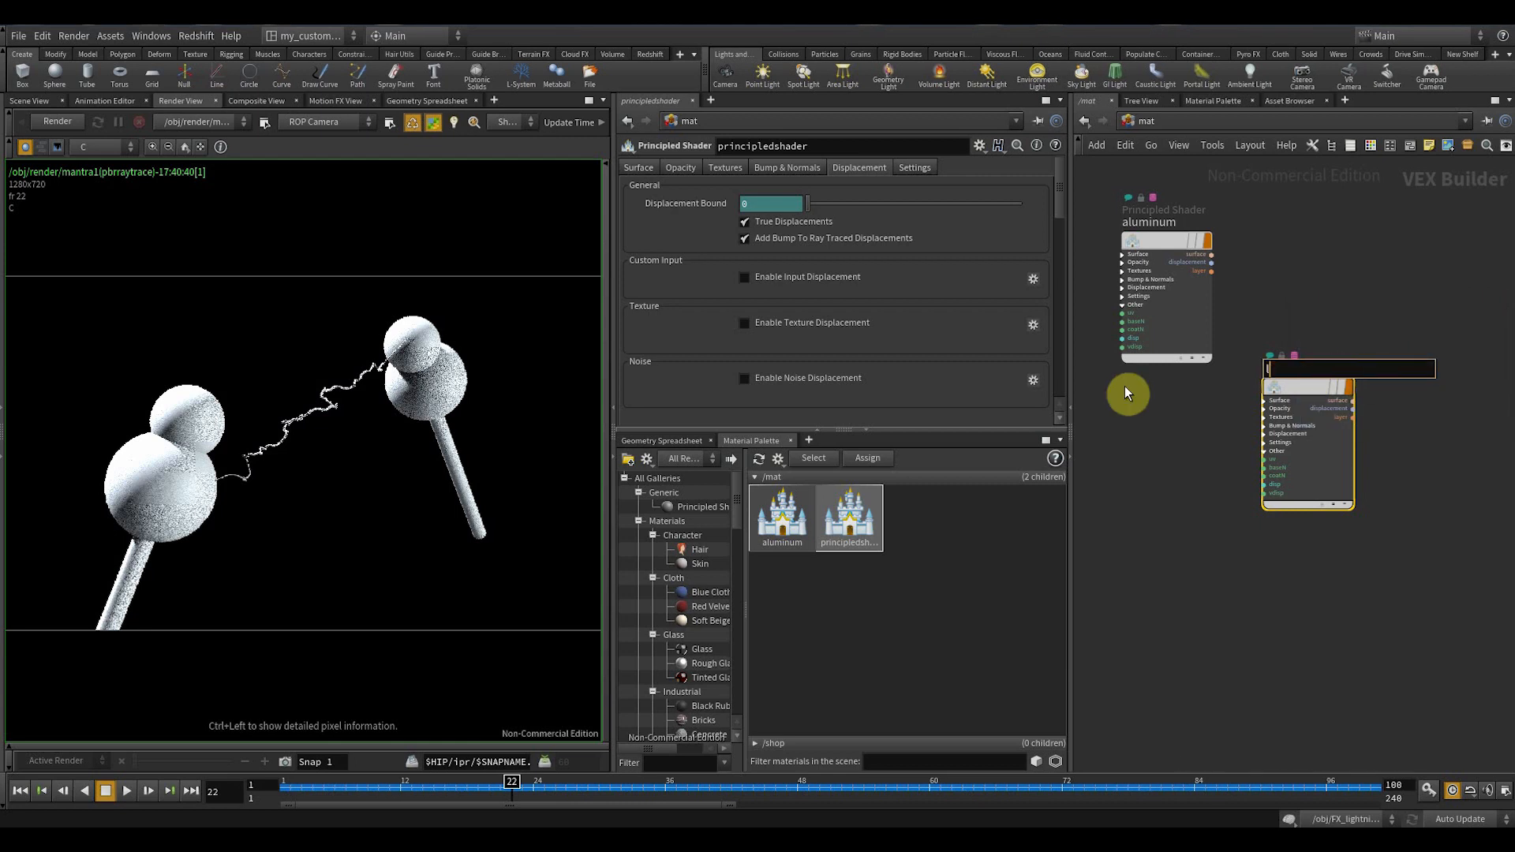
text(lightning)
key(Return)
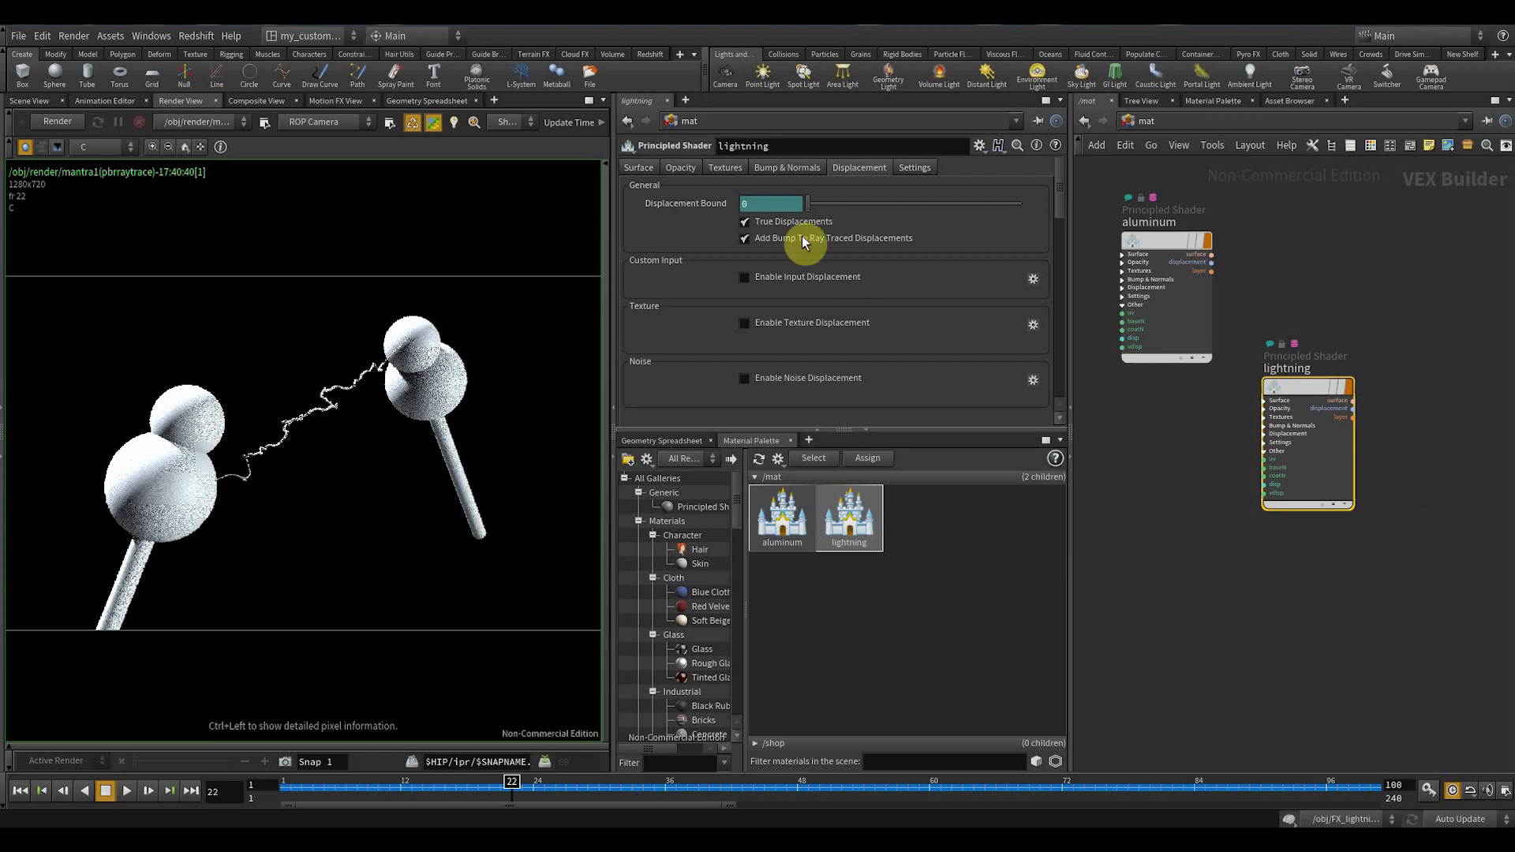
- Set the lightning shader's surface base color to white with RGB values 1, 1, 1
click(640, 169)
drag(868, 203, 798, 207)
text(1)
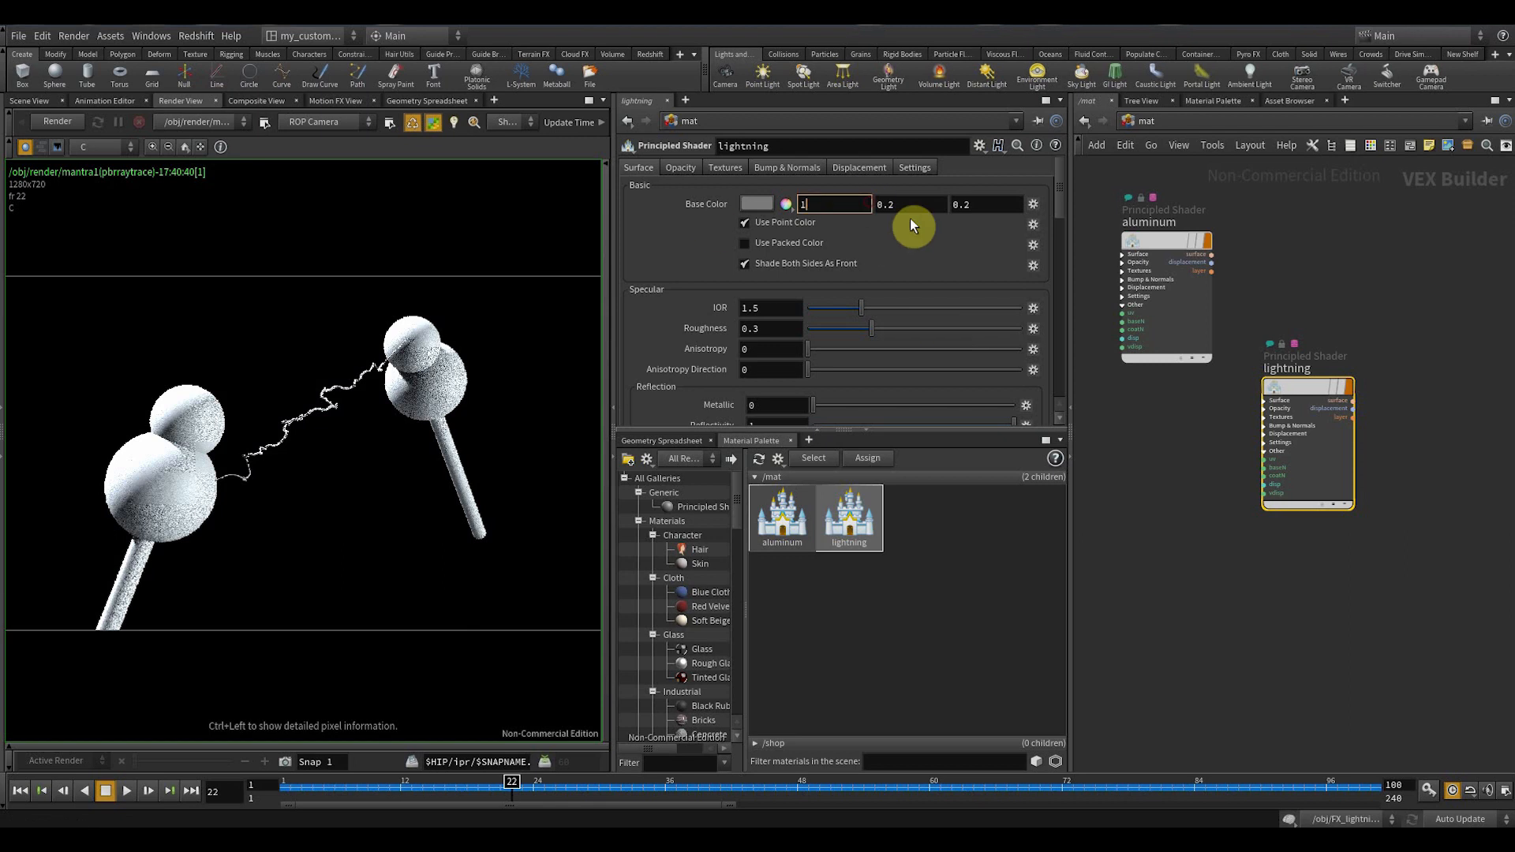
key(Tab)
text(1)
key(Tab)
text(1)
click(1140, 508)
- Set the lightning shader's emission color to bright cyan-blue with RGB values 0, 0.635, 0.9
drag(1060, 198, 1068, 331)
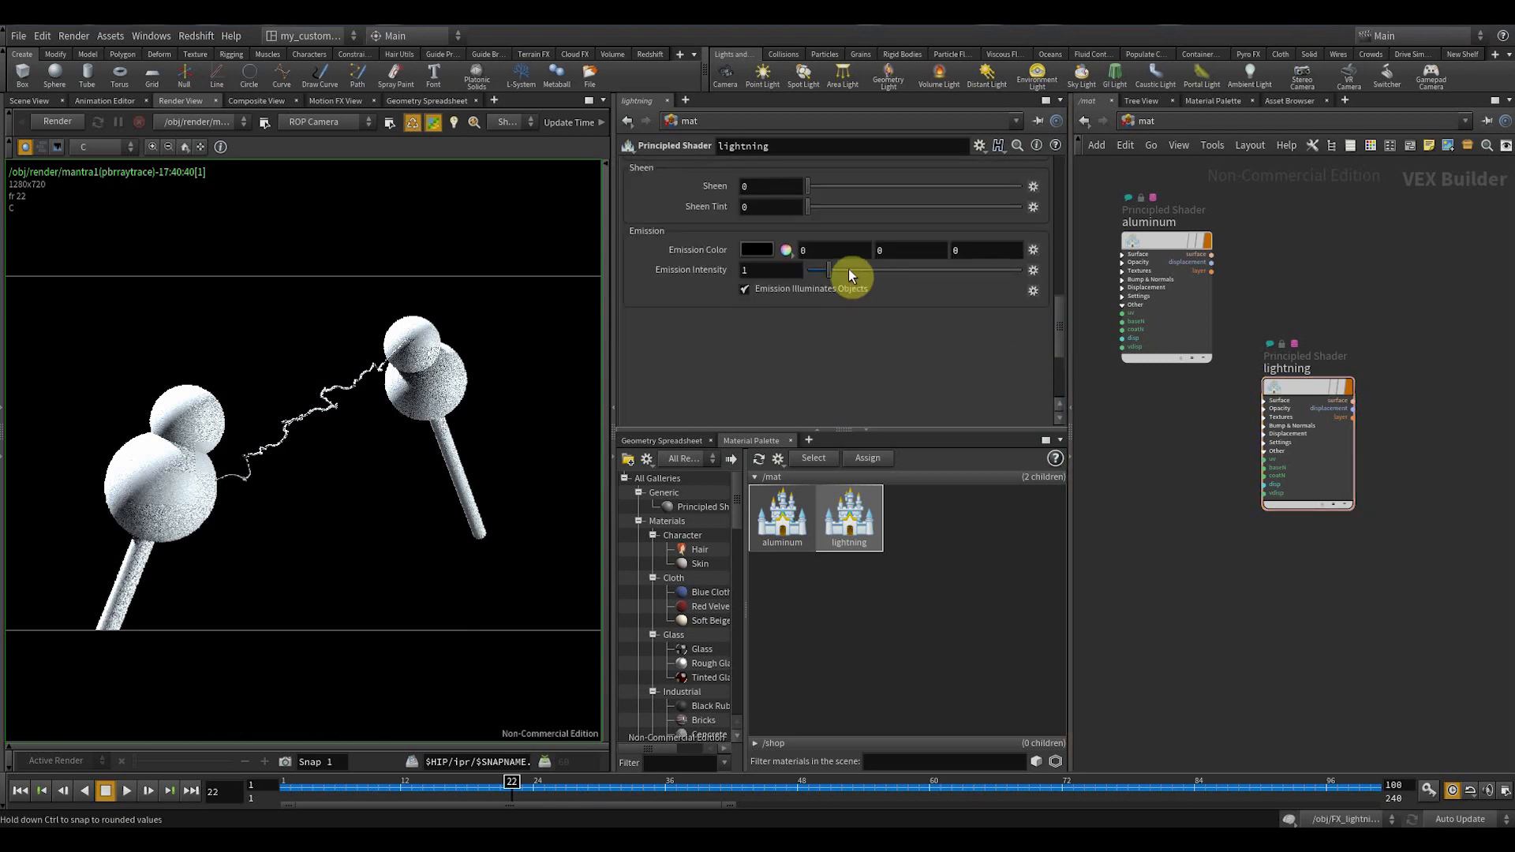
click(784, 250)
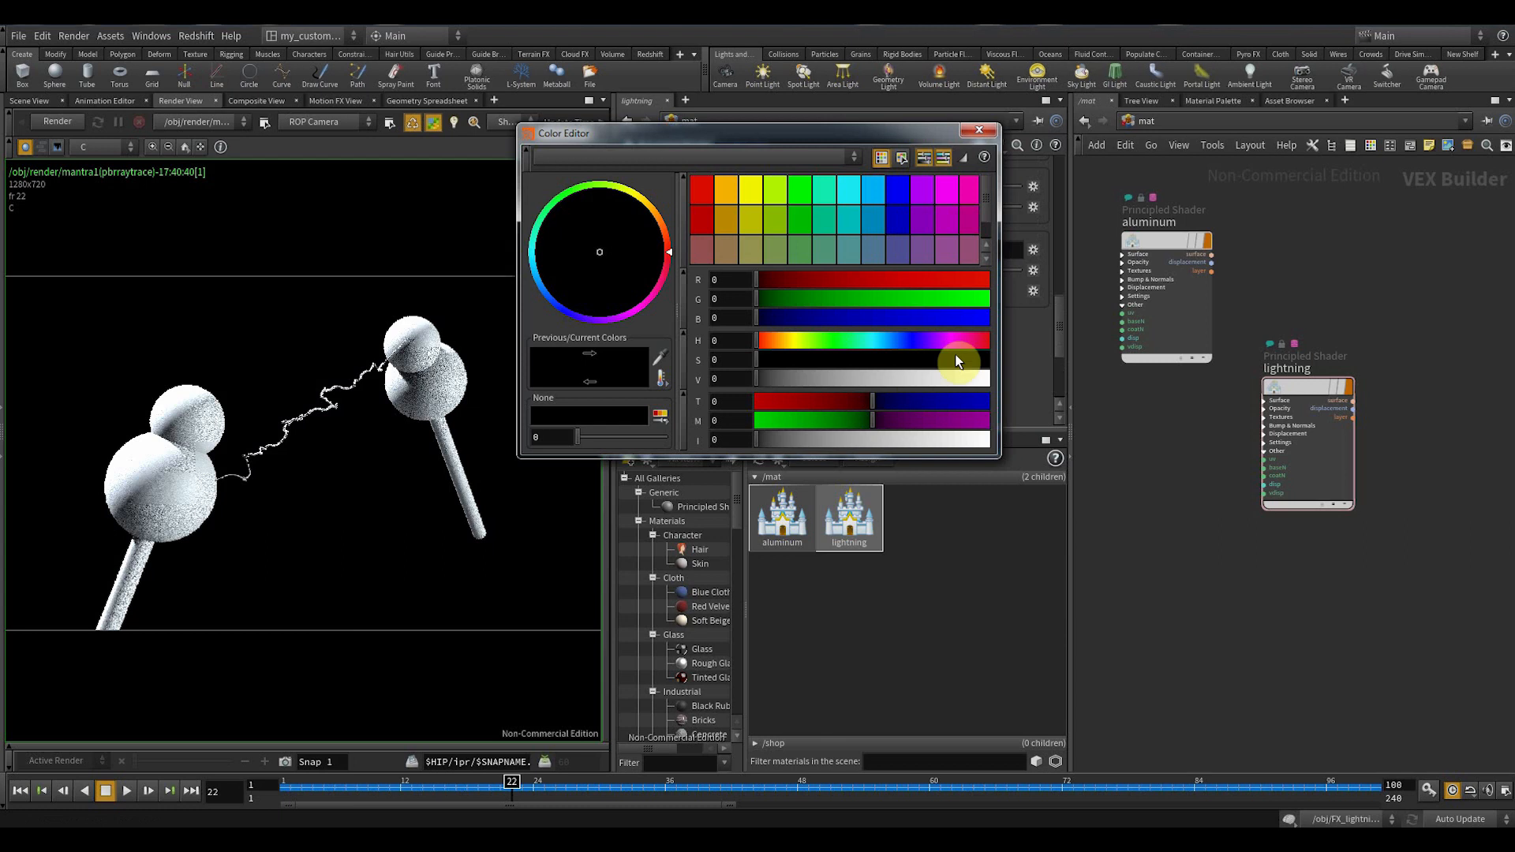
click(898, 342)
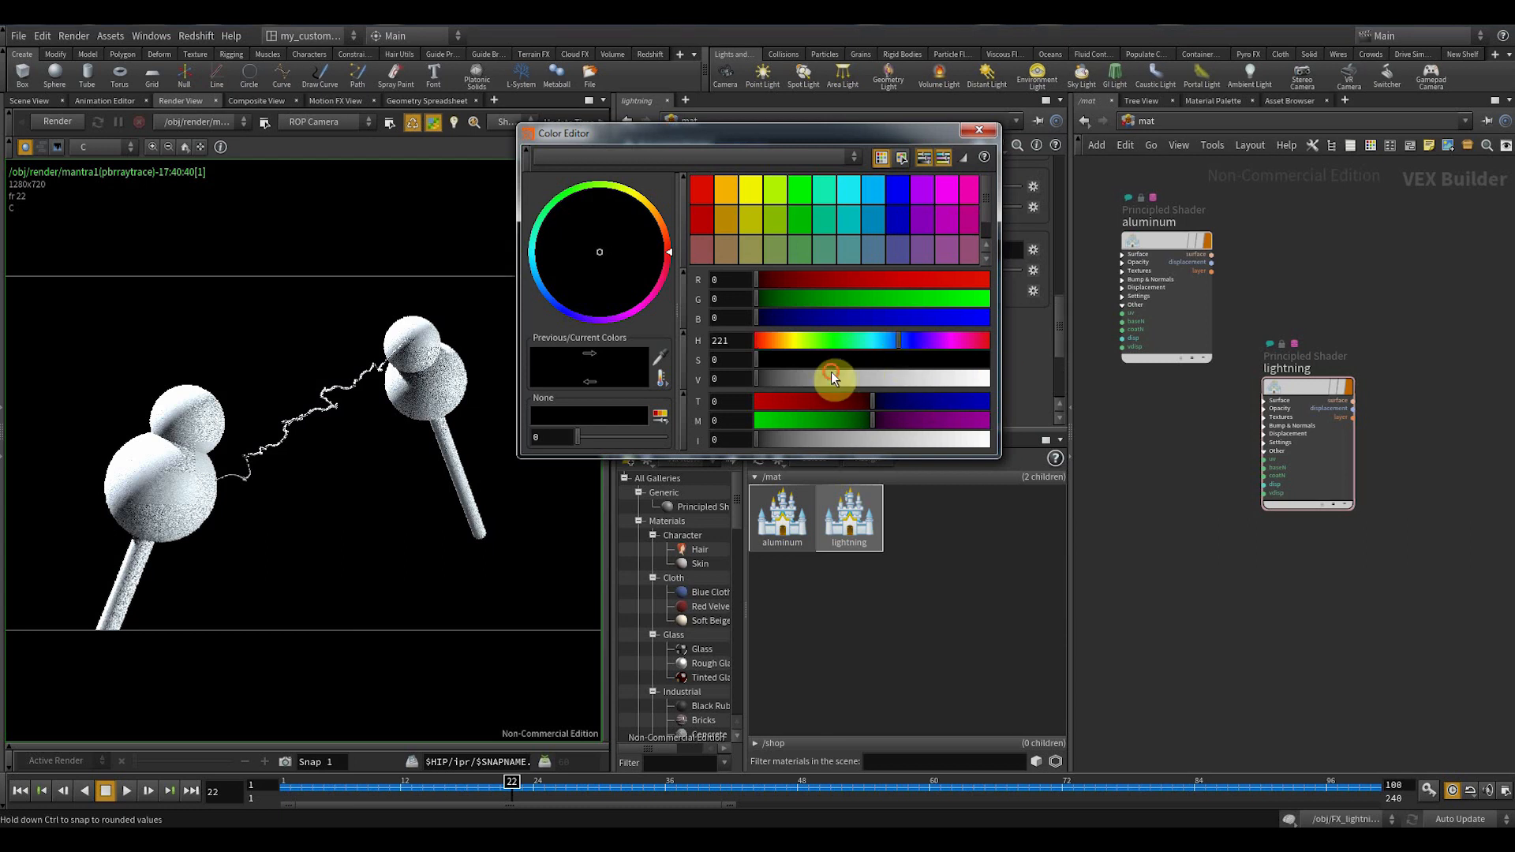
drag(835, 377, 1002, 357)
click(896, 192)
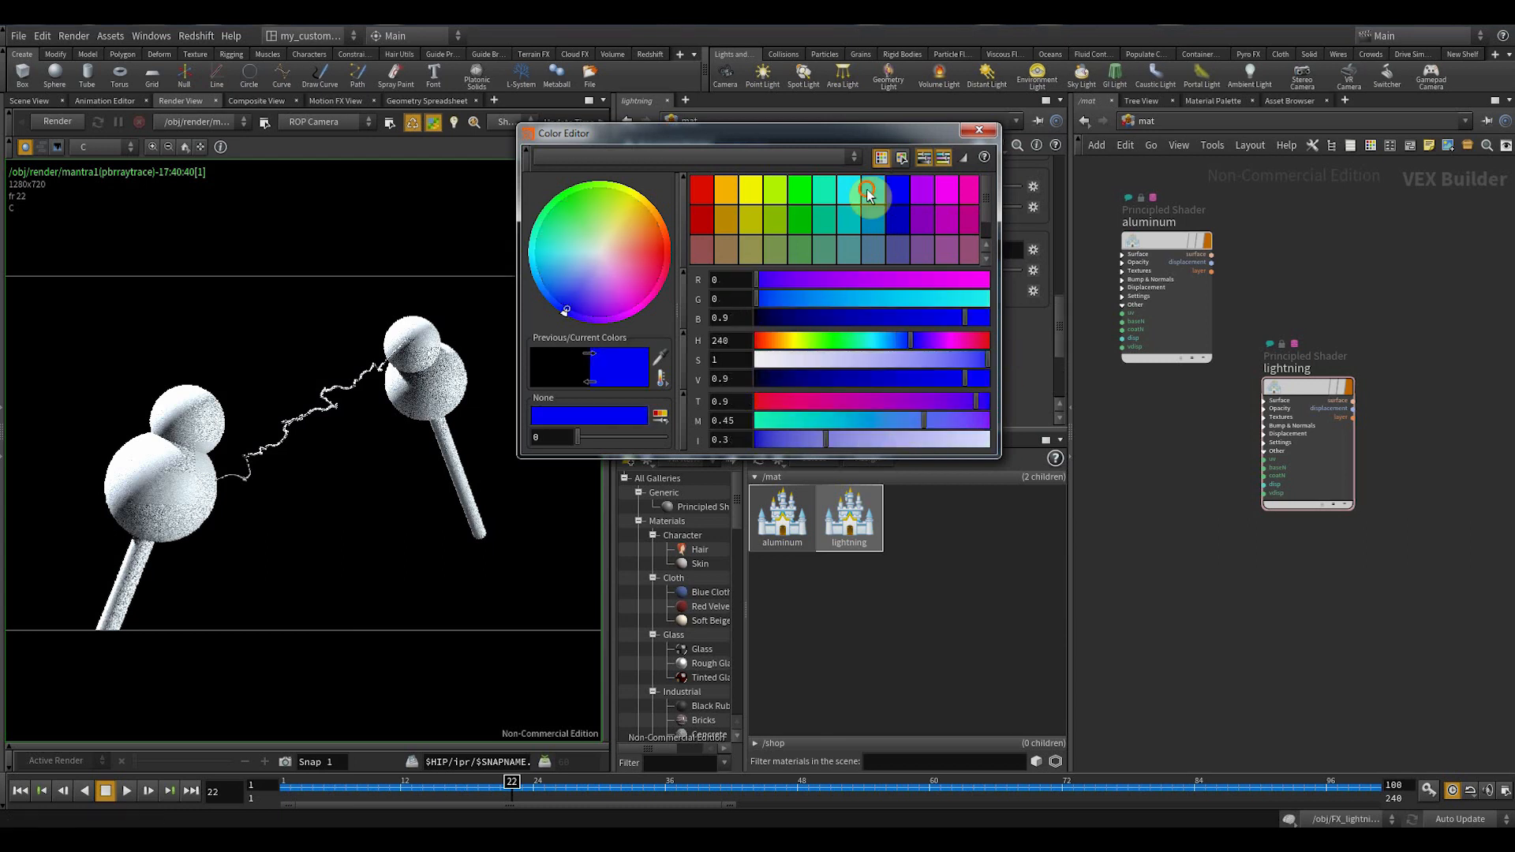
click(873, 194)
click(878, 215)
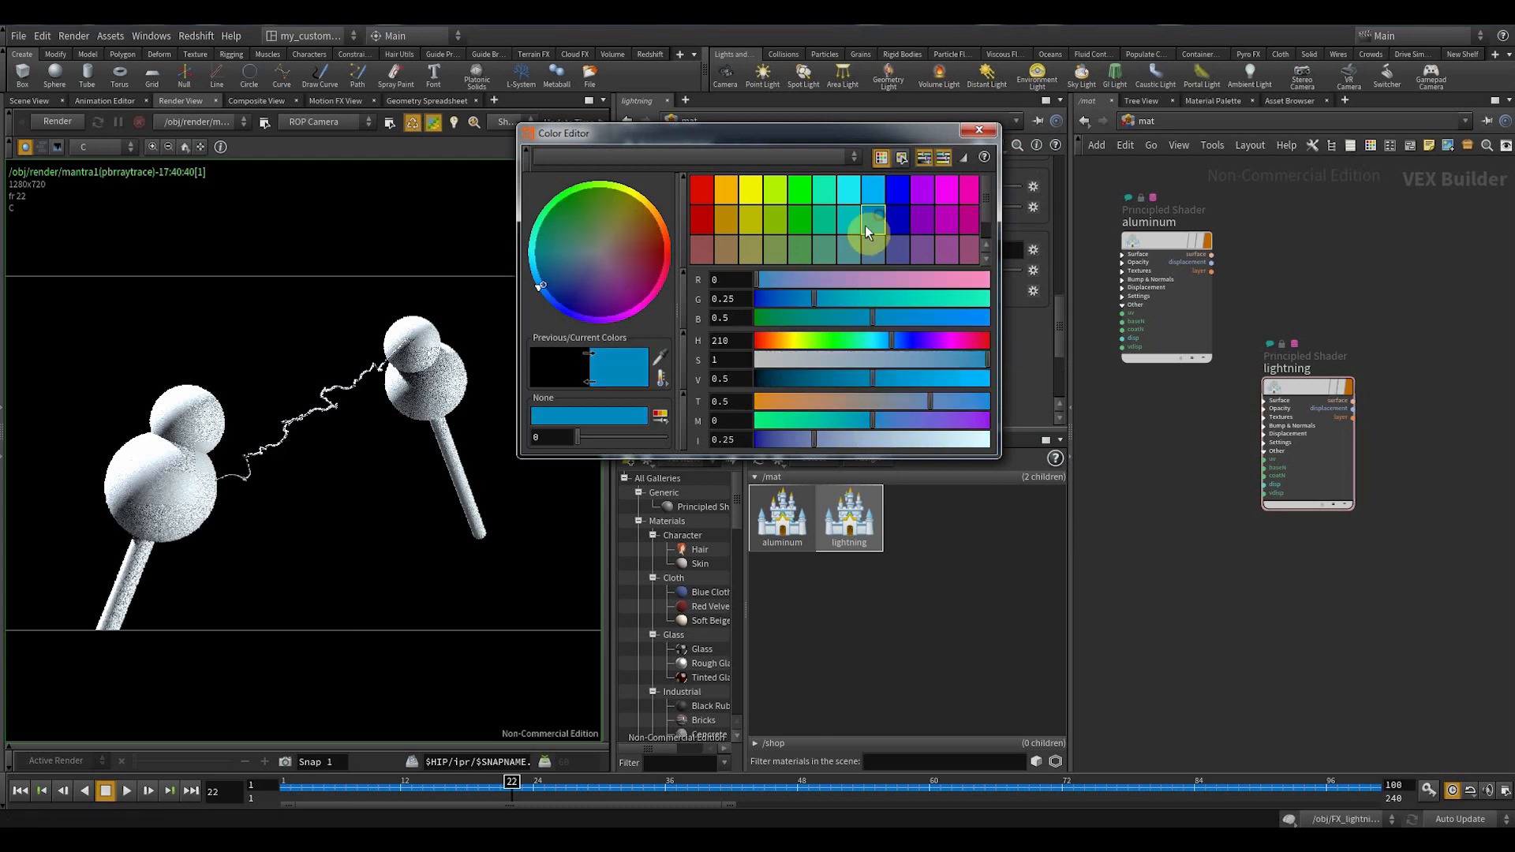
click(849, 187)
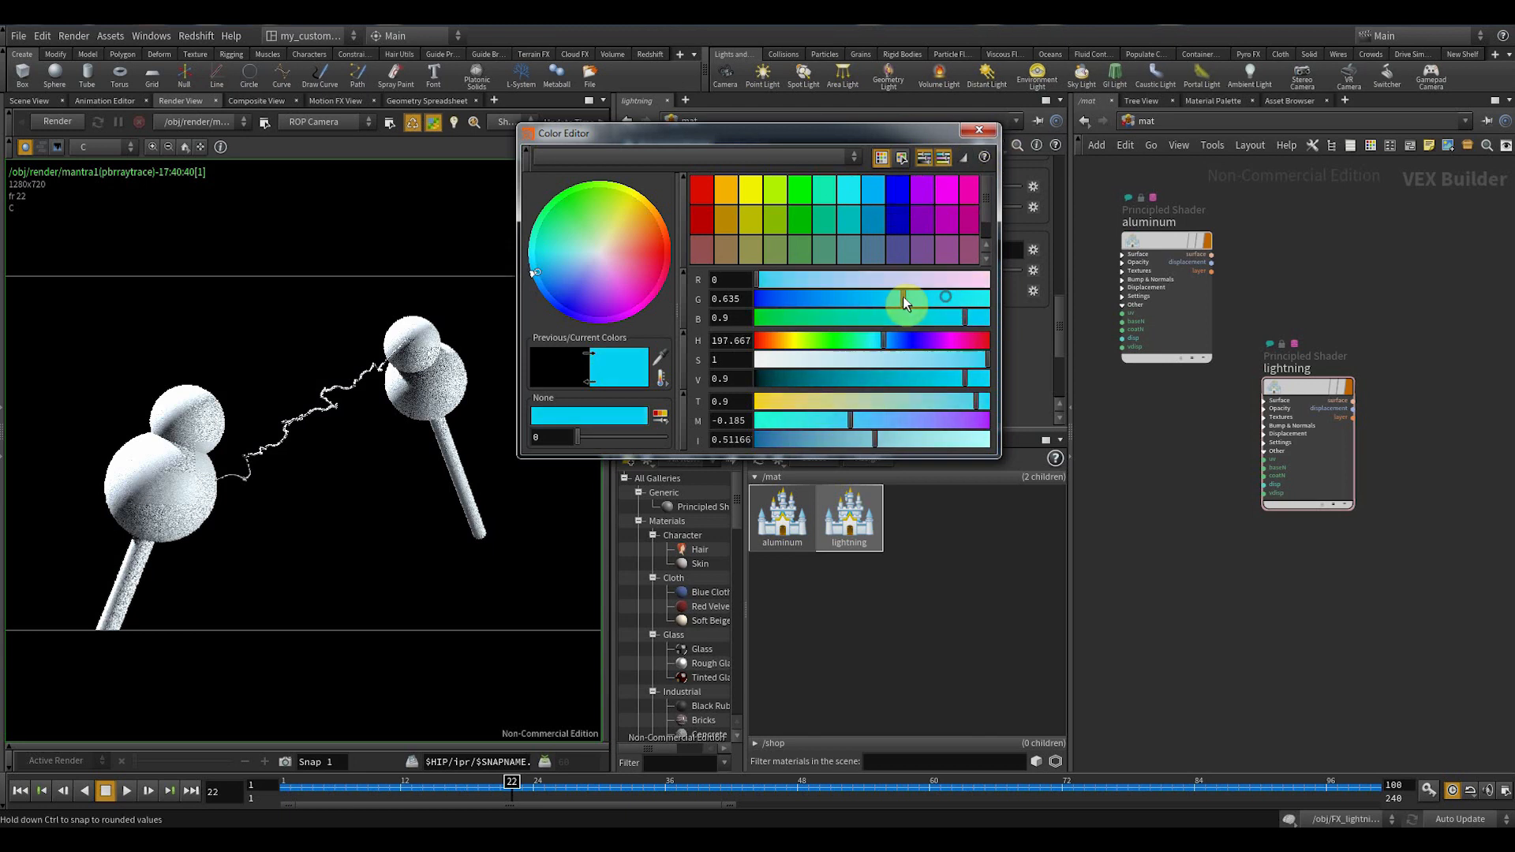
click(978, 129)
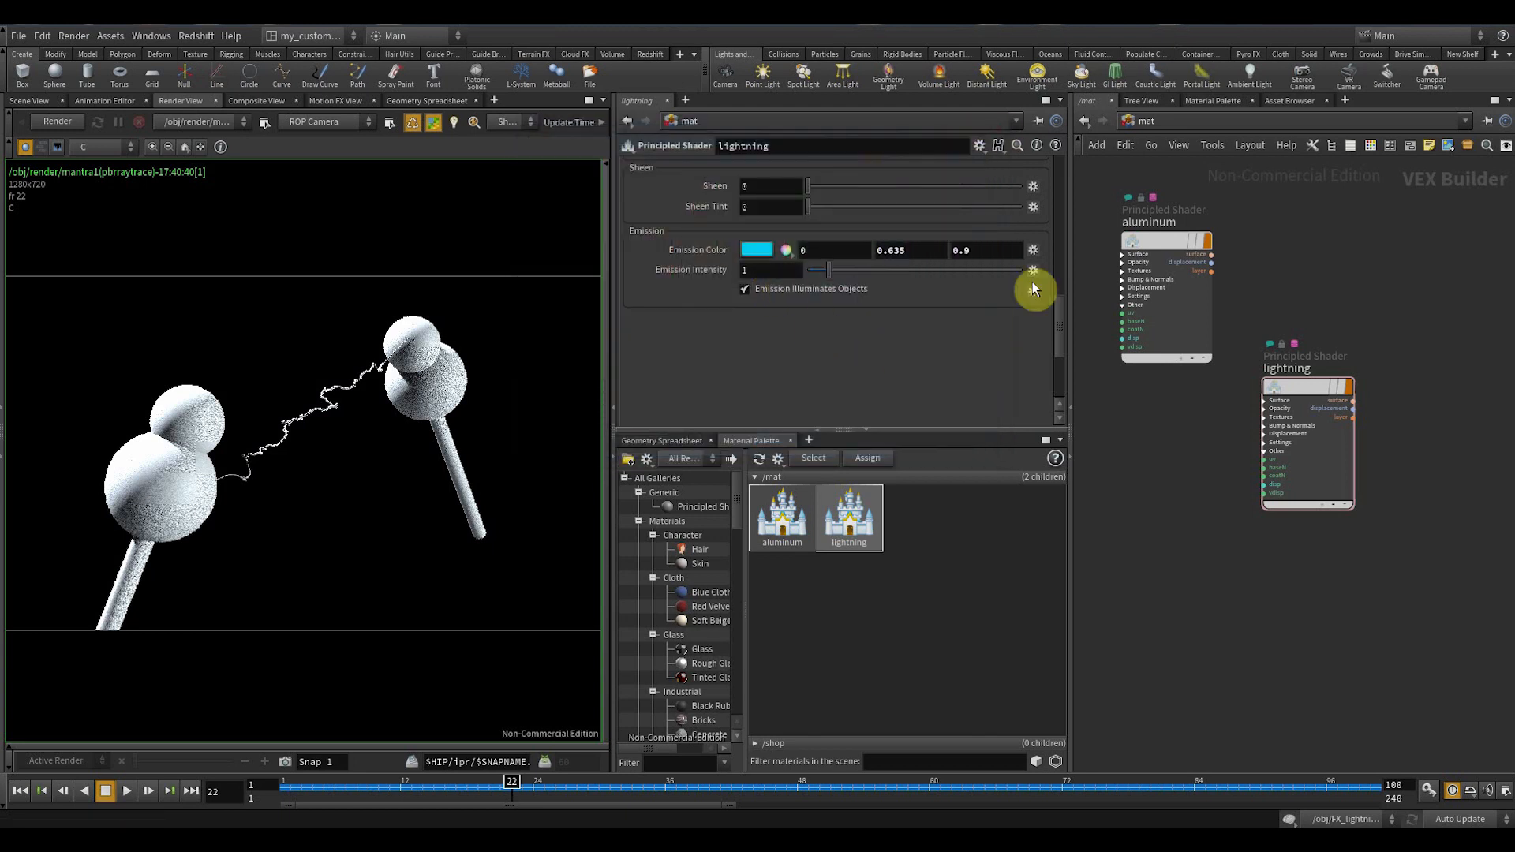
- Return to the obj network and assign the /mat/lightning material to the FX_lightning object
scroll(1390, 286, down, 2)
click(1146, 124)
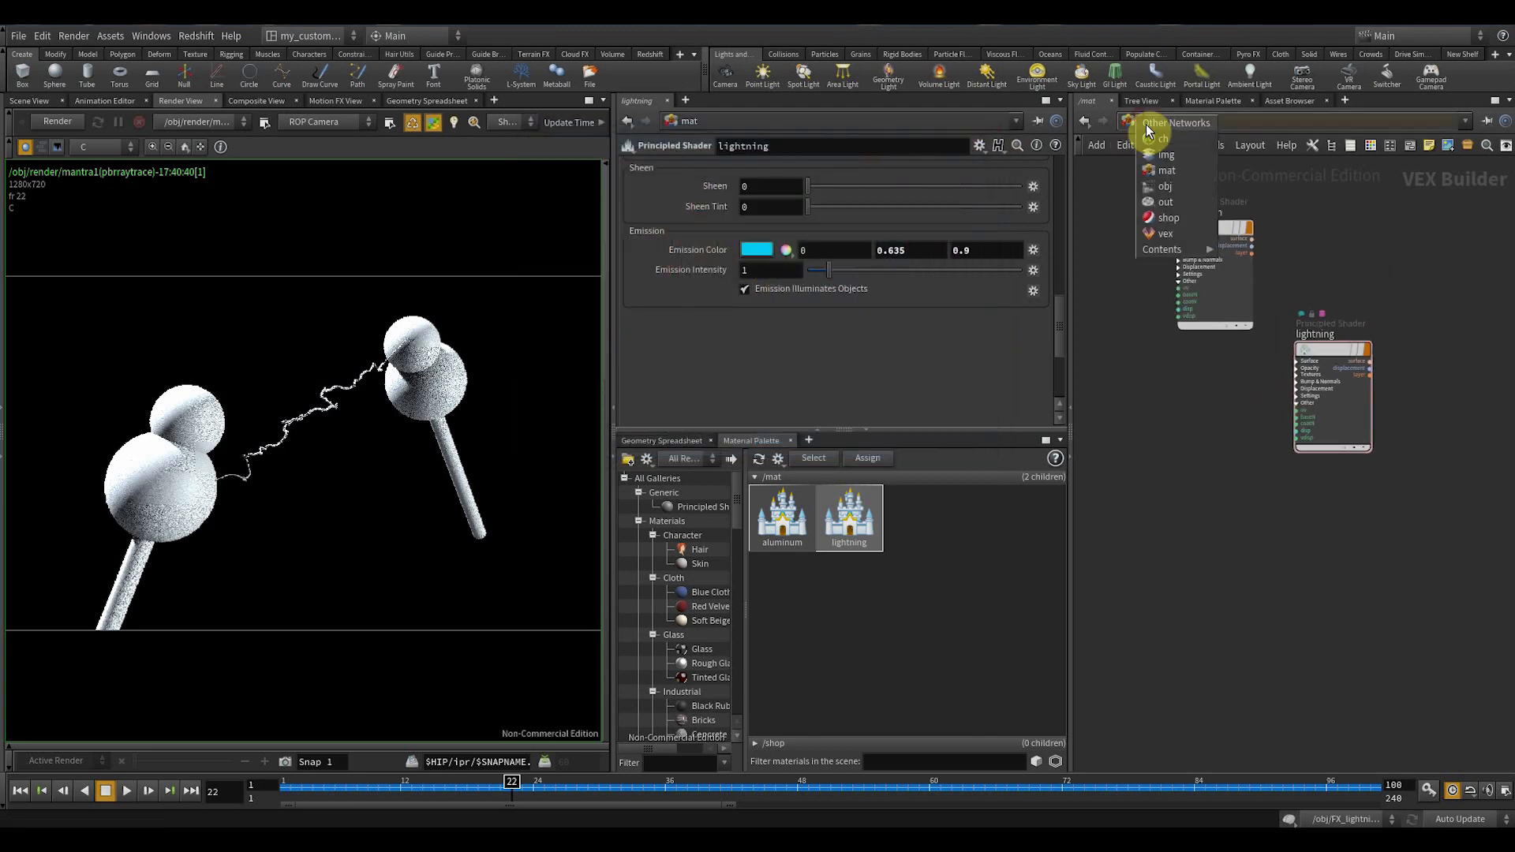
click(1193, 188)
drag(1317, 272, 1176, 339)
drag(1291, 328, 1168, 404)
click(1041, 190)
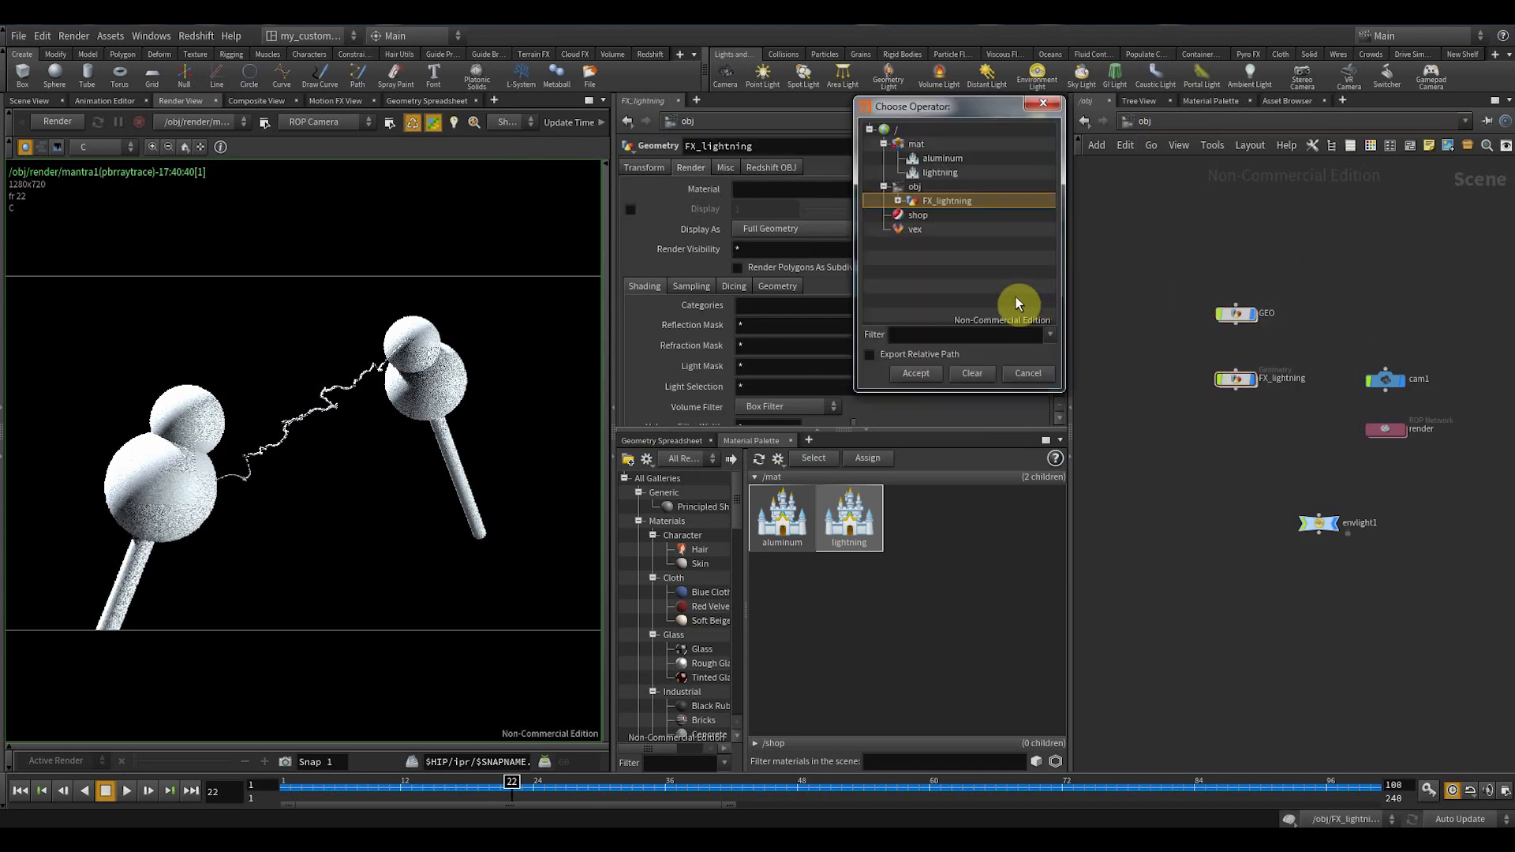
click(940, 172)
click(915, 372)
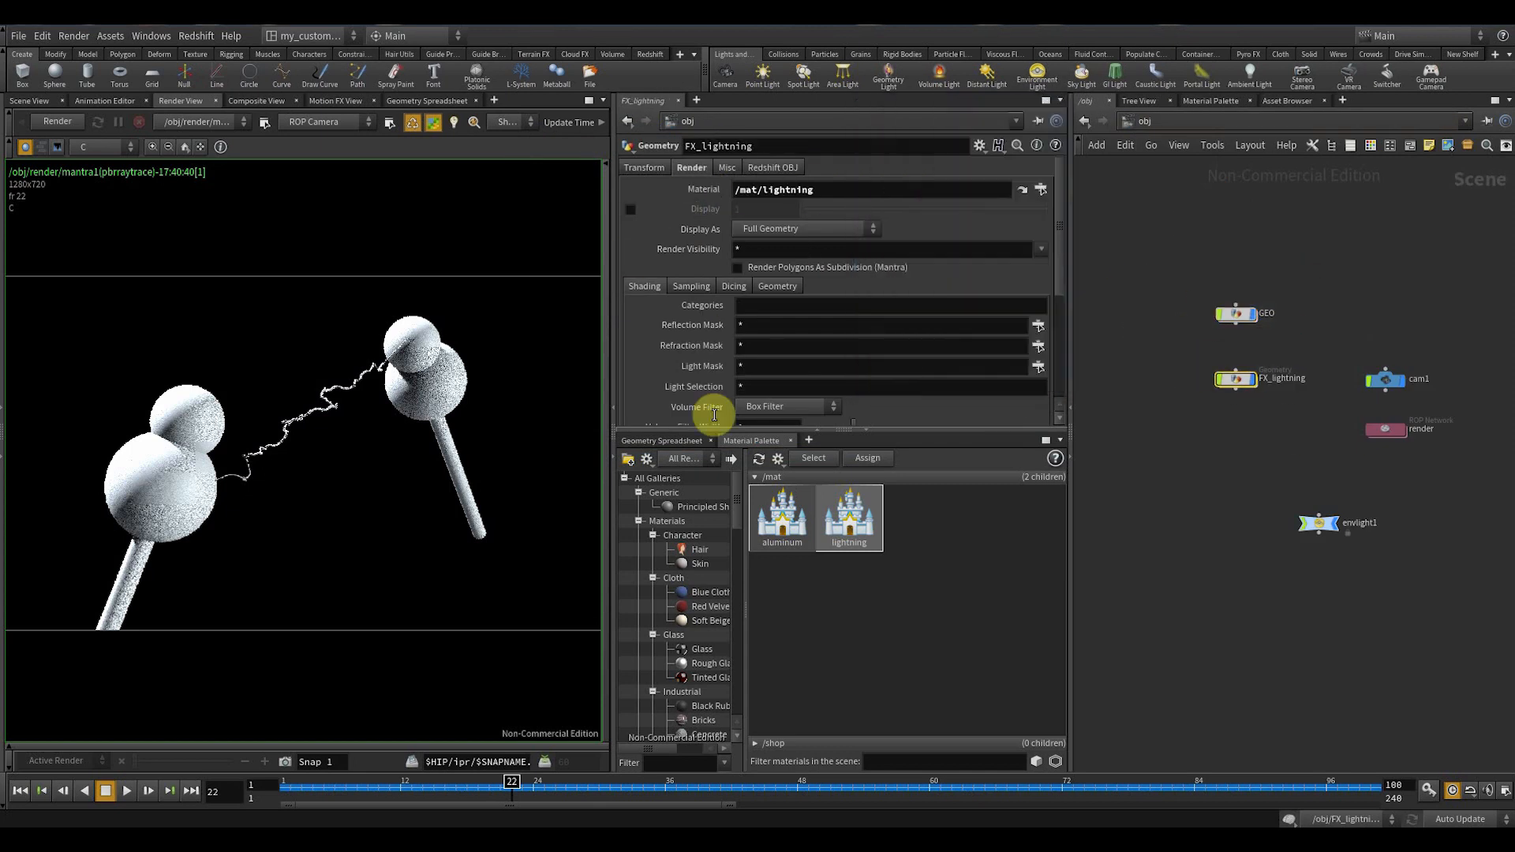
- Lower the envlight1 light intensity to .1 and render the scene
click(675, 440)
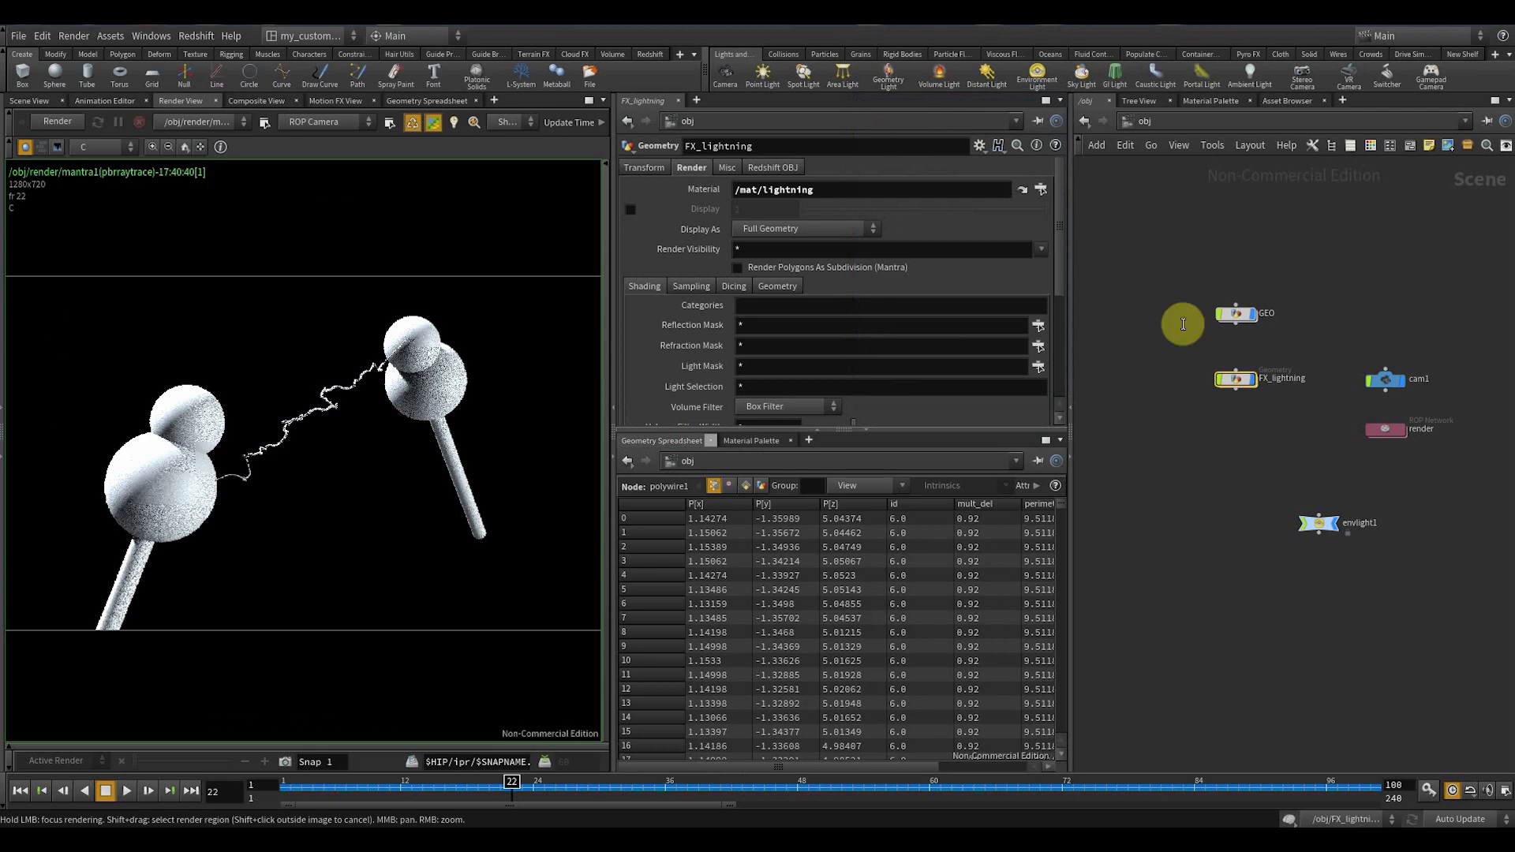
drag(1278, 504, 1407, 583)
drag(758, 210, 622, 214)
text(.1)
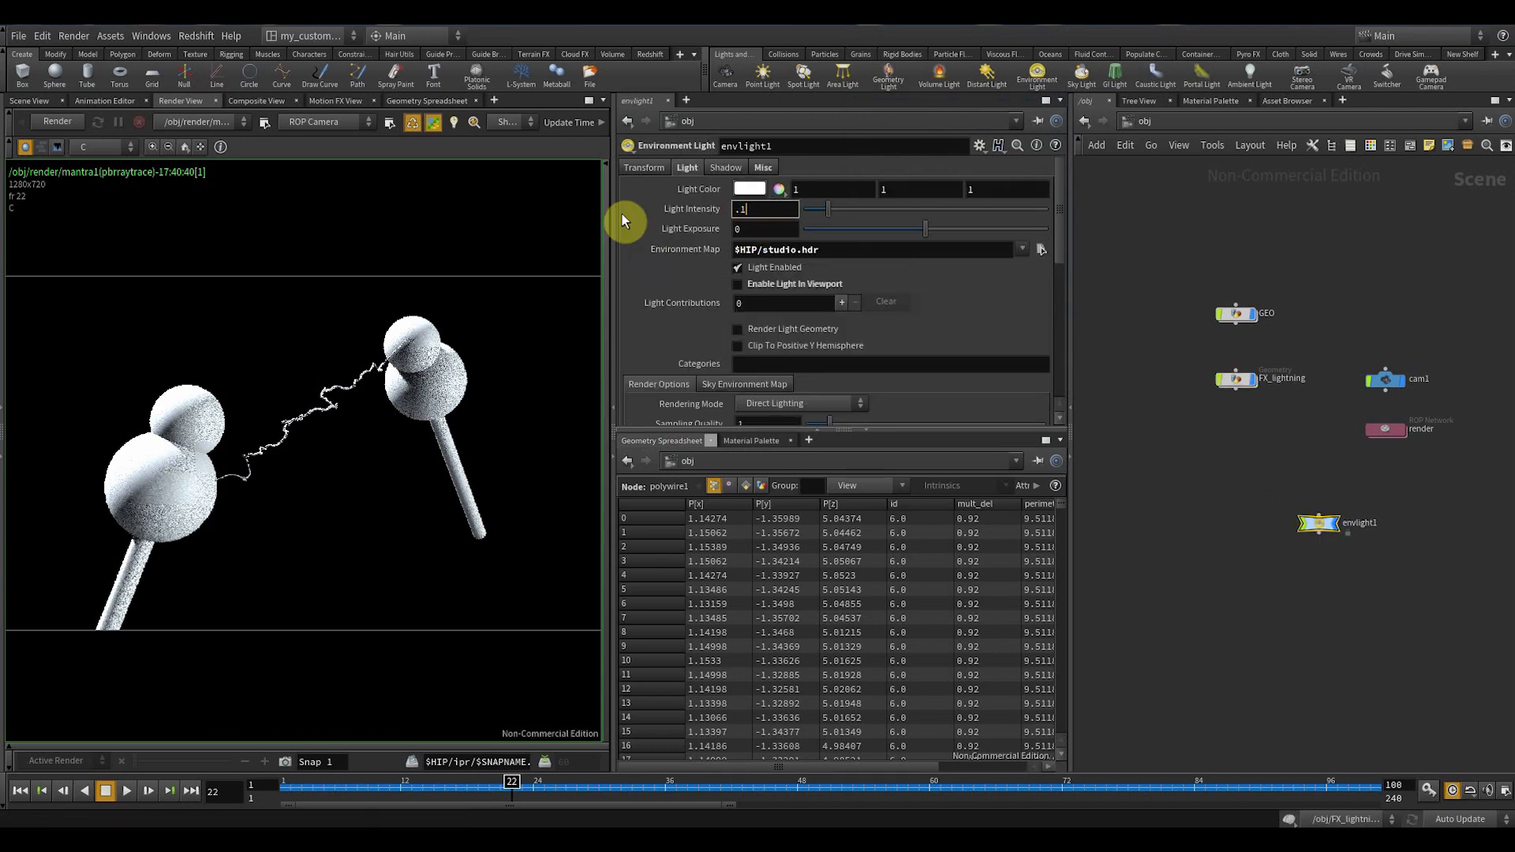
key(Return)
click(46, 123)
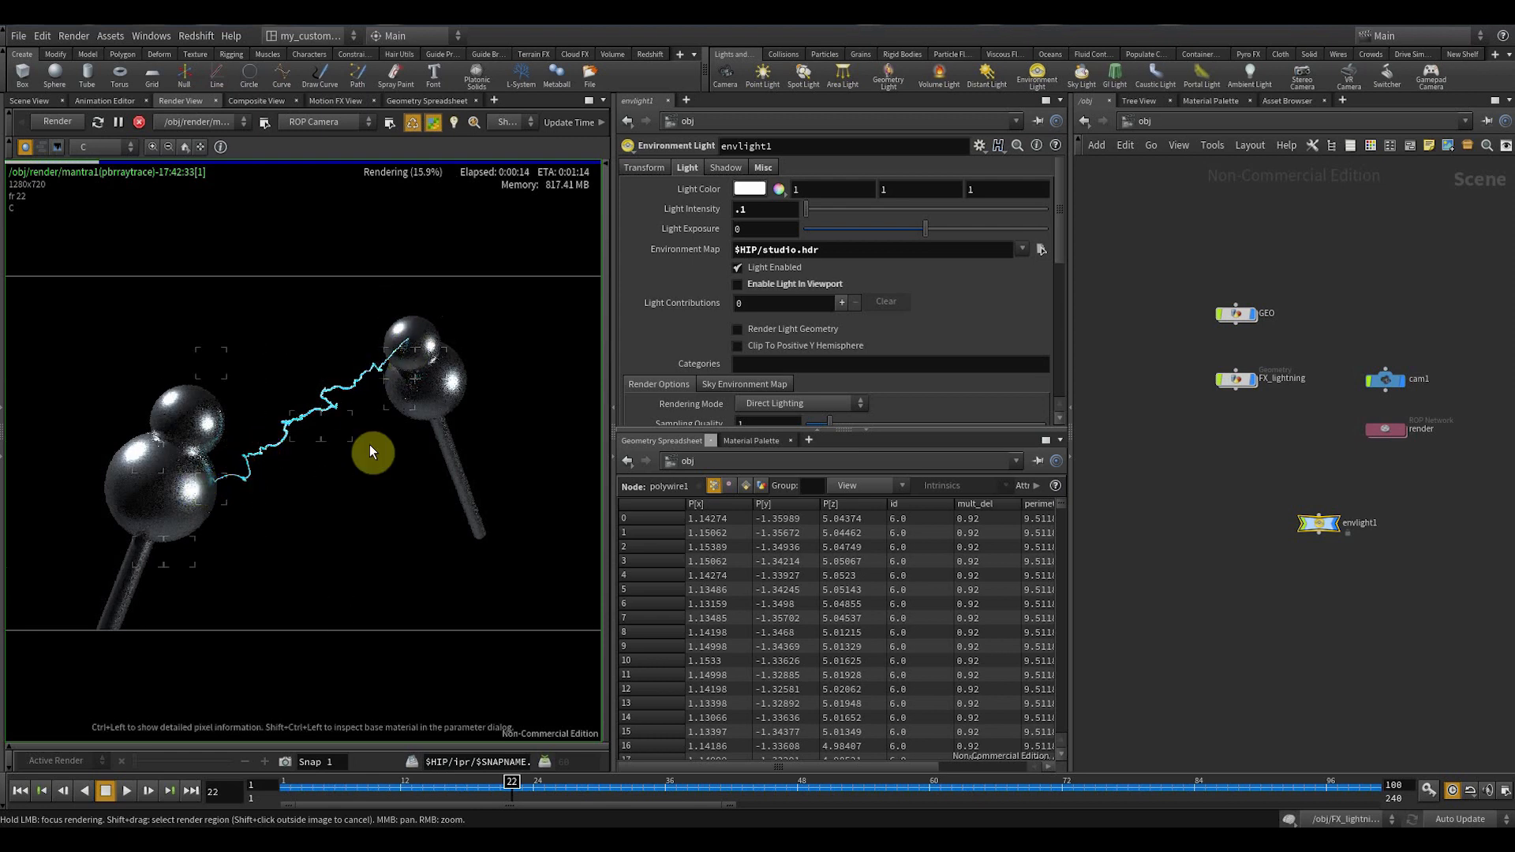
- Examine the rendered lightning and metallic spheres while the render refines
right_drag(369, 443, 359, 451)
scroll(318, 438, up, 1)
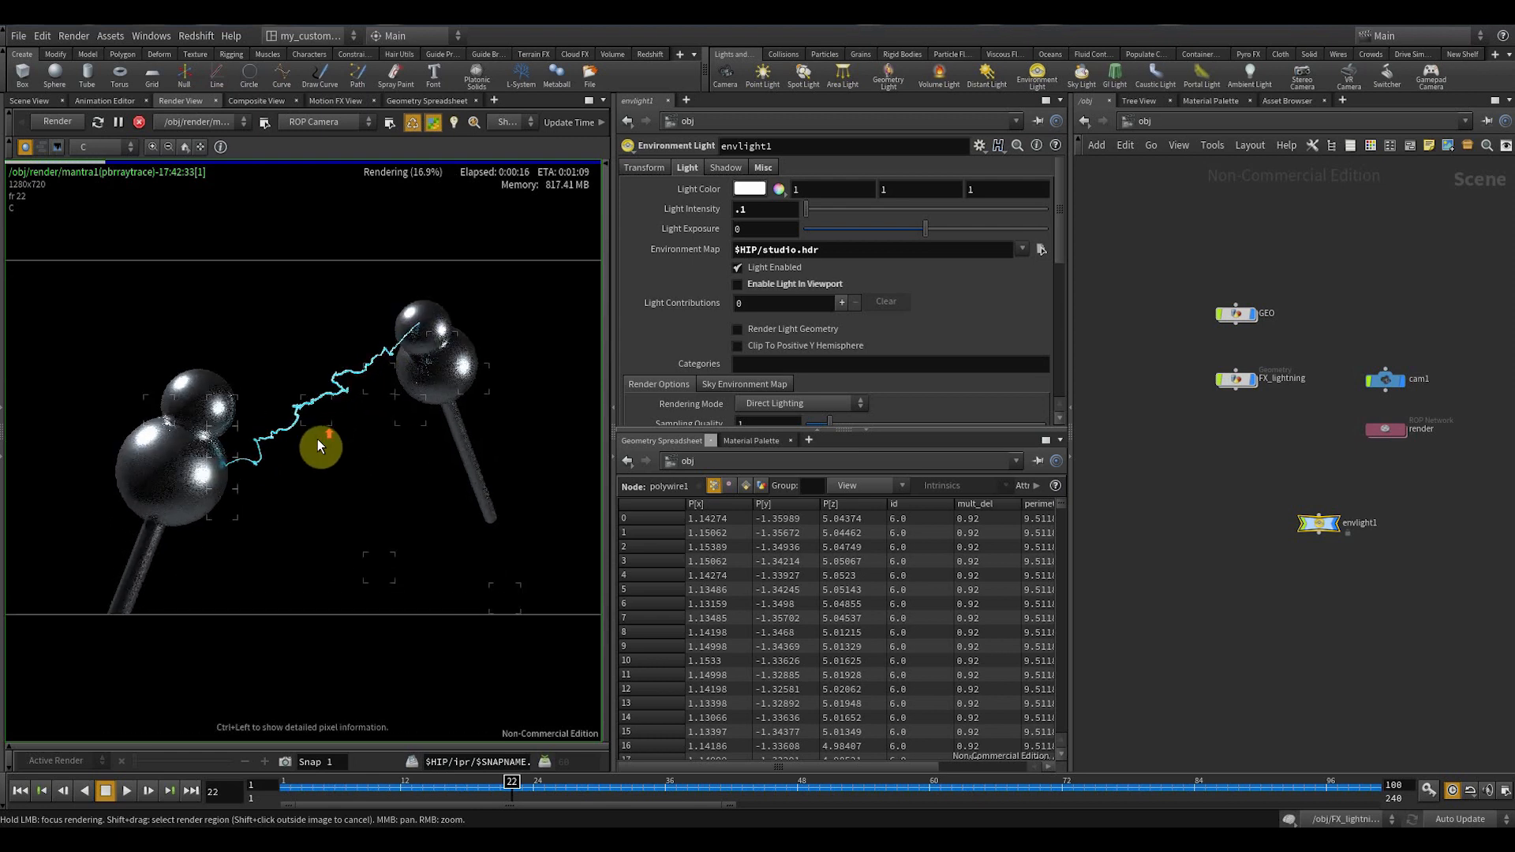
right_click(293, 321)
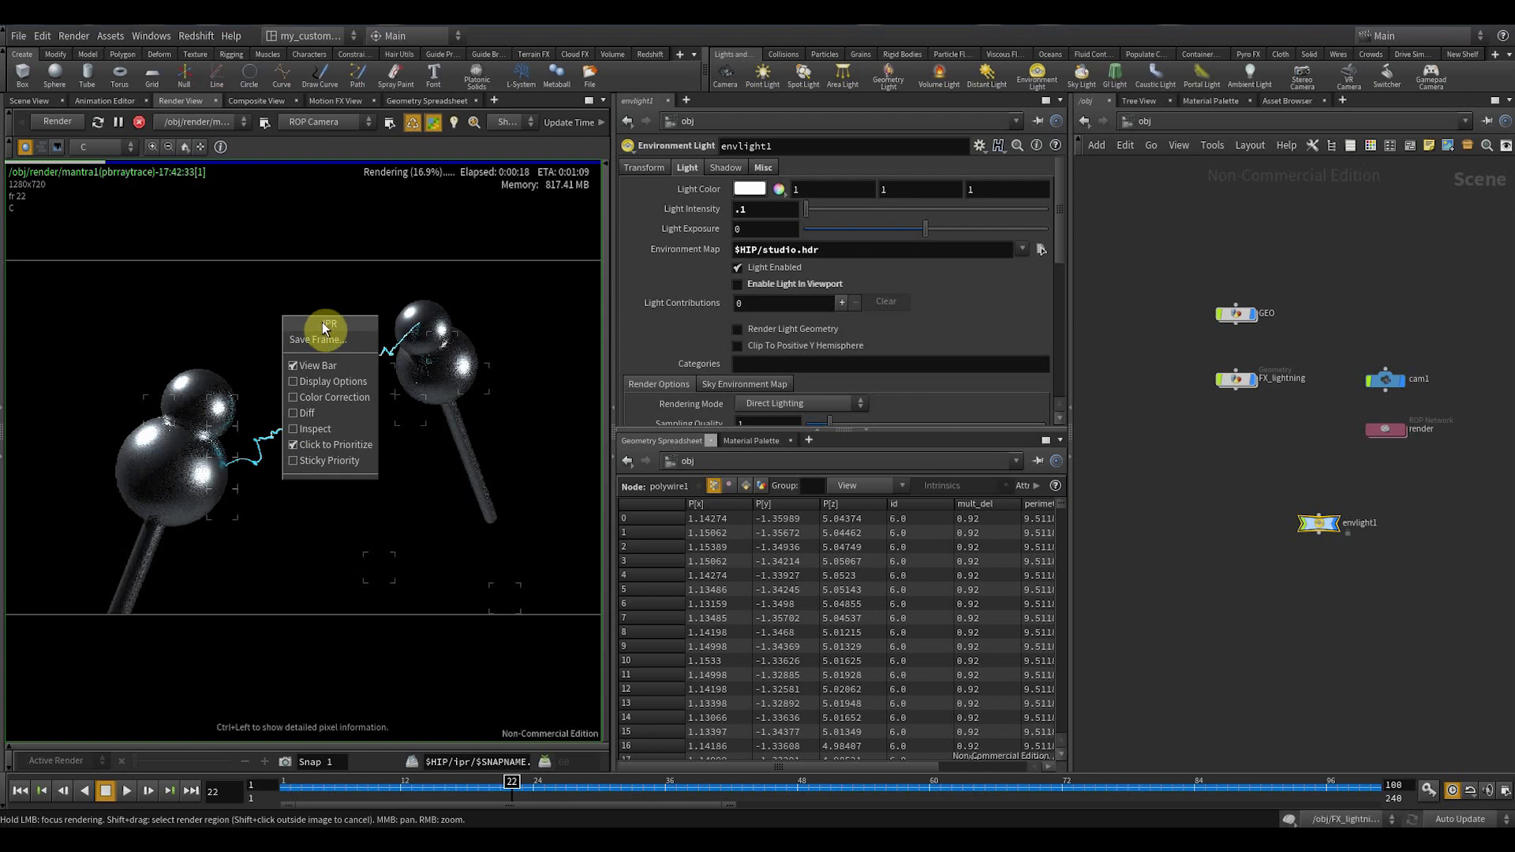
click(426, 297)
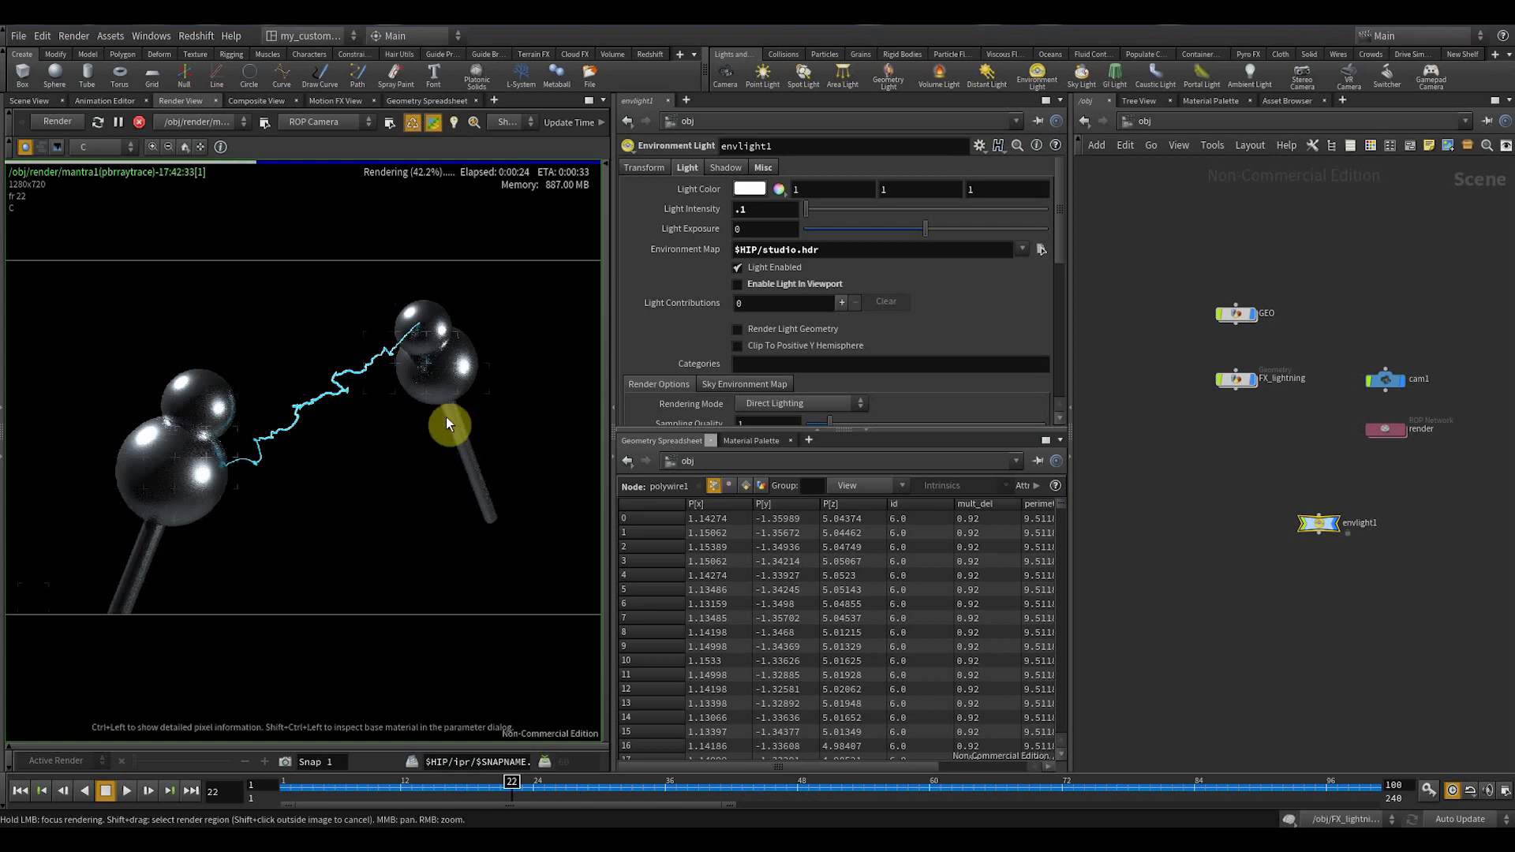
scroll(447, 418, down, 2)
middle_drag(446, 419, 421, 377)
scroll(421, 377, up, 1)
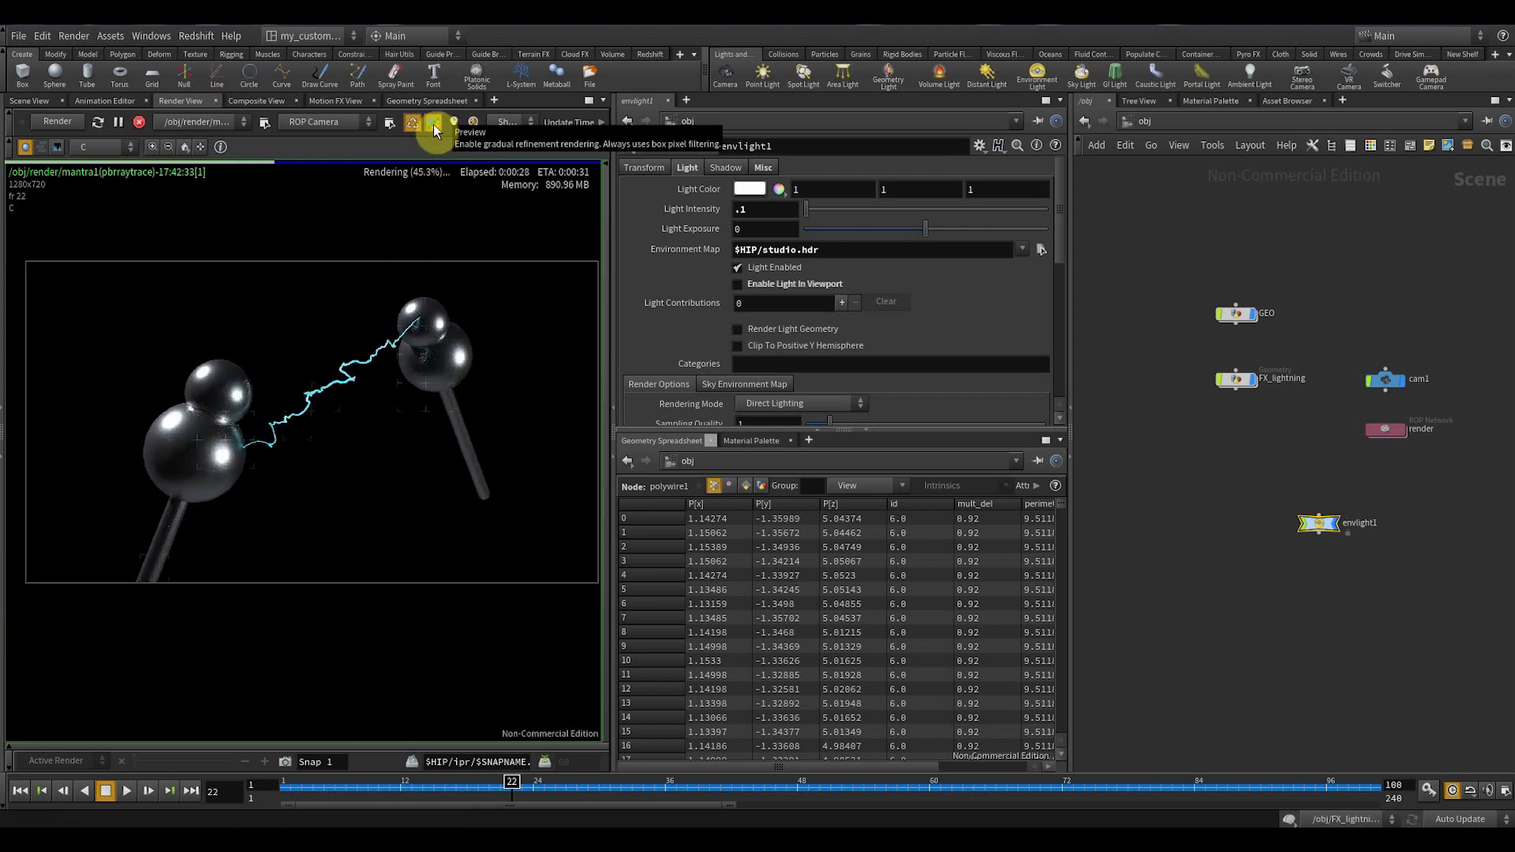
- Turn off the gradual refinement preview for the Mantra render and stop the running render
click(435, 126)
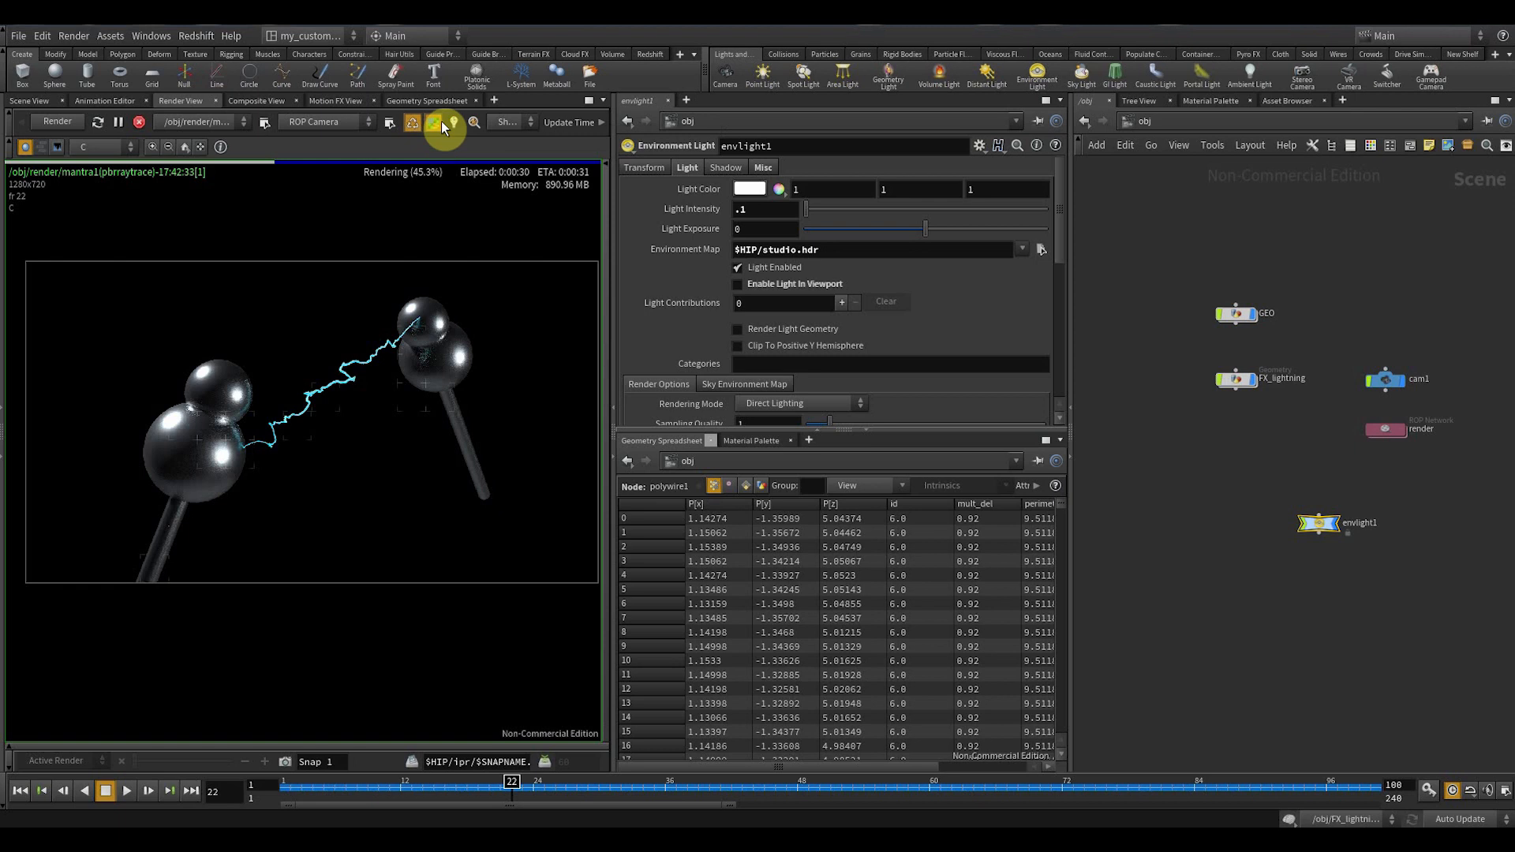
middle_drag(439, 376, 417, 378)
click(436, 122)
middle_drag(270, 414, 346, 402)
drag(272, 405, 291, 430)
click(142, 122)
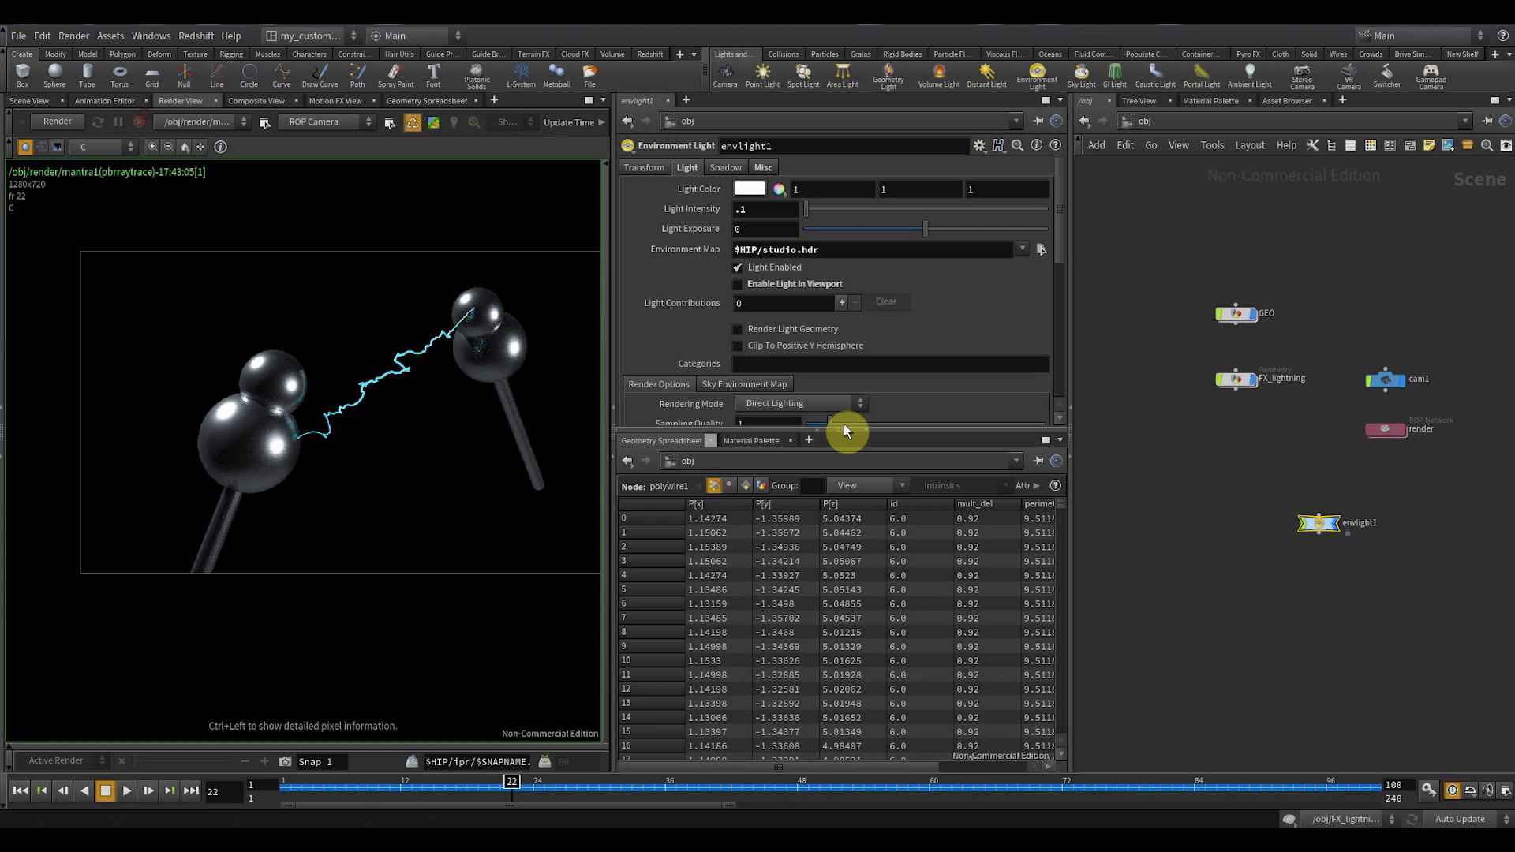
- Go into the render network and set mantra1's valid frame range to Render Frame Range
middle_drag(1409, 622, 1273, 615)
scroll(1255, 451, up, 3)
double_click(1247, 411)
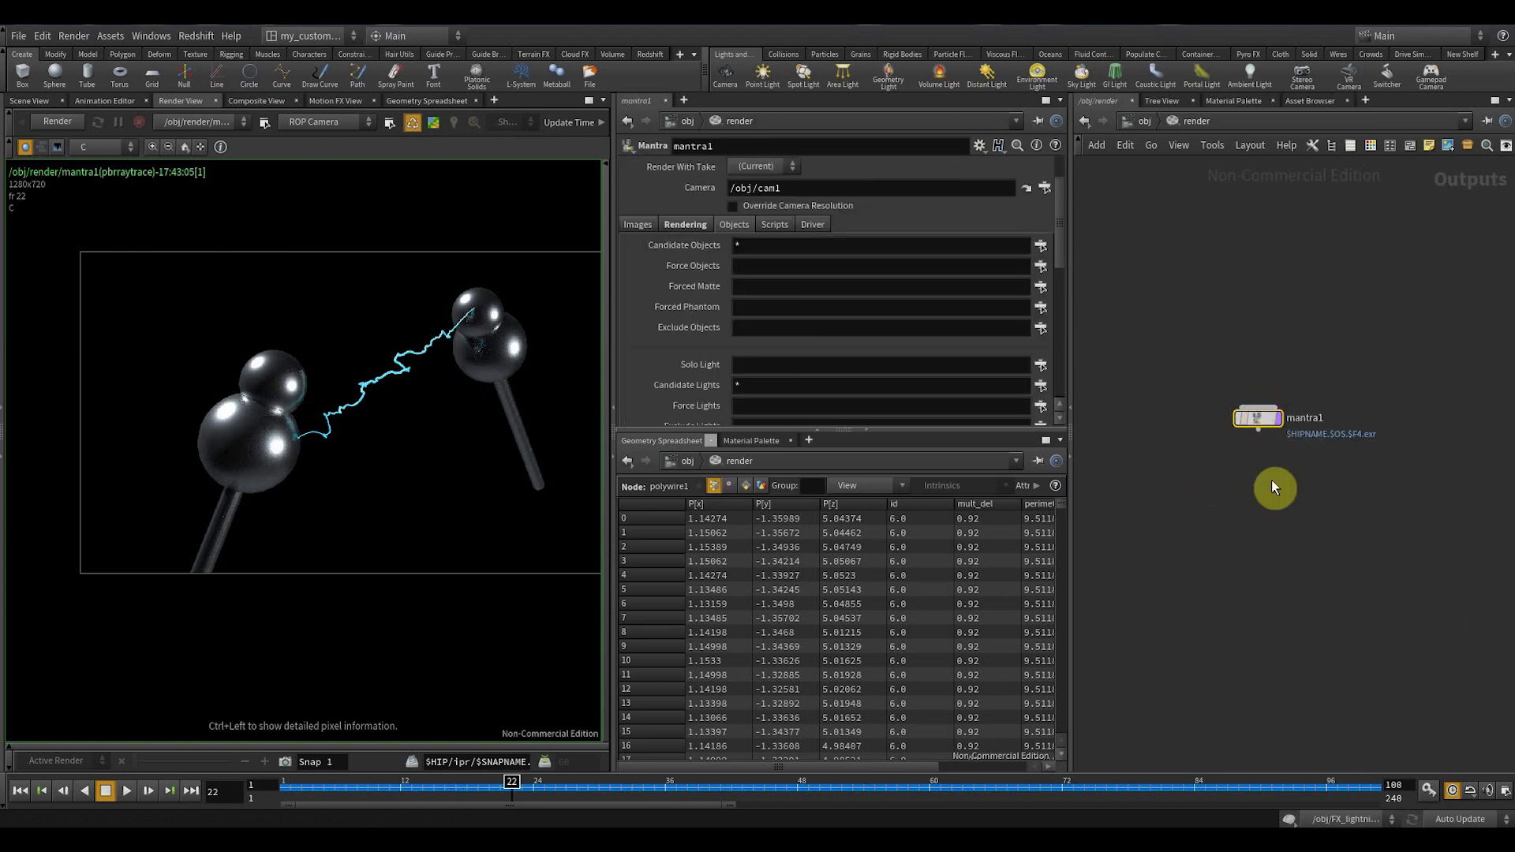
scroll(868, 371, up, 2)
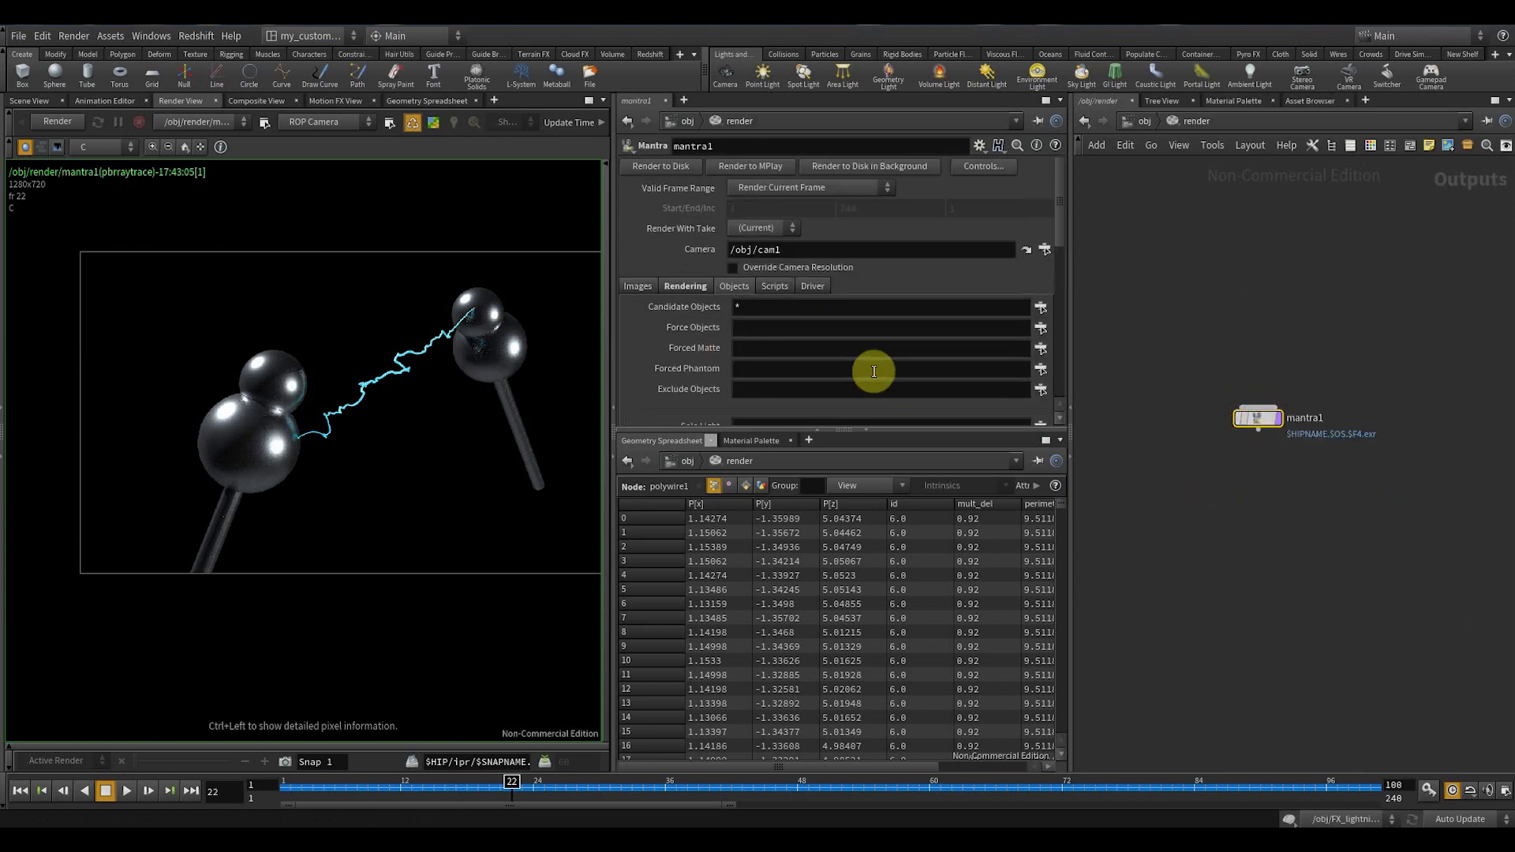
click(829, 187)
click(769, 204)
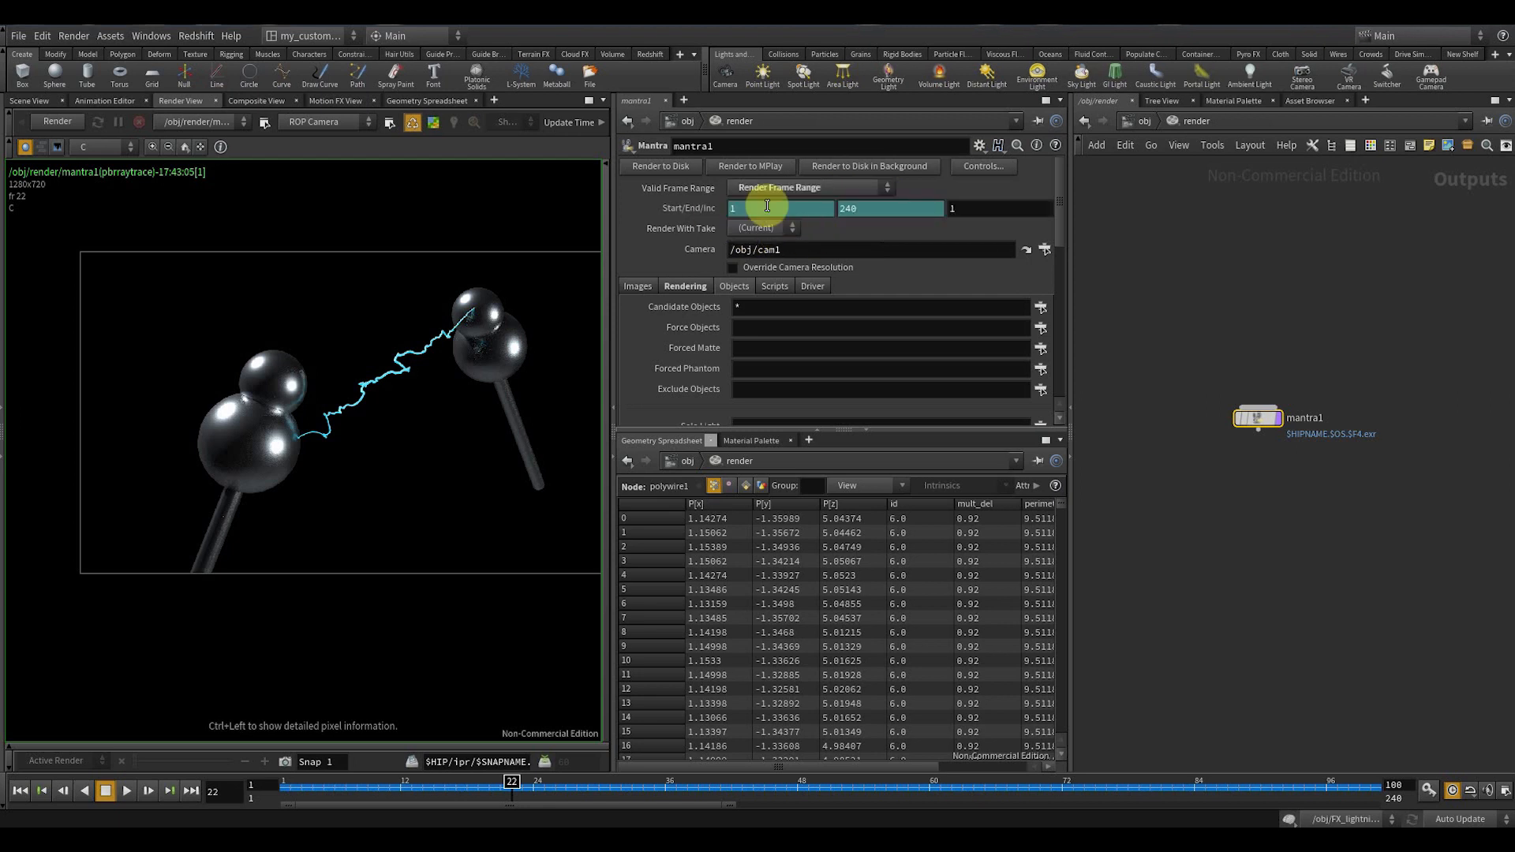
click(876, 210)
click(762, 210)
click(897, 211)
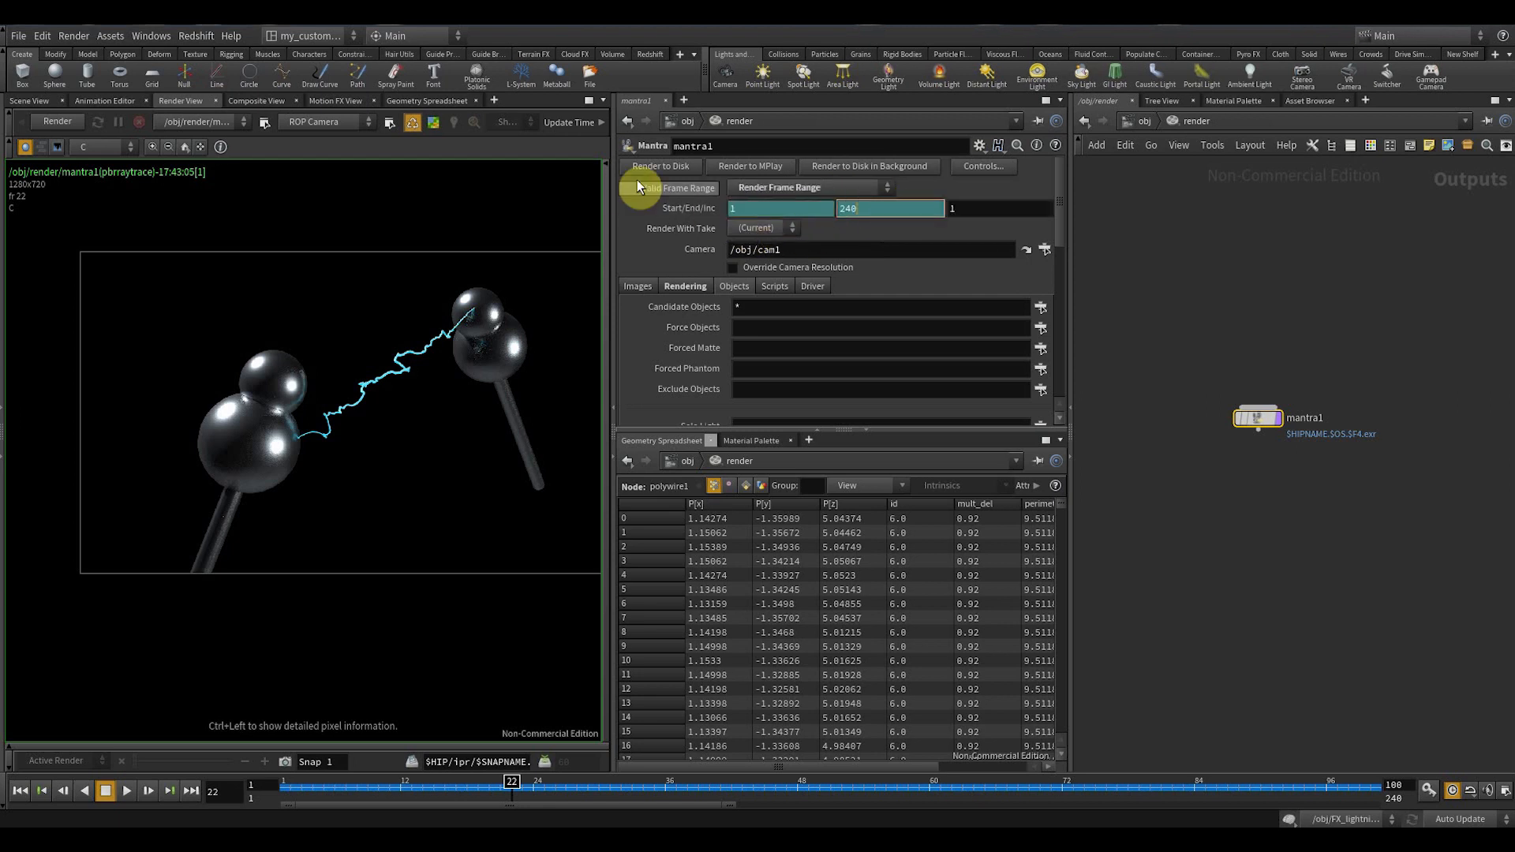
- Review the folder and file name parts of mantra1's output picture path
click(638, 285)
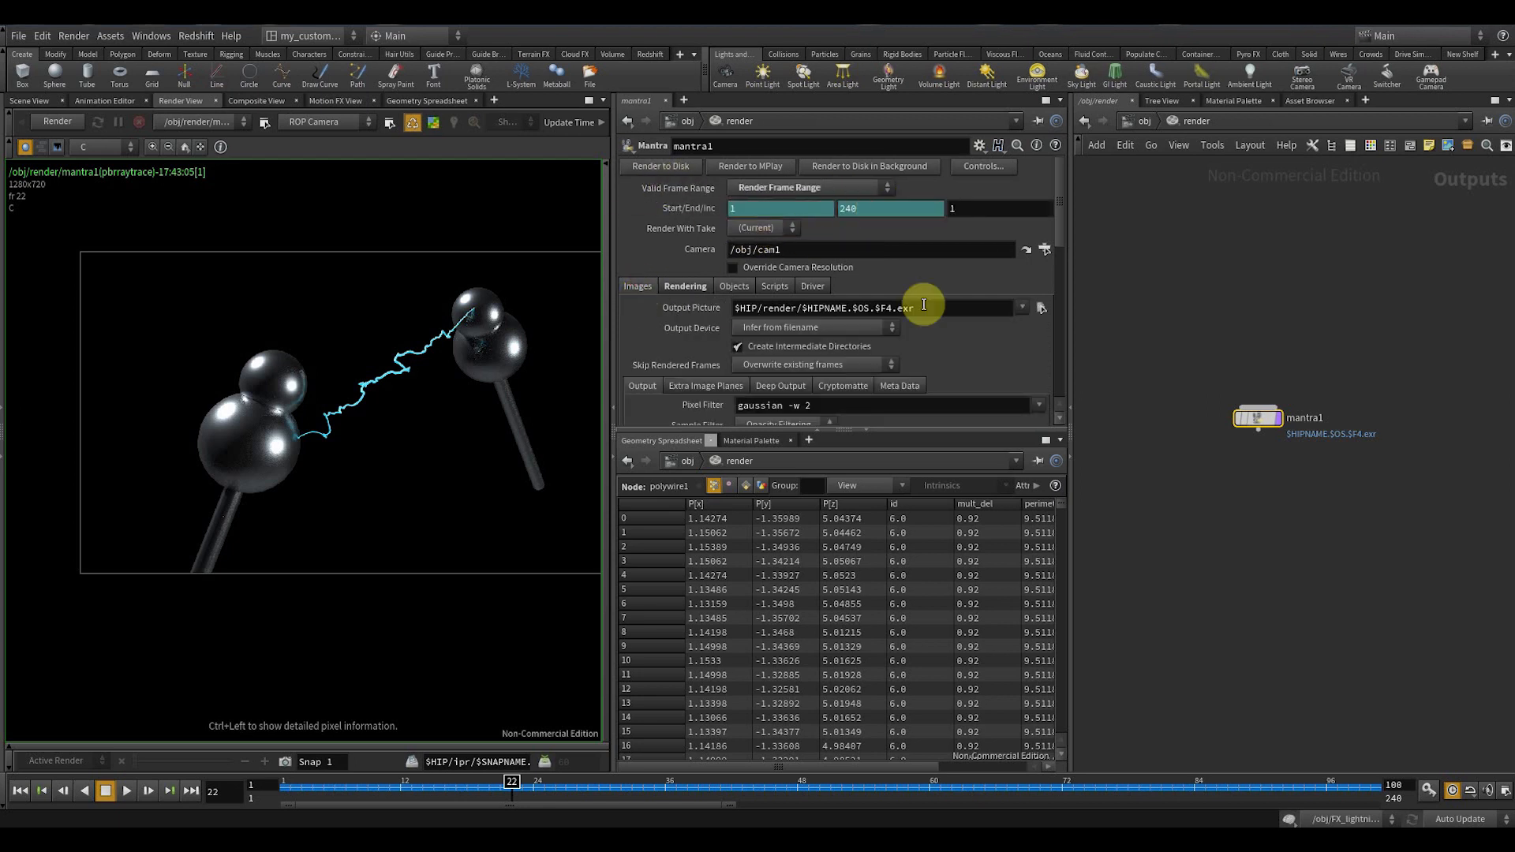
drag(921, 308, 762, 318)
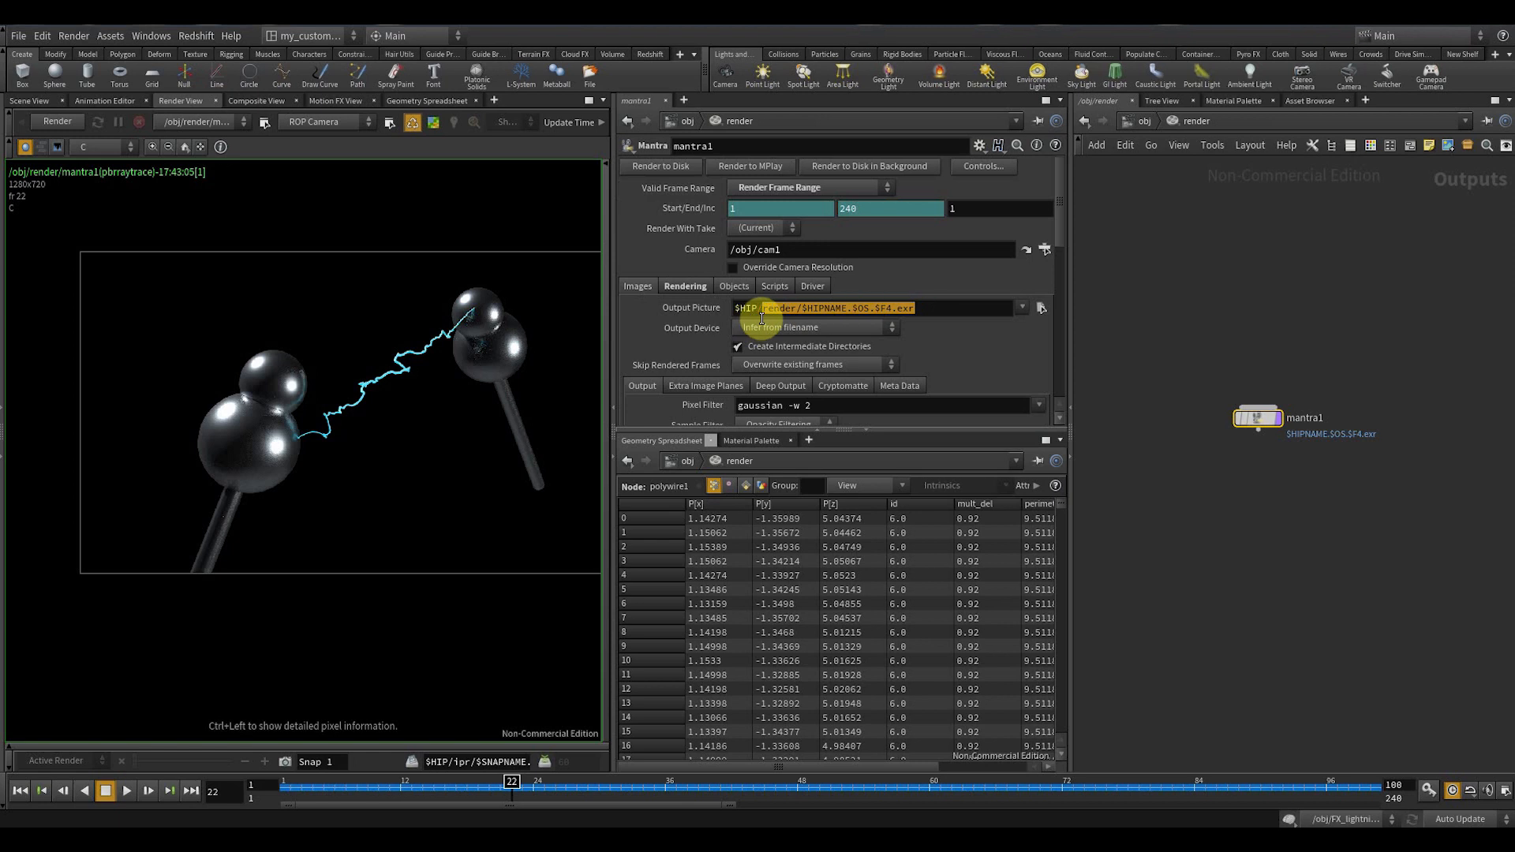
click(759, 314)
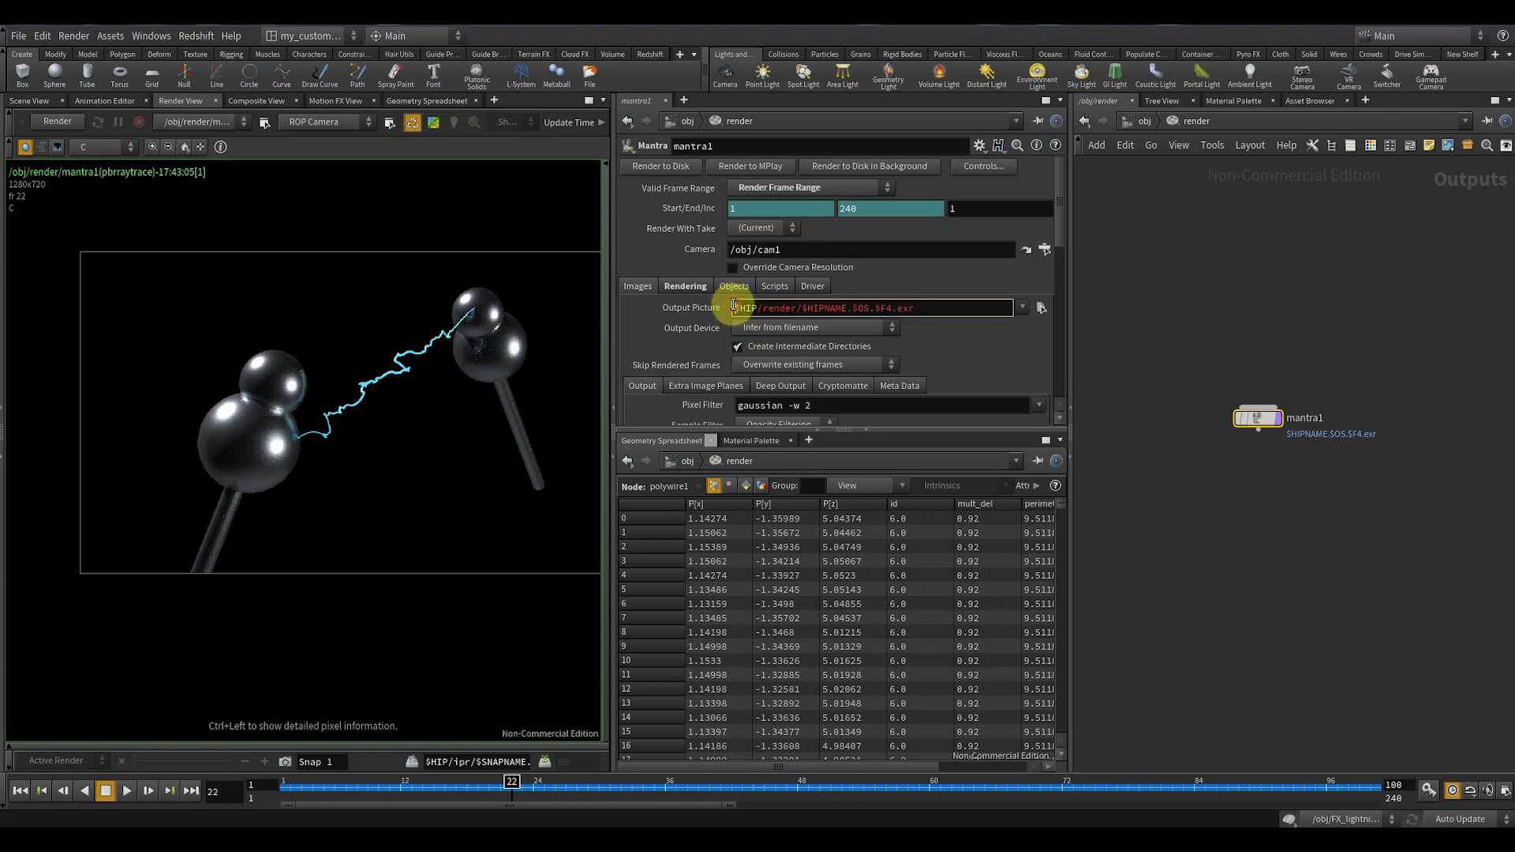
double_click(749, 307)
drag(917, 308, 810, 348)
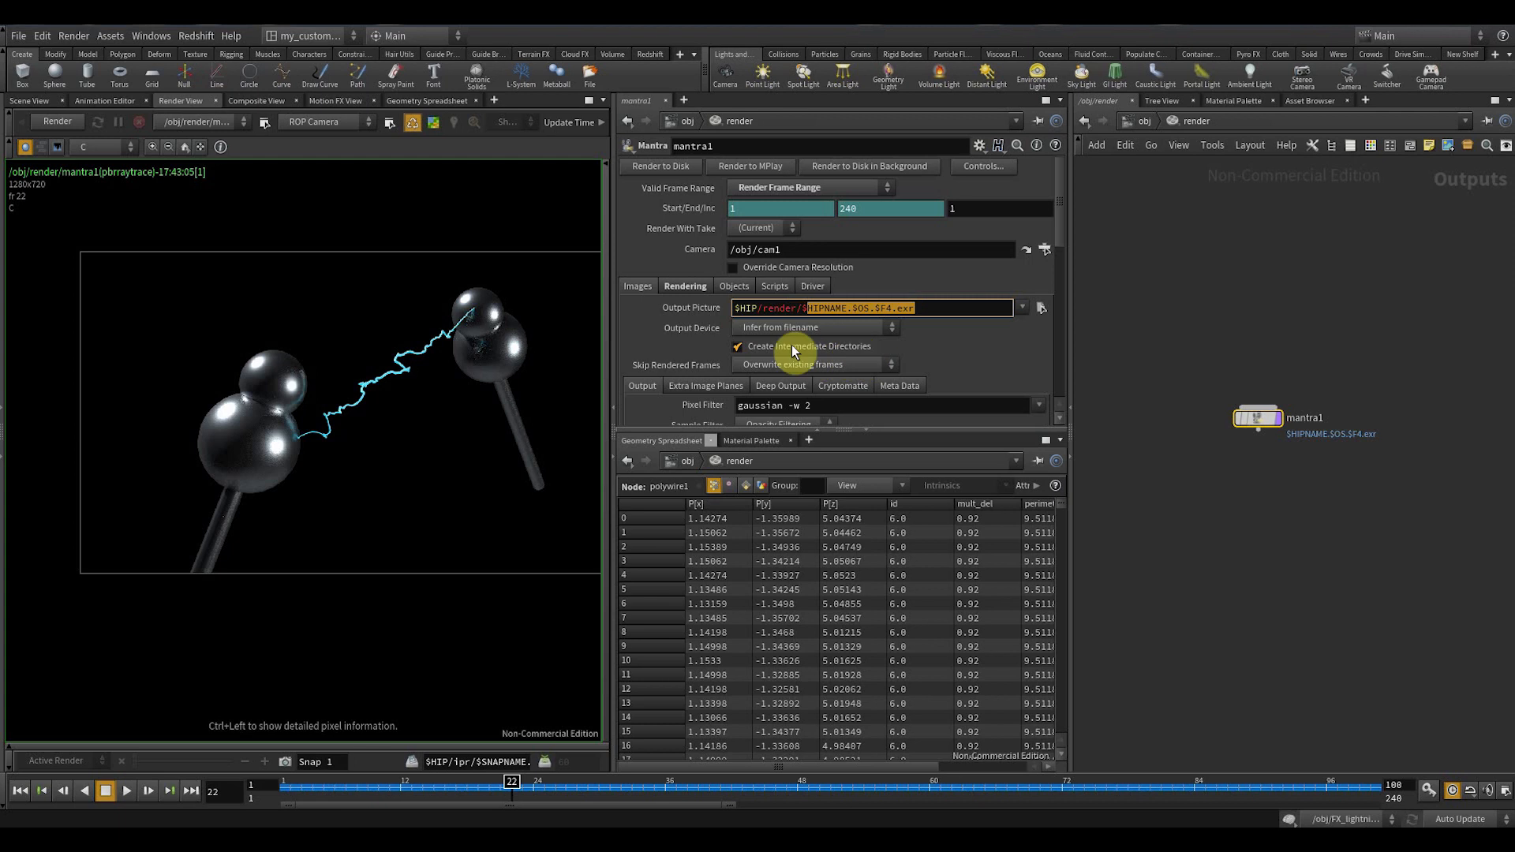
drag(762, 308, 791, 314)
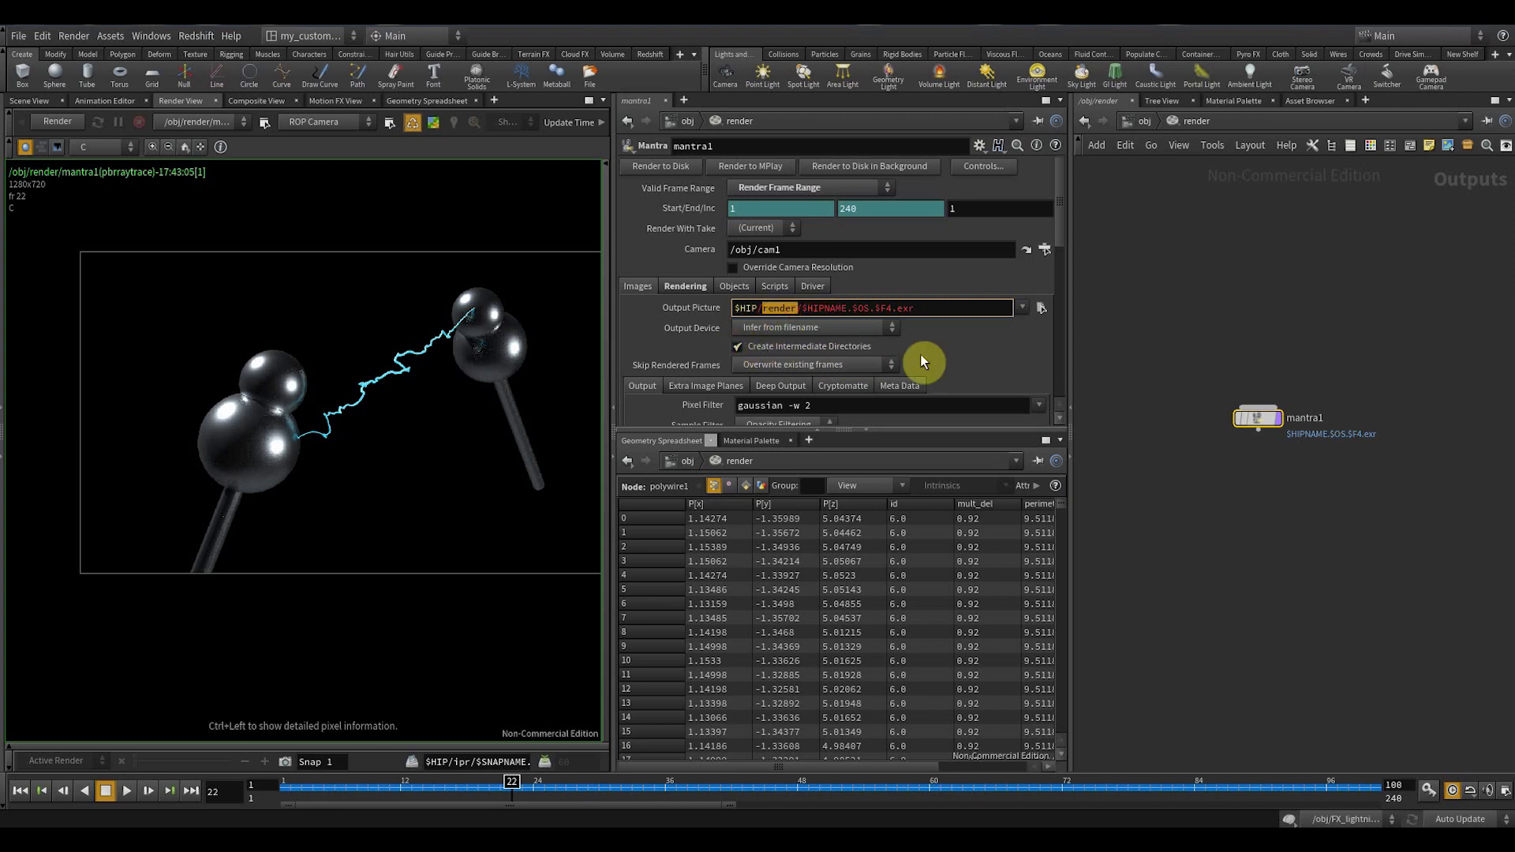
drag(1344, 510, 1136, 307)
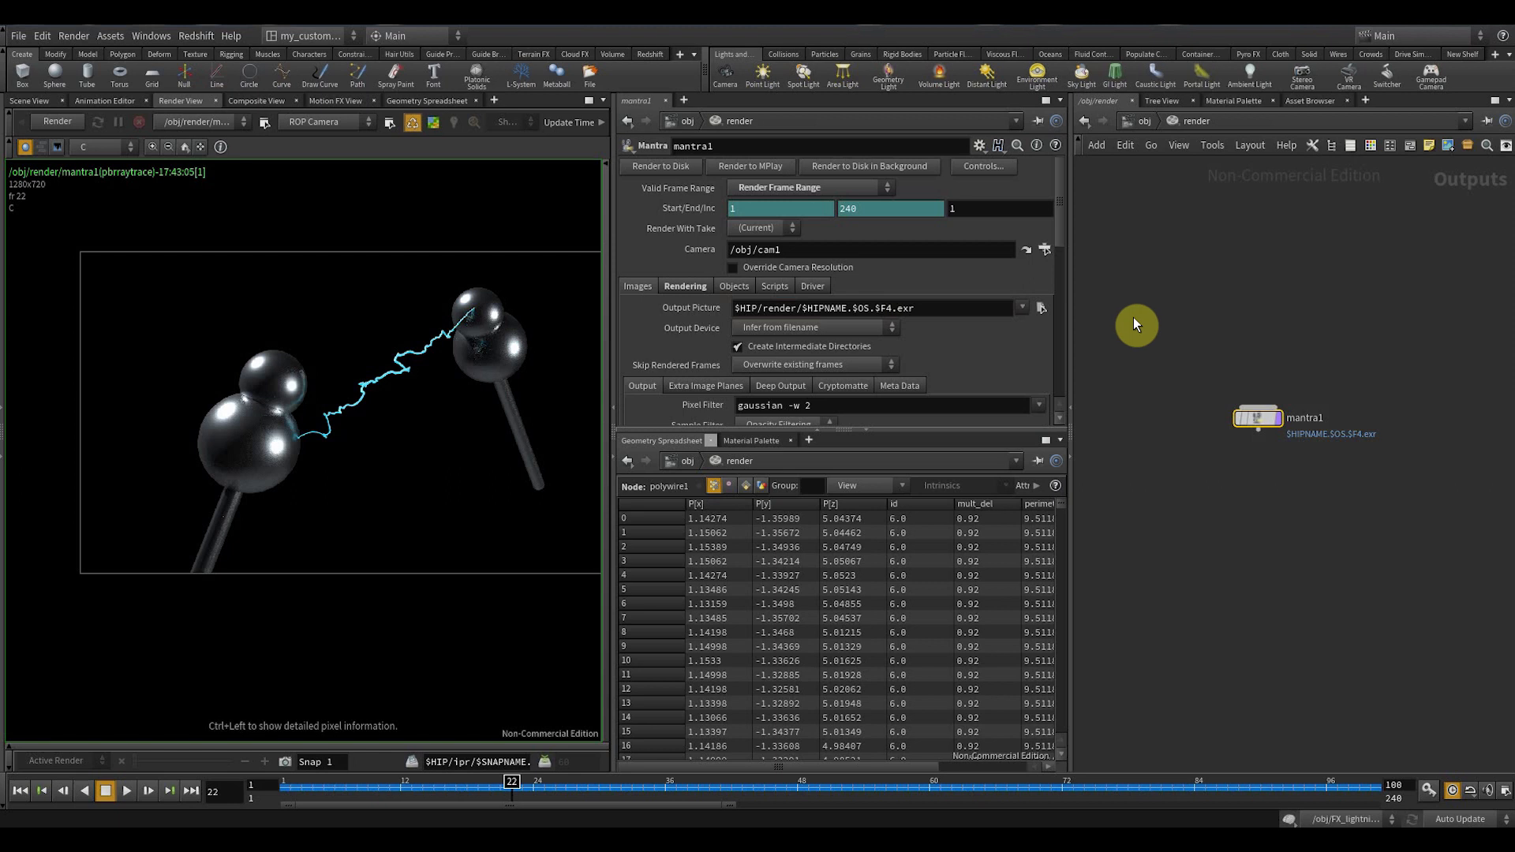